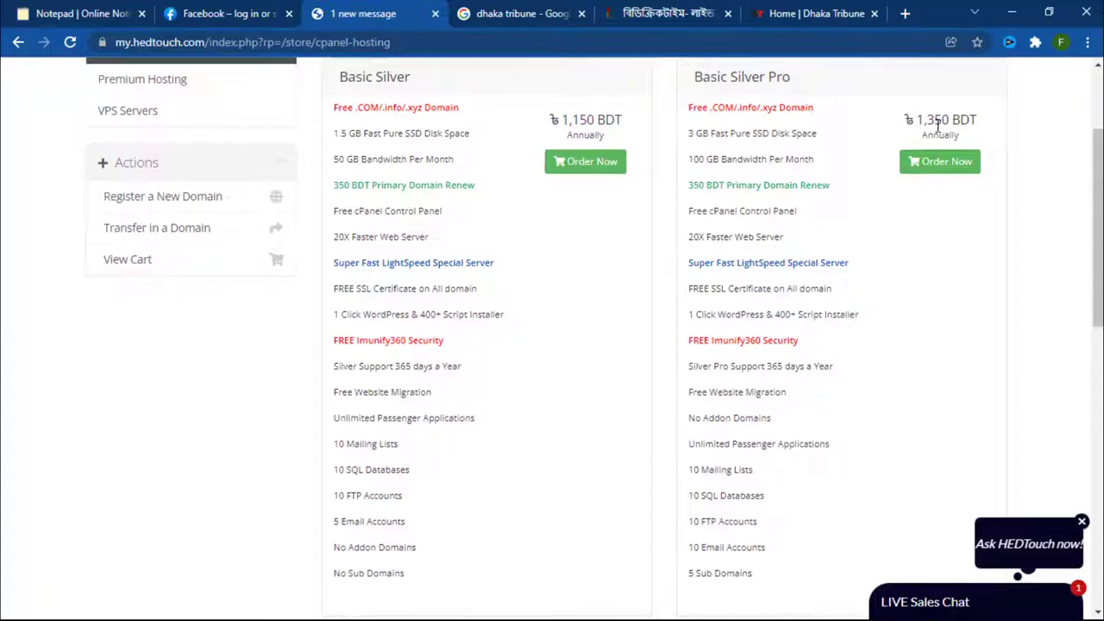
Step: Look over the Basic Hosting plans, then bring up the Premium Hosting category with Premium Silver and Blog-Ecommerce
scroll(932, 138, "down", 6)
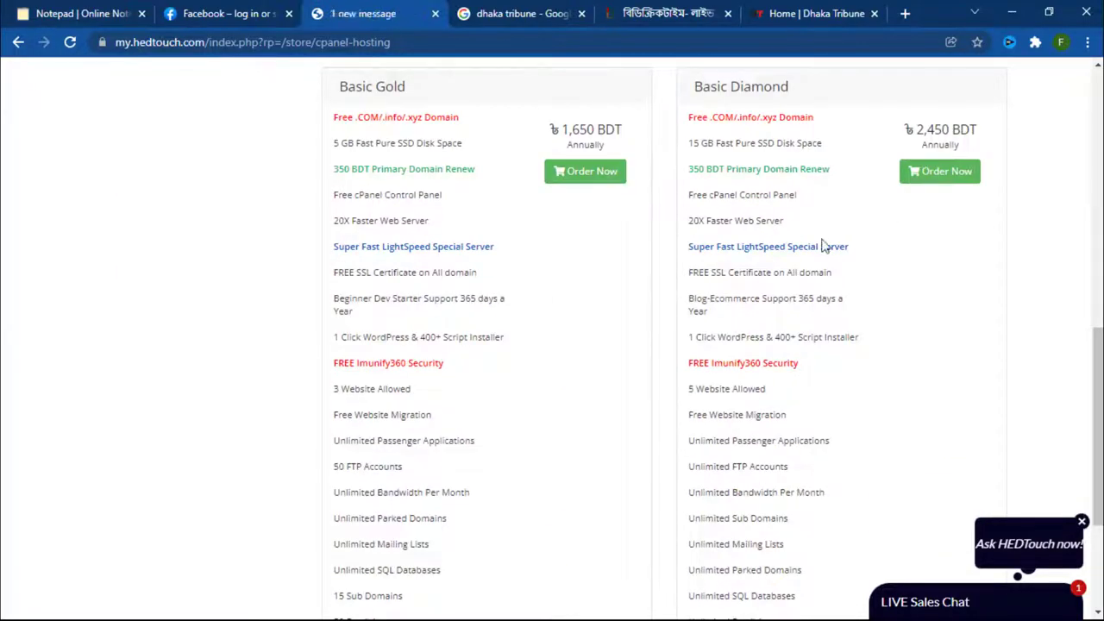
scroll(779, 247, "up", 8)
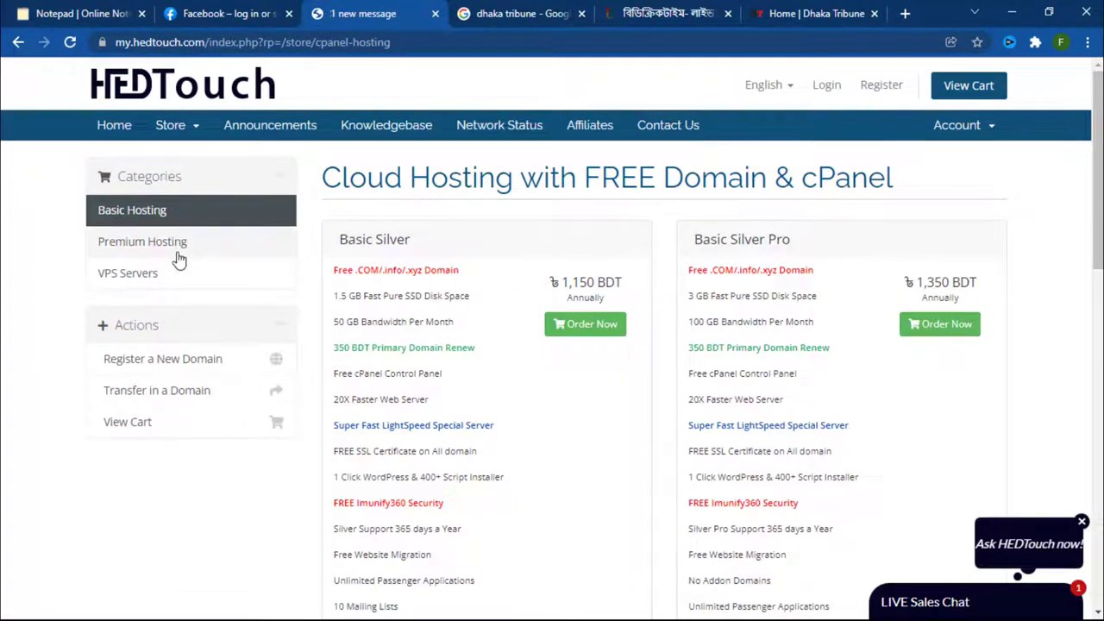
left_click(178, 259)
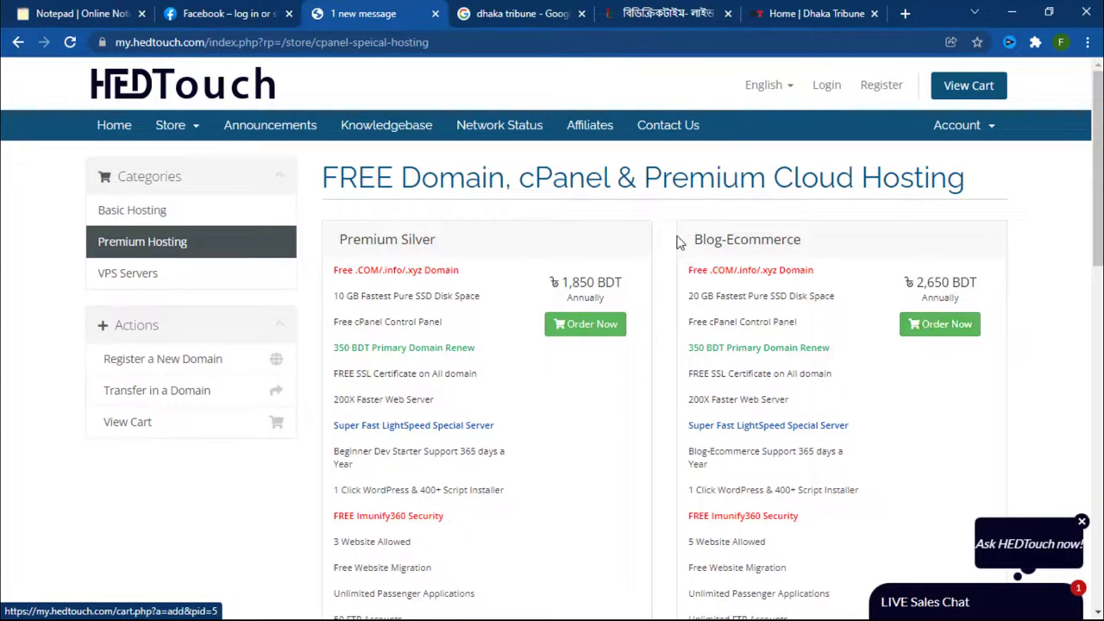
Step: Start a Blog-Ecommerce order and look over the Dhaka Tribune and bdcrictime news tabs
left_click(913, 327)
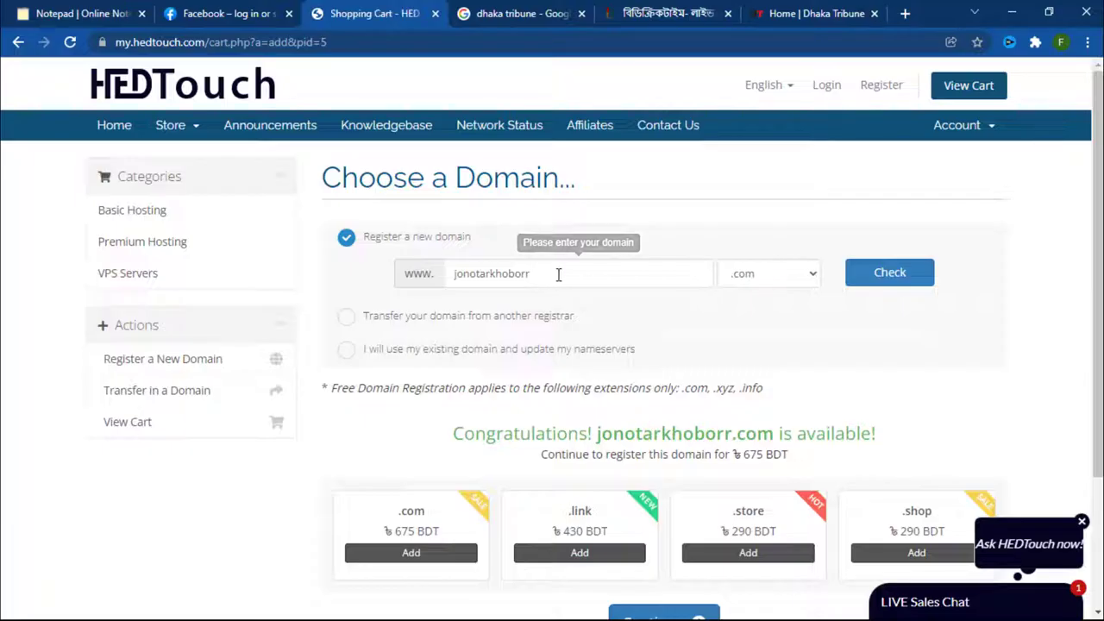
key("ctrl+9")
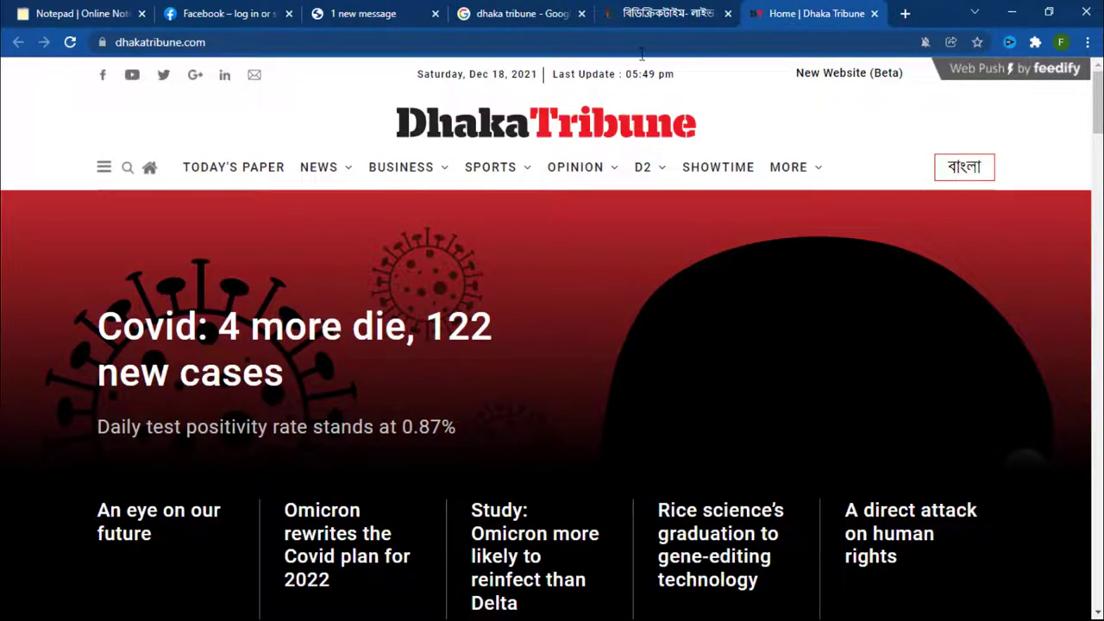
left_click(666, 13)
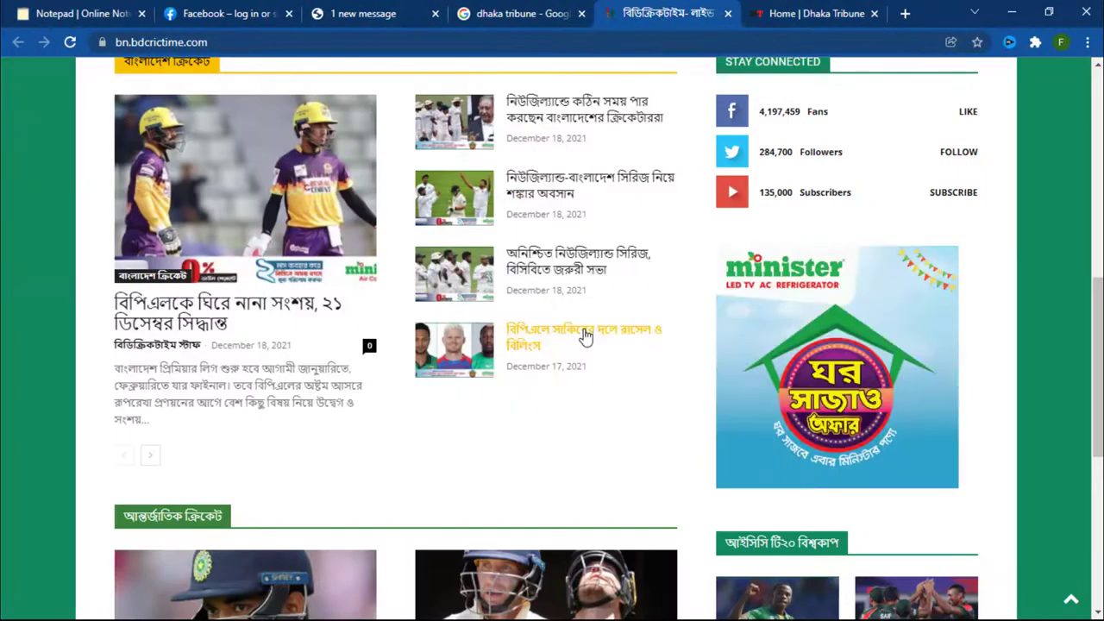
scroll(557, 336, "up", 4)
scroll(584, 335, "down", 1)
scroll(585, 336, "up", 3)
scroll(585, 336, "up", 2)
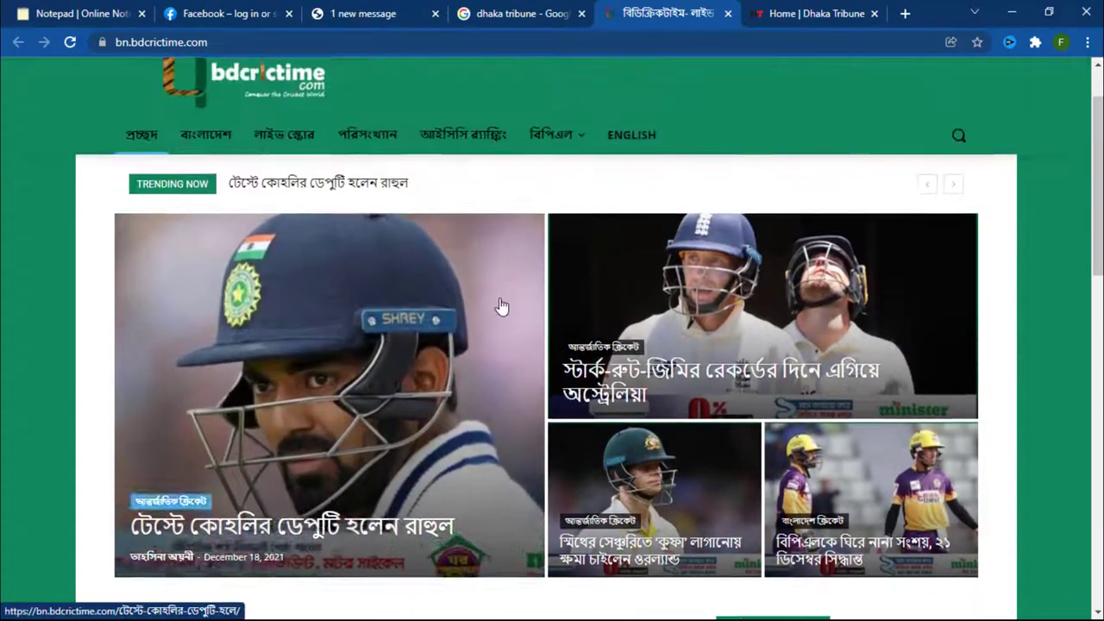
left_click_drag(143, 41, 284, 35)
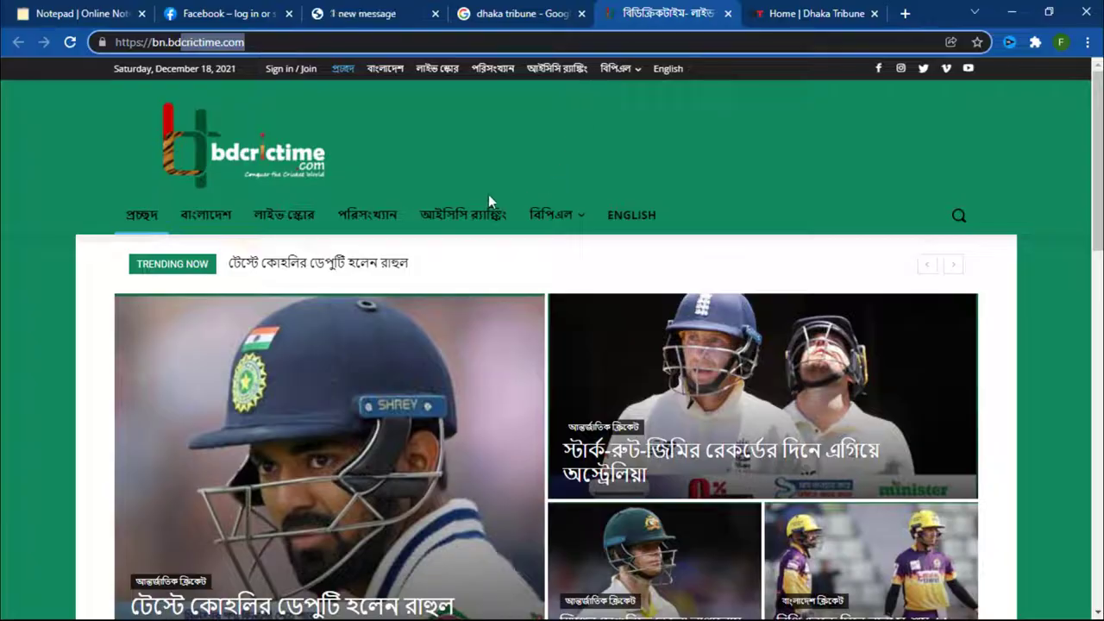
Step: Return to the cart and confirm jonotarkhoborr.com is available to register for 675 BDT
left_click(531, 10)
left_click(423, 7)
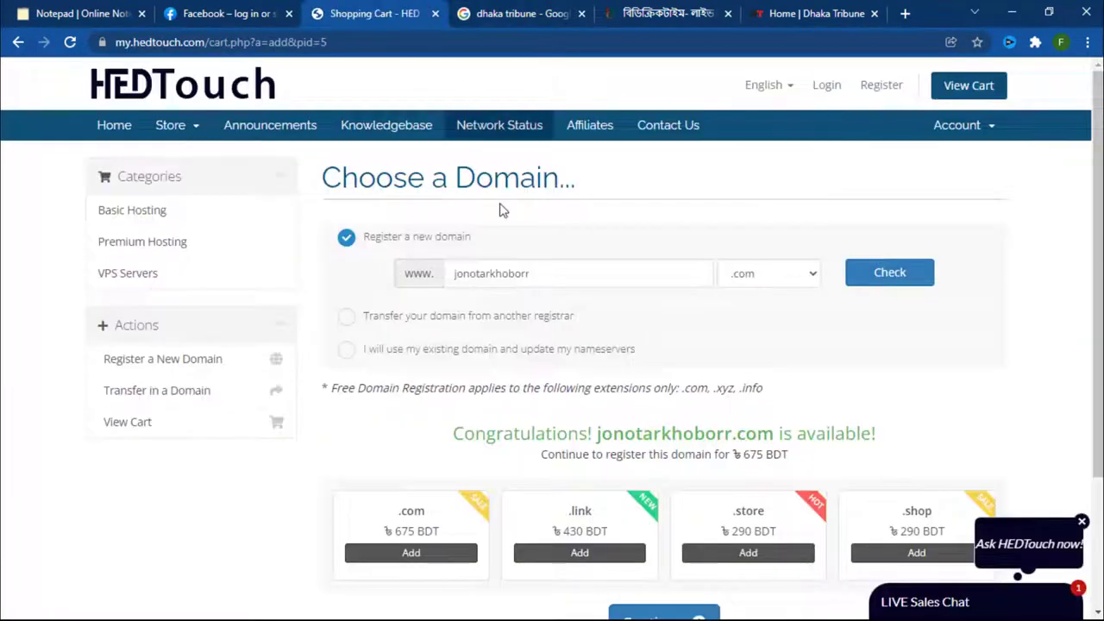
scroll(519, 314, "down", 1)
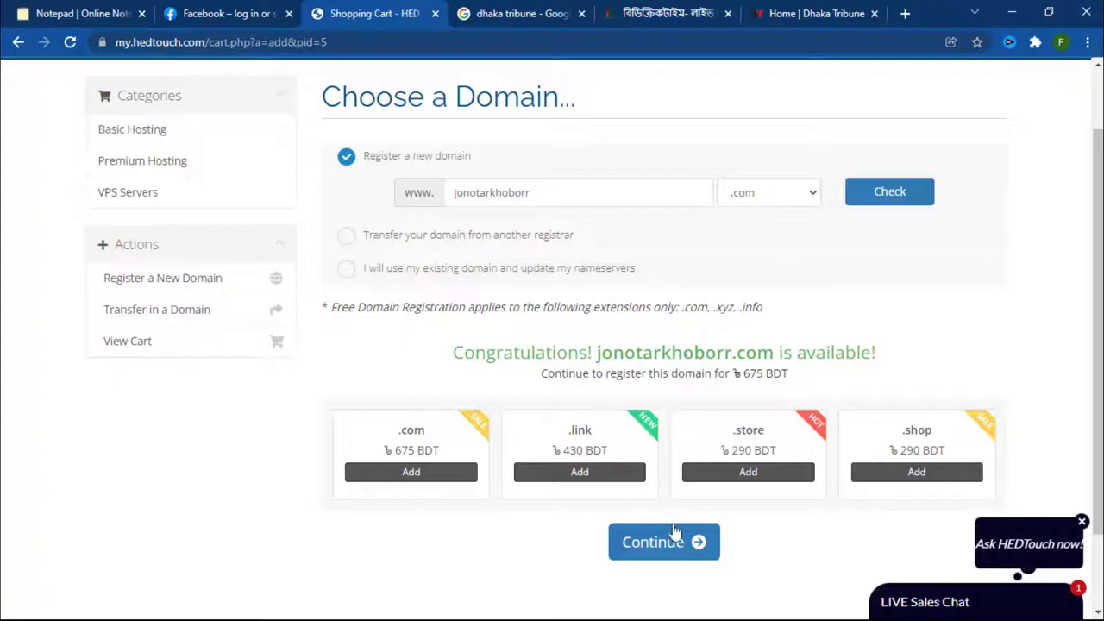
left_click_drag(529, 193, 435, 205)
left_click_drag(595, 354, 751, 364)
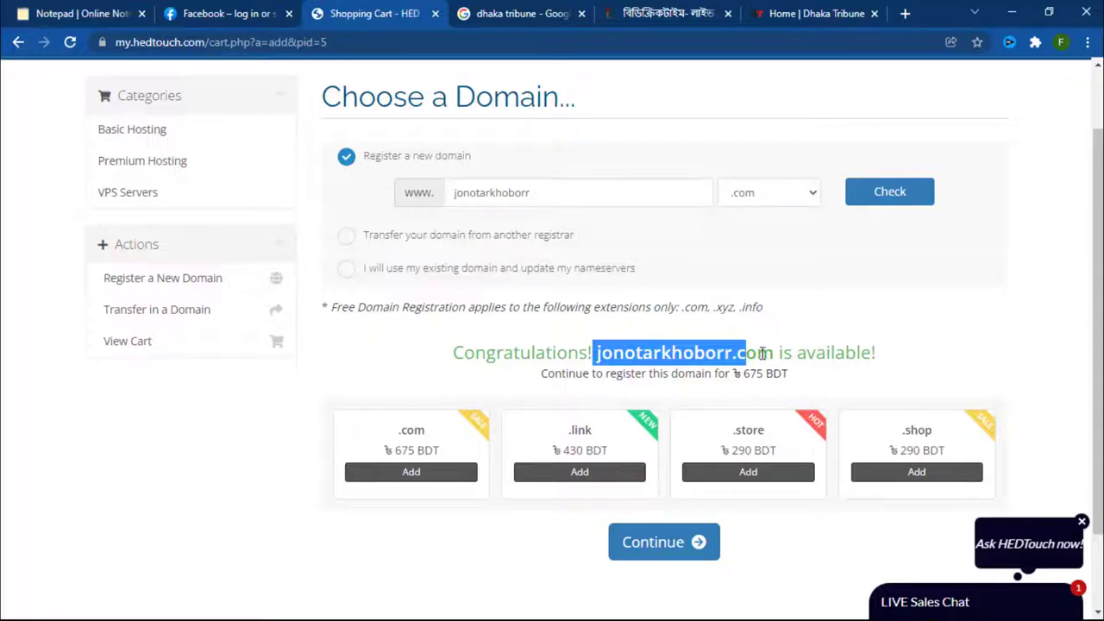
Step: Accept the domain and billing cycle, adding free DNS Management, ID Protection and Email Forwarding
left_click(682, 542)
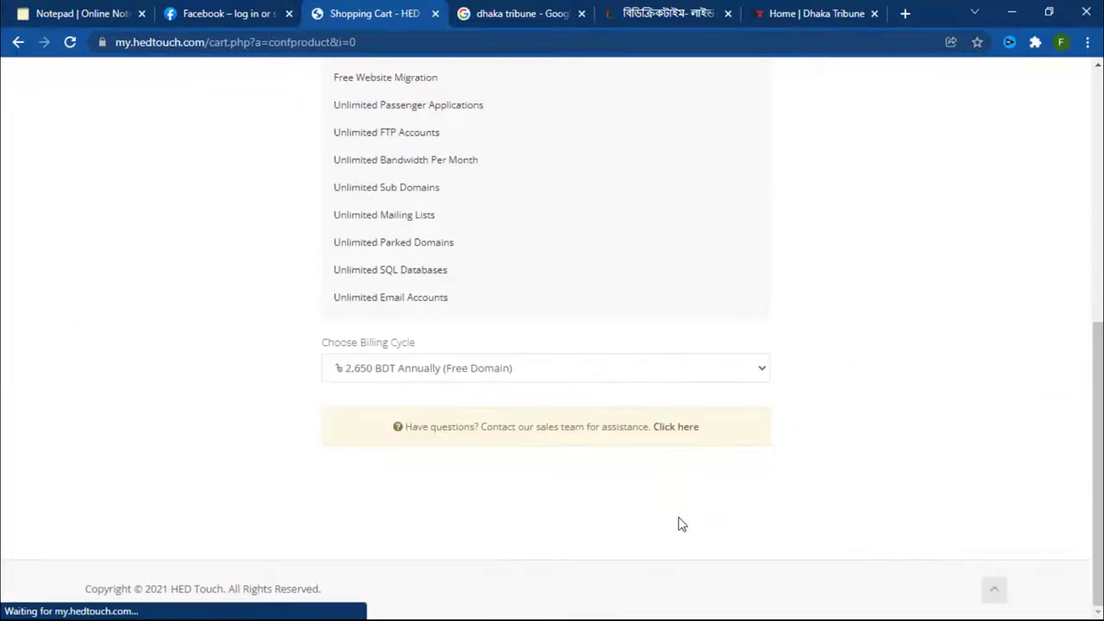
left_click(903, 292)
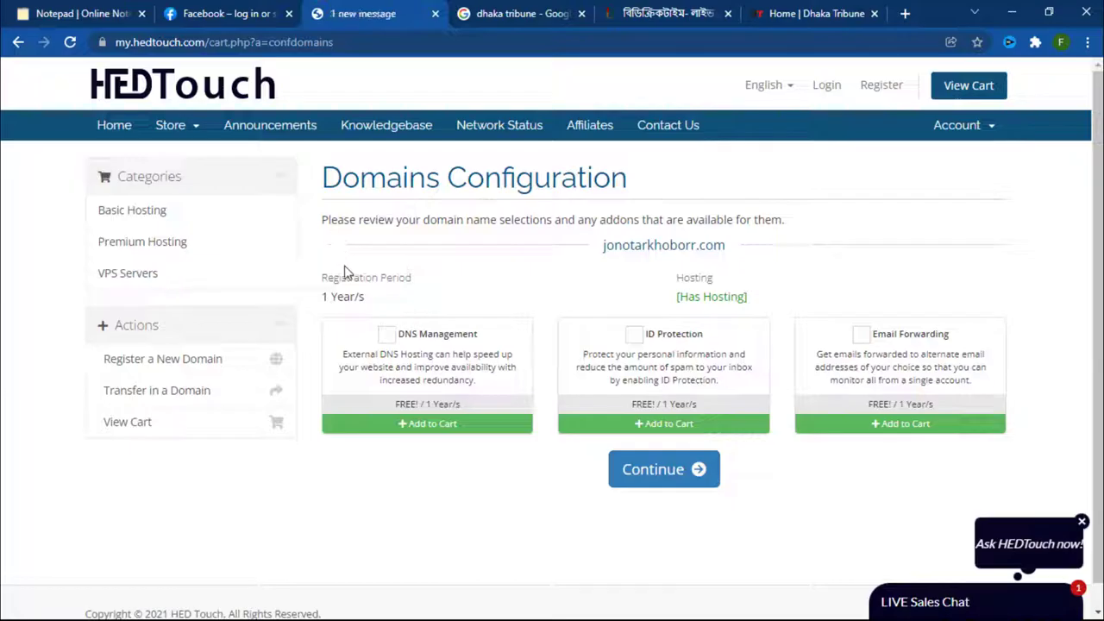
left_click(386, 334)
left_click(642, 335)
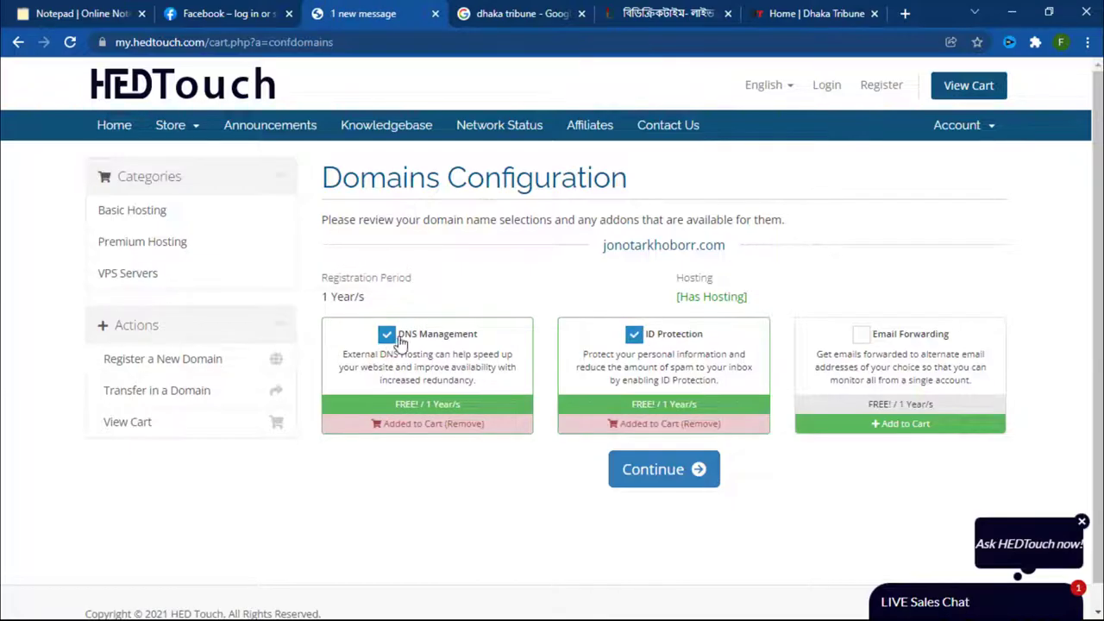
left_click(860, 336)
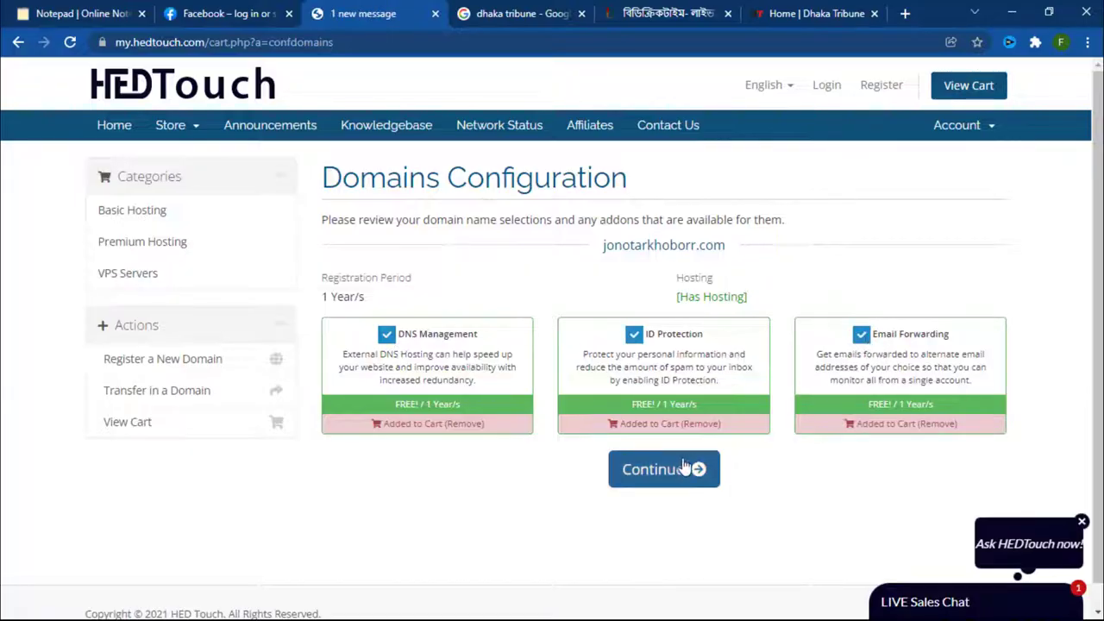
left_click(693, 469)
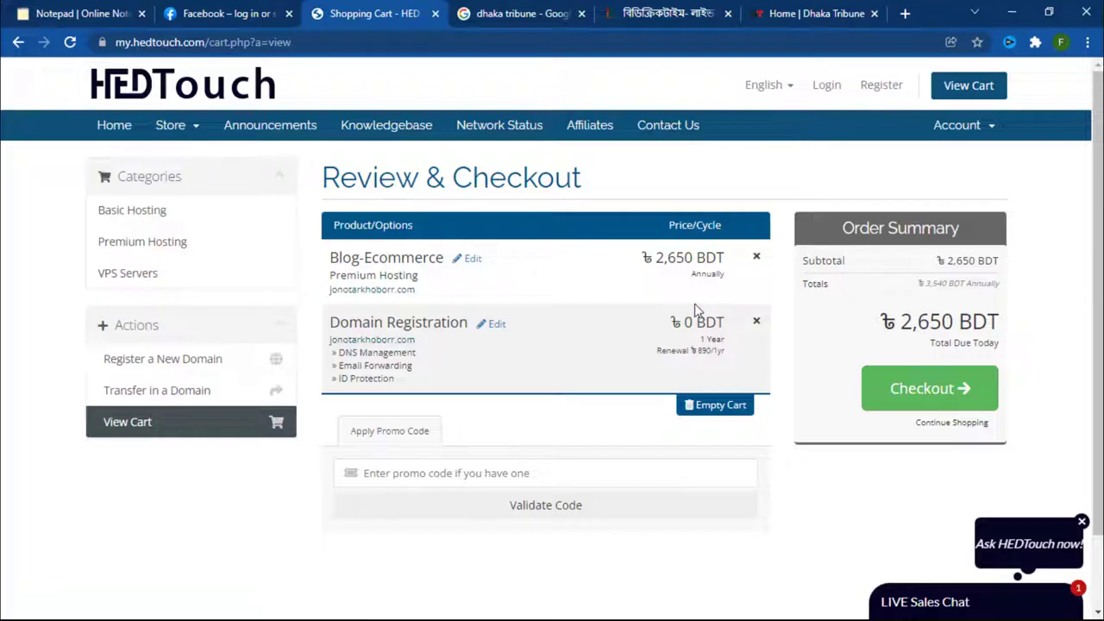
Step: Check the Blog-Ecommerce plan and domain prices (0 BDT, 890 BDT renewal), then proceed to checkout
left_click_drag(695, 322, 679, 323)
left_click(678, 324)
left_click_drag(695, 349, 713, 346)
left_click_drag(360, 257, 402, 258)
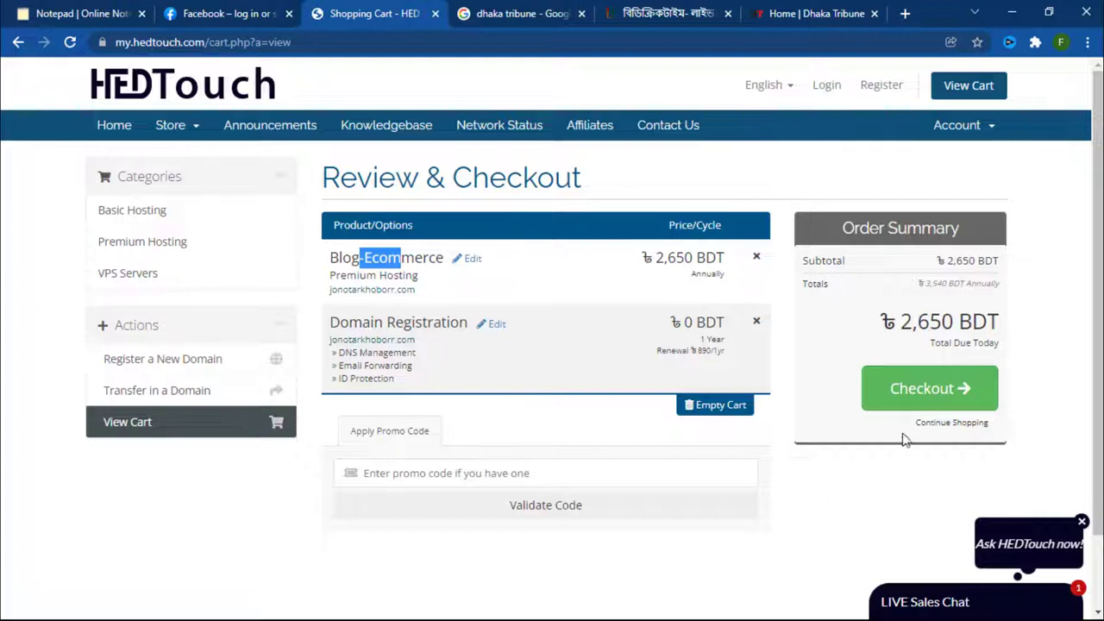
left_click(897, 387)
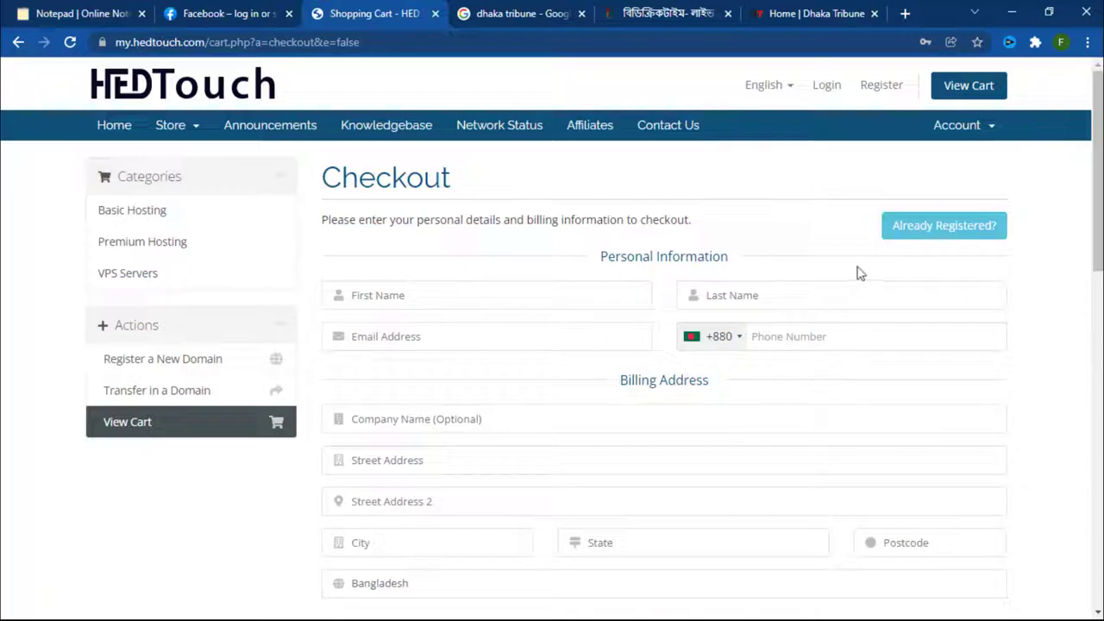
Step: Choose Nagad Send Money as payment, accept the Terms of Service and submit the order
scroll(799, 332, "down", 3)
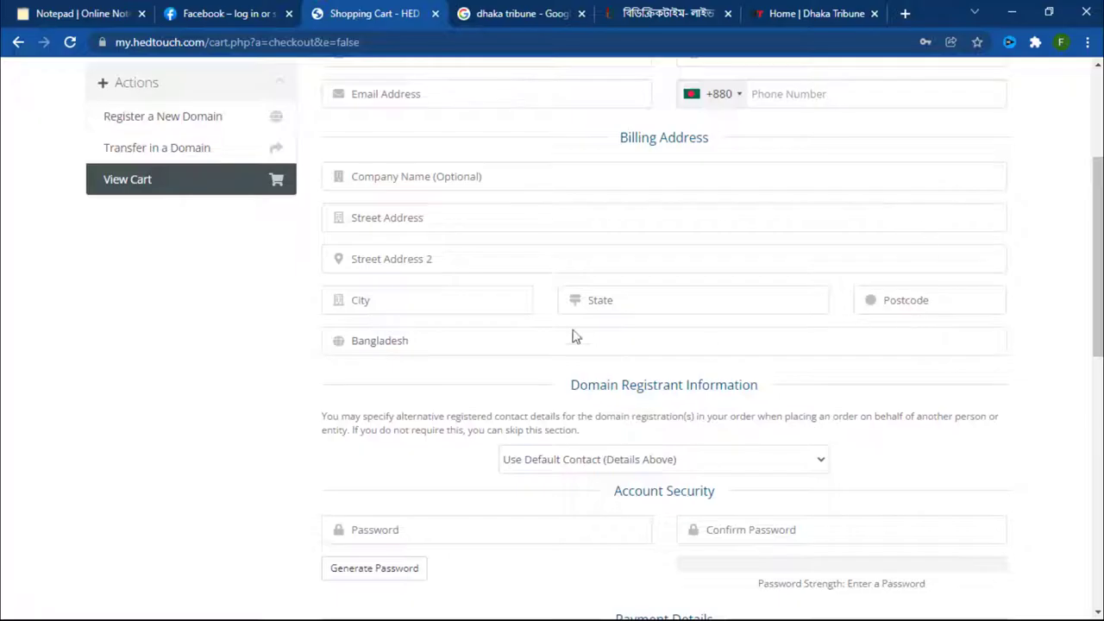
scroll(647, 379, "down", 1)
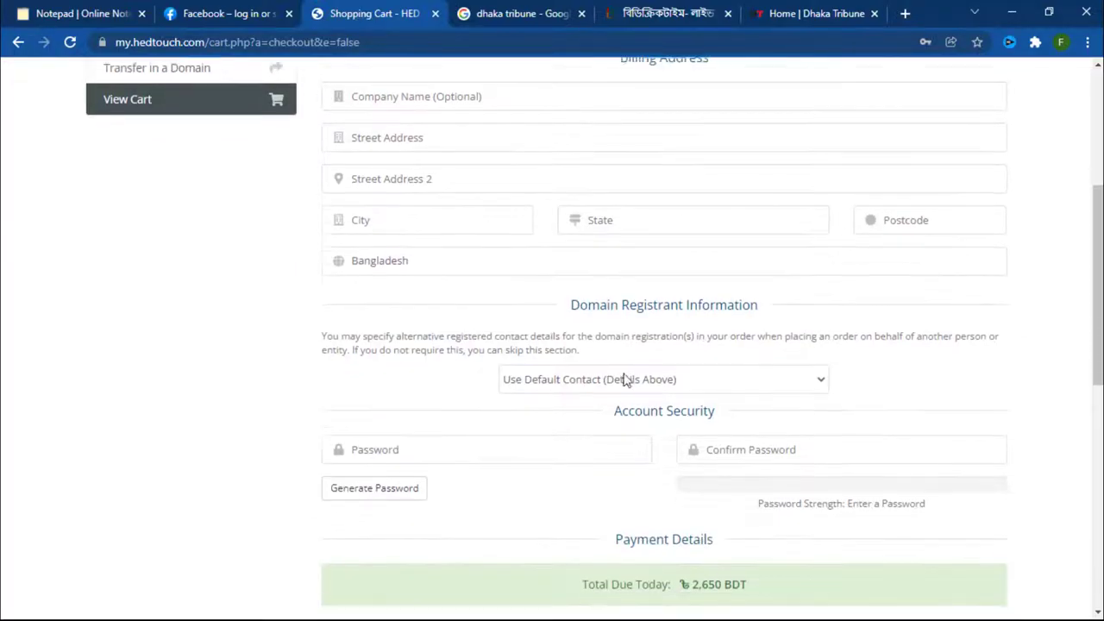
scroll(742, 225, "down", 1)
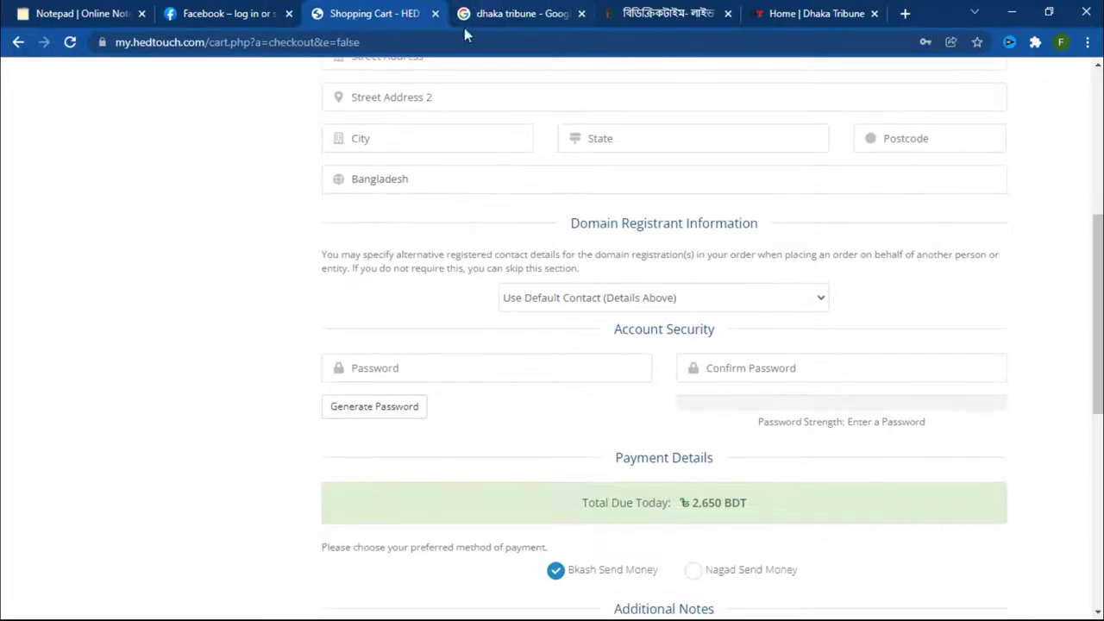
scroll(457, 233, "down", 1)
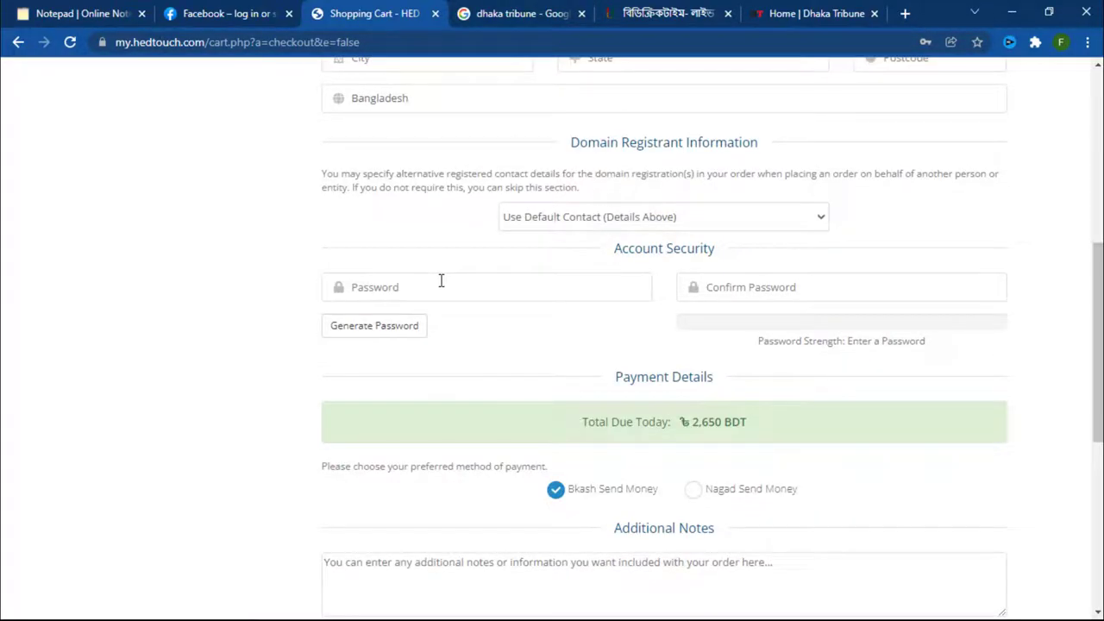
scroll(817, 312, "down", 4)
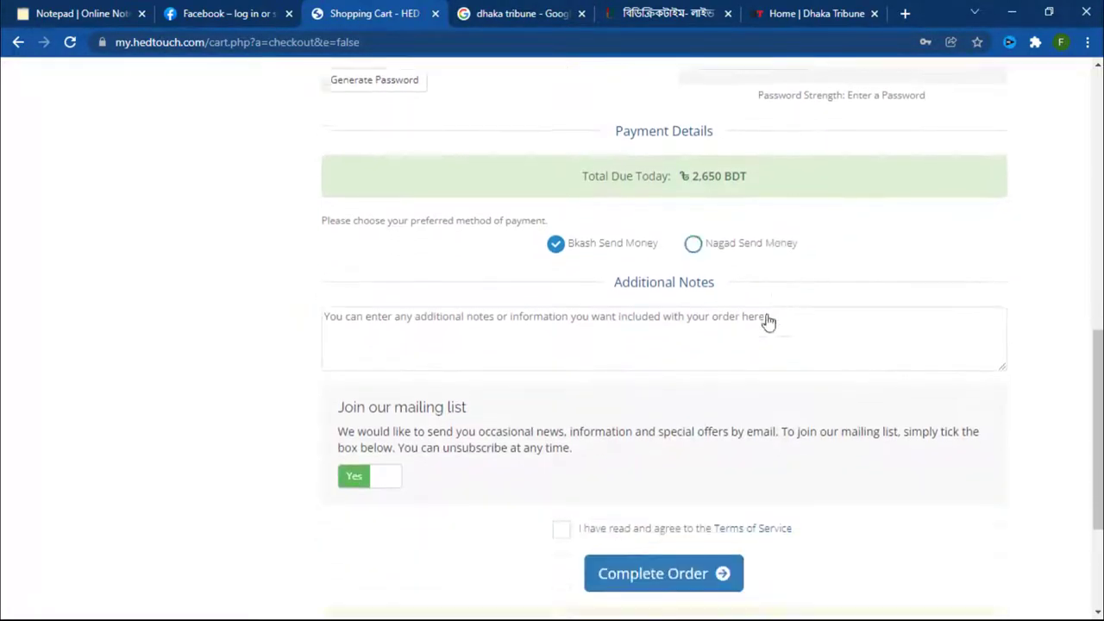
left_click(695, 168)
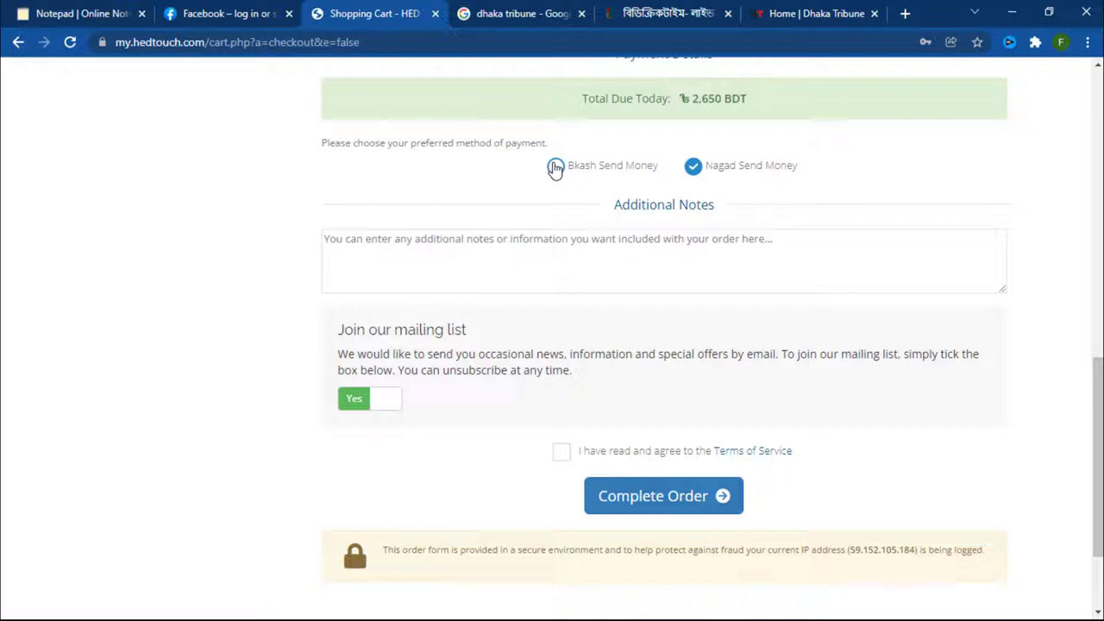
left_click(555, 168)
left_click(693, 165)
scroll(685, 254, "down", 1)
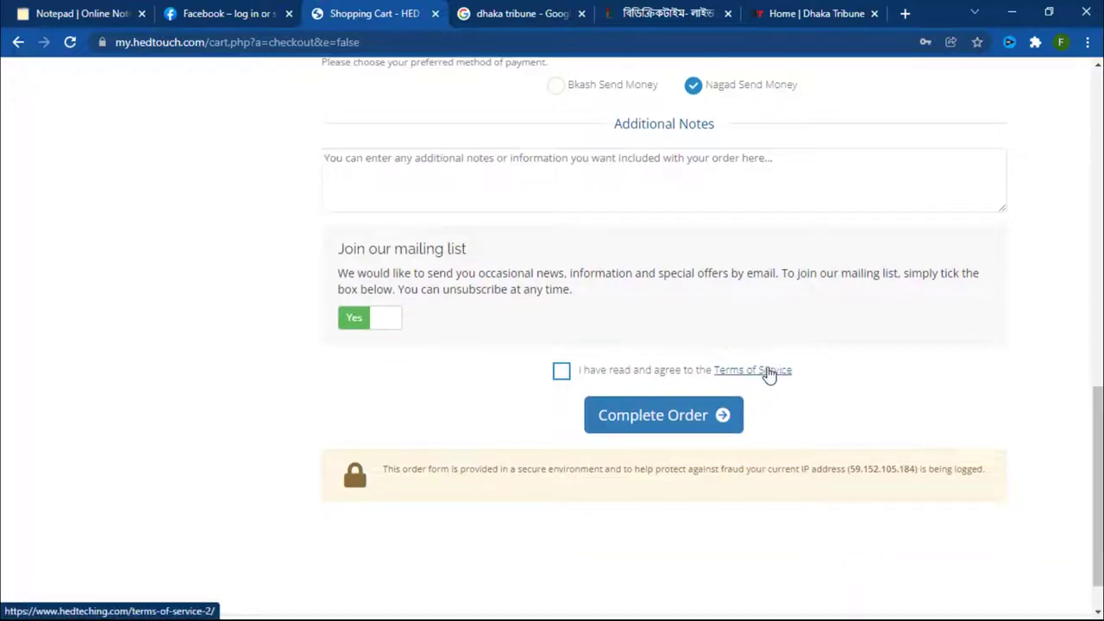
left_click(561, 373)
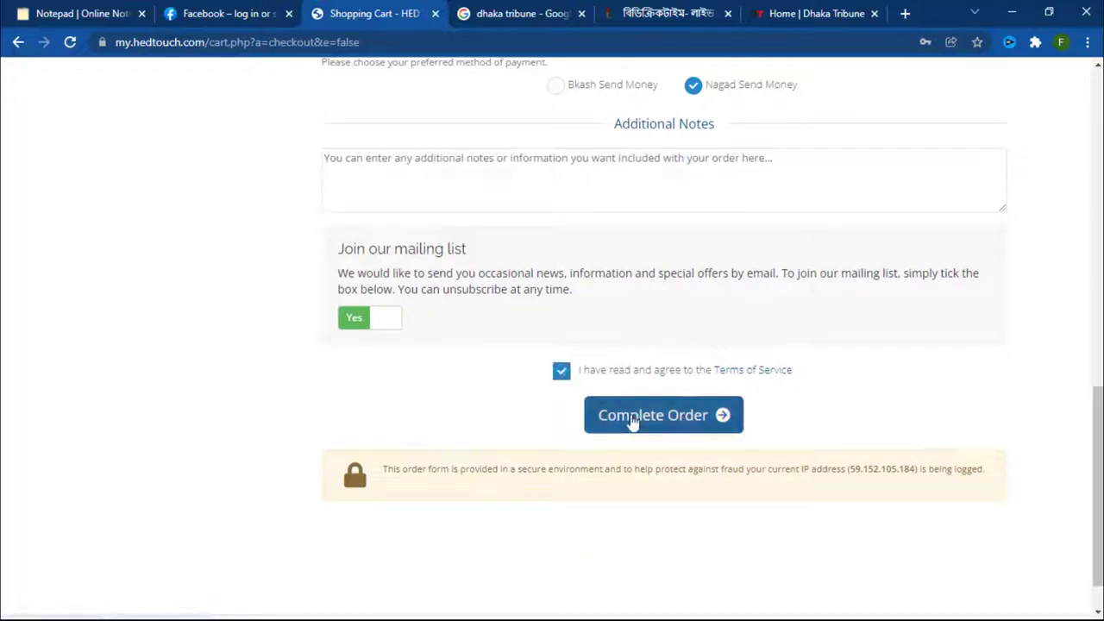
left_click(599, 412)
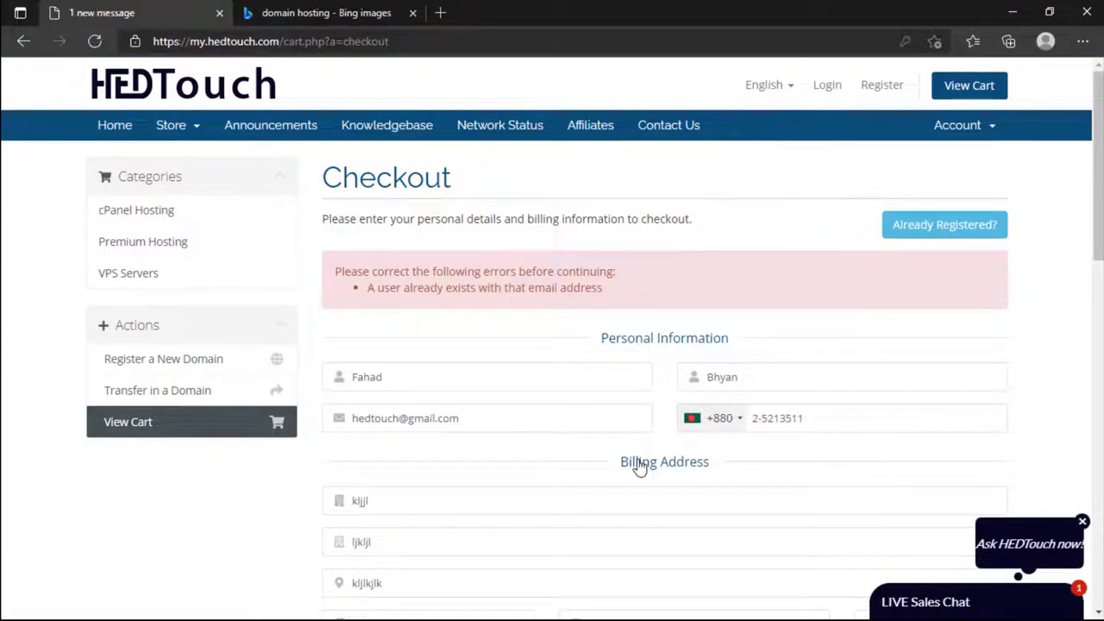
Step: Adjust the e-mail field and resubmit the hosting order
double_click(462, 416)
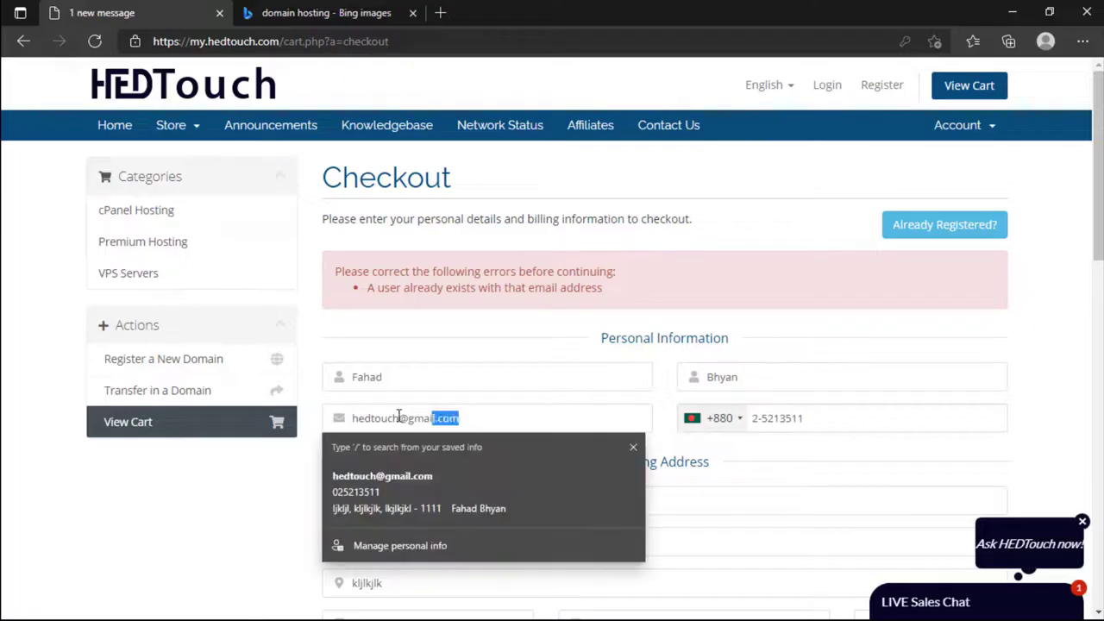
left_click_drag(402, 417, 371, 416)
left_click(406, 417)
scroll(411, 415, "down", 1)
scroll(411, 415, "down", 5)
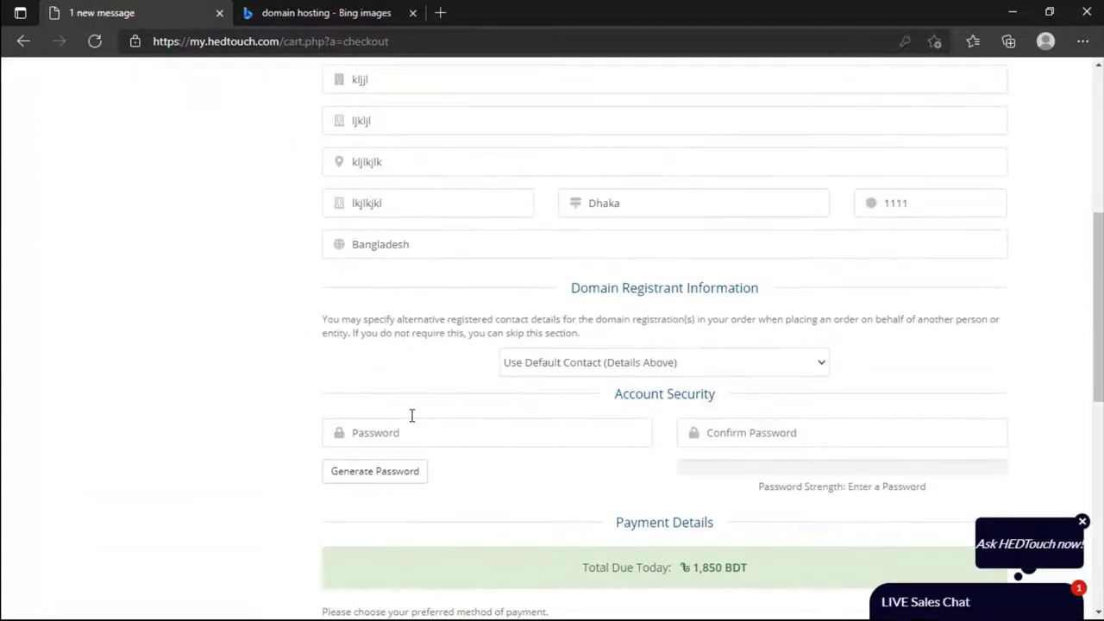
scroll(411, 417, "up", 5)
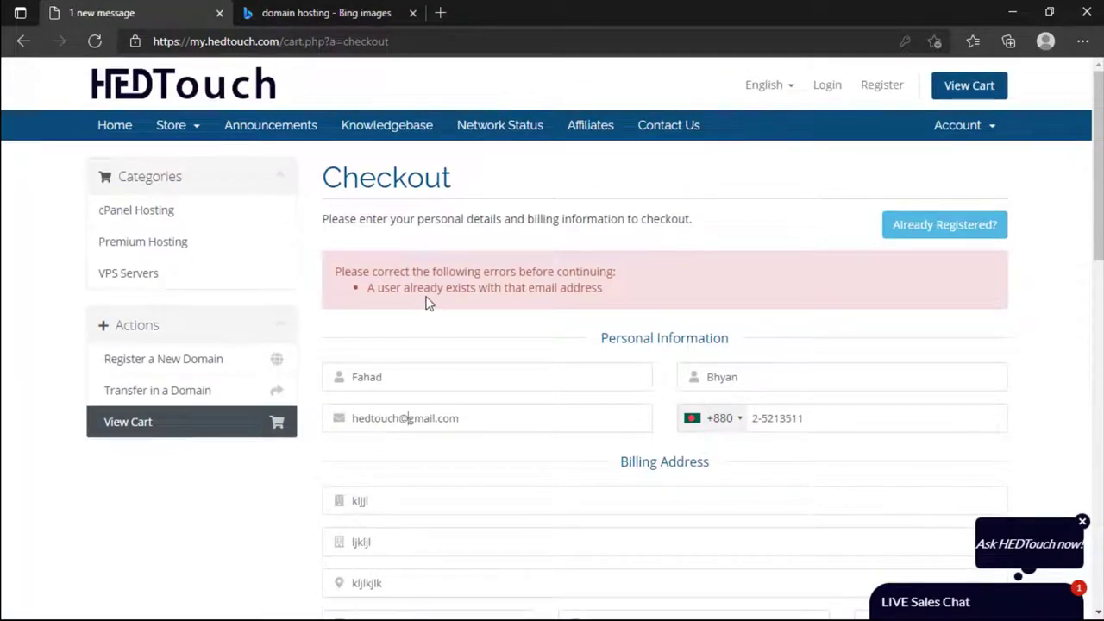
scroll(435, 304, "down", 5)
scroll(448, 309, "down", 3)
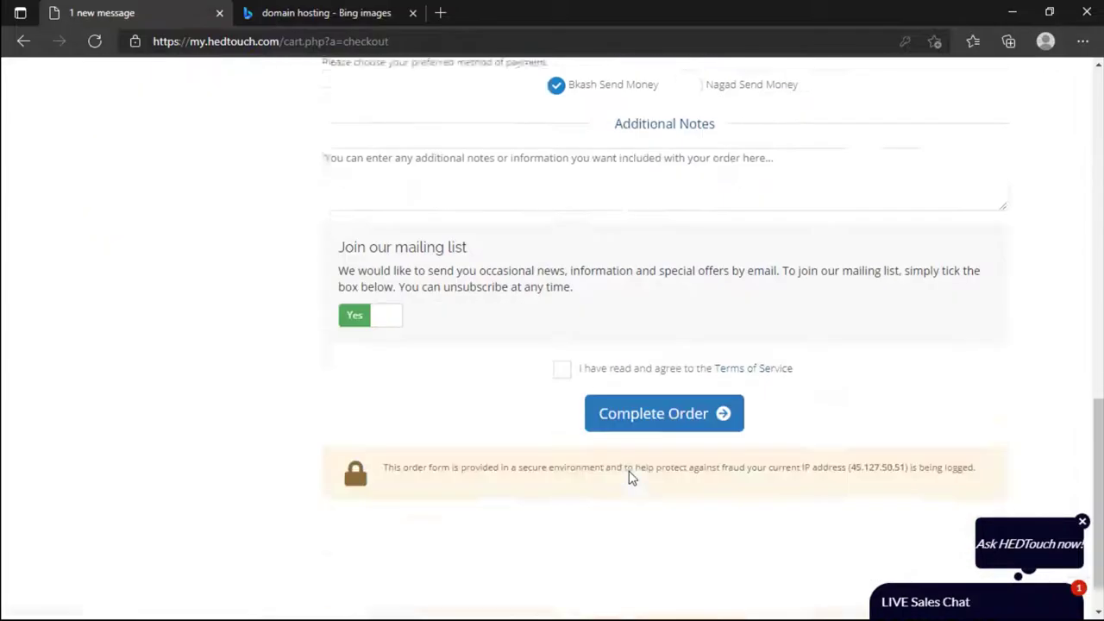
left_click(643, 386)
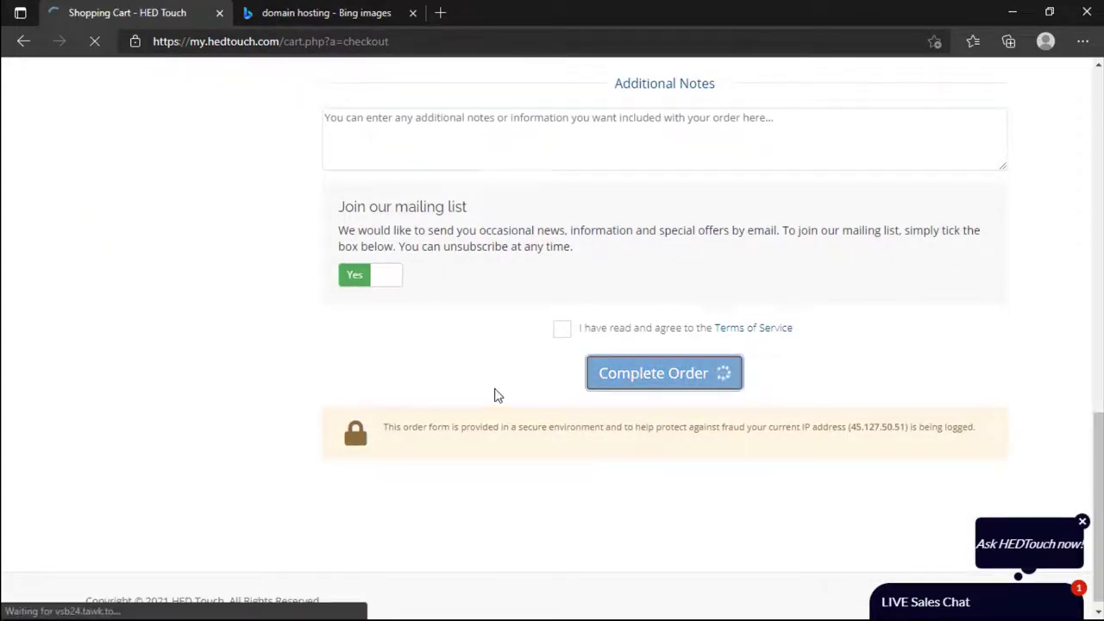
Step: Sign in as an existing customer with the saved e-mail and password, accept the terms and place the order
left_click(897, 248)
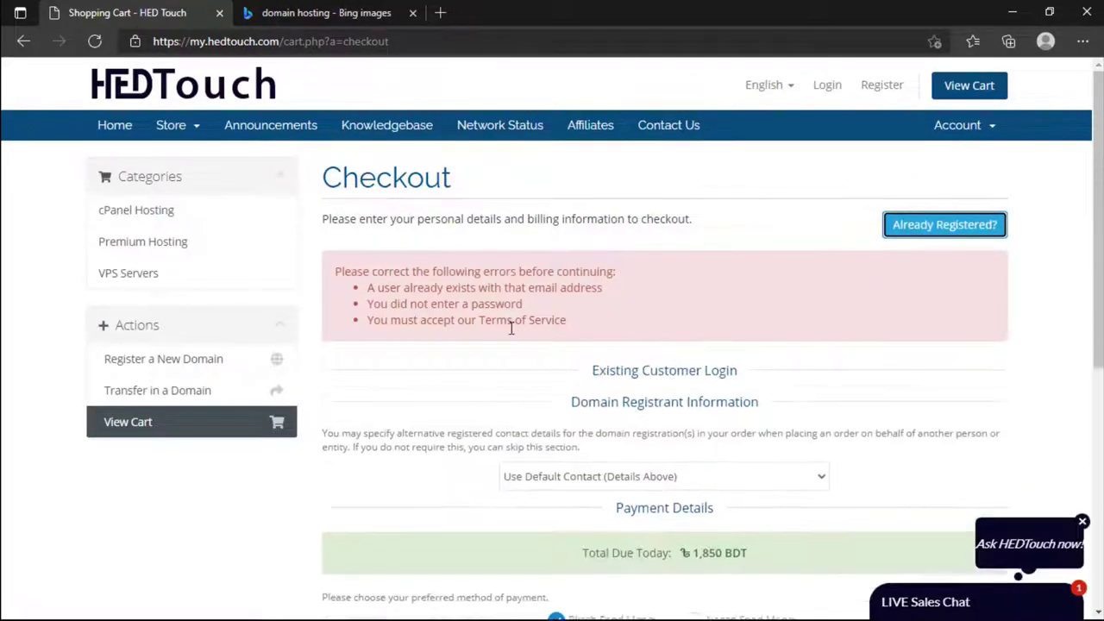
left_click(484, 405)
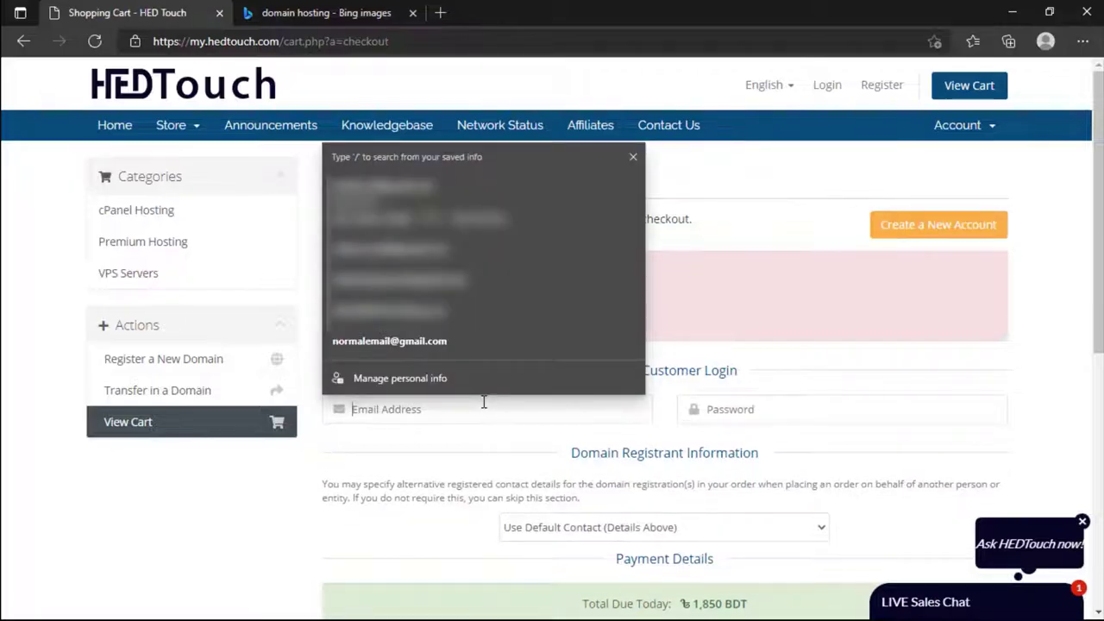
left_click(388, 200)
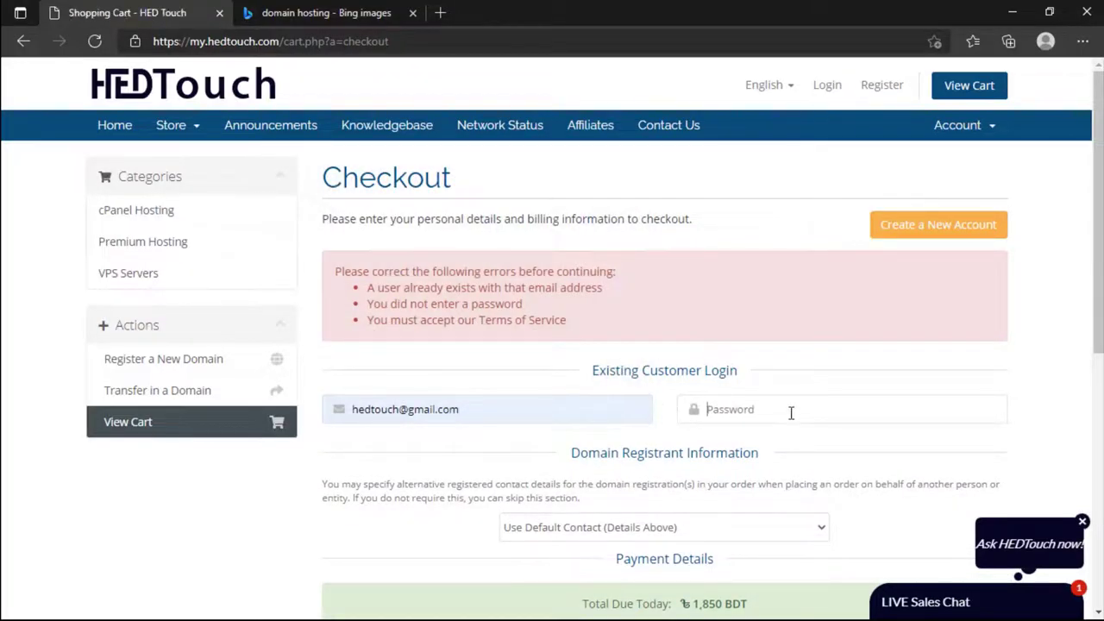
type("••••••")
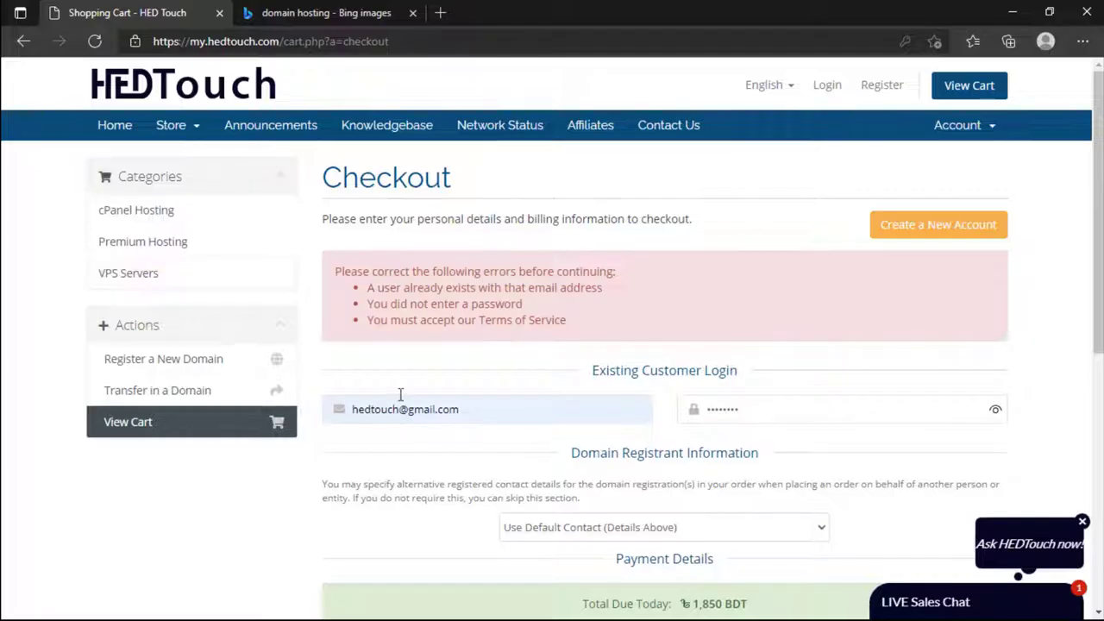
scroll(775, 417, "down", 4)
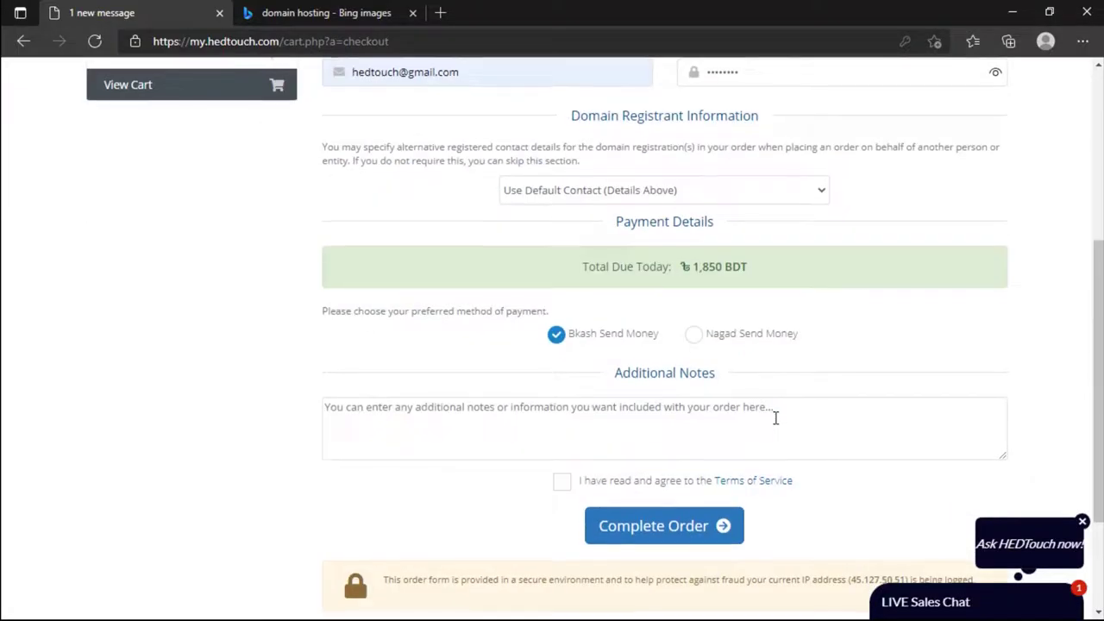
left_click(561, 482)
left_click(639, 526)
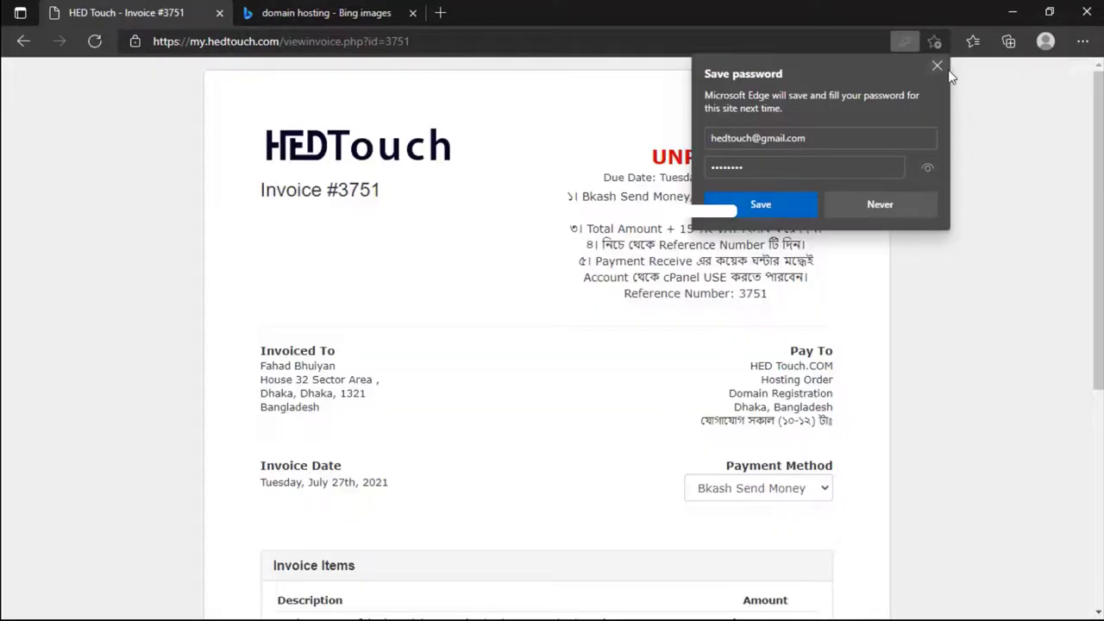
left_click(935, 67)
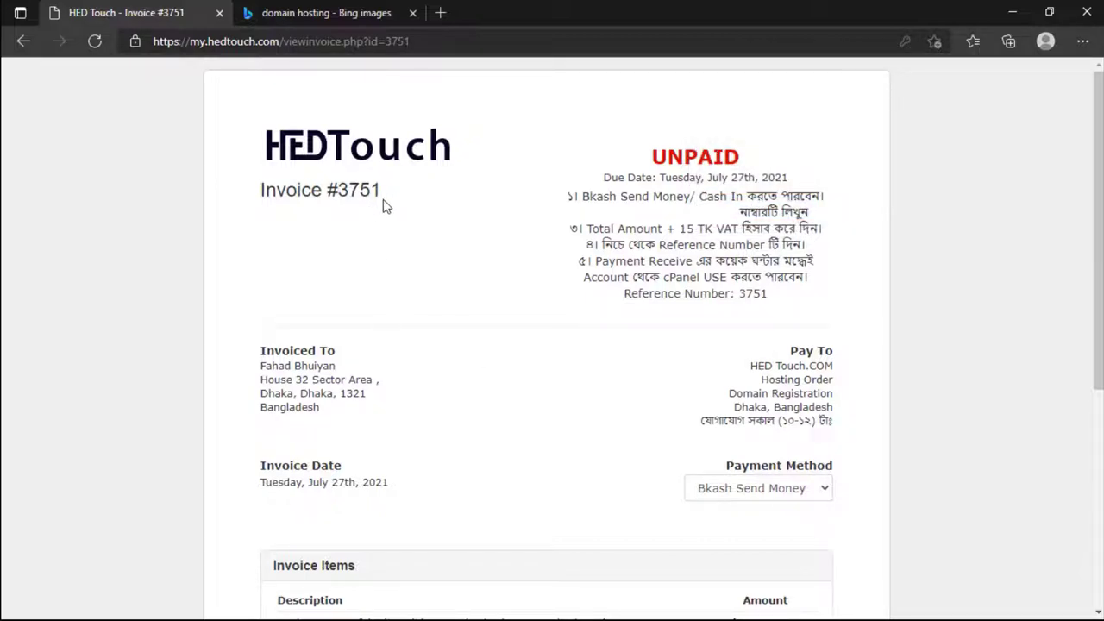
left_click_drag(382, 200, 336, 217)
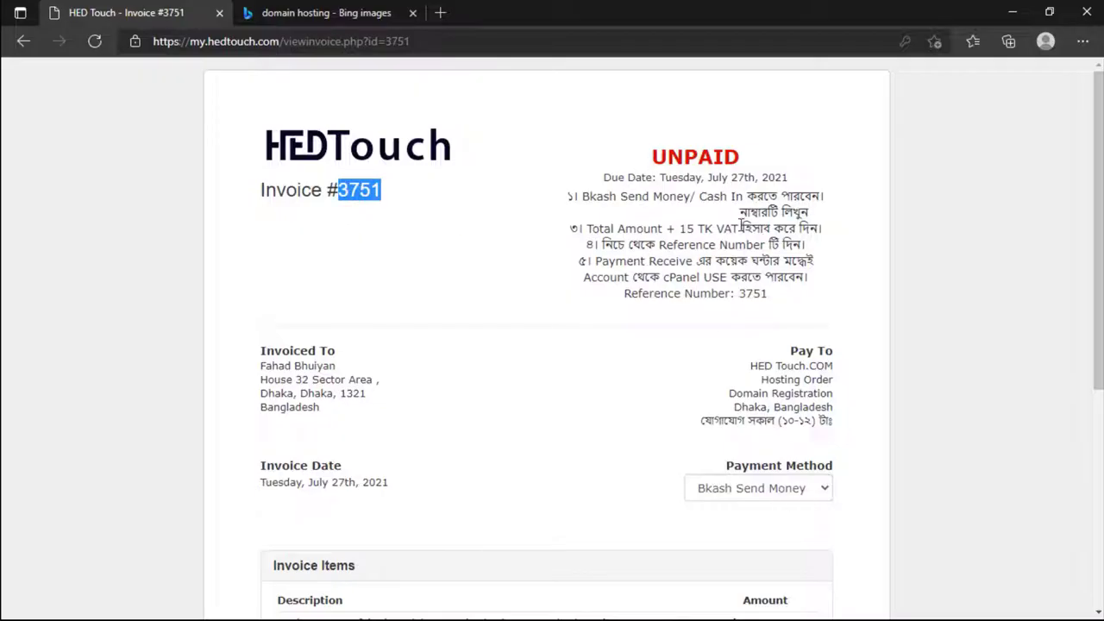
left_click_drag(635, 197, 743, 198)
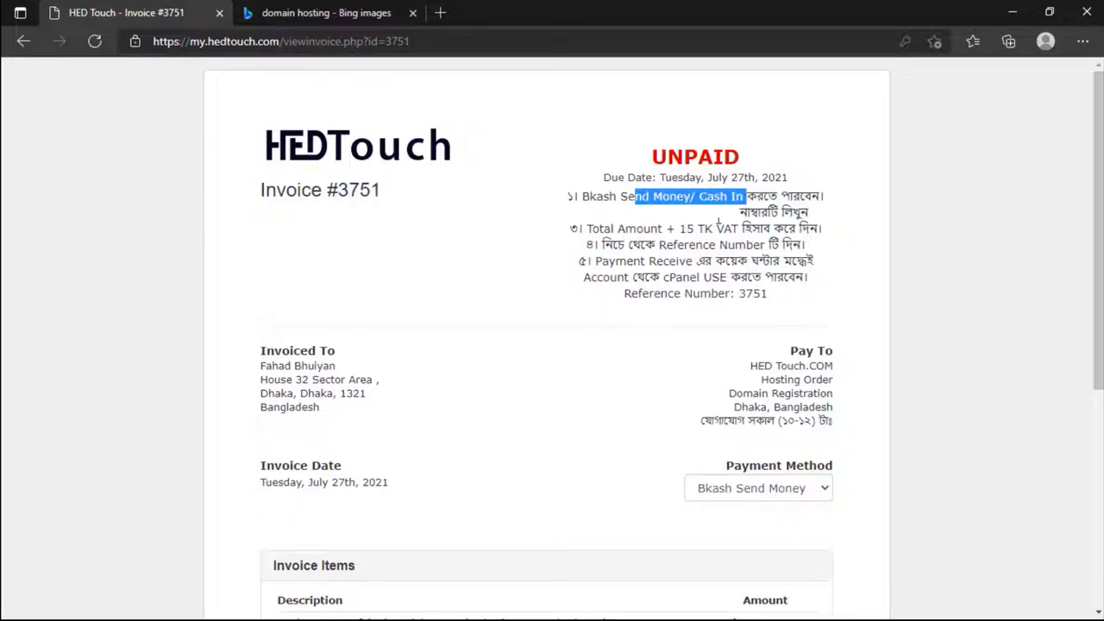
left_click_drag(666, 219, 756, 214)
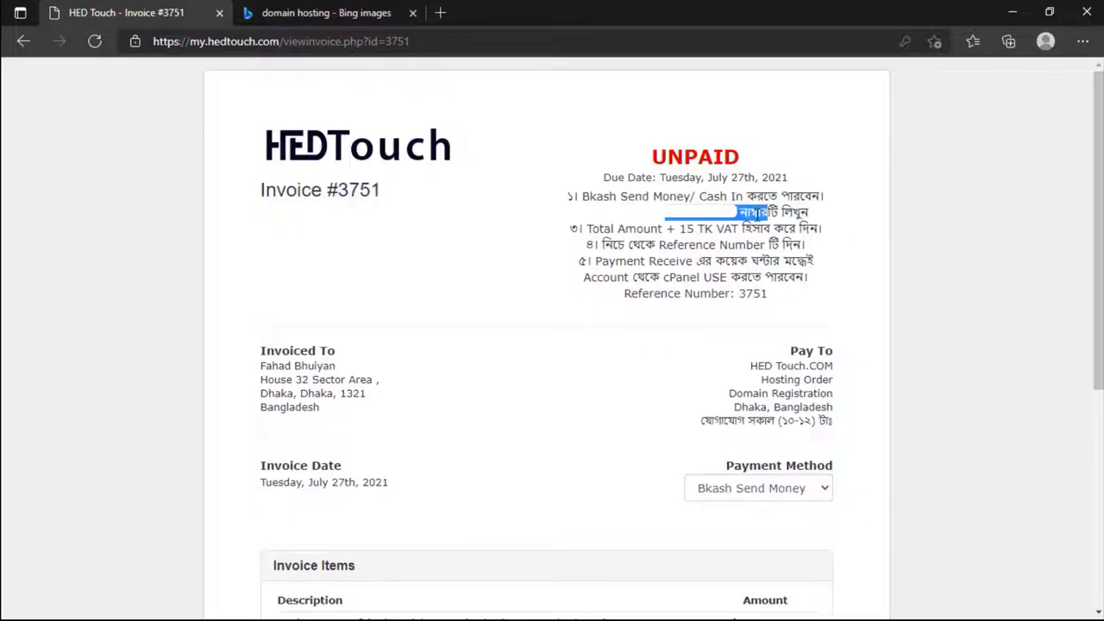
left_click(657, 233)
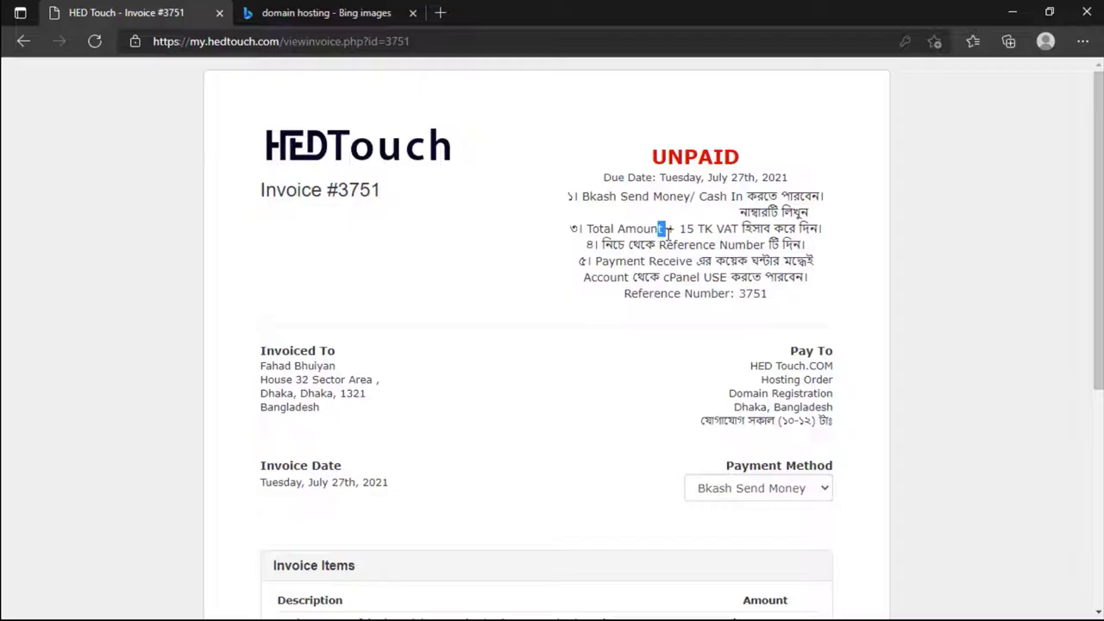
left_click_drag(687, 228, 695, 228)
scroll(722, 362, "down", 4)
left_click_drag(745, 374, 771, 378)
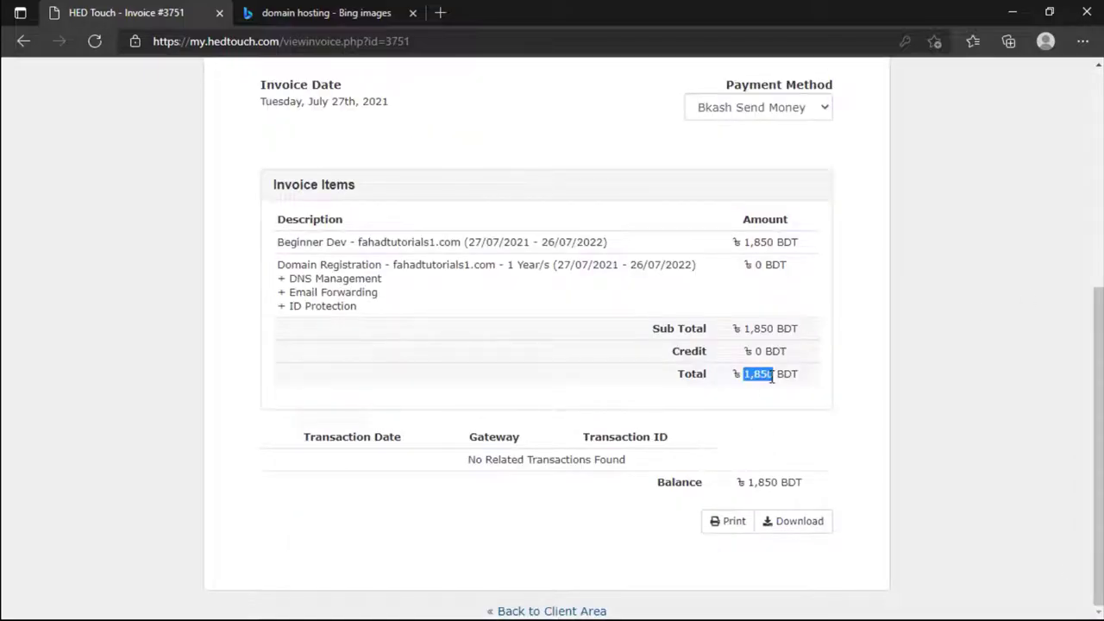
left_click(766, 378)
scroll(744, 386, "up", 4)
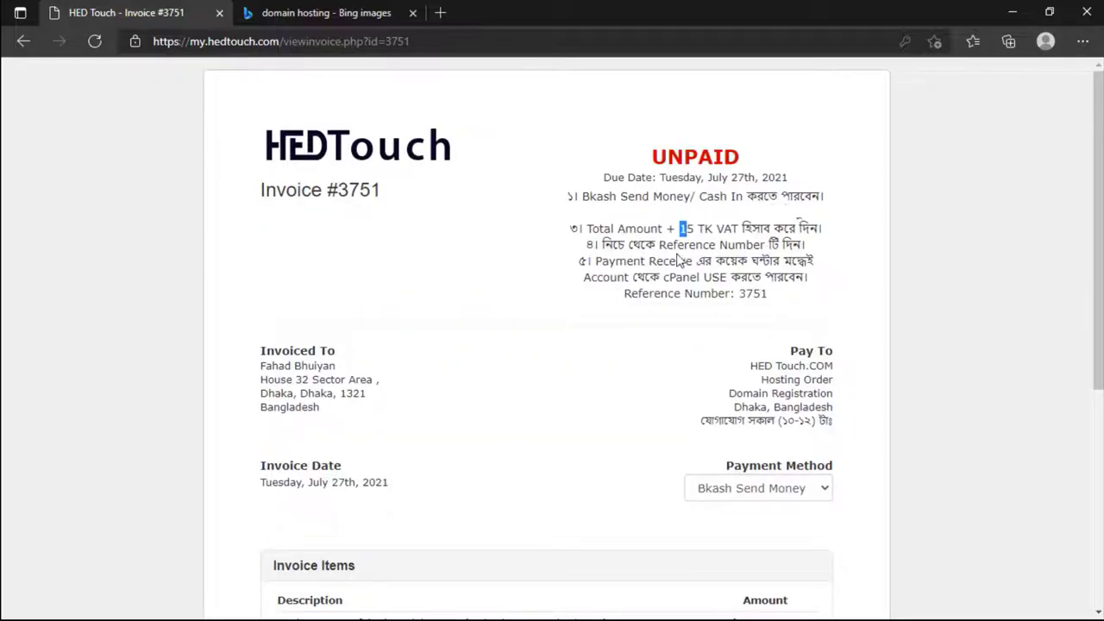
double_click(745, 294)
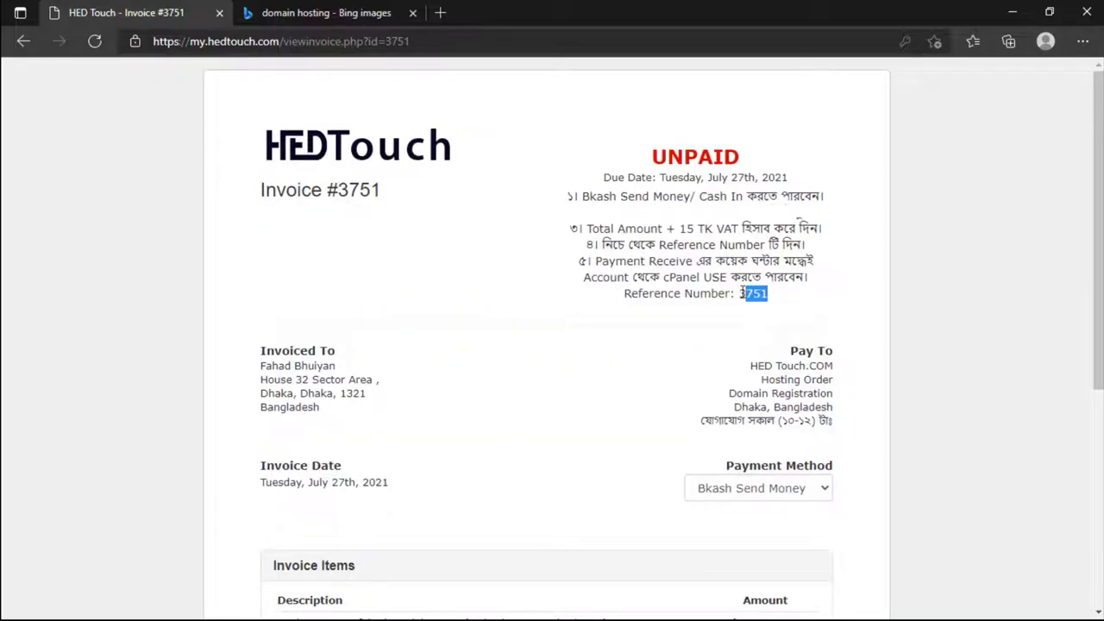
left_click_drag(336, 182, 369, 188)
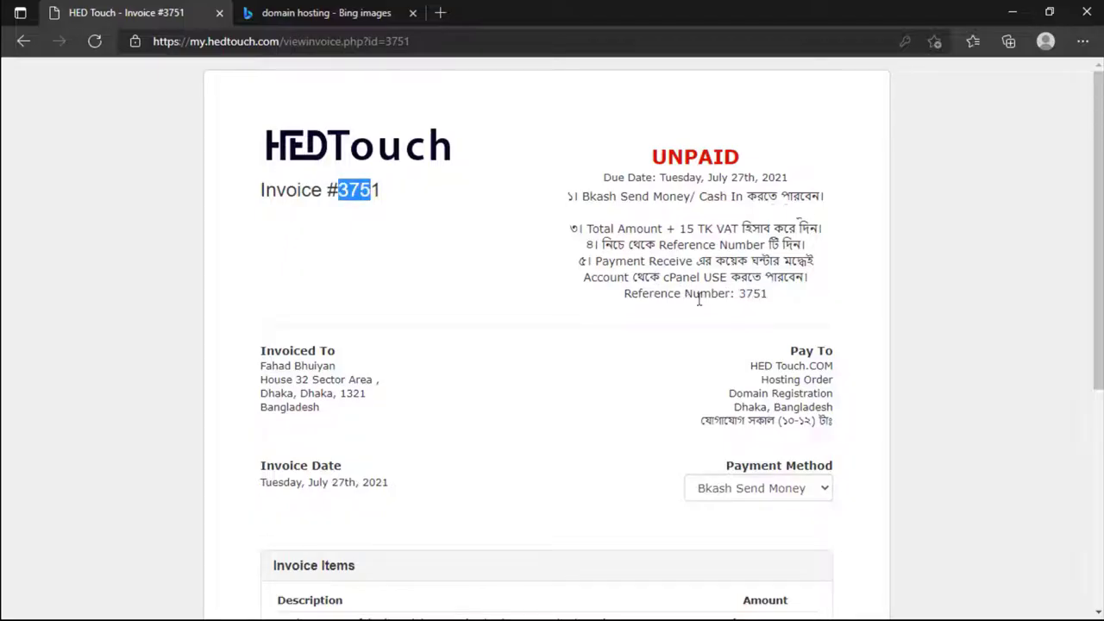
left_click_drag(649, 294, 780, 303)
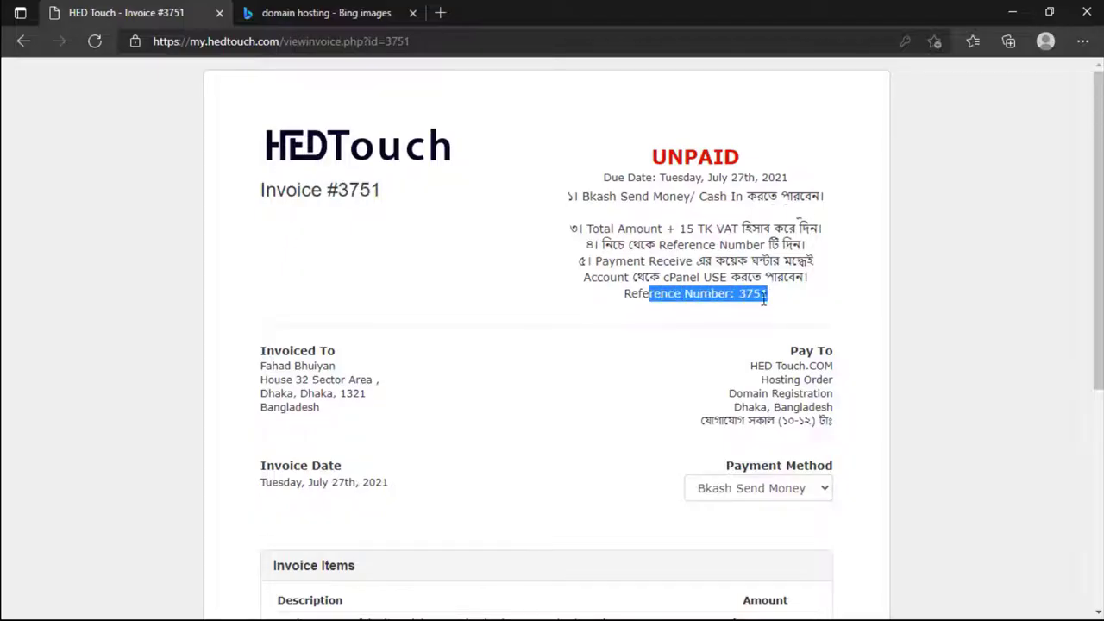
left_click(760, 298)
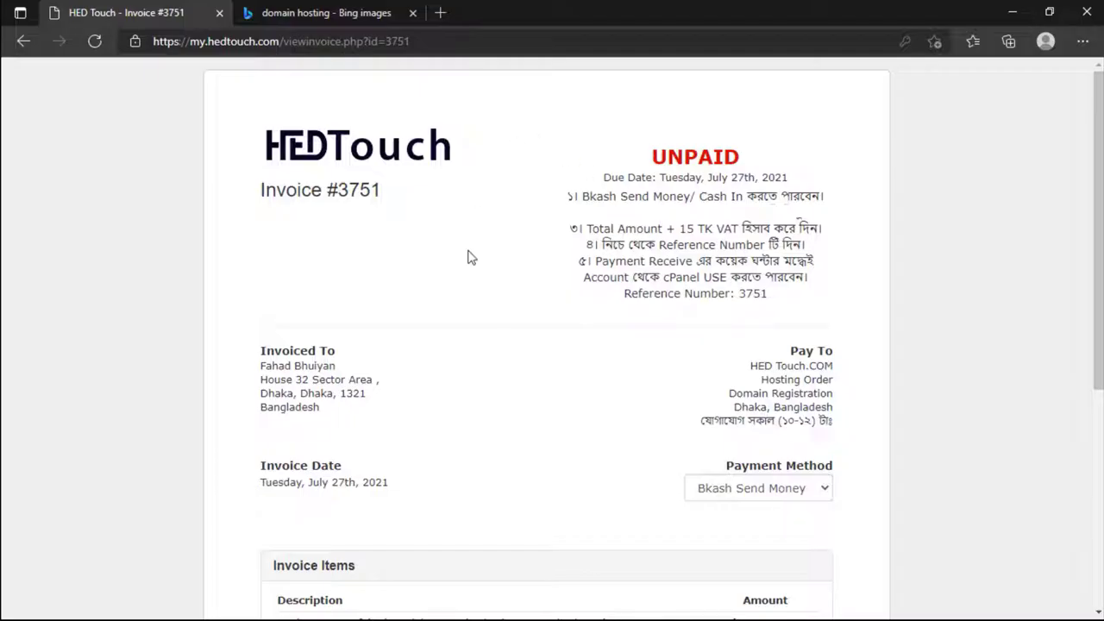
Step: Close the image search tab, reload, and continue to the dashboard showing the active Beginner Dev service
left_click(412, 12)
left_click(95, 43)
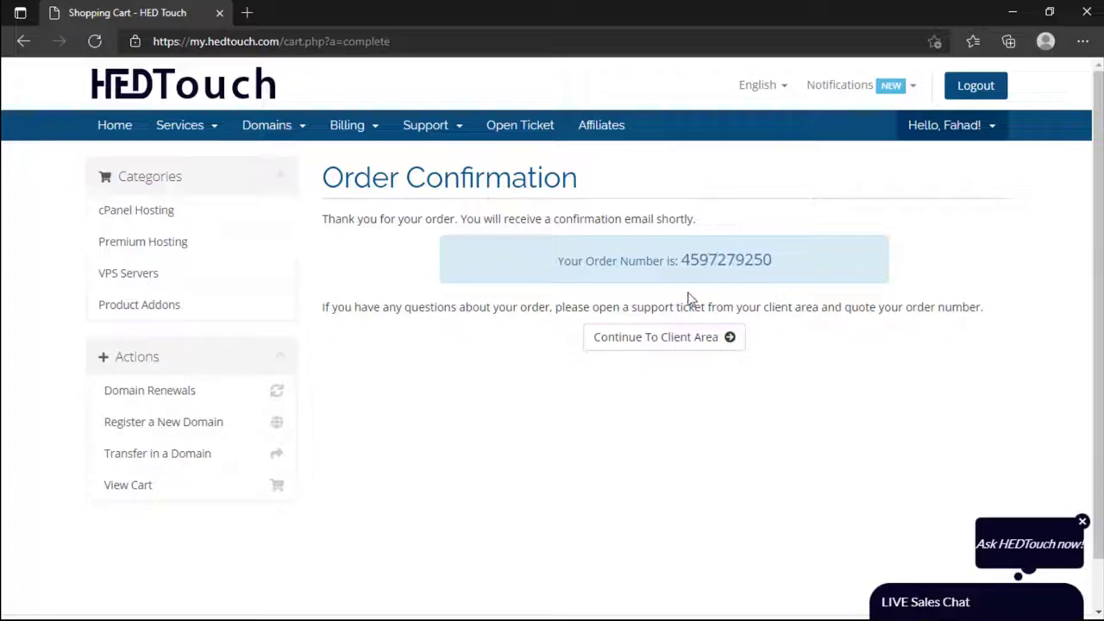
left_click(630, 342)
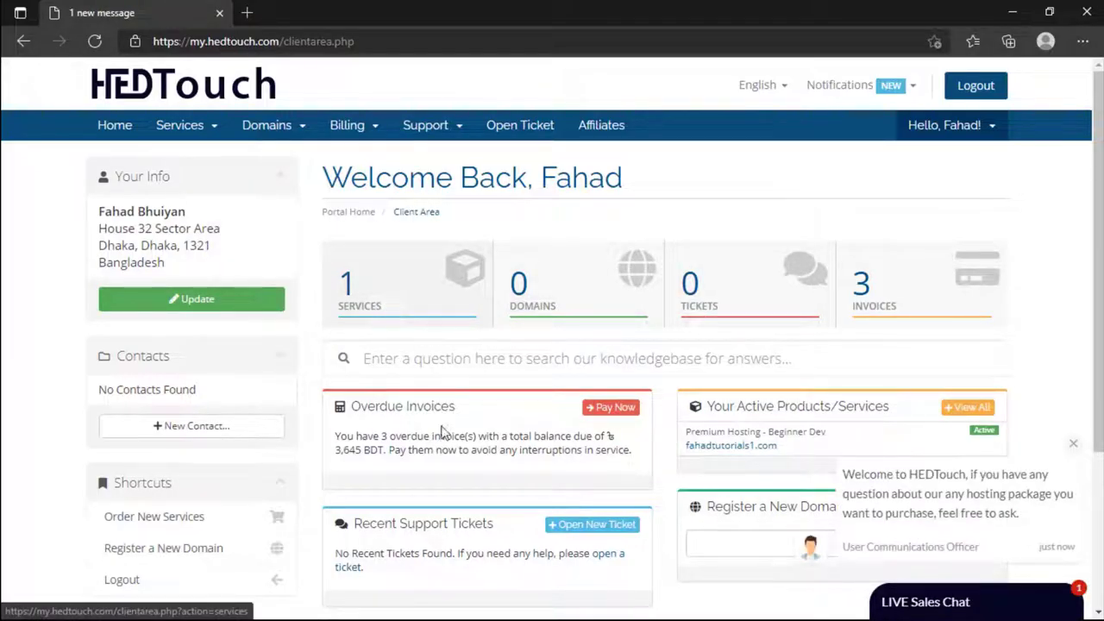
left_click_drag(353, 407, 632, 450)
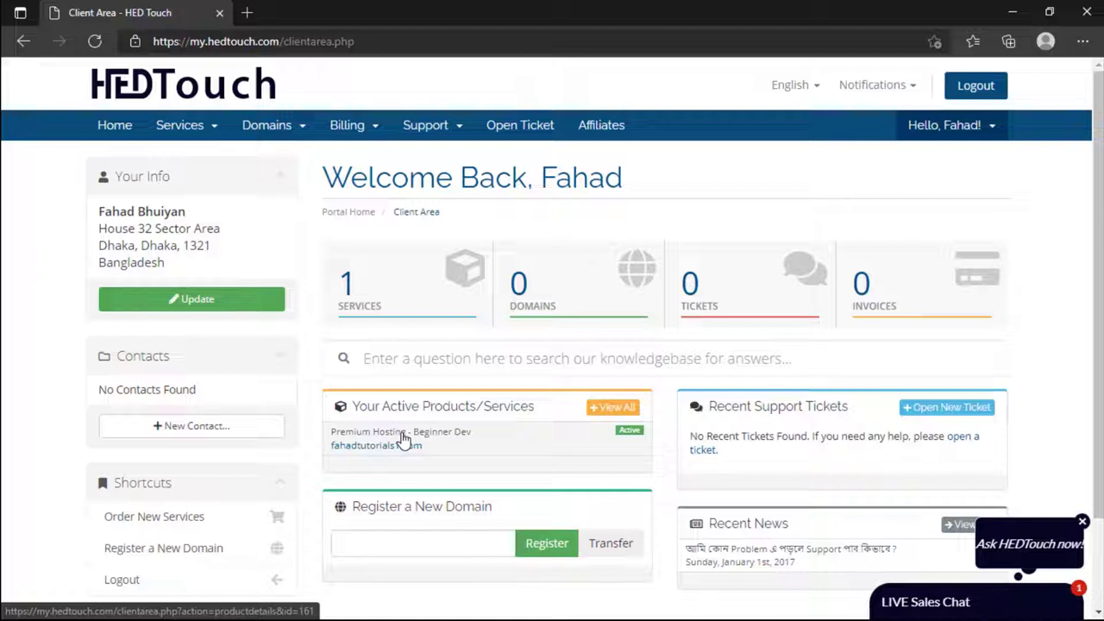
Step: Open the account's e-mail history and view the New Account Information e-mail
left_click(933, 133)
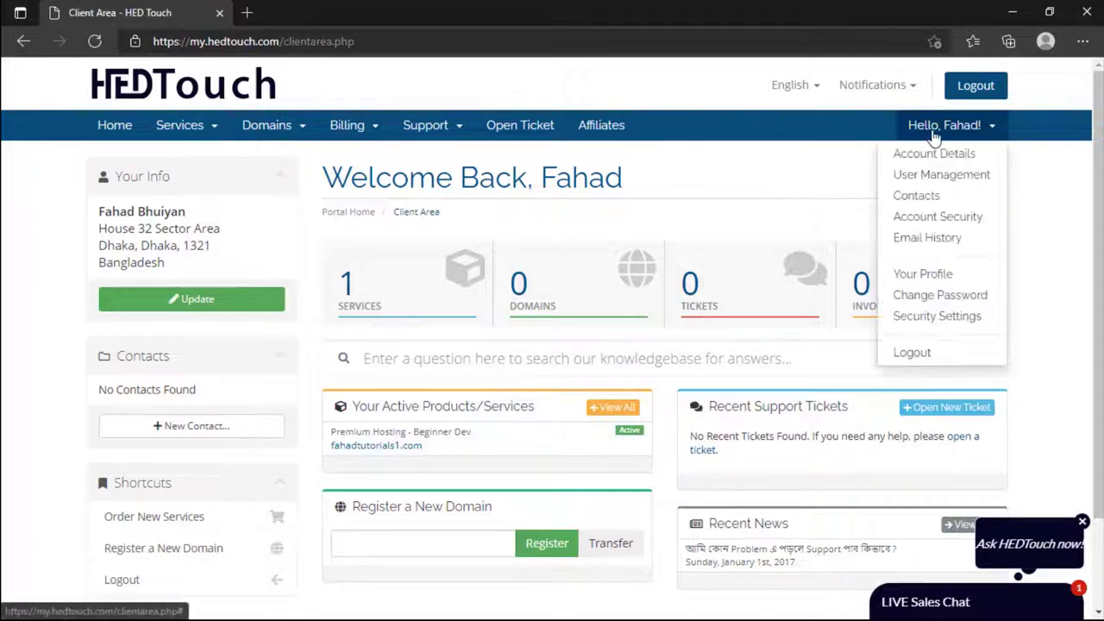
left_click(930, 138)
left_click(939, 124)
left_click(922, 240)
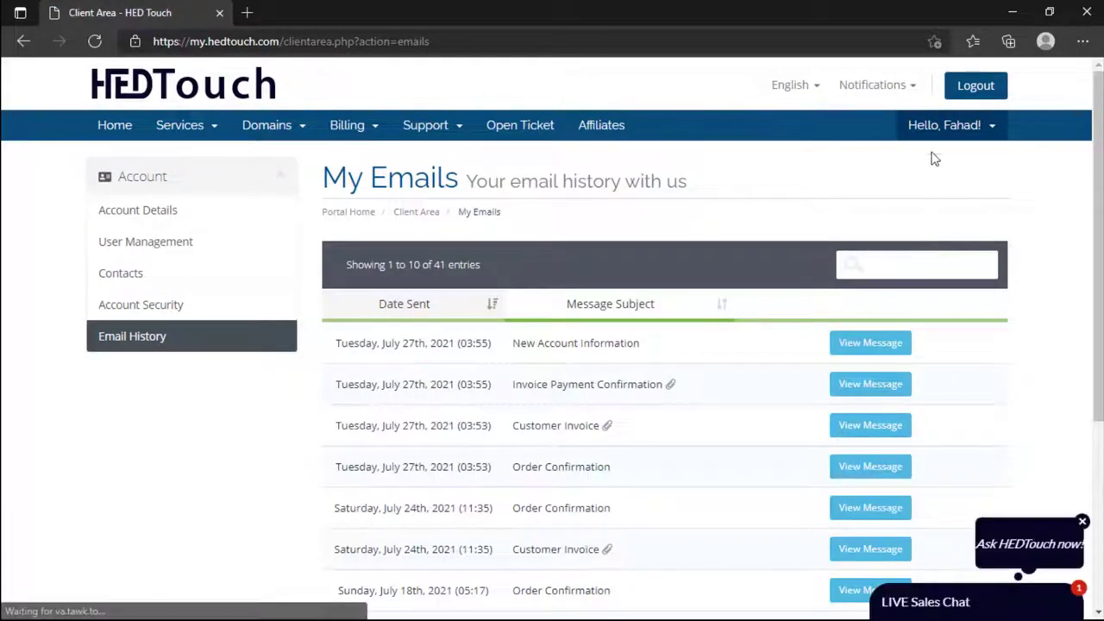
left_click(942, 127)
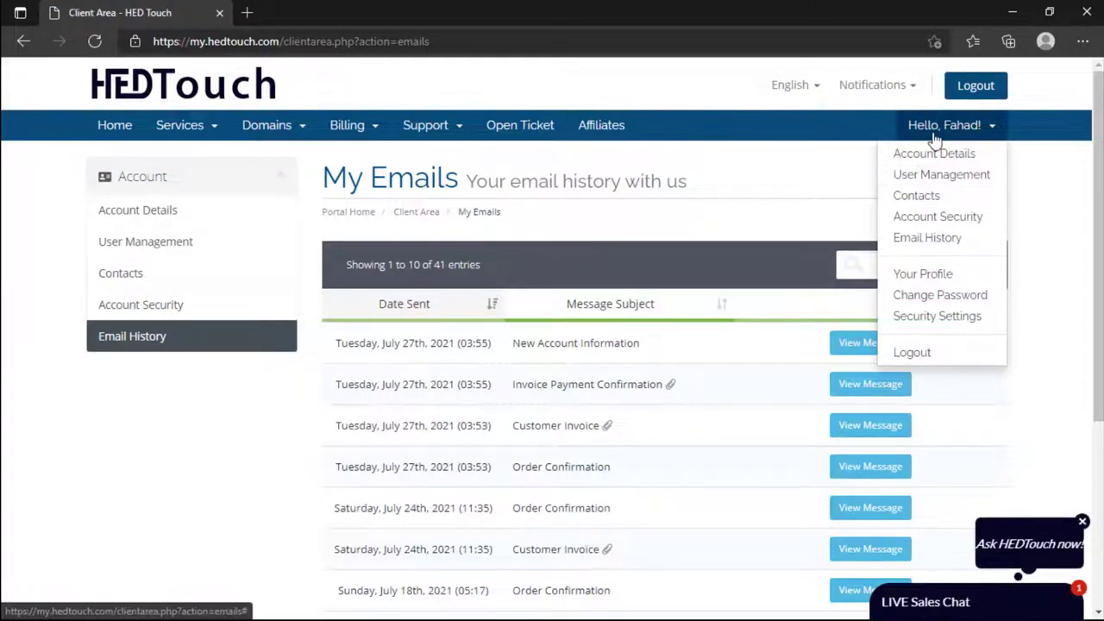
left_click(941, 127)
left_click(941, 127)
left_click(922, 238)
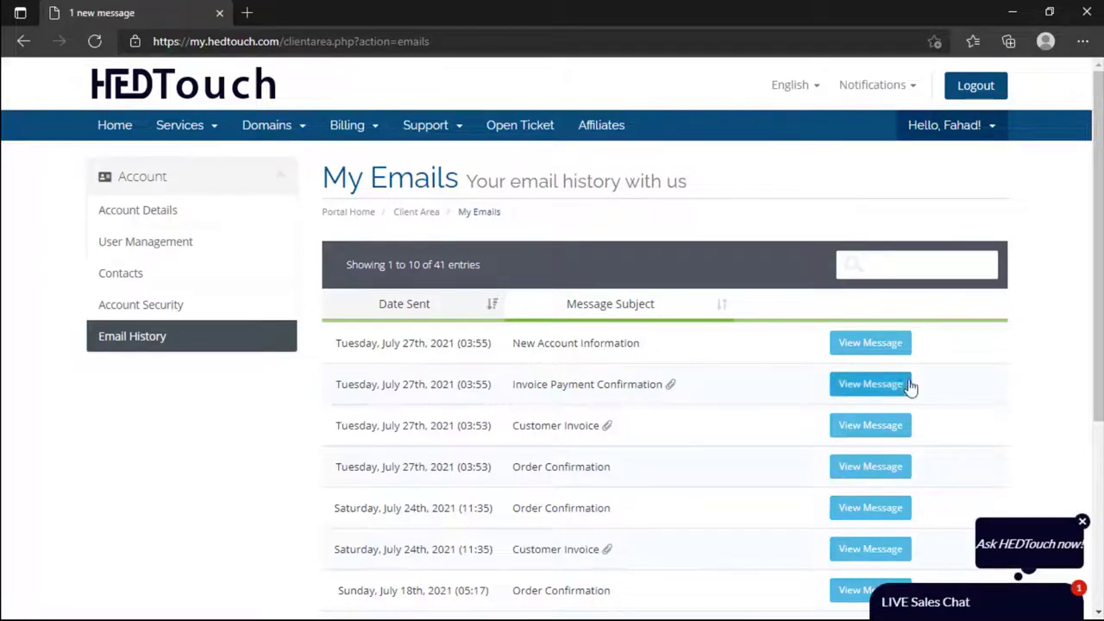
left_click(869, 345)
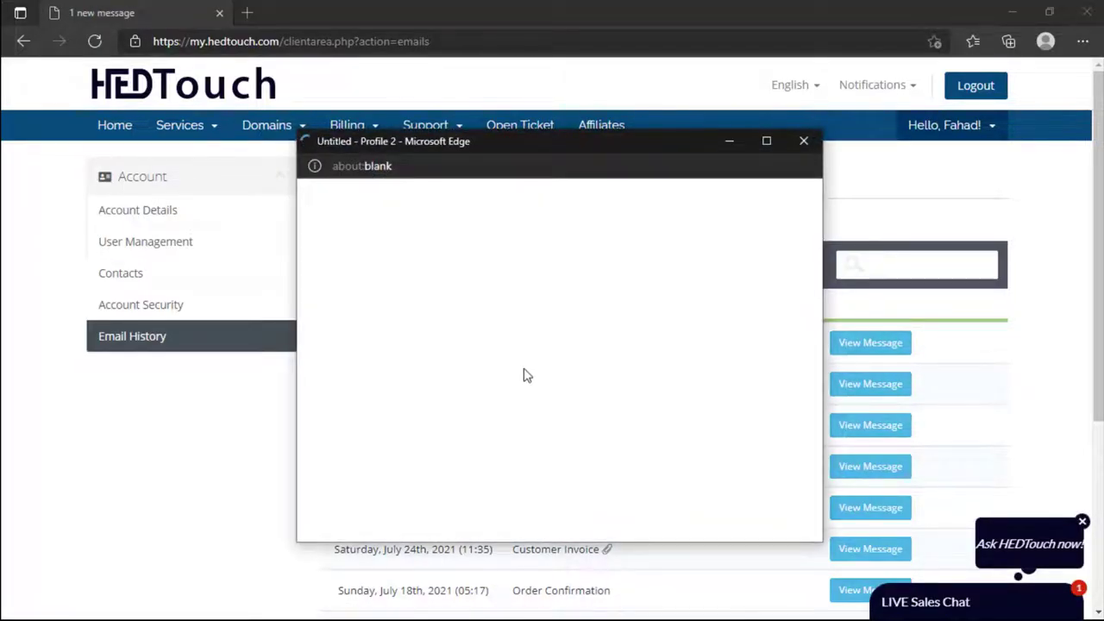
Step: Open the e-mail's Control Panel link in a new tab and switch to it
scroll(525, 377, "down", 1)
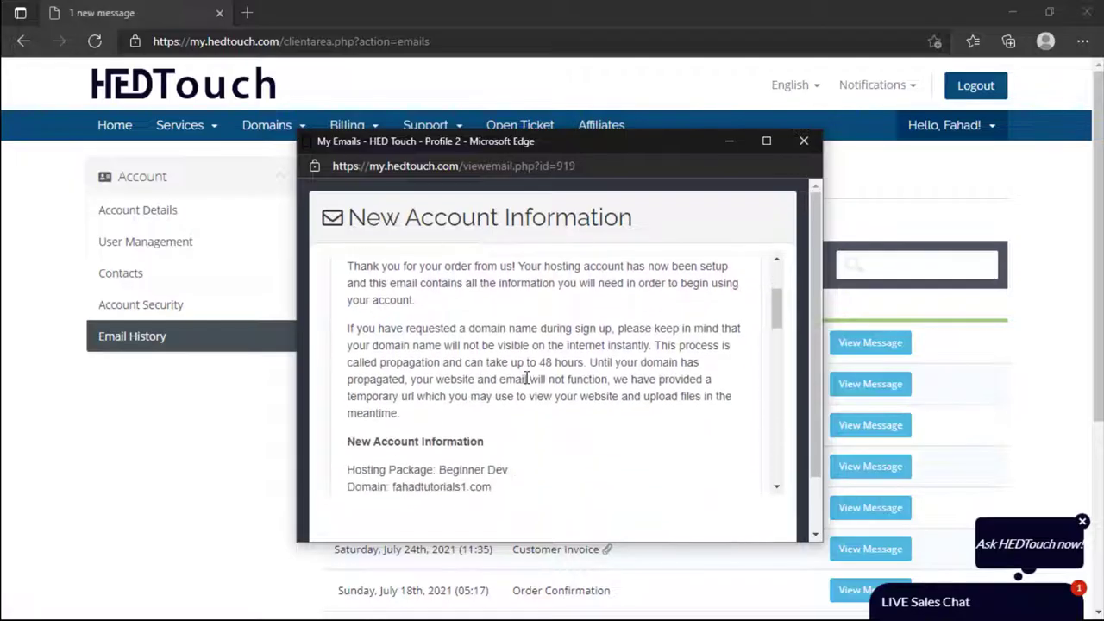
scroll(525, 377, "up", 2)
scroll(525, 377, "down", 4)
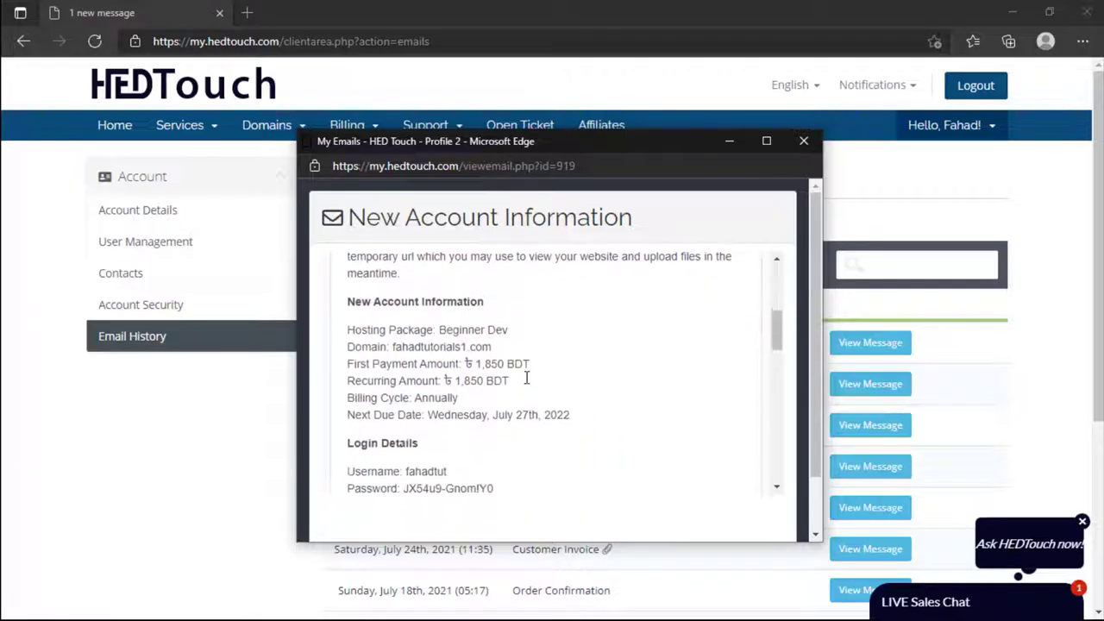
scroll(527, 378, "down", 4)
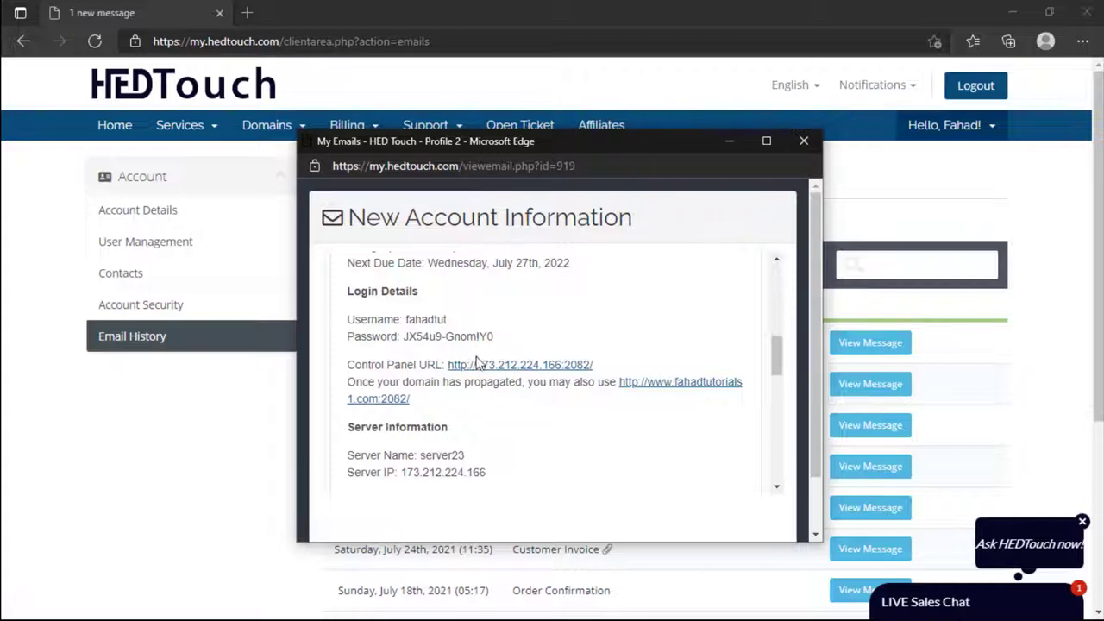
right_click(481, 366)
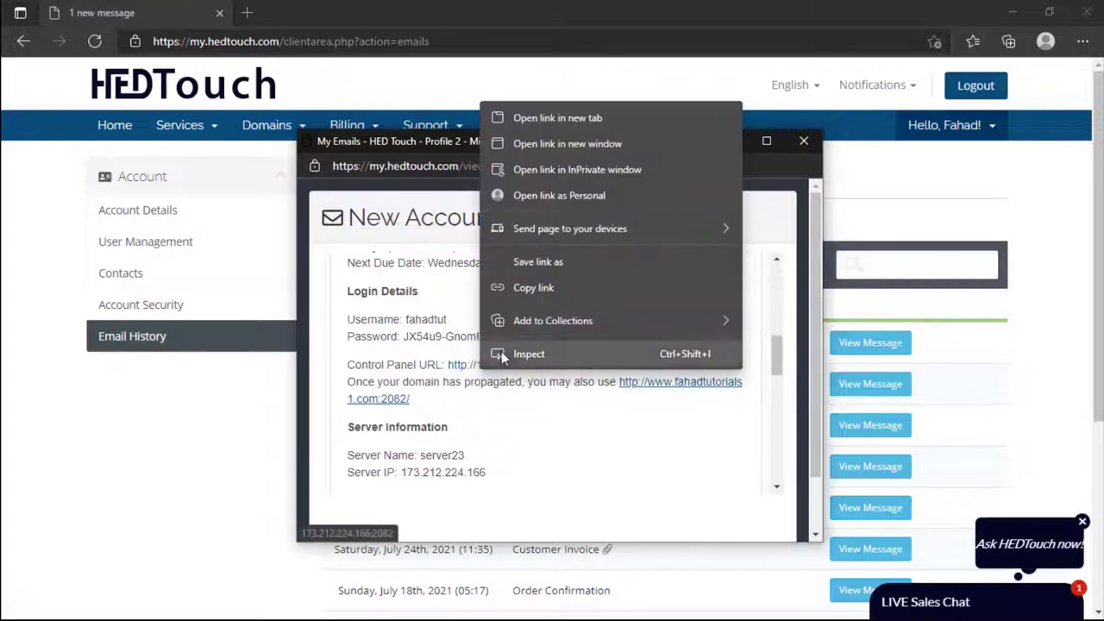
left_click(538, 115)
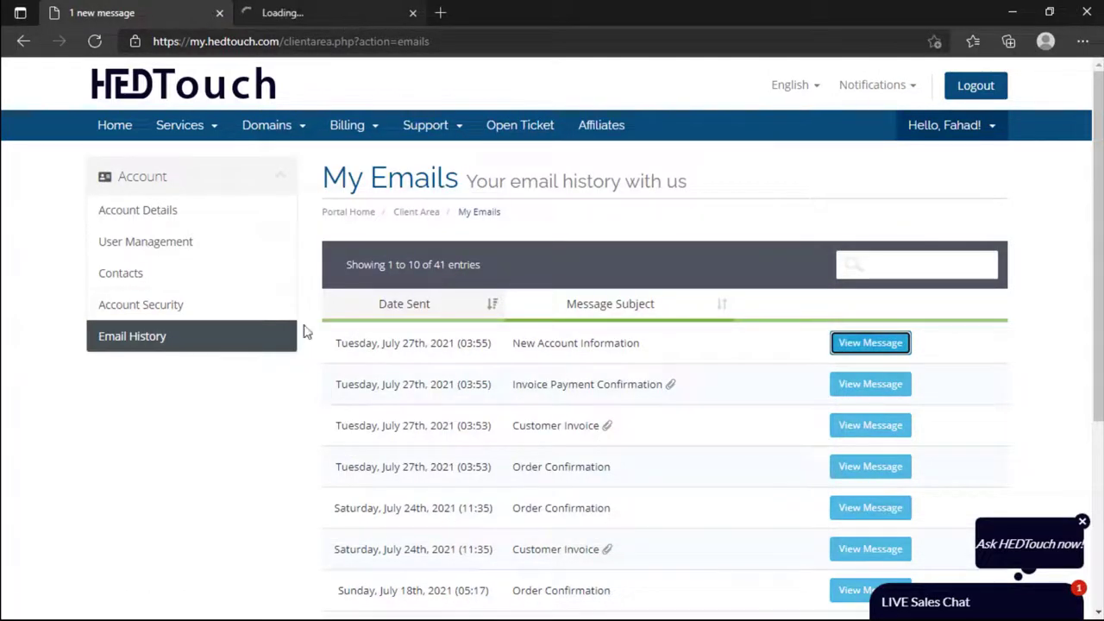
key("ctrl+Tab")
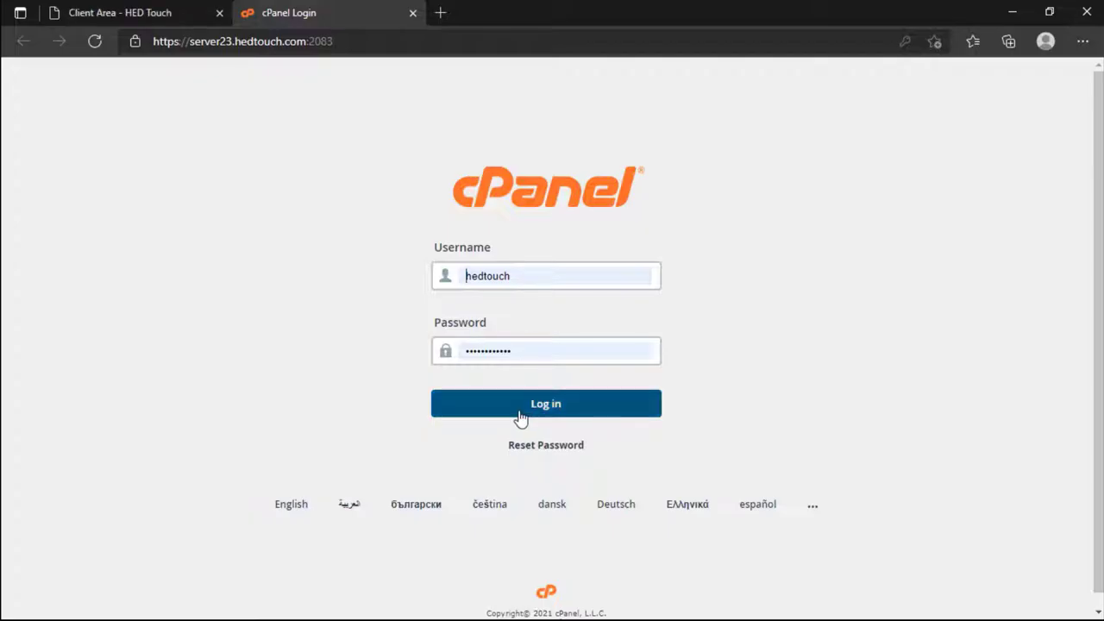
Step: Close the client area tab, go full screen and submit the autofilled server23 cPanel login
left_click(130, 12)
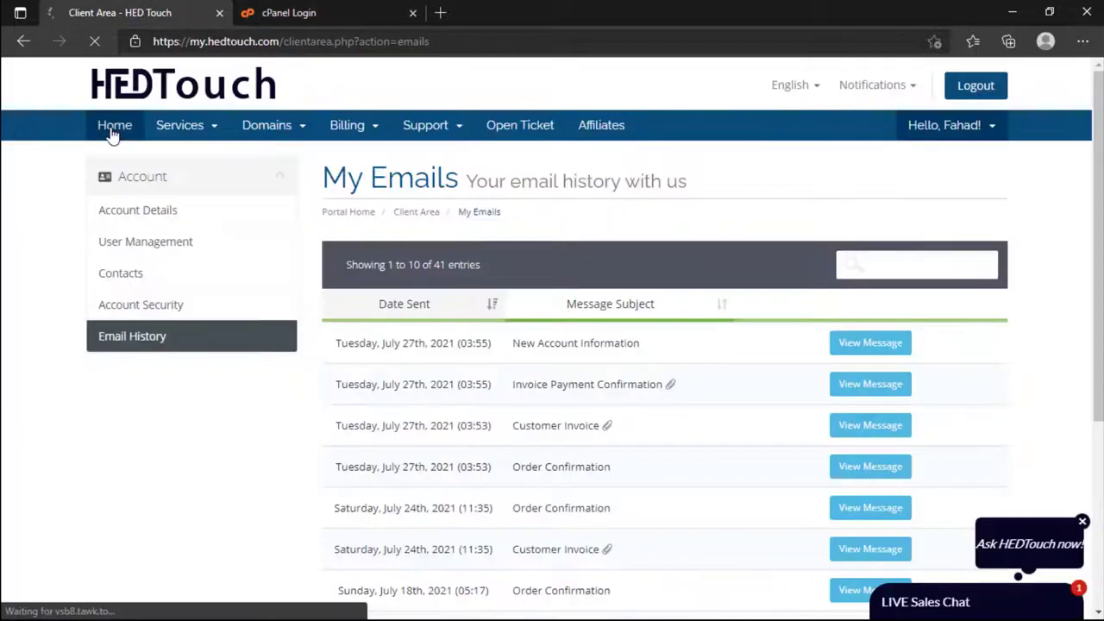
left_click(113, 131)
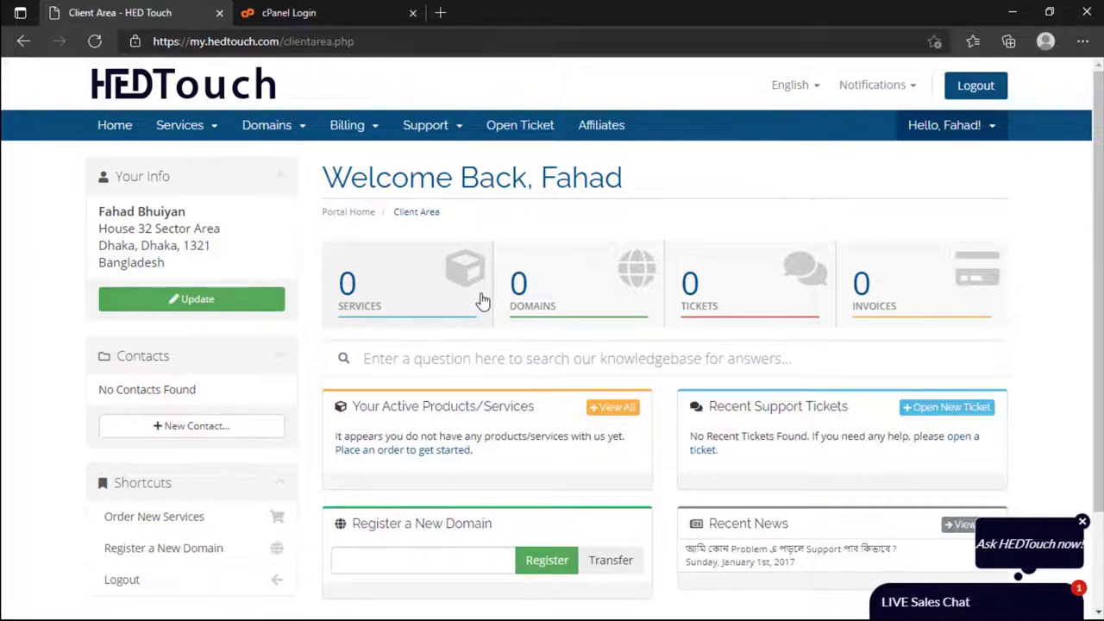
left_click(354, 16)
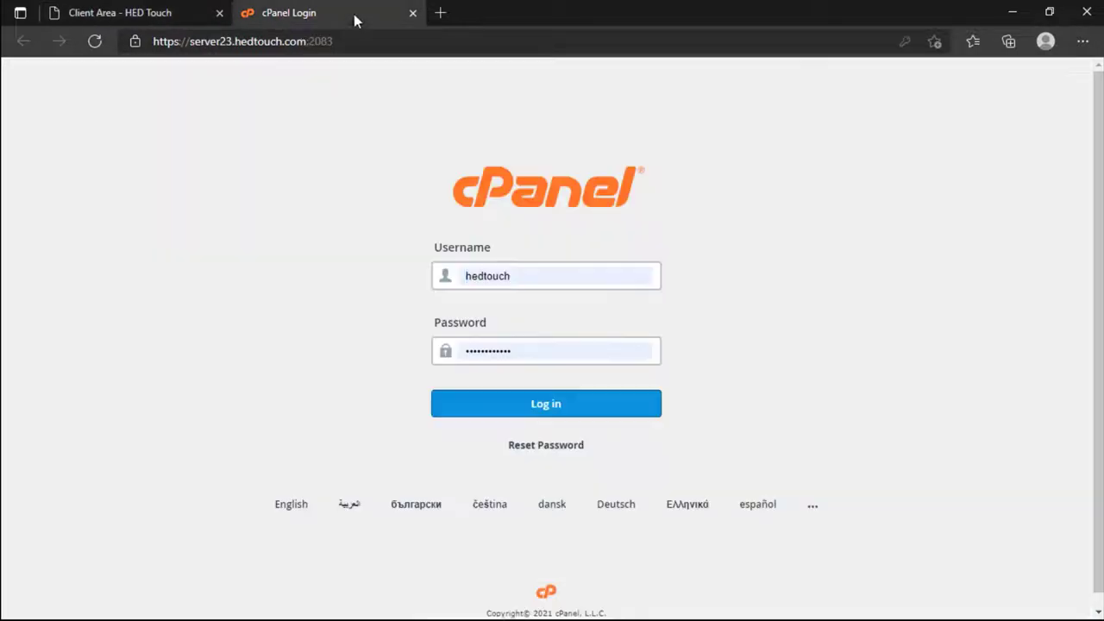
left_click(219, 13)
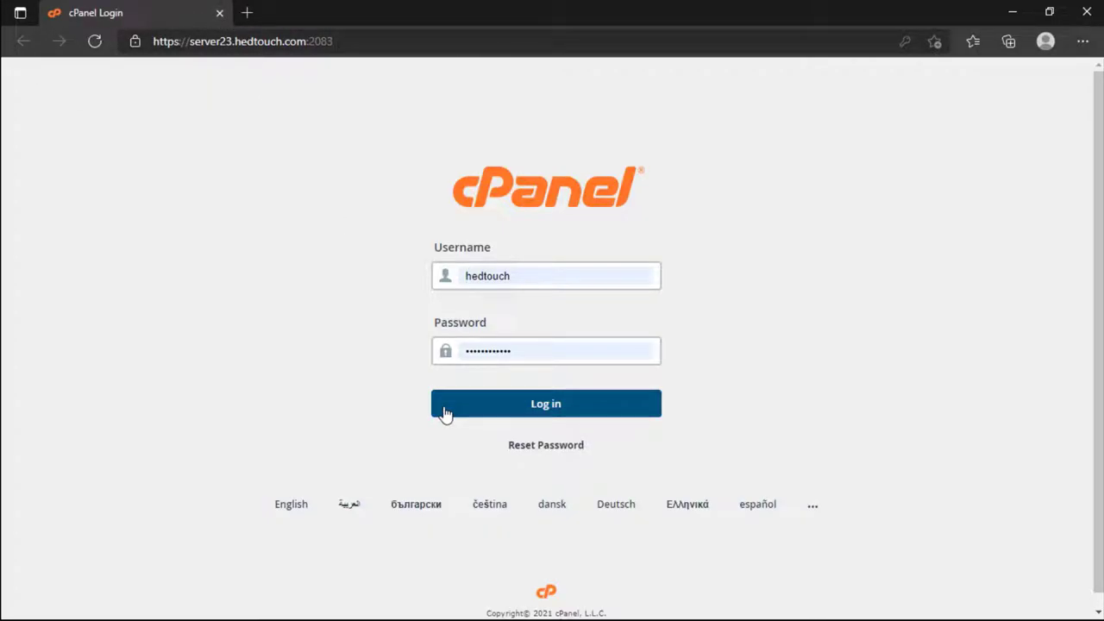
key("F11")
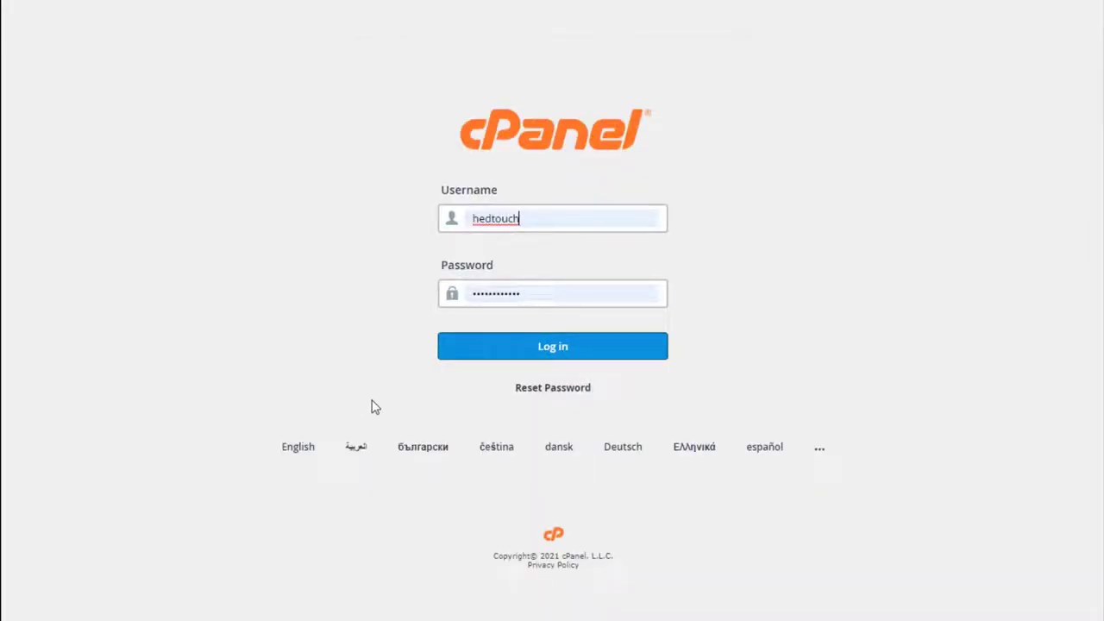
left_click(472, 349)
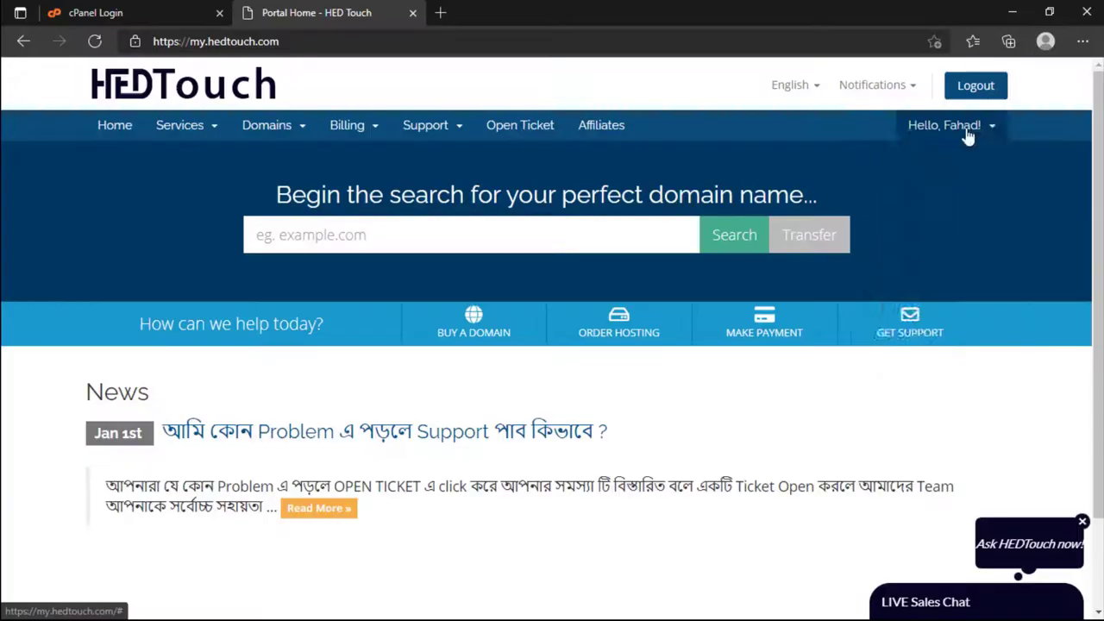
Step: Open the New Account Information email from Email History and review its login details
left_click(961, 128)
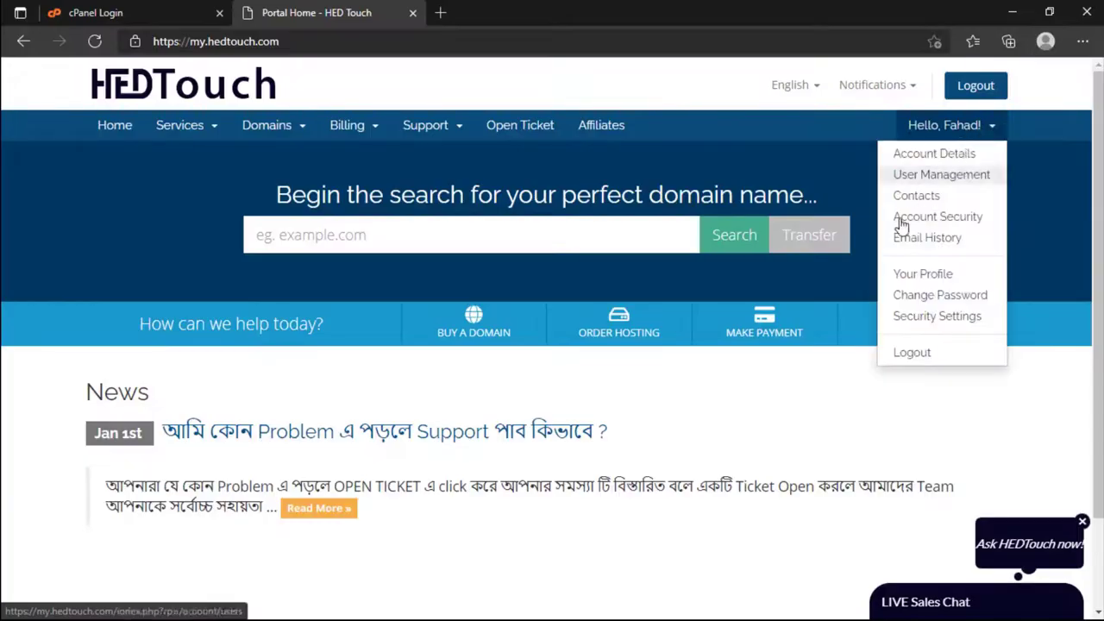
left_click(945, 126)
left_click(946, 129)
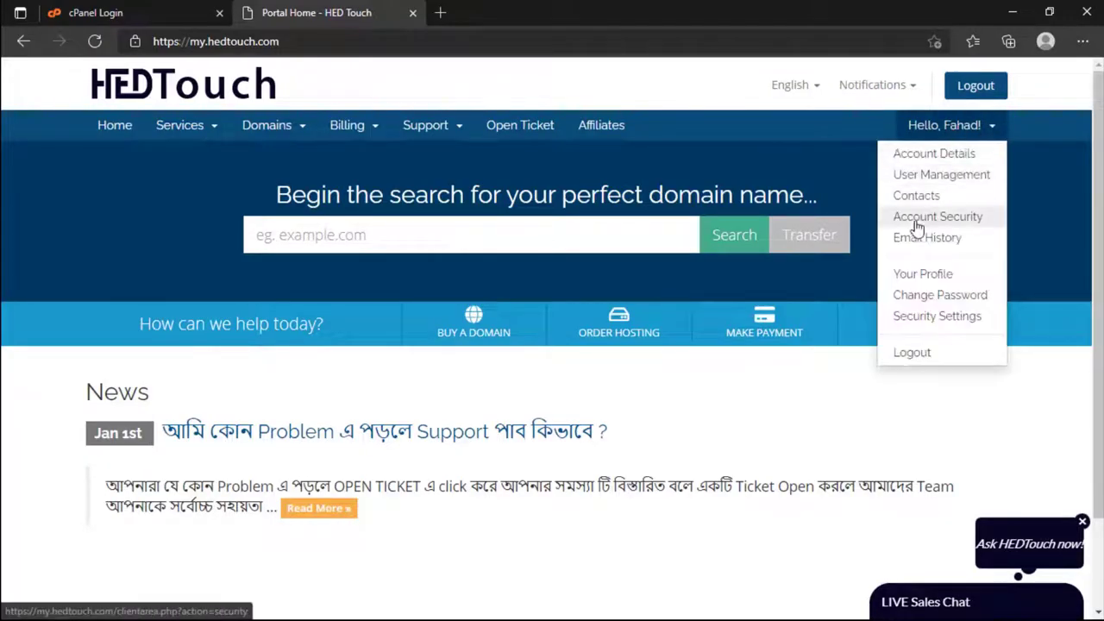
left_click(916, 237)
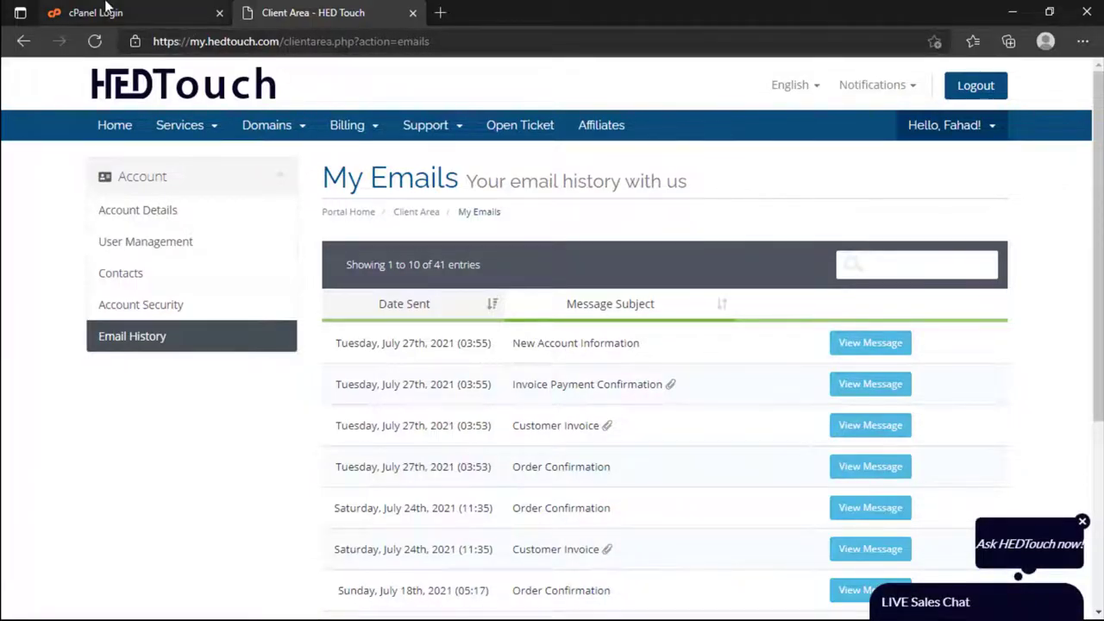
left_click(847, 349)
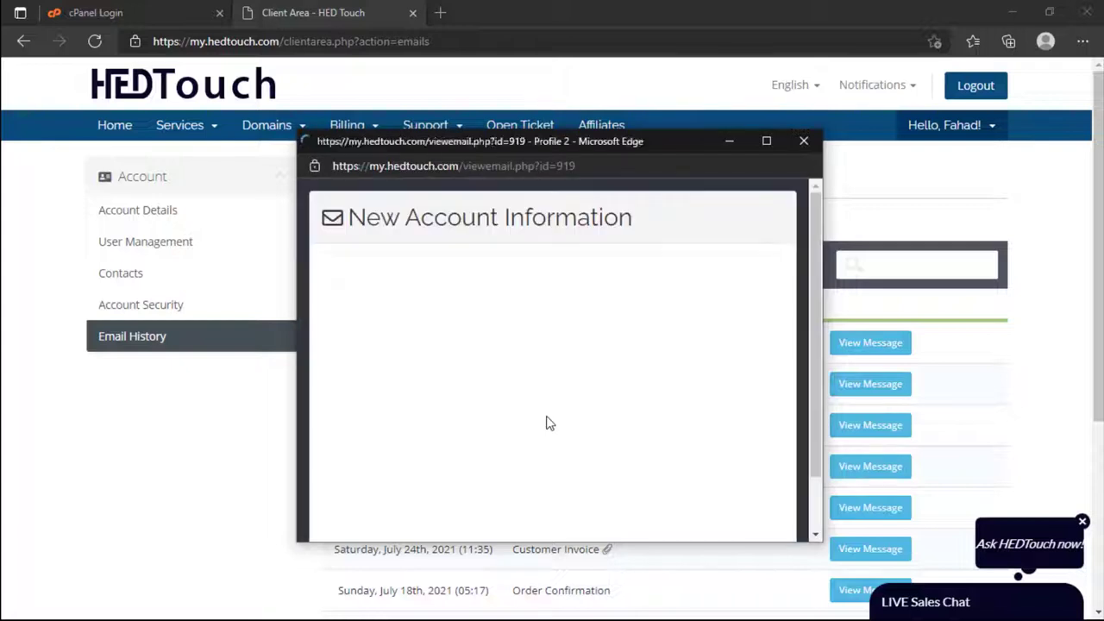
scroll(547, 417, "down", 5)
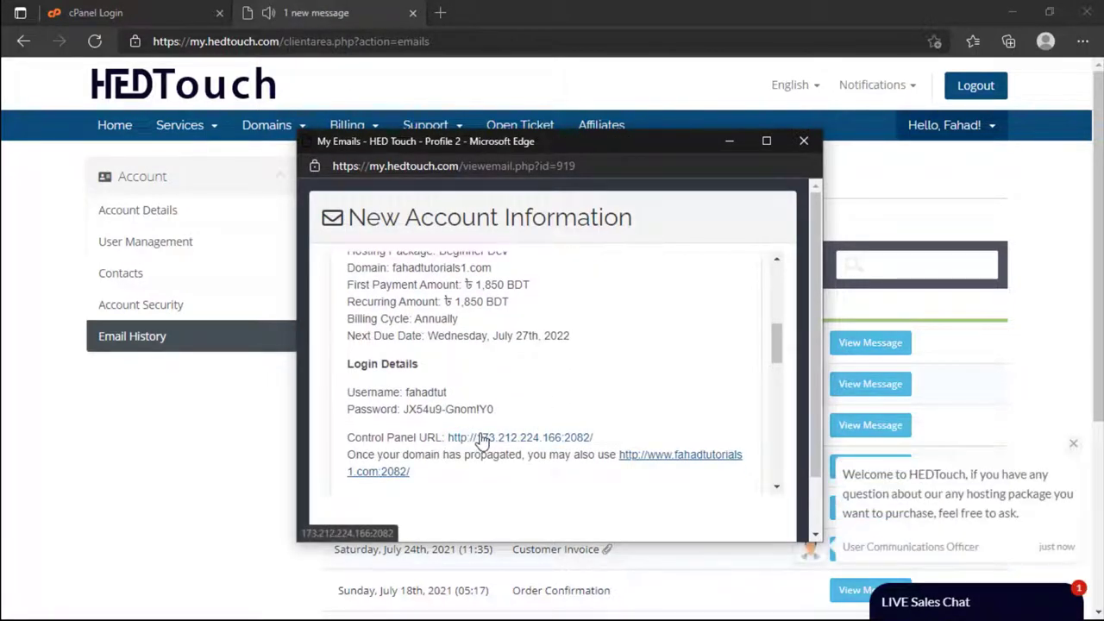
Step: Close the email popup and message page, returning to the cPanel login tab
right_click(483, 440)
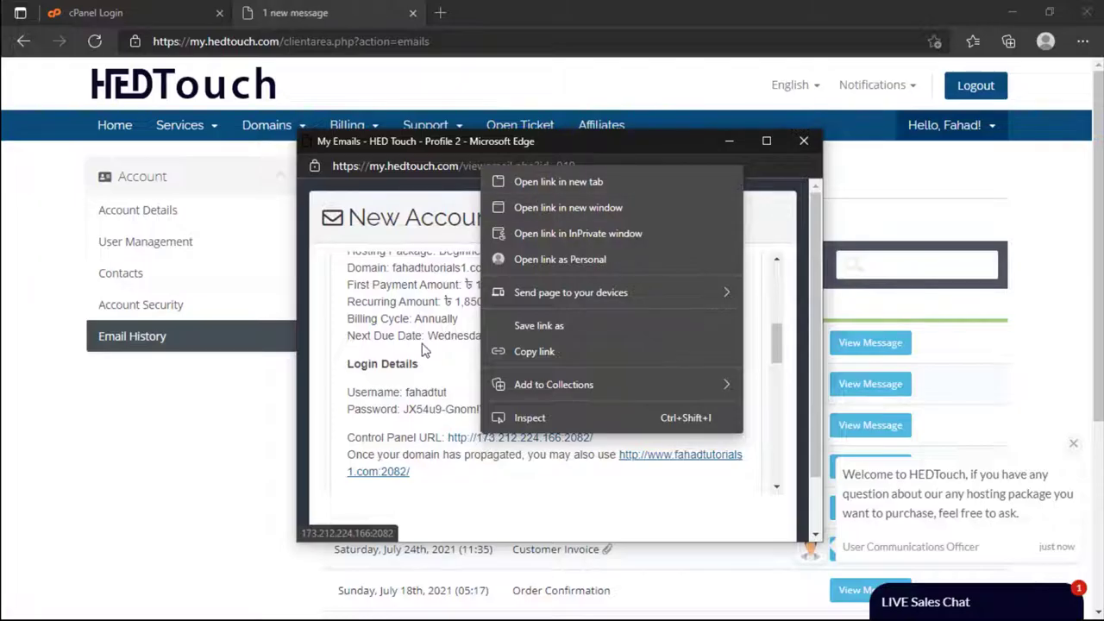
left_click(409, 386)
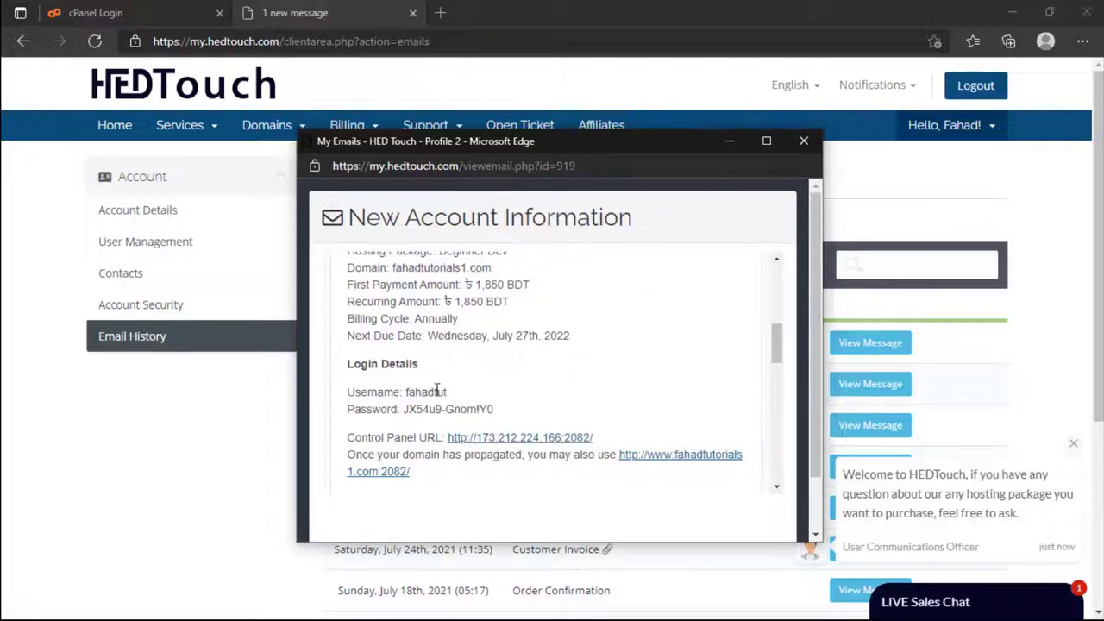
left_click(794, 148)
left_click(230, 12)
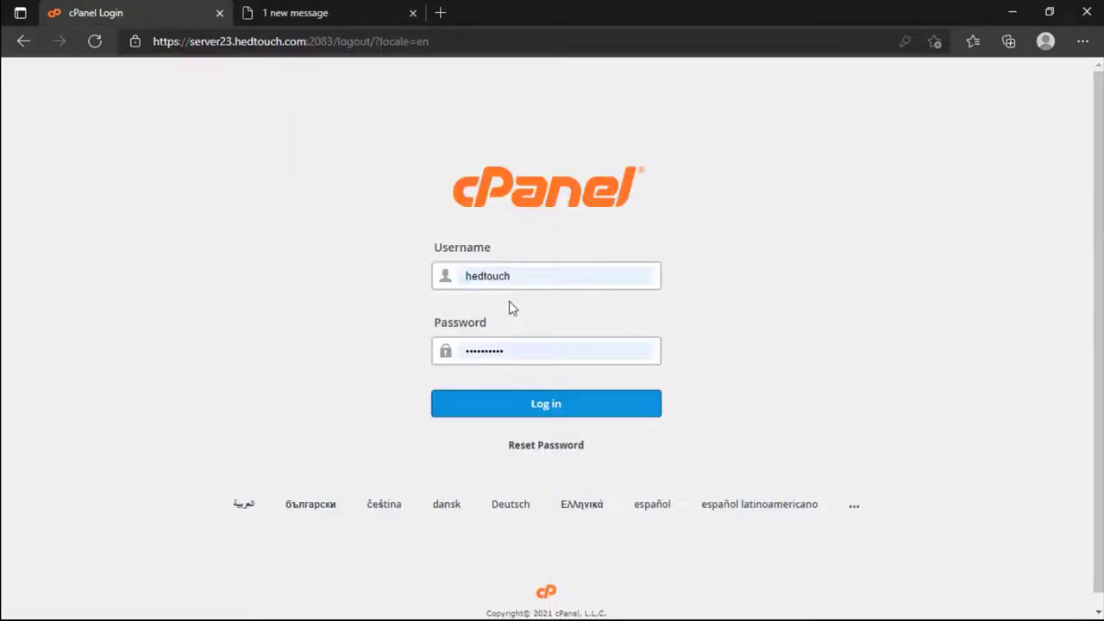
left_click(413, 14)
Step: Sign in to cPanel and save the main dashboard as a favorite
left_click(516, 408)
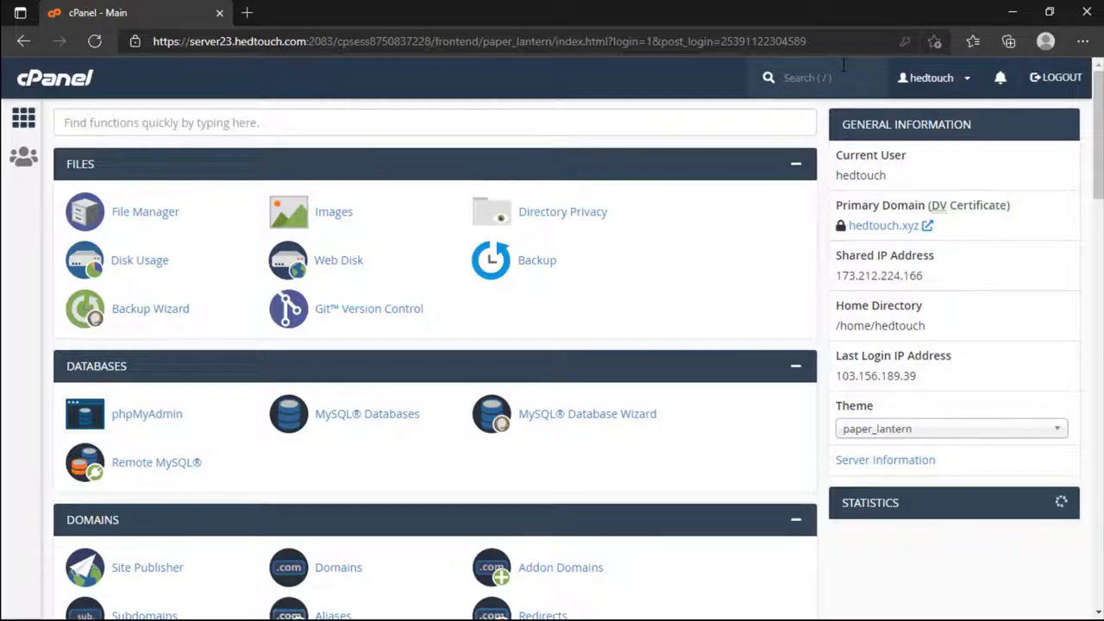
left_click(57, 90)
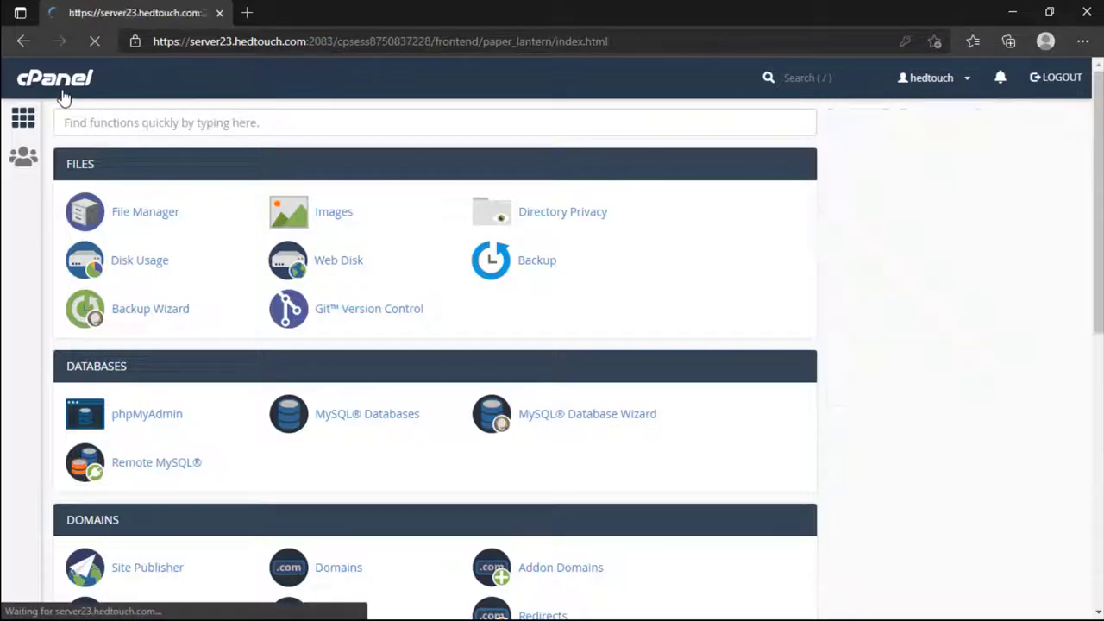
left_click(935, 41)
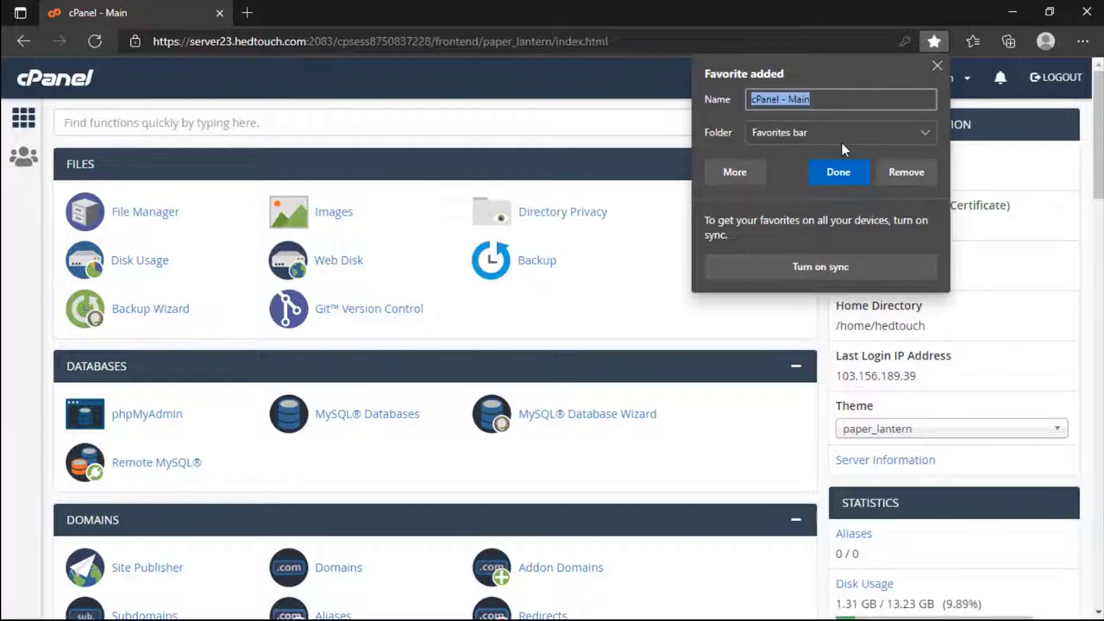
left_click(838, 171)
left_click(247, 12)
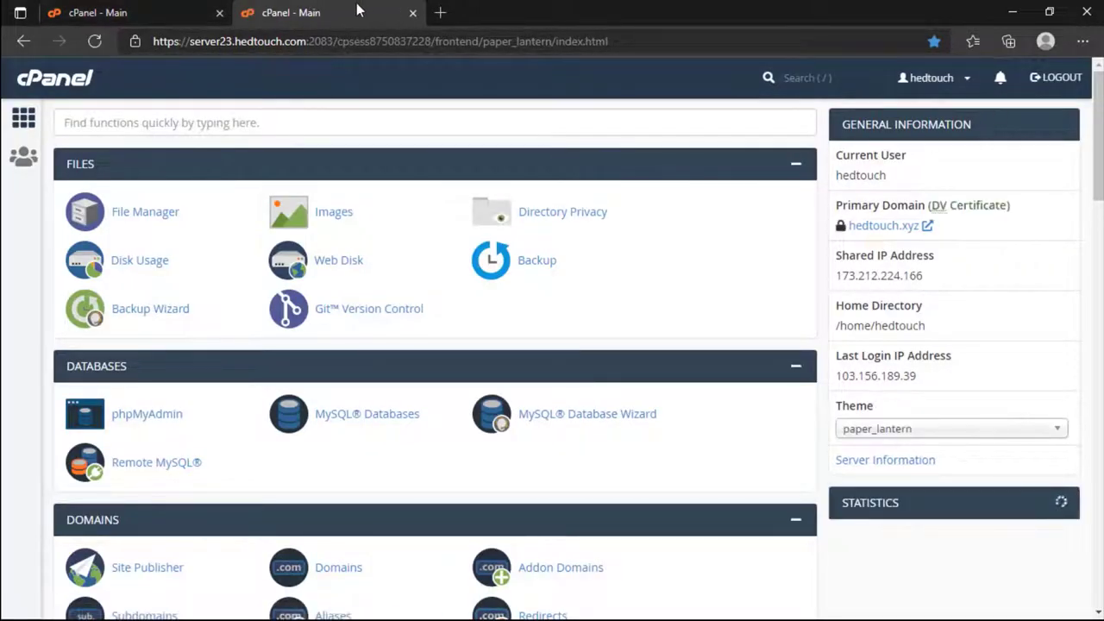
left_click(413, 14)
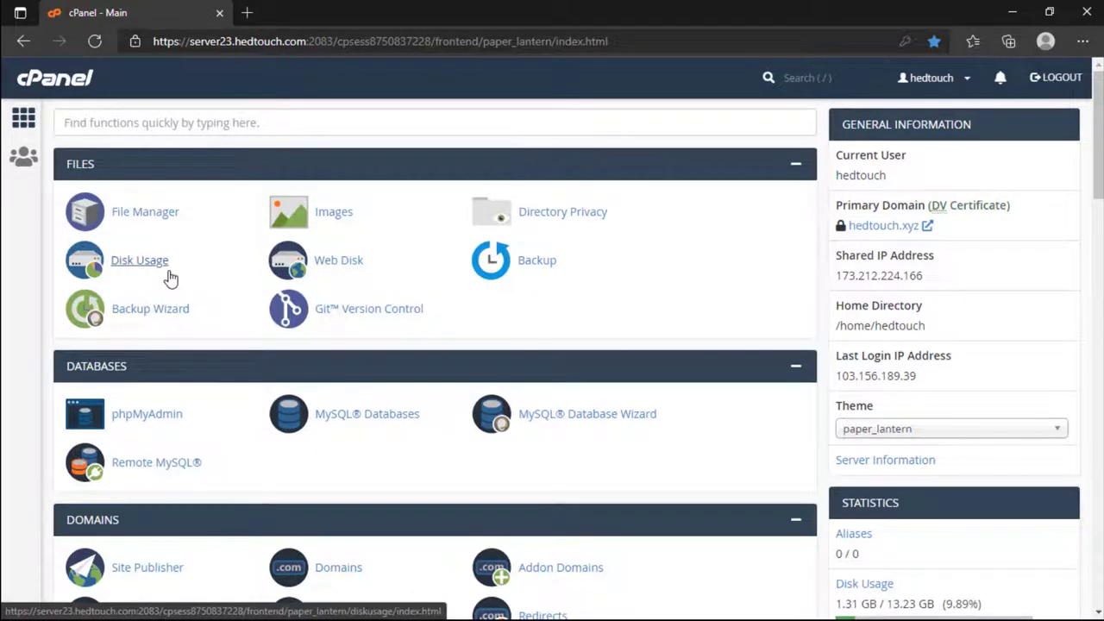
Step: Search 'soft' in Find functions and launch Softaculous Apps Installer
left_click(176, 112)
type("soft")
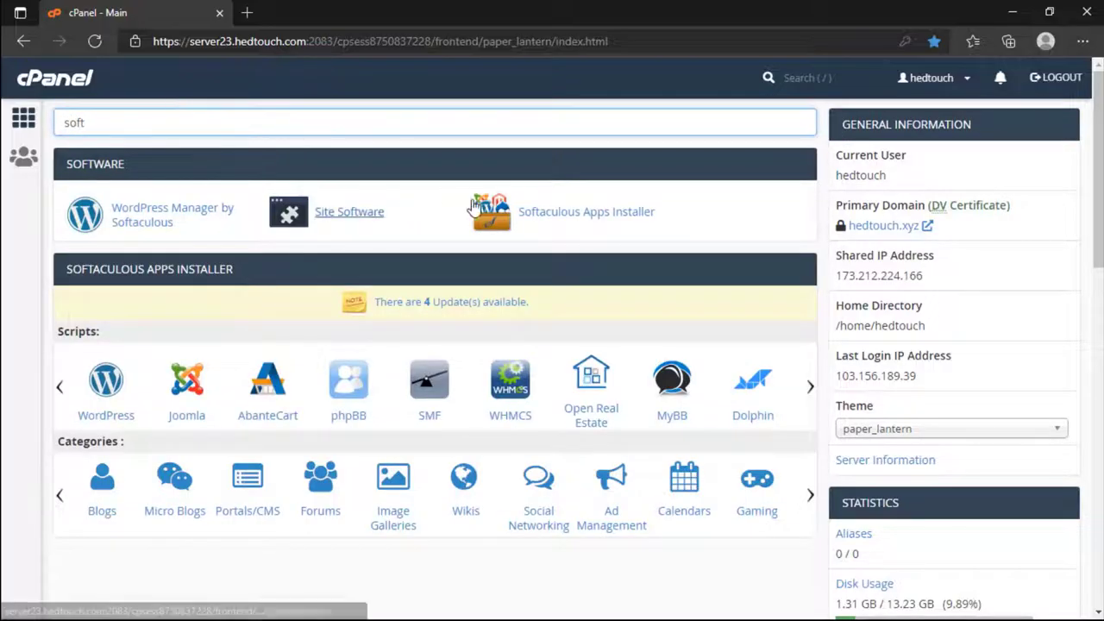
left_click(566, 215)
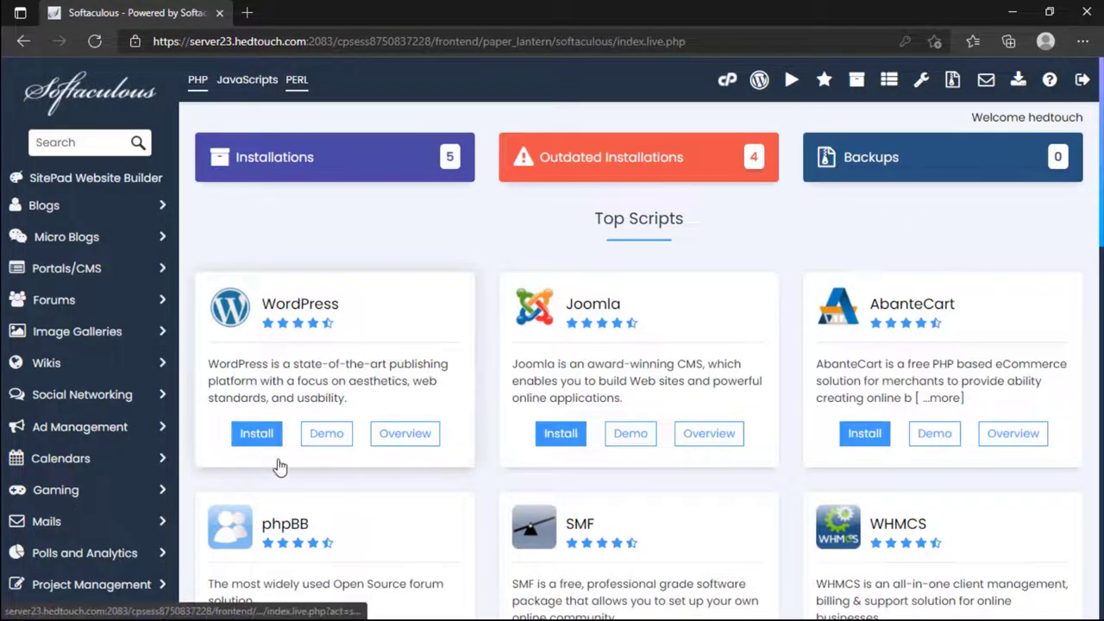
left_click(257, 439)
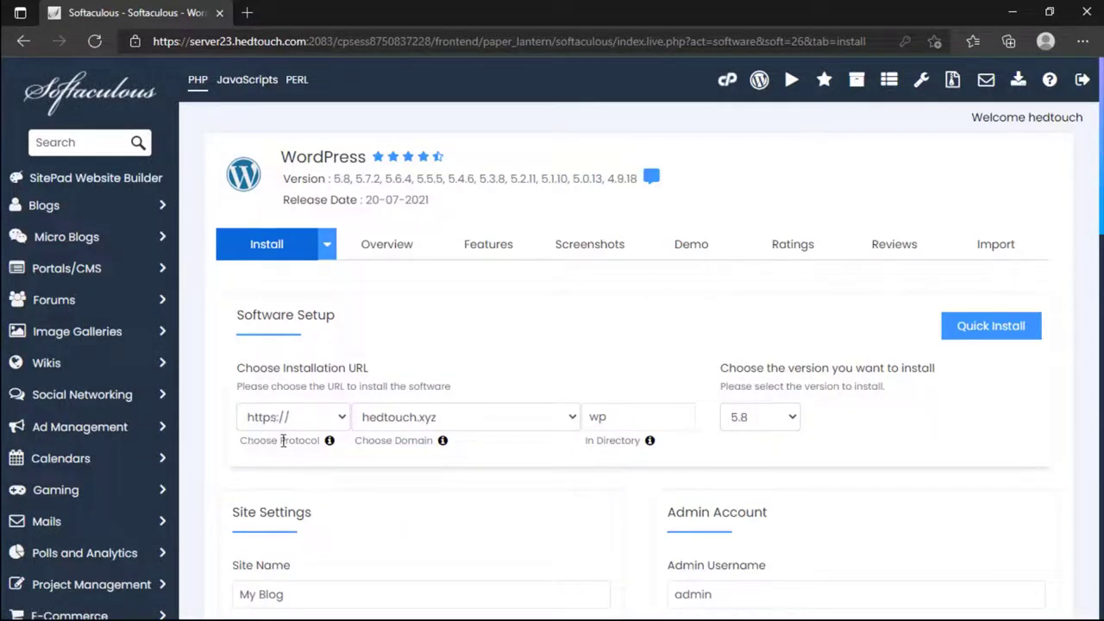
left_click(291, 421)
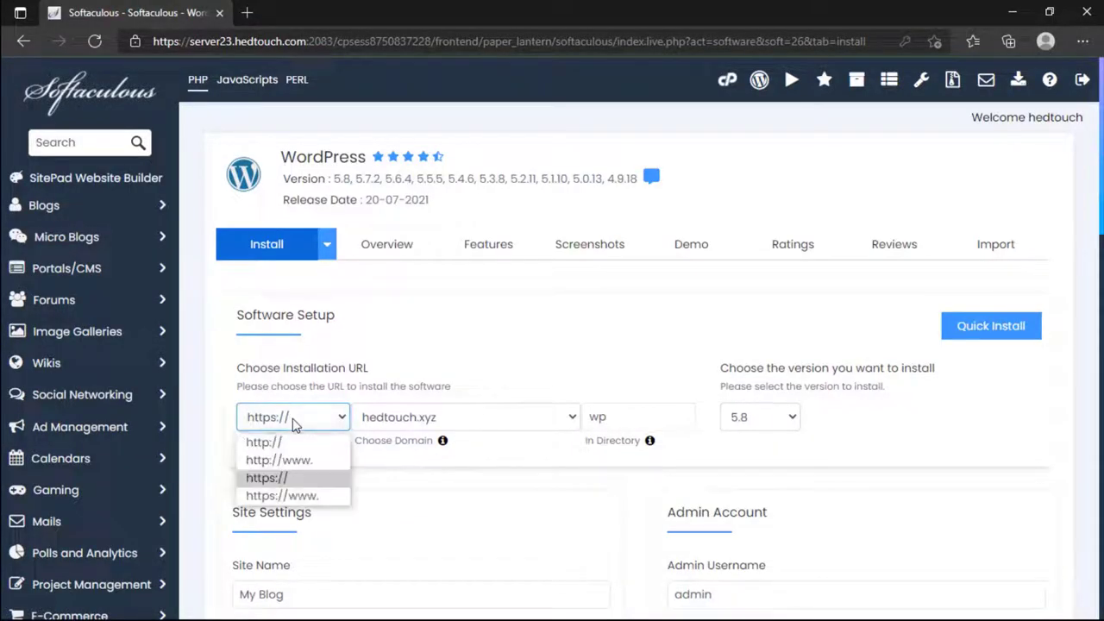
left_click(296, 496)
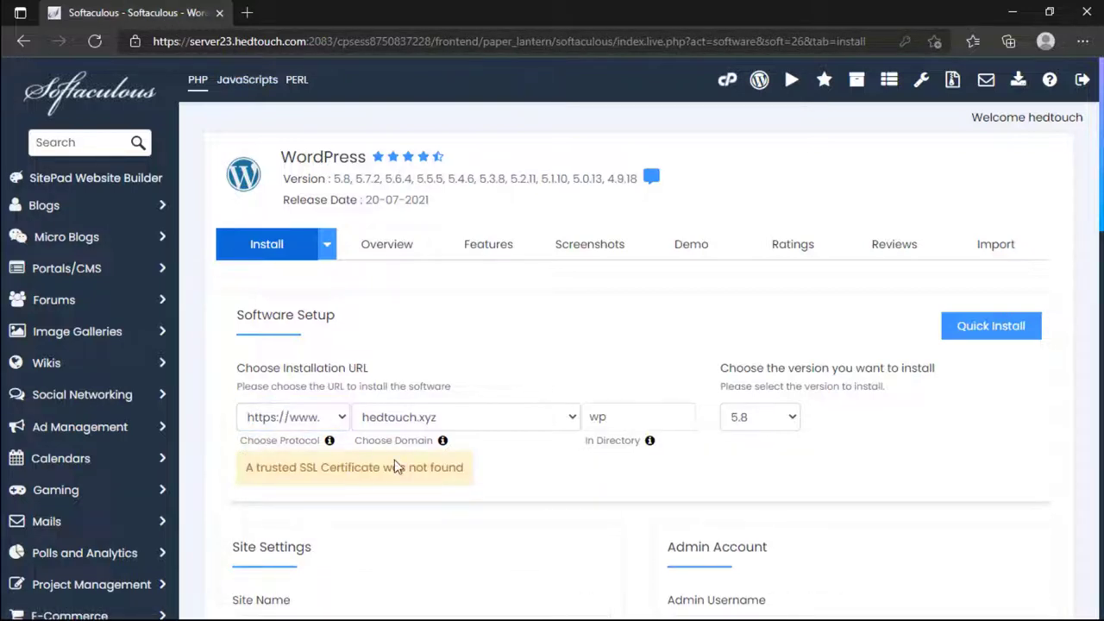
left_click_drag(347, 467, 388, 463)
left_click(389, 417)
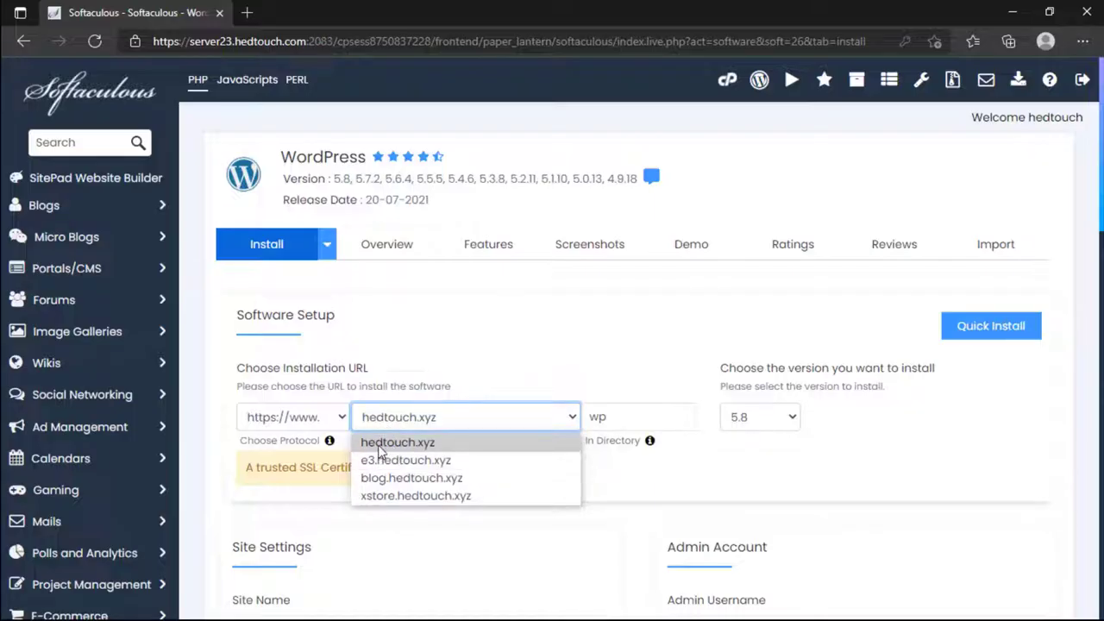
left_click(431, 443)
double_click(616, 417)
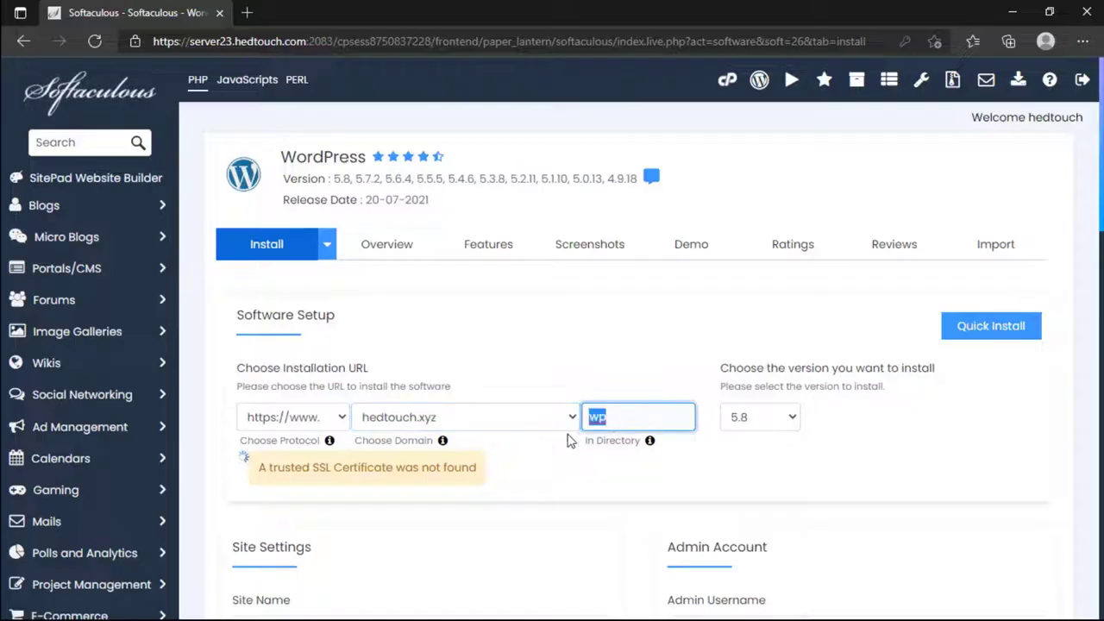
left_click(511, 456)
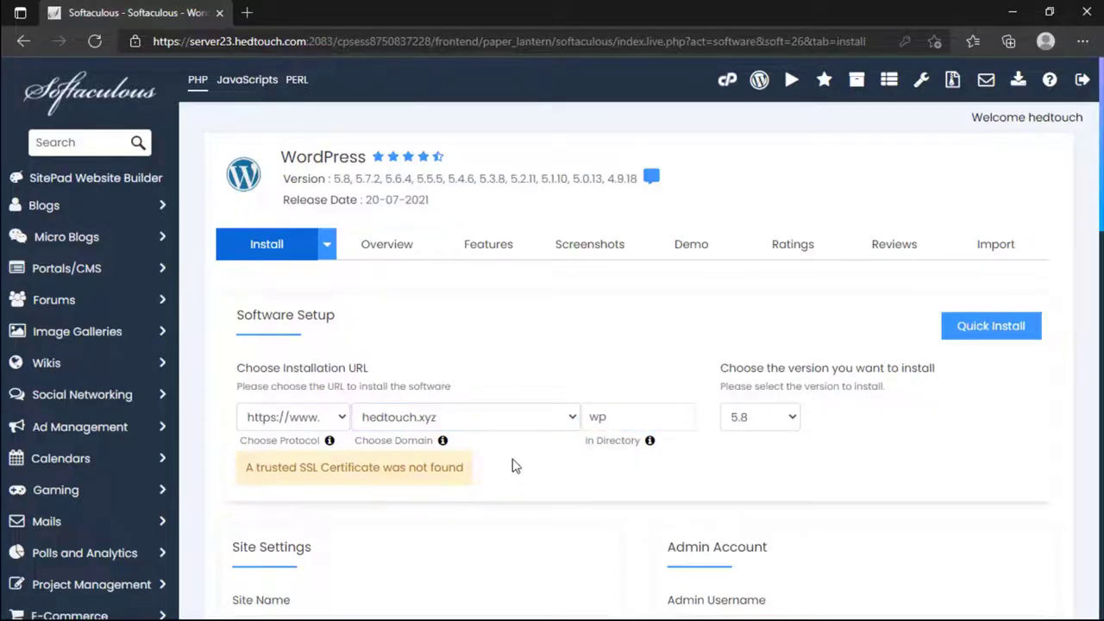
Step: Create the 'tut' subdomain in cPanel Subdomains, then refresh the Softaculous installer
left_click(727, 80)
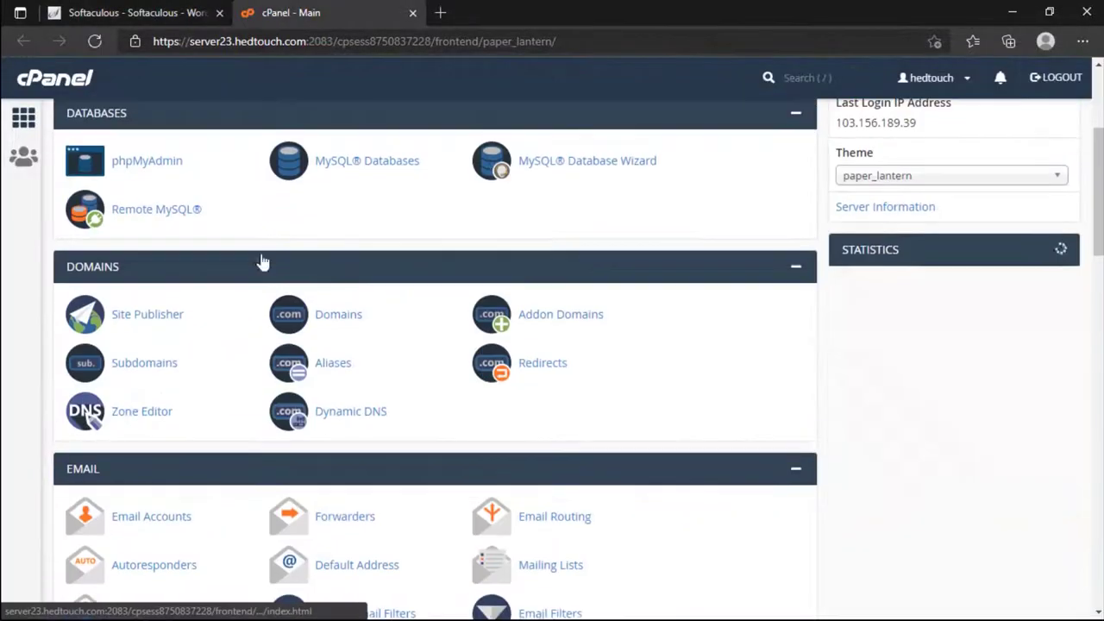
left_click(207, 305)
type("tut")
left_click(81, 455)
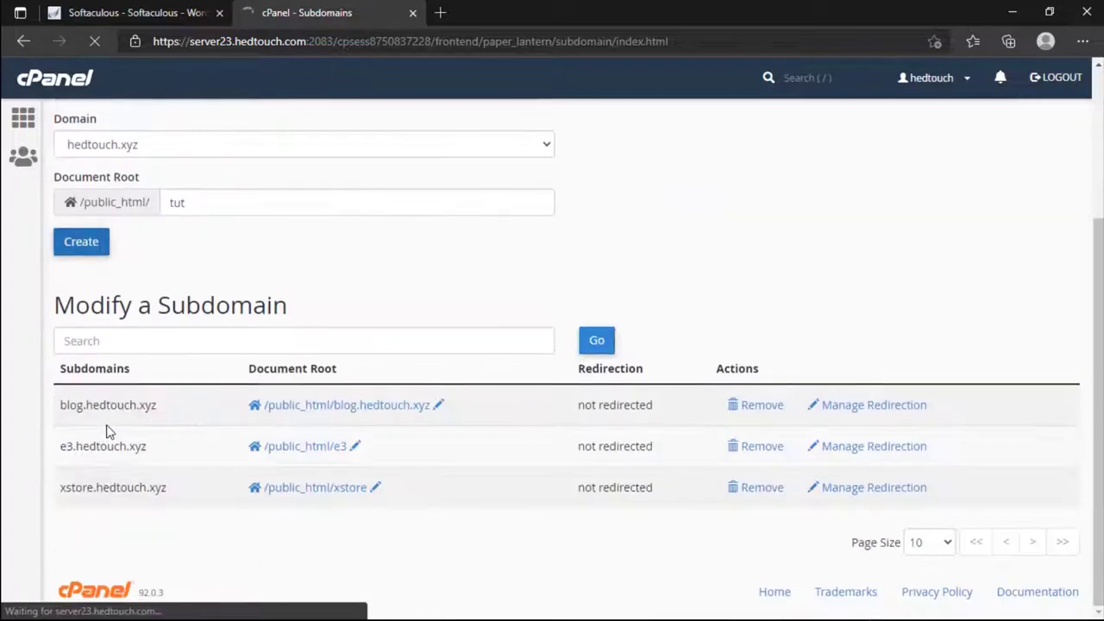
key("ctrl+w")
key("F5")
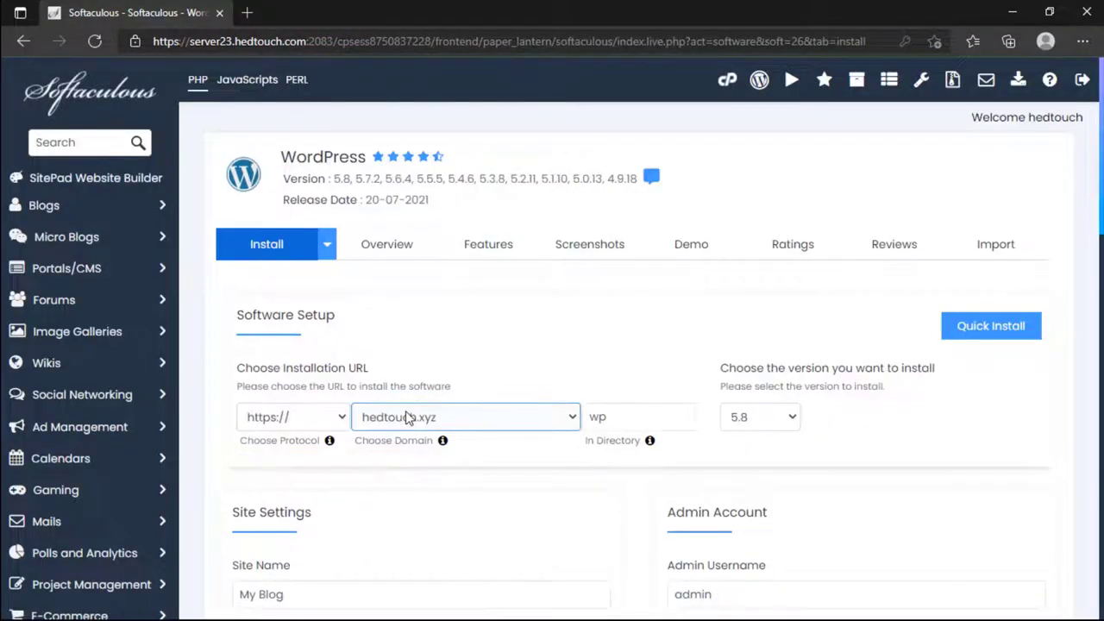
left_click(408, 418)
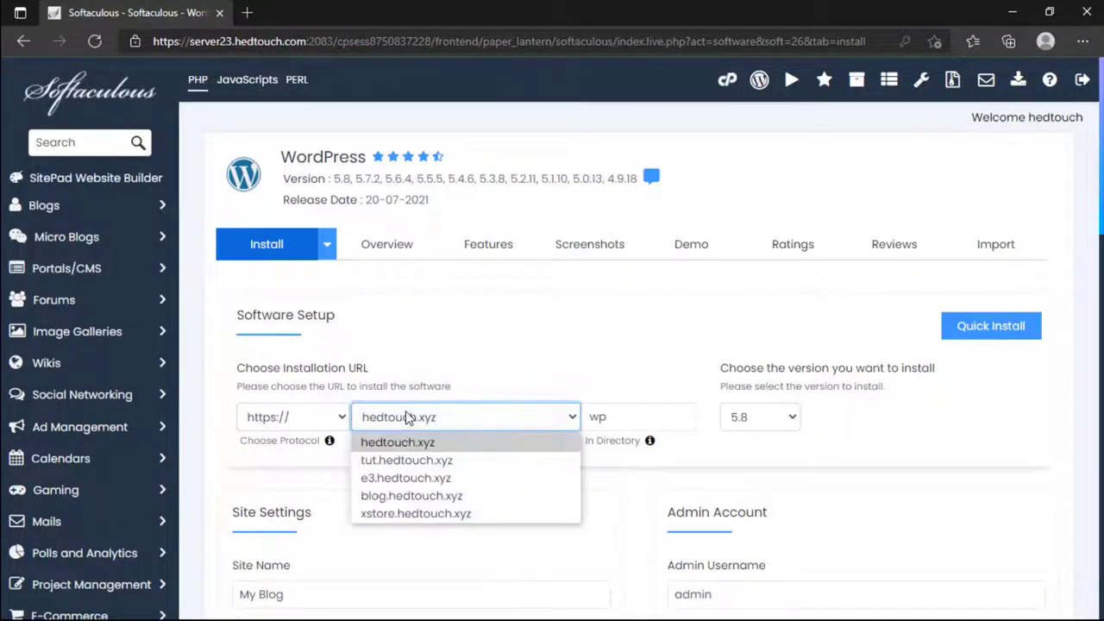
left_click(402, 462)
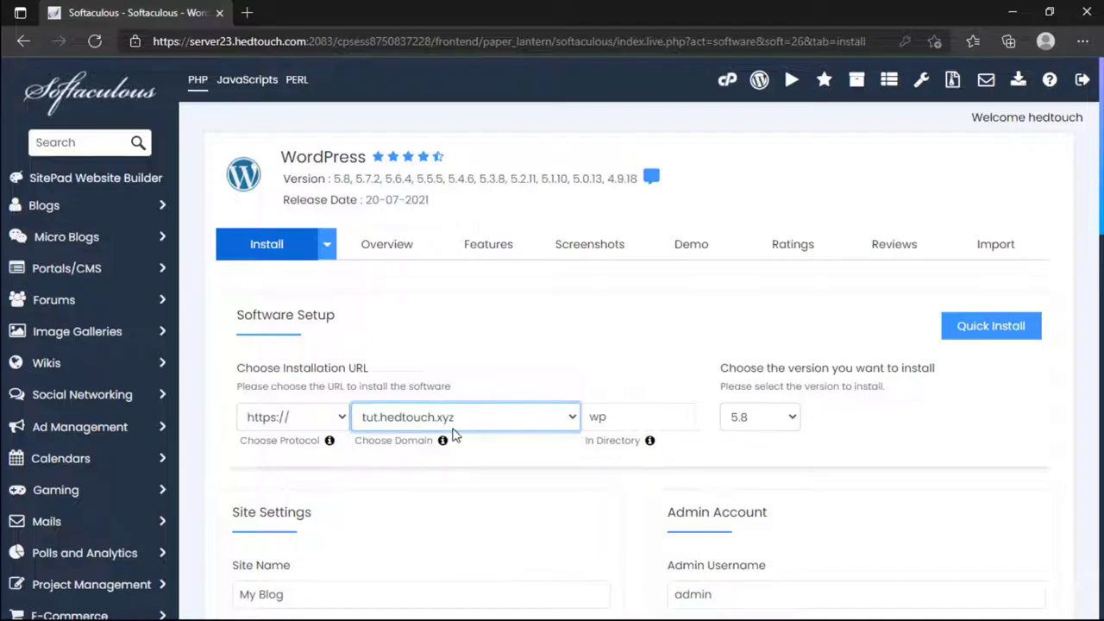
left_click(443, 422)
left_click(443, 427)
left_click(331, 421)
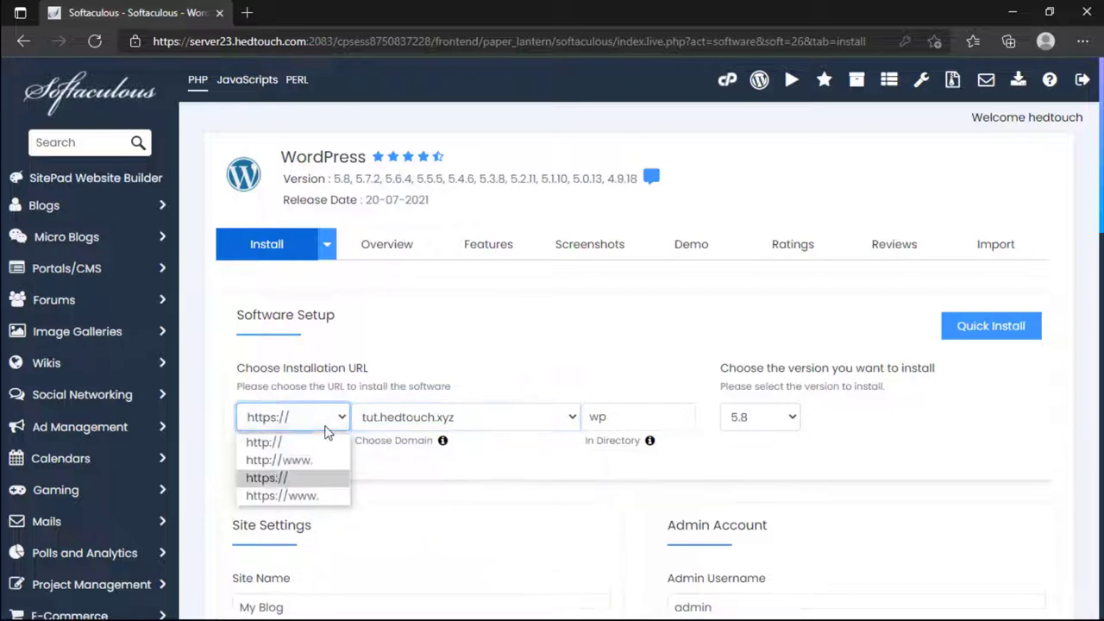
left_click(298, 481)
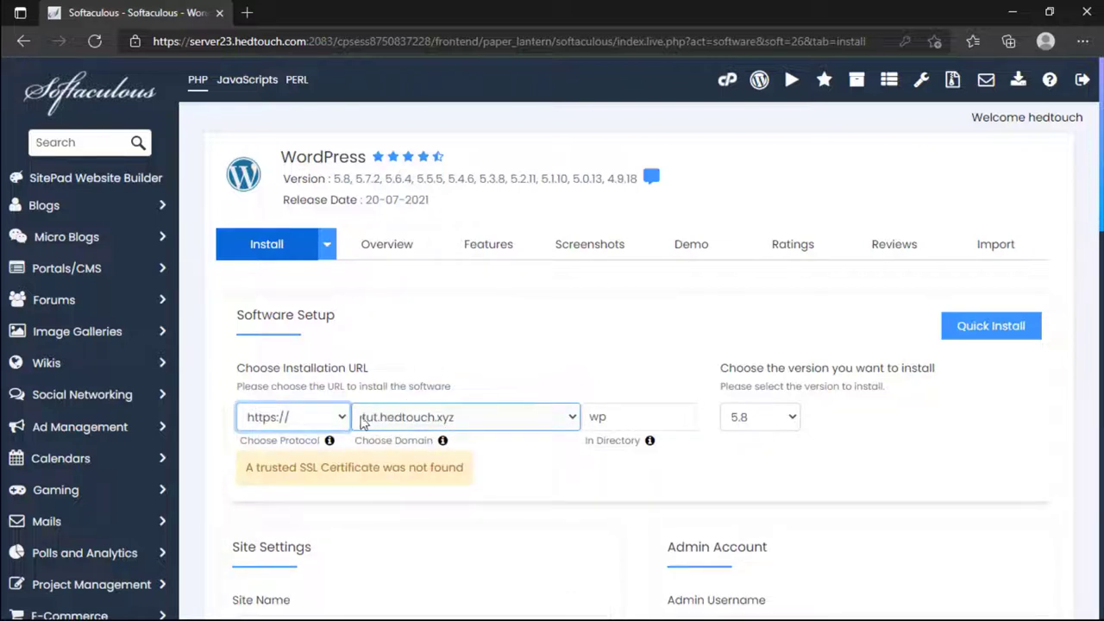
left_click(329, 421)
left_click(290, 481)
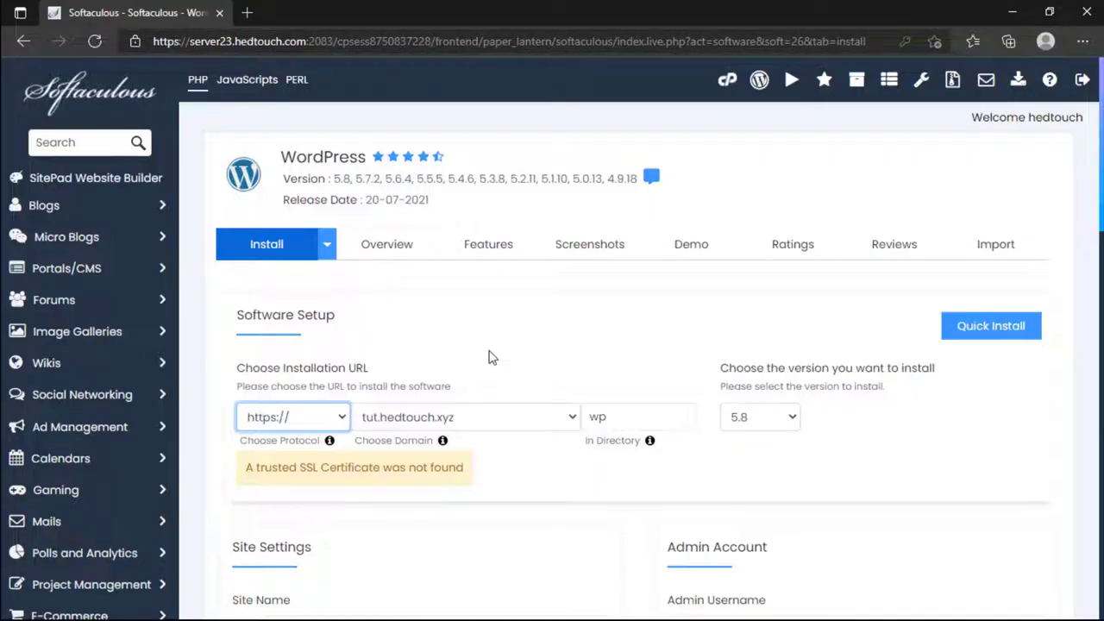
Step: Switch the domain back to hedtouch.xyz and delete 'wp' from the directory
left_click(493, 424)
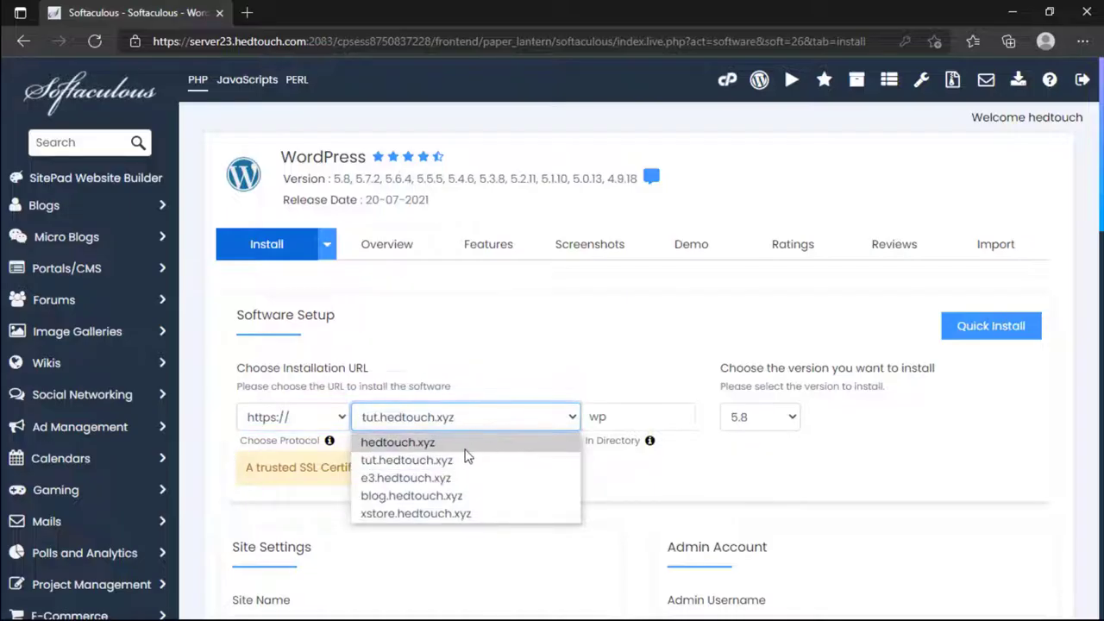
left_click(438, 442)
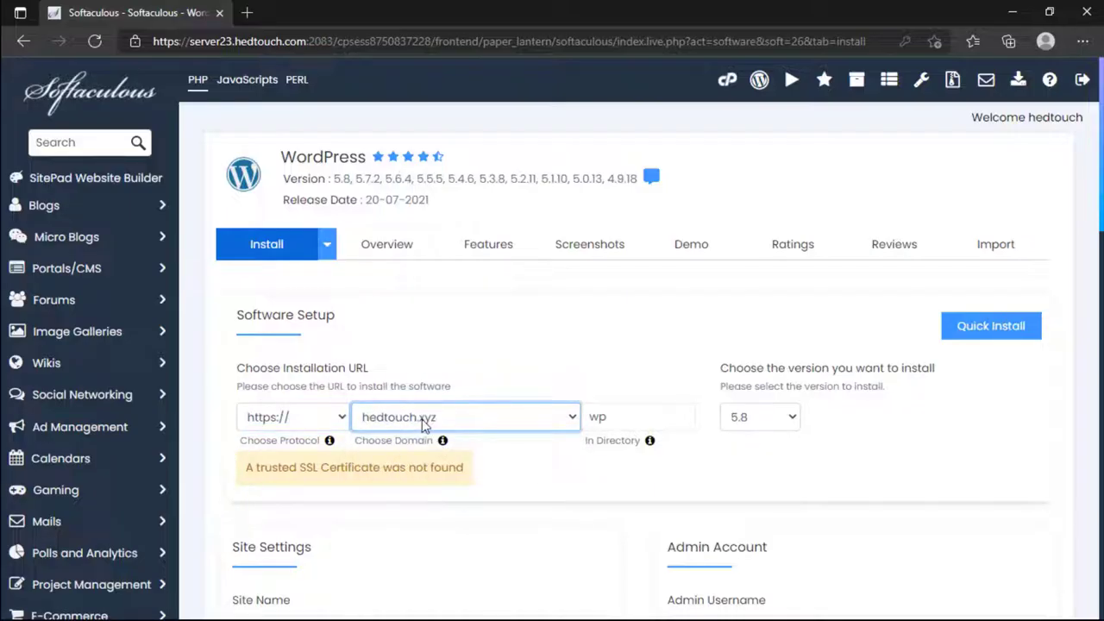
double_click(594, 417)
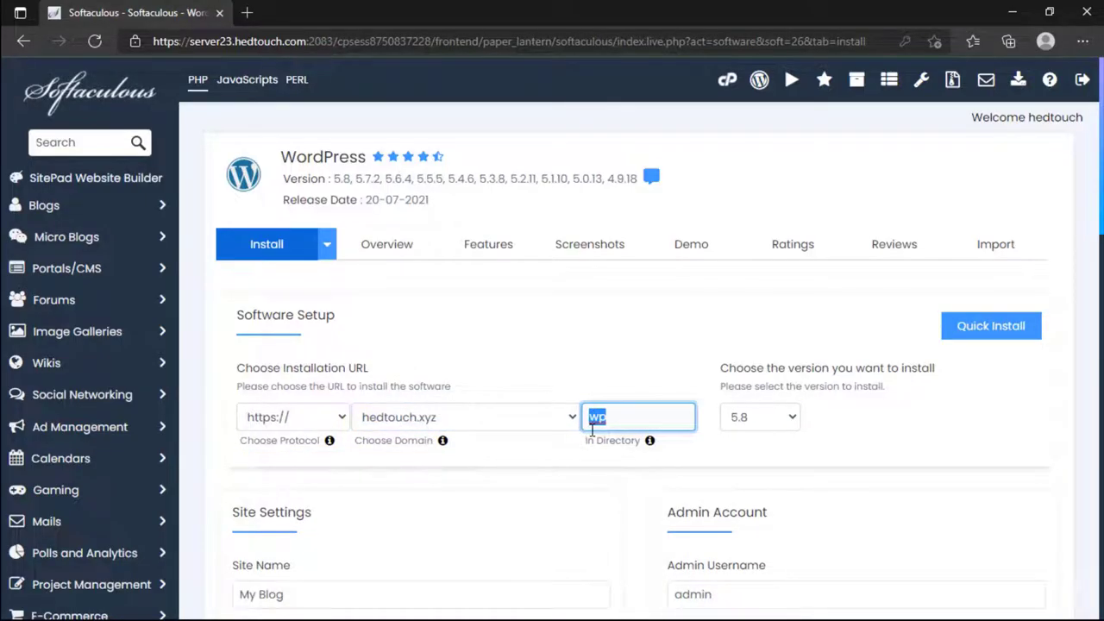
key("BackSpace")
Step: Load hedtouch.xyz in a new tab to check the live site, then return to the installer
left_click(247, 13)
type("hedt")
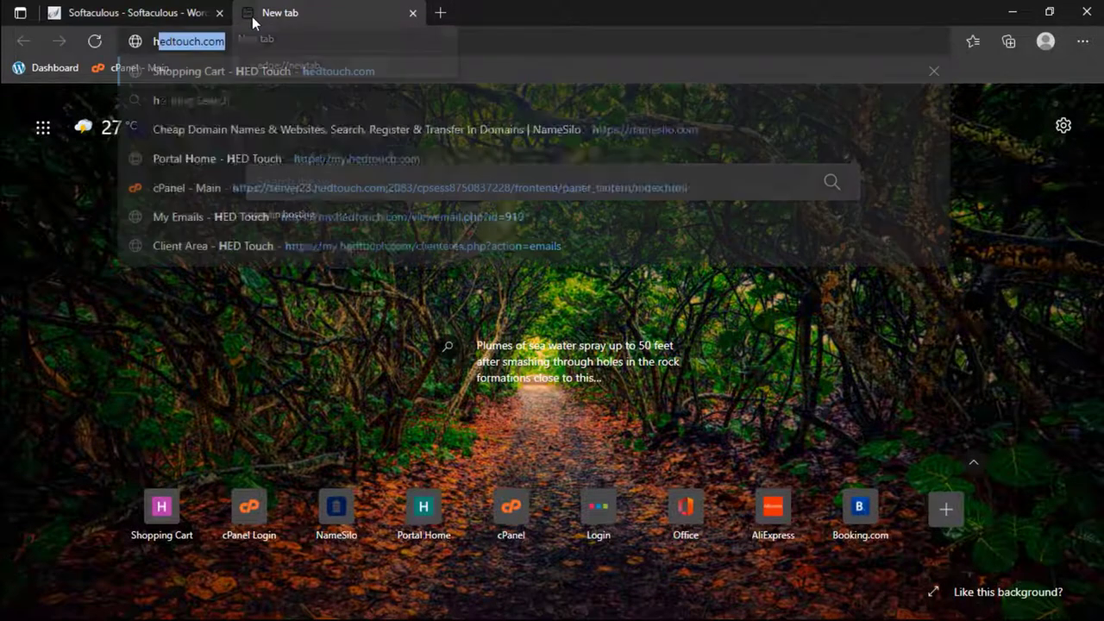
type("ouch.com")
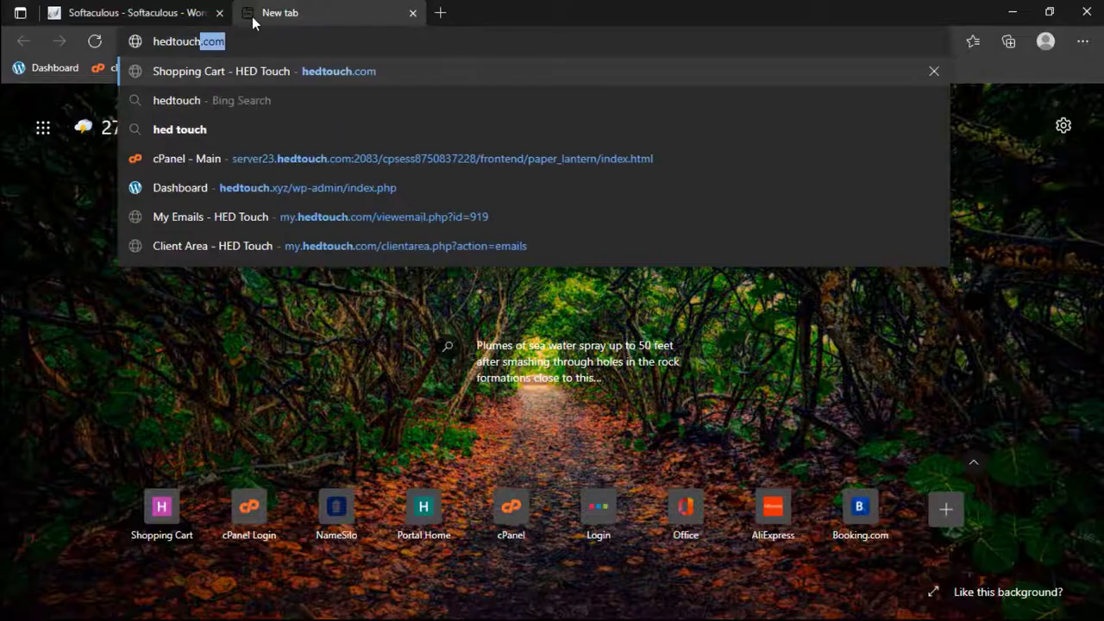
key("BackSpace")
key("BackSpace")
key("BackSpace")
type("xyz")
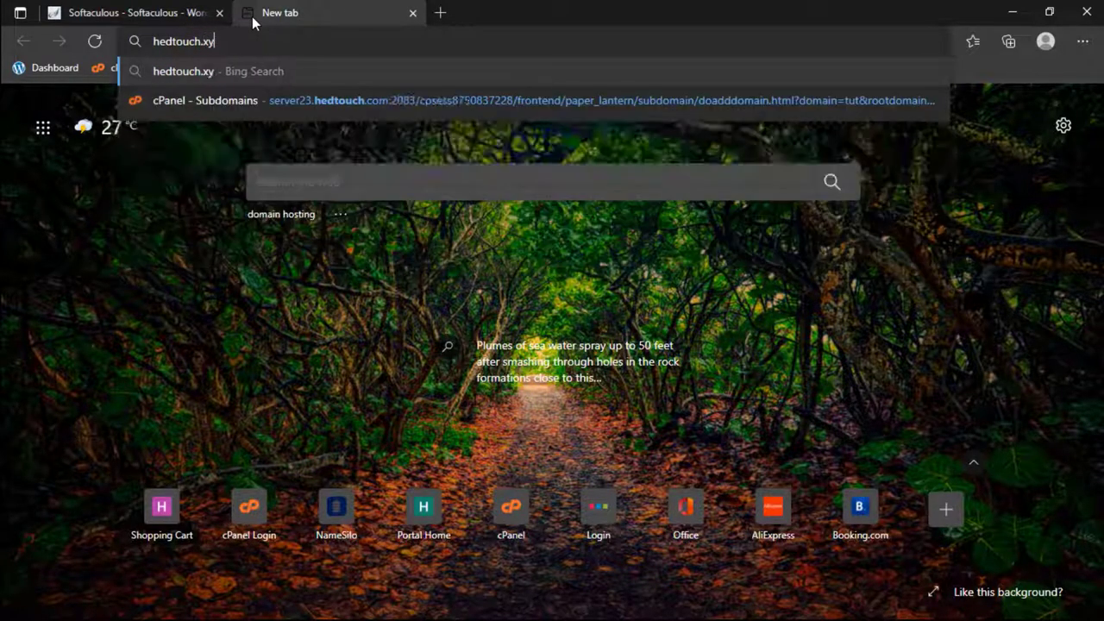
key("Return")
left_click(190, 10)
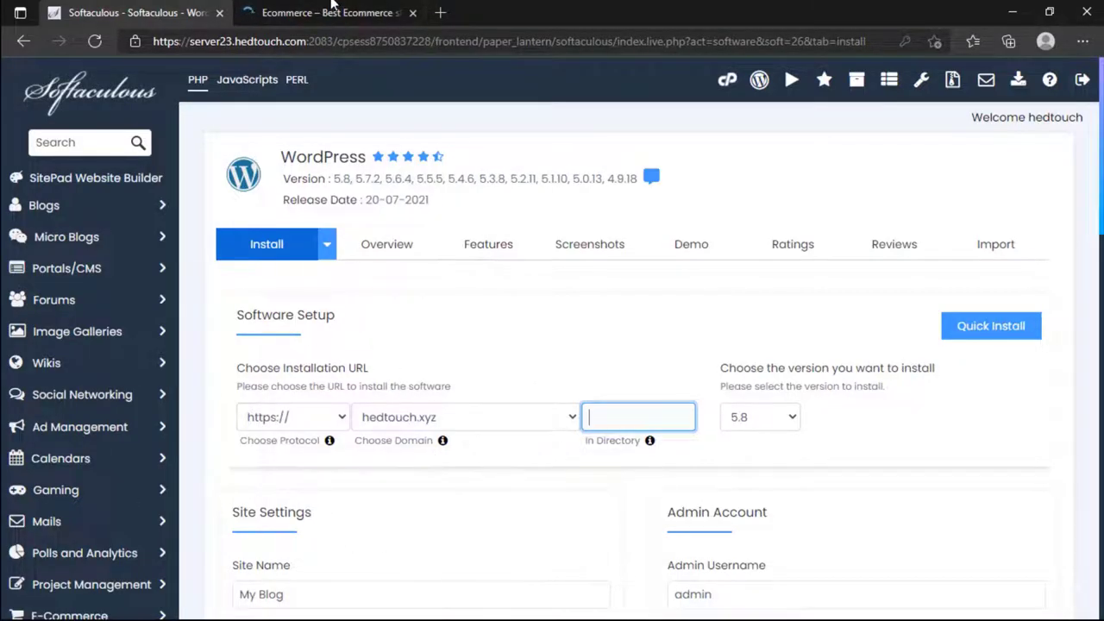
left_click(254, 21)
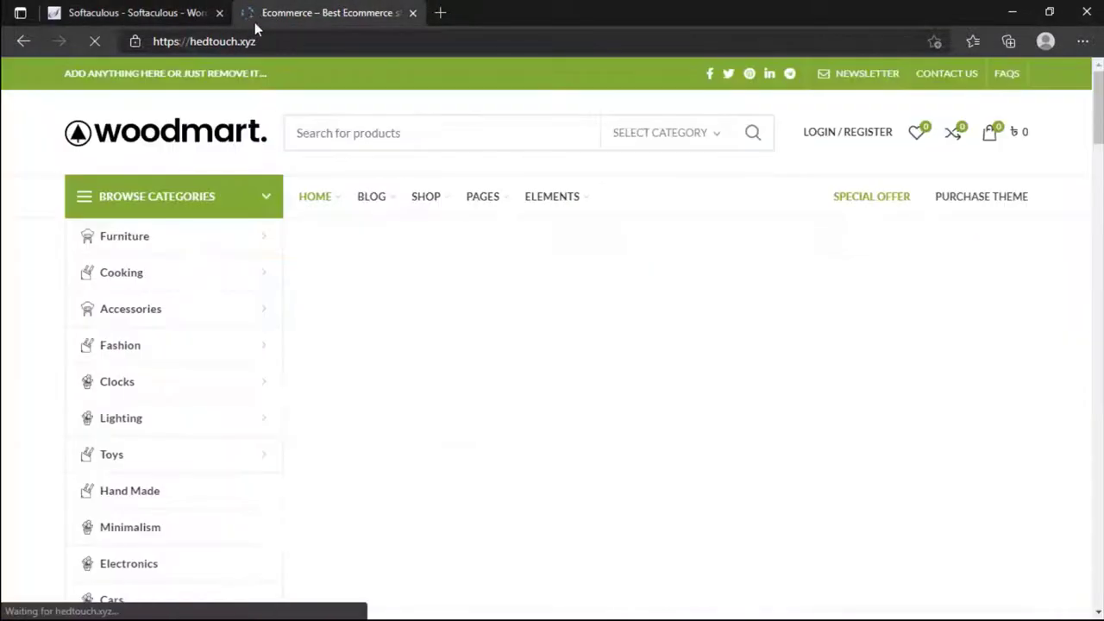
left_click(412, 12)
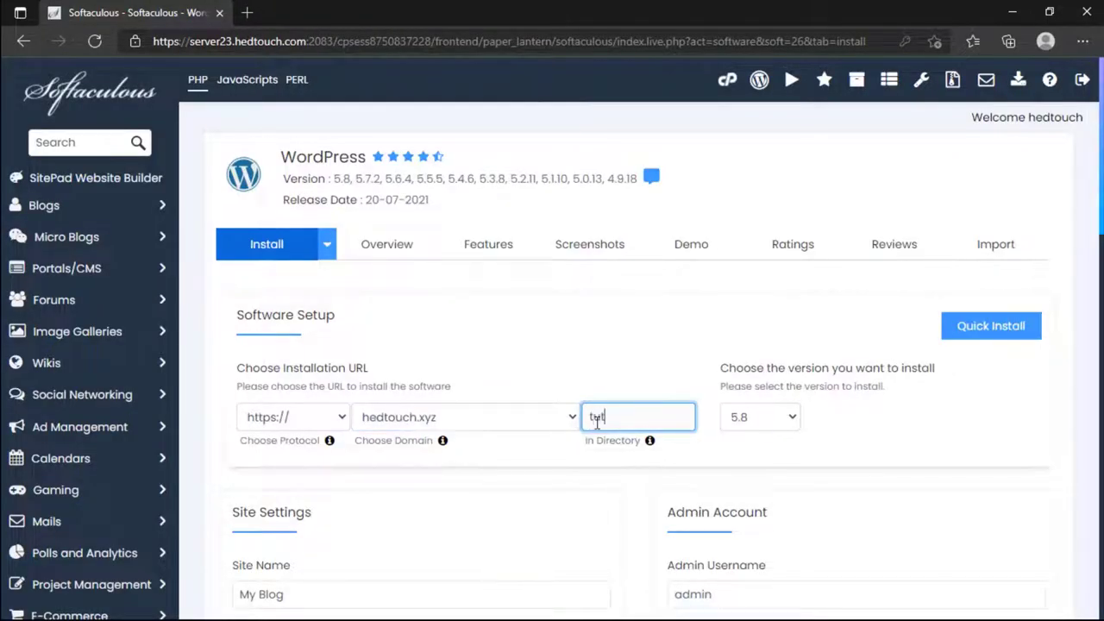
left_click(384, 424)
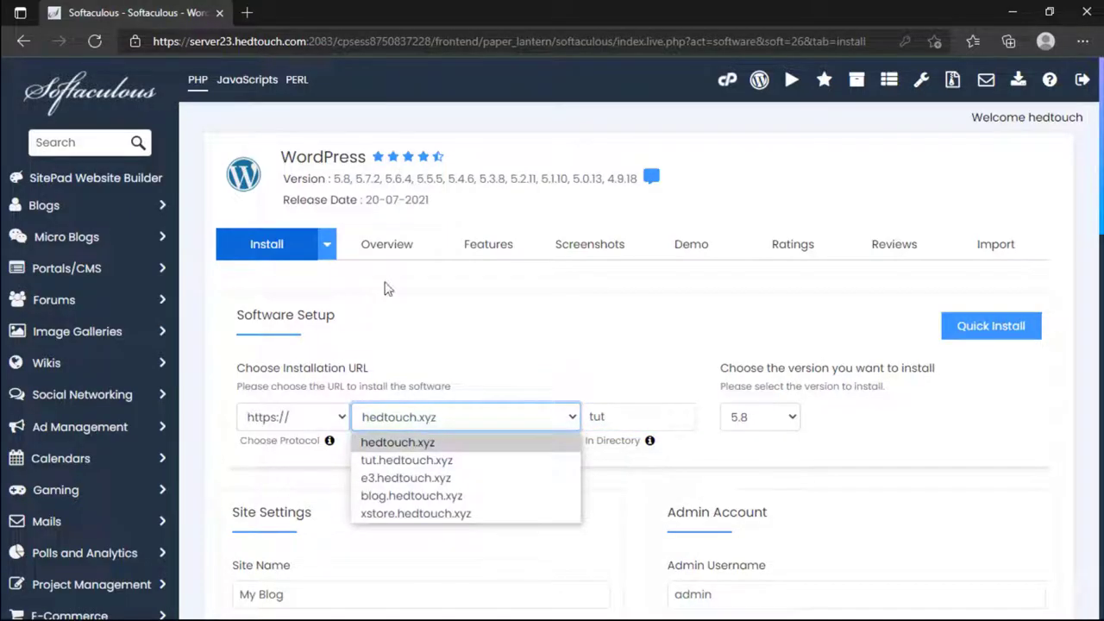
left_click(247, 12)
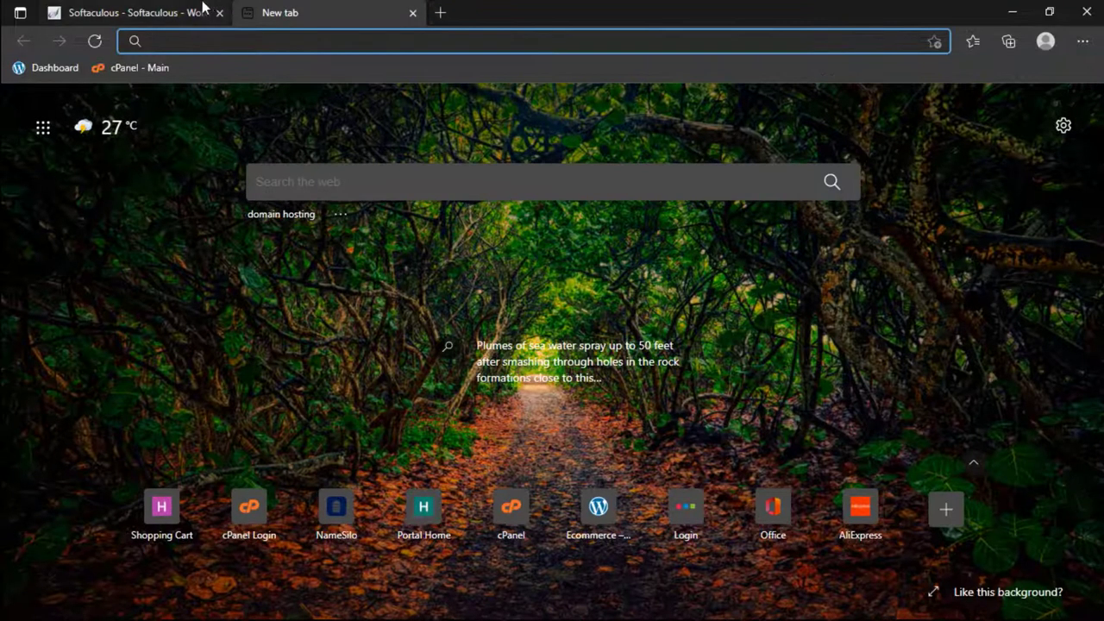
left_click(189, 12)
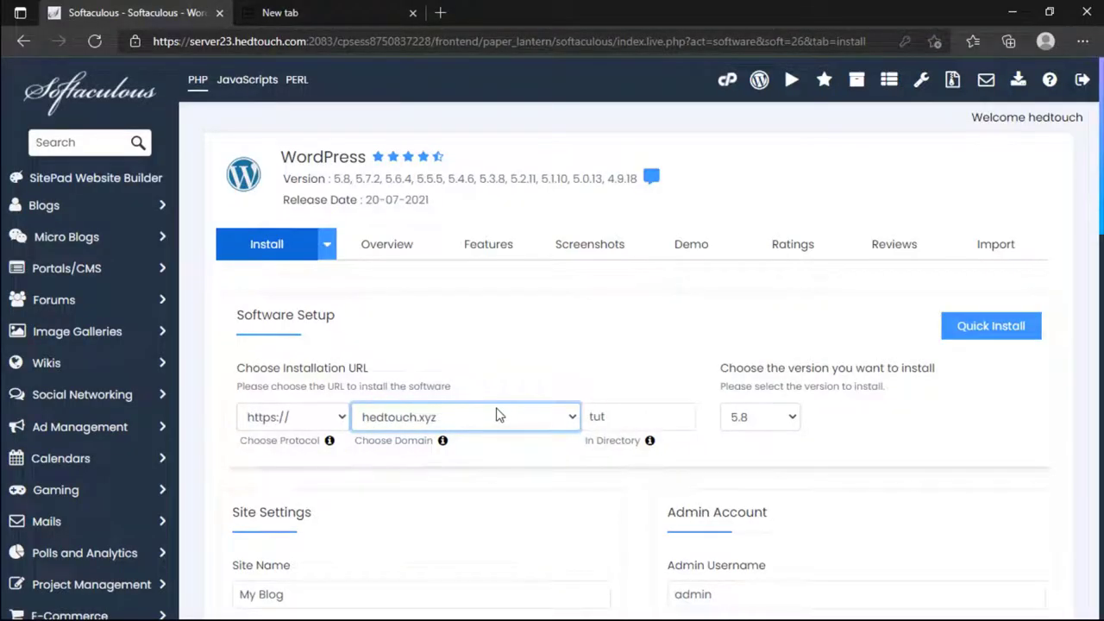
Step: Clear the 'tut' directory and choose tut.hedtouch.xyz as the install domain
left_click(413, 12)
double_click(595, 427)
key("BackSpace")
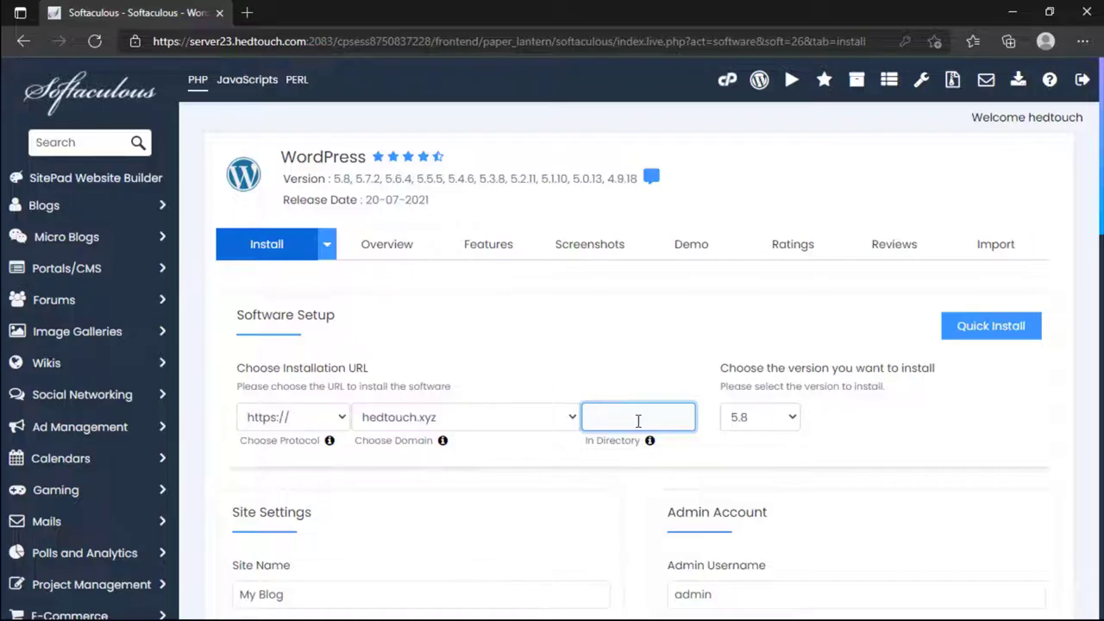
left_click(483, 418)
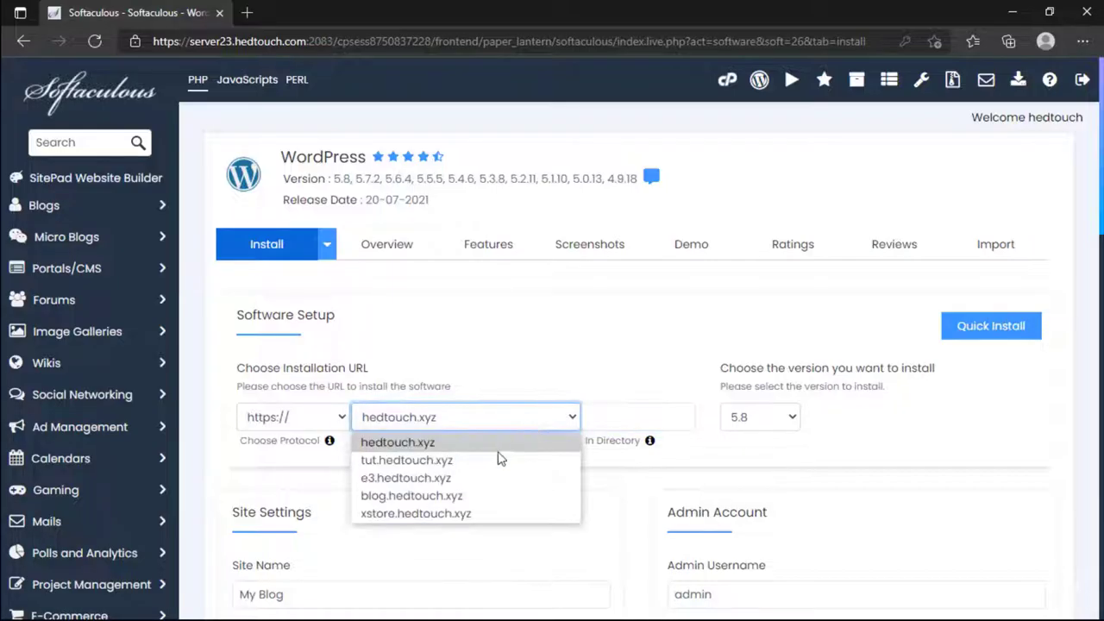
left_click(367, 459)
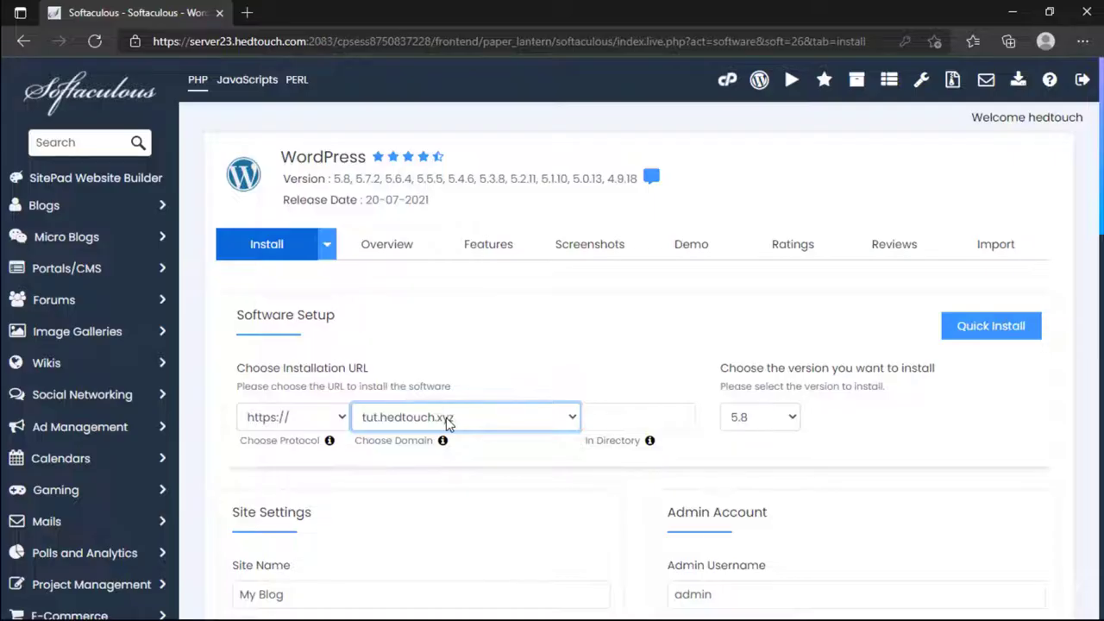
Step: Settle on tut.hedtouch.xyz with an empty directory and keep WordPress version 5.8
left_click(614, 419)
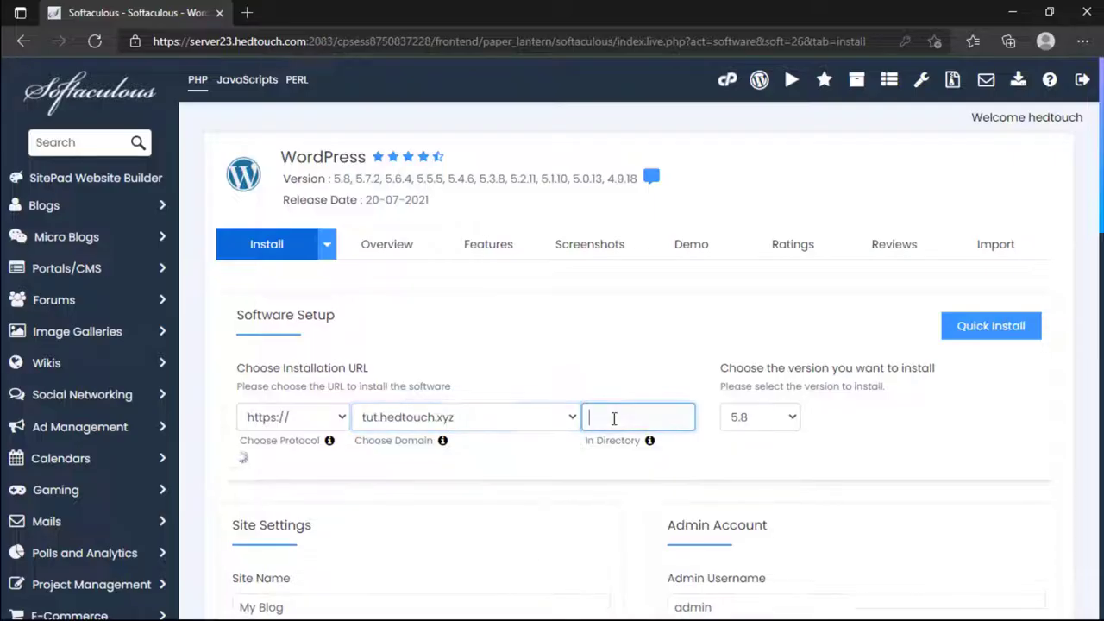
left_click(521, 407)
left_click(509, 388)
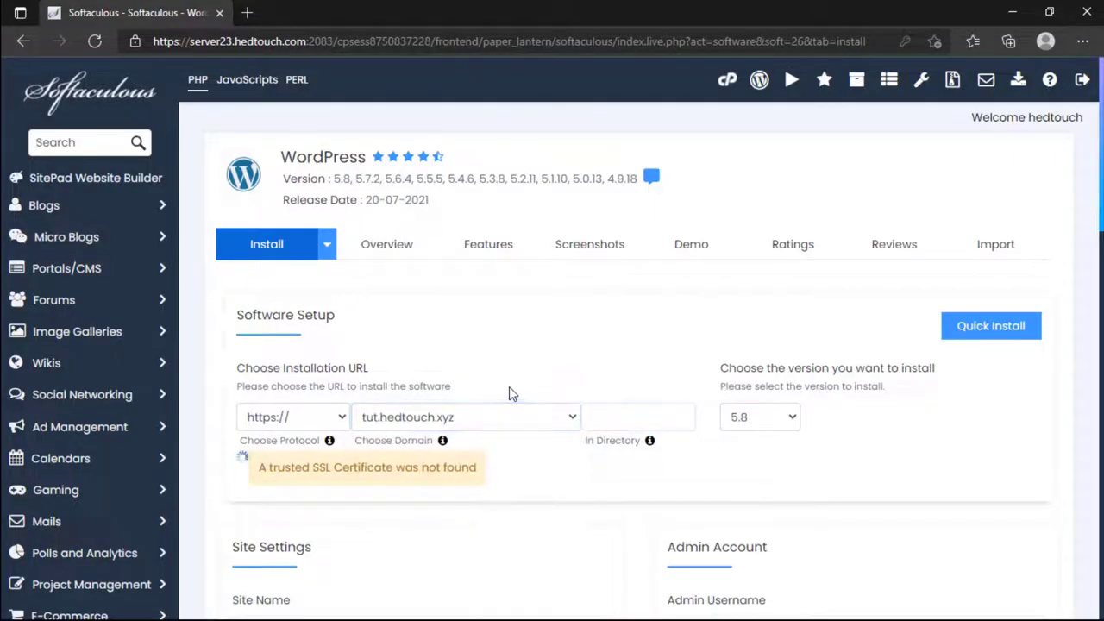
left_click(509, 418)
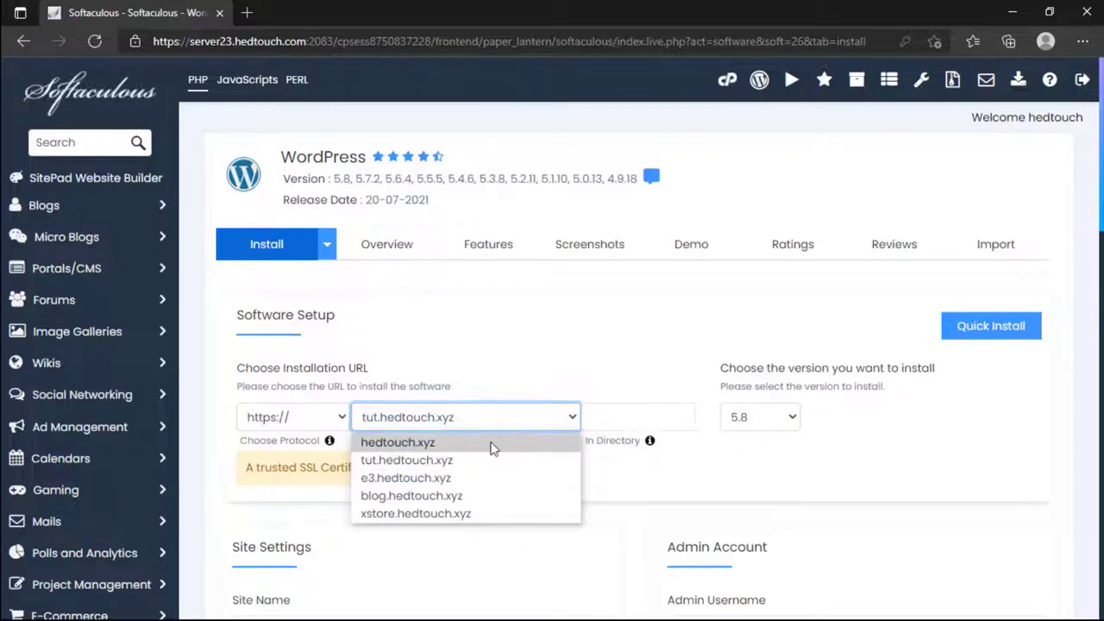
left_click(494, 442)
left_click(587, 419)
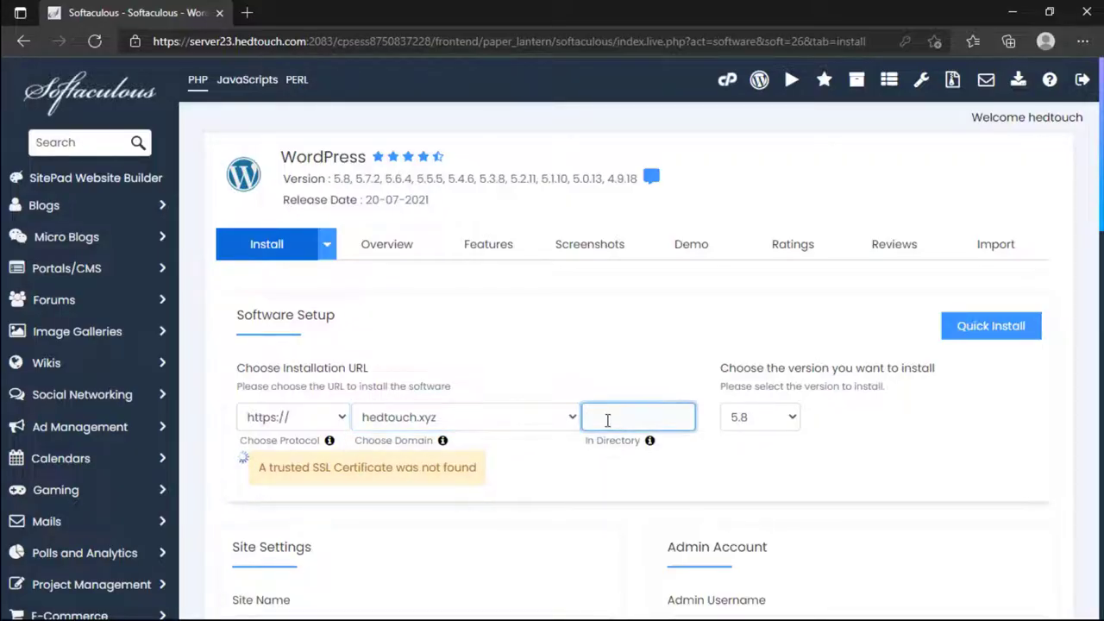
left_click(565, 416)
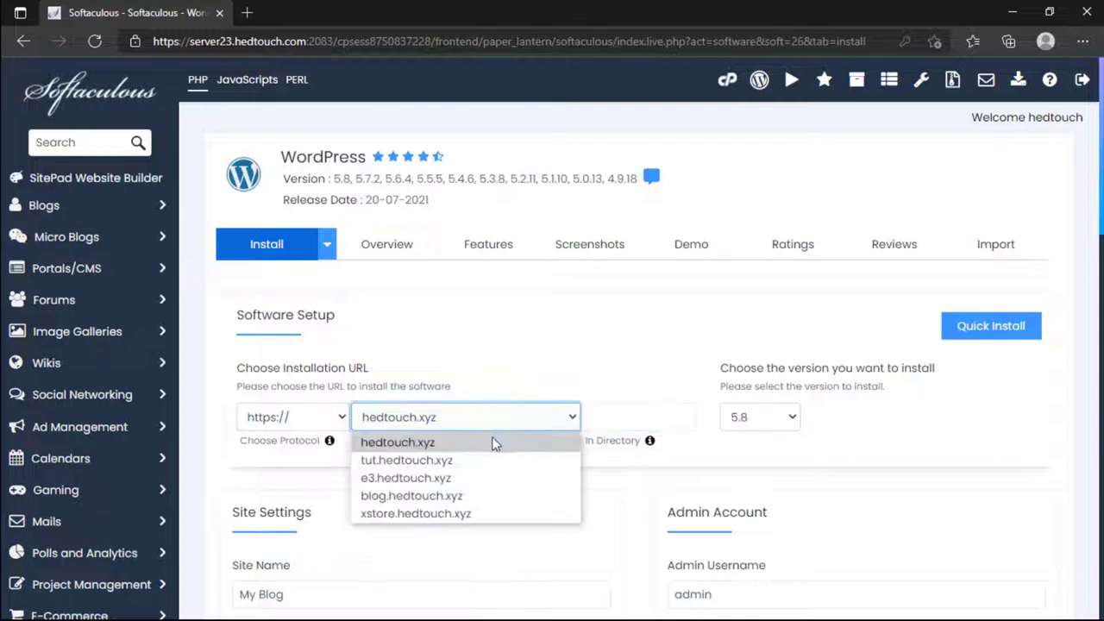
left_click(466, 462)
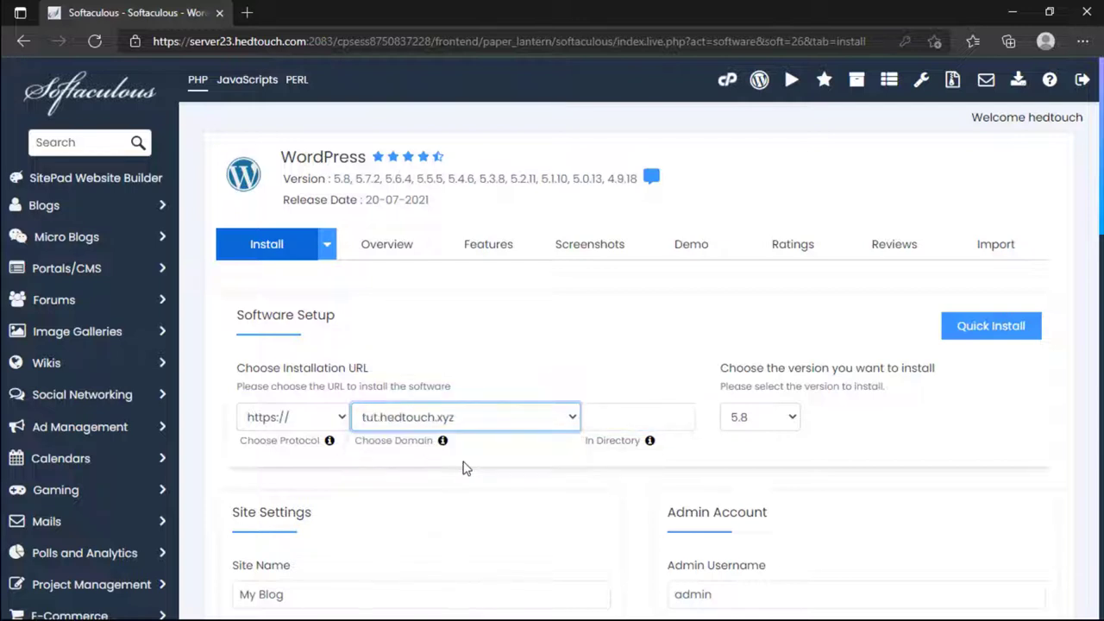
left_click(734, 412)
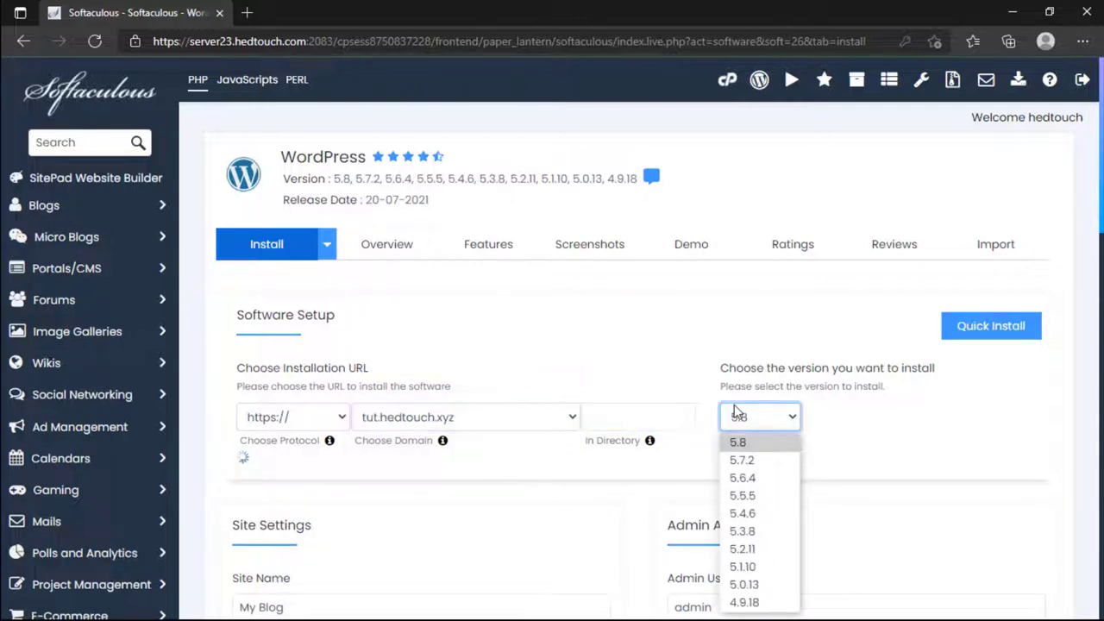
left_click(734, 404)
Step: Keep version 5.8 and rename the site from 'My Blog' to 'HED Touch'
scroll(599, 456, "down", 2)
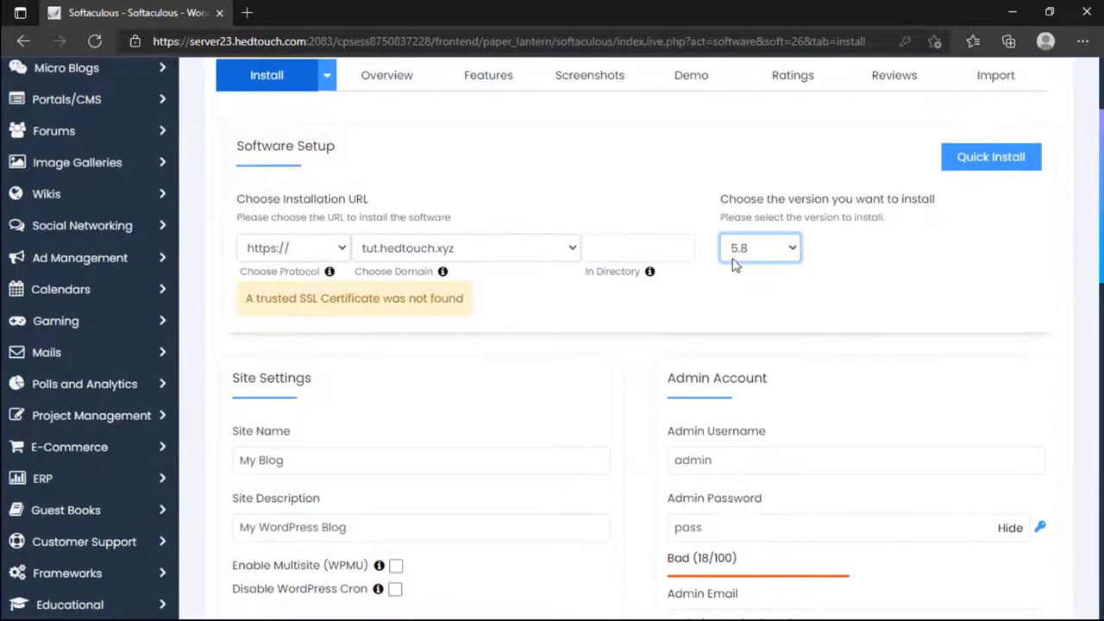
left_click(735, 258)
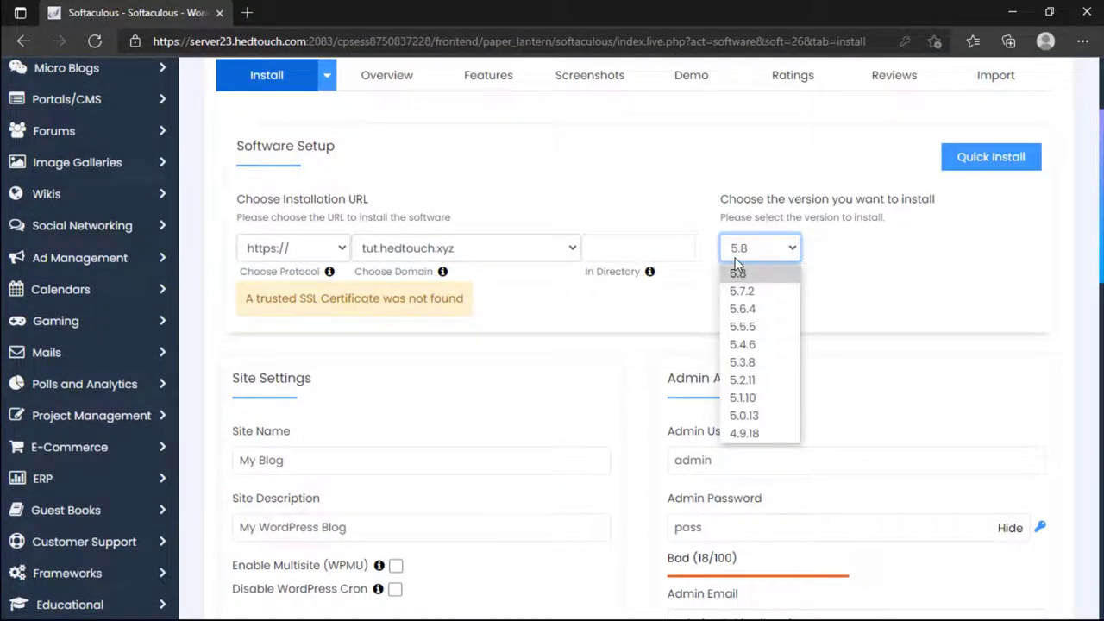
left_click(740, 279)
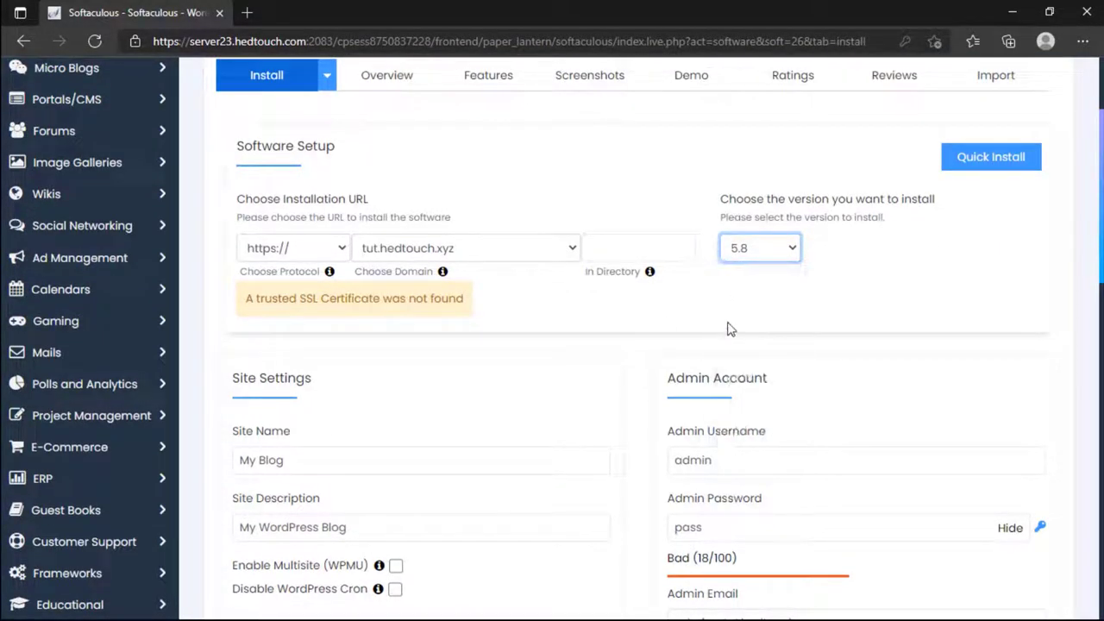
scroll(730, 328, "down", 1)
left_click(406, 371)
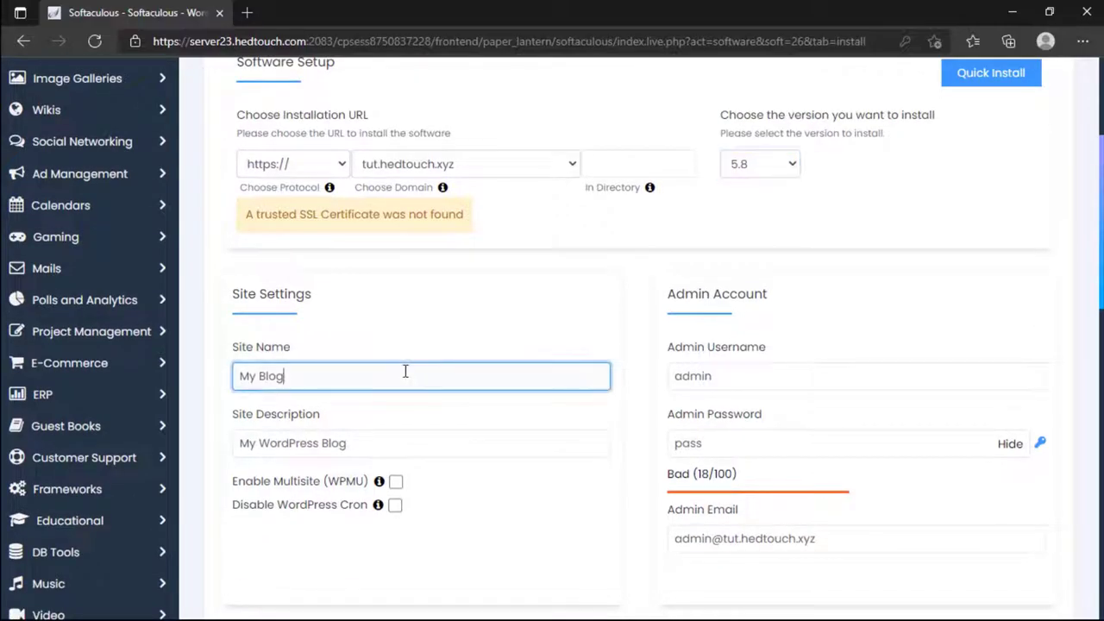
scroll(405, 371, "down", 2)
scroll(404, 370, "up", 4)
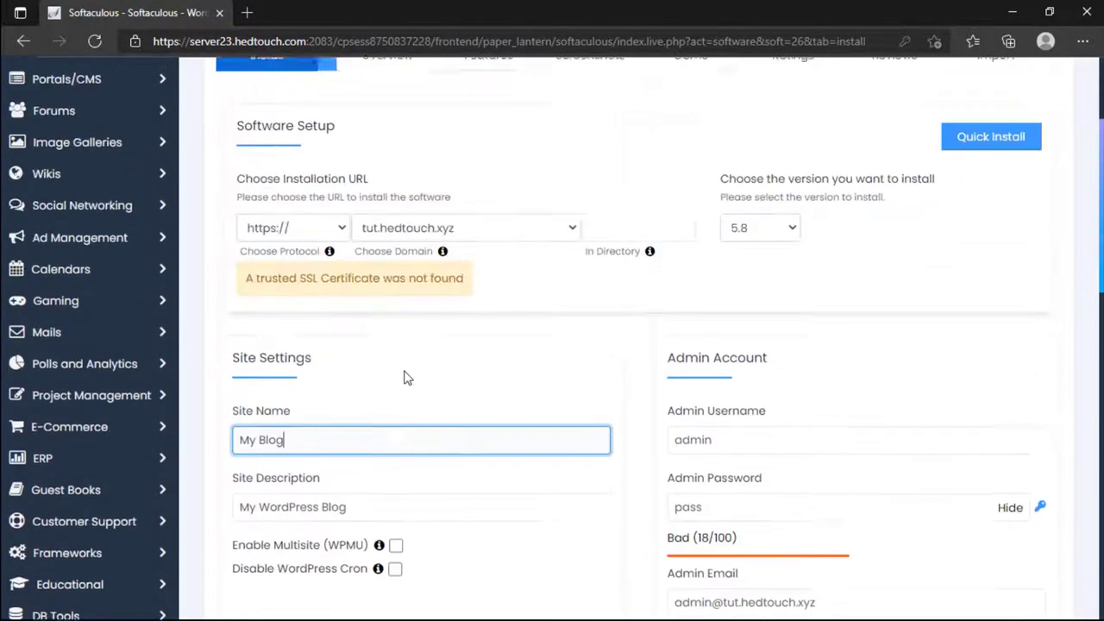
scroll(404, 374, "down", 2)
left_click_drag(383, 377, 242, 373)
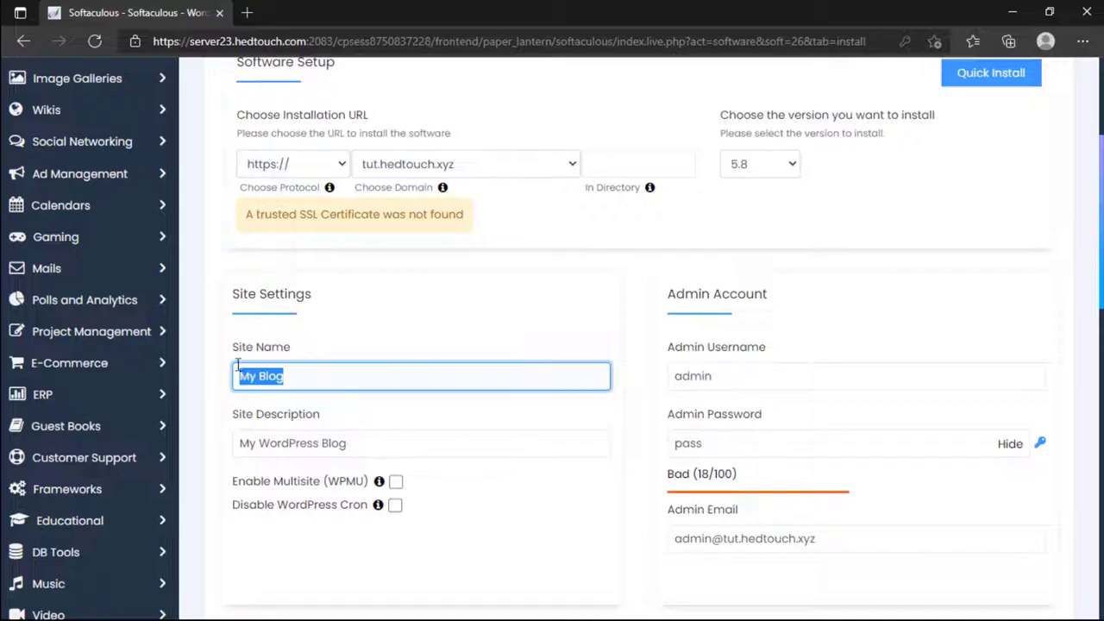
type("HED Touch")
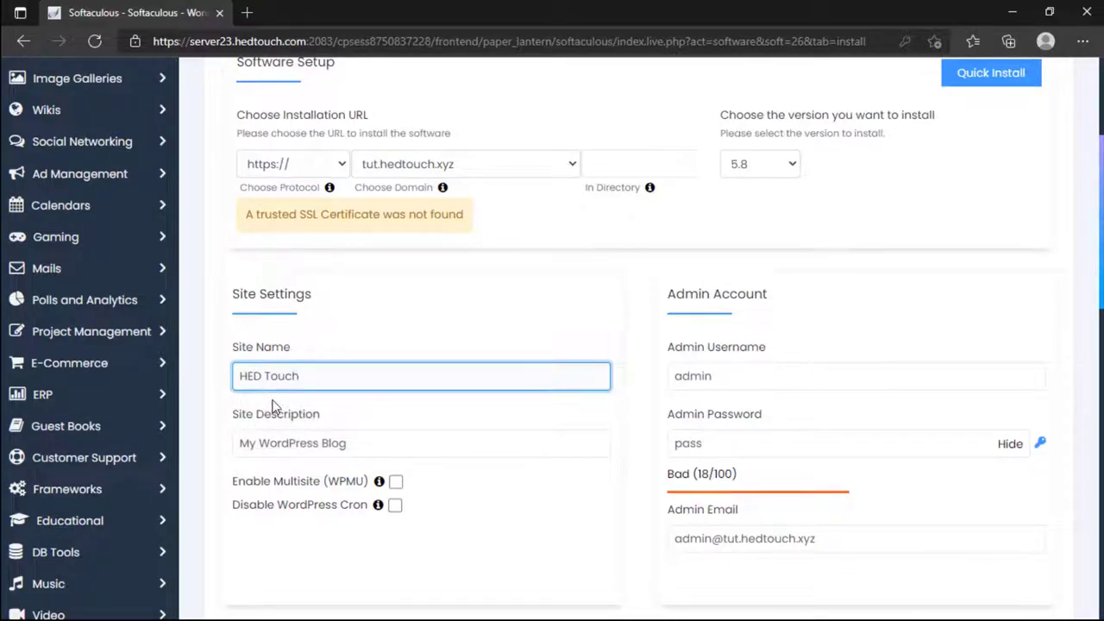
Step: Replace the site description with 'WordPress Bangla Tutor'
scroll(273, 406, "down", 1)
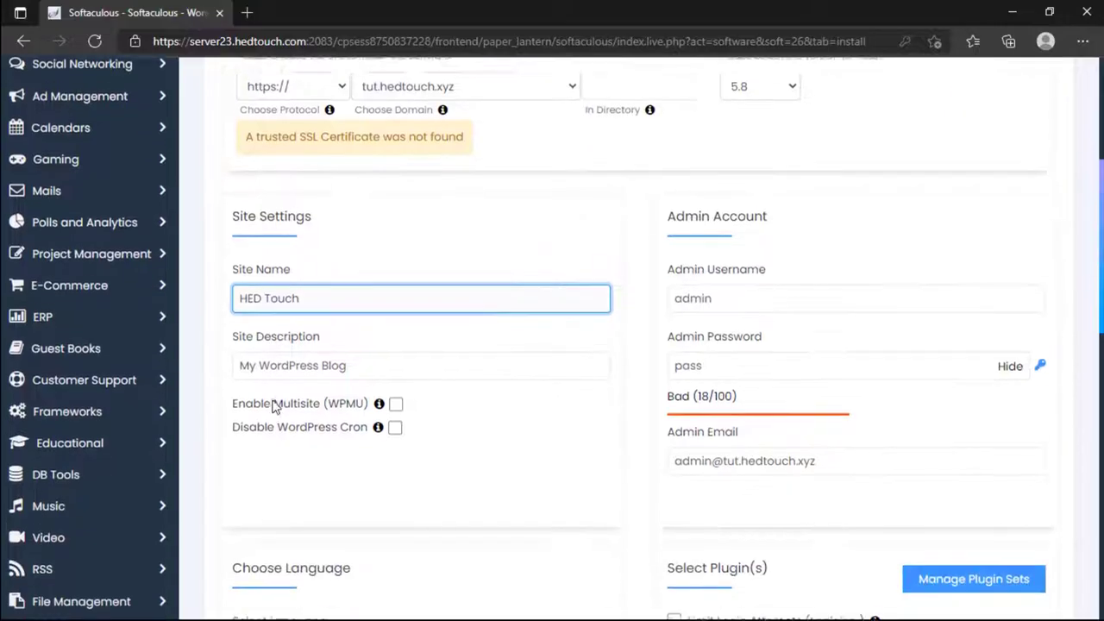
left_click(259, 362)
key("ctrl+a")
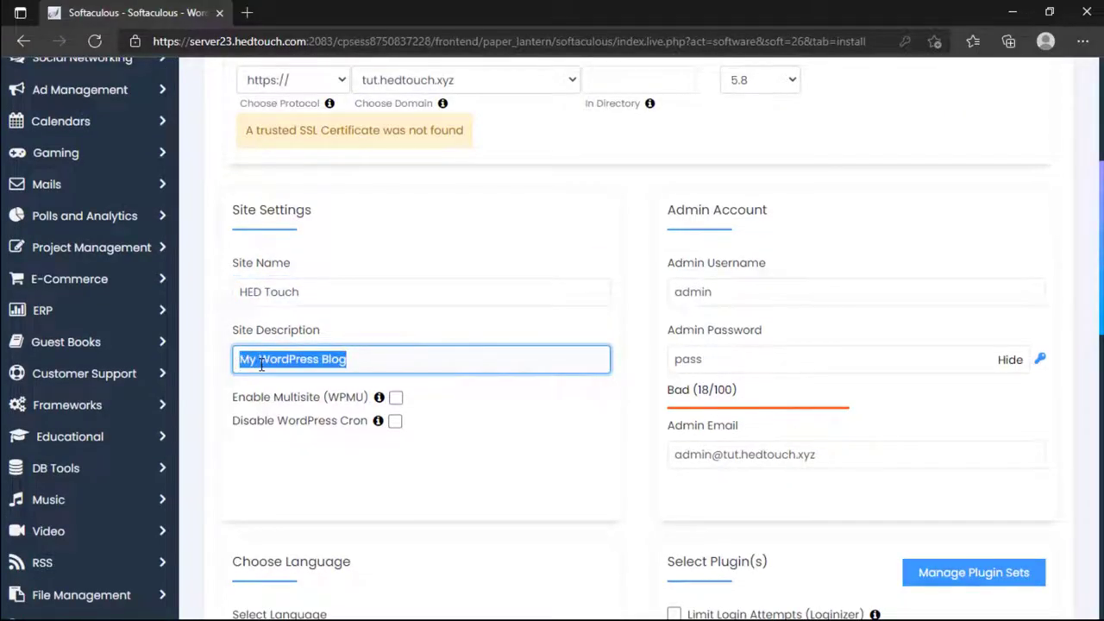
key("BackSpace")
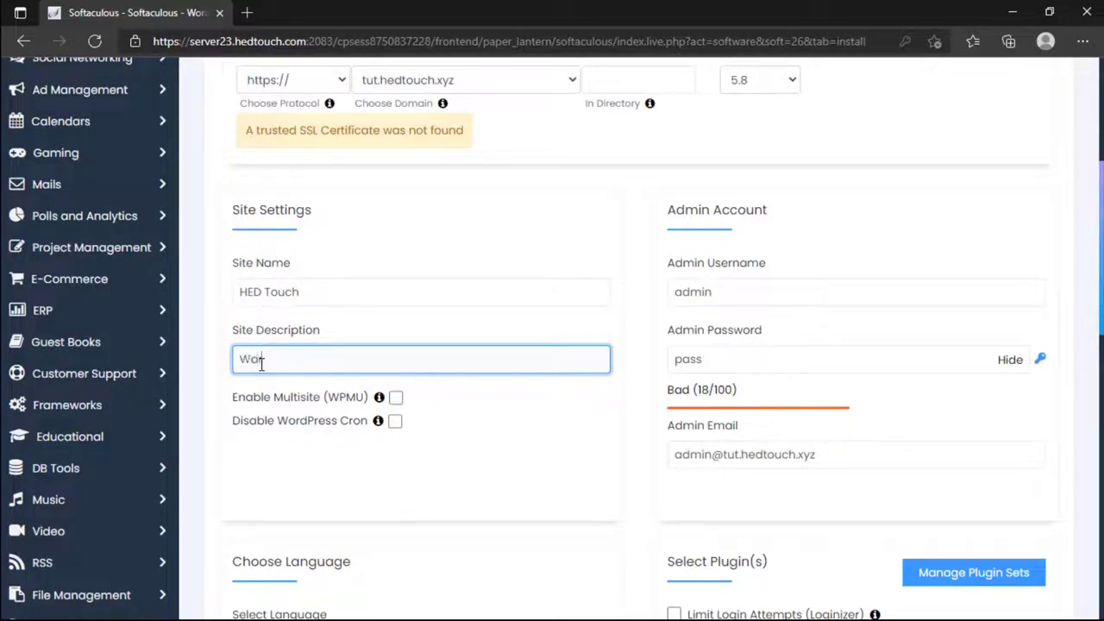
type("WordPress Bang")
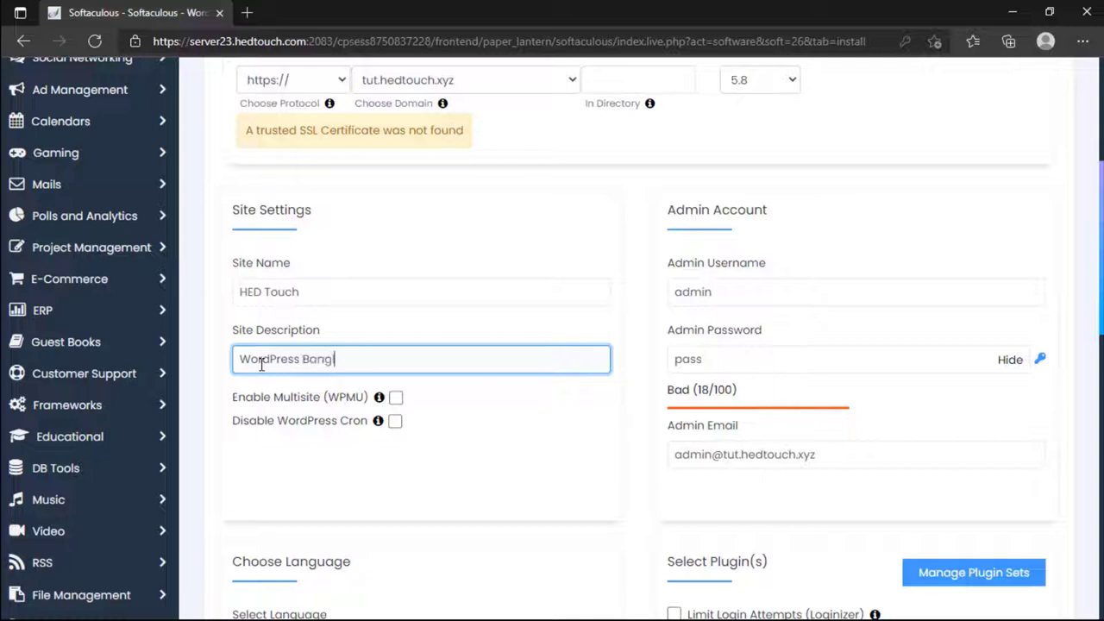
type("la Tutorial Fahad")
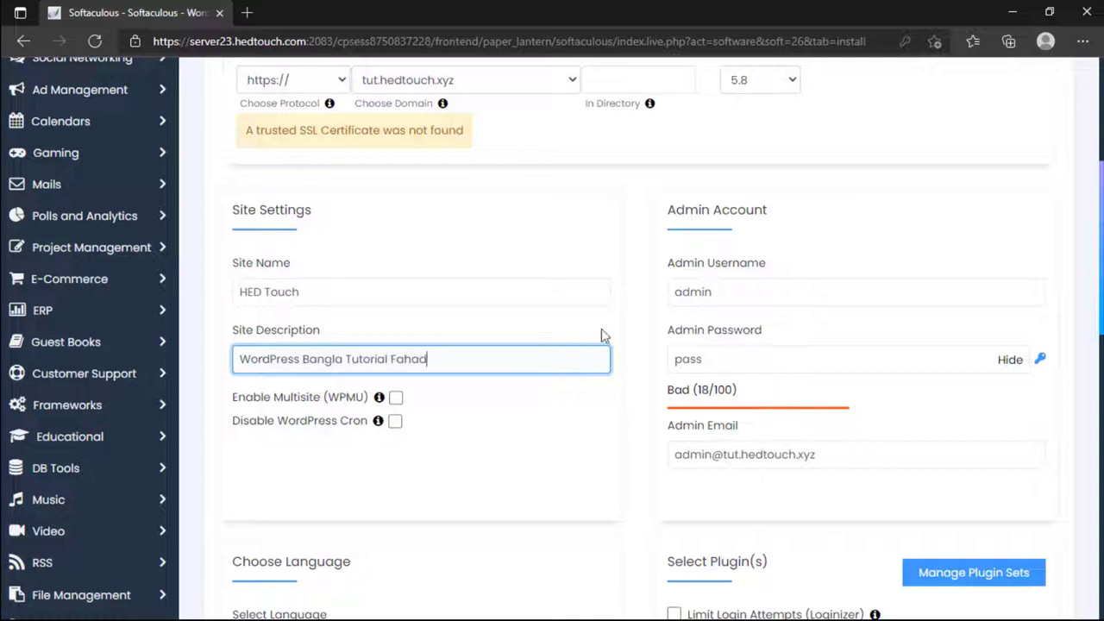
left_click(717, 293)
double_click(717, 294)
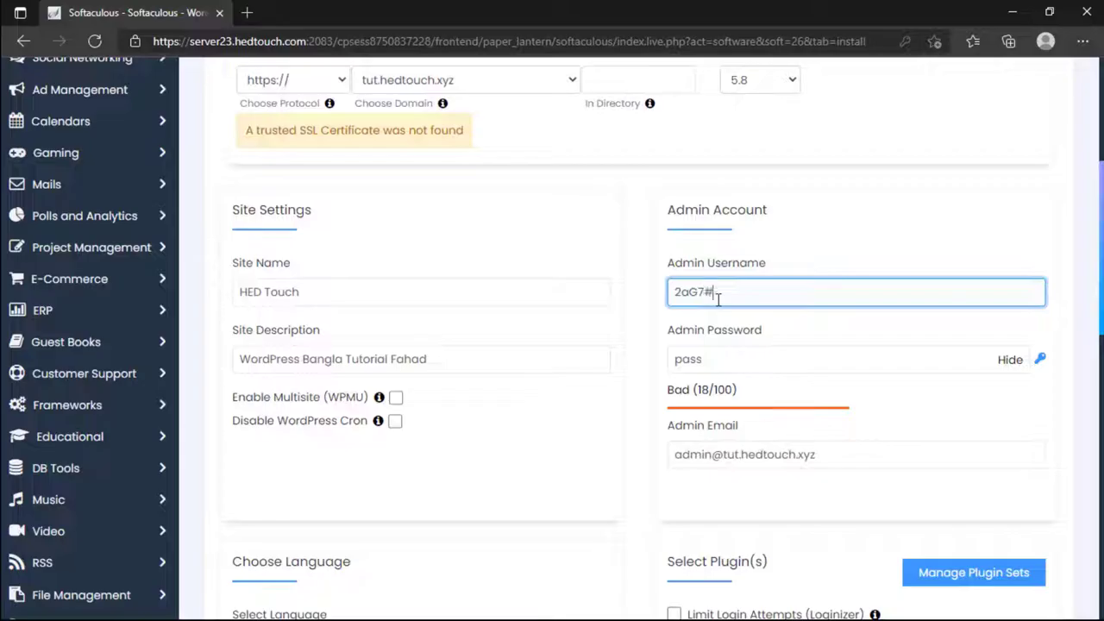
Step: Reset the admin username and generate several random admin passwords
key("ctrl+a")
key("BackSpace")
type("a")
left_click(1041, 359)
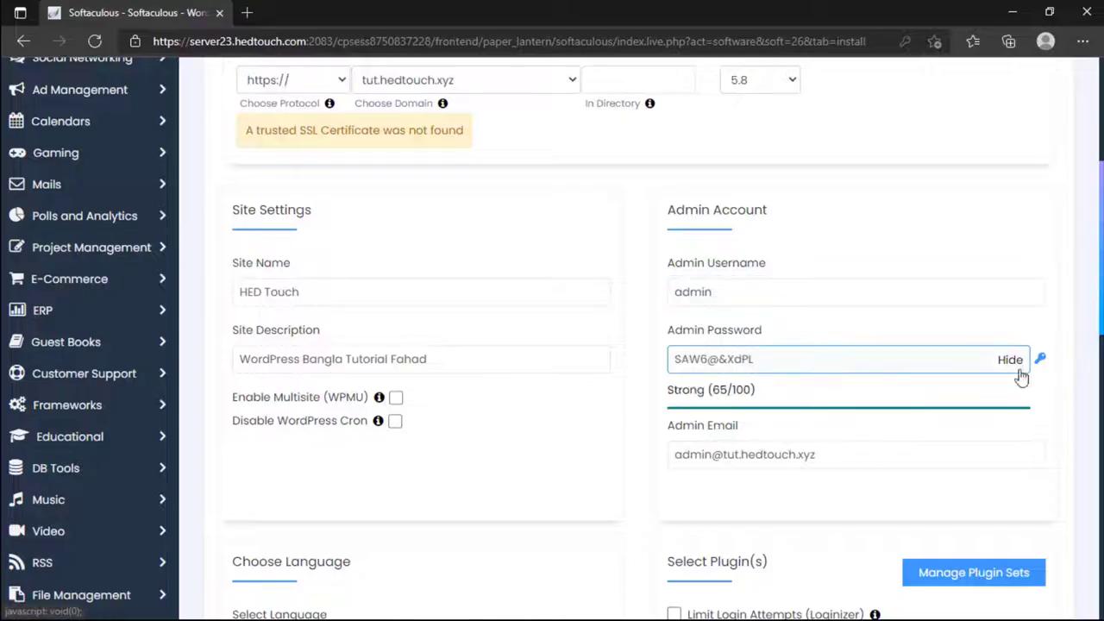
left_click(1041, 360)
left_click(1041, 360)
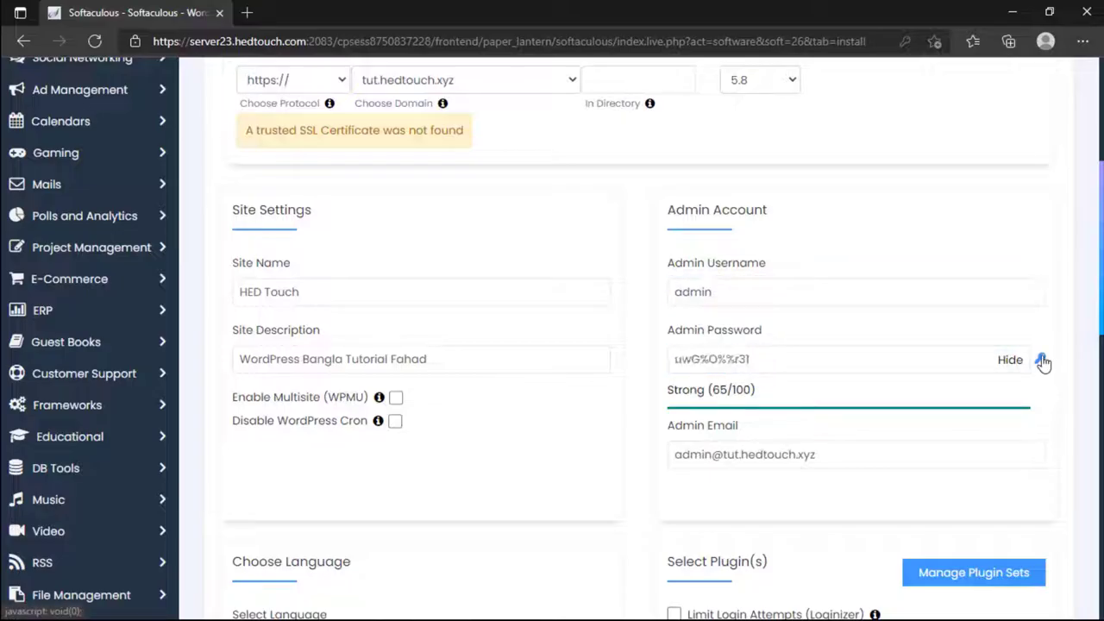
left_click(1041, 360)
left_click(1041, 360)
left_click(1041, 361)
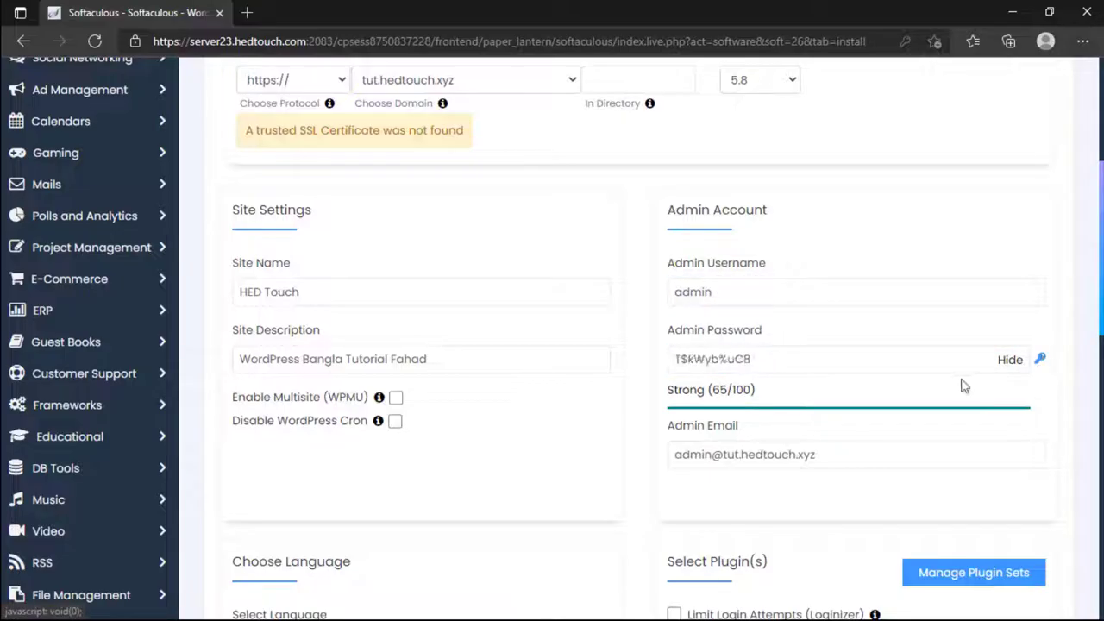
left_click(748, 357)
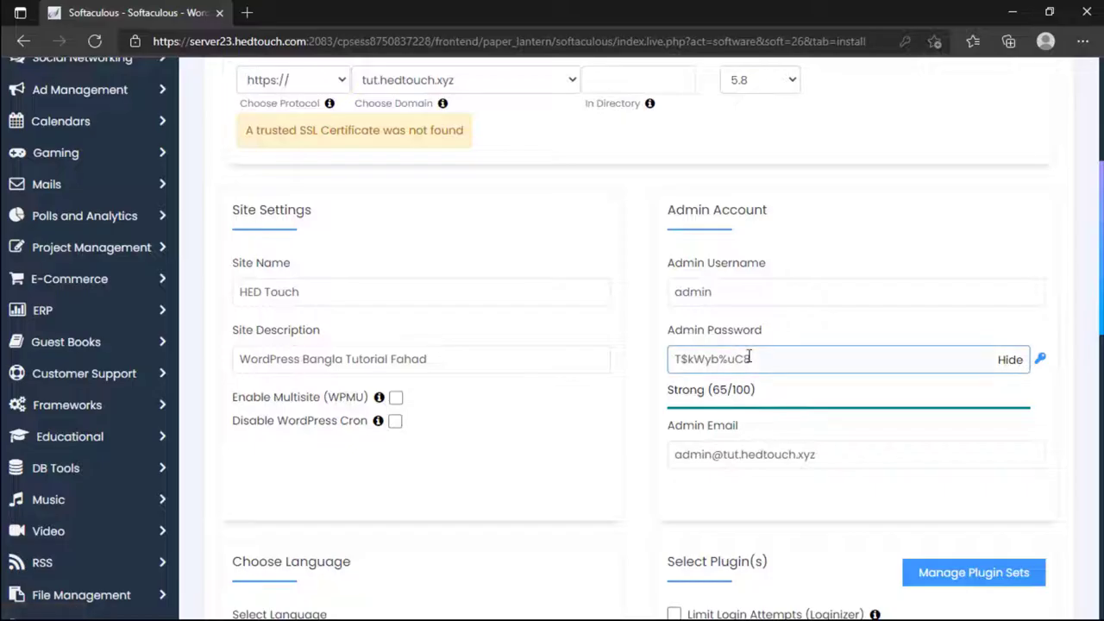
left_click(1041, 361)
left_click(1041, 361)
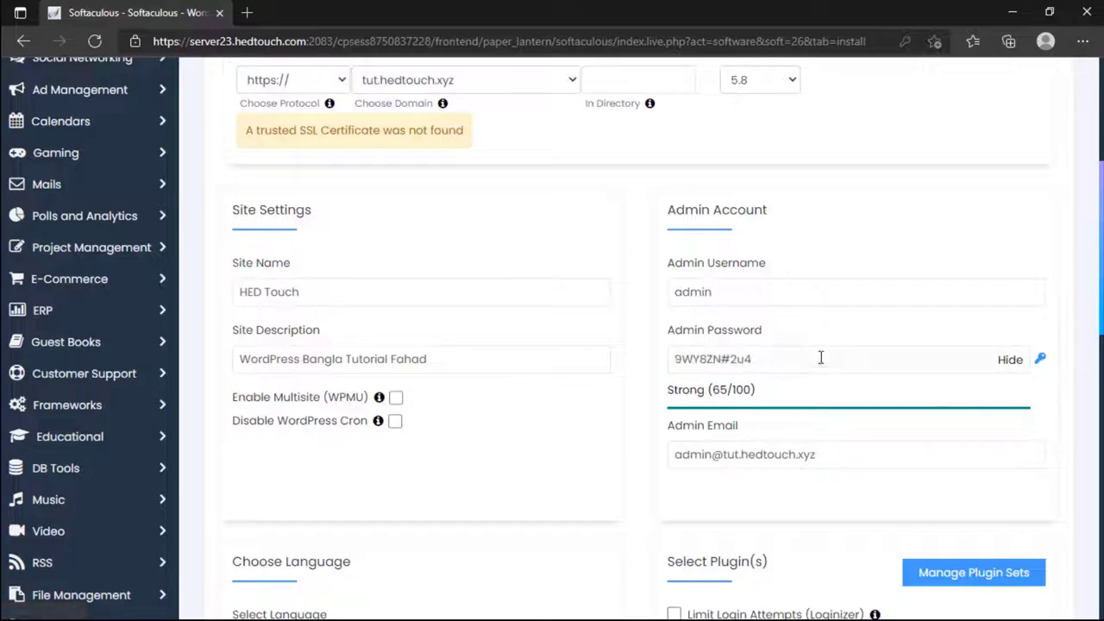
Step: Hide the password field and replace the generated password with a custom one
left_click(764, 355)
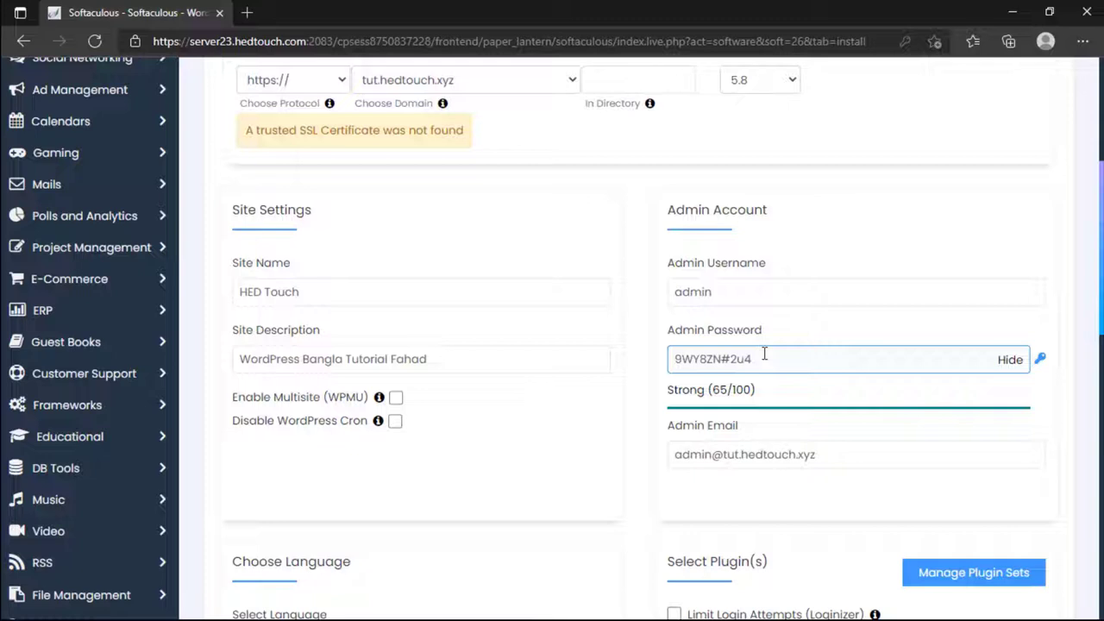
left_click_drag(764, 354, 647, 384)
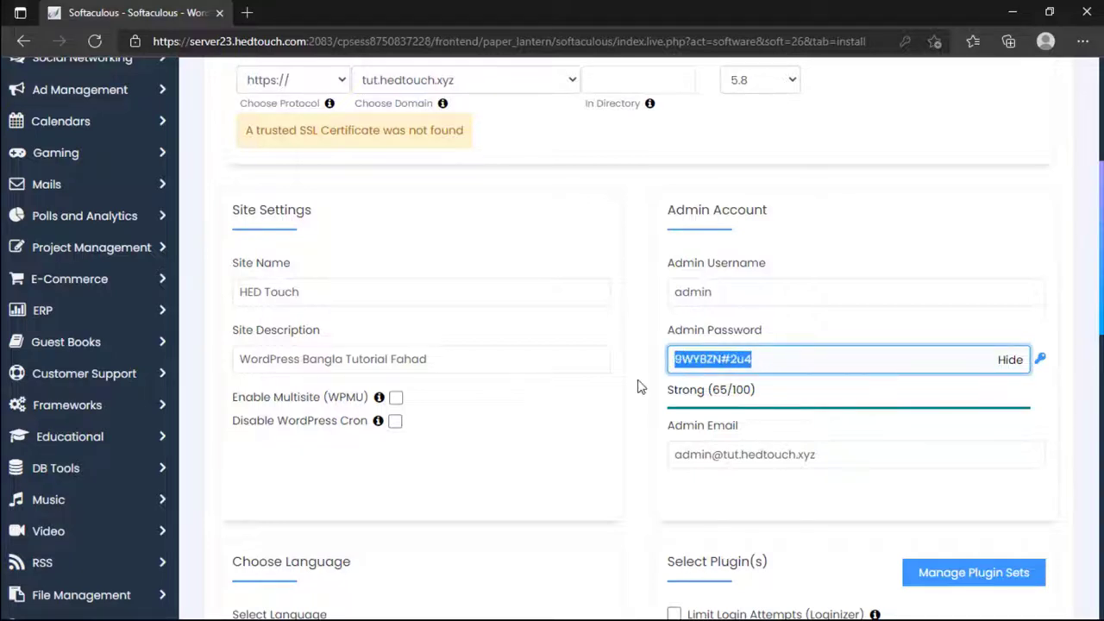
left_click(695, 369)
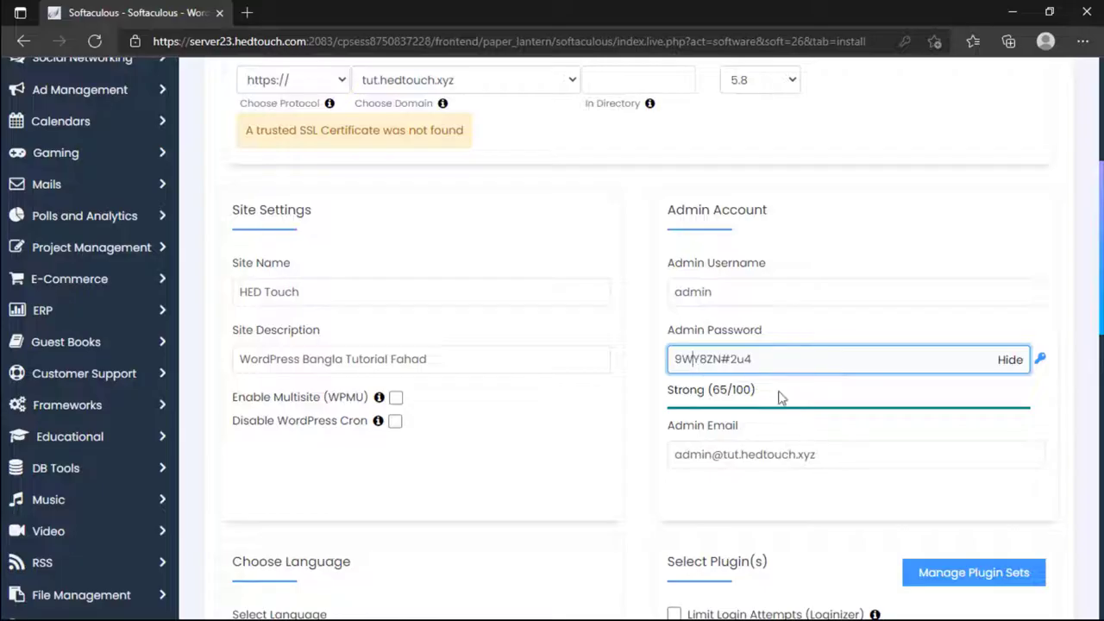
left_click(1009, 359)
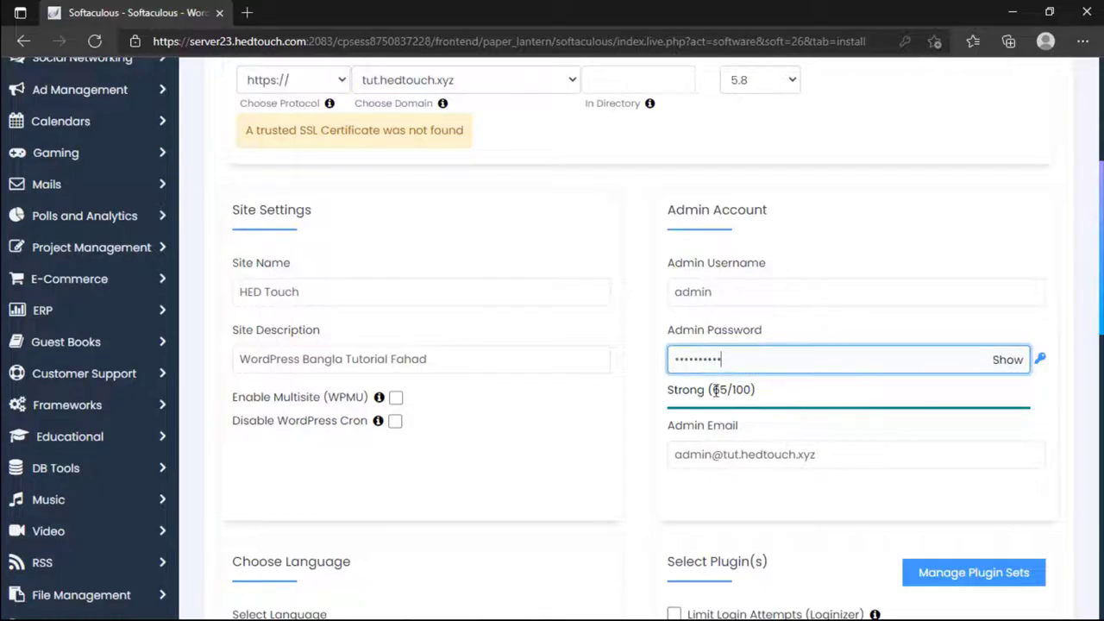
key("ctrl+a")
type("123")
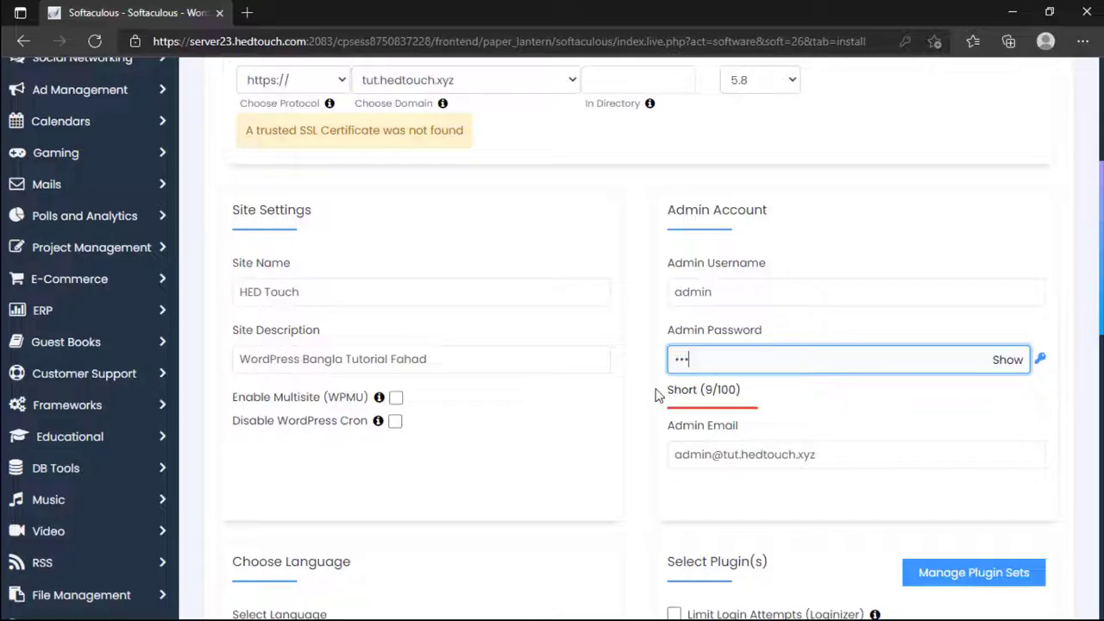
type("45678")
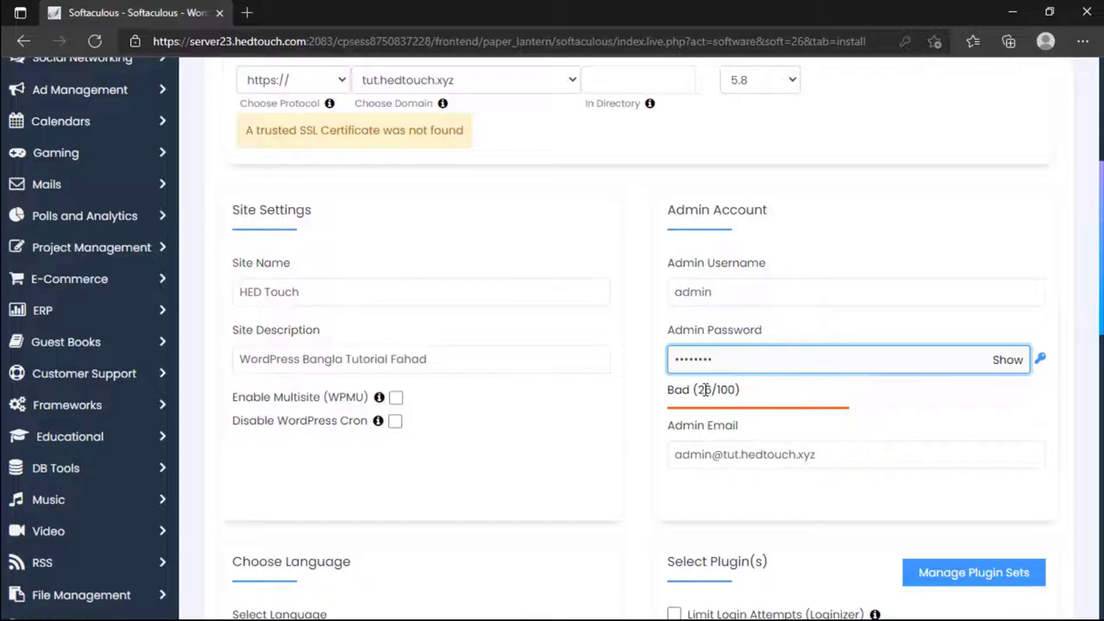
scroll(705, 390, "down", 1)
Step: Enter the admin email address, then start the WordPress installation on tut.hedtouch.xyz
triple_click(706, 368)
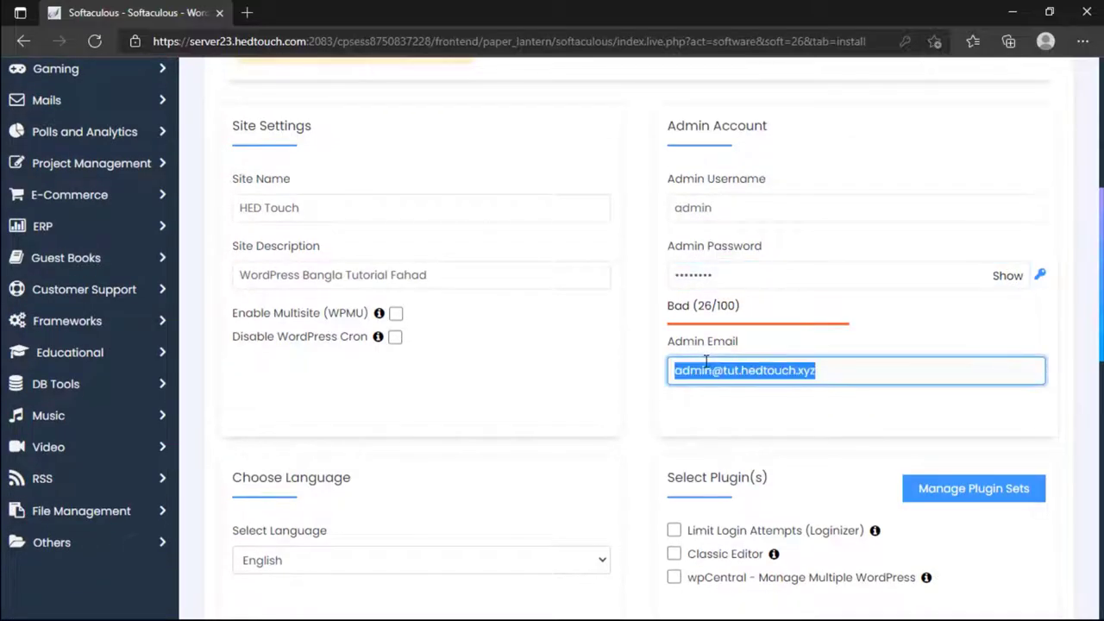
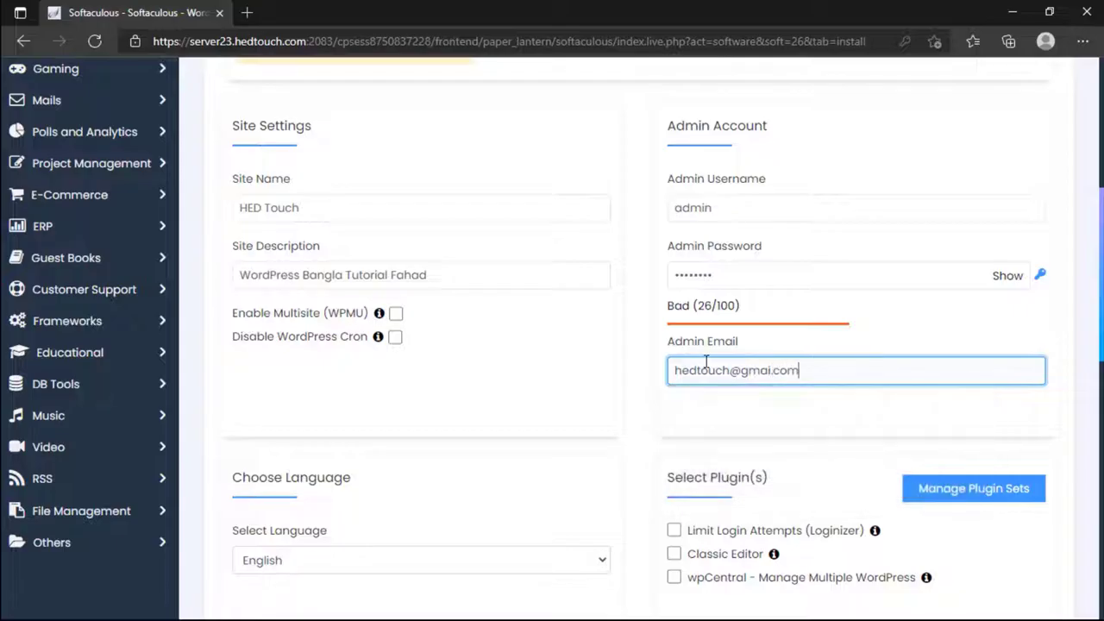
scroll(707, 360, "down", 1)
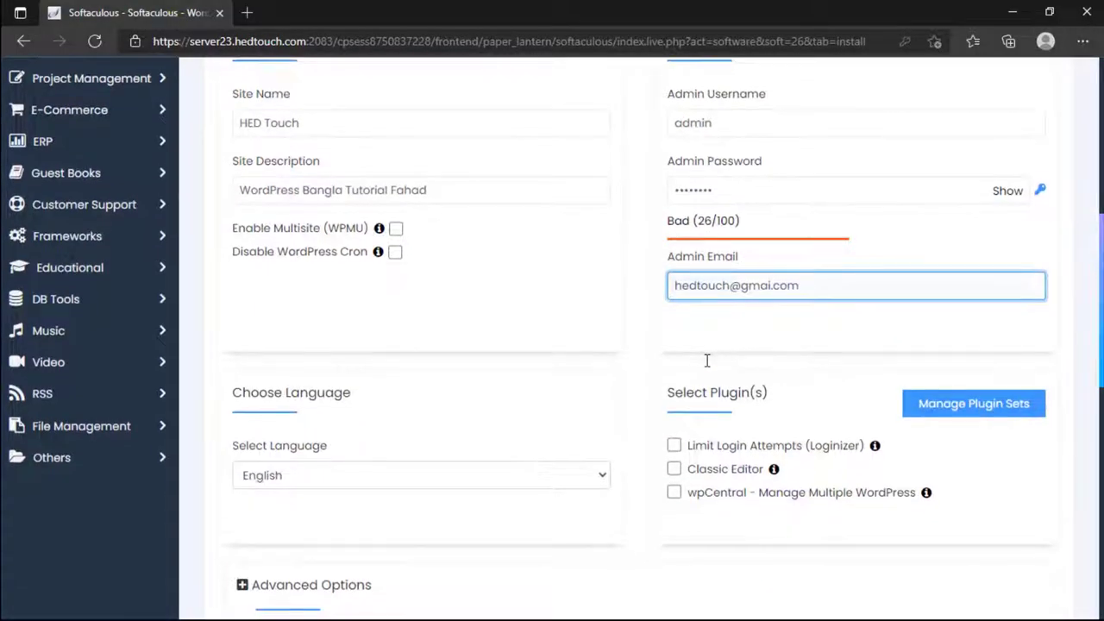
scroll(707, 364, "down", 2)
scroll(377, 315, "down", 8)
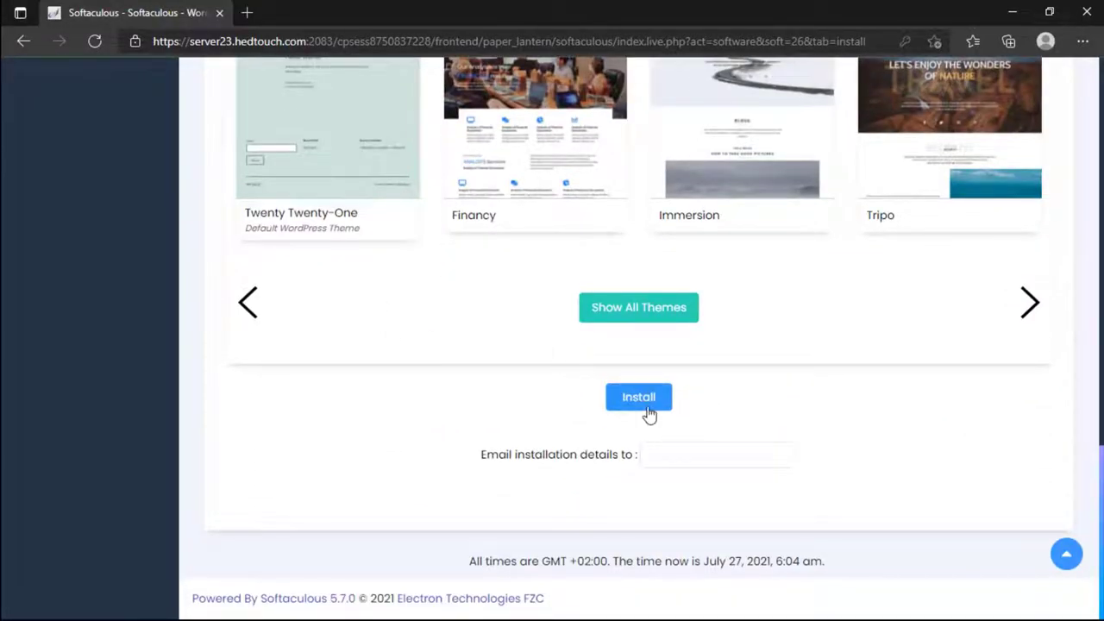
left_click(645, 405)
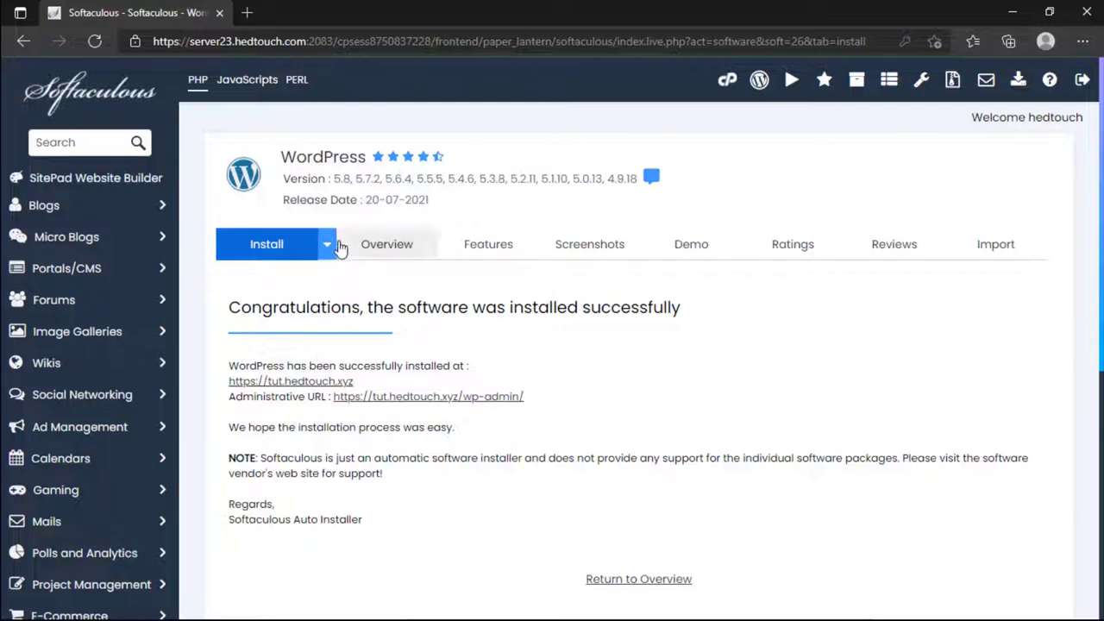
Step: Open the installed tut.hedtouch.xyz site link in a new tab
scroll(448, 428, "down", 4)
scroll(756, 561, "up", 4)
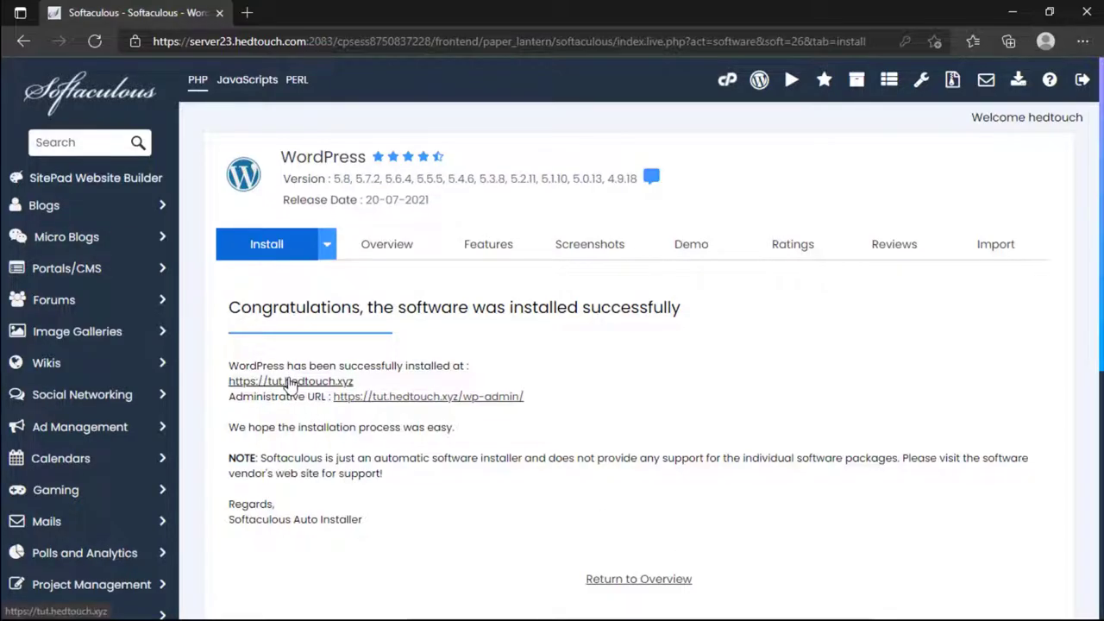
right_click(291, 385)
left_click(348, 92)
left_click(298, 13)
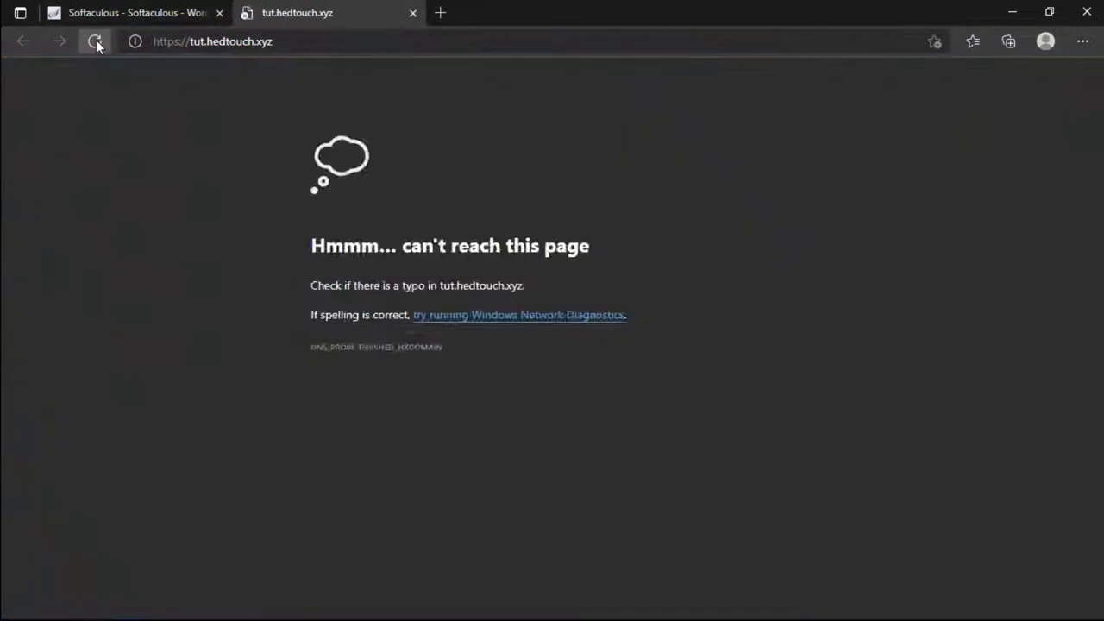
Step: Reload the unreachable site (DNS_PROBE_FINISHED_NXDOMAIN), then go to the HEDTouch client area home
left_click(263, 41)
double_click(263, 42)
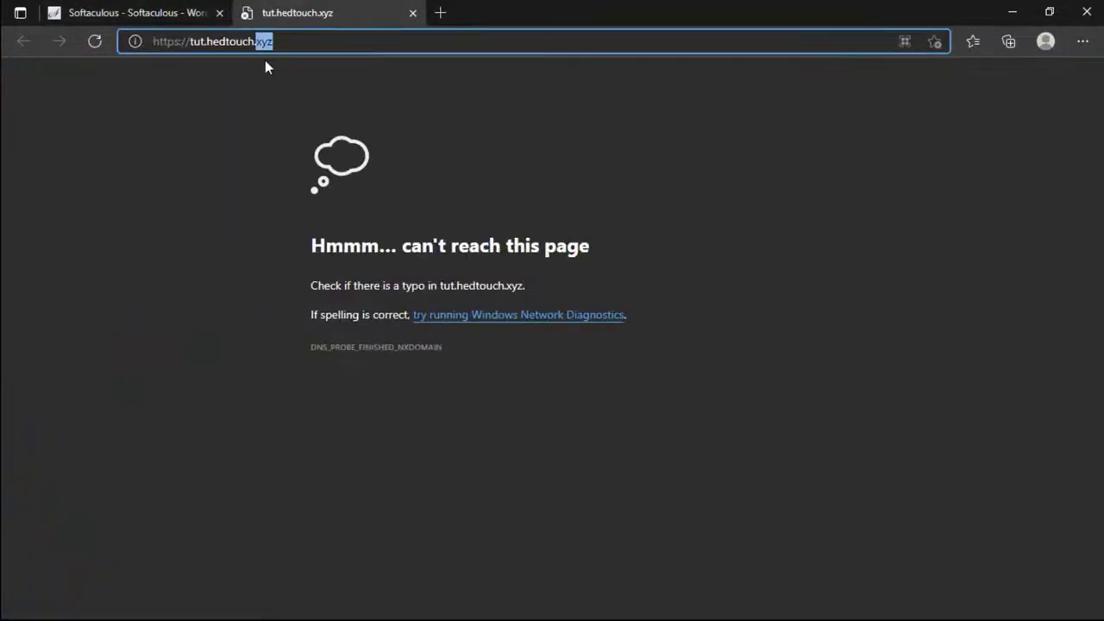
left_click(122, 72)
left_click(95, 47)
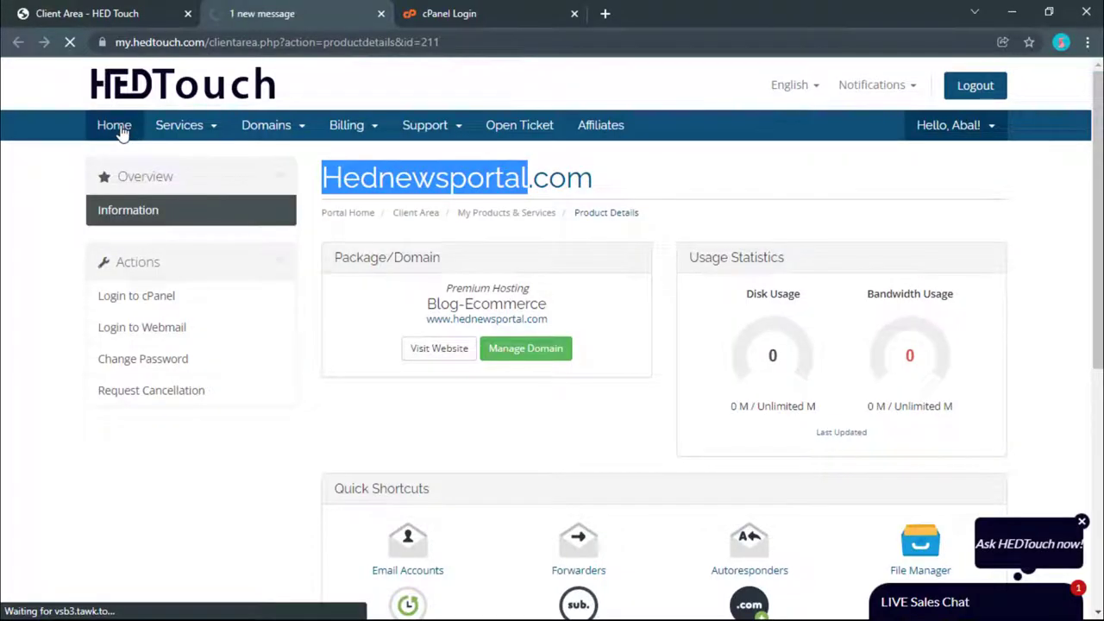
left_click(115, 125)
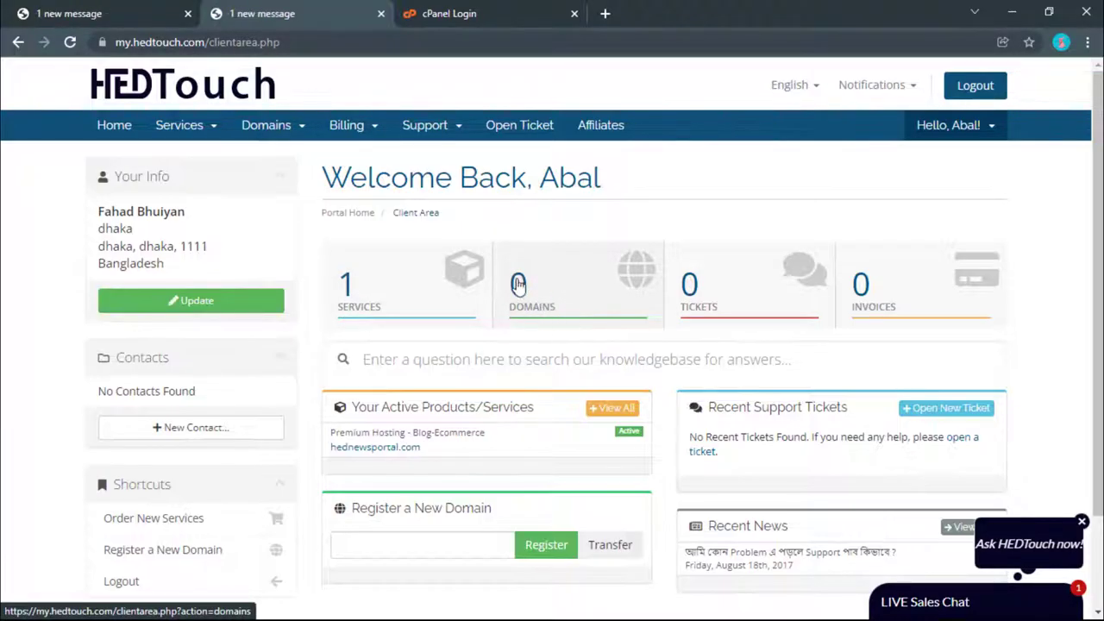
Step: Refresh the client area to count 1 domain, close the cPanel login tab, and open a new tab
left_click(68, 49)
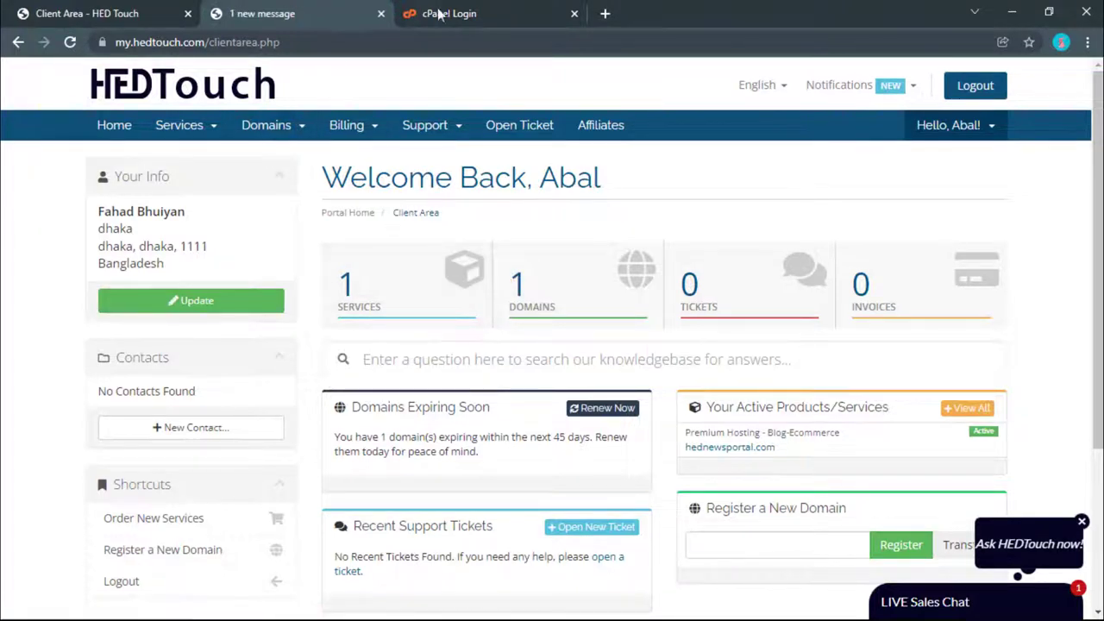
left_click(574, 13)
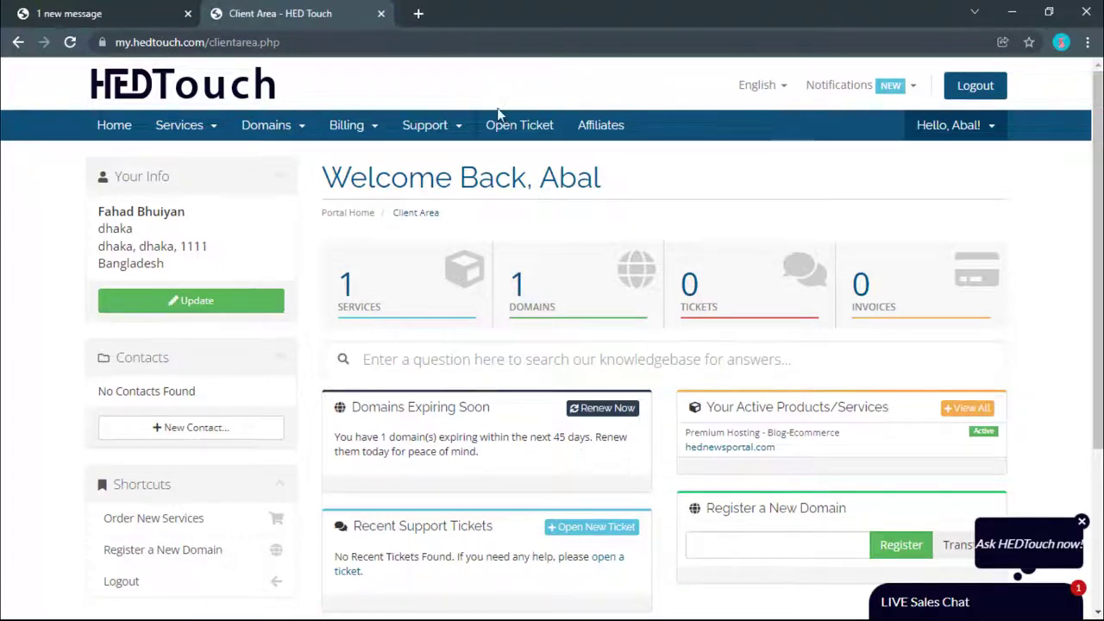
left_click(419, 20)
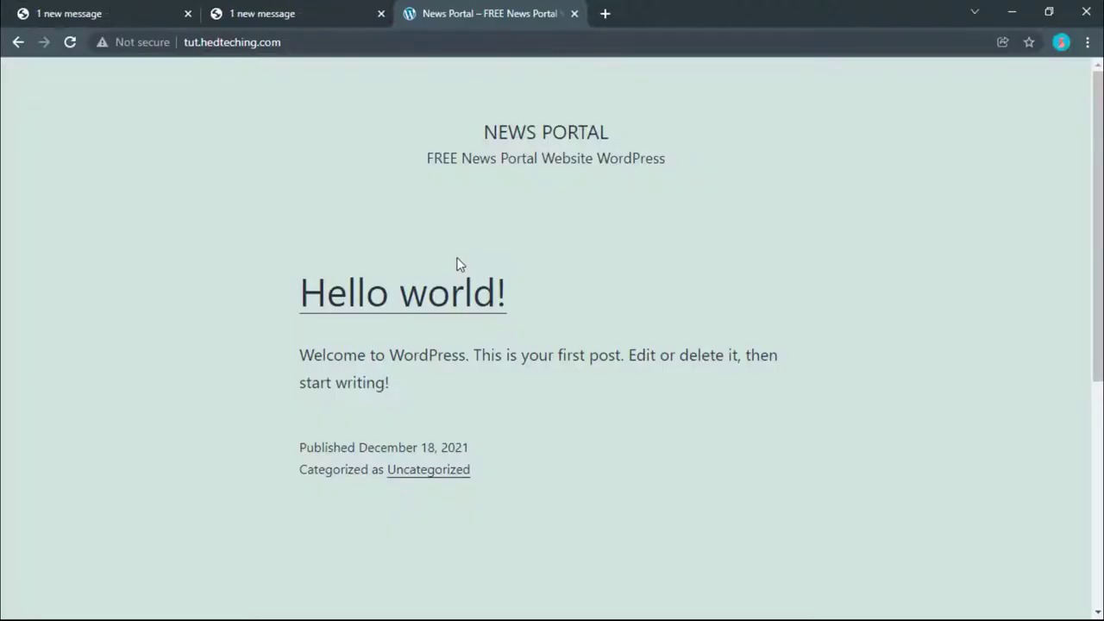
Step: Load the site's /wp-admin login page and check its connection security info
scroll(461, 276, "down", 5)
scroll(486, 330, "up", 5)
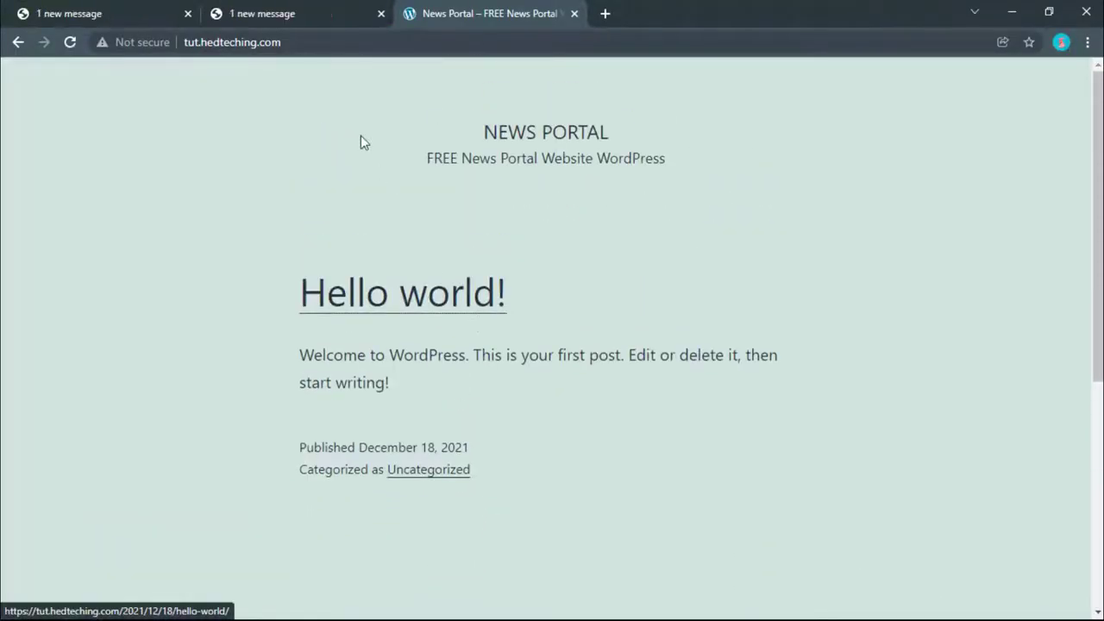
left_click(233, 41)
left_click(281, 41)
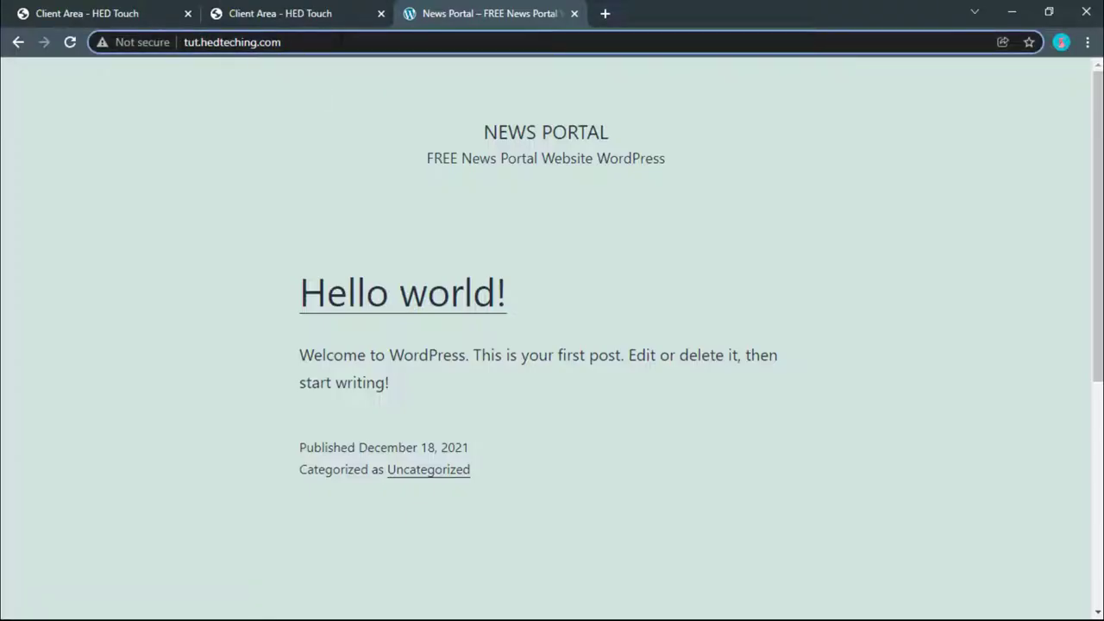
type("/wp")
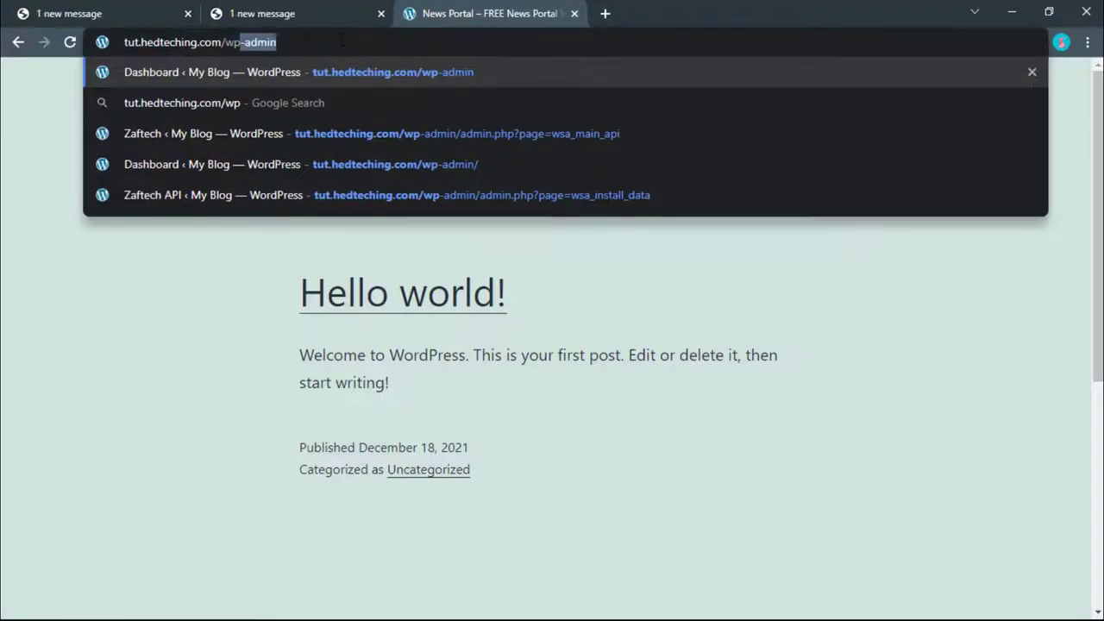
key("Return")
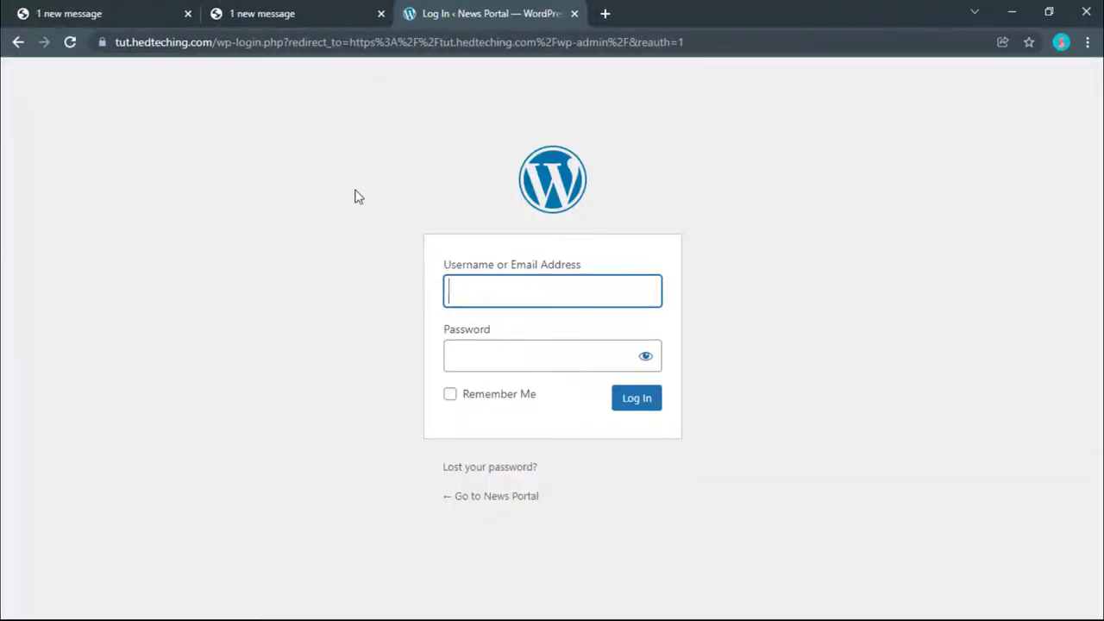
left_click(121, 45)
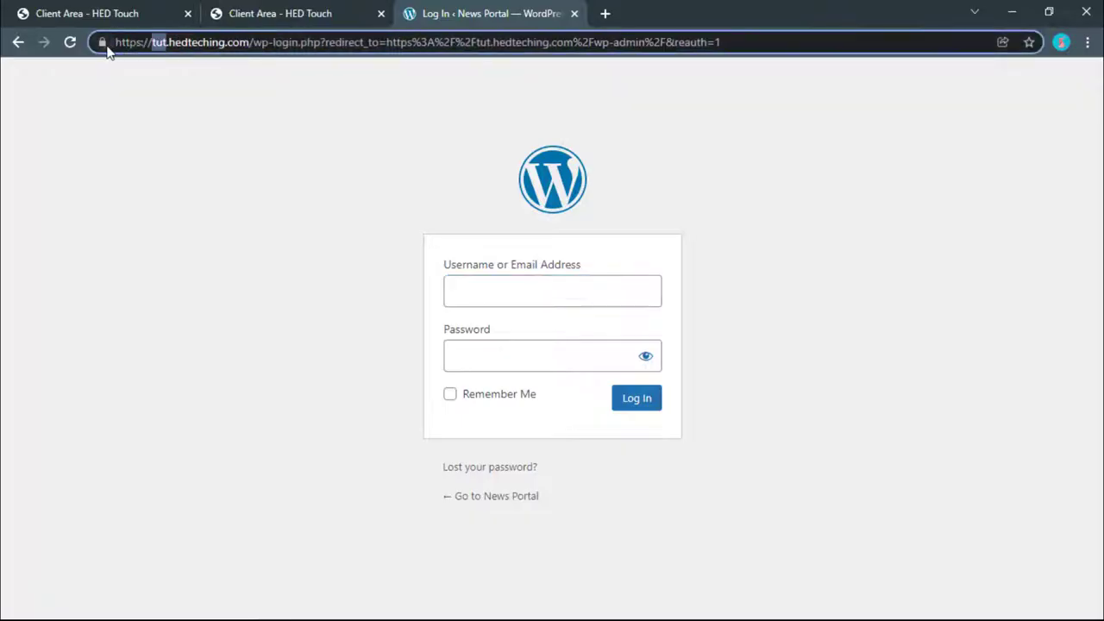
left_click(103, 43)
Step: Sign in with the saved username and the password, Remember Me ticked, then dismiss the save-password offer
left_click(503, 293)
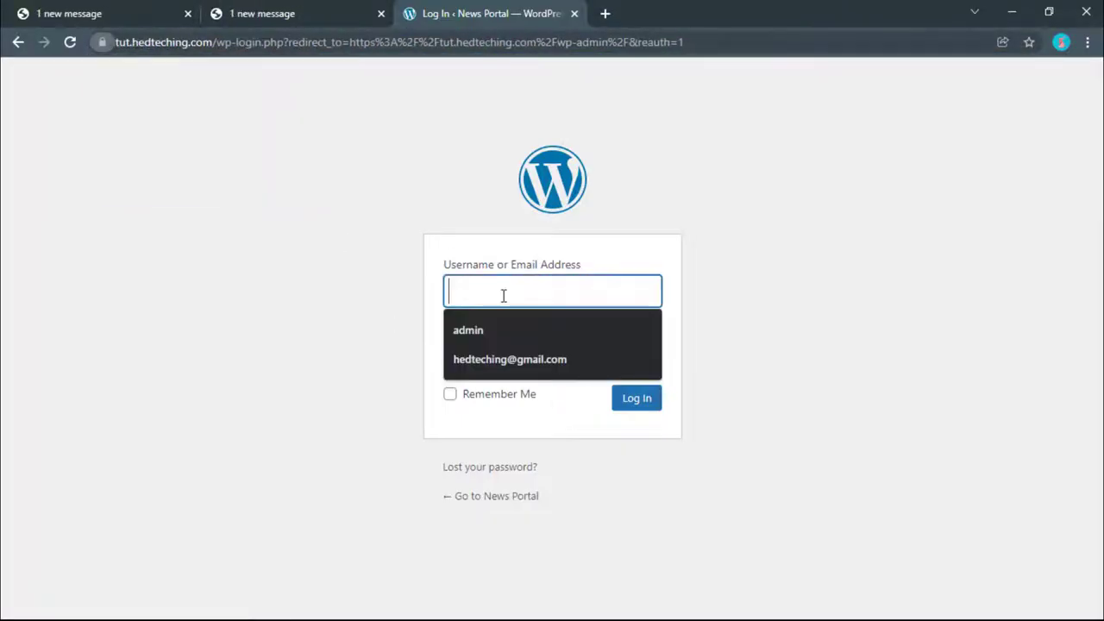
left_click(495, 327)
left_click(496, 345)
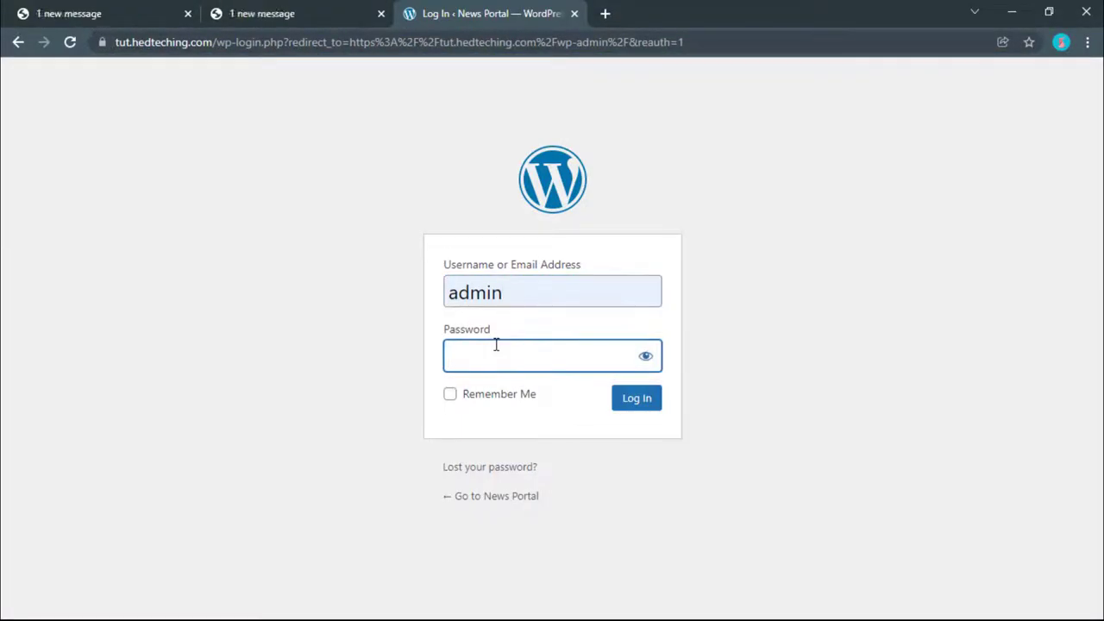
type("******")
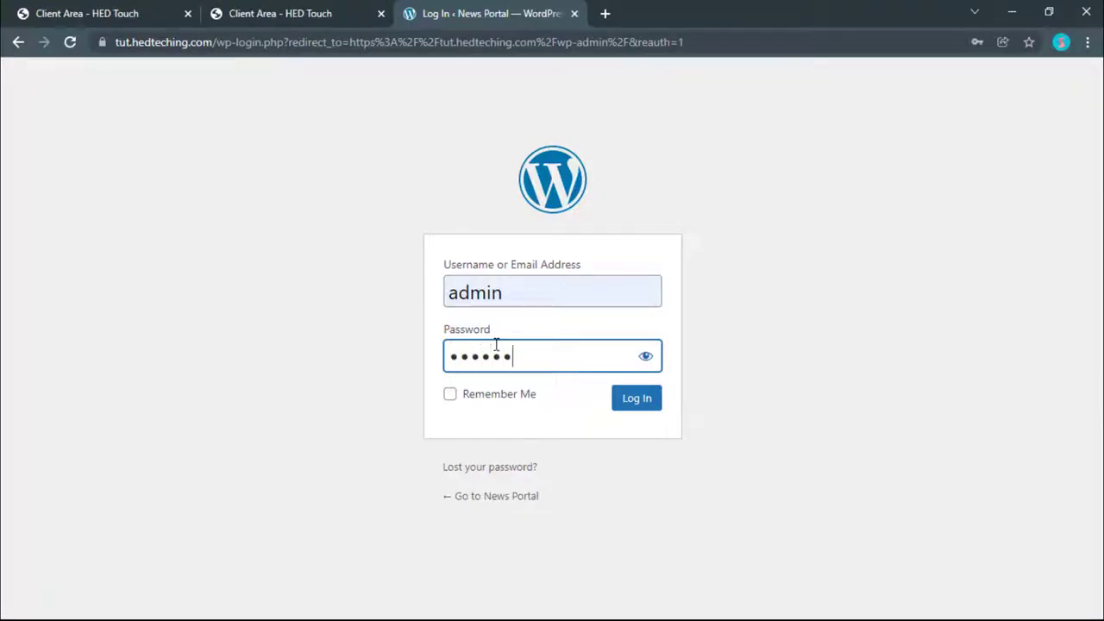
type("**")
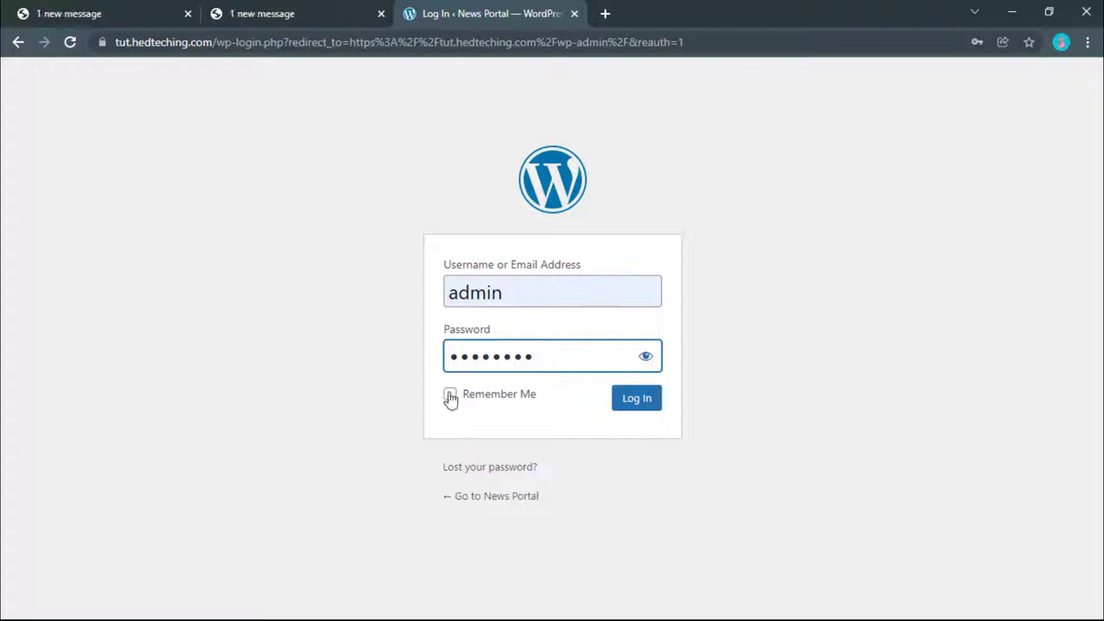
left_click(449, 395)
left_click(643, 400)
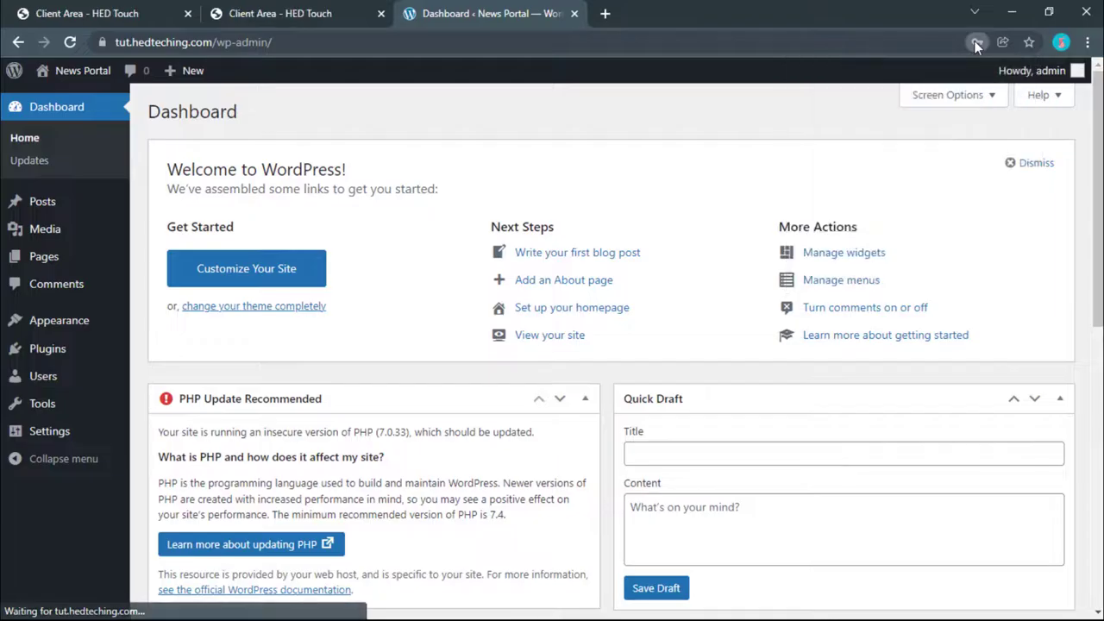
left_click(976, 42)
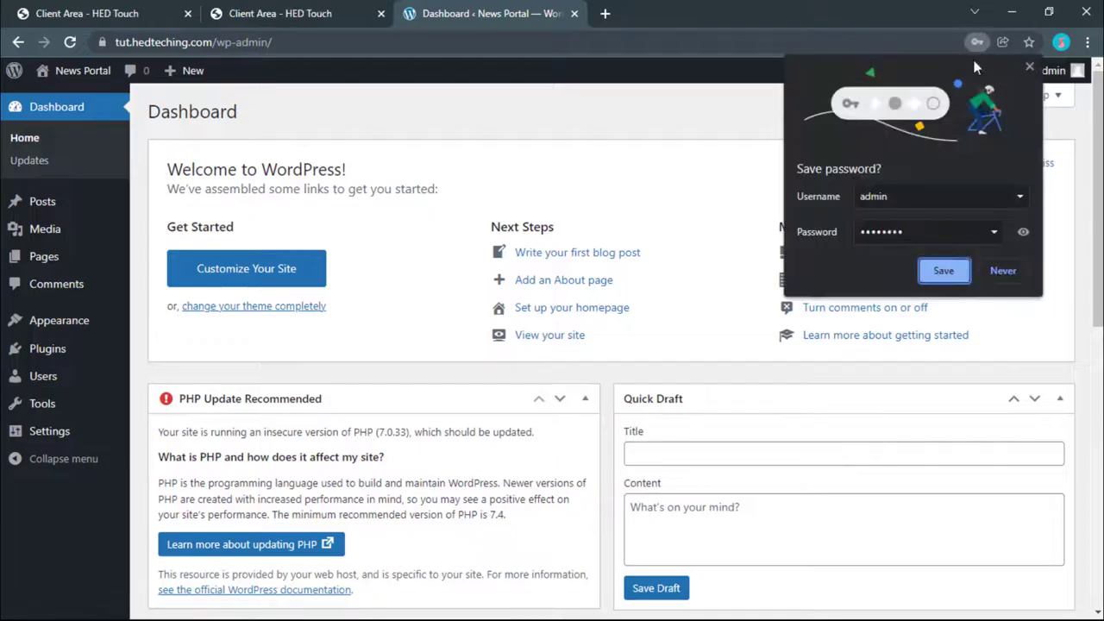
left_click(1029, 66)
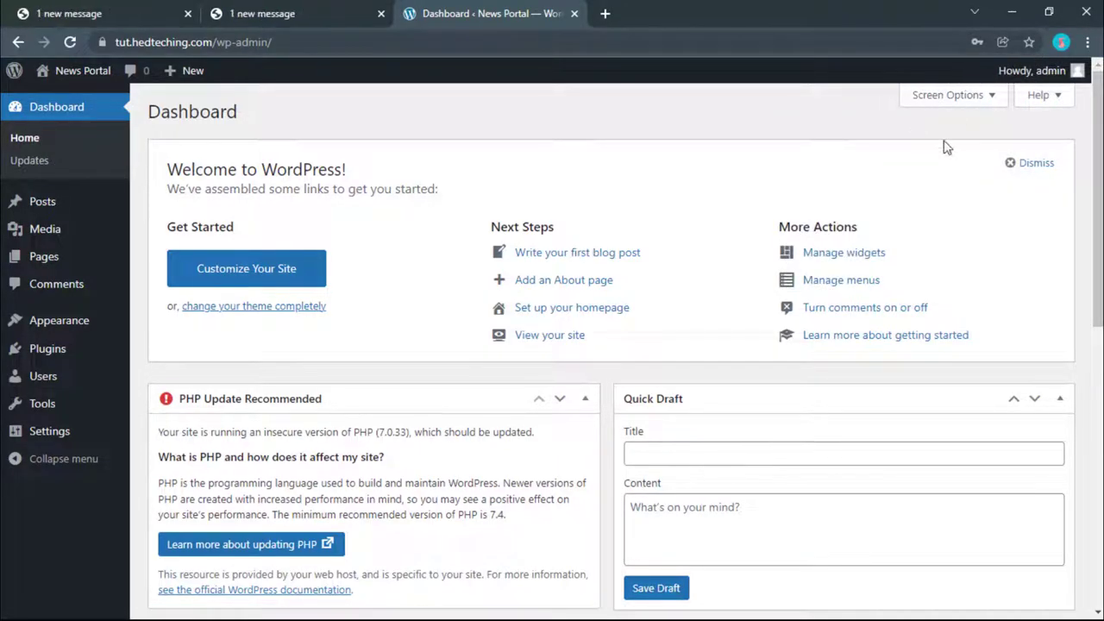
scroll(828, 246, "down", 2)
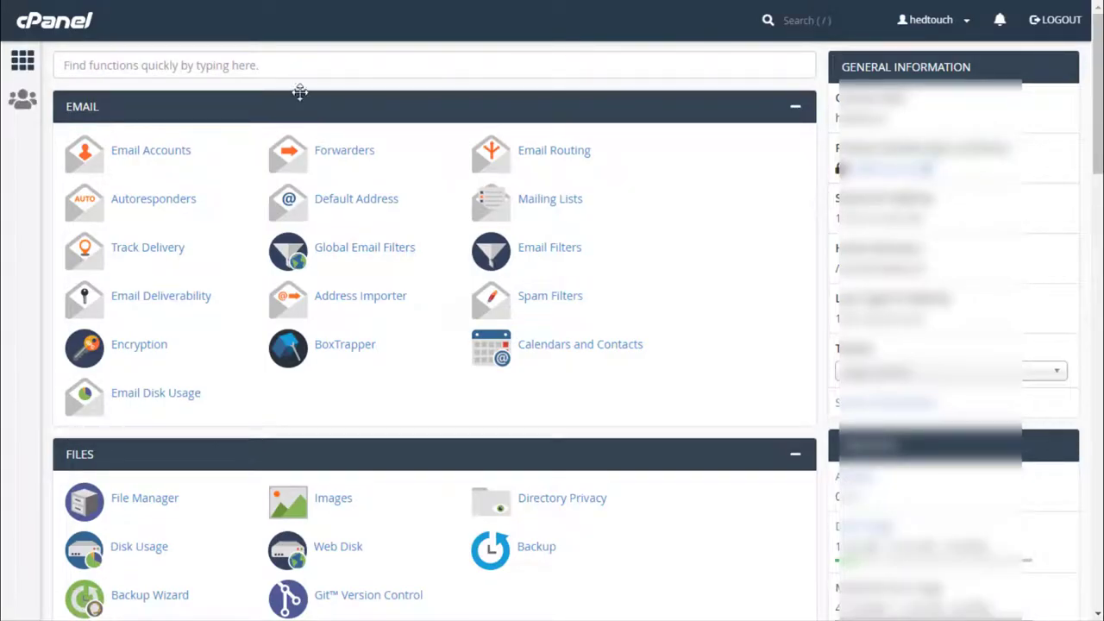
Step: Filter cPanel tools by 'php' and open MultiPHP Manager
left_click(252, 62)
left_click(159, 93)
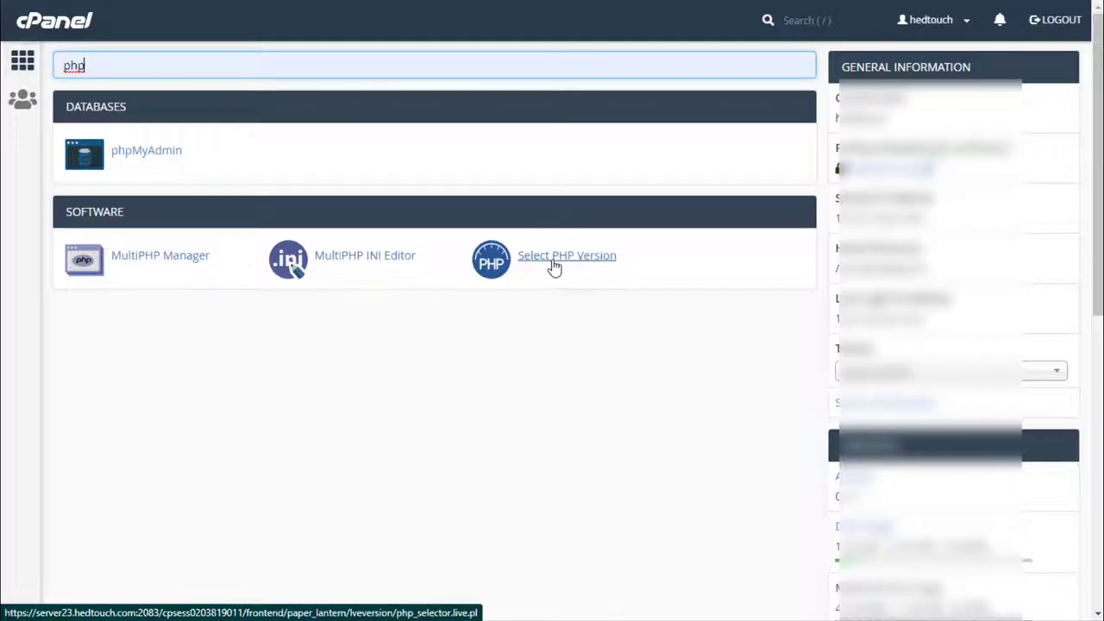
left_click(169, 259)
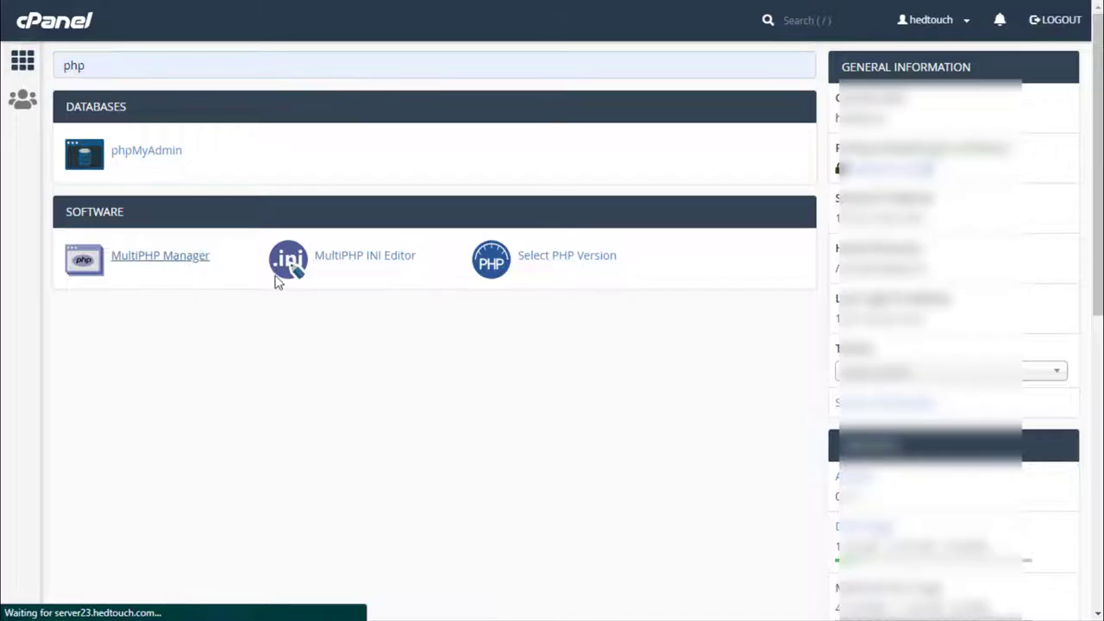
Step: Set the tut.hedtouch.xyz domain to PHP 7.4 in MultiPHP Manager
scroll(324, 351, "down", 3)
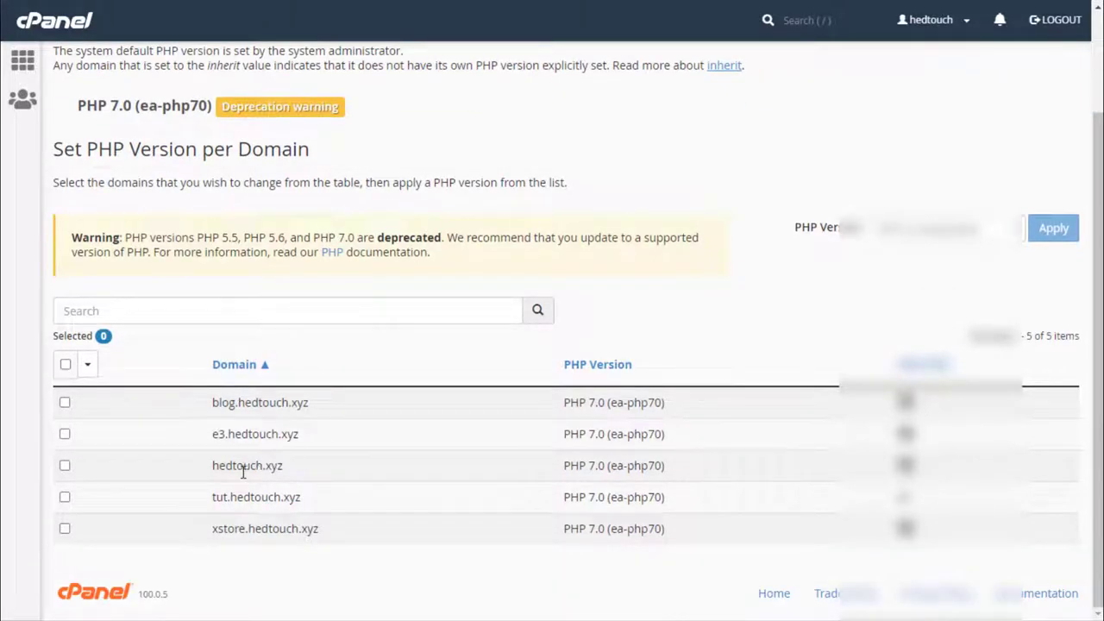
left_click(64, 498)
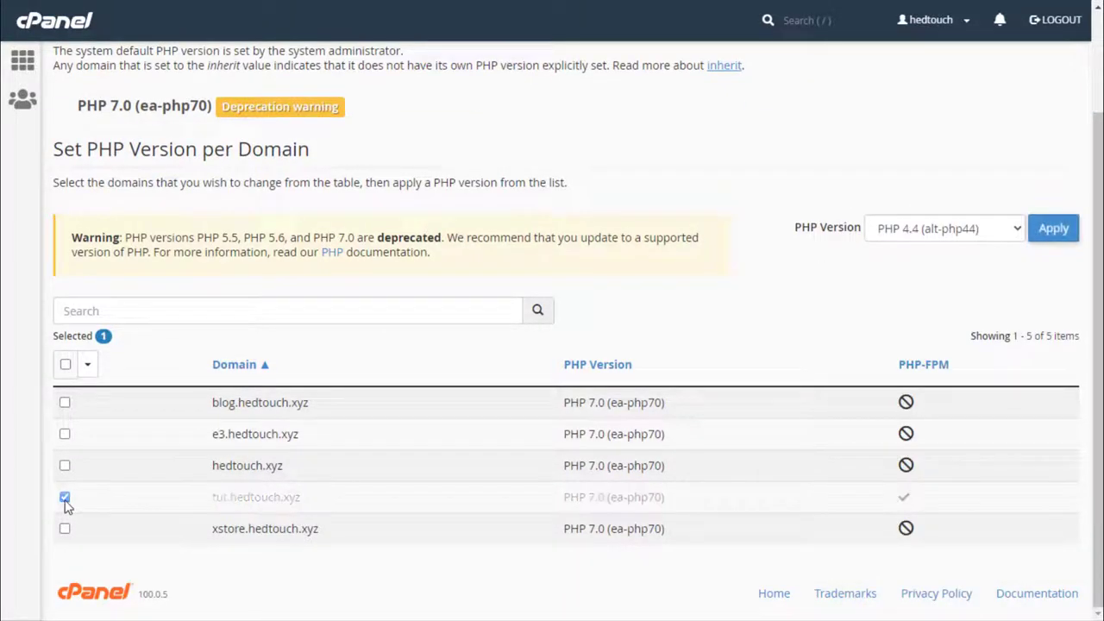
left_click(933, 231)
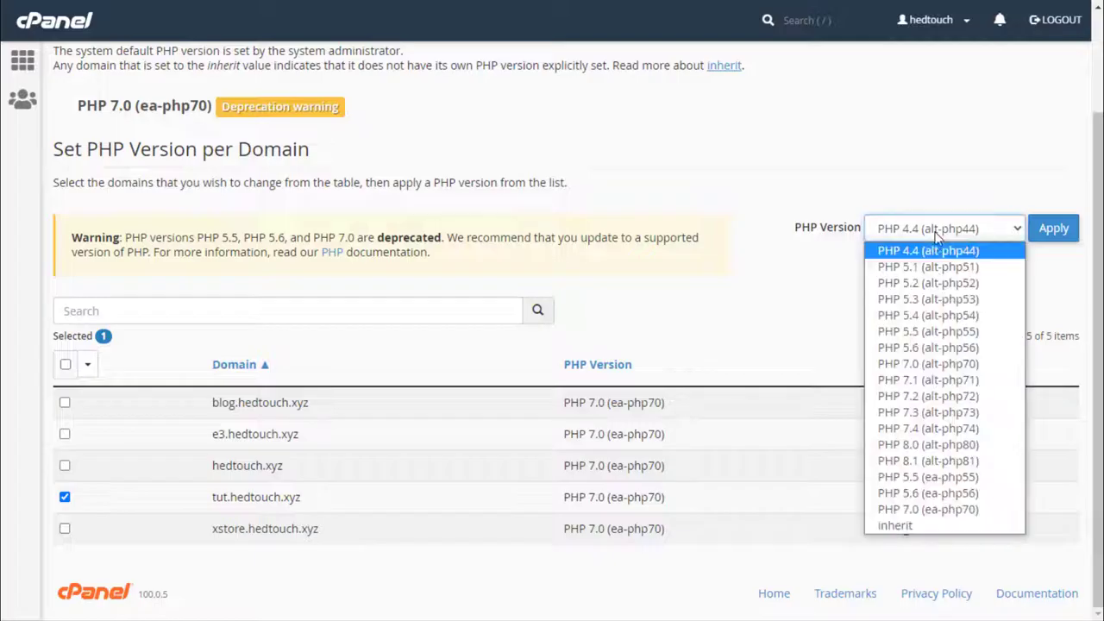
left_click(928, 429)
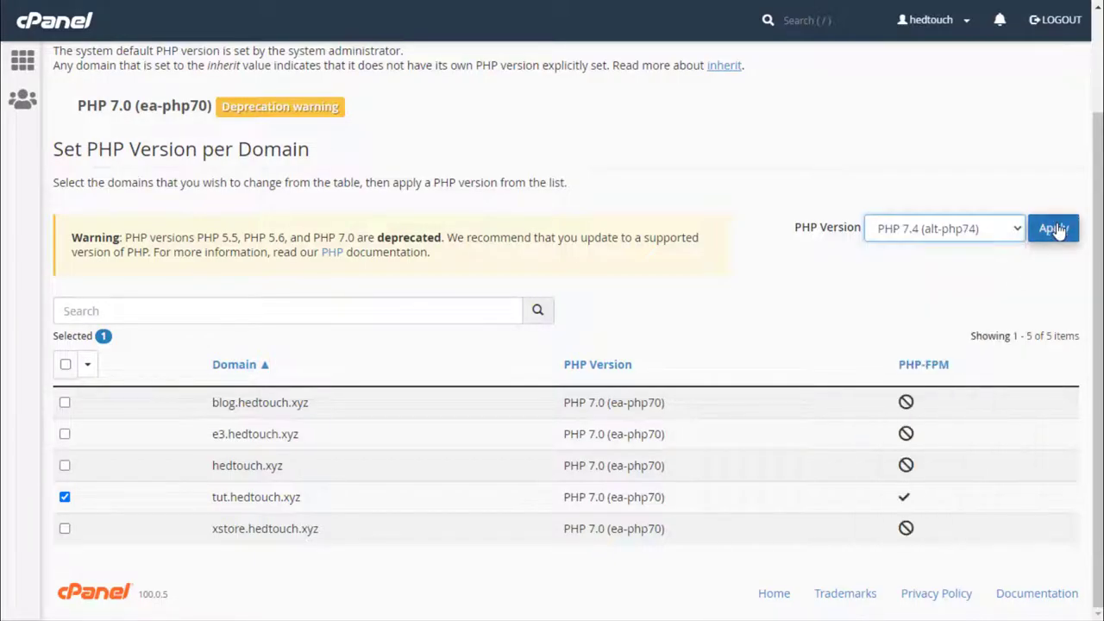
scroll(389, 251, "up", 1)
scroll(386, 255, "up", 1)
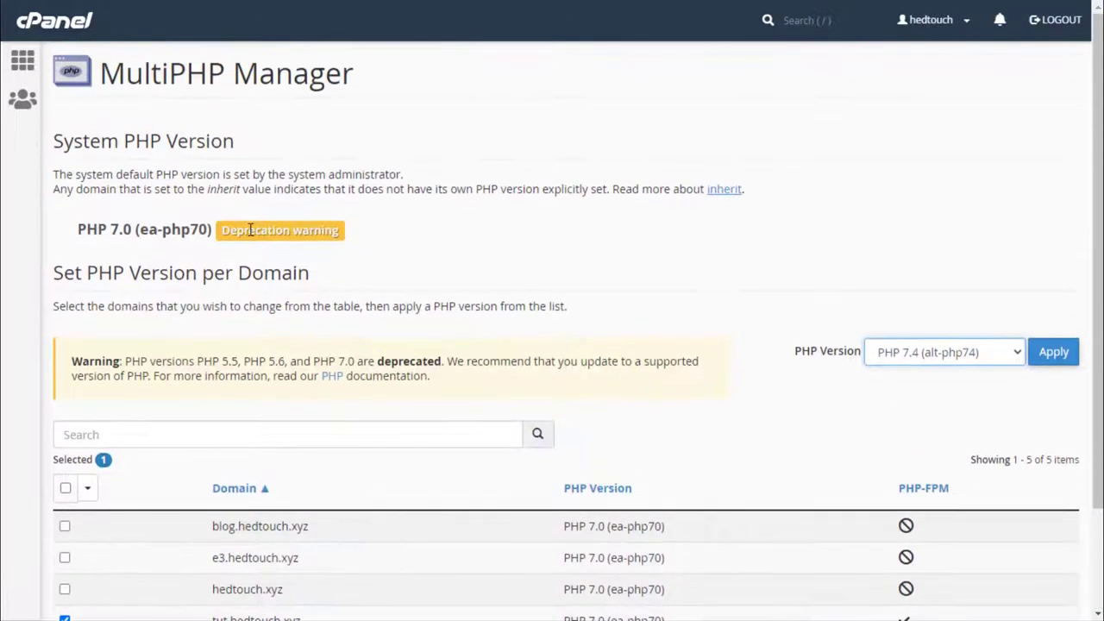
Step: Go back to cPanel home, search 'php', and open Select PHP Version
left_click(80, 23)
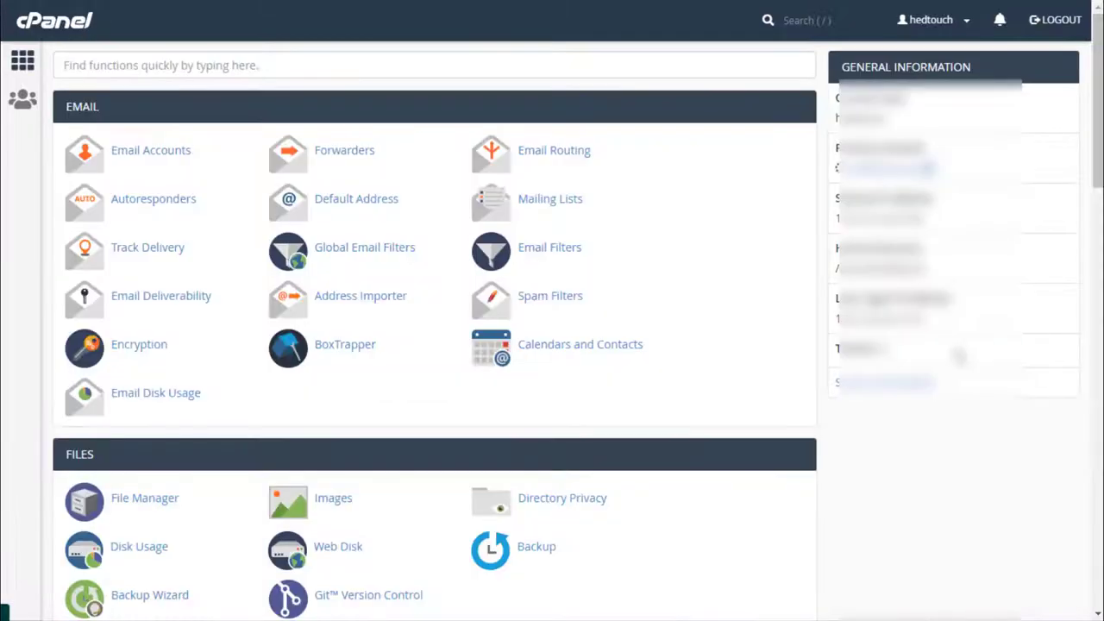
scroll(548, 361, "down", 1)
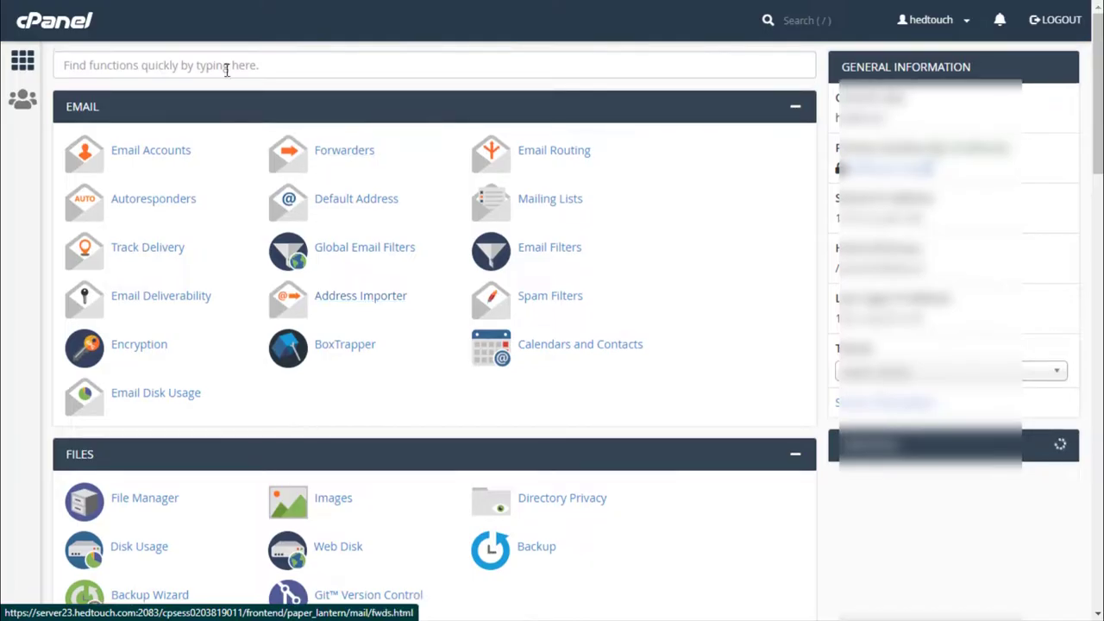
left_click(227, 66)
type("php")
left_click(579, 263)
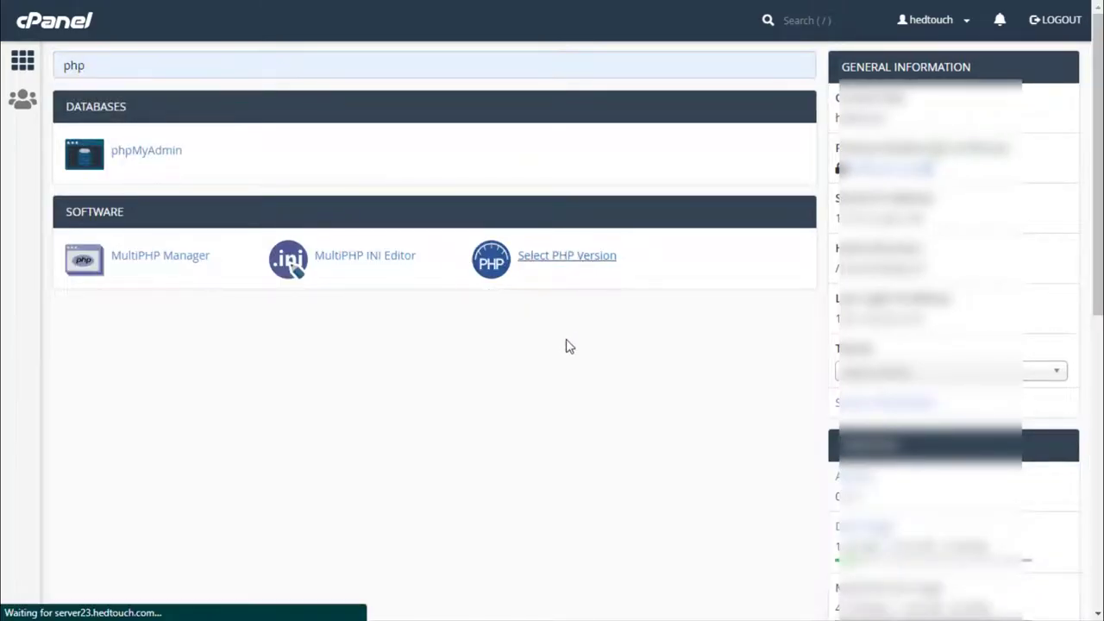
left_click(567, 258)
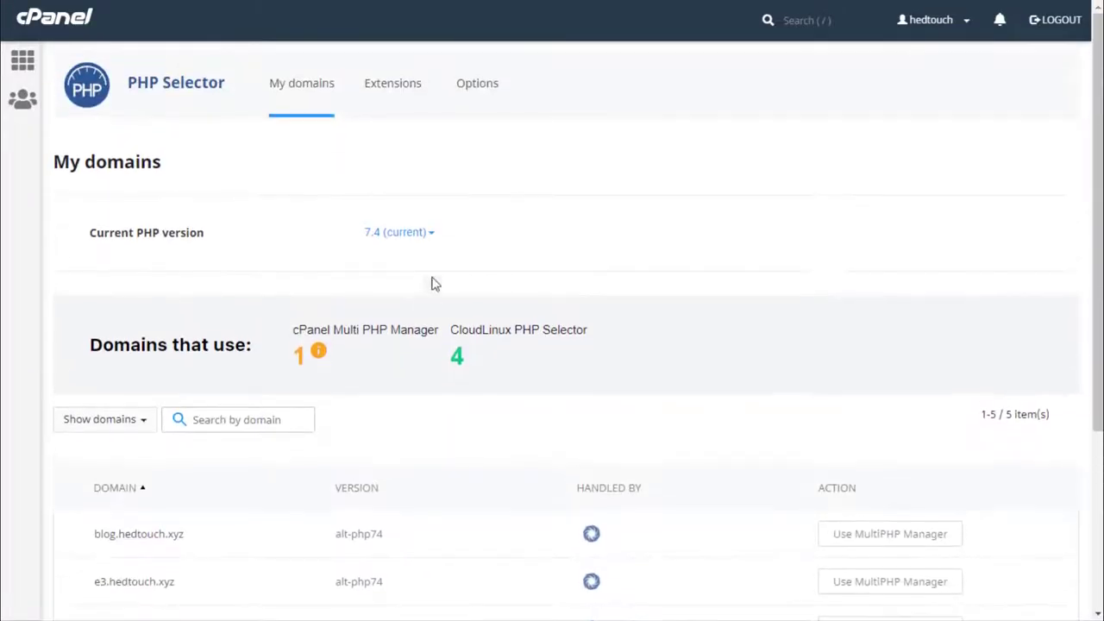
Step: Try PHP 8.0 as the current version, then revert to 7.4 (current)
left_click(414, 241)
scroll(424, 543, "down", 2)
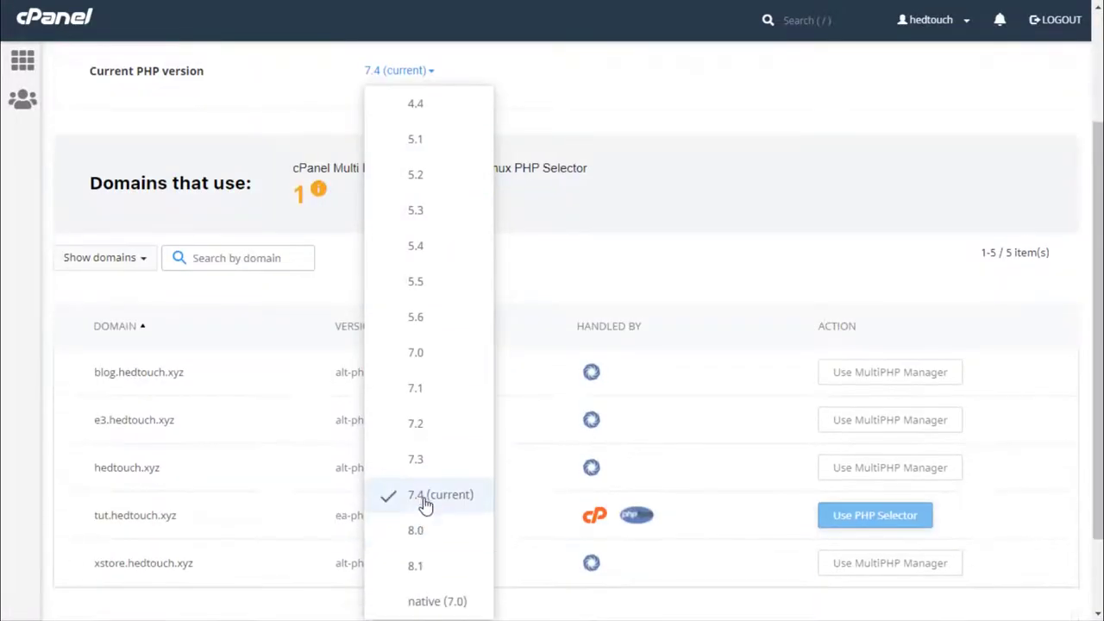
left_click(423, 502)
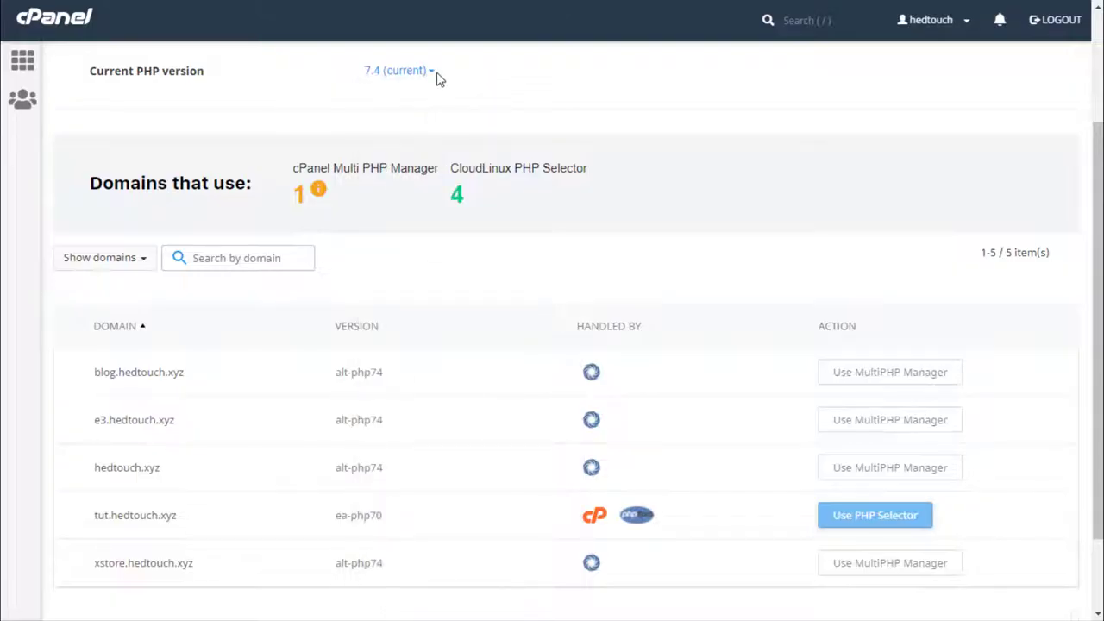
left_click(433, 75)
left_click(412, 530)
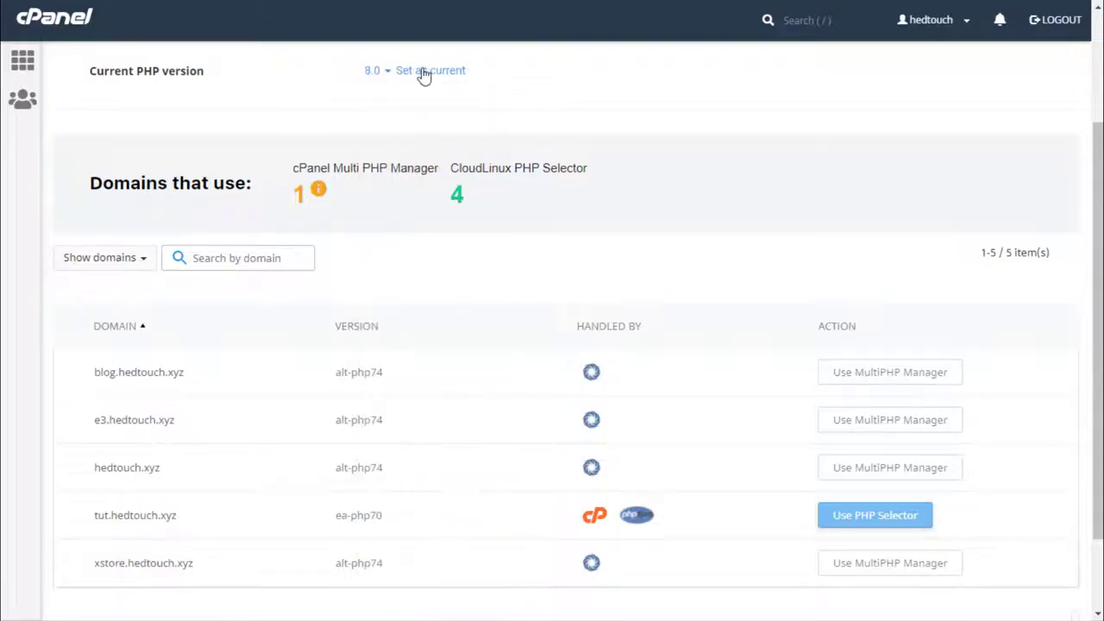
left_click(380, 77)
left_click(419, 492)
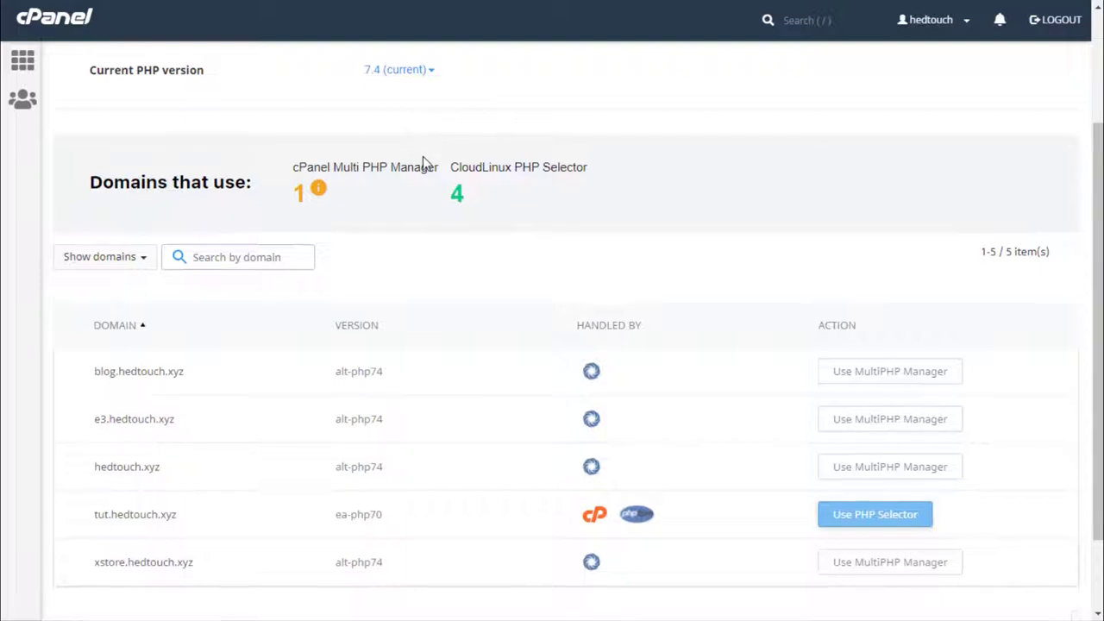
scroll(424, 165, "down", 2)
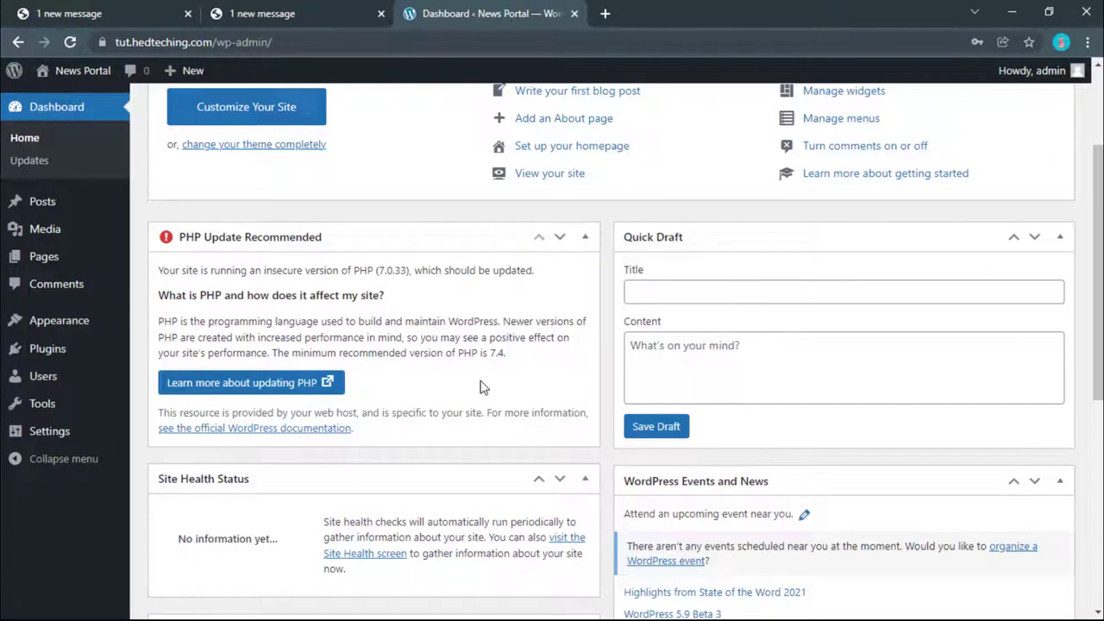
scroll(482, 388, "up", 2)
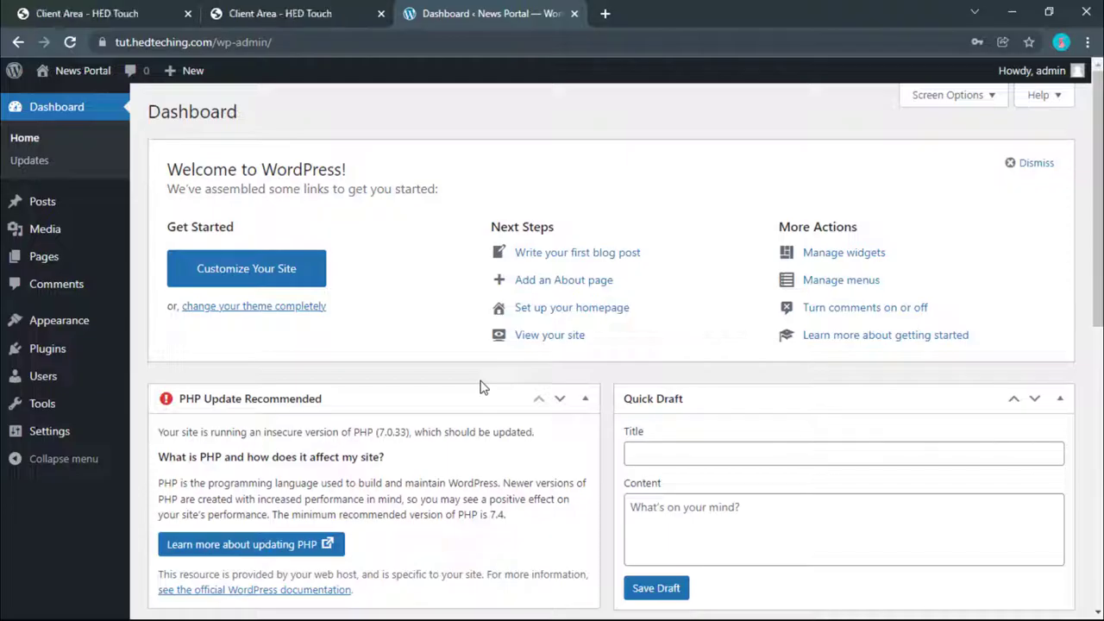
Step: Dismiss Welcome and hide Activity, Site Health Status, PHP Update, Quick Draft, and Events and News widgets
left_click(1022, 164)
left_click(953, 96)
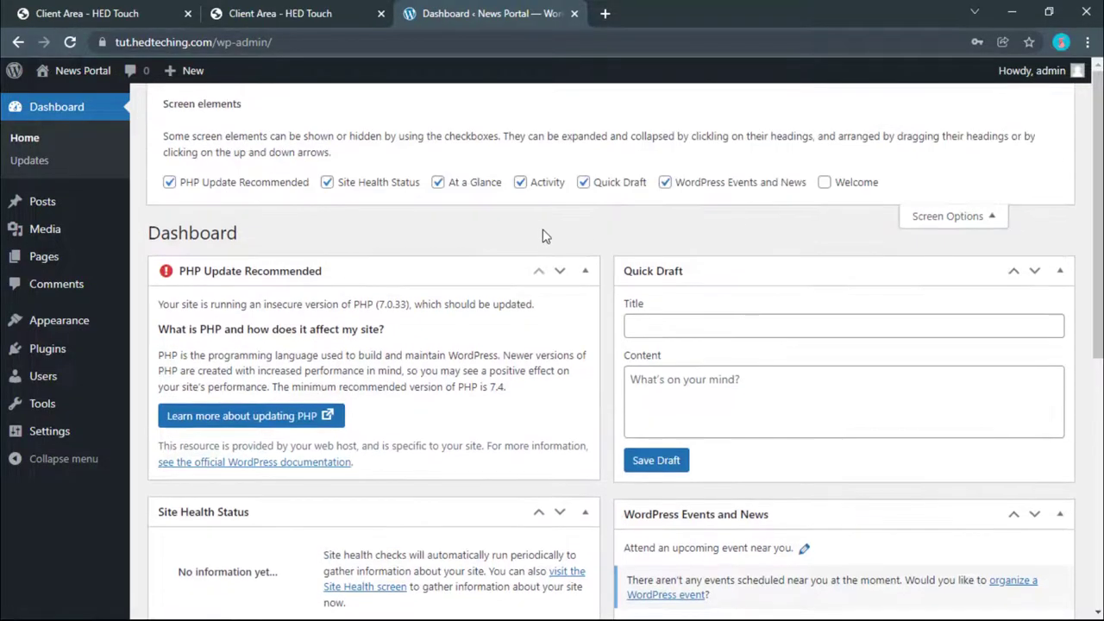
left_click(515, 186)
left_click(368, 190)
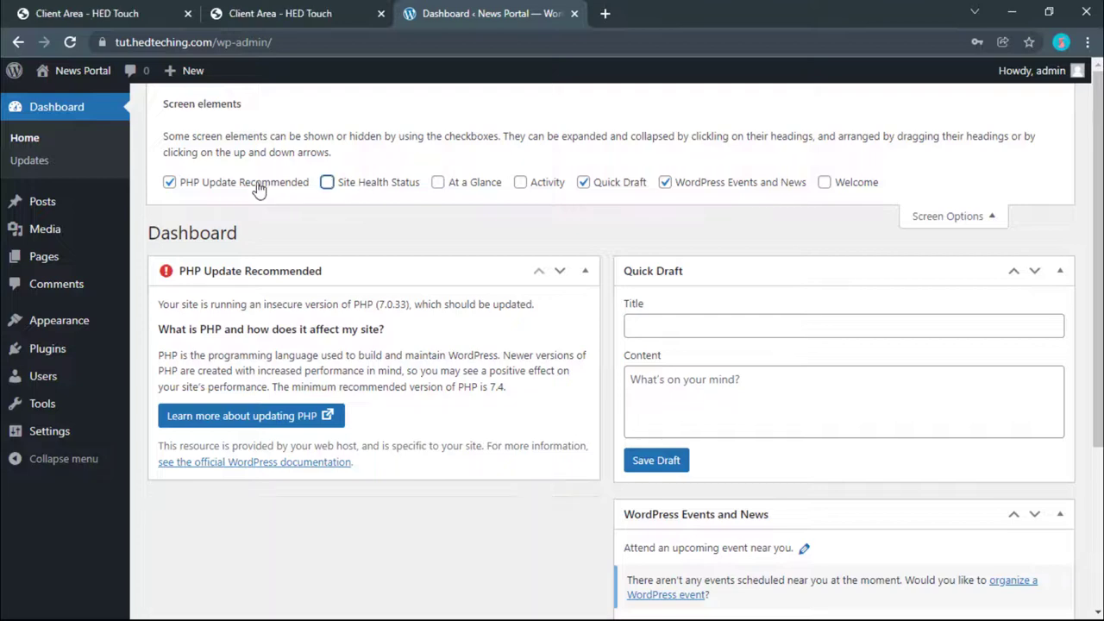
left_click(258, 185)
left_click(327, 182)
left_click(368, 188)
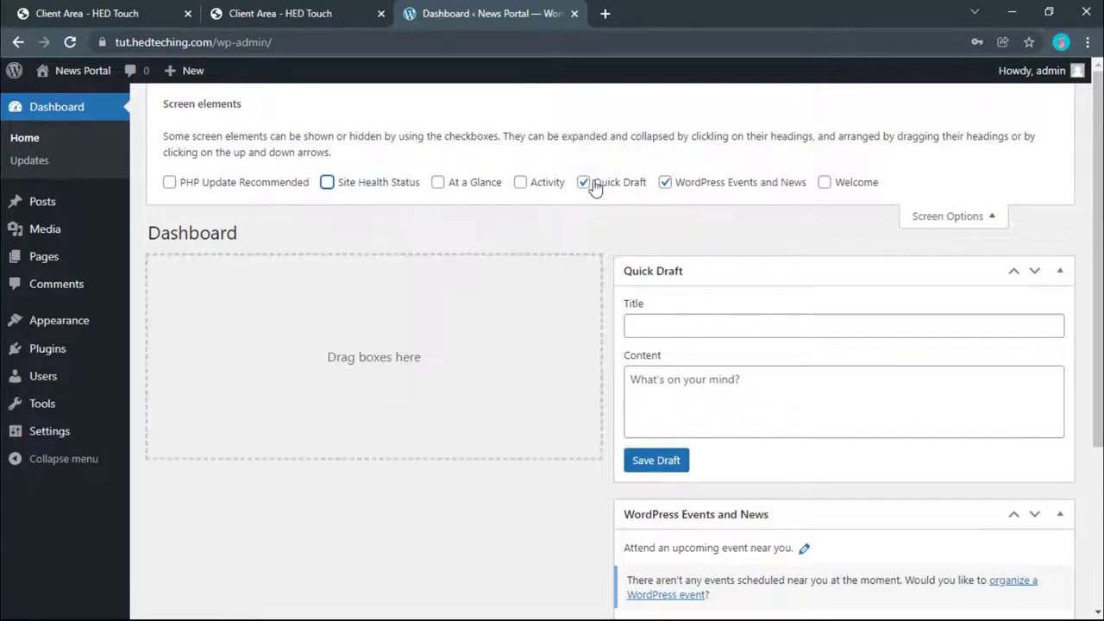
left_click(587, 184)
left_click(701, 185)
left_click(247, 186)
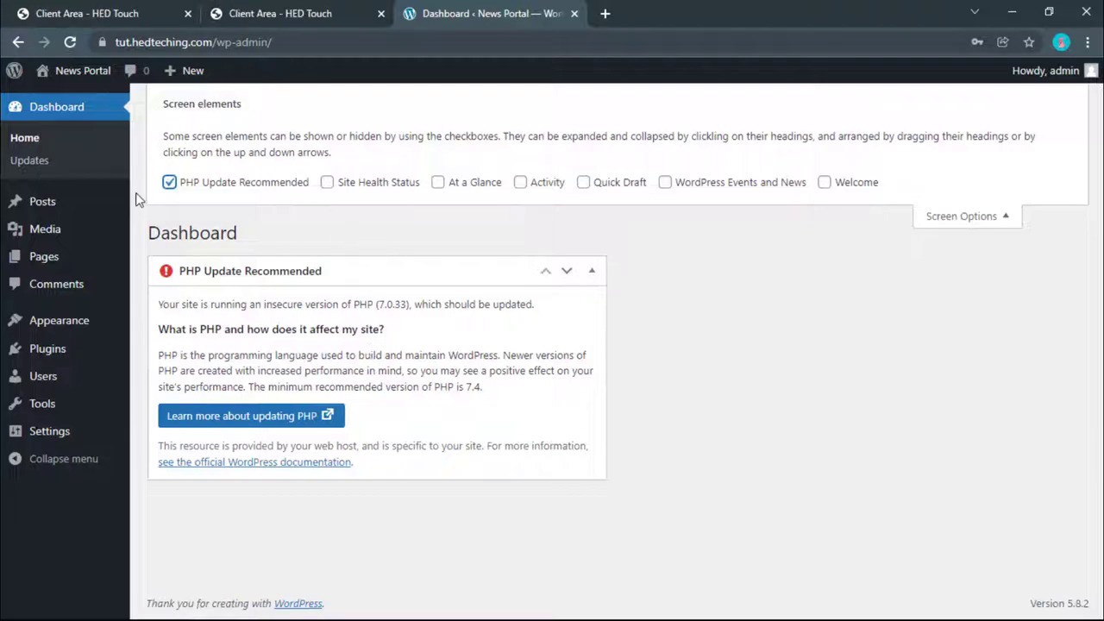
left_click(171, 184)
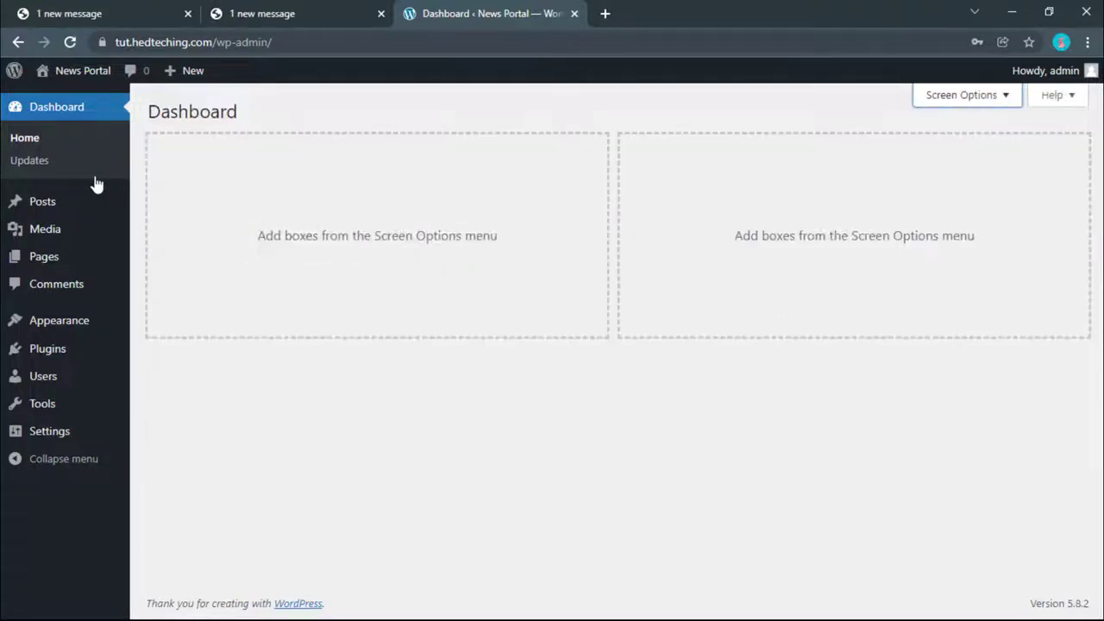
Step: Trash the Hello world! post and empty the post trash
left_click(28, 198)
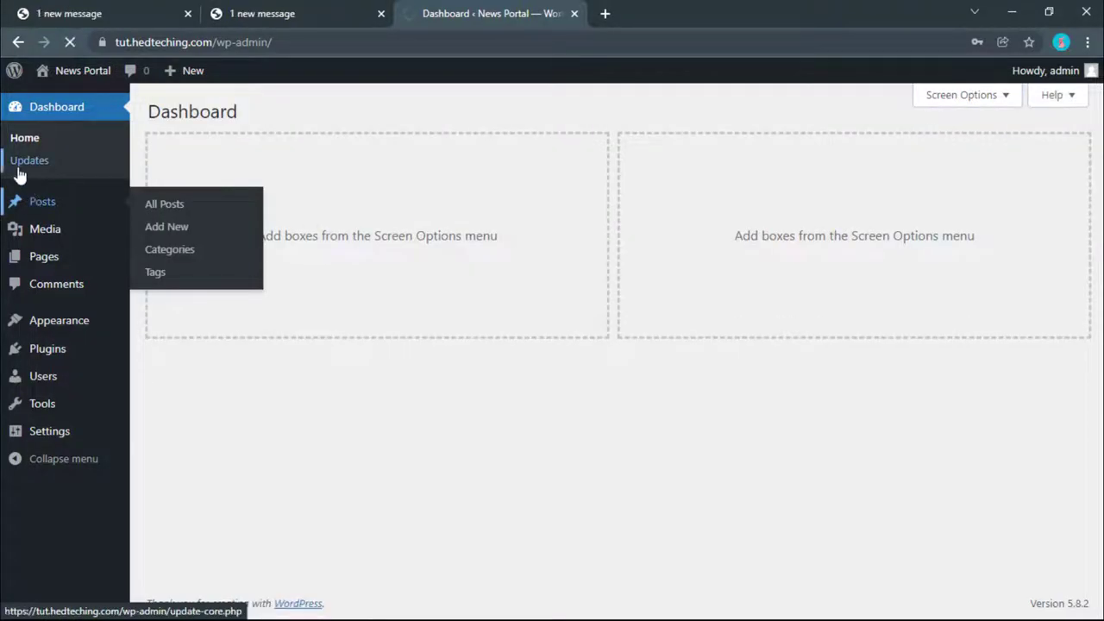
mouse_move(229, 250)
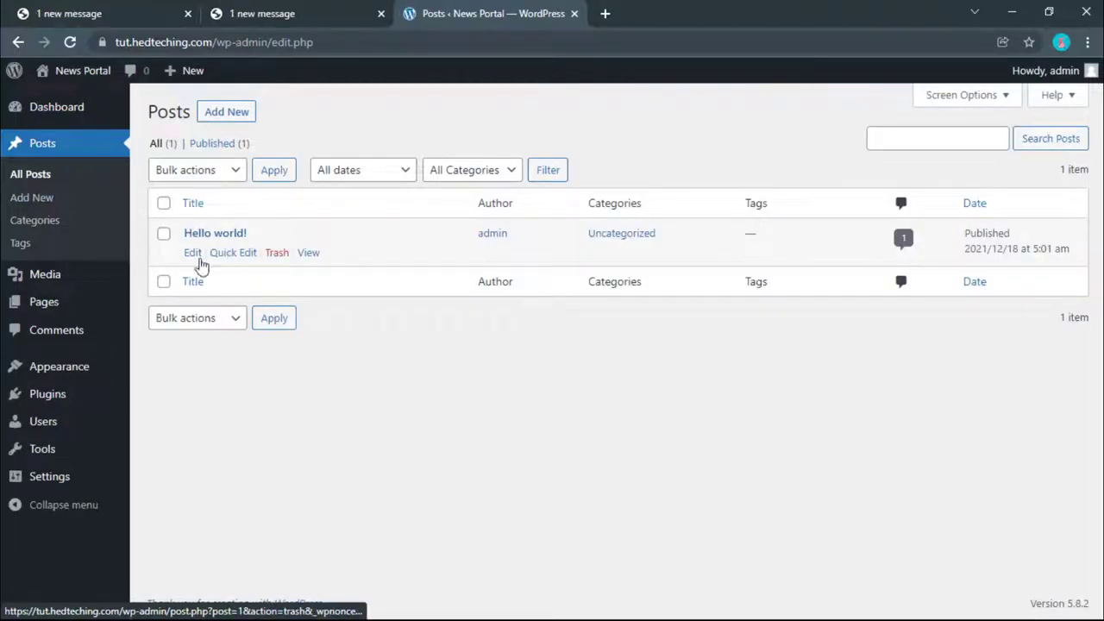
left_click(50, 107)
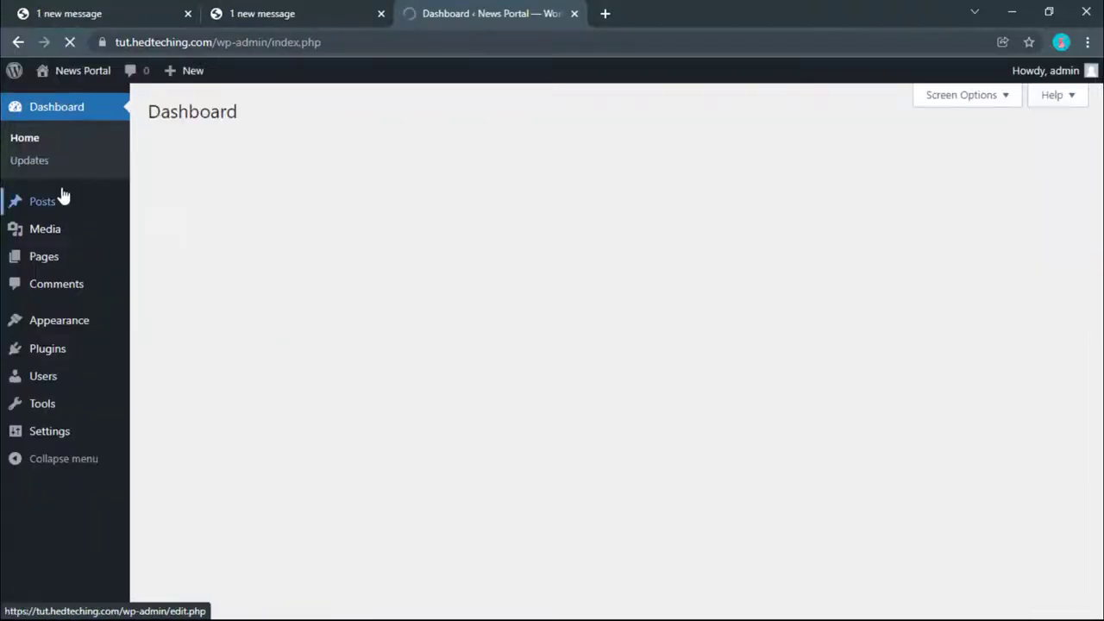
left_click(30, 197)
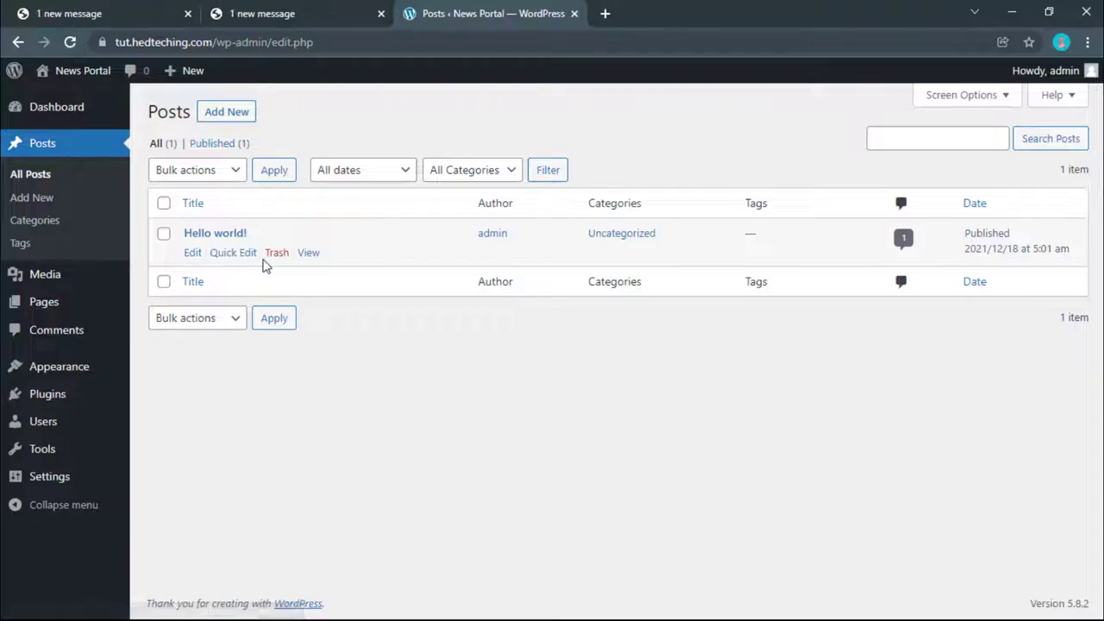
left_click(277, 254)
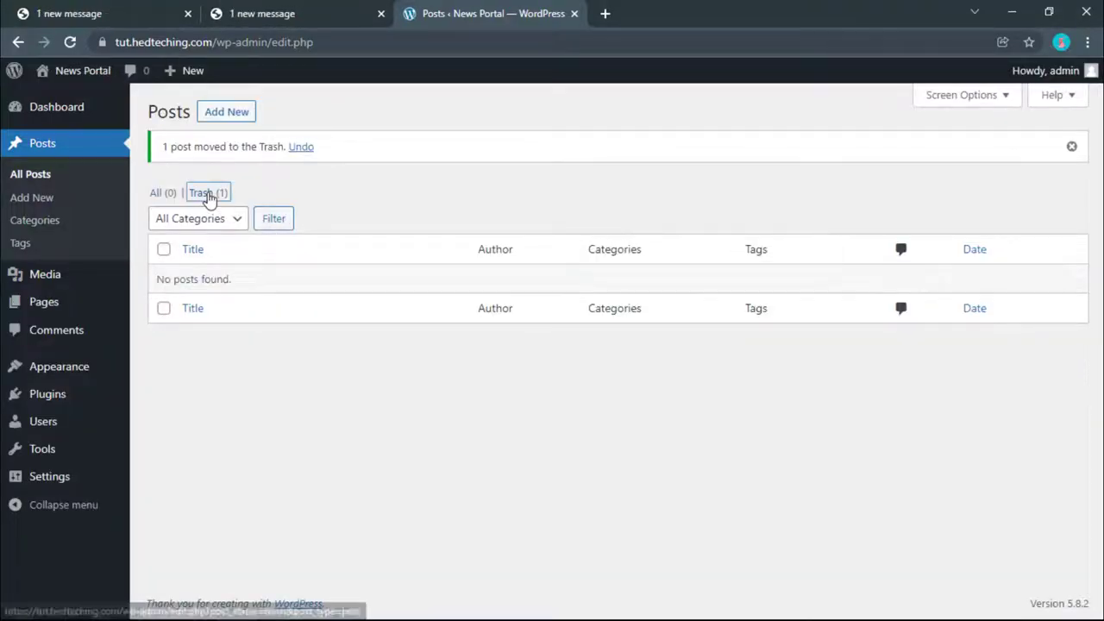
left_click(208, 194)
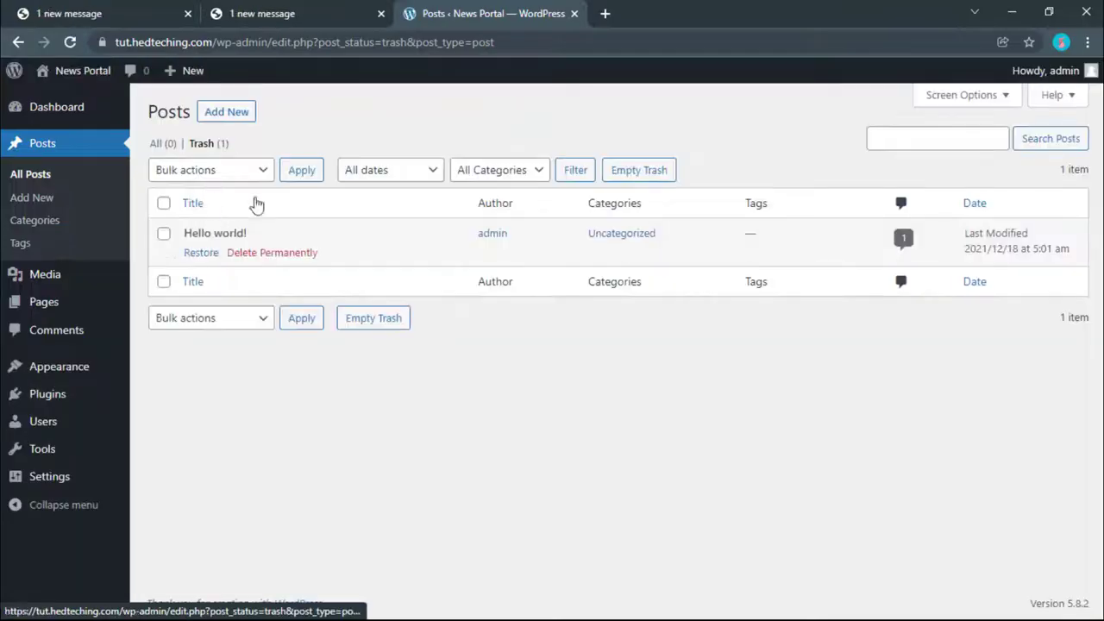
left_click(659, 176)
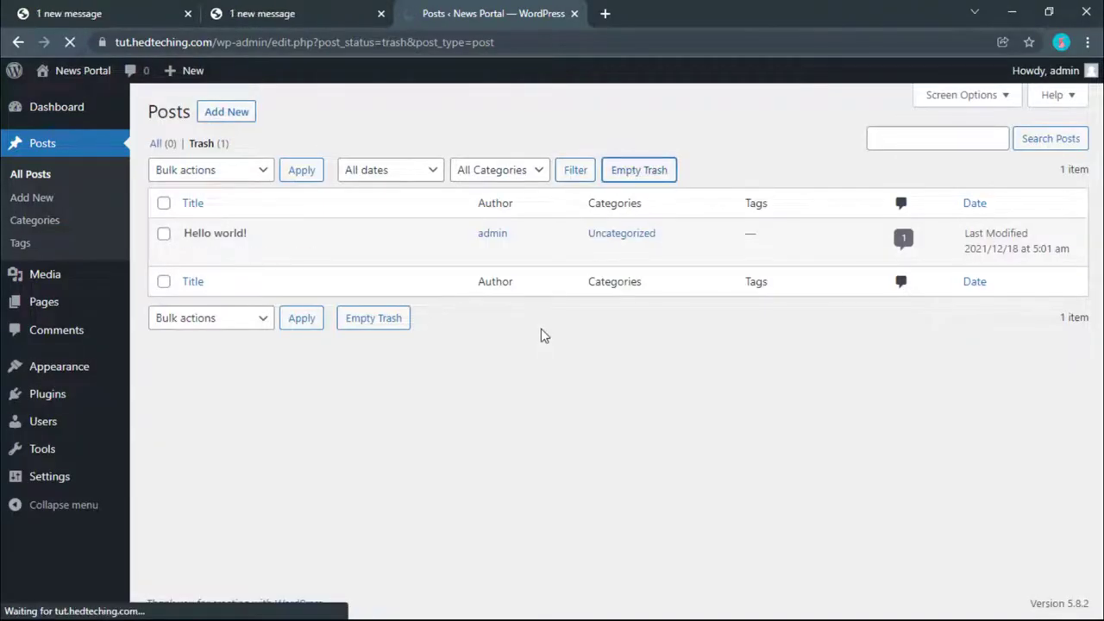
Step: Publish the Privacy Policy page and return to the Pages list
left_click(45, 277)
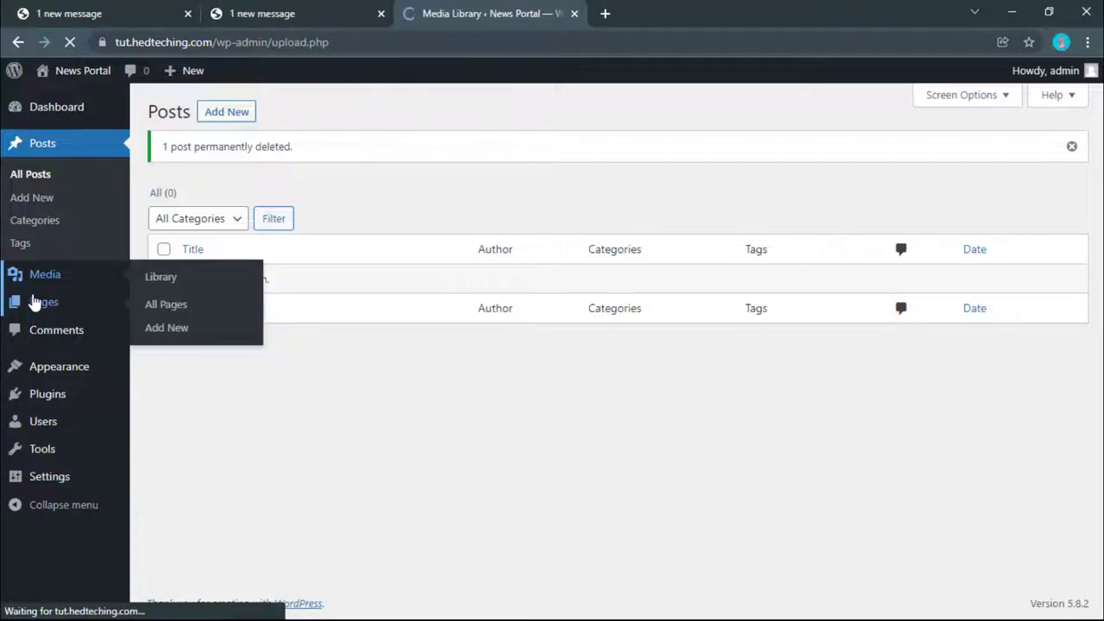
left_click(33, 302)
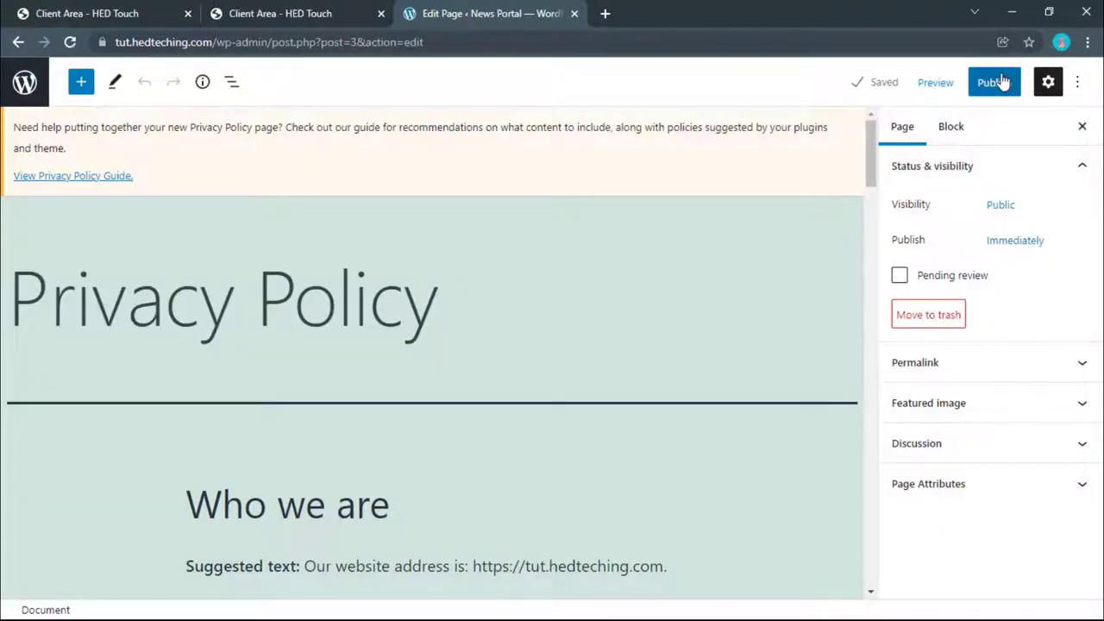
left_click(1000, 82)
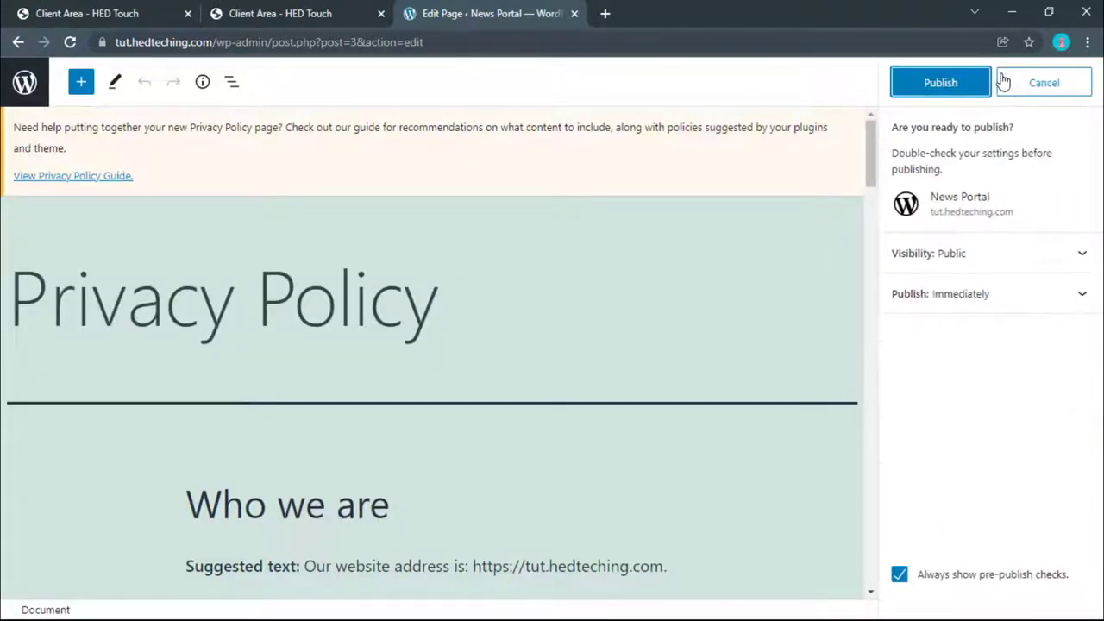
left_click(964, 86)
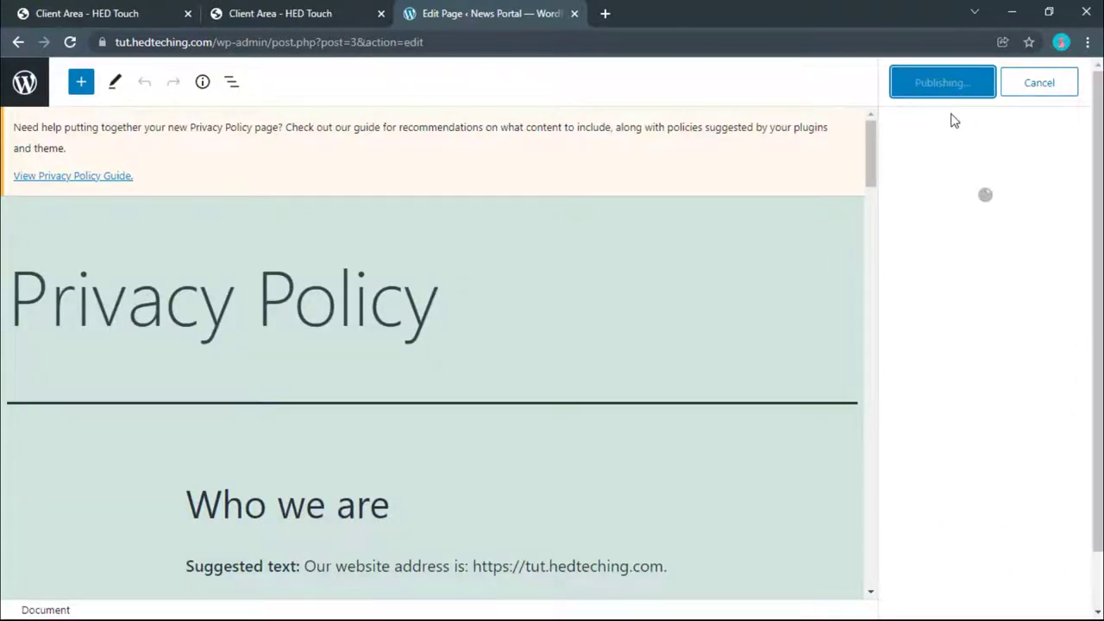
left_click(26, 82)
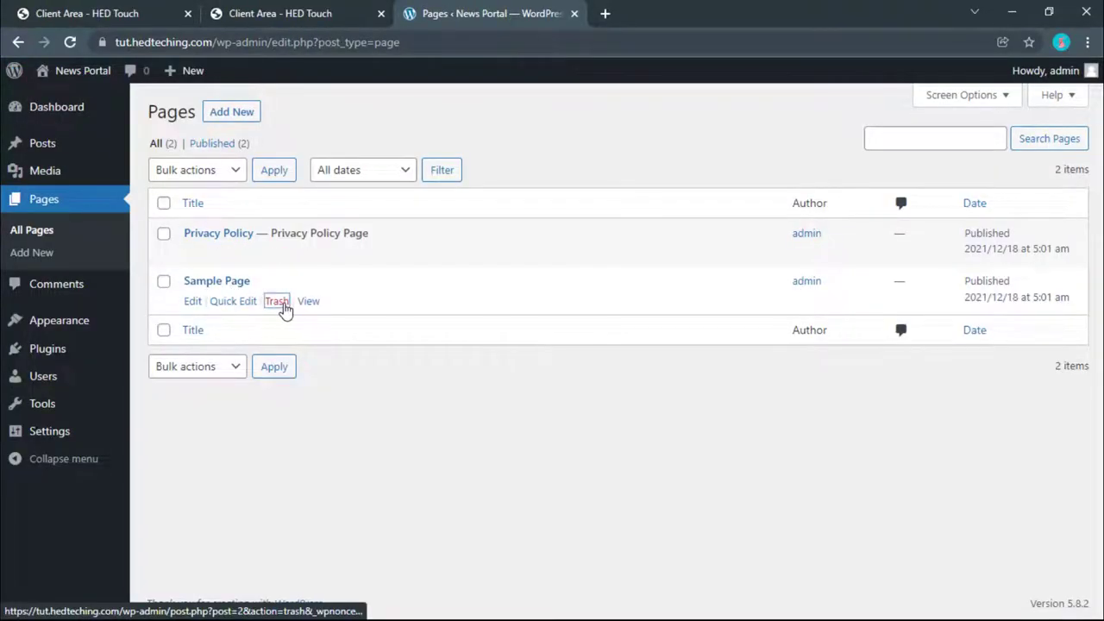
Step: Trash the Sample Page and permanently delete it from the page trash
left_click(277, 302)
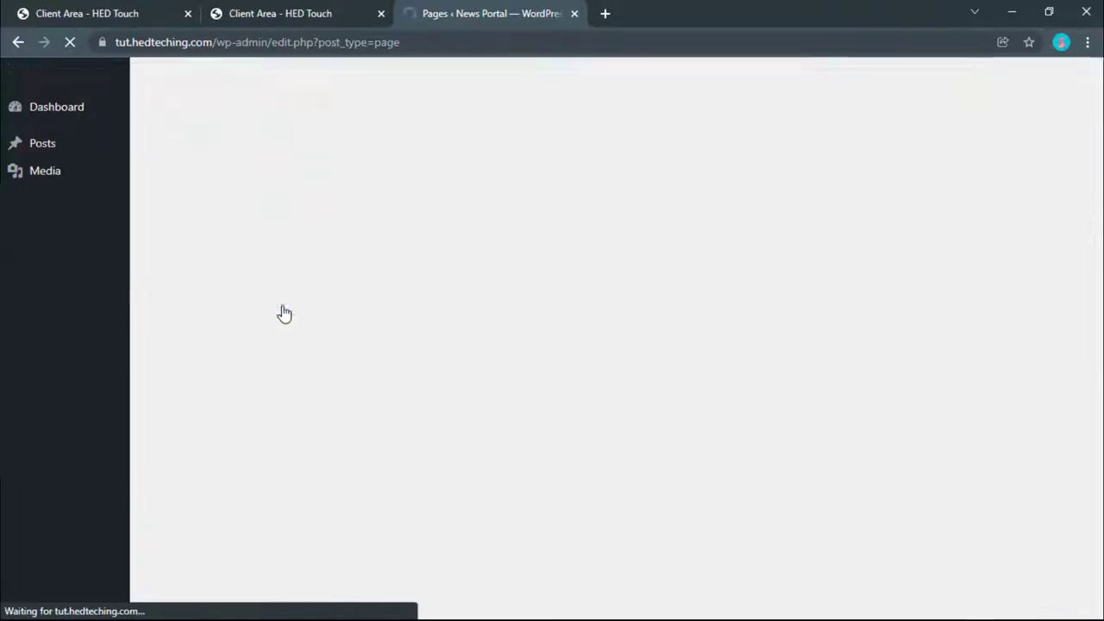
left_click(272, 194)
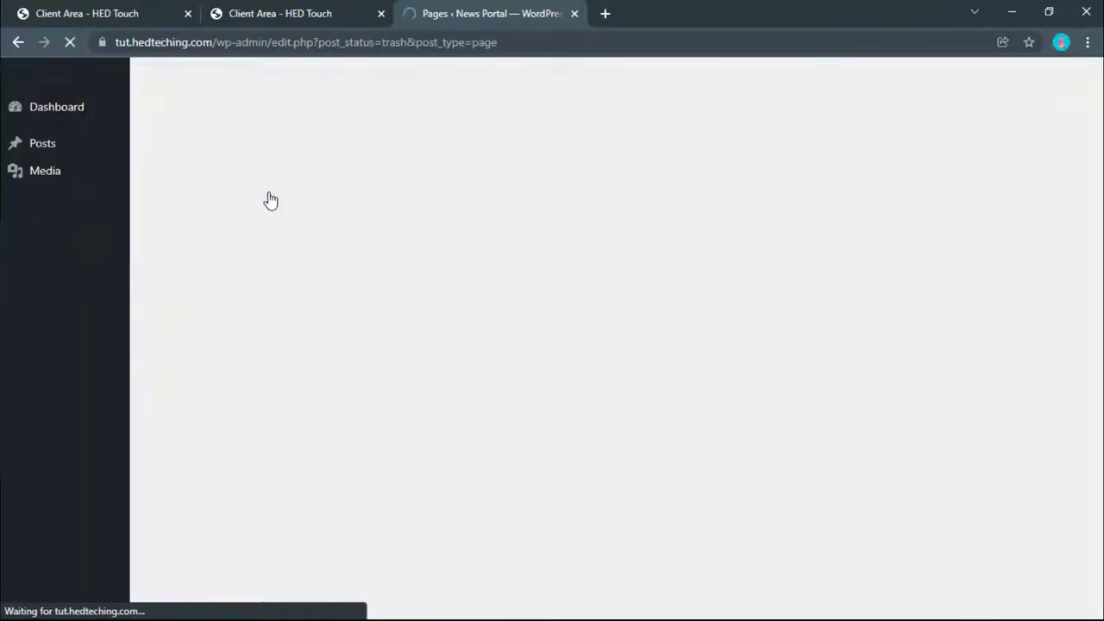
left_click(532, 171)
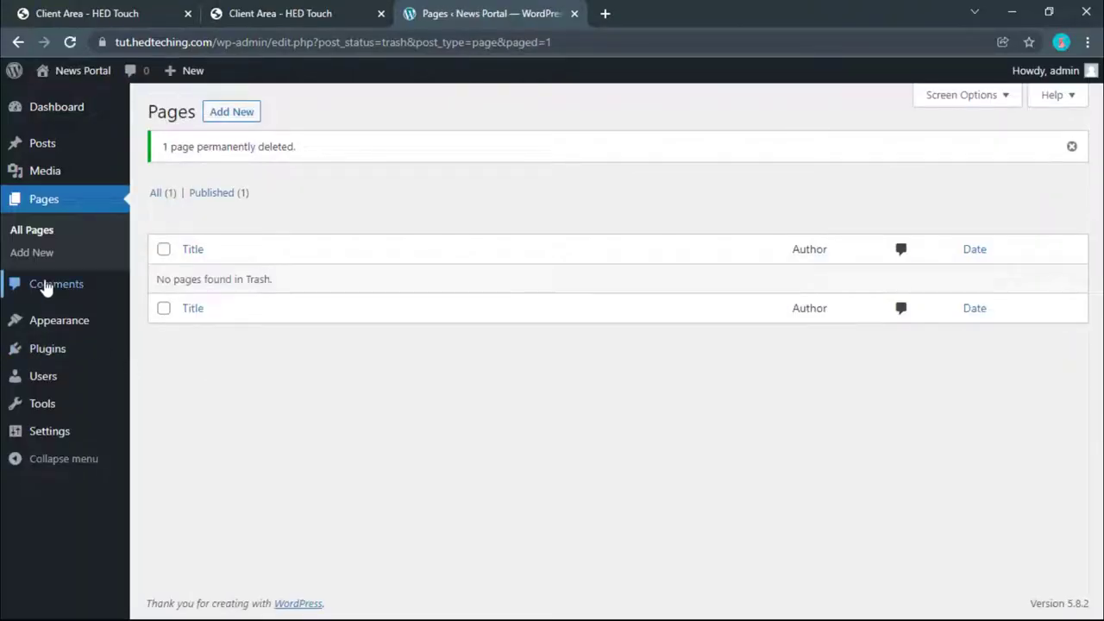
Step: Delete the Akismet Anti-Spam and Hello Dolly plugins, confirming each, and return to Themes
left_click(33, 332)
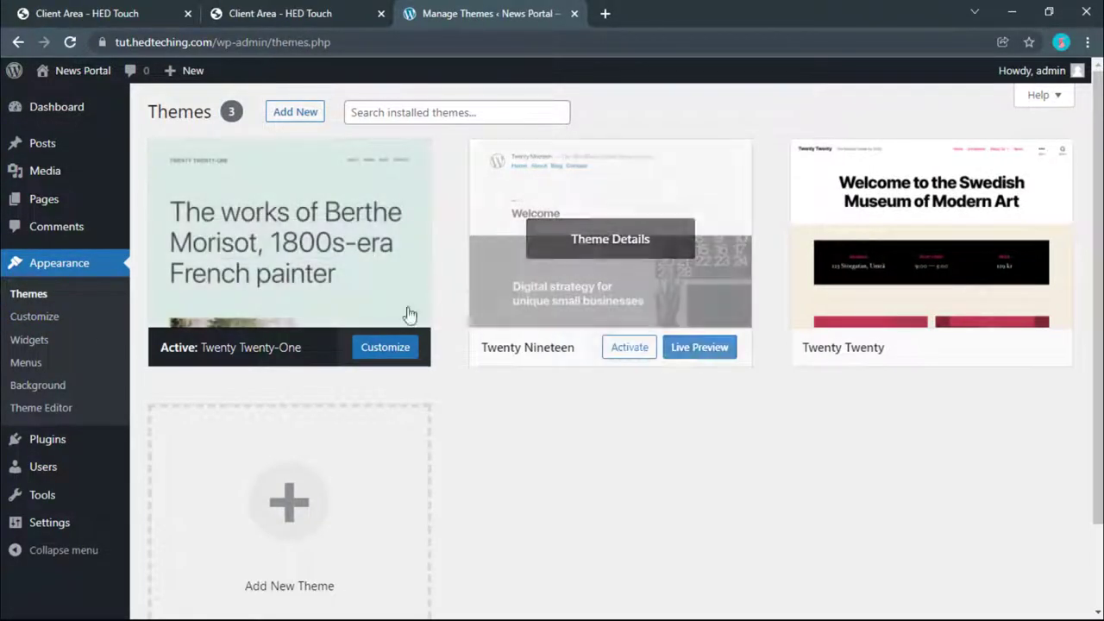
mouse_move(15, 439)
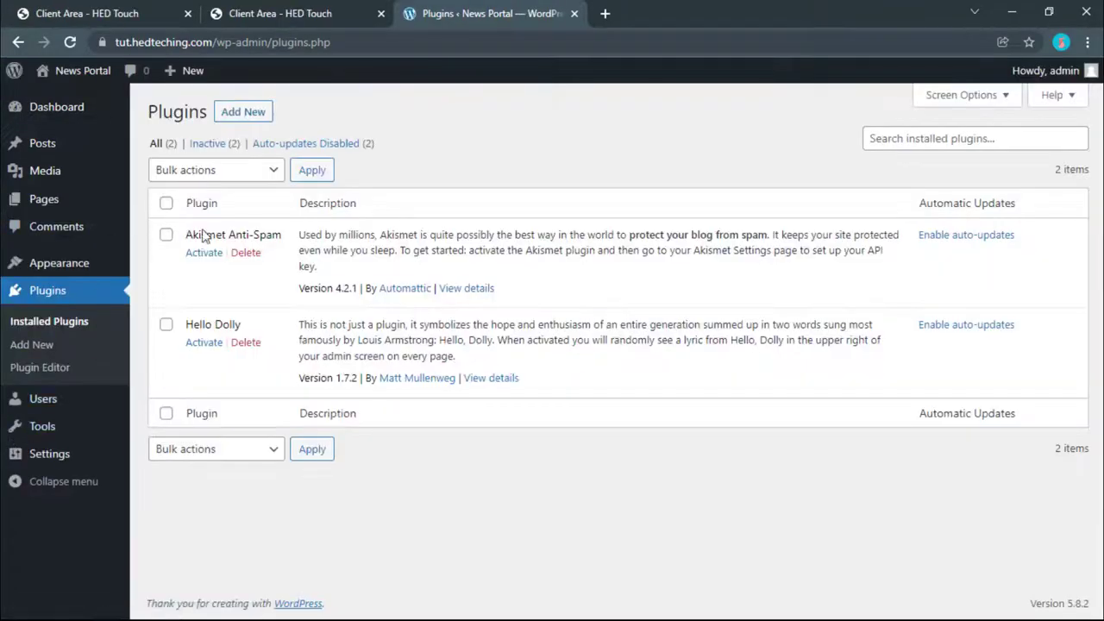
left_click(245, 253)
key("Return")
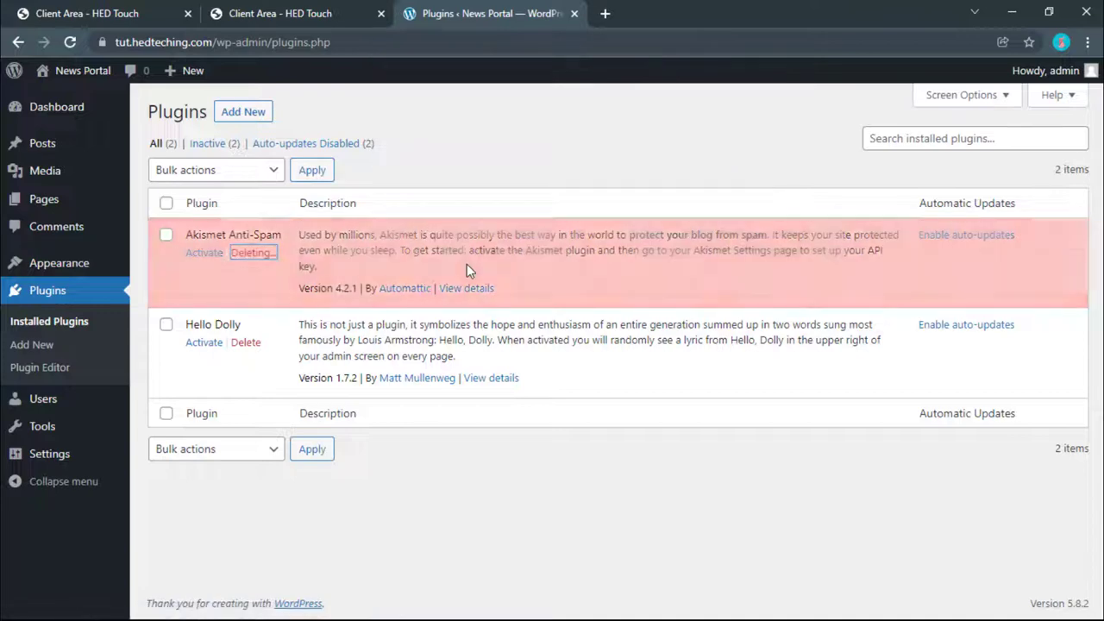
left_click(244, 285)
key("Return")
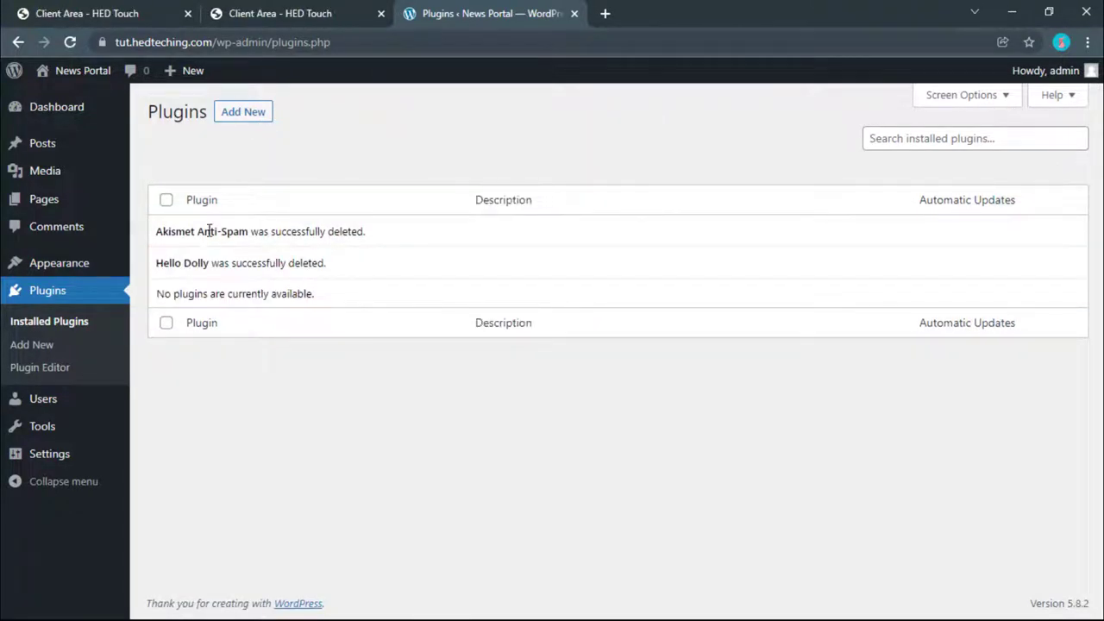
left_click(38, 272)
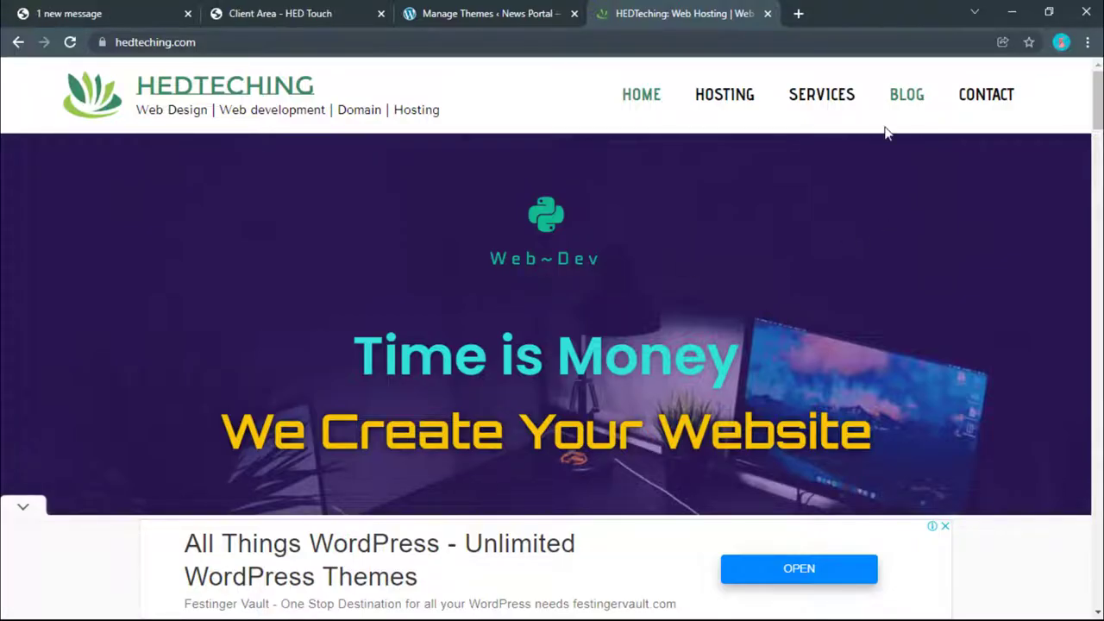
Step: Open the site's BLOG page, stripping the #google_vignette ad fragment from the URL
left_click(905, 101)
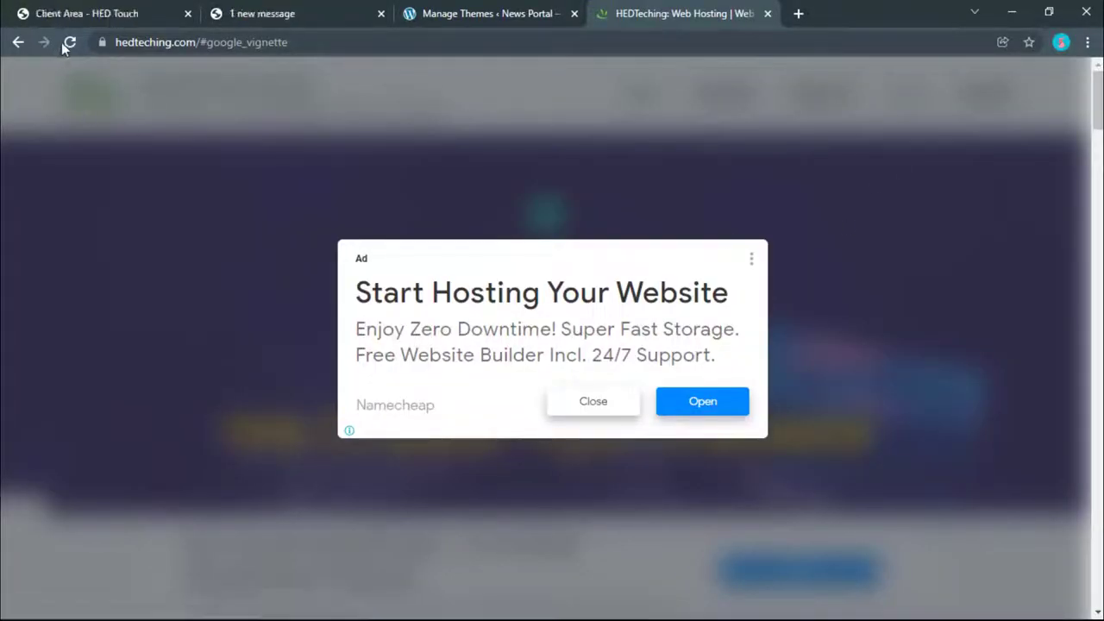
left_click_drag(201, 36, 464, 69)
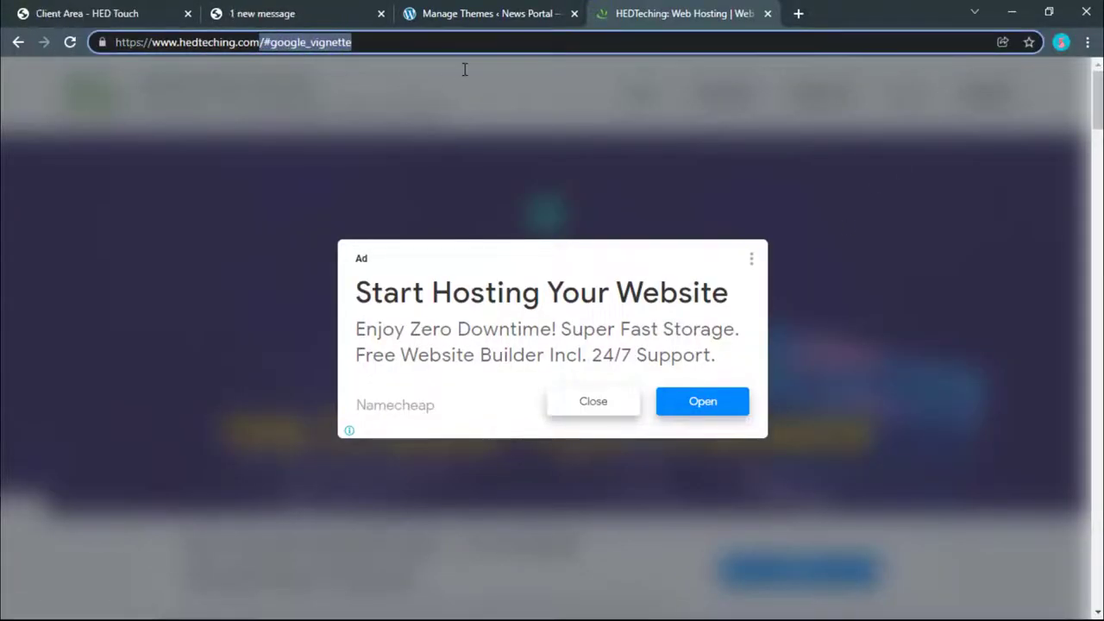
key("BackSpace")
key("Return")
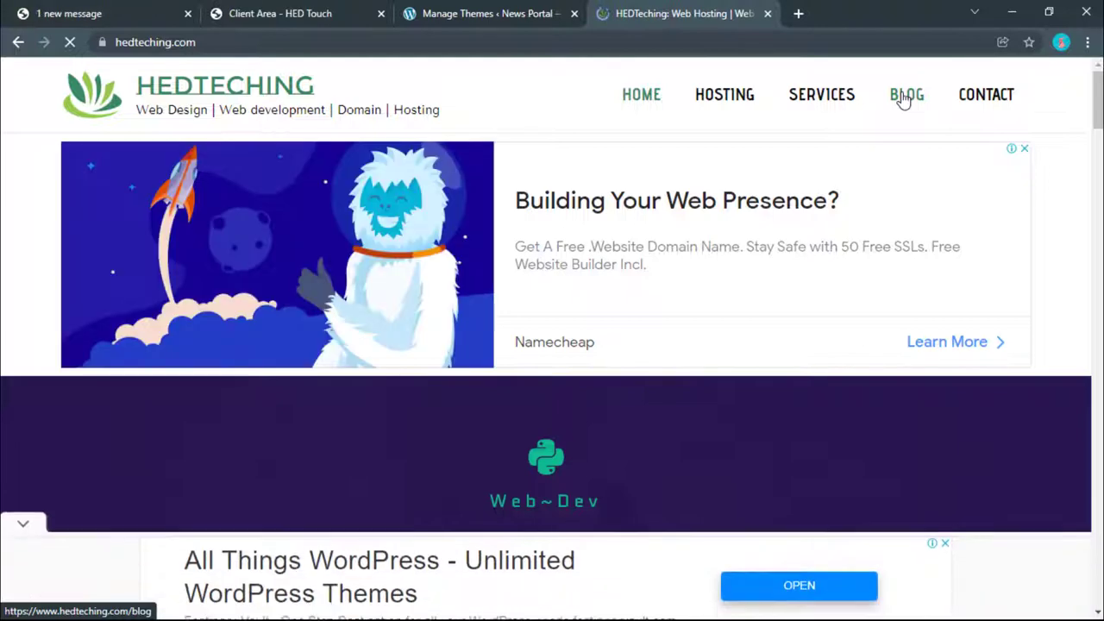
left_click(904, 97)
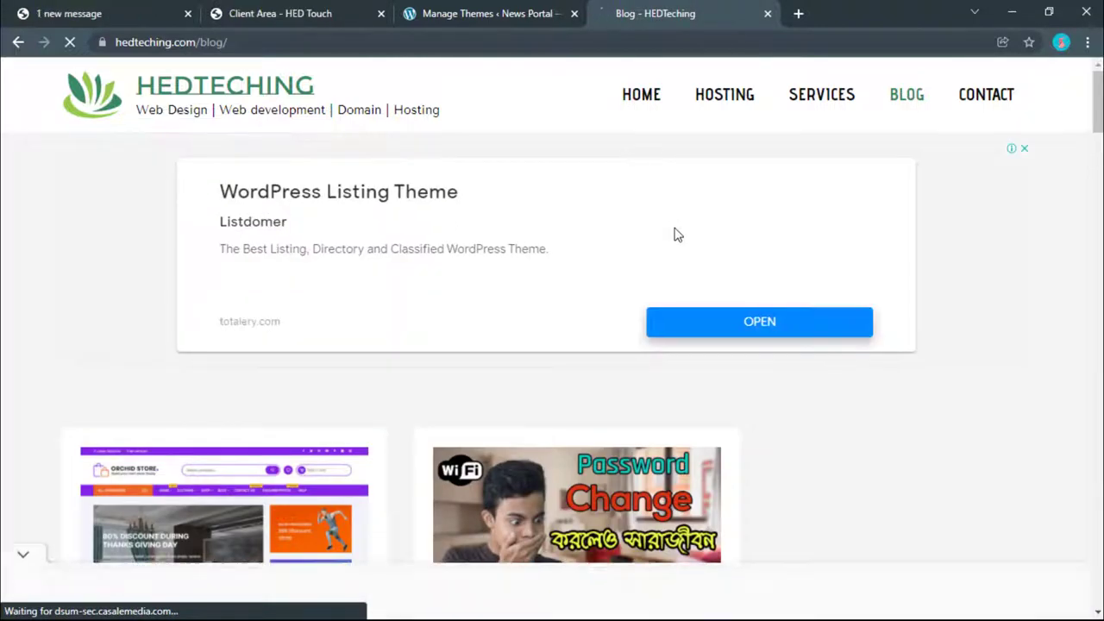
Step: Read through the Orchid Store ecommerce tutorial post, then close its tab
scroll(677, 233, "down", 3)
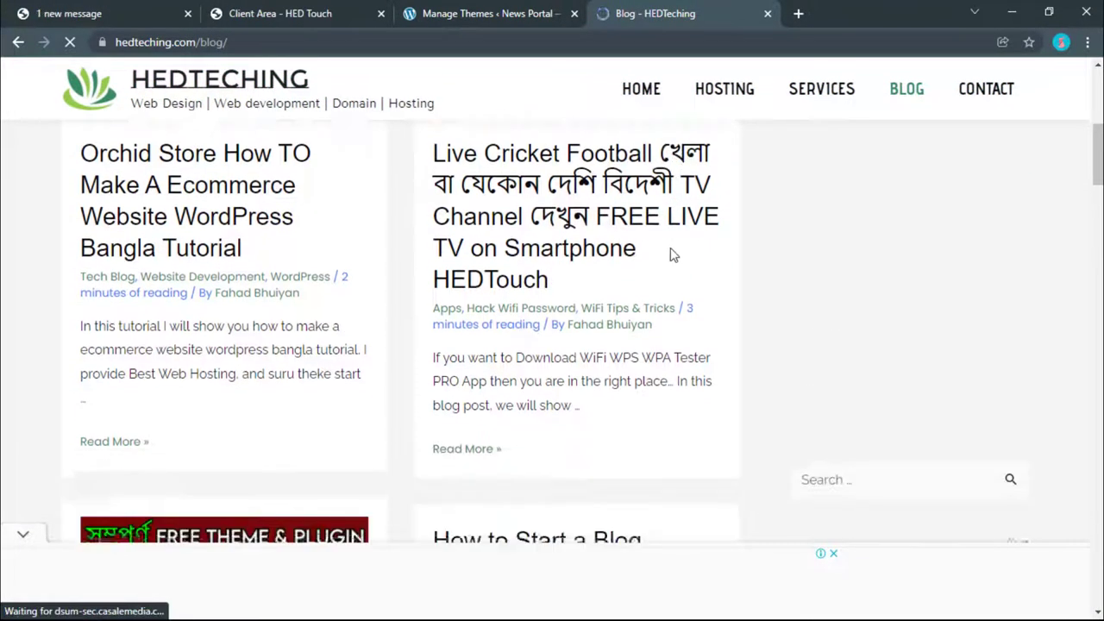
scroll(274, 245, "up", 2)
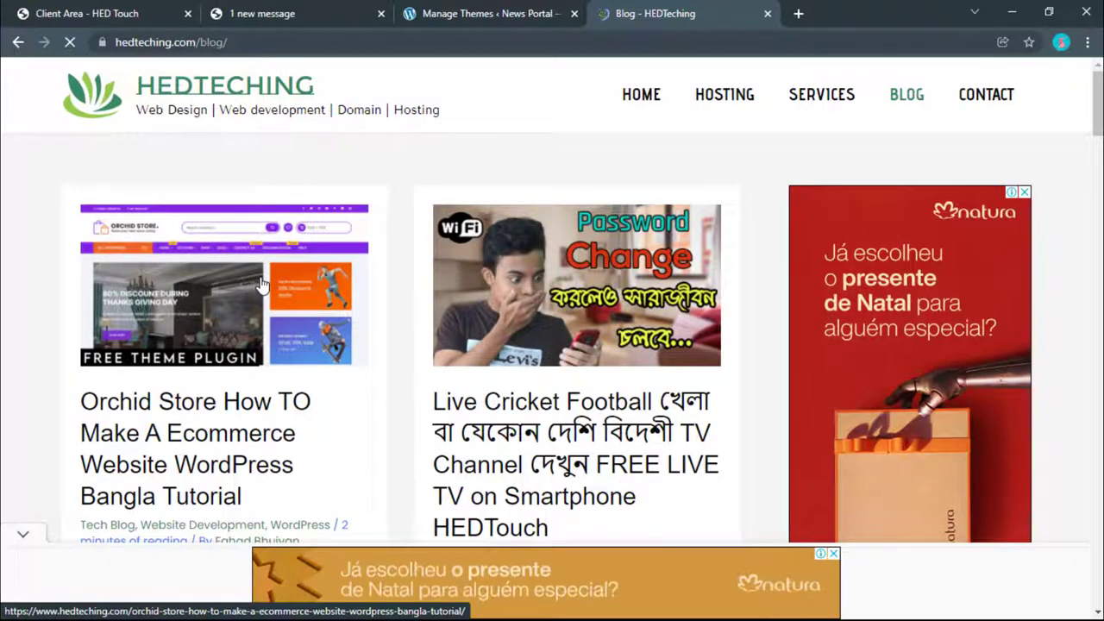
left_click(262, 285)
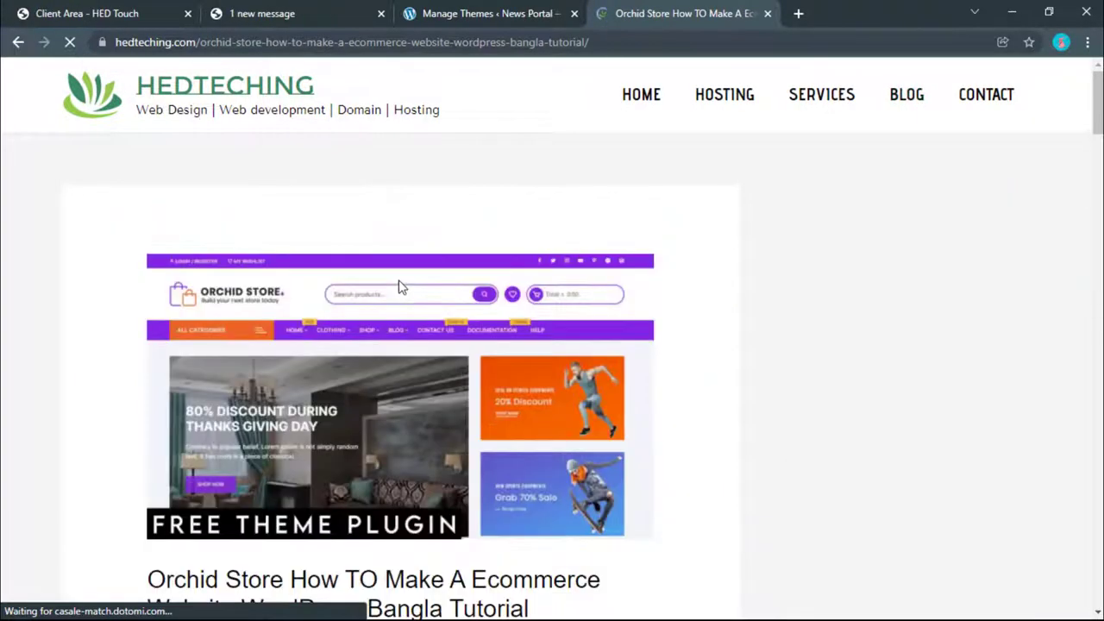
scroll(399, 289, "down", 3)
scroll(394, 310, "down", 6)
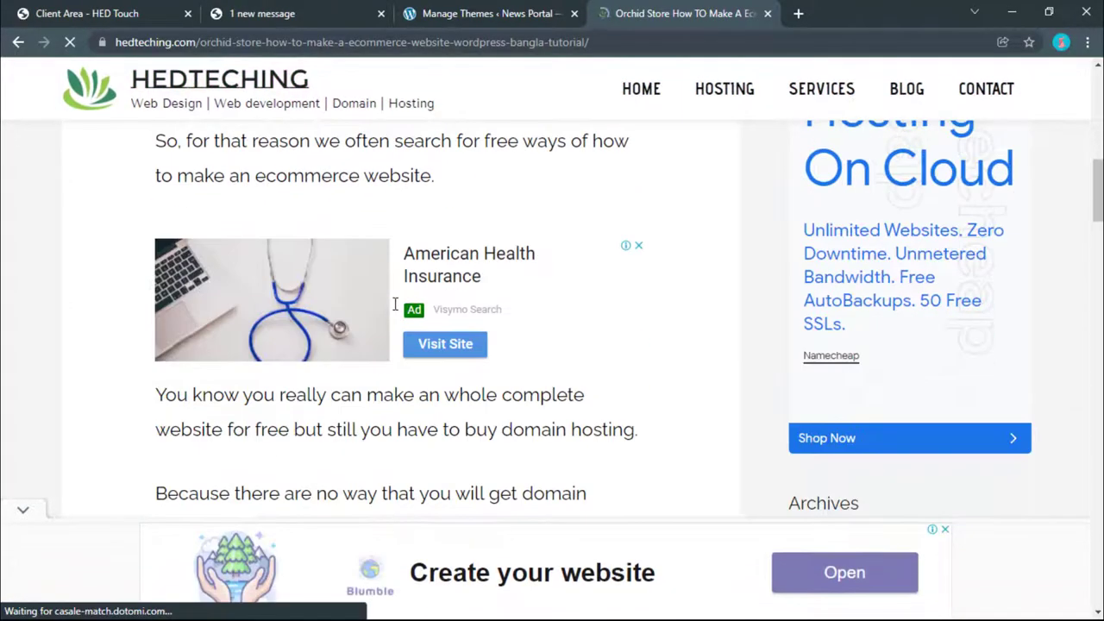
scroll(863, 210, "up", 7)
scroll(892, 338, "down", 1)
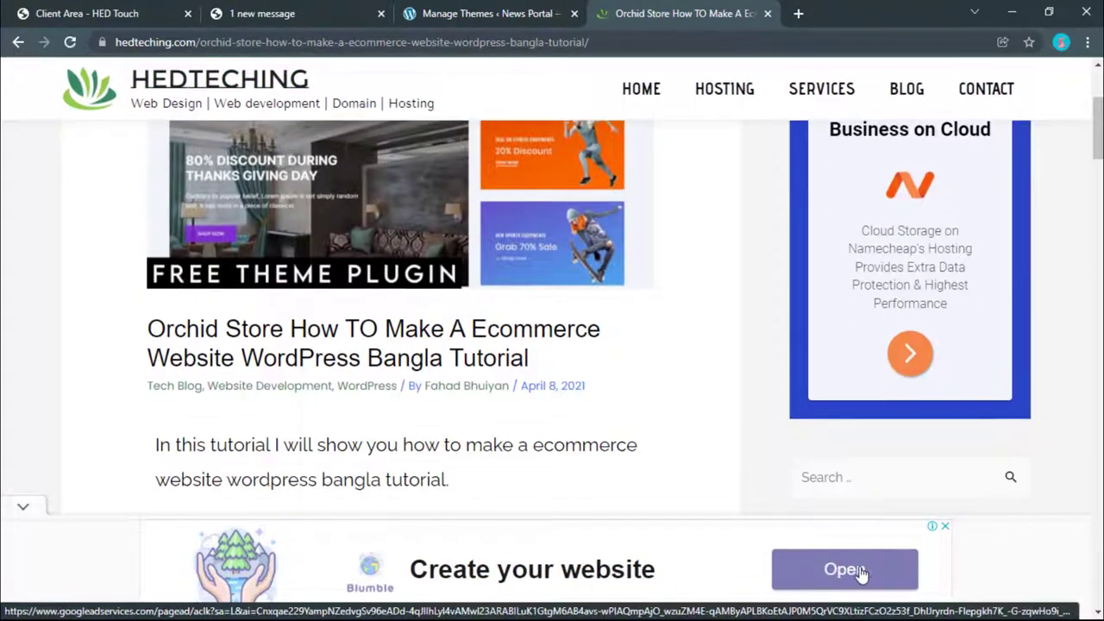
scroll(904, 384, "up", 3)
scroll(902, 382, "down", 7)
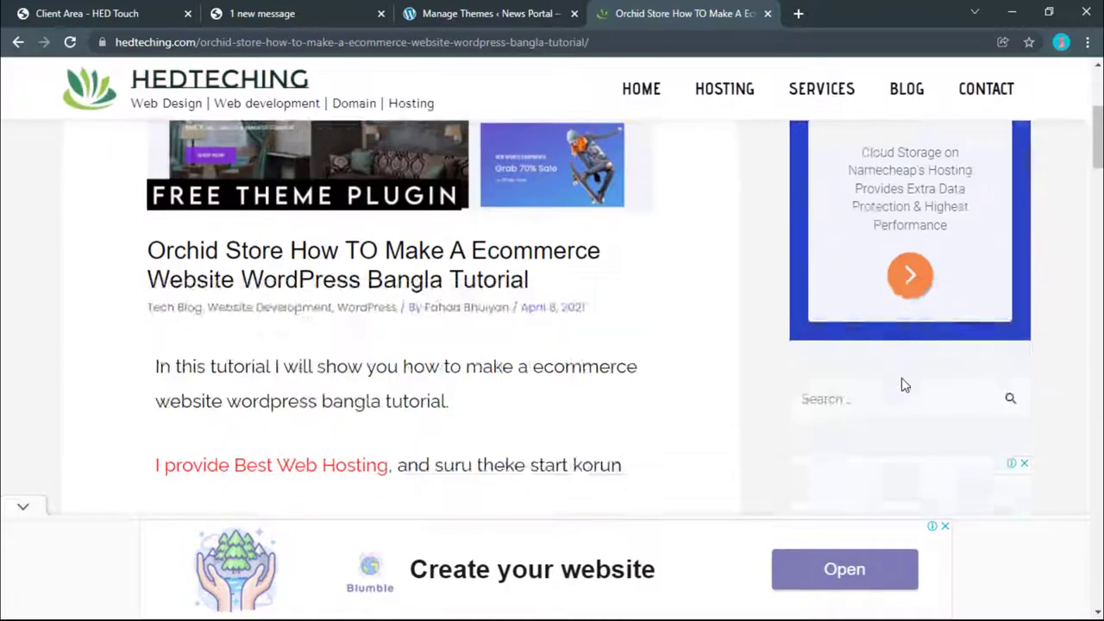
scroll(333, 256, "down", 12)
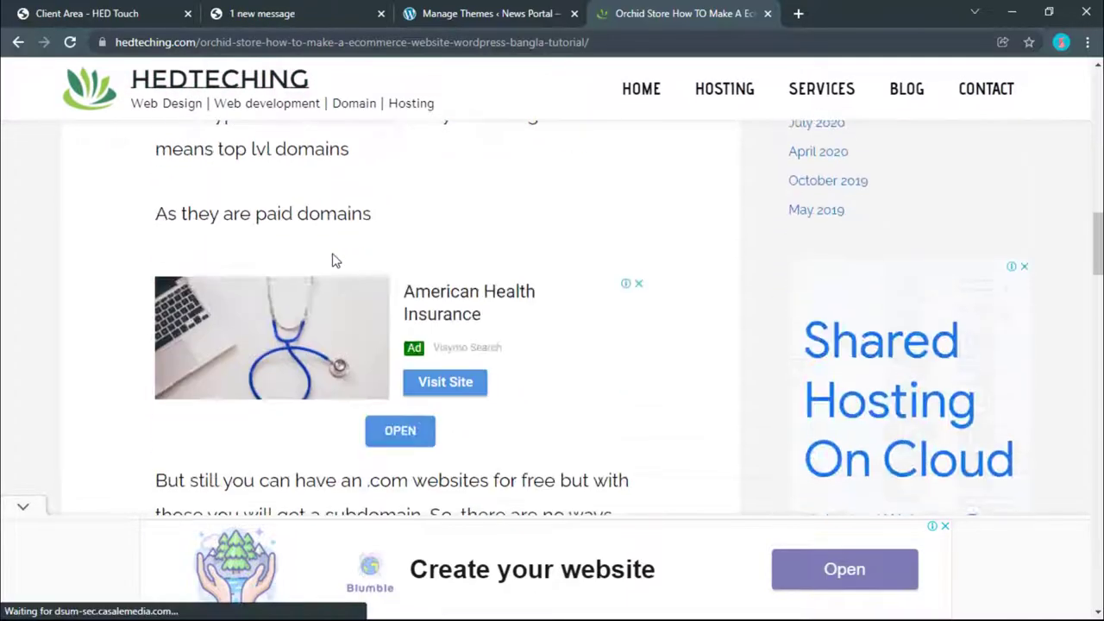
scroll(354, 319, "down", 10)
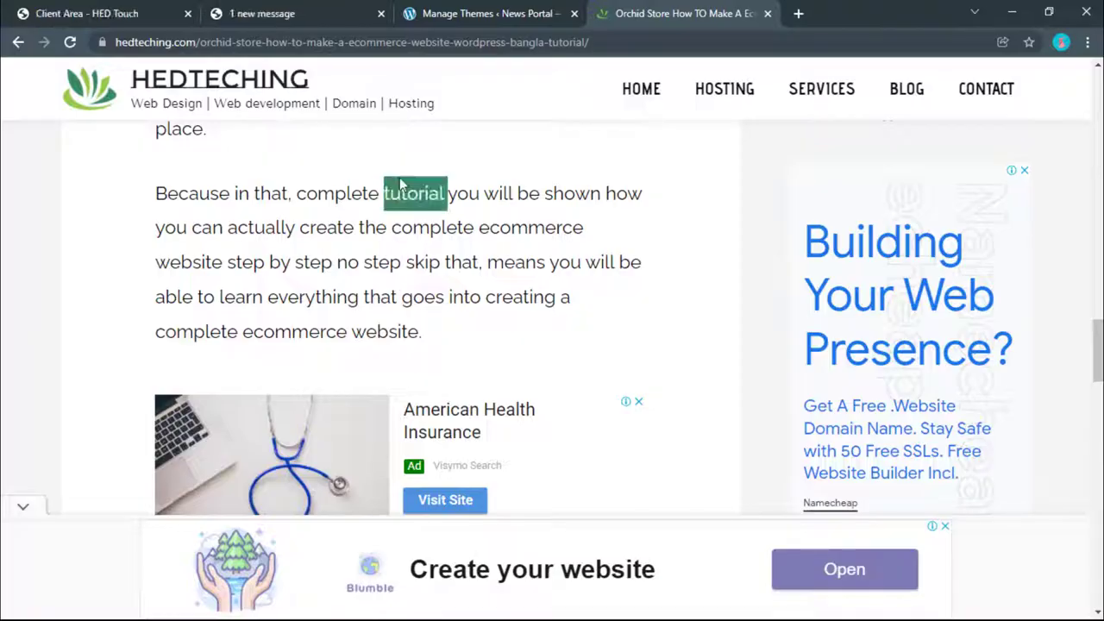
scroll(399, 181, "up", 13)
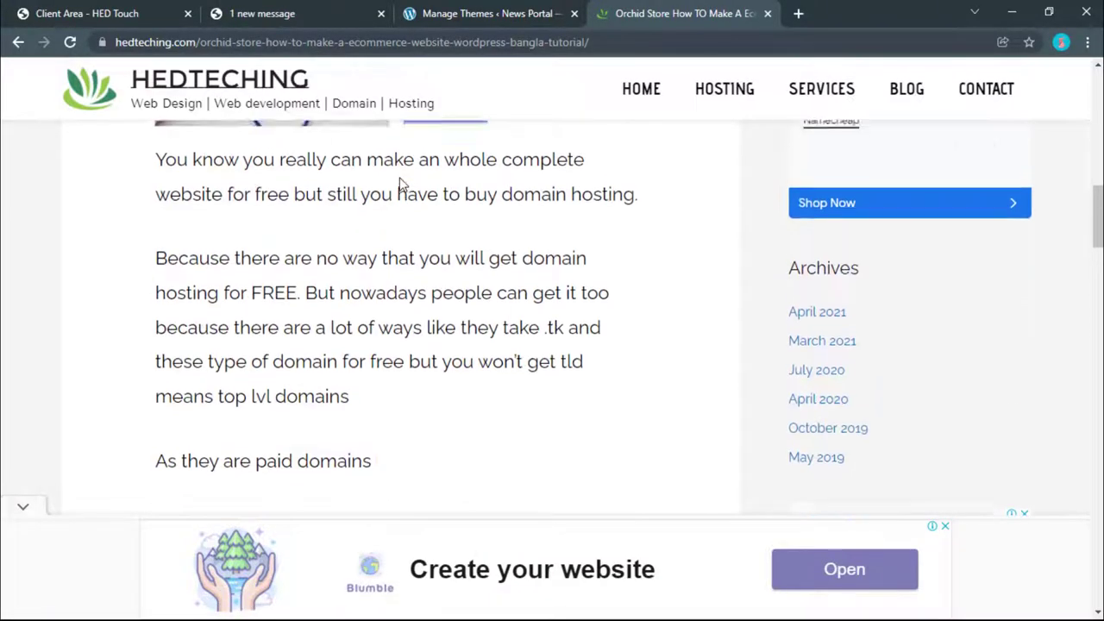
scroll(399, 181, "down", 16)
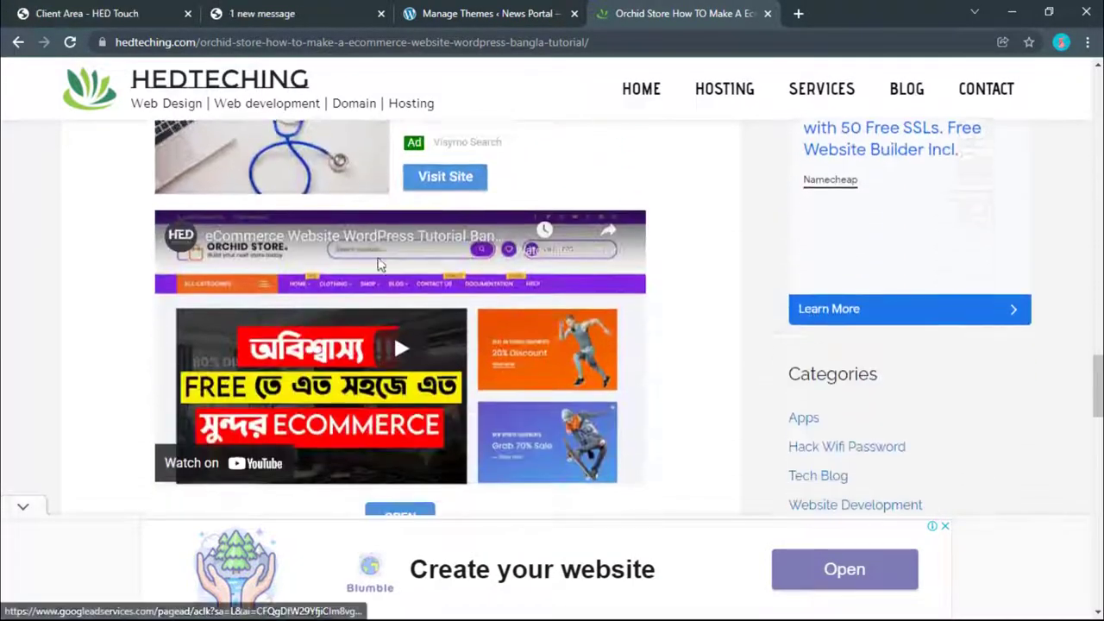
scroll(380, 265, "down", 10)
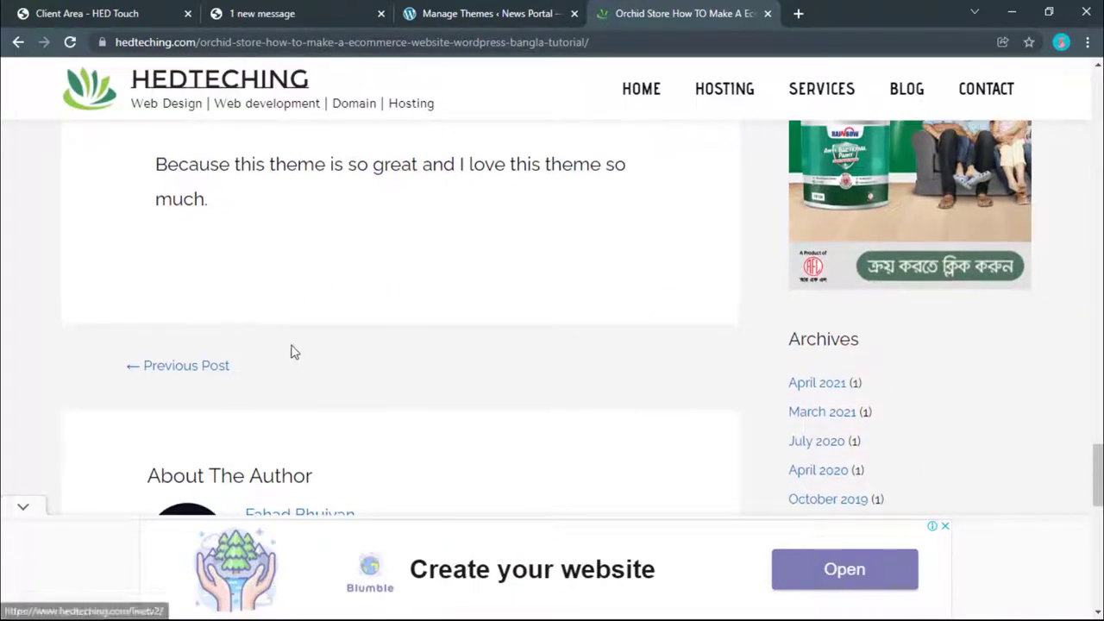
scroll(291, 351, "up", 10)
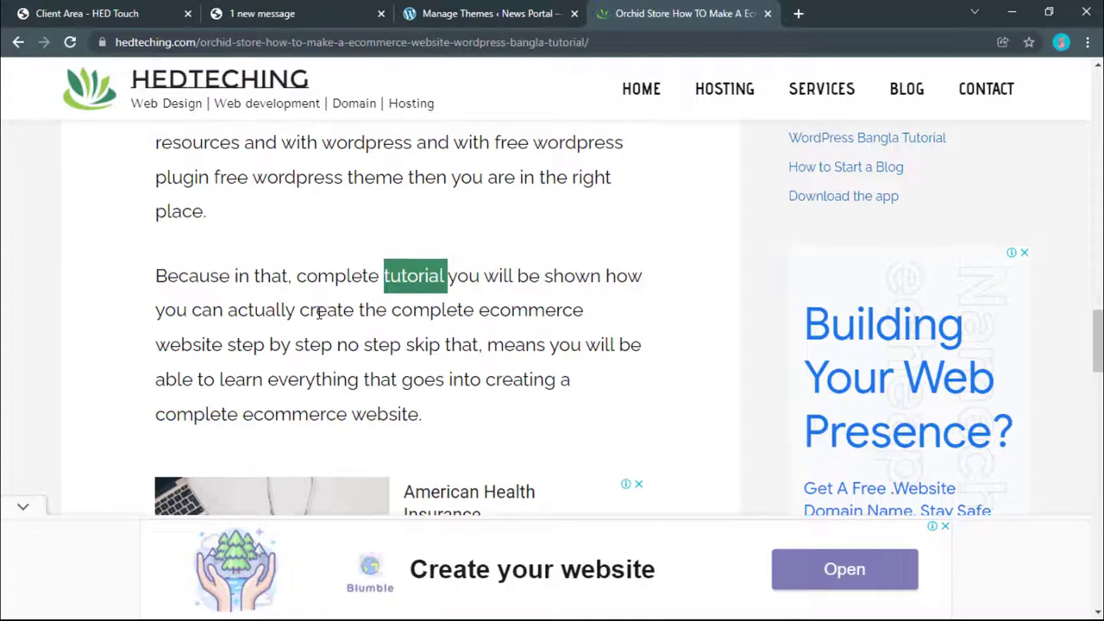
scroll(319, 312, "down", 12)
scroll(319, 312, "up", 8)
scroll(318, 312, "up", 8)
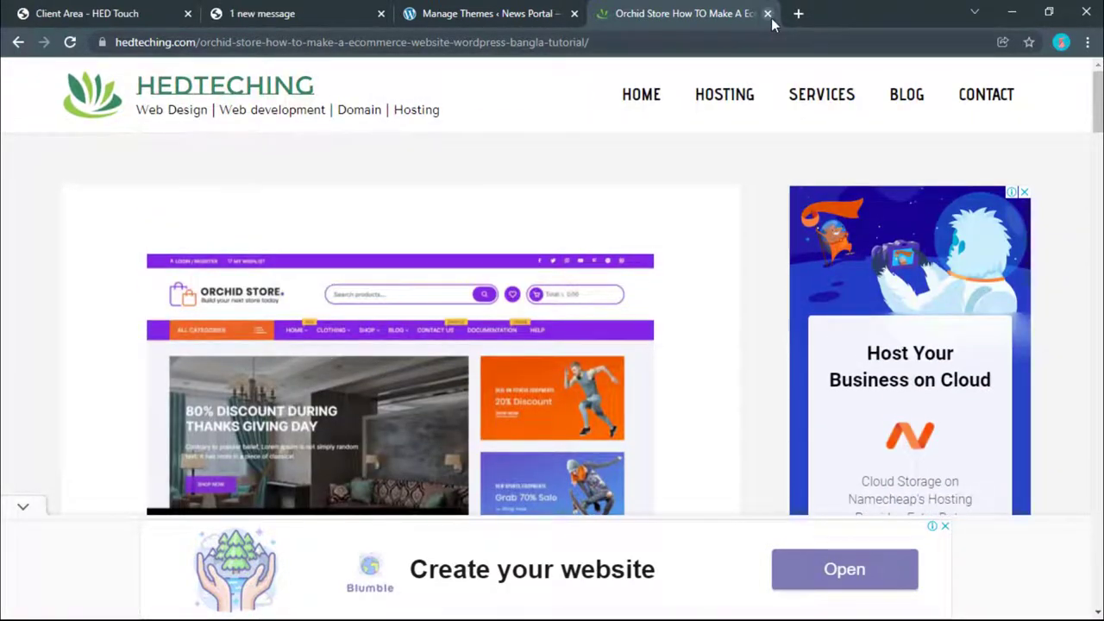
left_click(767, 13)
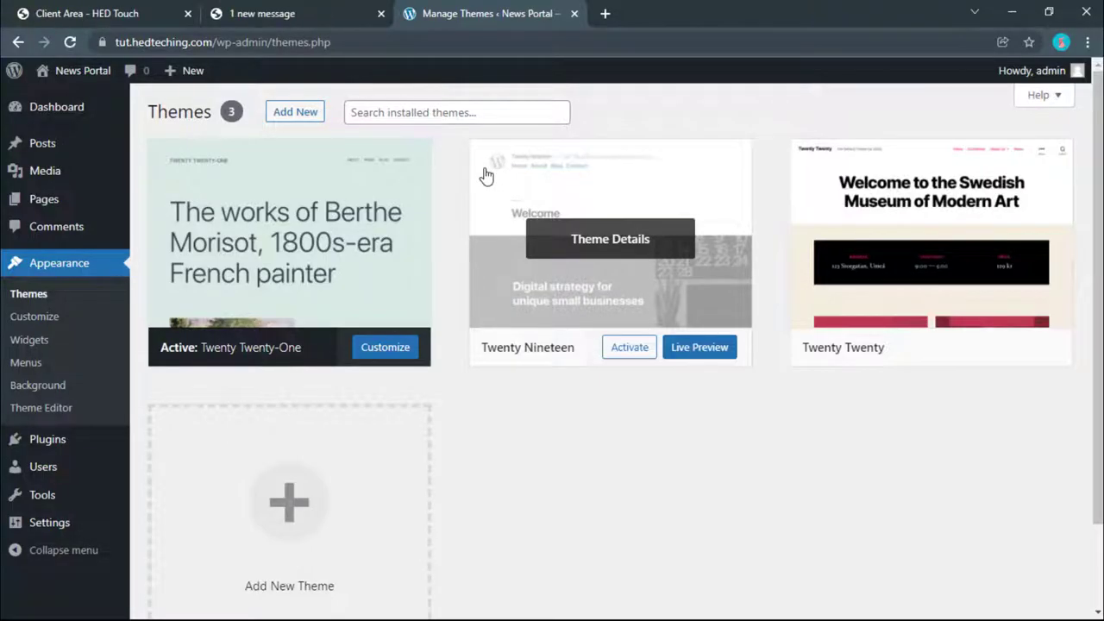
Step: Return to the WordPress Themes page, start Add New theme, and switch to Downloads
left_click(371, 7)
left_click(461, 8)
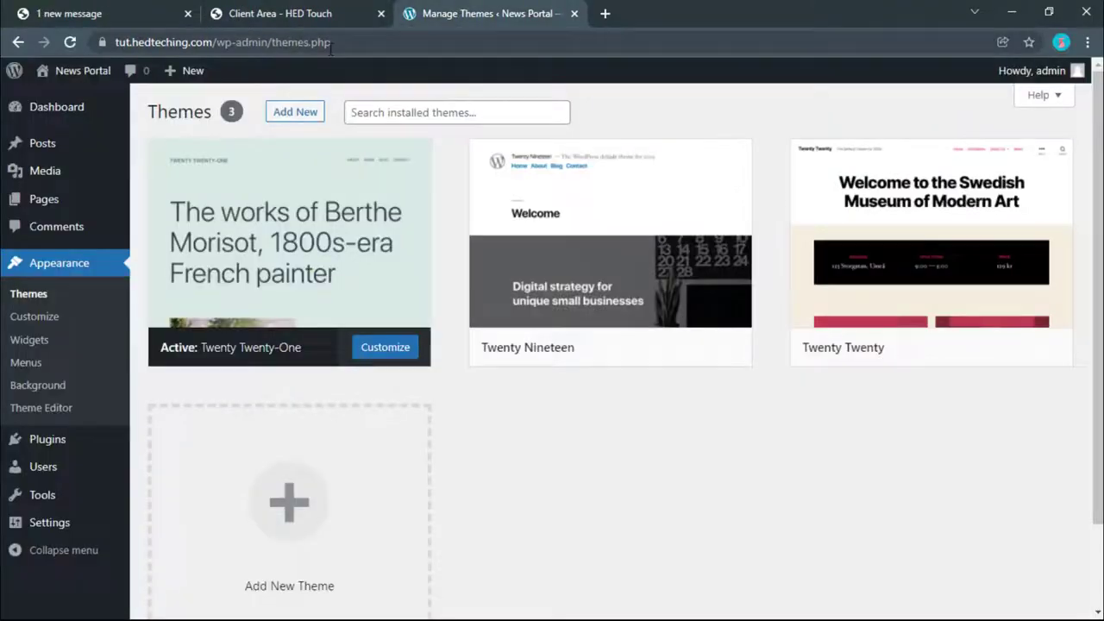
left_click(301, 115)
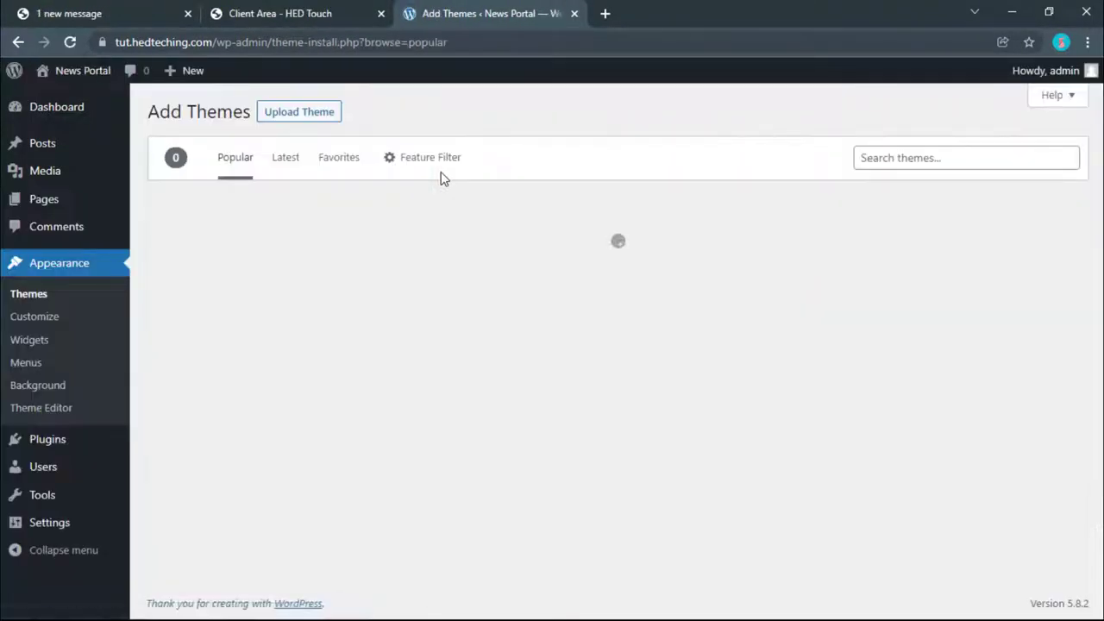
key("alt+Tab")
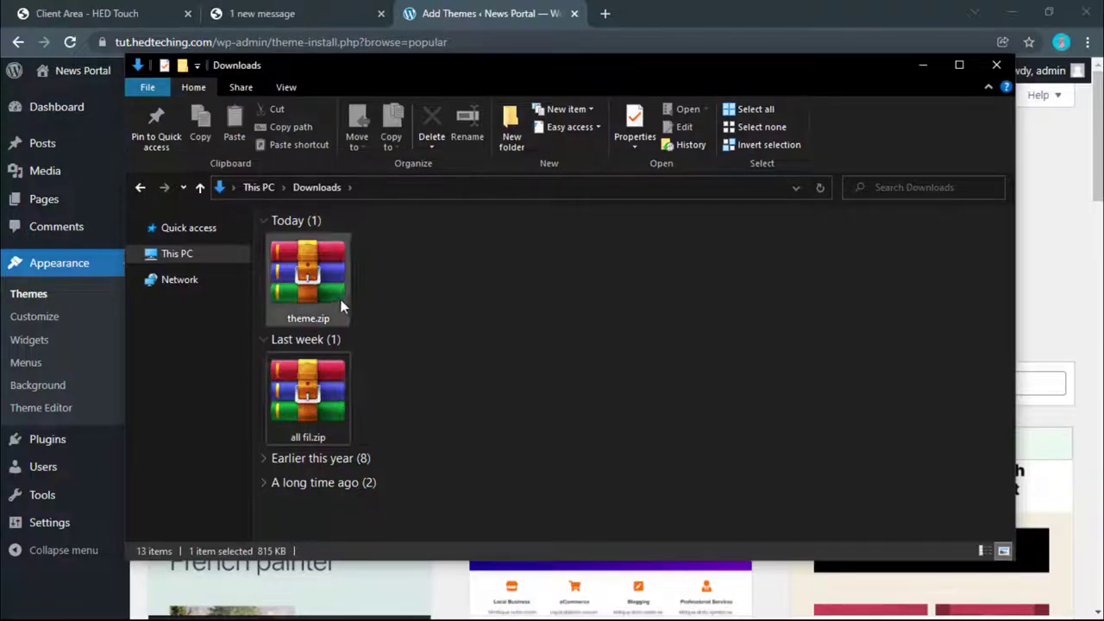
Step: Check the options for all fil.zip in Downloads, then close the Downloads window
right_click(317, 388)
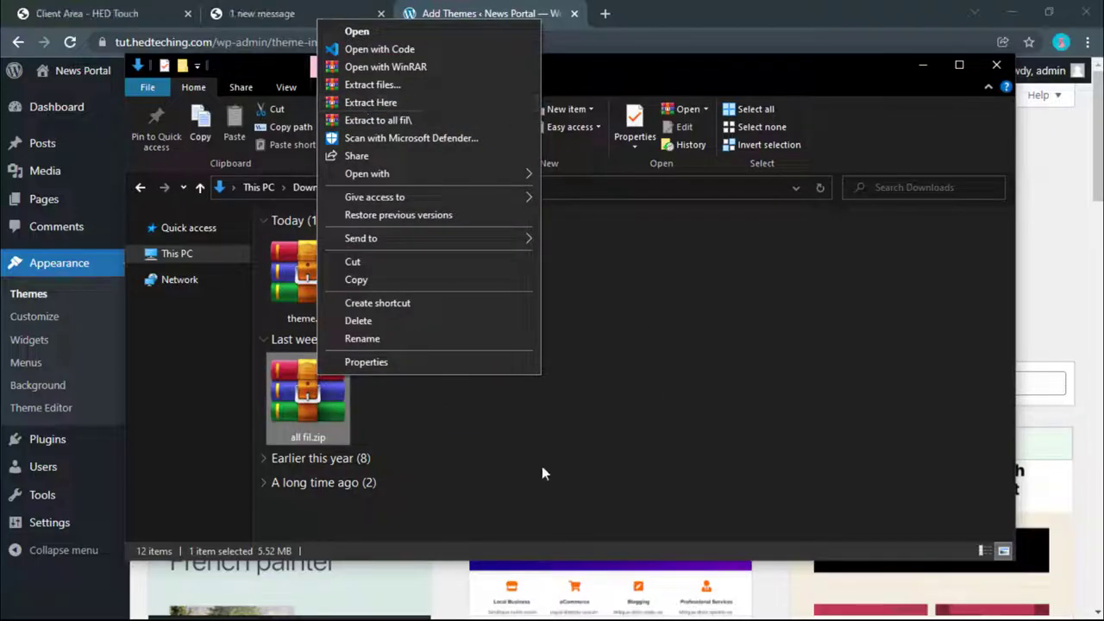
left_click(471, 428)
left_click(471, 429)
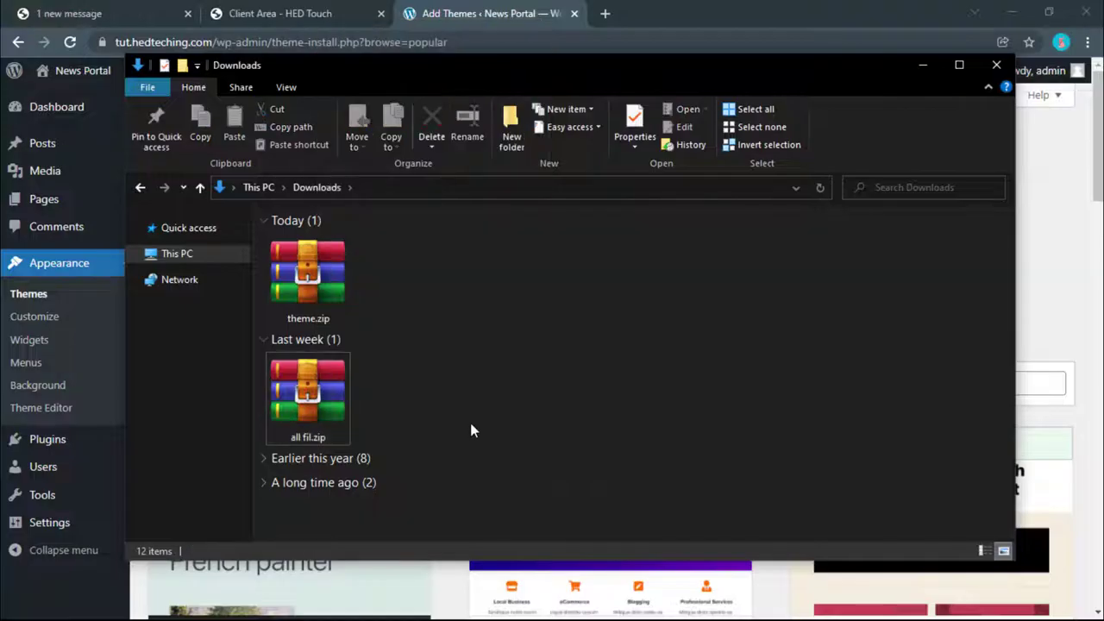
right_click(324, 399)
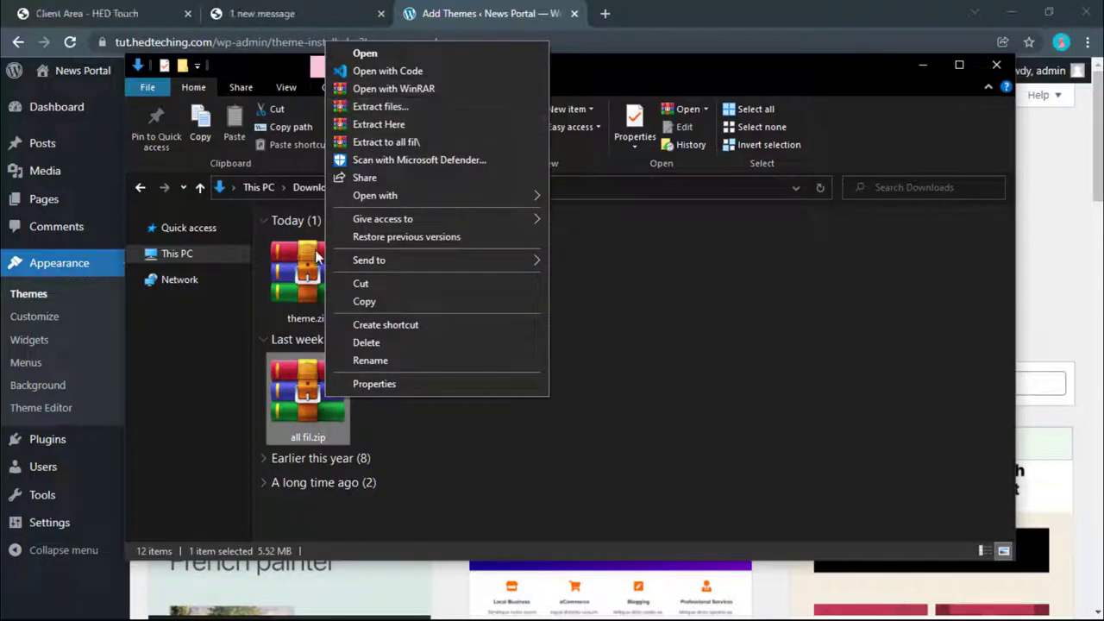
left_click(721, 259)
left_click(722, 259)
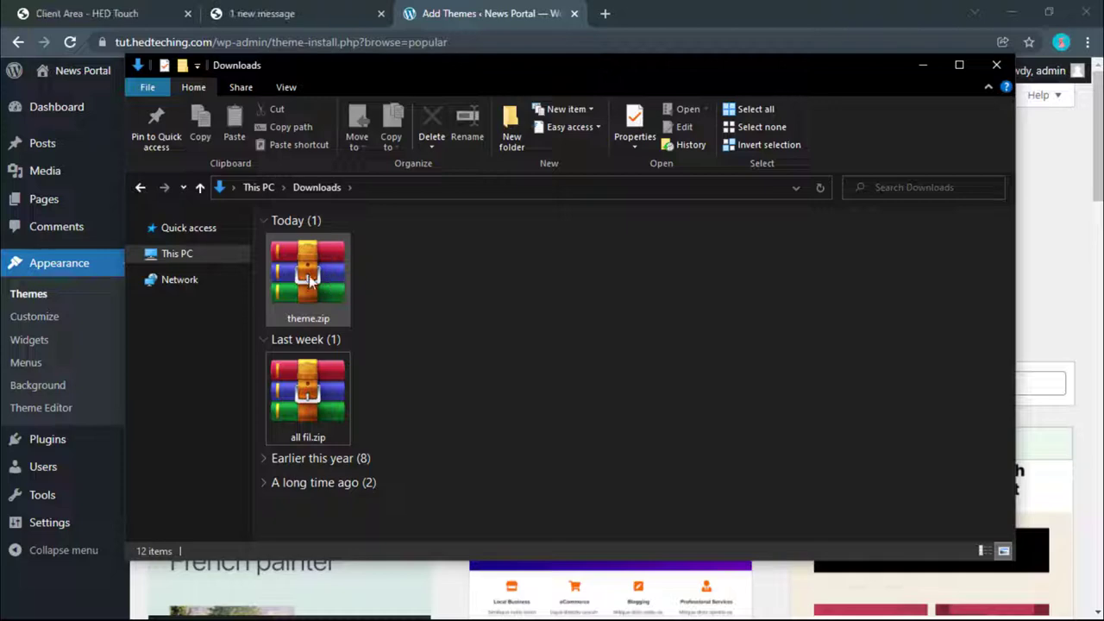
left_click(1031, 210)
Step: Upload theme.zip from Downloads, install it, and activate the NewsCard theme
left_click(482, 259)
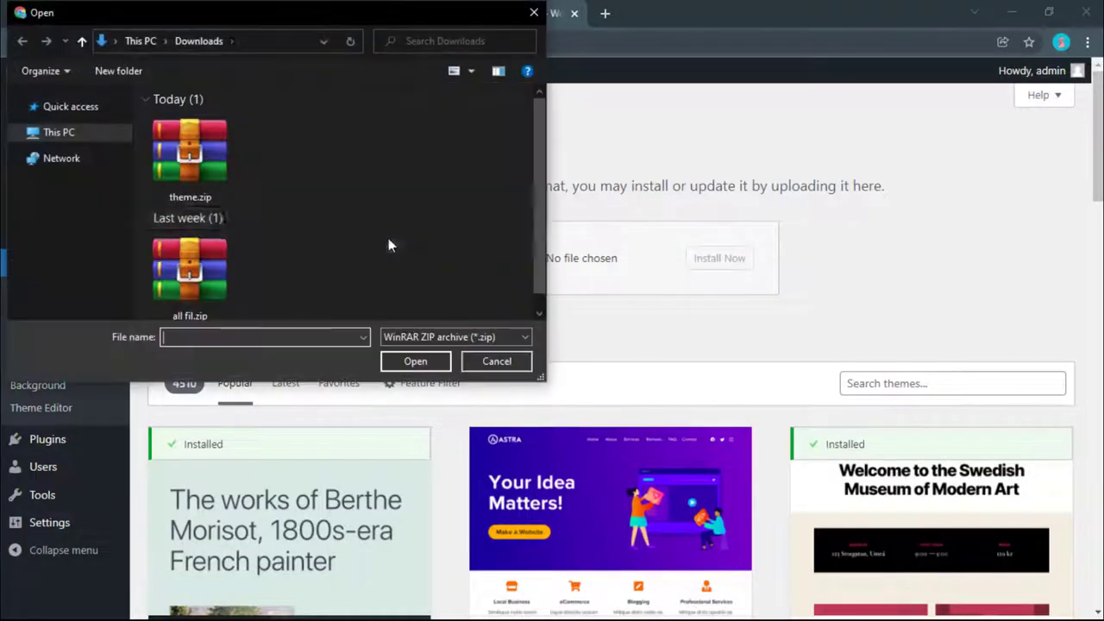
left_click(205, 168)
left_click(415, 362)
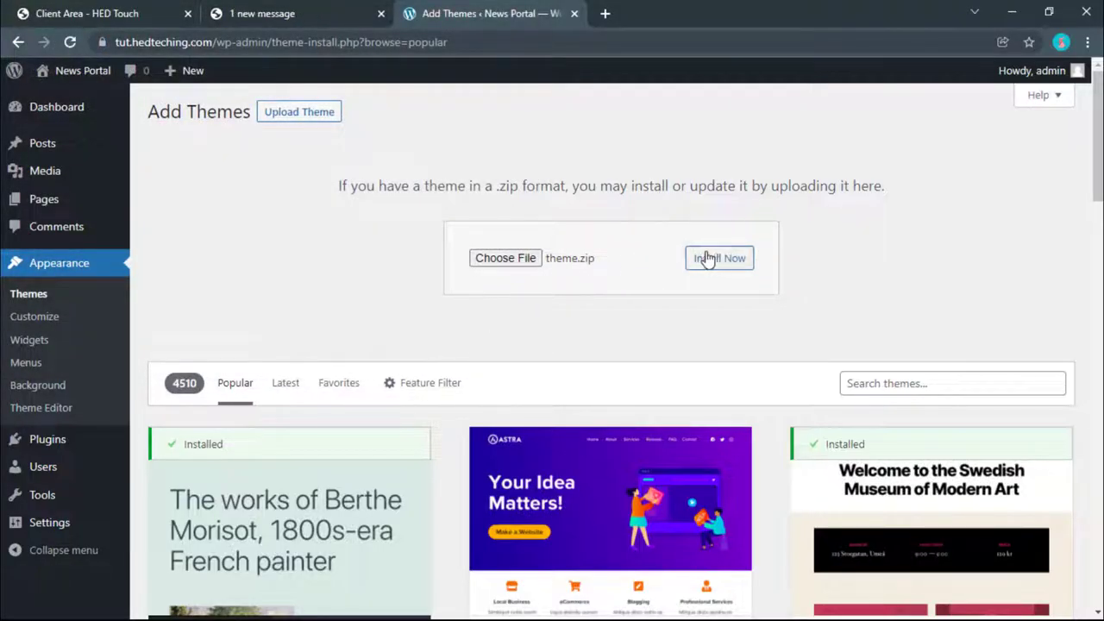
left_click(527, 260)
left_click(206, 167)
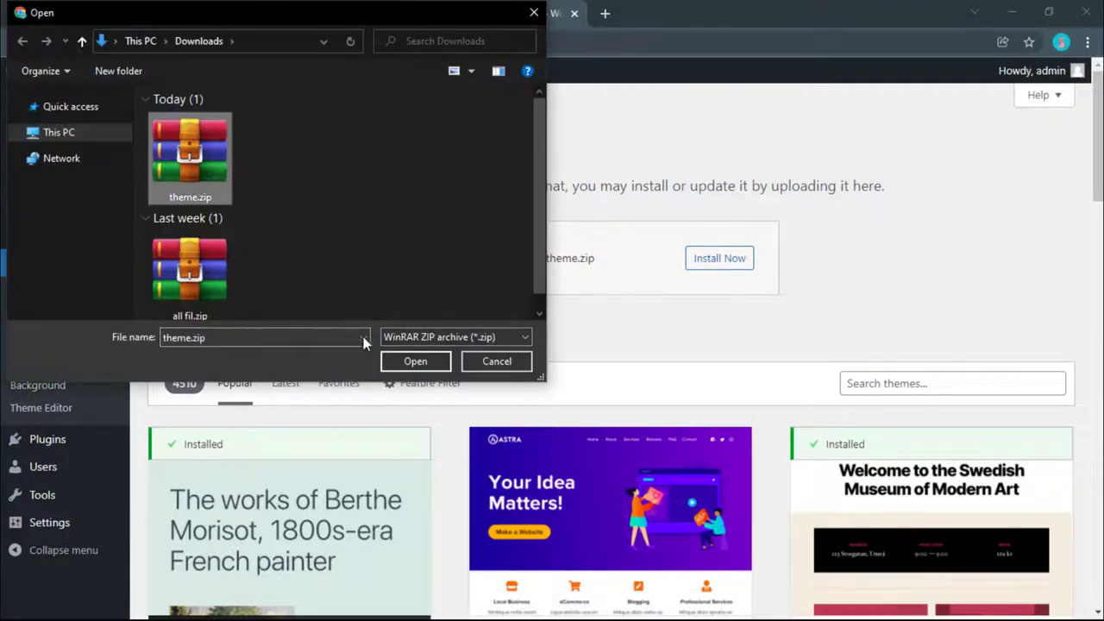
left_click(401, 363)
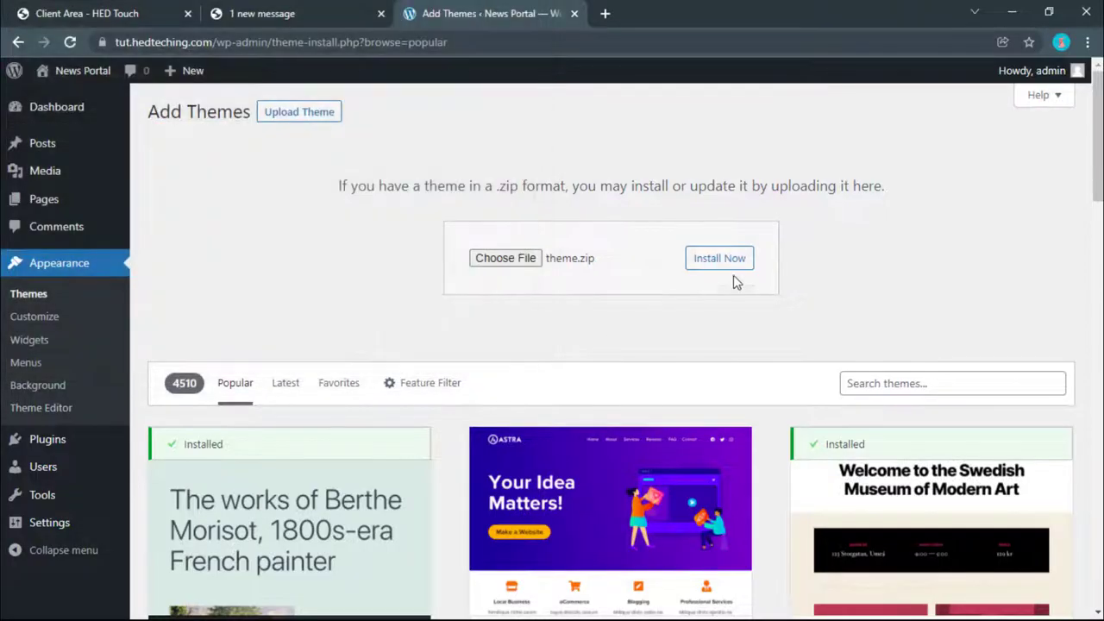
left_click(742, 268)
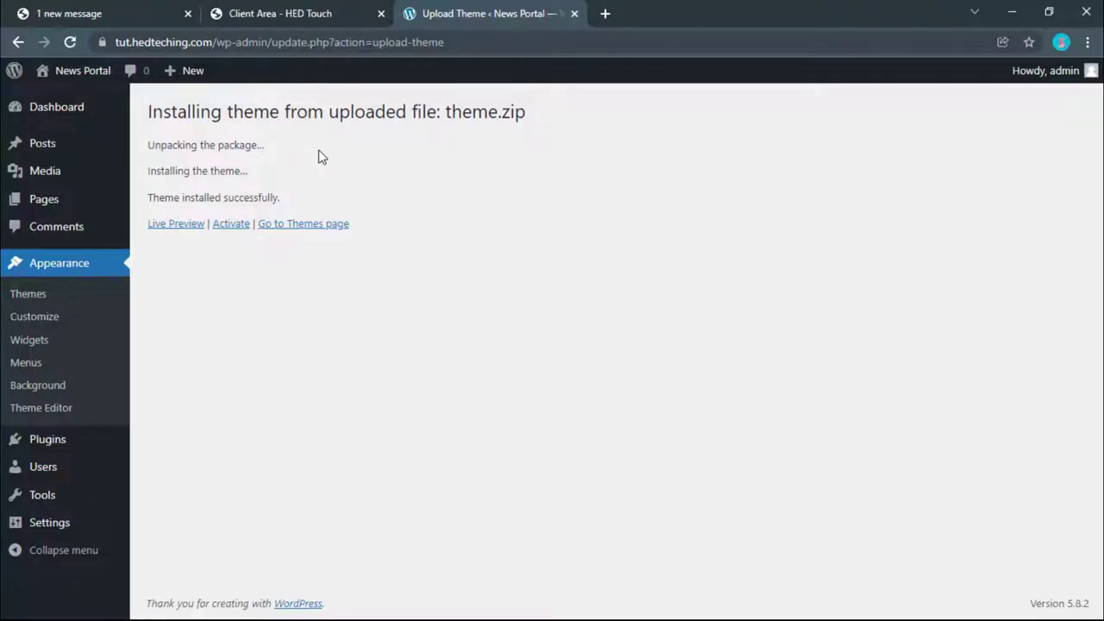
left_click(232, 225)
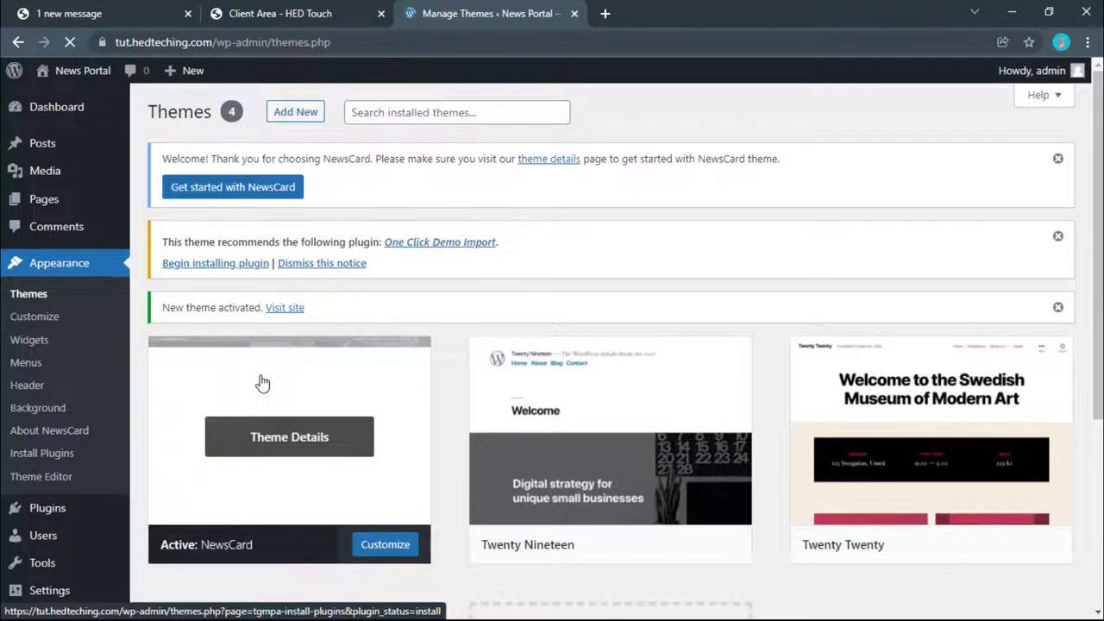
Step: Delete the Twenty Nineteen theme from its Theme Details and confirm the prompt
scroll(261, 382, "down", 2)
scroll(261, 382, "up", 2)
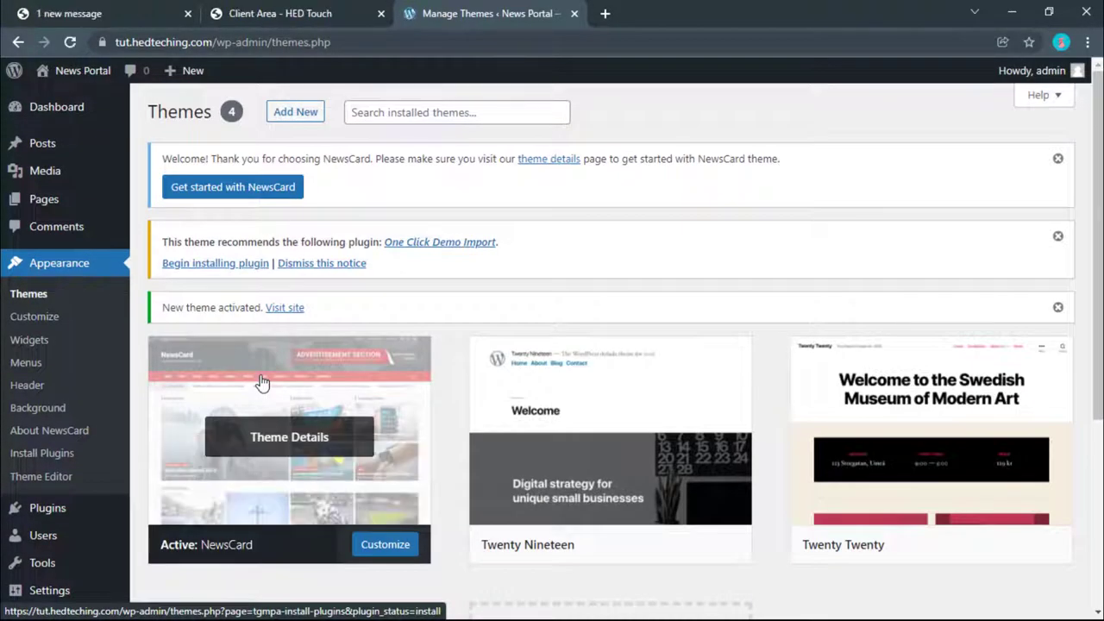
scroll(292, 418, "down", 2)
left_click(609, 274)
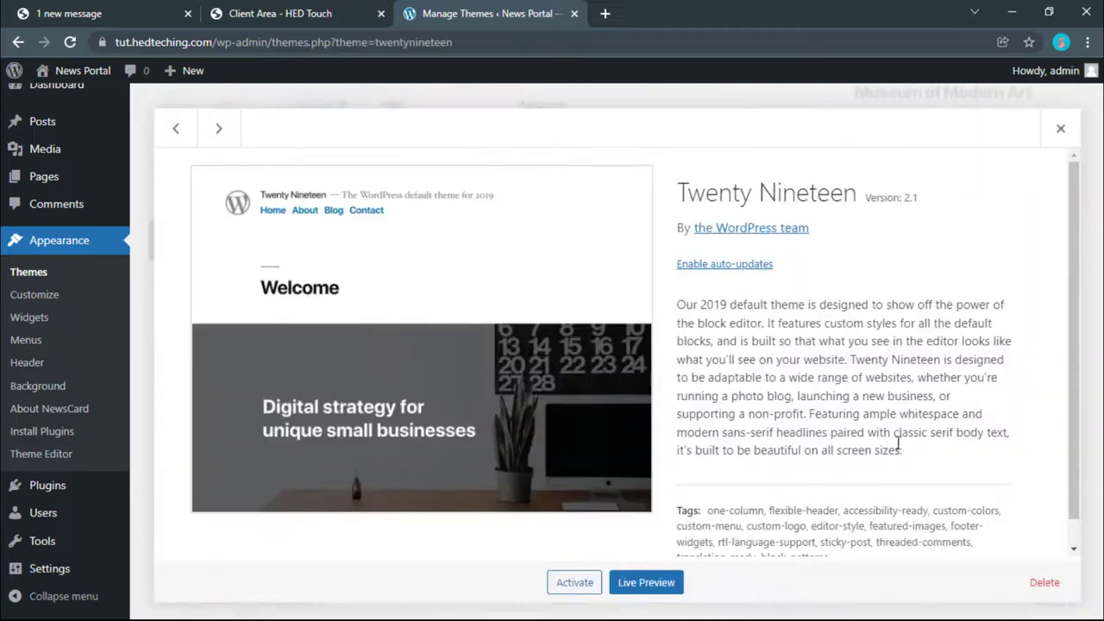
left_click(1044, 582)
left_click(628, 169)
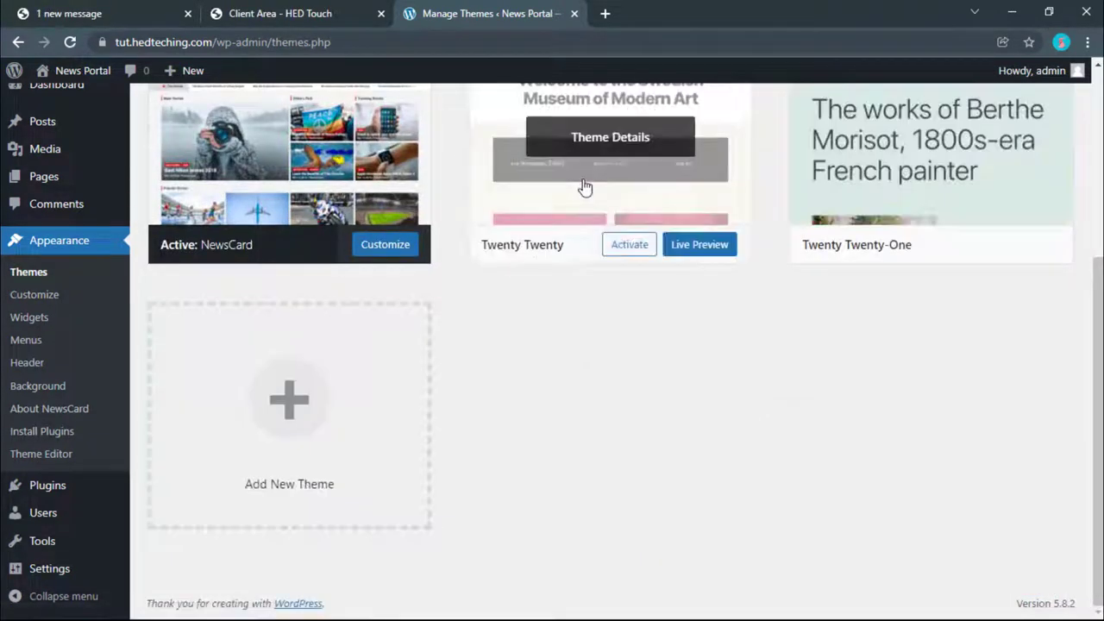
Step: Delete the Twenty Twenty and Twenty Twenty-One themes, confirming the deletion
left_click(584, 187)
left_click(638, 170)
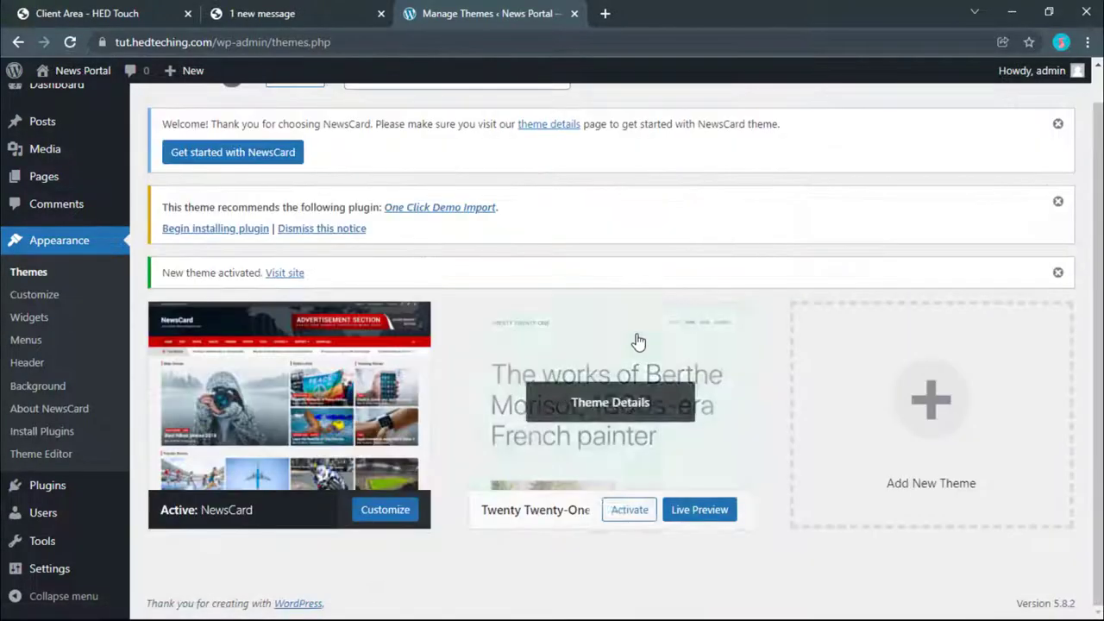
left_click(638, 343)
left_click(1036, 582)
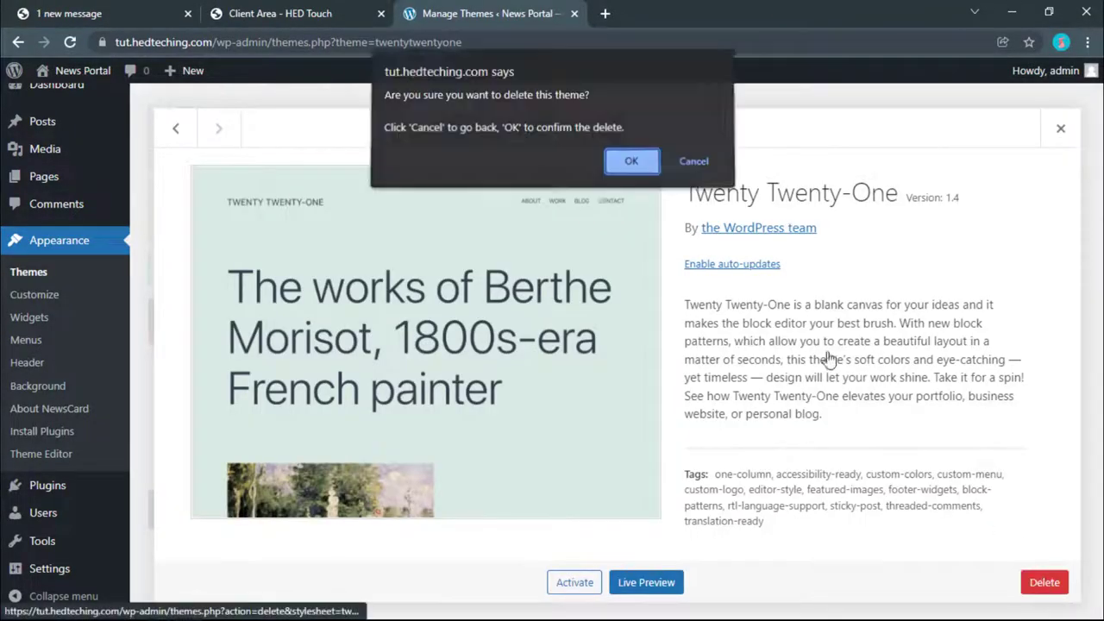
left_click(628, 160)
Step: Open the live News Portal site from the admin bar in a new tab and switch to it
right_click(59, 93)
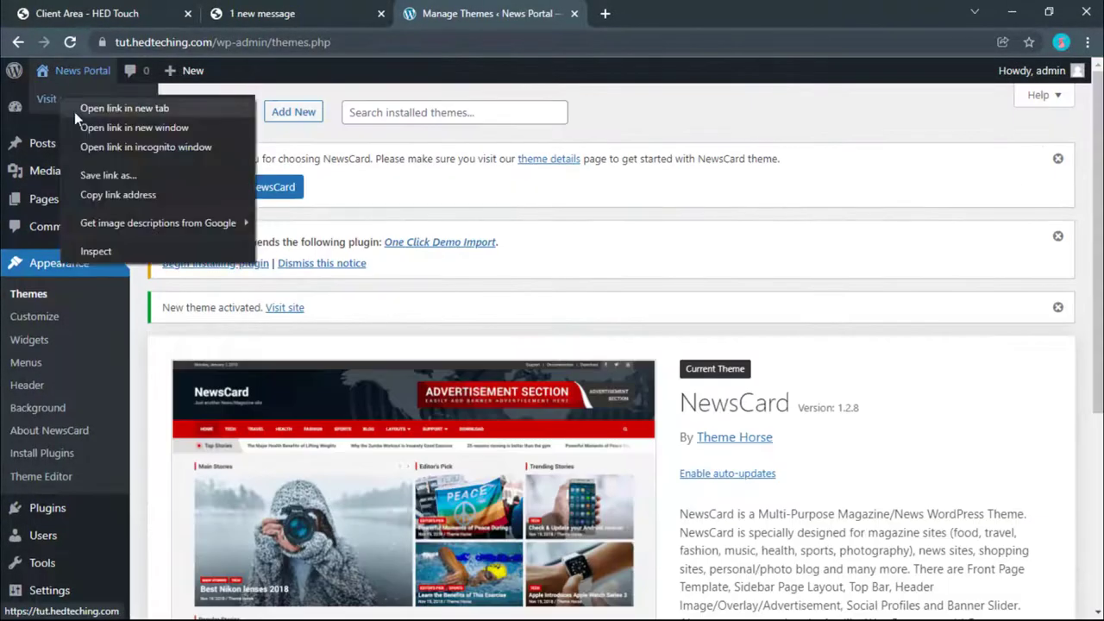
left_click(74, 111)
left_click(599, 9)
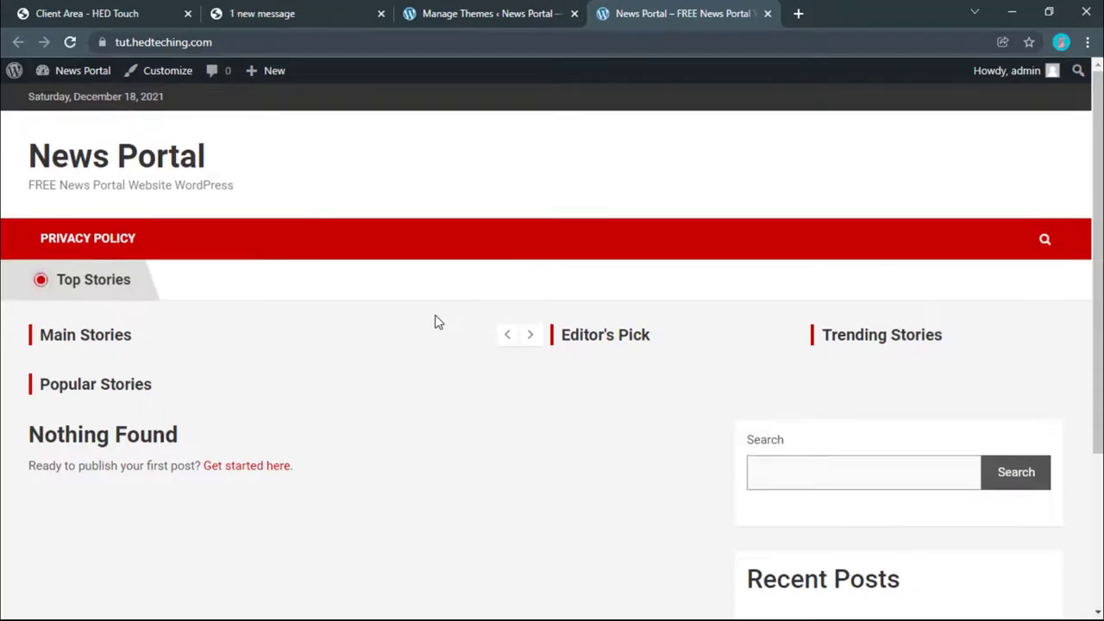
Step: Scroll through the homepage to review the Top Stories and Editor's Pick sections
scroll(437, 321, "down", 3)
scroll(436, 321, "up", 3)
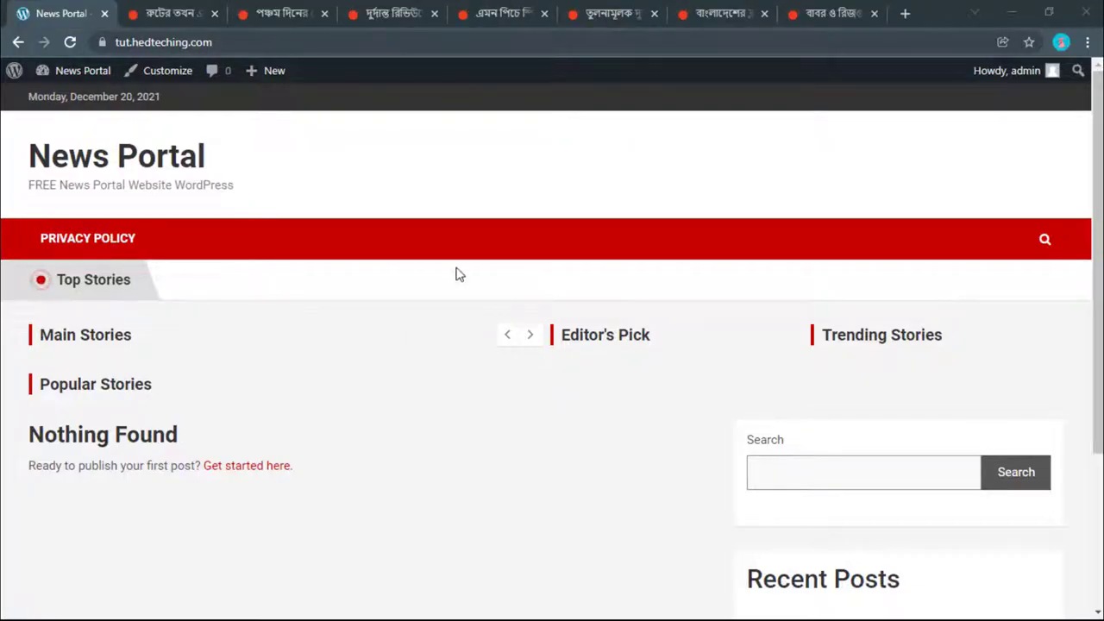
scroll(459, 274, "down", 3)
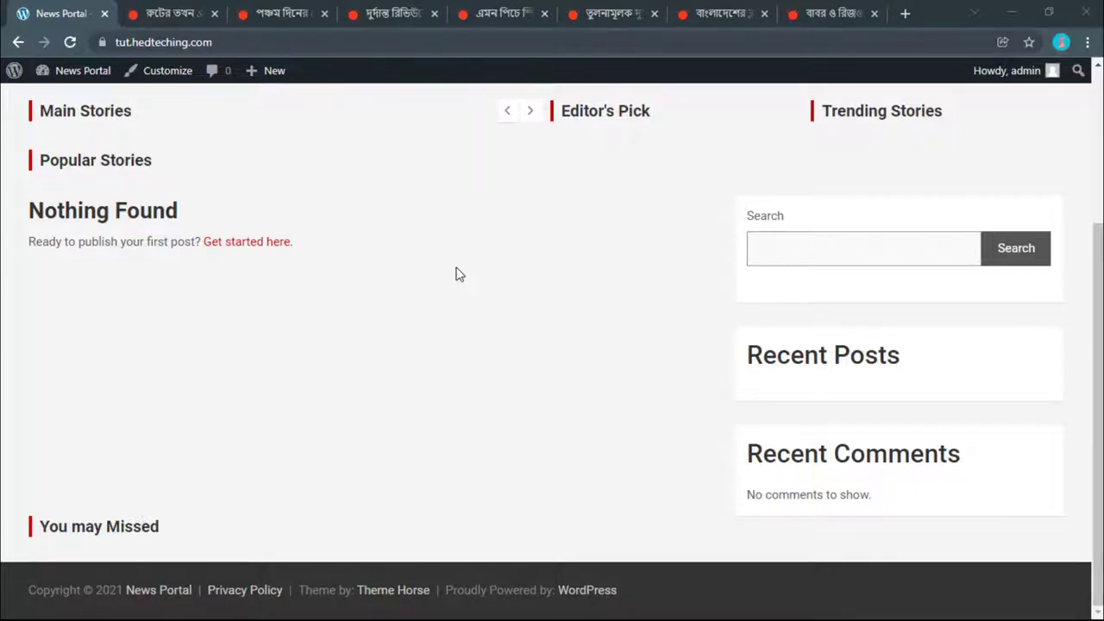
scroll(459, 275, "up", 3)
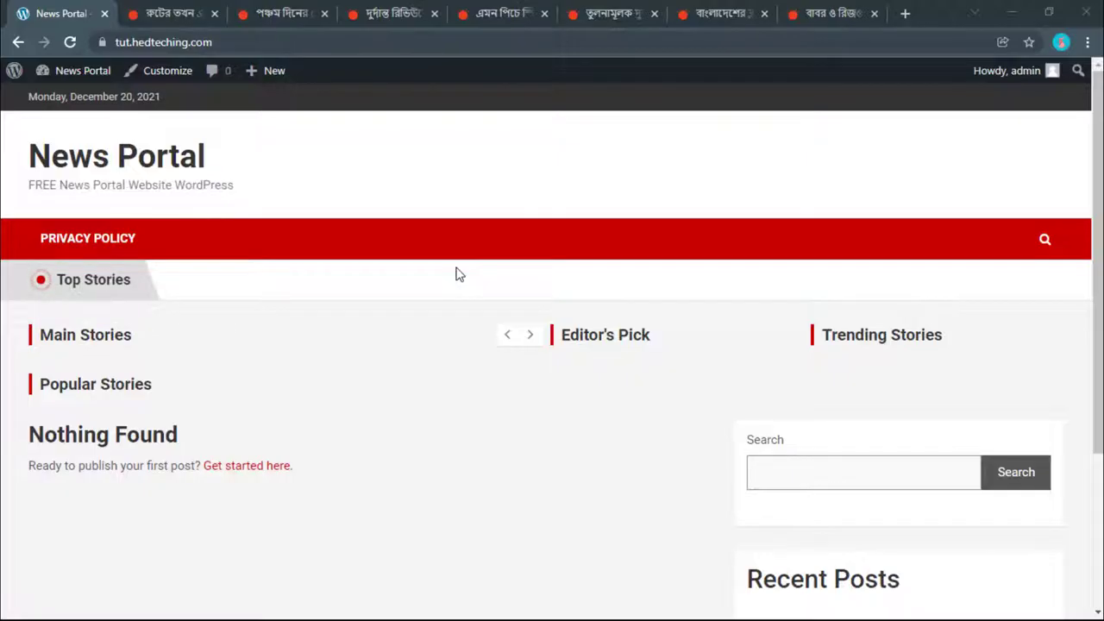
scroll(453, 281, "down", 2)
scroll(437, 320, "up", 2)
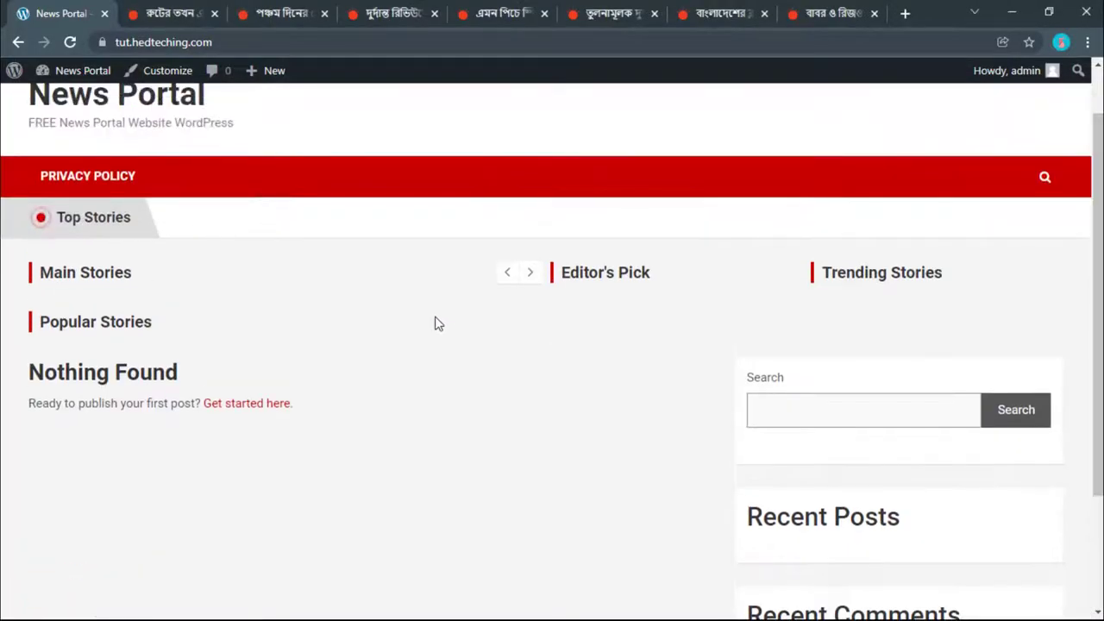
Step: Return to the admin Dashboard via the News Portal menu and choose Posts > Add New
mouse_move(87, 73)
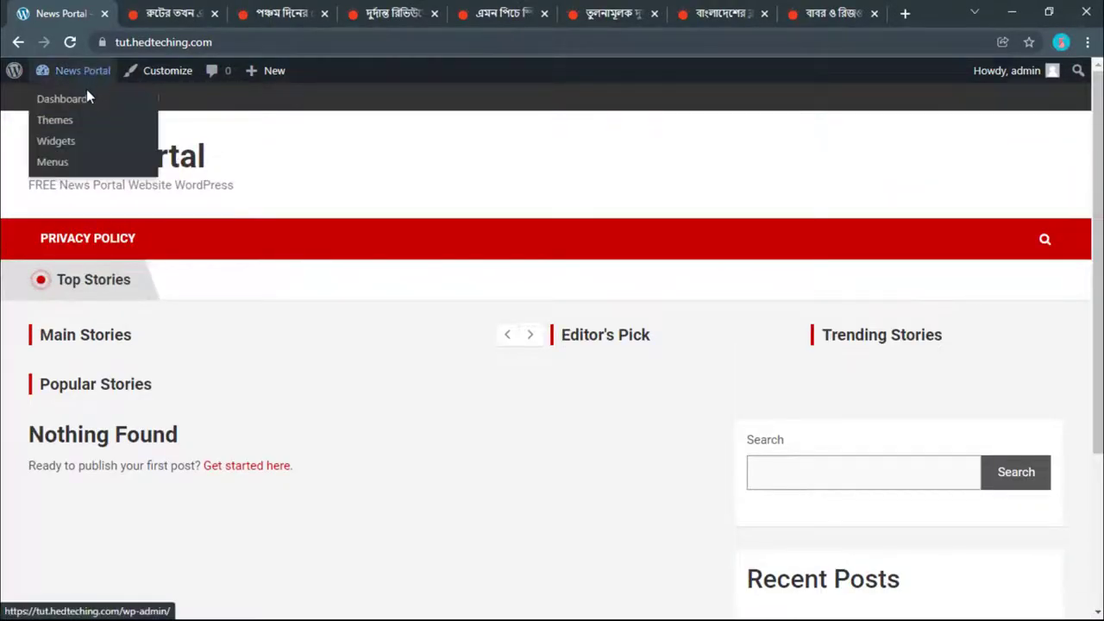
left_click(85, 102)
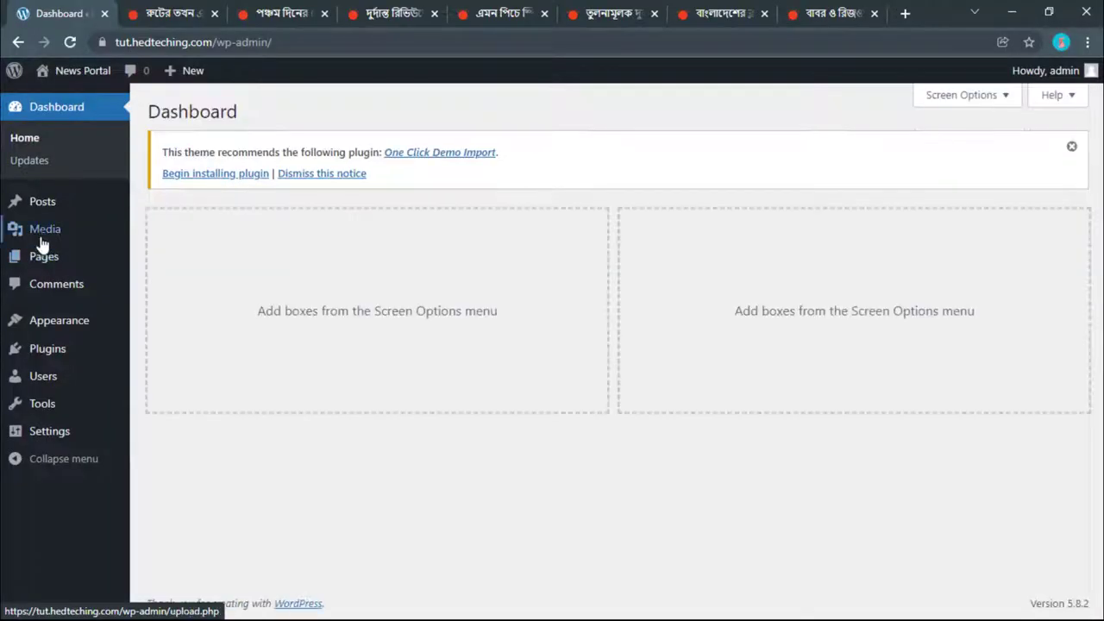
mouse_move(25, 200)
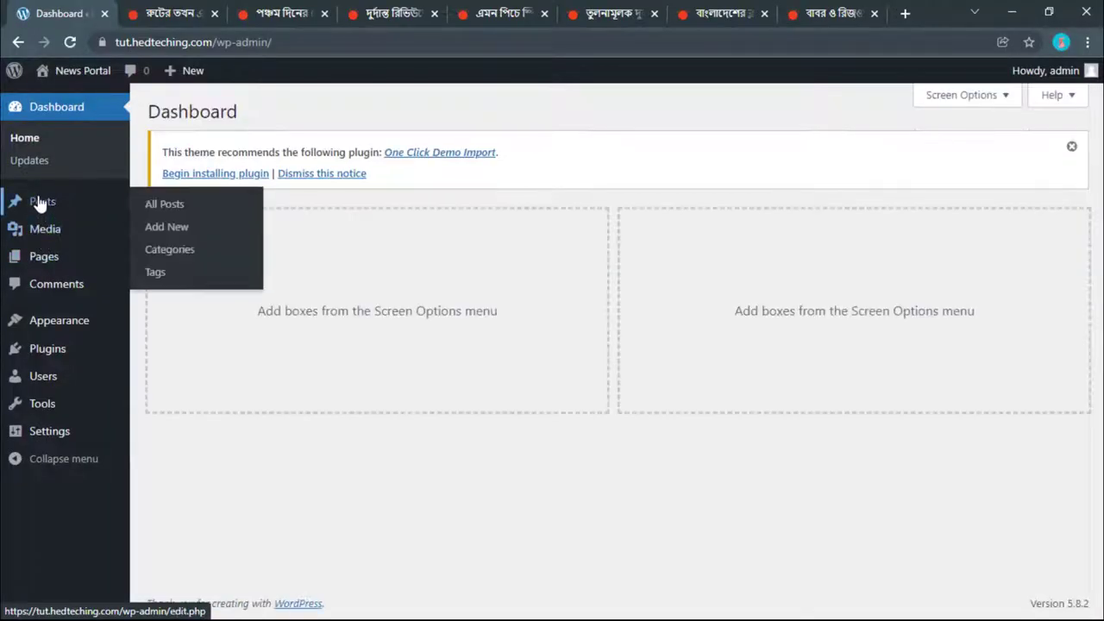
left_click(20, 202)
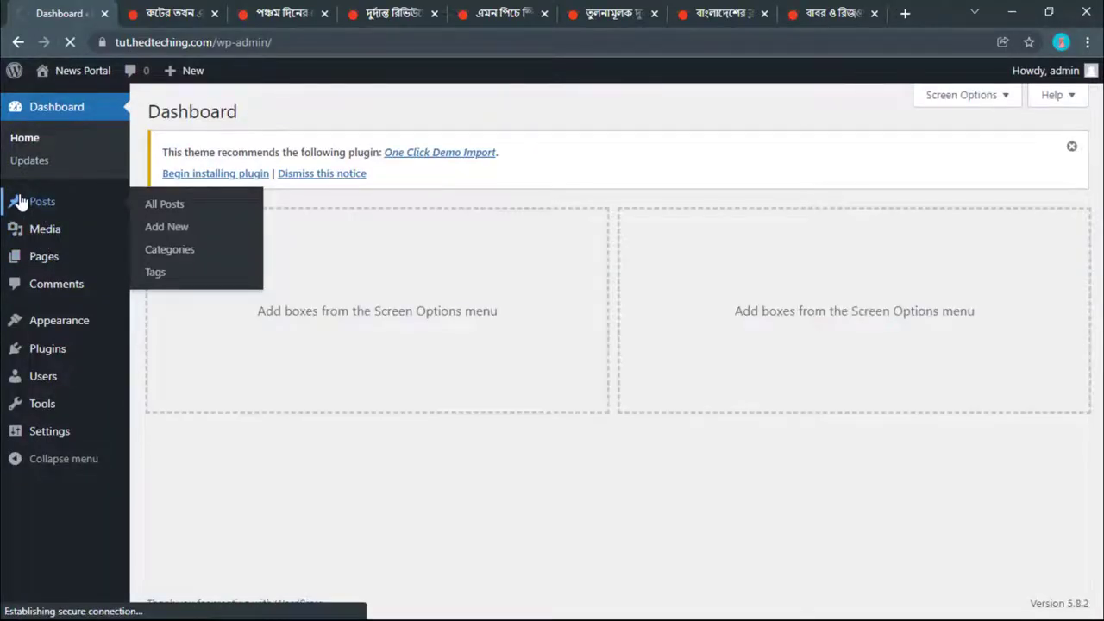
left_click(244, 119)
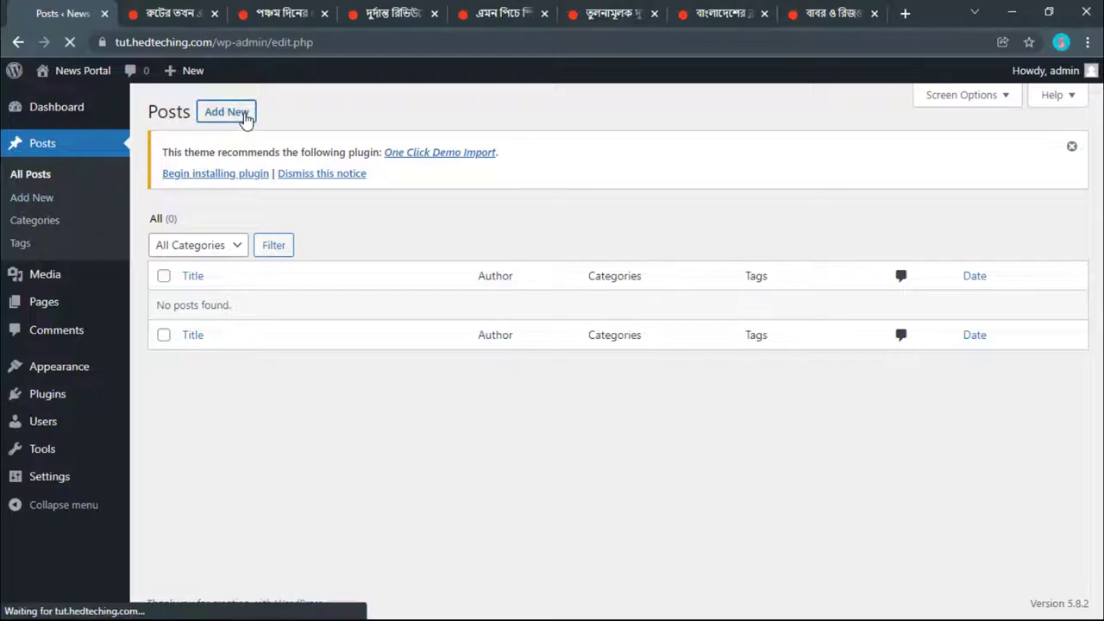
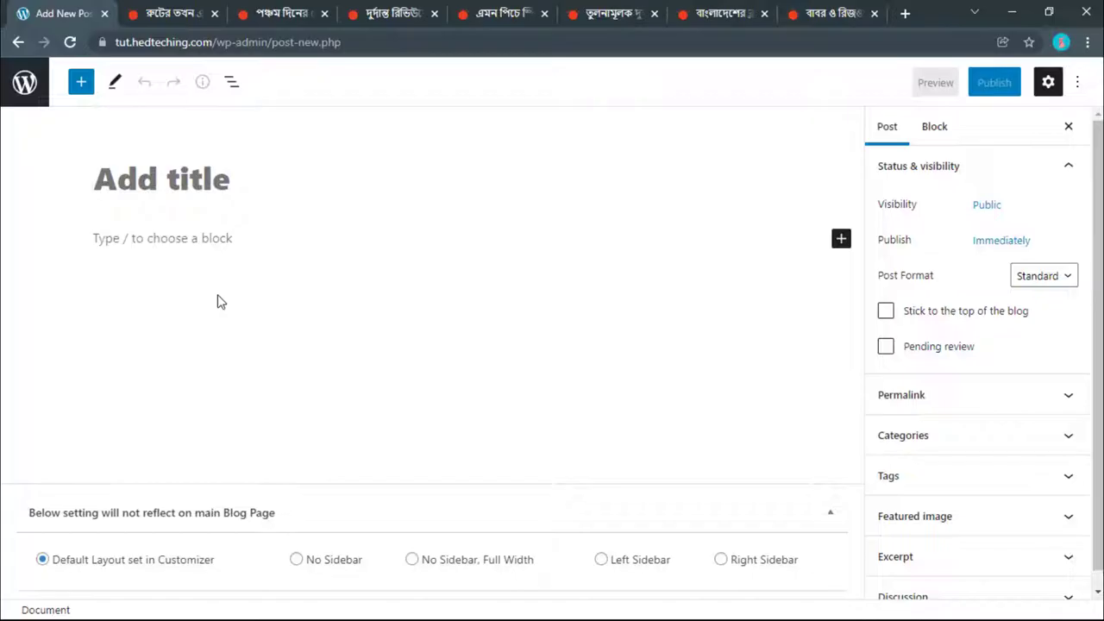
Step: Open the WordPress admin Posts list in a new browser tab
right_click(38, 91)
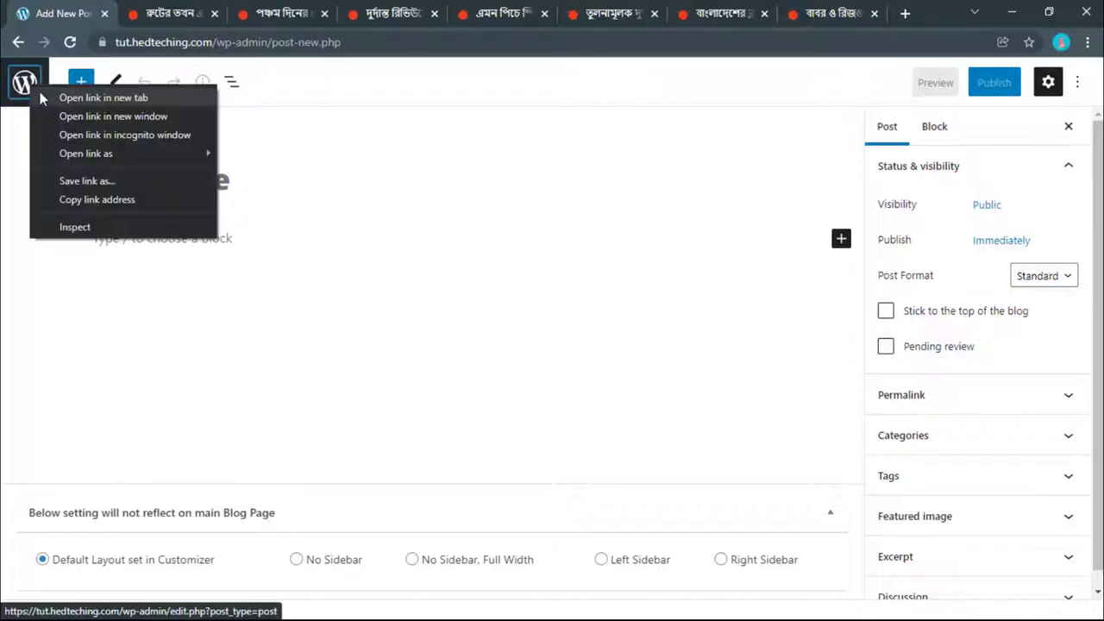
left_click(60, 97)
left_click(155, 13)
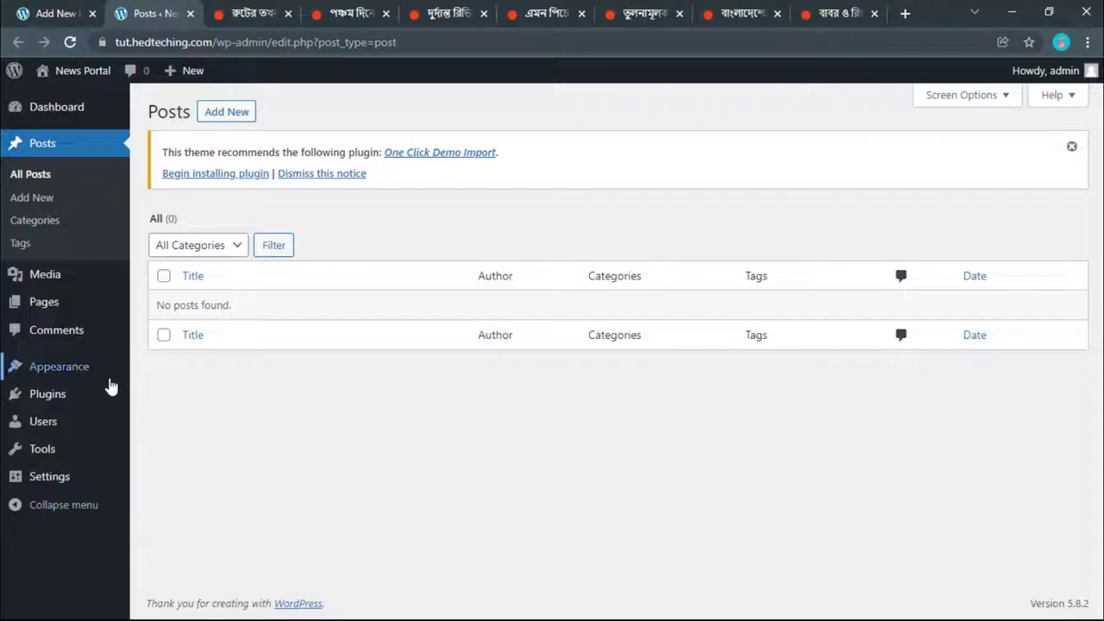
Step: Dismiss the theme's plugin recommendation notice
mouse_move(104, 401)
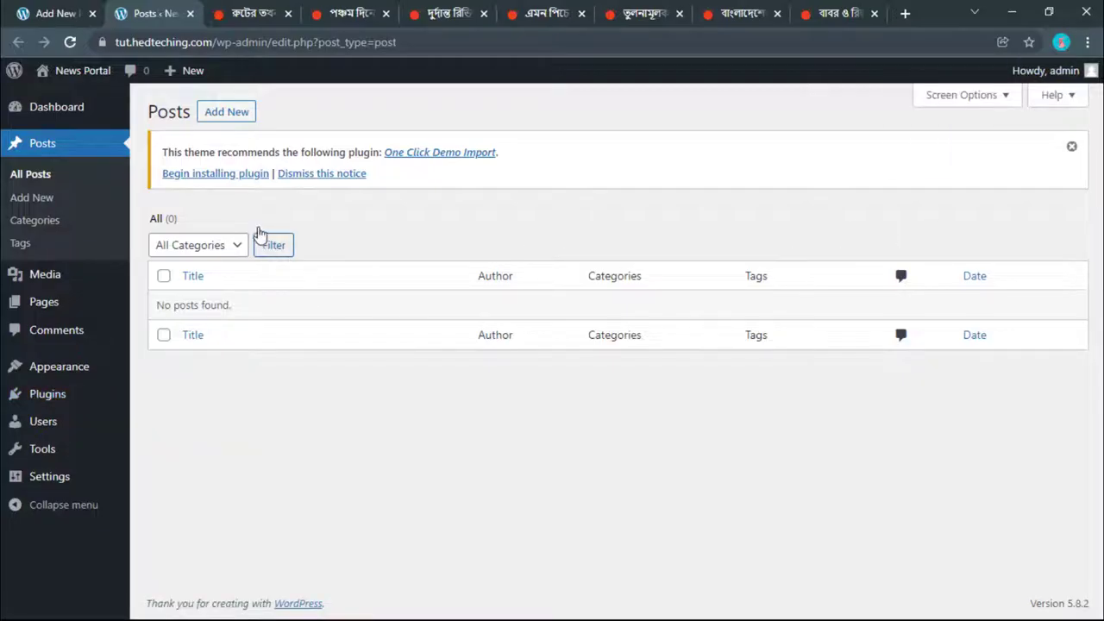
left_click(302, 175)
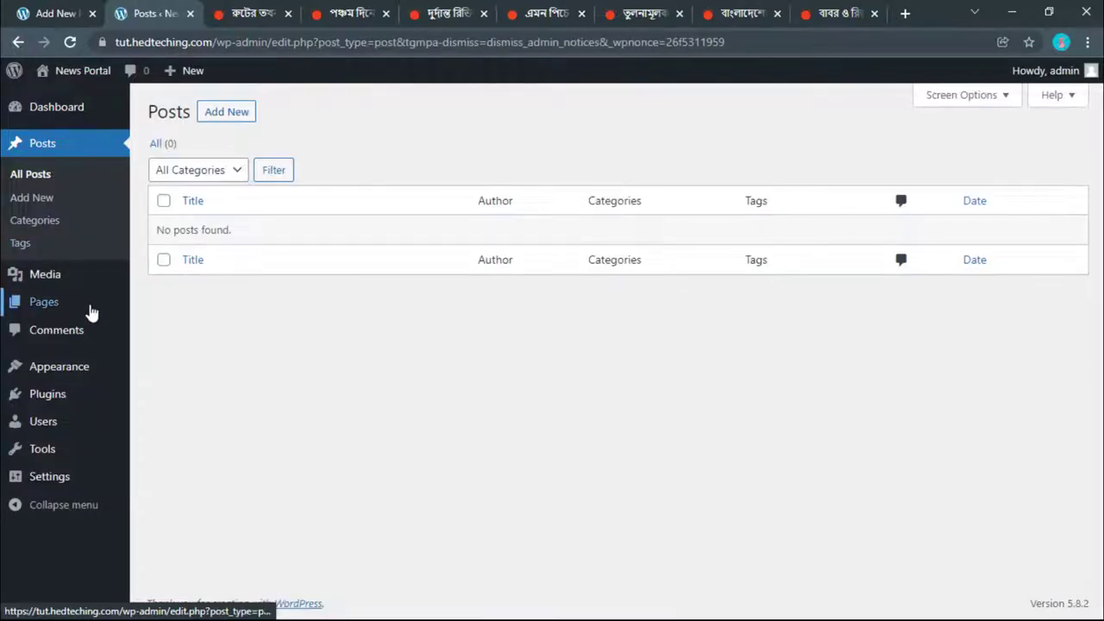
mouse_move(89, 314)
mouse_move(42, 422)
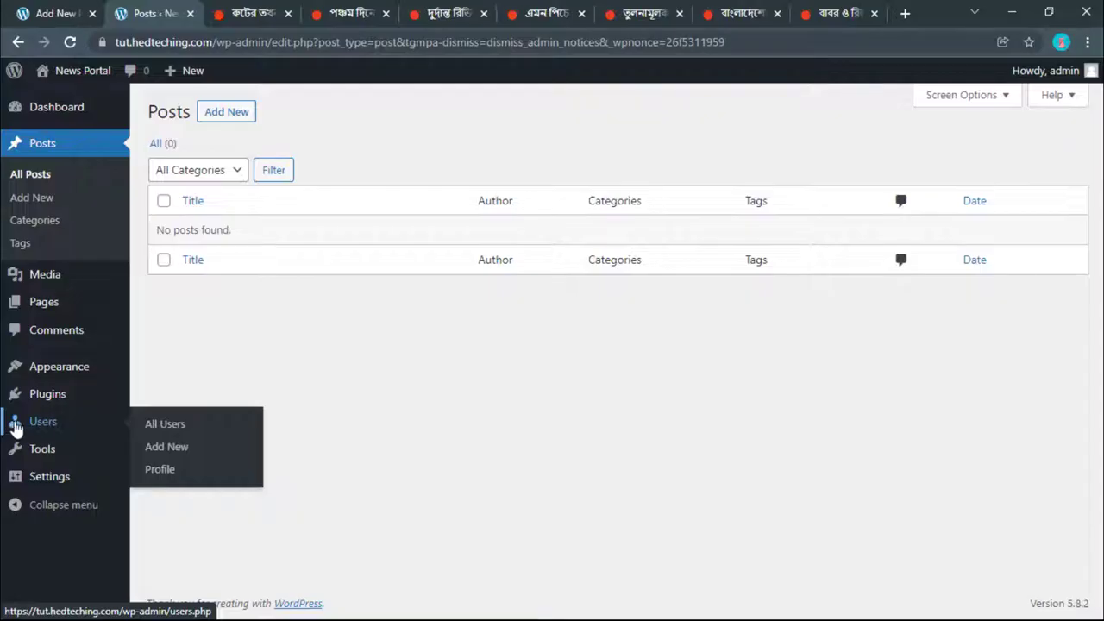
Step: Start a new user under Users > Add New with a username and the autofilled e-mail
left_click(34, 424)
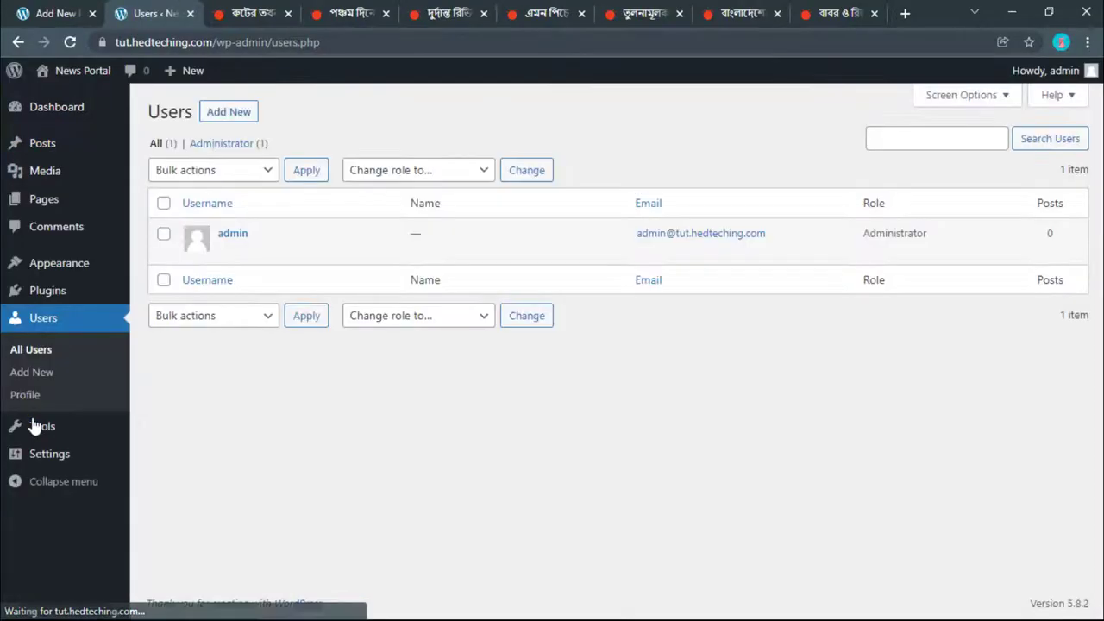
left_click(237, 111)
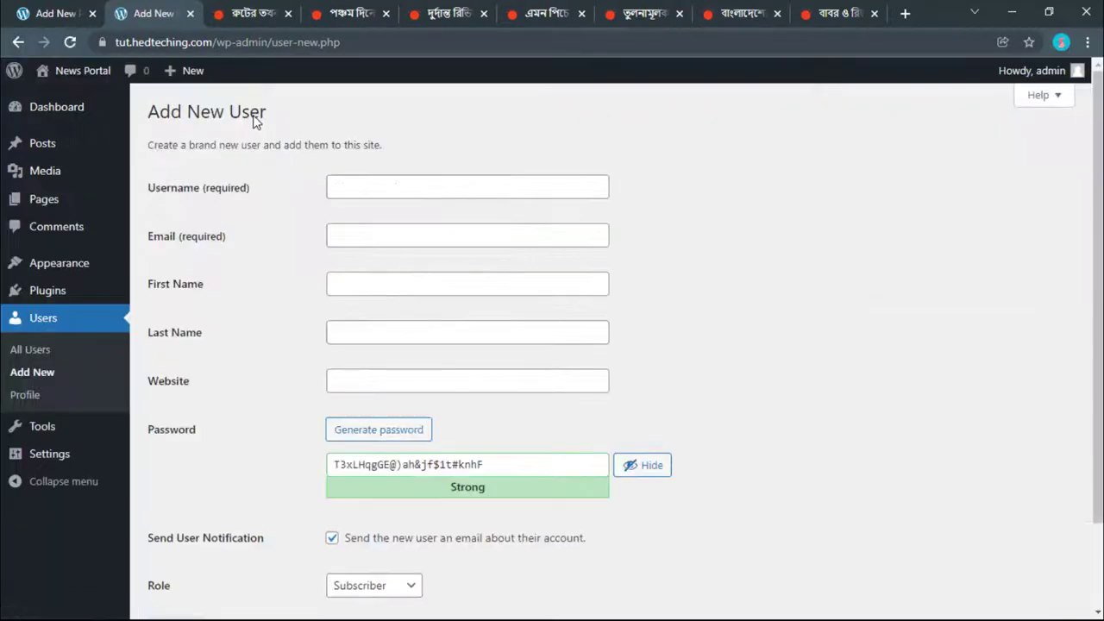
left_click(378, 178)
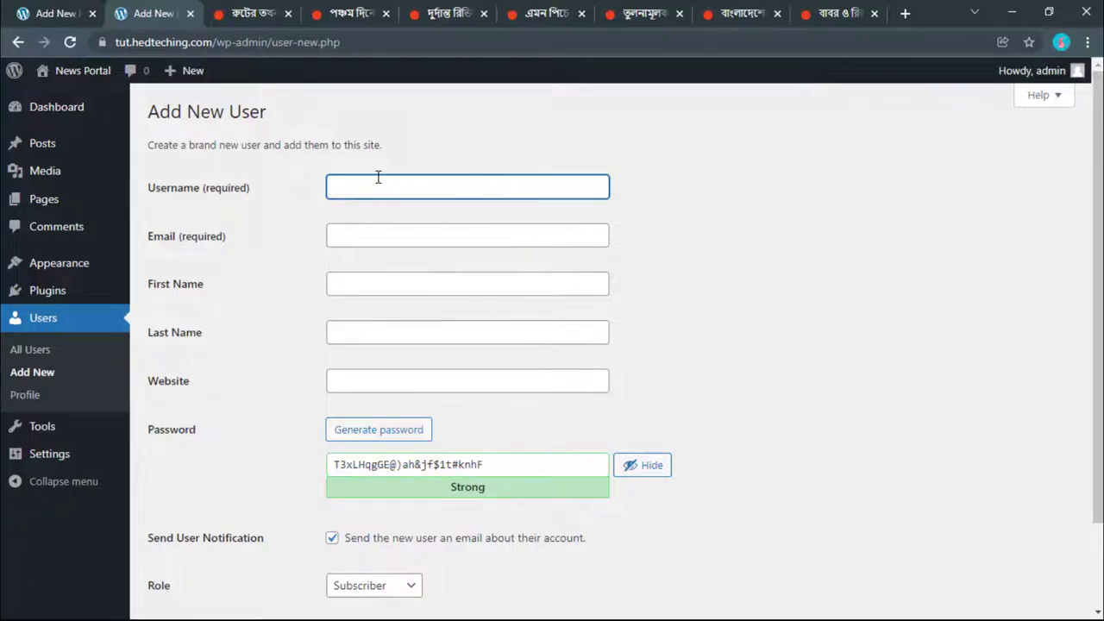
type("afnan")
left_click(353, 235)
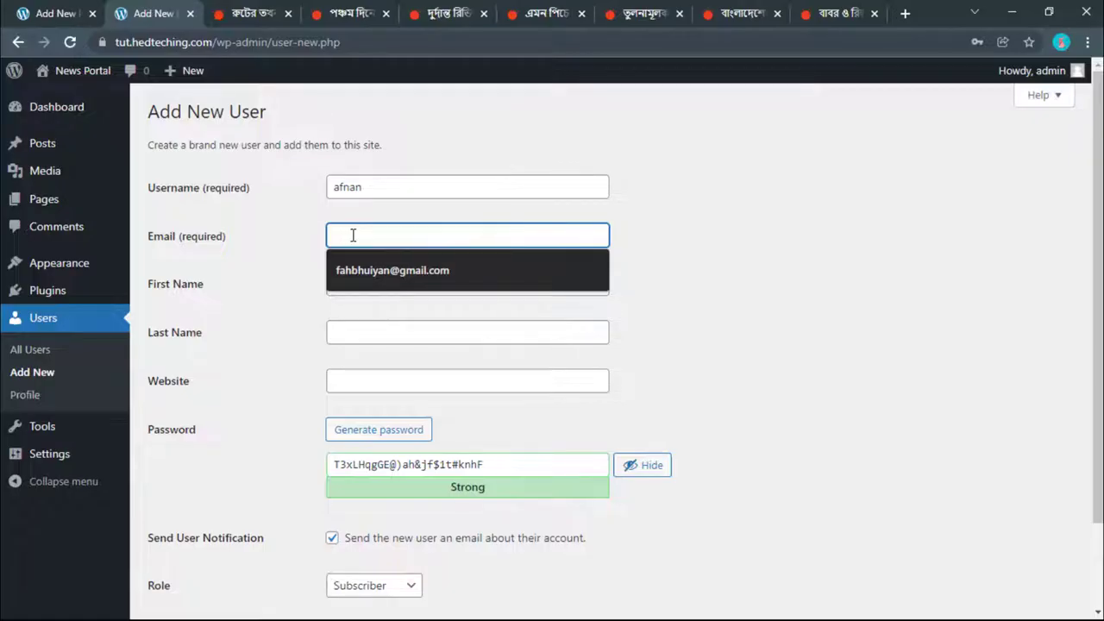
left_click(385, 270)
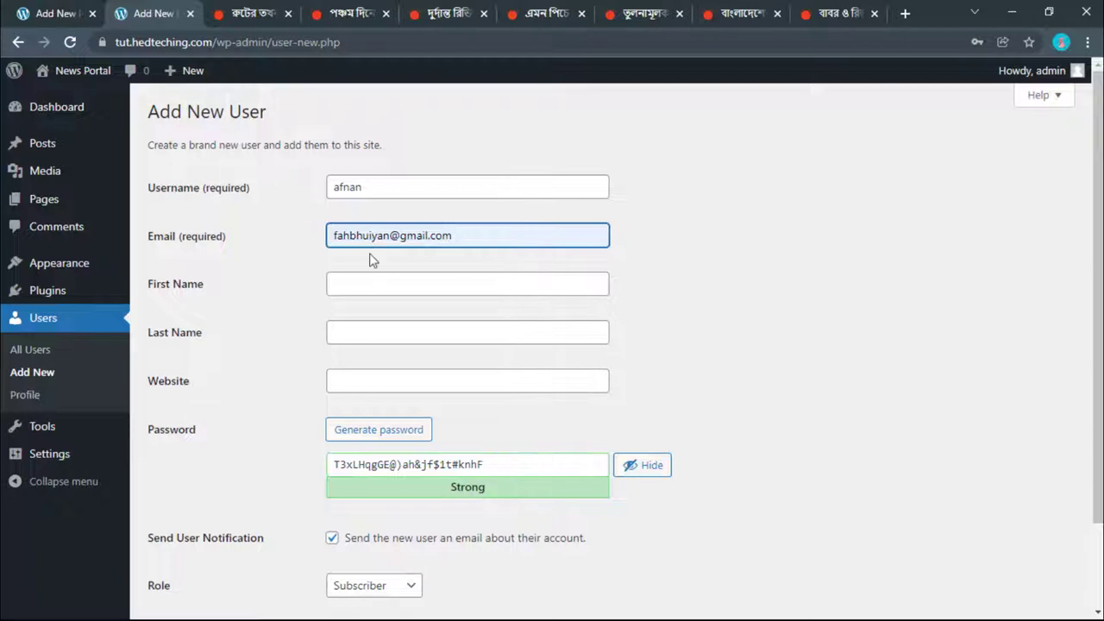
double_click(376, 235)
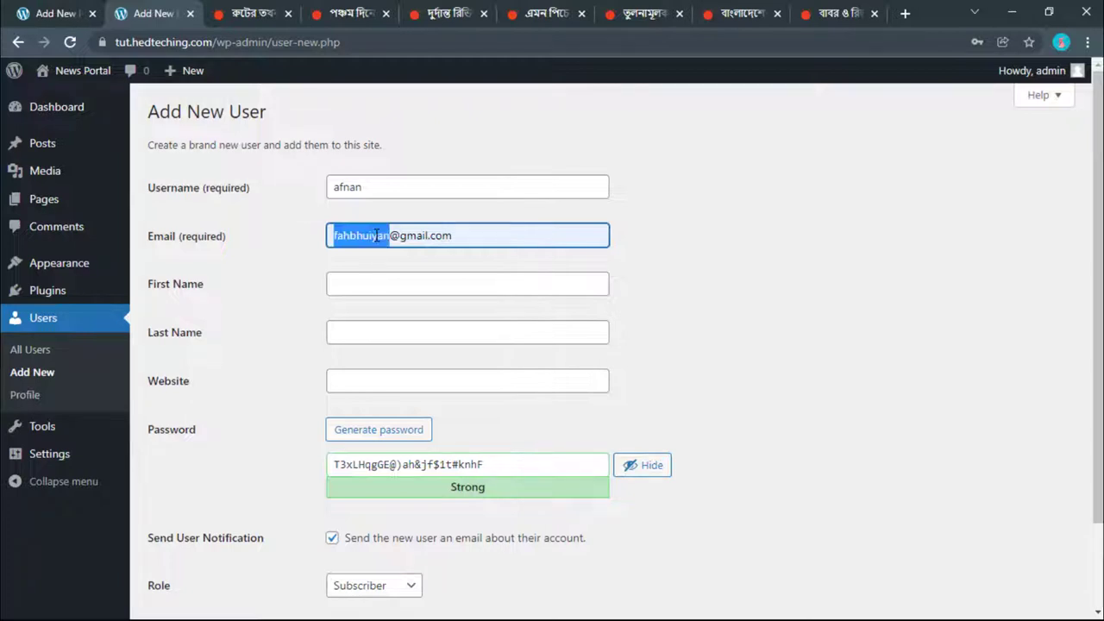
left_click(363, 282)
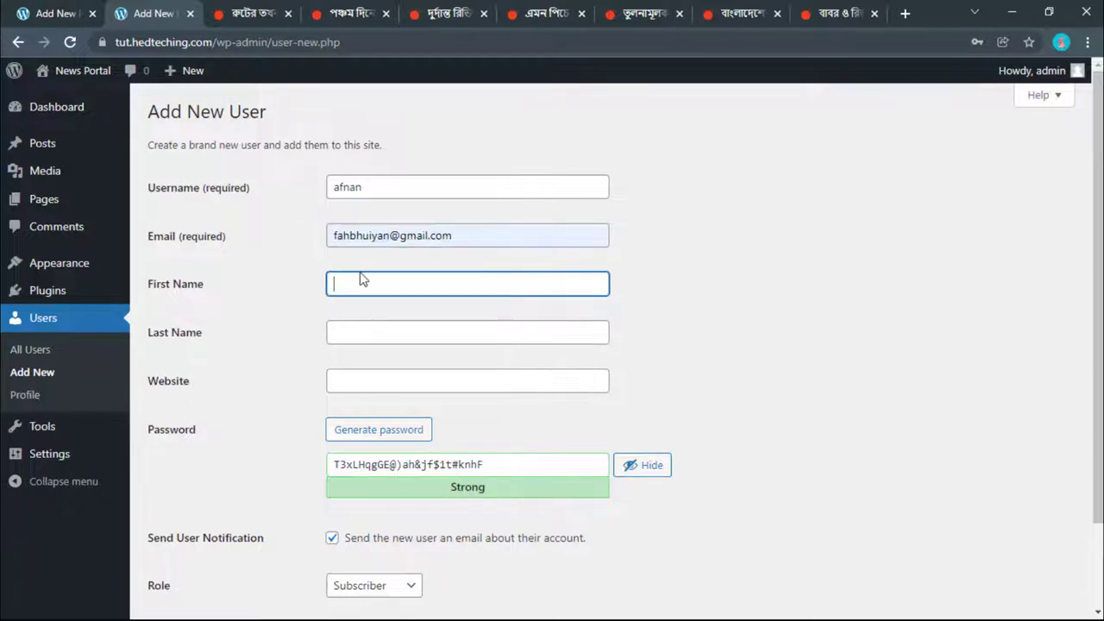
Step: Clear the existing password and generate a fresh one
left_click(371, 329)
scroll(371, 328, "down", 2)
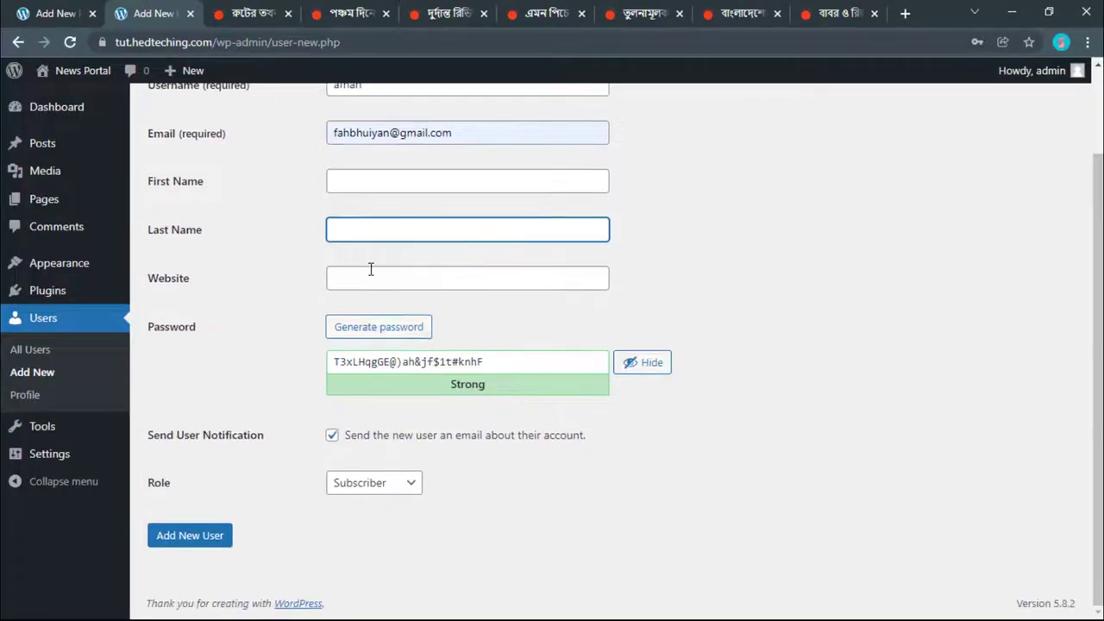
left_click(367, 280)
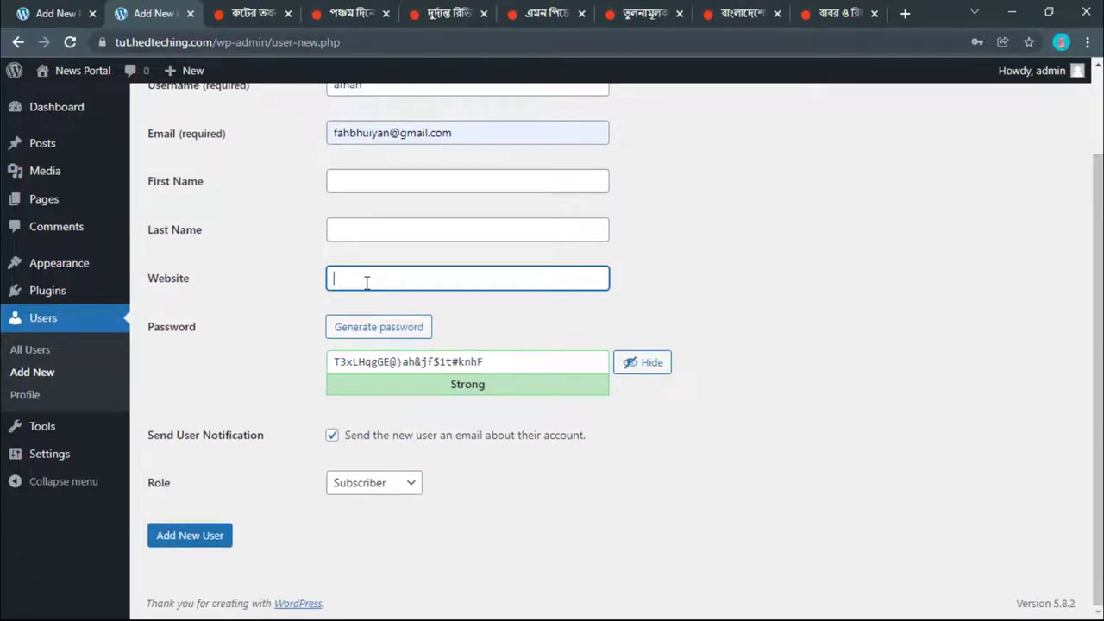
double_click(362, 362)
left_click(517, 360)
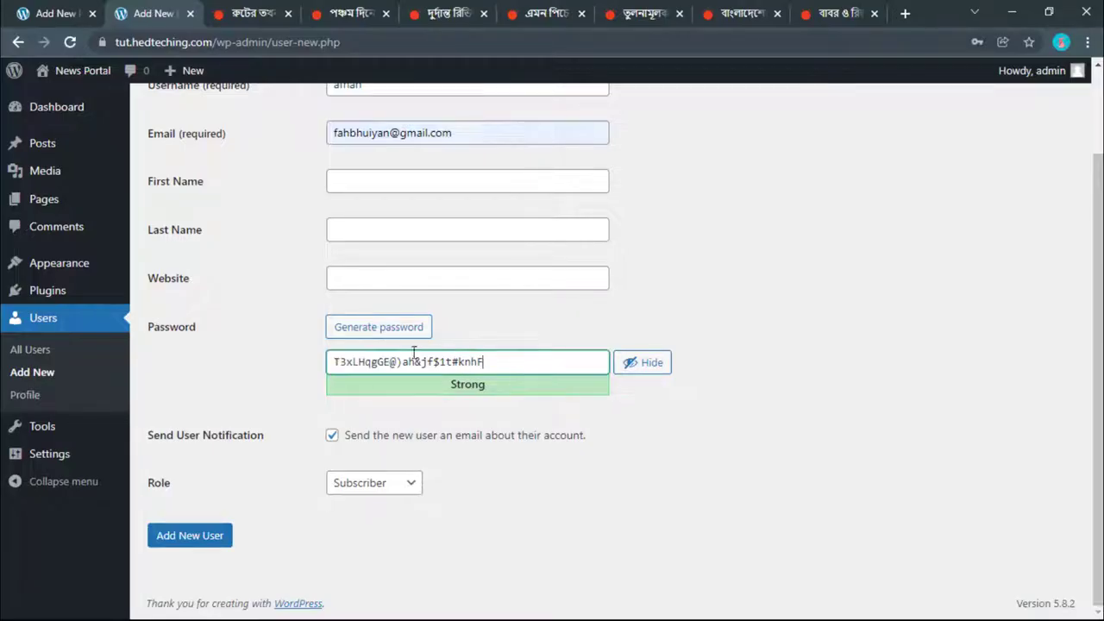
key("ctrl+a")
key("BackSpace")
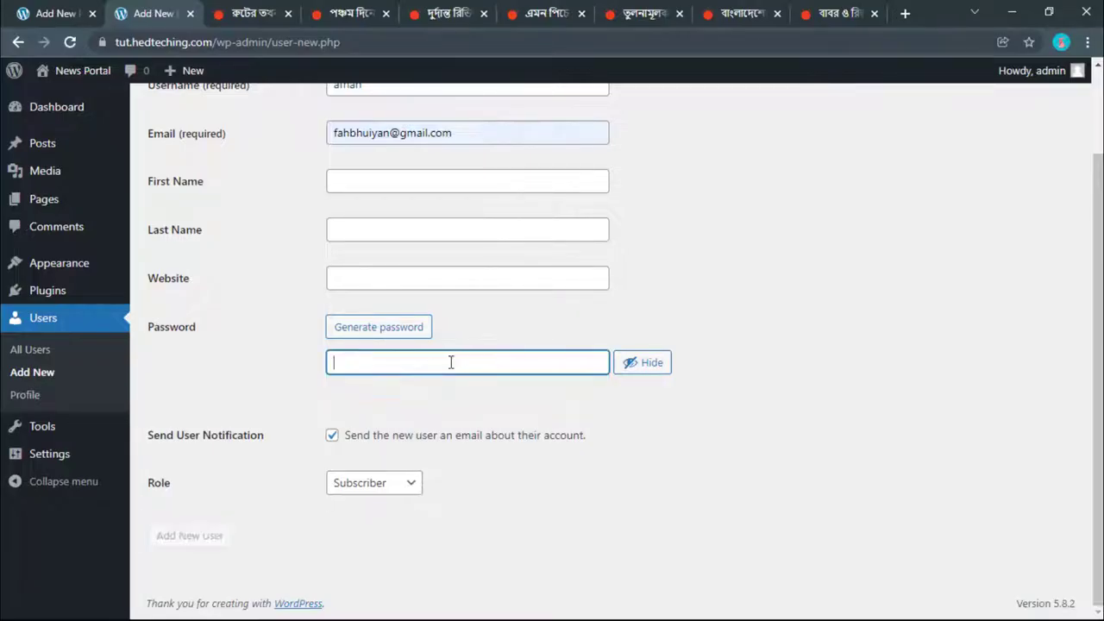
left_click(387, 330)
left_click(368, 363)
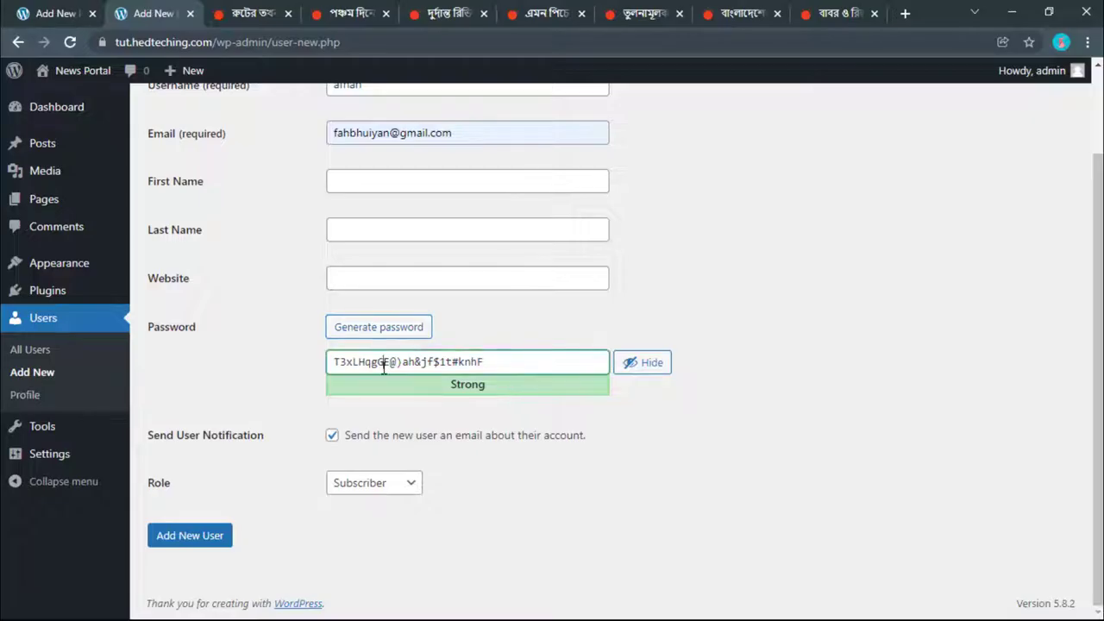
key("ctrl+a")
left_click(386, 332)
Step: Delete the special-character symbols from the generated password
left_click(378, 362)
key("BackSpace")
left_click(366, 362)
key("BackSpace")
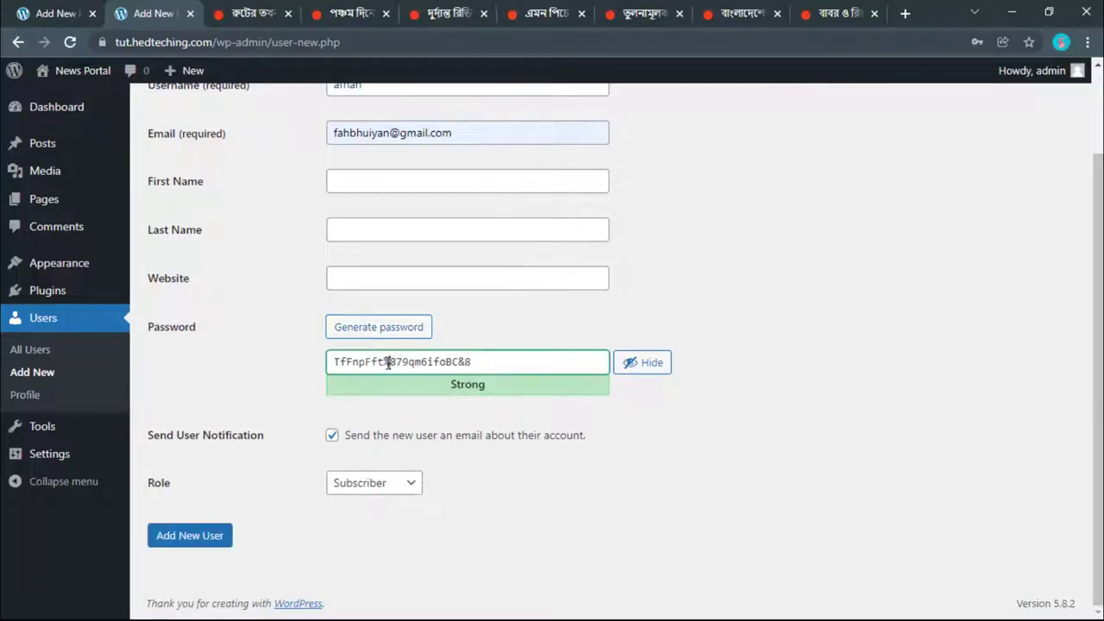
left_click(391, 362)
key("BackSpace")
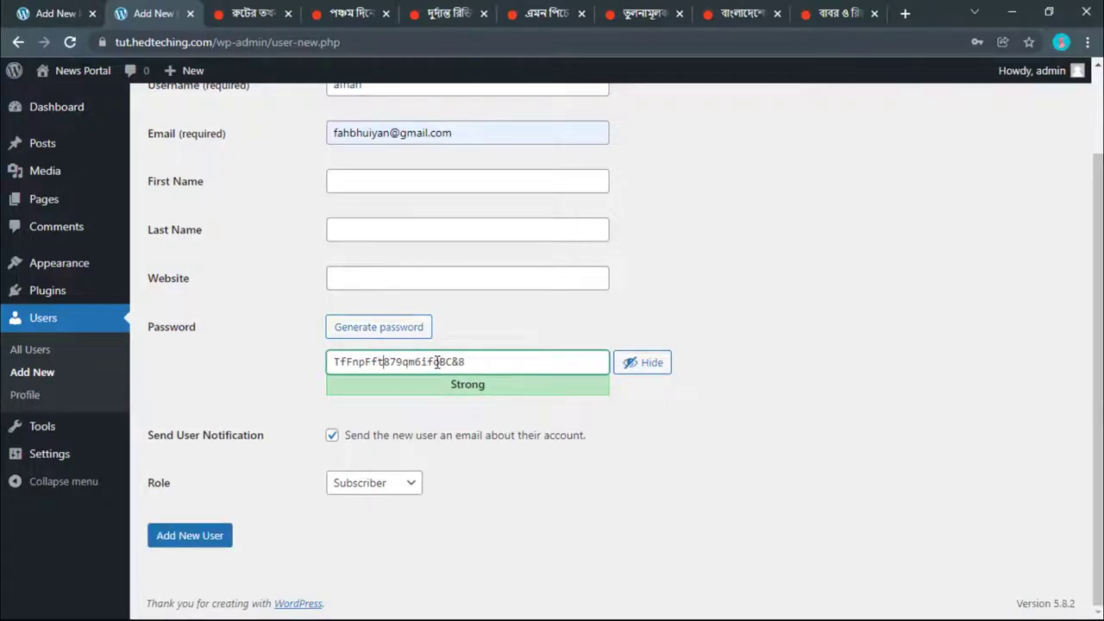
left_click(466, 362)
key("BackSpace")
key("BackSpace")
left_click_drag(486, 363, 346, 366)
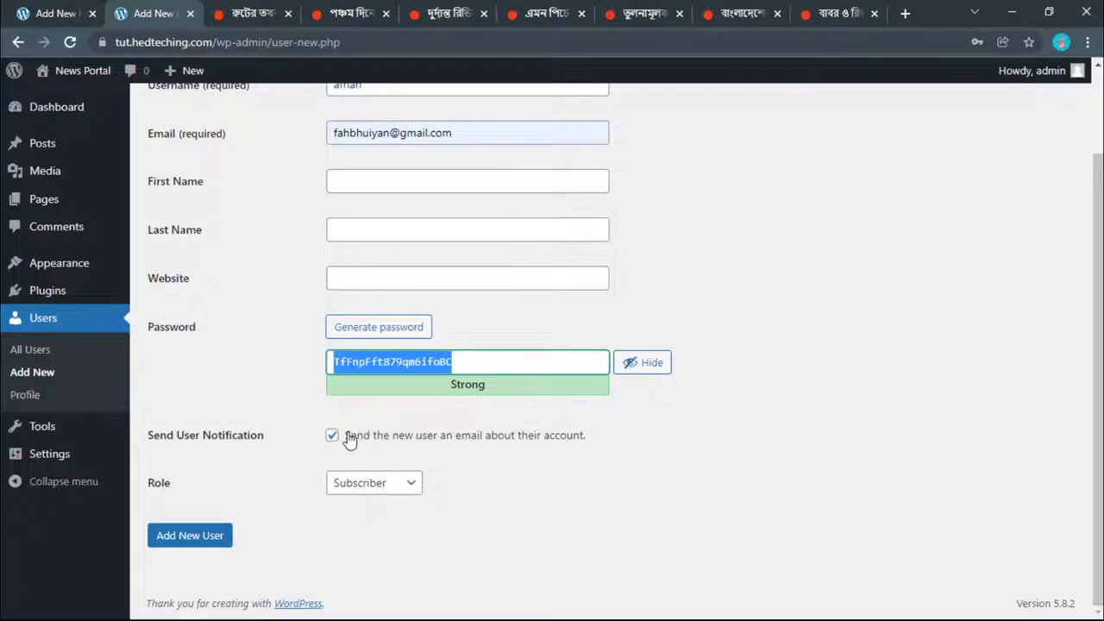
Step: Uncheck Send User Notification so no account e-mail is sent
scroll(385, 377, "up", 1)
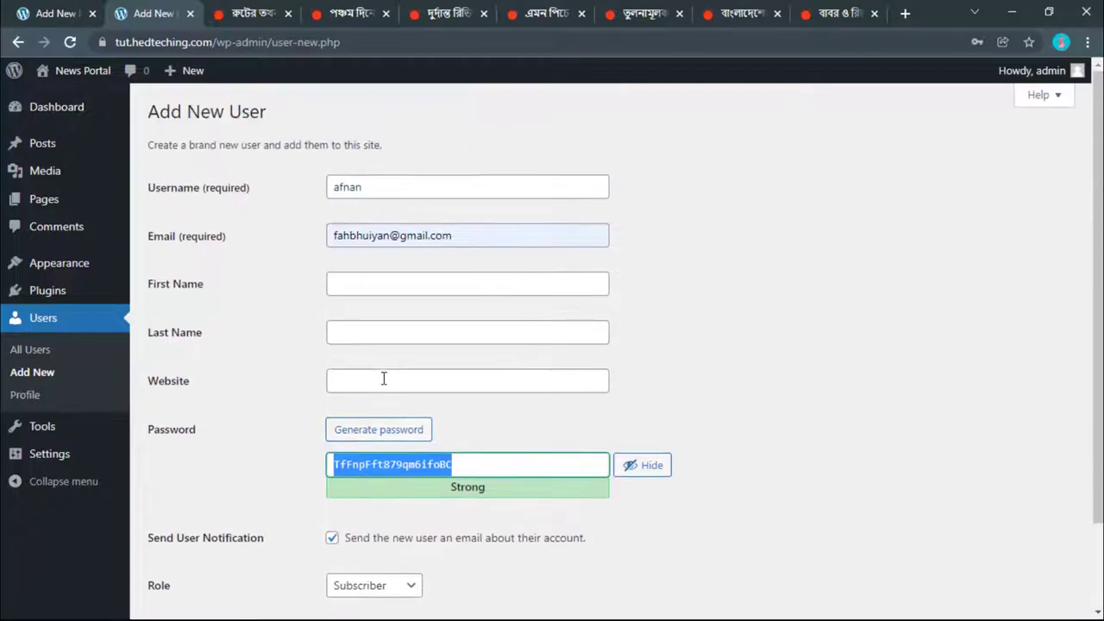
scroll(382, 385, "down", 1)
scroll(347, 505, "up", 1)
left_click(332, 519)
left_click(333, 520)
scroll(333, 521, "down", 1)
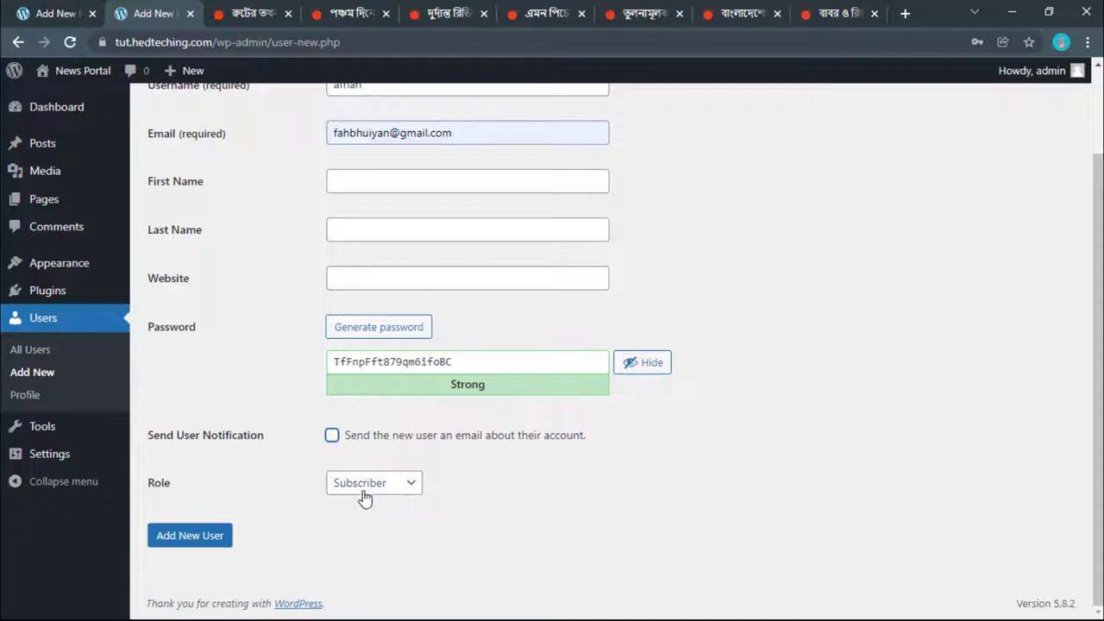
Step: Review the entered username and password on the Add New User form
left_click(366, 495)
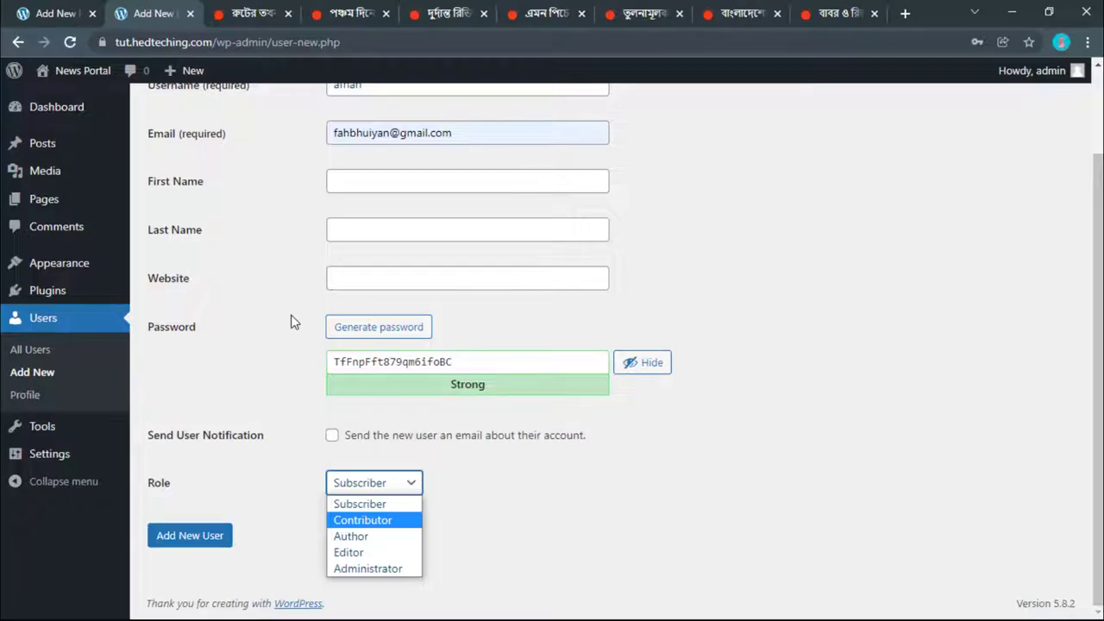
scroll(291, 322, "up", 2)
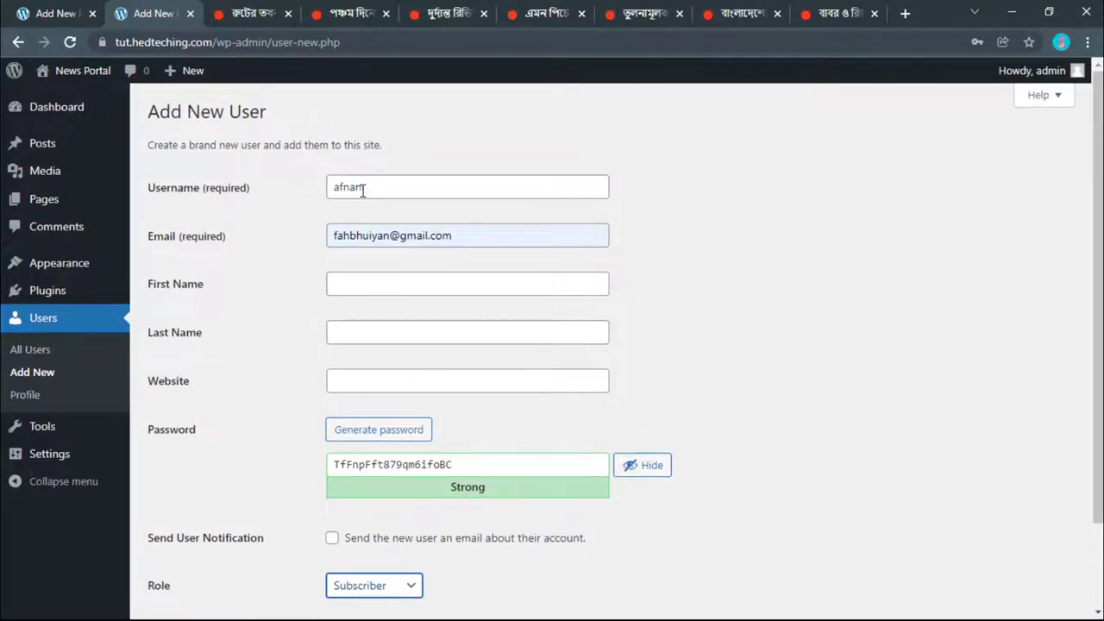
left_click_drag(363, 190, 335, 204)
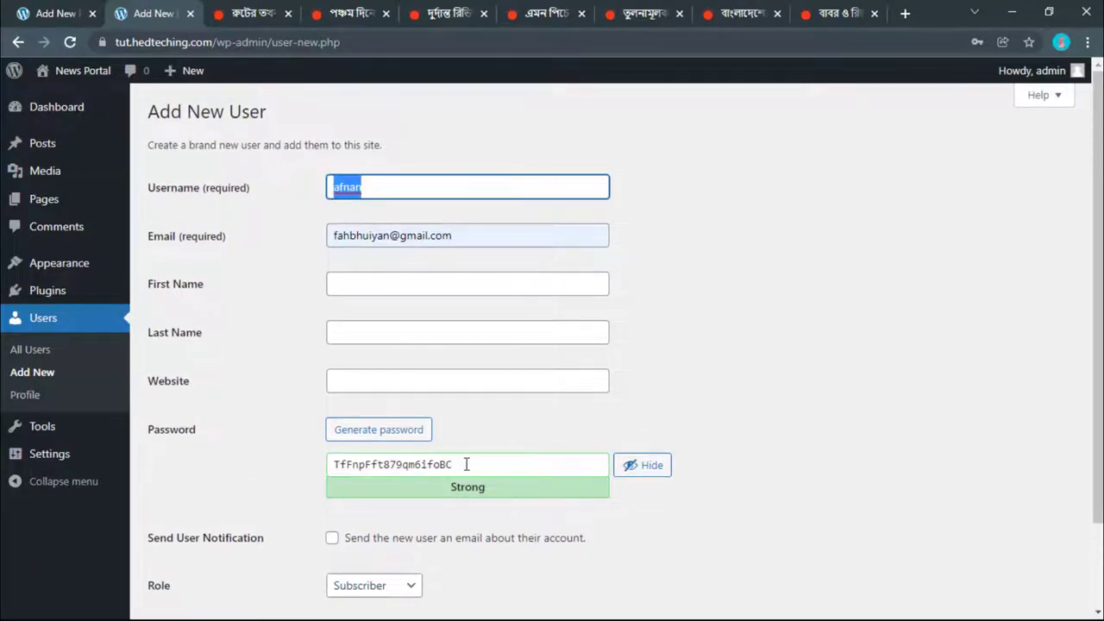
left_click_drag(466, 464, 319, 465)
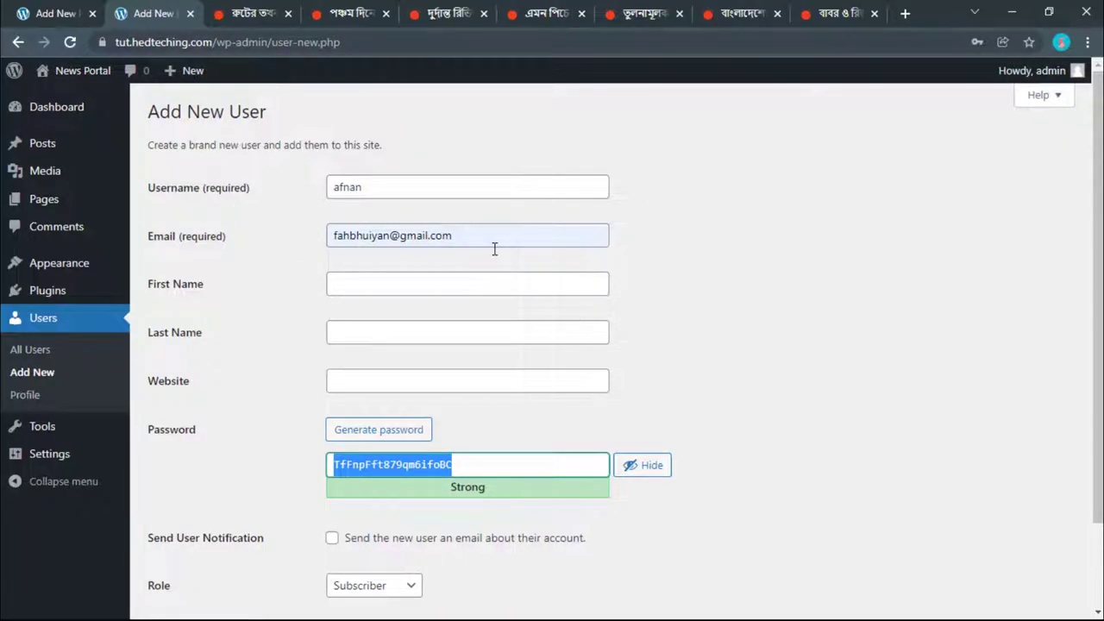
left_click(367, 192)
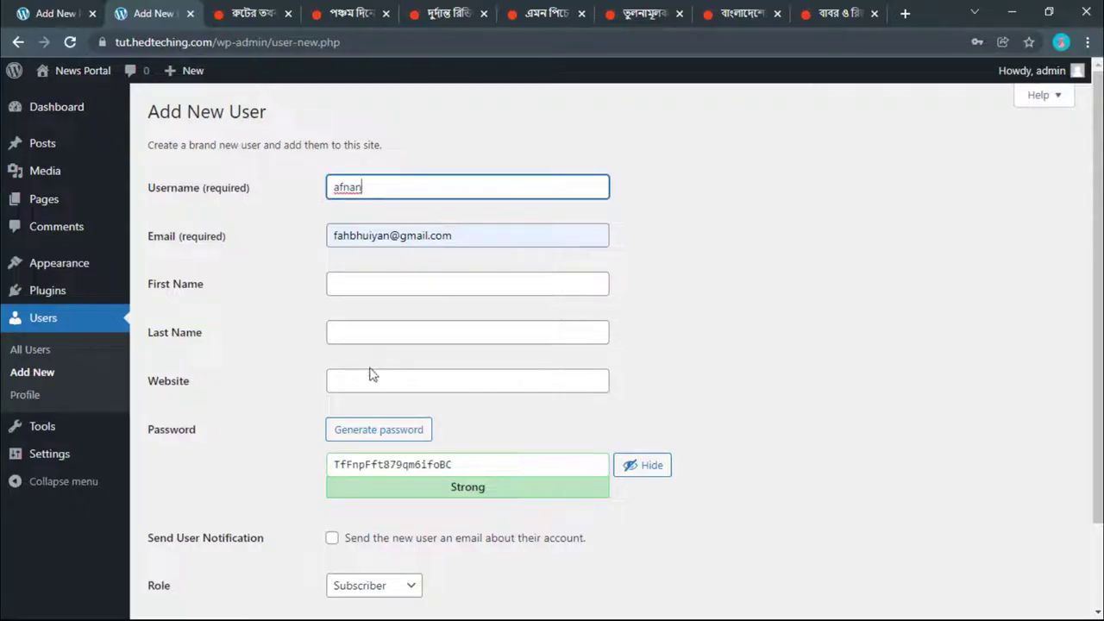
scroll(371, 374, "down", 2)
Step: Set the new user's role to Editor
left_click(372, 483)
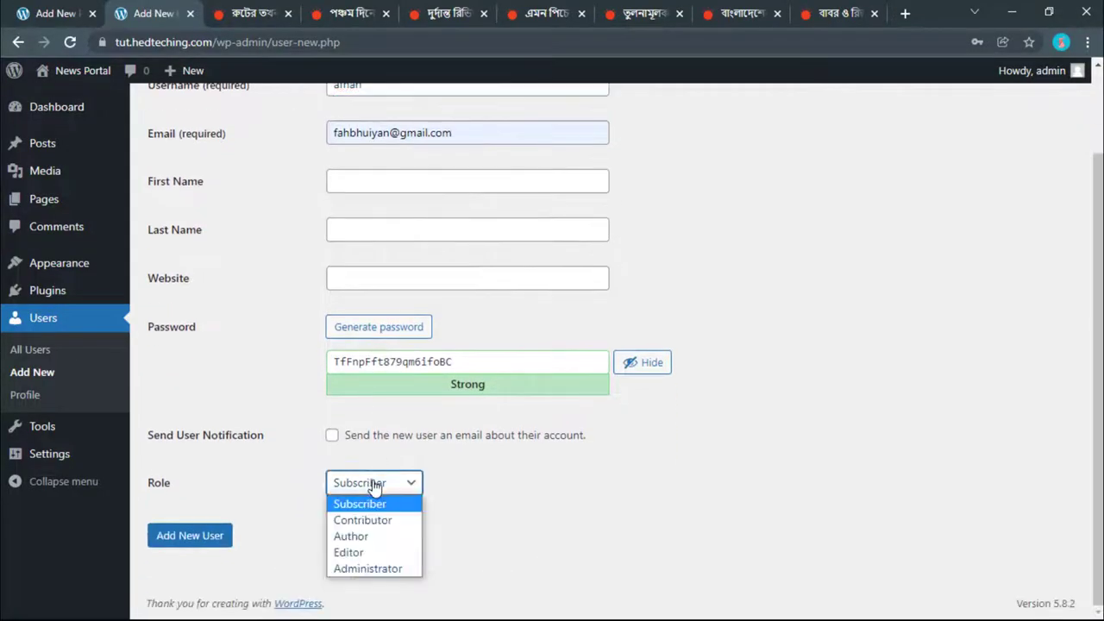
left_click(369, 553)
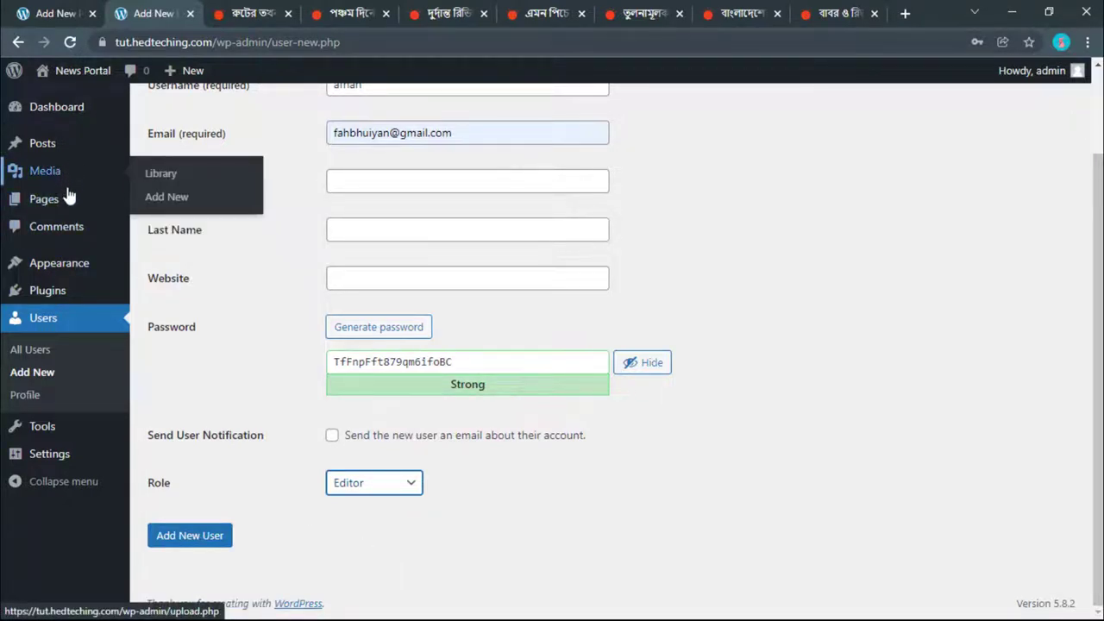
mouse_move(85, 275)
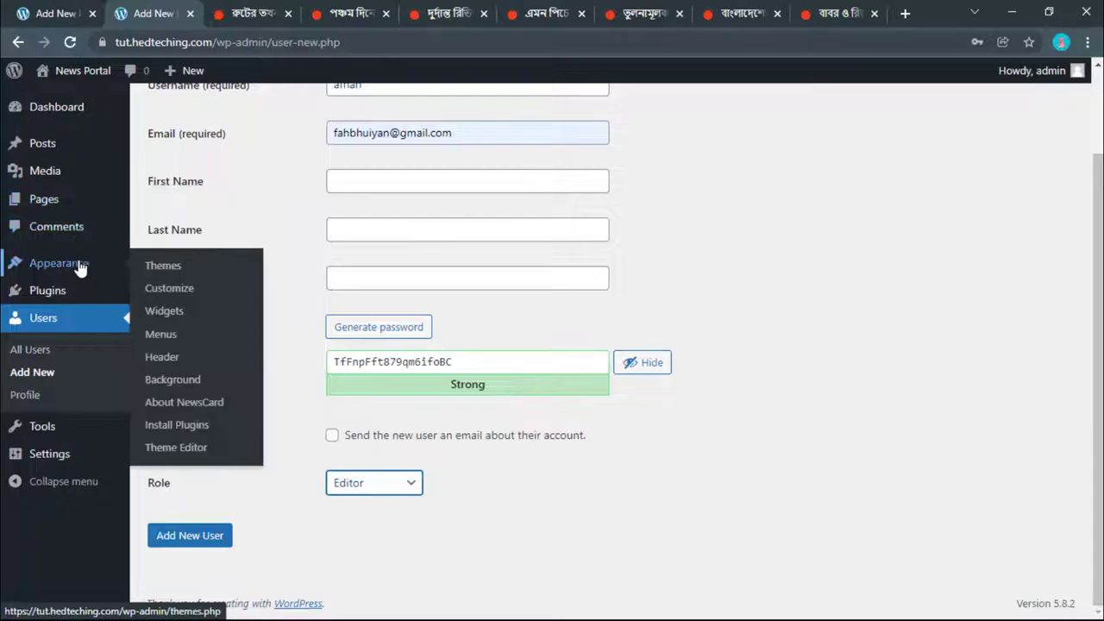
mouse_move(64, 298)
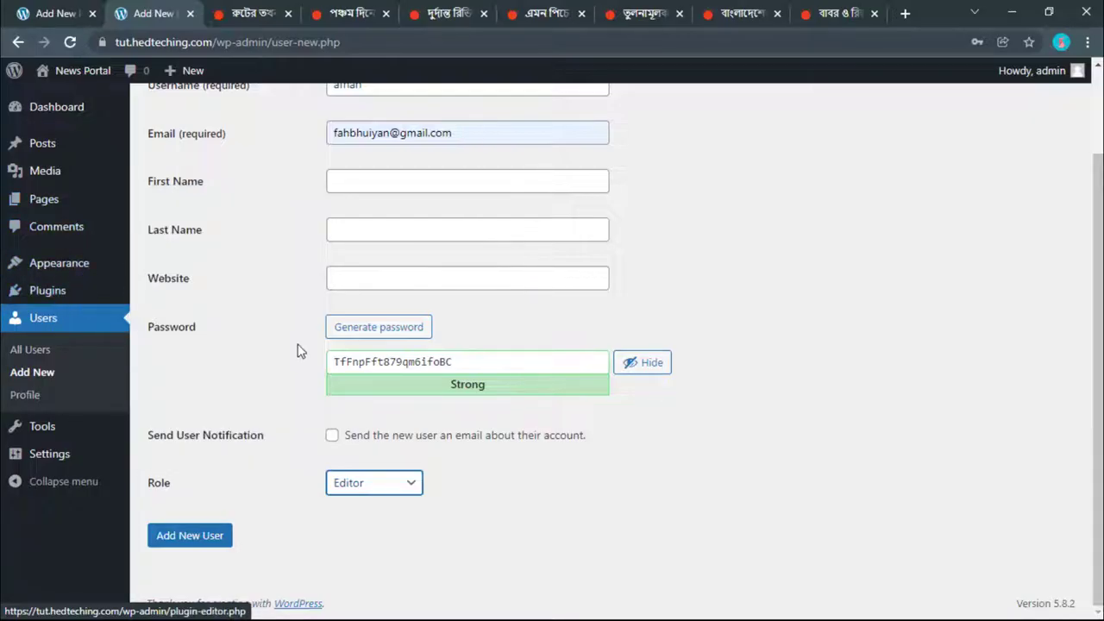
left_click(387, 491)
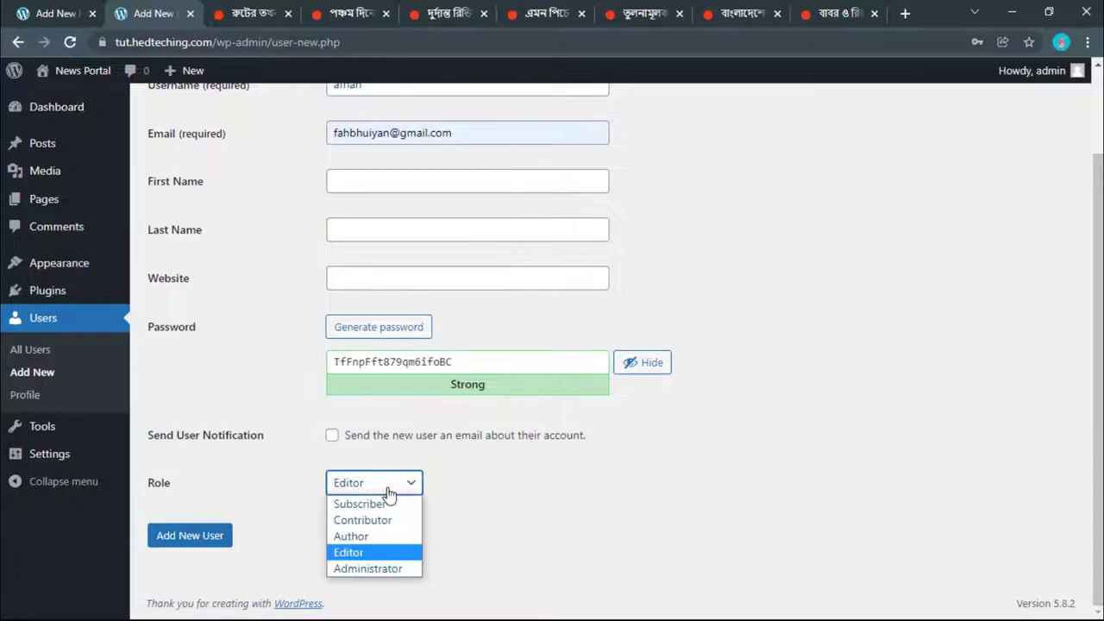
left_click(377, 537)
left_click(374, 489)
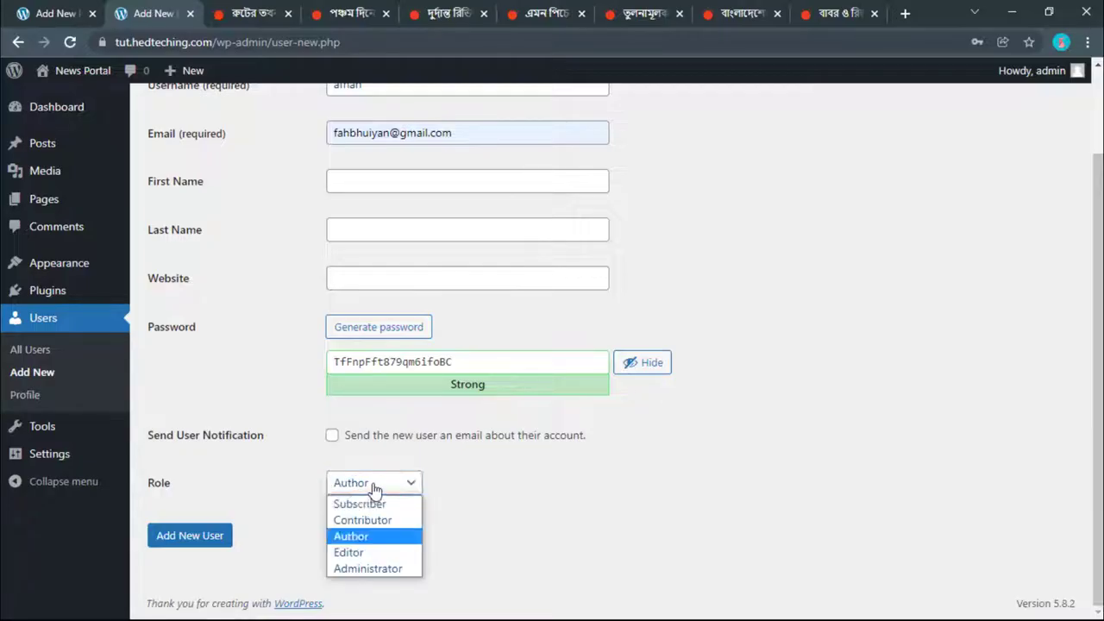
left_click(360, 553)
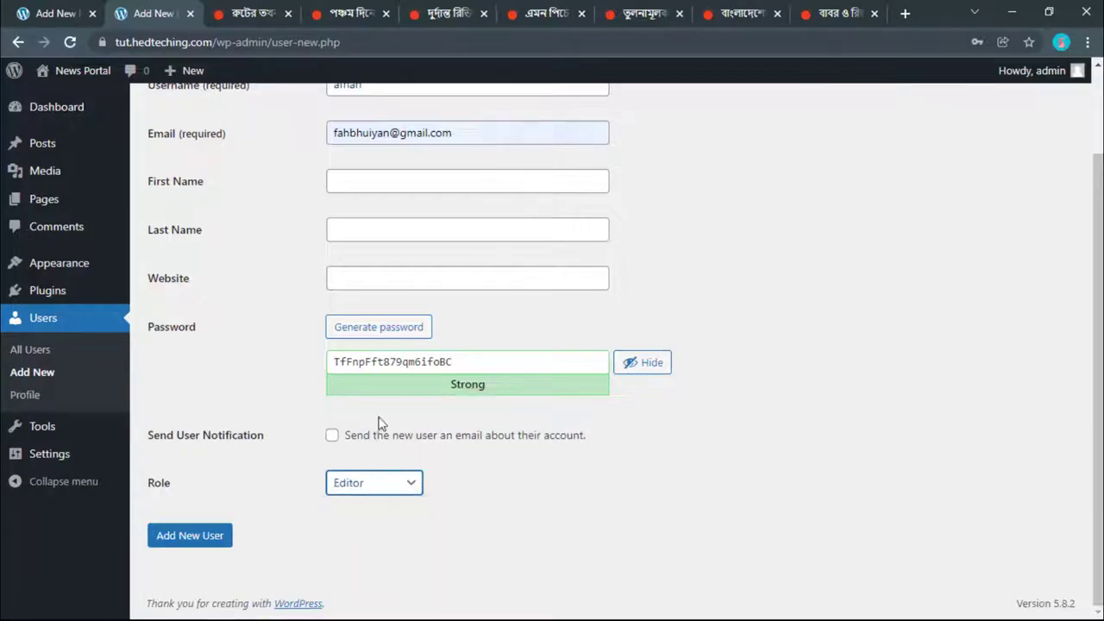
Step: Create the Editor account with Add New User
scroll(379, 392, "up", 2)
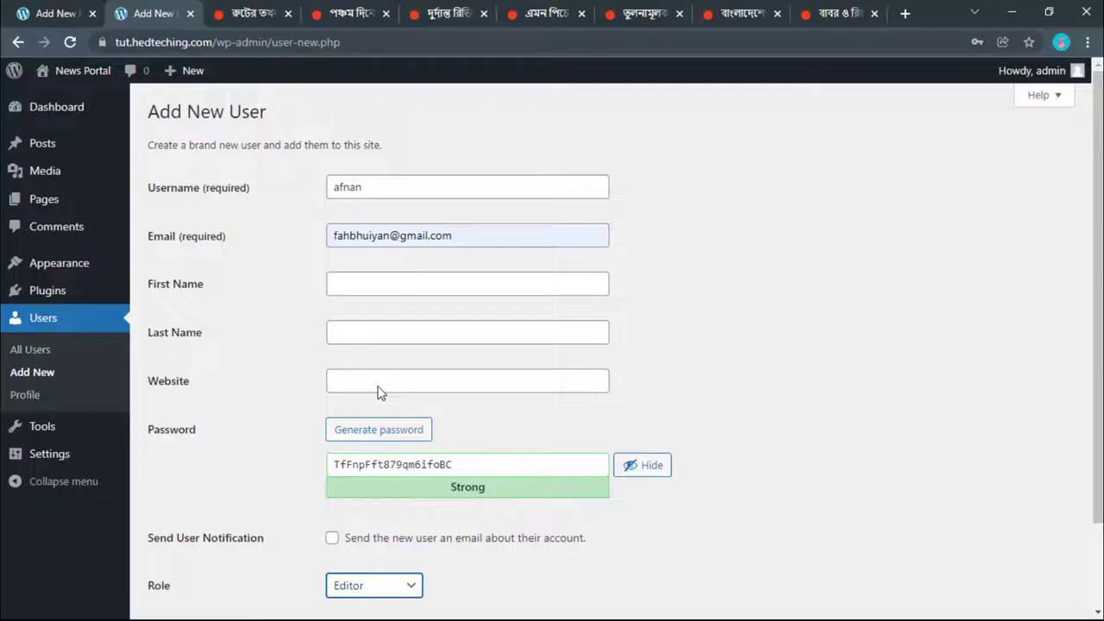
scroll(379, 386, "down", 2)
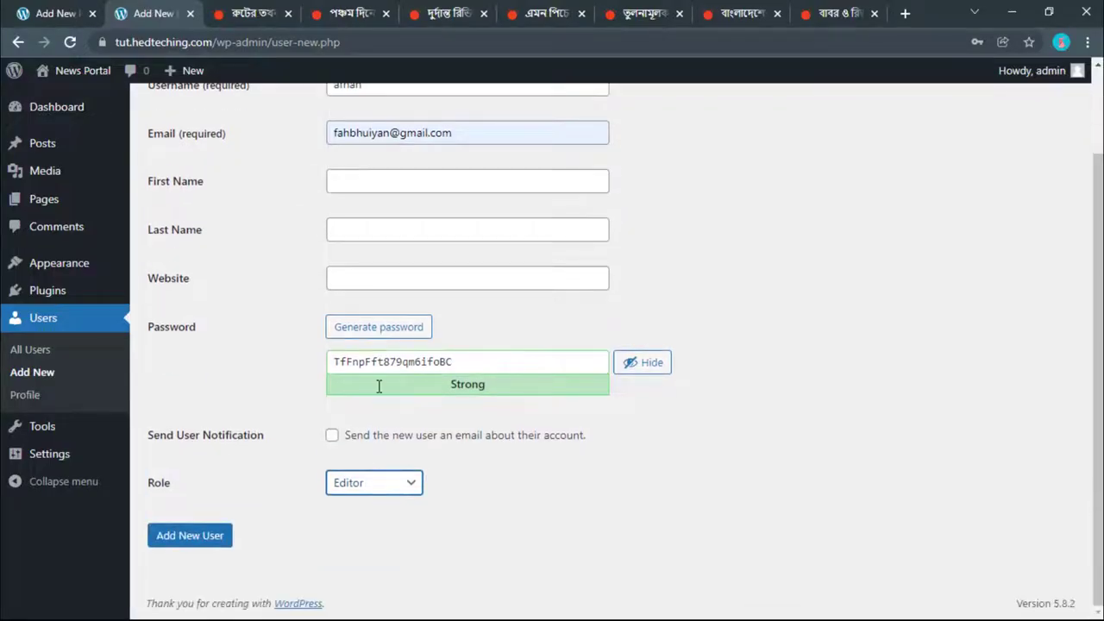
scroll(378, 386, "up", 1)
left_click(383, 442)
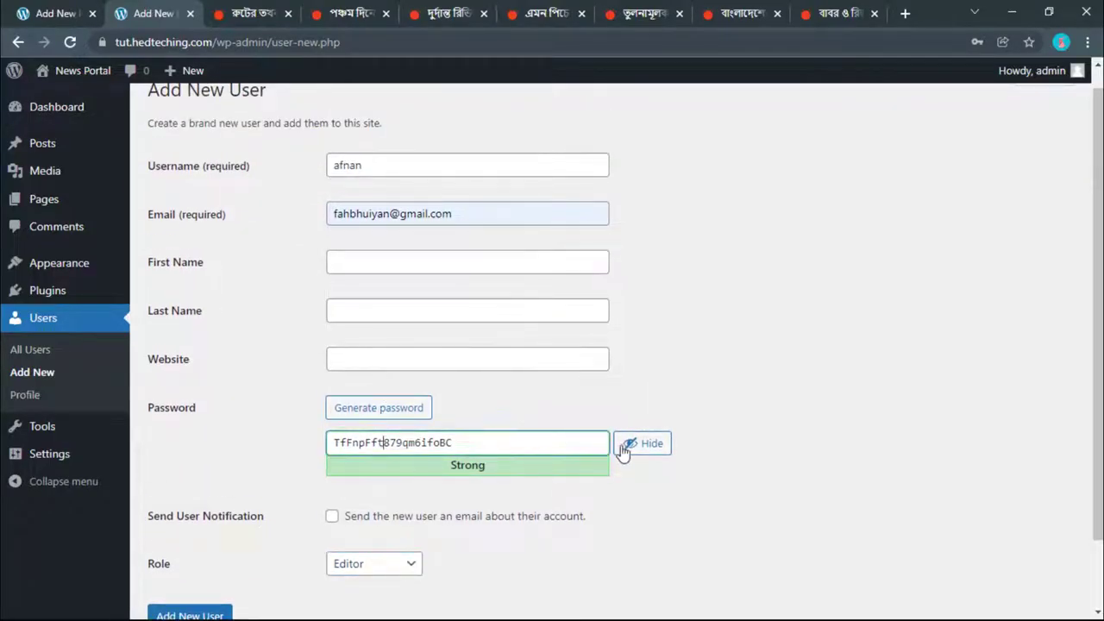
left_click(191, 536)
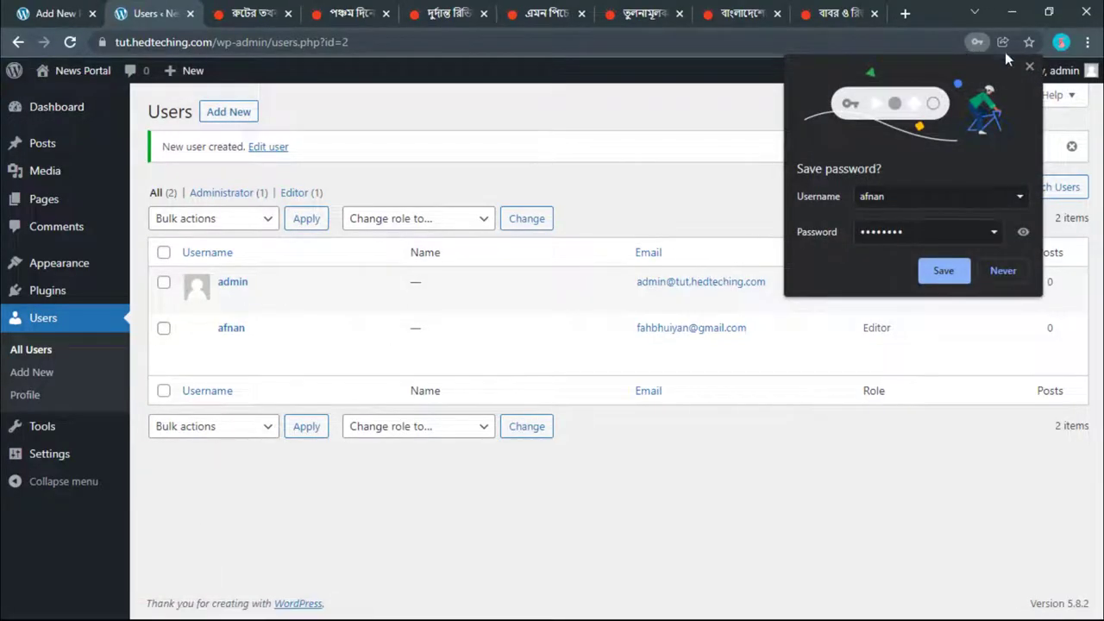
Step: Close Chrome's save-password bubble and copy the site URL up to /wp-admin
left_click(1030, 67)
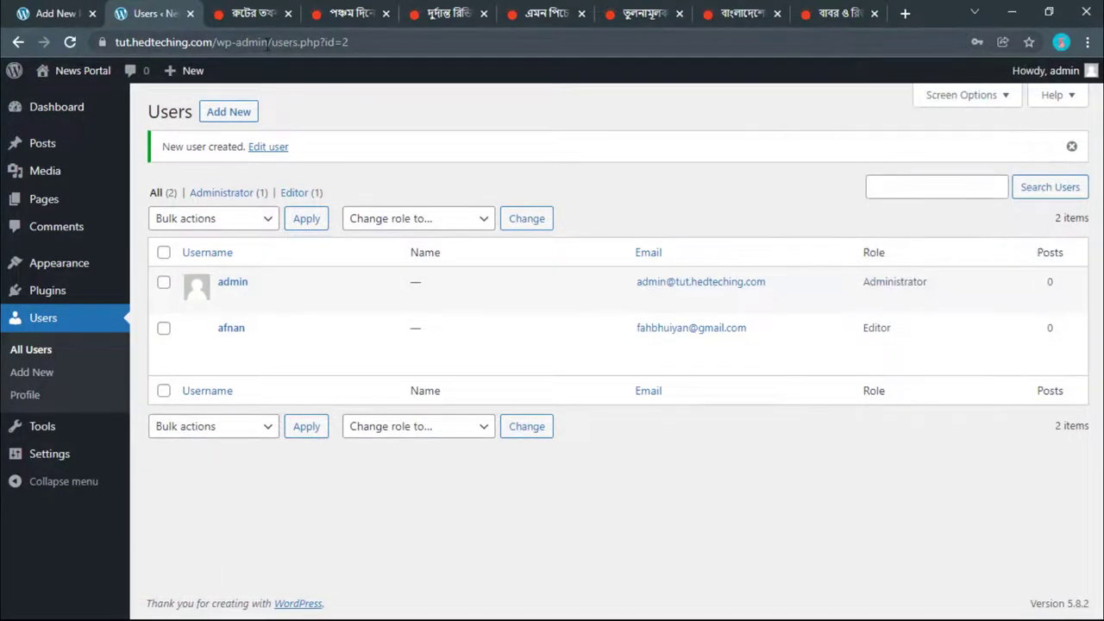
left_click_drag(266, 45, 15, 60)
right_click(243, 46)
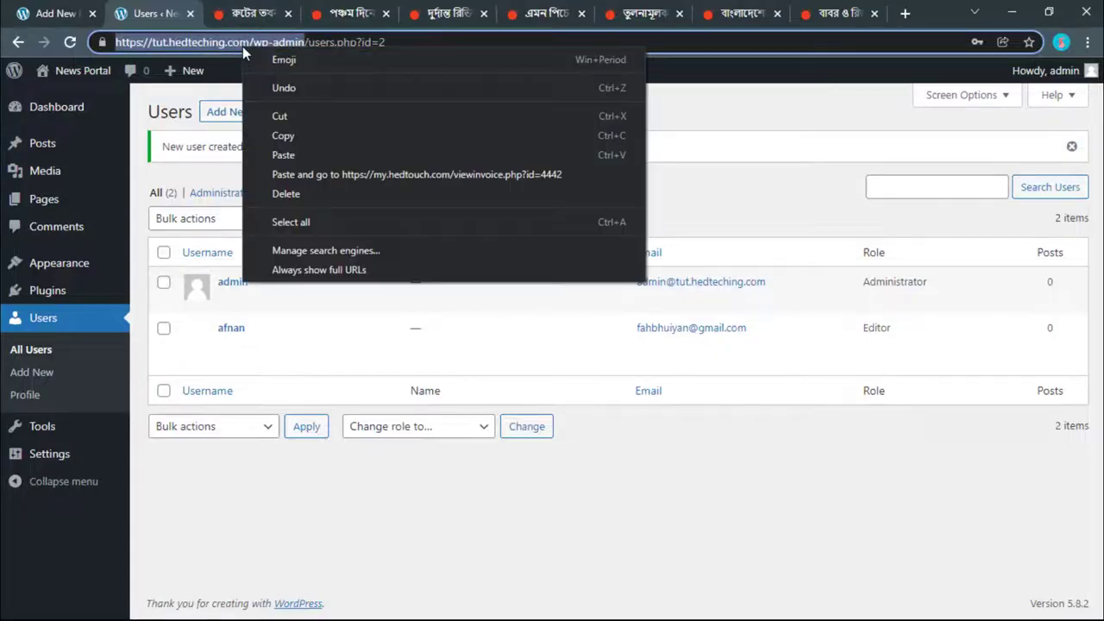
left_click(278, 132)
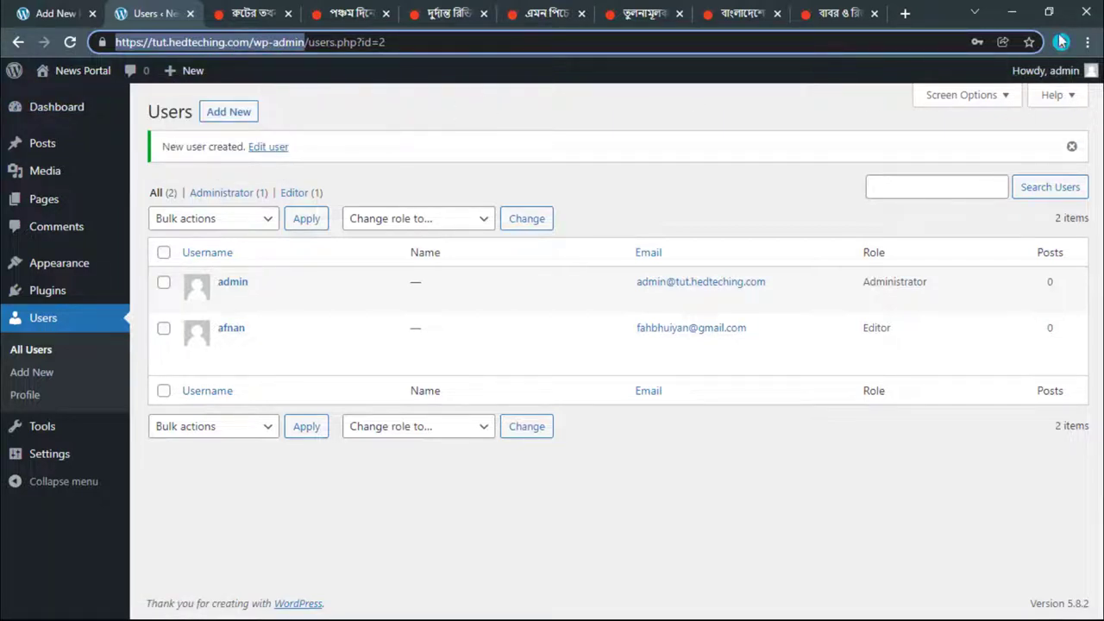
Step: Open a new Incognito window and load the copied wp-admin address
left_click(1085, 40)
left_click(948, 104)
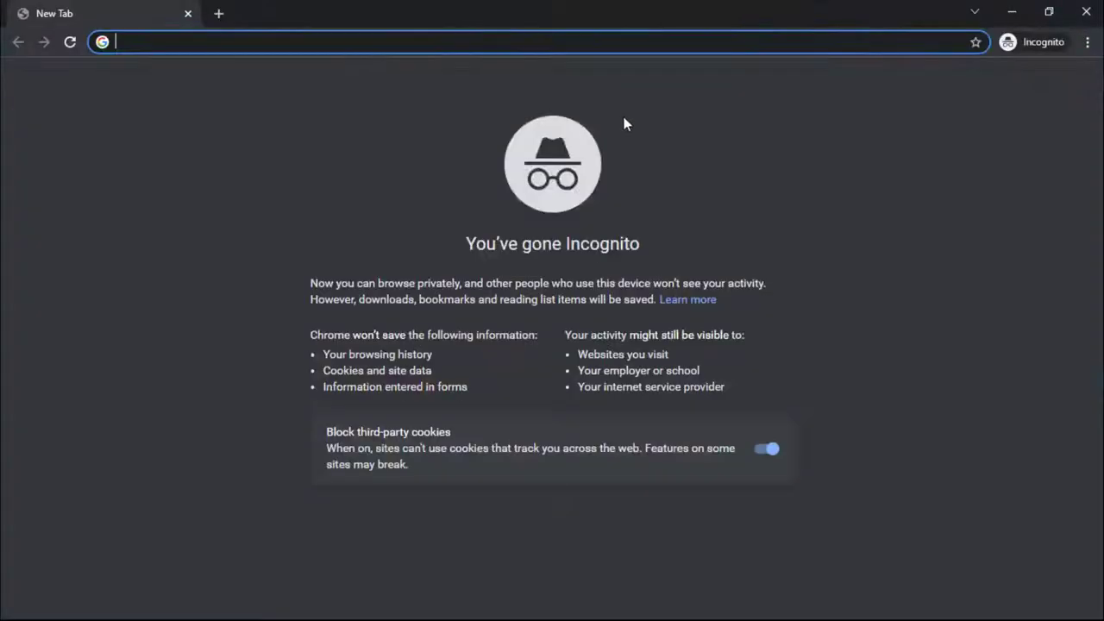
left_click(1049, 11)
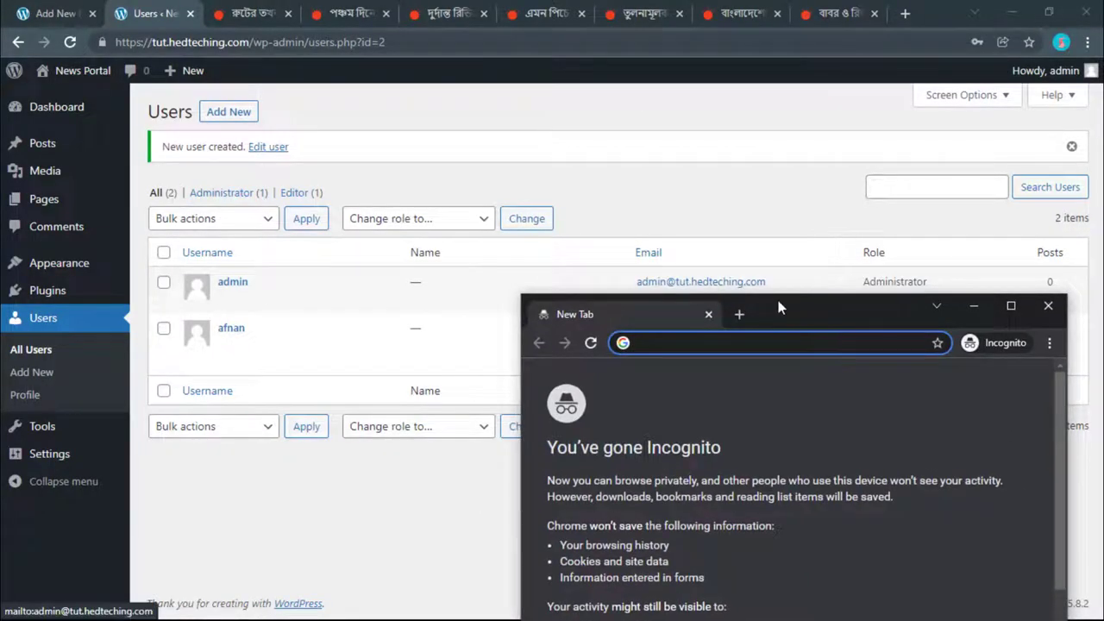
left_click_drag(778, 302, 616, 97)
right_click(553, 143)
left_click(628, 274)
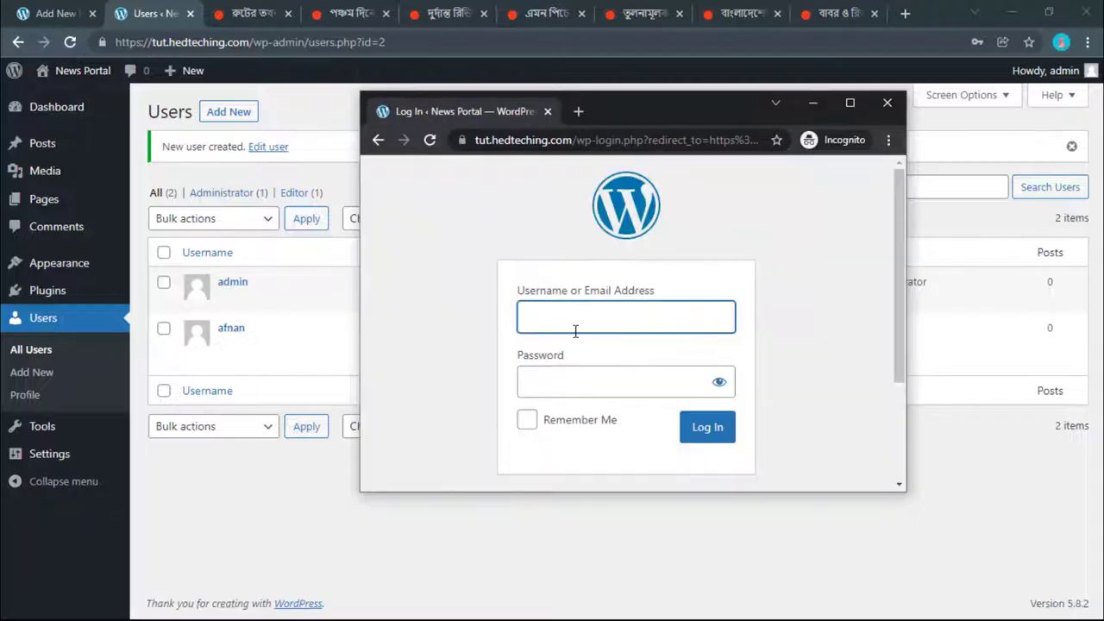
Step: Log in with the new user's username and password, then maximise the window
type("afnan")
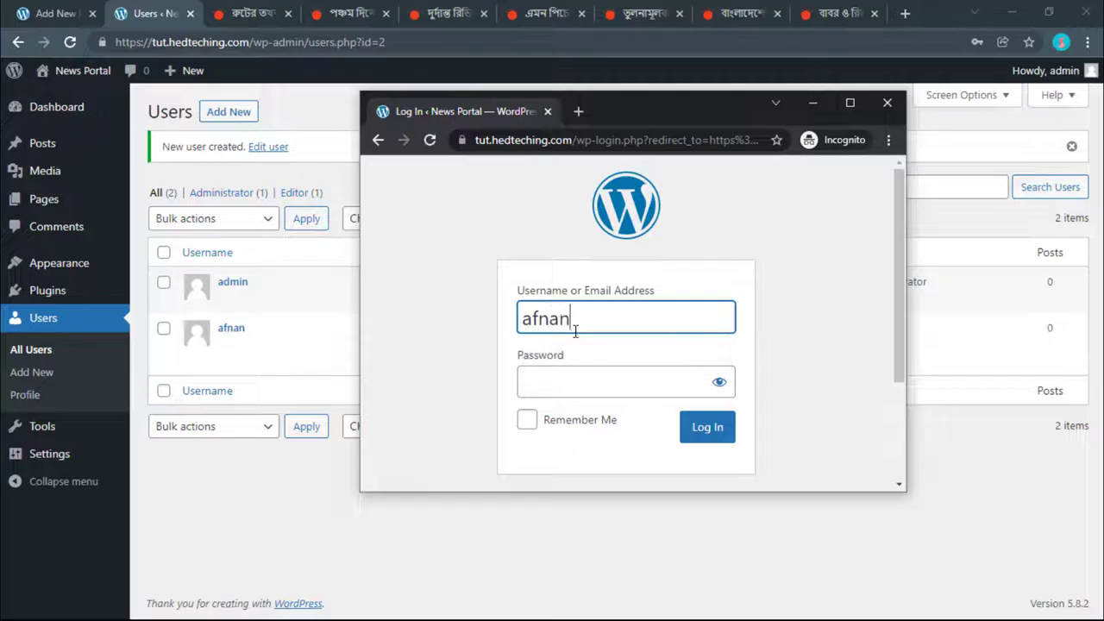
left_click(565, 368)
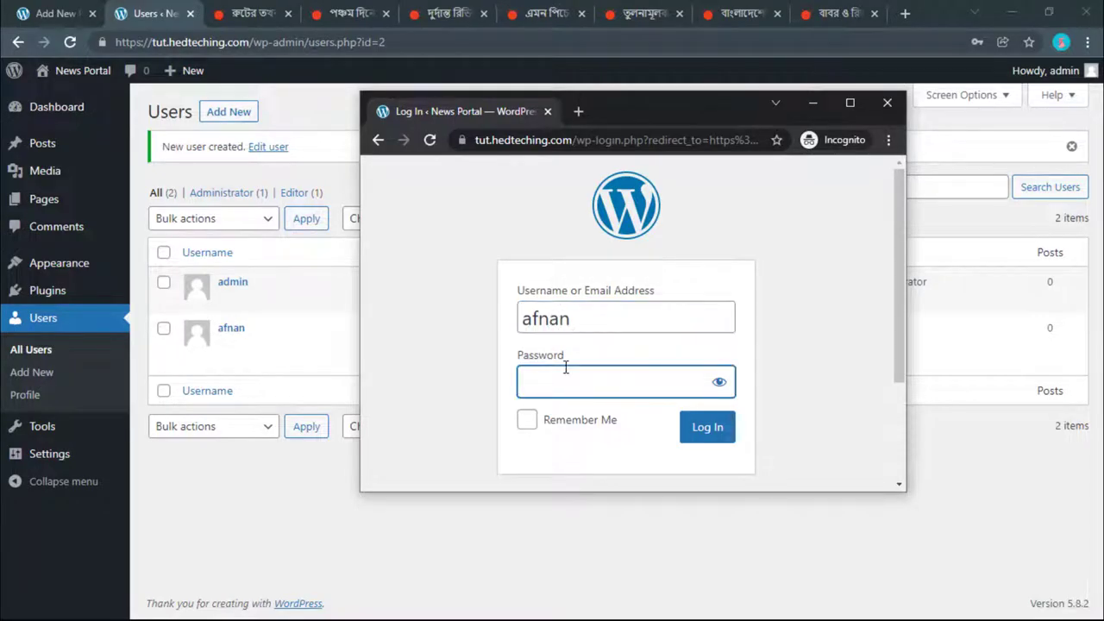
type("12345678")
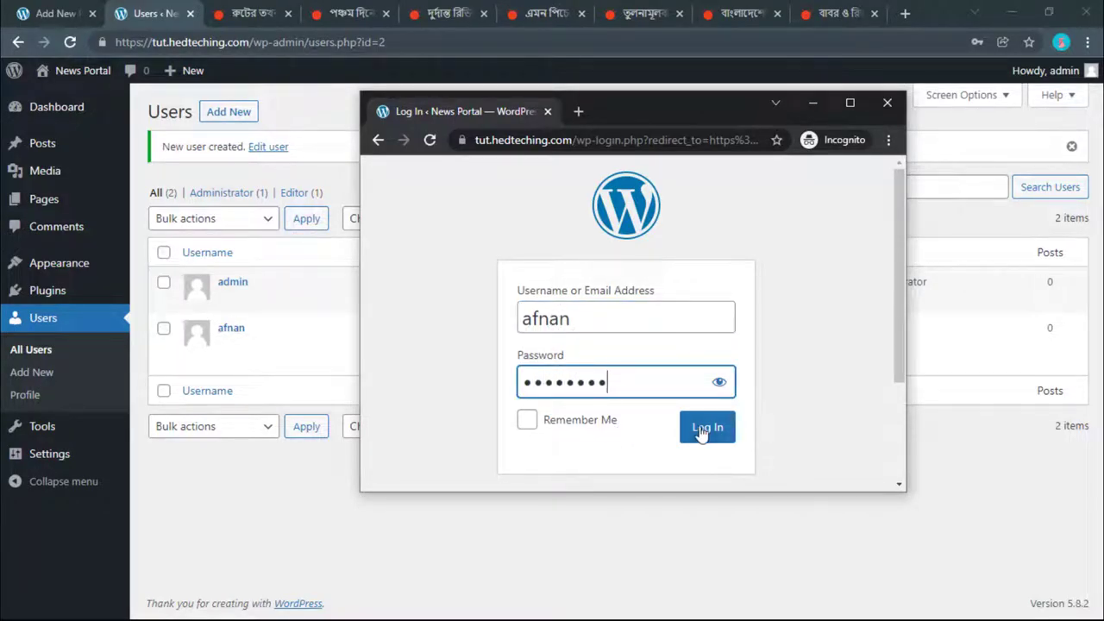
left_click(706, 430)
left_click(847, 104)
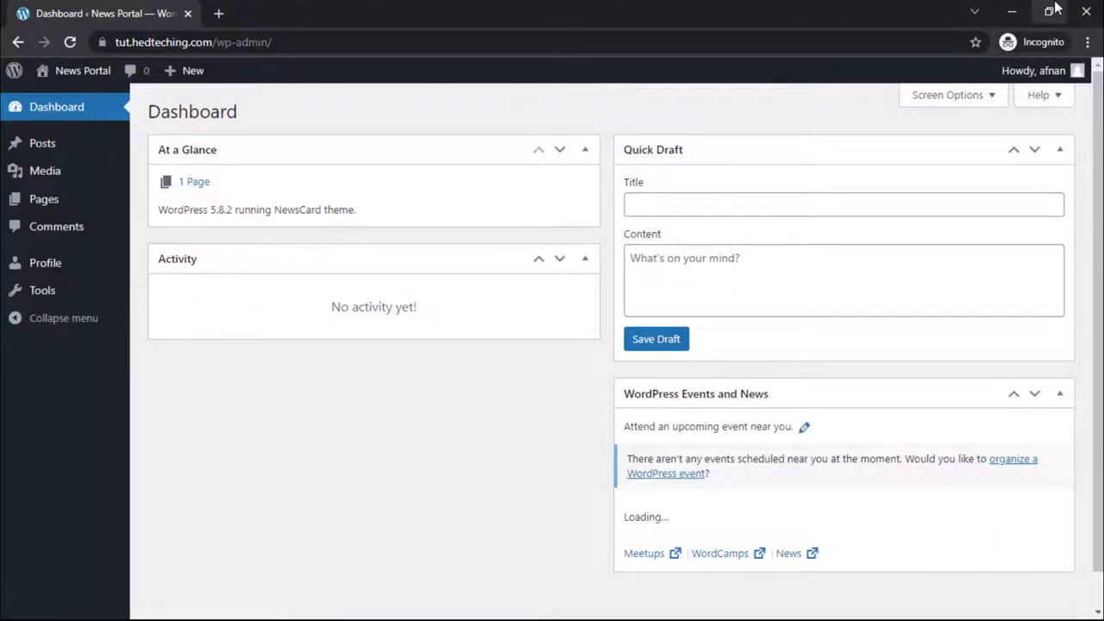
left_click(1054, 7)
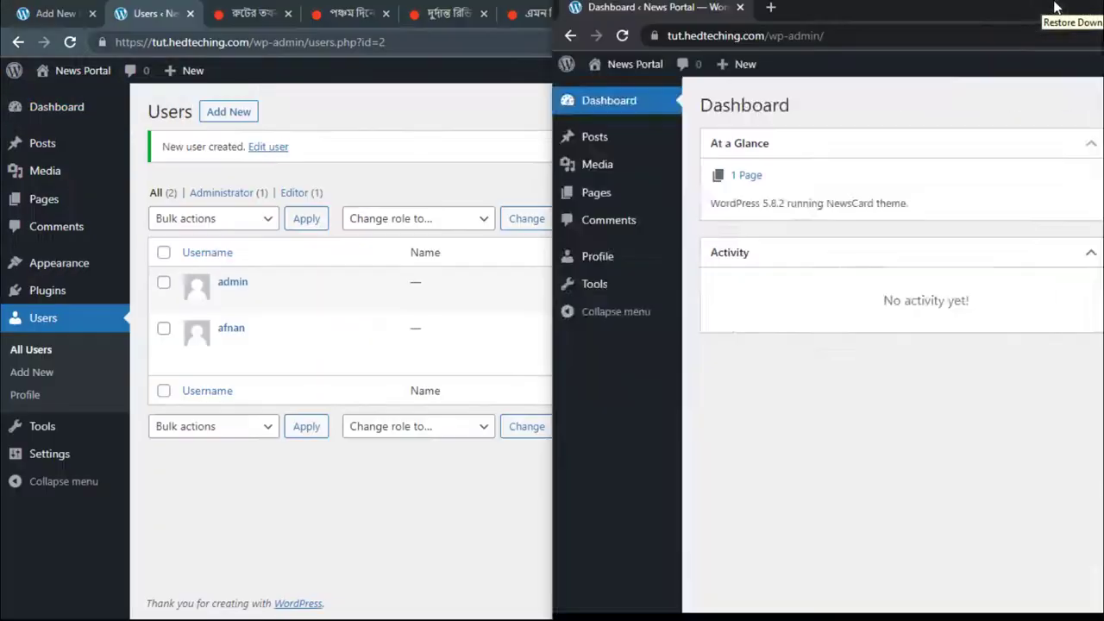
left_click(422, 507)
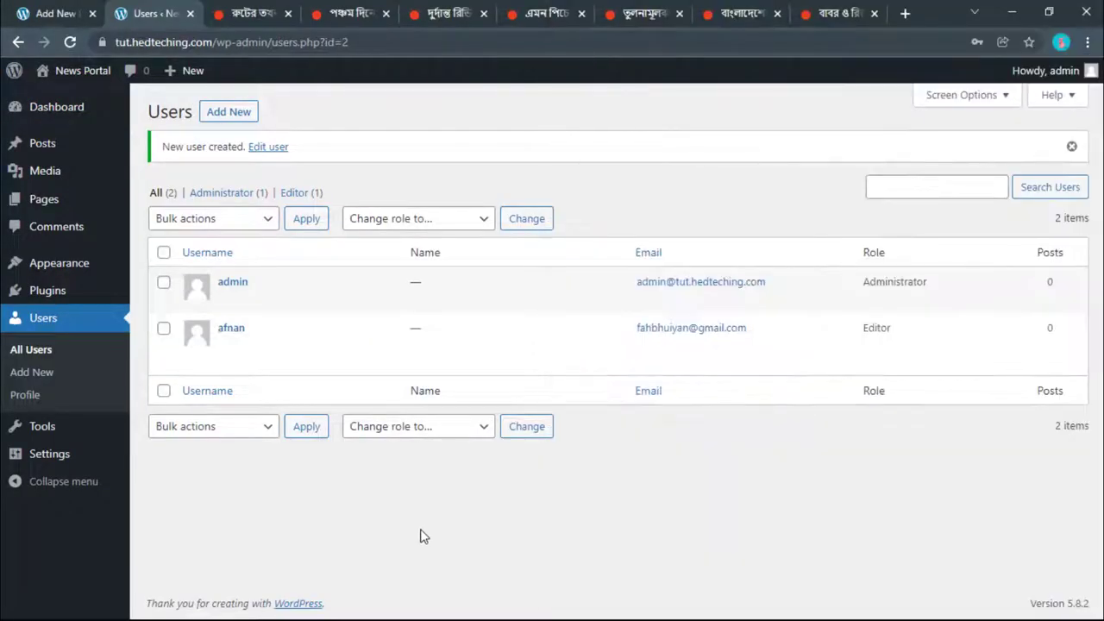
key("super+Left")
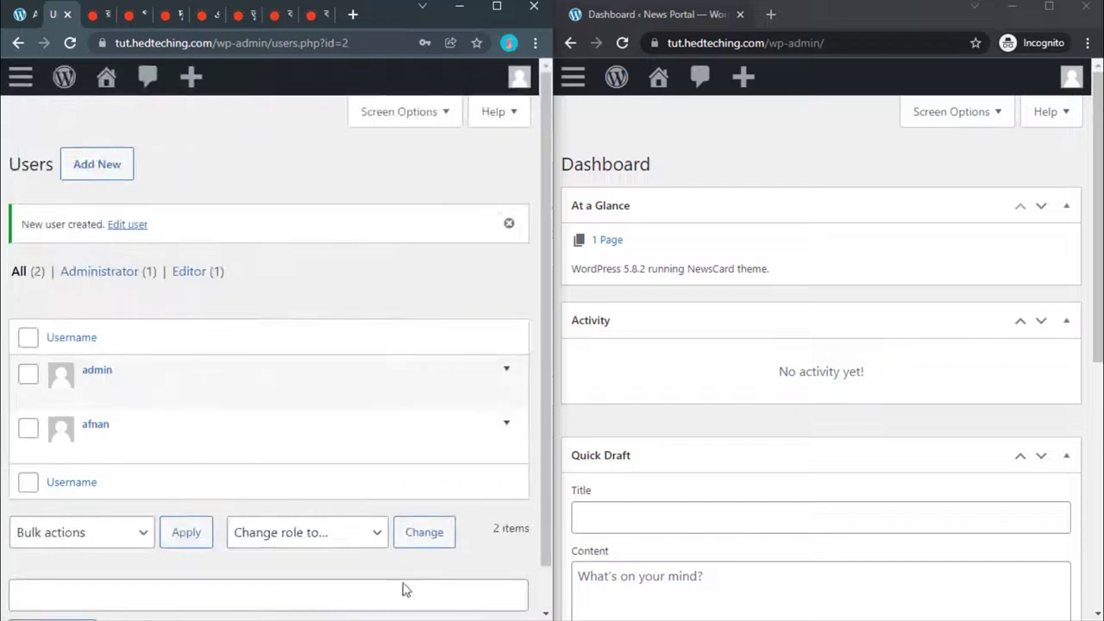
left_click(20, 79)
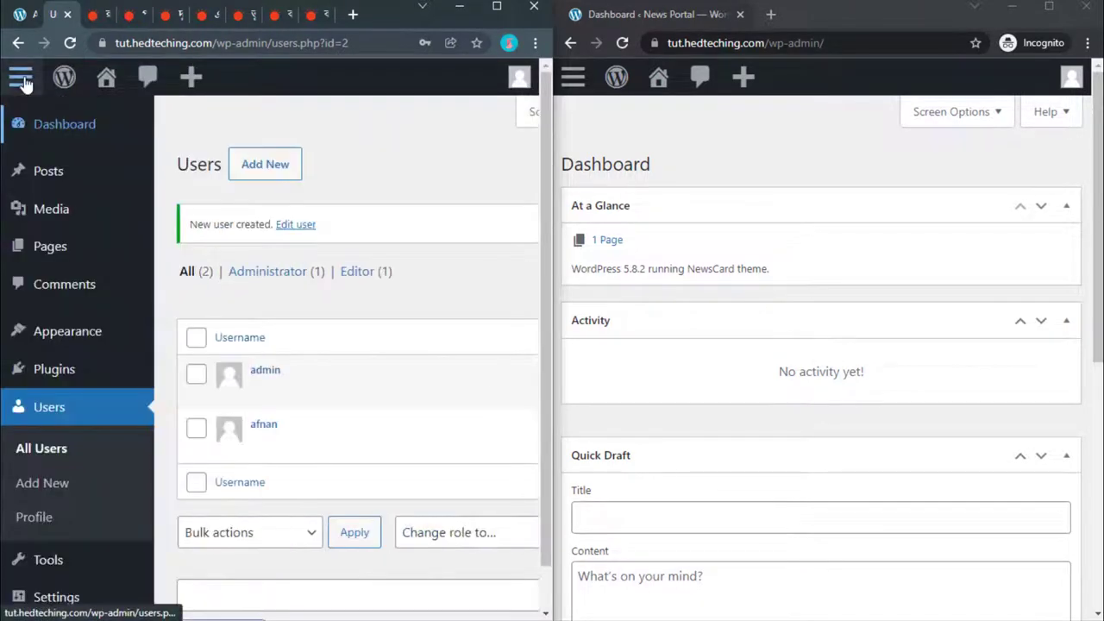
left_click(22, 79)
left_click(22, 79)
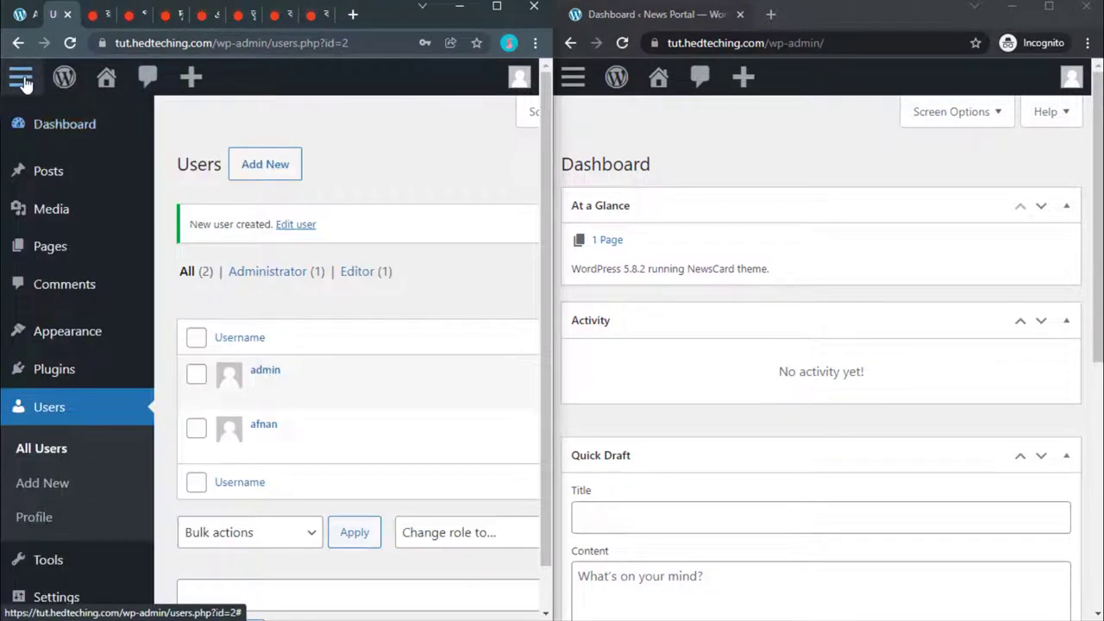
left_click(22, 80)
left_click(488, 6)
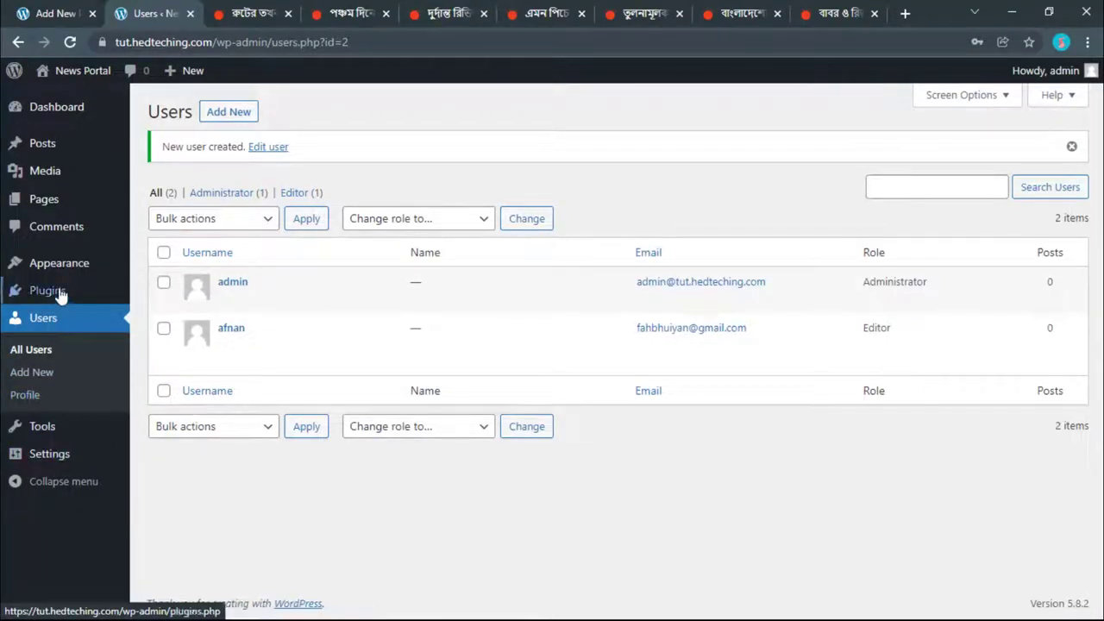
mouse_move(43, 263)
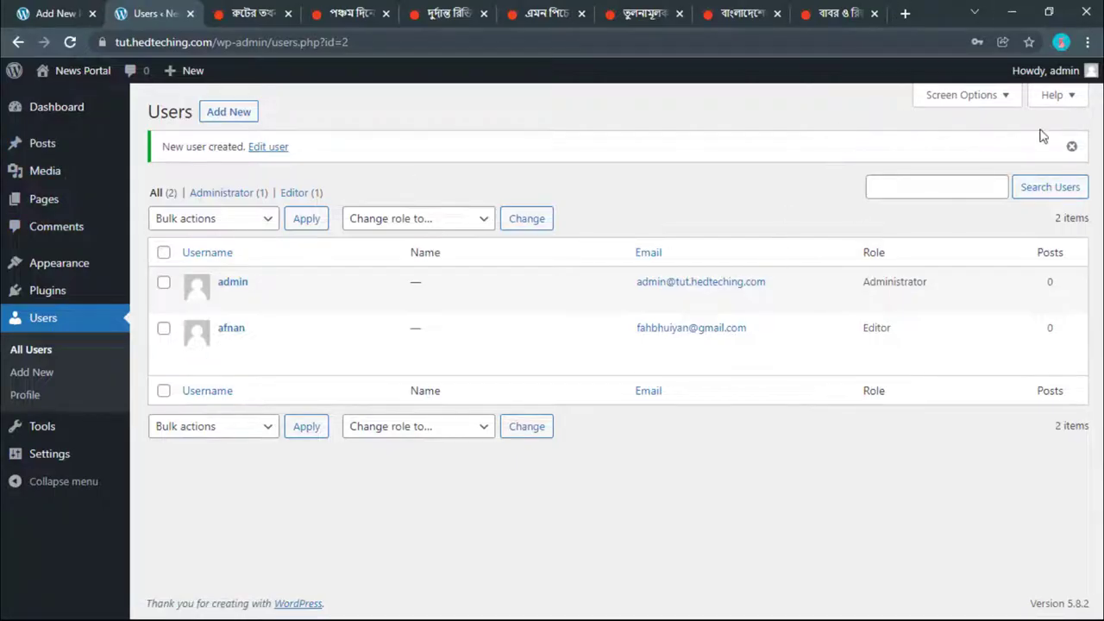
left_click(1047, 16)
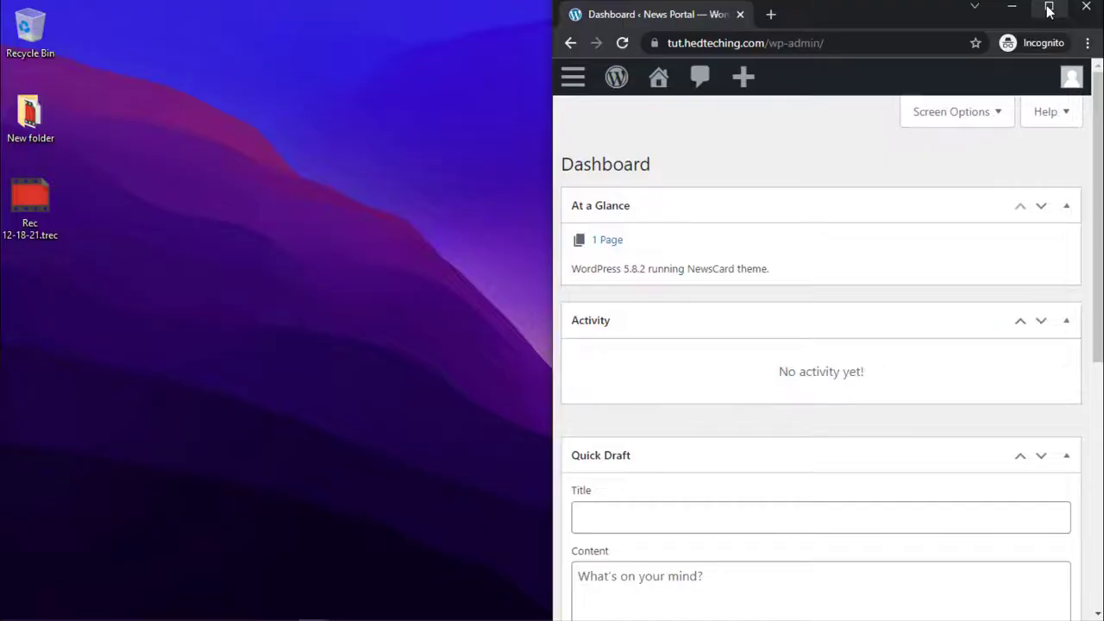
left_click(1049, 8)
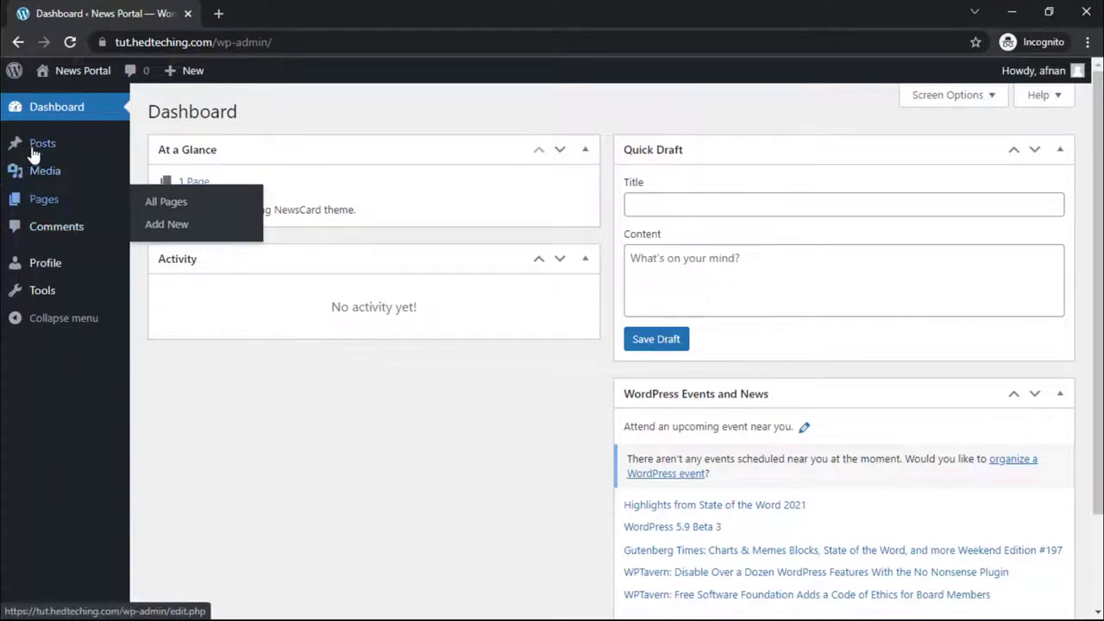
Step: Open the new user's Profile page
left_click(24, 273)
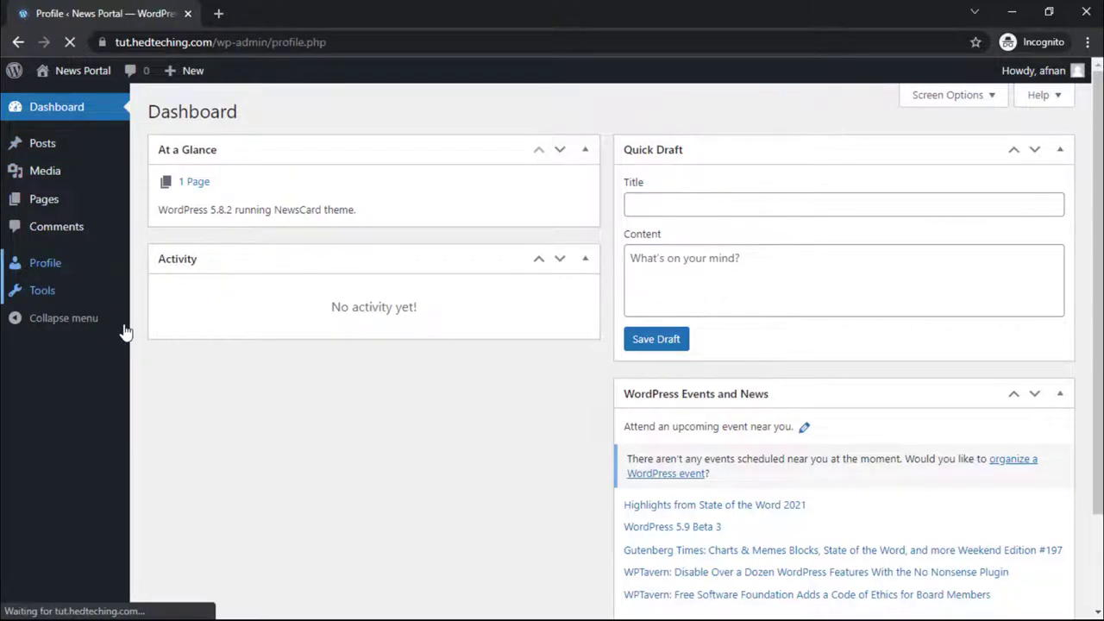
scroll(267, 302, "down", 12)
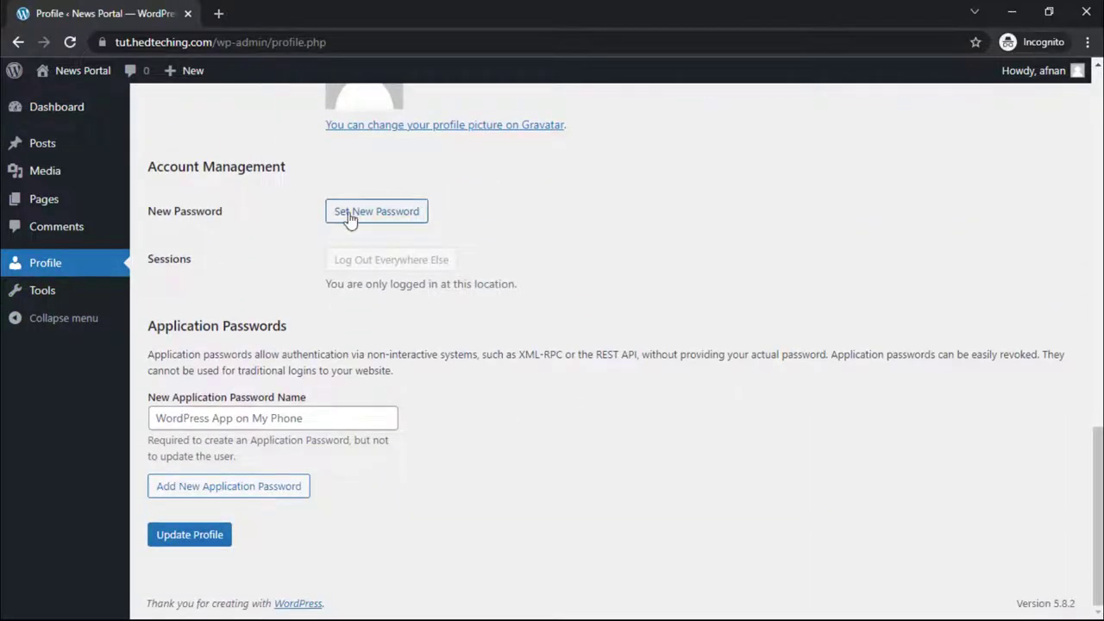
scroll(349, 219, "up", 2)
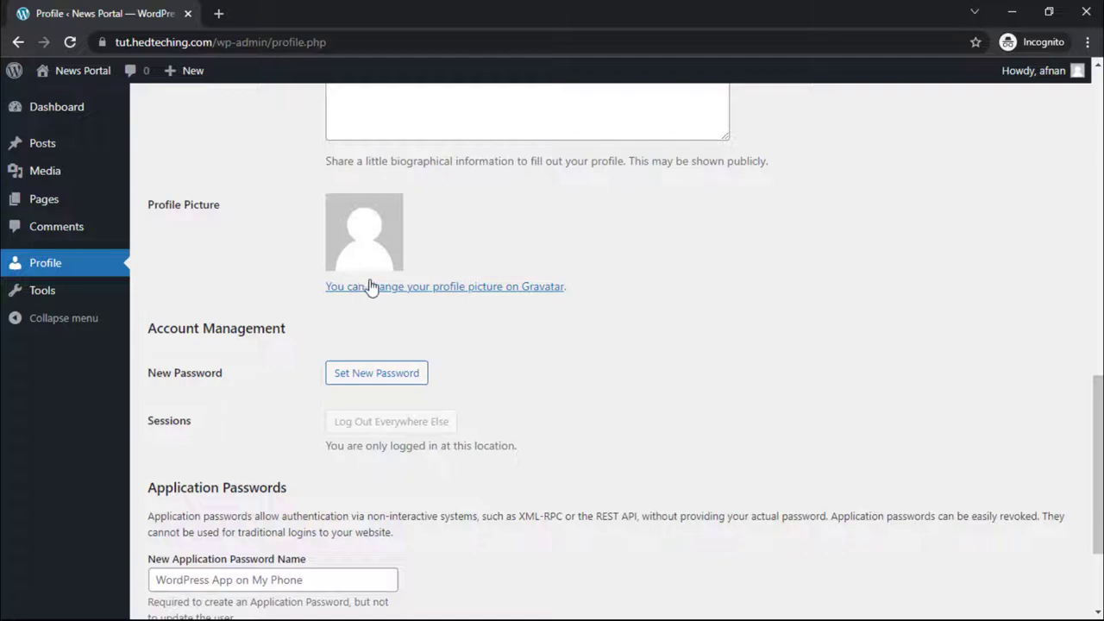
scroll(369, 290, "up", 4)
left_click(342, 397)
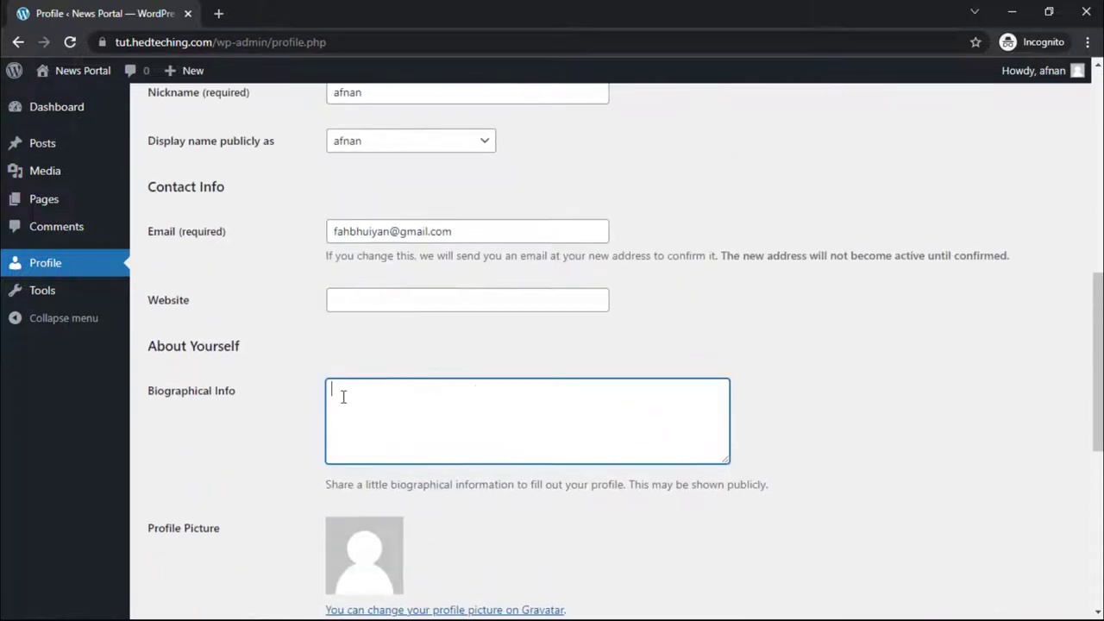
scroll(342, 397, "up", 2)
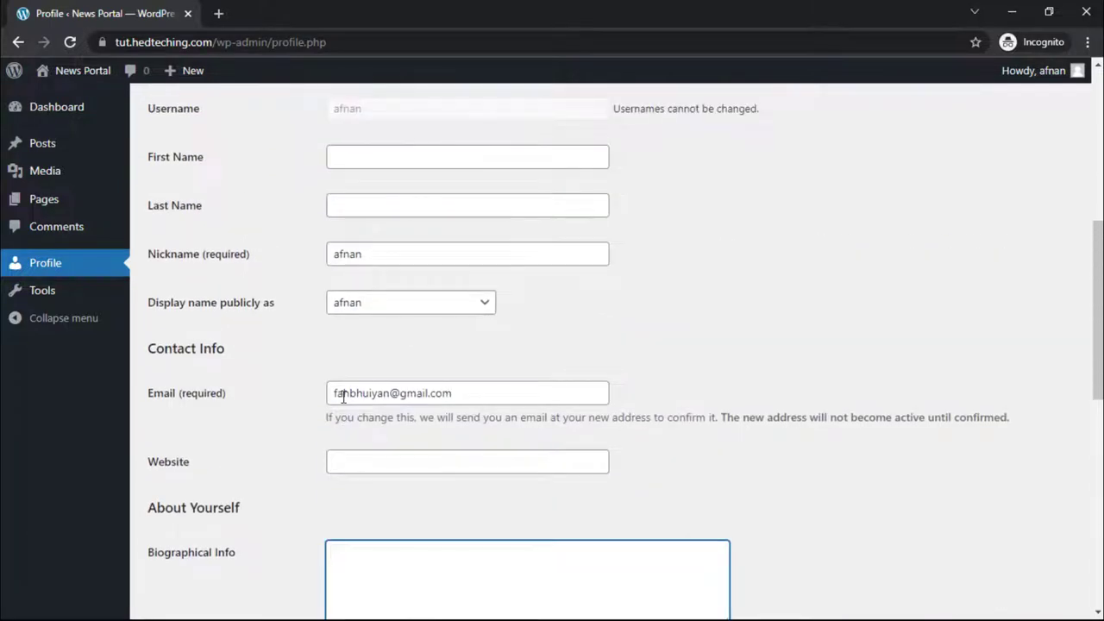
scroll(343, 397, "up", 2)
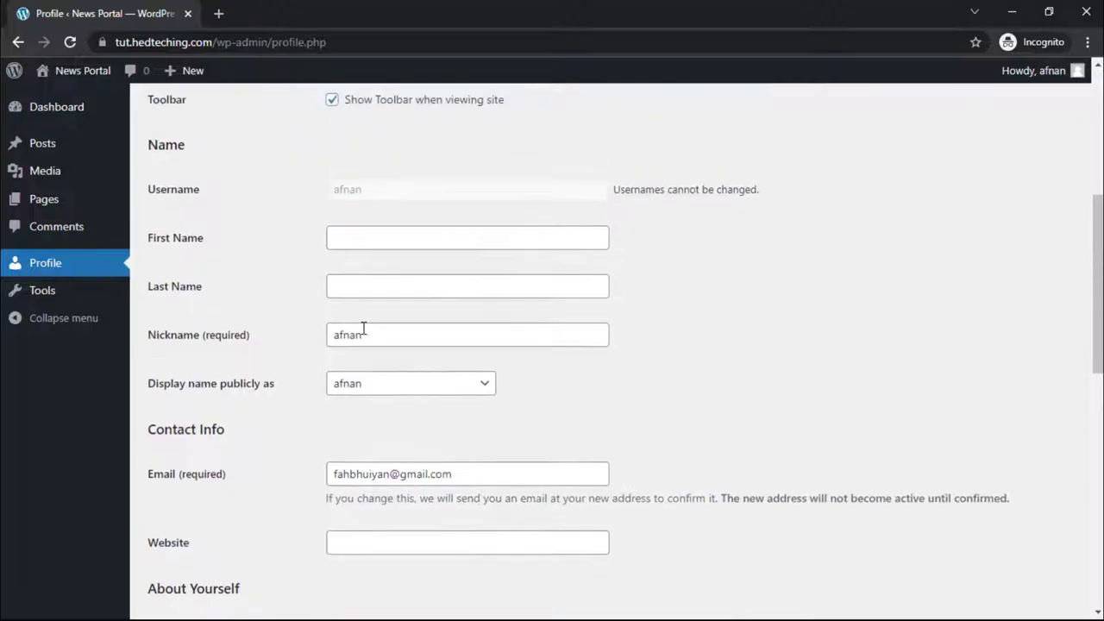
Step: Replace the profile Nickname with aaa
double_click(362, 329)
scroll(321, 272, "up", 2)
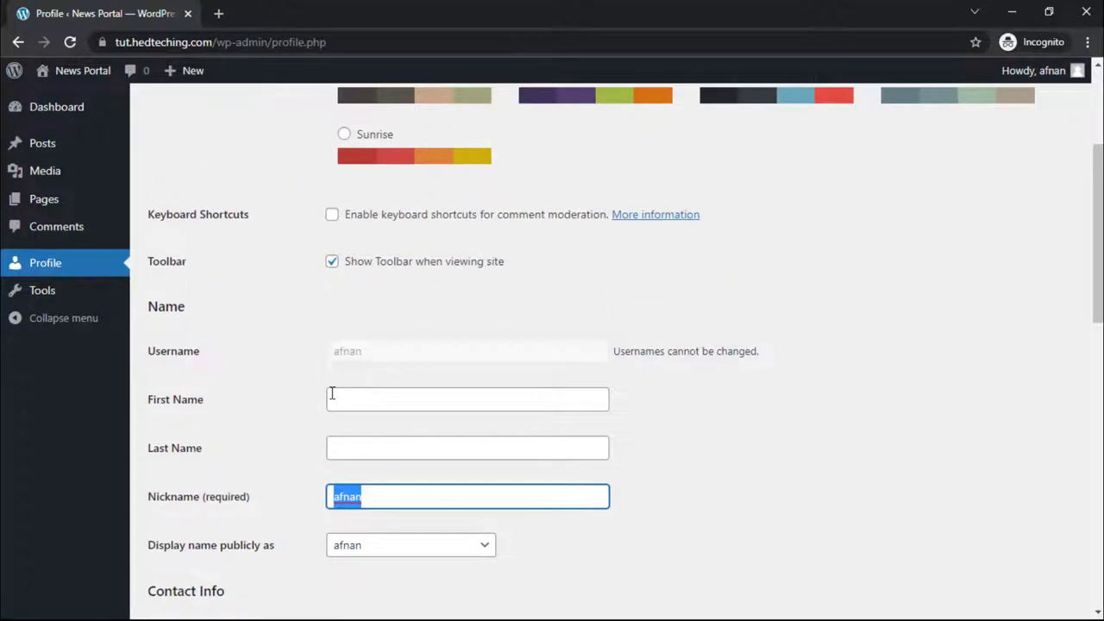
type("aaa")
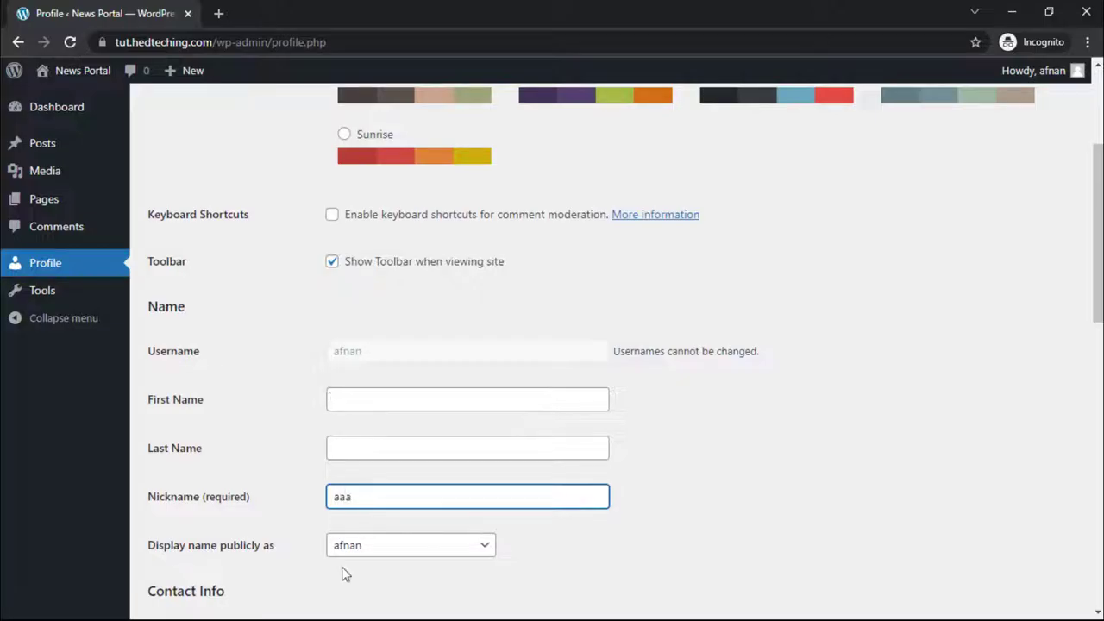
left_click(345, 548)
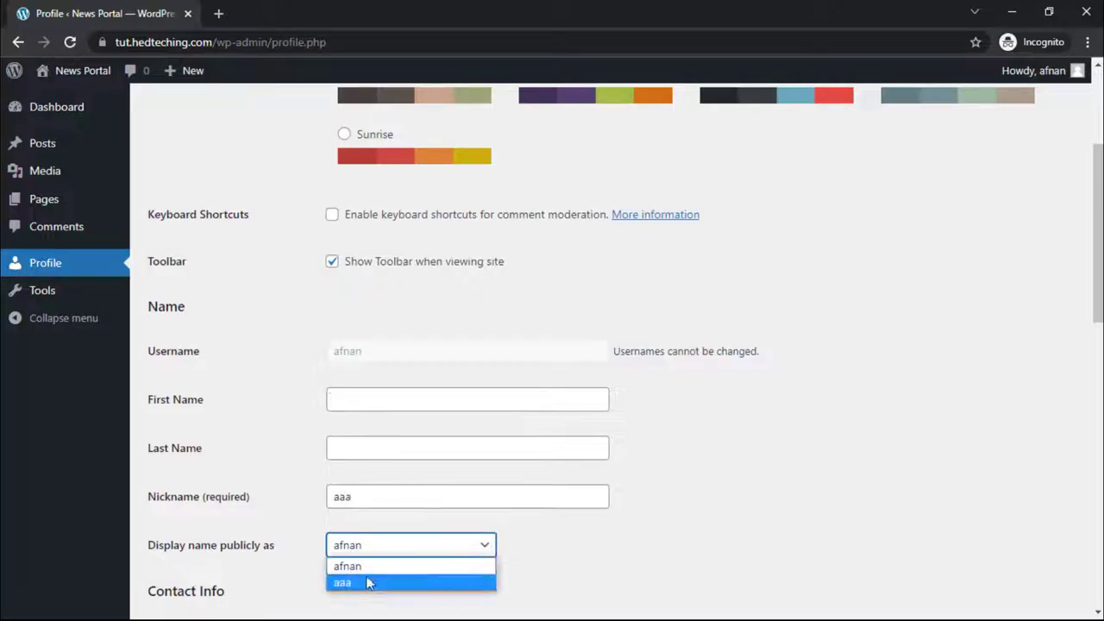
left_click(377, 495)
left_click(377, 495)
scroll(230, 522, "up", 3)
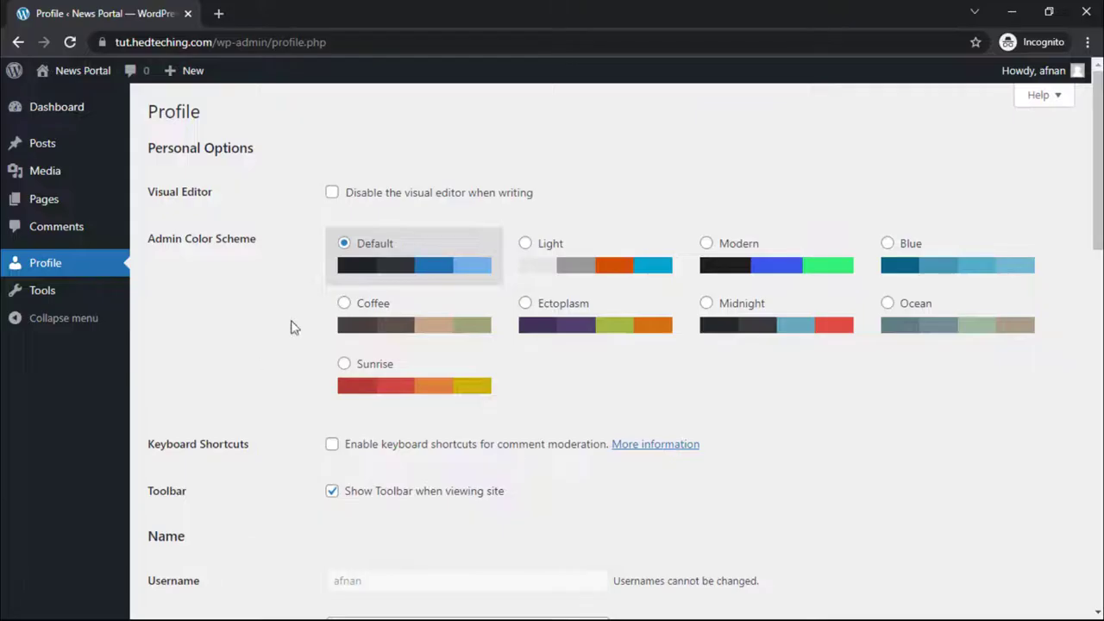
Step: Choose the Blue admin colour scheme, then minimise Chrome
left_click(520, 272)
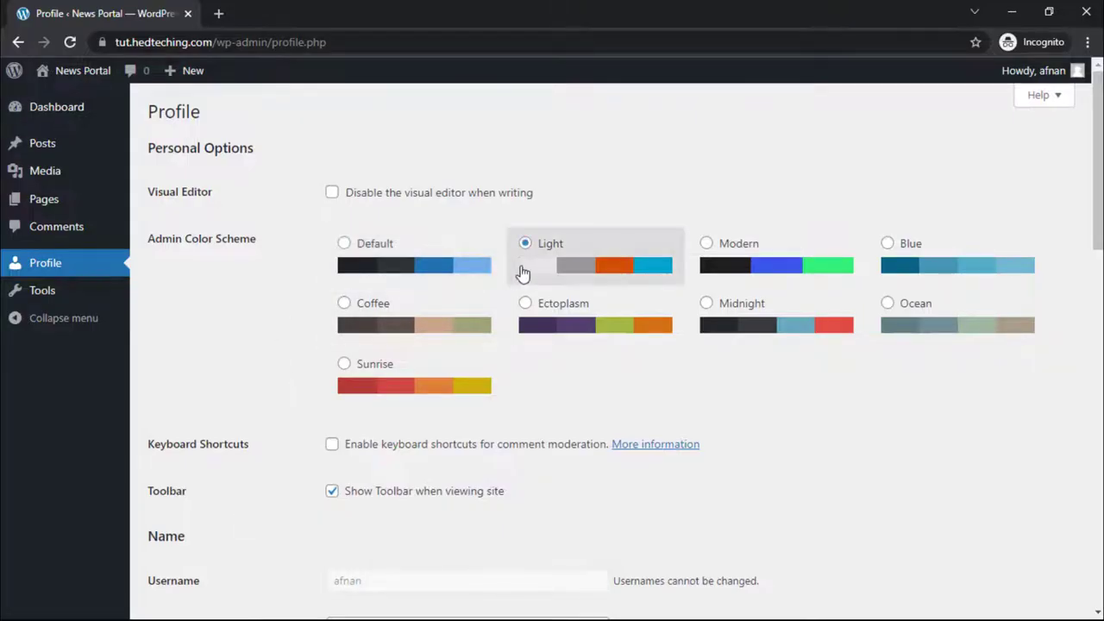
left_click(723, 245)
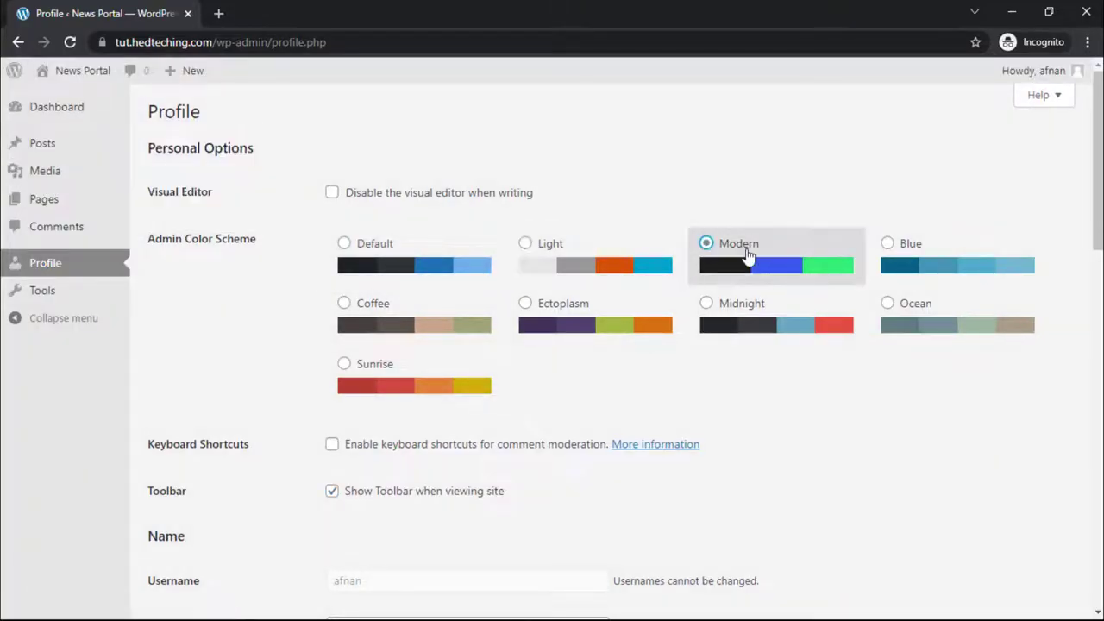
left_click(908, 264)
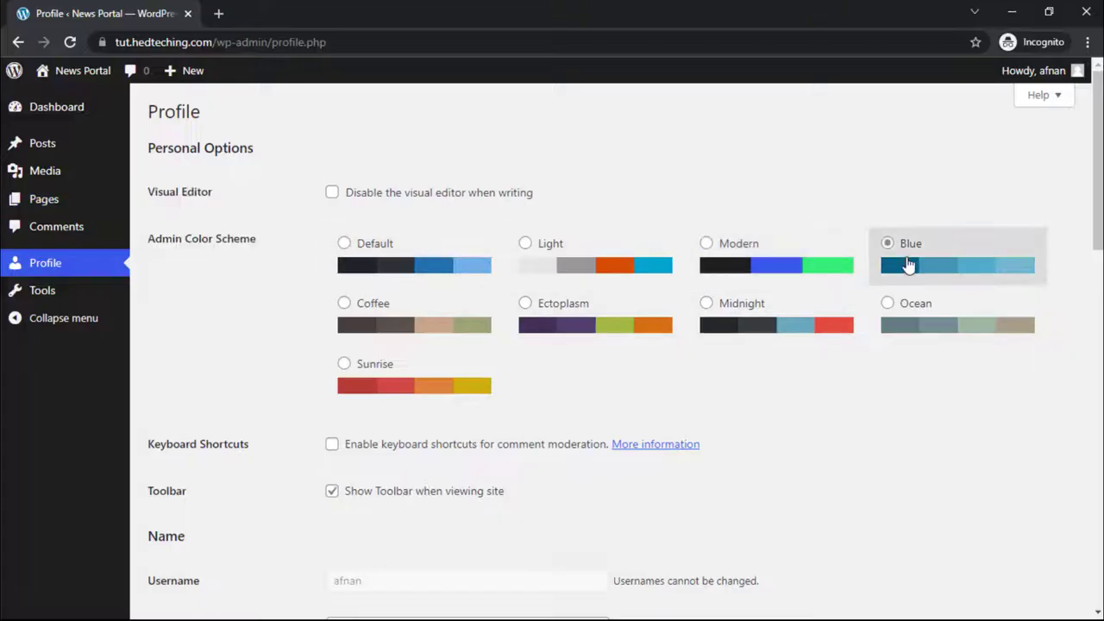
left_click(1012, 12)
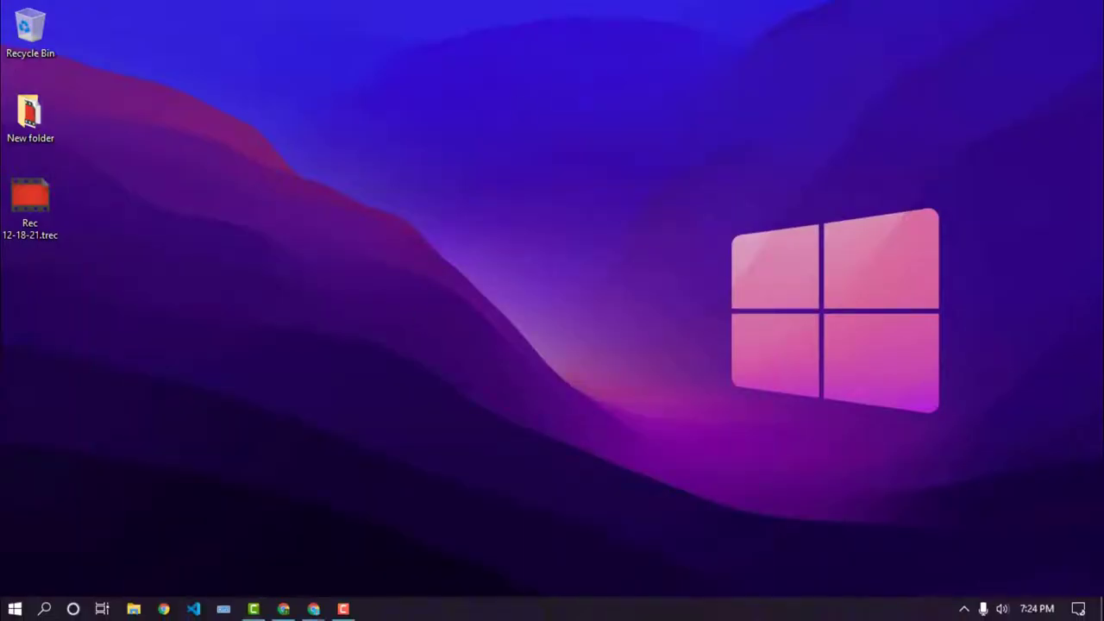
Step: Restore Chrome and browse YouTube search results for hedtouch wordpress
mouse_move(305, 614)
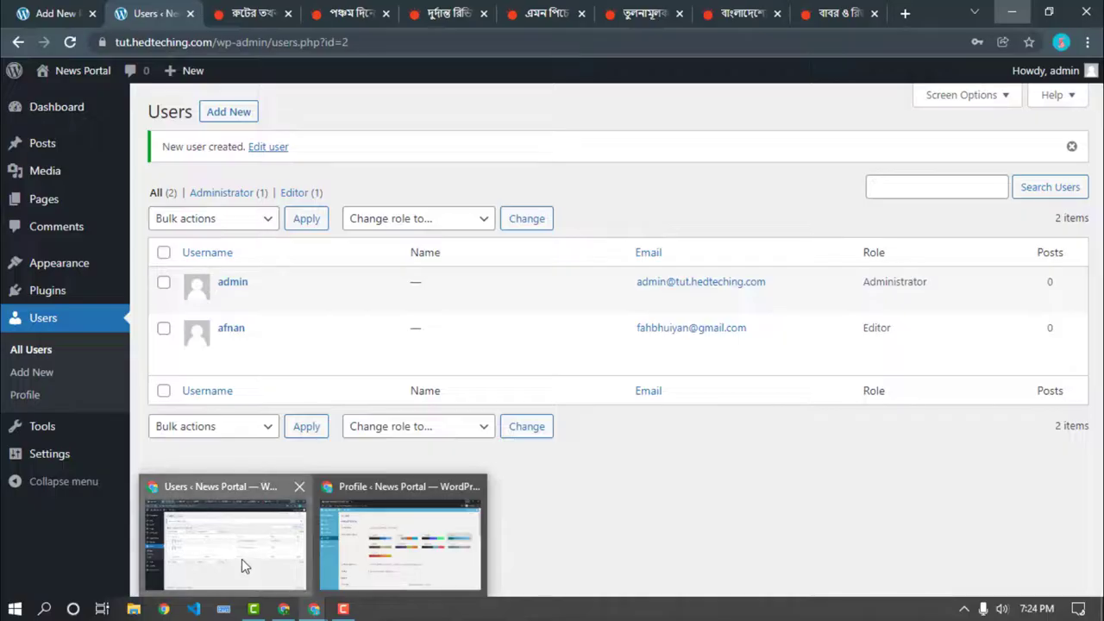
left_click(243, 559)
left_click(904, 13)
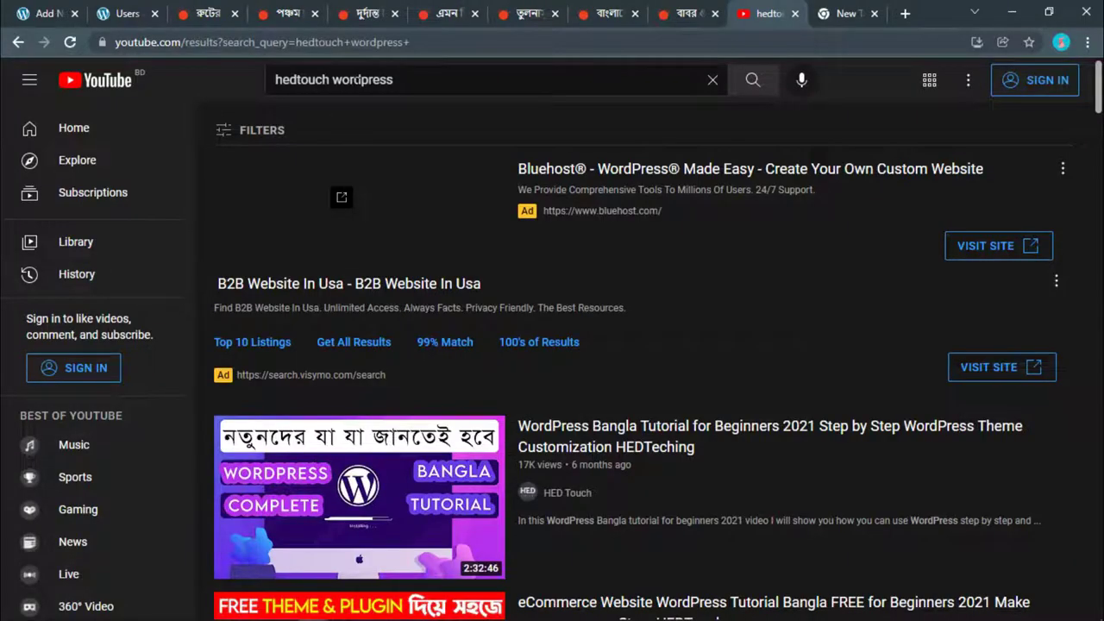
scroll(376, 299, "down", 1)
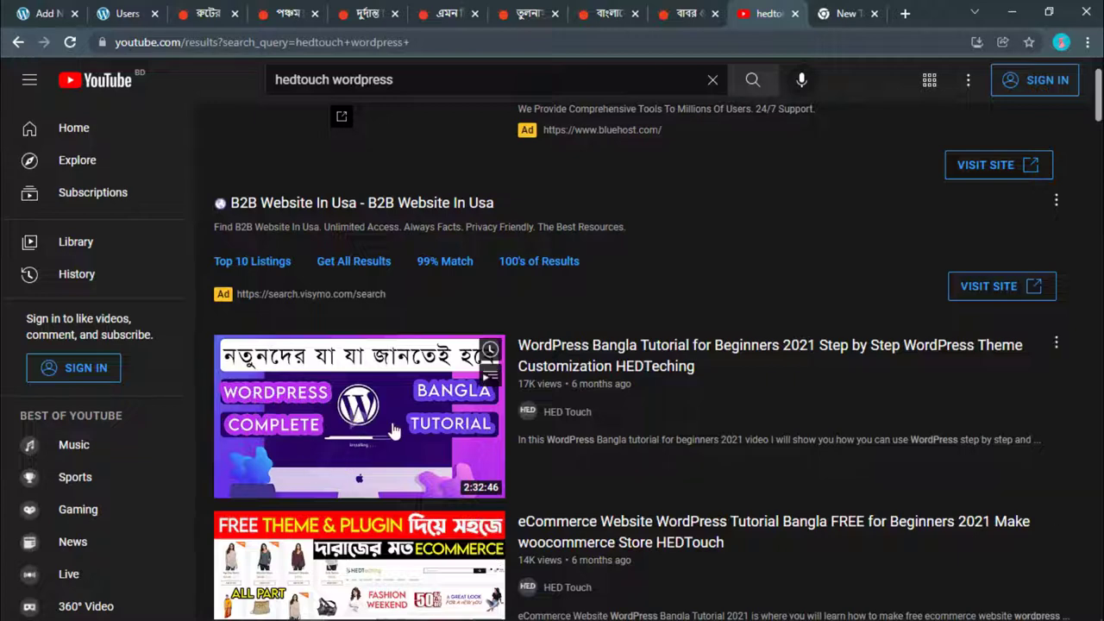
scroll(376, 299, "down", 1)
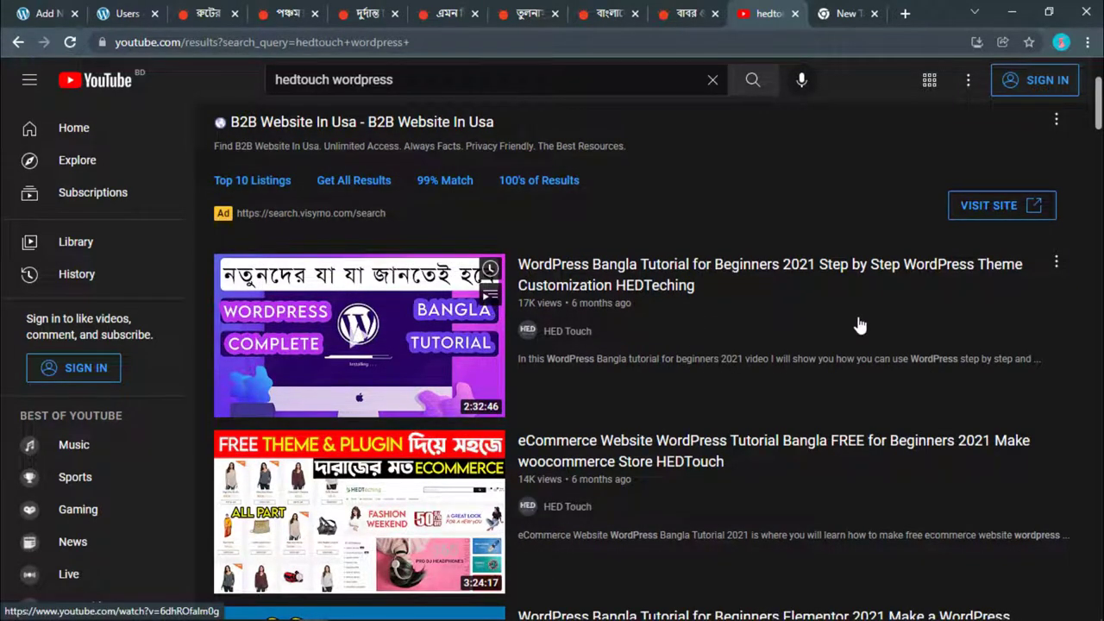
Step: Open HED Touch's WordPress Bangla Tutorial 2021 playlist, pause it, and close the YouTube tabs
right_click(565, 329)
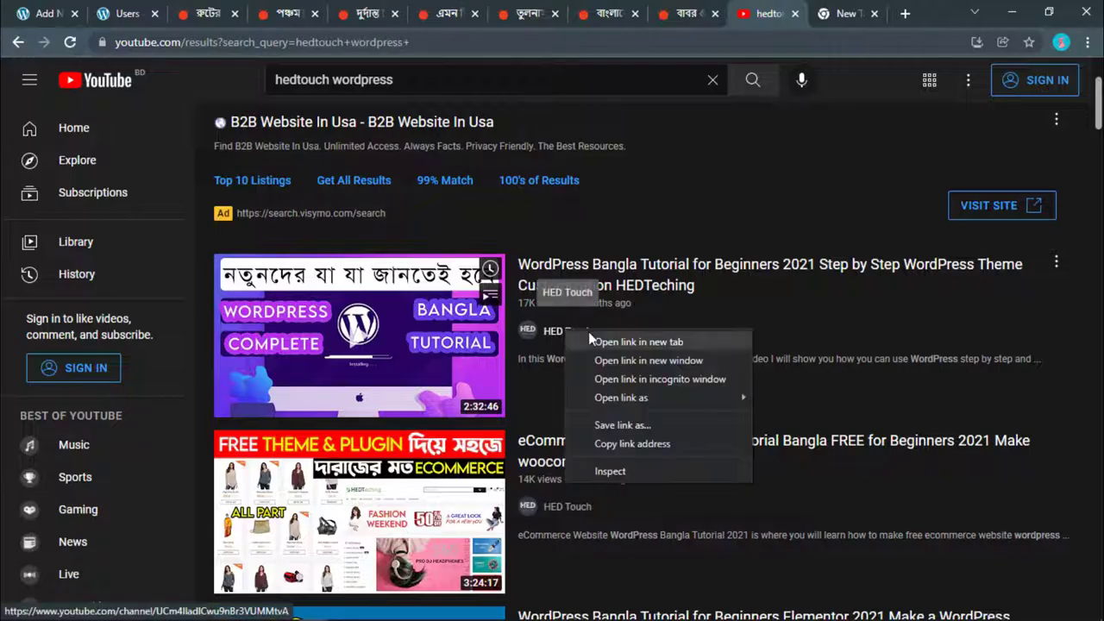
left_click(589, 333)
left_click(753, 17)
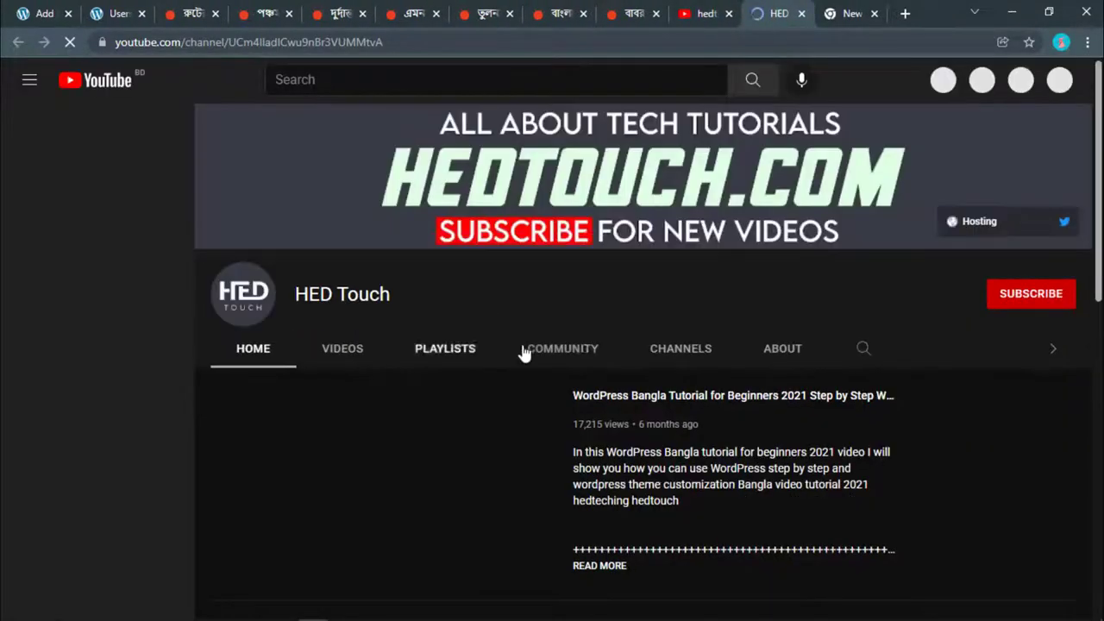
left_click(444, 348)
scroll(465, 362, "down", 2)
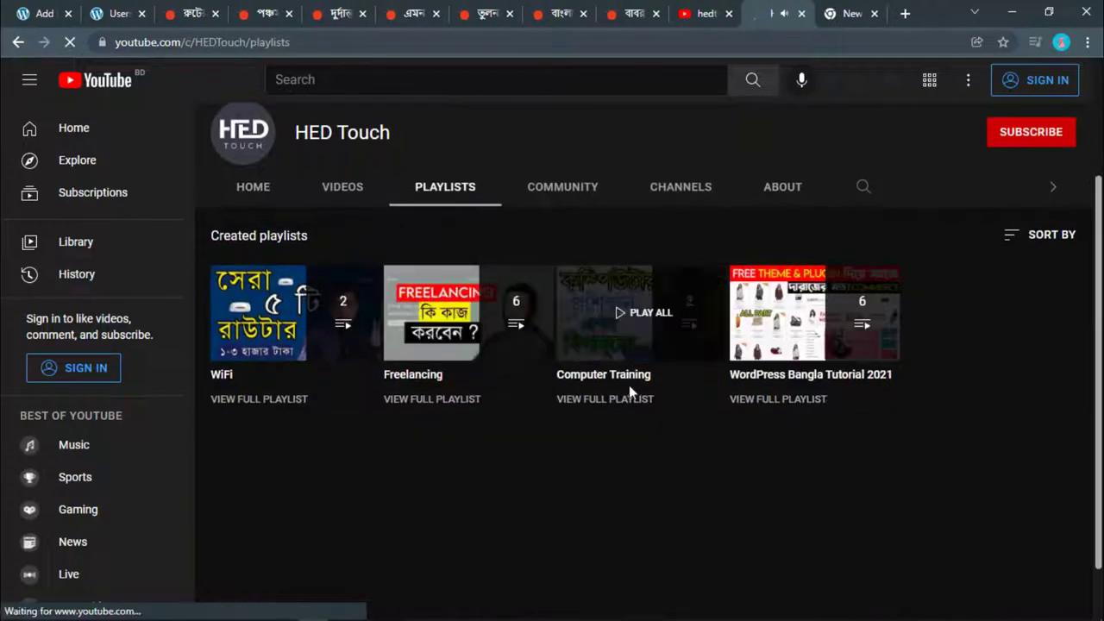
left_click(782, 346)
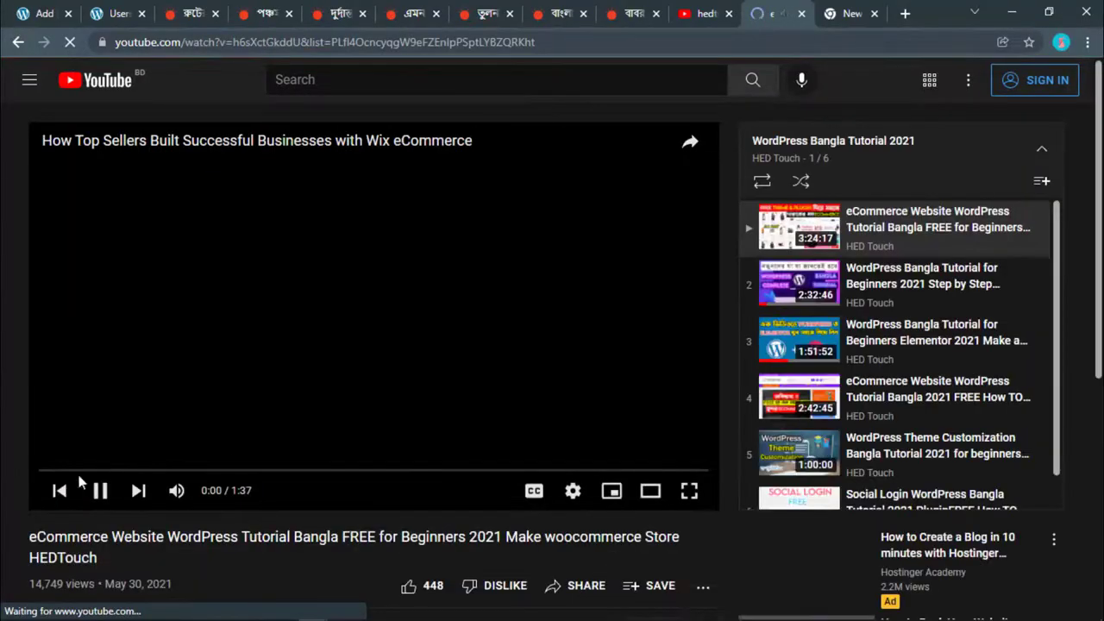
left_click(99, 491)
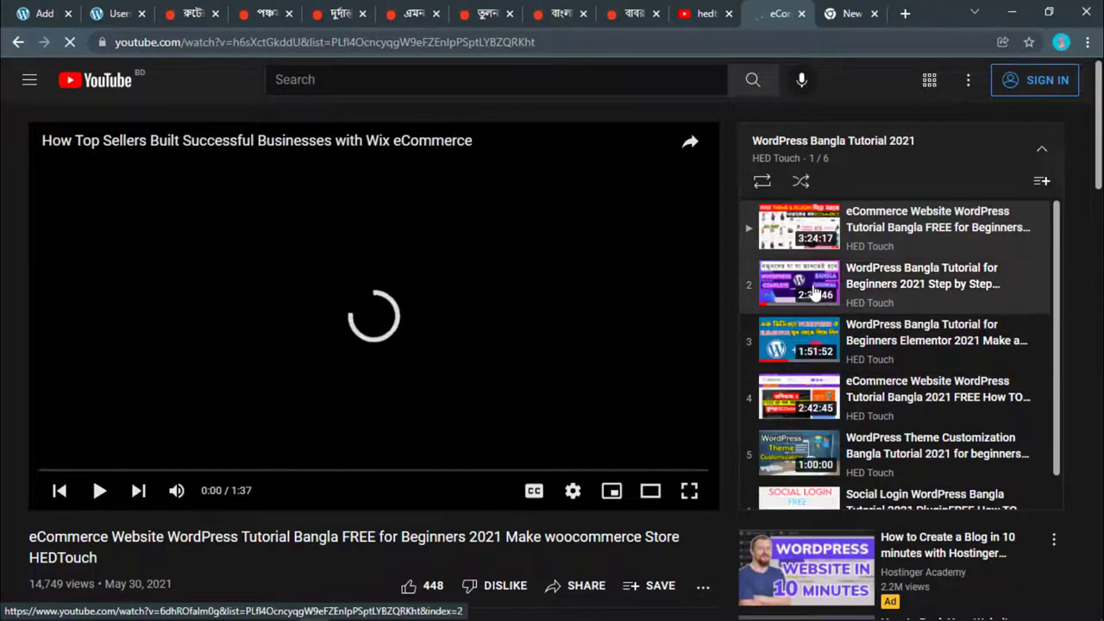
left_click(801, 14)
left_click(728, 14)
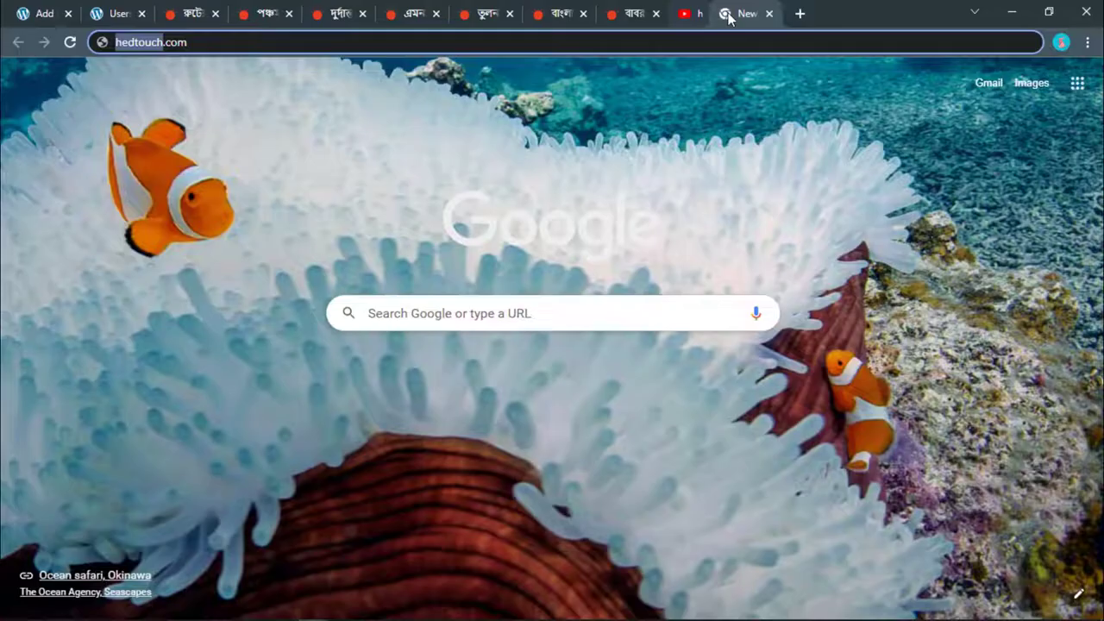
Step: Change the second user's role to Author using the Change role to… dropdown
left_click(729, 14)
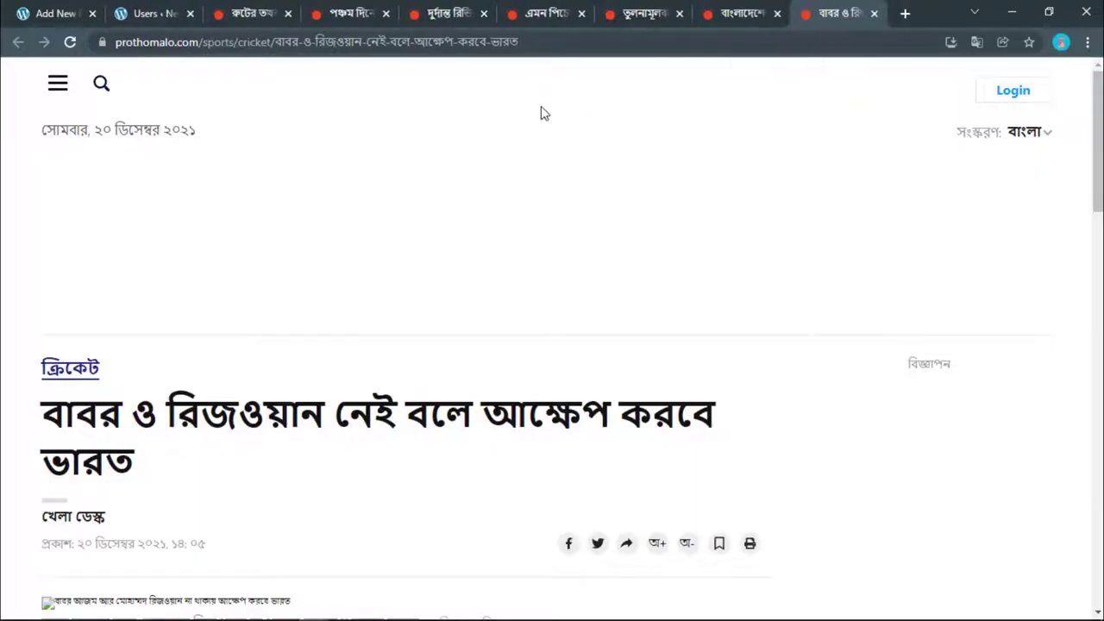
left_click(175, 7)
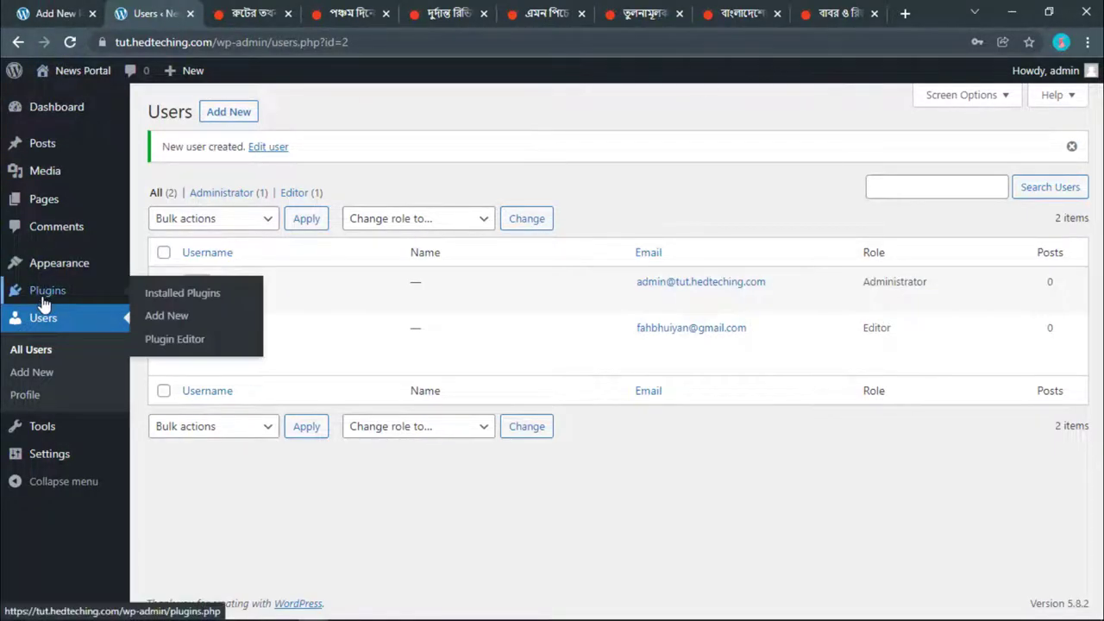
mouse_move(200, 345)
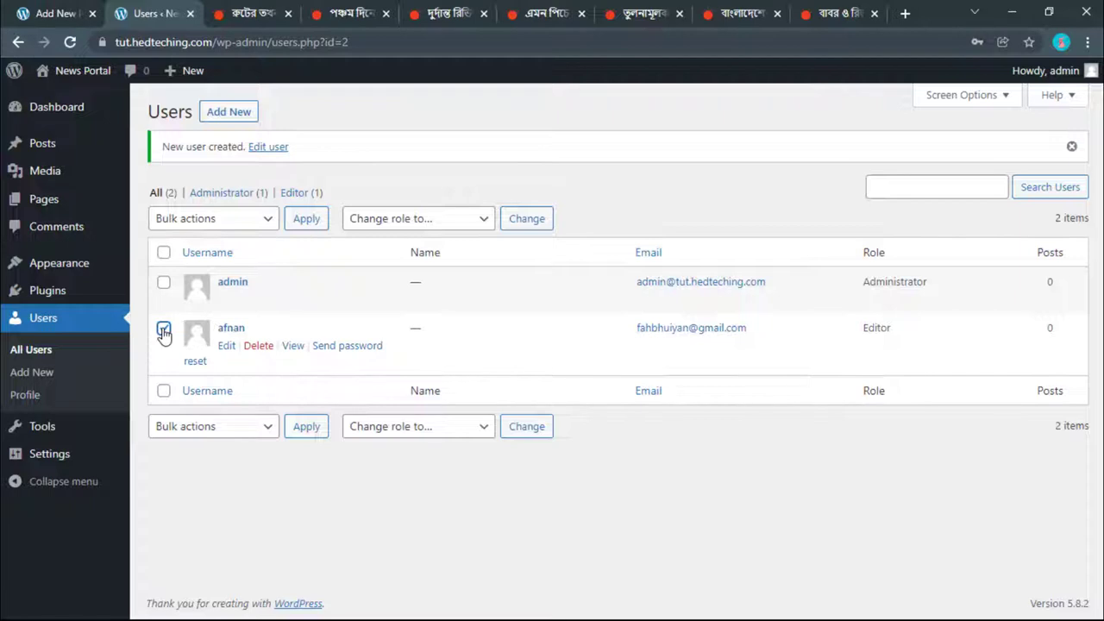
left_click(420, 226)
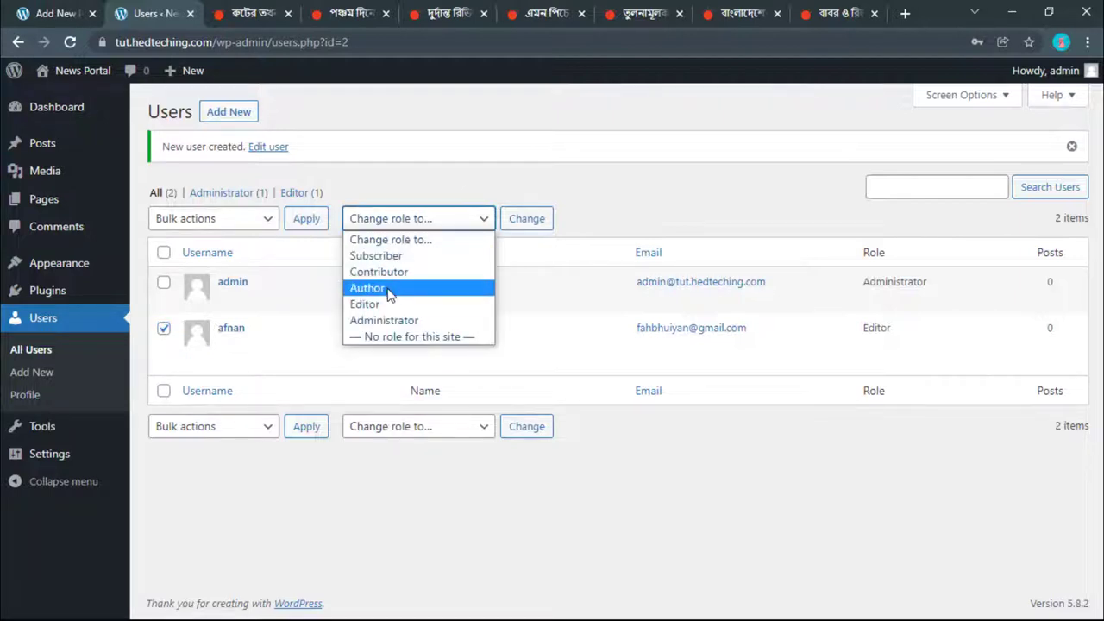
left_click(389, 290)
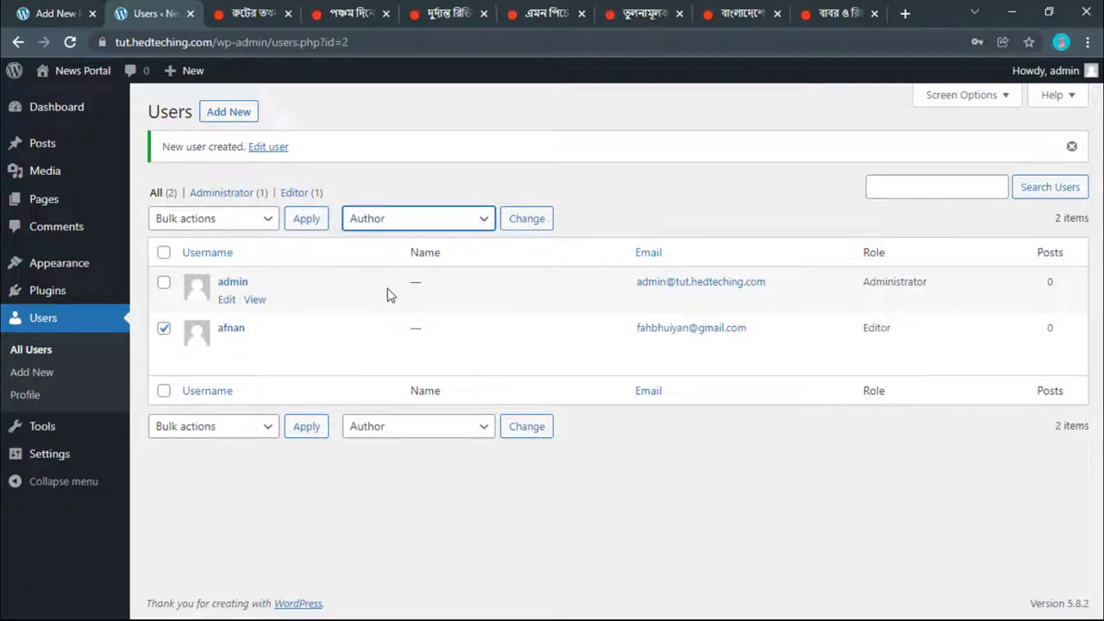
left_click(541, 223)
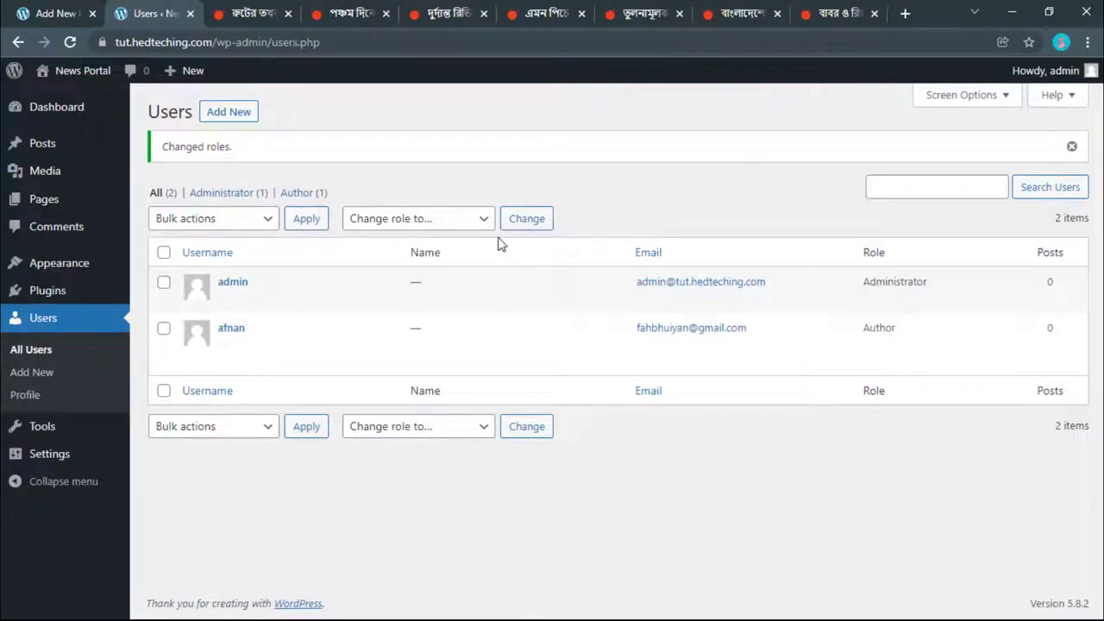
key("super")
mouse_move(315, 608)
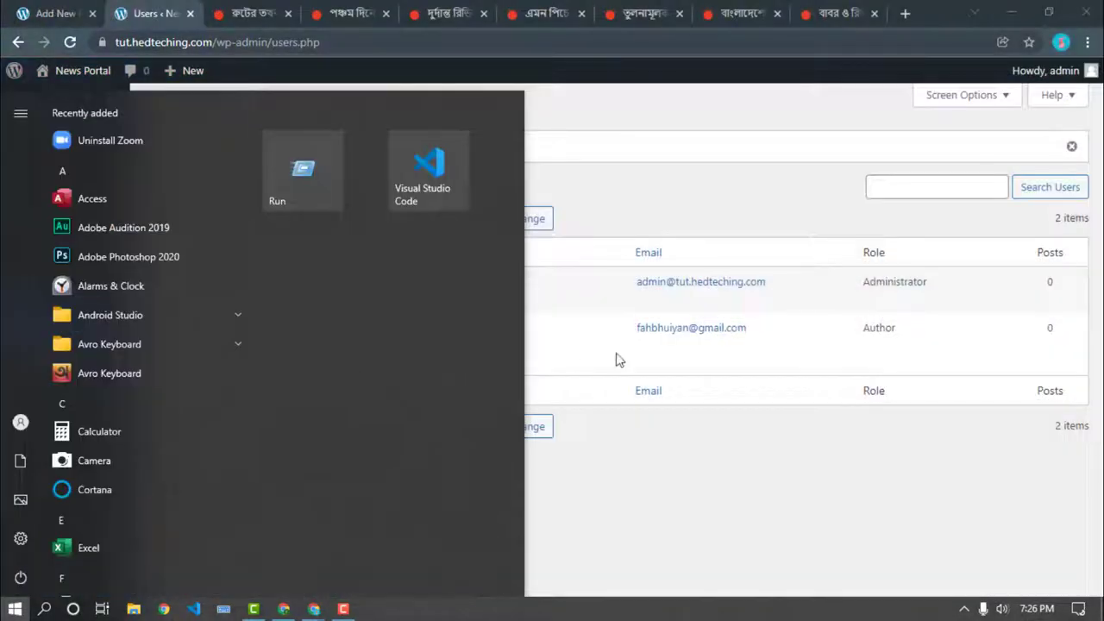
left_click(621, 496)
key("super")
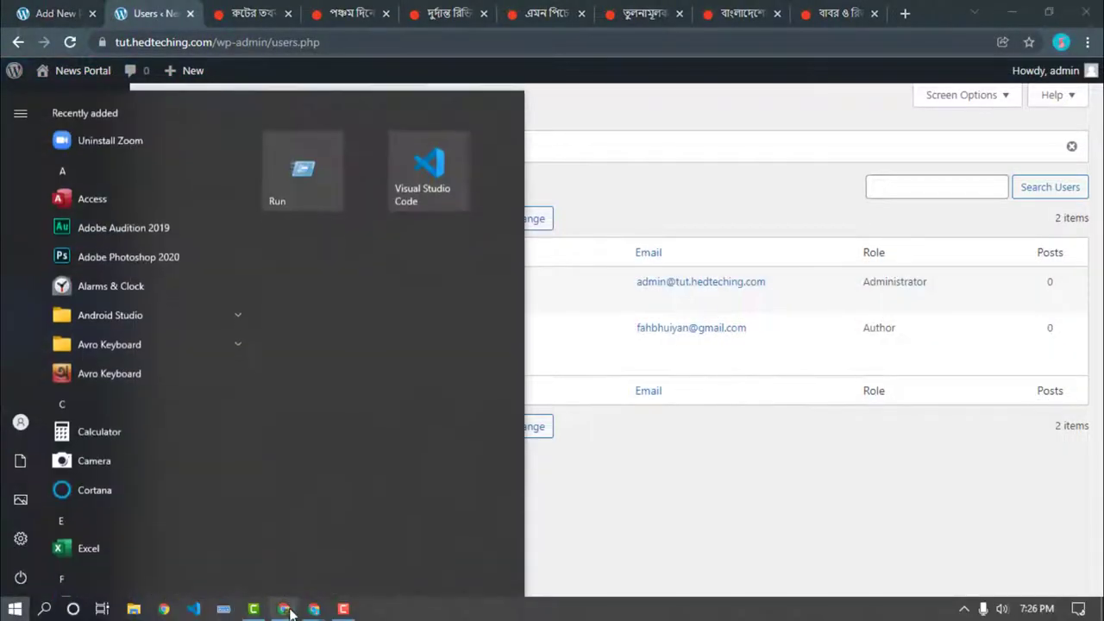
mouse_move(313, 609)
left_click(386, 559)
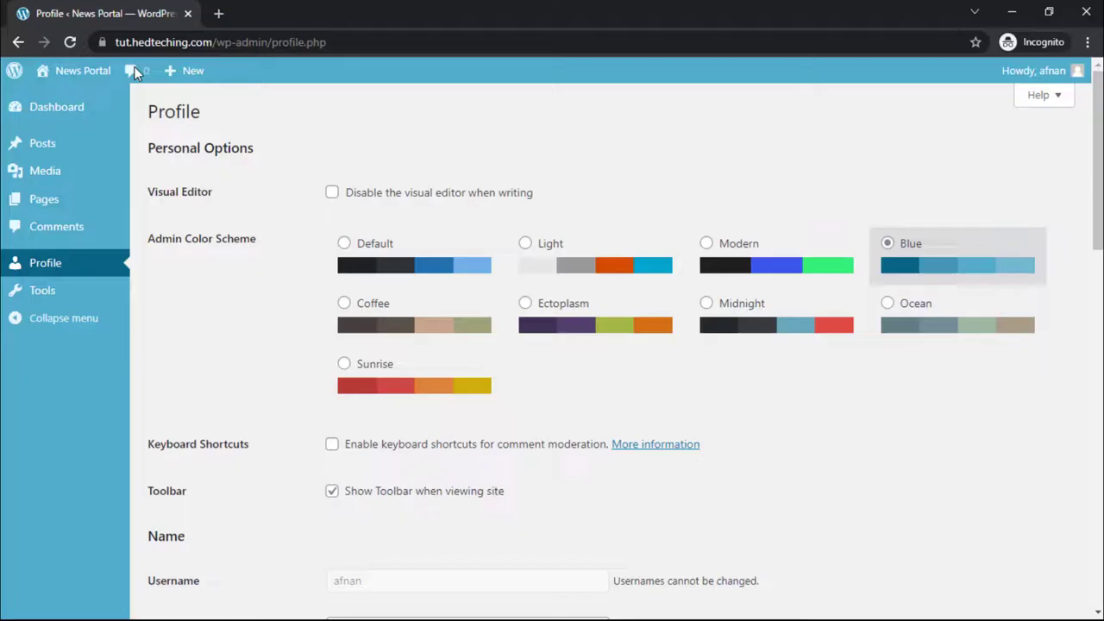
left_click(72, 44)
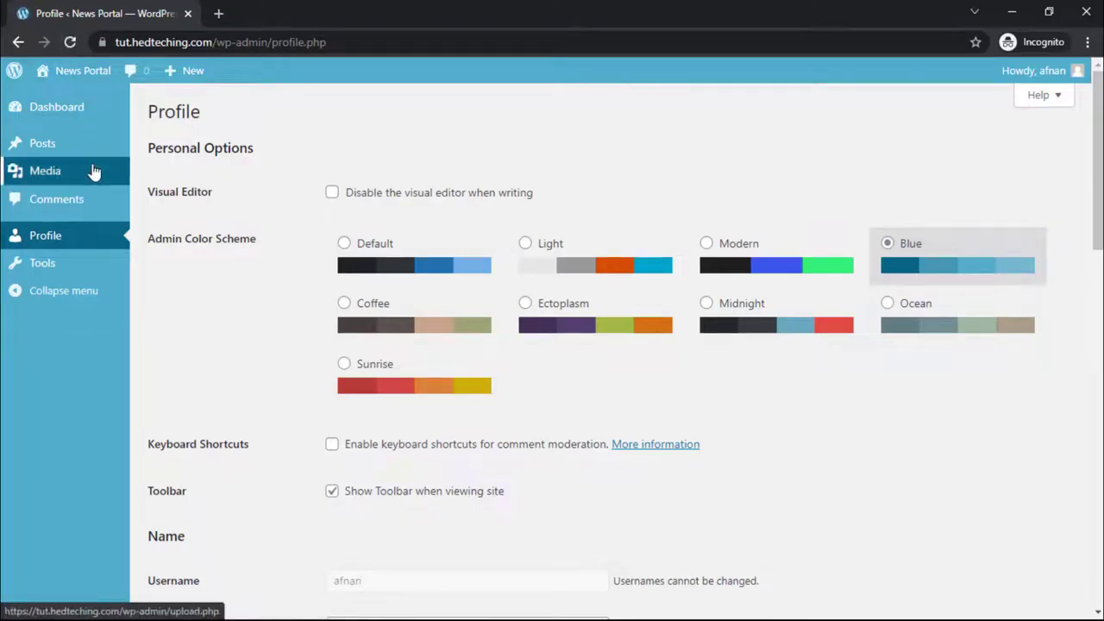
left_click(45, 147)
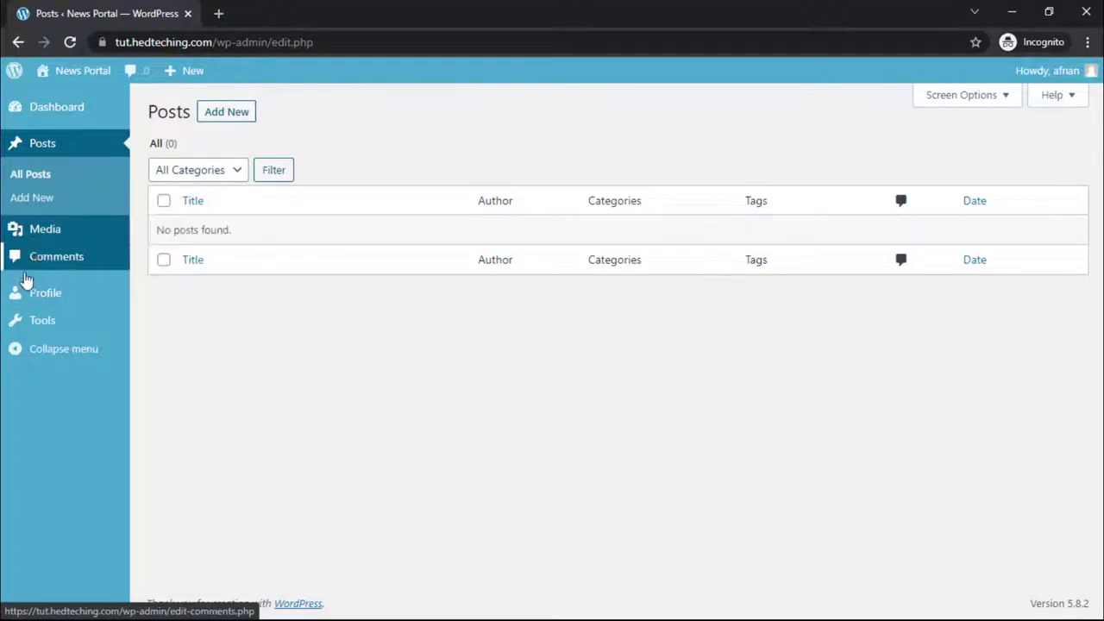
mouse_move(1053, 76)
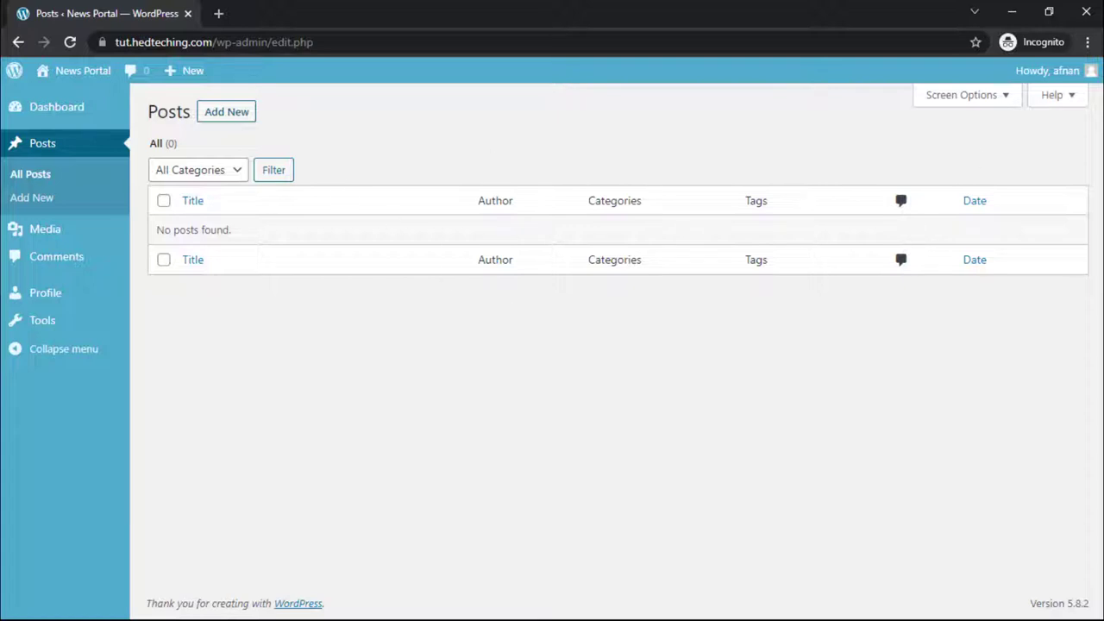
left_click(1011, 14)
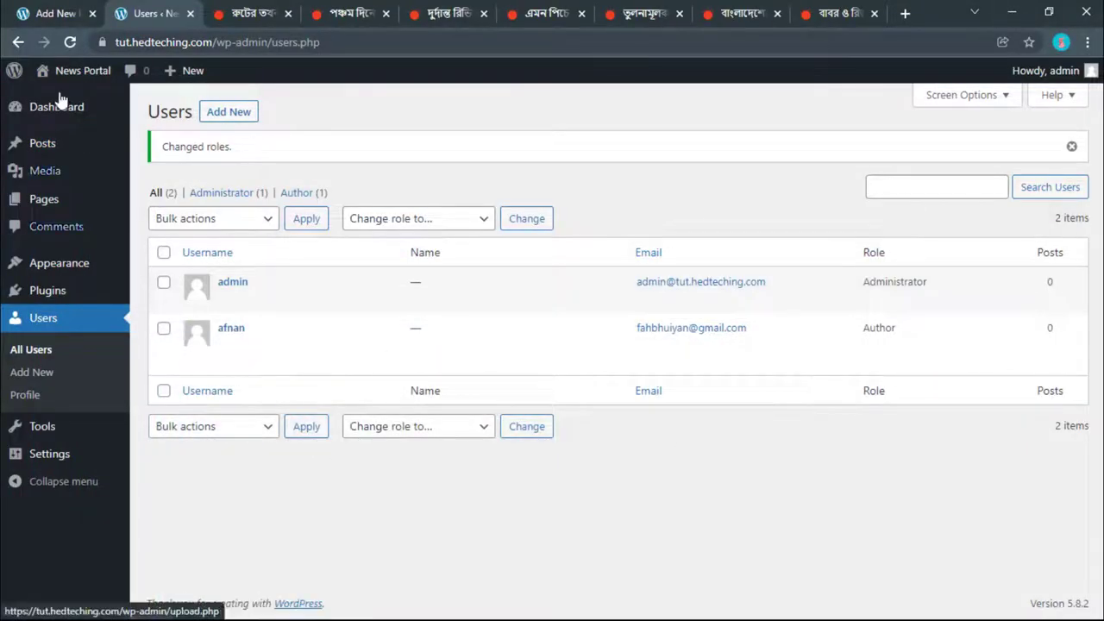
Step: Close the users and Root-and-Stokes tabs, leaving the post editor beside the football article
left_click(54, 13)
left_click(191, 14)
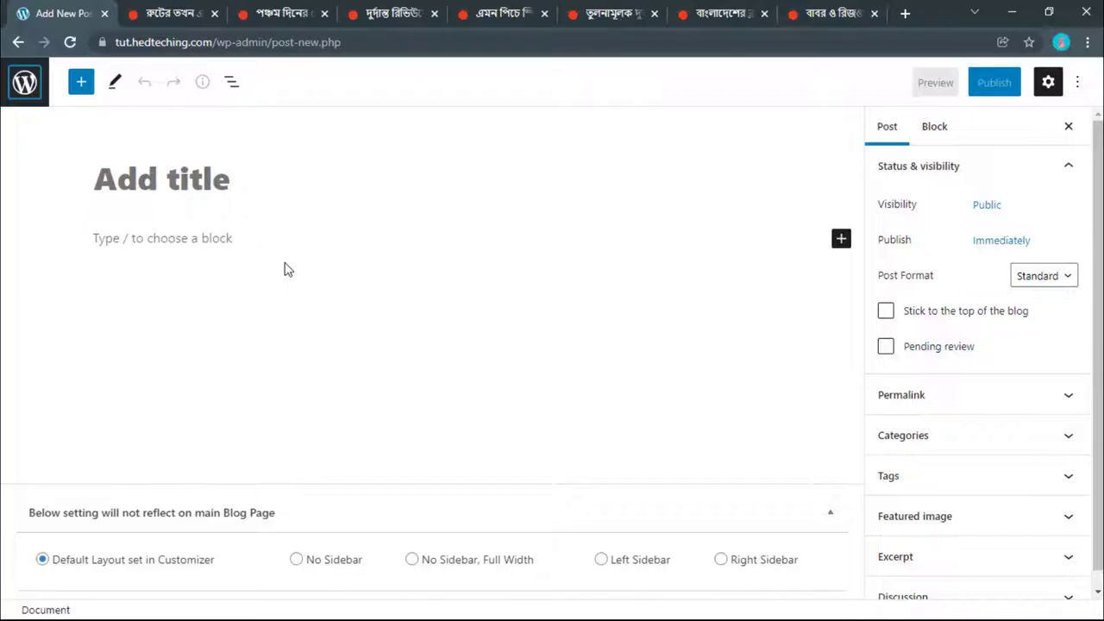
left_click(154, 13)
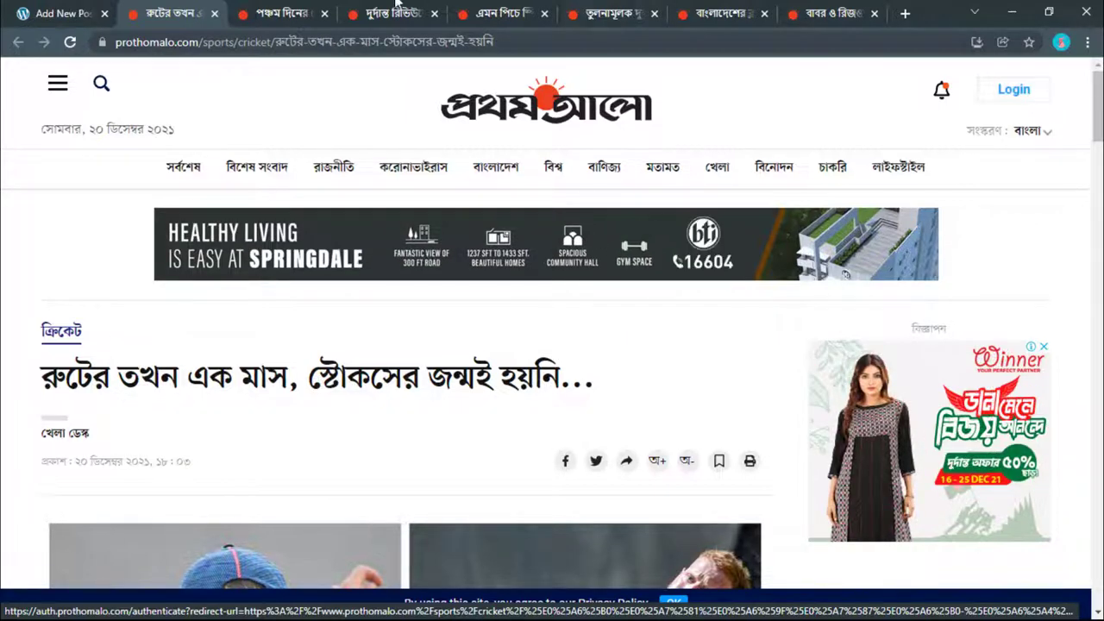
left_click(31, 9)
left_click(149, 203)
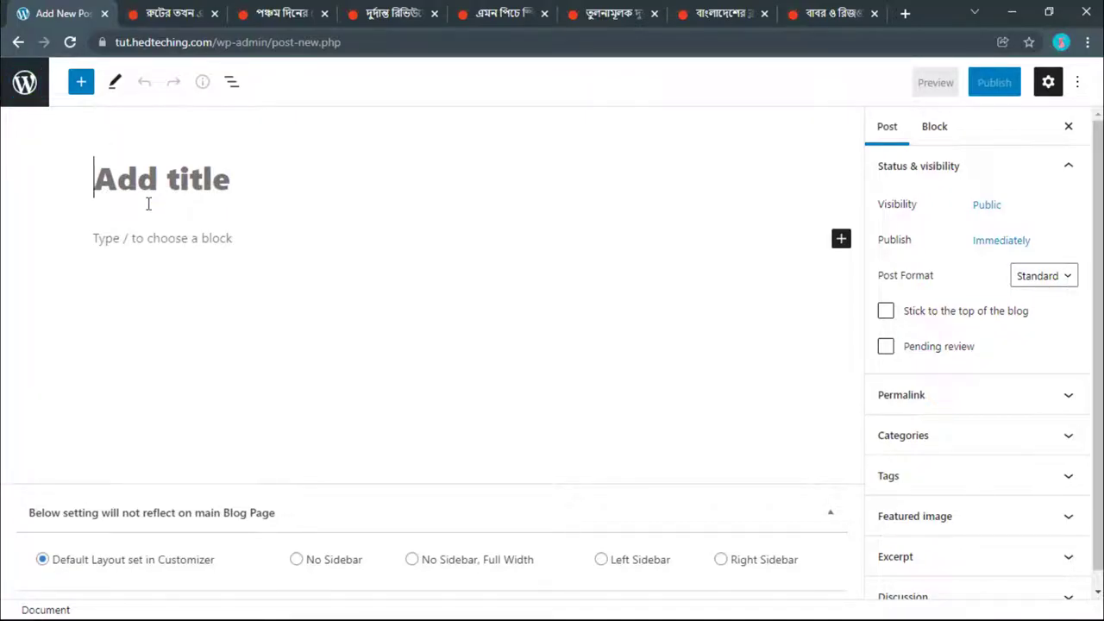
left_click(214, 13)
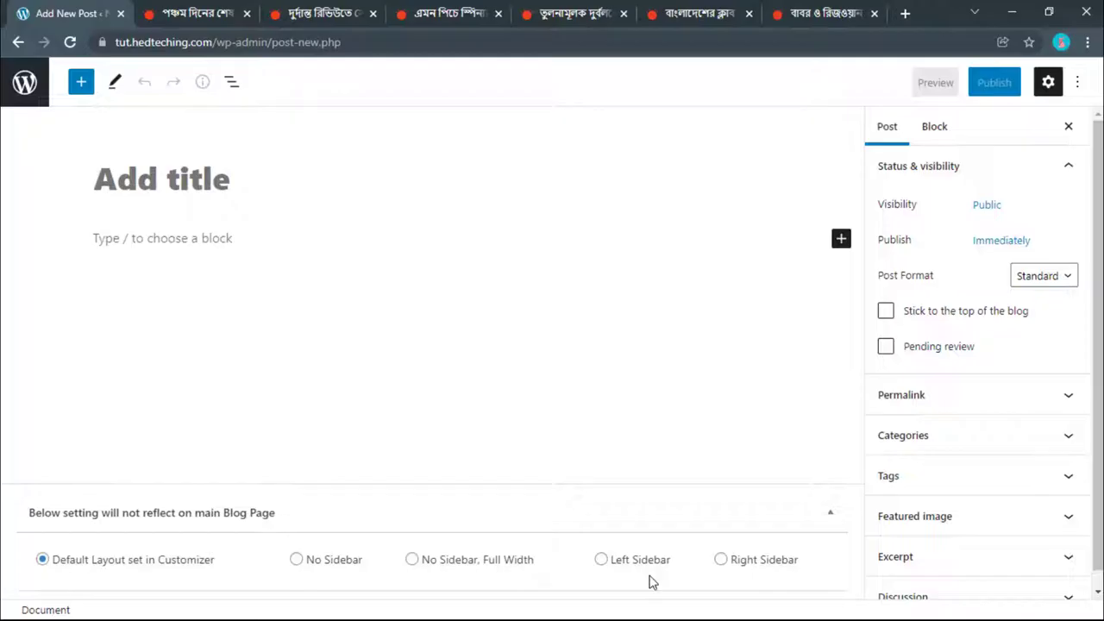
left_click(207, 7)
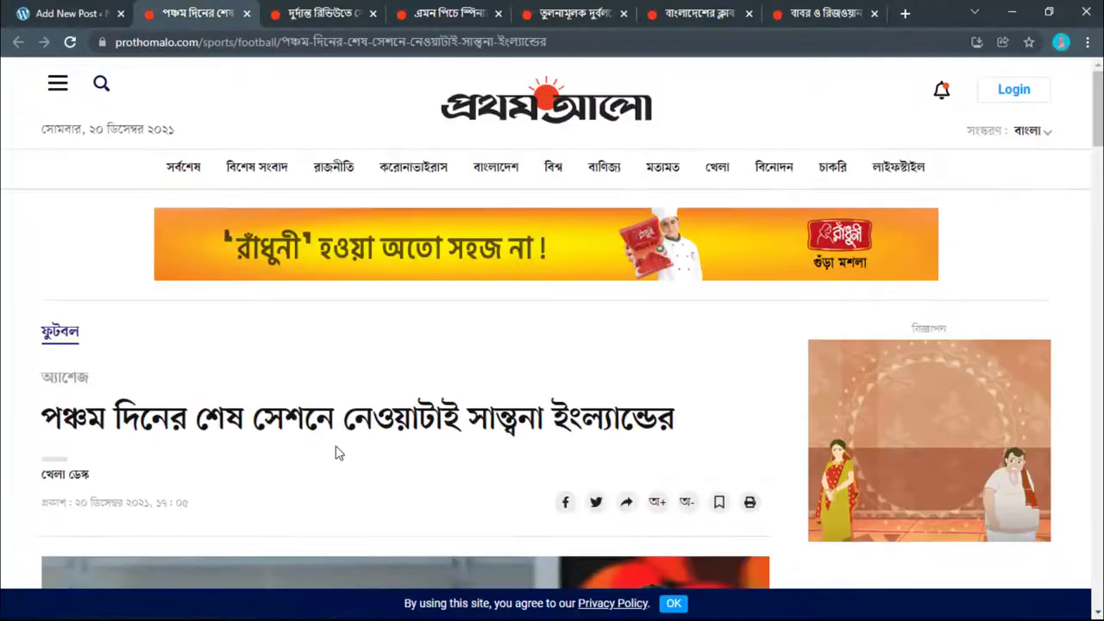
Step: Paste the Prothom Alo football headline as the post title and make the post sticky
scroll(335, 446, "down", 3)
scroll(336, 446, "up", 3)
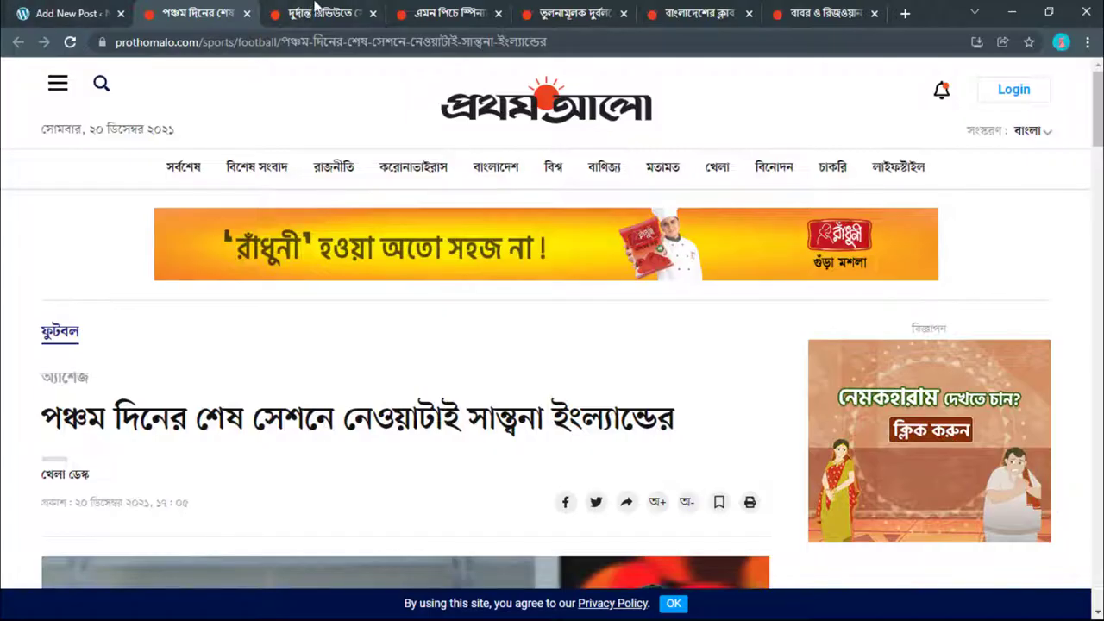
left_click(316, 11)
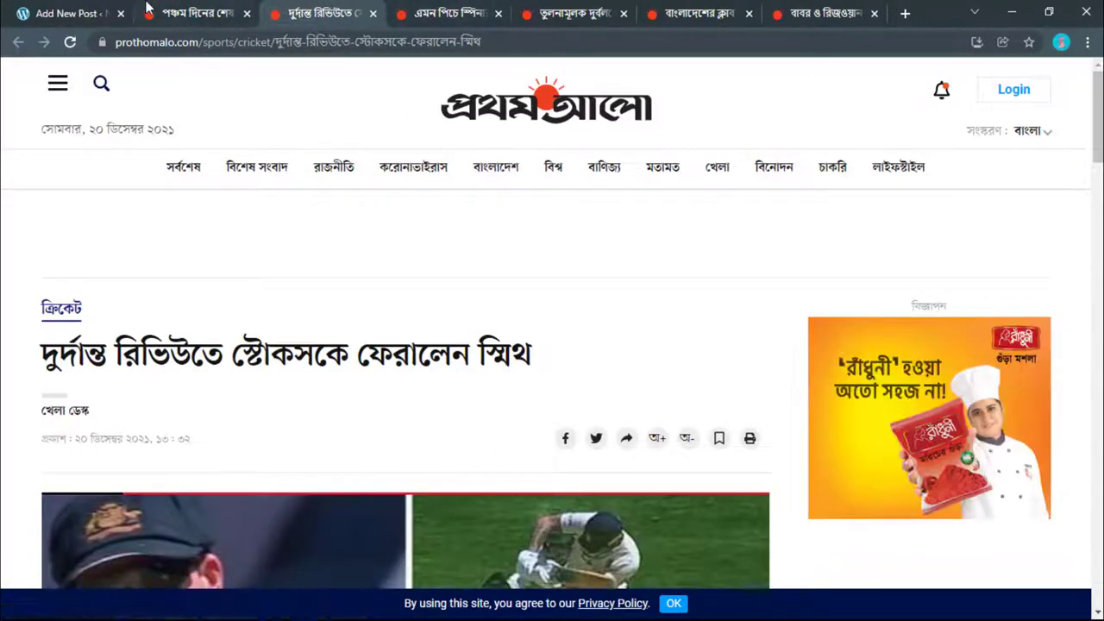
left_click(148, 8)
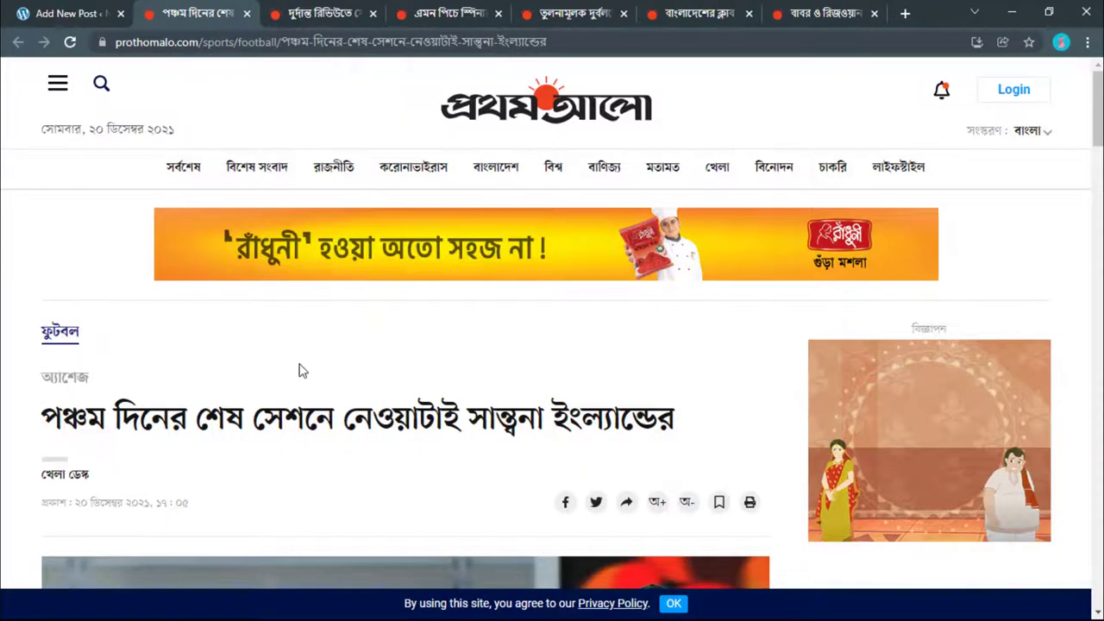
triple_click(270, 425)
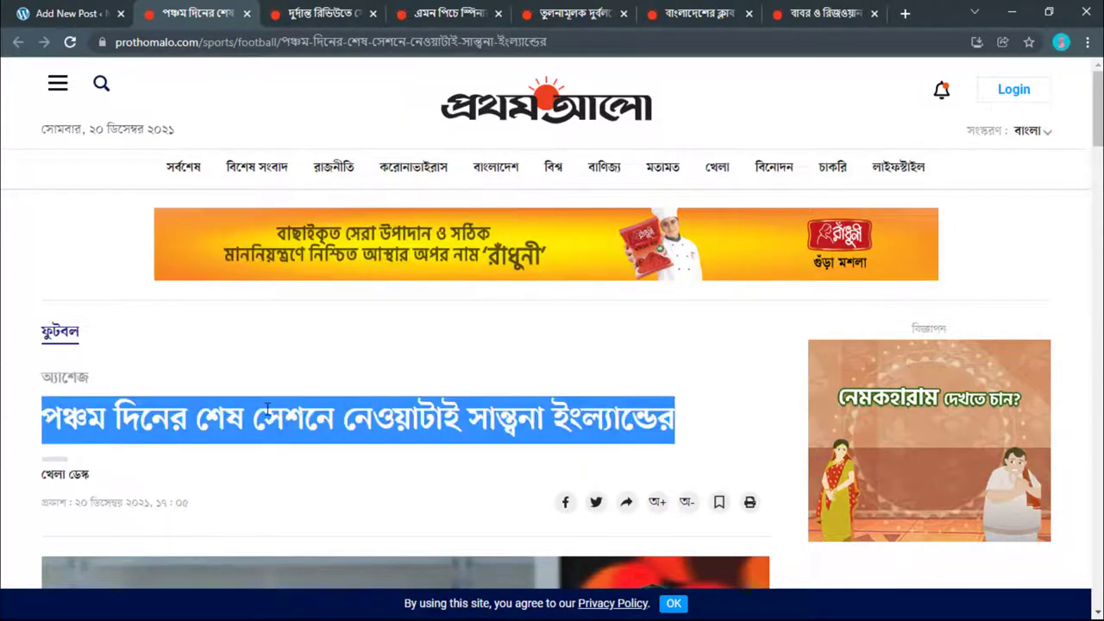
right_click(265, 409)
left_click(281, 420)
left_click(69, 13)
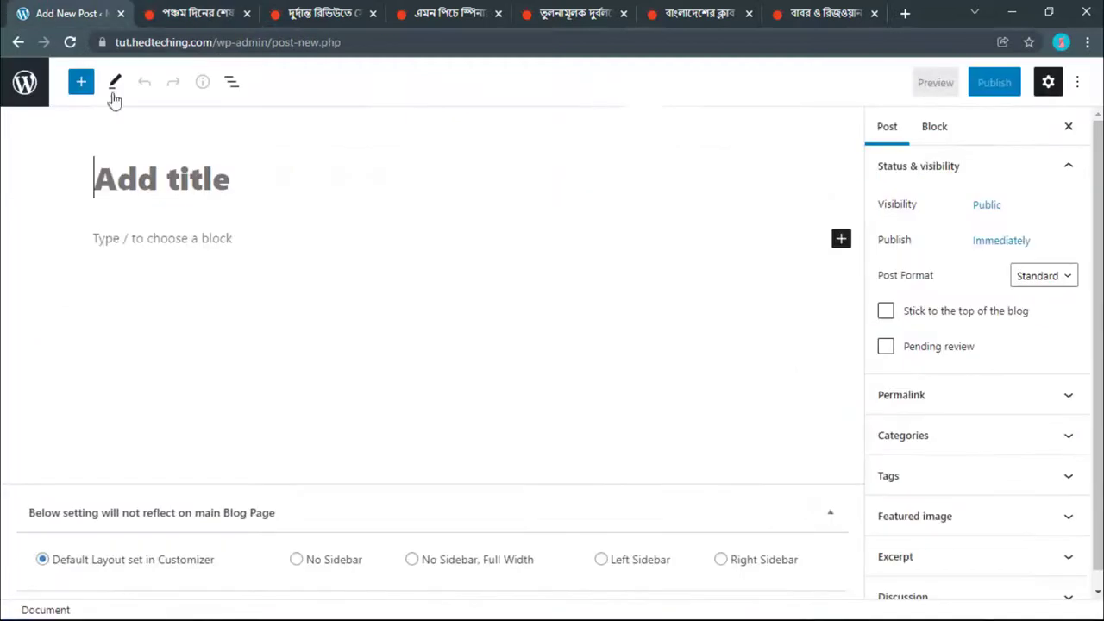
right_click(262, 169)
left_click(298, 289)
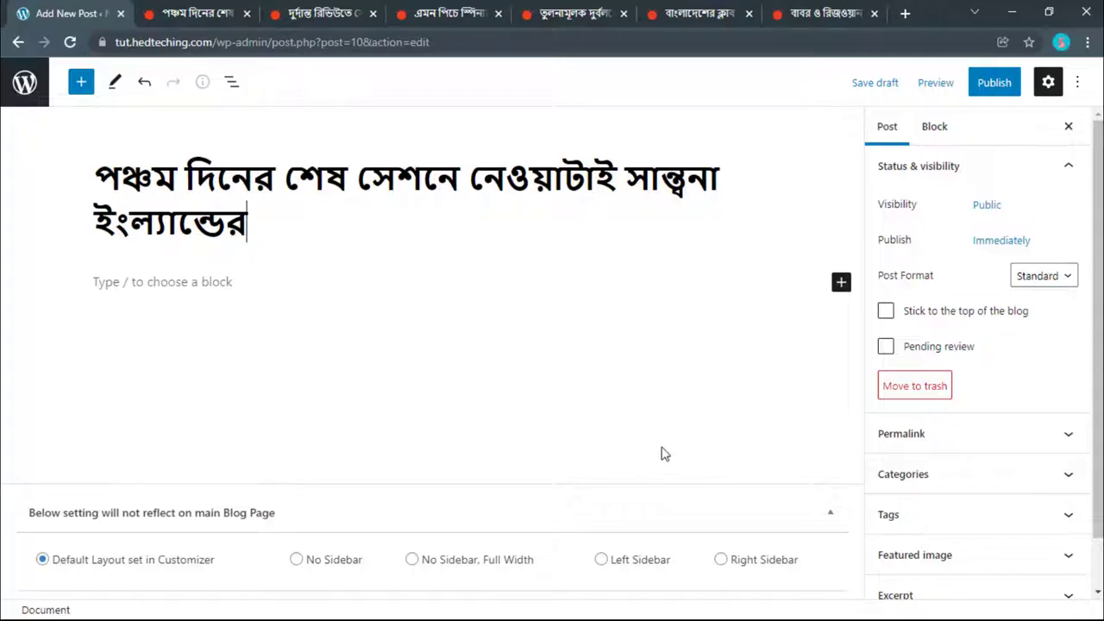
left_click(886, 312)
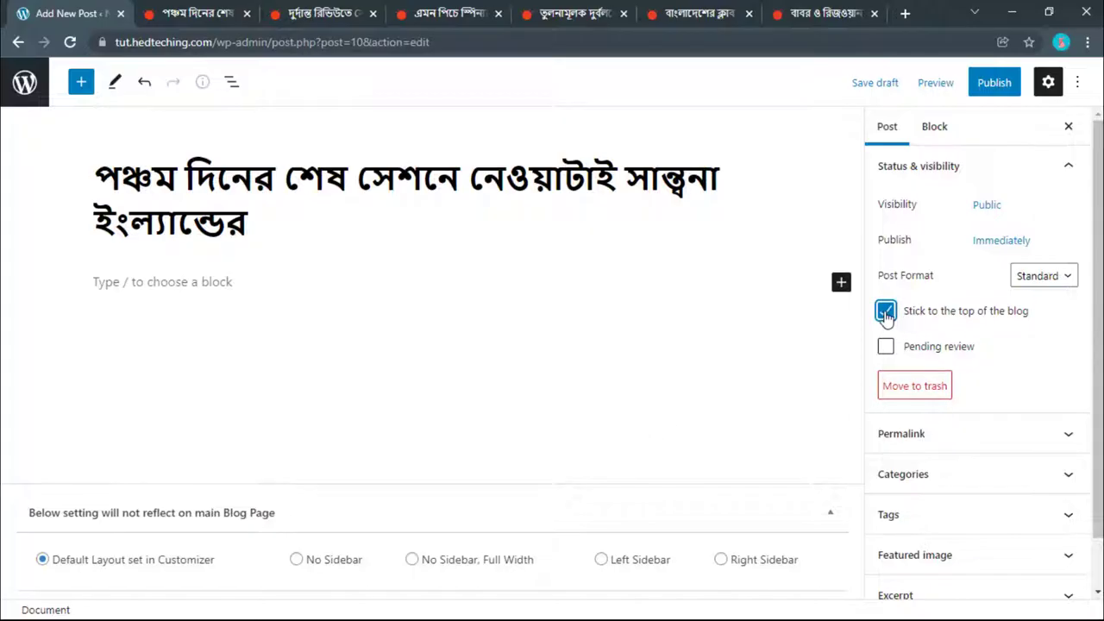
Step: Open Prothom Alo's খেলা sports section in a new tab and browse it
left_click(256, 9)
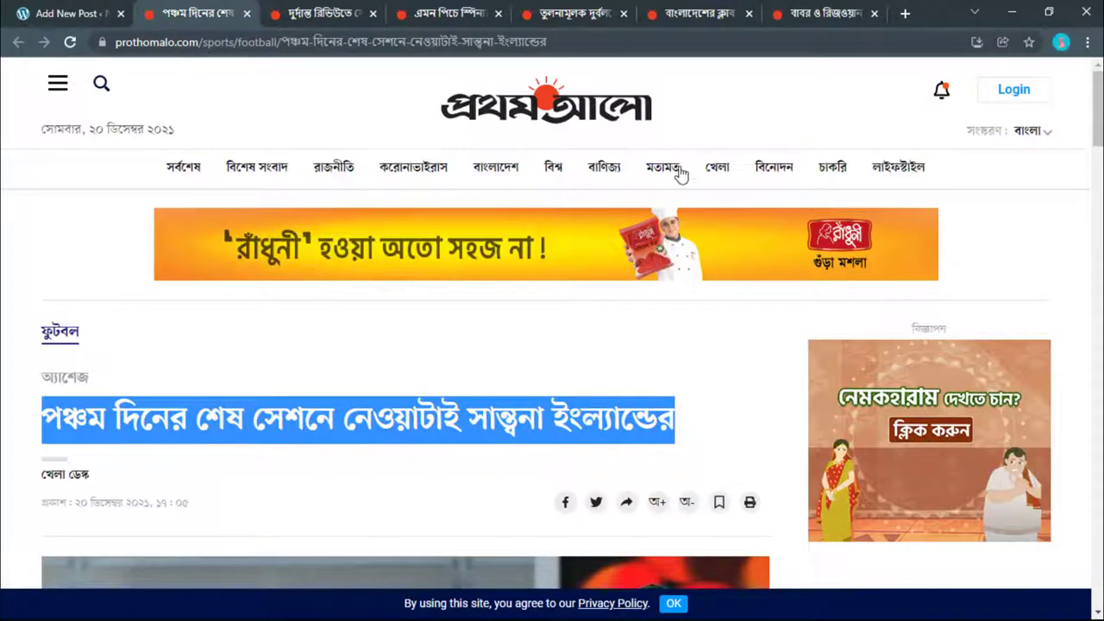
right_click(718, 168)
left_click(781, 172)
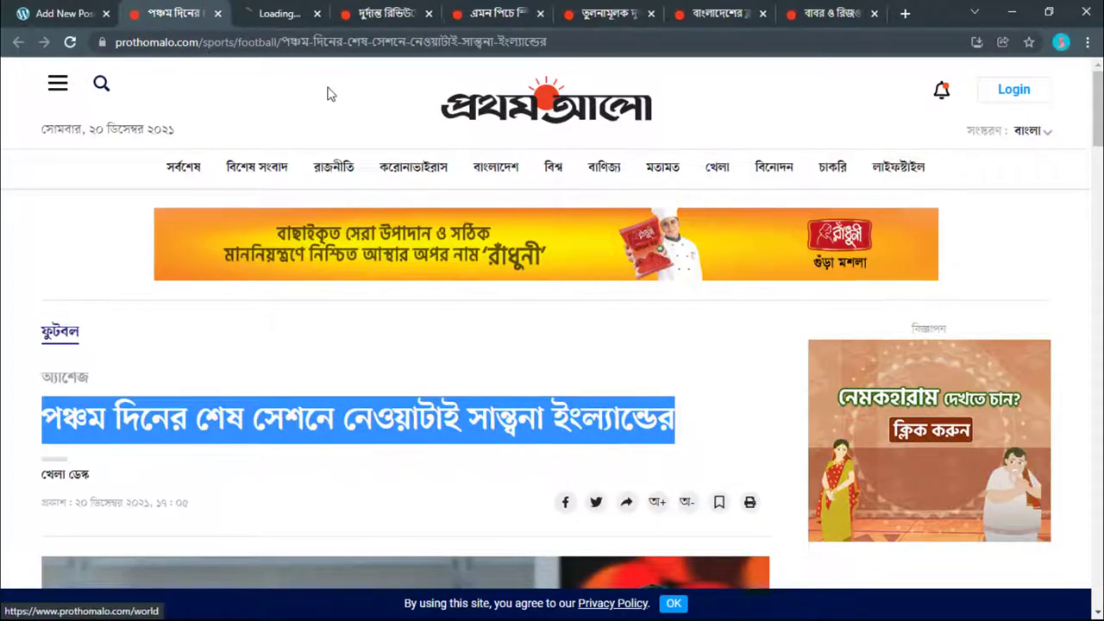
left_click(285, 11)
scroll(284, 303, "down", 2)
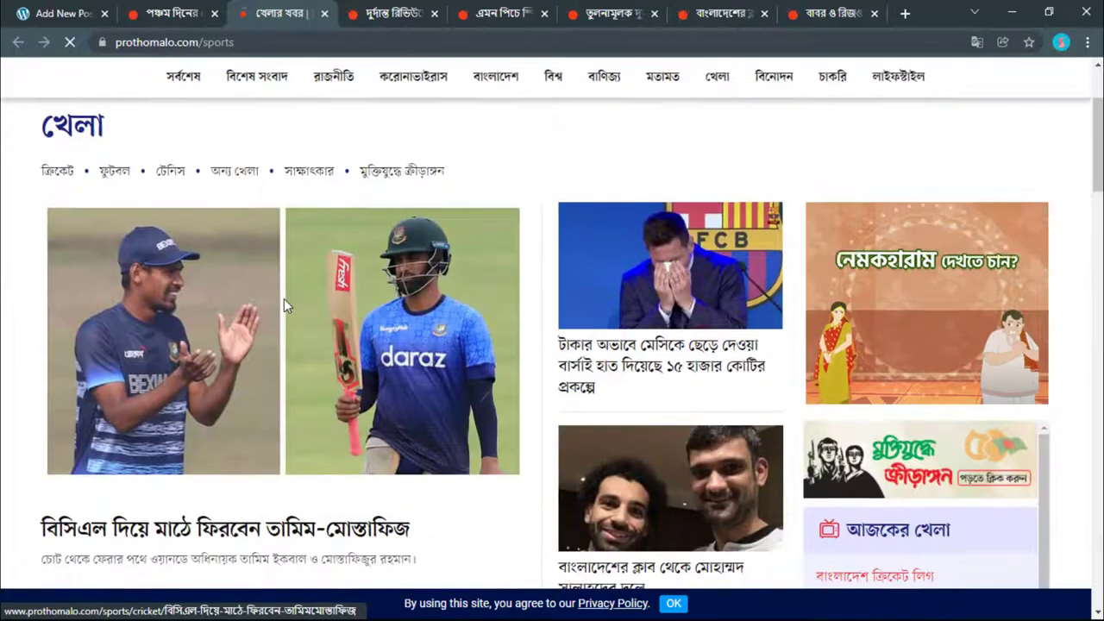
scroll(284, 302, "down", 2)
scroll(345, 431, "up", 3)
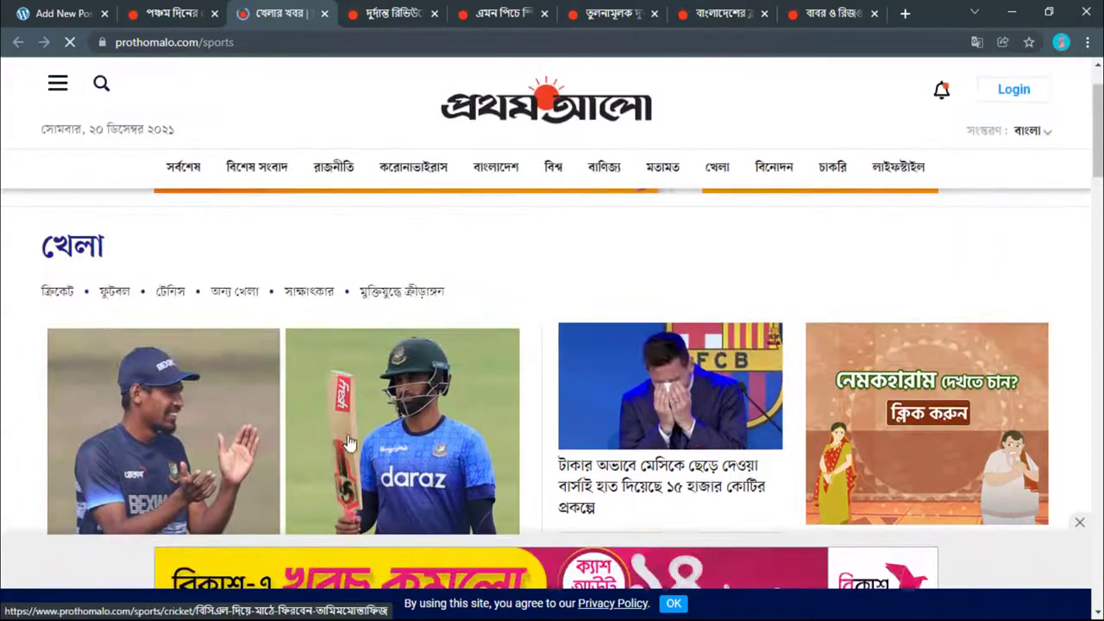
scroll(348, 440, "down", 2)
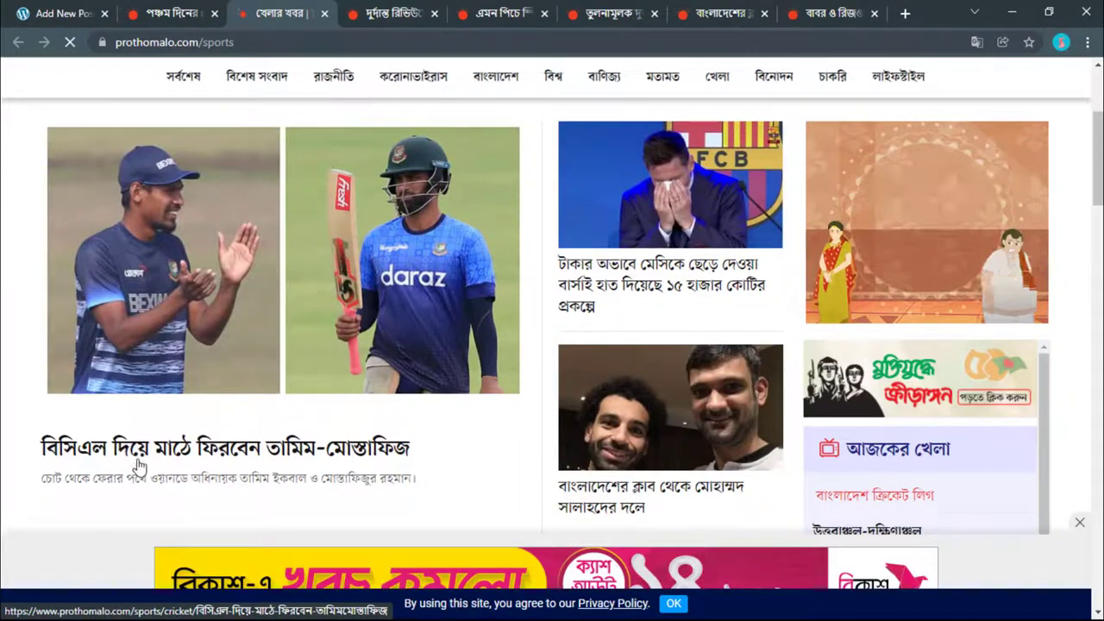
scroll(204, 446, "down", 1)
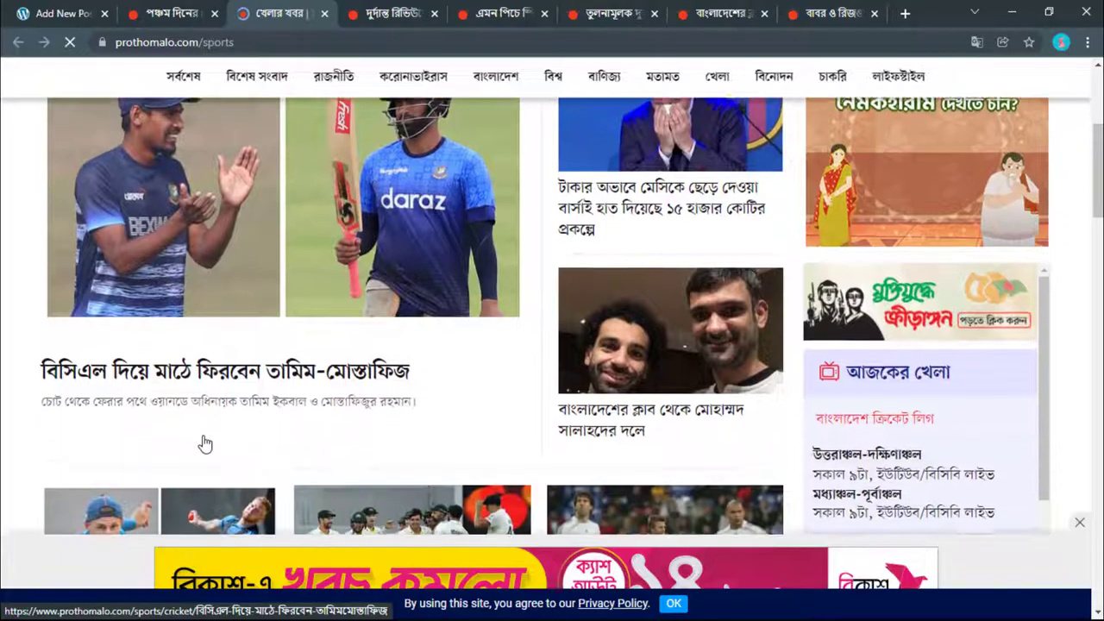
scroll(133, 293, "up", 2)
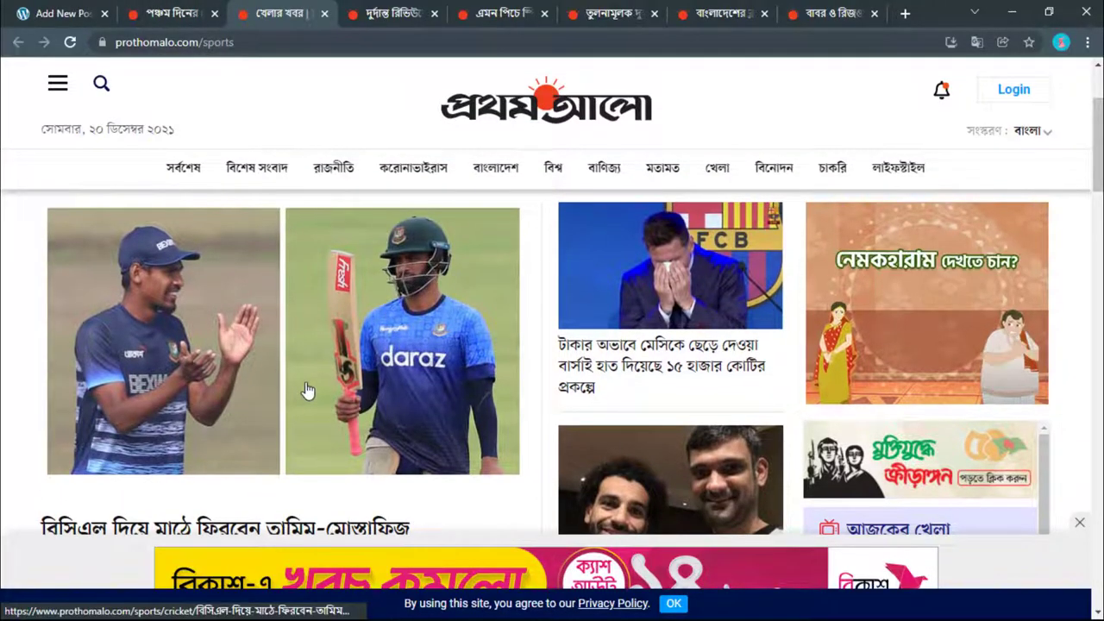
scroll(306, 384, "up", 2)
key("ctrl+shift+Tab")
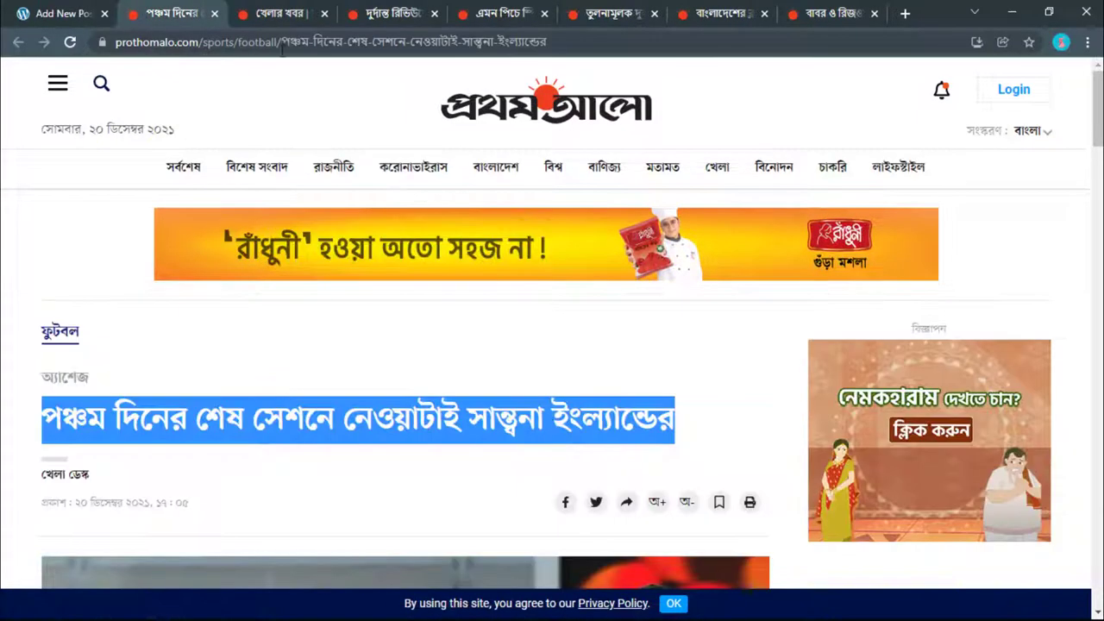
Step: Start a paragraph below the title, then save the article photo to Downloads as 1.jfif
left_click(83, 17)
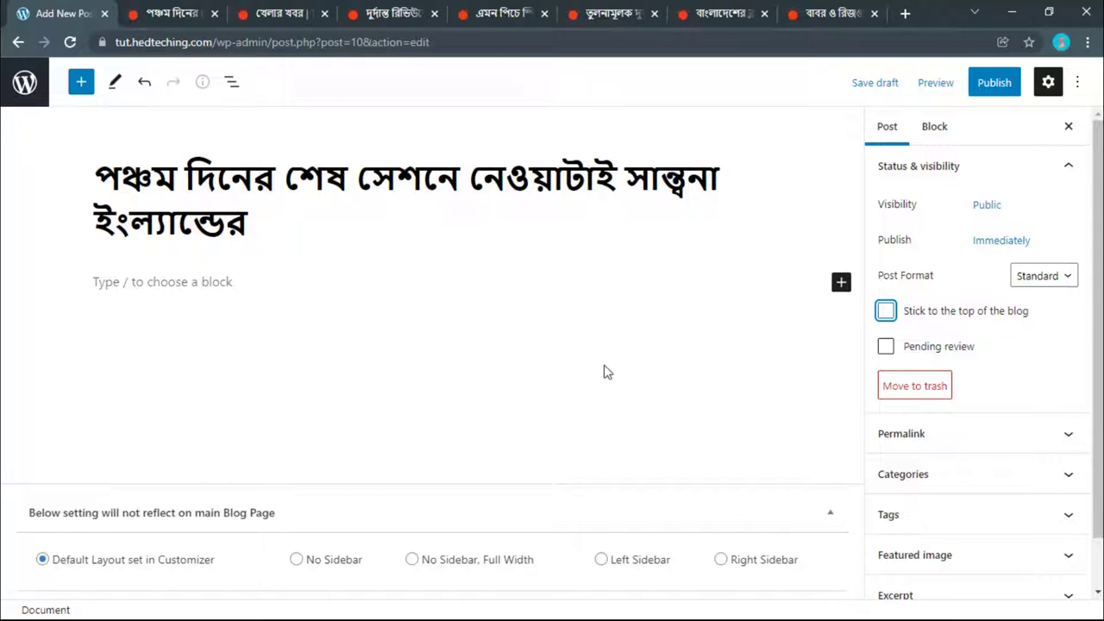
left_click(230, 281)
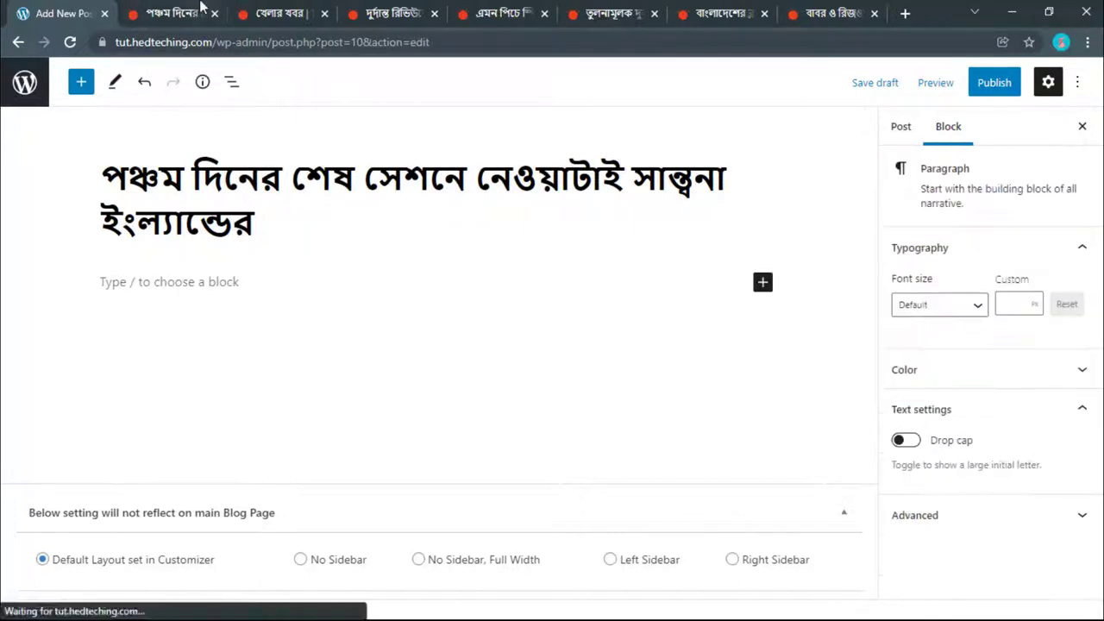
key("ctrl+Tab")
scroll(231, 243, "down", 1)
scroll(231, 242, "down", 5)
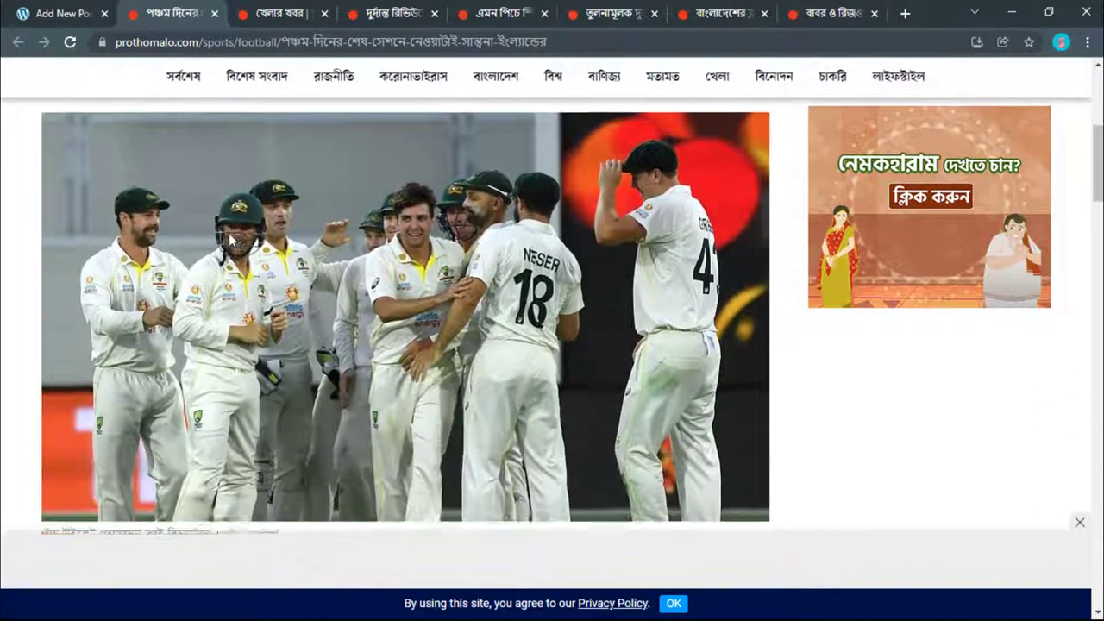
scroll(232, 242, "up", 1)
scroll(216, 186, "down", 1)
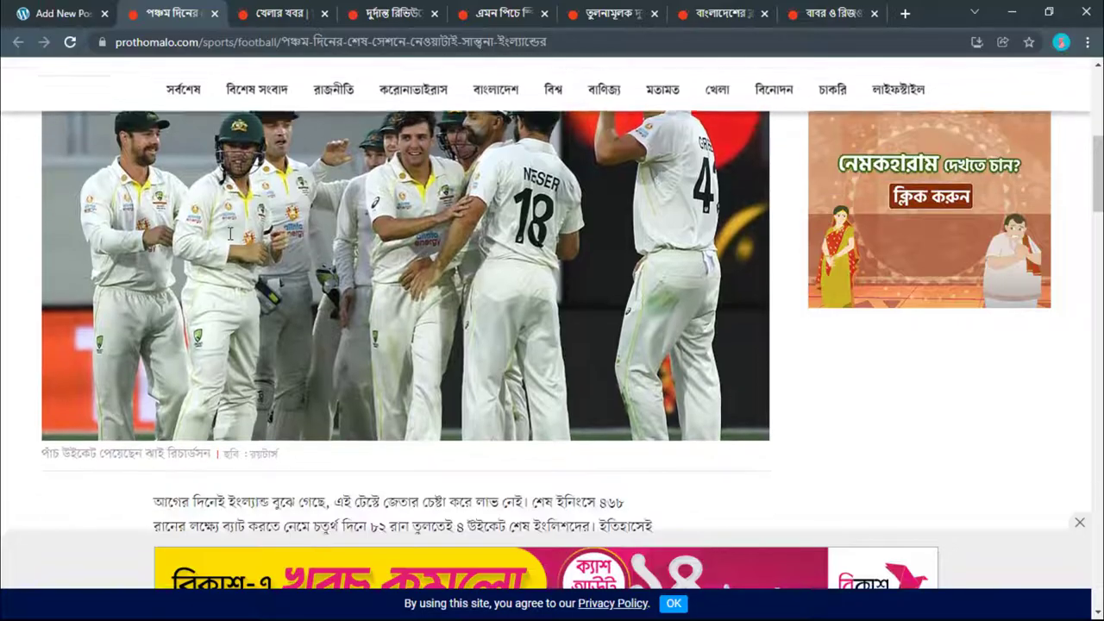
right_click(216, 187)
left_click(243, 224)
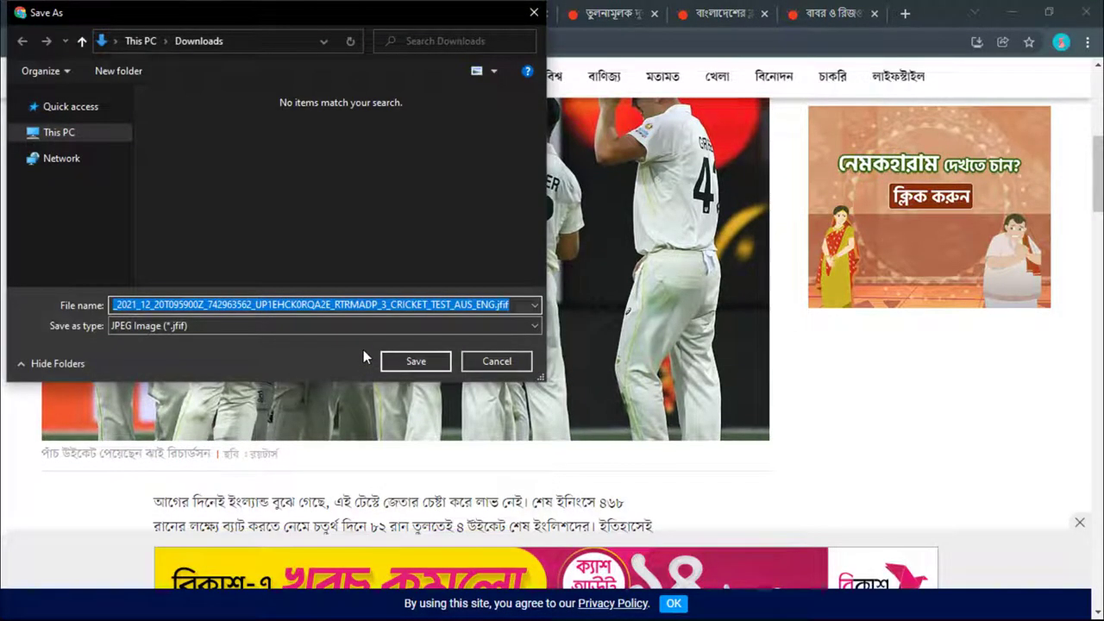
type("1")
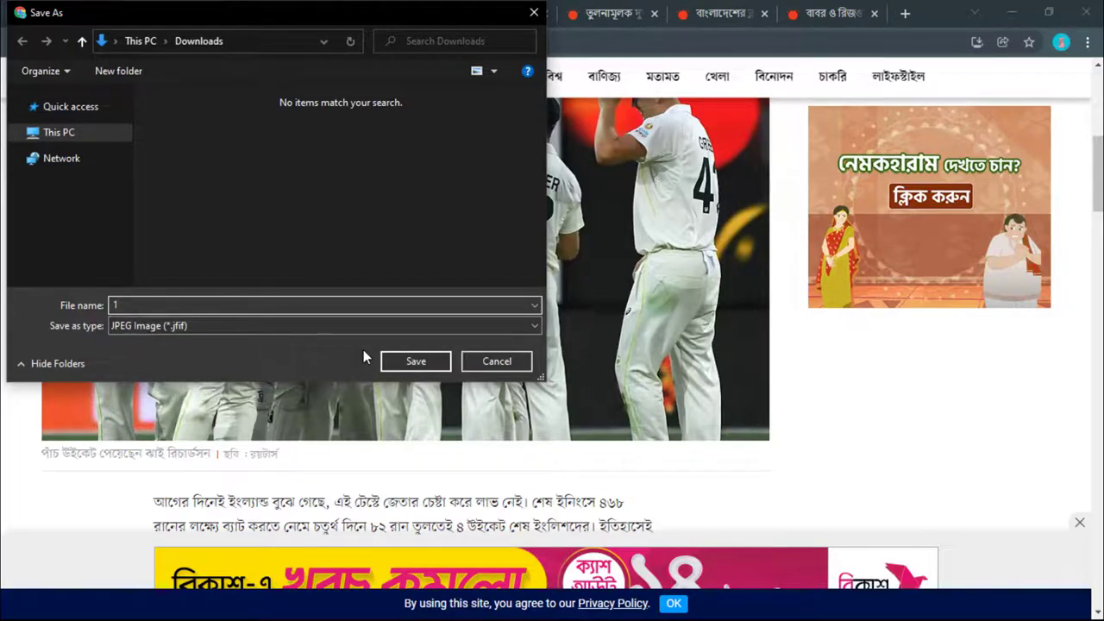
key("Return")
Step: Try uploading 1.jfif as the featured image, which WordPress rejects as a disallowed file type
left_click(22, 13)
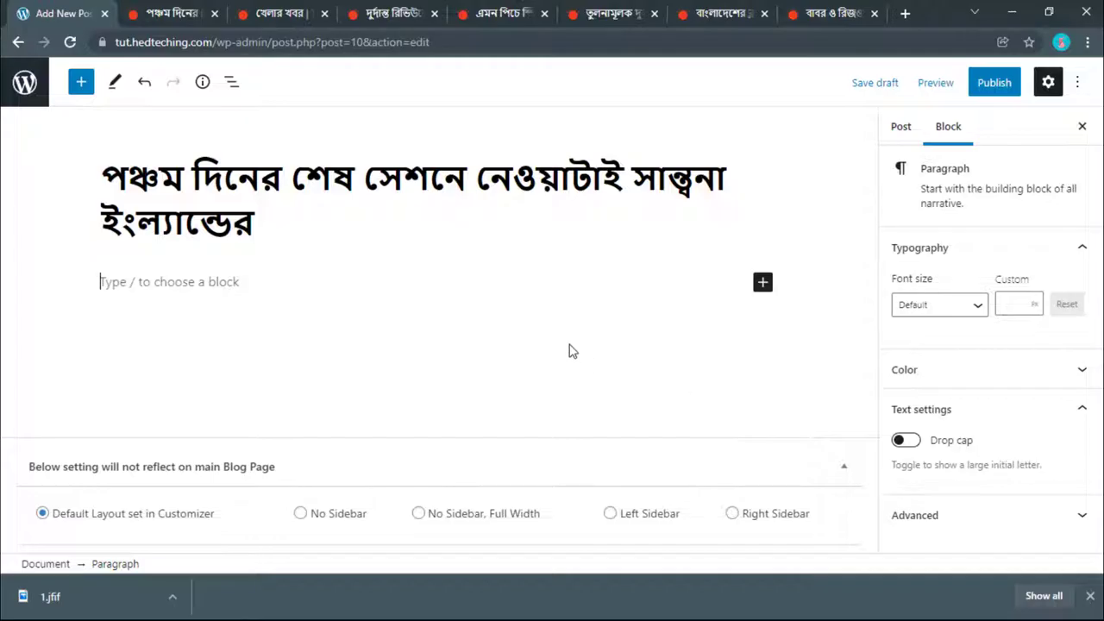
left_click(897, 127)
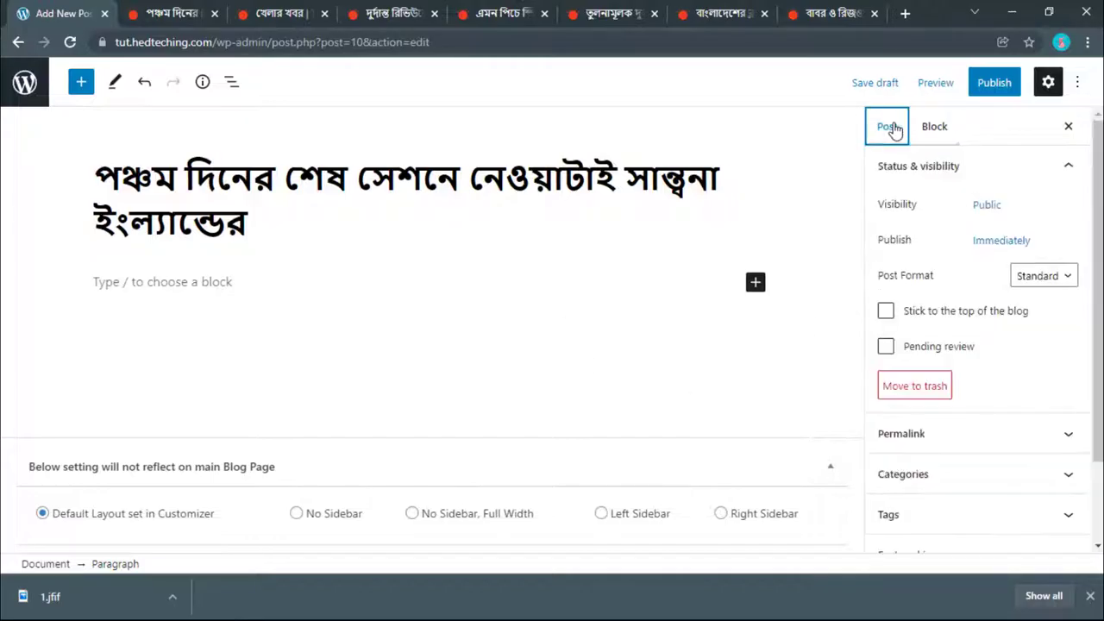
scroll(932, 370, "down", 3)
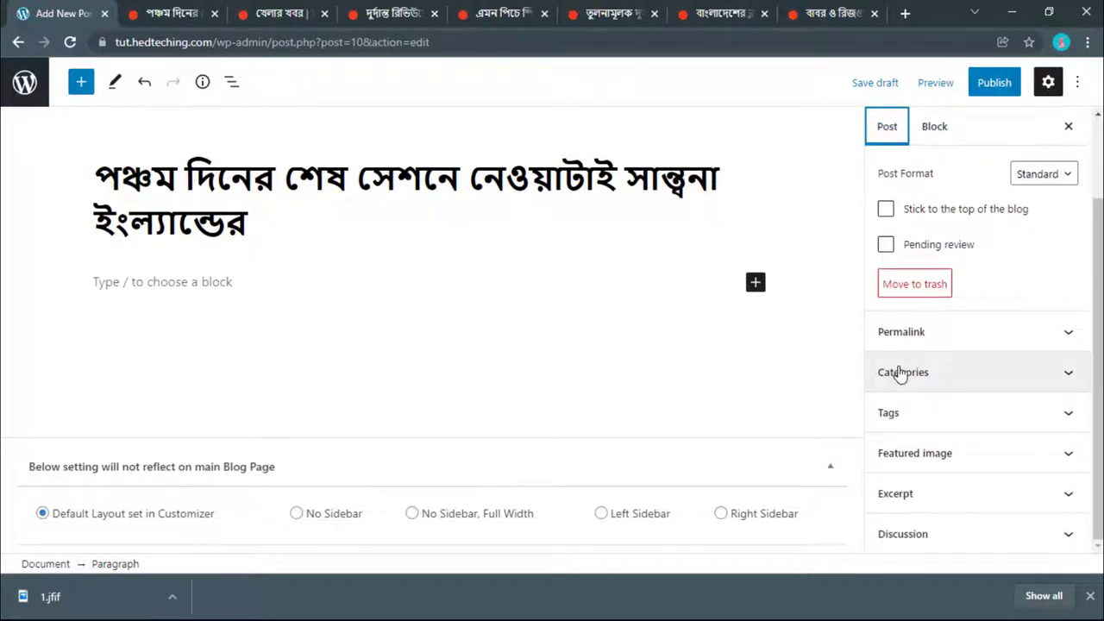
scroll(905, 387, "up", 3)
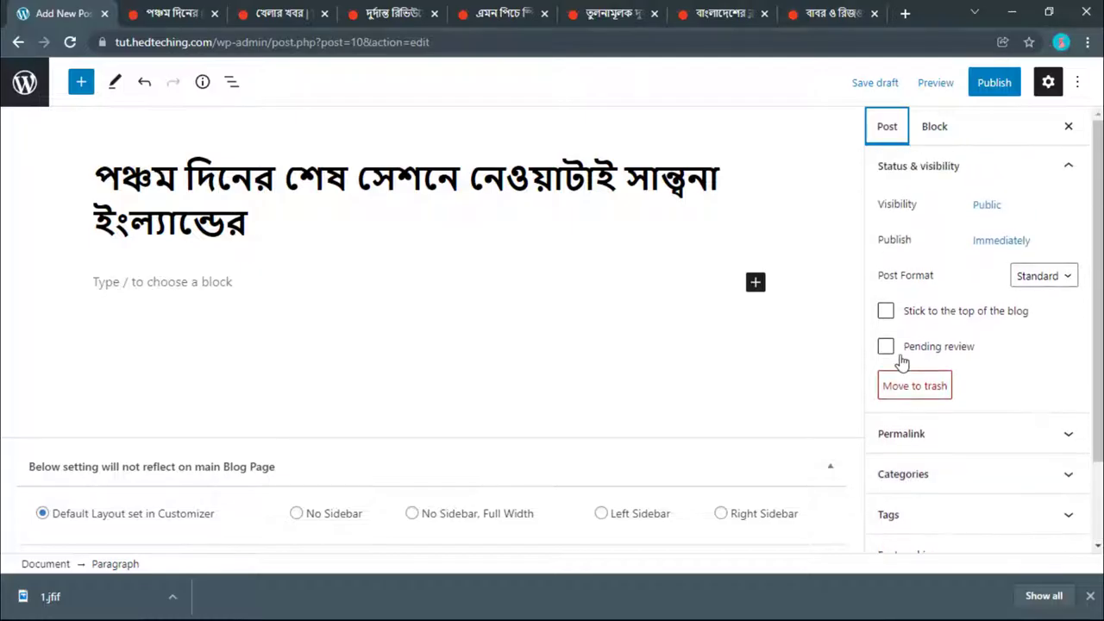
scroll(901, 362, "down", 2)
left_click(909, 454)
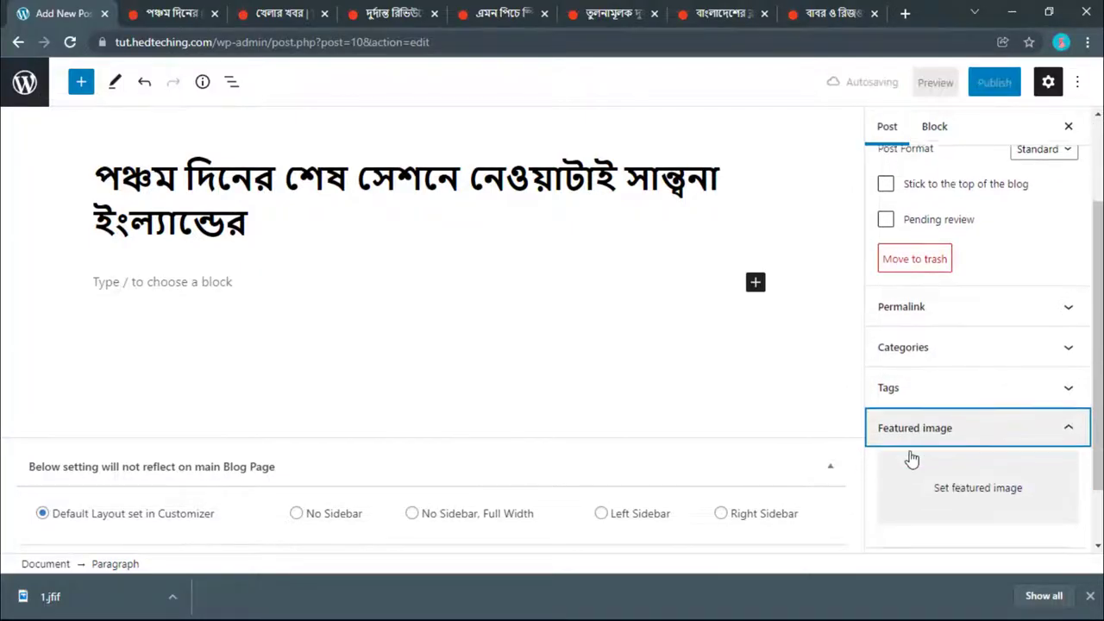
left_click(941, 414)
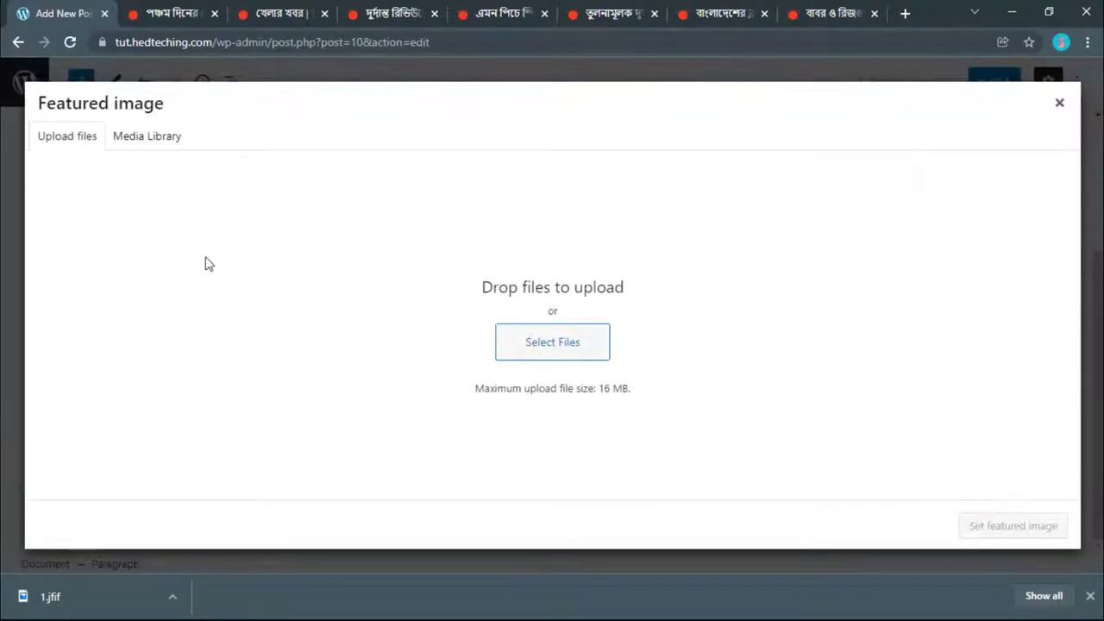
left_click(531, 346)
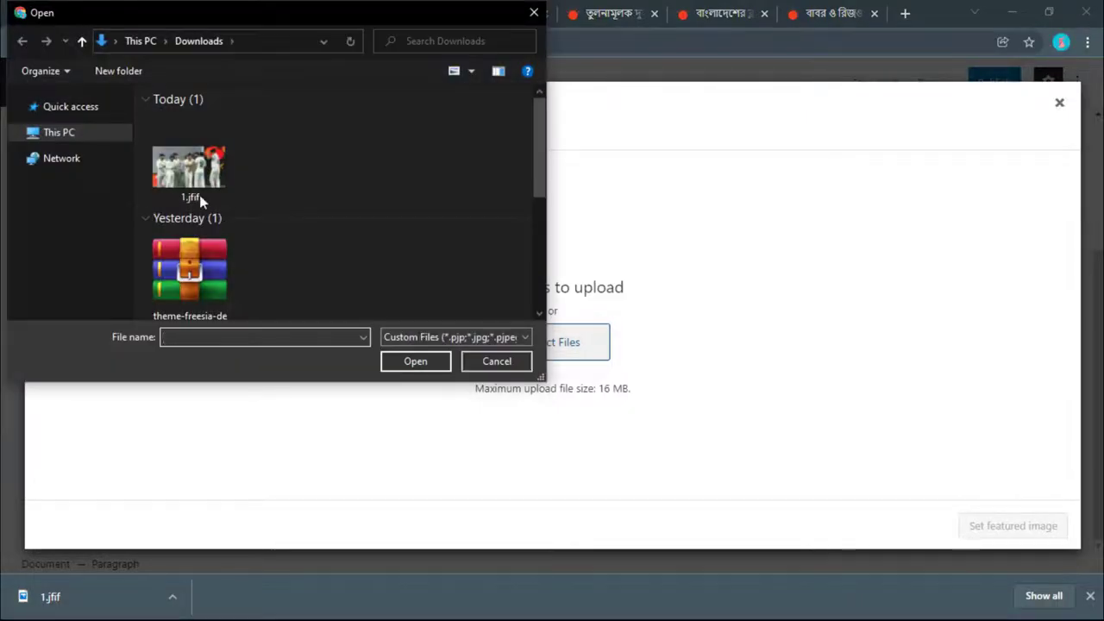
left_click(199, 195)
left_click(418, 363)
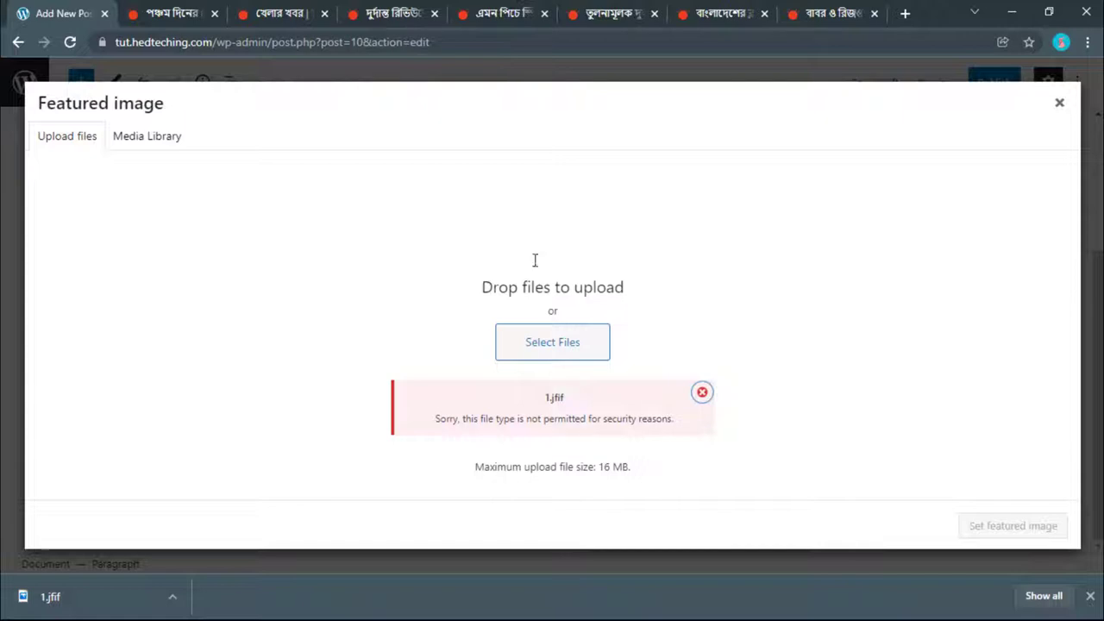
left_click(172, 596)
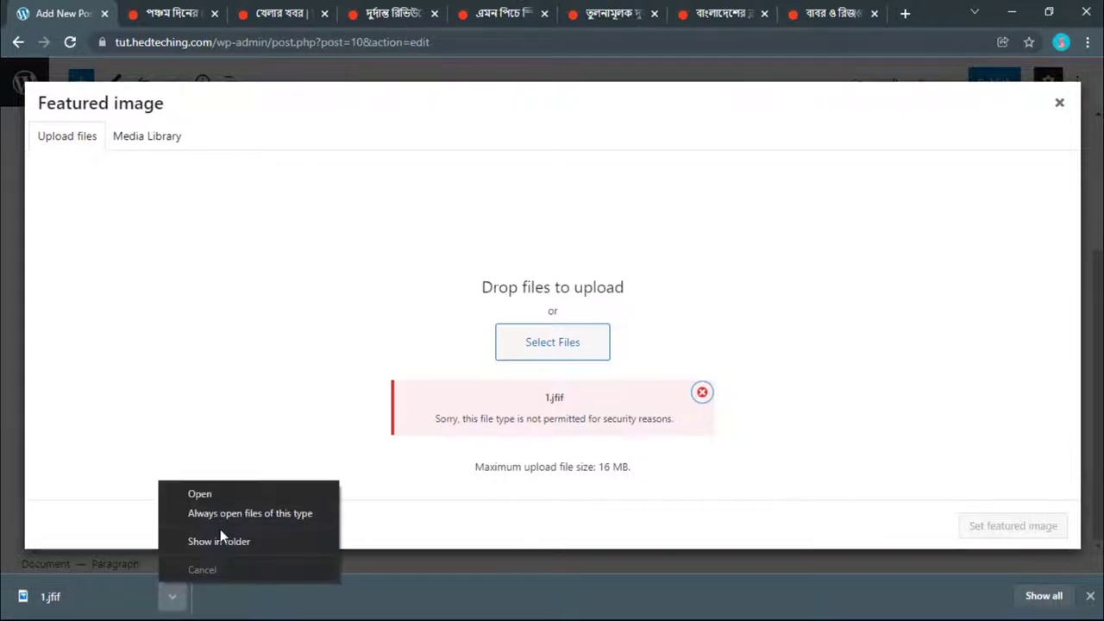
Step: Rename the downloaded 1.jfif to 1.png in File Explorer
left_click(226, 540)
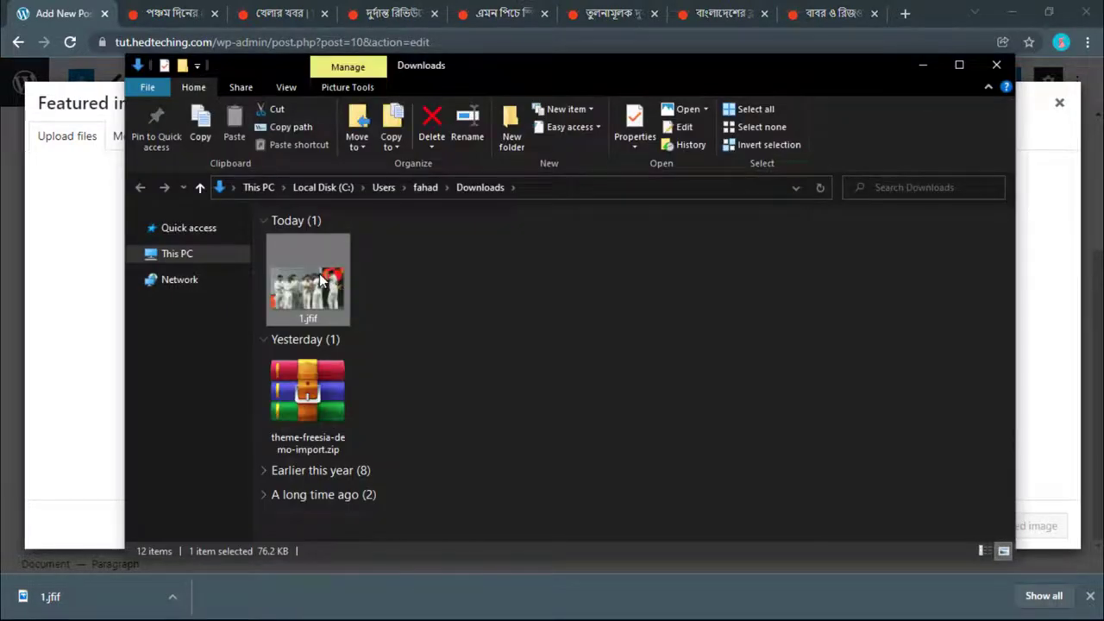
right_click(319, 273)
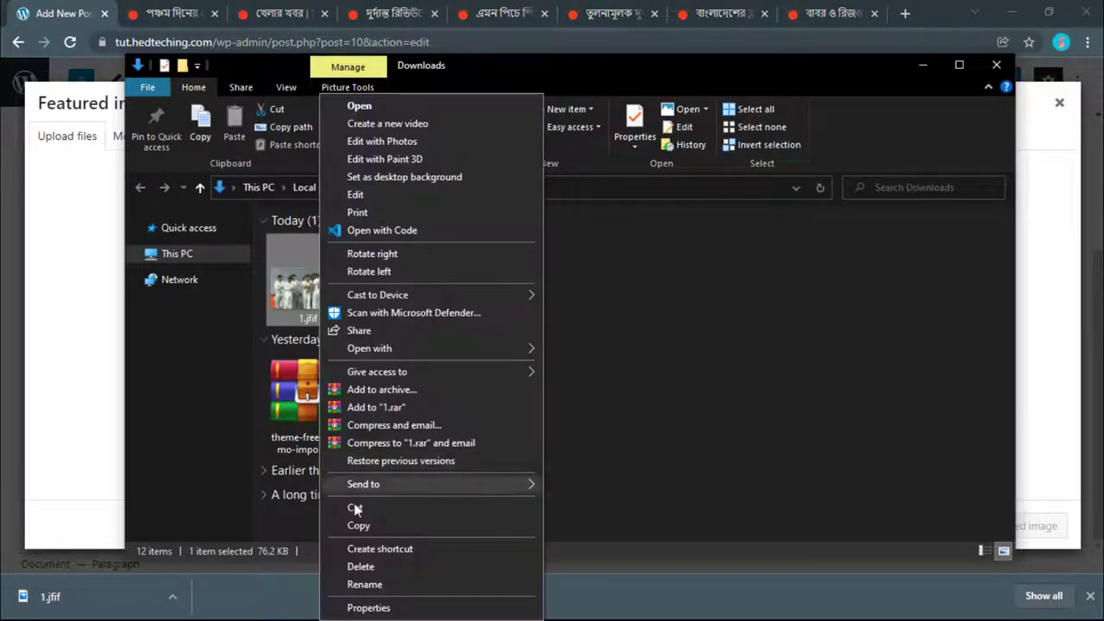
left_click(378, 590)
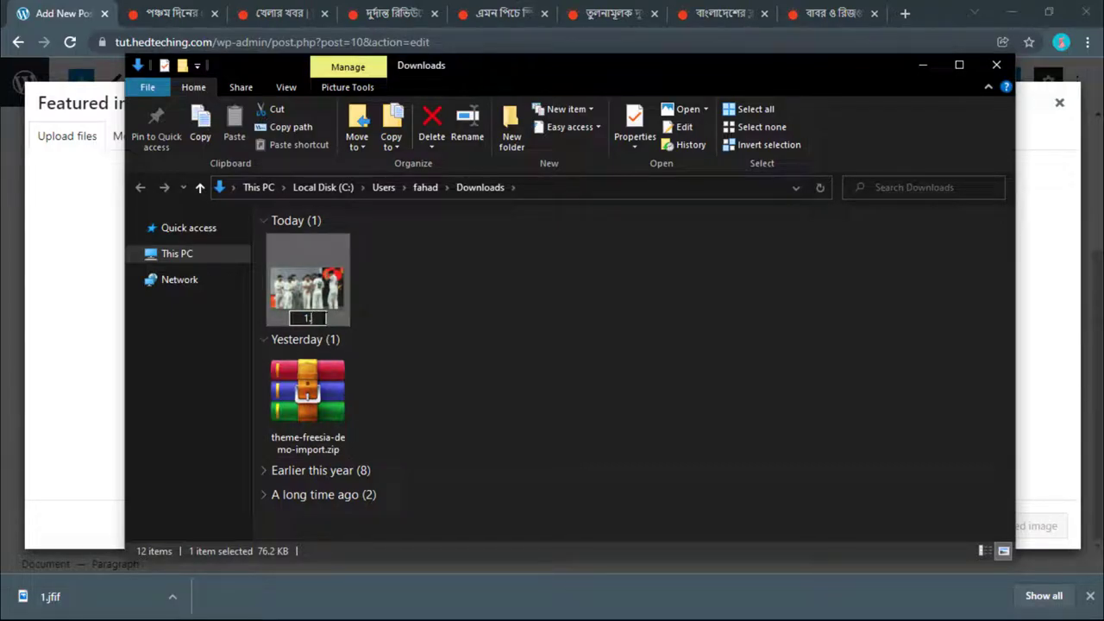
key("Return")
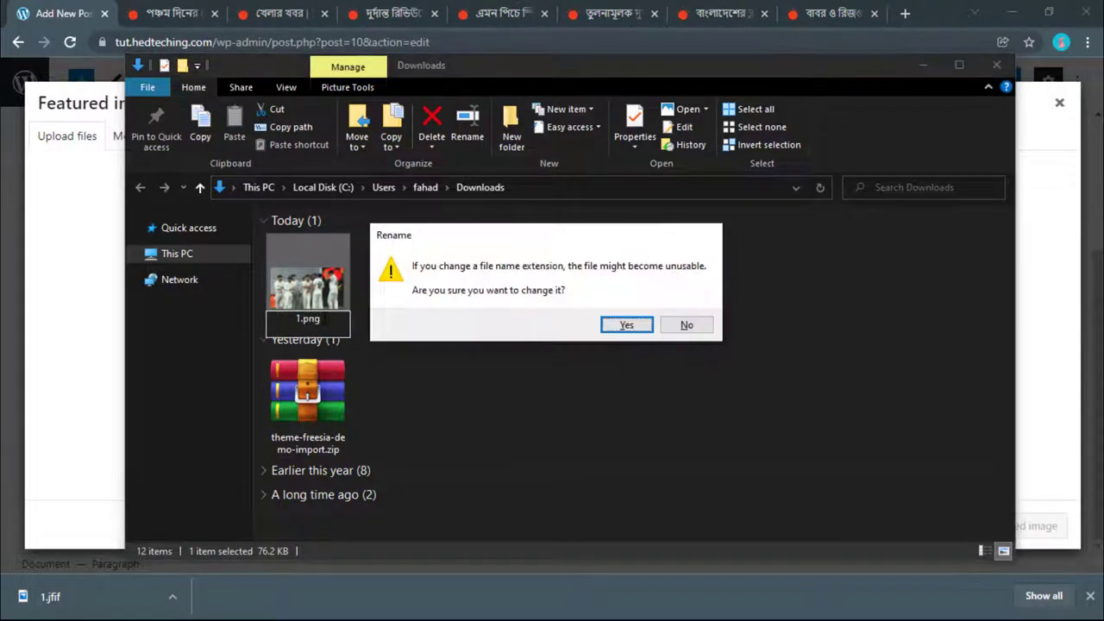
left_click(626, 325)
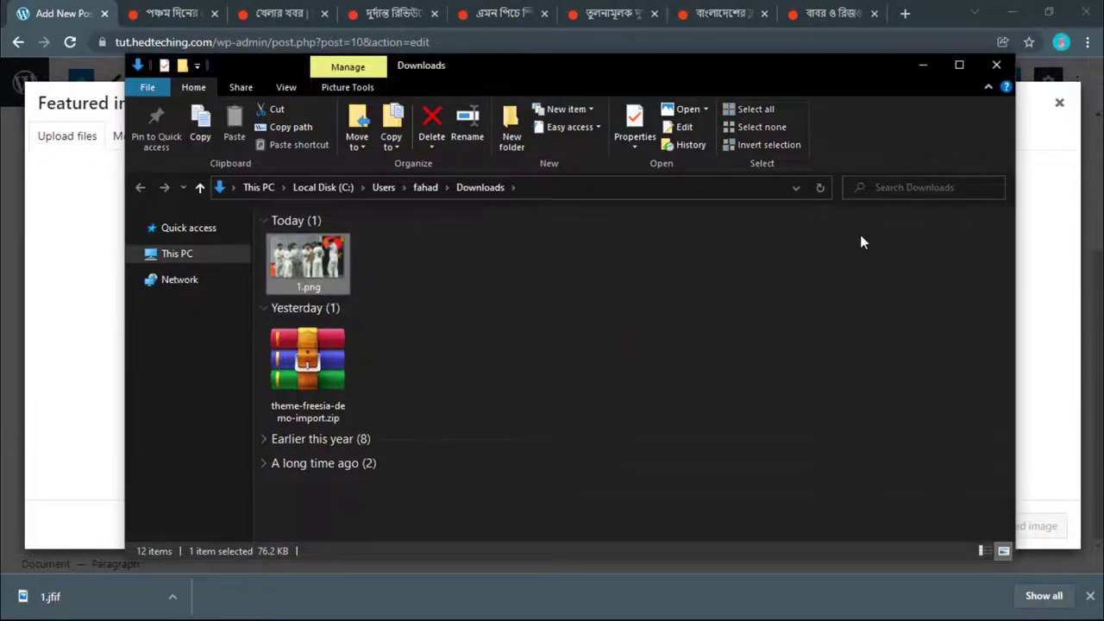
Step: Upload 1.png and set it as the post's featured image
left_click(922, 65)
left_click(591, 352)
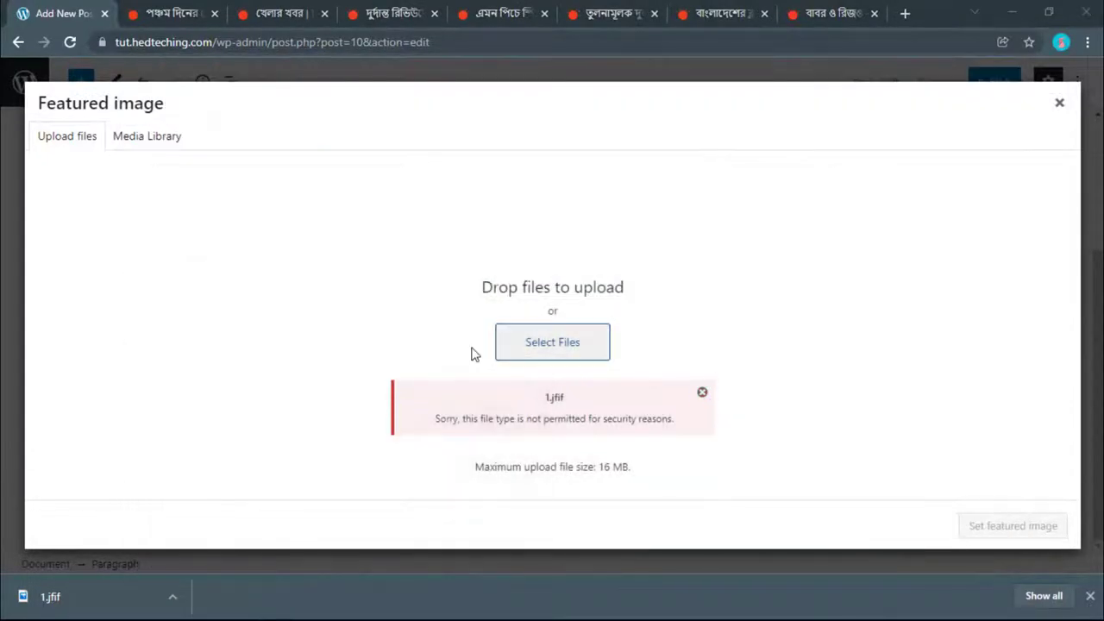
left_click(419, 362)
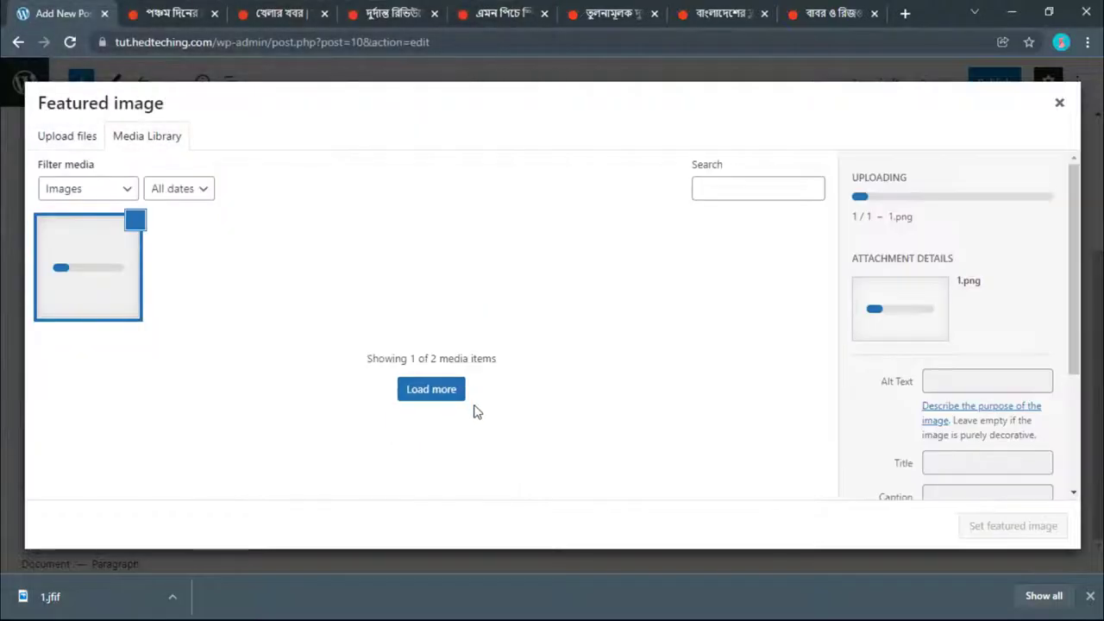
left_click(1012, 528)
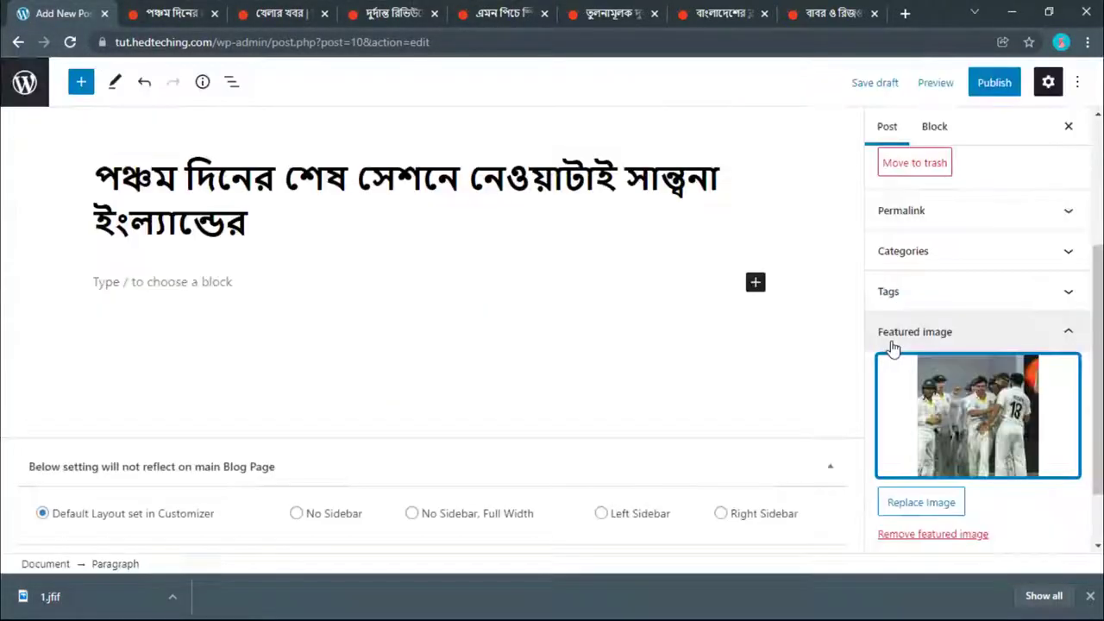
left_click(901, 304)
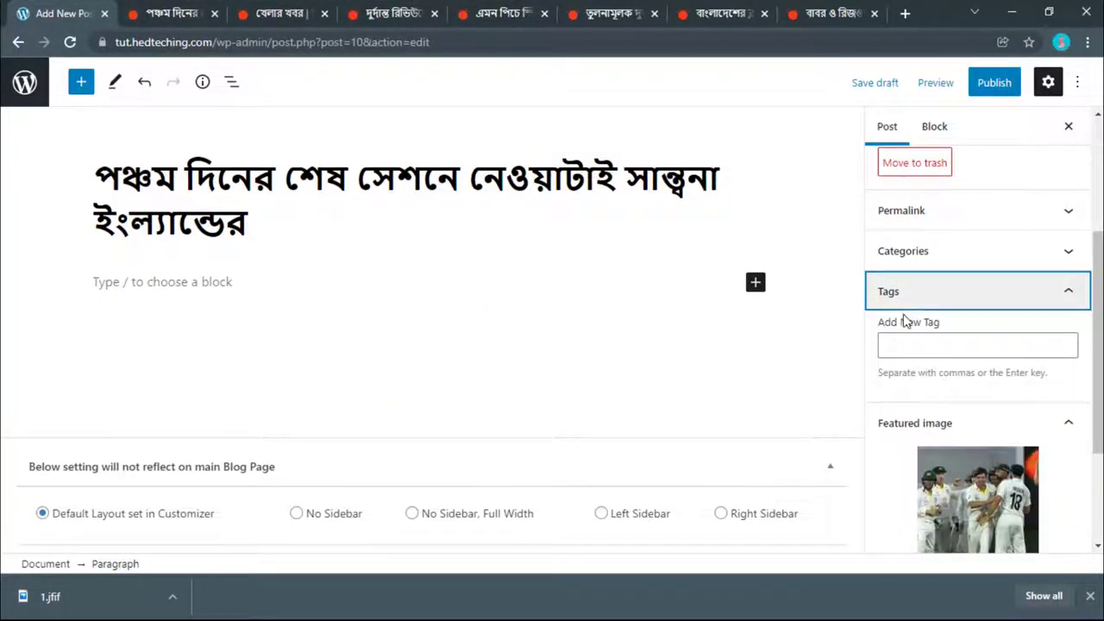
Step: Copy the ইংল্যান্ড ক্রিকেট দল tag text from the Prothom Alo article
left_click(180, 12)
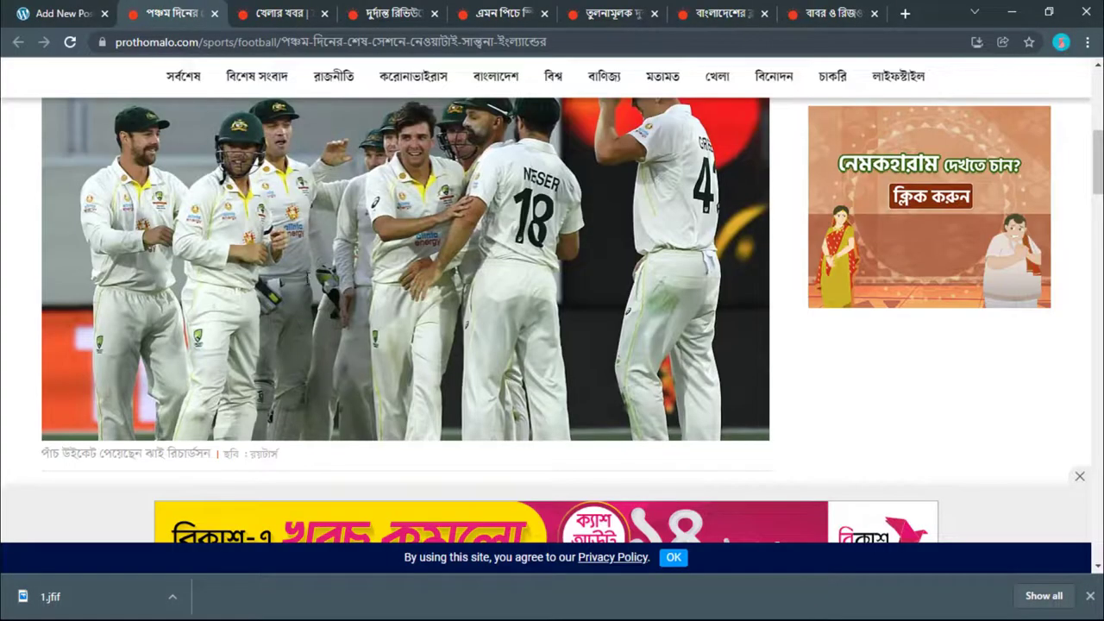
scroll(290, 326, "down", 6)
scroll(293, 329, "down", 3)
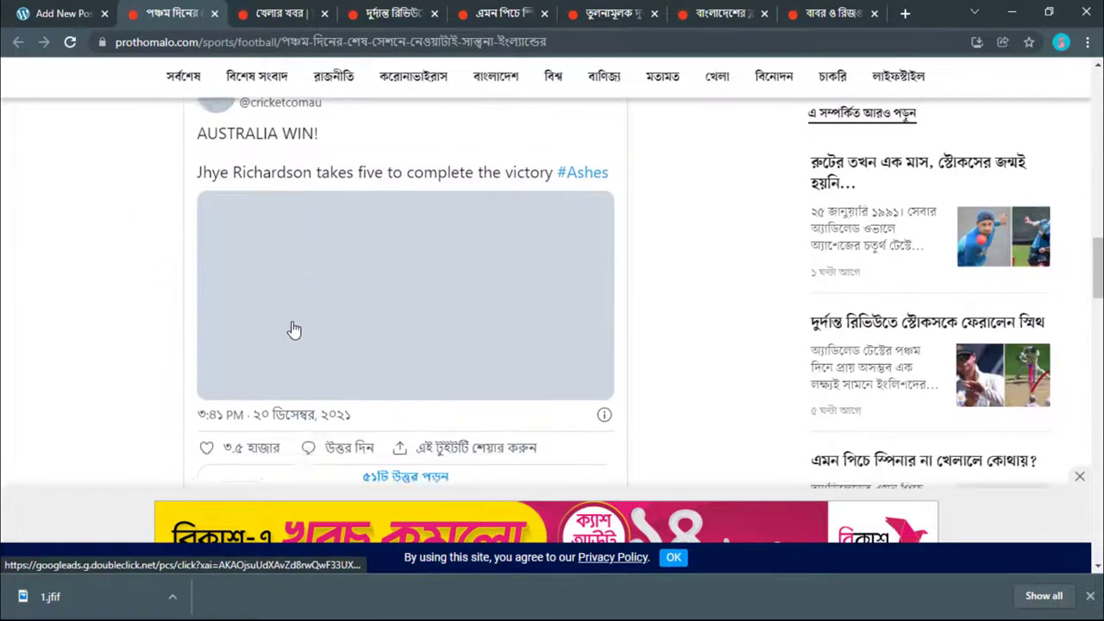
scroll(293, 329, "up", 10)
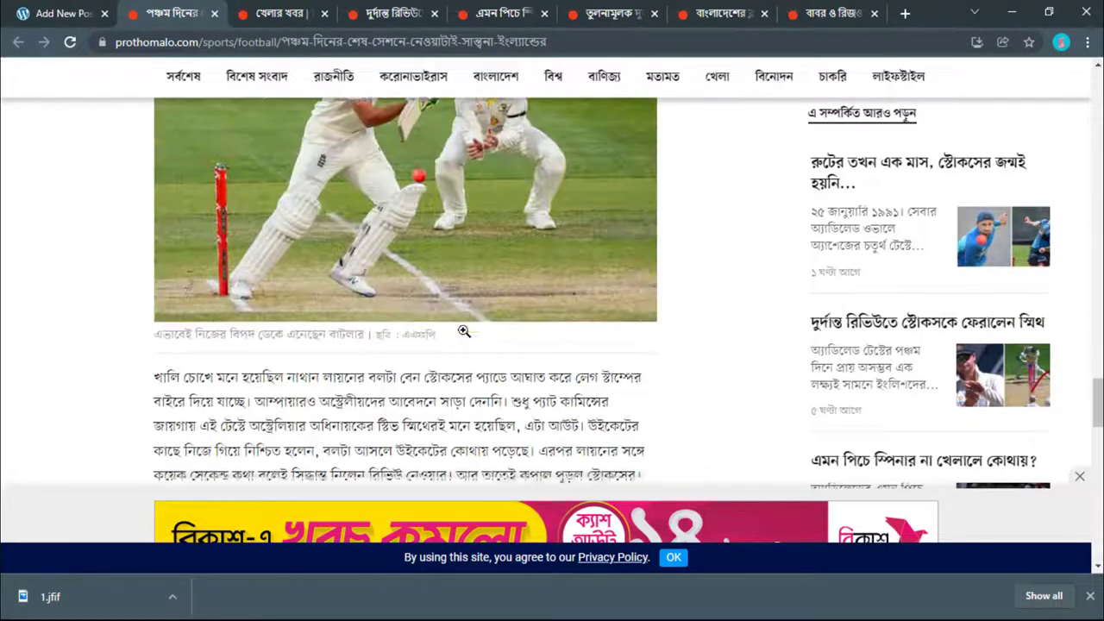
scroll(464, 329, "down", 10)
scroll(463, 328, "up", 3)
scroll(457, 343, "down", 1)
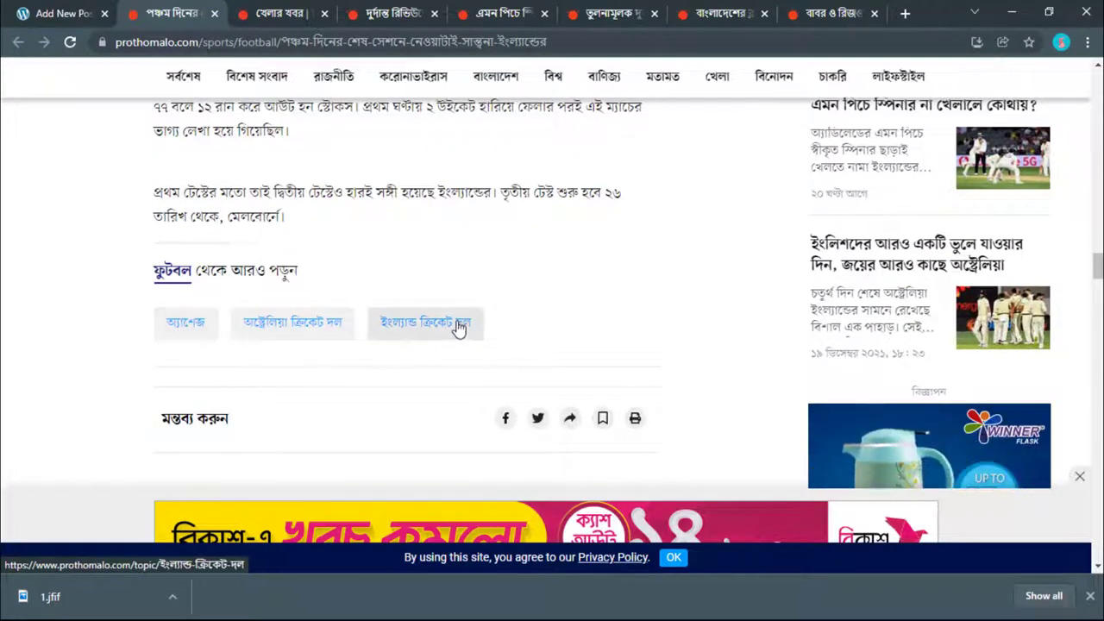
right_click(433, 329)
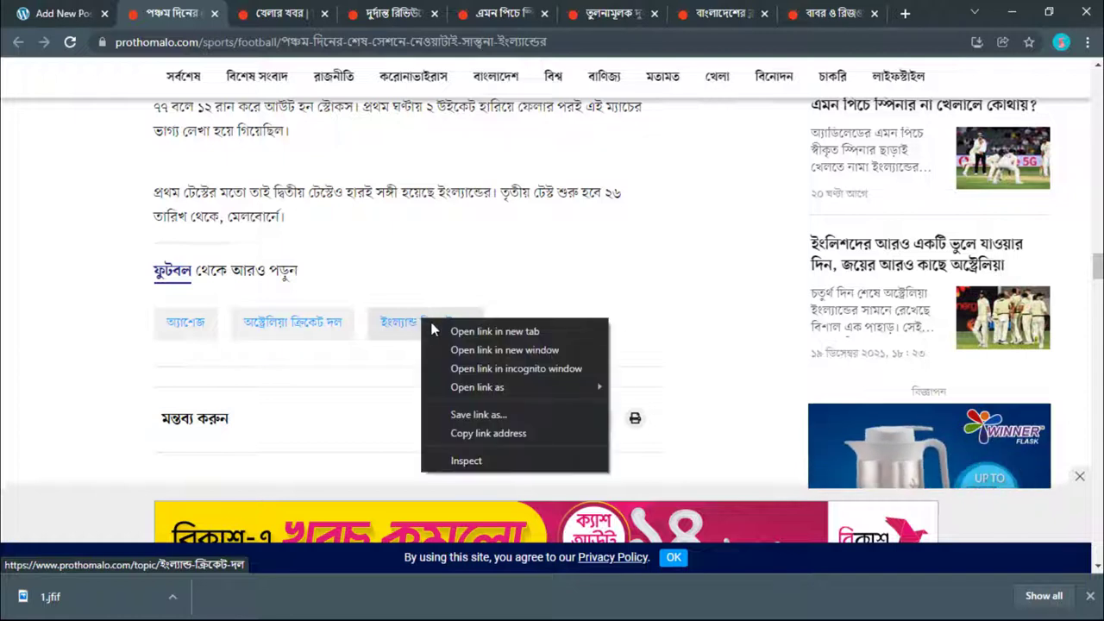
left_click(458, 303)
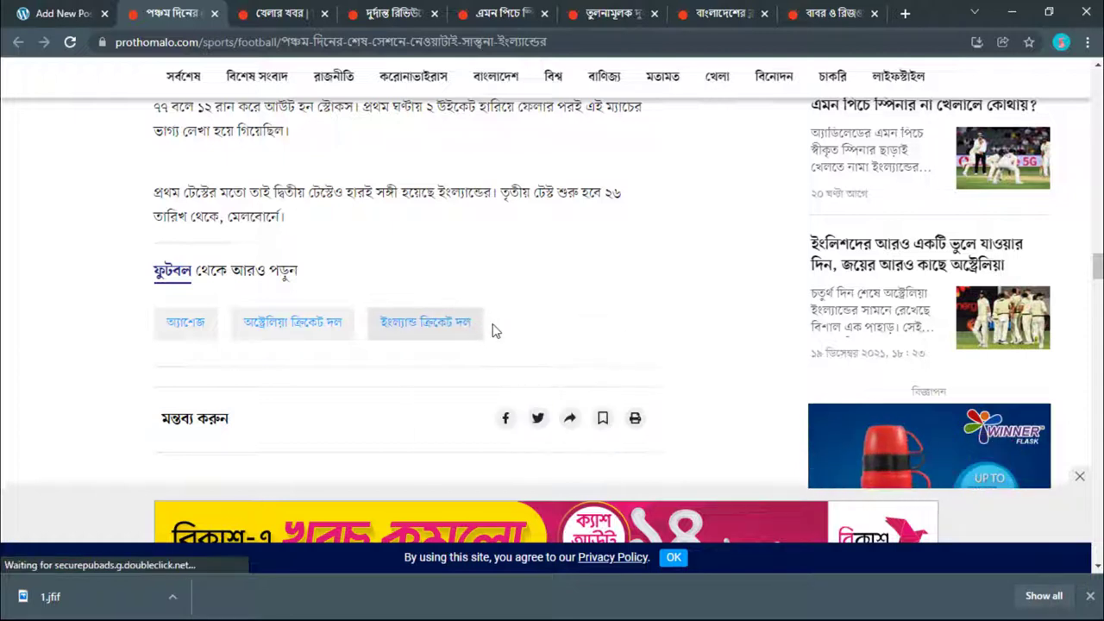
left_click_drag(471, 323, 377, 321)
right_click(391, 325)
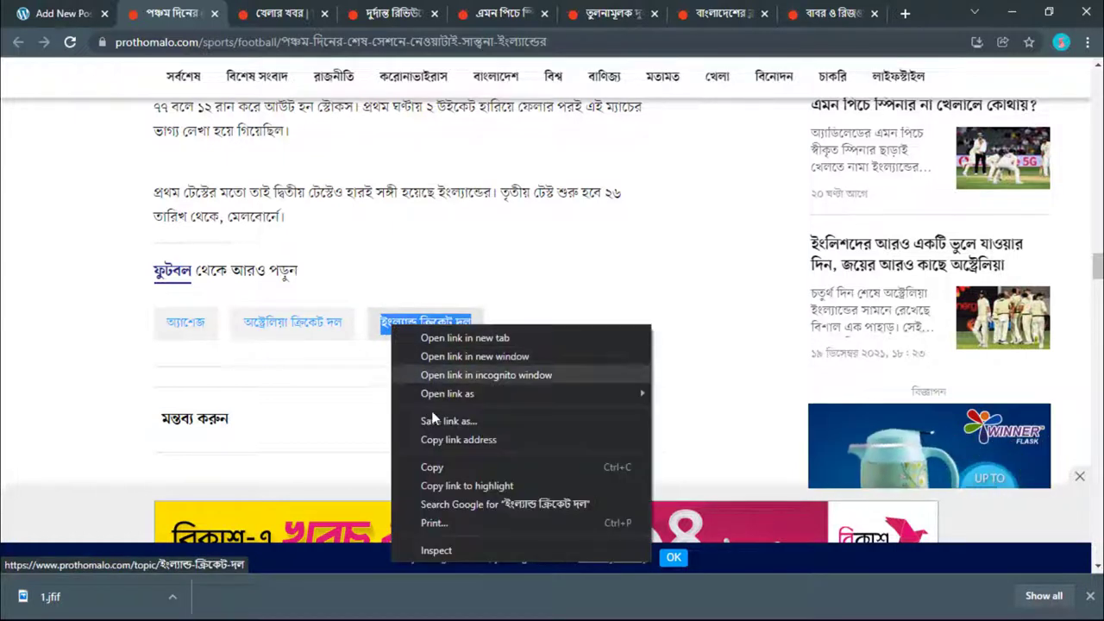
left_click(435, 467)
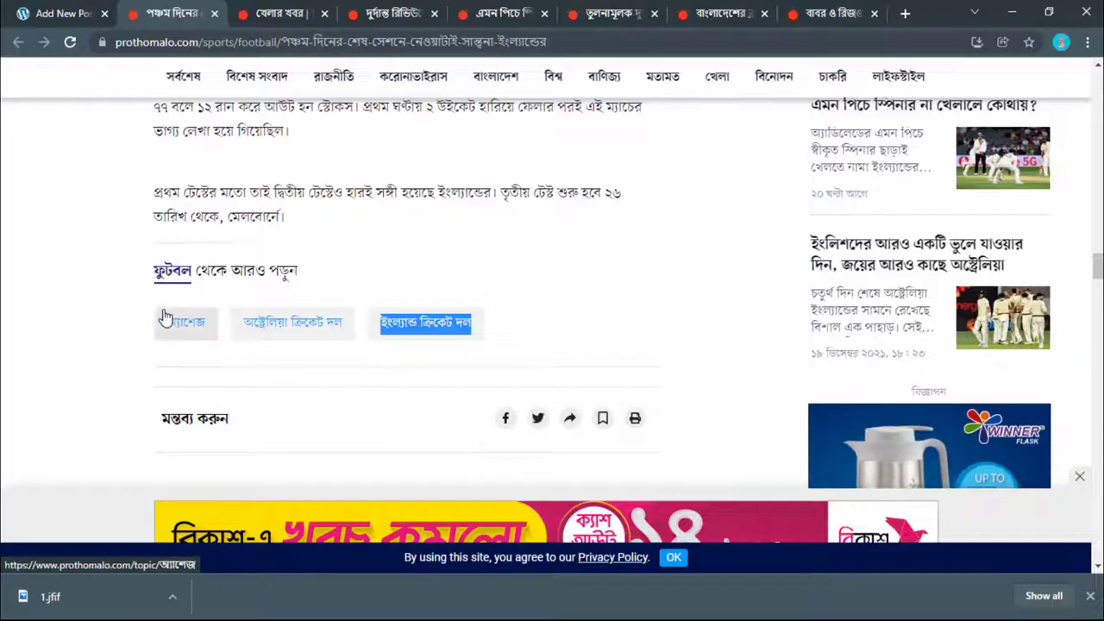
key("ctrl+Page_Up")
Step: Add ইংল্যান্ড ক্রিকেট দল and অ্যাশেজ as the post's tags
left_click(928, 342)
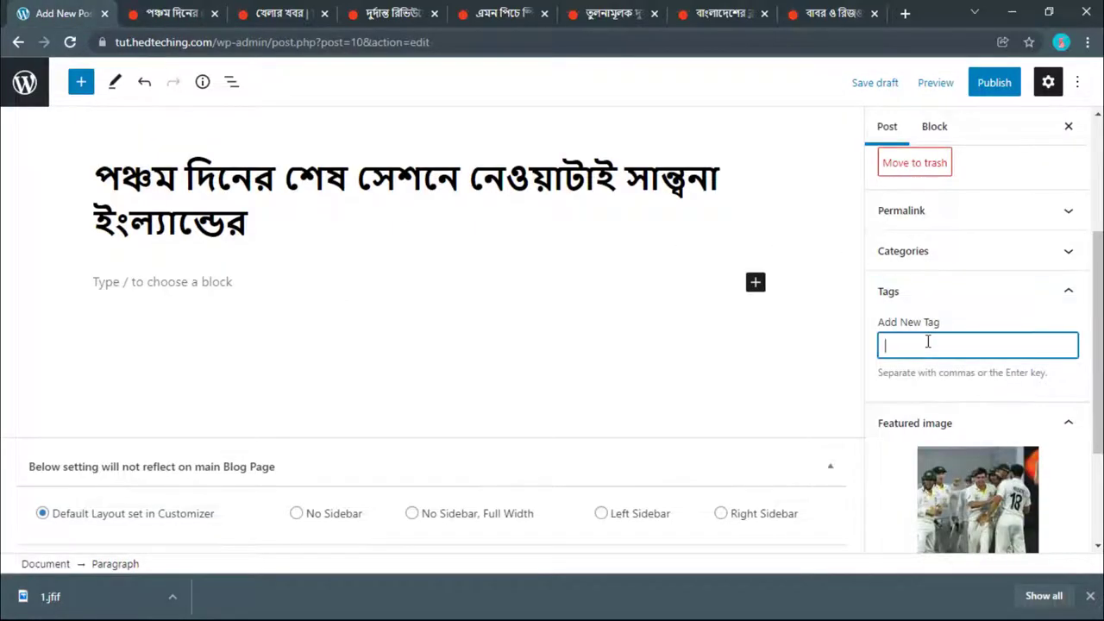
key("ctrl+v")
key("Return")
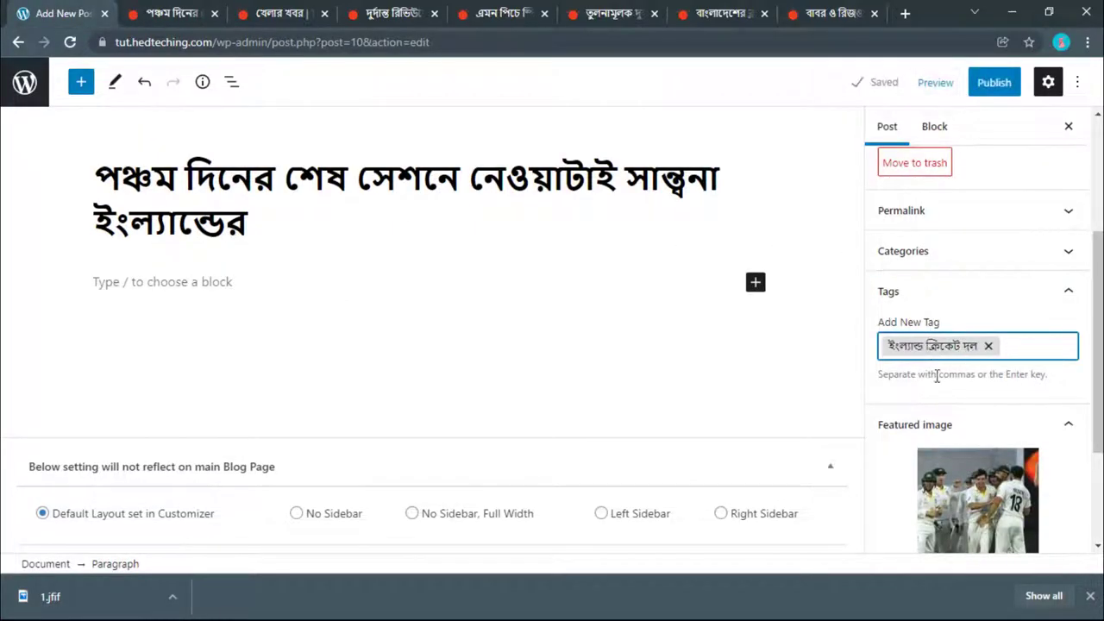
left_click(206, 9)
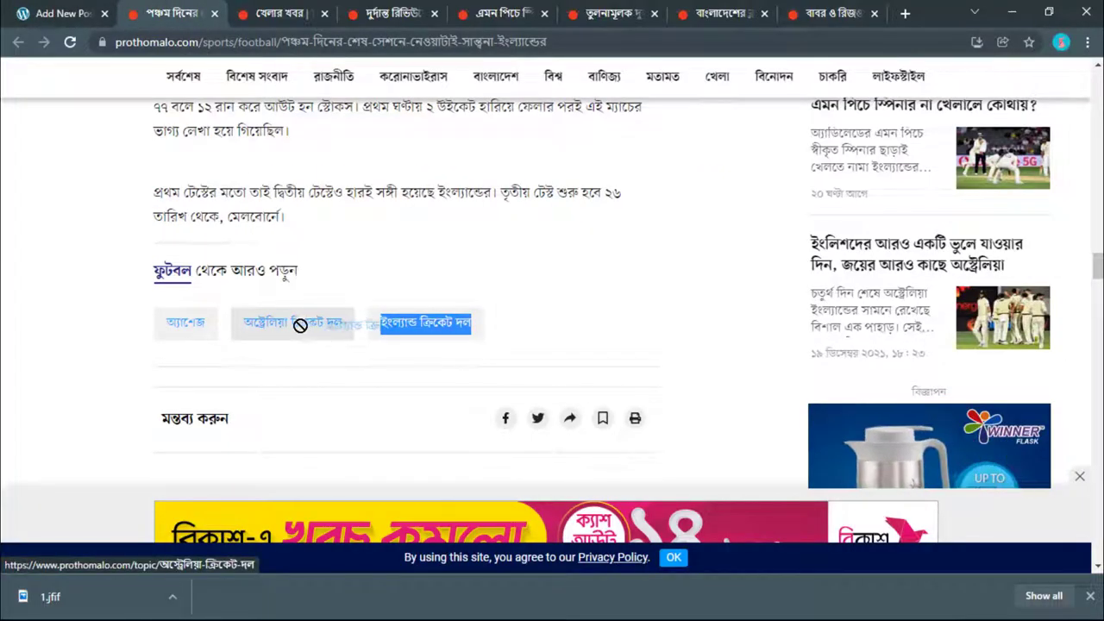
left_click_drag(164, 323, 197, 330)
right_click(197, 328)
left_click(245, 466)
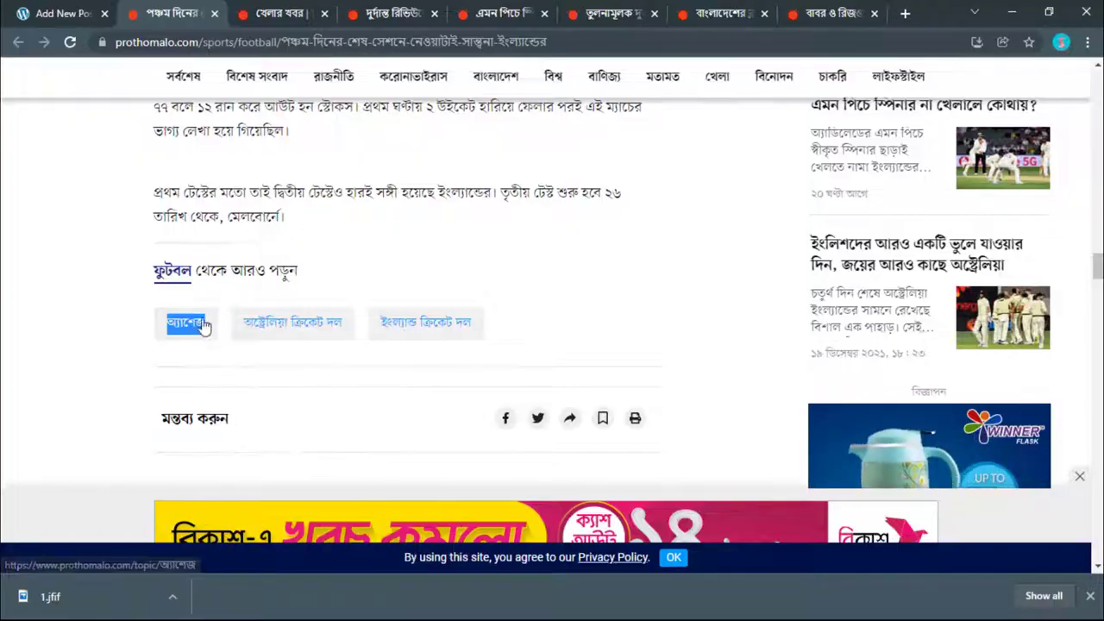
key("ctrl+1")
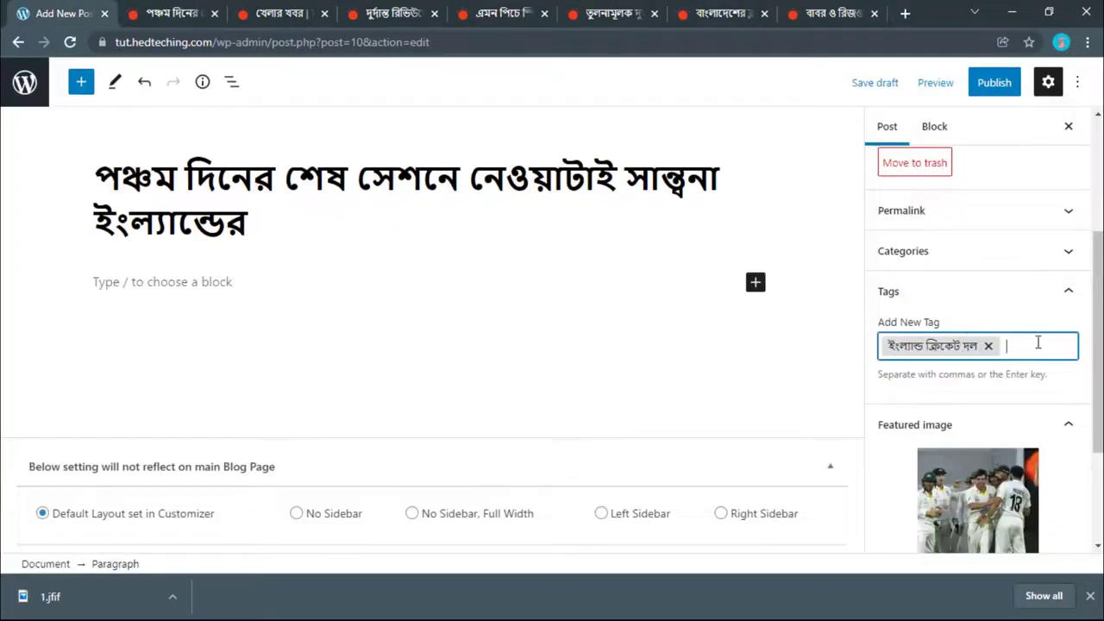
right_click(1038, 343)
left_click(954, 466)
key("Return")
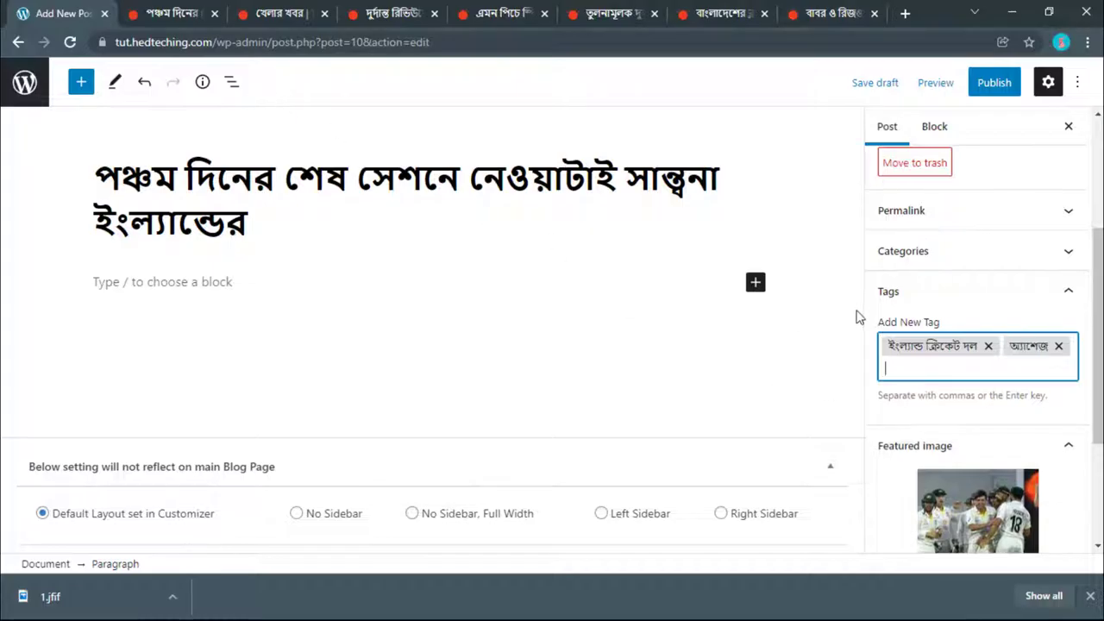
Step: Copy অস্ট্রেলিয়া ক্রিকেট দল from the article and add it as the third tag
left_click(138, 11)
mouse_move(352, 333)
left_mouse_down()
mouse_move(246, 326)
mouse_move(342, 327)
left_mouse_up()
right_click(326, 319)
left_click(370, 458)
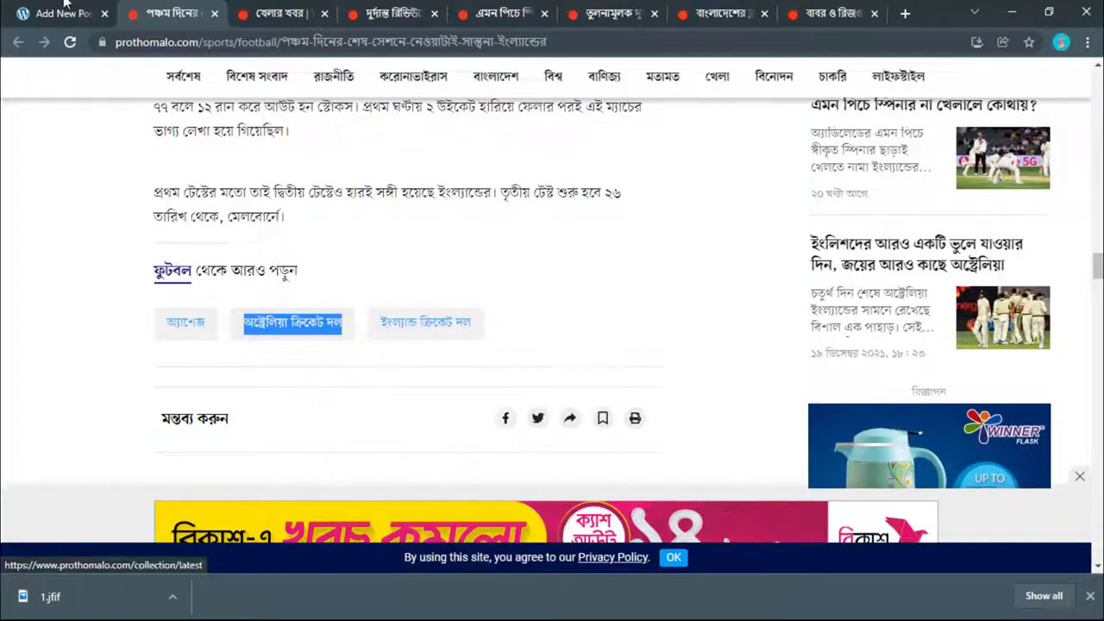
left_click(64, 7)
key("ctrl+v")
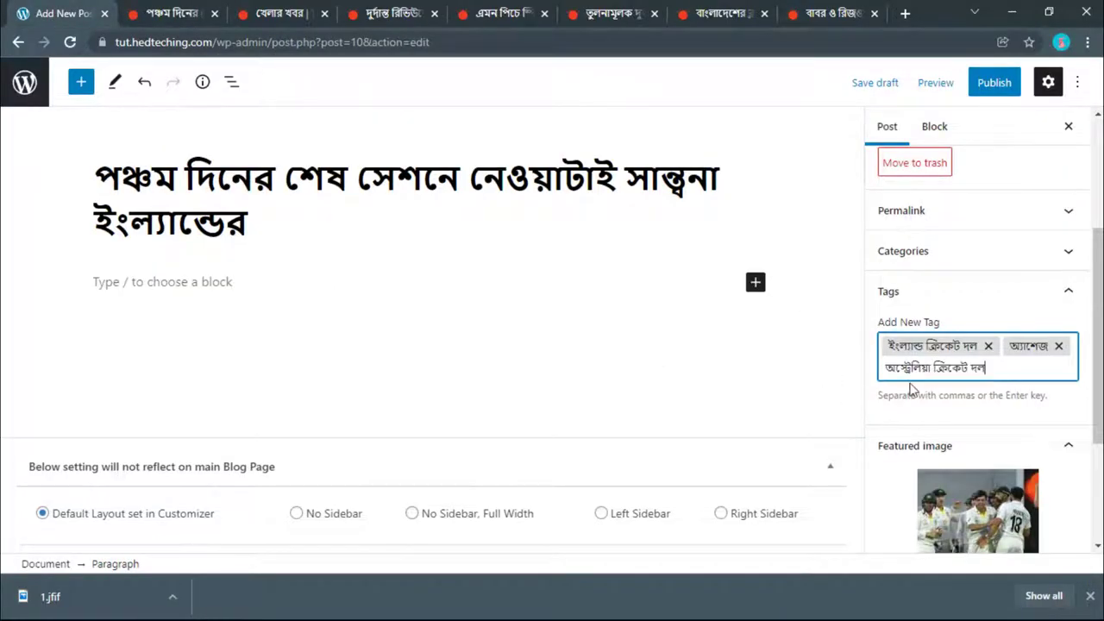
key("Return")
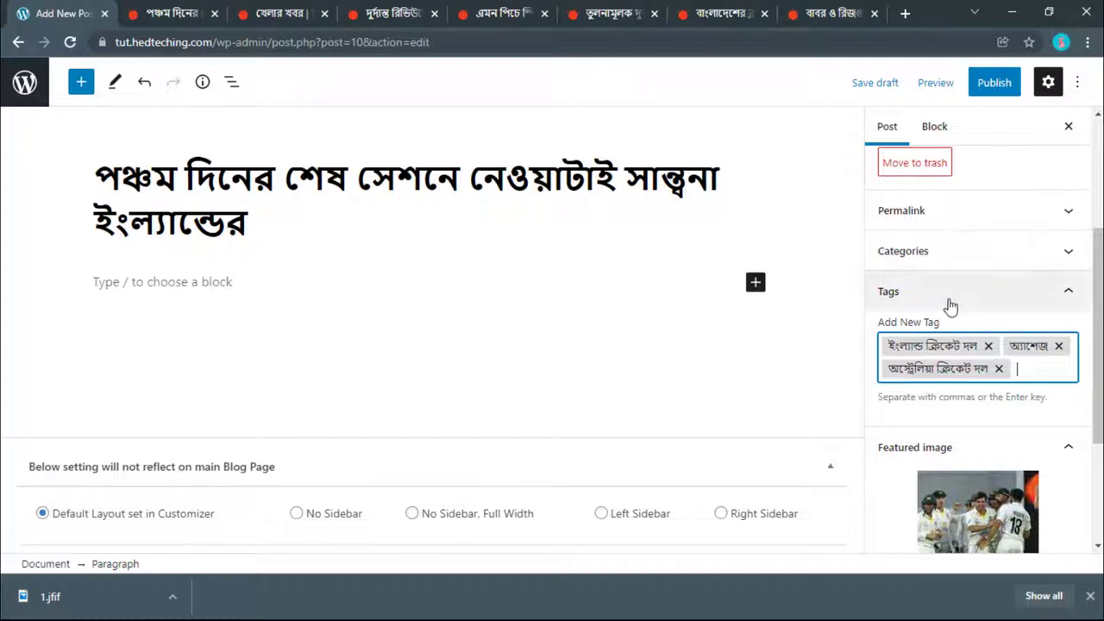
left_click(947, 297)
left_click(923, 259)
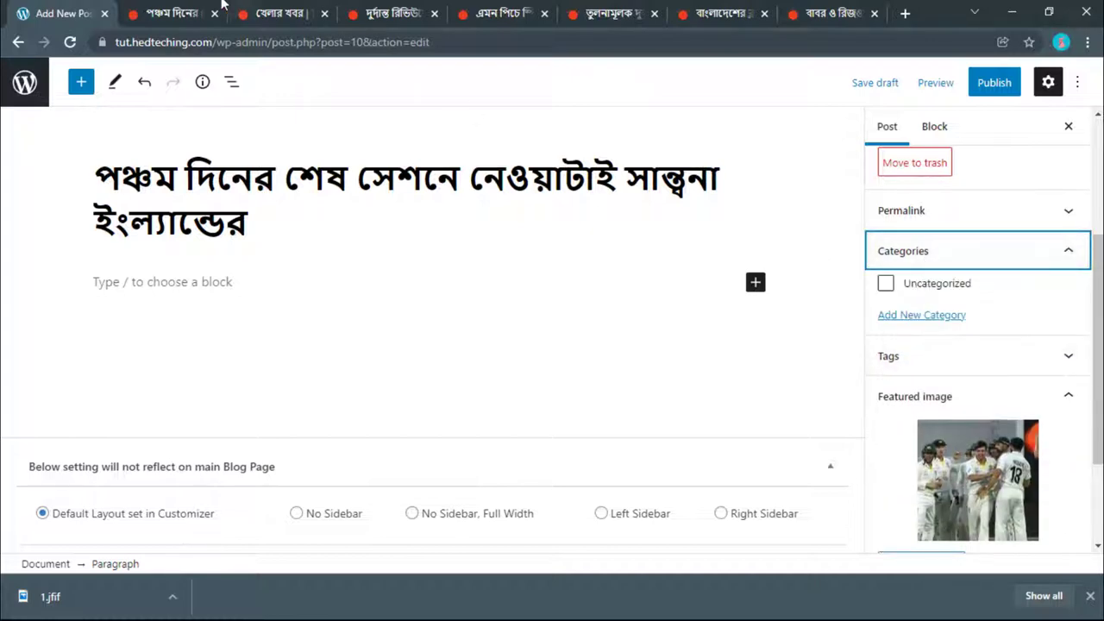
Step: Copy খেলা from Prothom Alo and create it as a new category ticked for the post
key("ctrl+Tab")
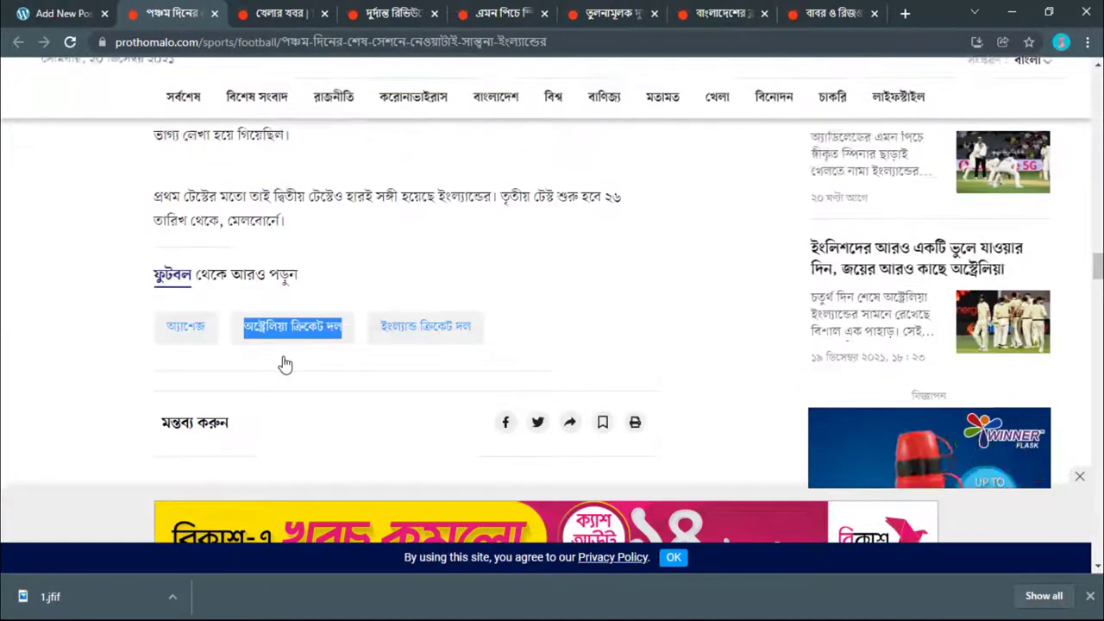
scroll(284, 356, "up", 5)
scroll(284, 356, "up", 2)
scroll(500, 236, "down", 3)
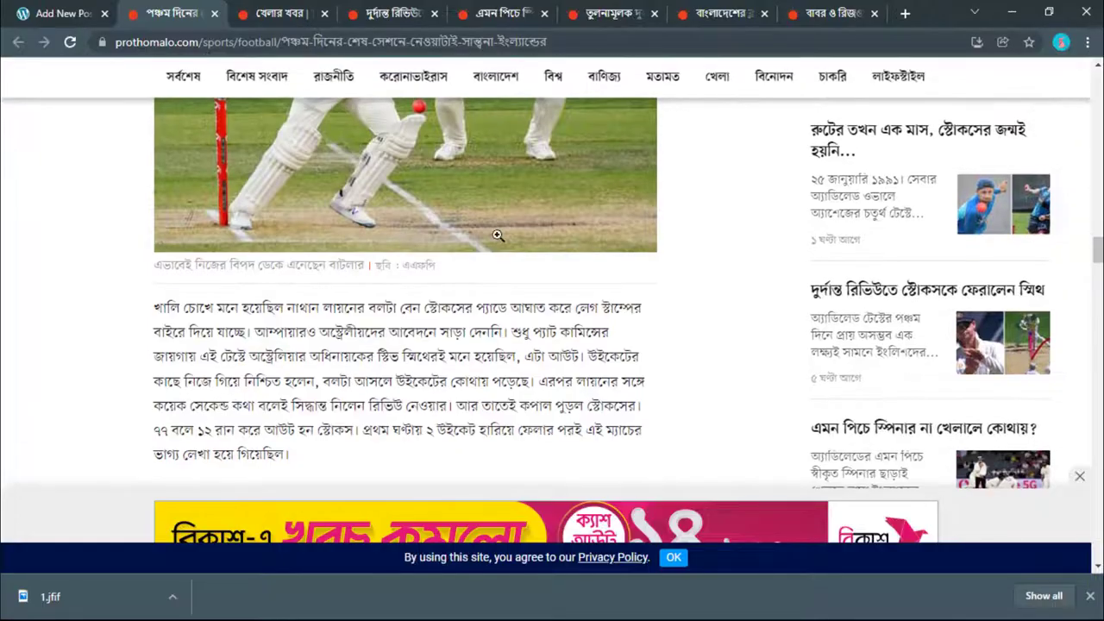
scroll(694, 210, "up", 3)
left_click_drag(705, 167, 728, 169)
right_click(729, 169)
left_click(749, 308)
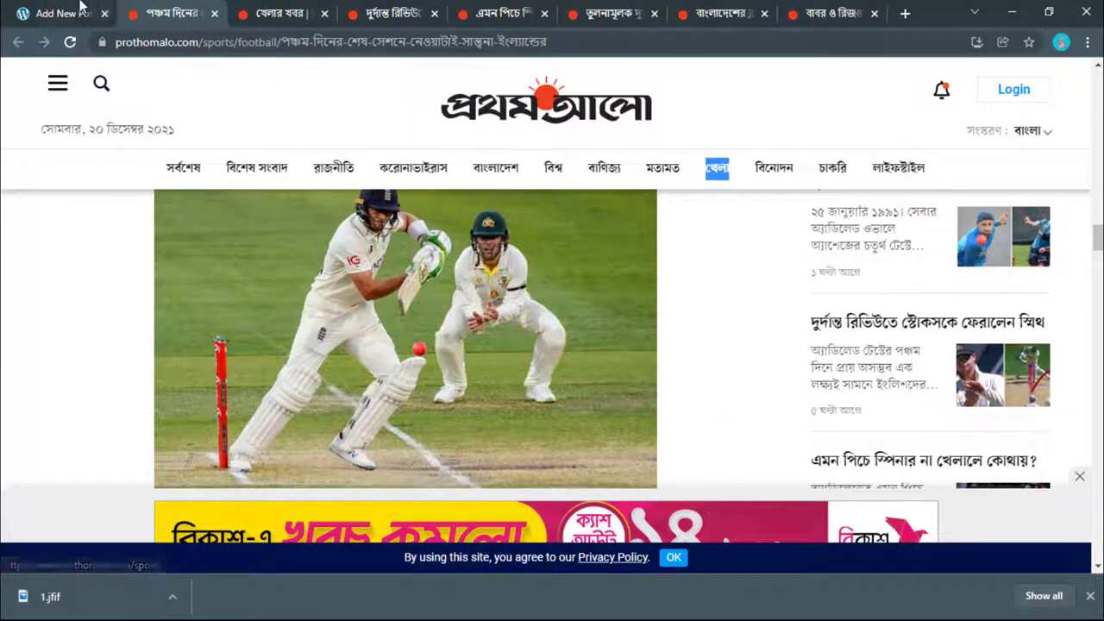
left_click(69, 13)
left_click(913, 315)
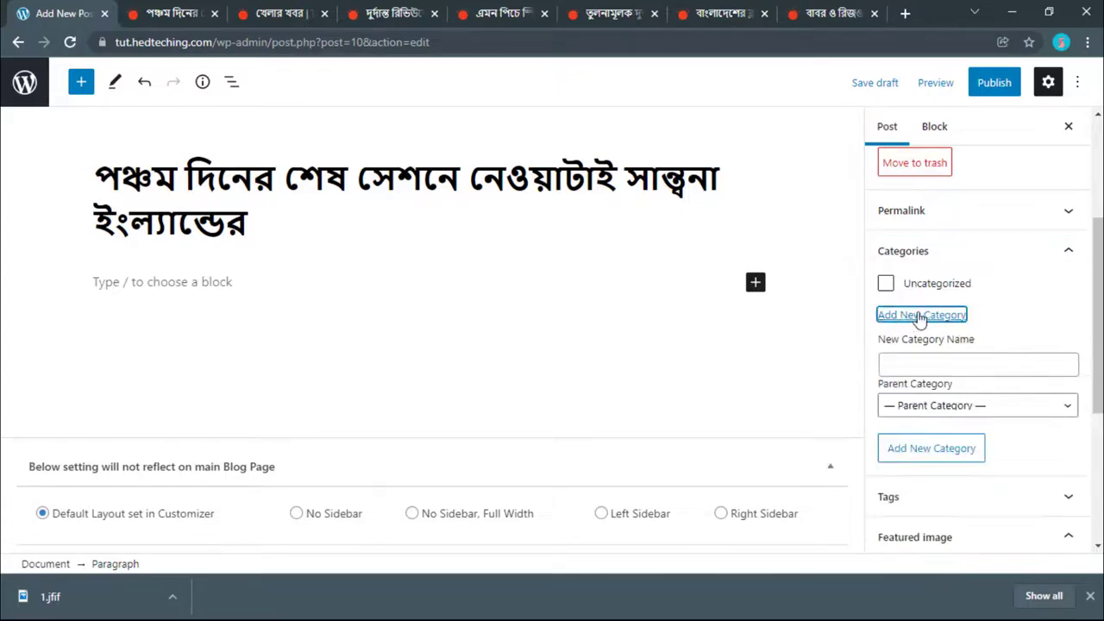
right_click(903, 360)
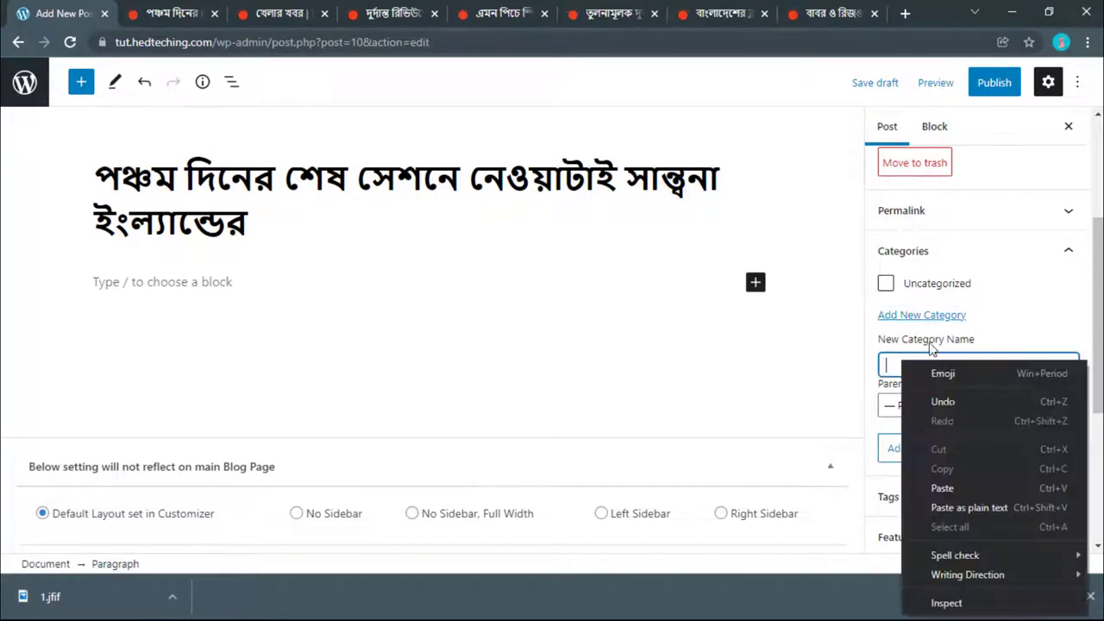
left_click(941, 488)
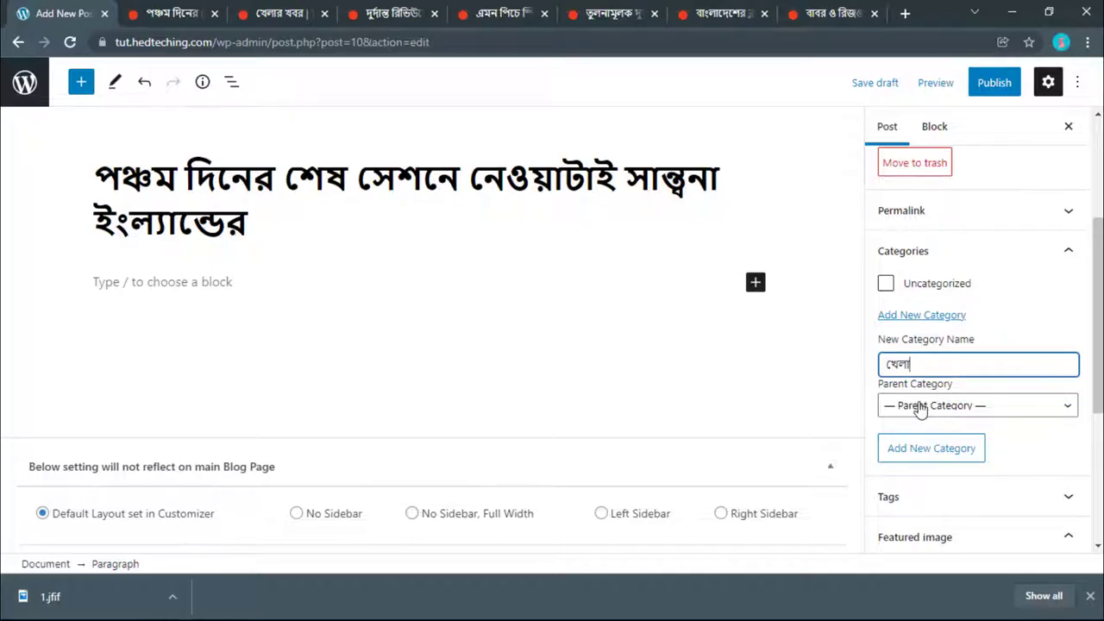
left_click(926, 450)
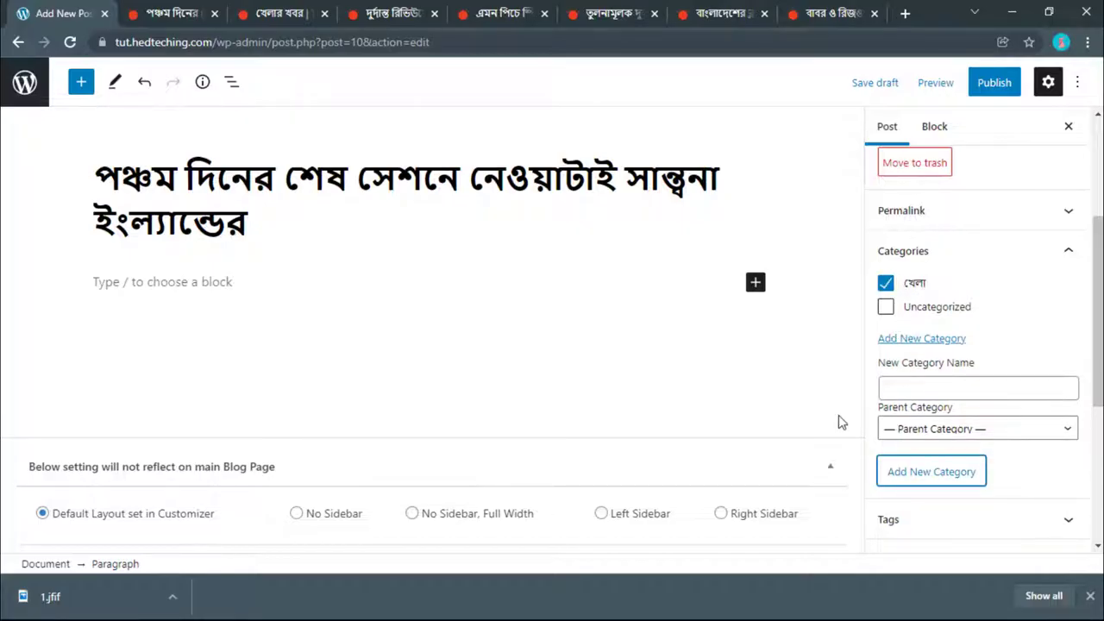
left_click(173, 13)
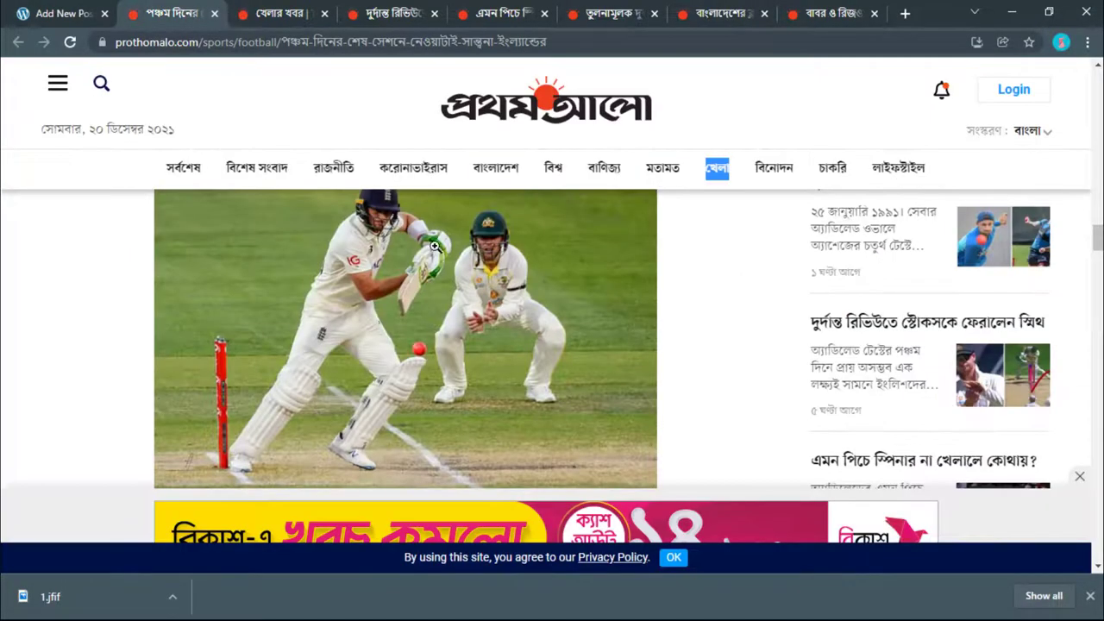
Step: Copy the word ক্রিকেট from the Prothom Alo sports page
scroll(414, 262, "up", 10)
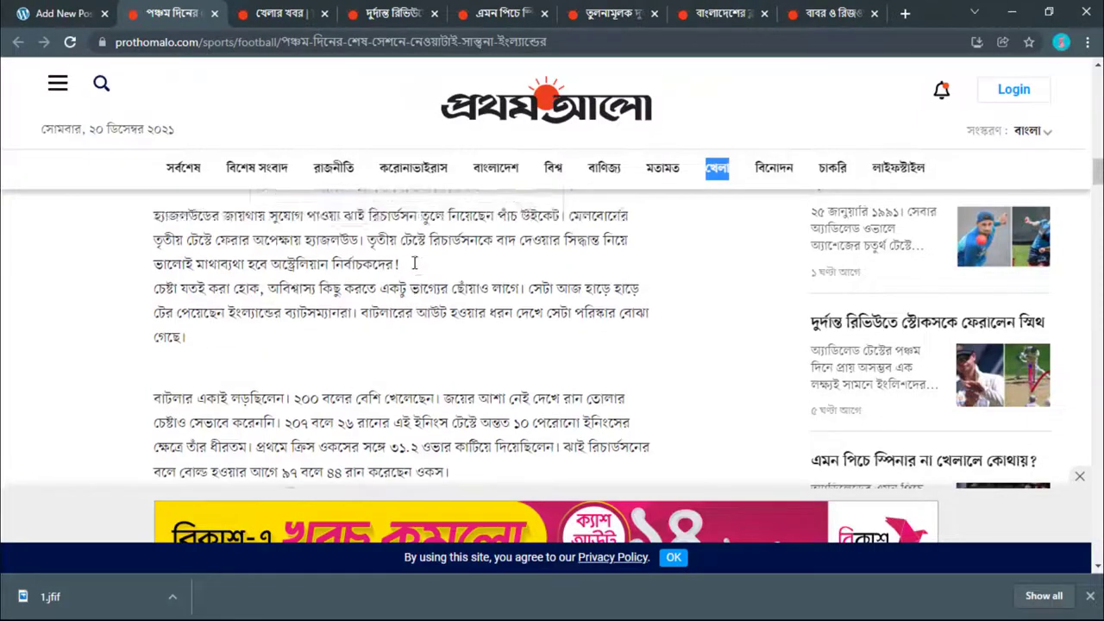
scroll(413, 270, "up", 5)
key("ctrl+Tab")
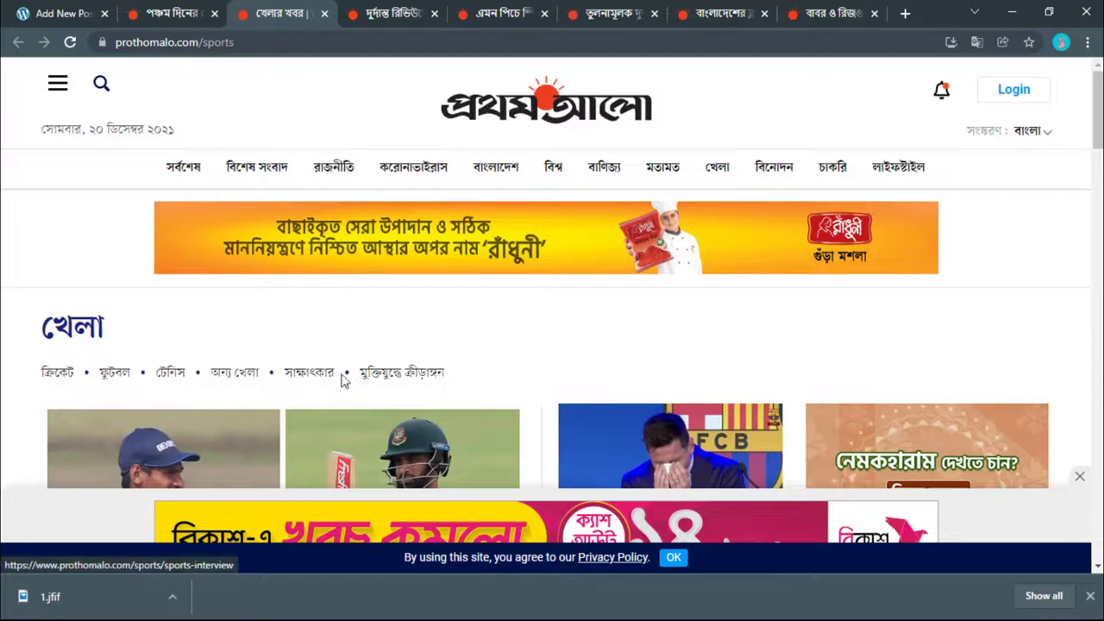
left_click_drag(29, 374, 74, 369)
right_click(73, 371)
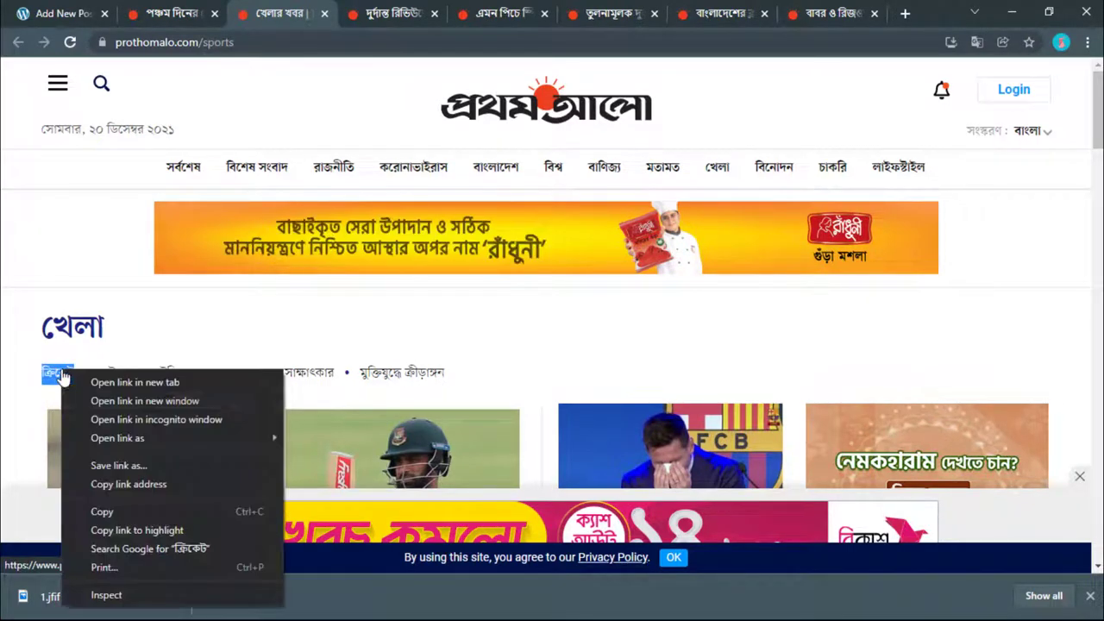
left_click(113, 513)
left_click(220, 4)
left_click(64, 13)
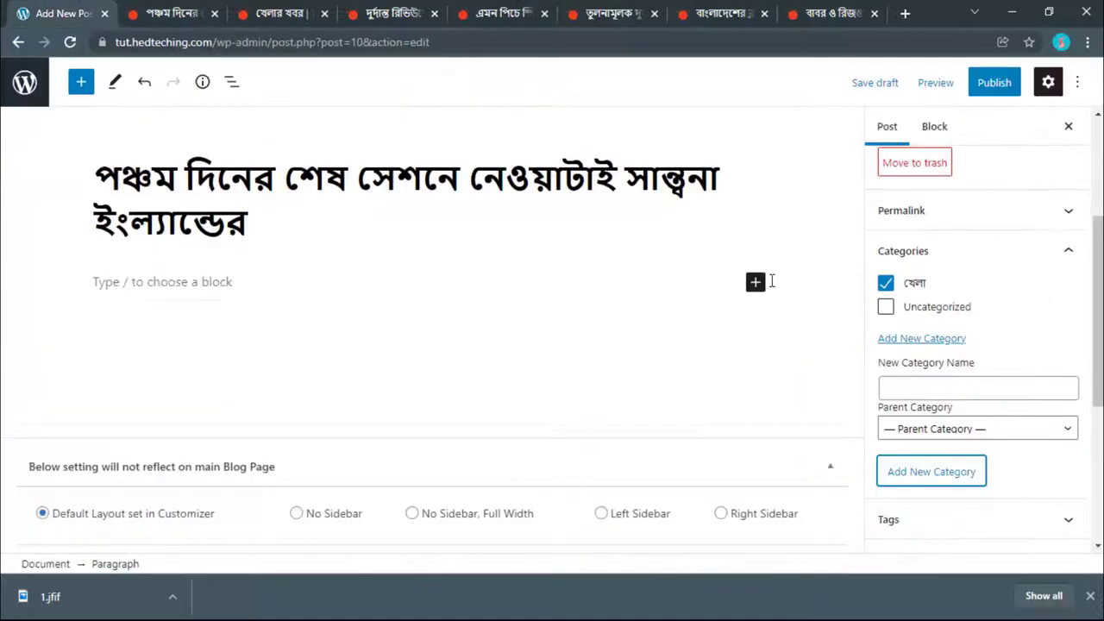
Step: Create a ক্রিকেট category with খেলা as its parent
left_click(934, 429)
left_click(931, 462)
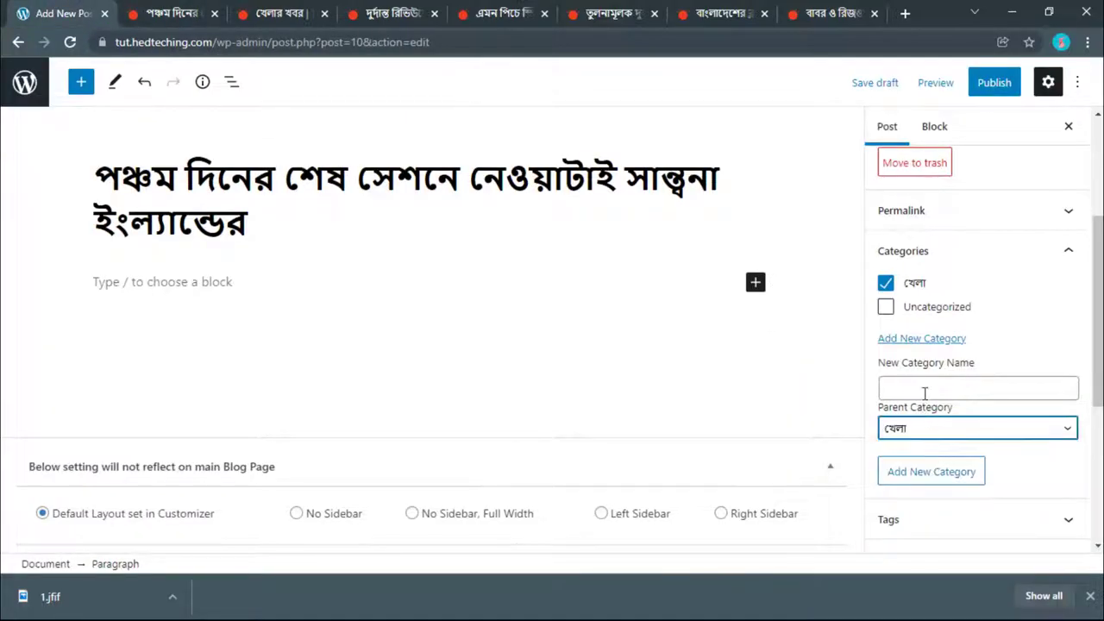
right_click(924, 386)
left_click(941, 257)
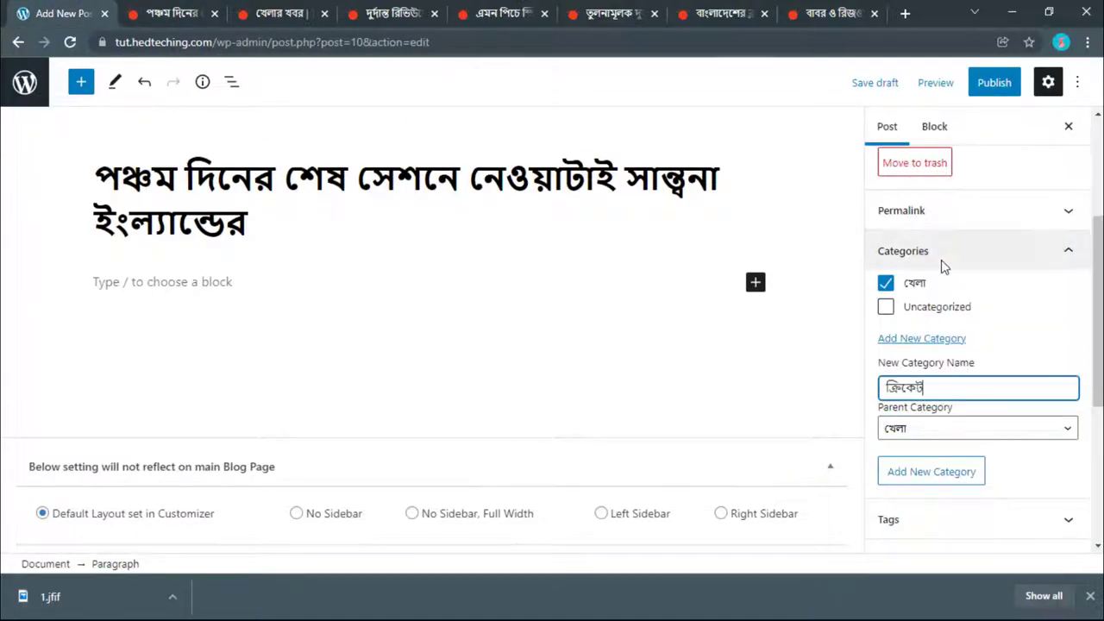
left_click(921, 431)
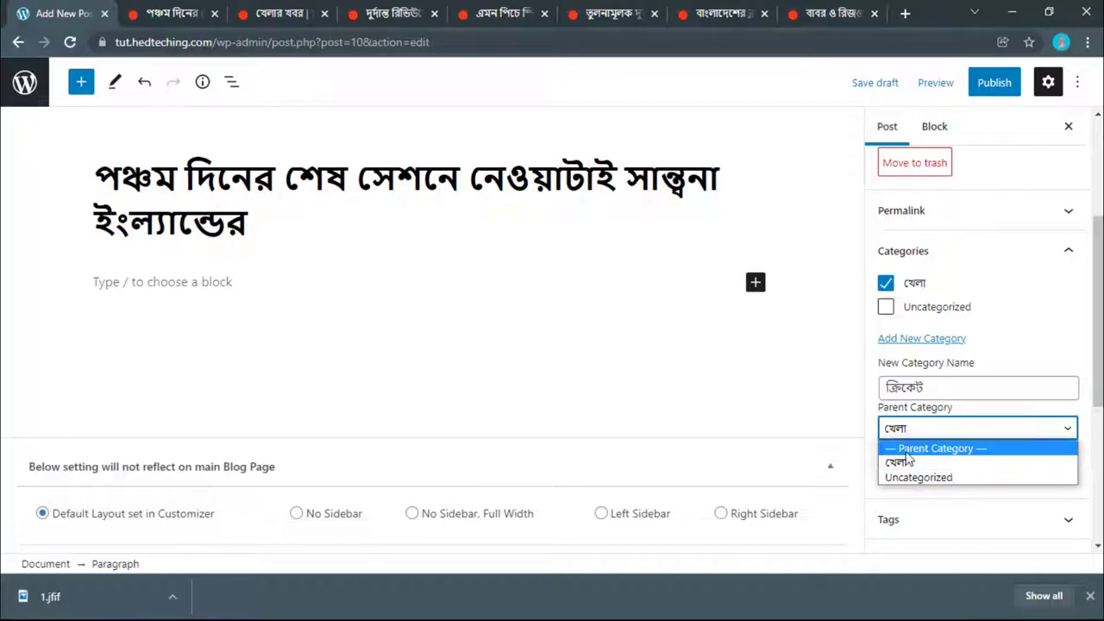
left_click(923, 388)
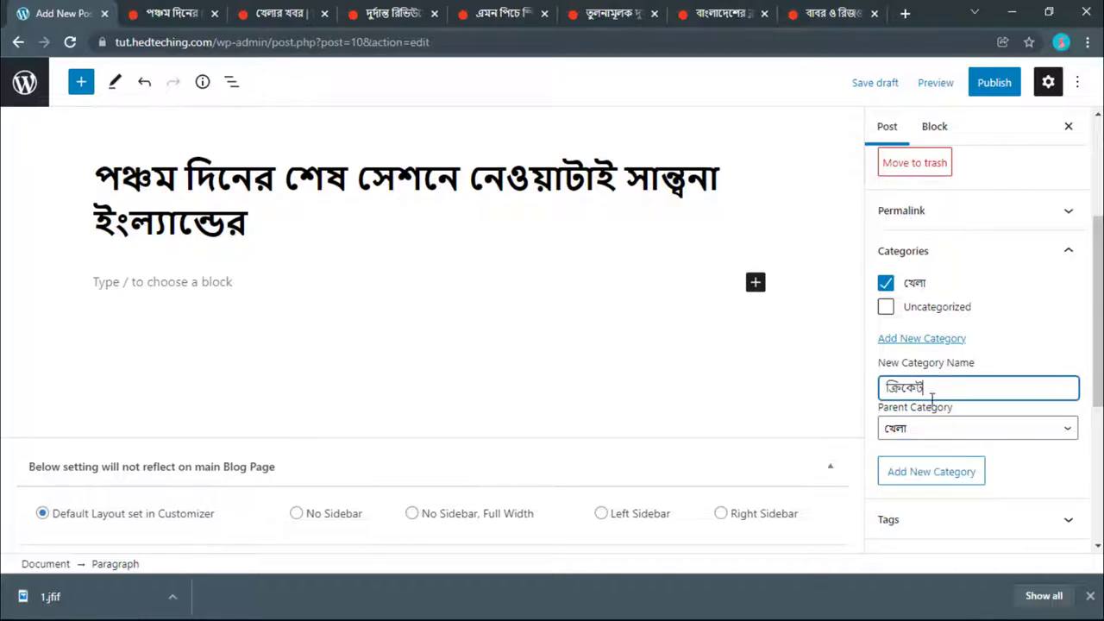
left_click(923, 471)
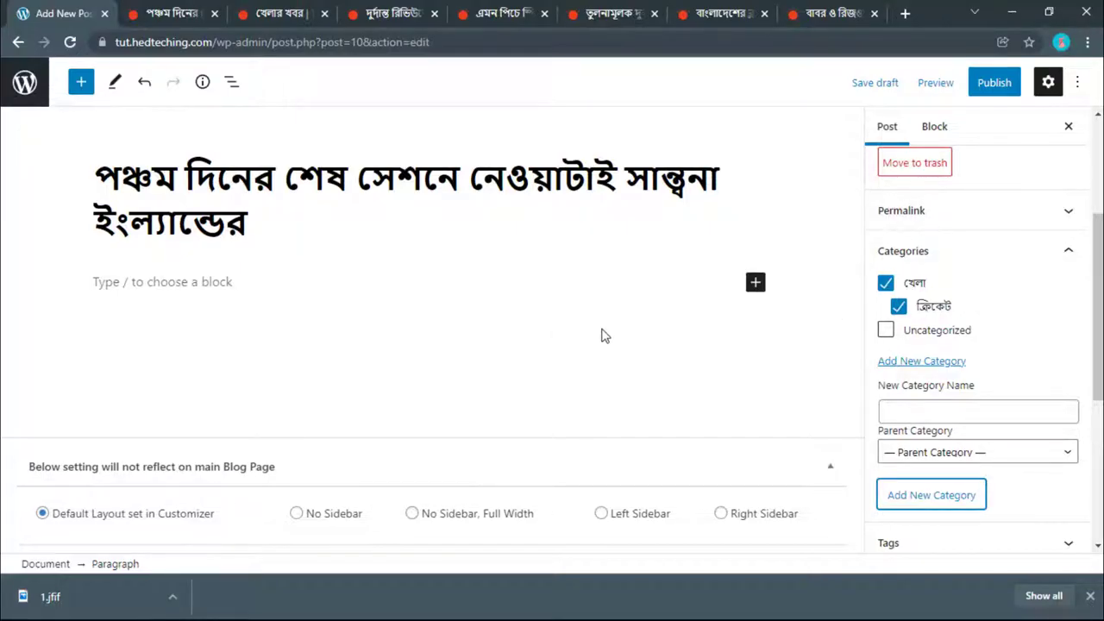
Step: Check the permalink, publish the post, and open the live post in a new tab
left_click(940, 250)
scroll(899, 293, "up", 3)
left_click(897, 389)
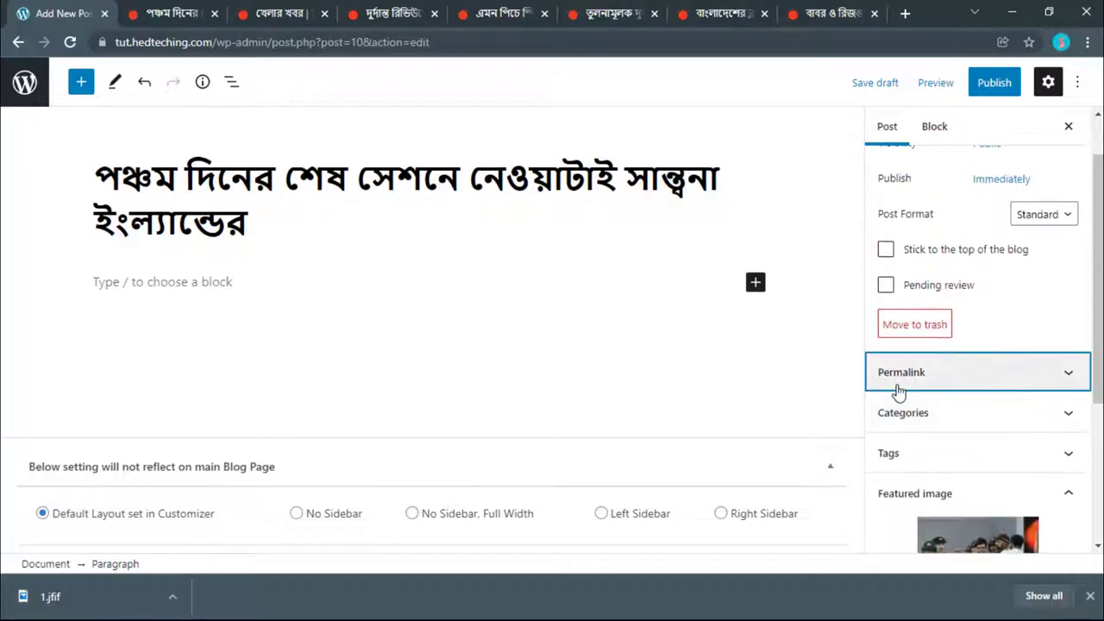
scroll(902, 377, "down", 1)
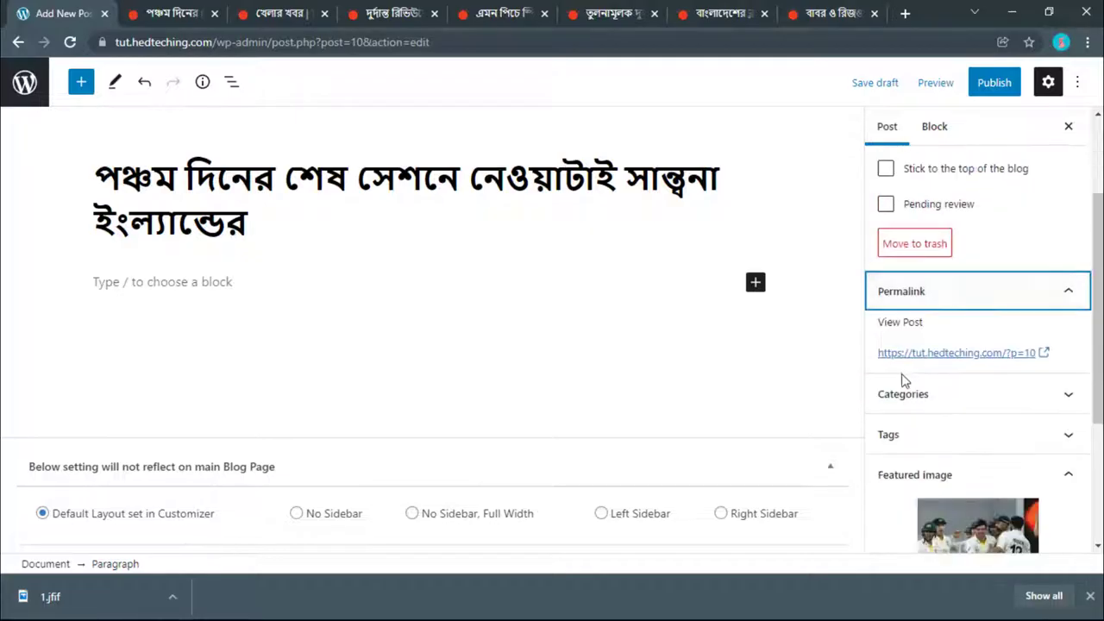
left_click(885, 298)
left_click(992, 83)
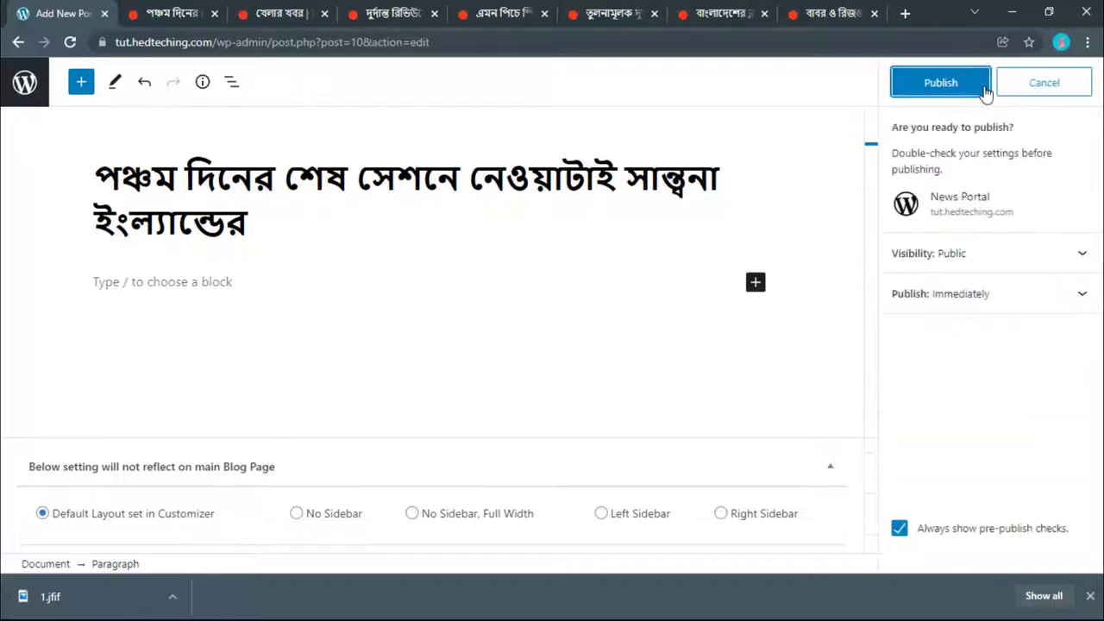
left_click(963, 90)
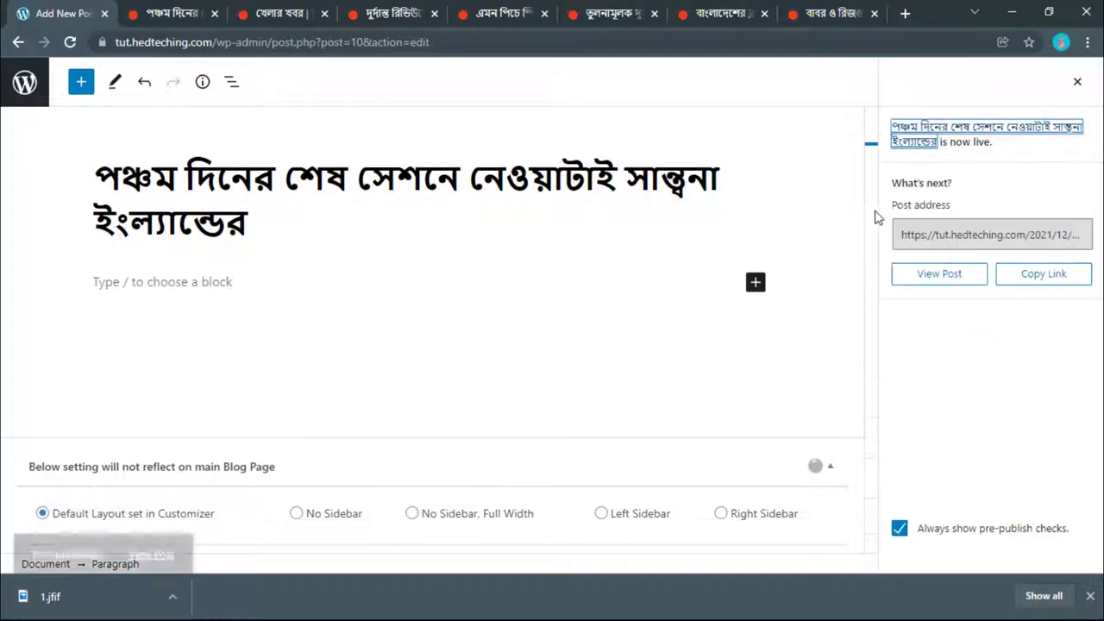
right_click(919, 275)
left_click(981, 281)
left_click(151, 13)
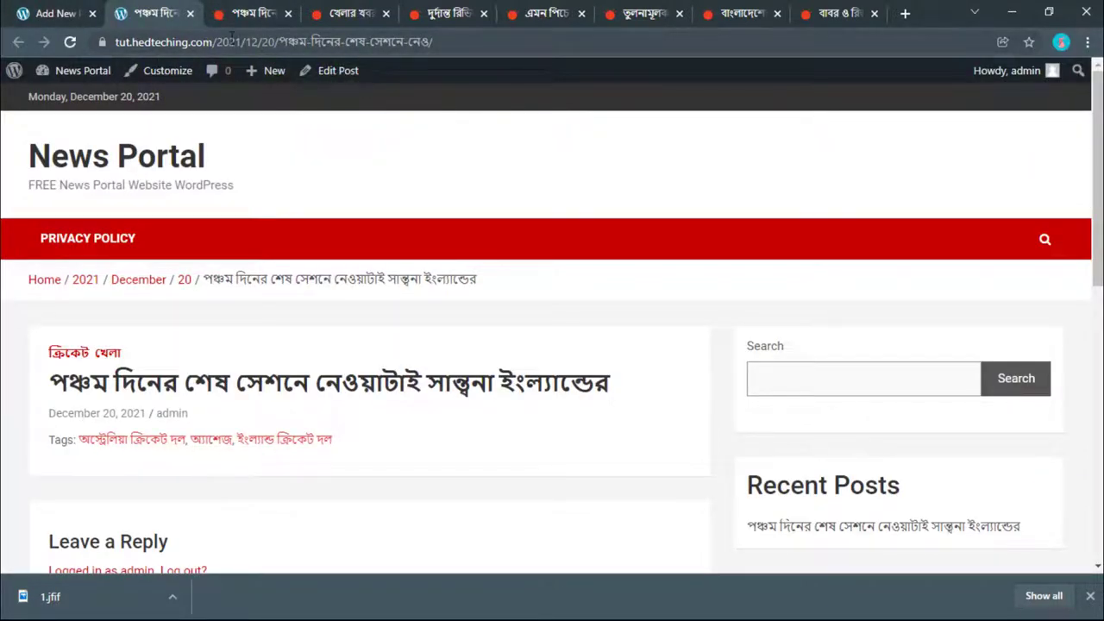
Step: Compare the Prothom Alo article's address, then open the News Portal admin Dashboard in a new tab
left_click(239, 9)
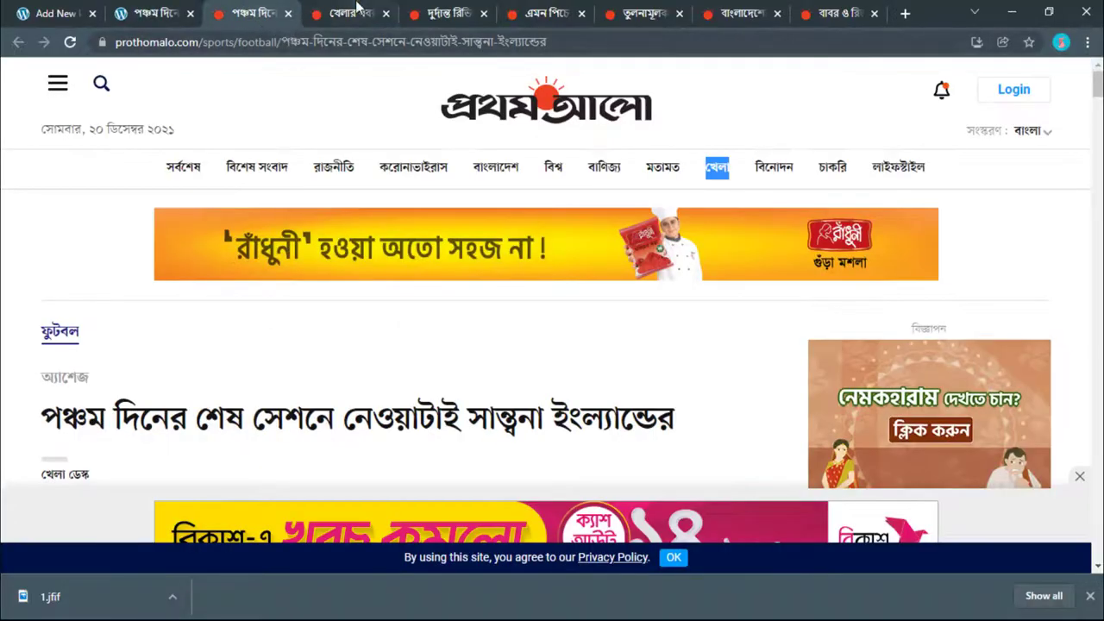
left_click(337, 10)
left_click(245, 10)
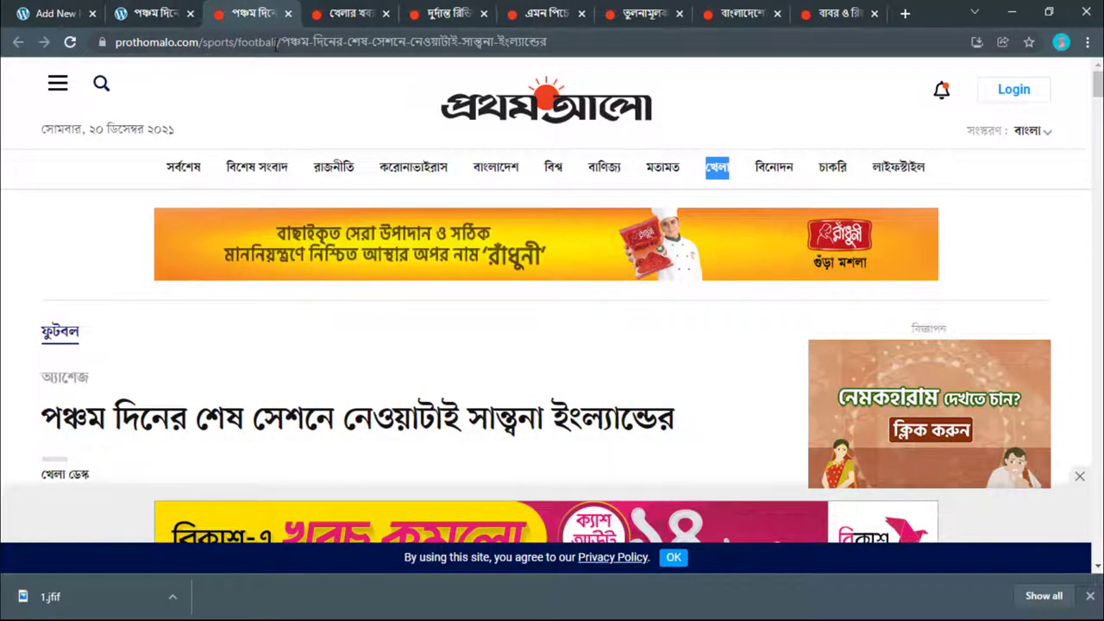
left_click_drag(275, 42, 215, 41)
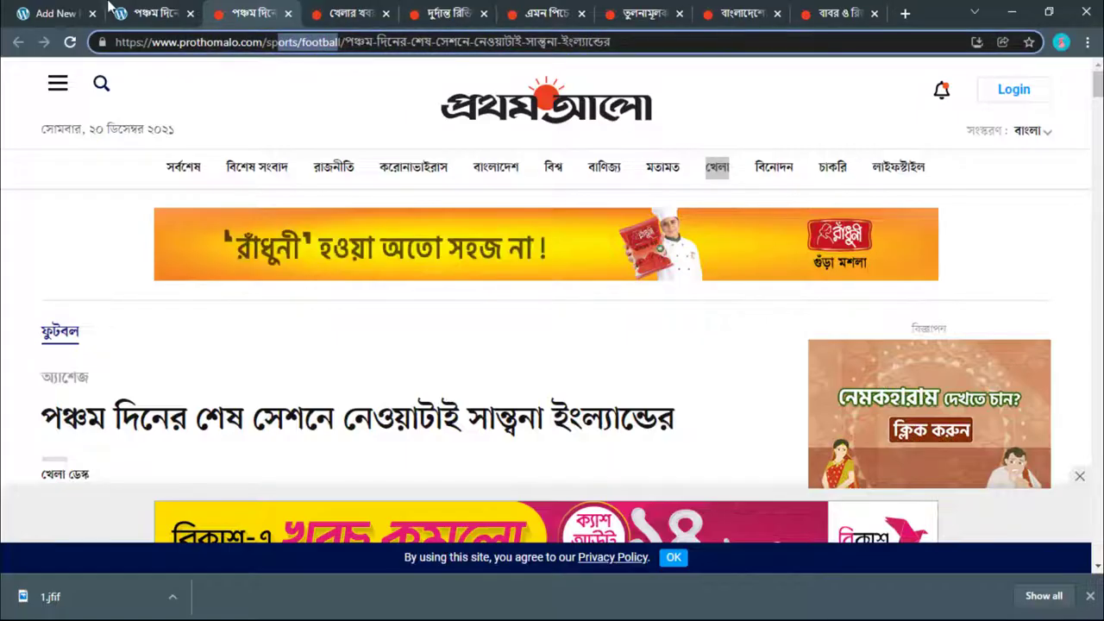
left_click(159, 10)
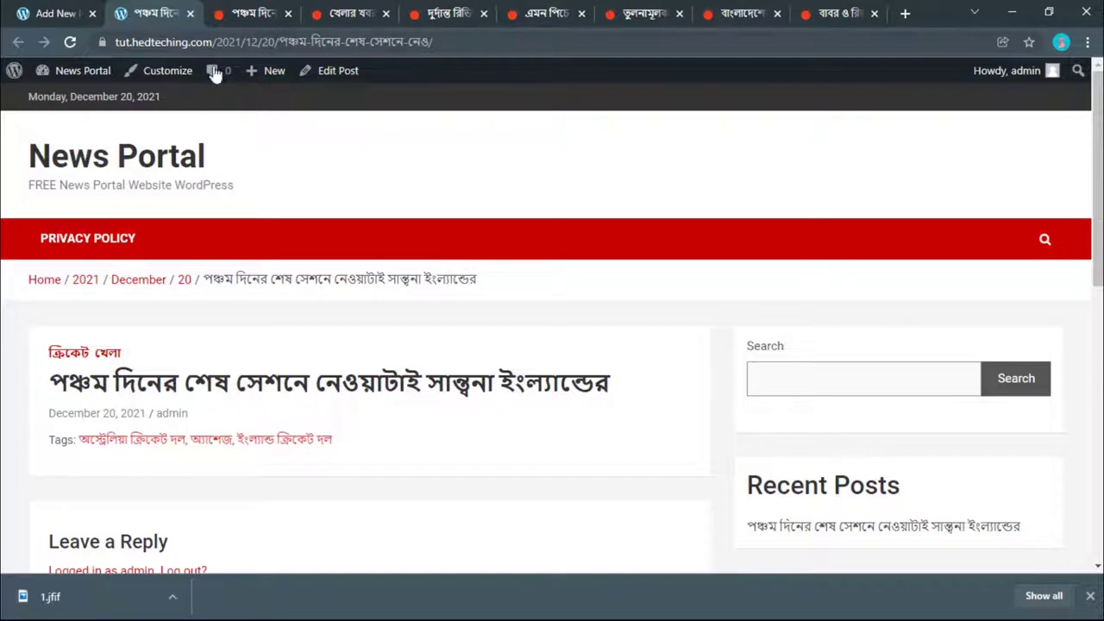
mouse_move(71, 73)
right_click(86, 103)
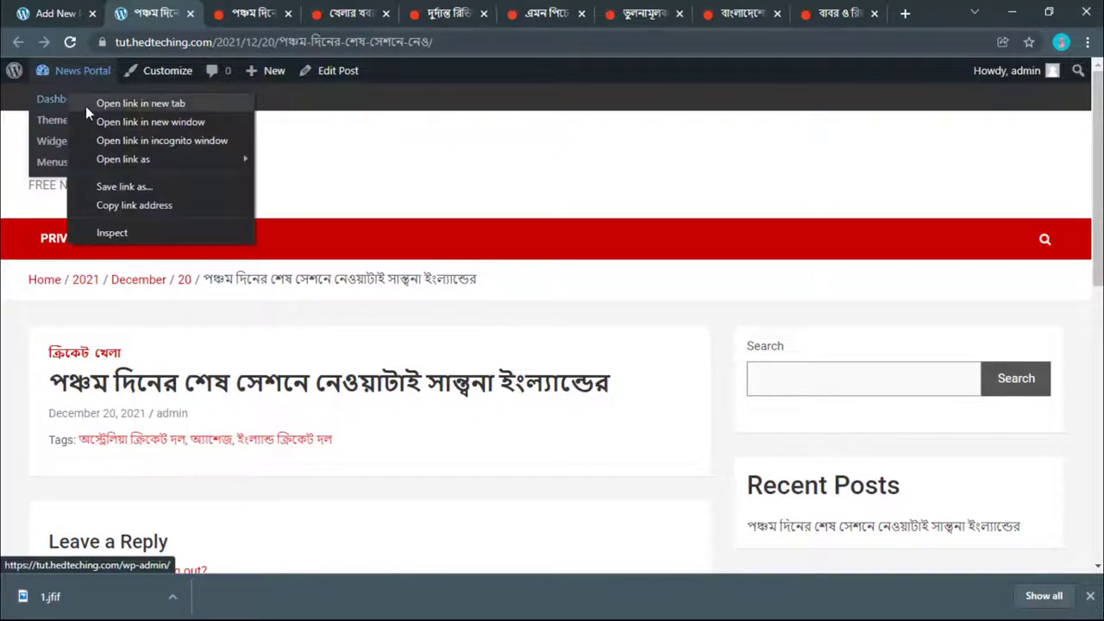
left_click(85, 104)
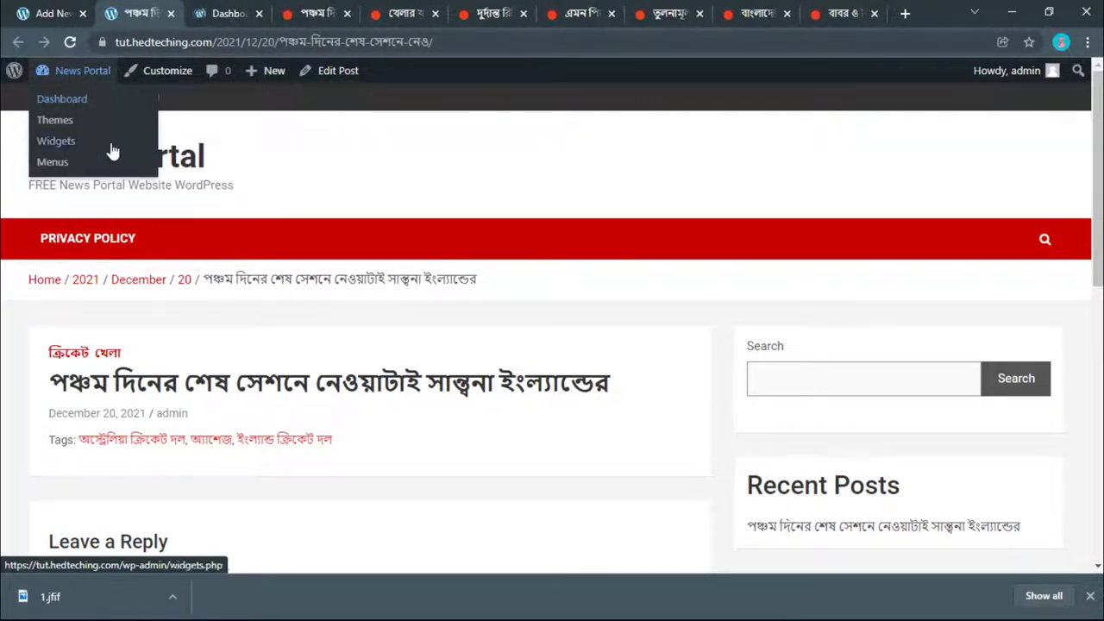
left_click(226, 13)
Step: Go to Settings > Permalinks and scroll to the permalink structure options
mouse_move(95, 78)
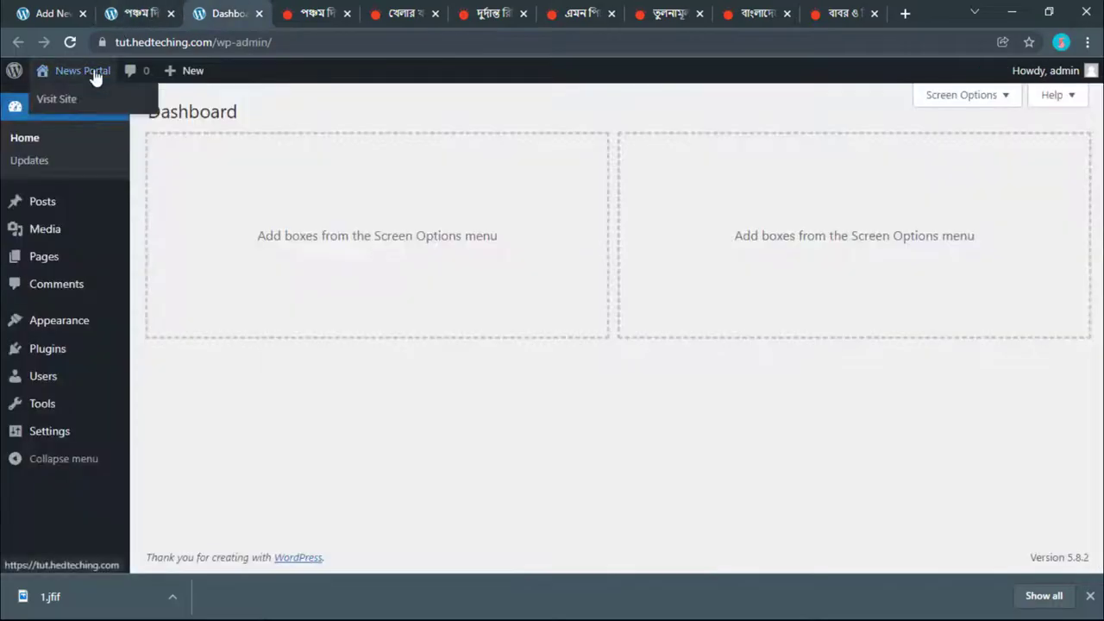
mouse_move(19, 429)
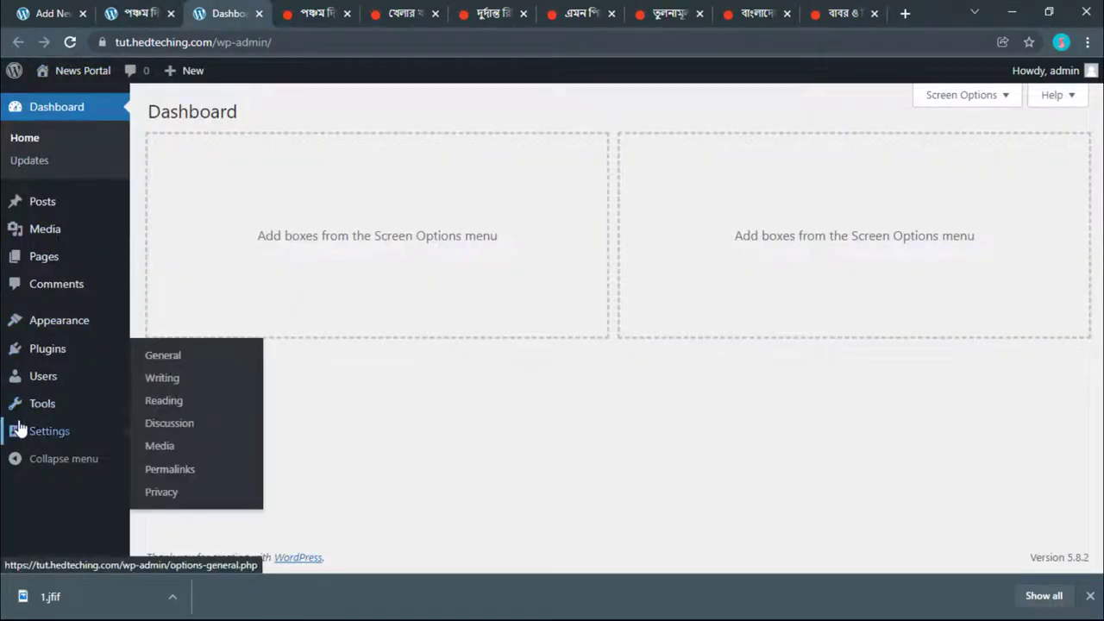
left_click(160, 470)
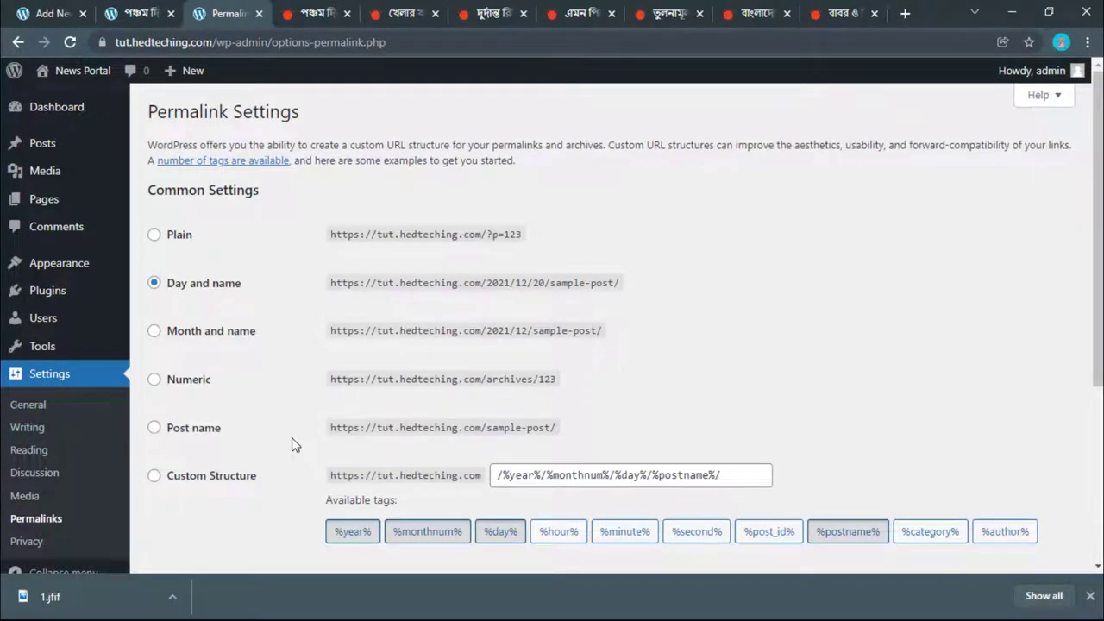
scroll(292, 439, "down", 1)
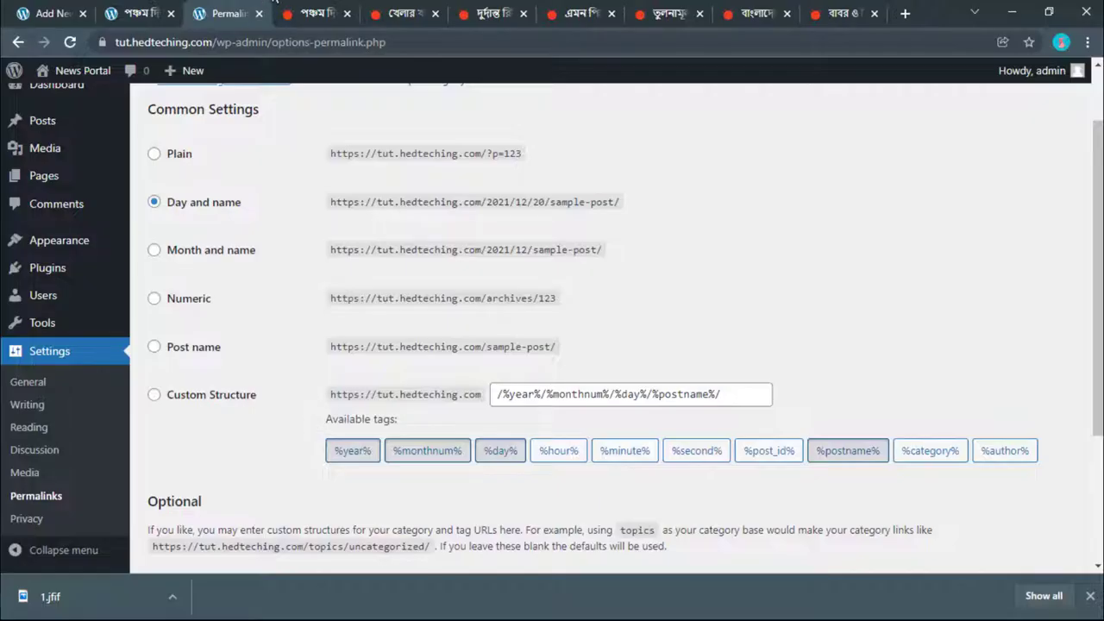
left_click(384, 11)
left_click(249, 14)
Step: Build the custom structure /%category%/%postname%/ by dropping year, month and day, then save
left_click(347, 454)
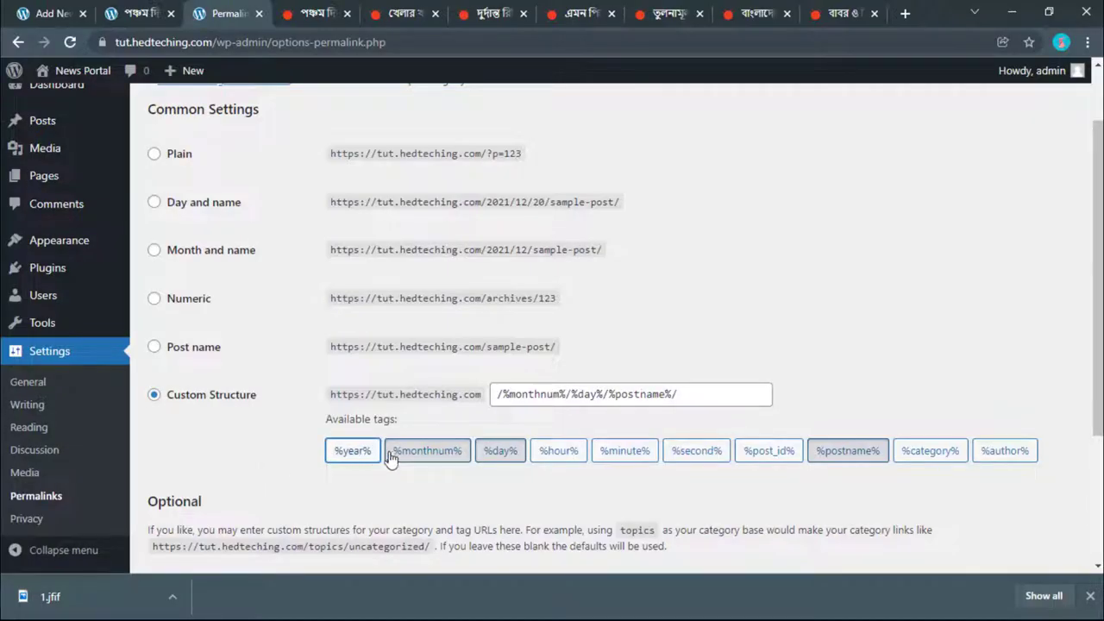
left_click(418, 455)
left_click(500, 455)
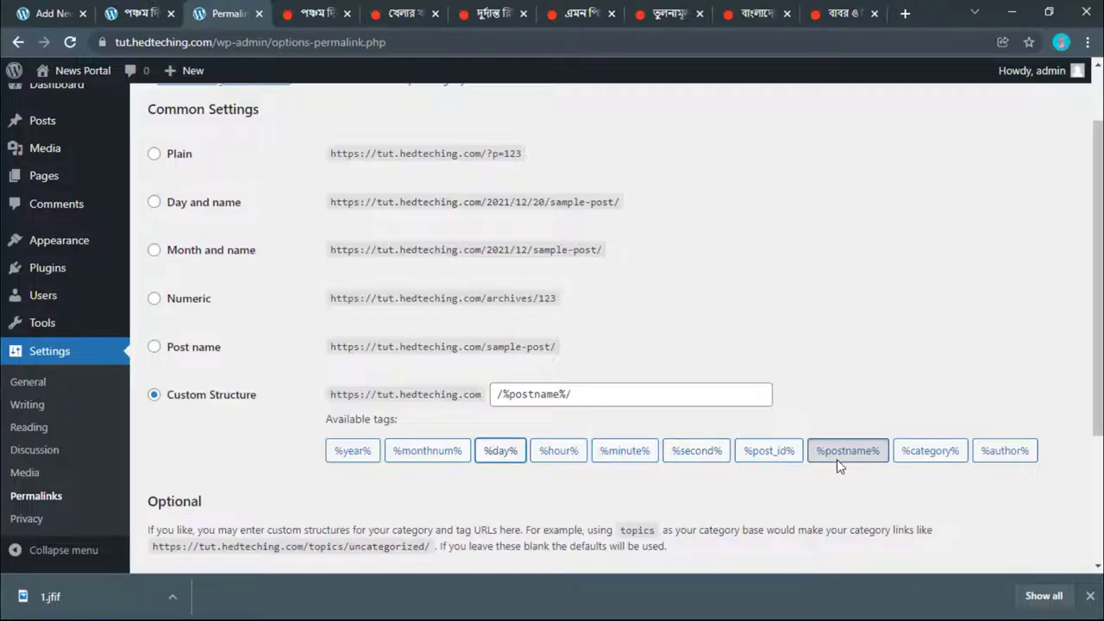
left_click(914, 455)
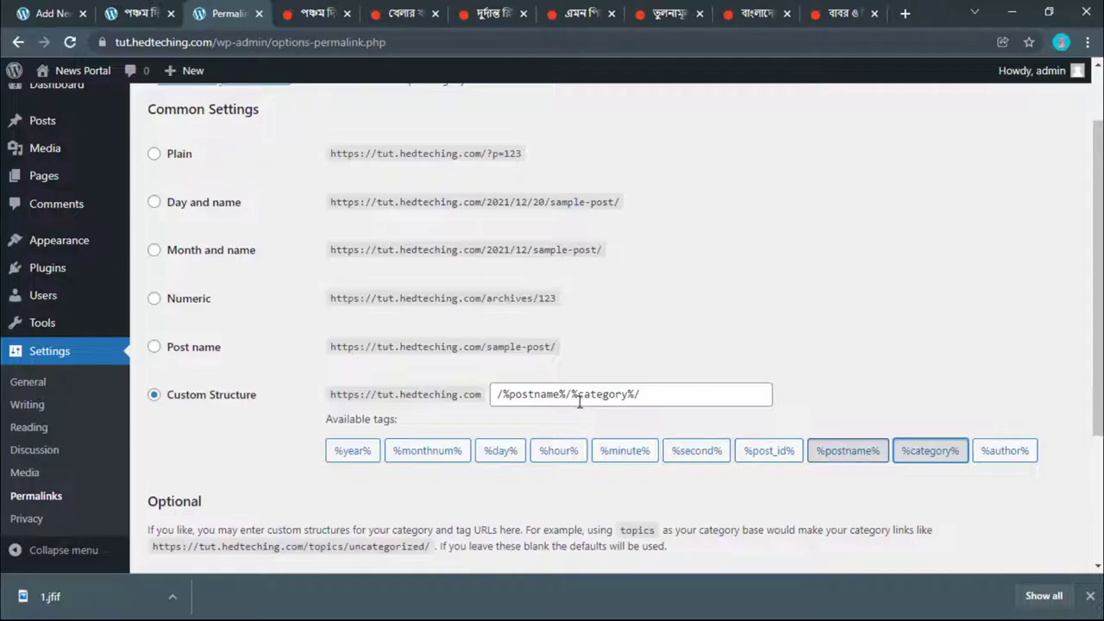
left_click(832, 453)
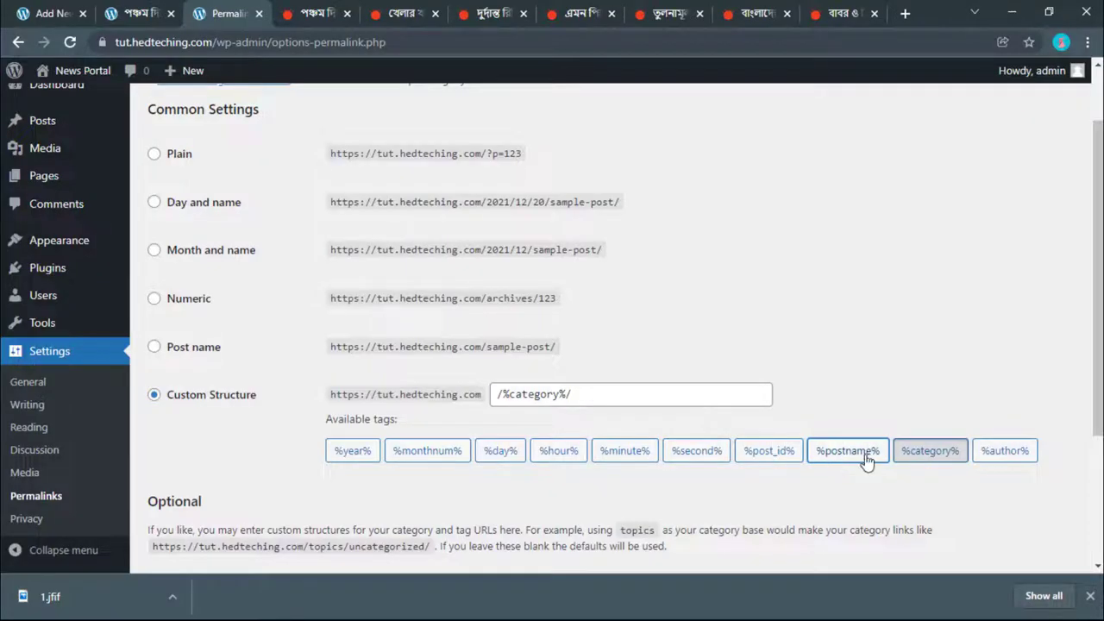
left_click(854, 455)
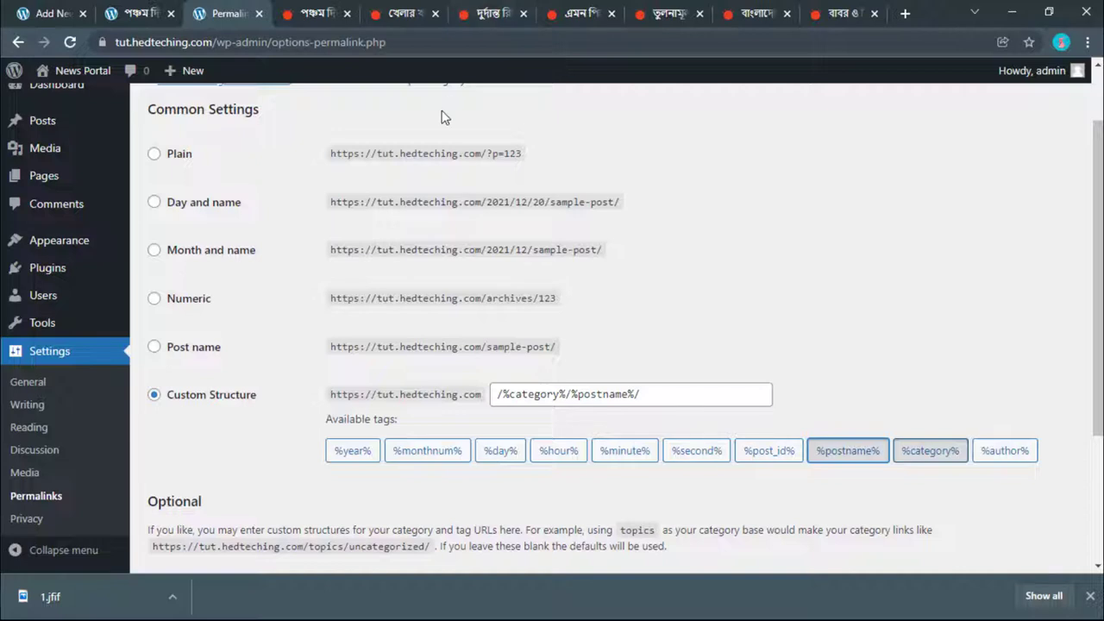
scroll(556, 496, "down", 2)
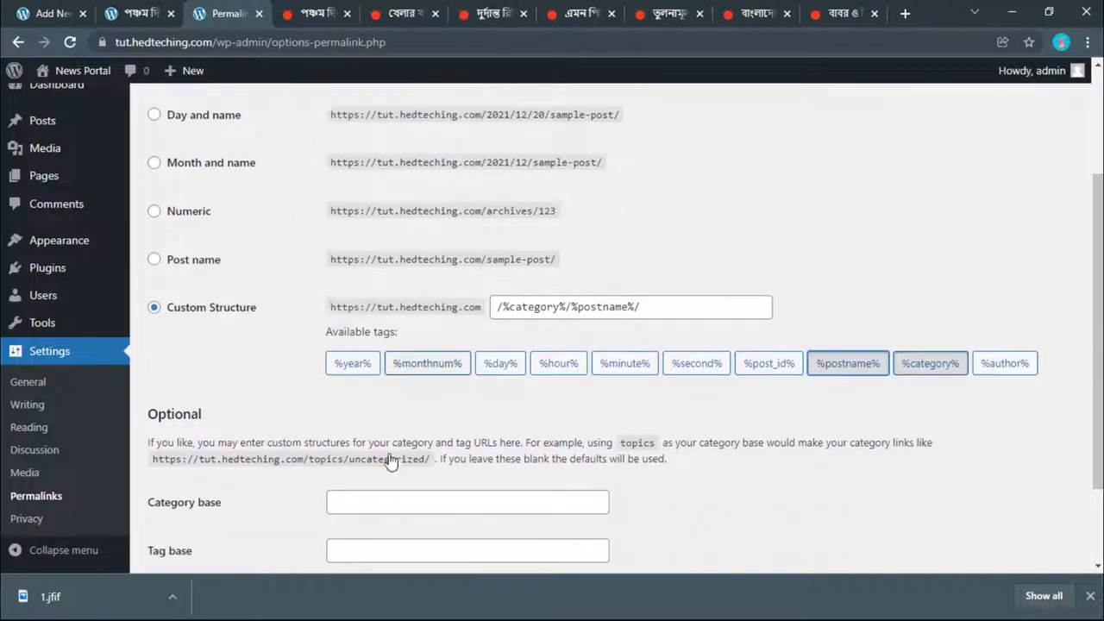
left_click(184, 533)
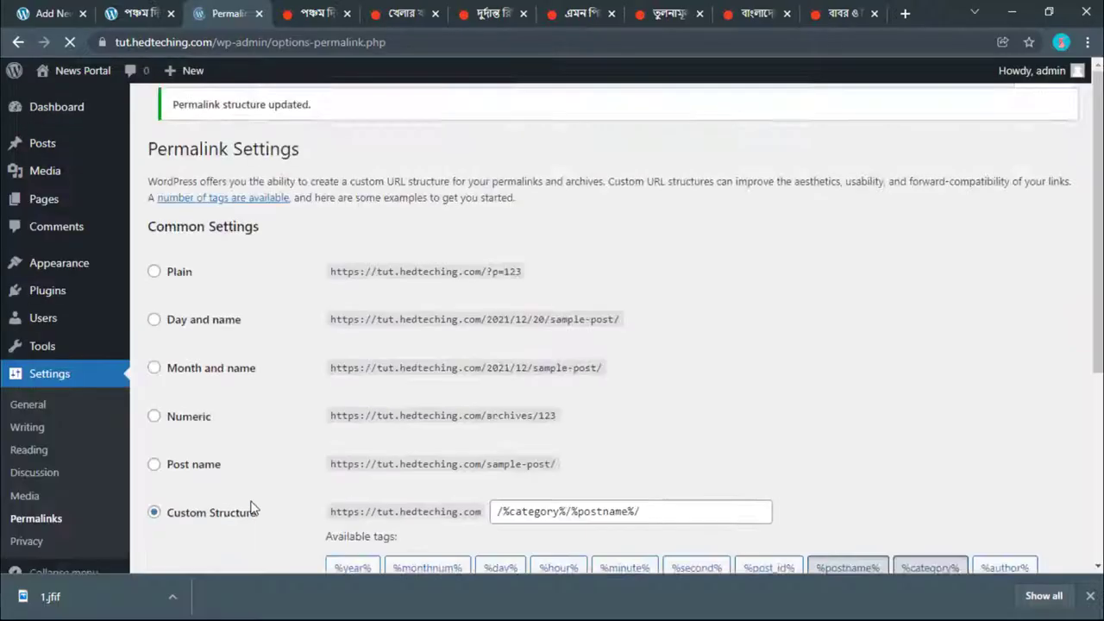
left_click(133, 13)
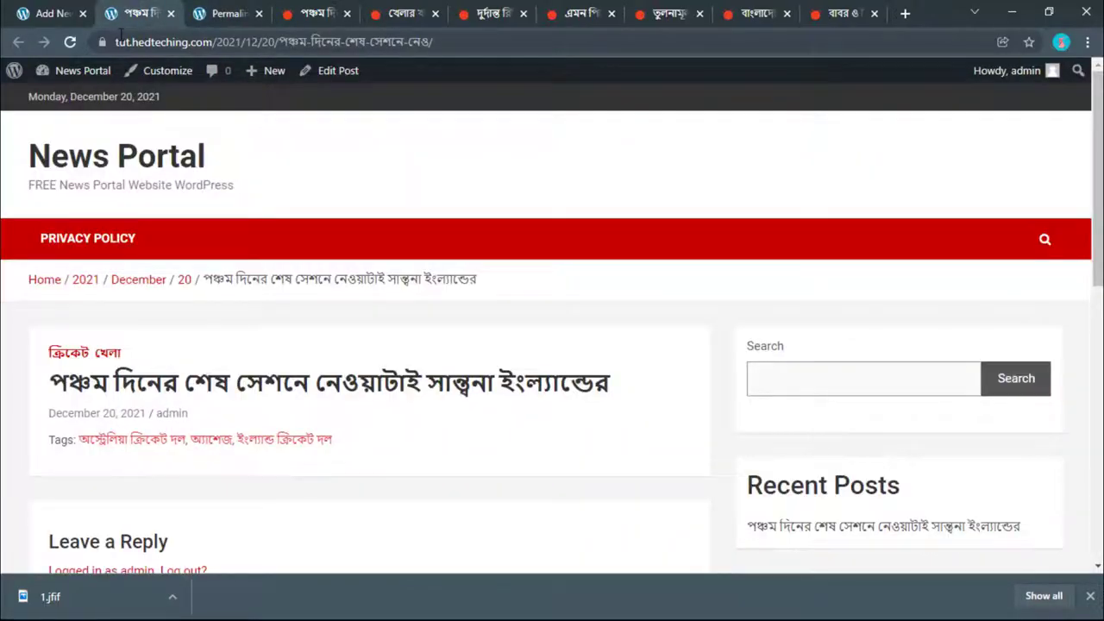
Step: Reload the post, then paste the copied Prothom Alo opening paragraphs into the empty body block
left_click(69, 44)
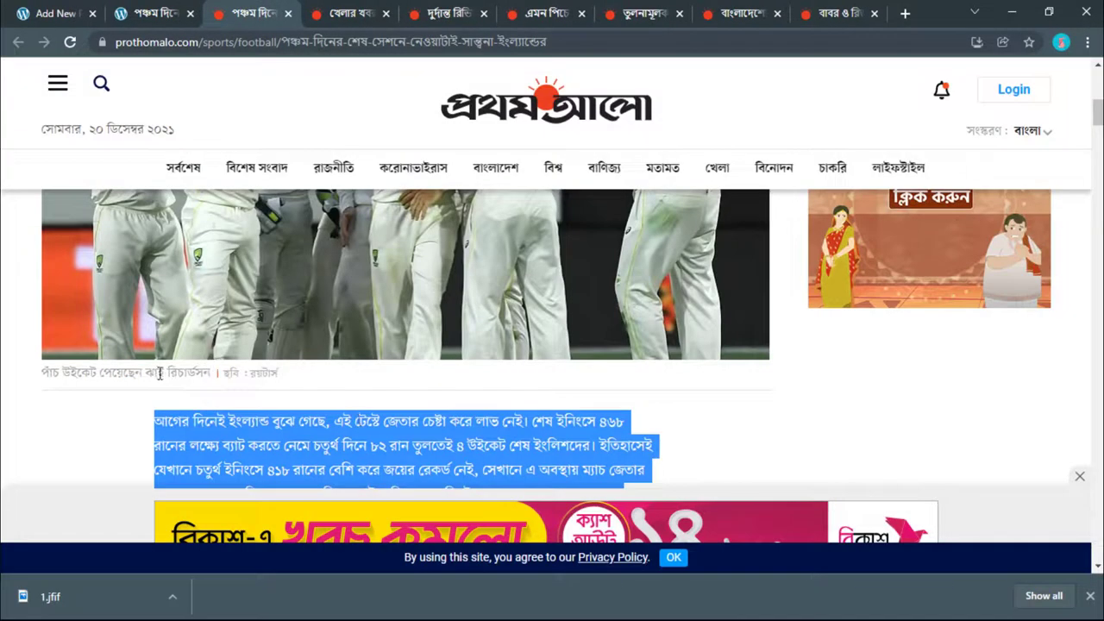
left_click(64, 10)
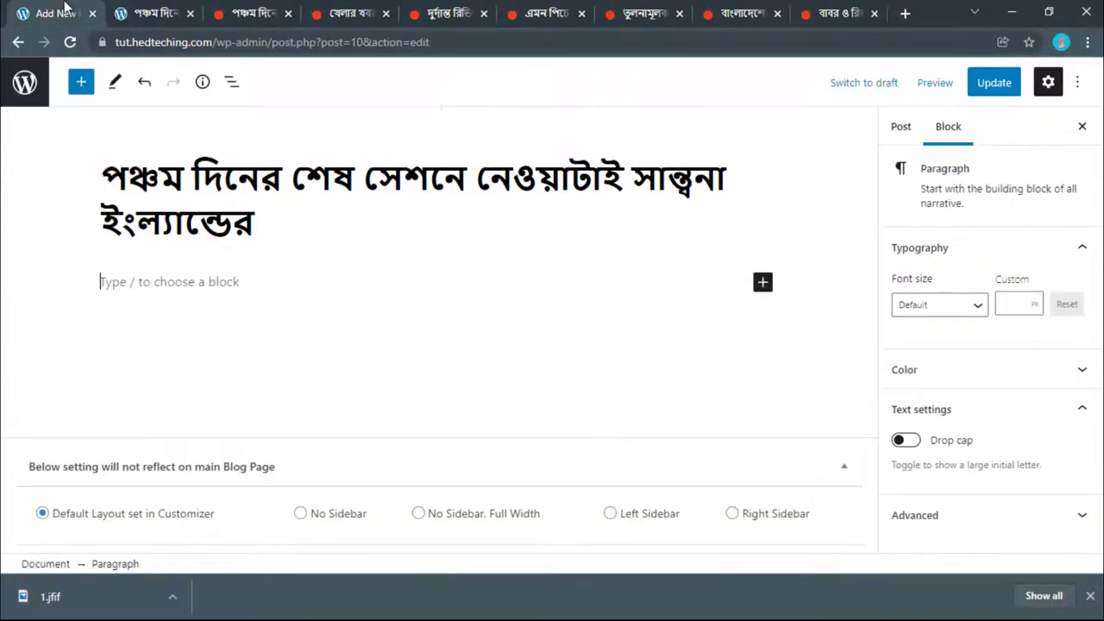
left_click(215, 277)
key("ctrl+v")
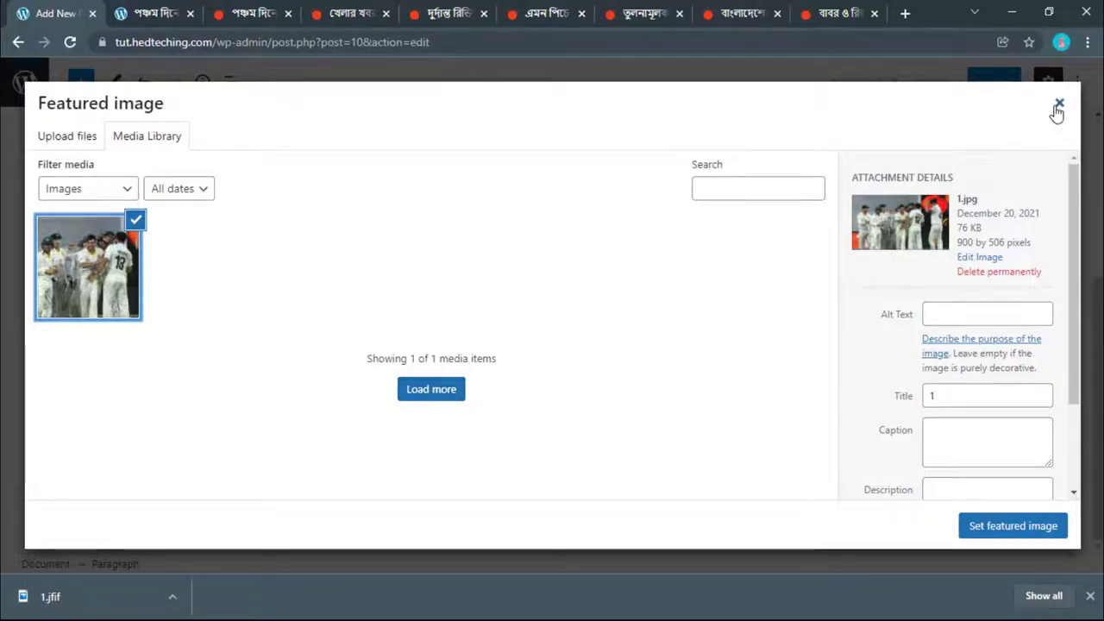
Step: Pick 1.jpg in the Featured image window and copy the news photo's caption from Prothom Alo
left_click(1059, 102)
left_click(981, 321)
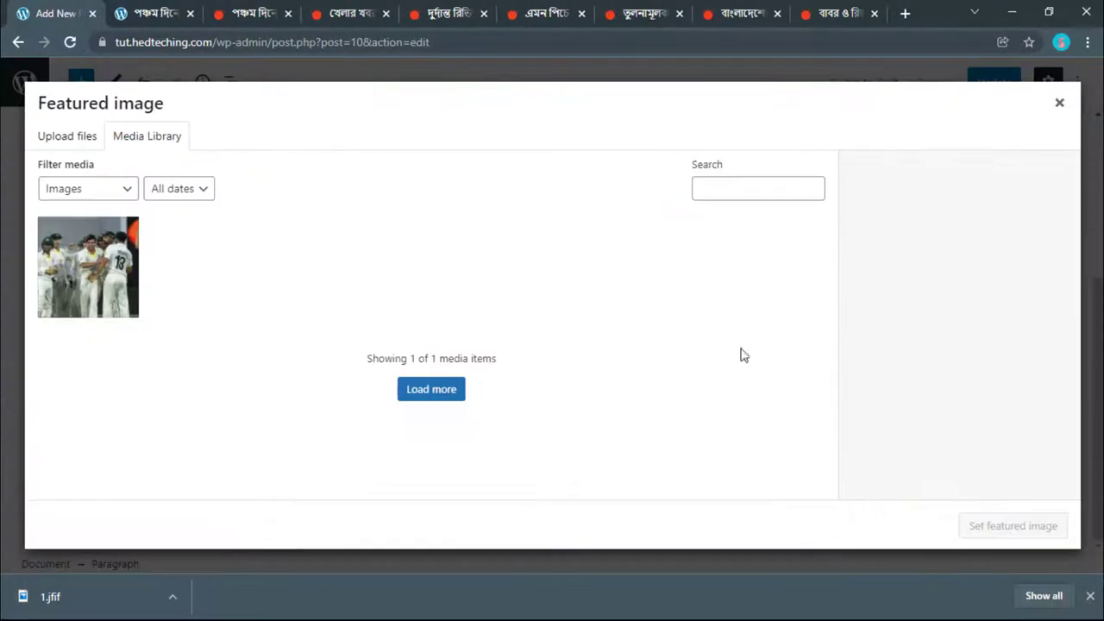
left_click(75, 259)
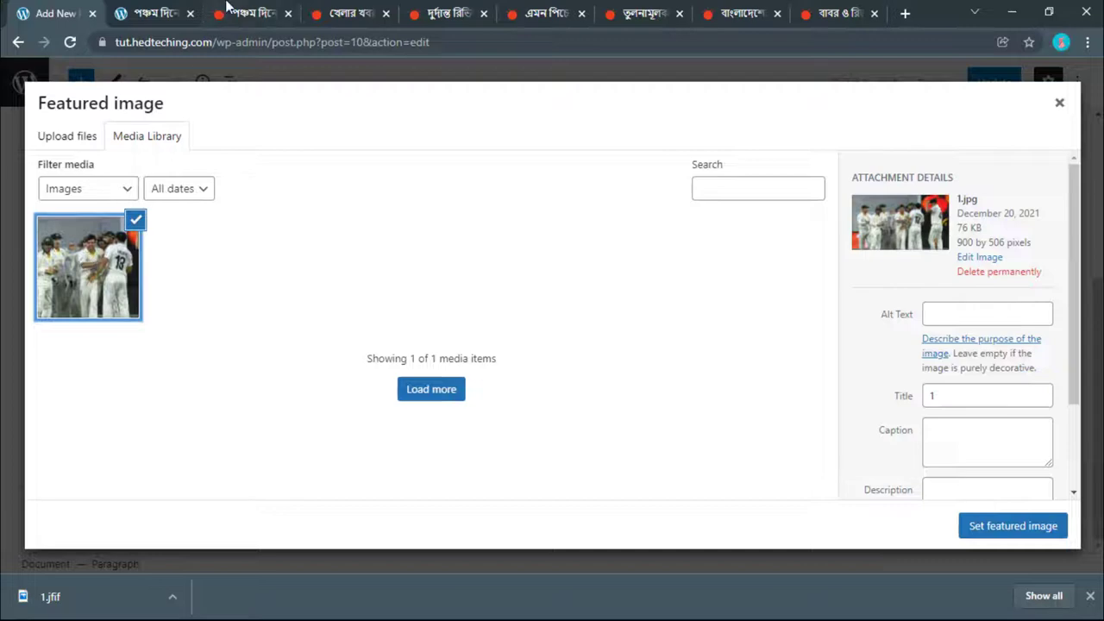
left_click(227, 9)
left_click_drag(208, 368, 46, 367)
right_click(52, 369)
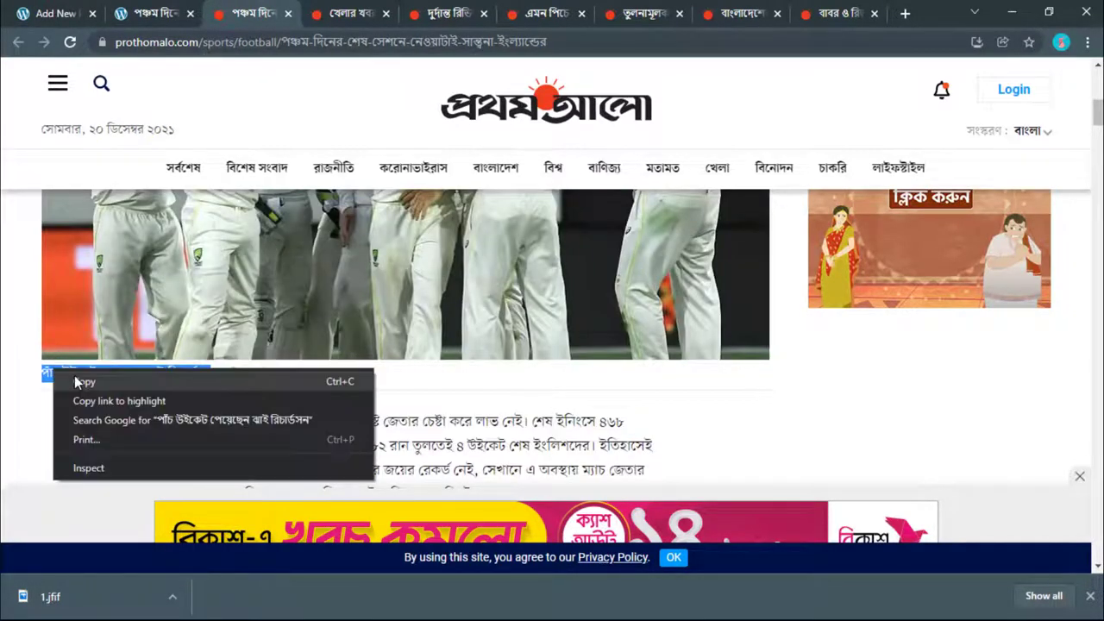
left_click(75, 383)
Step: Paste the Bengali caption into 1.jpg's Caption field and set it as the featured image
left_click(177, 10)
left_click(89, 9)
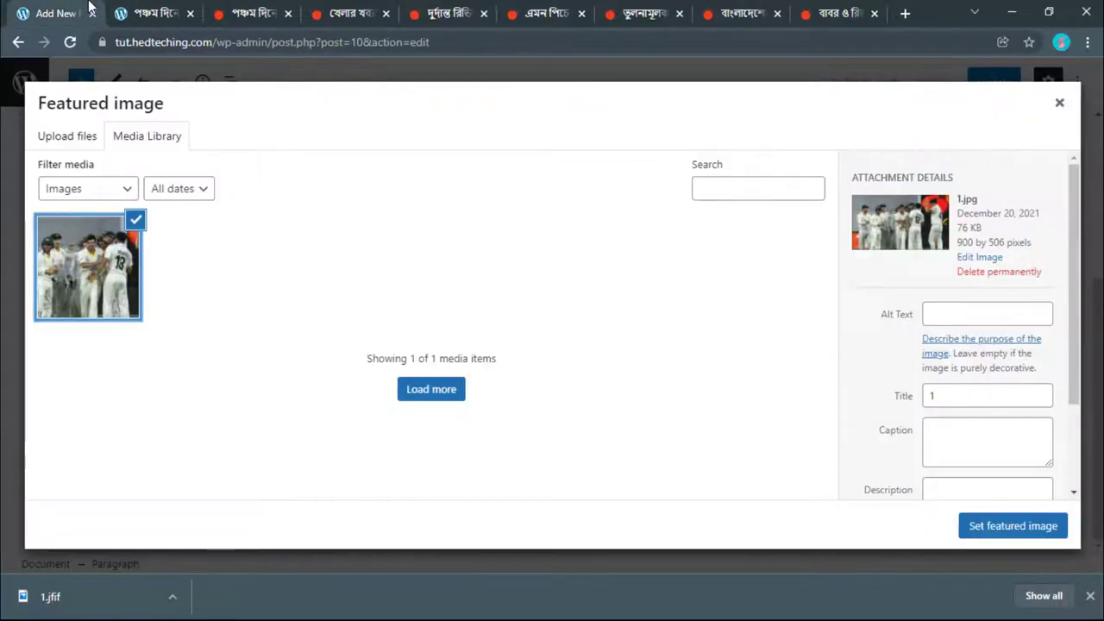
left_click(958, 457)
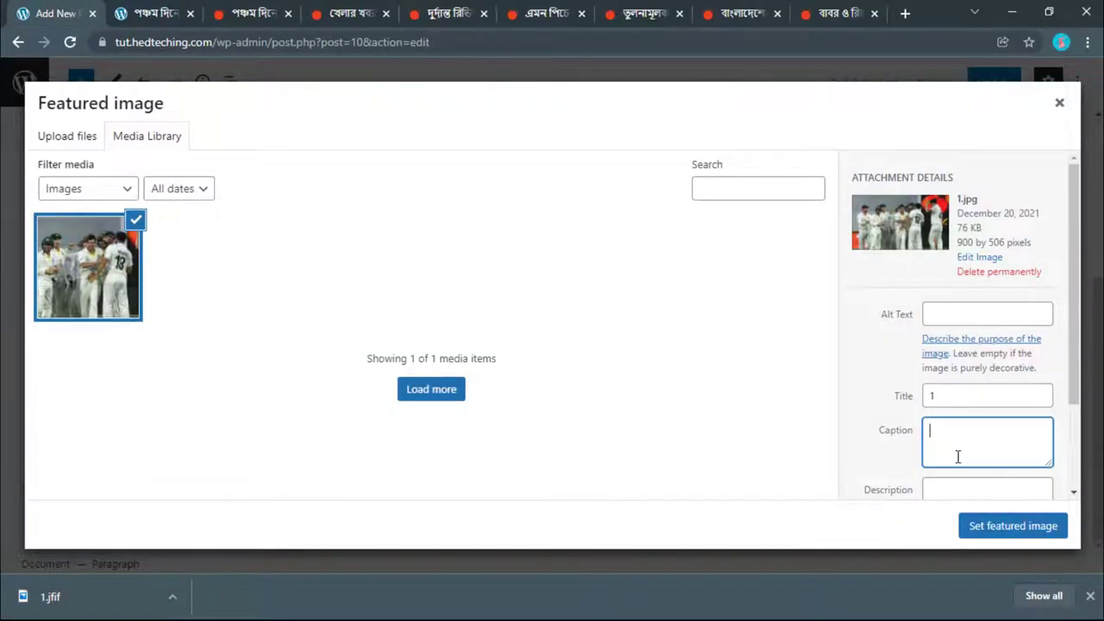
right_click(957, 456)
left_click(956, 328)
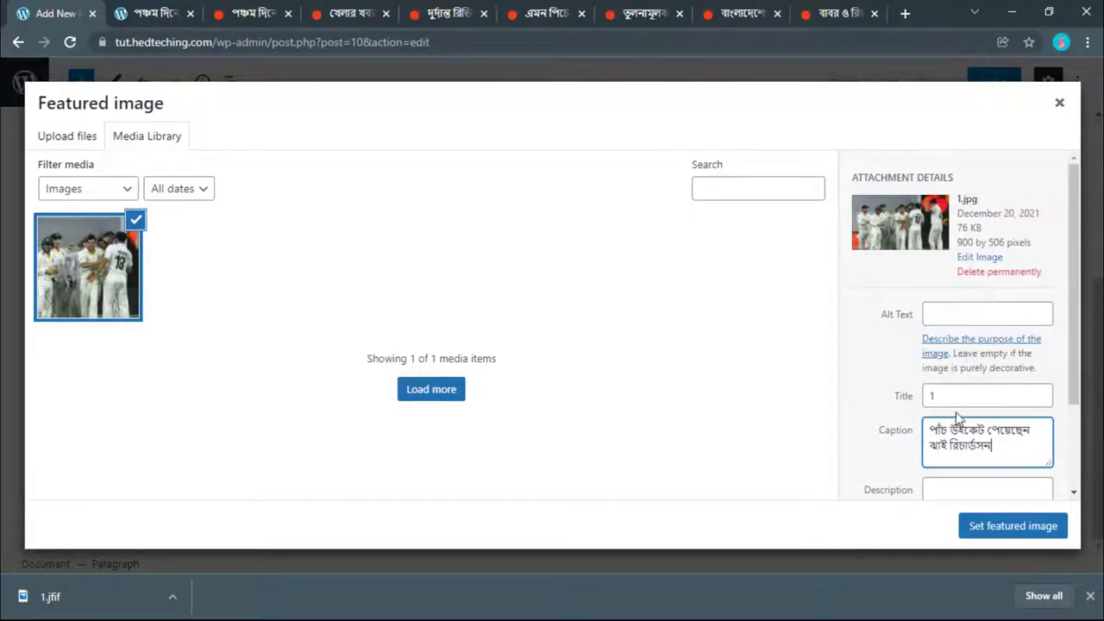
left_click(1004, 523)
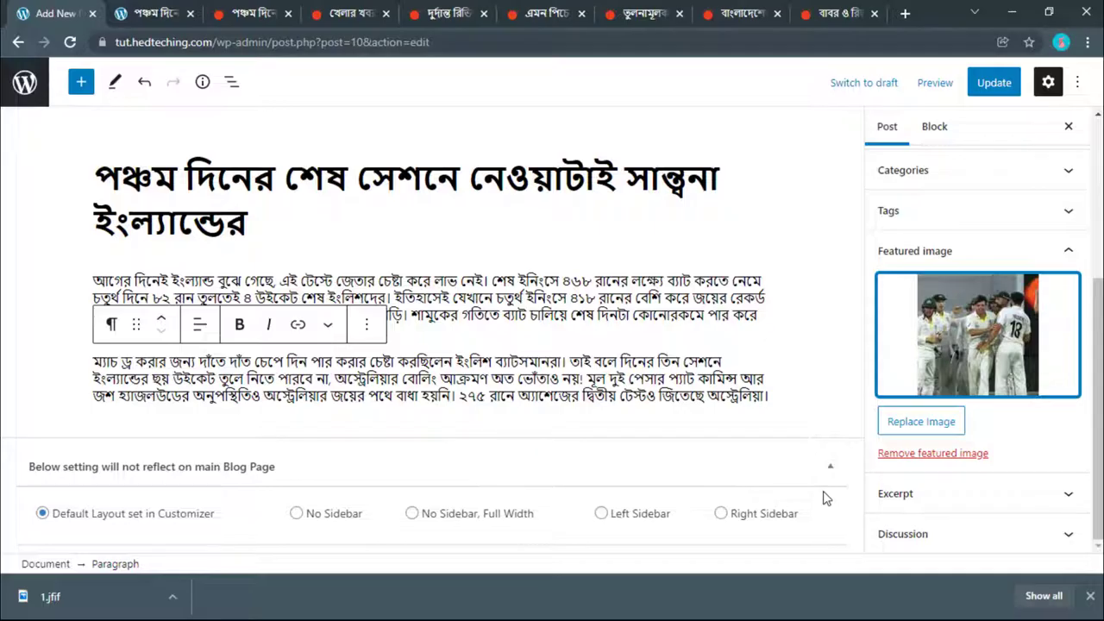
left_click(534, 404)
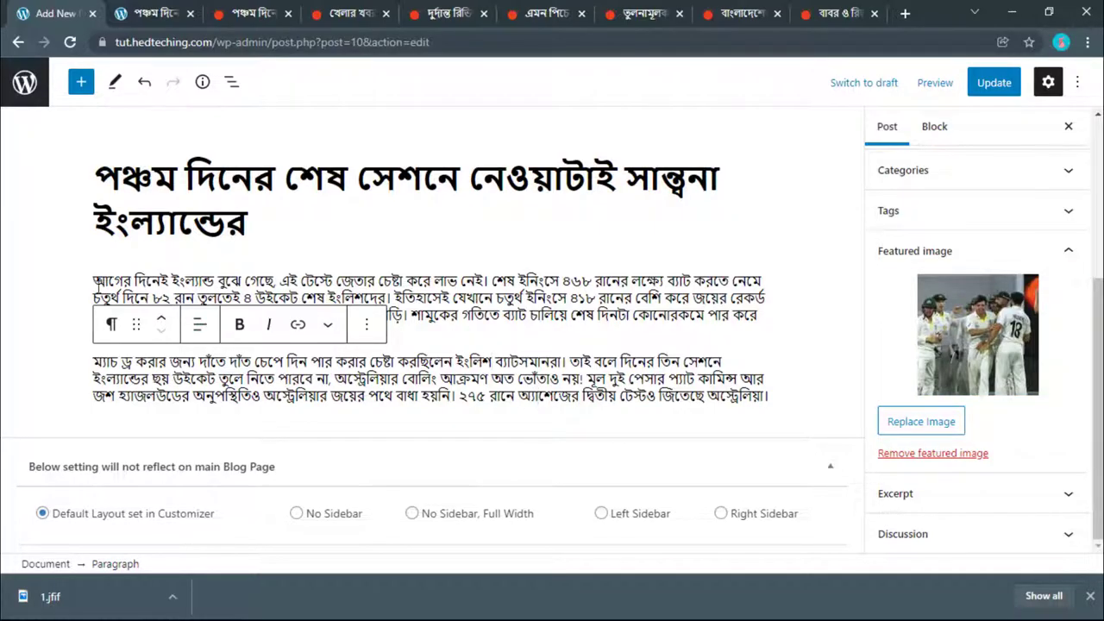
left_click(87, 281)
left_click(149, 16)
Step: Copy the next two paragraphs of the Prothom Alo article
scroll(468, 362, "down", 2)
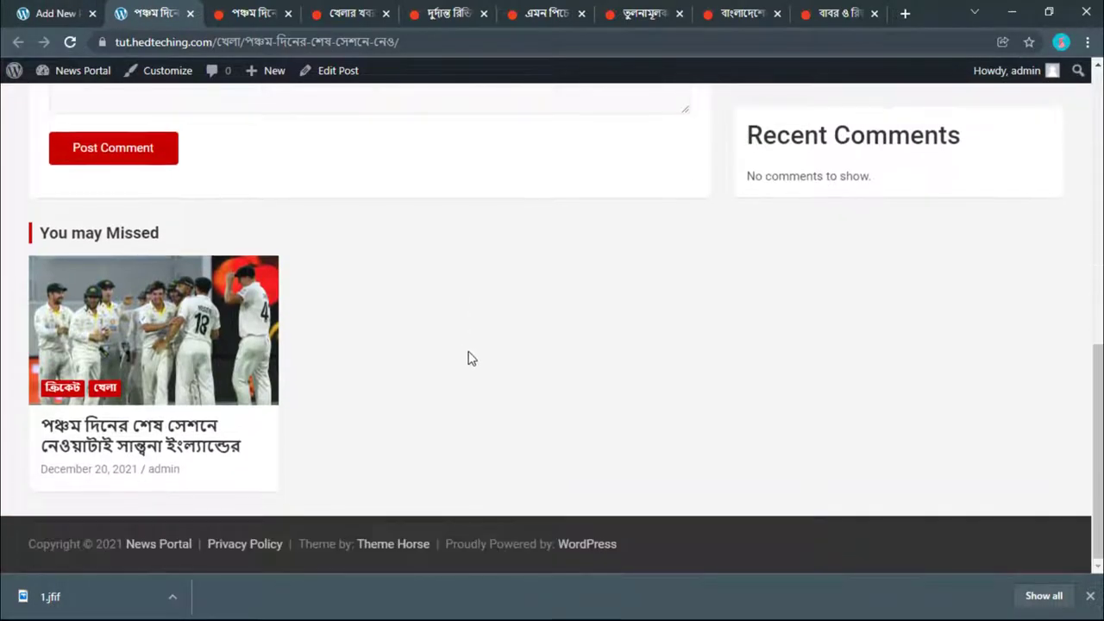
scroll(468, 358, "up", 5)
left_click(248, 10)
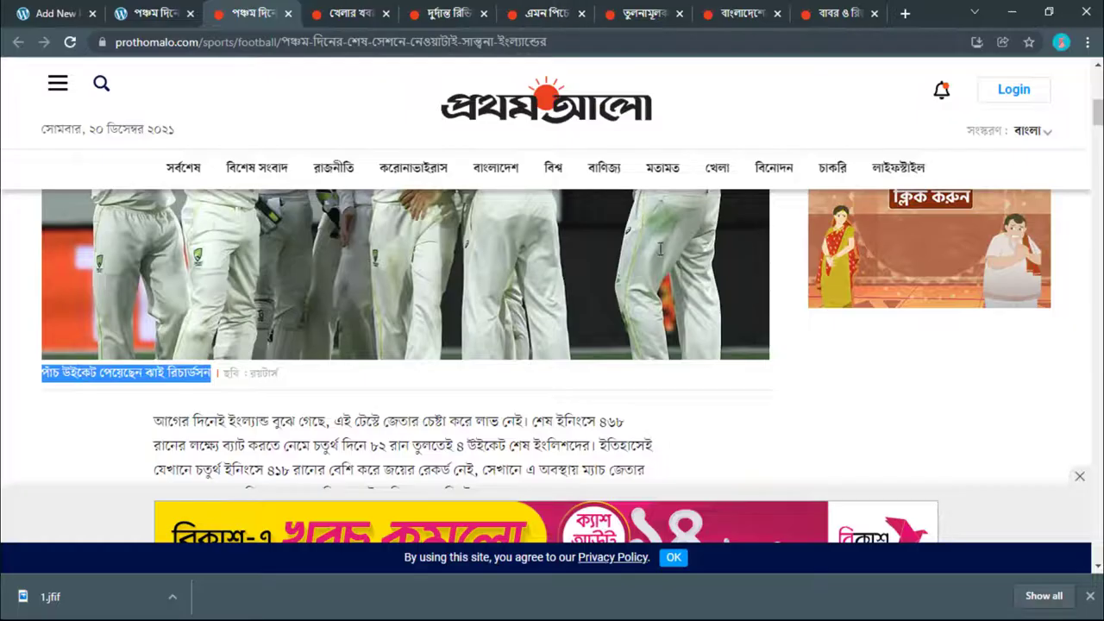
scroll(660, 250, "down", 6)
scroll(580, 298, "down", 10)
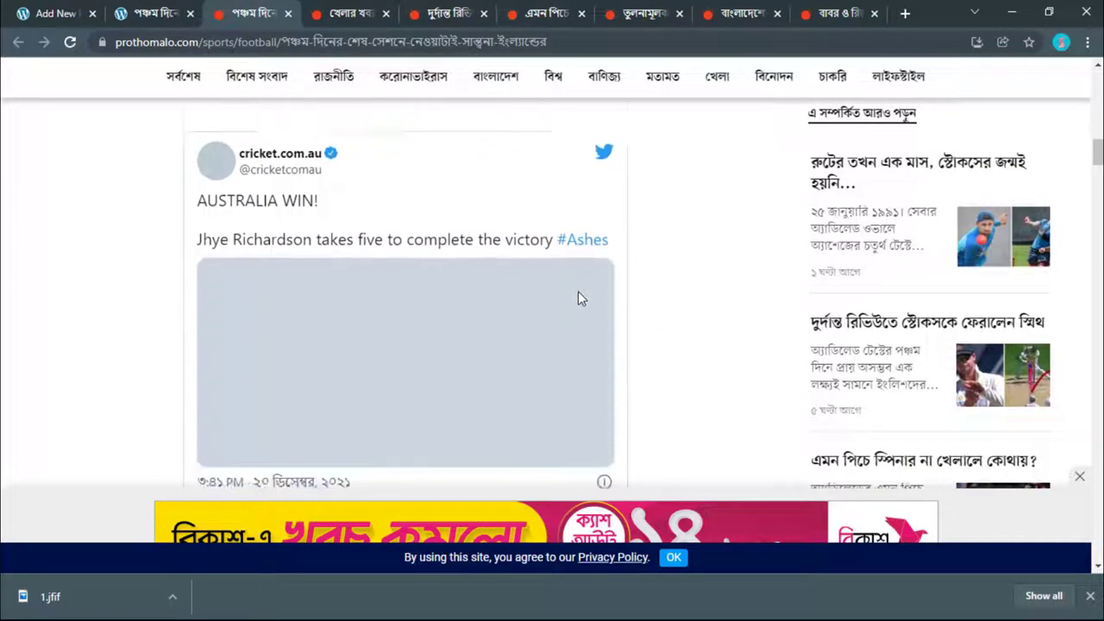
scroll(229, 188, "up", 2)
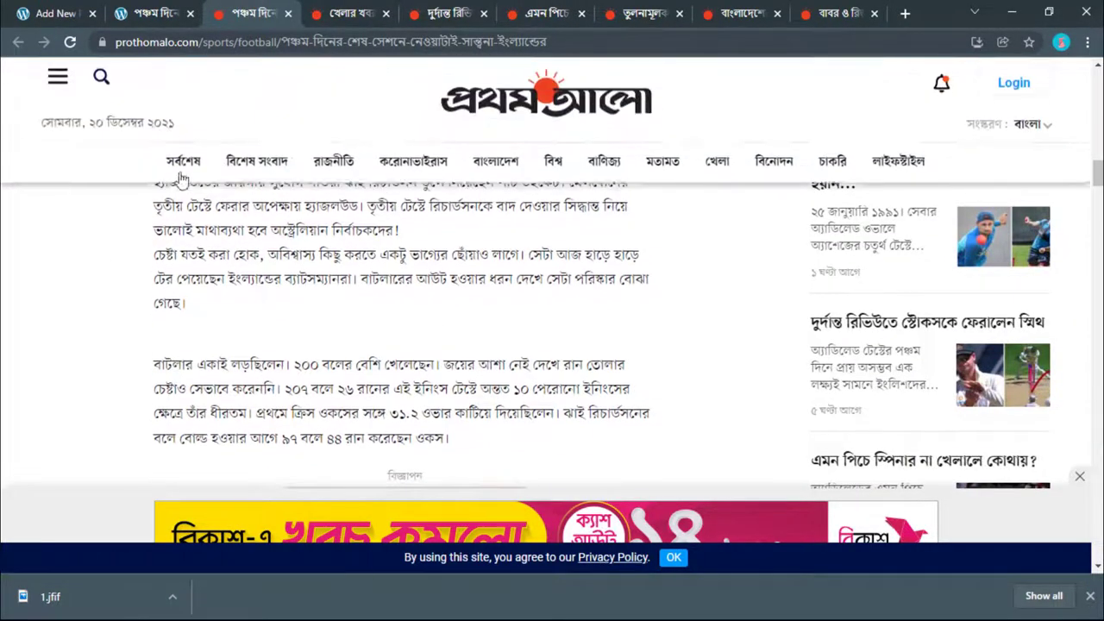
left_click_drag(154, 257, 470, 284)
right_click(386, 219)
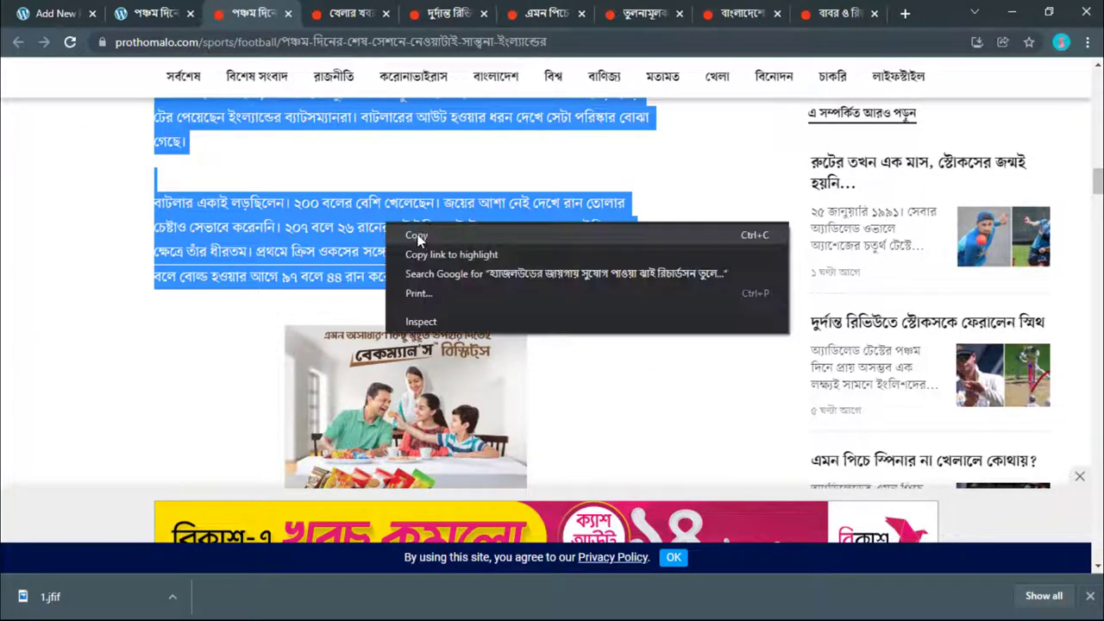
left_click(414, 228)
Step: Paste them as a new paragraph after the second body paragraph
left_click(78, 12)
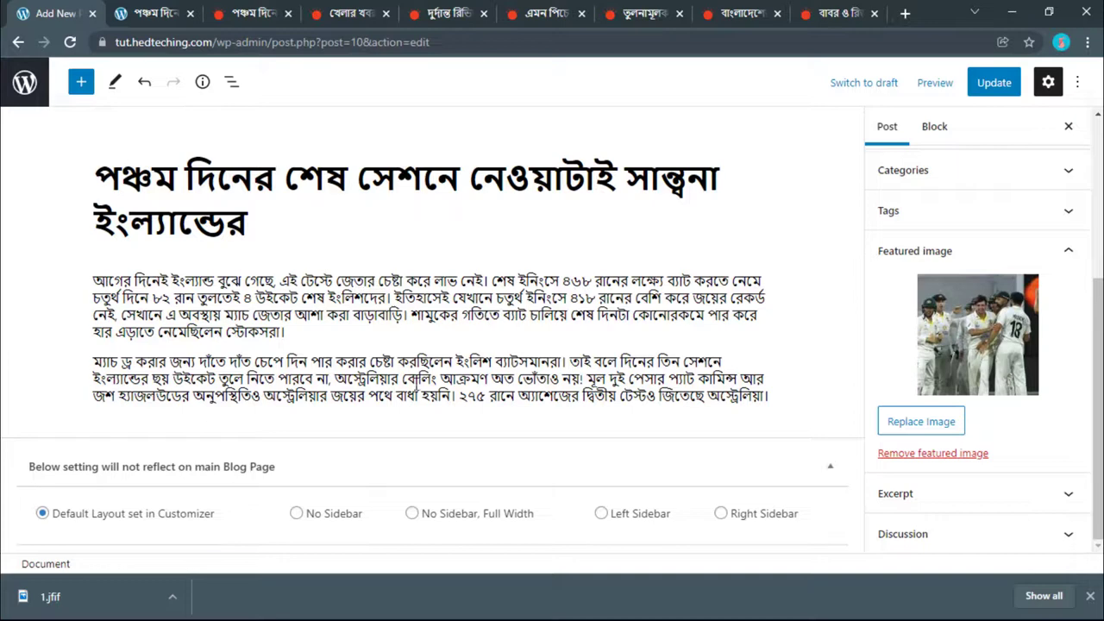
left_click(766, 395)
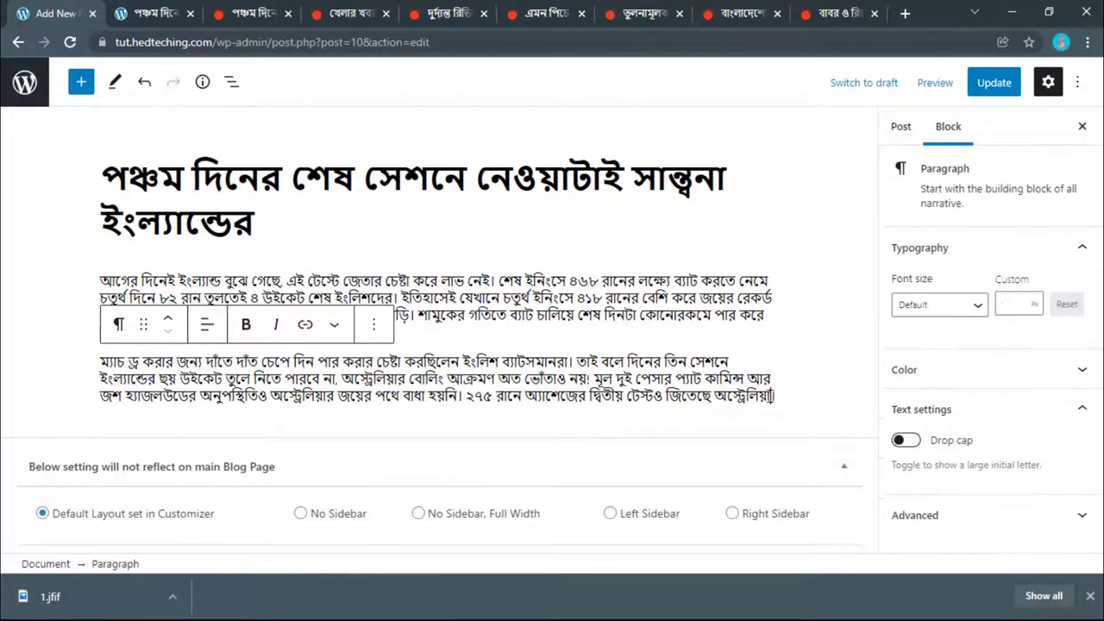
key("Return")
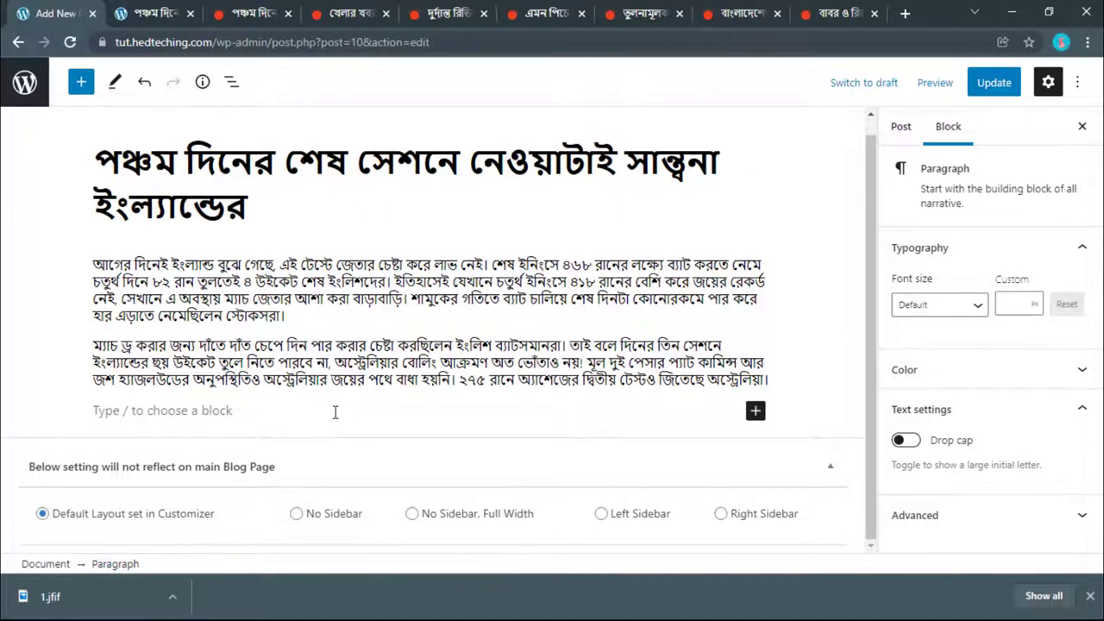
key("ctrl+v")
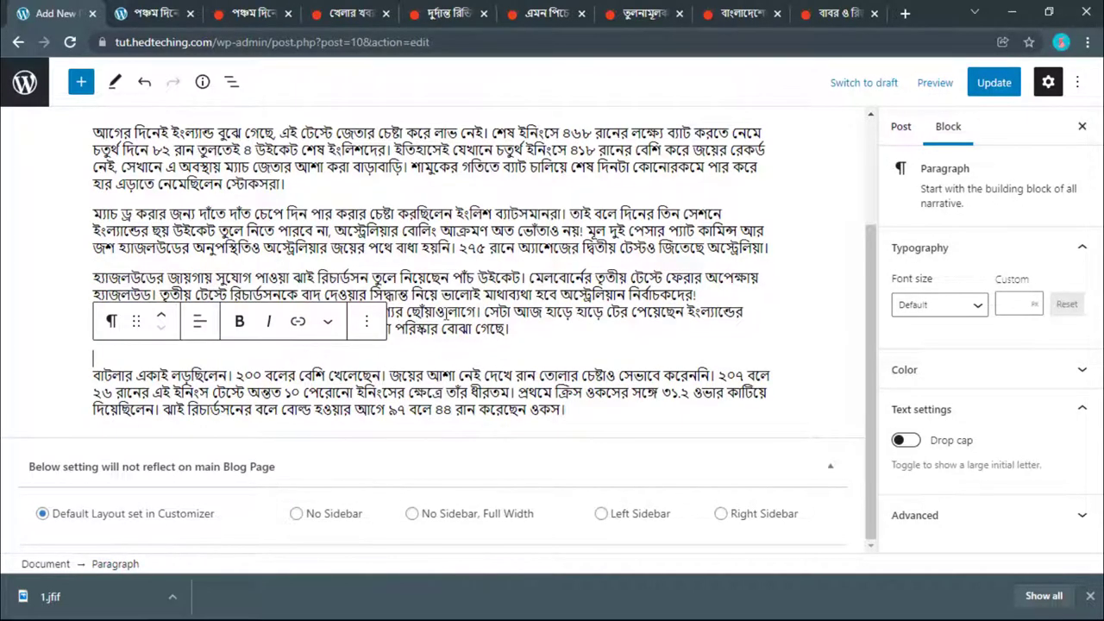
Step: Open the block inserter, then look over the published post and Prothom Alo tabs
left_click(77, 84)
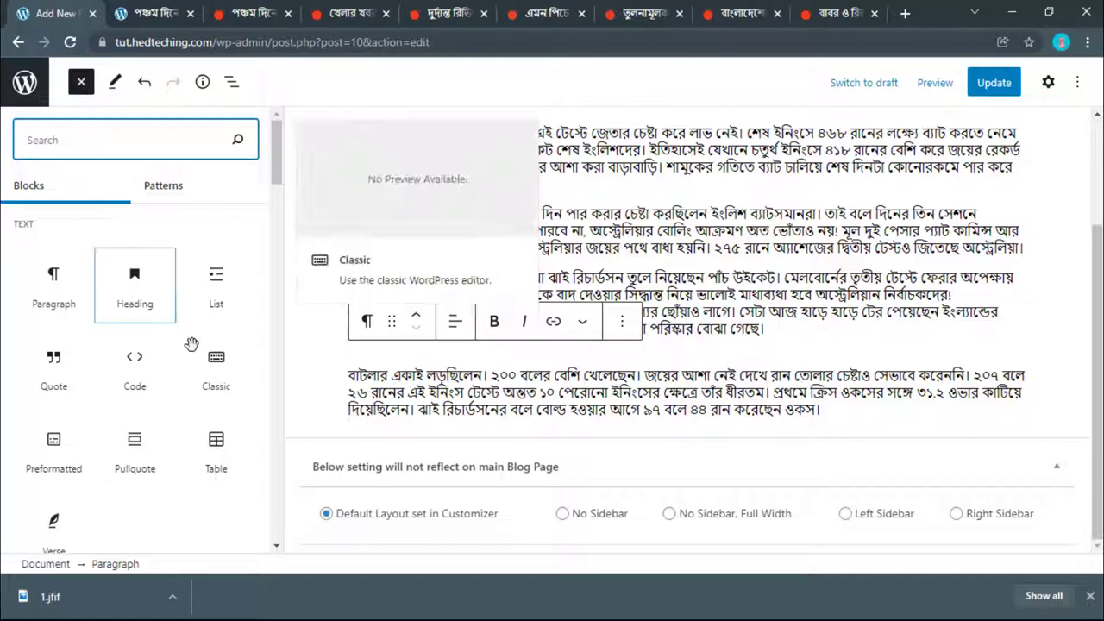
left_click(151, 13)
scroll(301, 207, "down", 2)
key("ctrl+Tab")
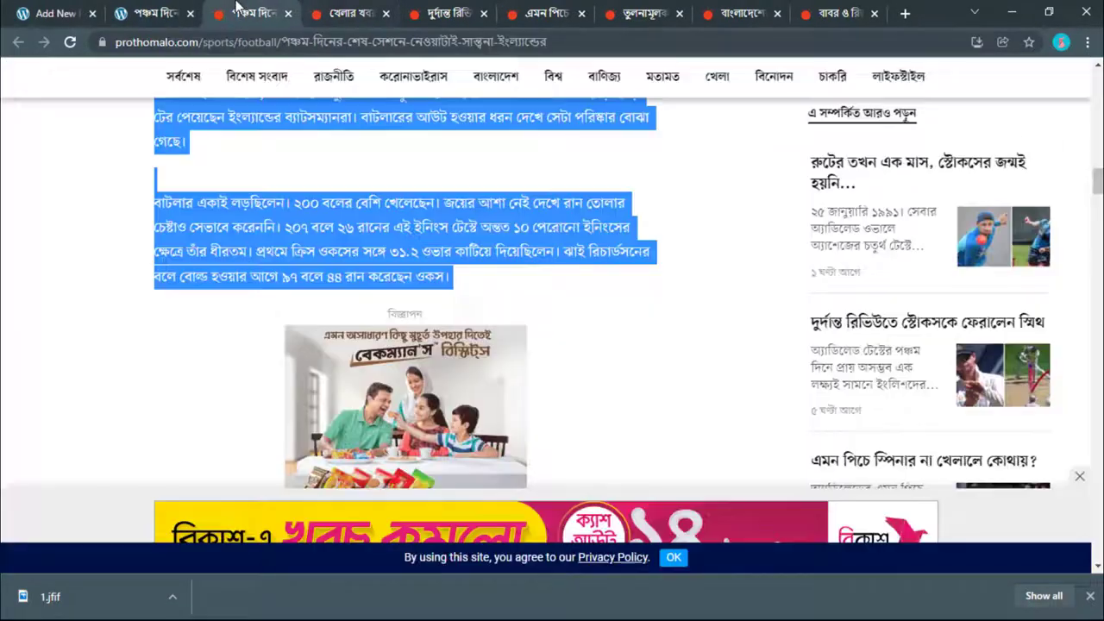
scroll(298, 392, "down", 5)
scroll(289, 405, "down", 12)
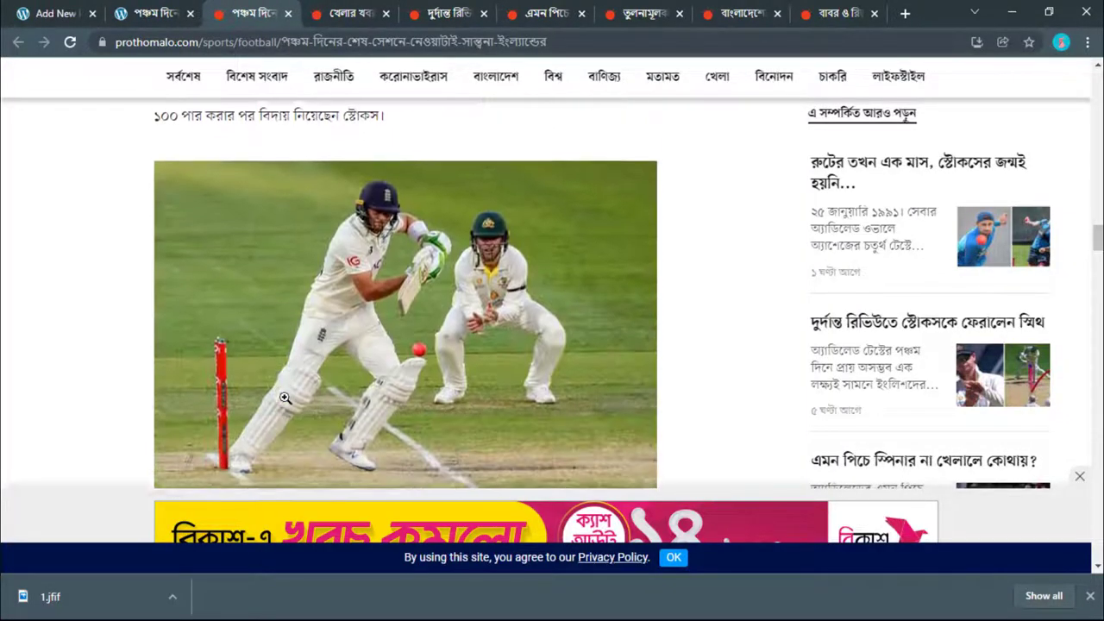
scroll(279, 405, "up", 8)
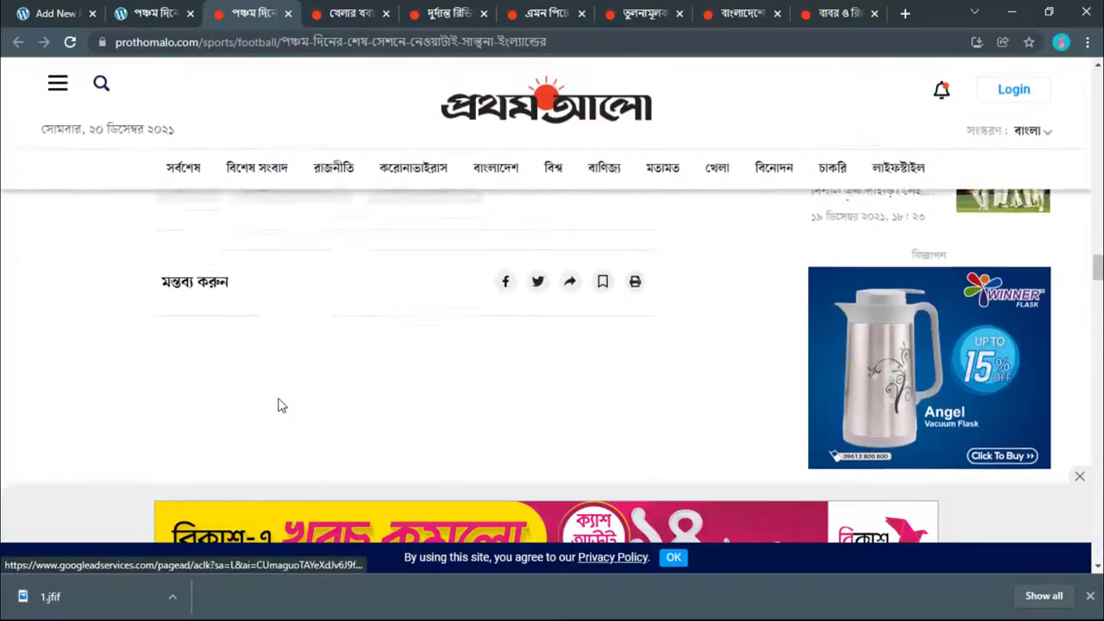
key("ctrl+Tab")
scroll(361, 492, "down", 10)
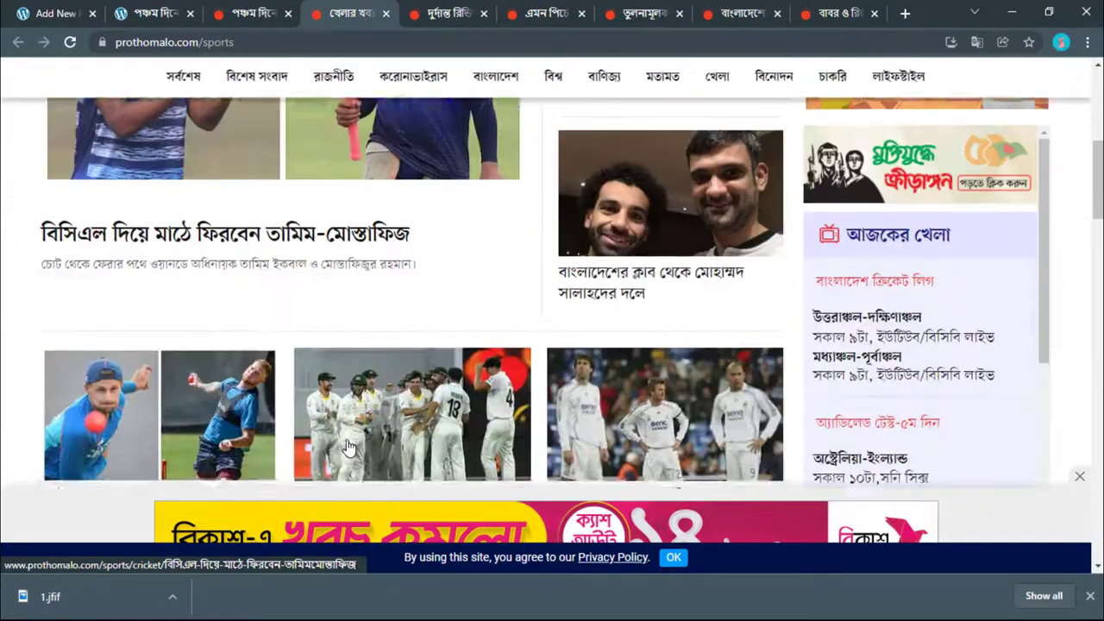
key("ctrl+Tab")
Step: Close the extra sports news tab and go back to the post editor
left_click(387, 14)
scroll(368, 417, "down", 12)
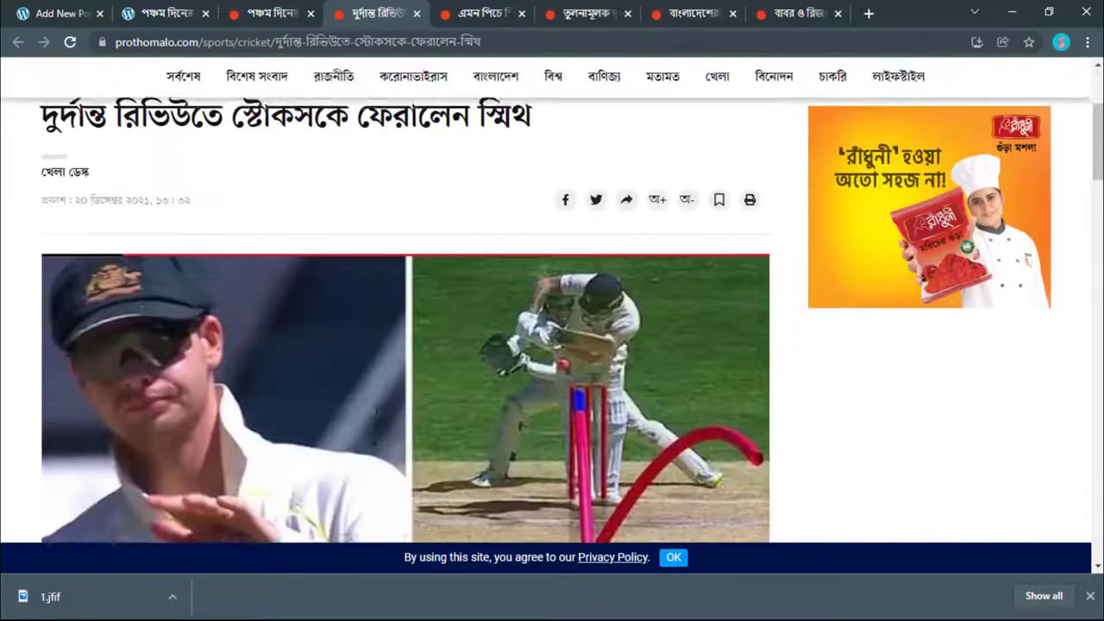
scroll(368, 417, "up", 3)
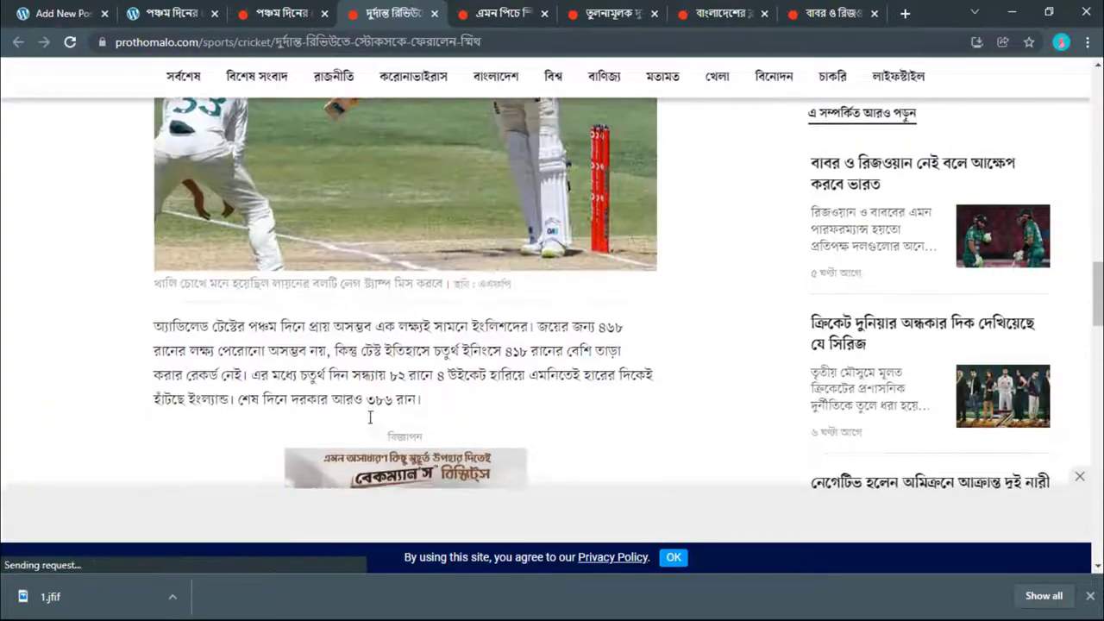
scroll(368, 416, "down", 10)
scroll(352, 423, "up", 10)
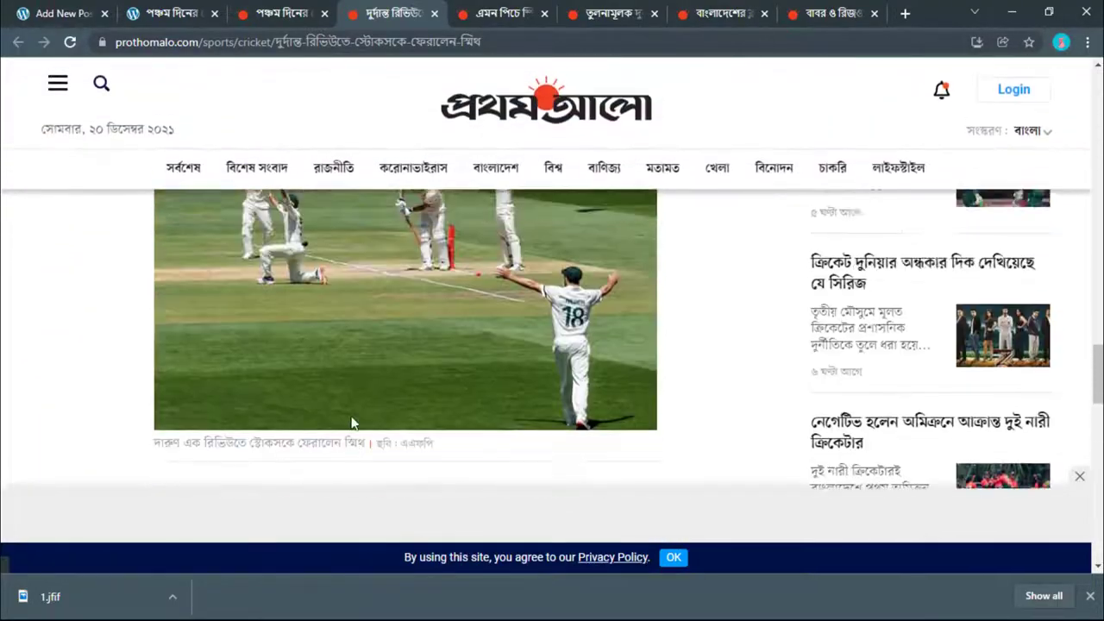
key("ctrl+shift+Tab")
key("ctrl+shift+Tab")
key("ctrl+shift+Tab")
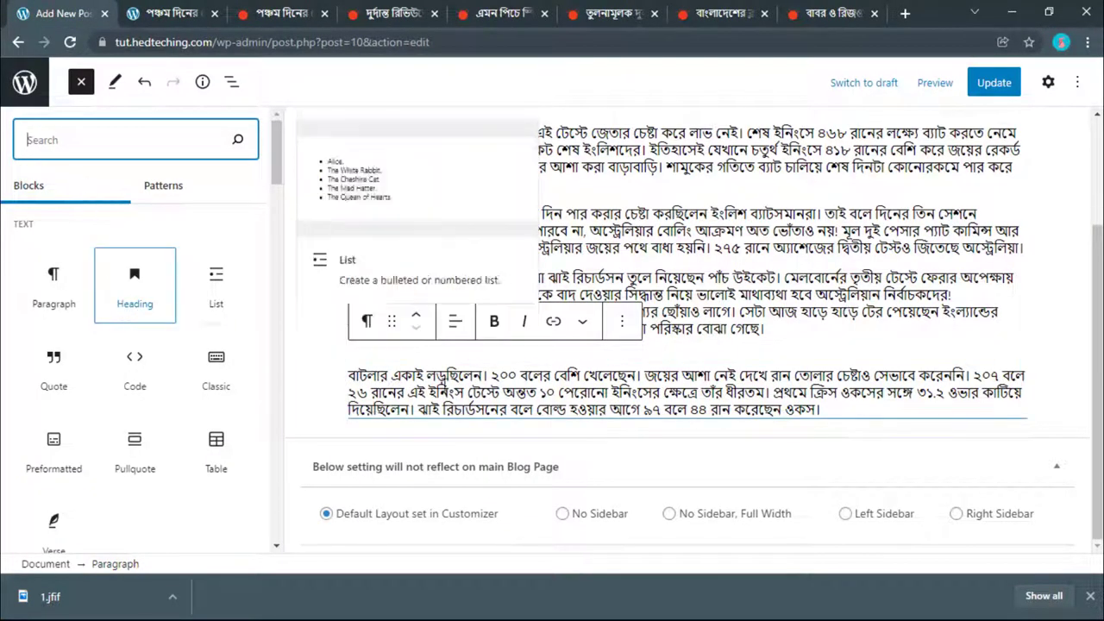
Step: Add an H2 Heading block at the end of the post with placeholder text
left_click(138, 285)
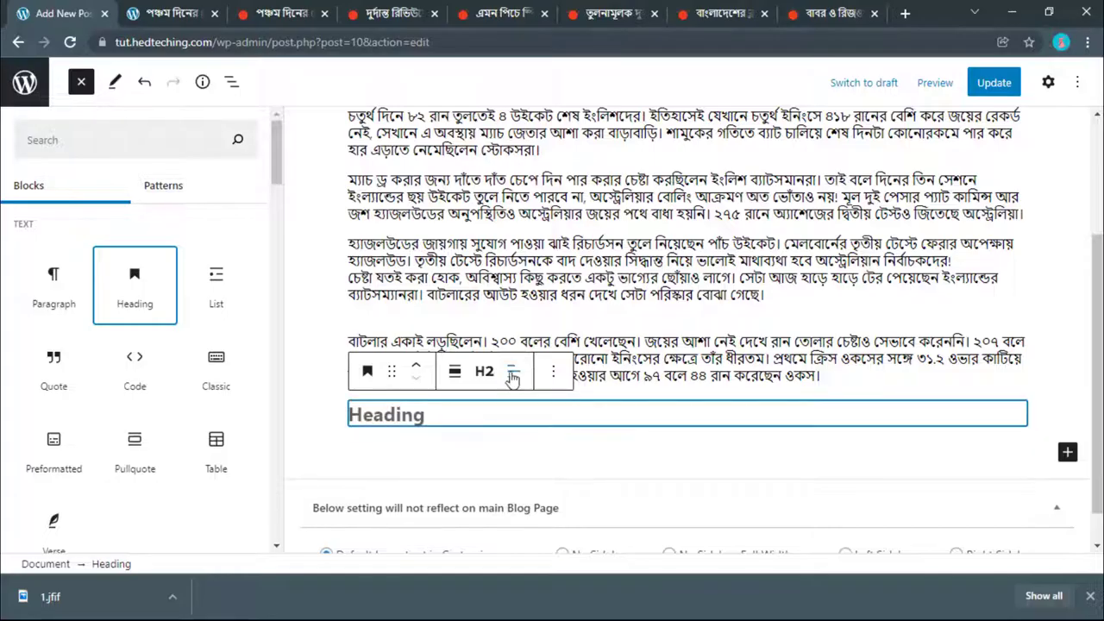
left_click(484, 371)
left_click(347, 378)
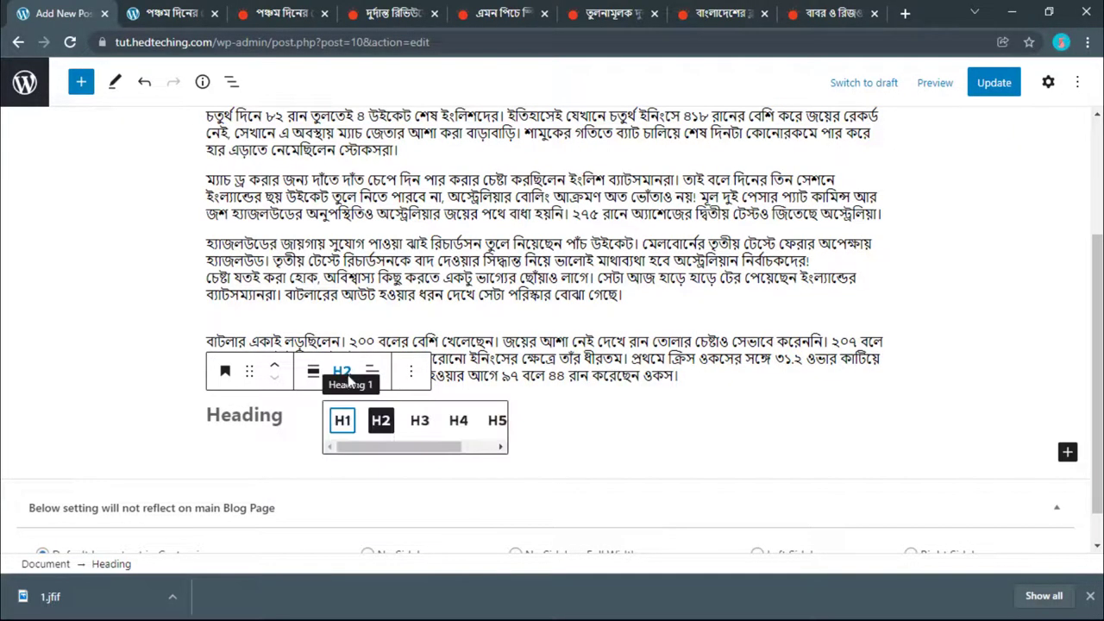
left_click(343, 379)
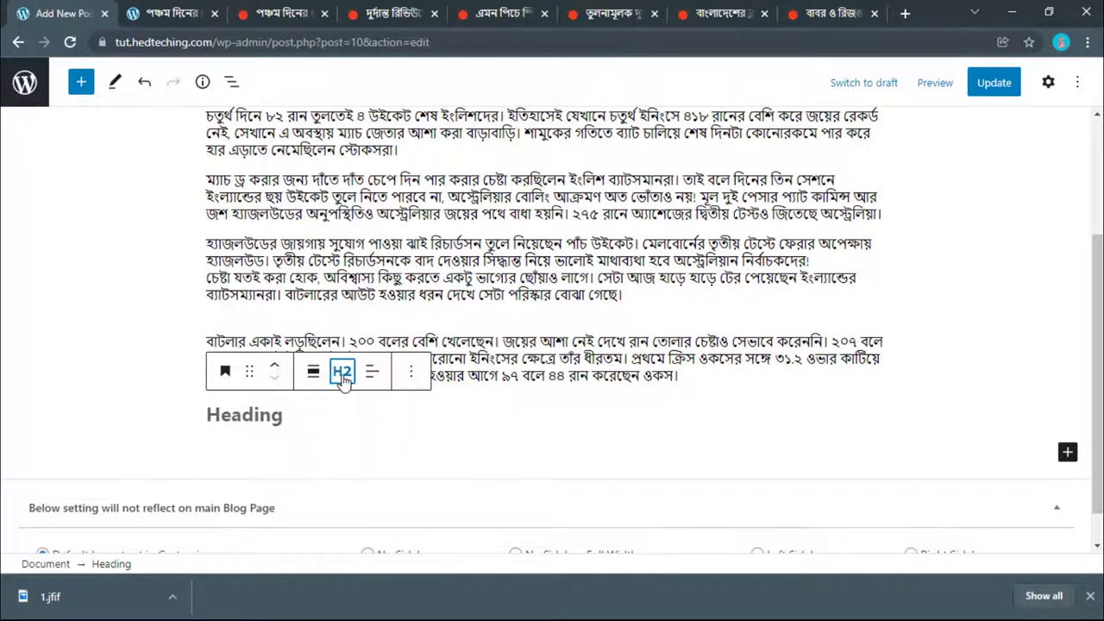
left_click(301, 410)
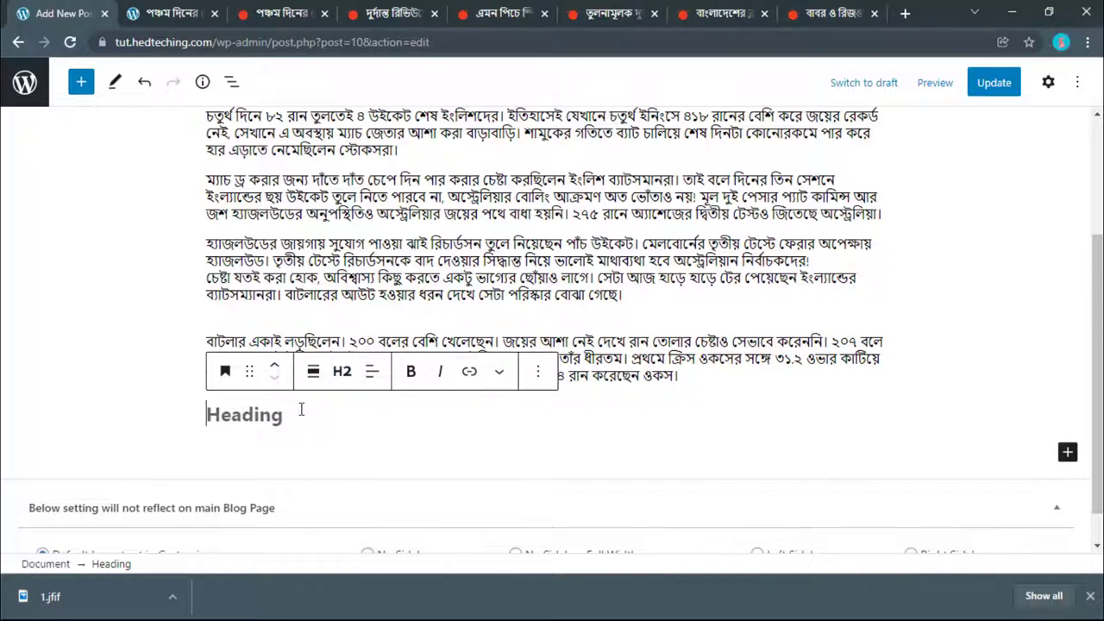
type("fsafsaaaaaaaaaaaaaaaaaa")
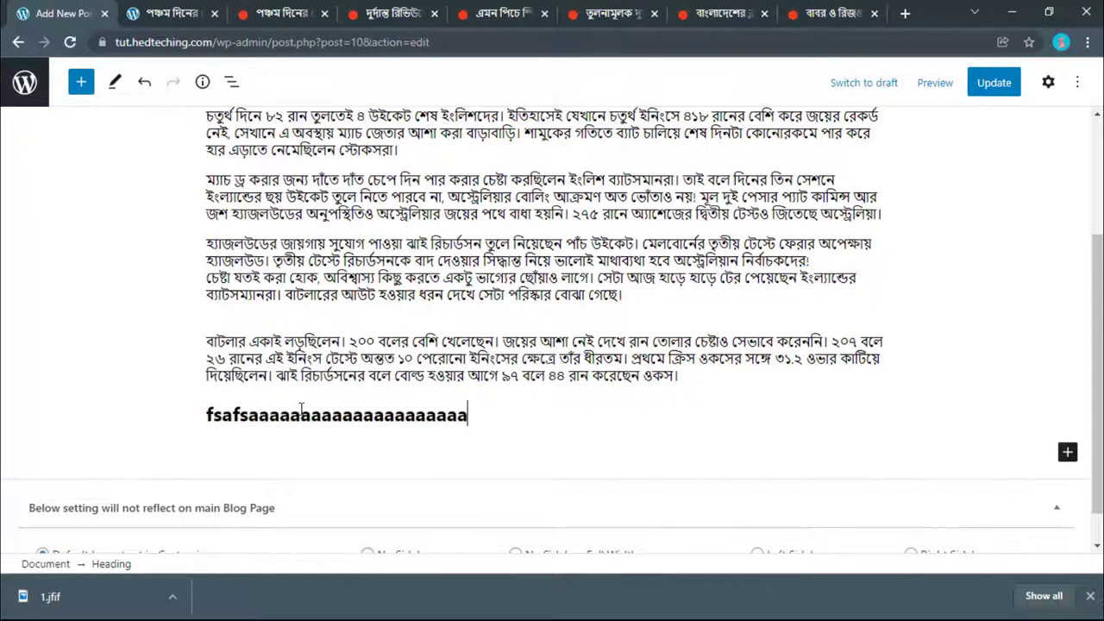
scroll(364, 232, "up", 3)
scroll(360, 219, "down", 3)
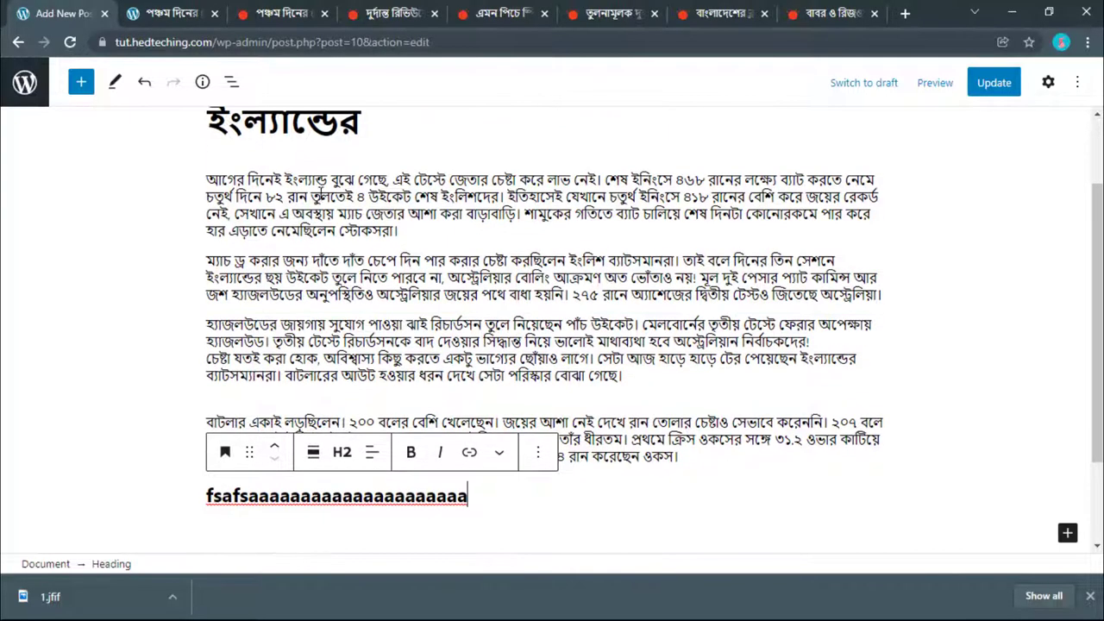
Step: Copy the Prothom Alo photo caption up to বাটলার
left_click(166, 13)
scroll(195, 204, "up", 3)
left_click(278, 13)
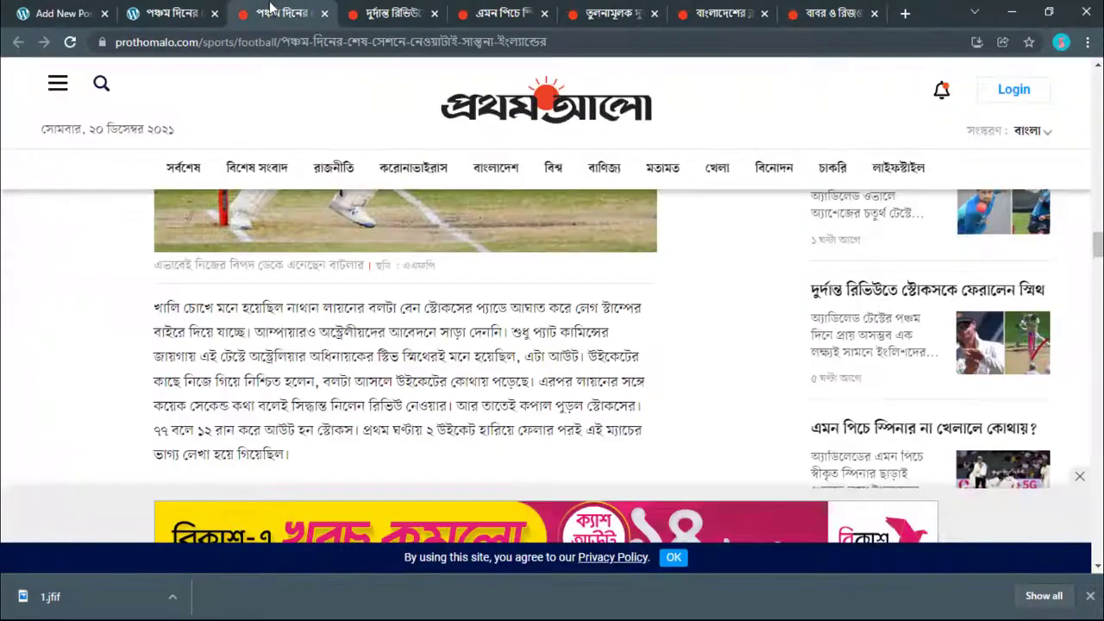
scroll(220, 168, "down", 5)
scroll(220, 169, "up", 3)
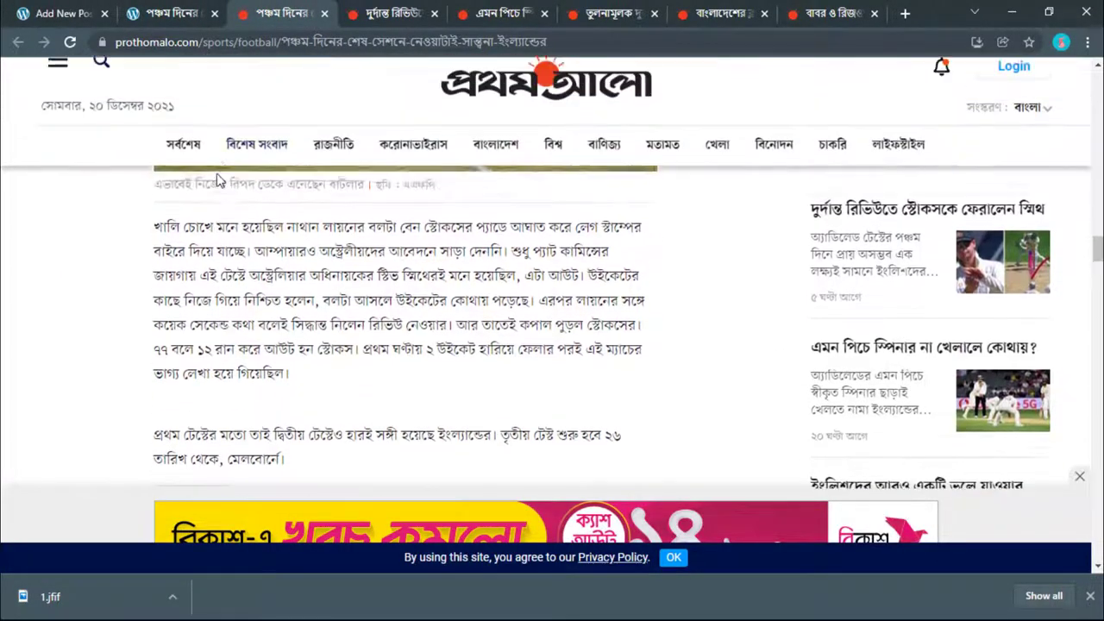
triple_click(230, 347)
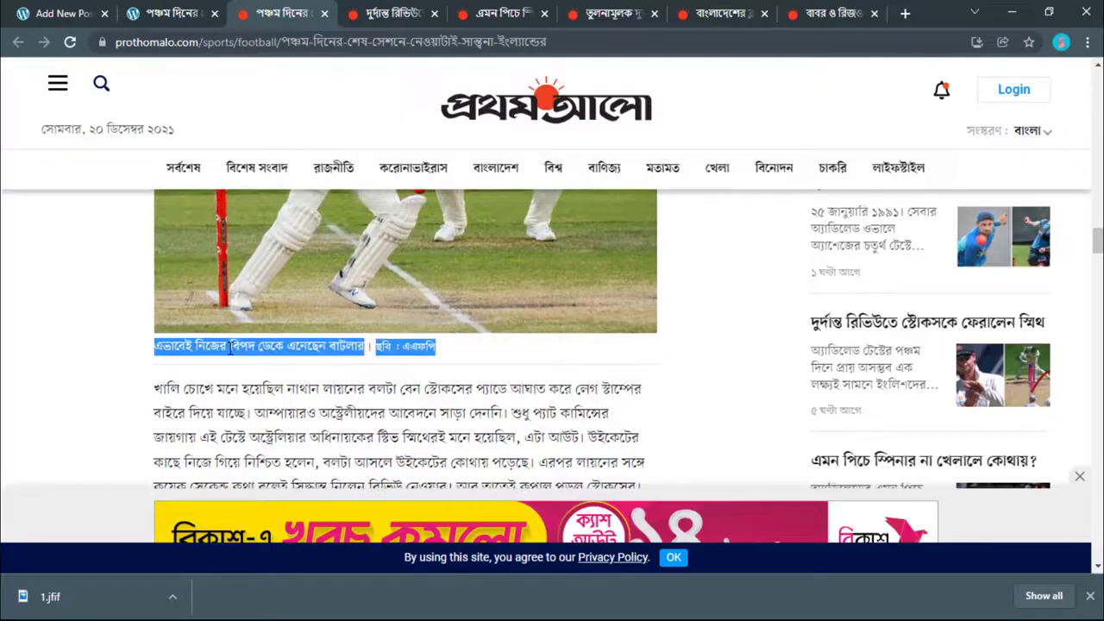
left_click(230, 346)
left_click_drag(153, 345, 364, 352)
right_click(354, 351)
left_click(379, 365)
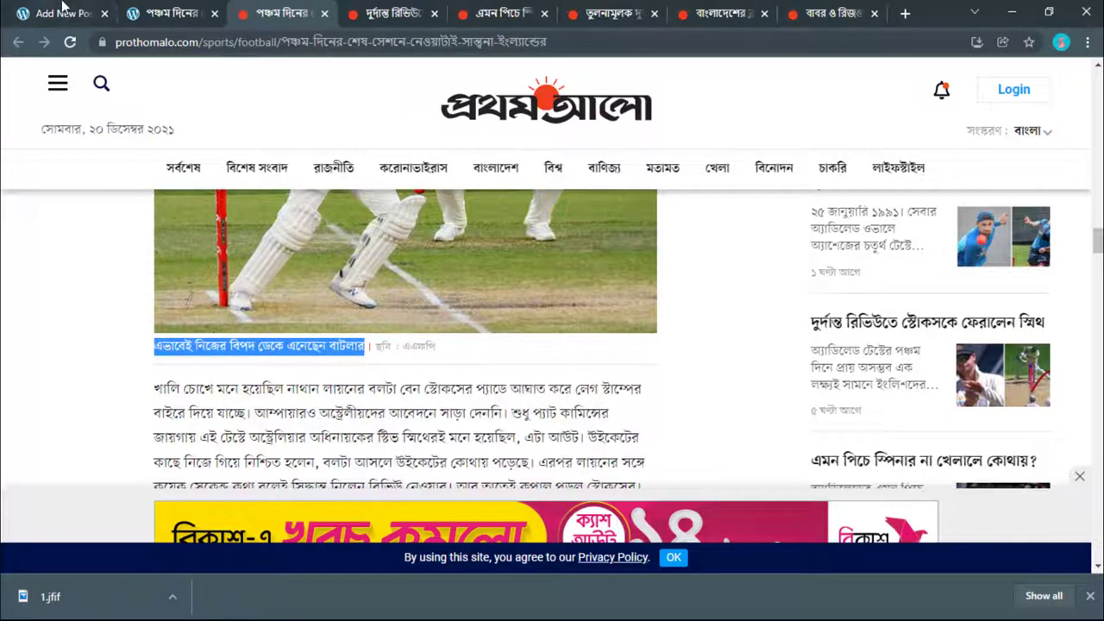
Step: Replace the heading text with এভাবেই নিজের বিপদ ডেকে এনেছেন বাটলার and start a new block below
left_click(64, 13)
scroll(325, 405, "down", 1)
double_click(320, 415)
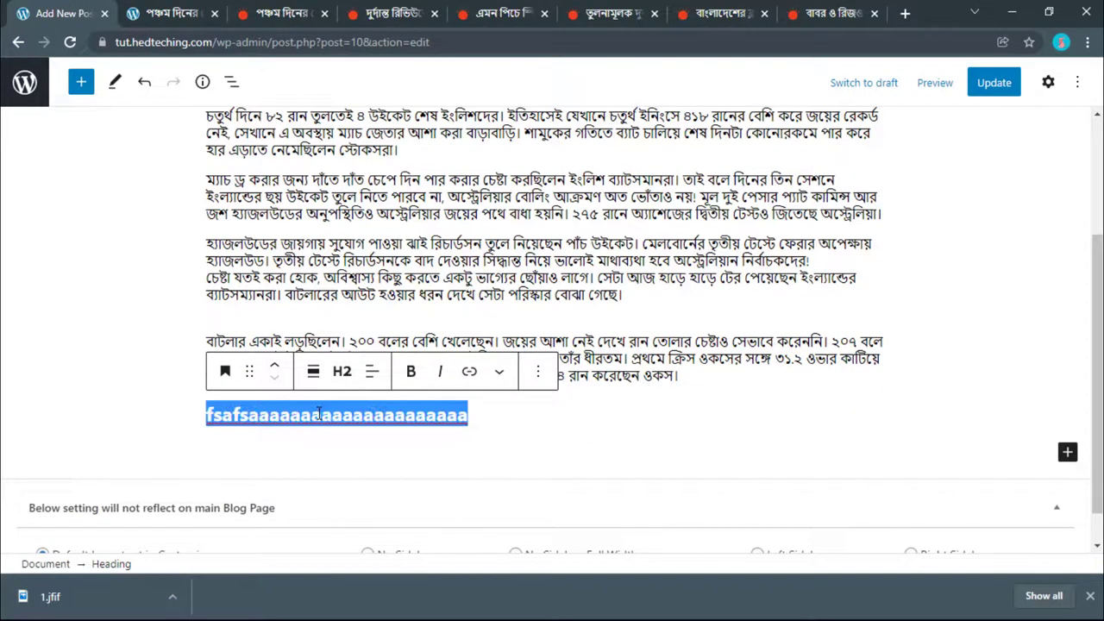
right_click(319, 414)
left_click(349, 373)
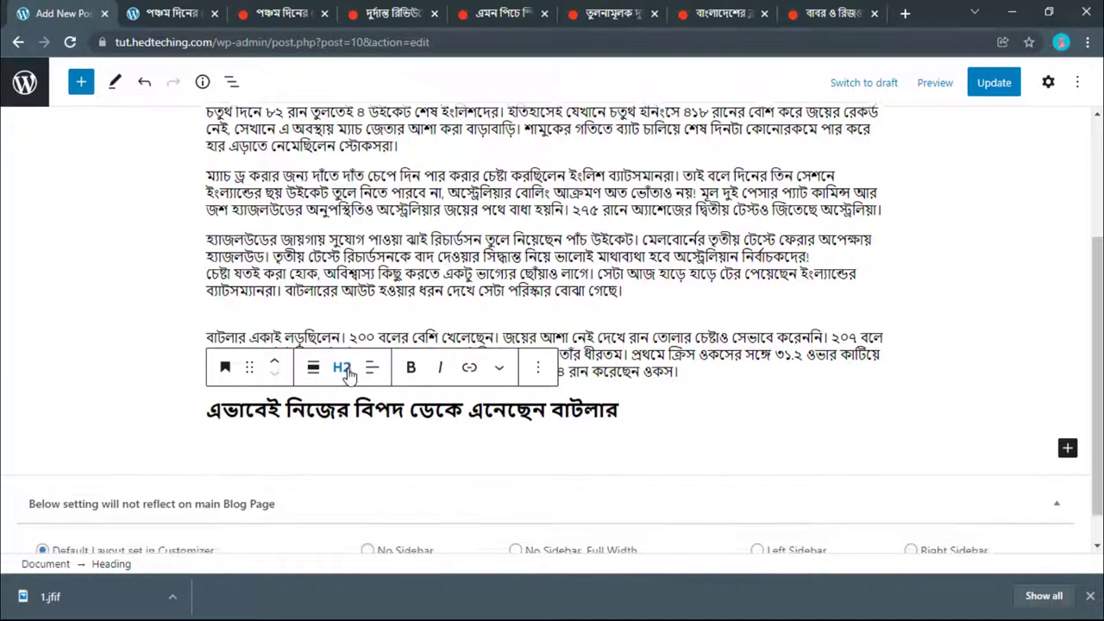
scroll(445, 385, "down", 1)
key("Return")
scroll(447, 383, "down", 1)
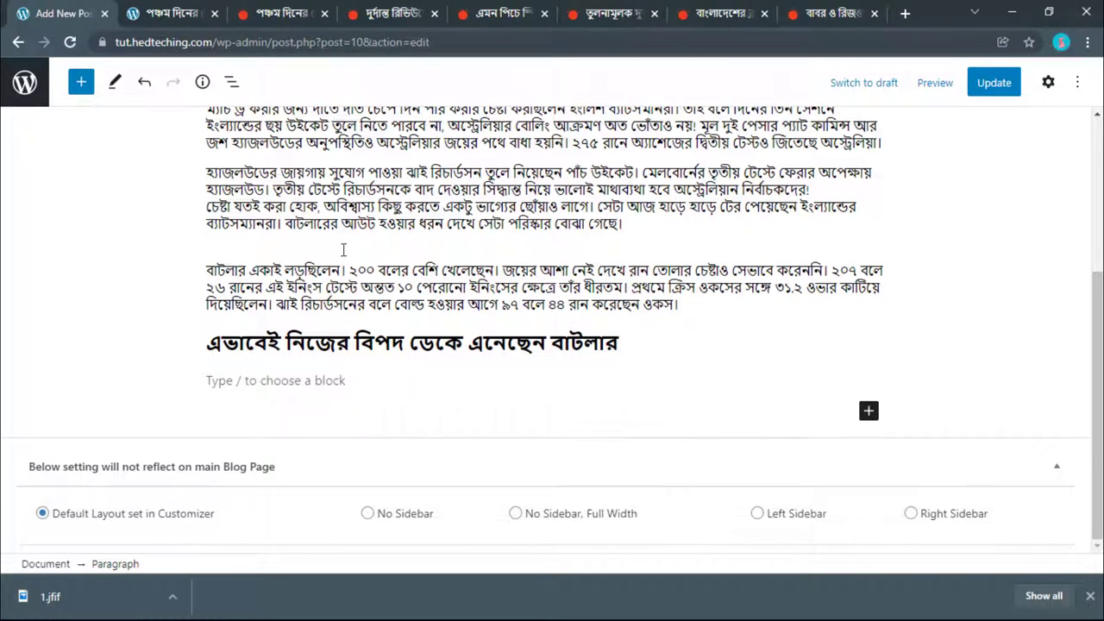
Step: Copy the Prothom Alo paragraph beginning খালি চোখে মনে হয়েছিল
left_click(177, 13)
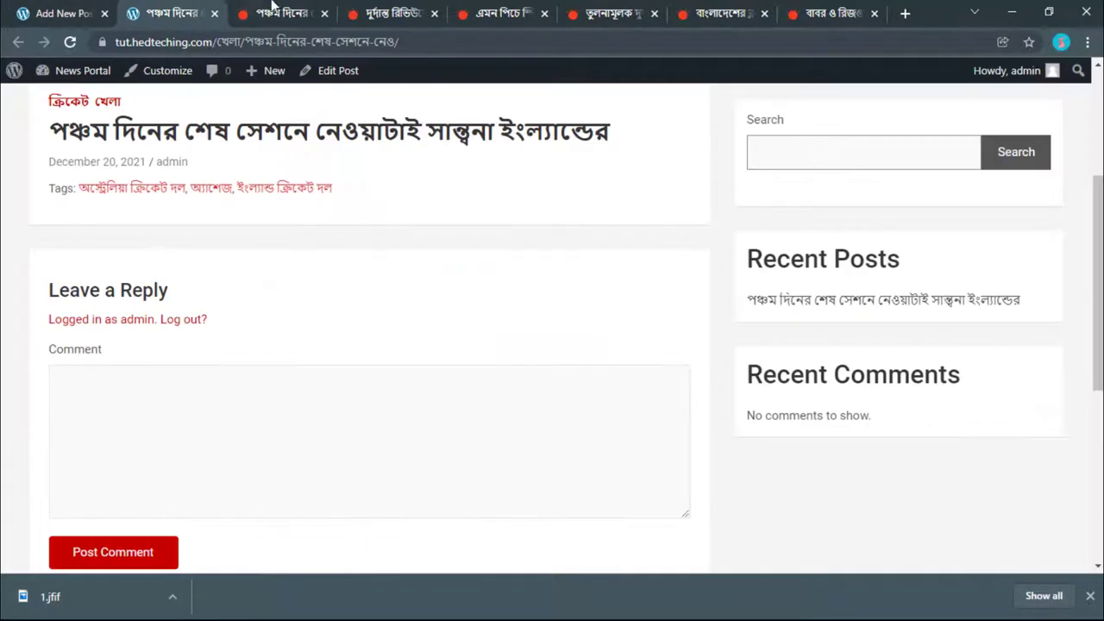
left_click(273, 13)
scroll(345, 345, "down", 1)
left_click_drag(155, 389, 294, 297)
scroll(275, 338, "down", 3)
right_click(272, 261)
left_click(297, 274)
scroll(298, 275, "down", 1)
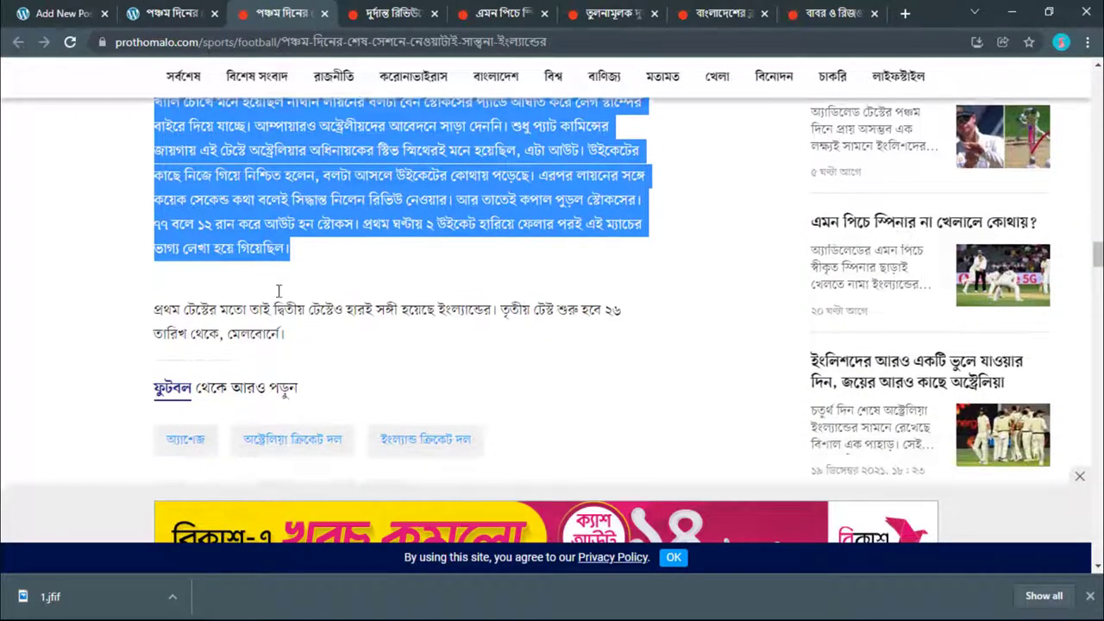
scroll(298, 275, "up", 5)
left_click(168, 14)
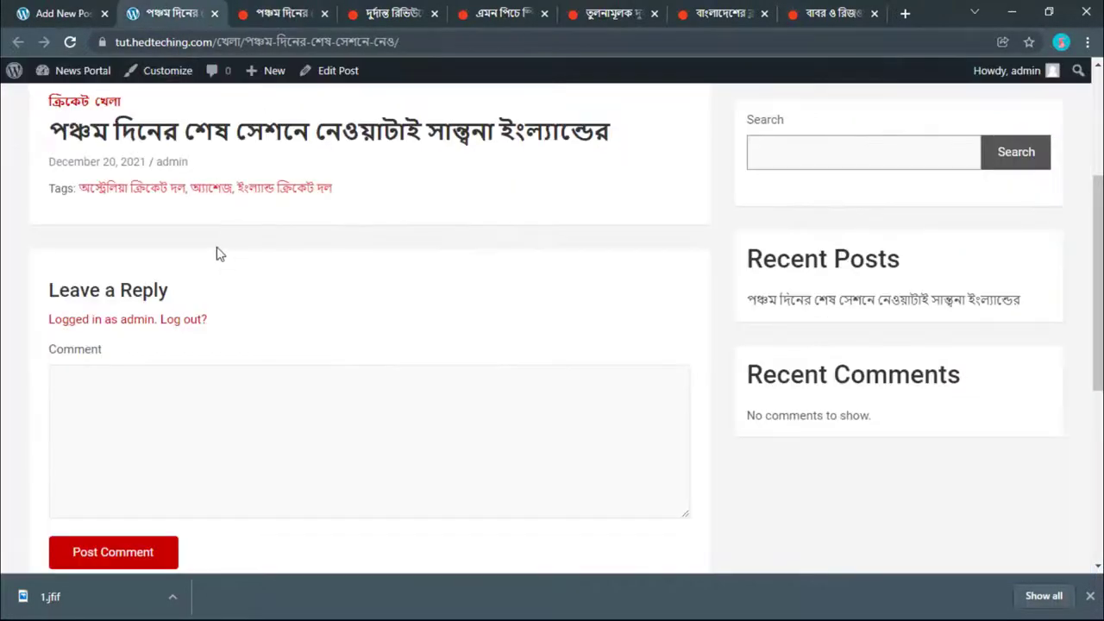
left_click(276, 13)
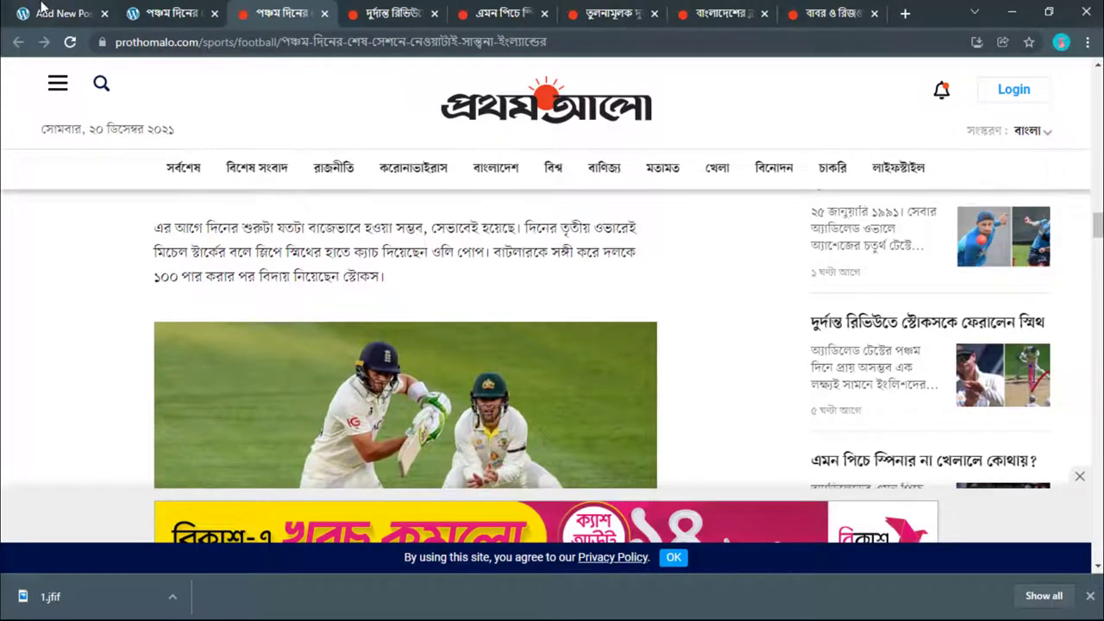
Step: Paste it under the Buttler heading, add an empty block, and open the block type list
left_click(45, 10)
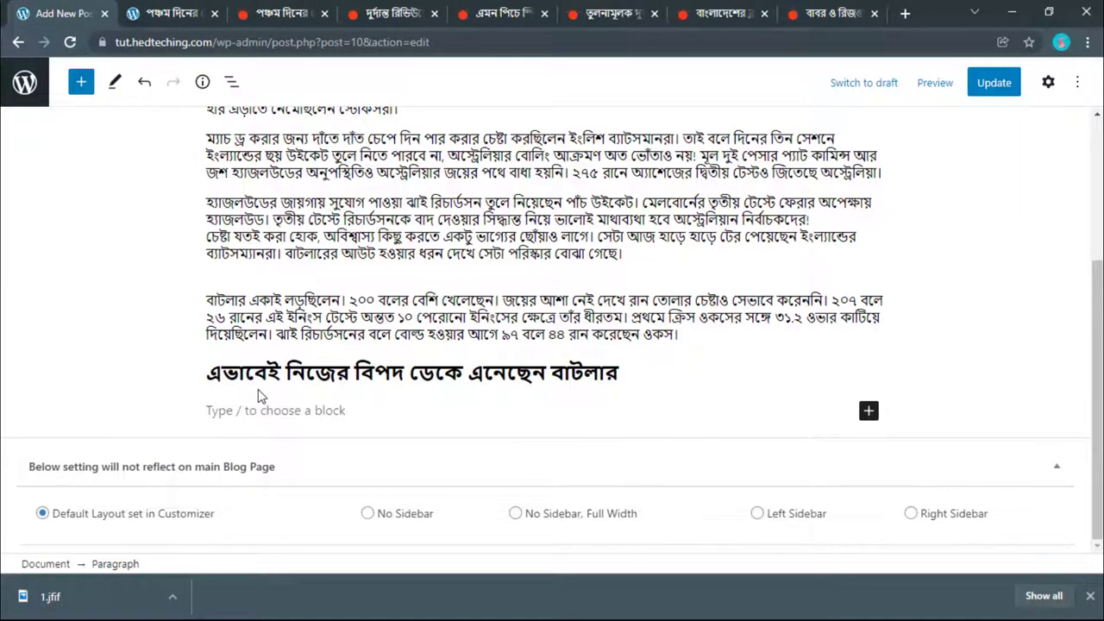
right_click(249, 410)
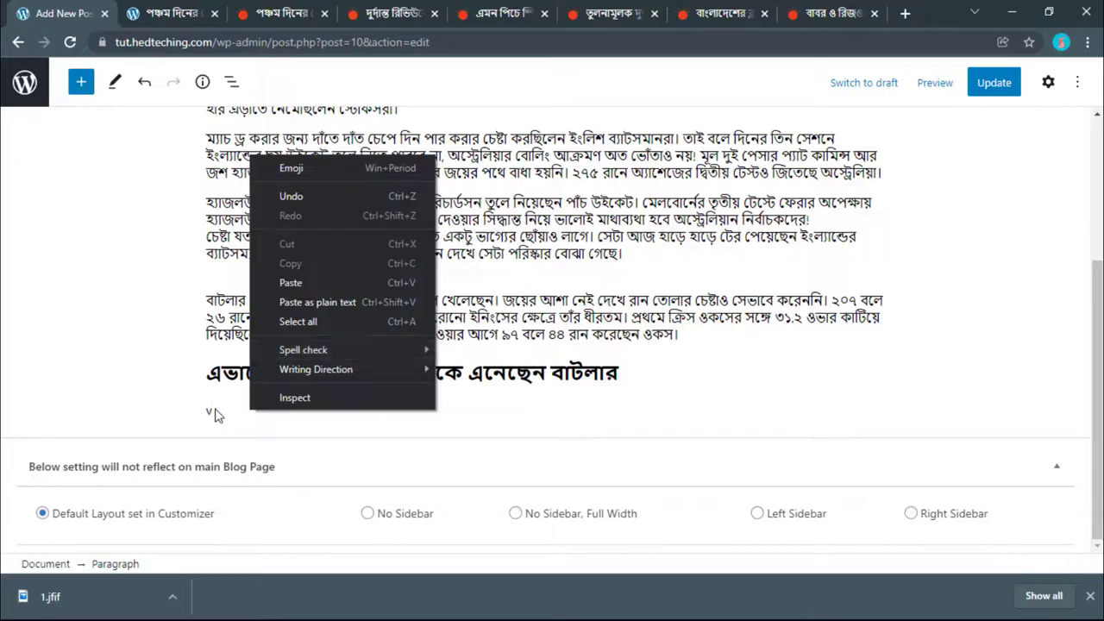
left_click(276, 320)
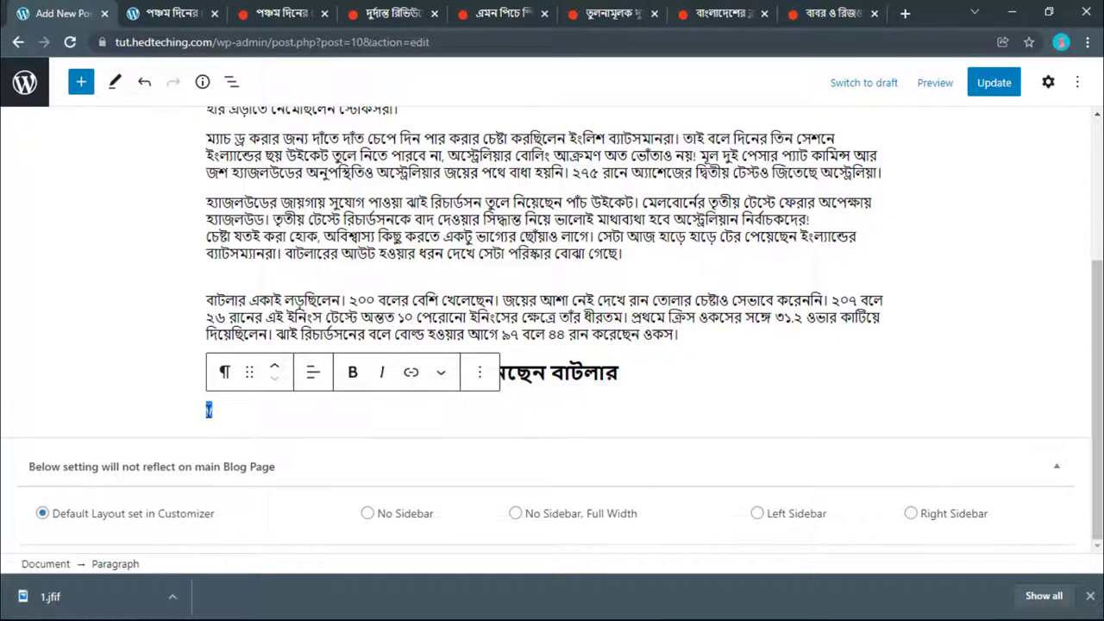
key("ctrl+v")
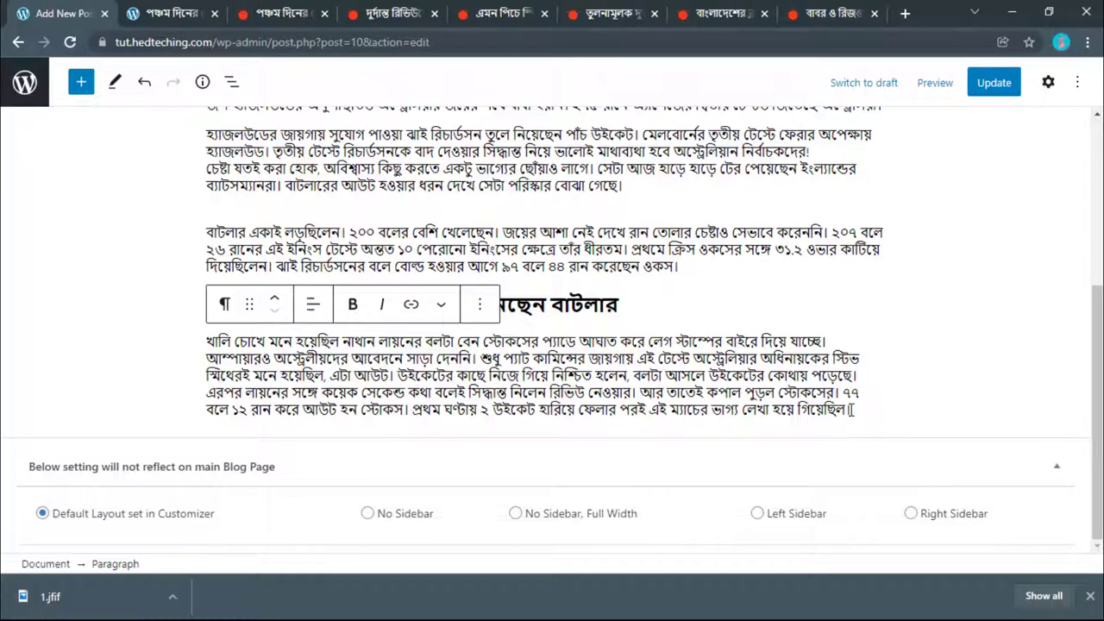
key("Return")
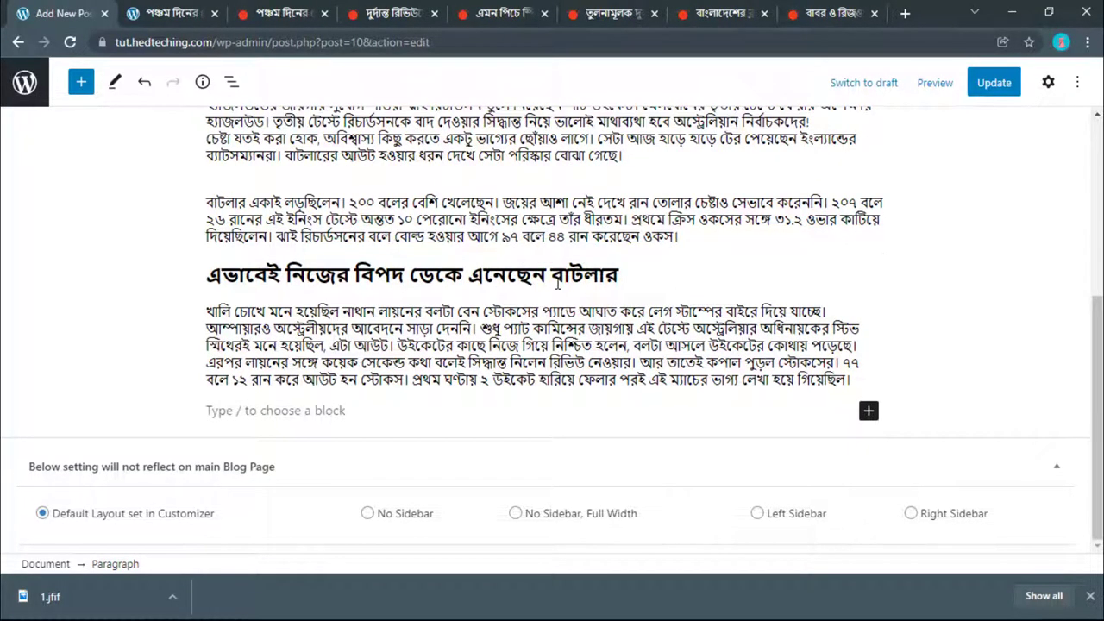
mouse_move(546, 297)
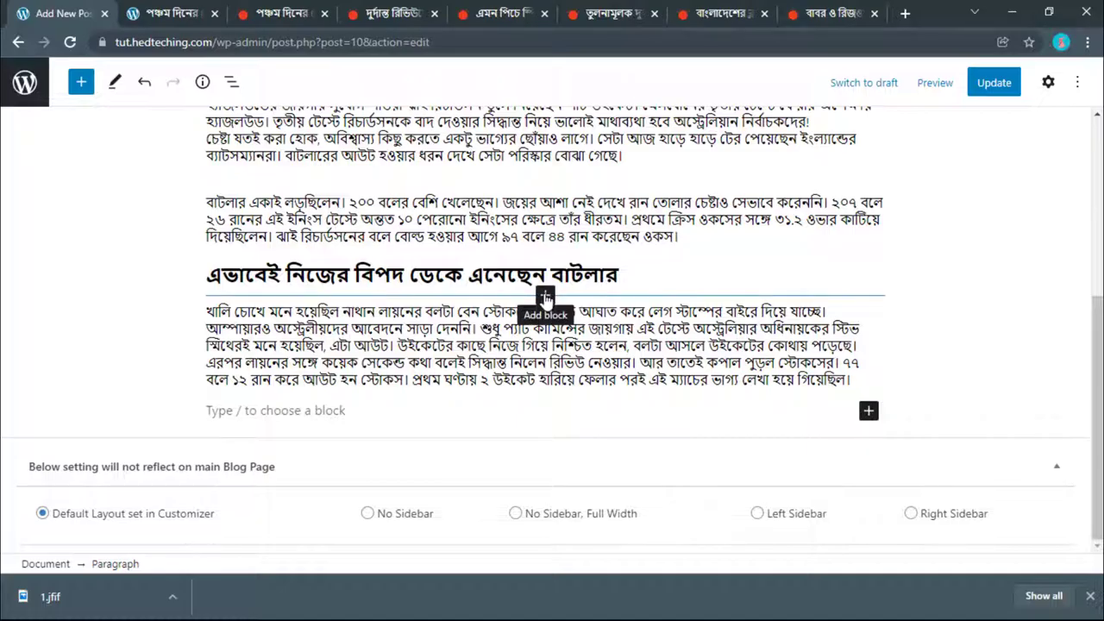
mouse_move(451, 300)
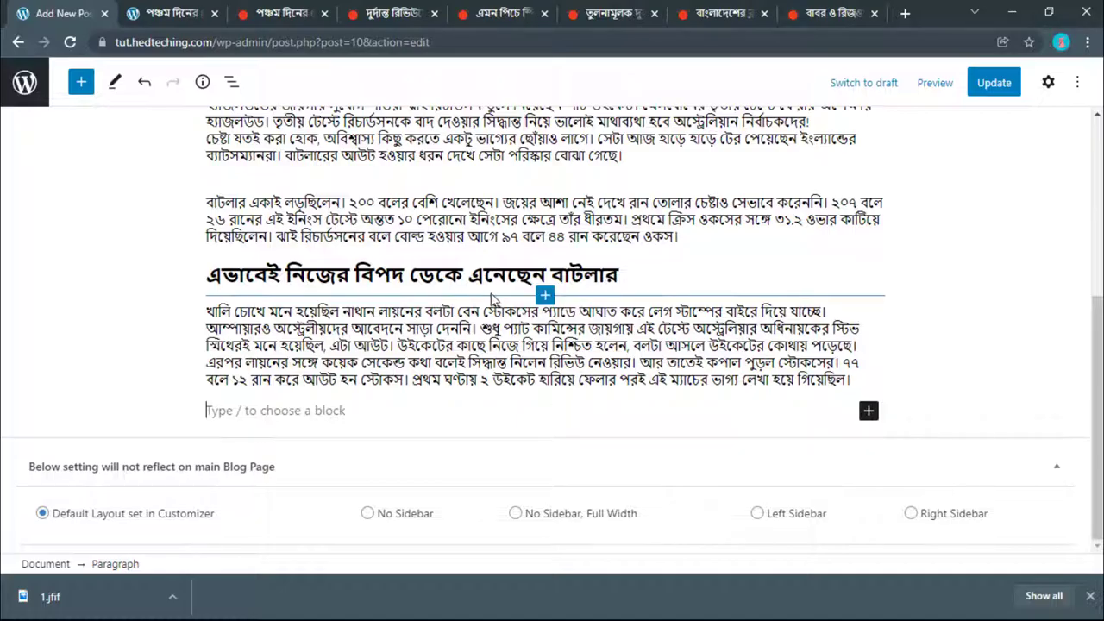
left_click(545, 298)
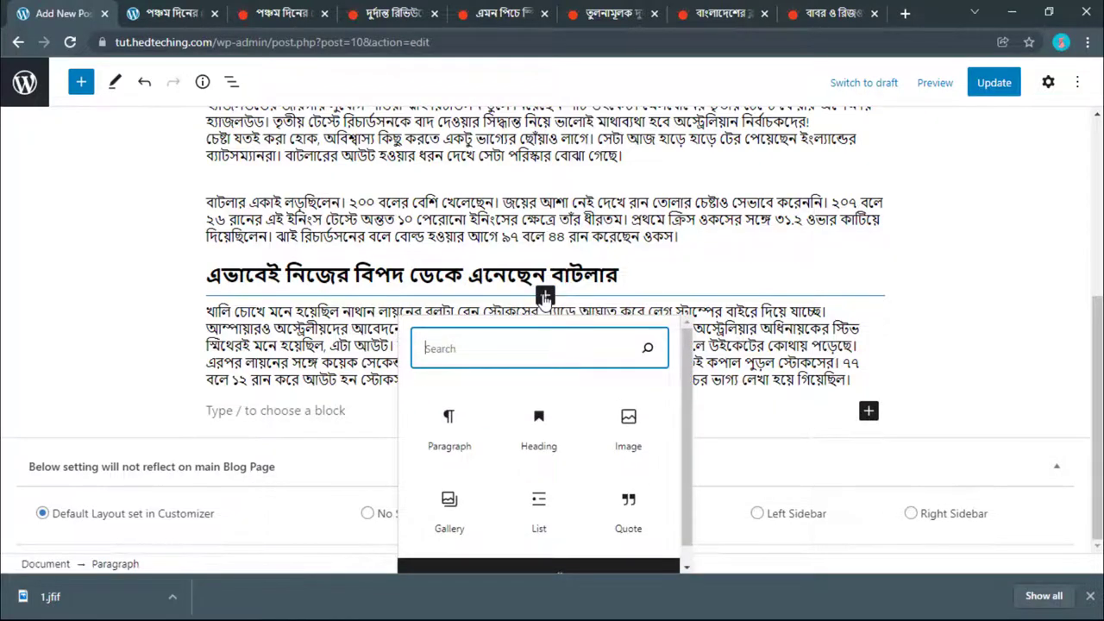
Step: Insert an Image block and upload 1.png, the Australian team-celebration photo, from Downloads
left_click(628, 427)
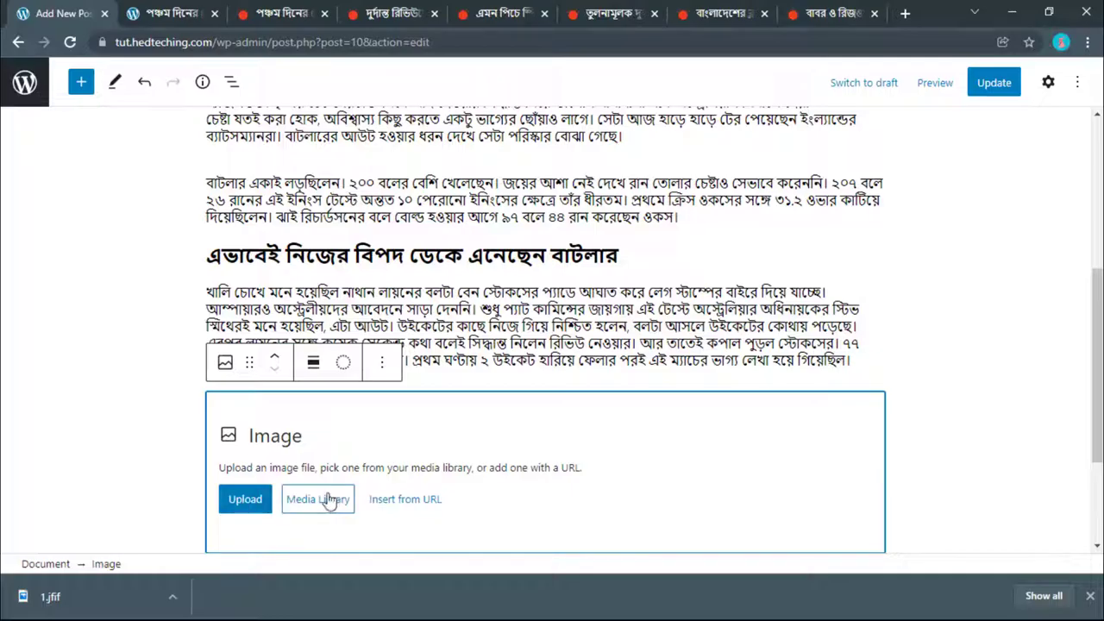
left_click(257, 509)
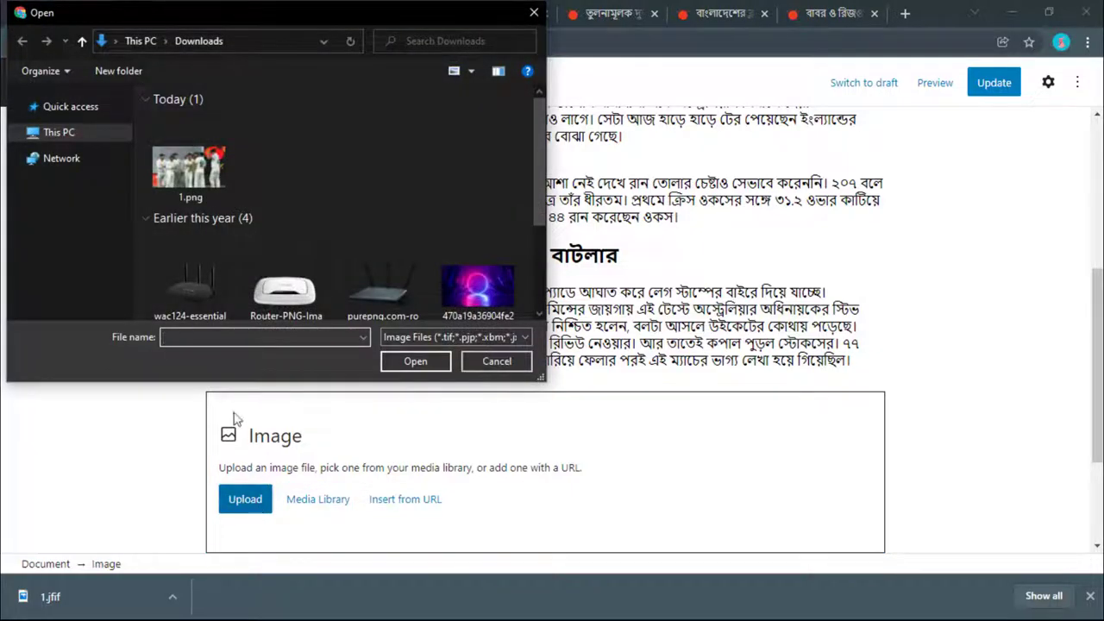
left_click(176, 178)
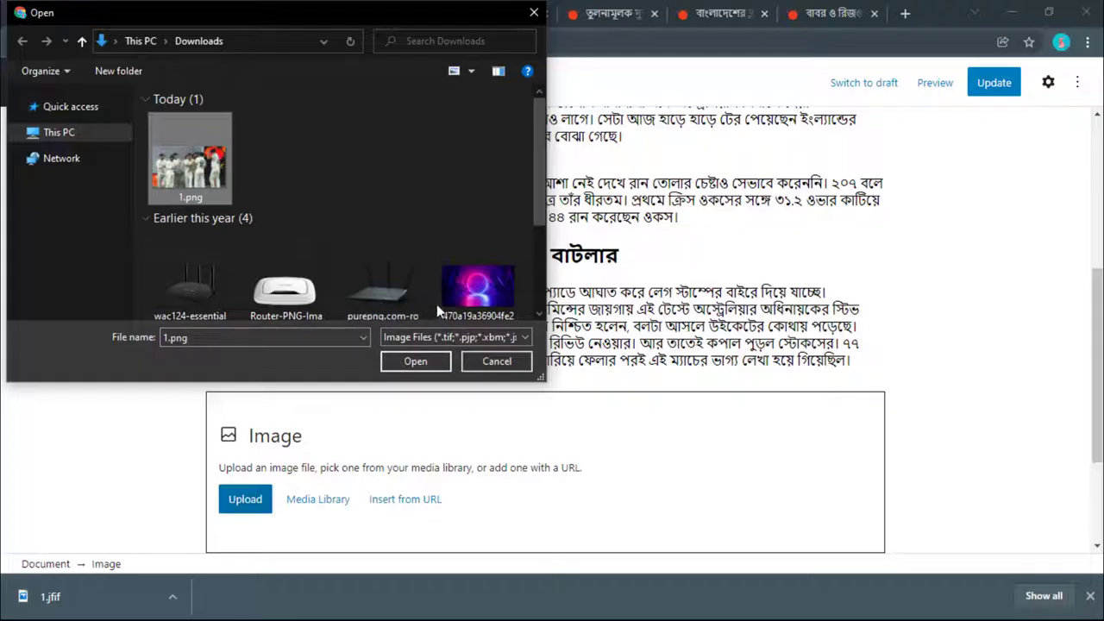
left_click(422, 360)
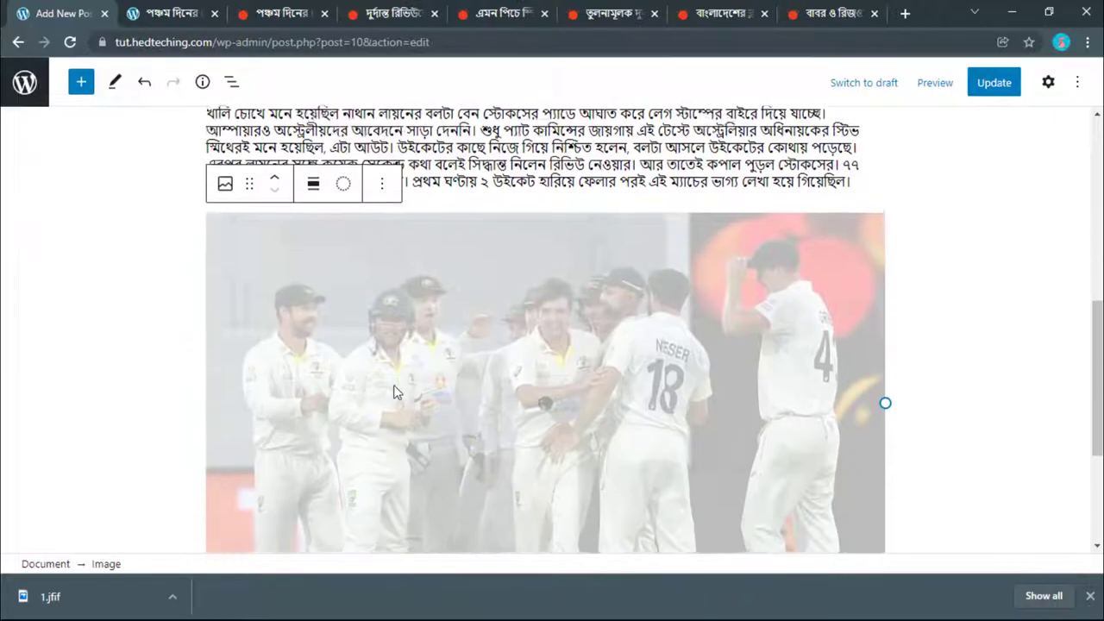
scroll(396, 392, "up", 3)
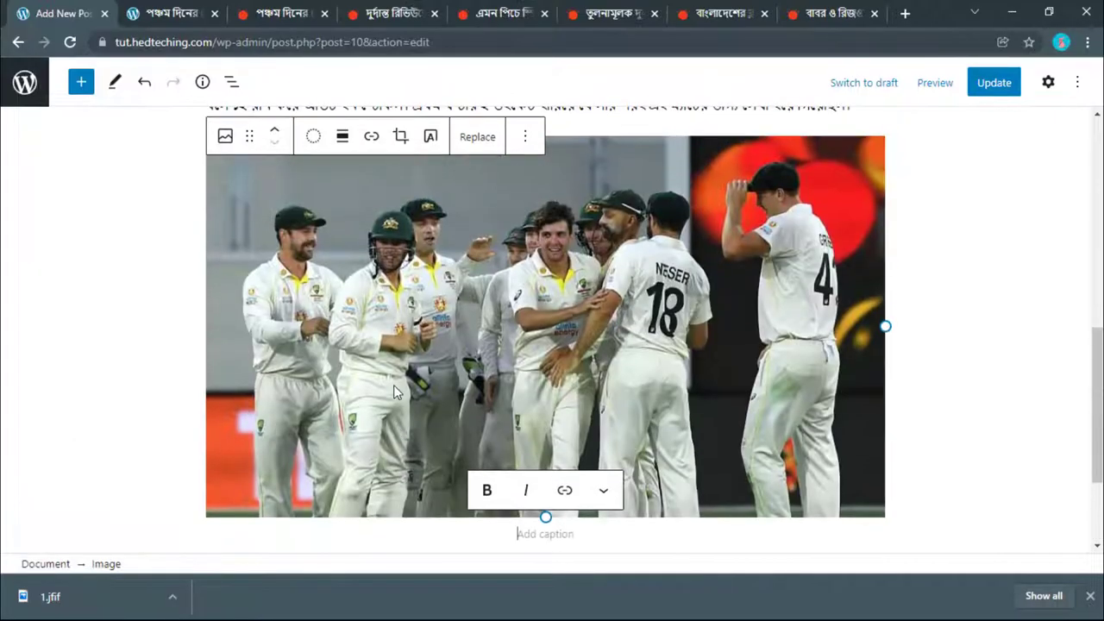
scroll(397, 392, "down", 1)
scroll(394, 385, "down", 2)
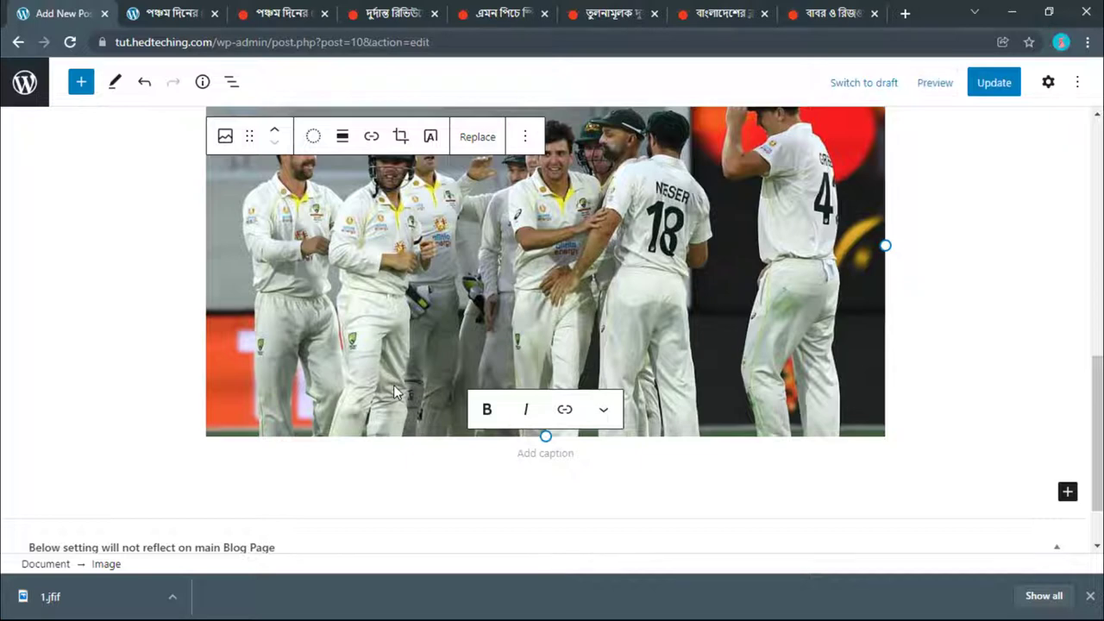
Step: Check the Prothom Alo source article, then return to the post being edited
left_click(385, 12)
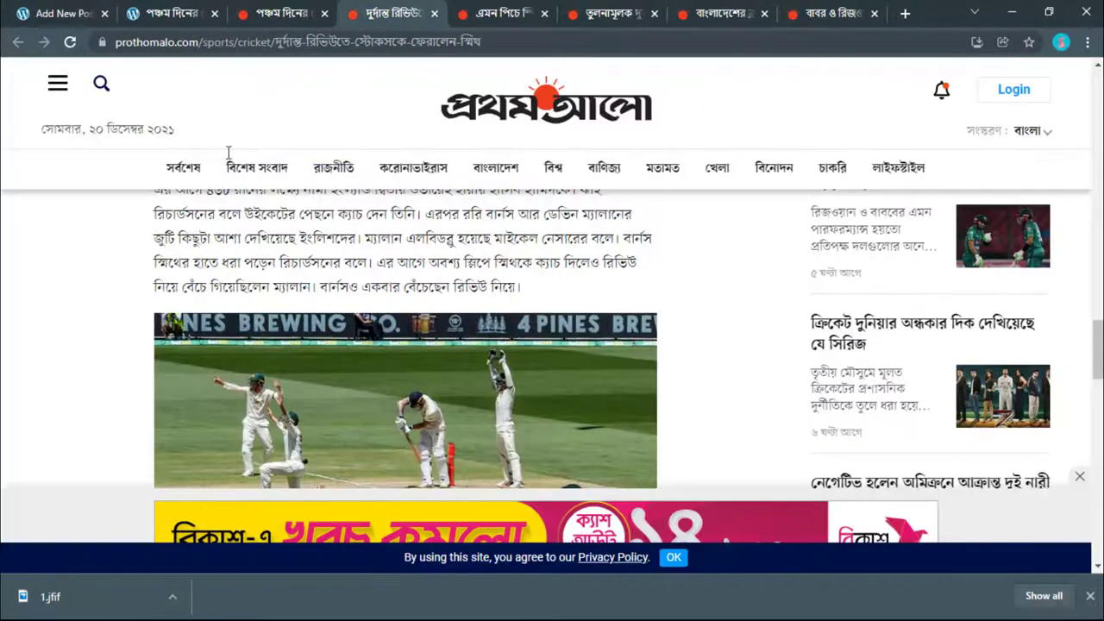
left_click(60, 8)
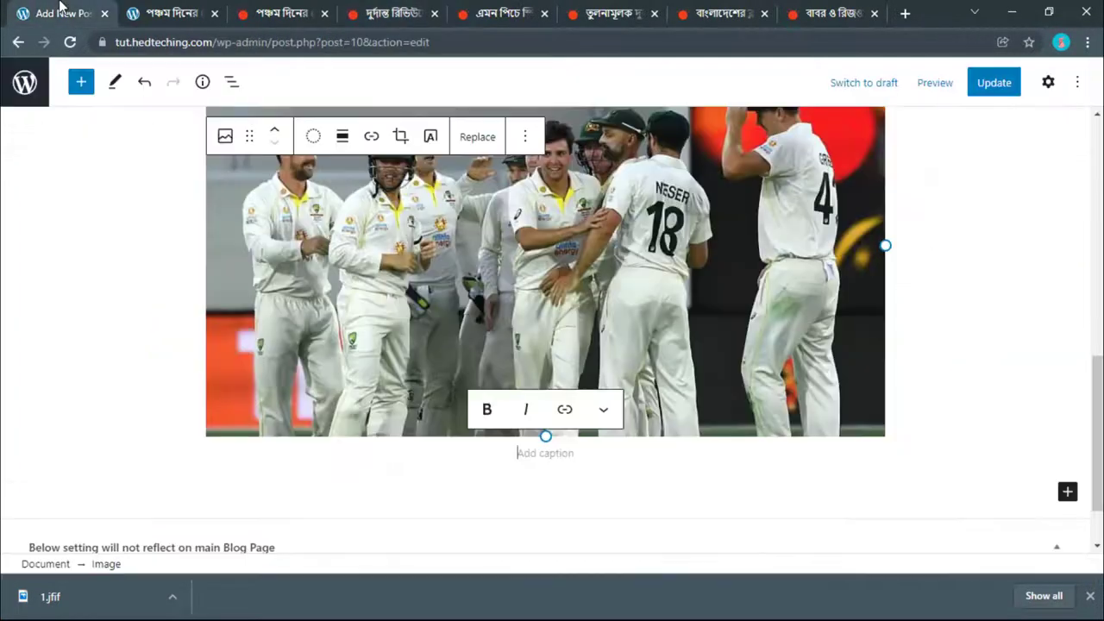
left_click(905, 13)
left_click(874, 13)
scroll(218, 321, "up", 1)
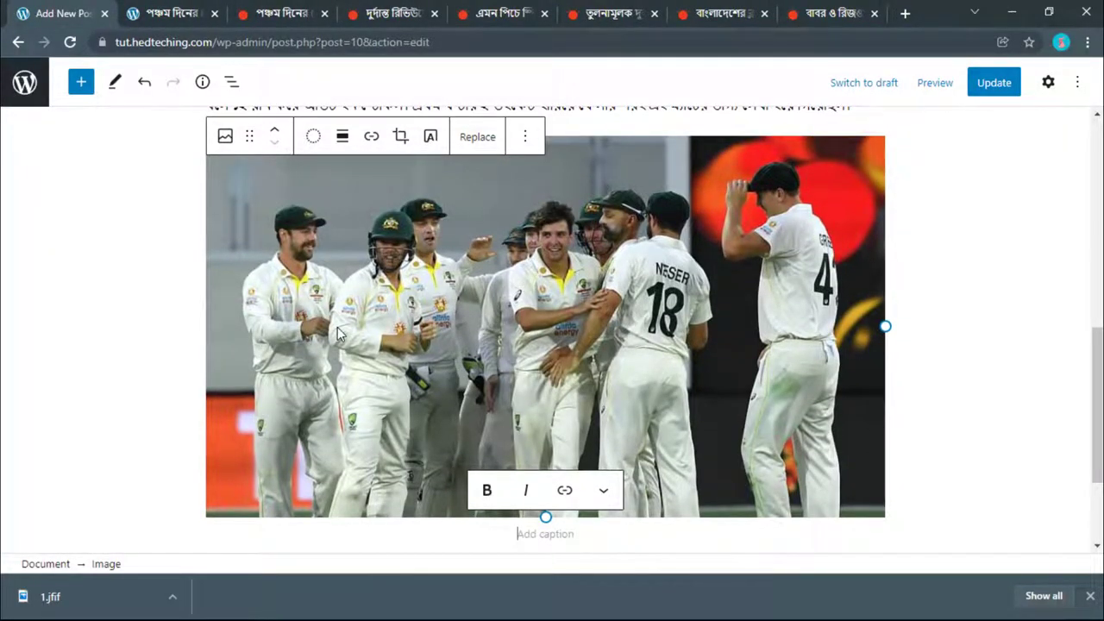
scroll(337, 332, "up", 2)
scroll(338, 333, "down", 3)
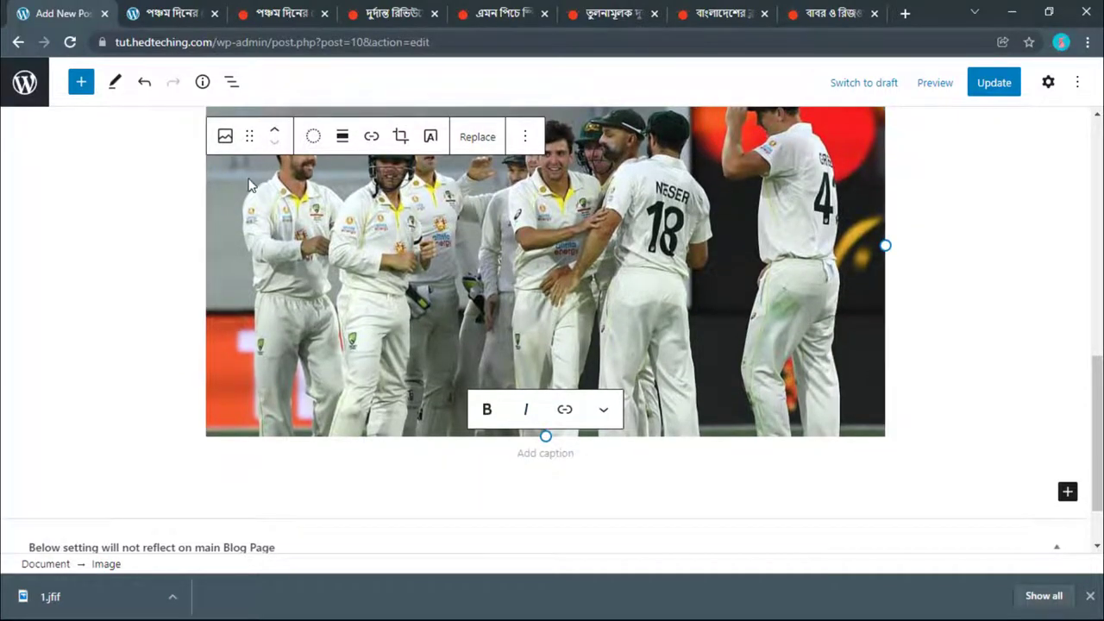
Step: Caption the cricket photo with only the first Bengali sentence of the pasted paragraph
key("ctrl+v")
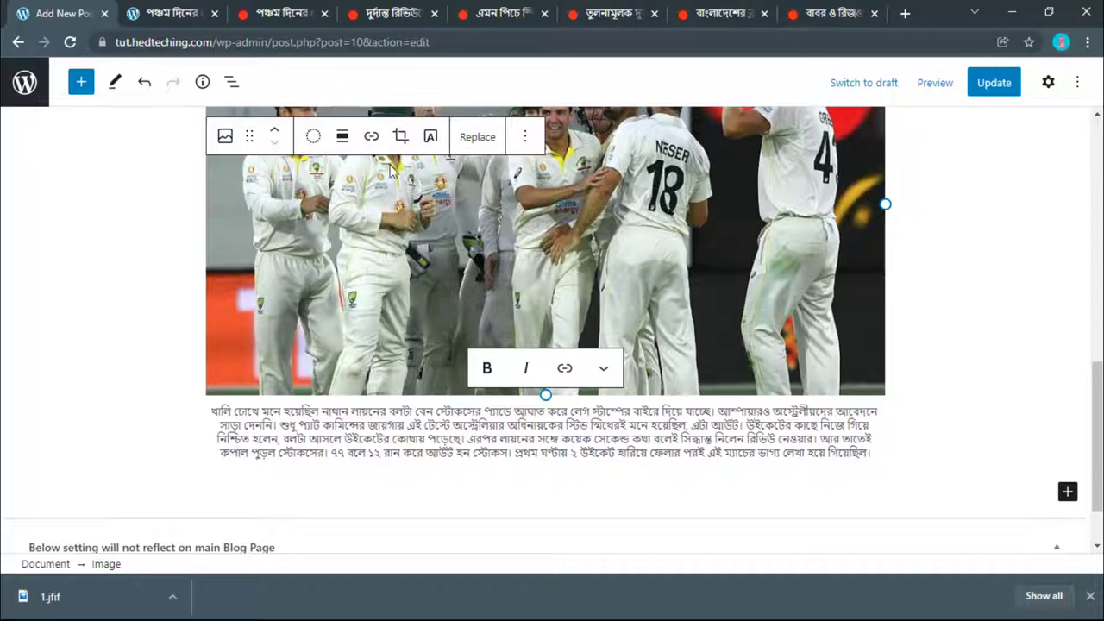
left_click_drag(876, 457, 707, 412)
key("BackSpace")
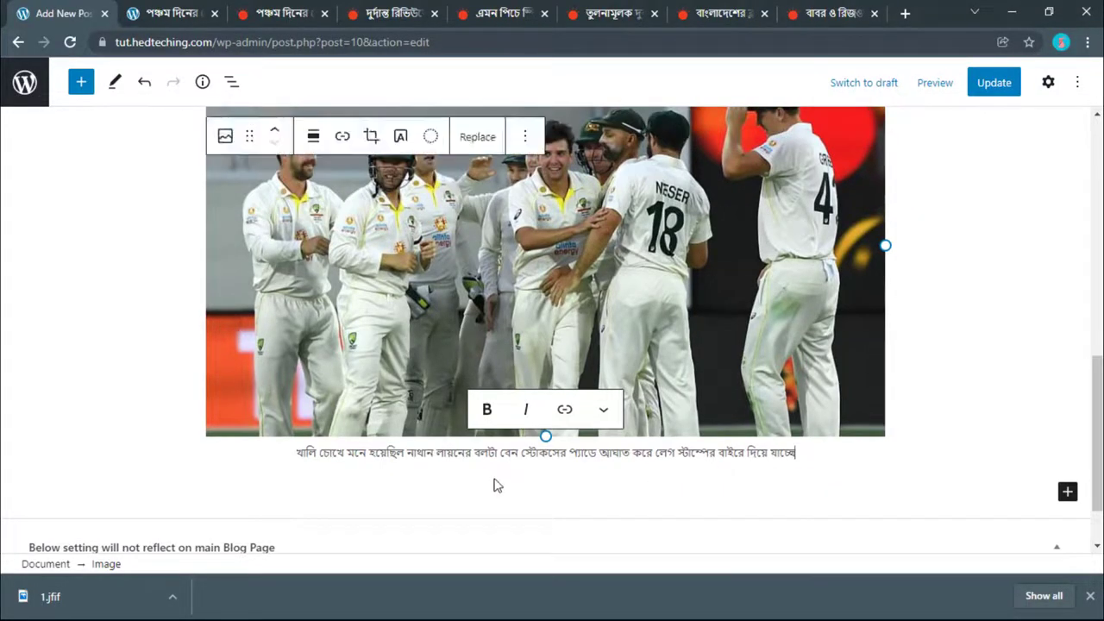
scroll(448, 457, "down", 1)
left_click(432, 450)
scroll(426, 440, "up", 5)
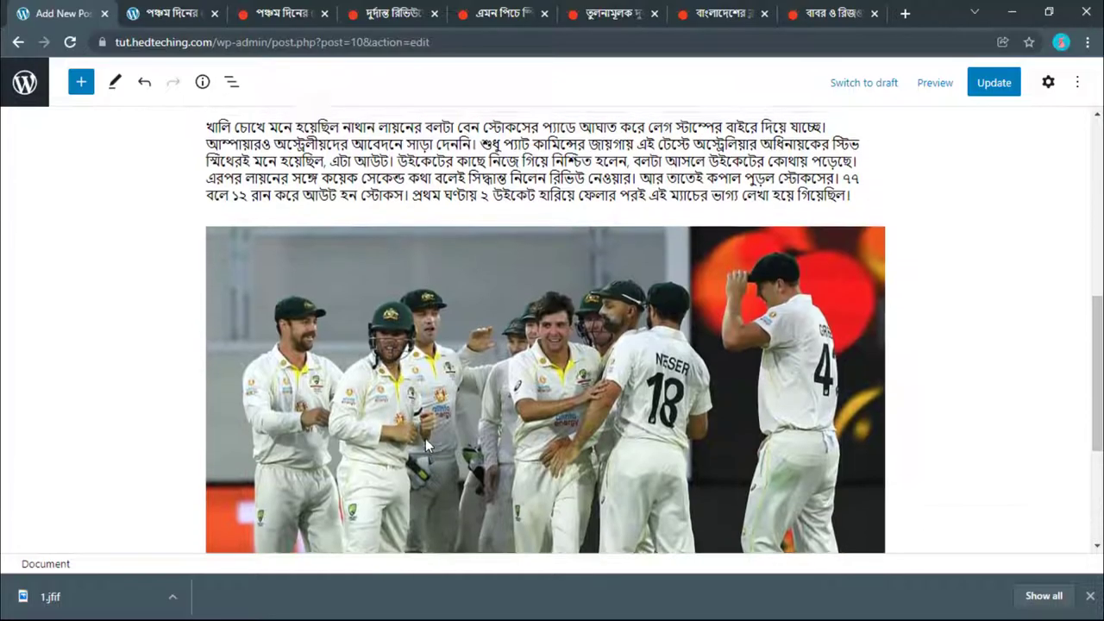
scroll(481, 482, "down", 4)
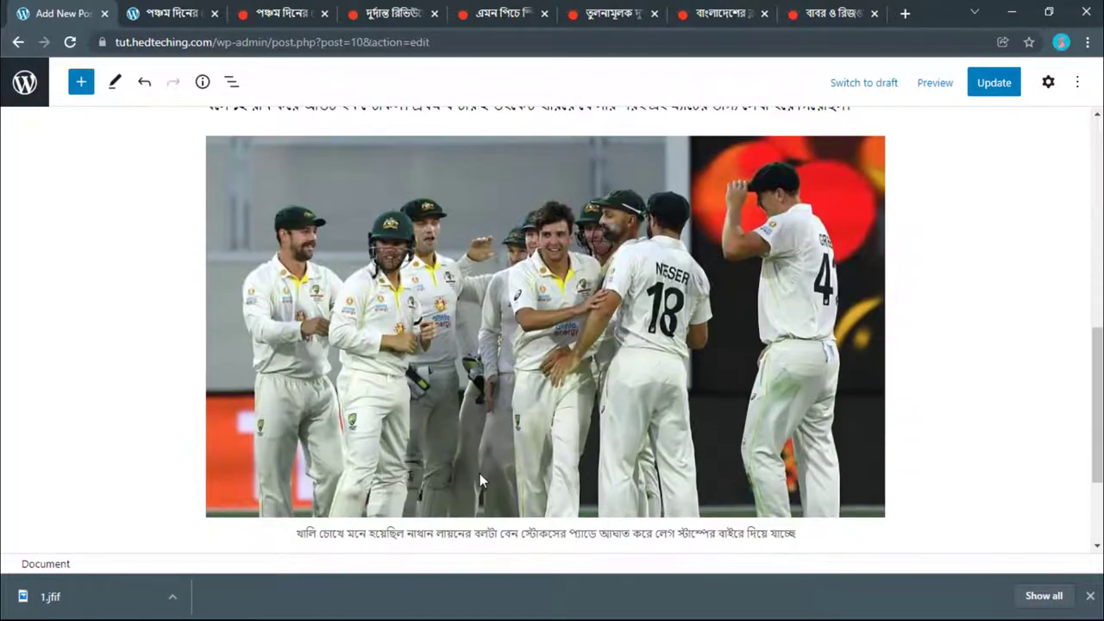
left_click(477, 405)
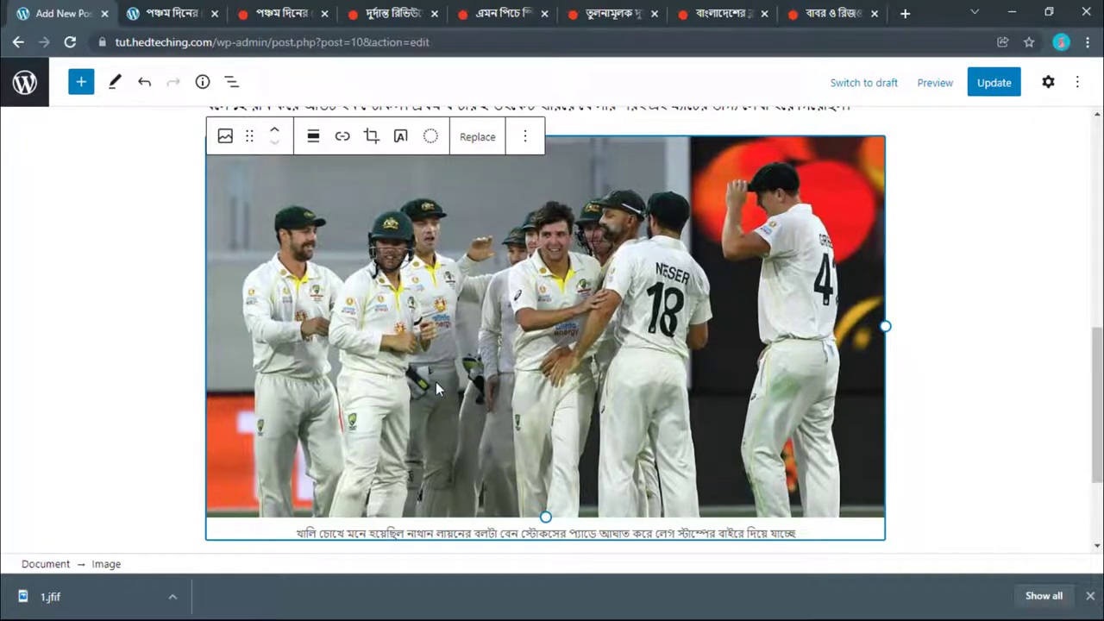
Step: Move the cricket photo up so it sits directly under the heading
scroll(435, 381, "up", 2)
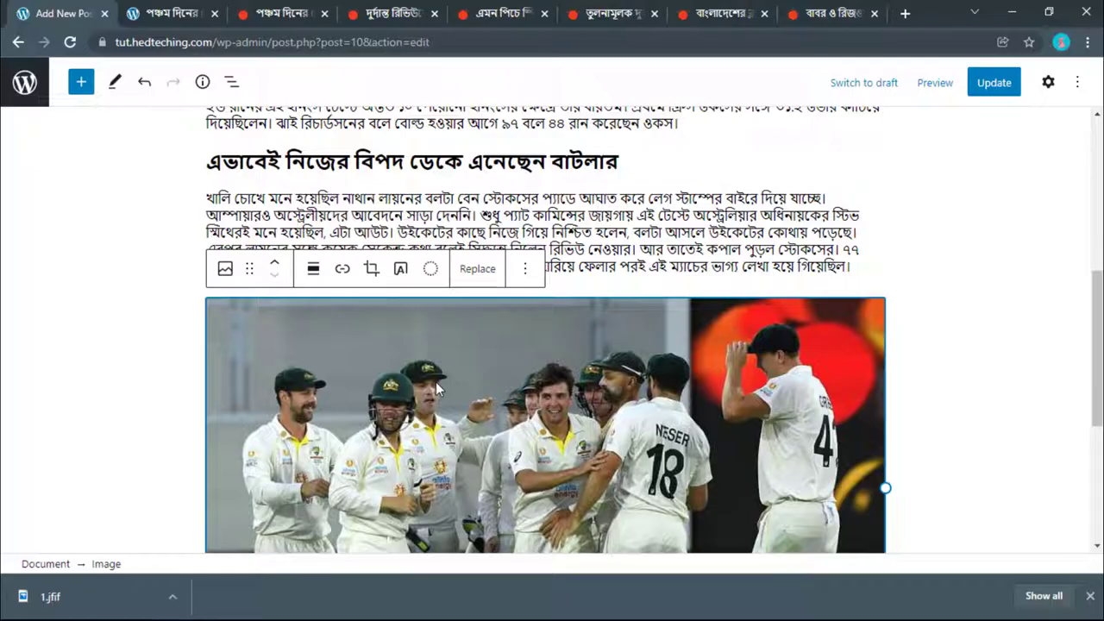
scroll(405, 410, "up", 2)
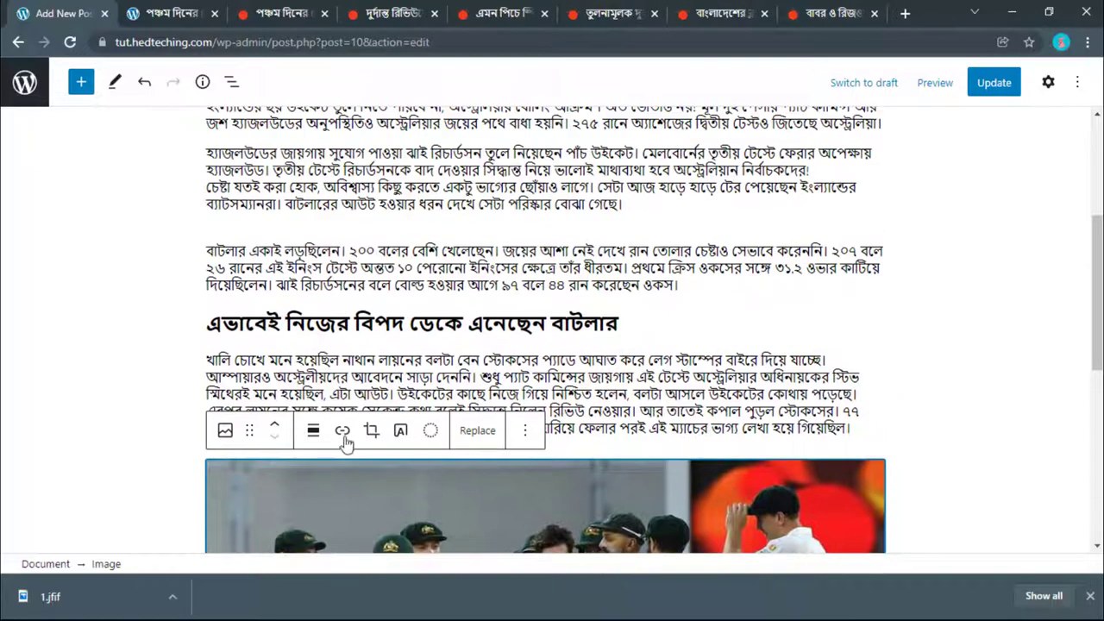
left_click(277, 426)
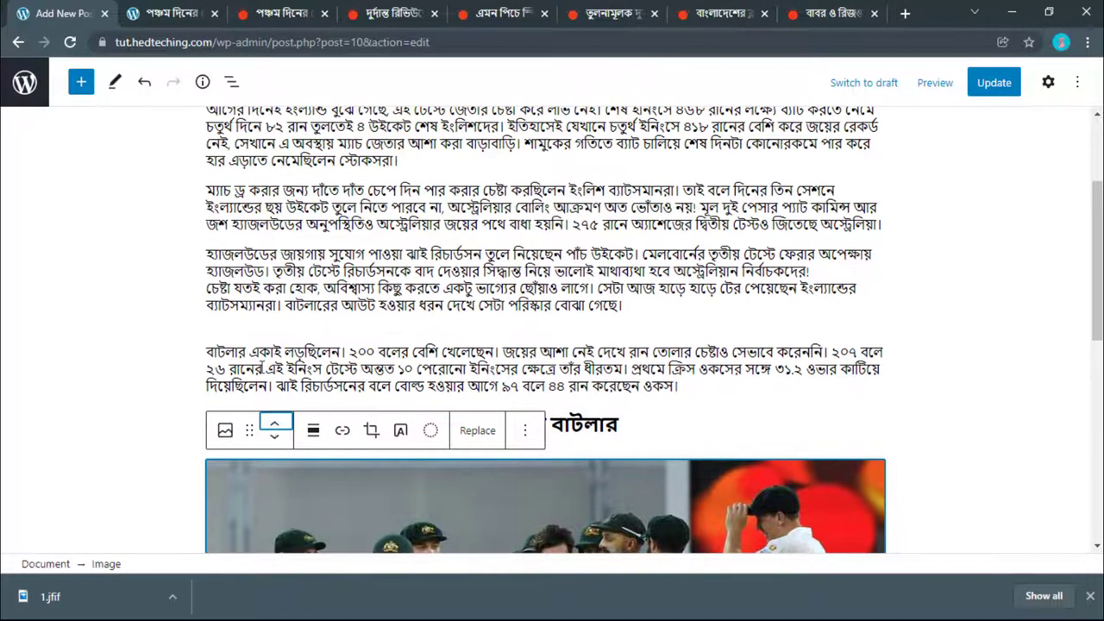
Step: Start a new empty paragraph after the text below the photo
left_click(283, 363)
scroll(283, 362, "down", 6)
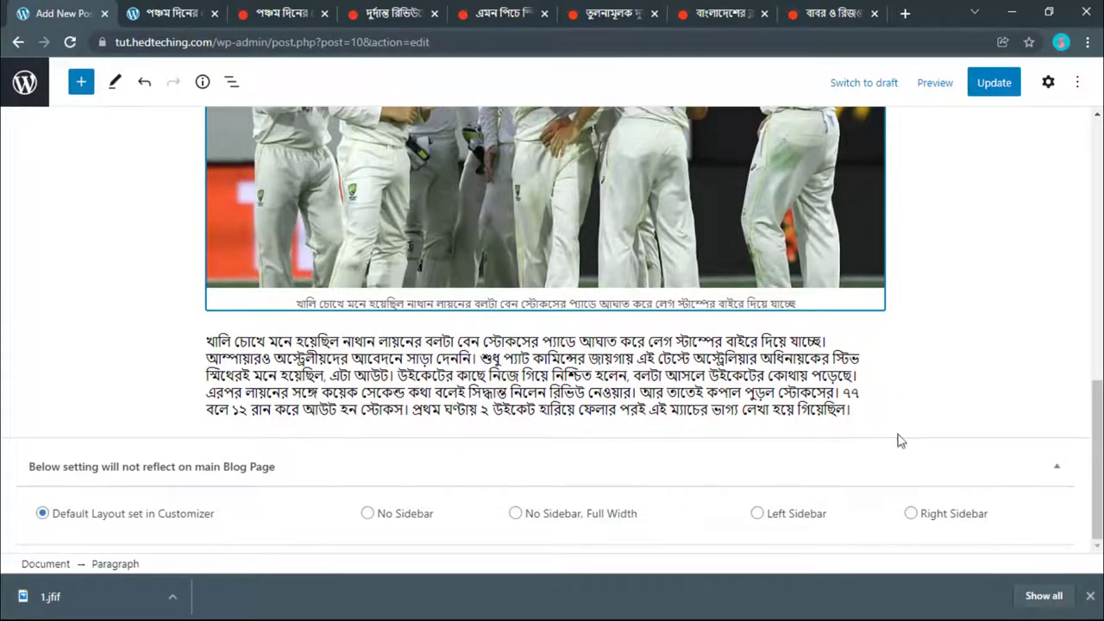
left_click(861, 410)
key("Return")
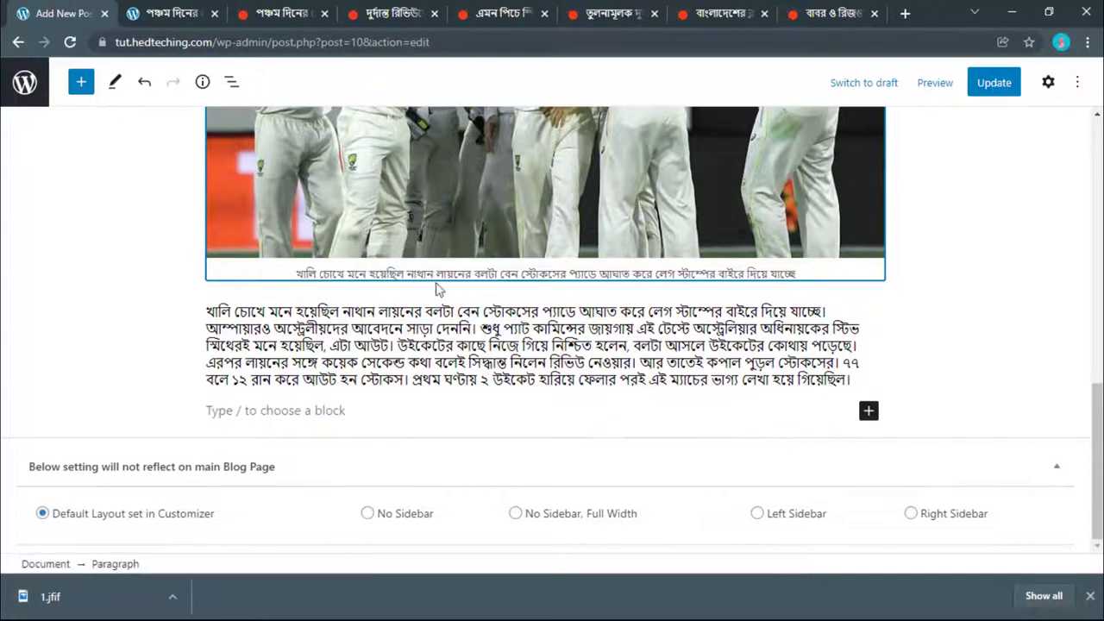
left_click(276, 13)
Step: Copy the Prothom Alo article's closing paragraph about the third Test in Melbourne
scroll(271, 259, "down", 5)
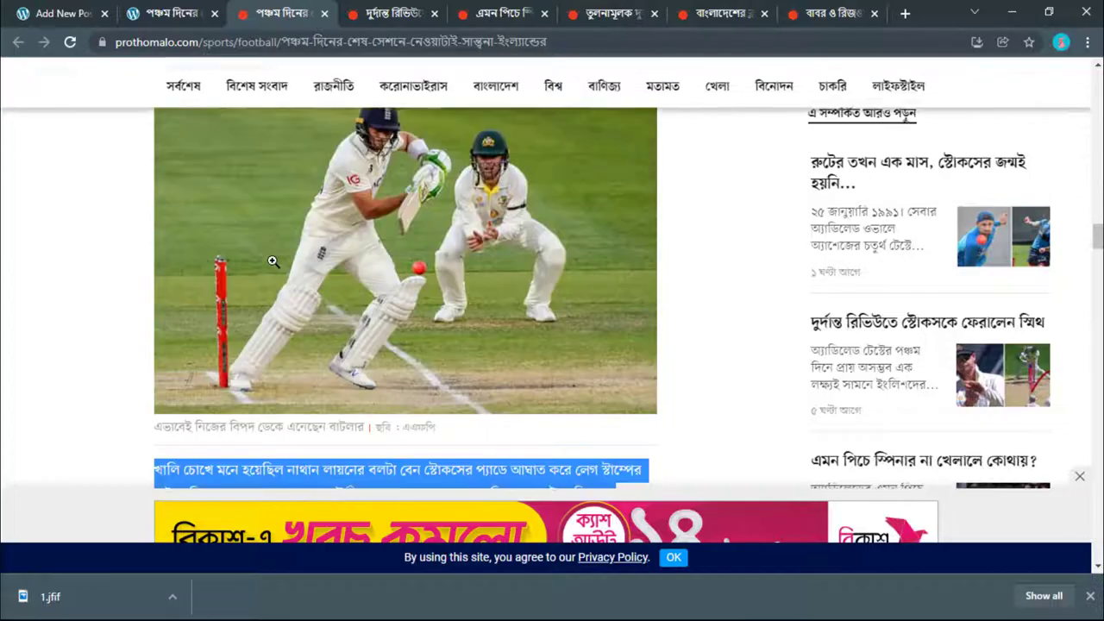
left_click(43, 7)
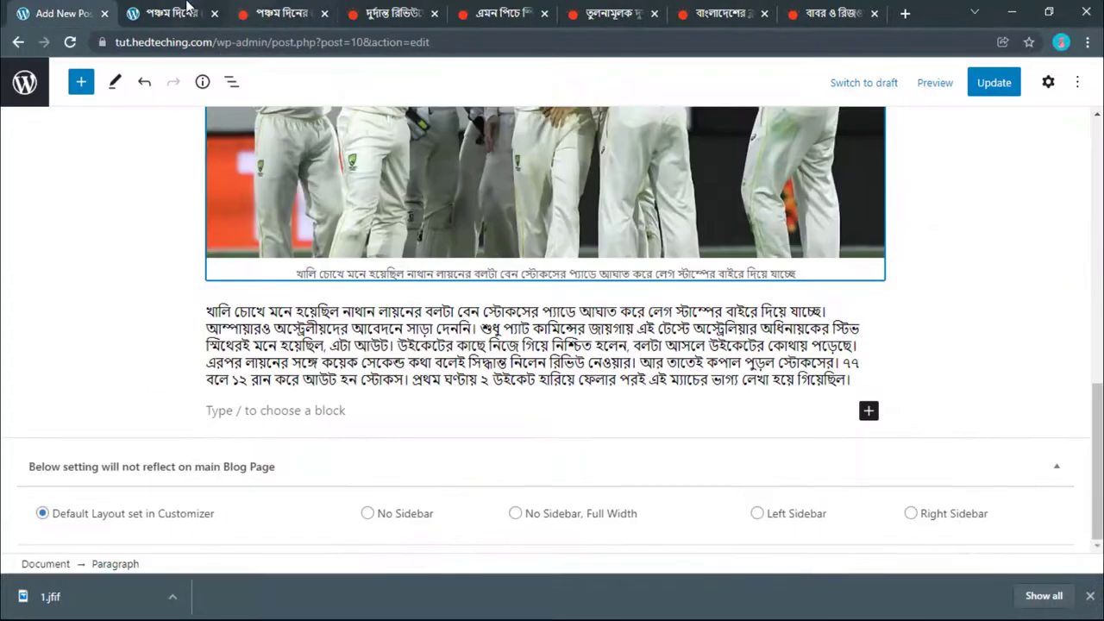
left_click(172, 13)
left_click(320, 12)
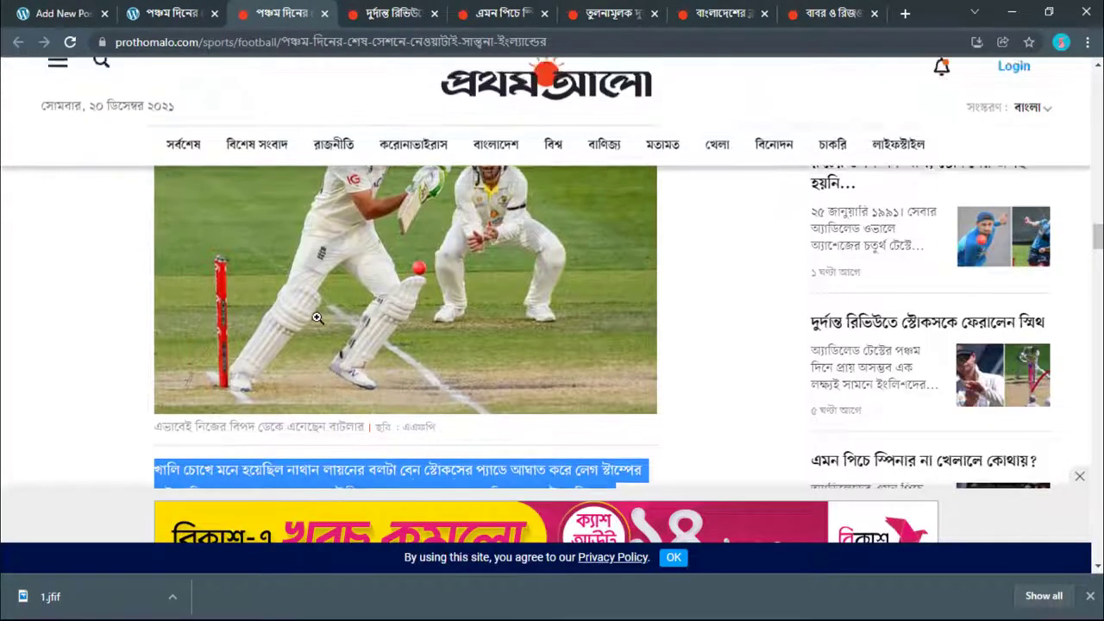
scroll(316, 313, "down", 5)
scroll(319, 317, "down", 1)
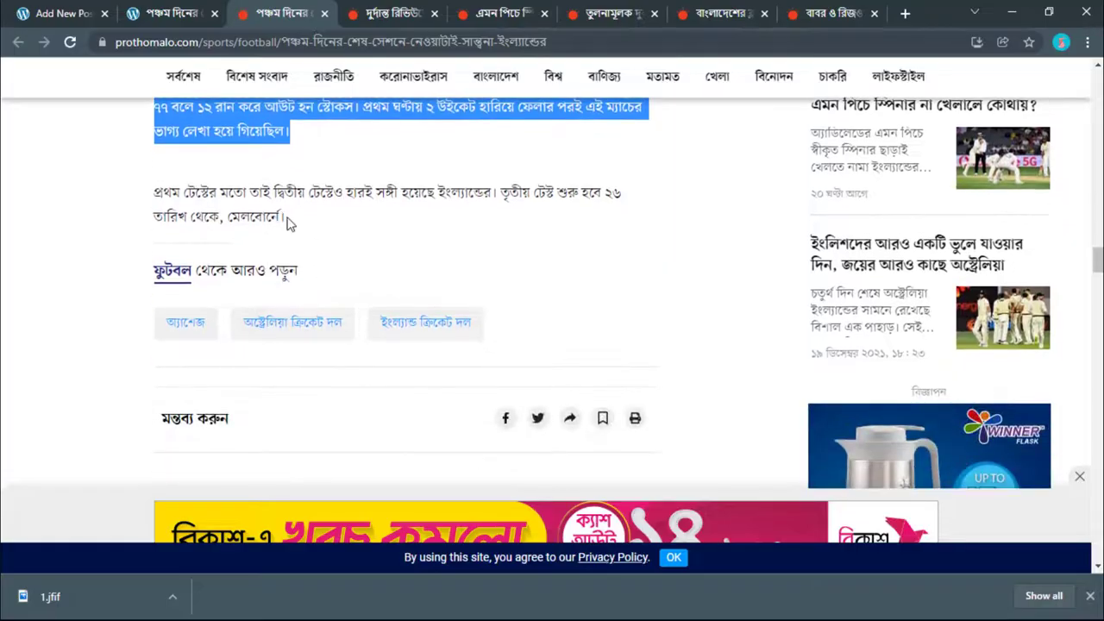
left_click_drag(289, 223, 159, 192)
right_click(159, 193)
left_click(183, 201)
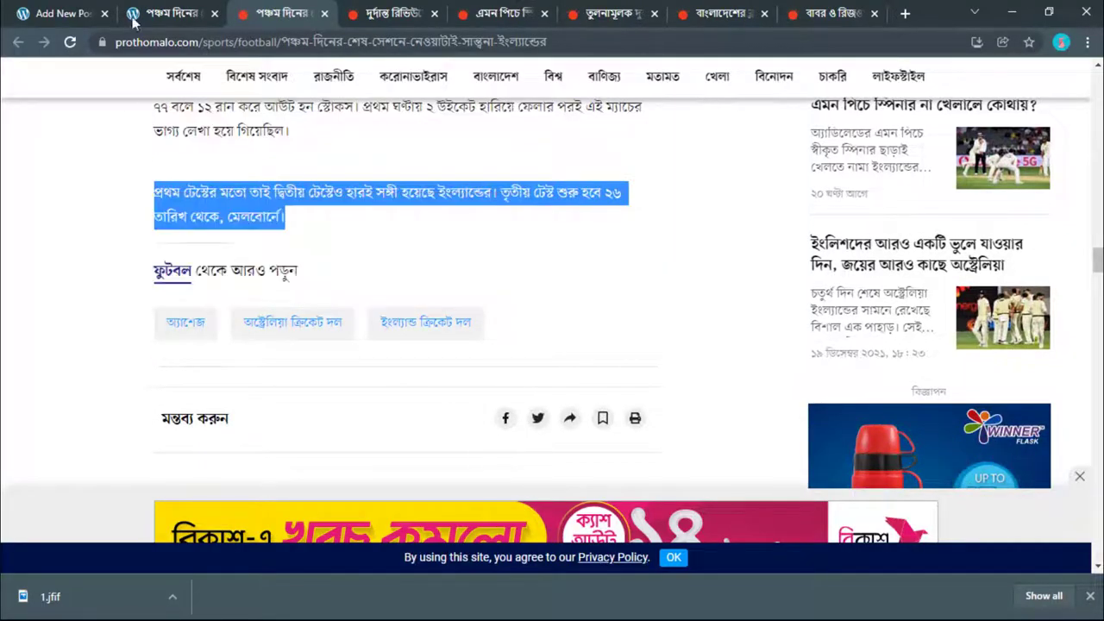
Step: Paste that paragraph into the post's empty block and select the pasted text
left_click(134, 17)
left_click(63, 13)
right_click(241, 407)
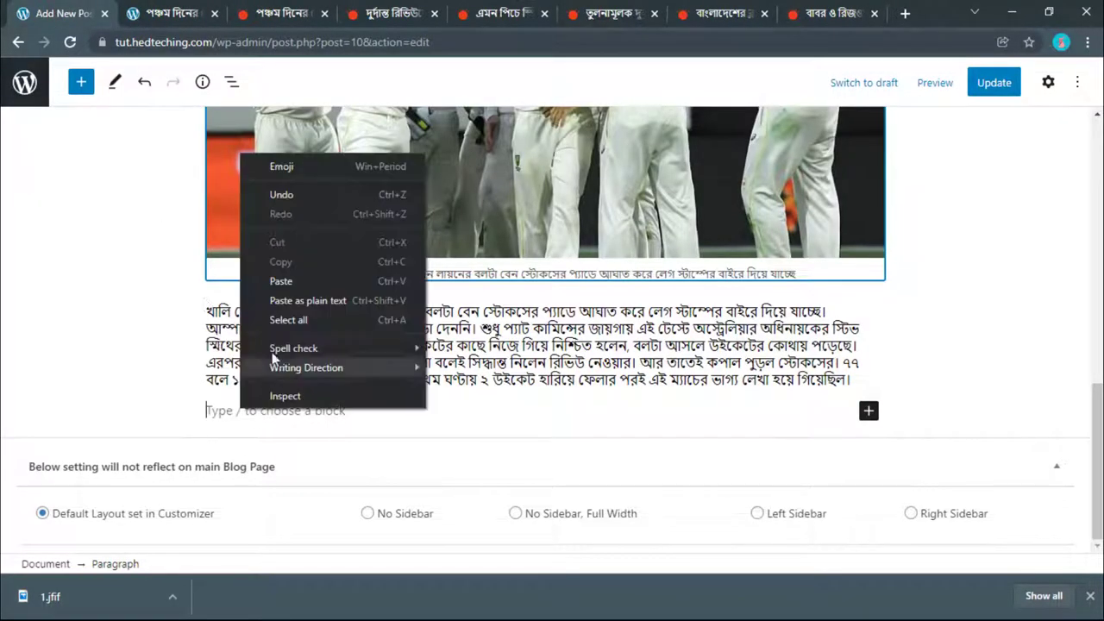
left_click(281, 283)
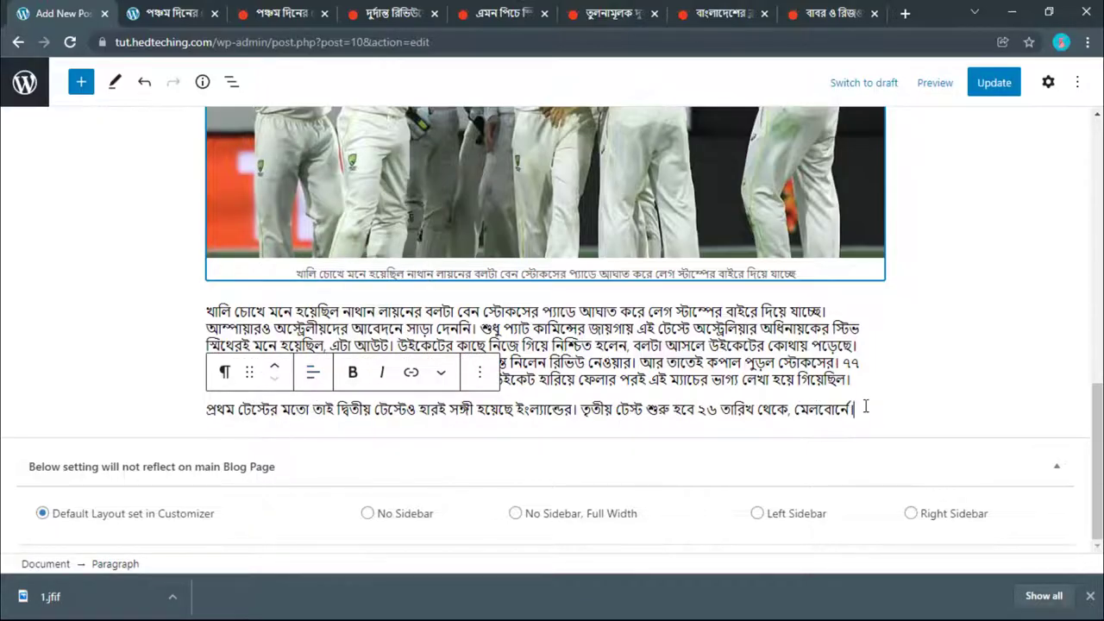
left_click_drag(865, 408, 178, 415)
key("ctrl+c")
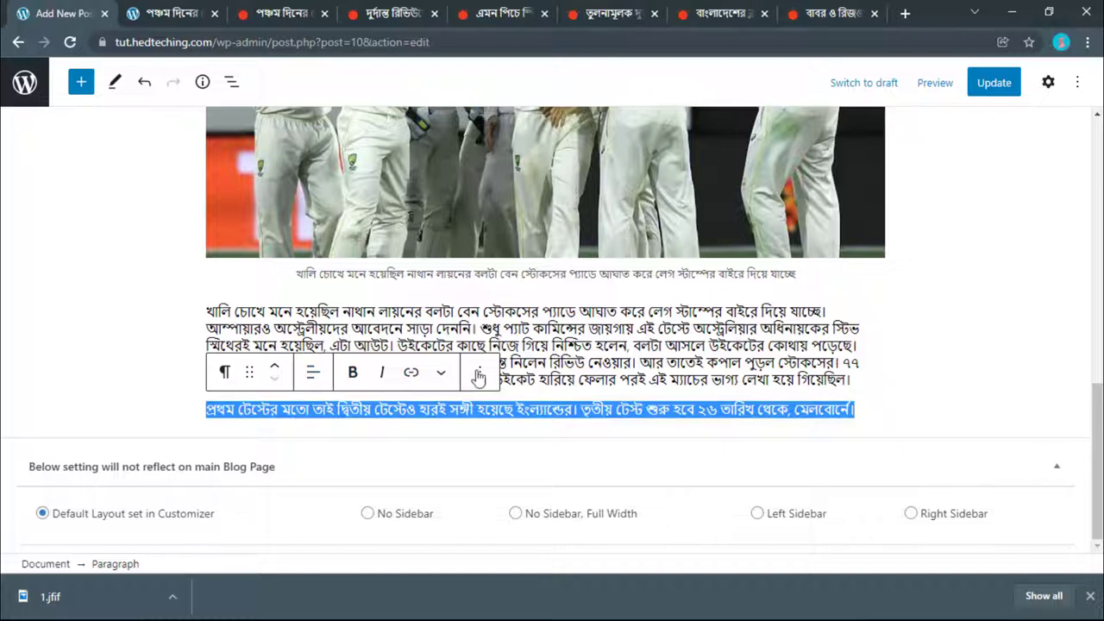
Step: Convert the pasted third-Test paragraph into a Quote block
left_click(481, 371)
left_click(517, 109)
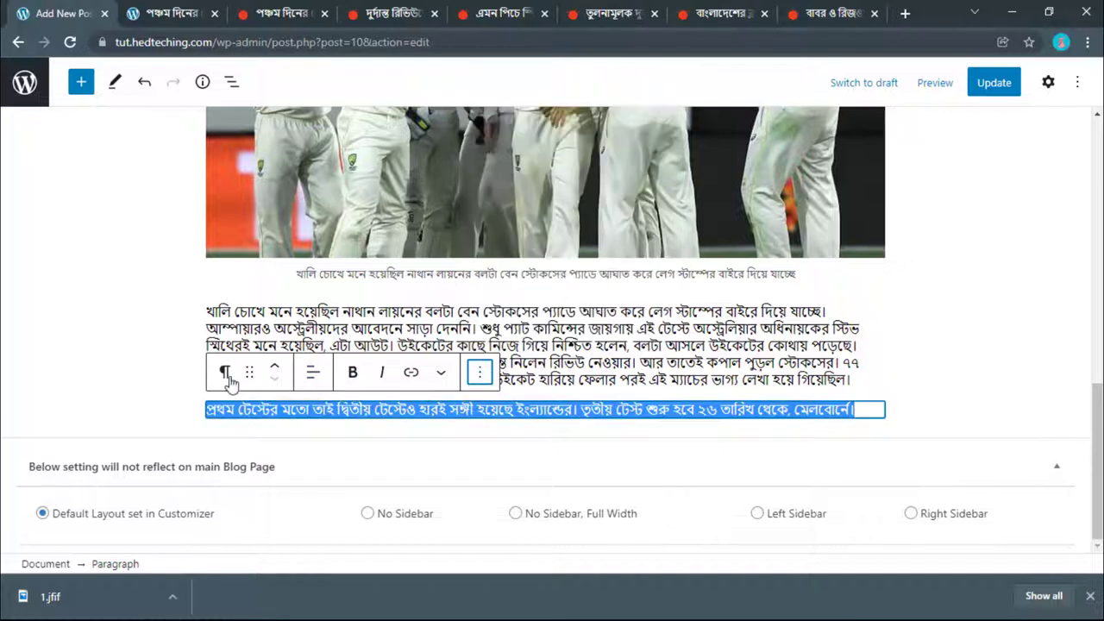
left_click(225, 372)
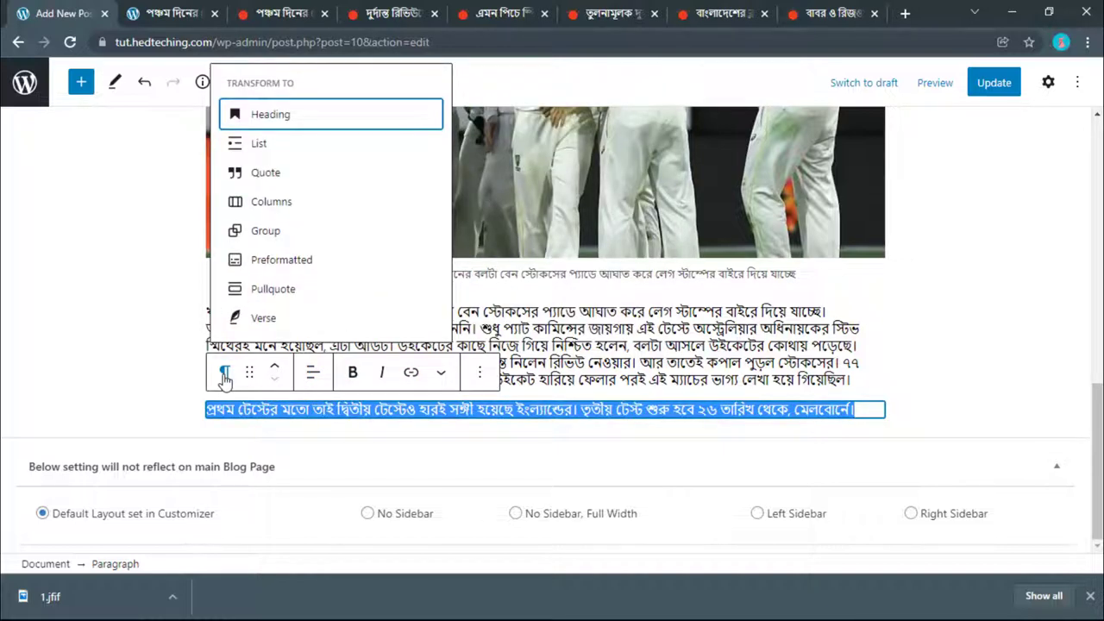
left_click(225, 375)
left_click(225, 375)
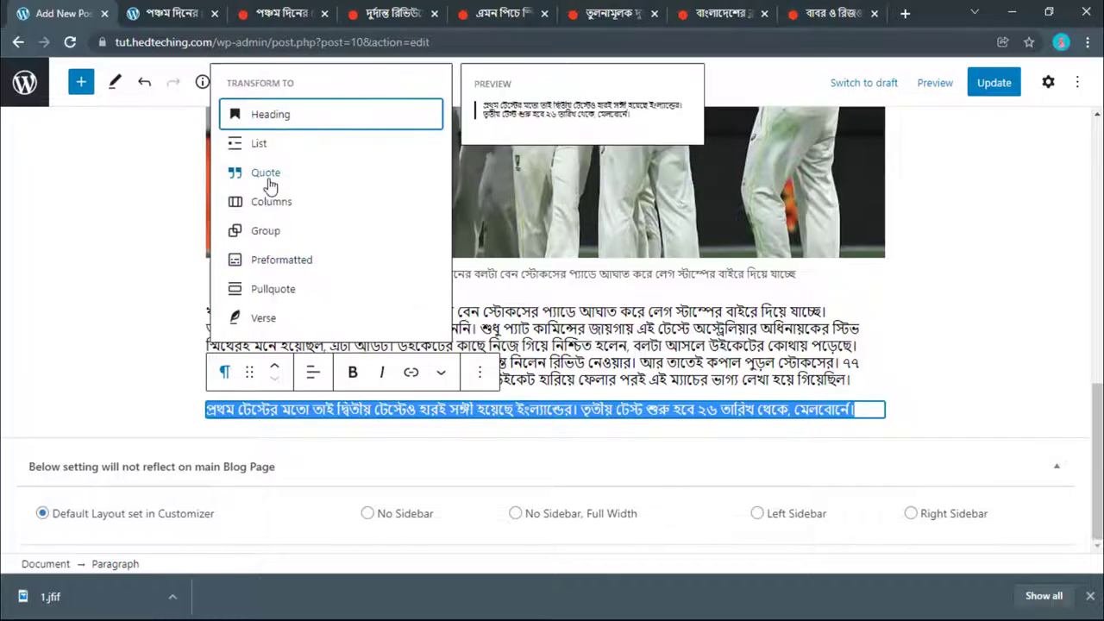
left_click(267, 175)
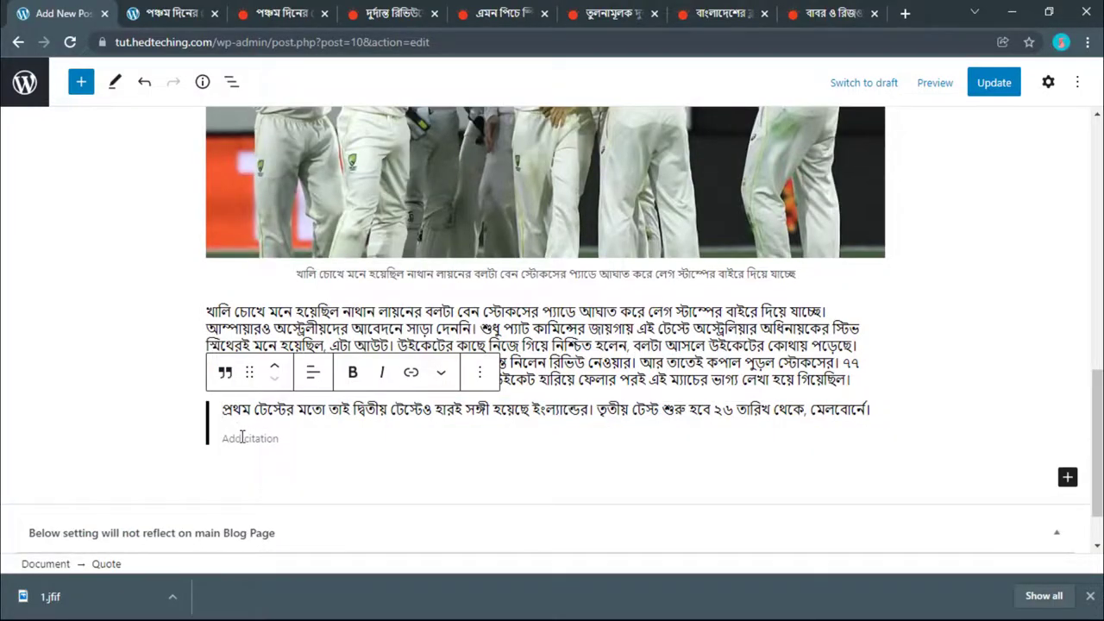
left_click(146, 434)
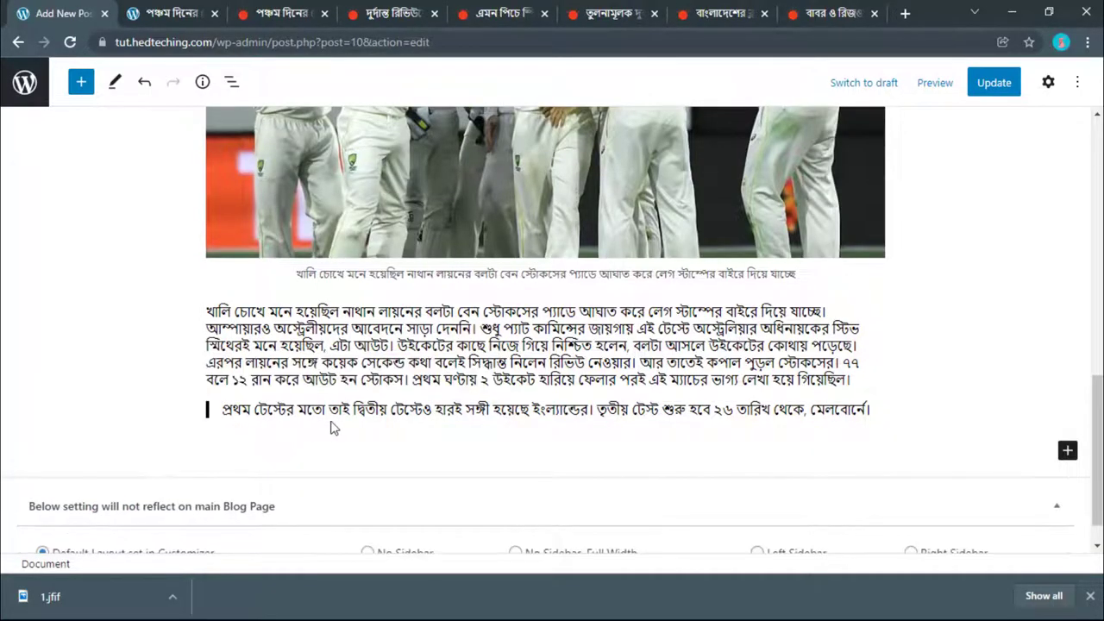
Step: Add a paragraph below the quote and paste the same sentence into it
left_click(633, 362)
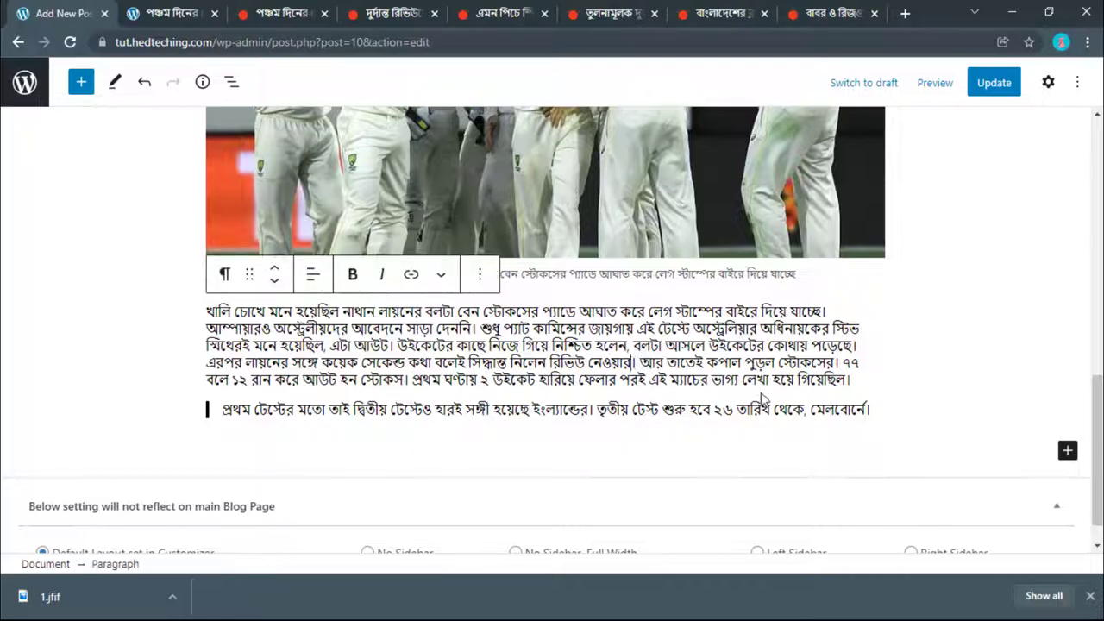
left_click(875, 408)
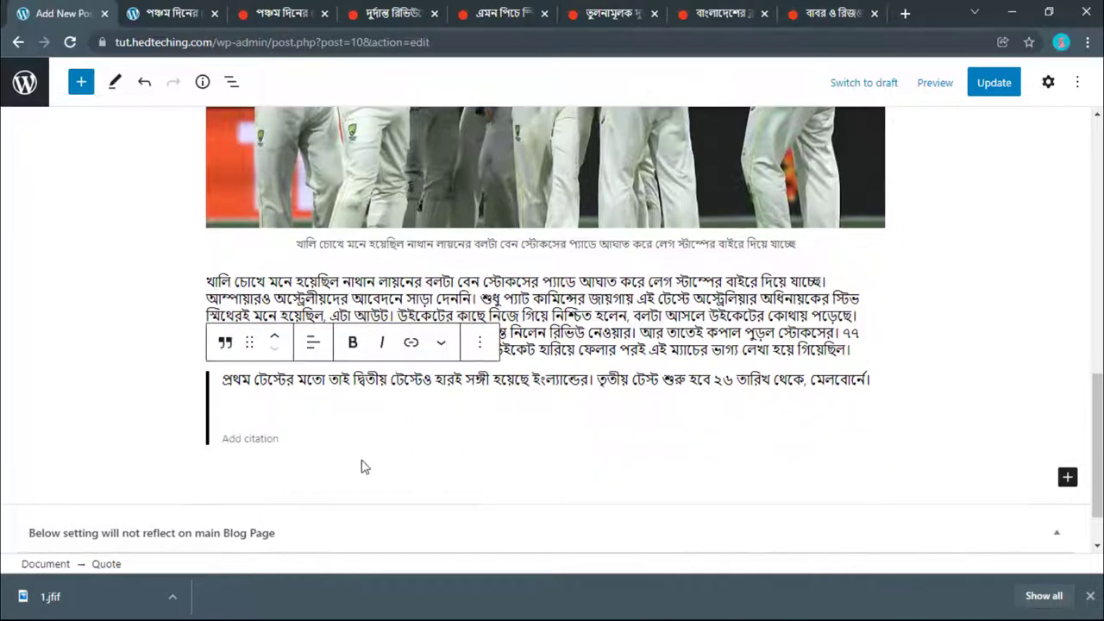
left_click(1067, 477)
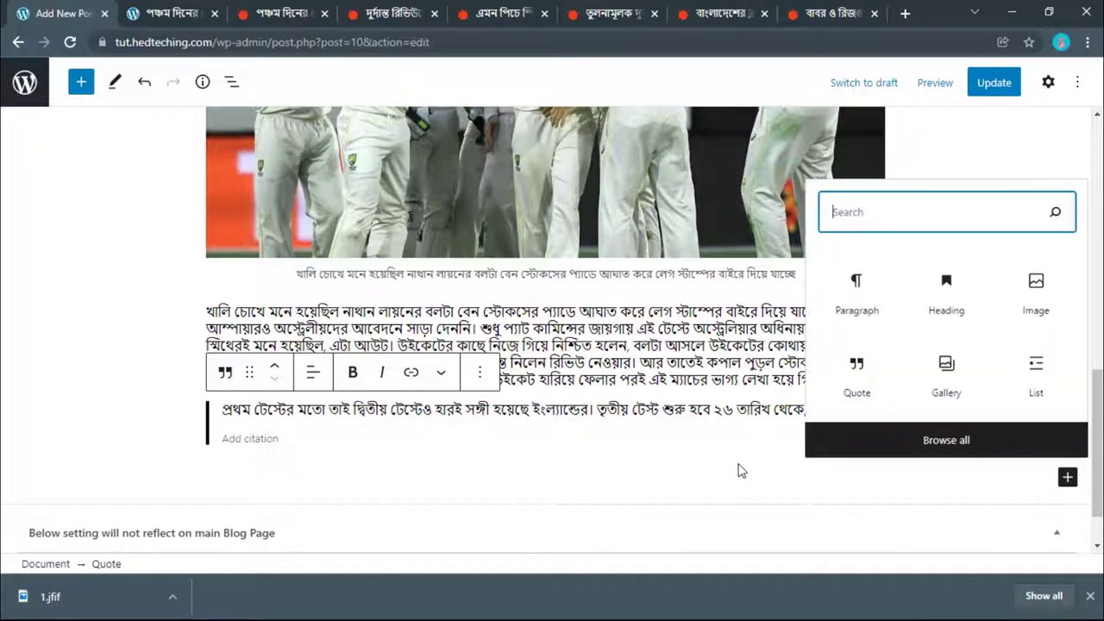
left_click(856, 298)
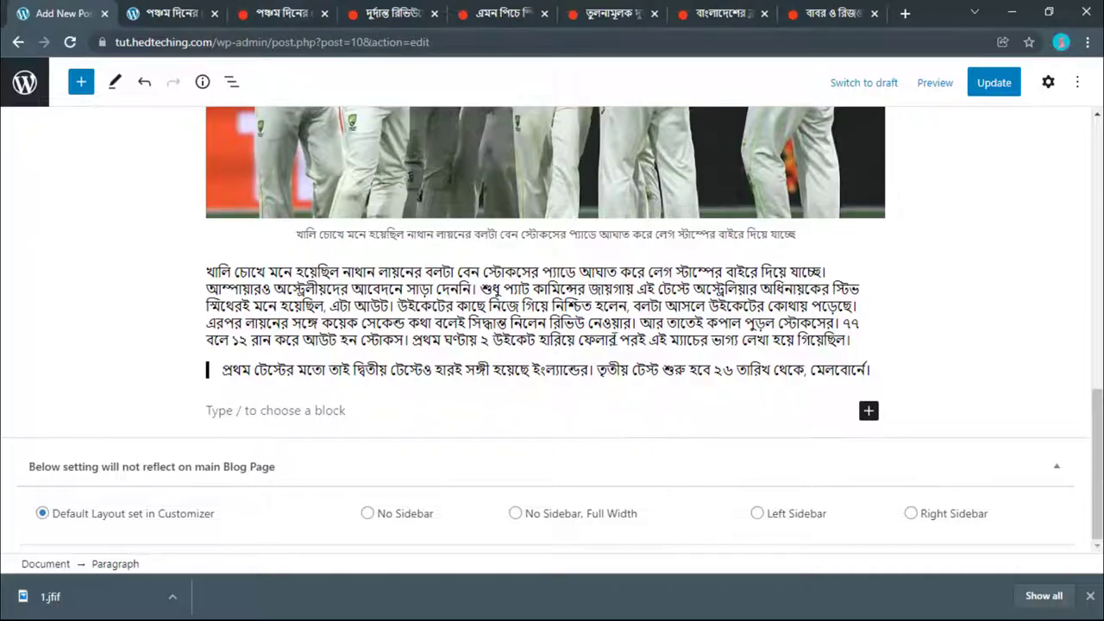
left_click(616, 340)
left_click(314, 413)
key("ctrl+v")
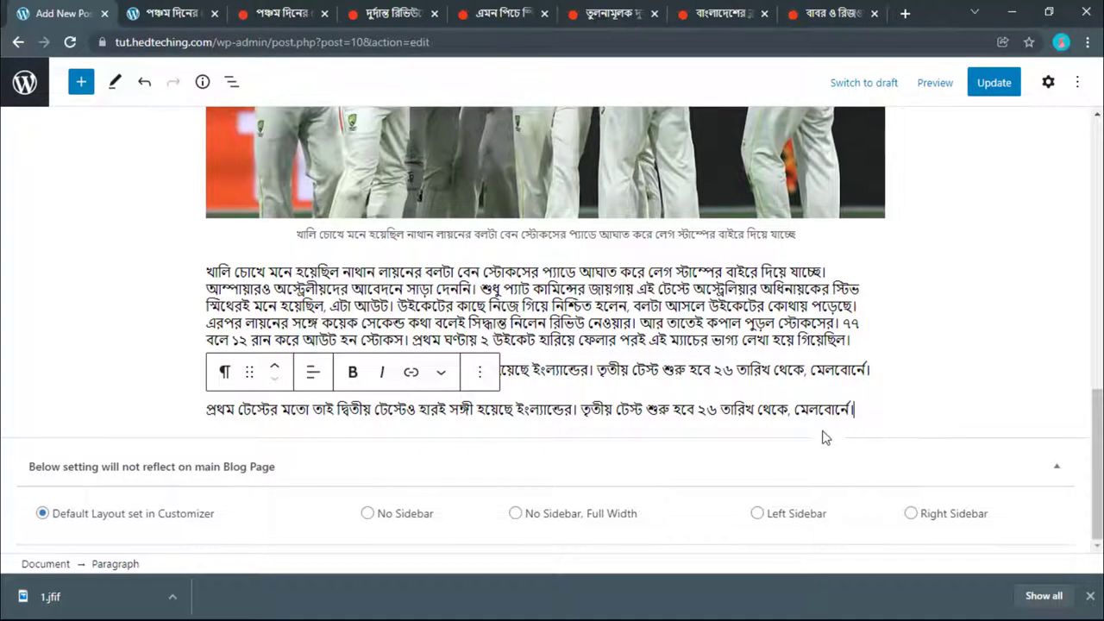
Step: Insert a Separator block from the block library
left_click(94, 83)
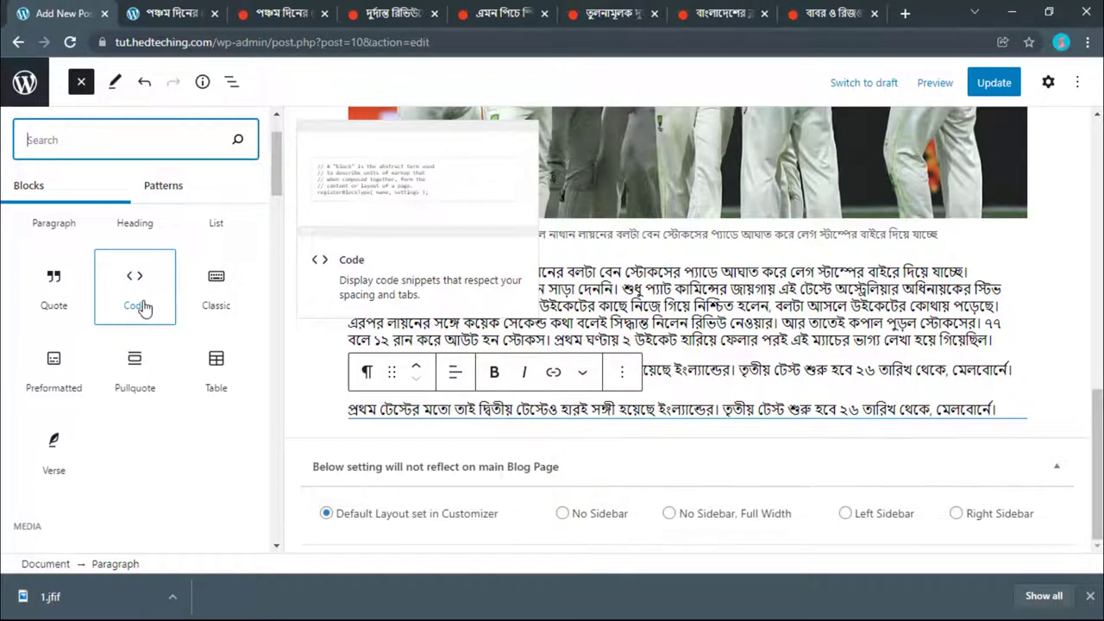
scroll(144, 308, "up", 1)
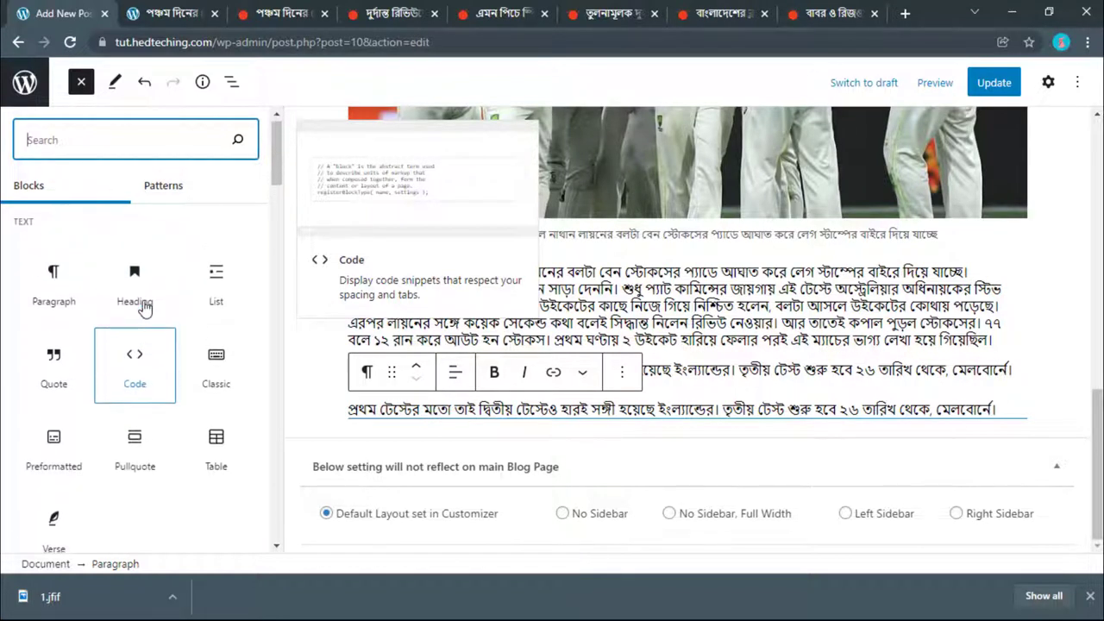
scroll(144, 308, "down", 1)
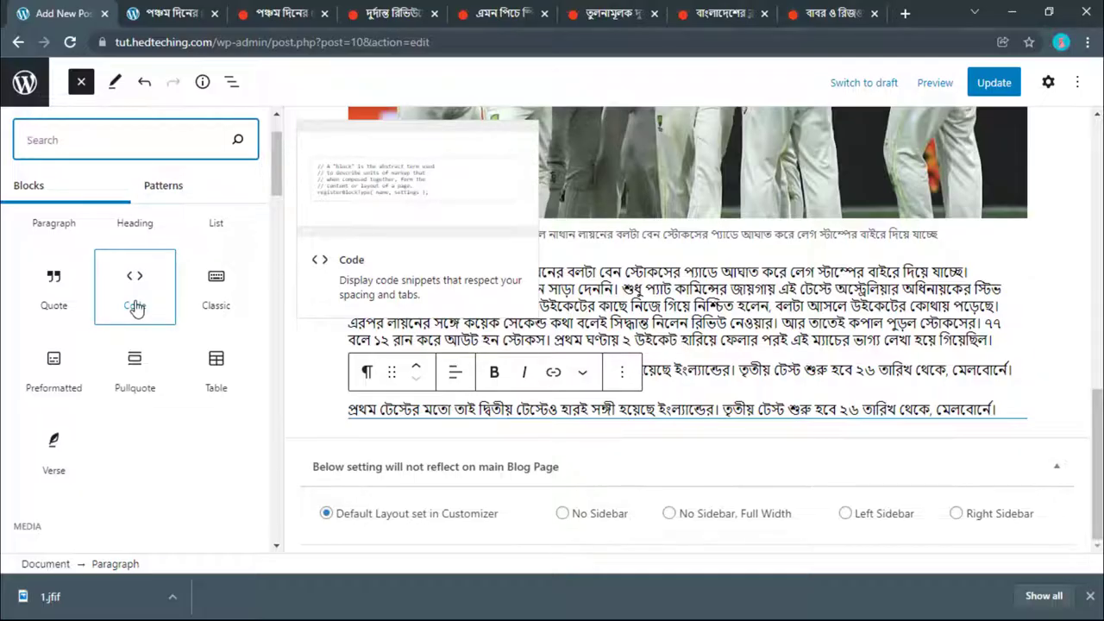
scroll(136, 308, "down", 5)
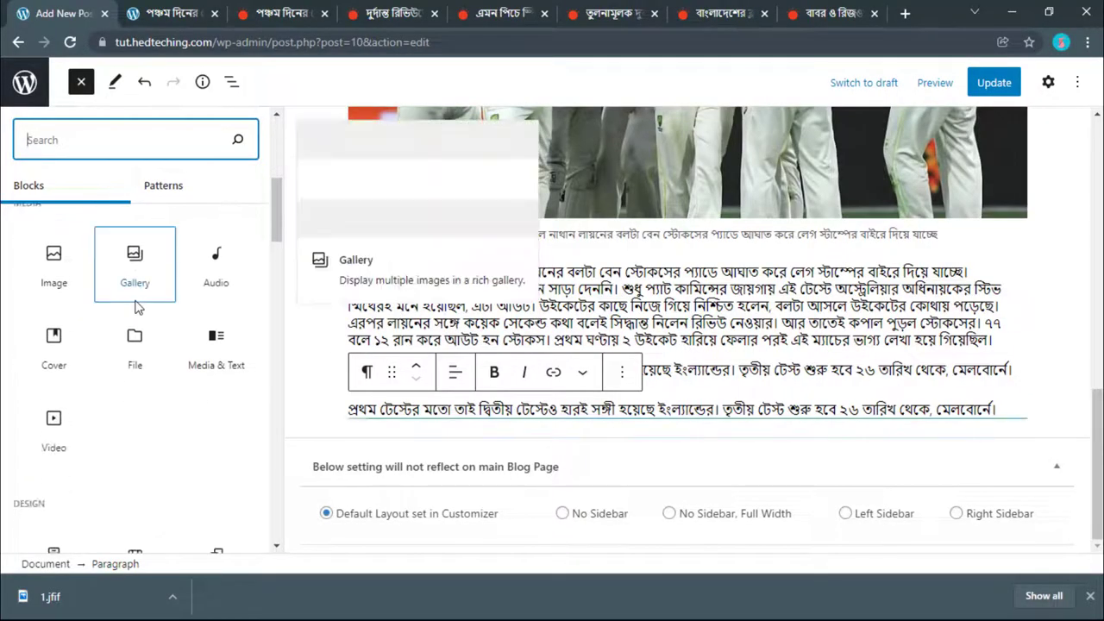
scroll(135, 308, "down", 4)
scroll(135, 308, "down", 1)
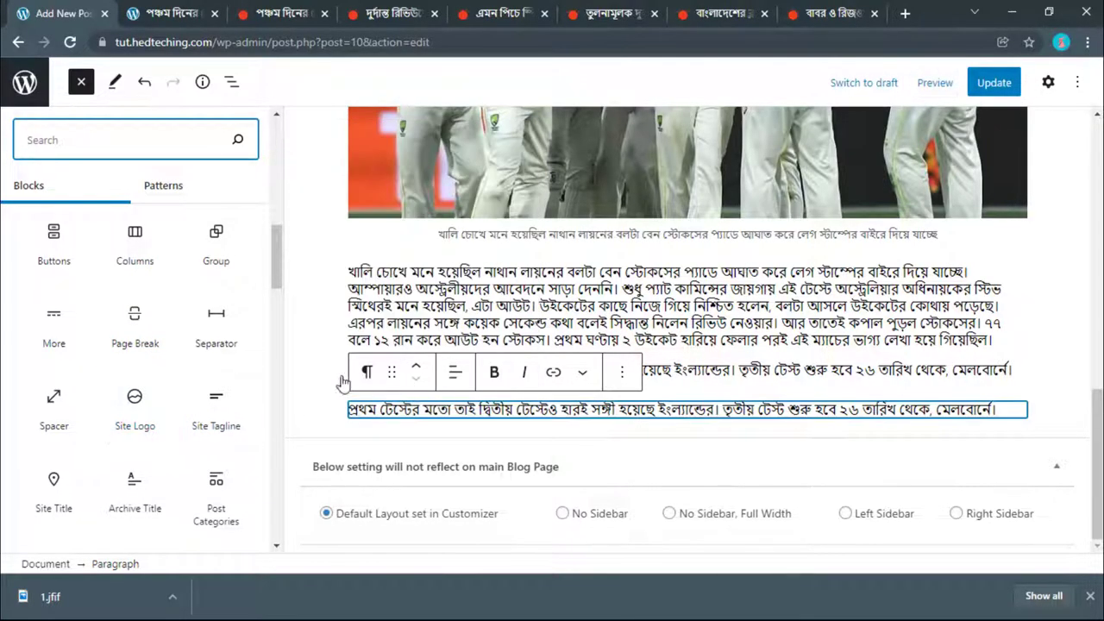
left_click(216, 338)
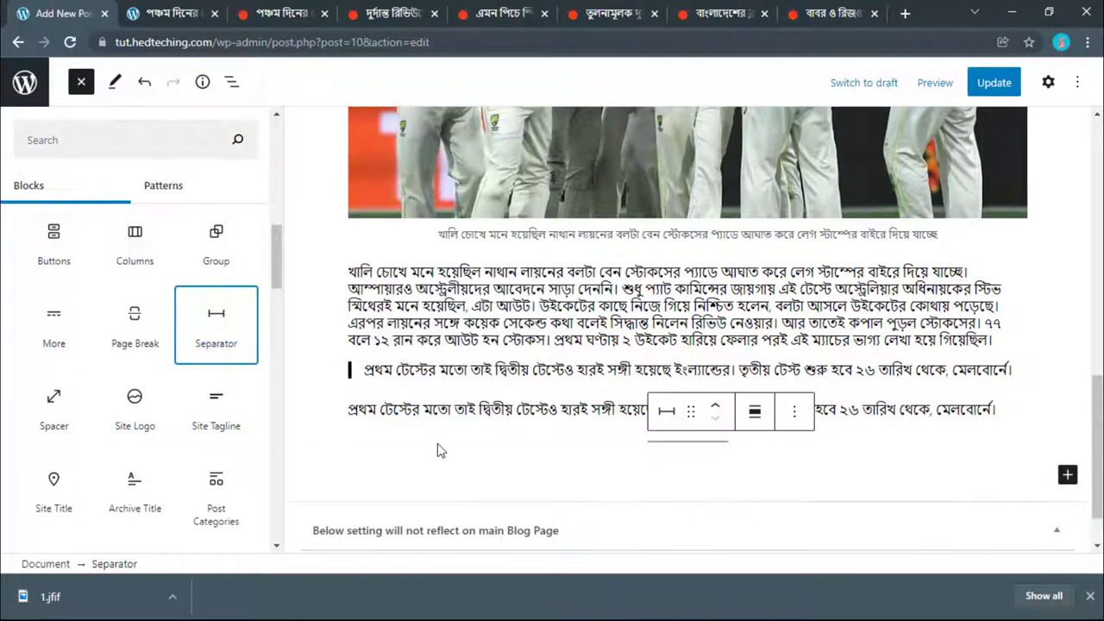
scroll(470, 432, "down", 1)
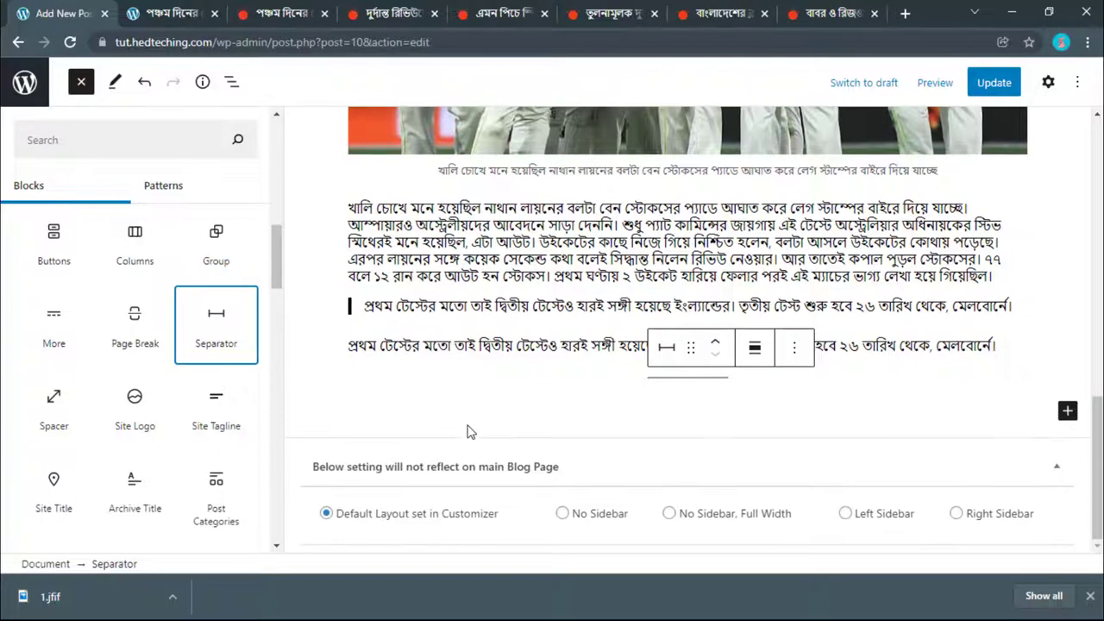
left_click(682, 354)
Step: Move the separator up so it sits directly above the quote
left_click(528, 352)
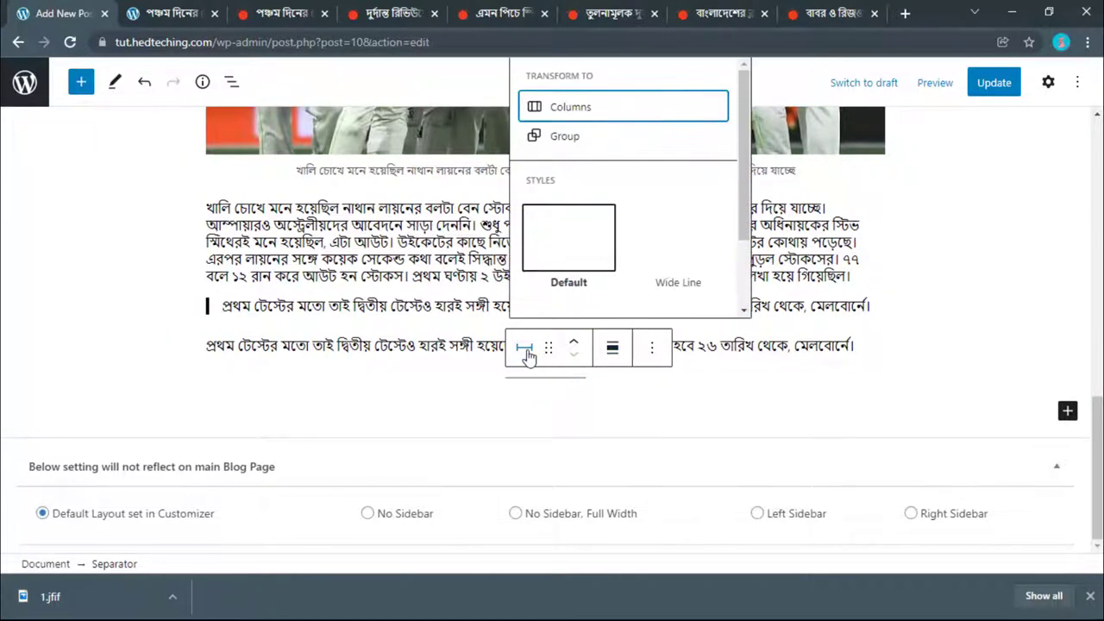
left_click(528, 363)
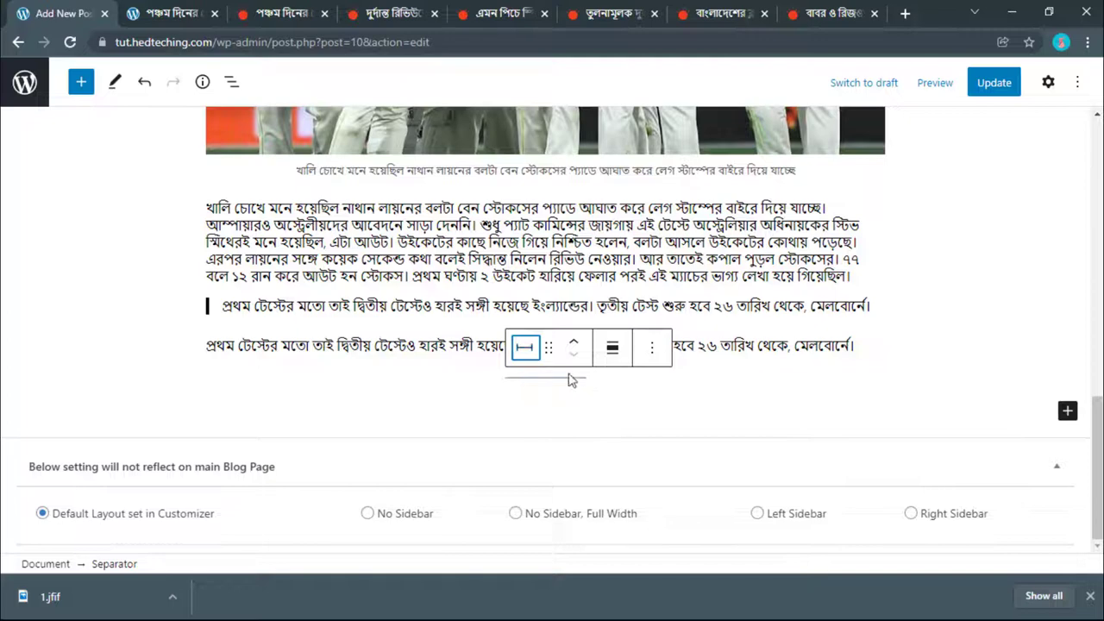
left_click(569, 379)
left_click(568, 379)
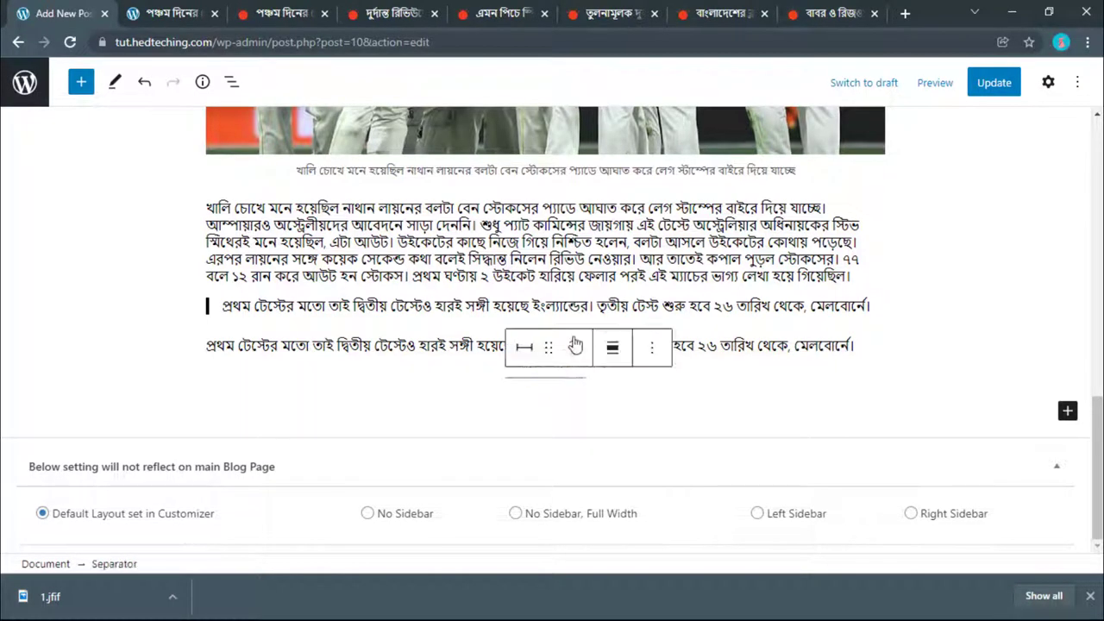
left_click(575, 341)
left_click(576, 341)
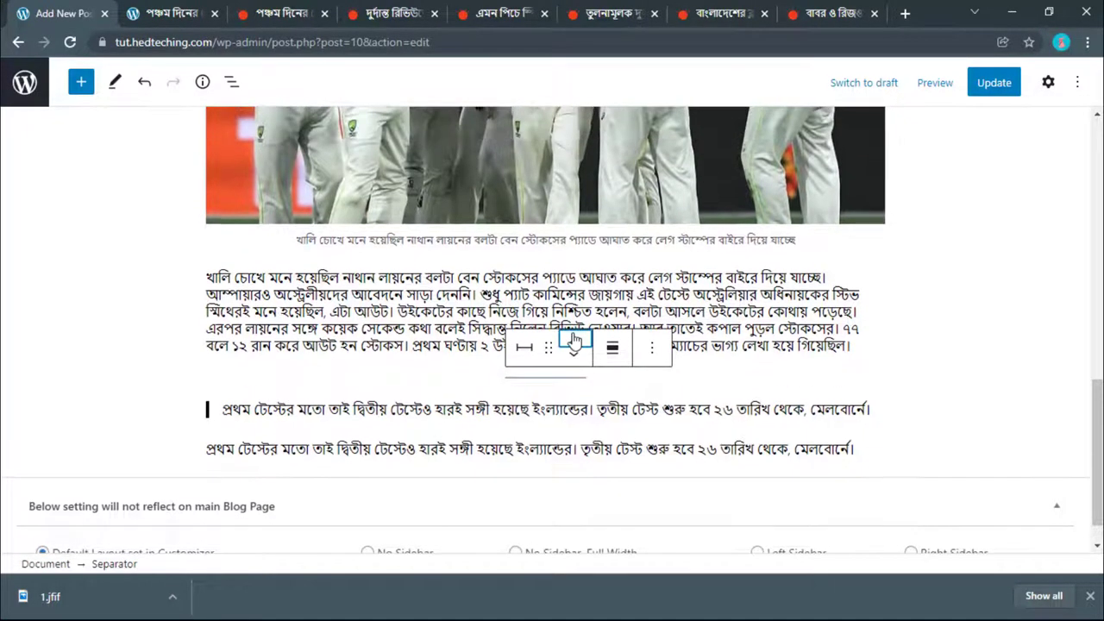
Step: Duplicate the separator and move the copy directly below the quote
left_click(651, 348)
left_click(674, 141)
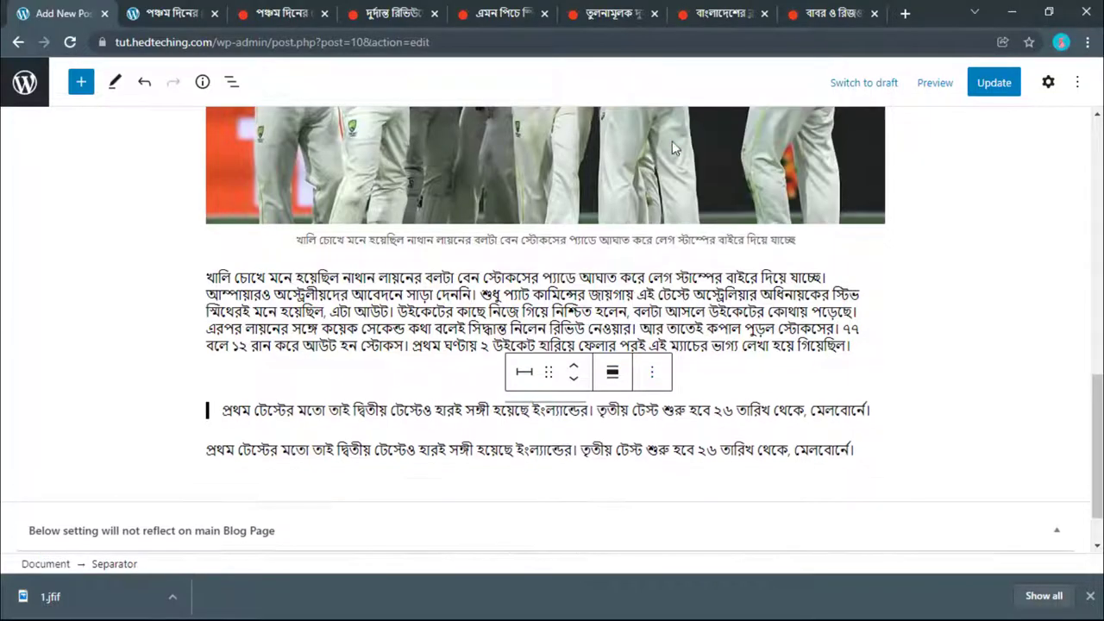
scroll(573, 311, "down", 1)
left_click(572, 314)
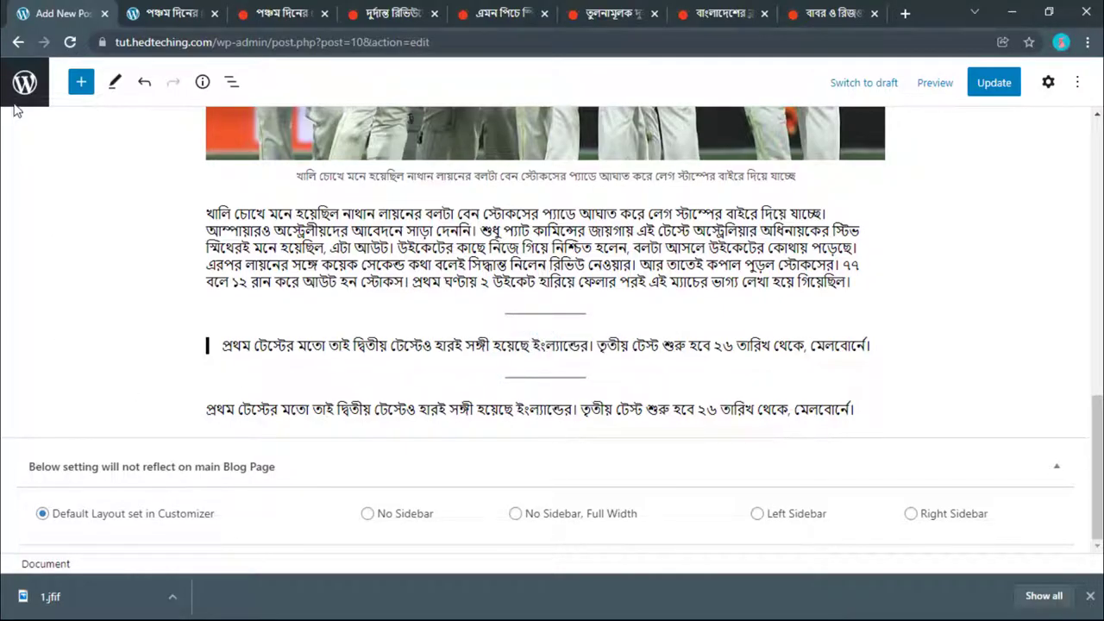
Step: Insert a Video block at the end of the post and open its Insert from URL field
left_click(82, 82)
scroll(90, 354, "down", 5)
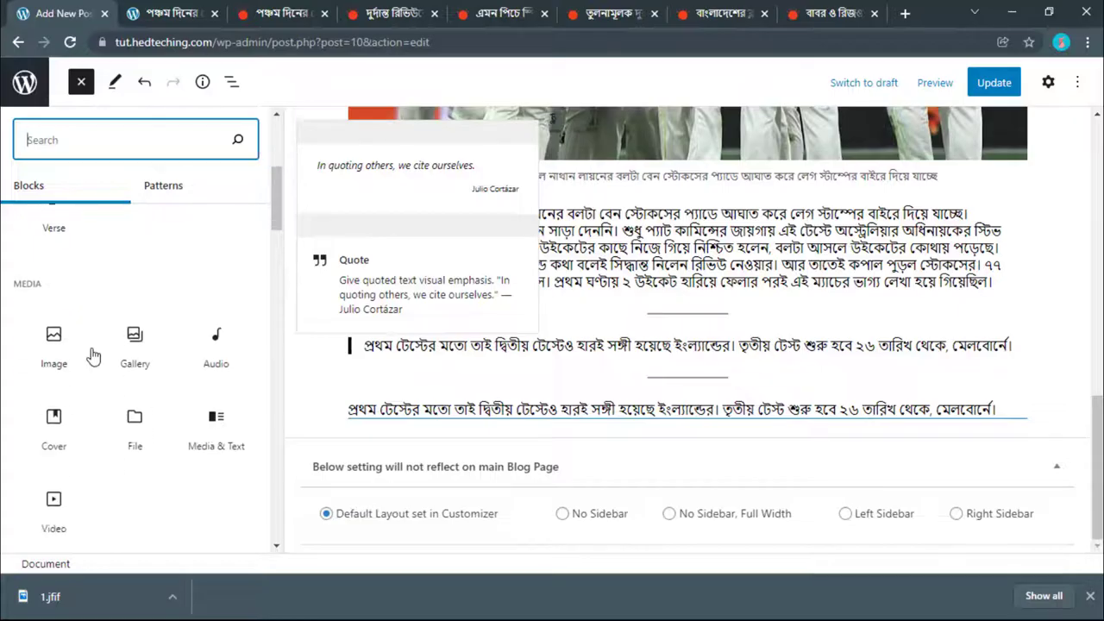
scroll(93, 357, "down", 1)
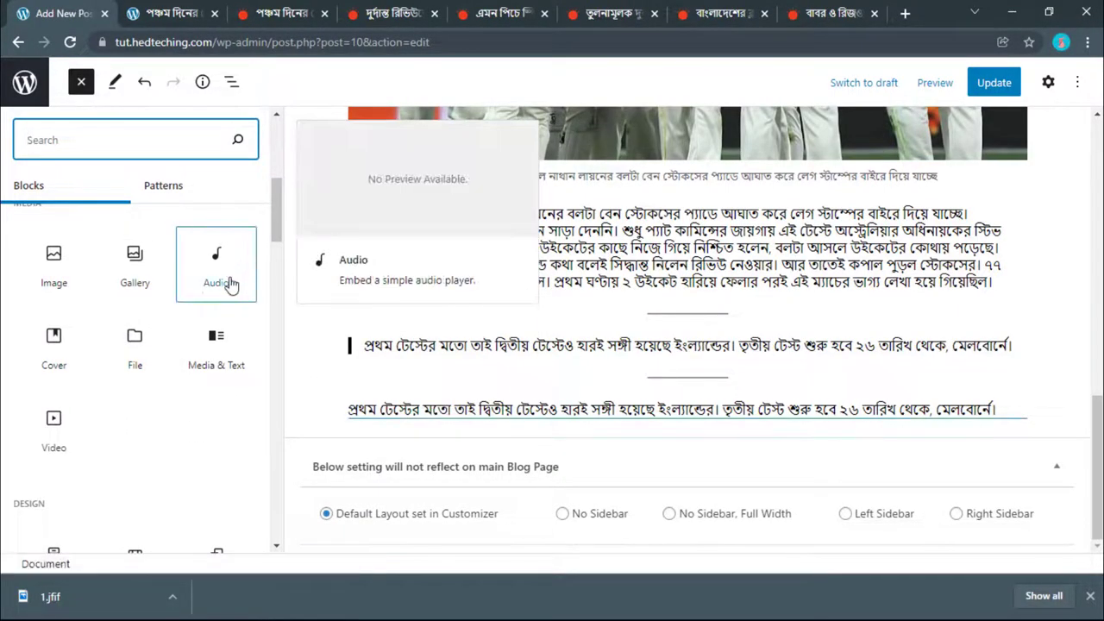
scroll(215, 285, "down", 1)
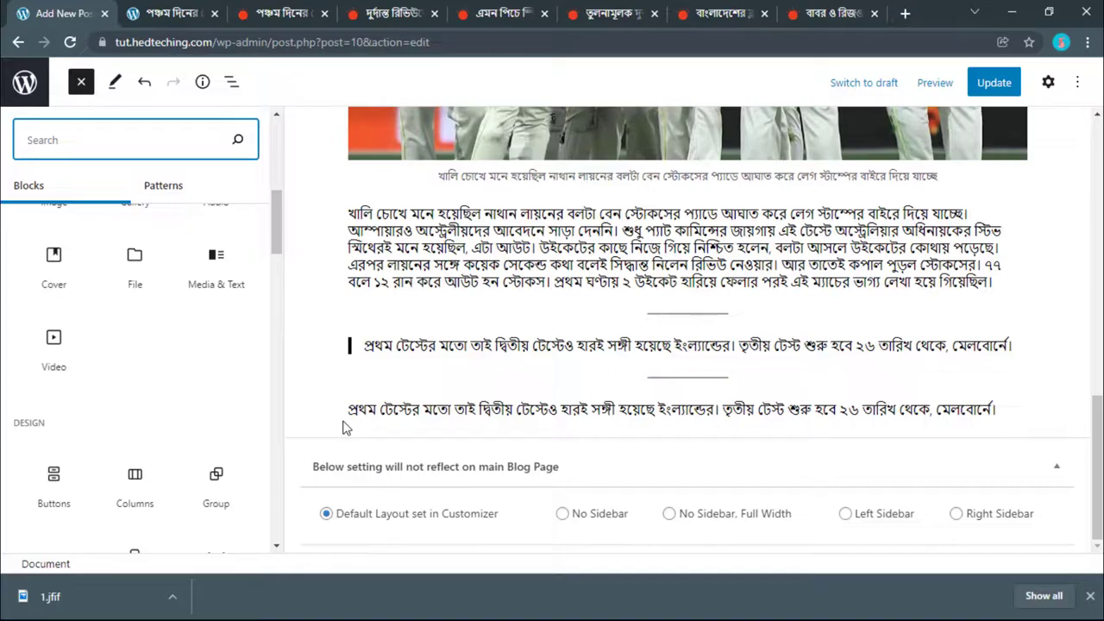
left_click(54, 349)
scroll(433, 442, "down", 1)
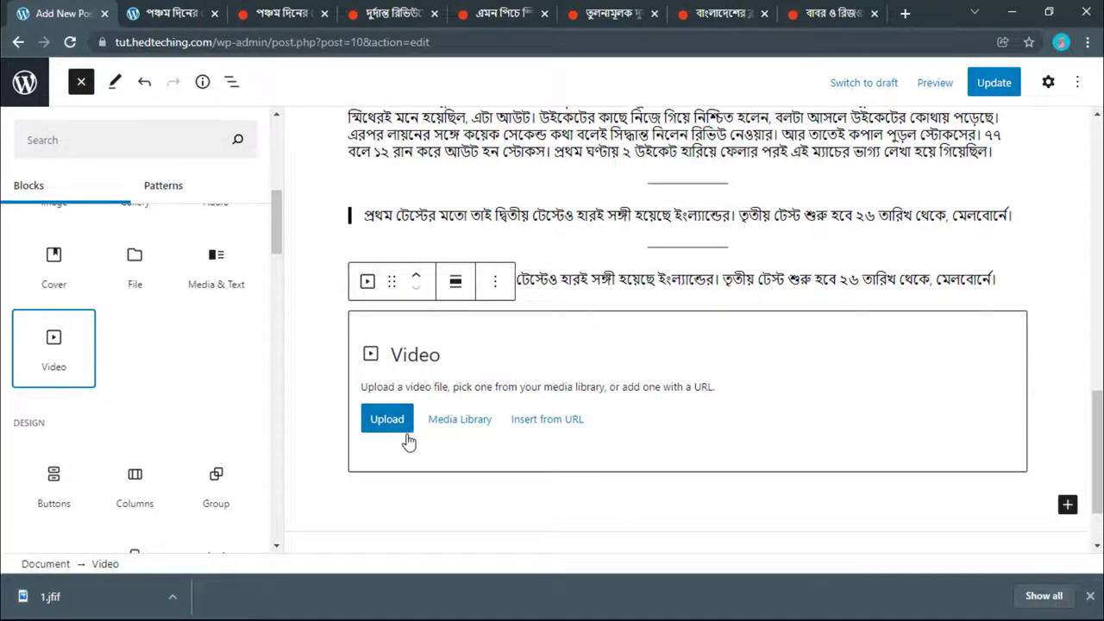
left_click(514, 433)
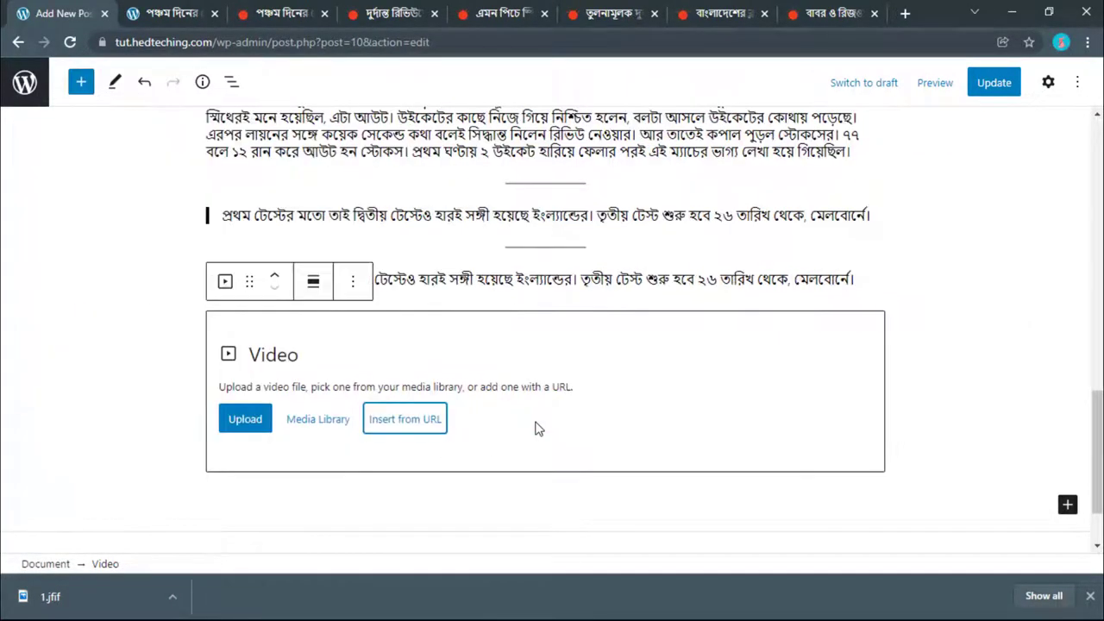
left_click(399, 419)
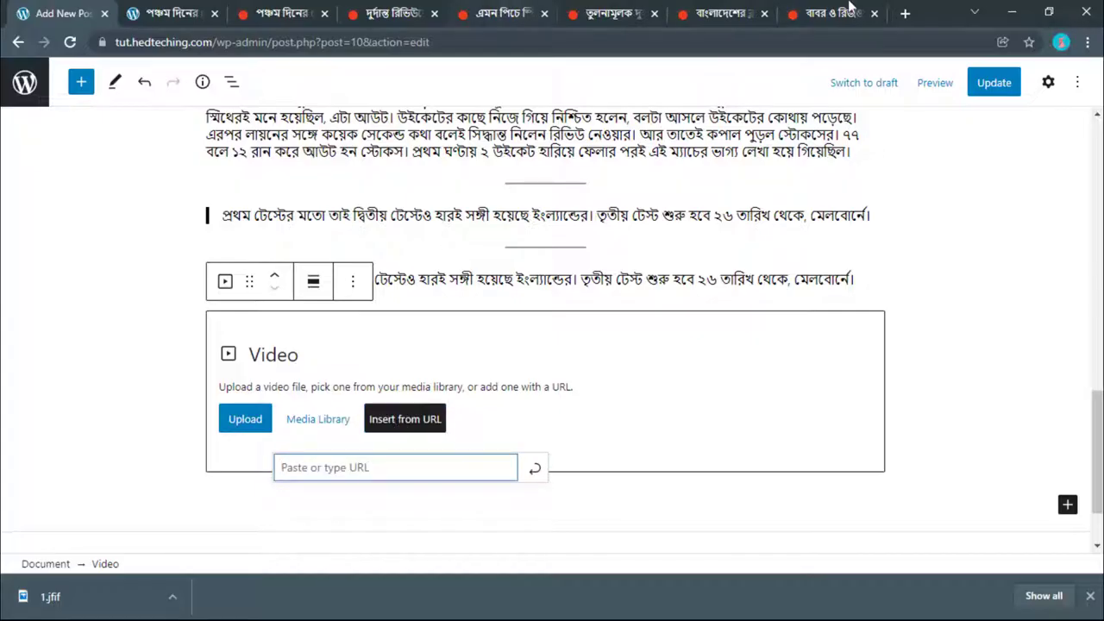
Step: Look through the open news article tabs
left_click(287, 10)
scroll(488, 418, "up", 15)
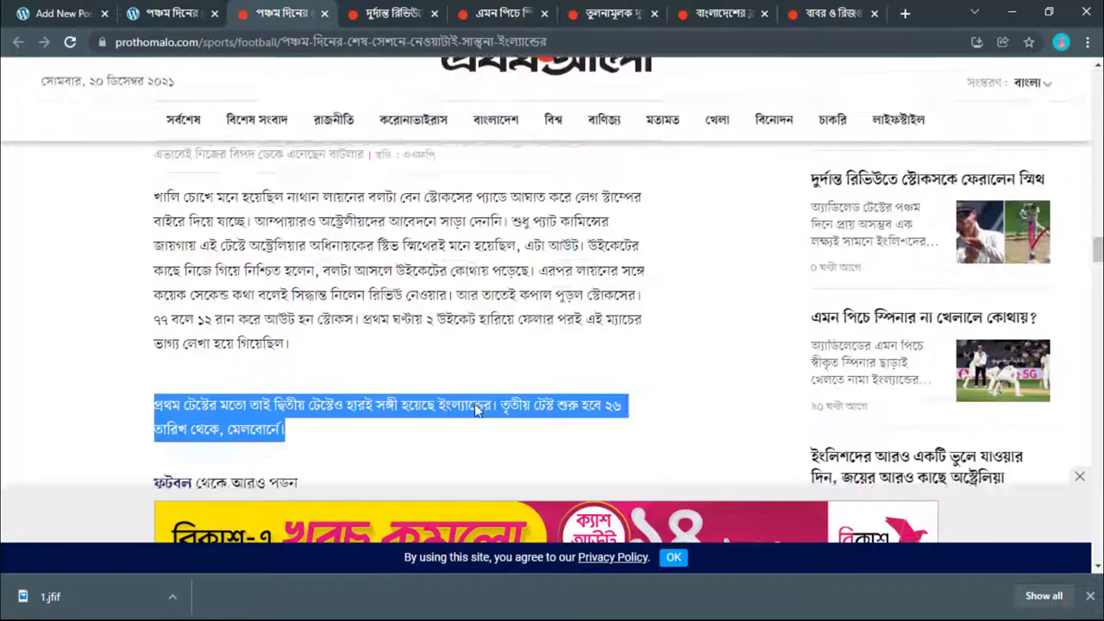
scroll(466, 408, "up", 5)
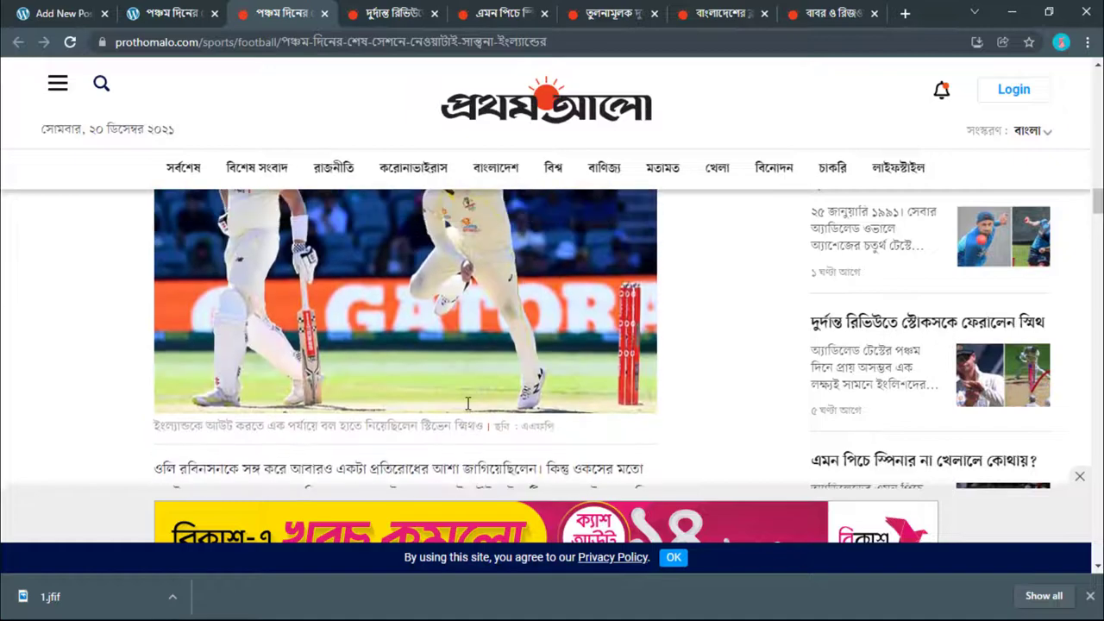
scroll(466, 404, "up", 1)
left_click(445, 9)
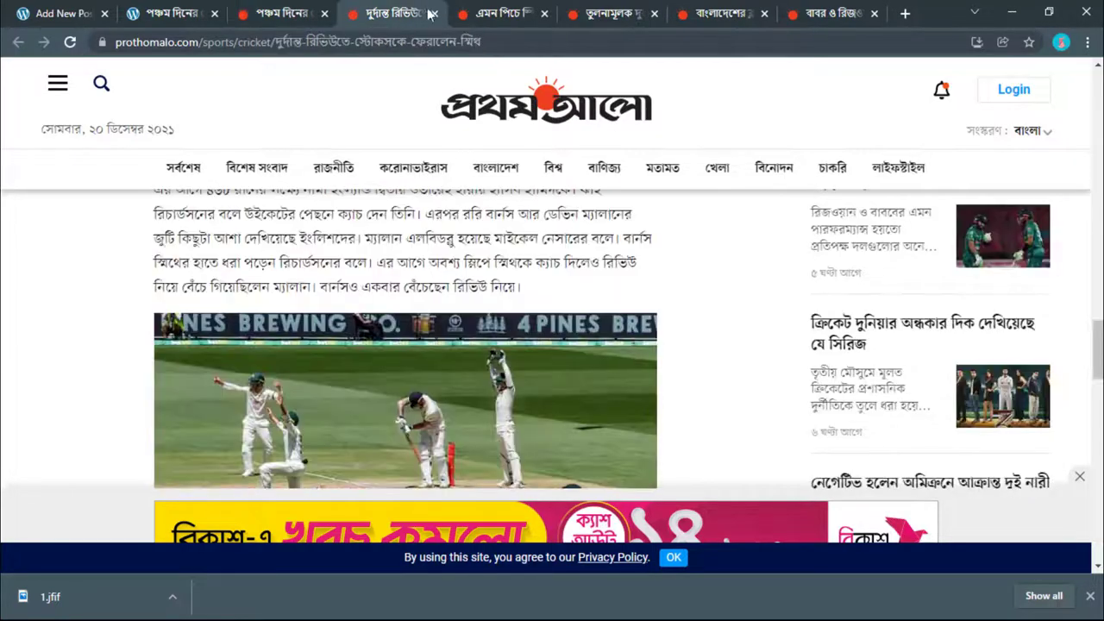
scroll(424, 311, "down", 10)
scroll(422, 311, "down", 6)
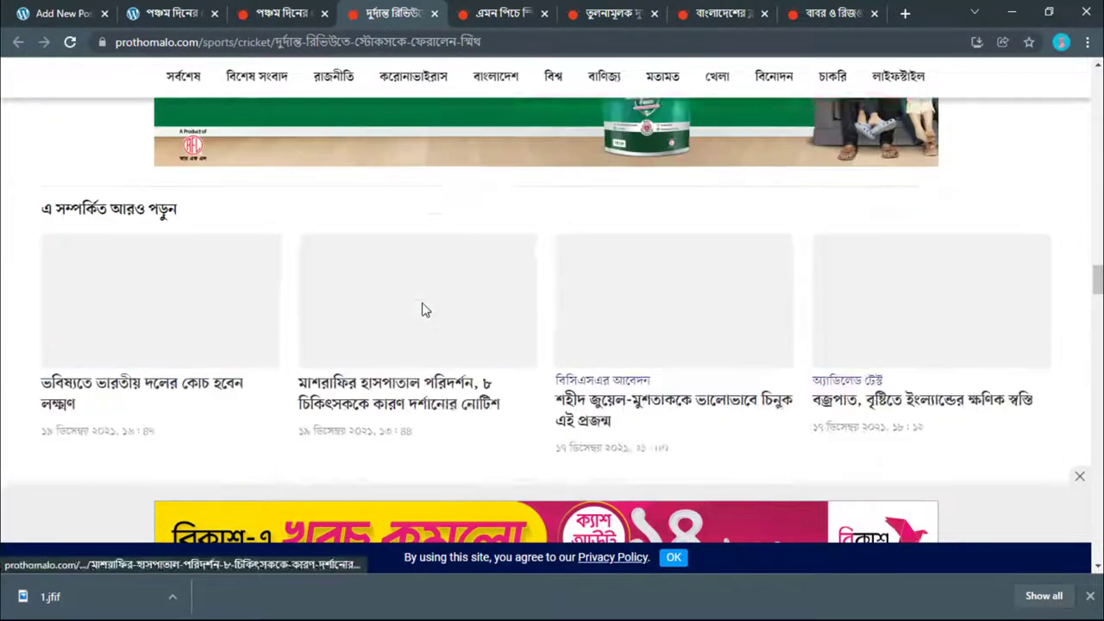
scroll(423, 312, "up", 5)
left_click(537, 9)
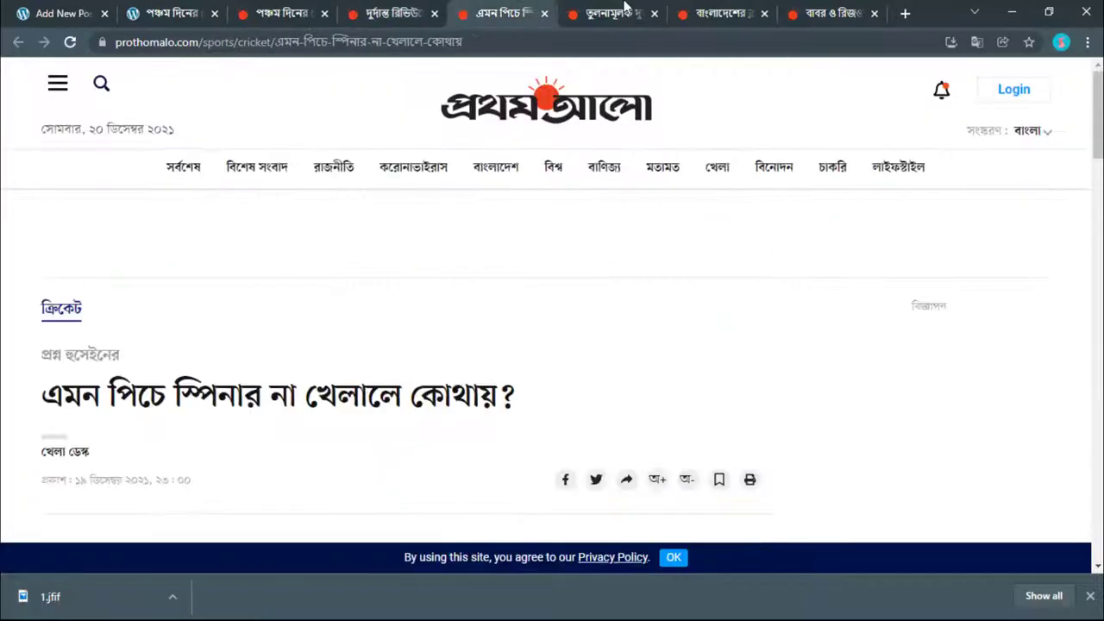
left_click(615, 11)
left_click(724, 10)
left_click(833, 10)
Step: Open the WordPress Bangla Tutorial for Beginners video on YouTube, pause it, and copy its URL
left_click(903, 10)
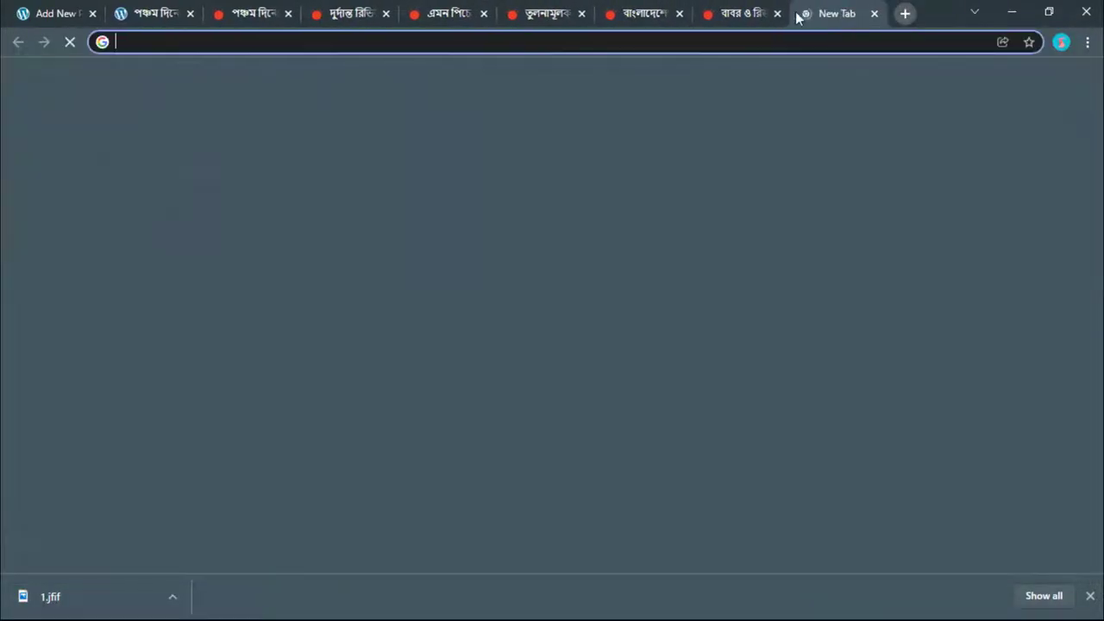
type("y")
left_click(464, 312)
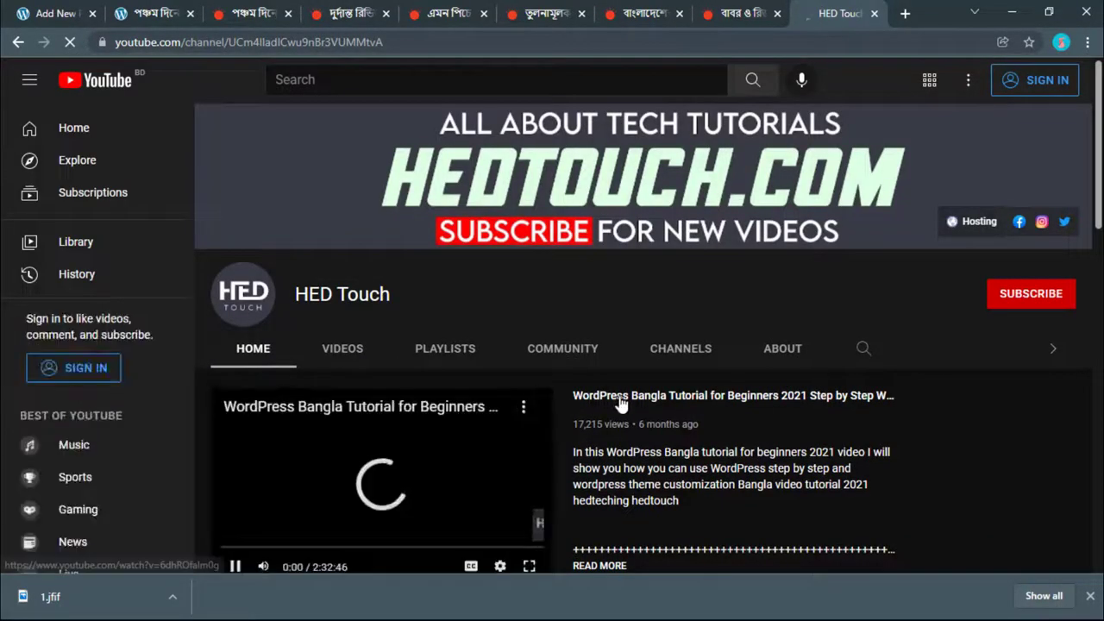
left_click(335, 469)
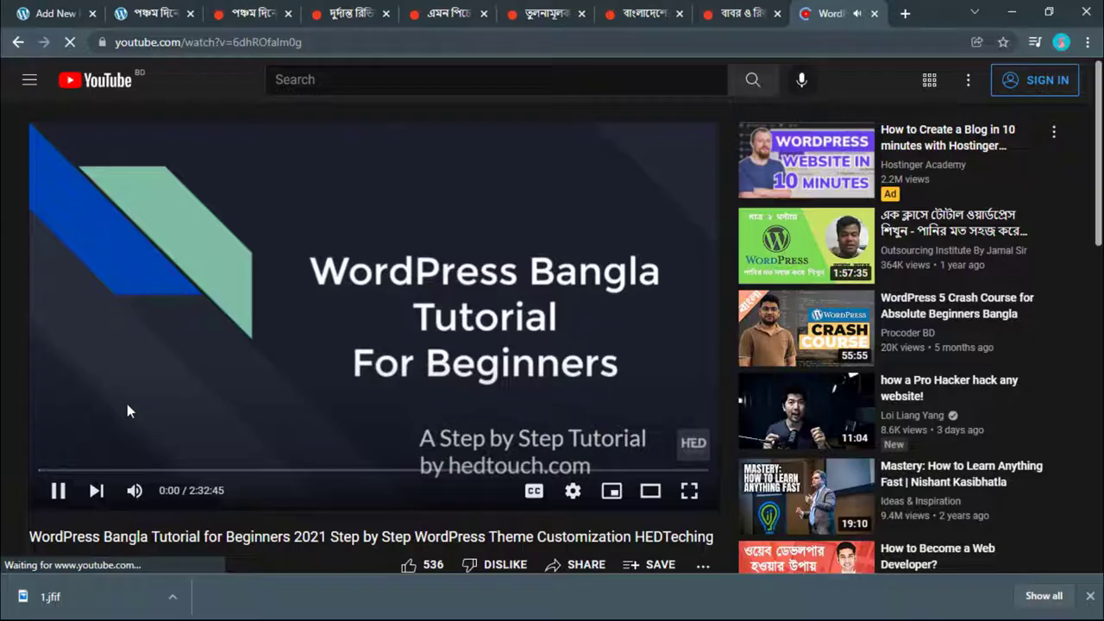
left_click(126, 403)
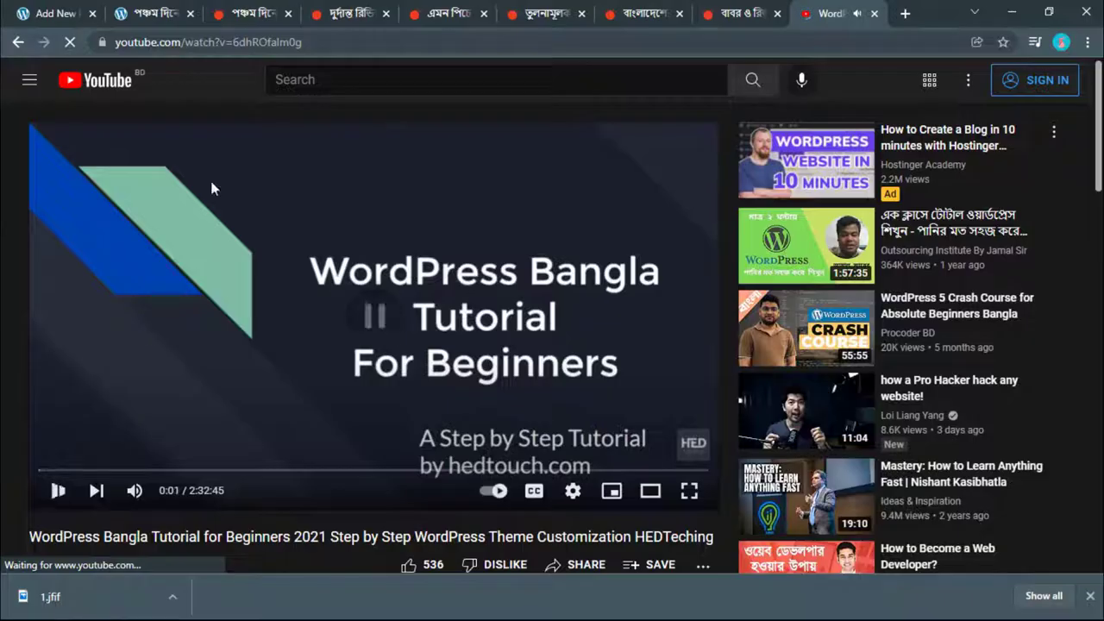
left_click(244, 41)
right_click(244, 40)
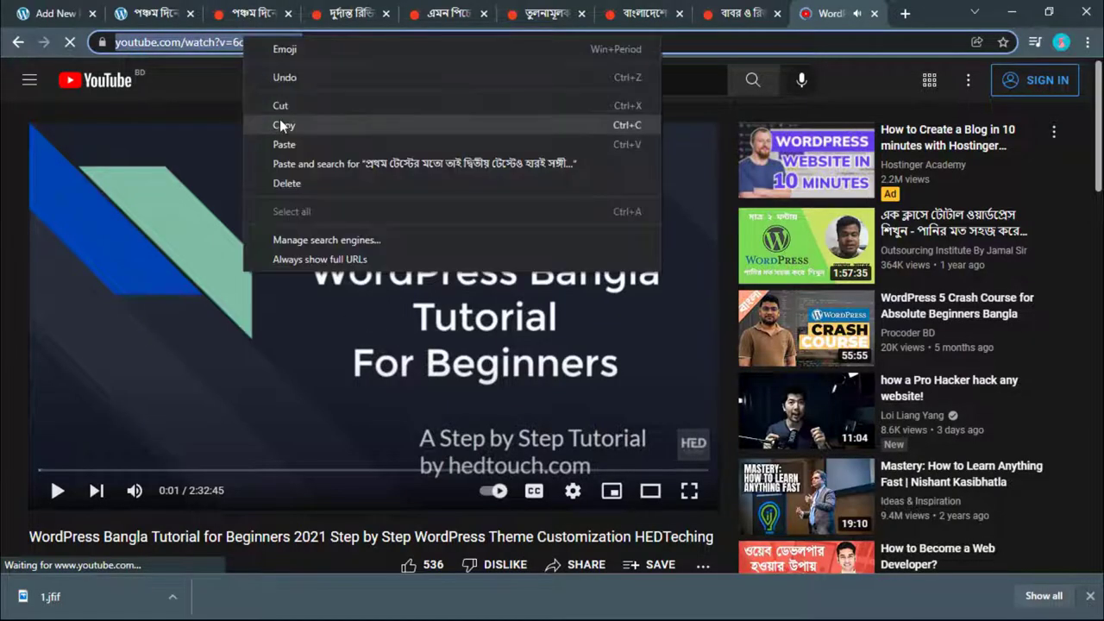
left_click(281, 125)
left_click(53, 13)
Step: Paste the tutorial's YouTube link into the video URL field and embed it below the last paragraph
right_click(373, 467)
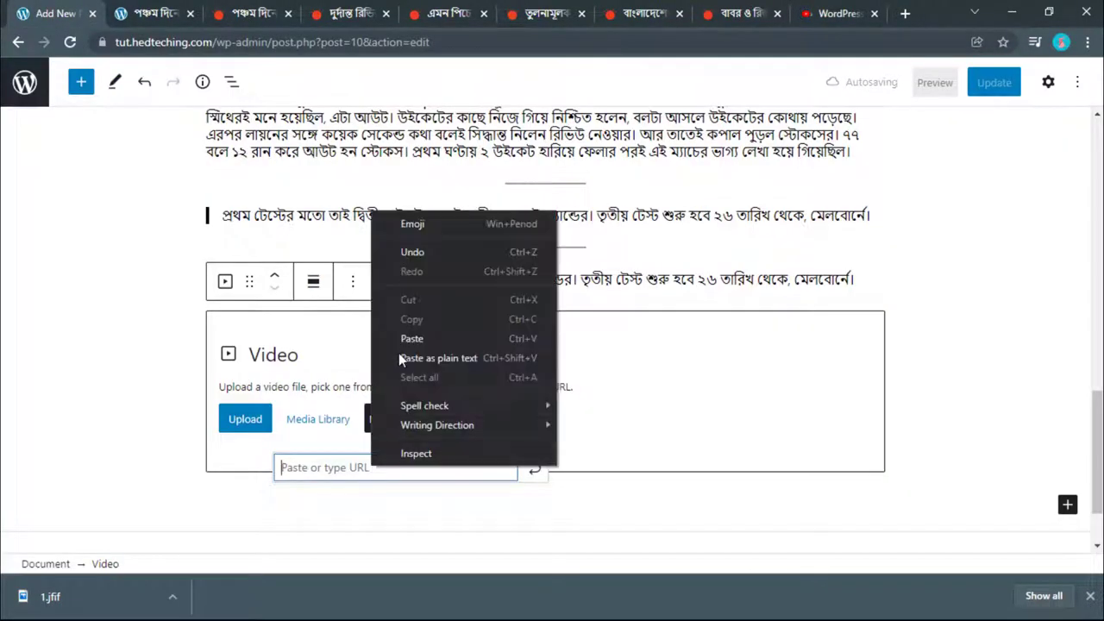
left_click(401, 338)
left_click(534, 469)
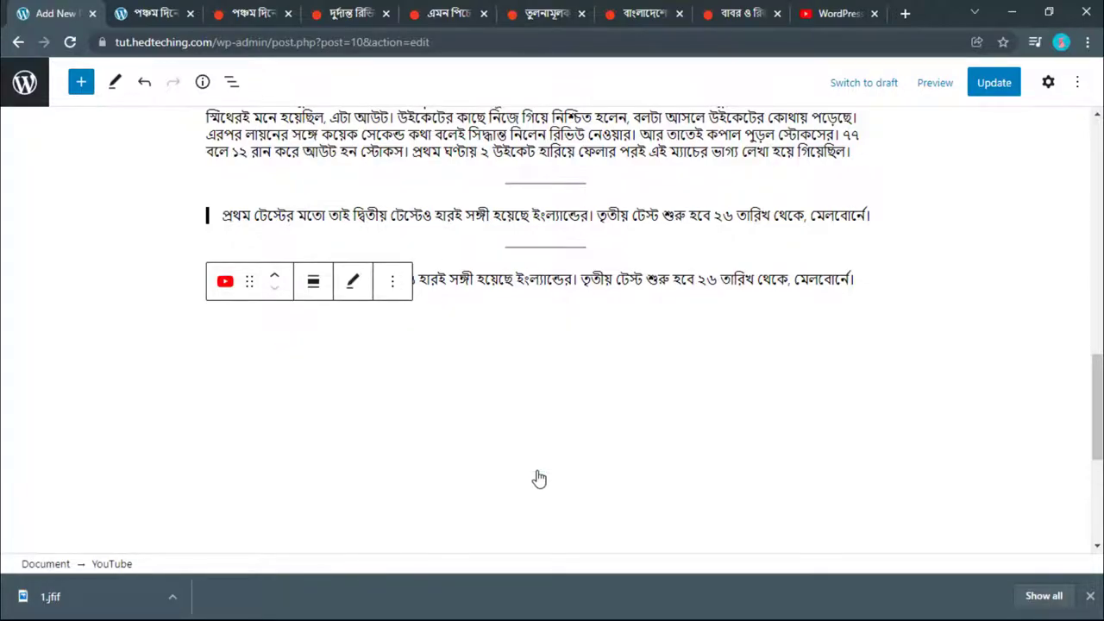
scroll(538, 479, "down", 2)
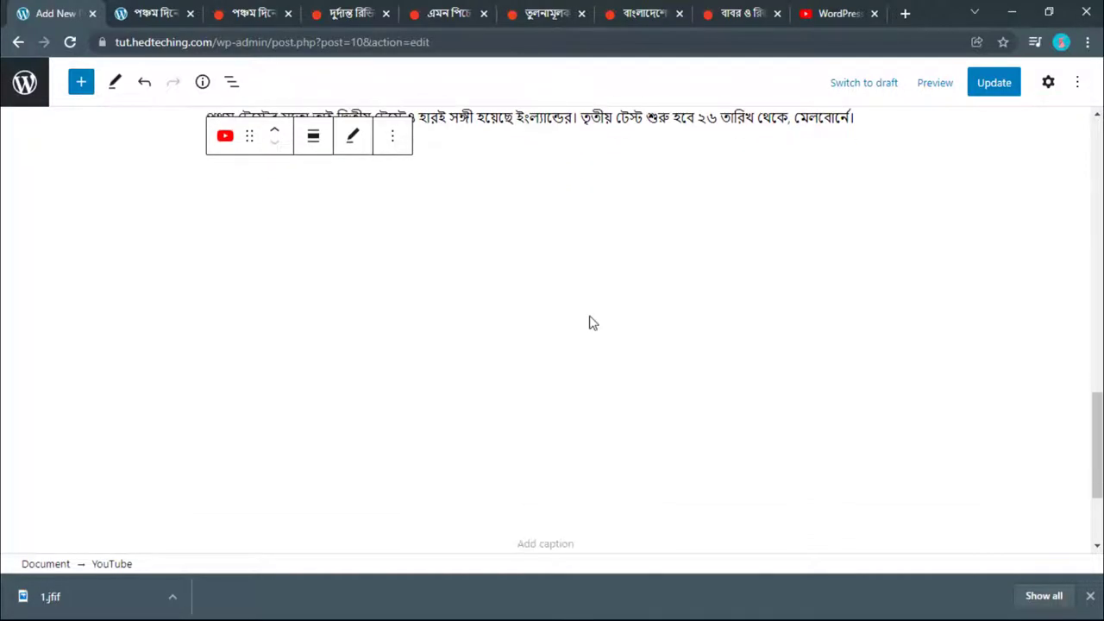
left_click(815, 10)
scroll(466, 307, "down", 2)
left_click(74, 9)
scroll(285, 242, "up", 2)
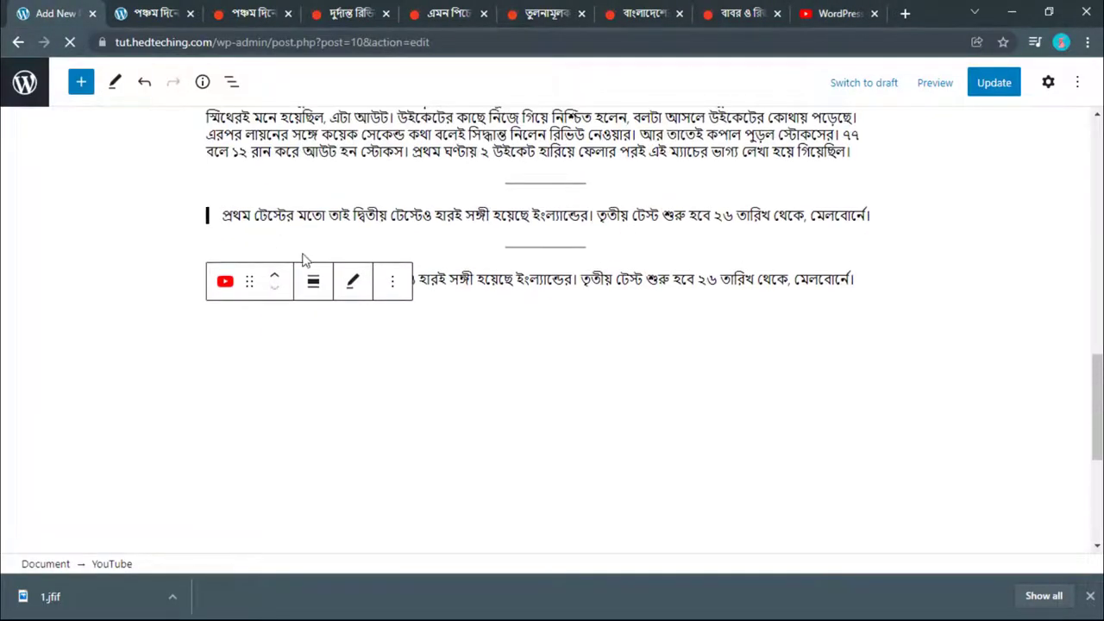
scroll(418, 365, "down", 1)
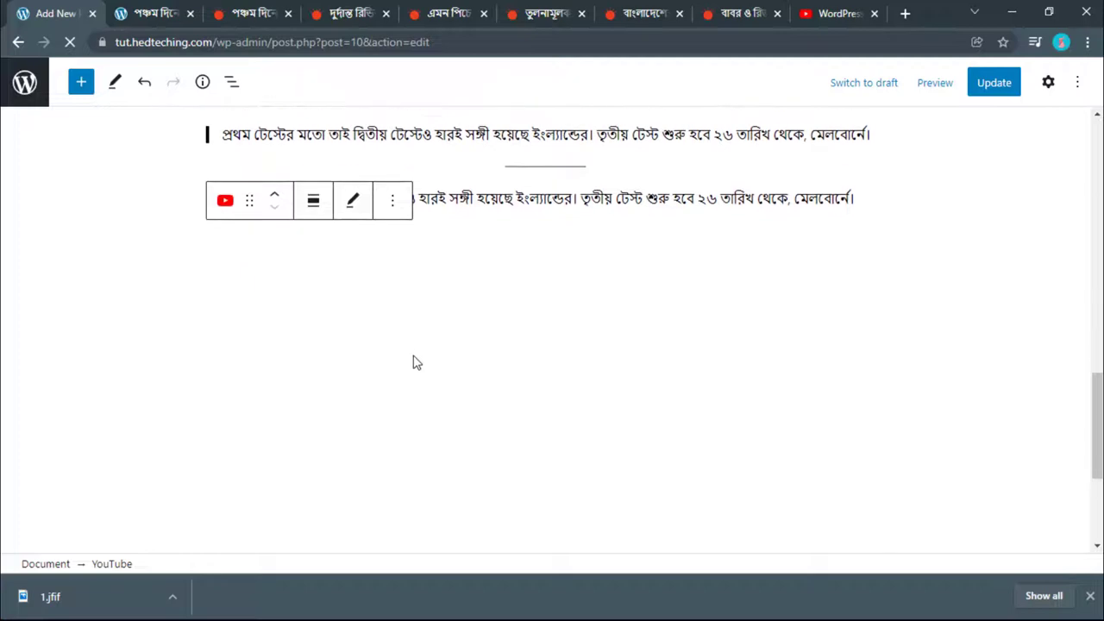
left_click(490, 195)
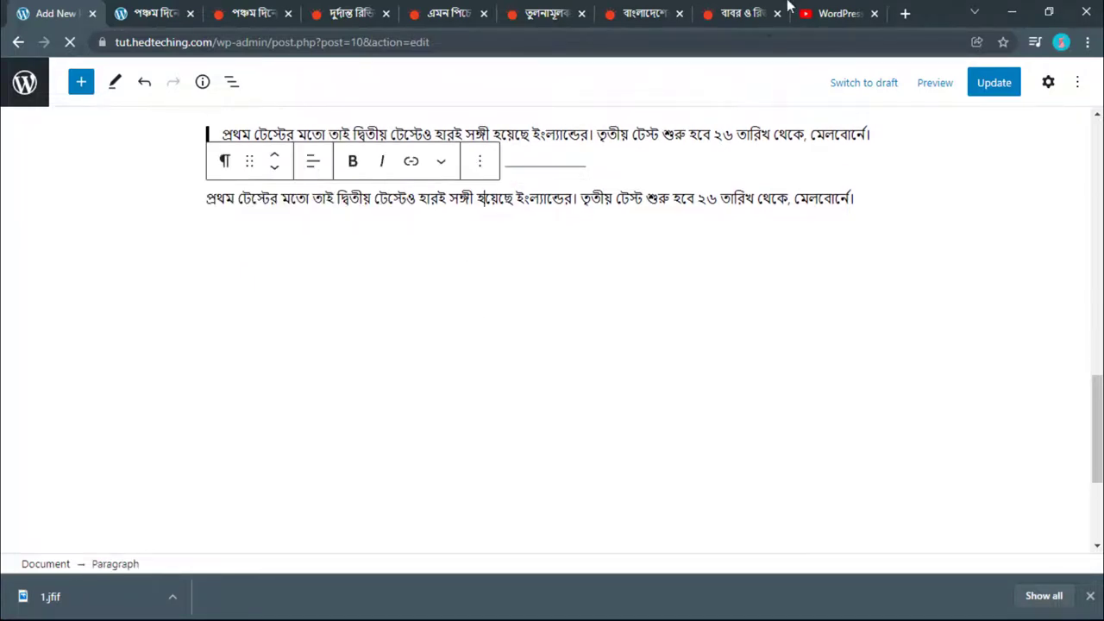
Step: Scroll through the tutorial video's description and comments, then like the video
left_click(835, 13)
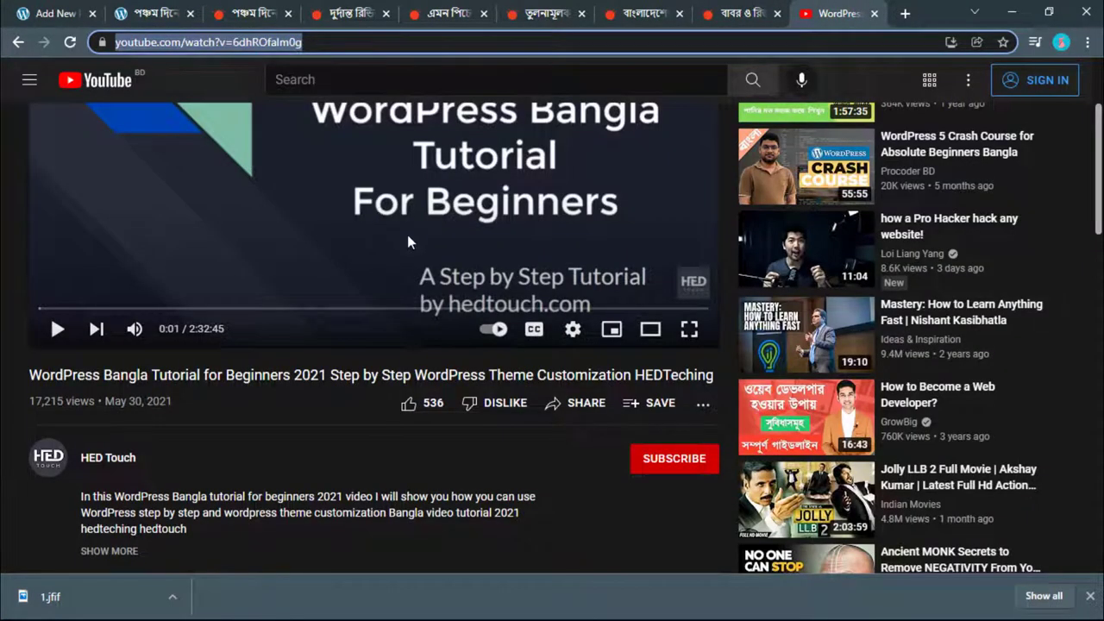
scroll(408, 234, "down", 2)
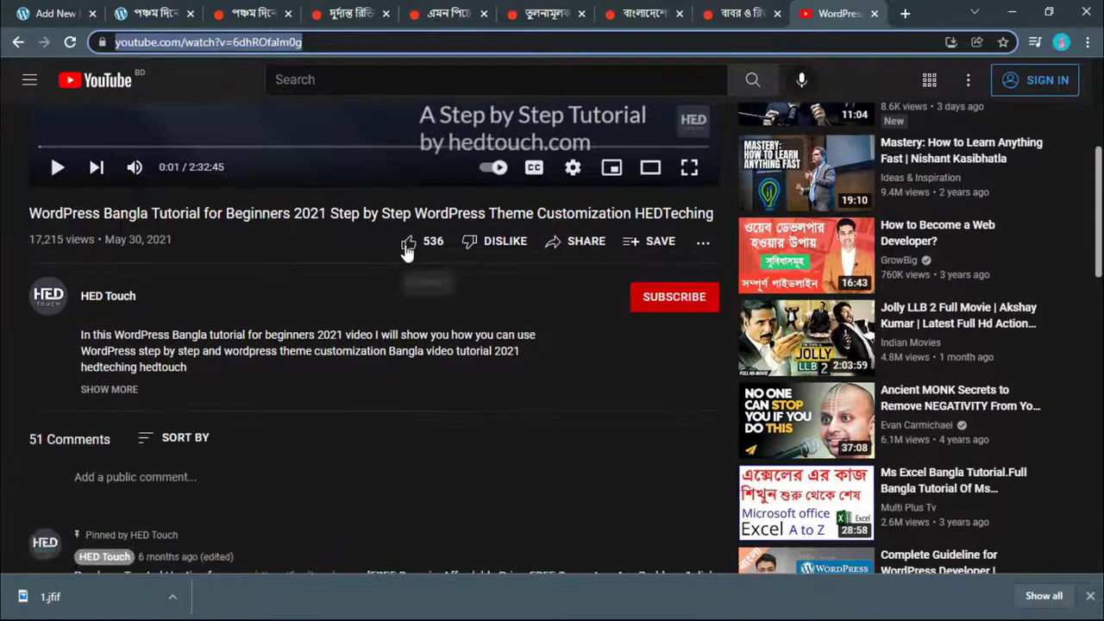
scroll(404, 247, "up", 2)
scroll(406, 258, "down", 2)
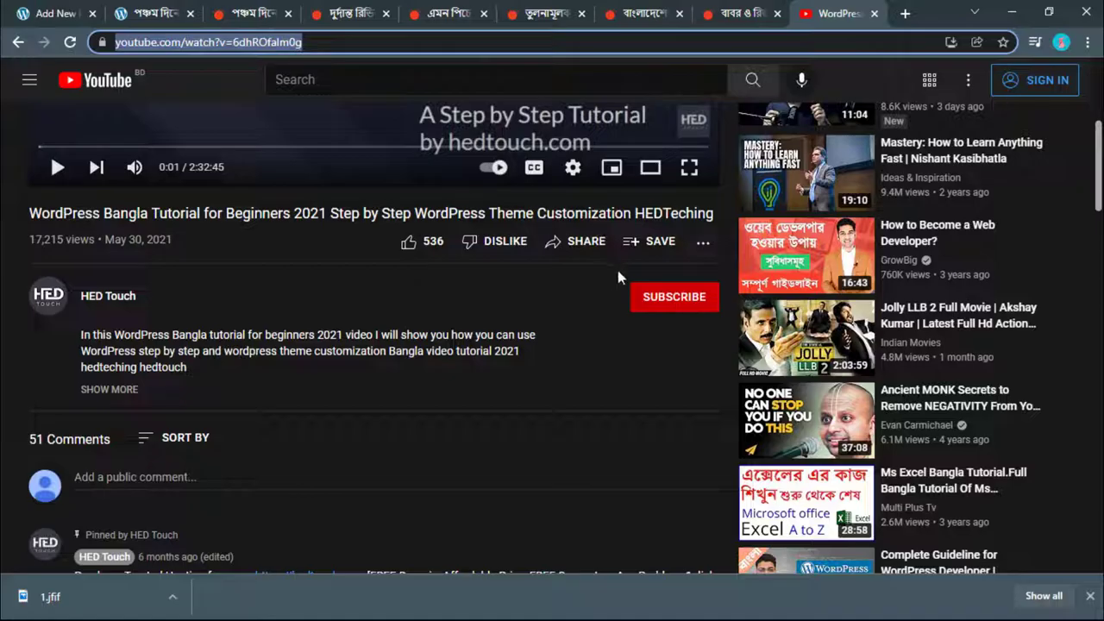
left_click(407, 245)
Step: Update the post with the embedded tutorial video and view its published page
left_click(360, 235)
left_click(17, 9)
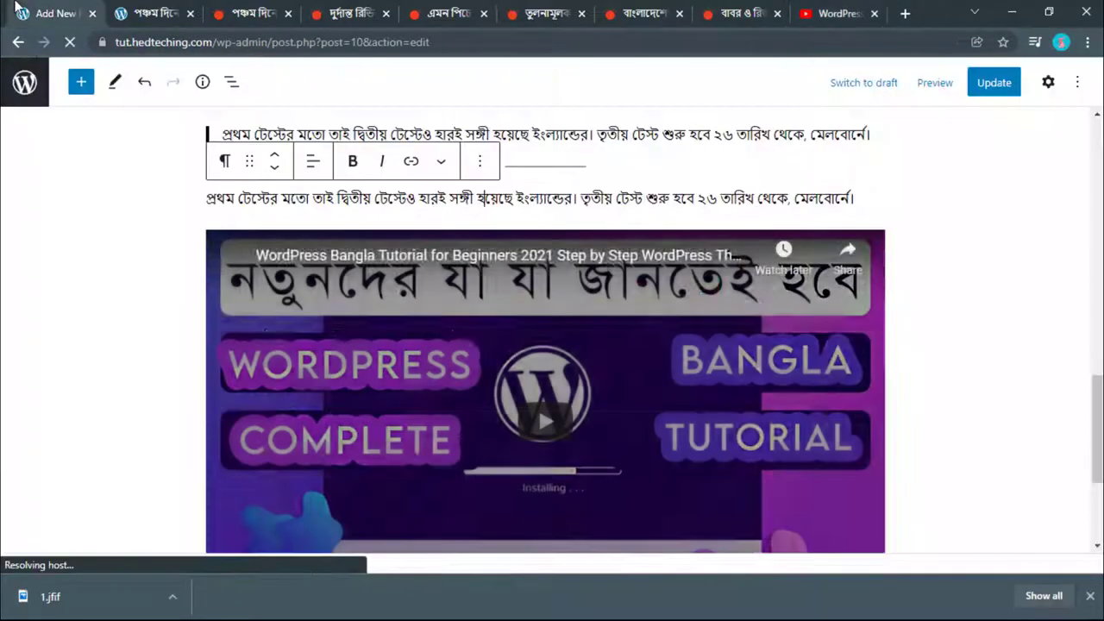
scroll(451, 325, "down", 2)
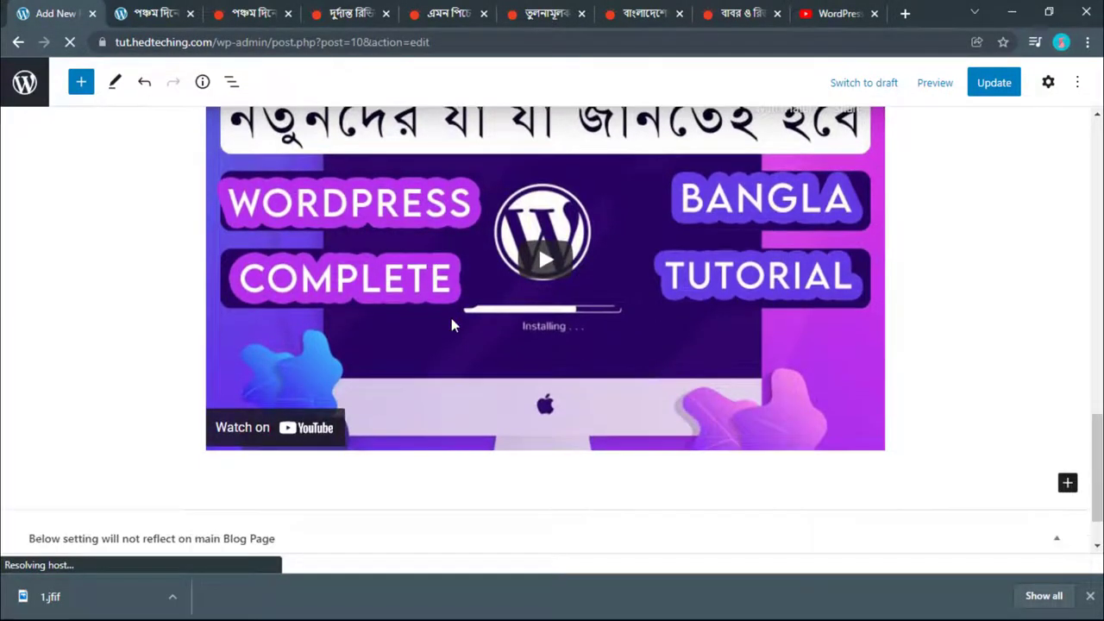
scroll(451, 325, "up", 1)
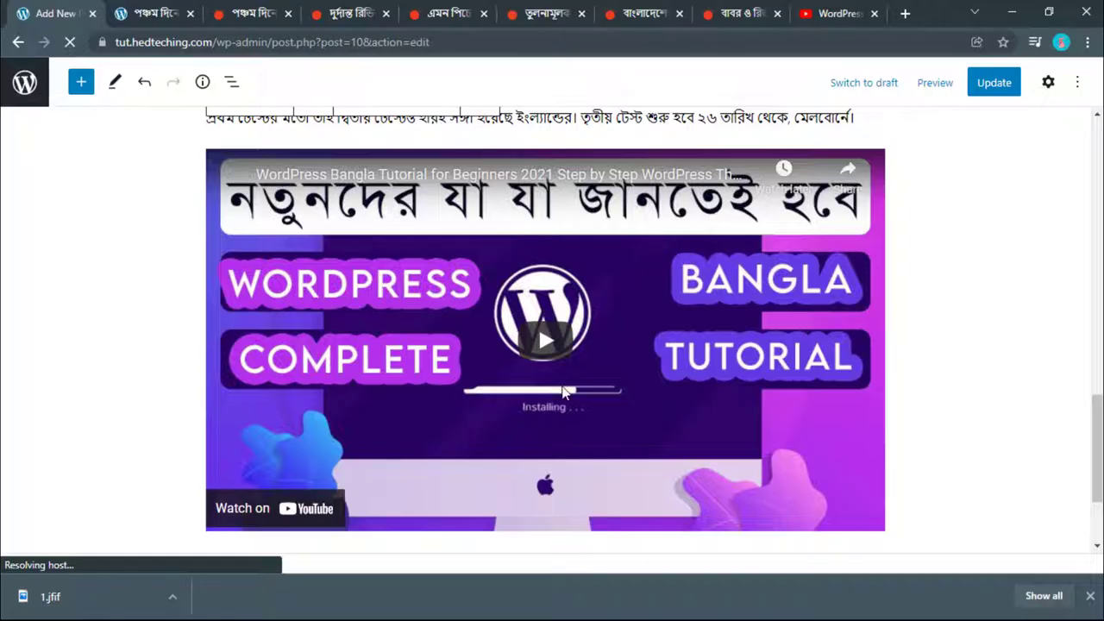
scroll(565, 393, "down", 2)
scroll(458, 377, "up", 2)
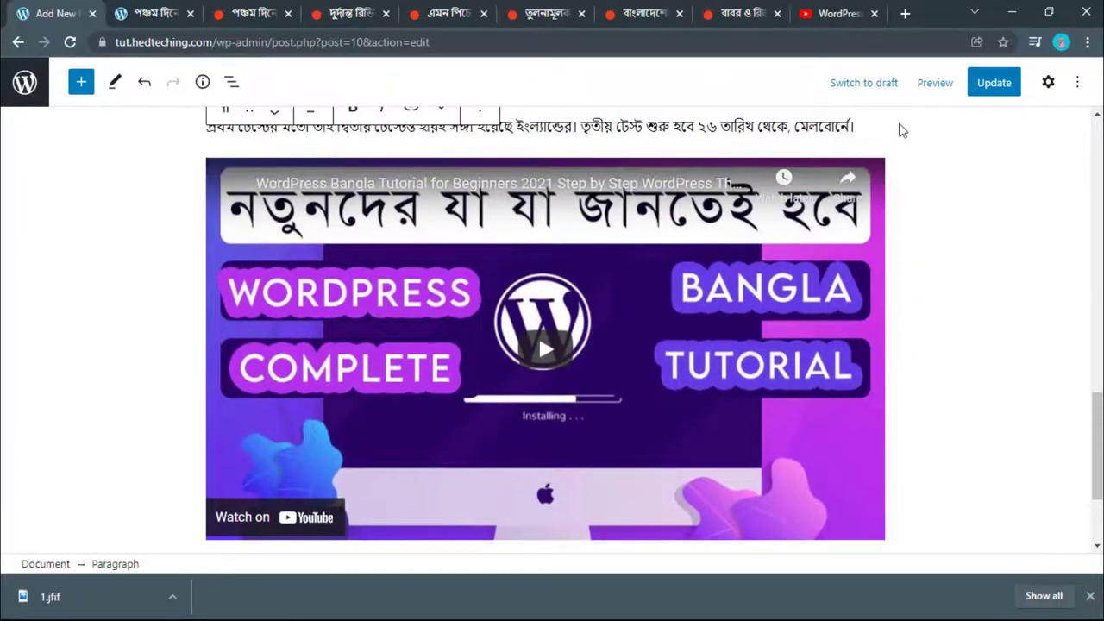
left_click(992, 83)
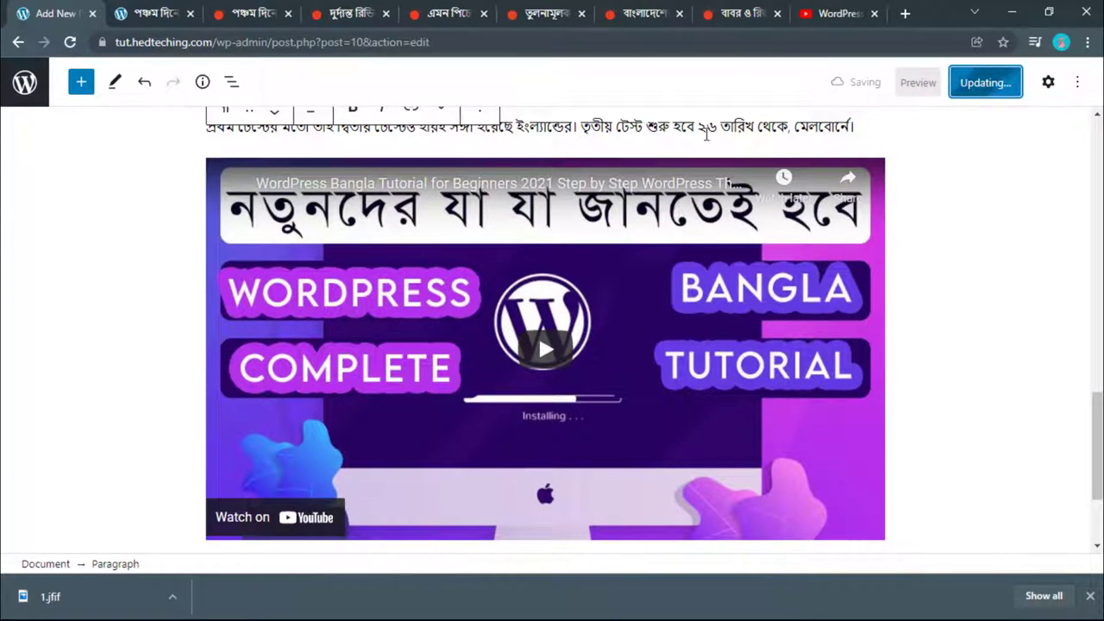
left_click(173, 10)
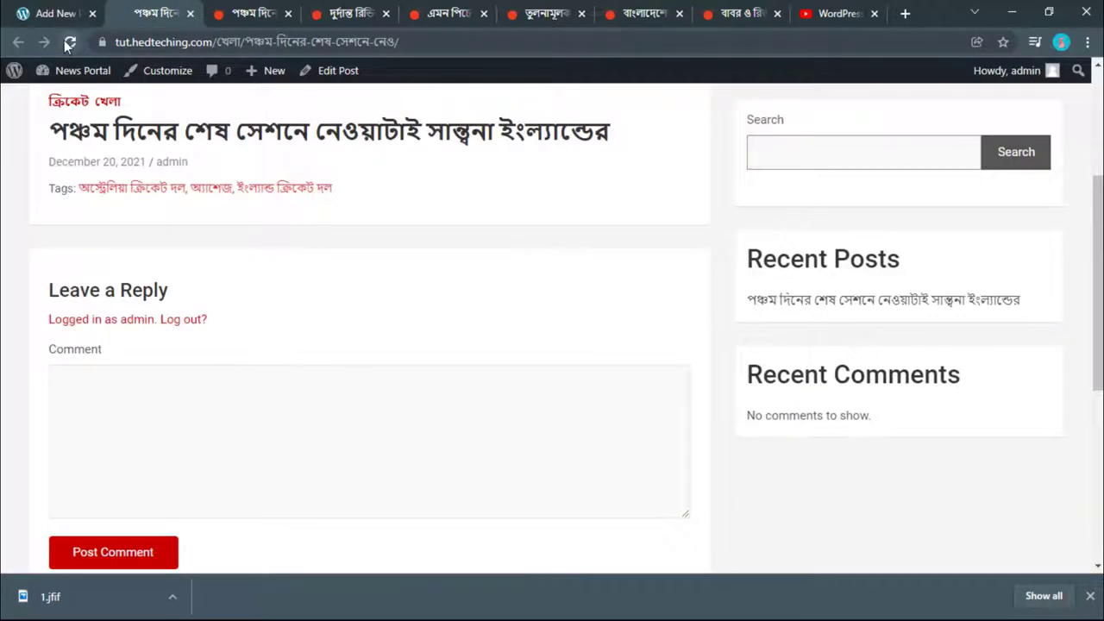
Step: Reload the published post and scroll down to the quote between the separators
left_click(70, 43)
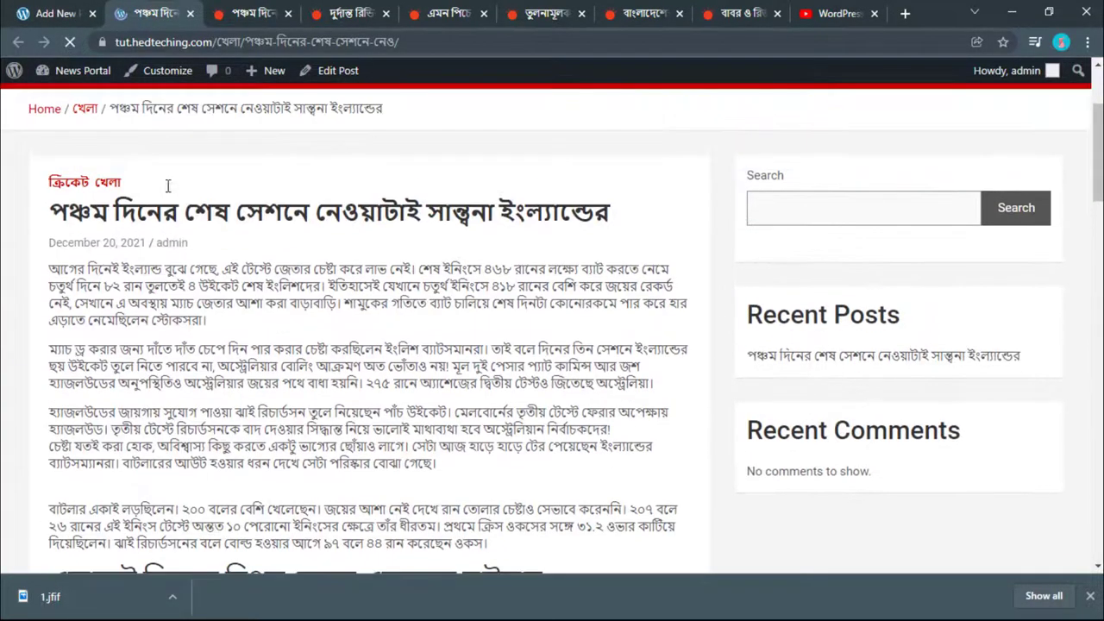
scroll(168, 186, "down", 5)
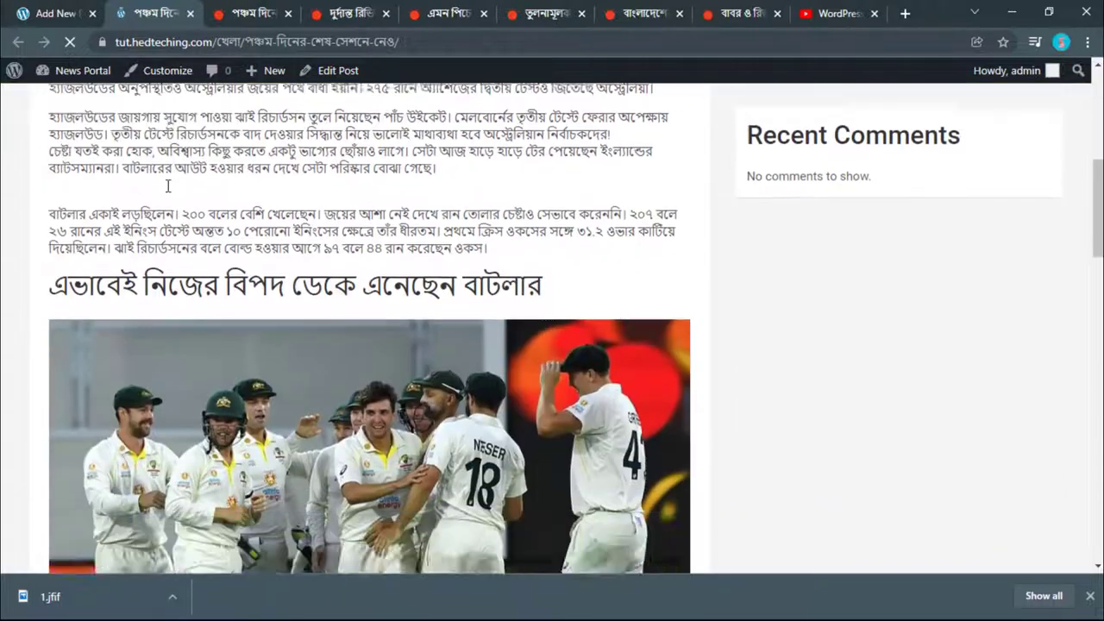
scroll(168, 185, "down", 10)
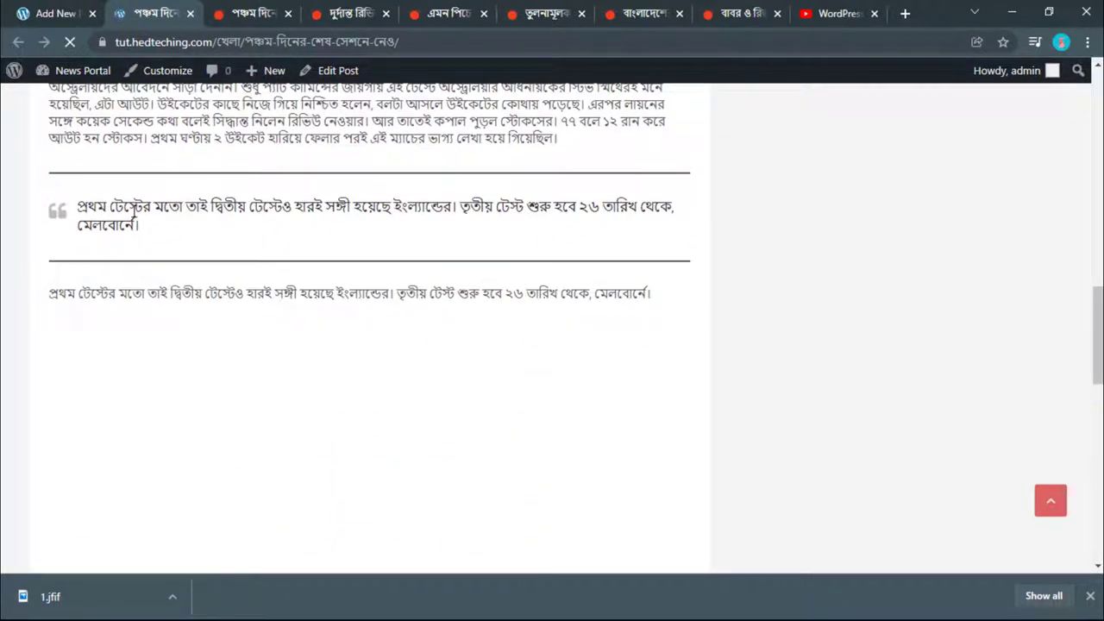
left_click_drag(131, 216, 138, 226)
left_click(207, 215)
Step: Scroll through the closing paragraph and video caption, checking the layout
scroll(327, 257, "down", 4)
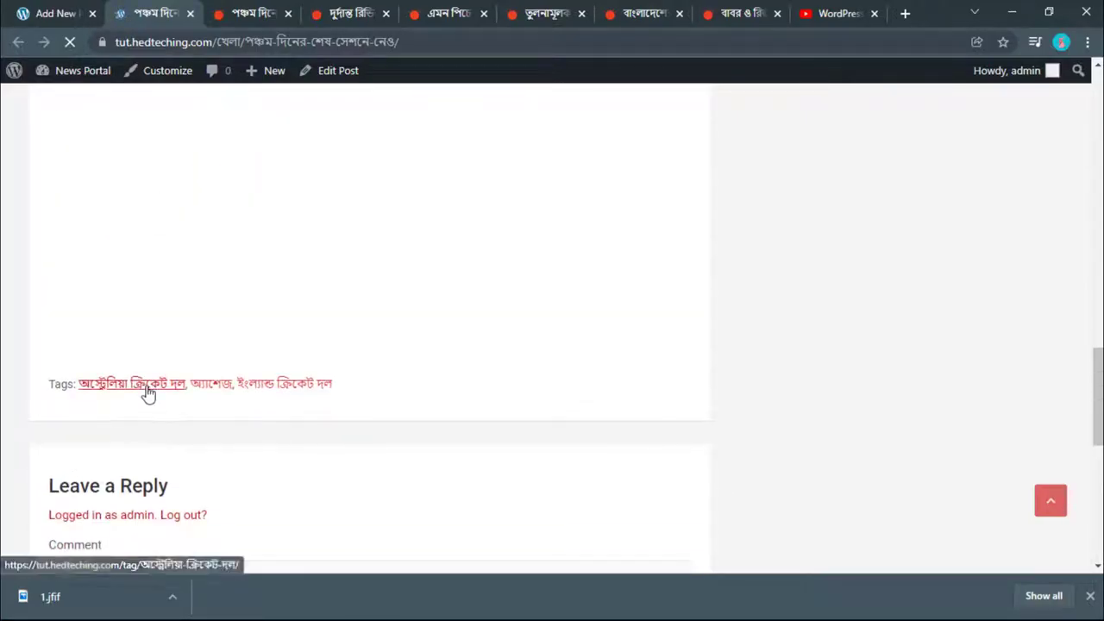
scroll(263, 410, "down", 1)
scroll(258, 439, "up", 9)
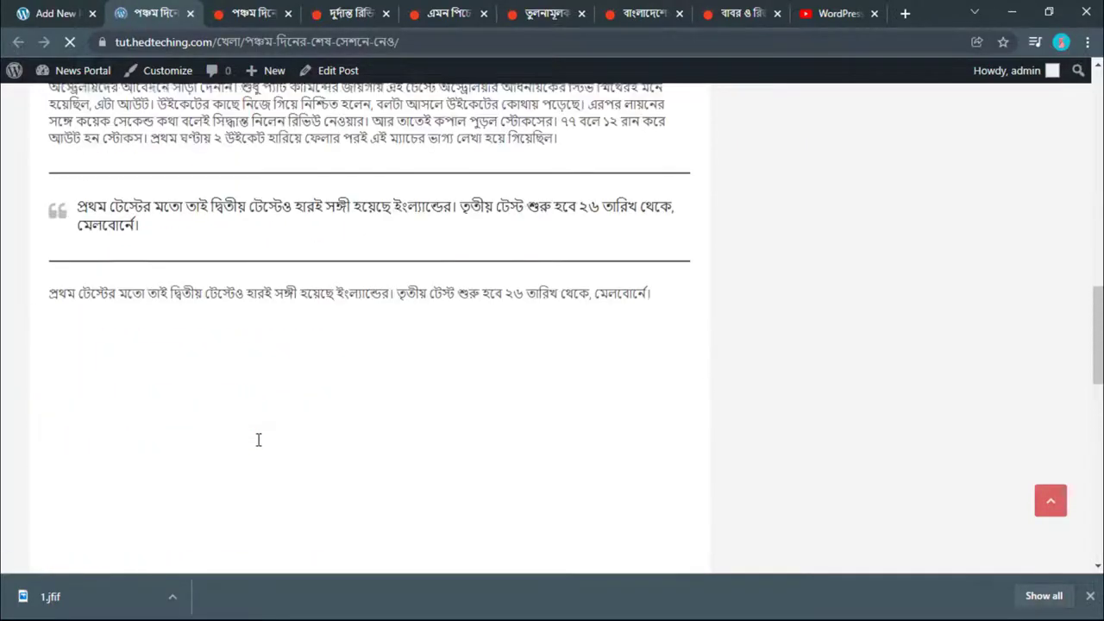
left_click_drag(200, 354, 350, 375)
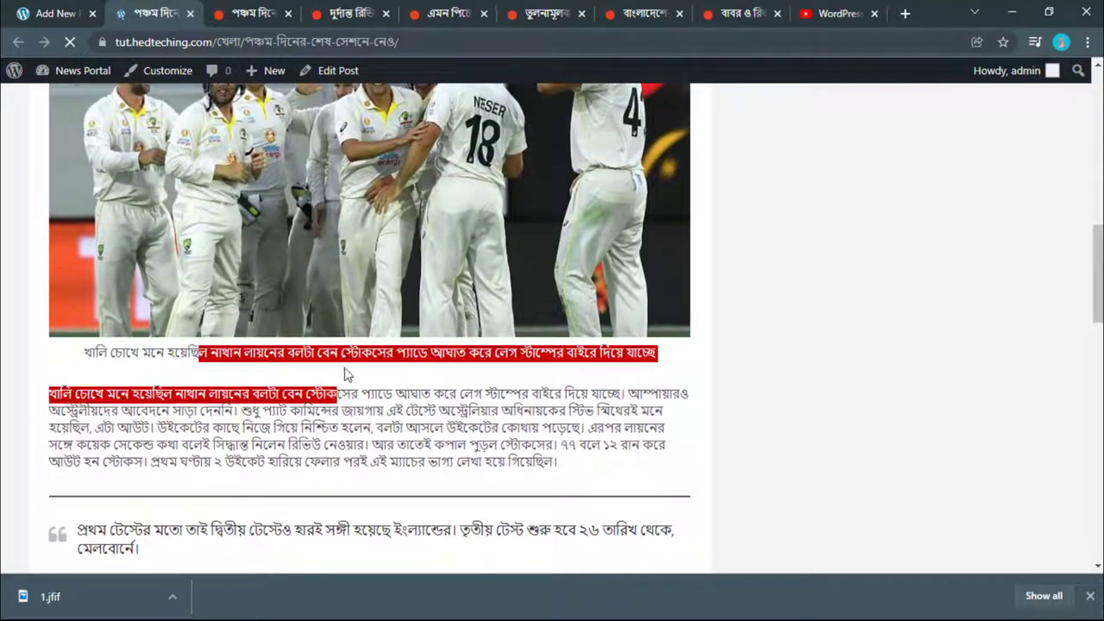
left_click(345, 350)
scroll(343, 350, "up", 3)
scroll(343, 350, "up", 1)
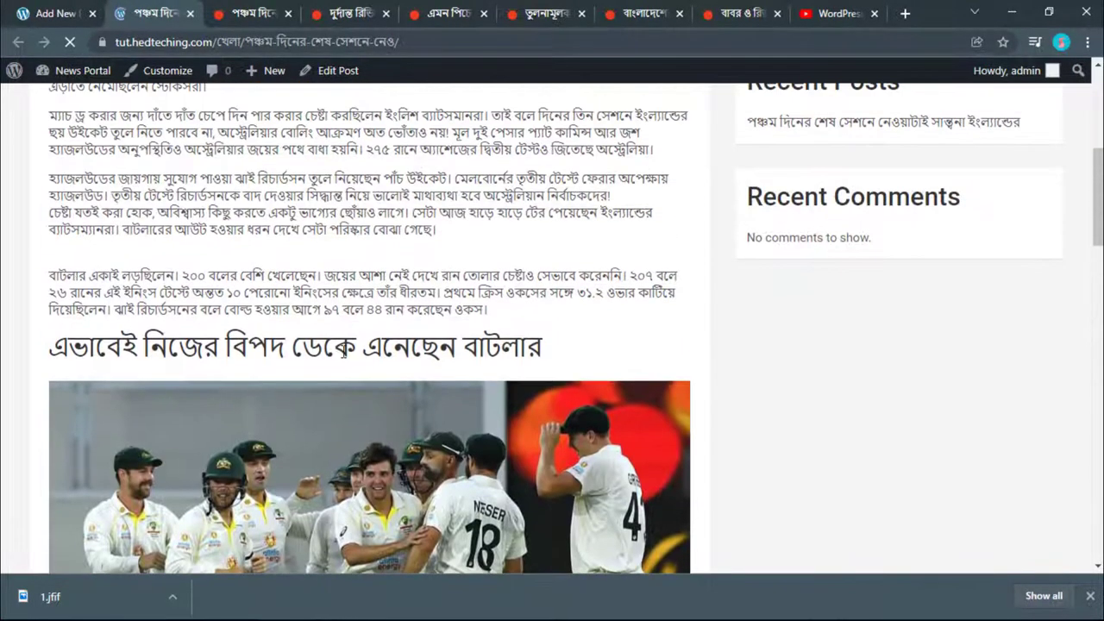
scroll(243, 350, "up", 2)
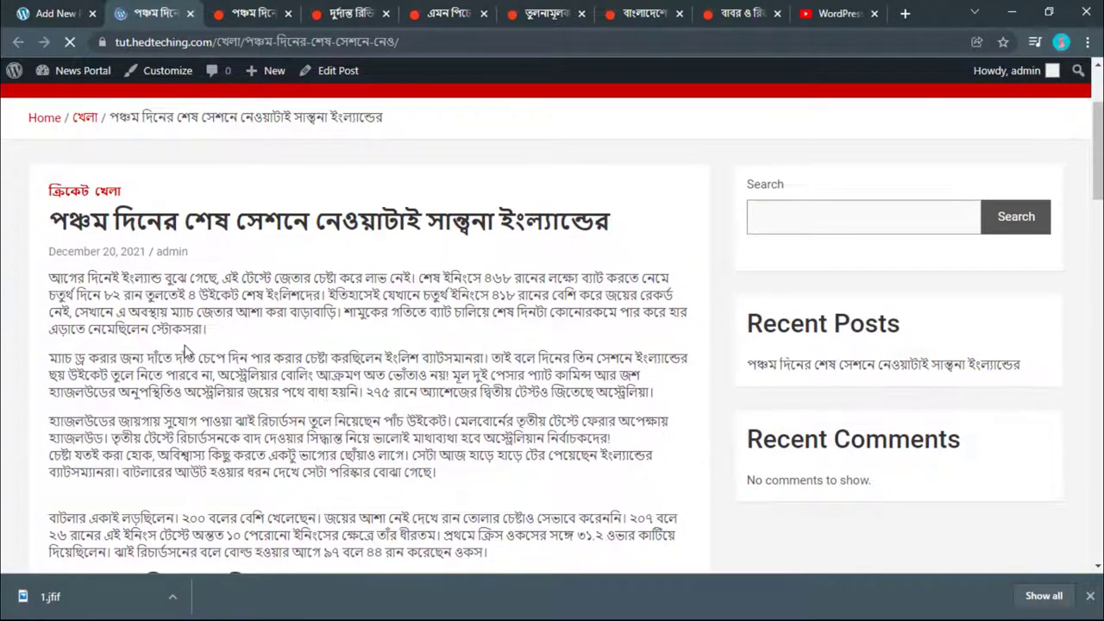
scroll(186, 349, "up", 2)
scroll(186, 352, "down", 12)
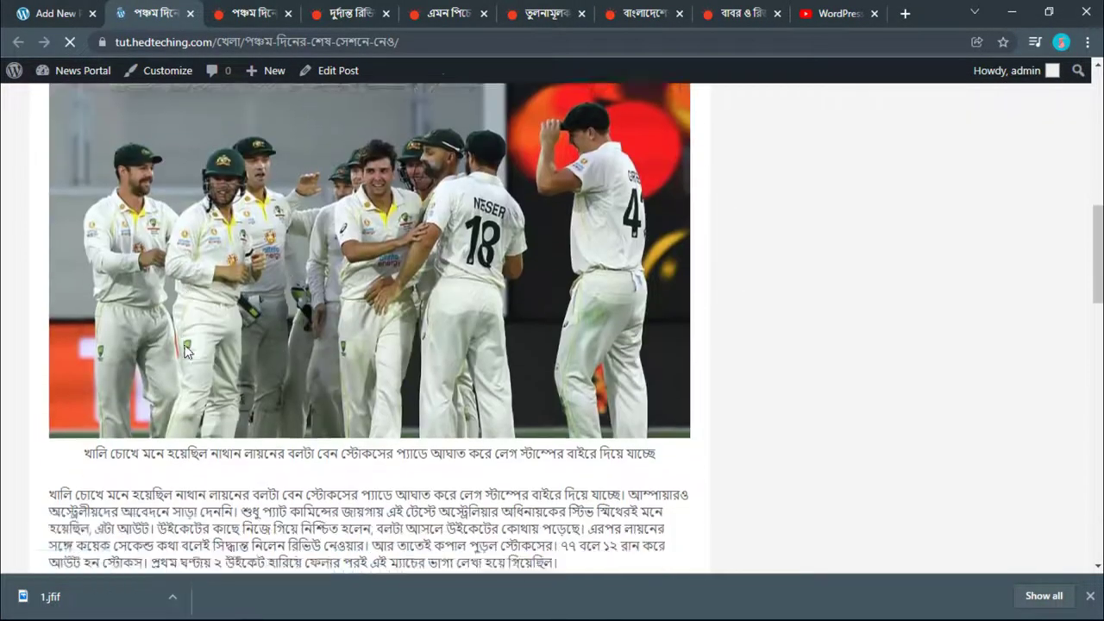
scroll(185, 351, "down", 2)
scroll(185, 352, "up", 1)
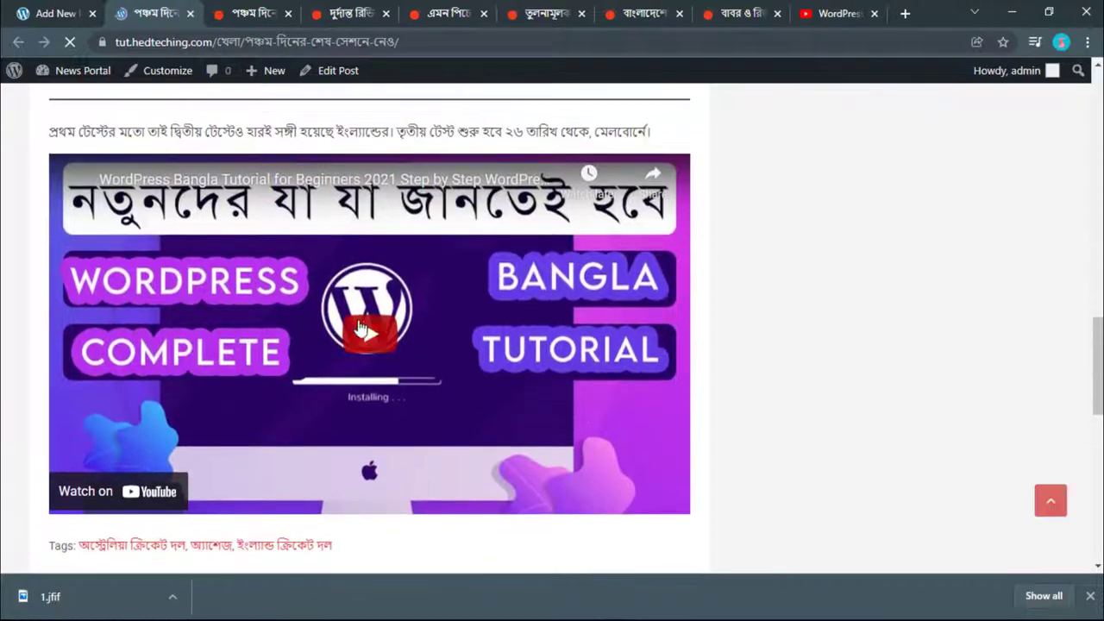
Step: Play and pause the embedded YouTube tutorial, then close its More videos panel
left_click(369, 332)
left_click(77, 497)
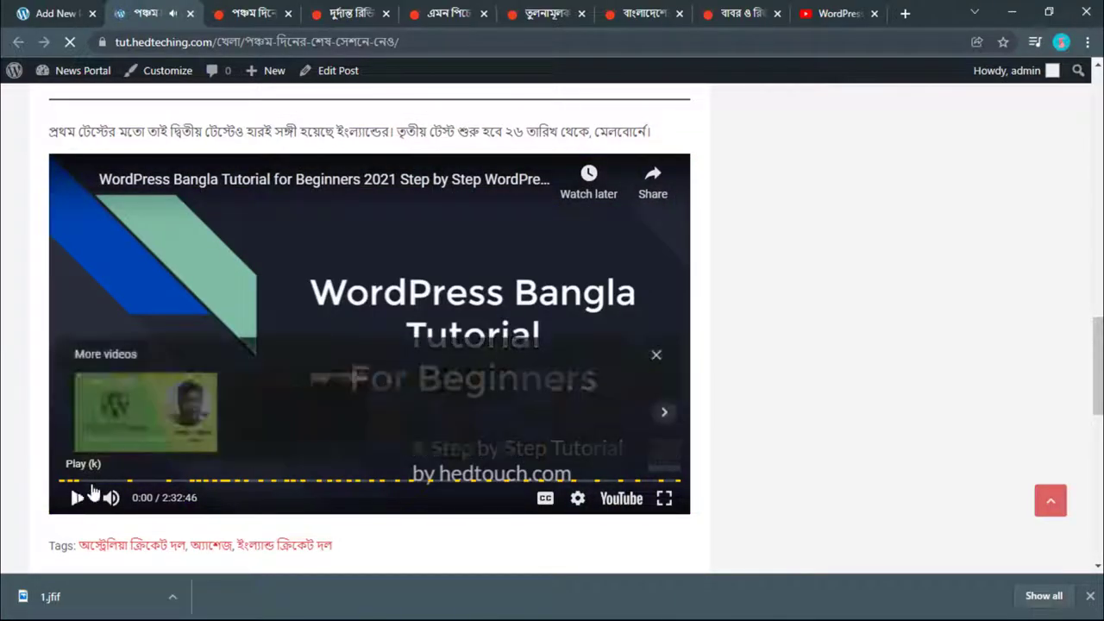
left_click(657, 357)
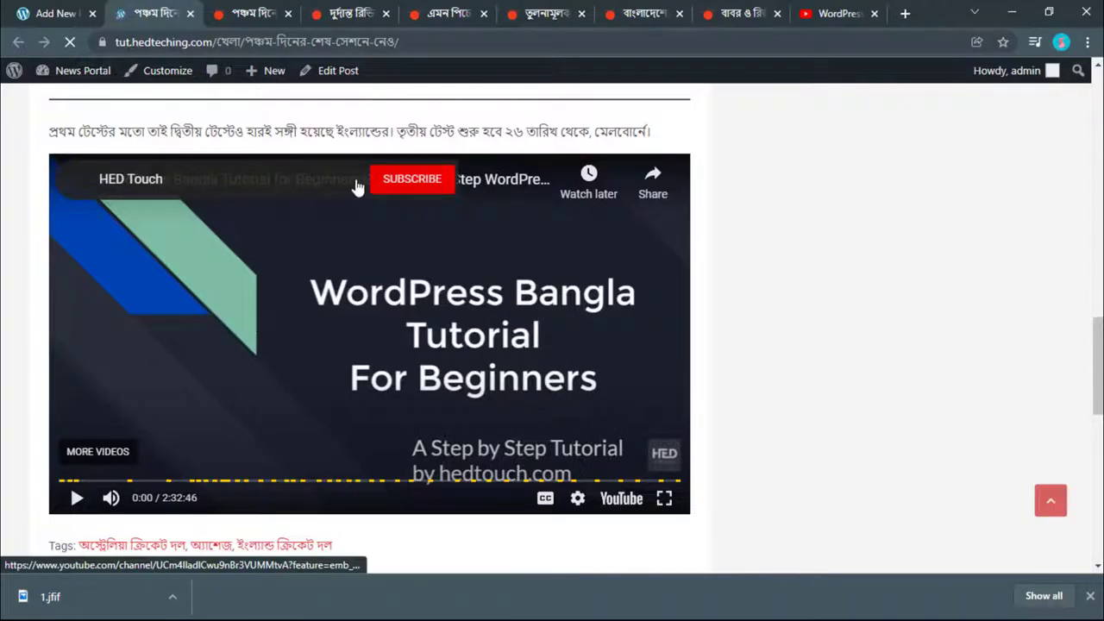
scroll(345, 365, "down", 3)
scroll(345, 364, "up", 5)
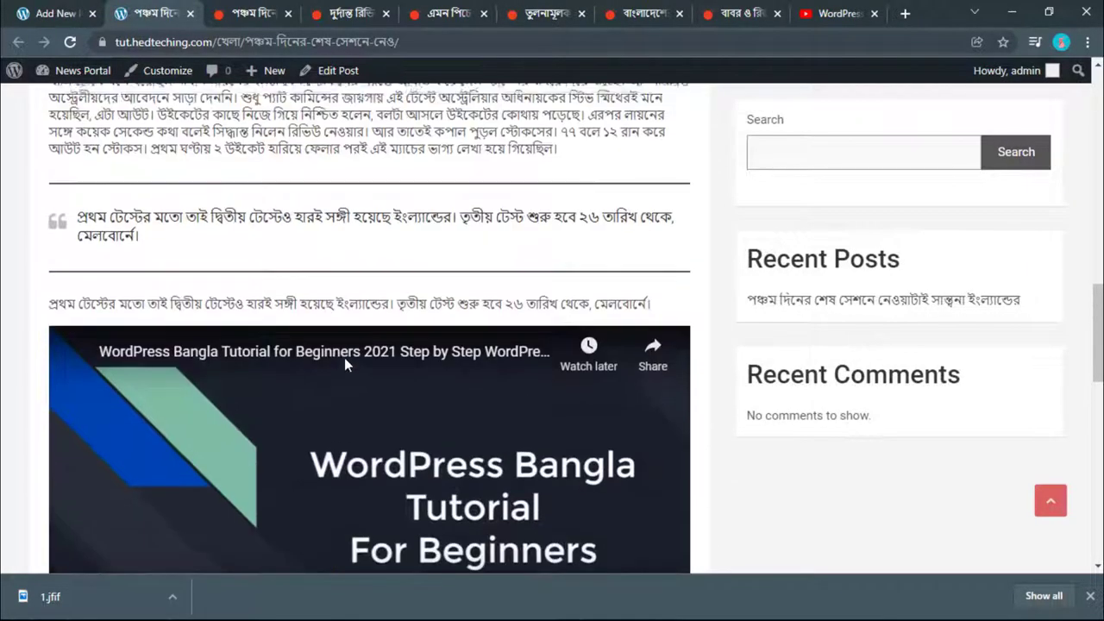
scroll(344, 357, "up", 15)
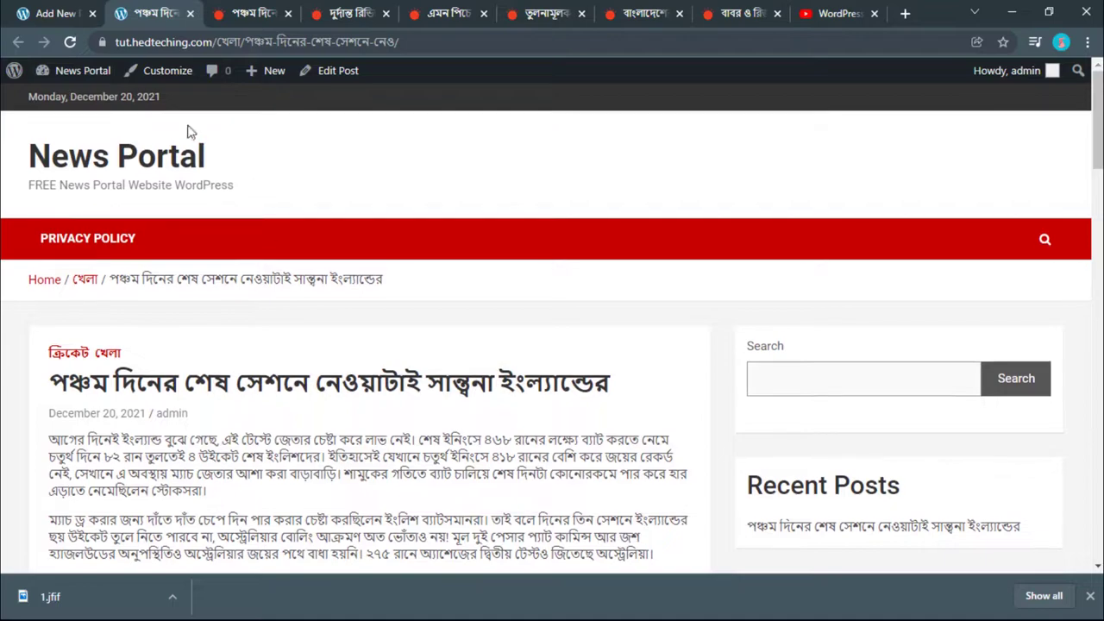
Step: Return to the News Portal homepage and browse Main Stories, Editor's Pick and Trending Stories
left_click(162, 158)
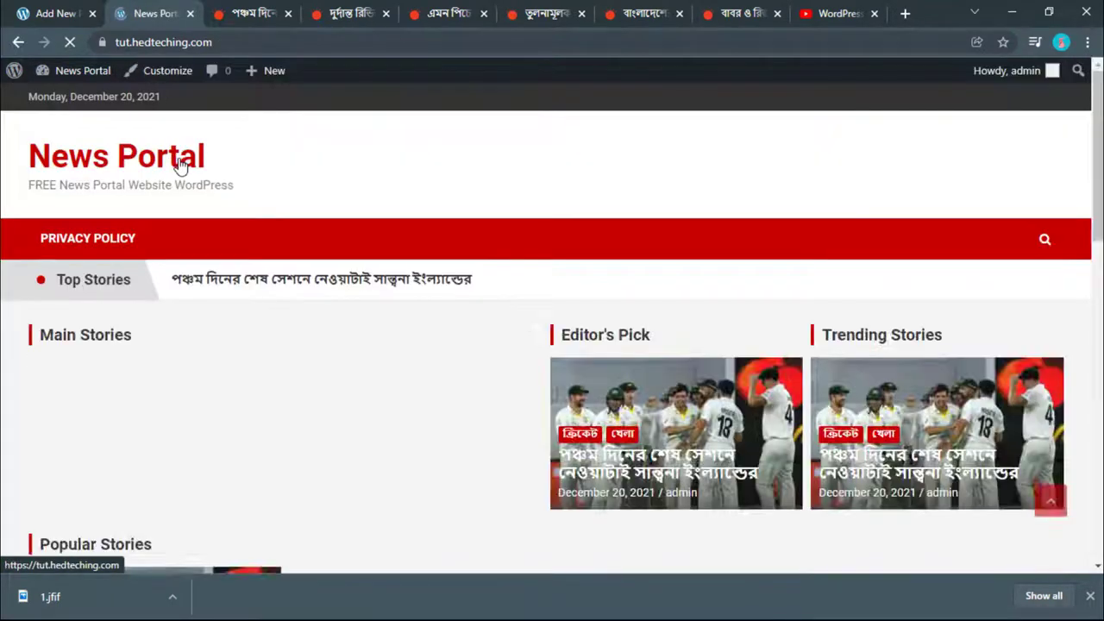
scroll(294, 275, "down", 3)
scroll(293, 274, "down", 8)
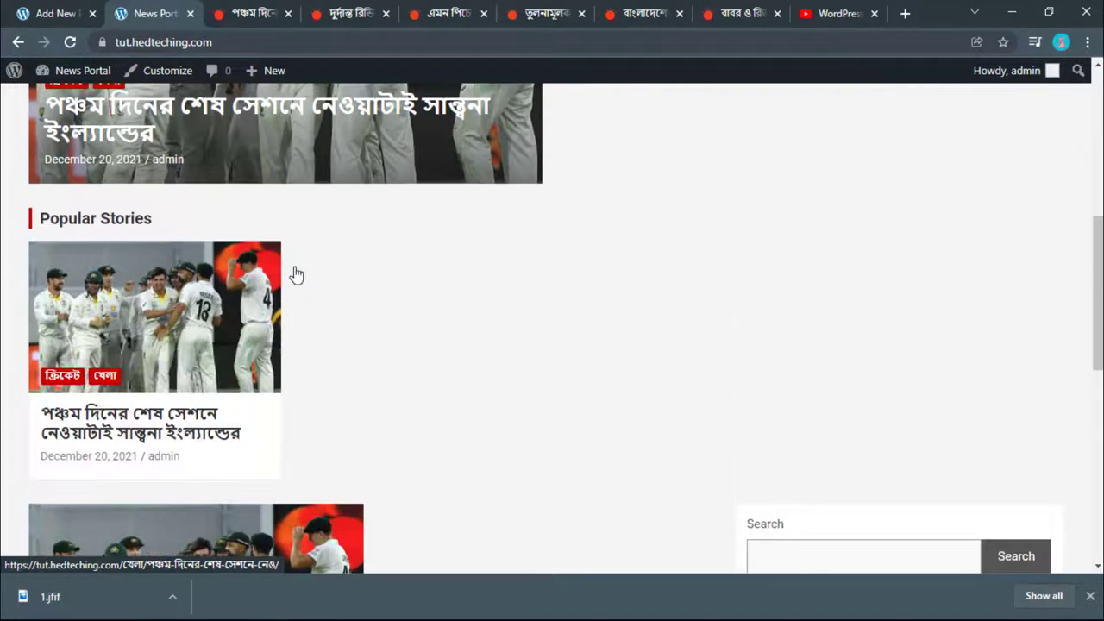
scroll(230, 345, "up", 4)
scroll(230, 345, "up", 7)
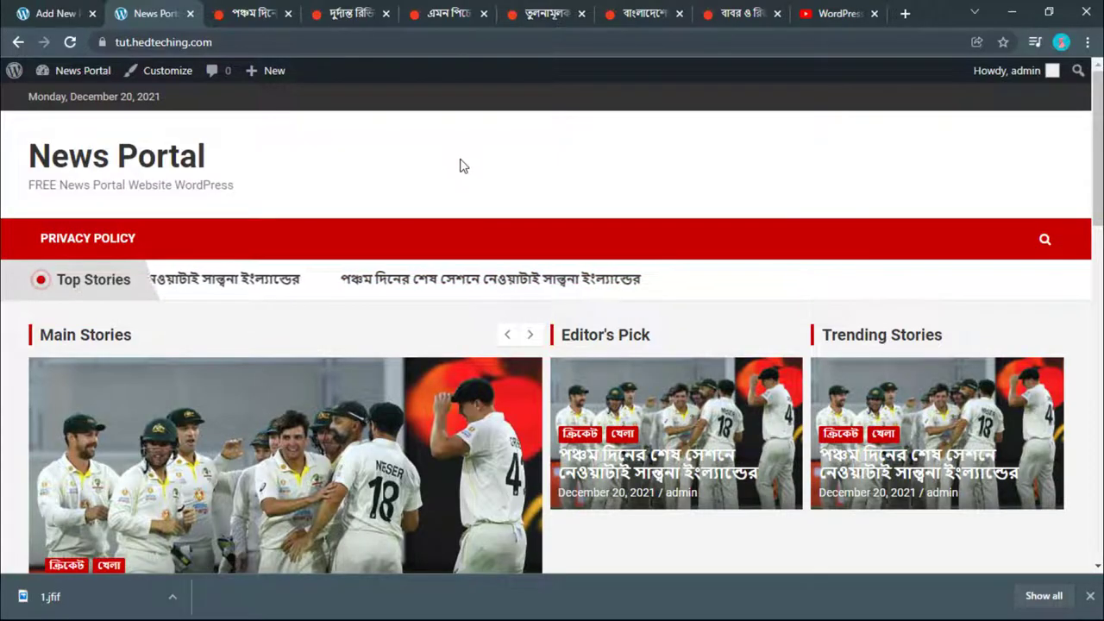
scroll(460, 165, "down", 3)
scroll(369, 307, "down", 5)
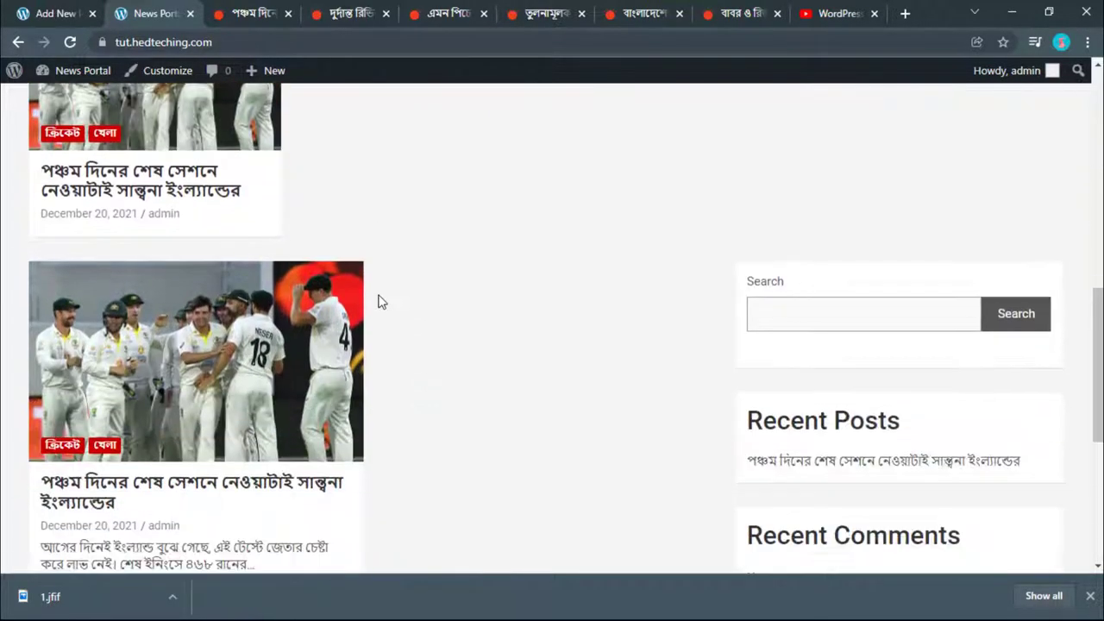
scroll(379, 301, "down", 5)
scroll(376, 301, "up", 3)
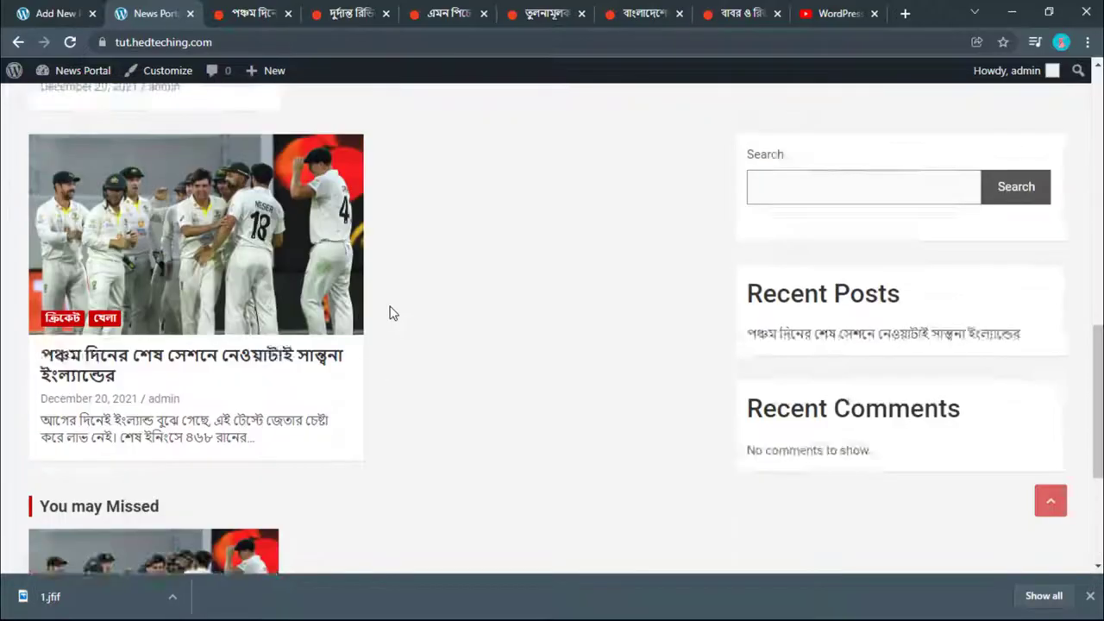
scroll(390, 313, "up", 10)
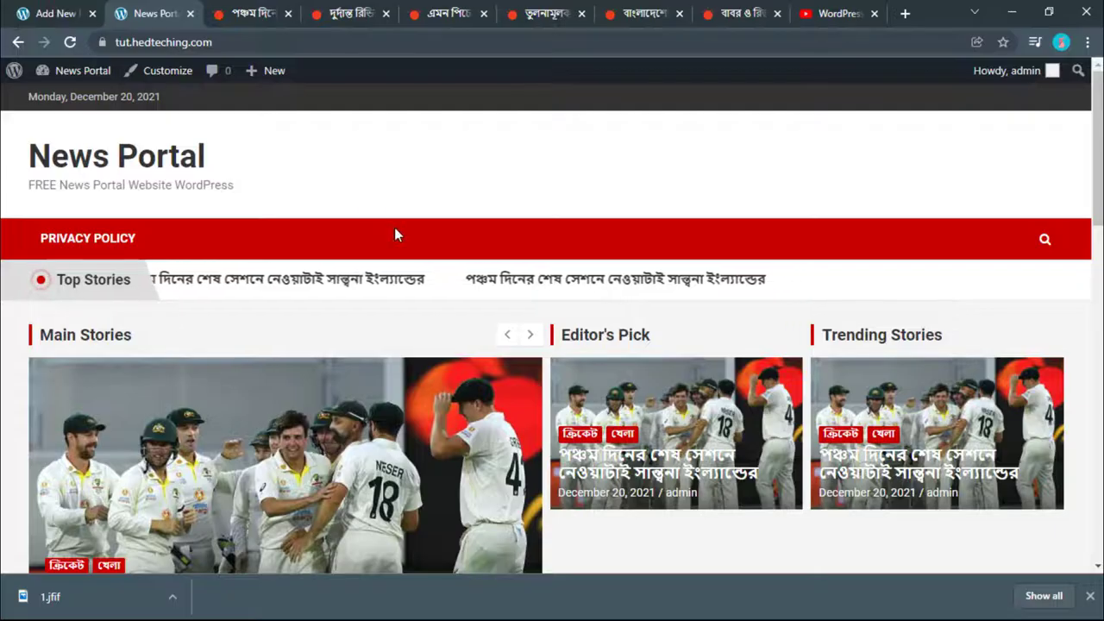
Step: Open two new-post editor tabs from + New > Post and close the extra Bangla news tab
mouse_move(266, 79)
right_click(253, 108)
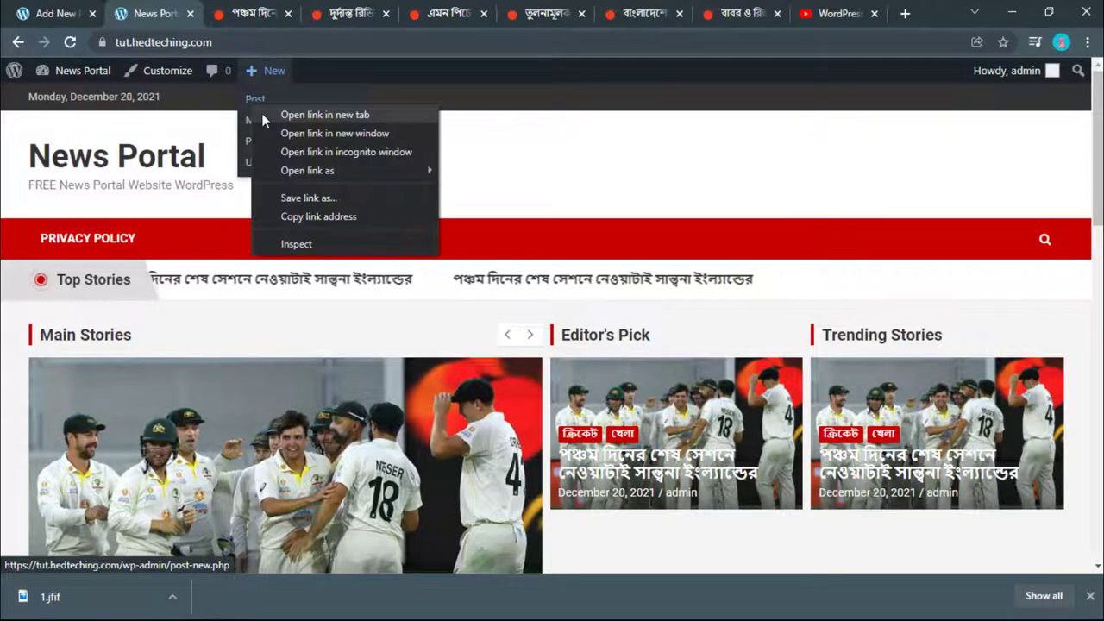
left_click(260, 113)
right_click(270, 110)
left_click(273, 113)
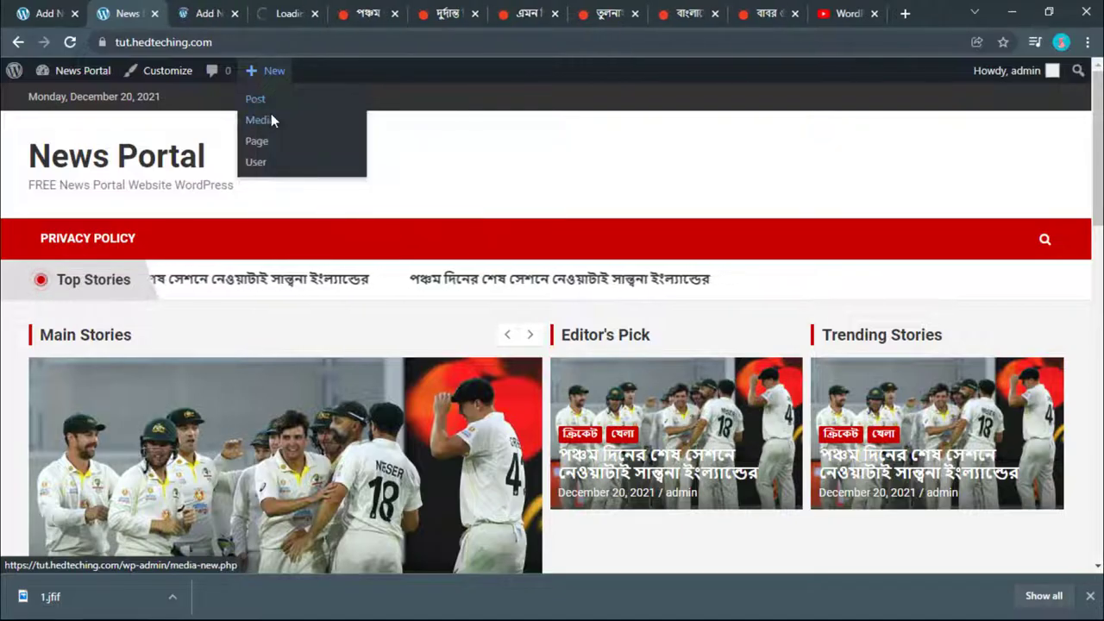
left_click(375, 12)
left_click(394, 13)
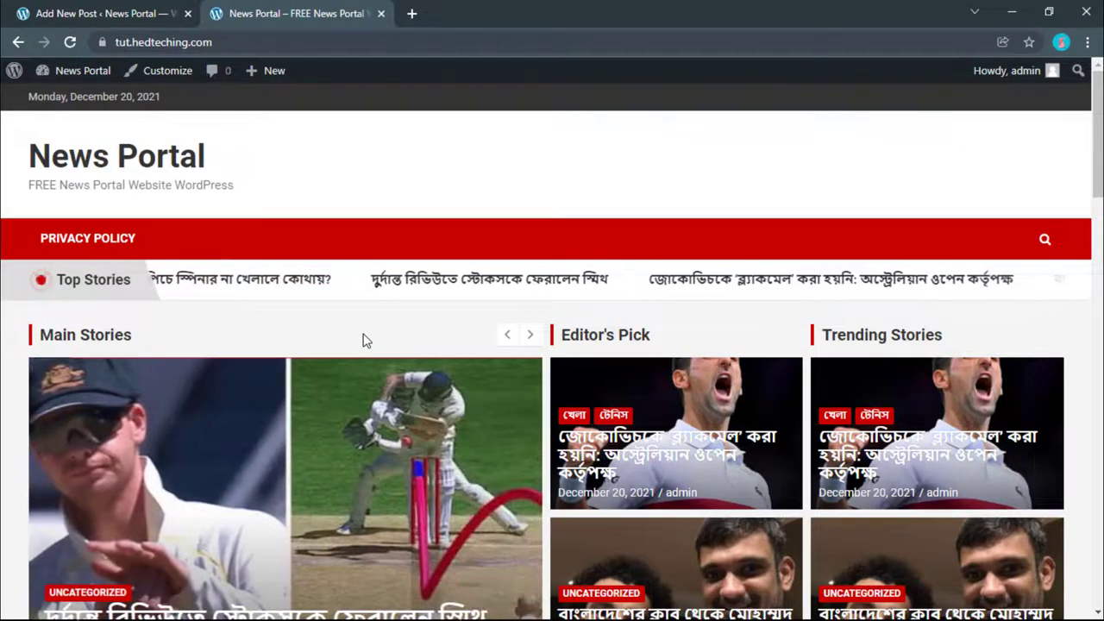
Step: Advance the homepage's Main Stories slider through three more Bangla sports stories
scroll(363, 340, "down", 4)
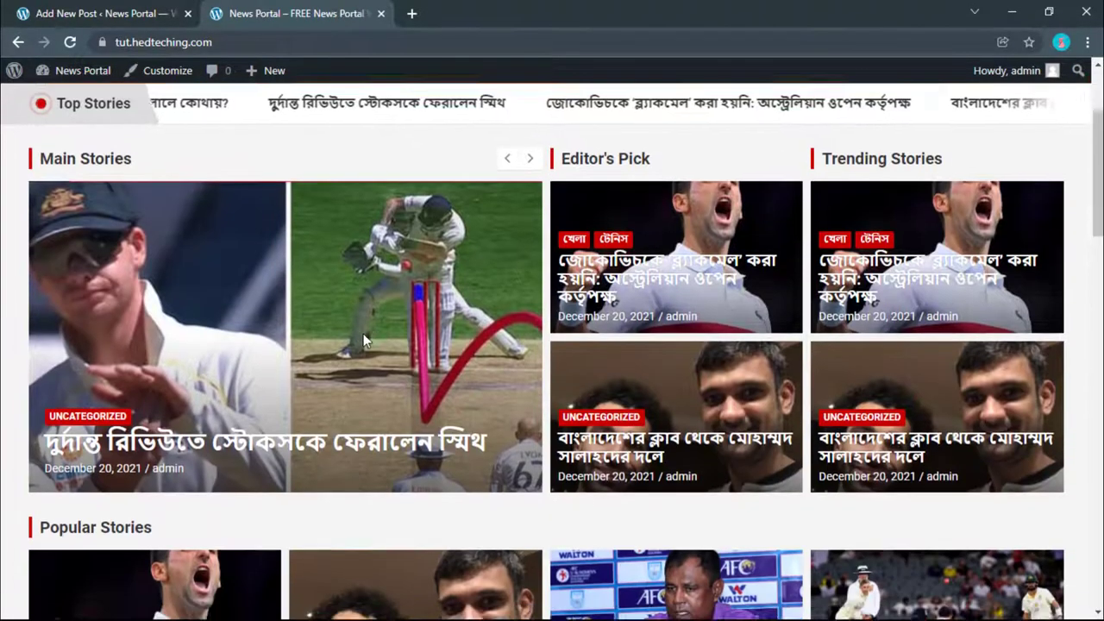
scroll(606, 304, "up", 4)
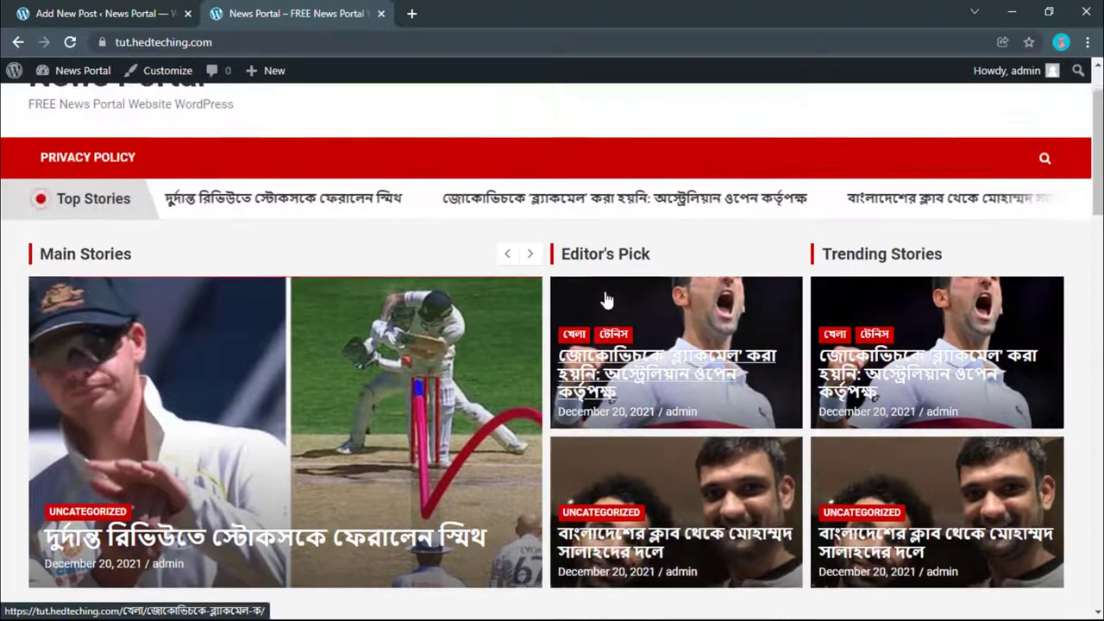
scroll(7, 257, "down", 3)
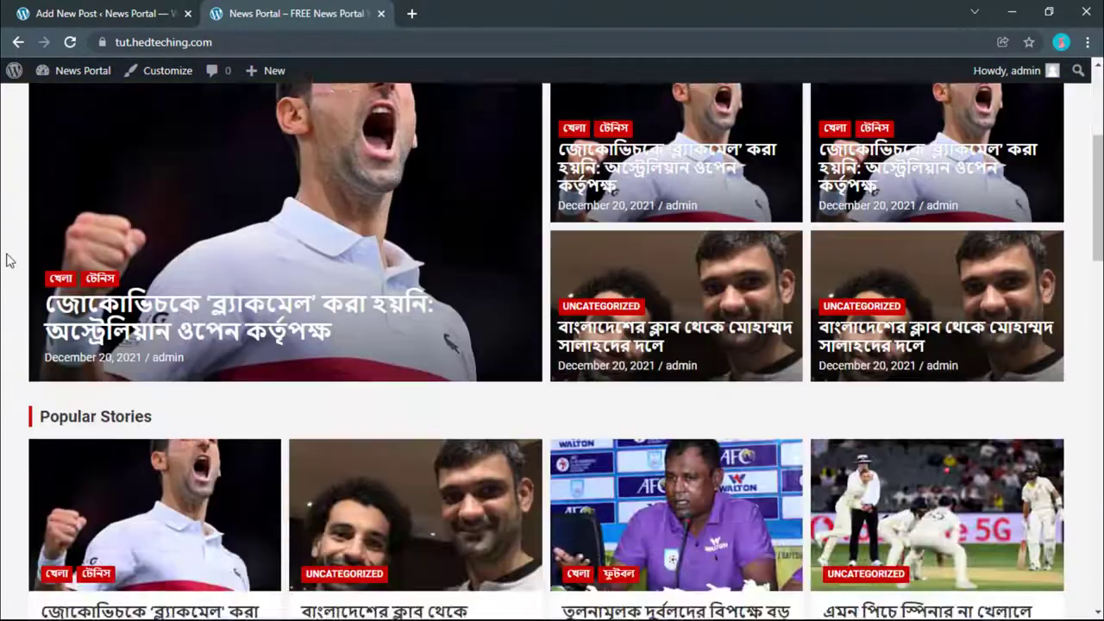
scroll(329, 261, "up", 1)
scroll(929, 368, "down", 2)
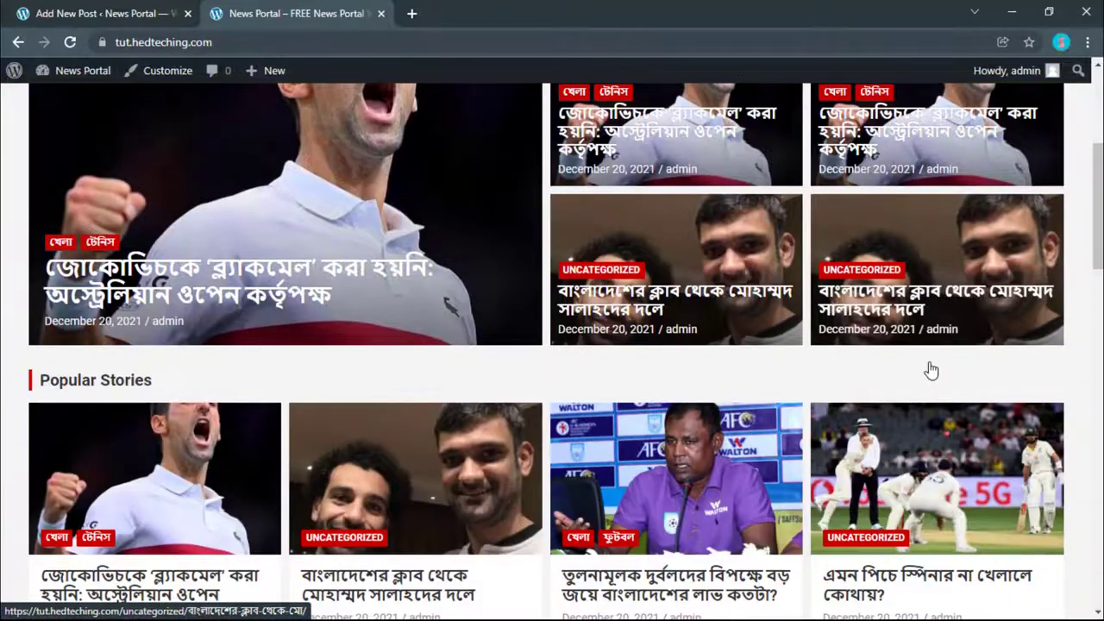
scroll(929, 369, "up", 2)
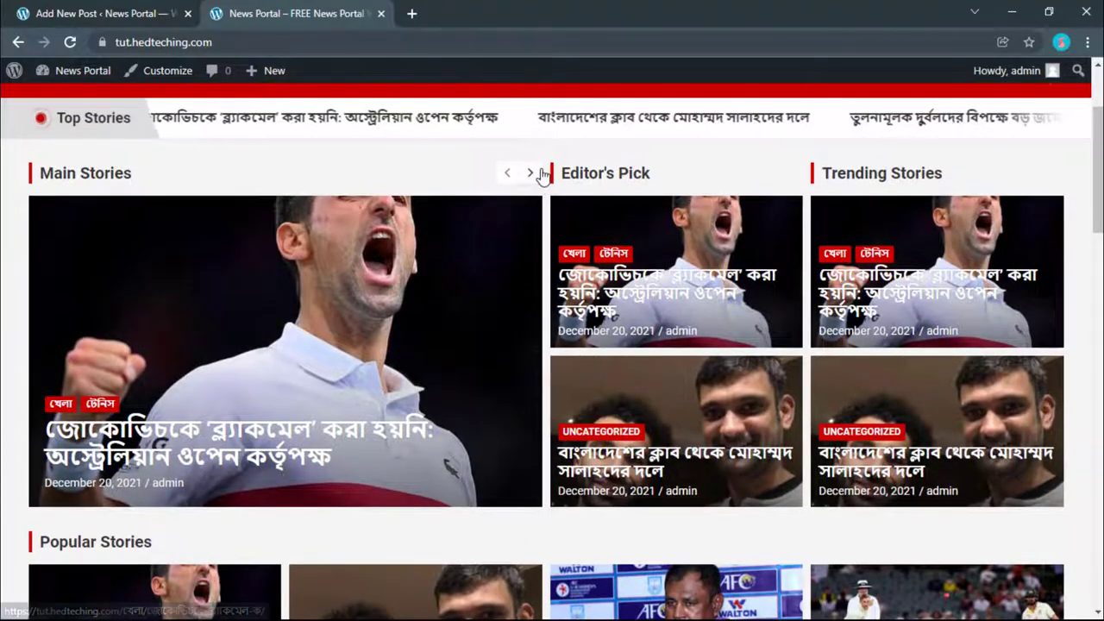
left_click(533, 173)
left_click(532, 174)
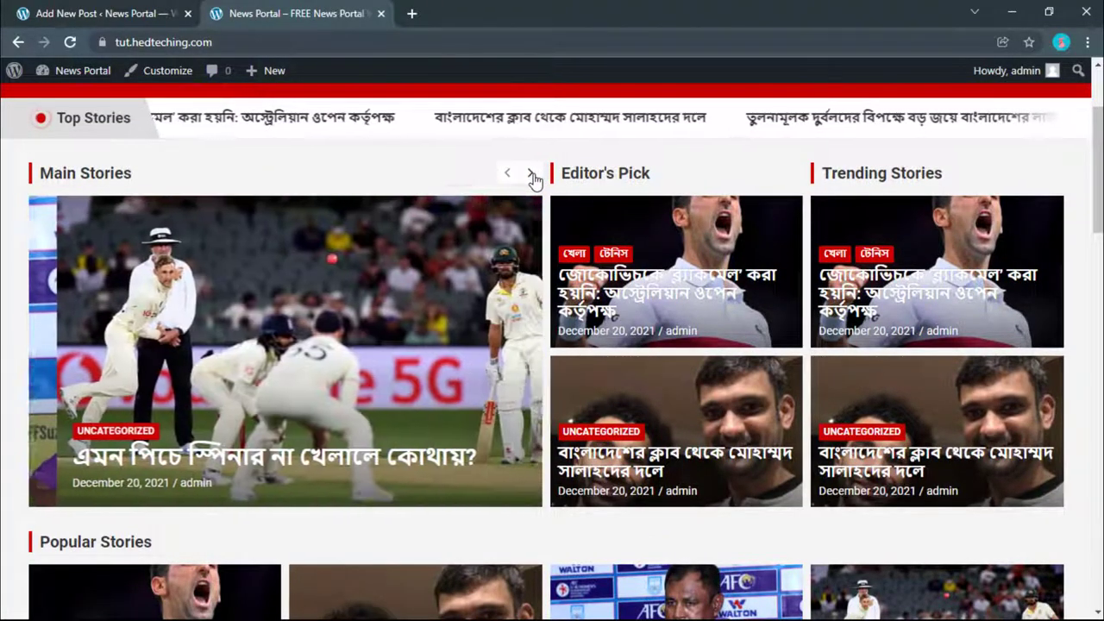
left_click(531, 175)
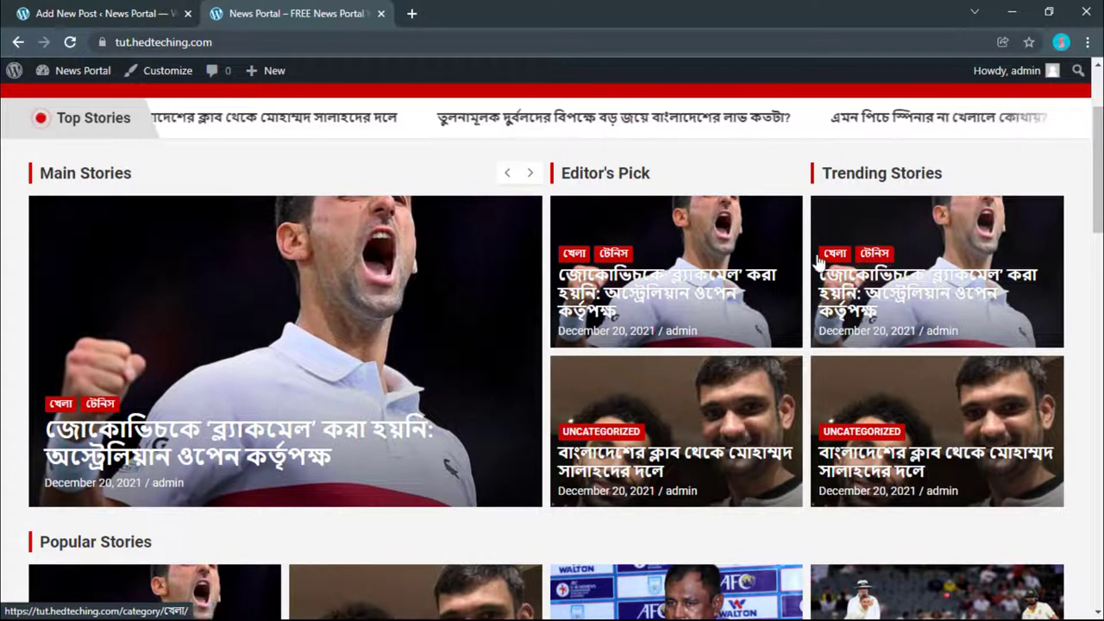
Step: Scroll down the homepage through the Popular Stories and Recent Posts sections
scroll(840, 389, "down", 1)
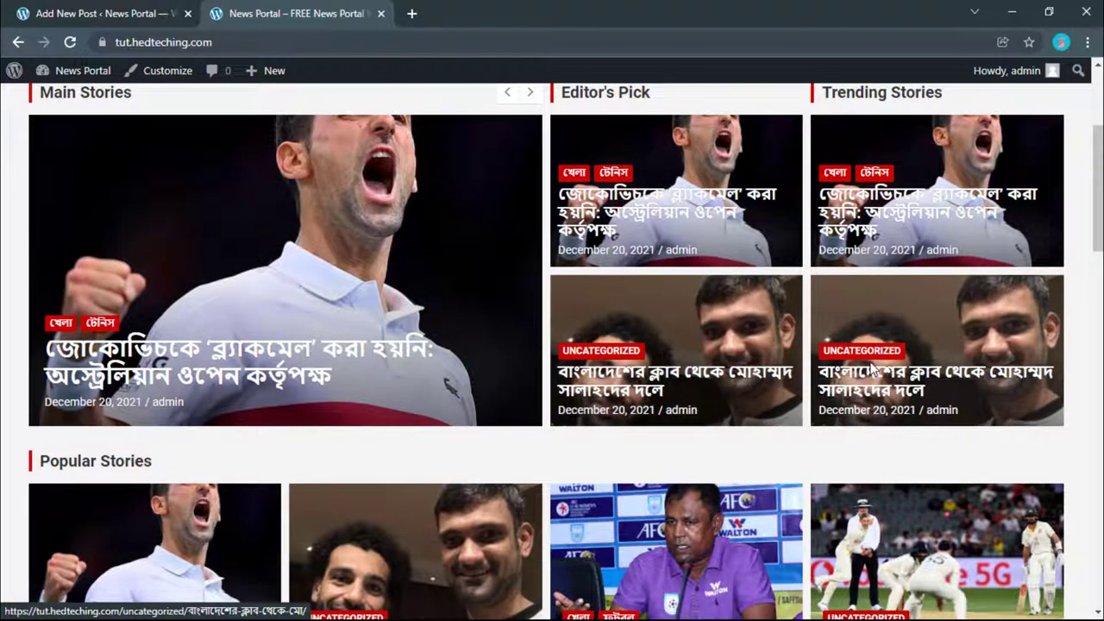
scroll(885, 296, "down", 5)
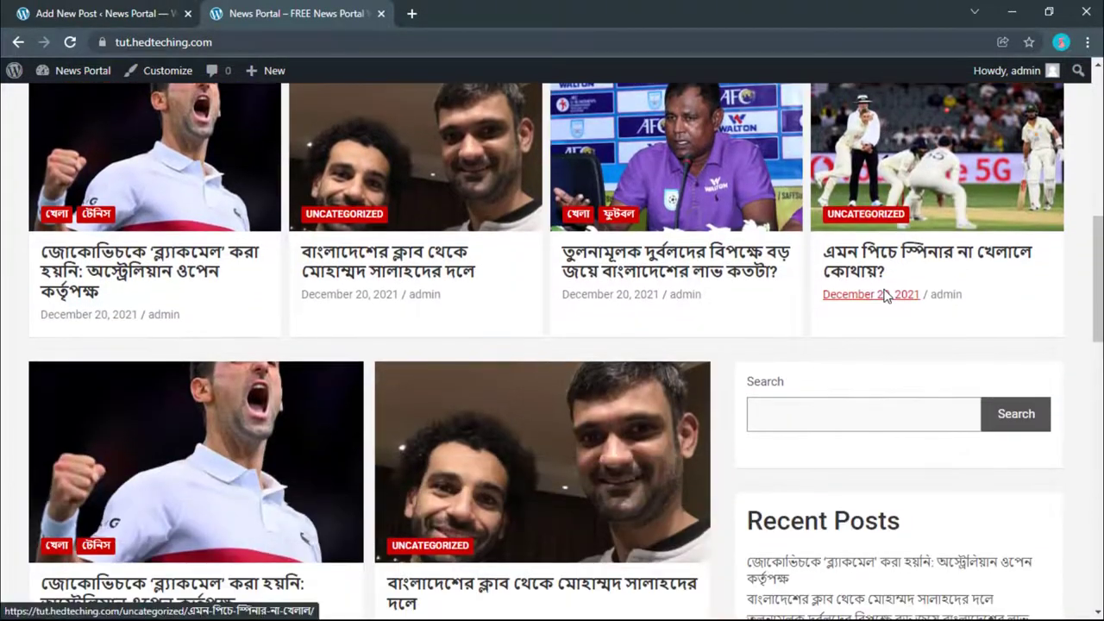
scroll(885, 296, "down", 4)
scroll(511, 304, "up", 1)
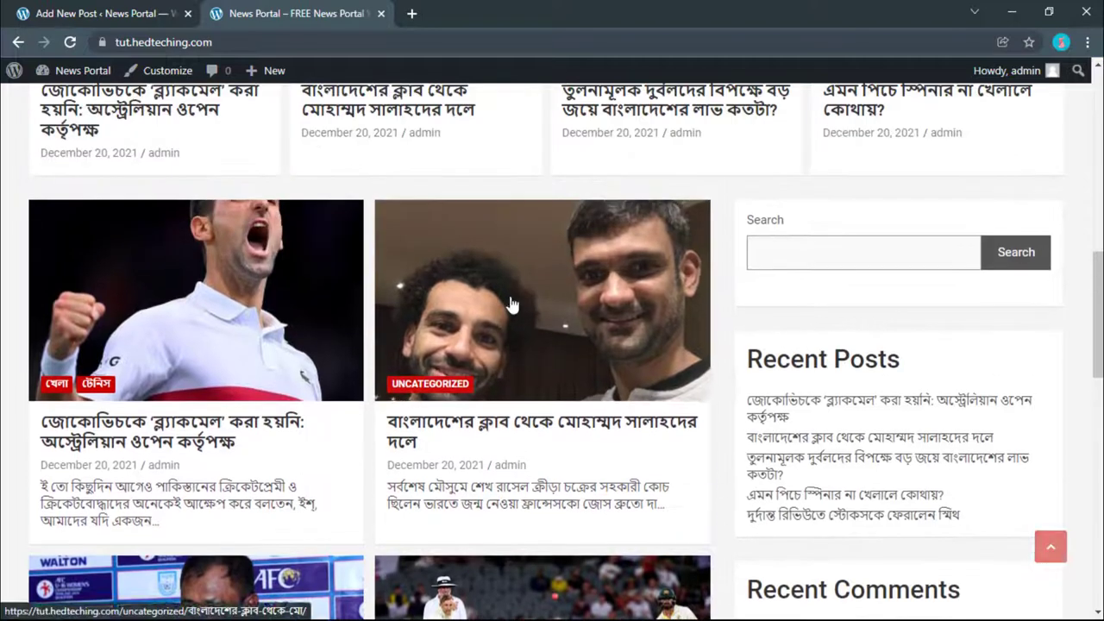
scroll(509, 305, "up", 2)
scroll(510, 305, "down", 1)
scroll(162, 468, "down", 2)
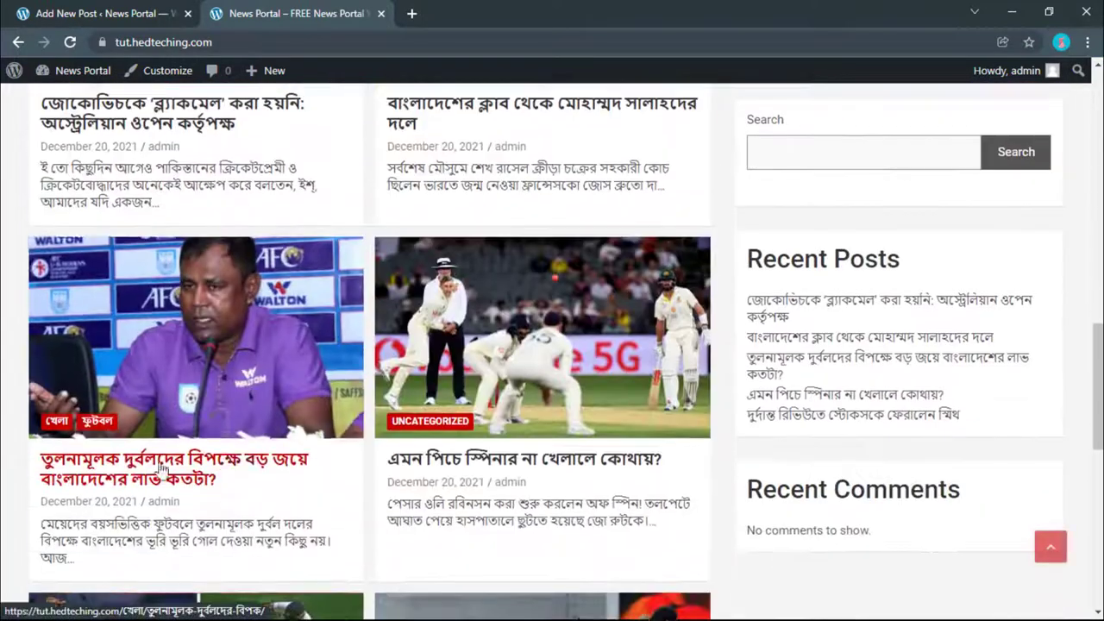
scroll(162, 469, "down", 3)
scroll(388, 444, "down", 2)
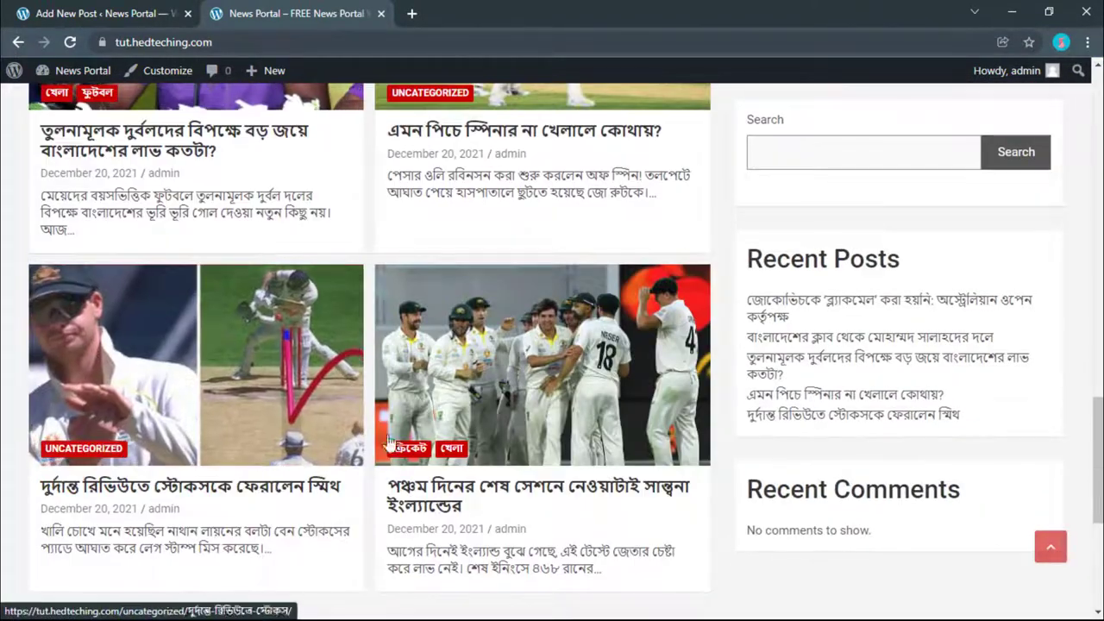
scroll(388, 443, "down", 1)
scroll(470, 289, "down", 1)
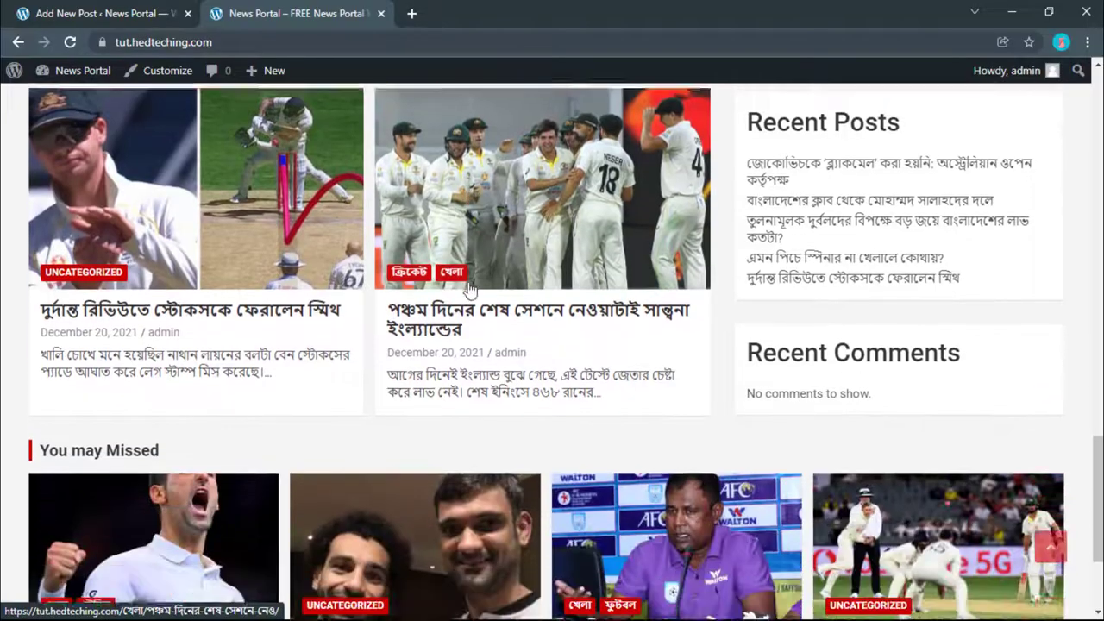
scroll(470, 289, "down", 1)
scroll(532, 215, "up", 1)
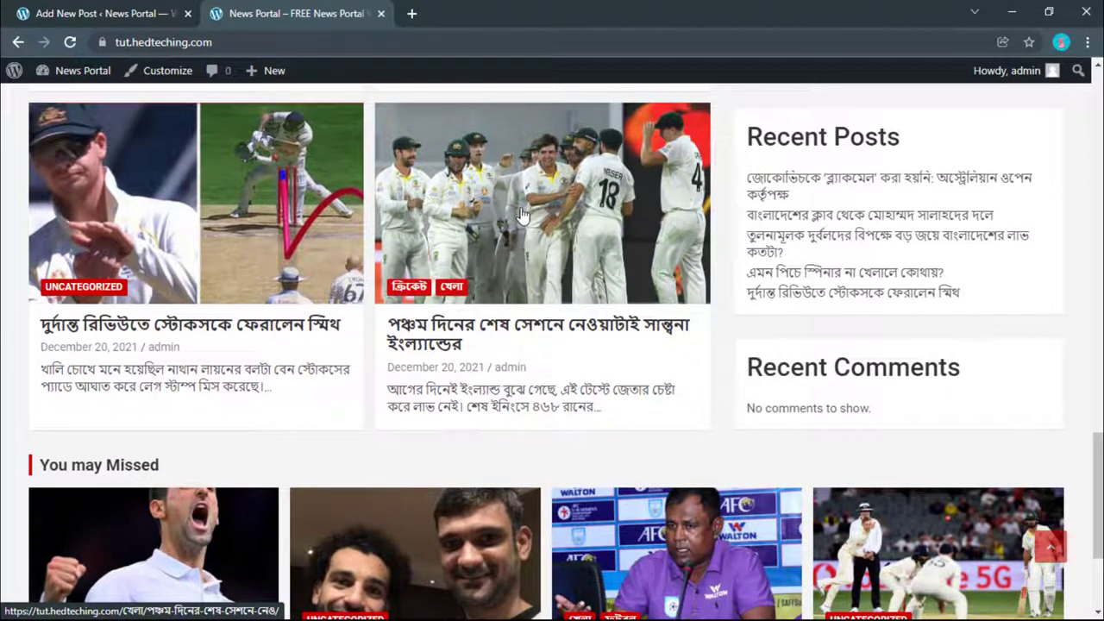
scroll(537, 259, "down", 3)
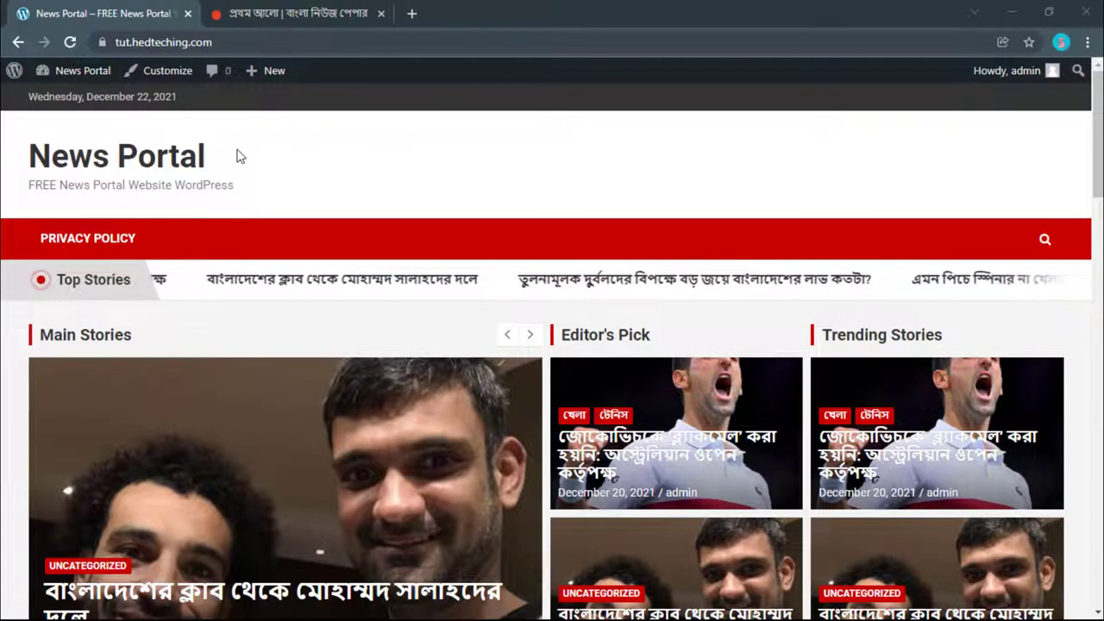
Step: Open the admin dashboard in a new tab alongside the News Portal site
mouse_move(83, 76)
right_click(79, 105)
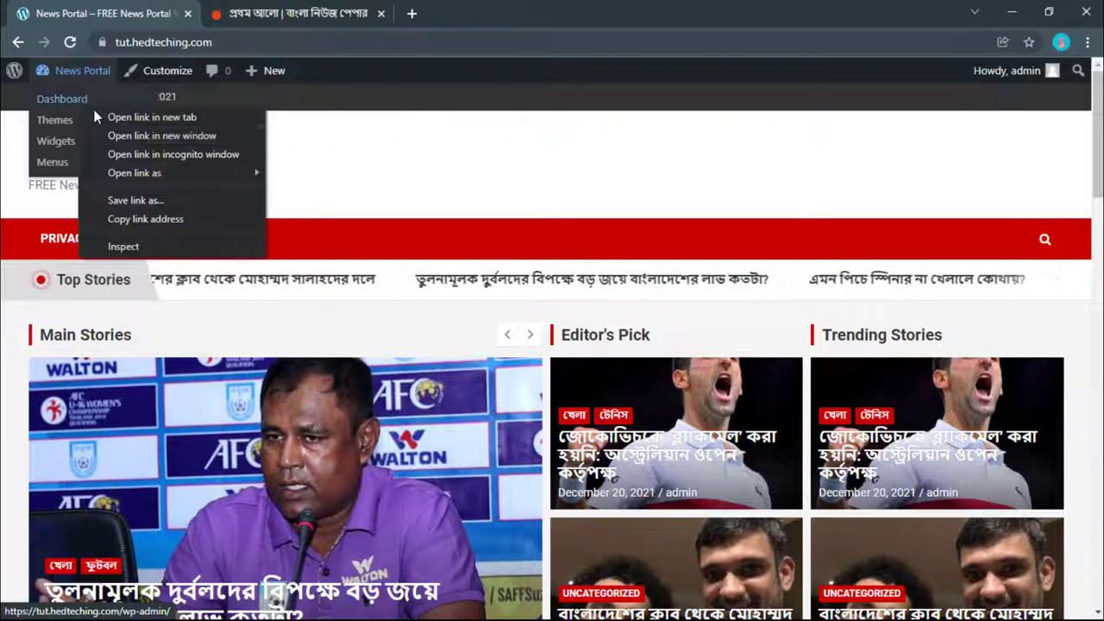
left_click(124, 122)
left_click(333, 14)
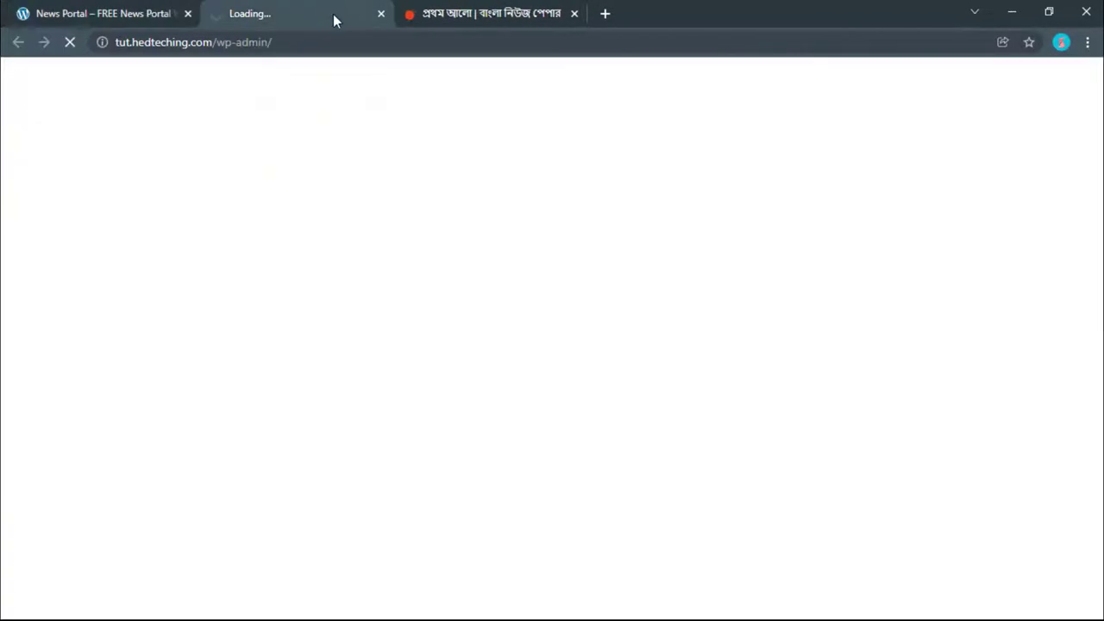
left_click(131, 6)
left_click(302, 6)
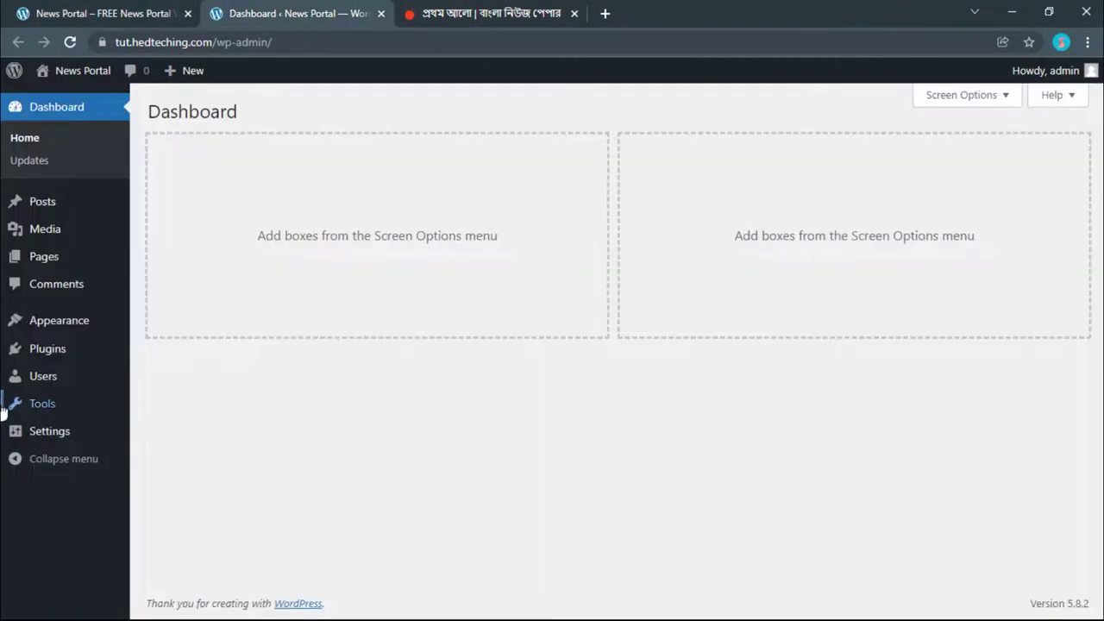
Step: In Reading Settings, select A static page and check the Homepage and Posts page dropdowns
mouse_move(19, 430)
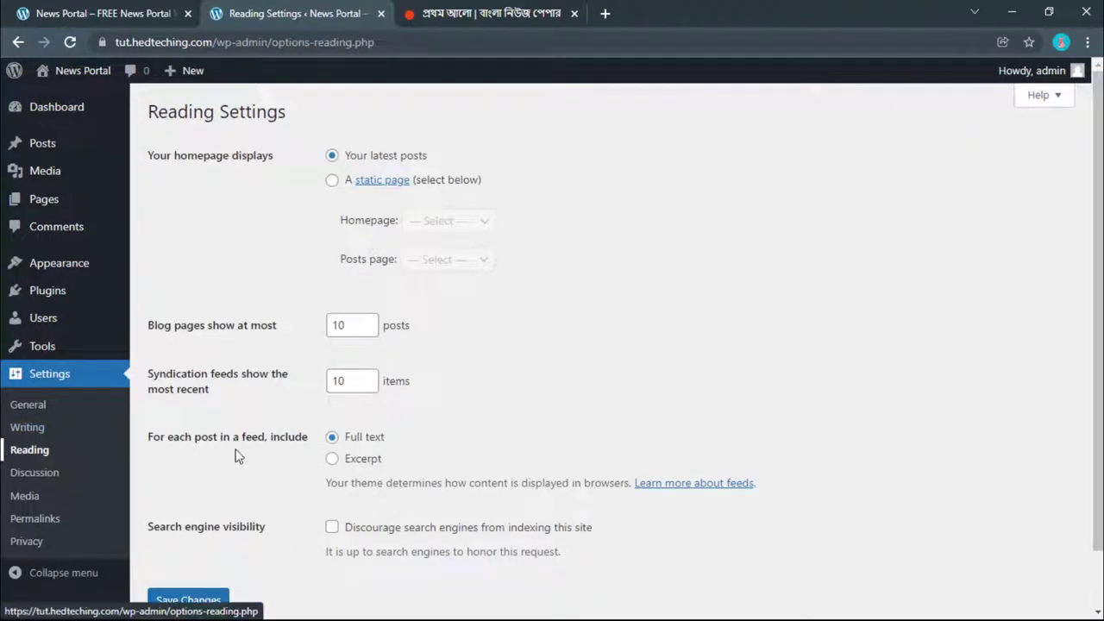
left_click(332, 181)
left_click(437, 225)
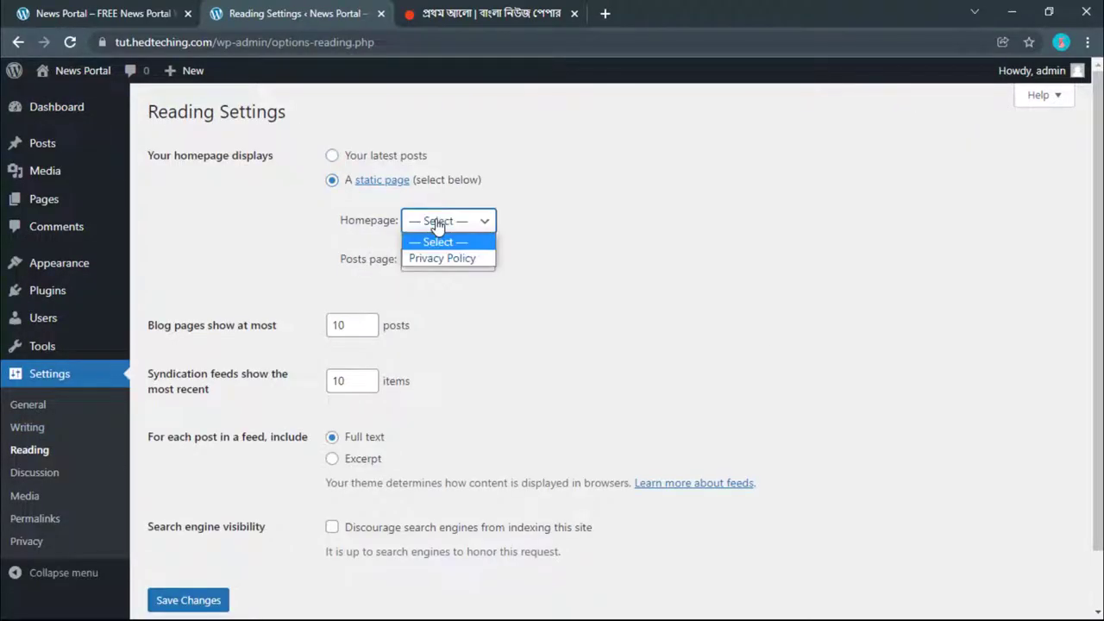
left_click(441, 223)
left_click(466, 261)
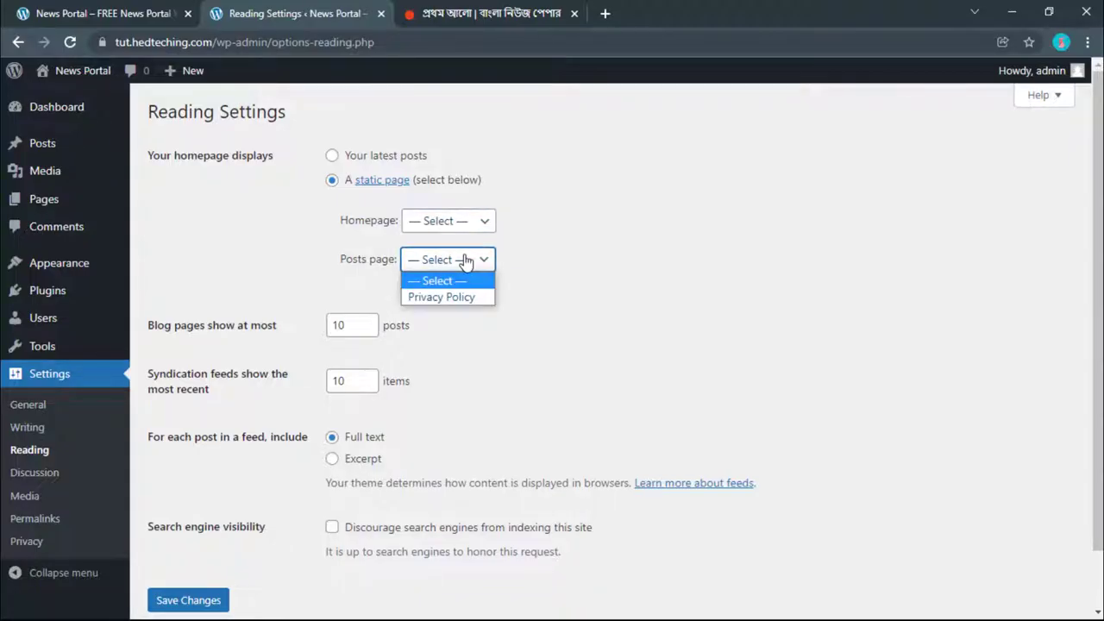
left_click(466, 261)
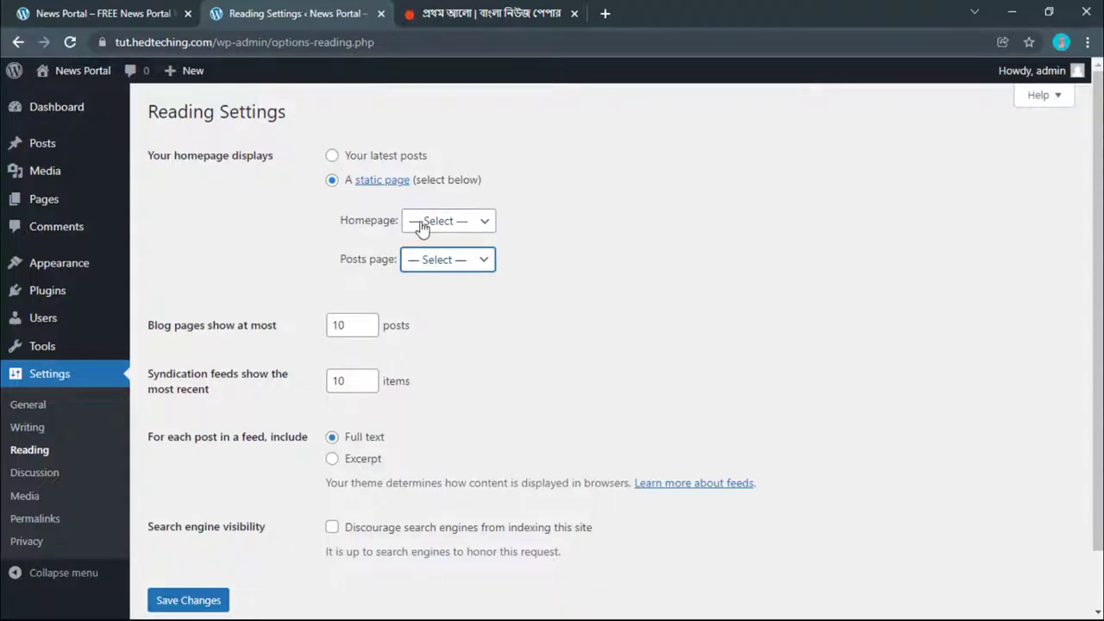
Step: Open two Pages > Add New editors in new tabs for the Home and Blog pages
mouse_move(188, 76)
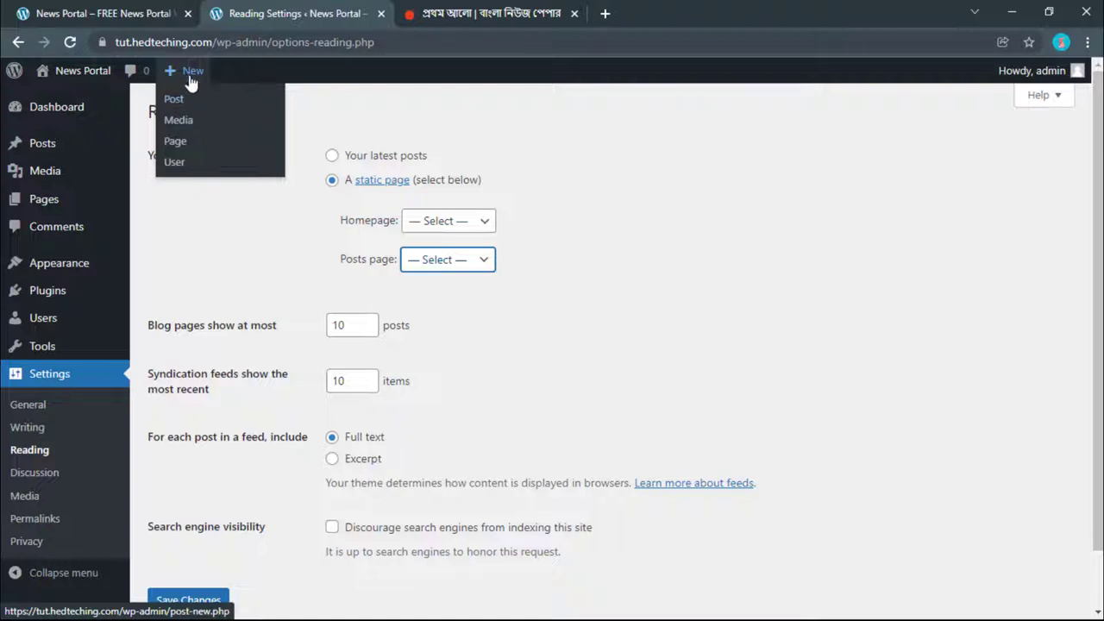
mouse_move(34, 199)
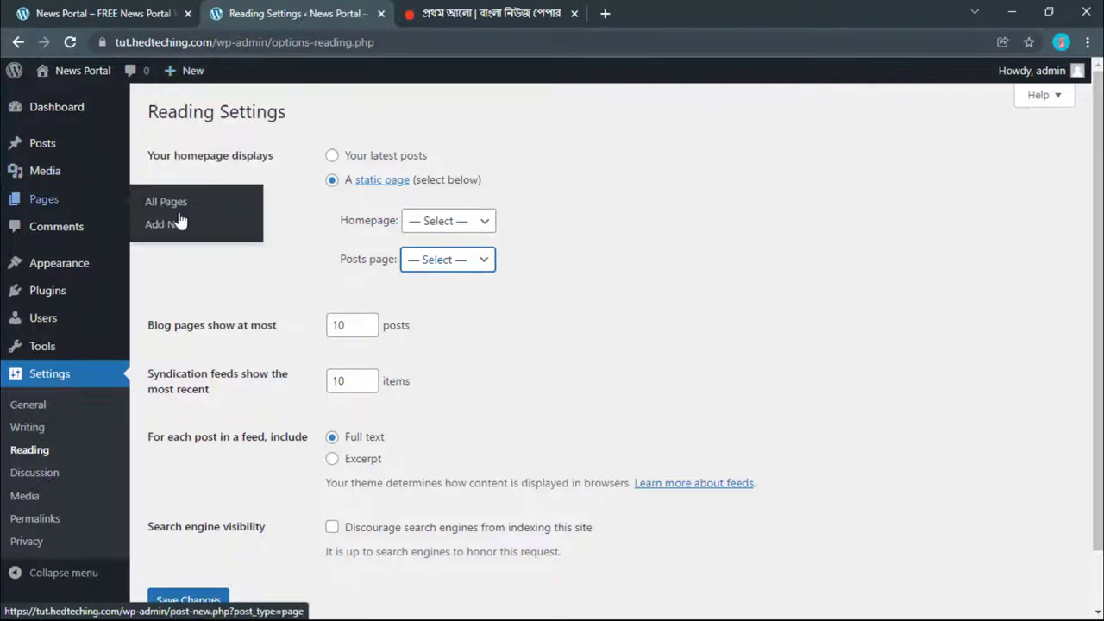
right_click(179, 231)
left_click(207, 235)
right_click(180, 233)
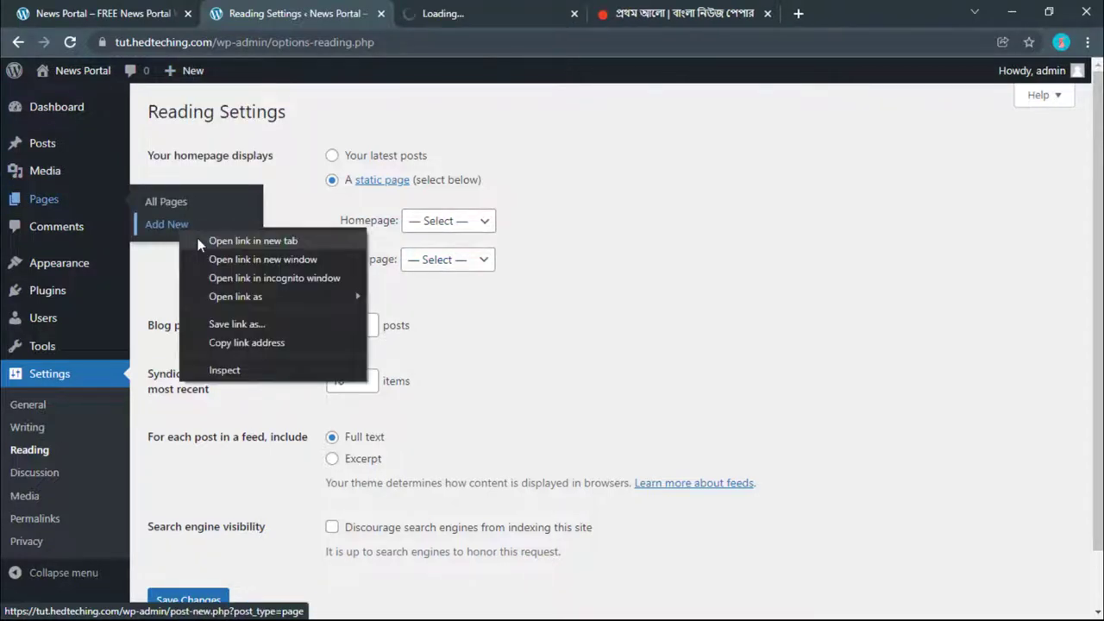
left_click(207, 238)
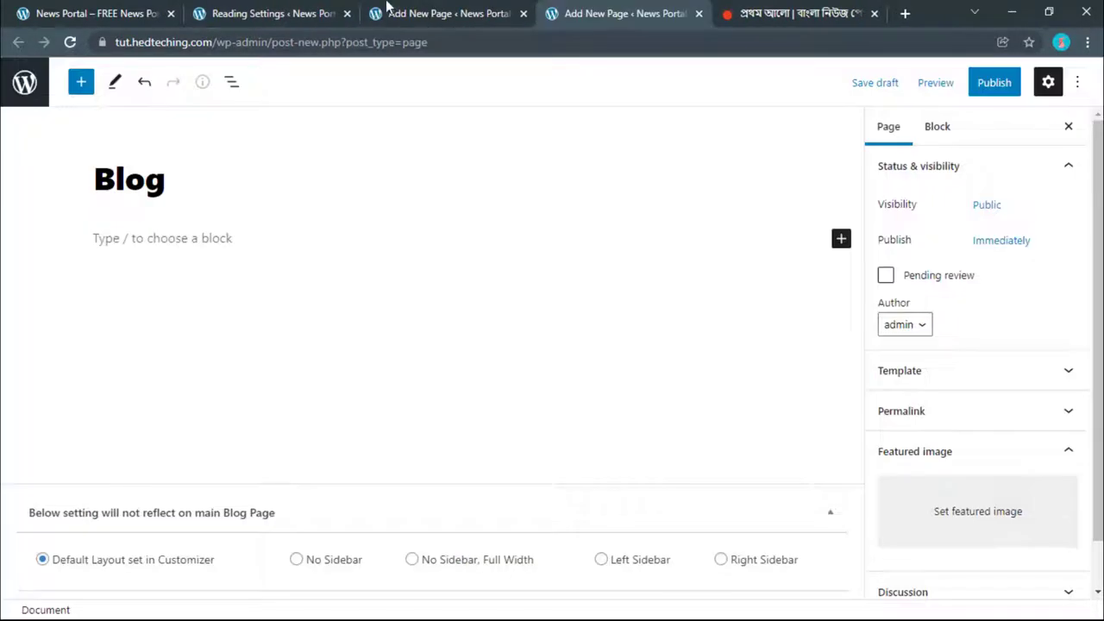
left_click(386, 8)
Step: Publish the Home page and the Blog page, confirming each in the pre-publish panel
left_click(996, 86)
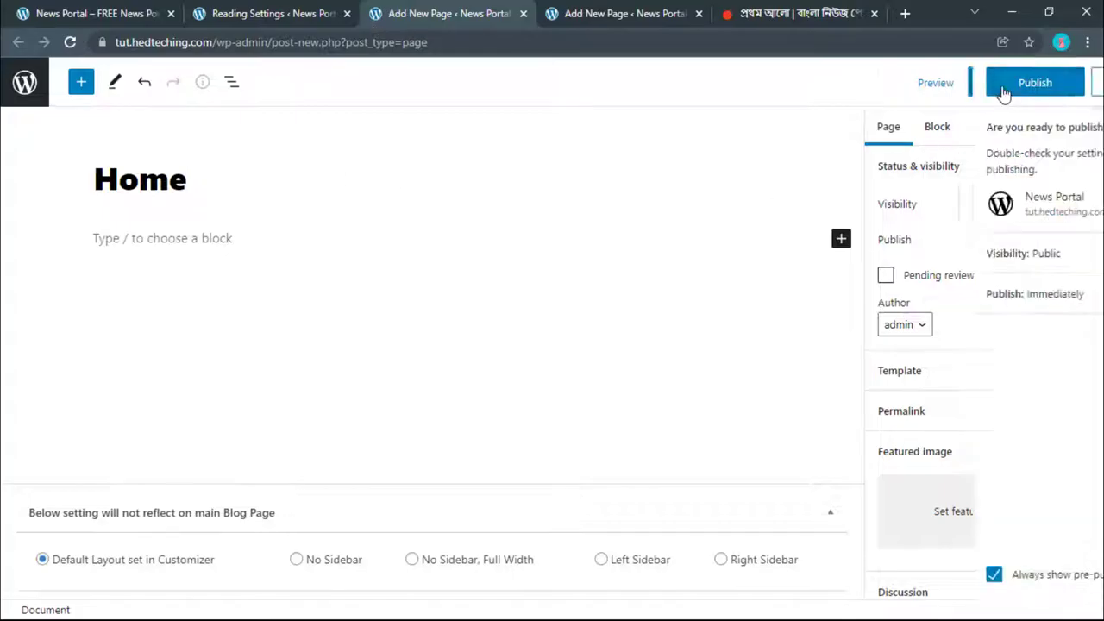
left_click(936, 82)
left_click(632, 9)
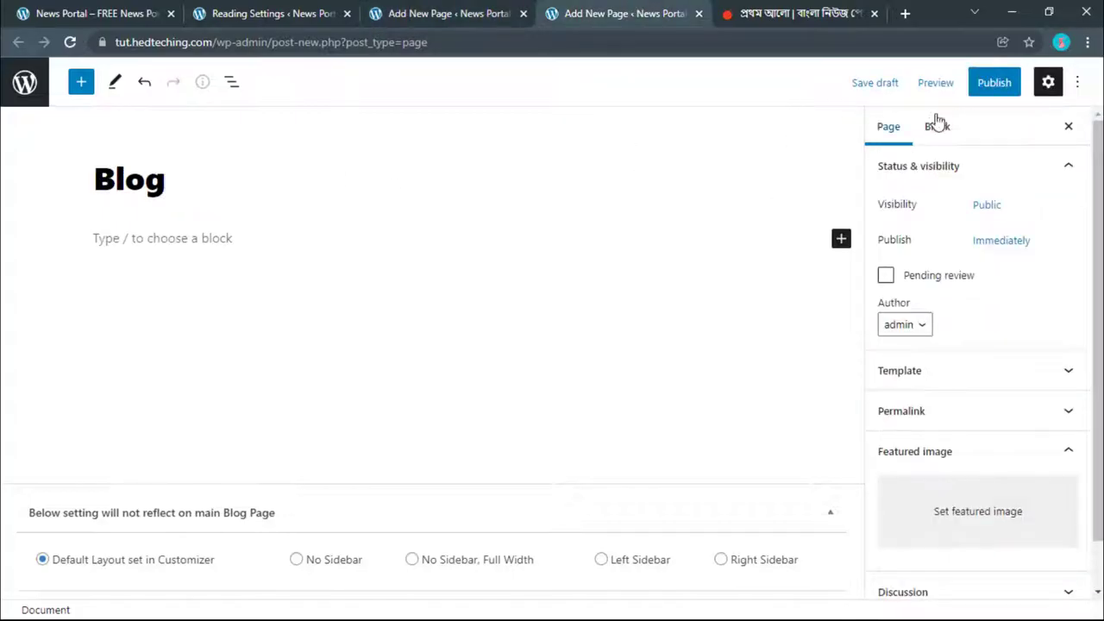
left_click(996, 91)
left_click(976, 86)
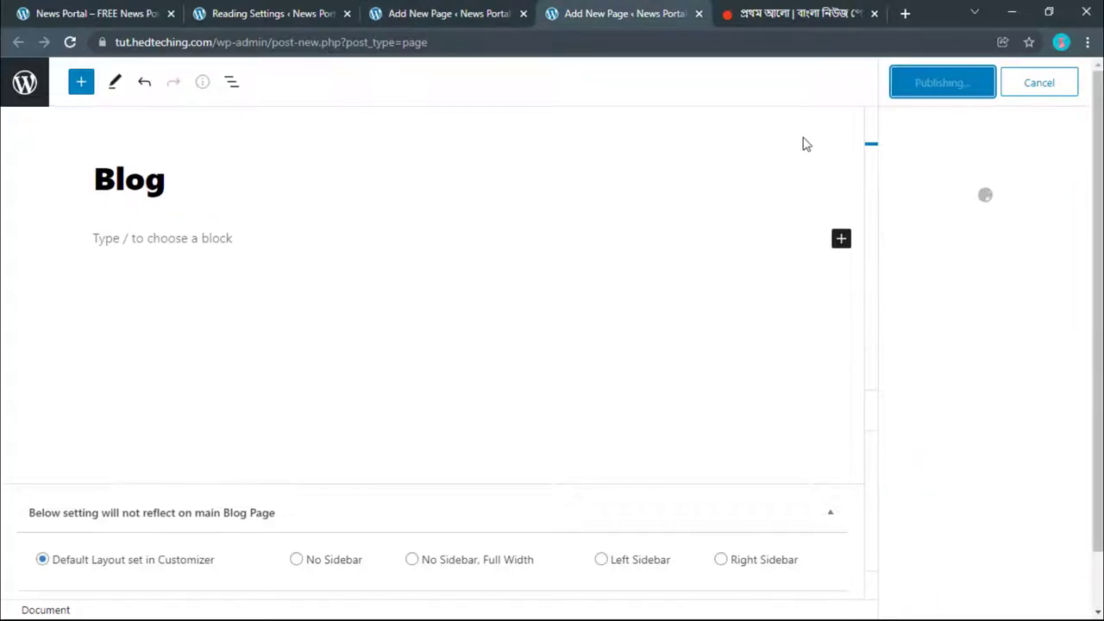
left_click(397, 11)
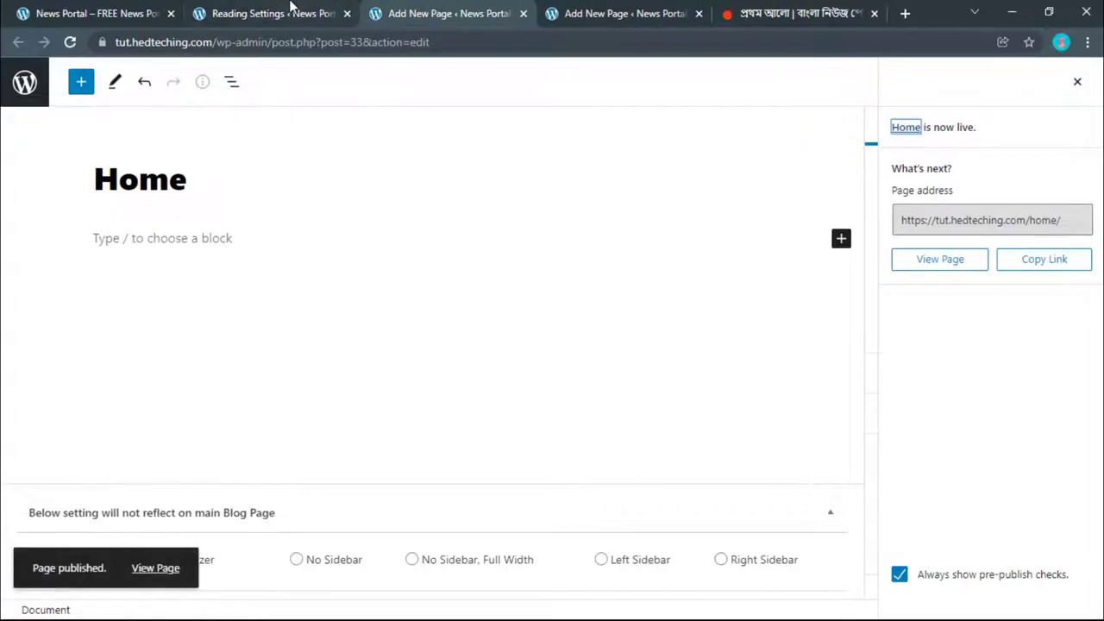
left_click(259, 13)
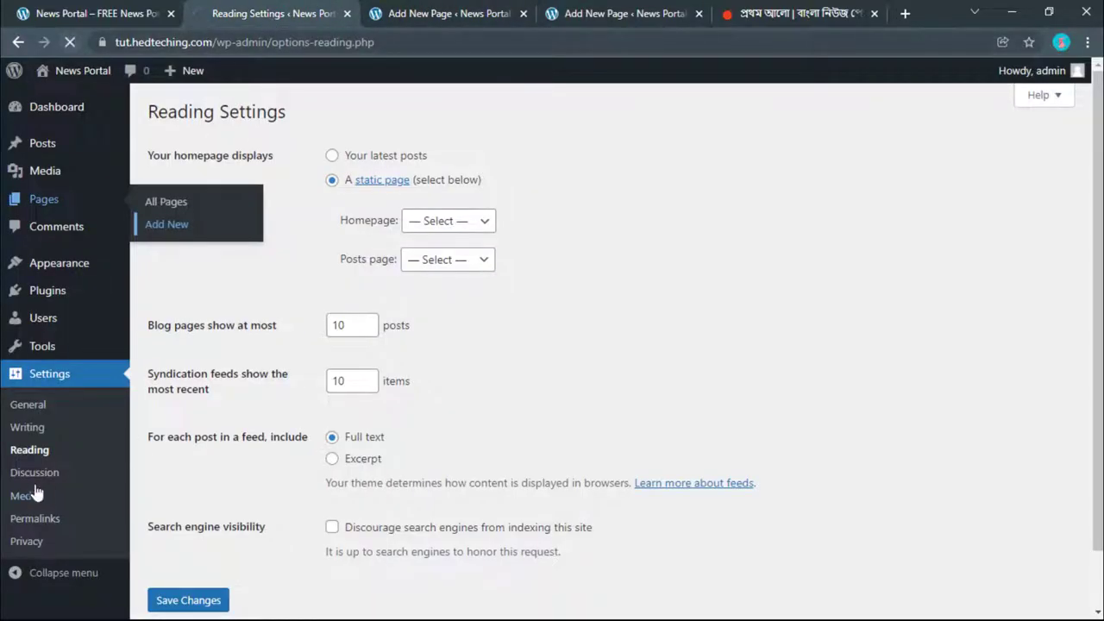
Step: Set Reading to a static page with Home as homepage and Blog as posts page, and save
left_click(332, 179)
left_click(448, 221)
left_click(425, 255)
left_click(435, 260)
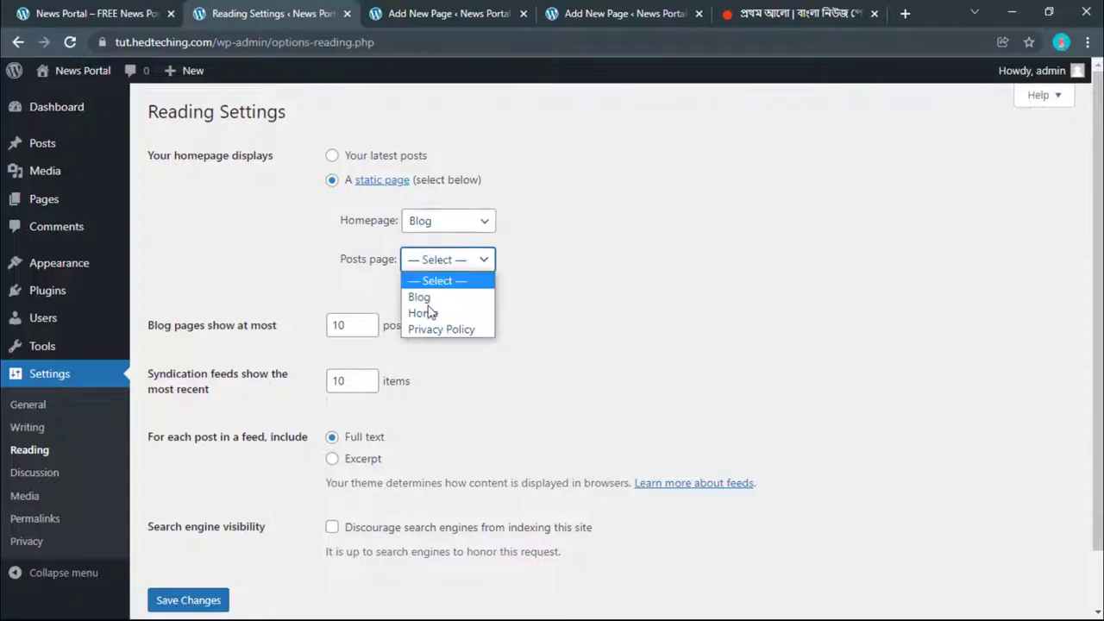
left_click(426, 296)
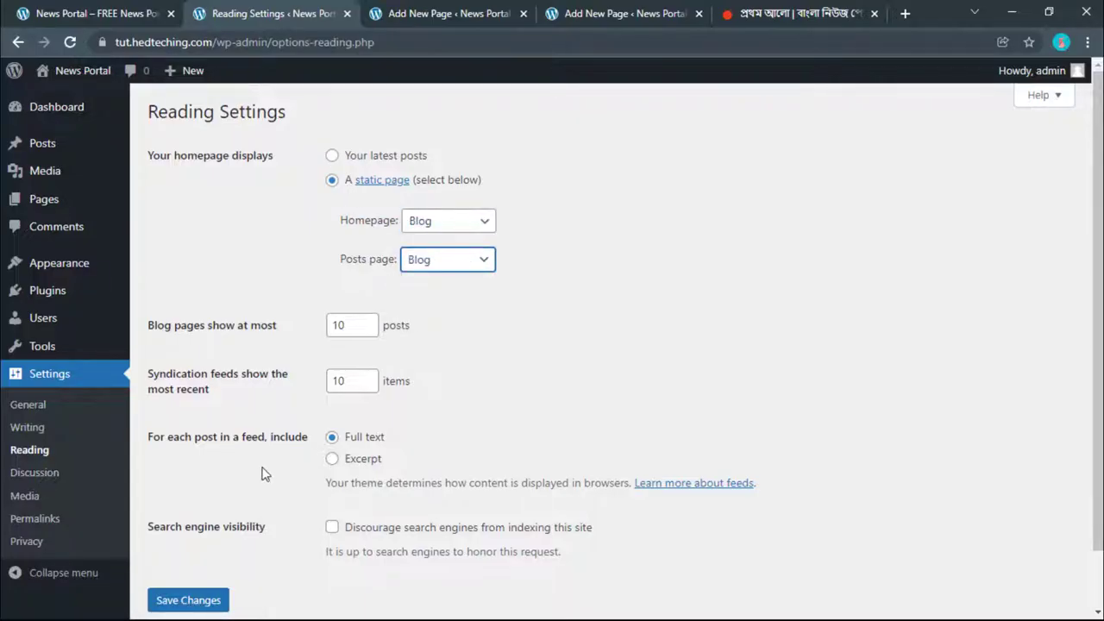
left_click(175, 607)
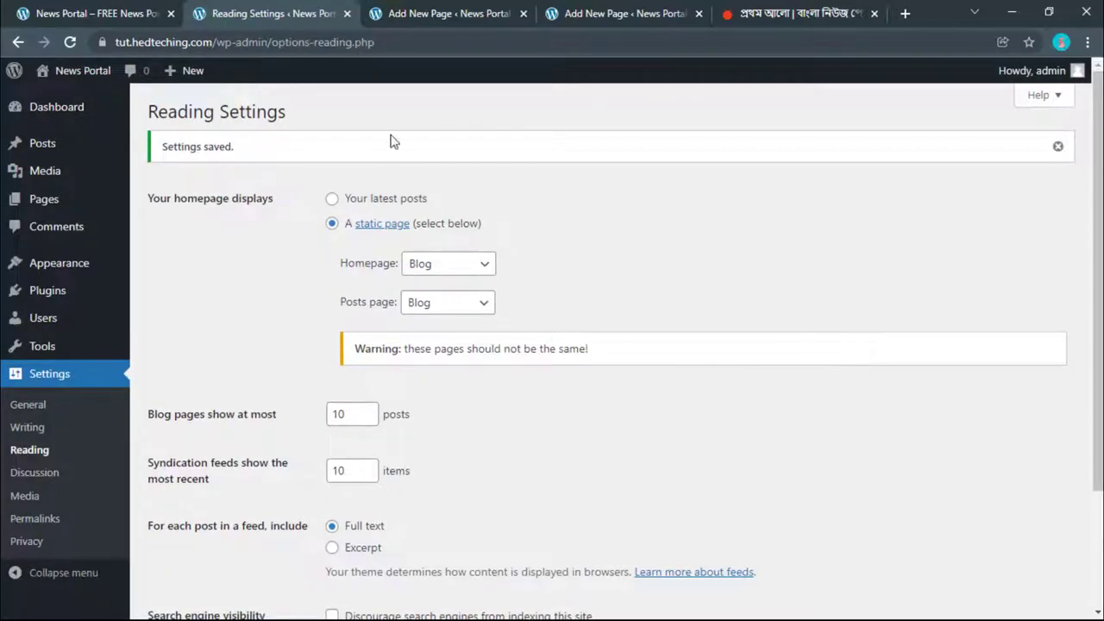
left_click(420, 270)
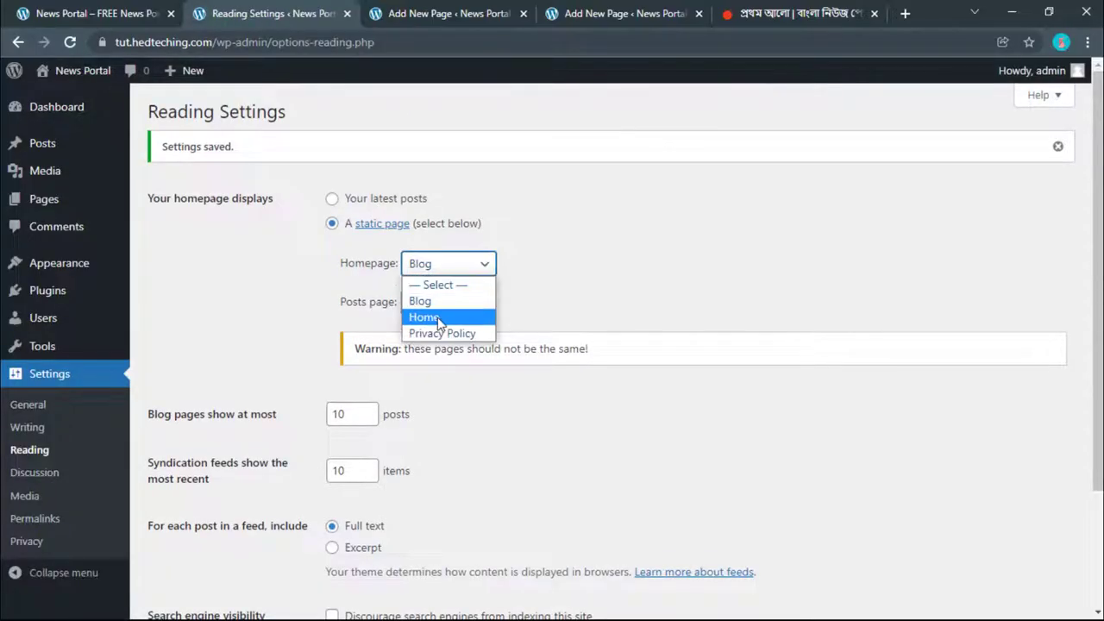
left_click(422, 319)
scroll(302, 365, "down", 2)
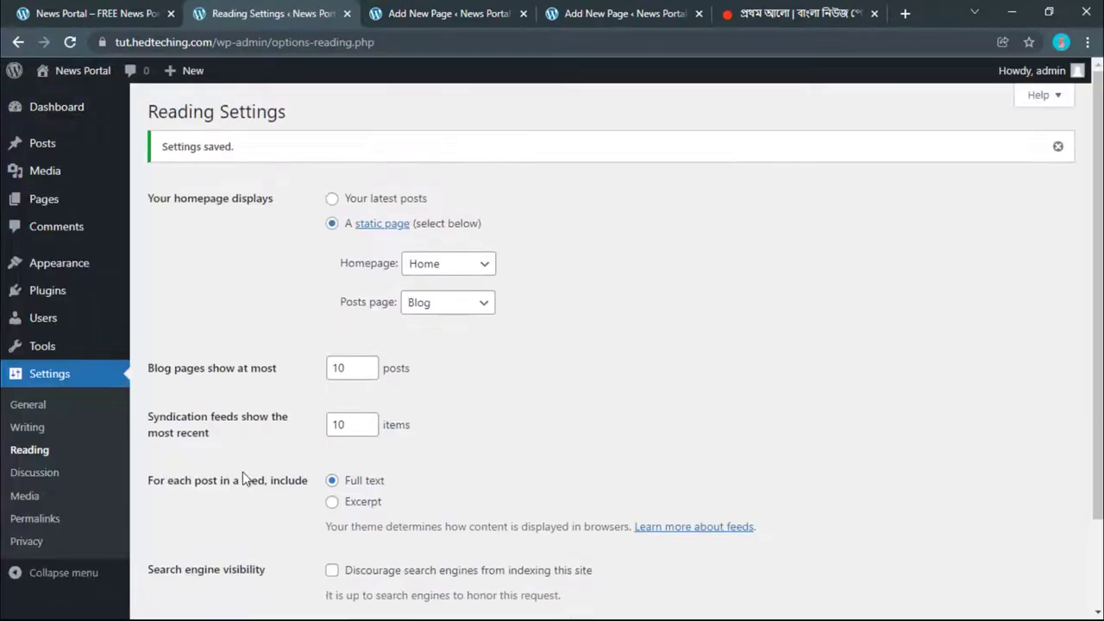
left_click(83, 5)
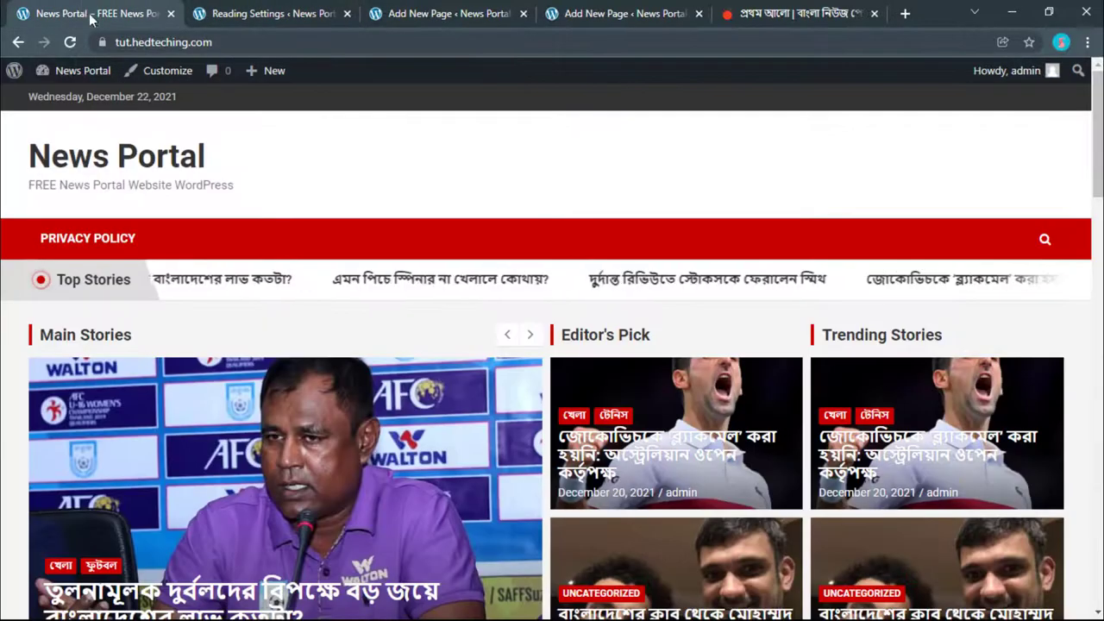
Step: Reload the live site and open the Home page's address from its editor in a new tab
left_click(183, 156)
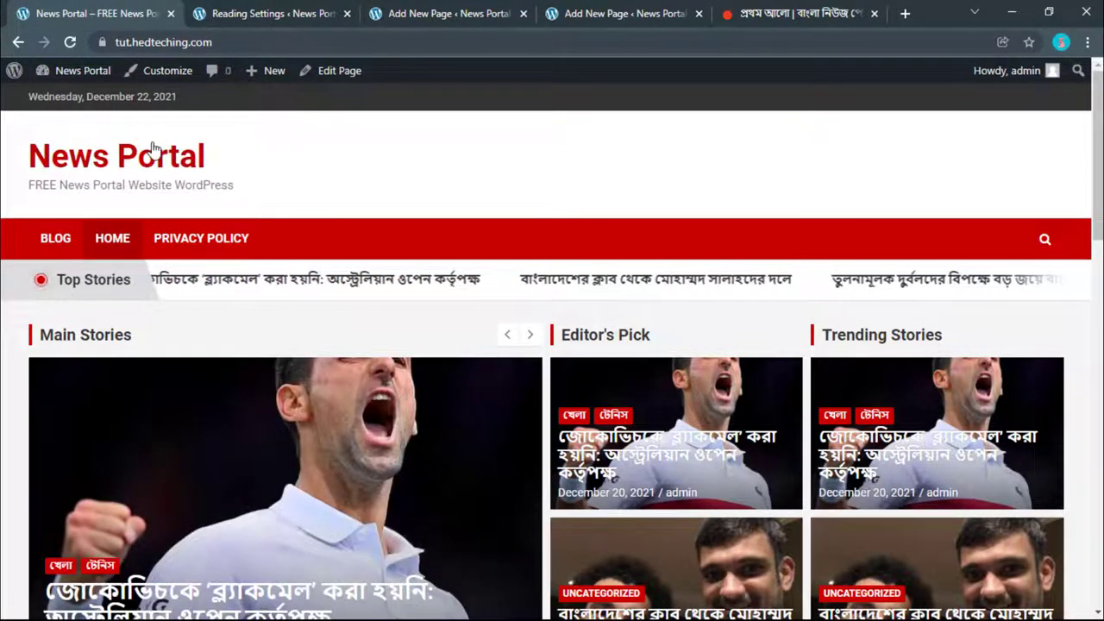
left_click(255, 14)
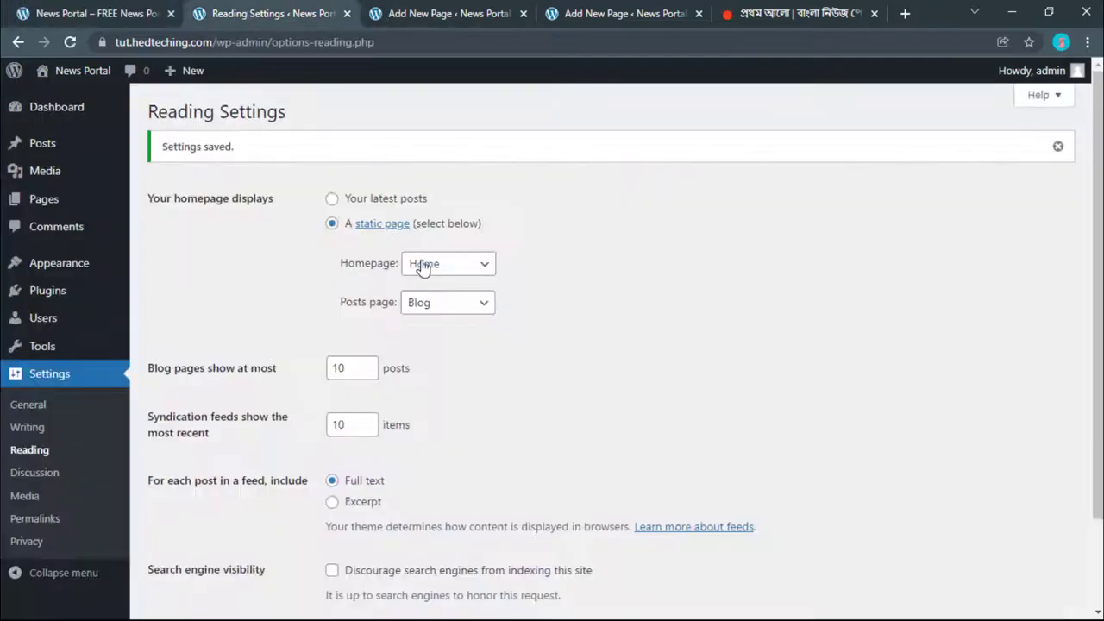
left_click(96, 7)
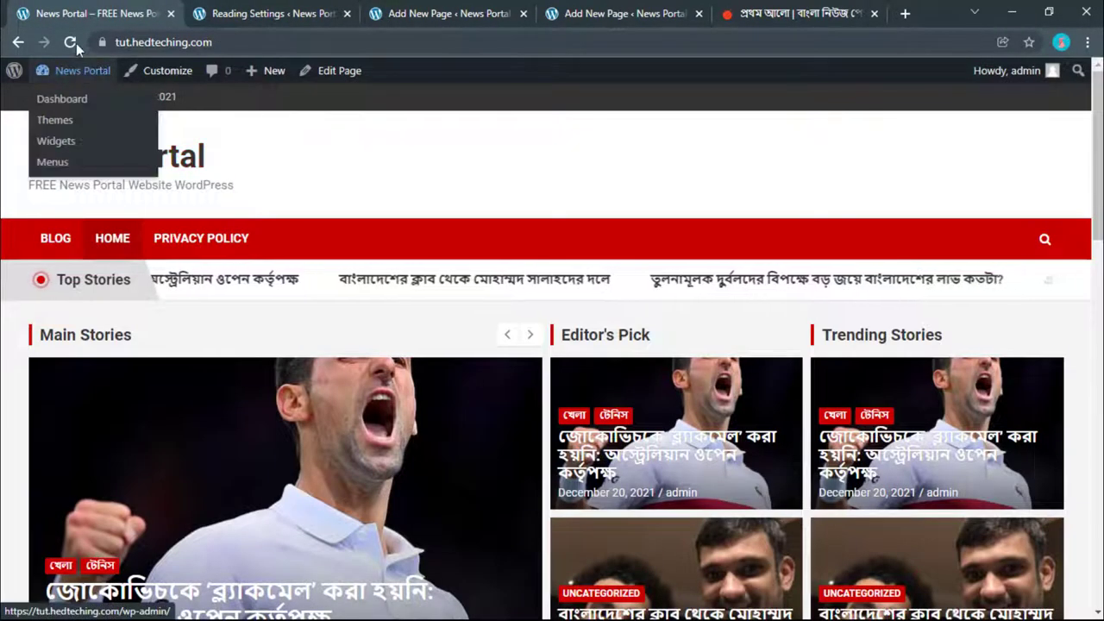
left_click(423, 14)
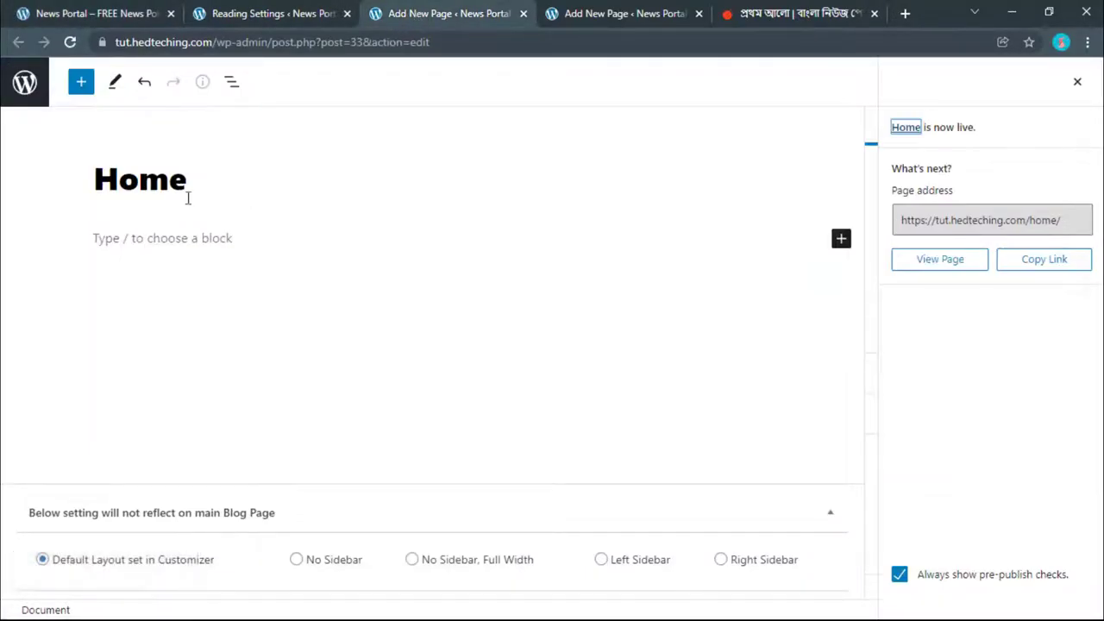
left_click(965, 222)
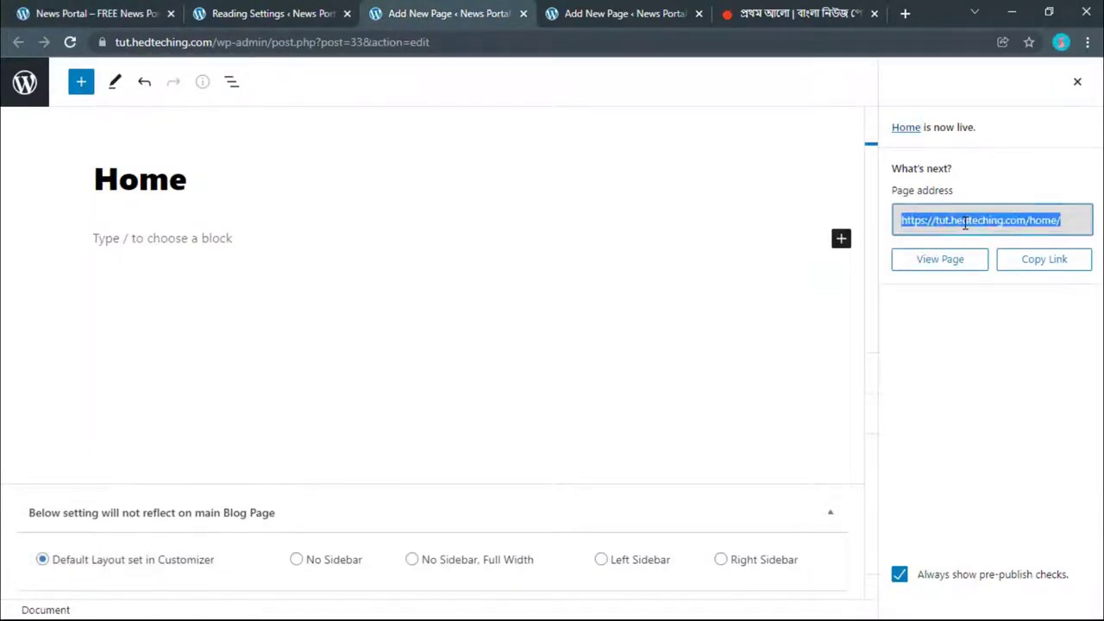
right_click(964, 223)
left_click(926, 273)
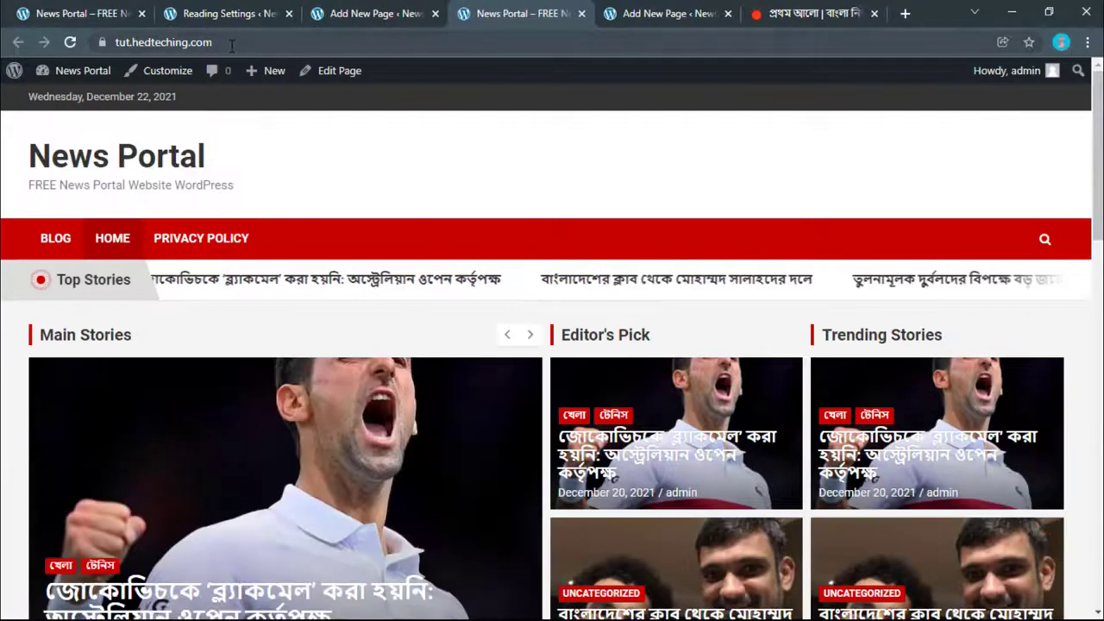
Step: Reload the live site, open BLOG from the menu and scroll through it
left_click(244, 9)
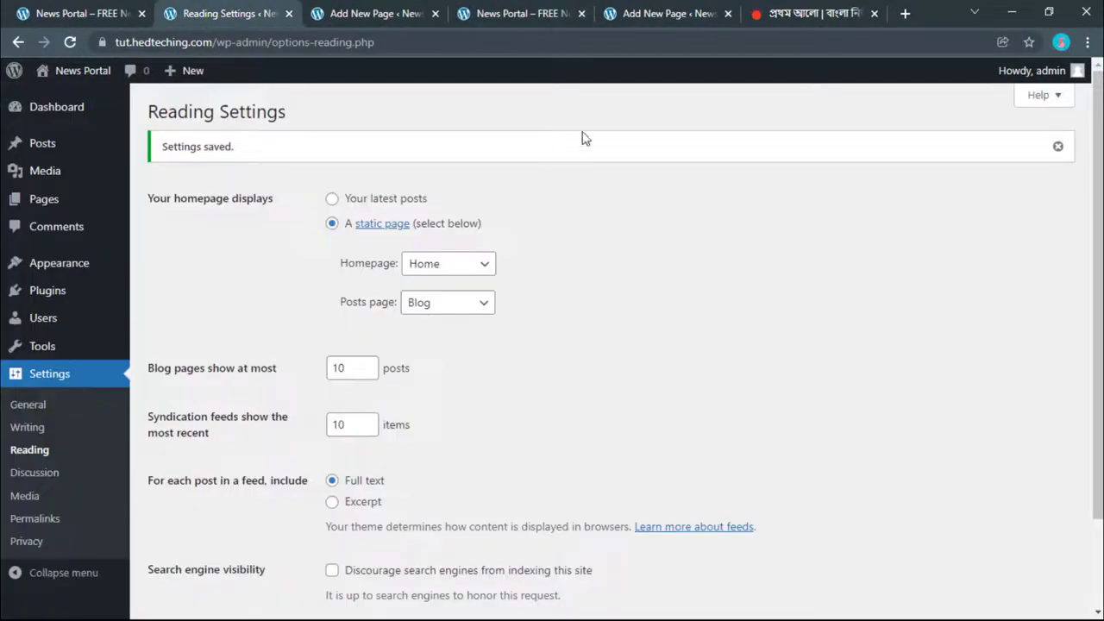
left_click(536, 11)
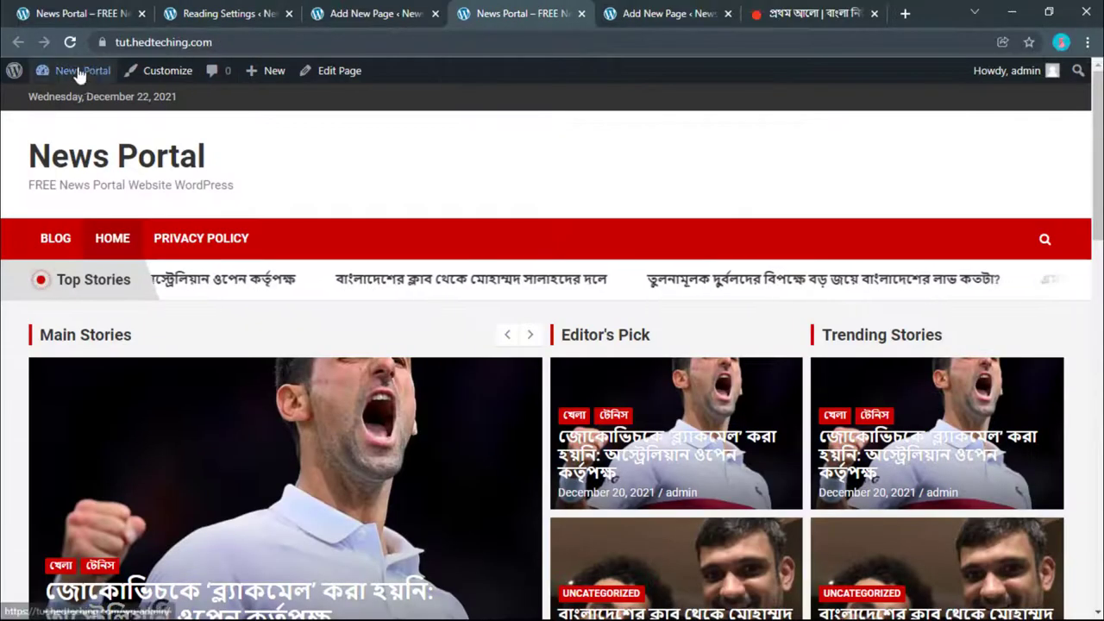
left_click(72, 43)
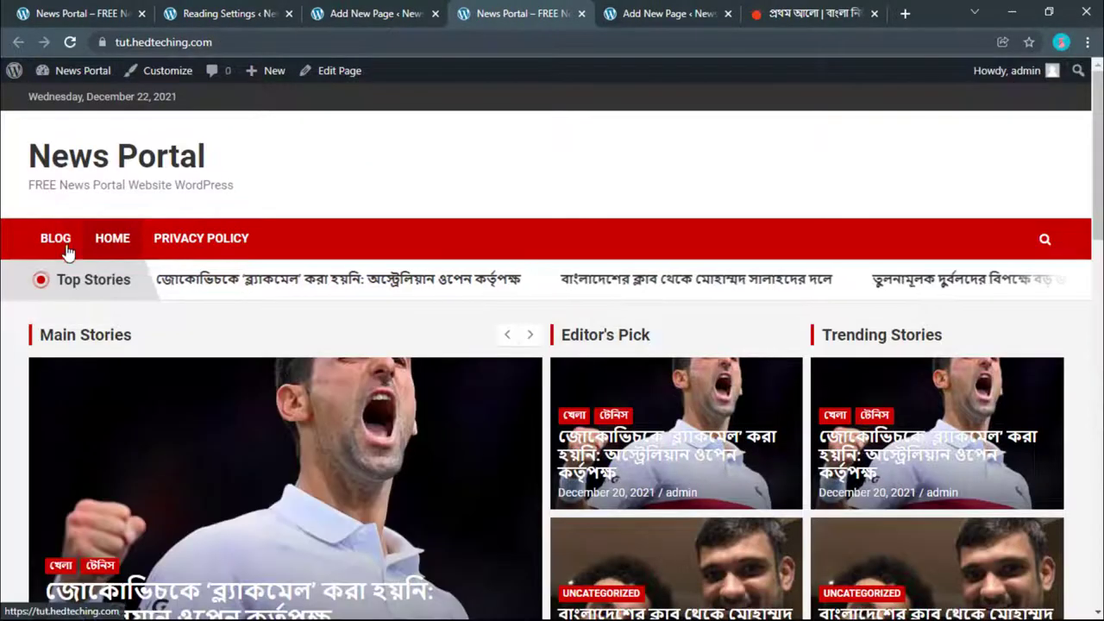
left_click(57, 235)
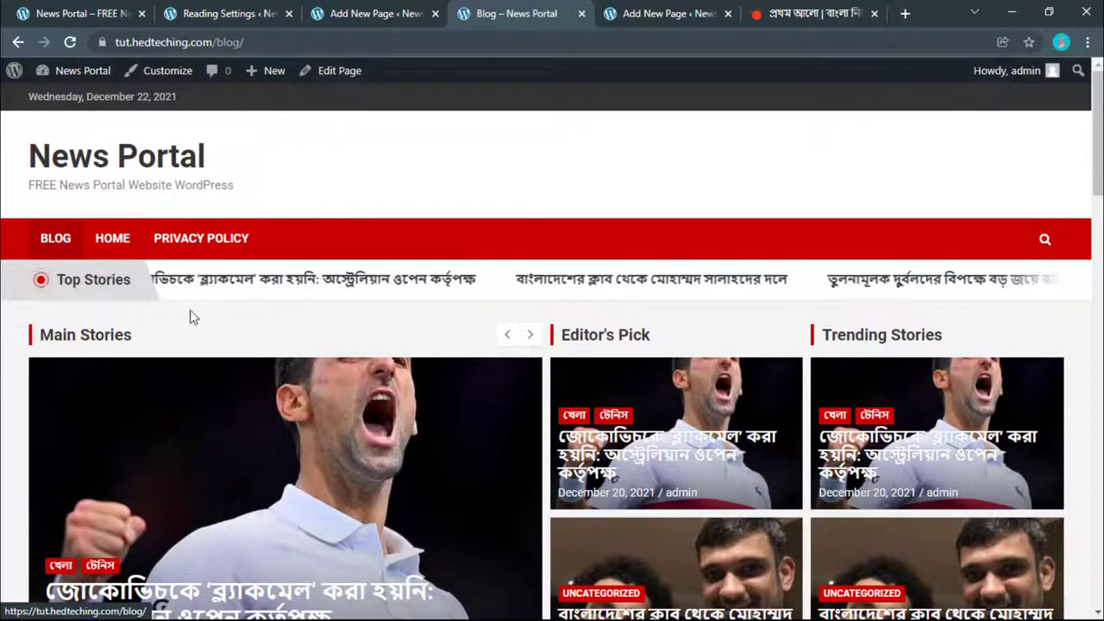
scroll(318, 313, "down", 3)
scroll(318, 307, "down", 5)
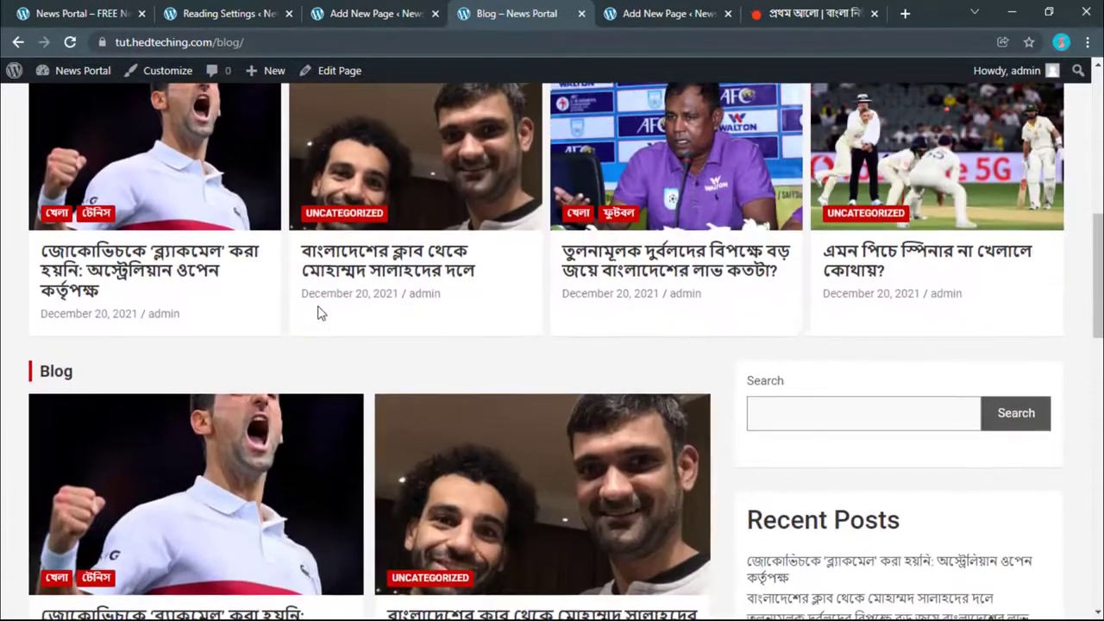
scroll(317, 307, "down", 4)
scroll(317, 307, "up", 3)
scroll(318, 313, "up", 9)
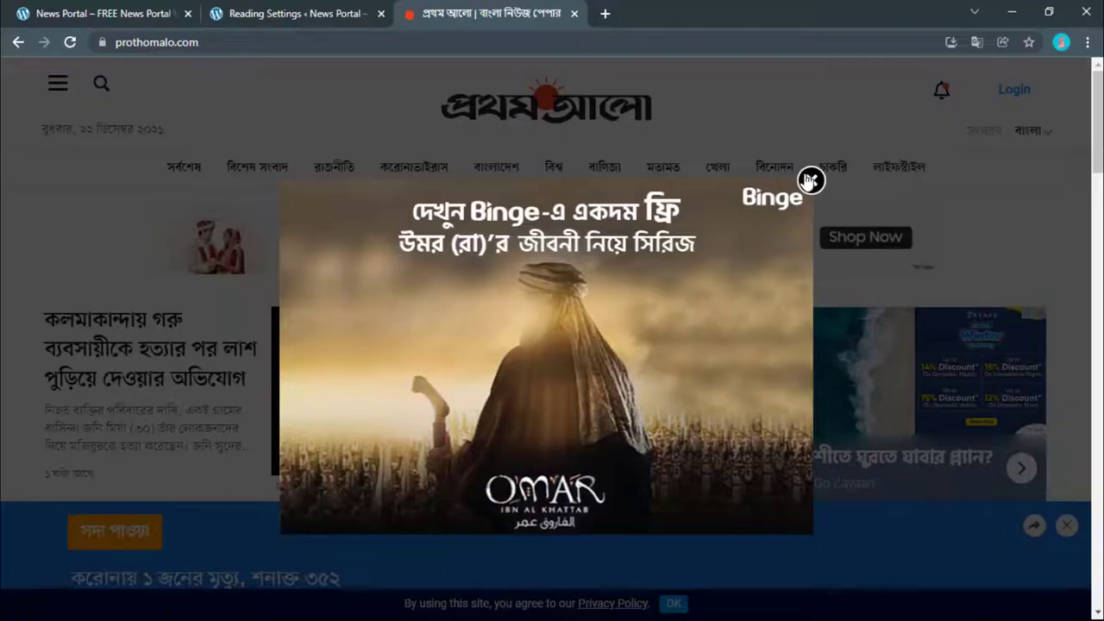
Step: Dismiss the news site's ad popup, then go to the Dashboard and the All Posts list
right_click(809, 179)
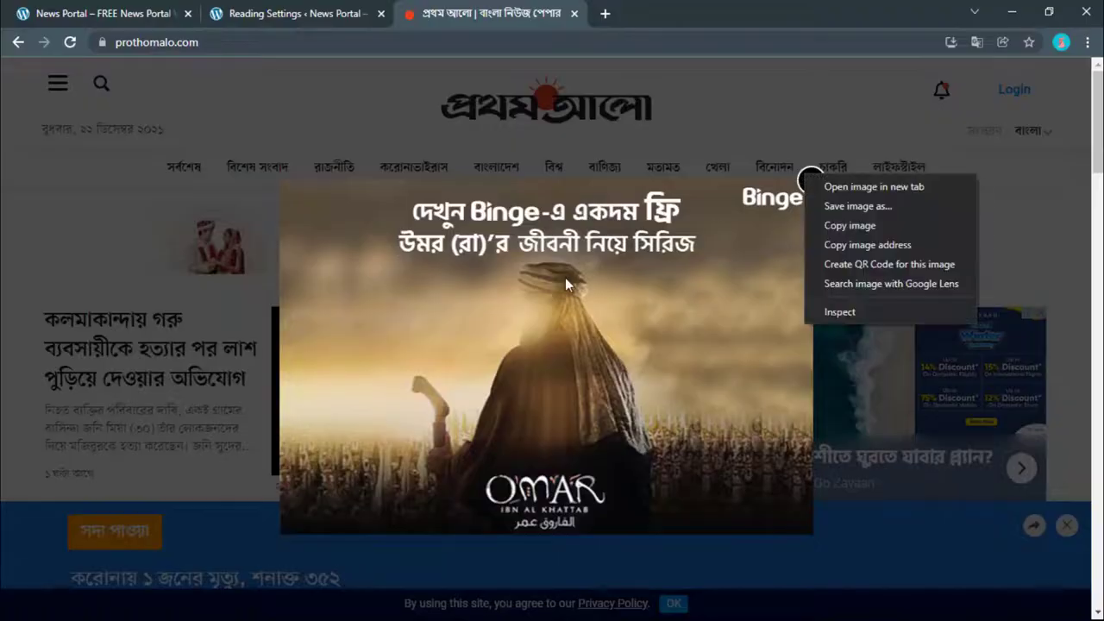
left_click(810, 181)
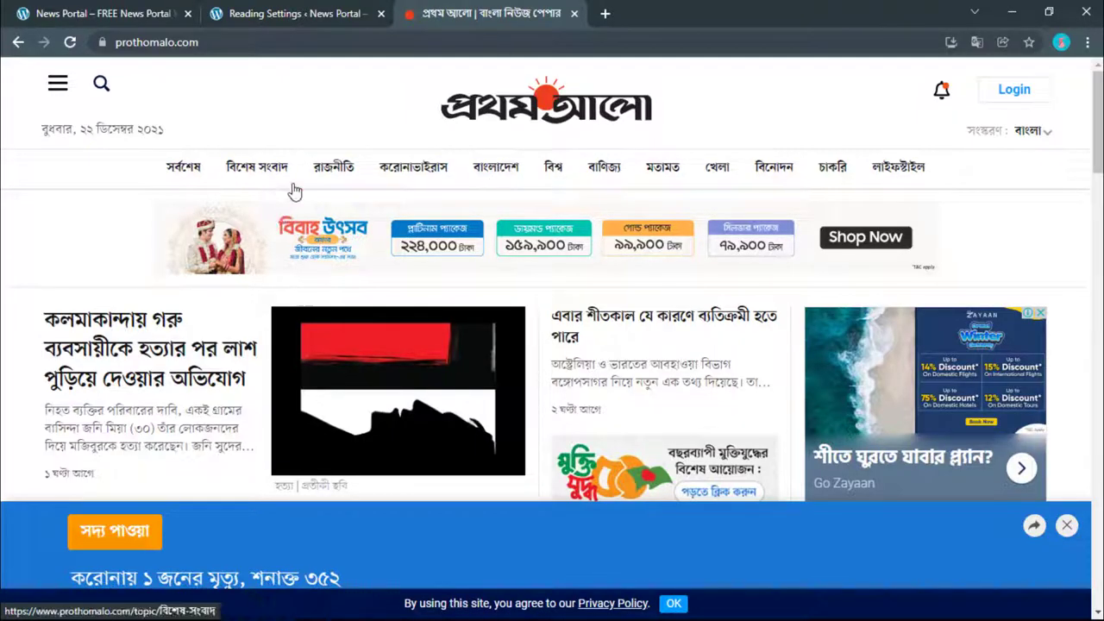
left_click(293, 13)
left_click(138, 7)
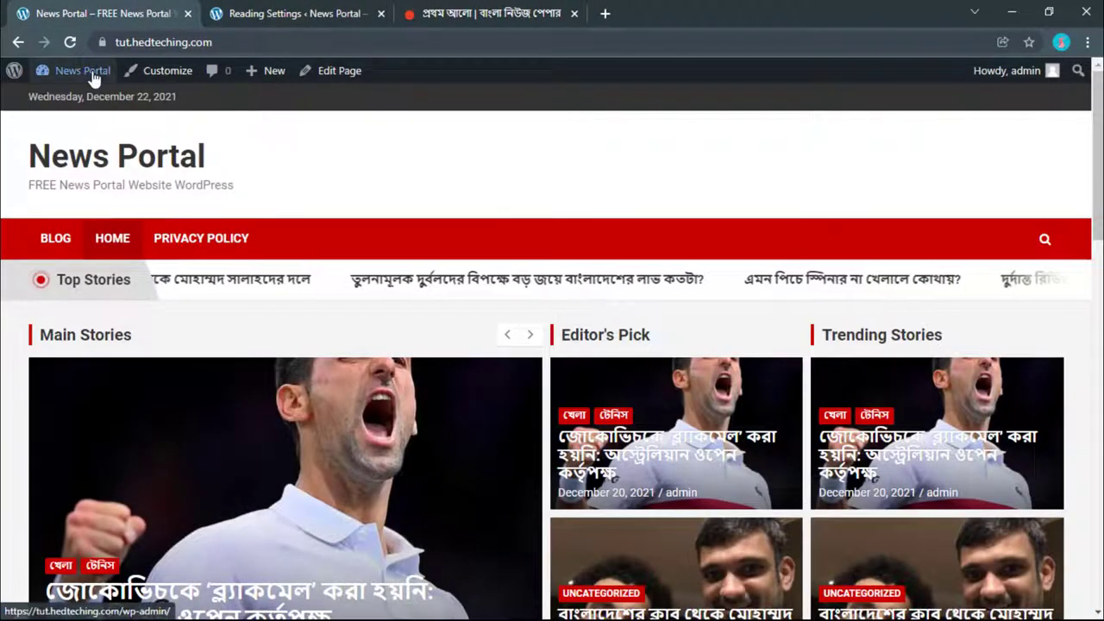
mouse_move(83, 71)
left_click(103, 166)
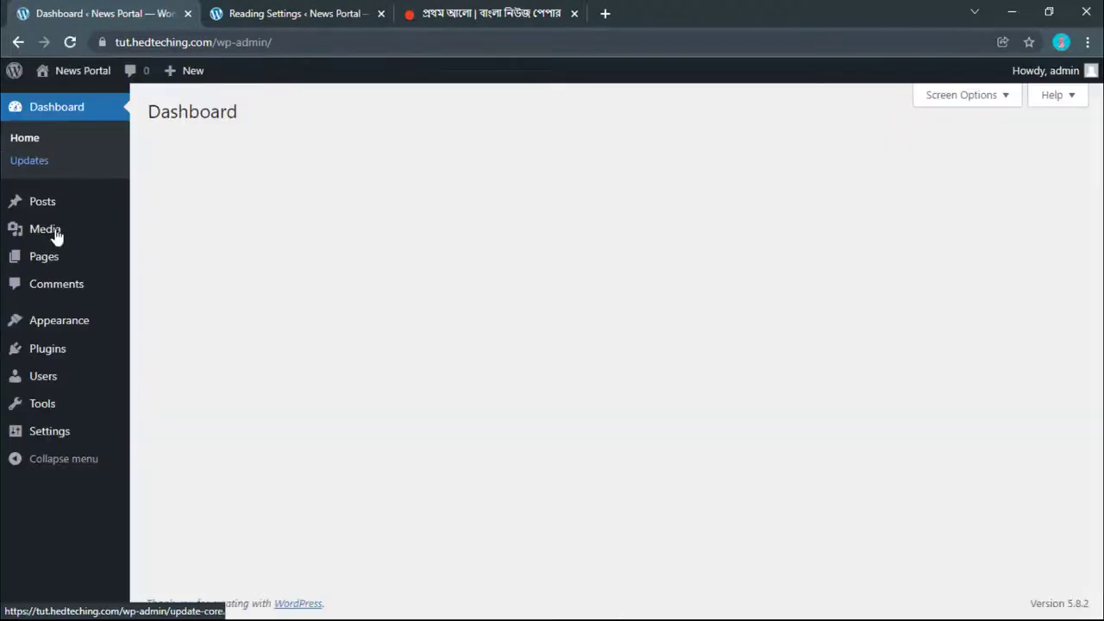
left_click(27, 207)
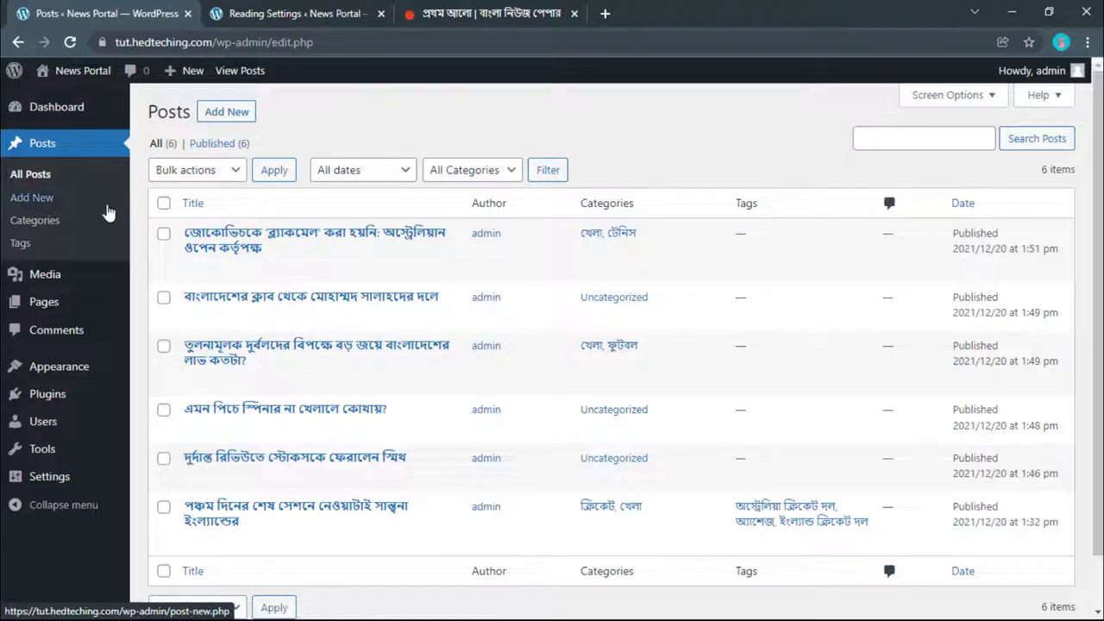
Step: Delete the empty টেনিস category, then select the বিশেষ সংবাদ section name on Prothom Alo
left_click(65, 225)
left_click(481, 9)
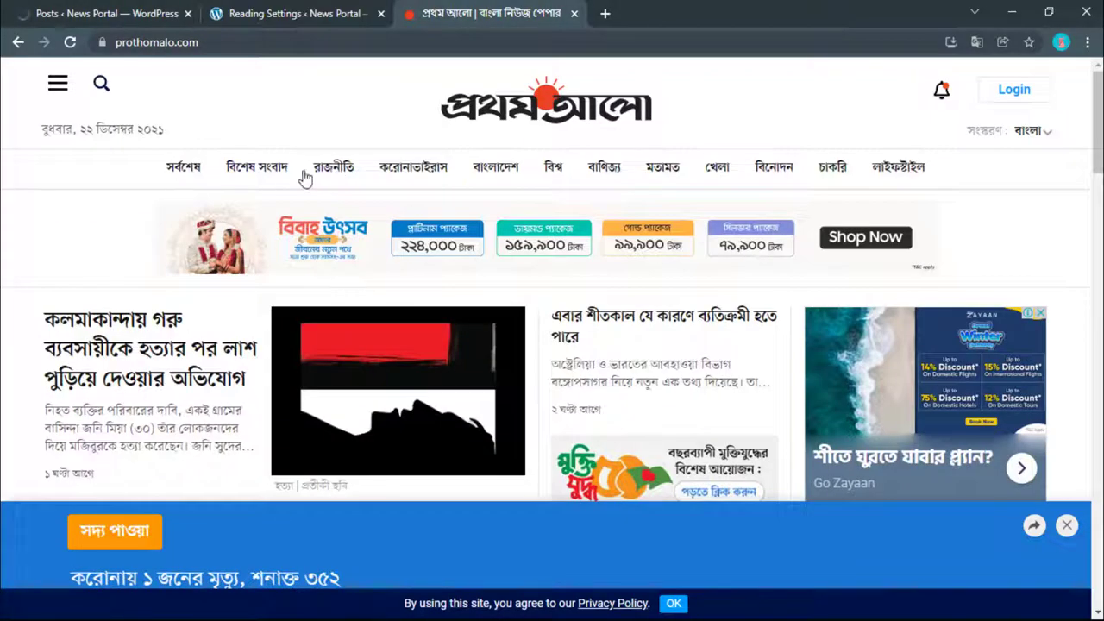
key("ctrl+1")
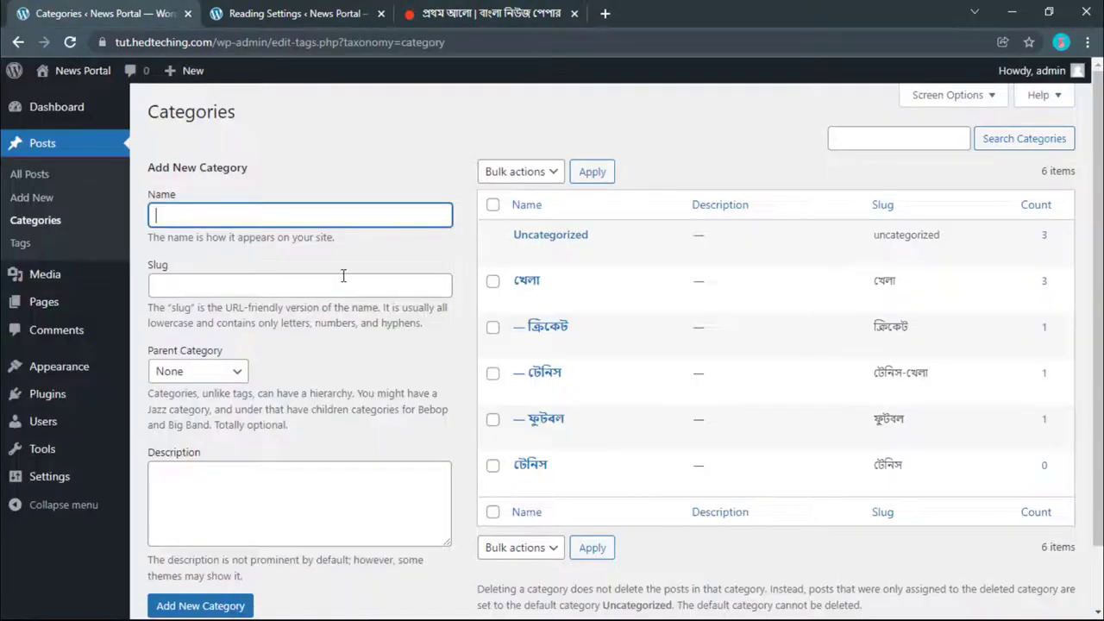
left_click(483, 10)
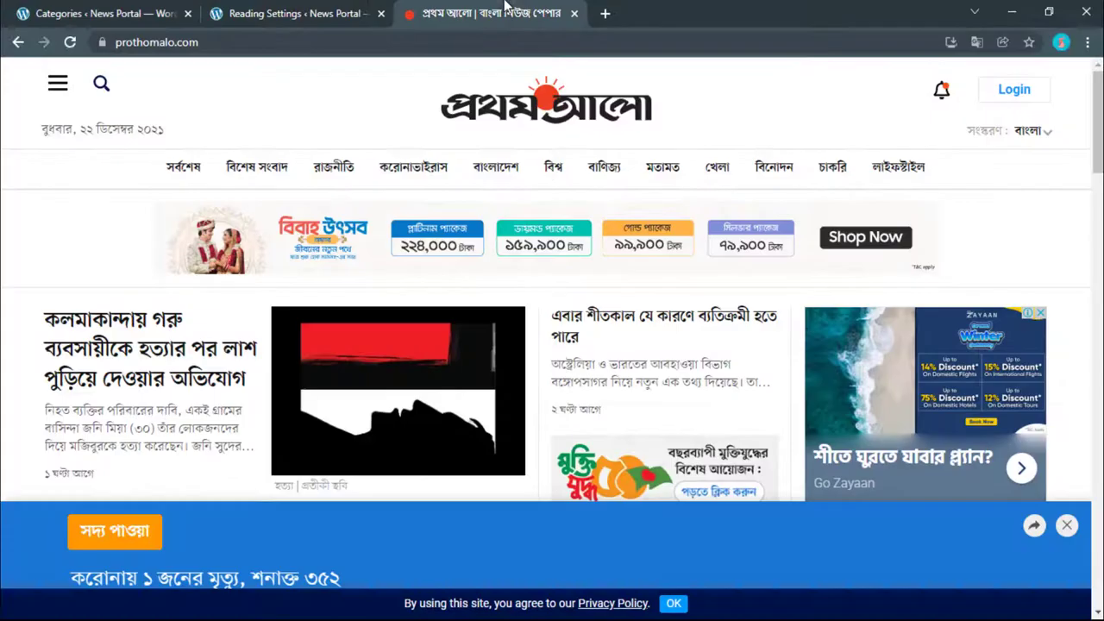
key("ctrl+1")
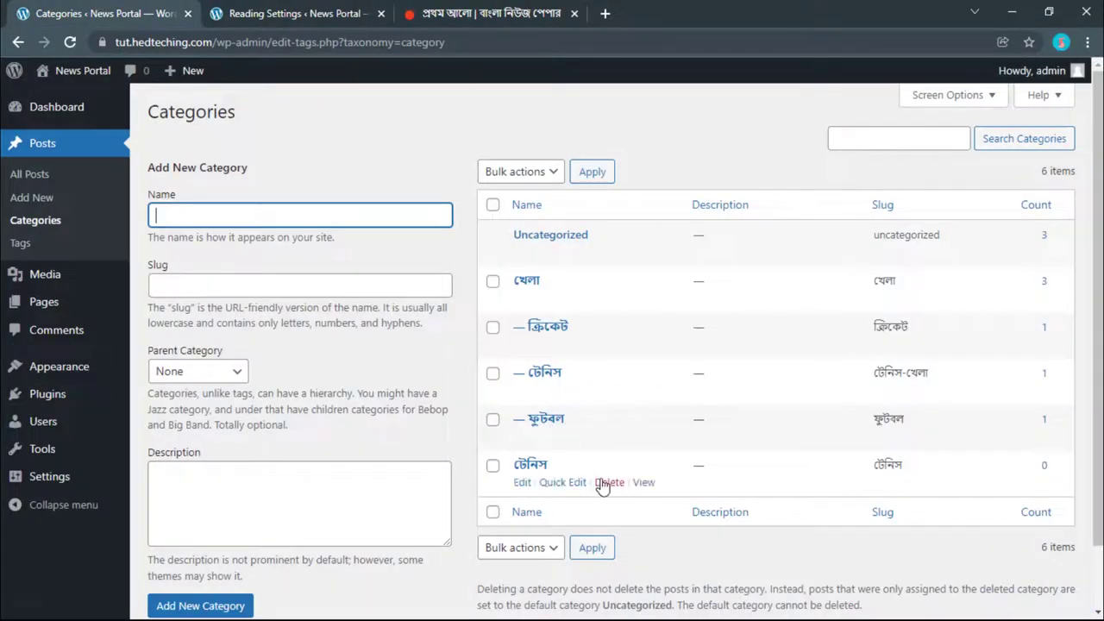
left_click(608, 483)
left_click(638, 172)
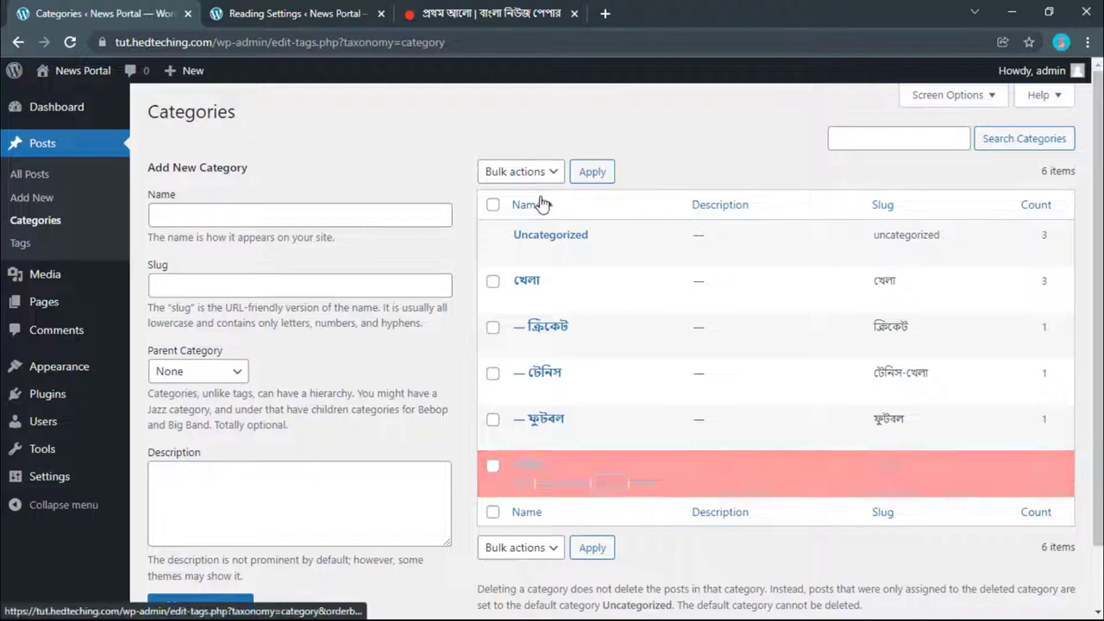
left_click(470, 6)
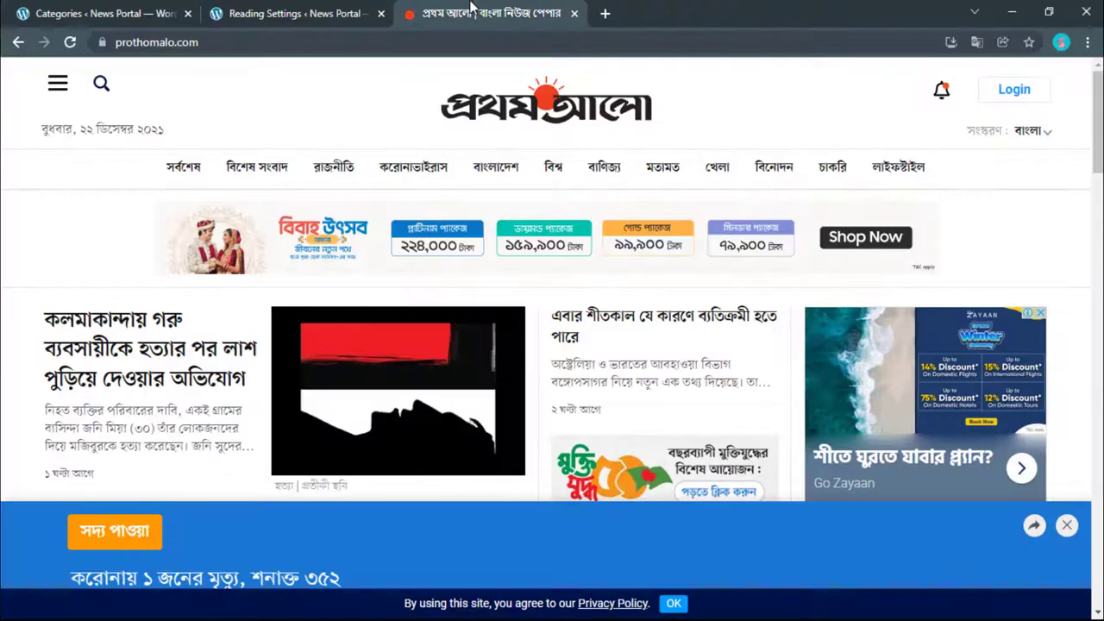
left_click_drag(152, 159, 191, 162)
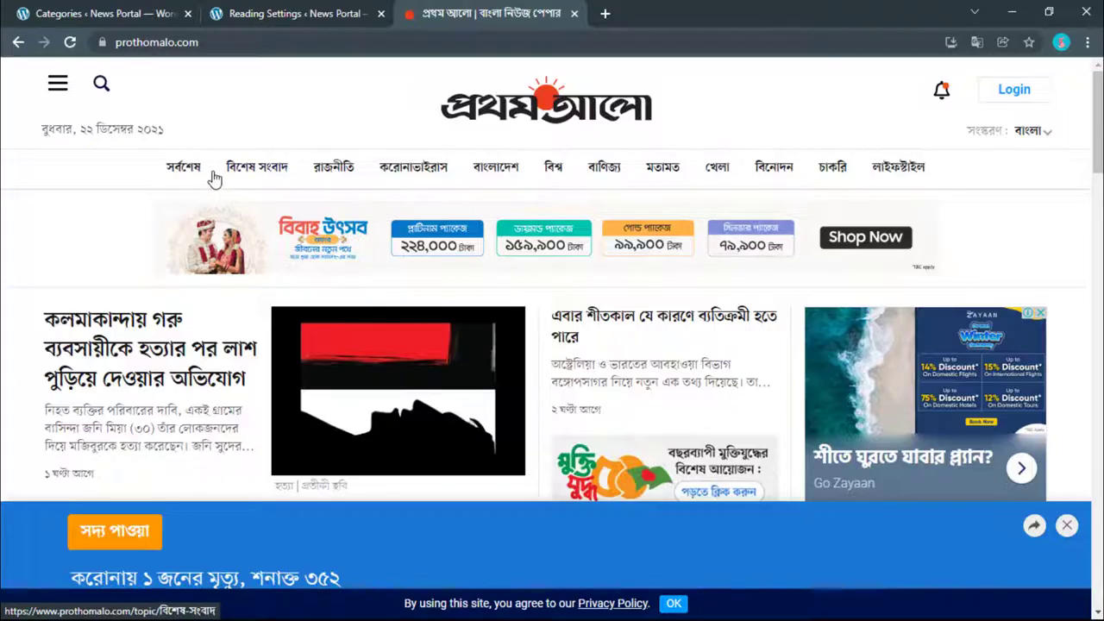
Step: Copy the বিশেষ সংবাদ section name from Prothom Alo and add it as a new category
right_click(278, 175)
left_click(319, 310)
left_click(94, 13)
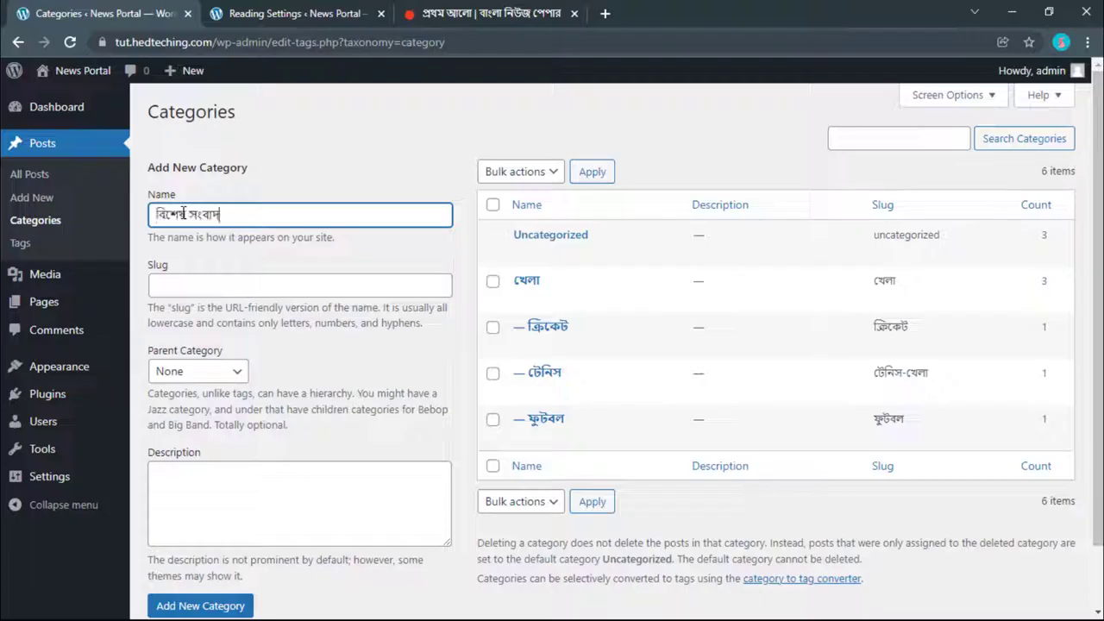
left_click(205, 604)
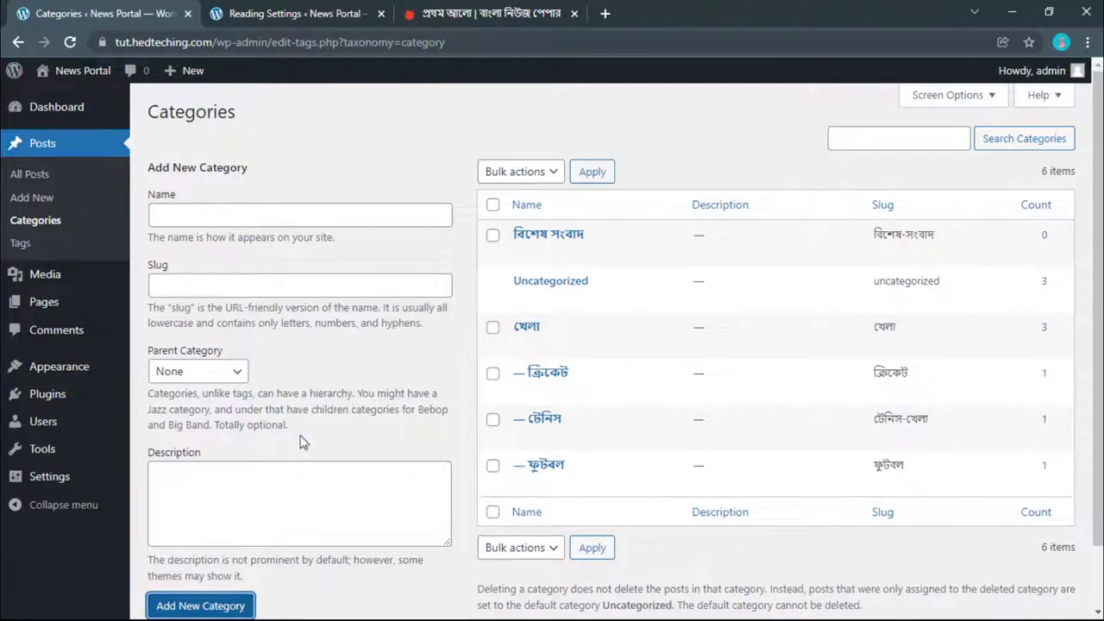
Step: Open Prothom Alo's রাজনীতি, করোনাভাইরাস, বাংলাদেশ and next sections in tabs; add রাজনীতি as a category
left_click(483, 13)
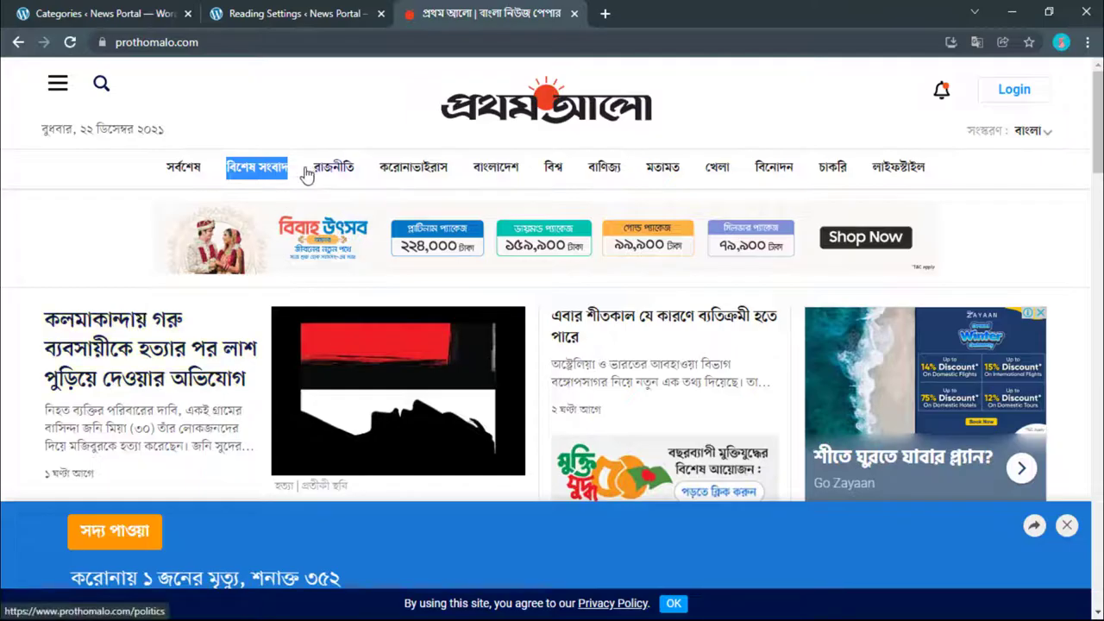
left_click_drag(306, 172, 333, 167)
right_click(333, 167)
left_click(412, 175)
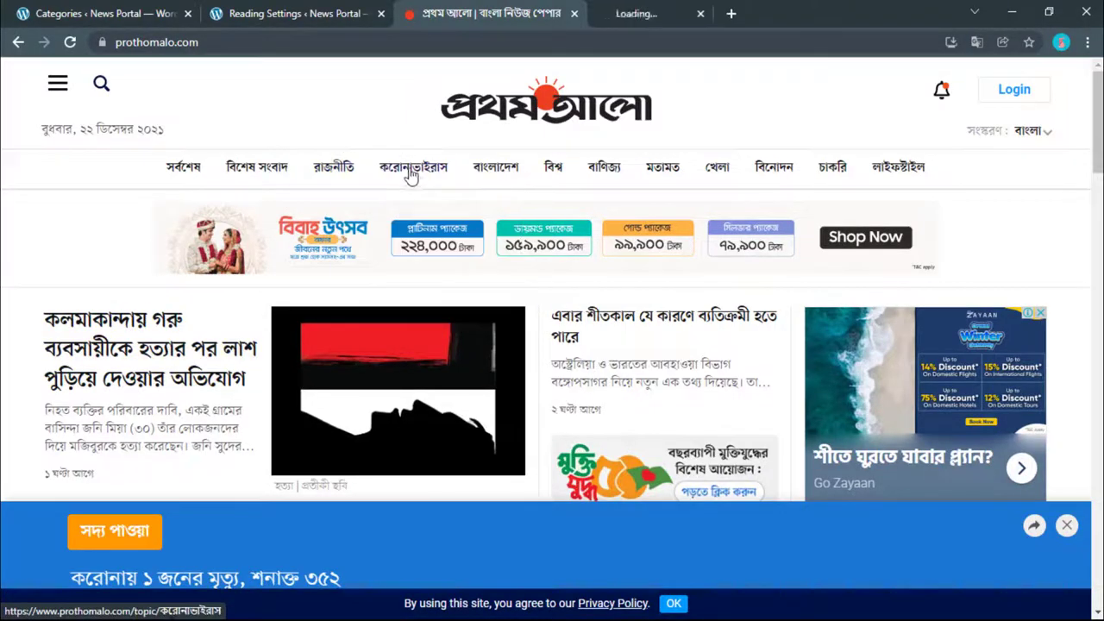
right_click(412, 170)
left_click(427, 170)
right_click(504, 170)
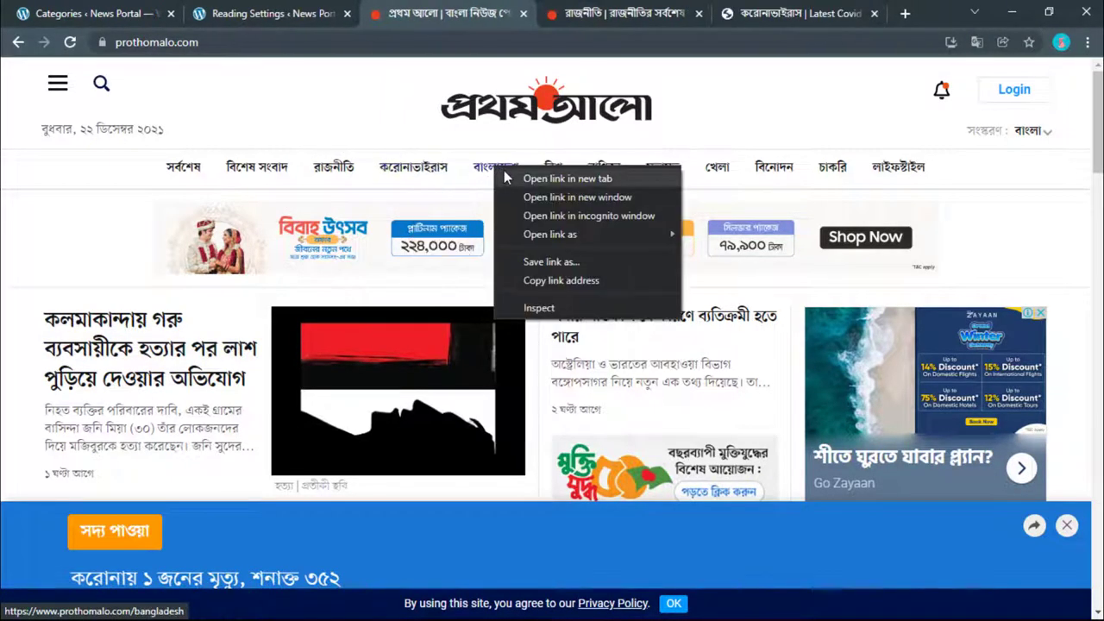
left_click(518, 178)
right_click(552, 170)
left_click(565, 179)
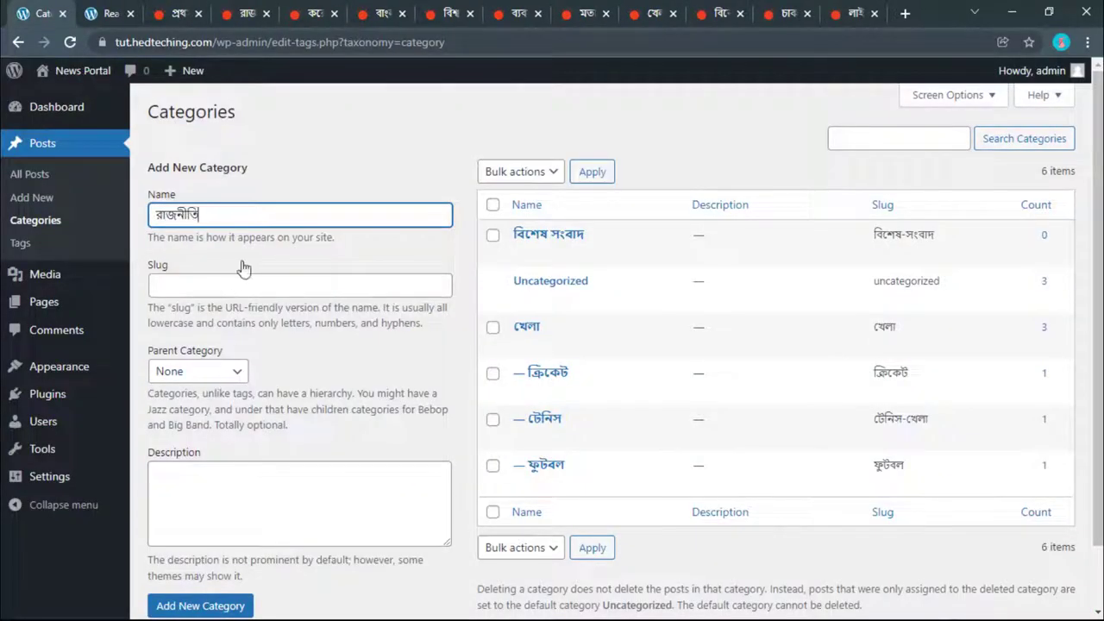
left_click(205, 608)
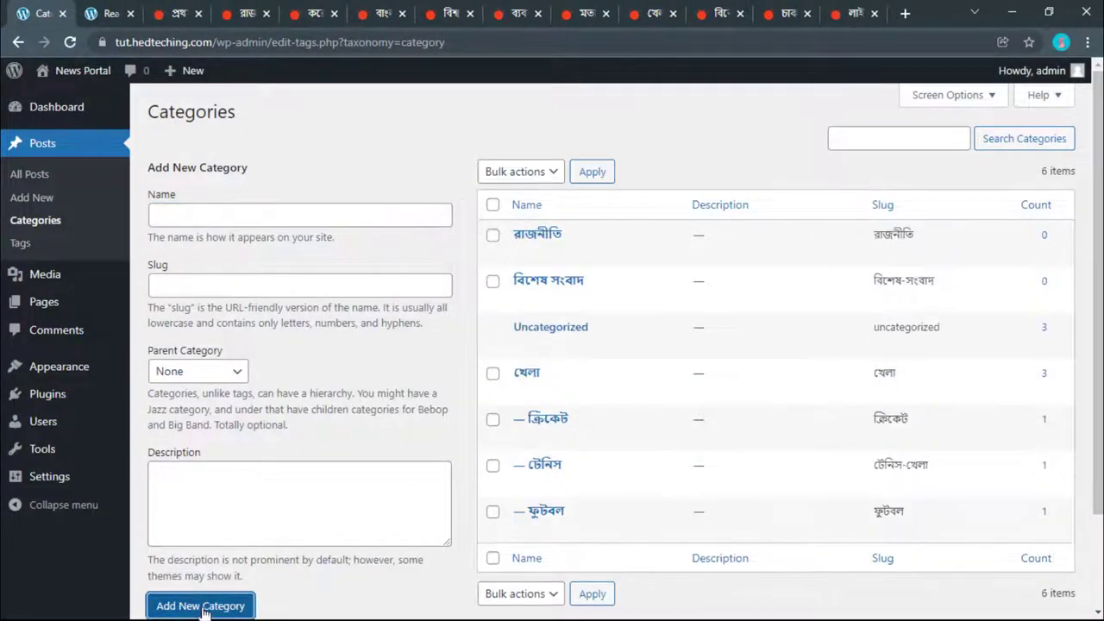
Step: Copy the বাংলাদেশ page heading and add it as a new category
left_click(315, 12)
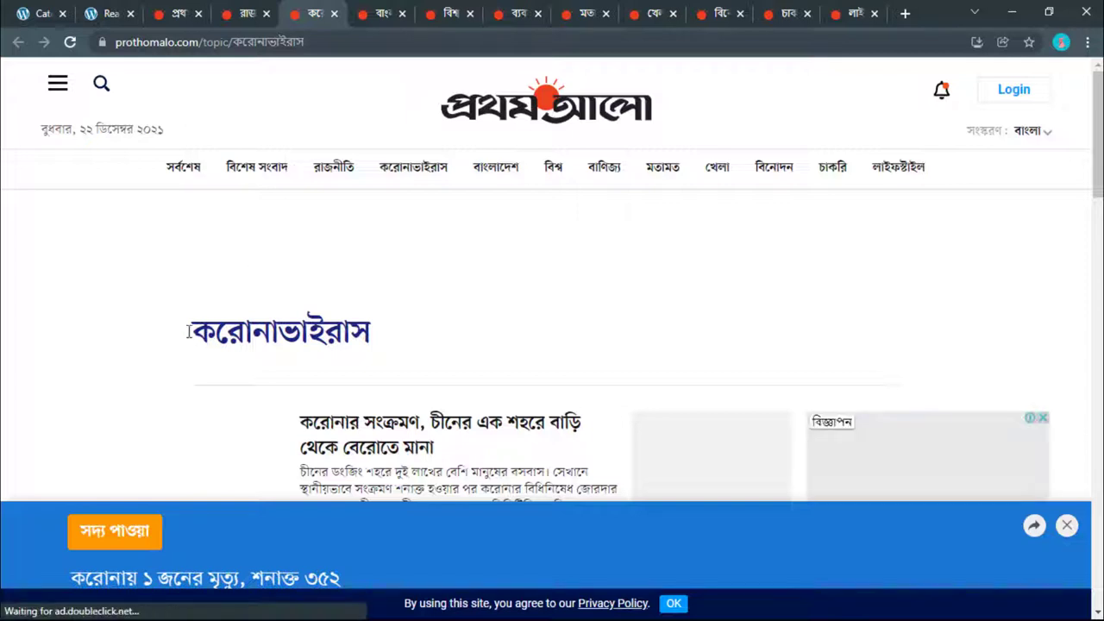
left_click(334, 13)
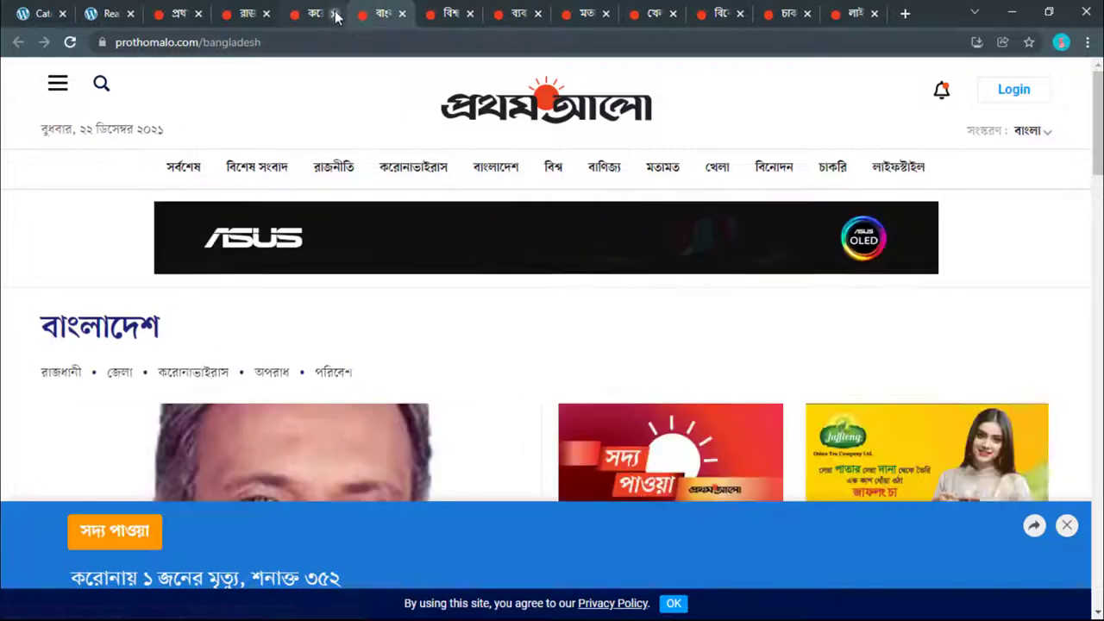
left_click_drag(164, 333, 41, 332)
right_click(48, 328)
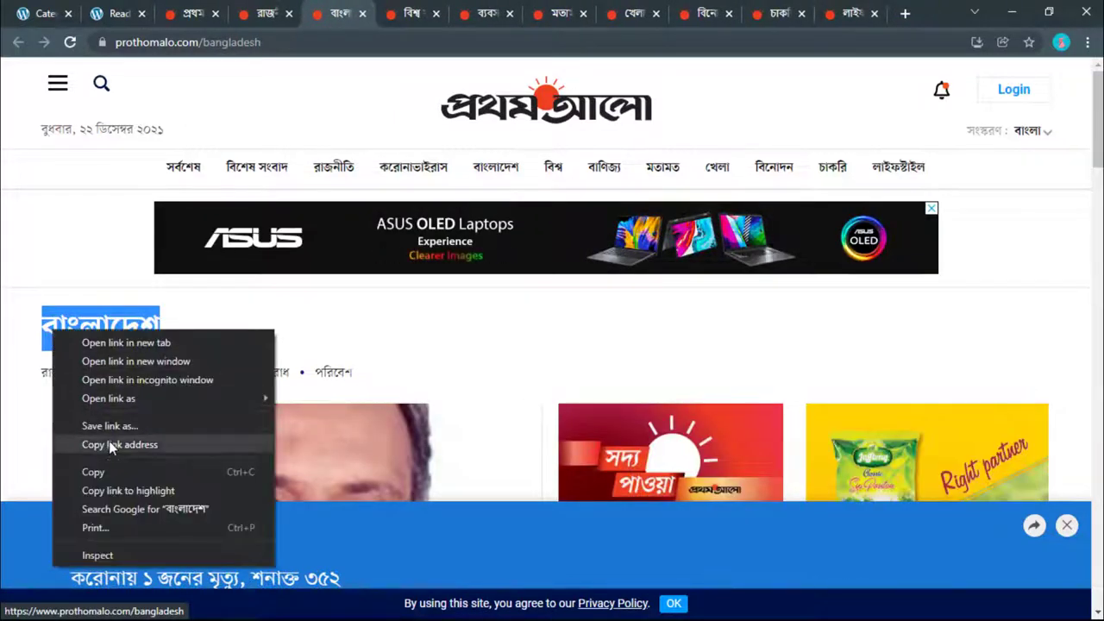
left_click(110, 471)
left_click(39, 13)
left_click(193, 213)
key("ctrl+v")
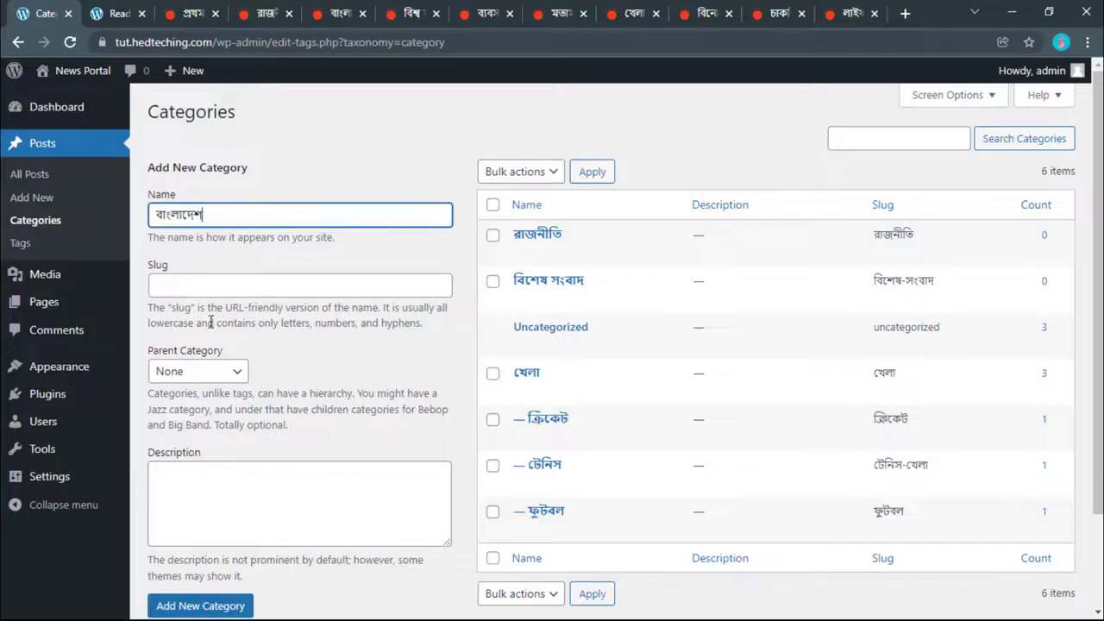
left_click(199, 605)
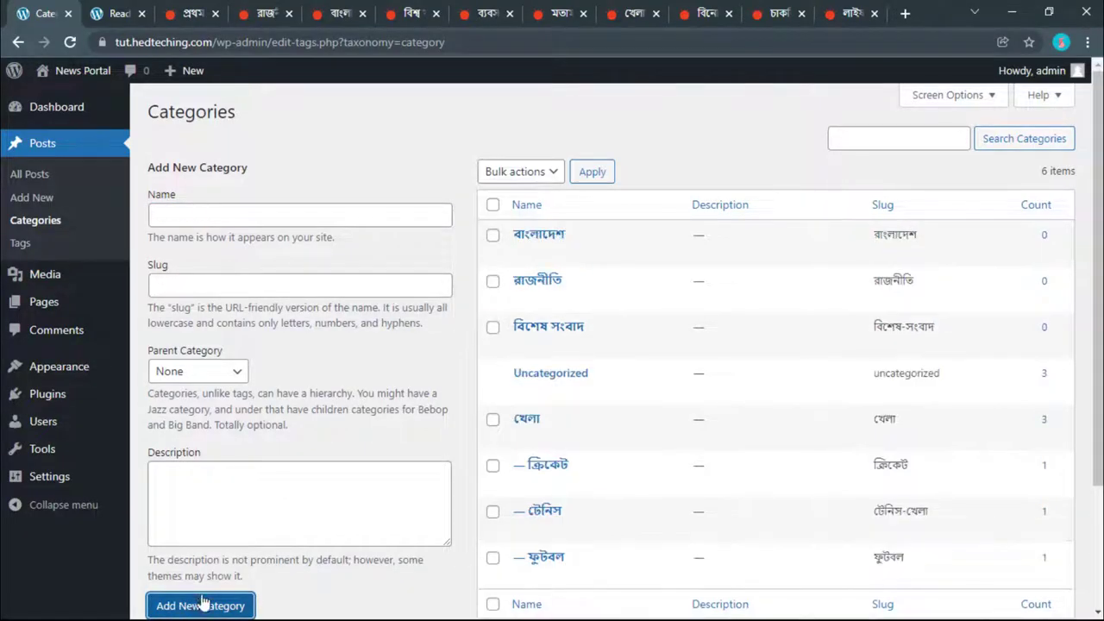
Step: Review the বিশ্ব tab and Prothom Alo's বাংলাদেশ section page, then return to Categories
left_click(409, 13)
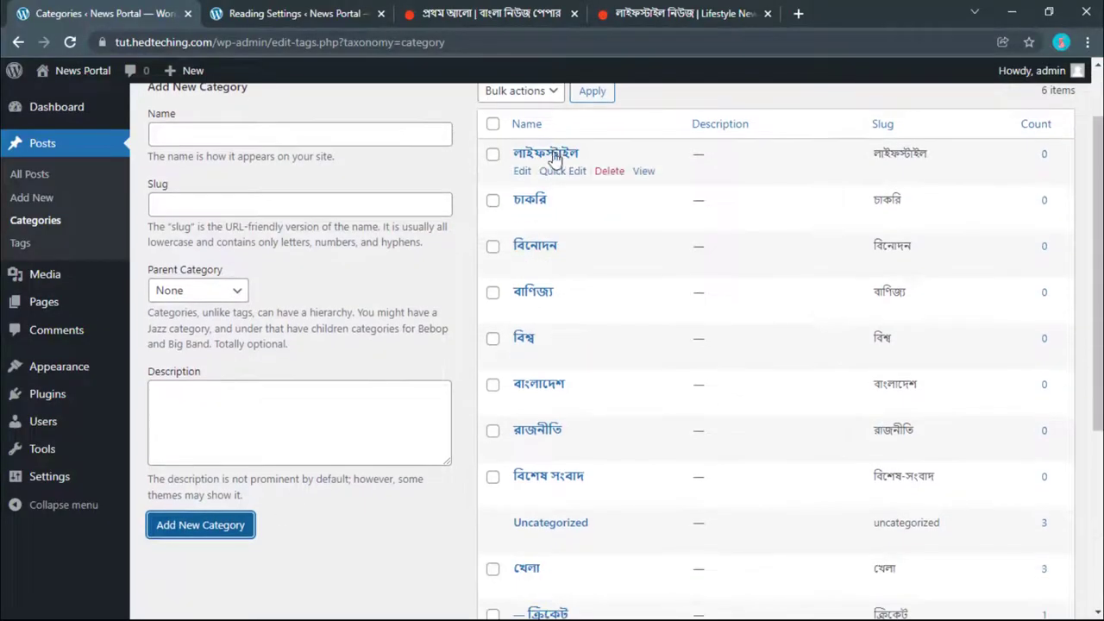
scroll(554, 177, "down", 2)
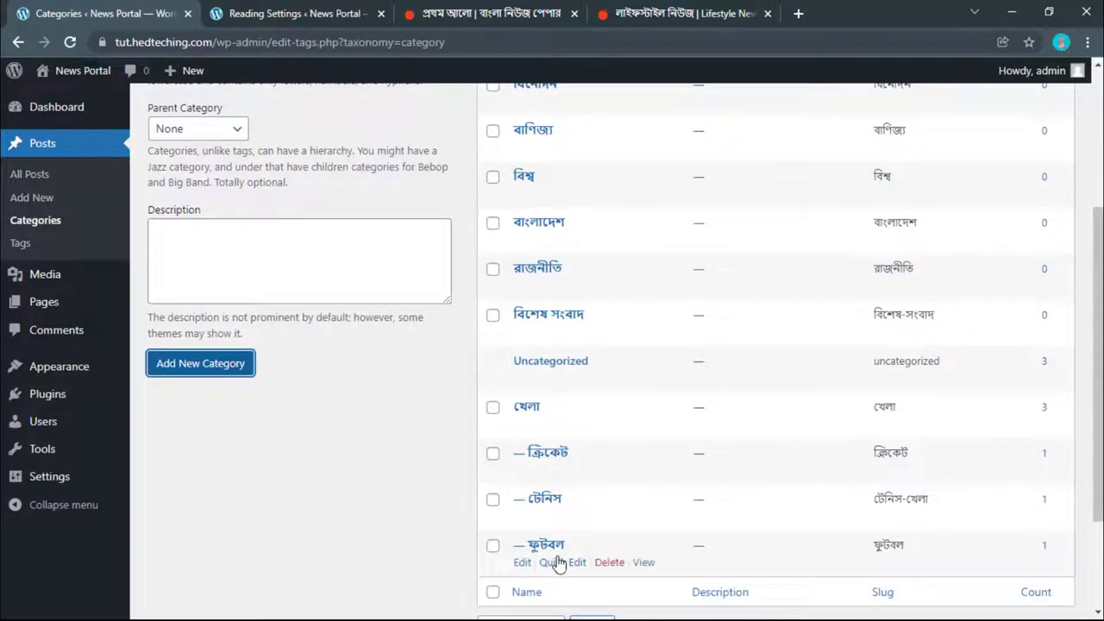
left_click(514, 13)
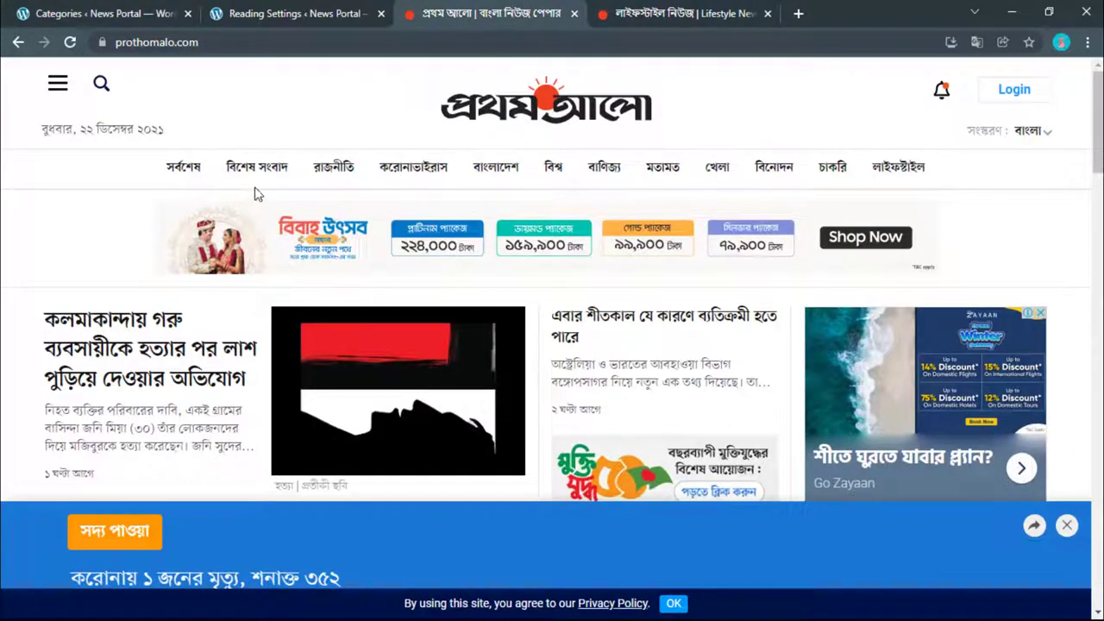
left_click(507, 170)
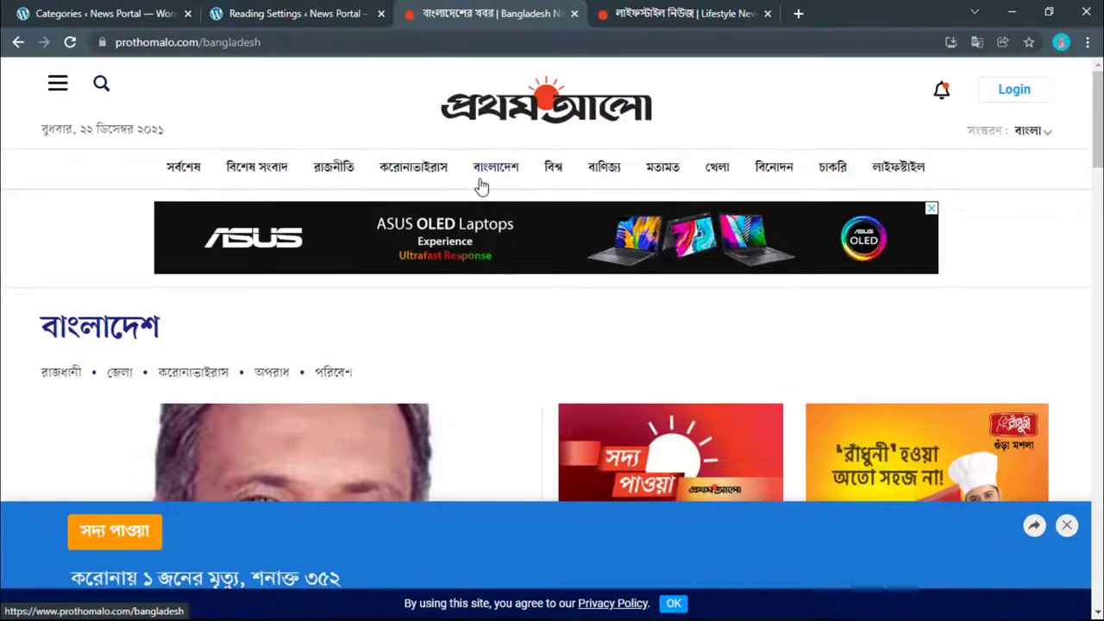
left_click(124, 10)
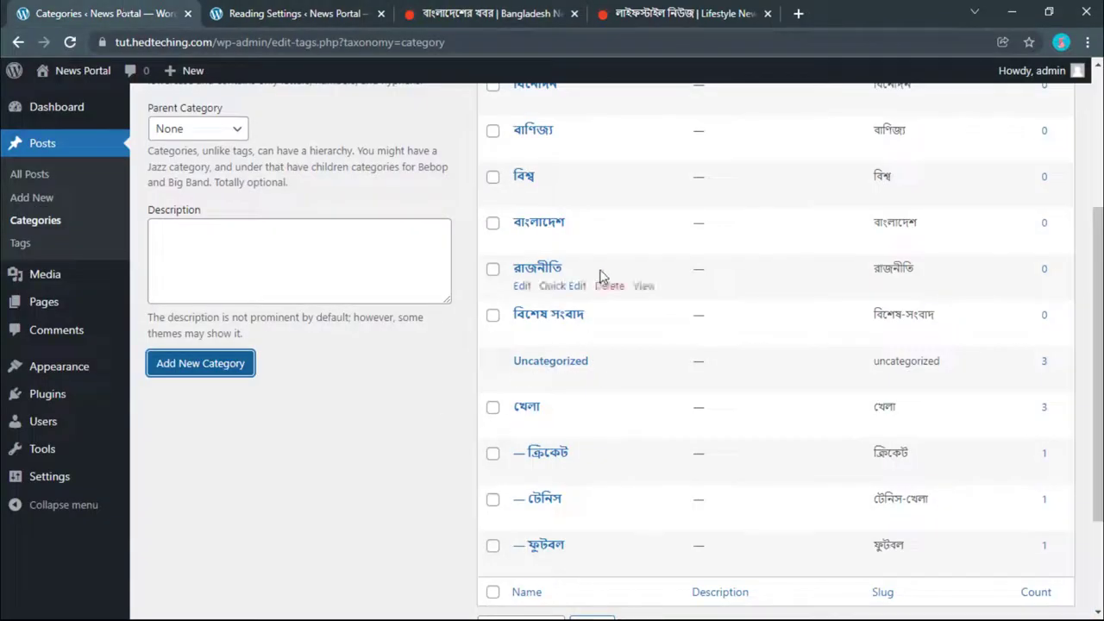
scroll(588, 297, "up", 3)
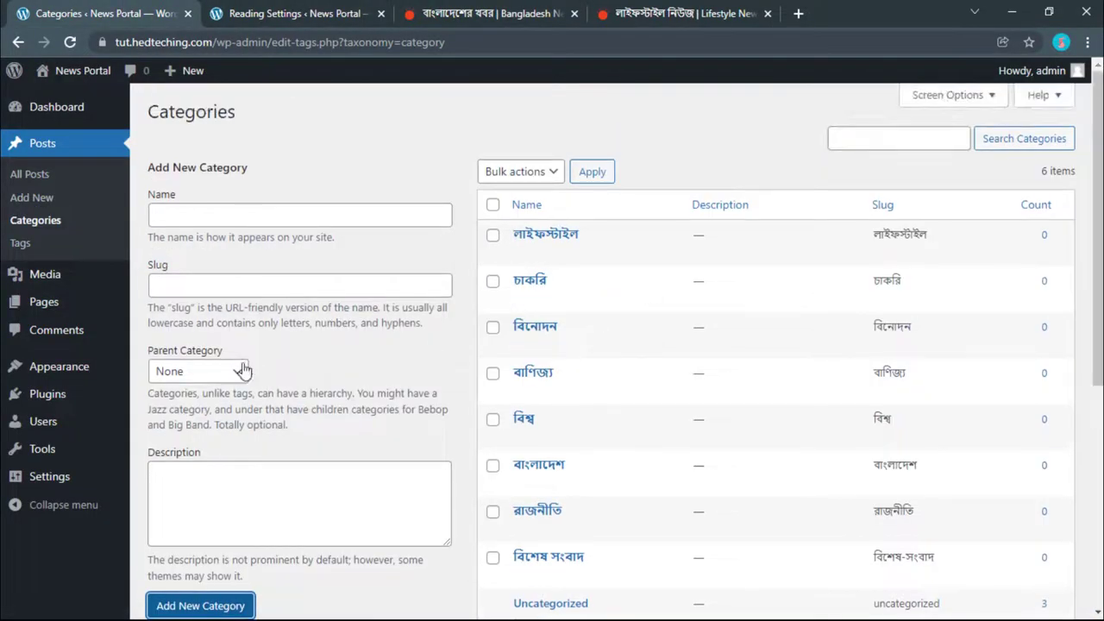
Step: Choose লাইফস্টাইল as the parent category, close the Bangladesh news tab and show Reading Settings
left_click(197, 373)
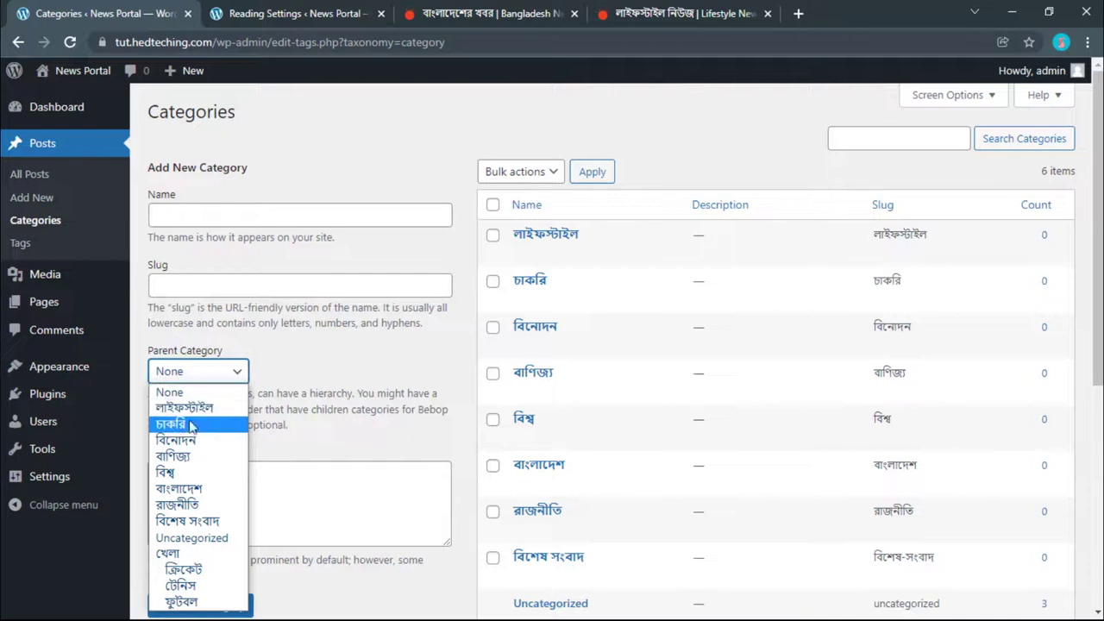
left_click(194, 408)
left_click(218, 213)
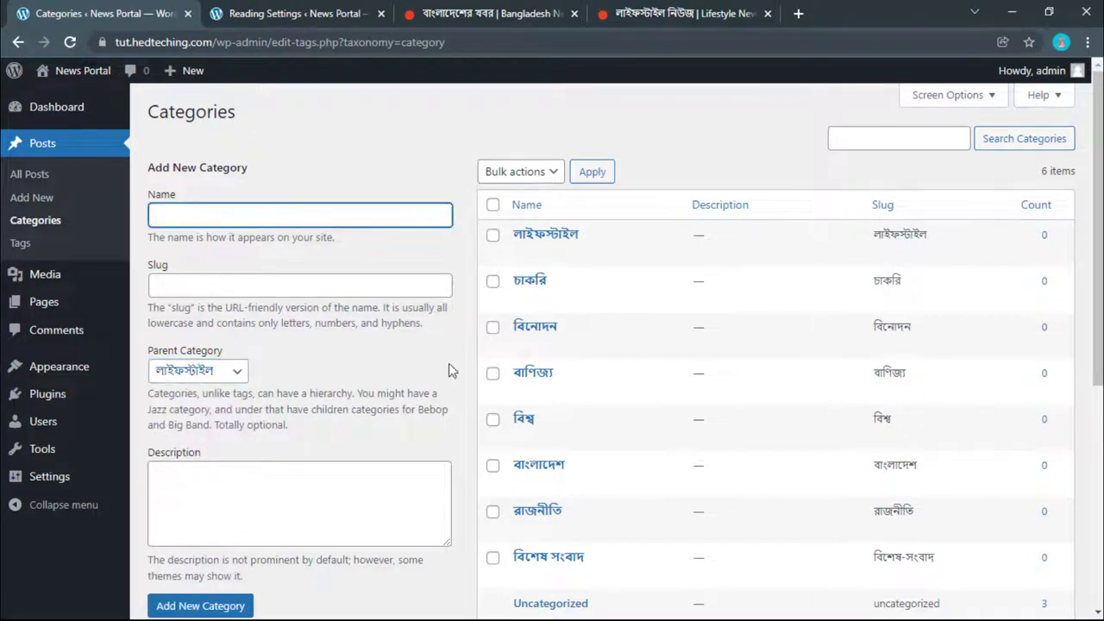
left_click(574, 14)
left_click(319, 13)
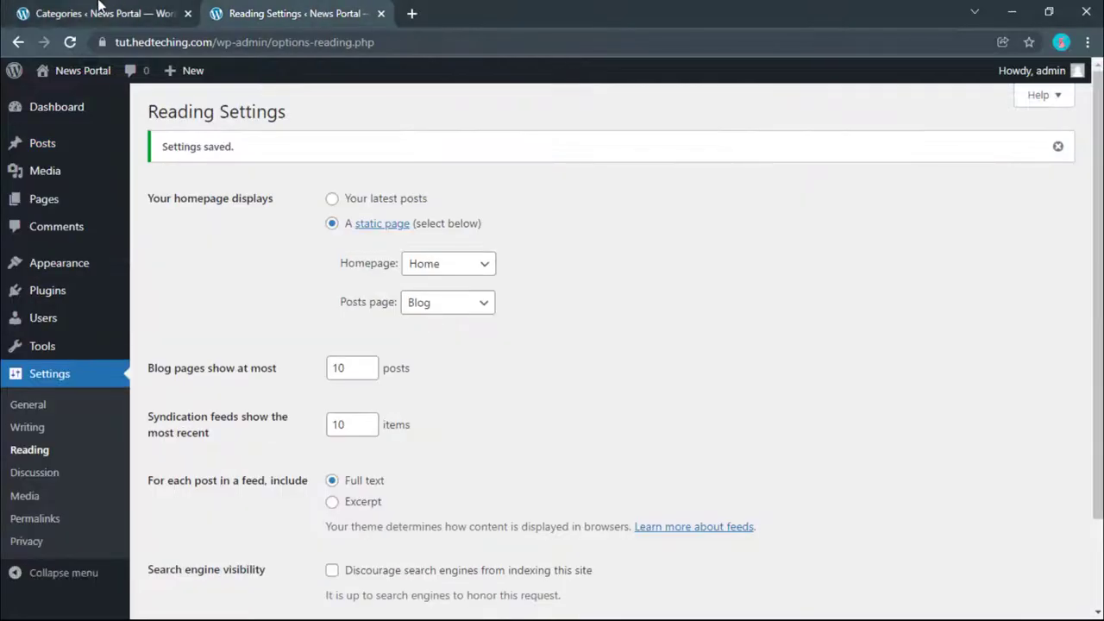
Step: Open the live site's front page in a new tab and return to Categories
left_click(99, 11)
mouse_move(83, 71)
right_click(60, 109)
right_click(76, 95)
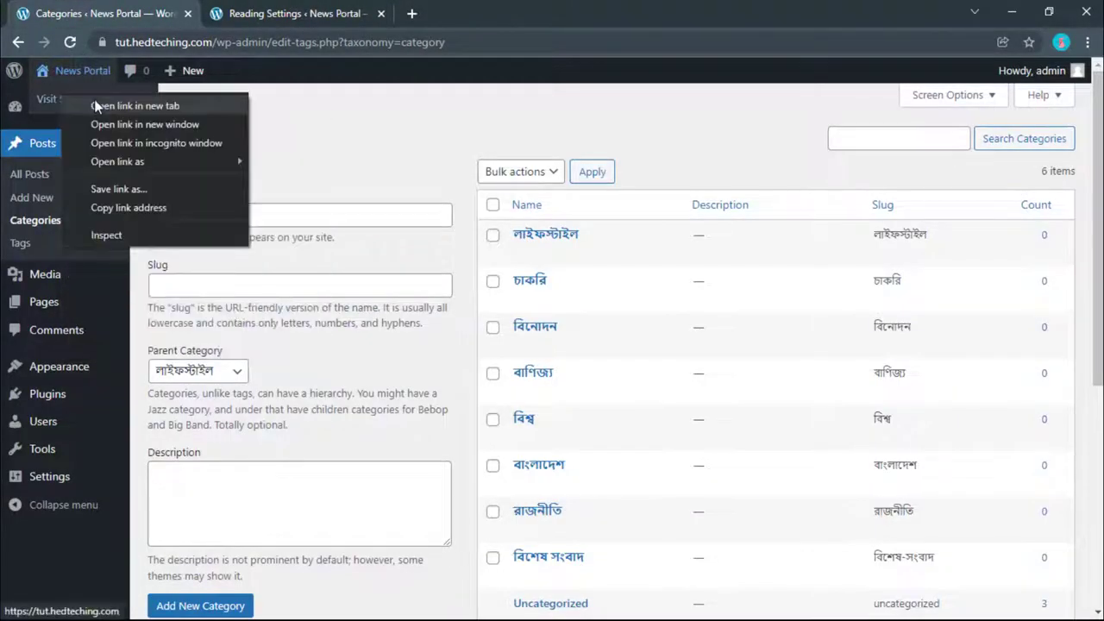
left_click(97, 105)
left_click(285, 13)
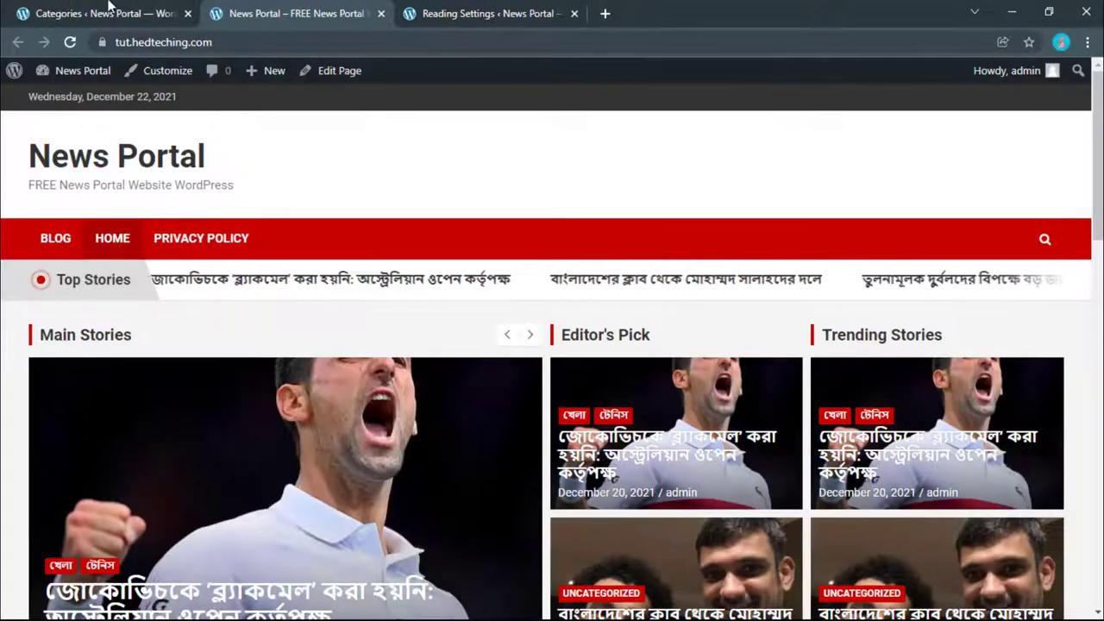
left_click(109, 9)
Step: Create a menu named Main Menu and save it to the Primary location
mouse_move(50, 369)
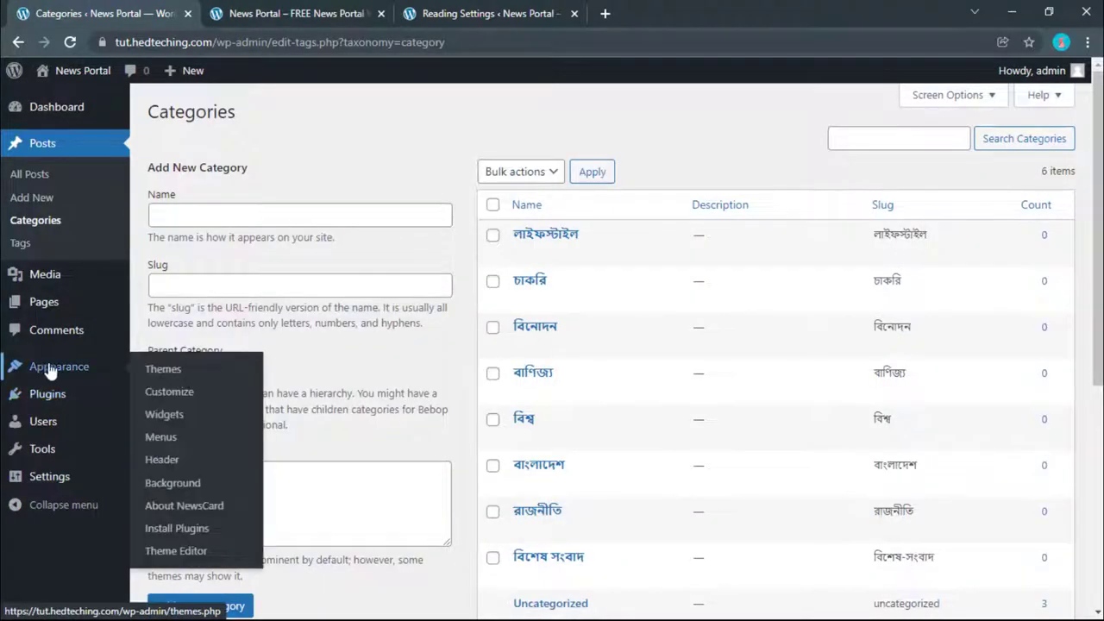
left_click(163, 440)
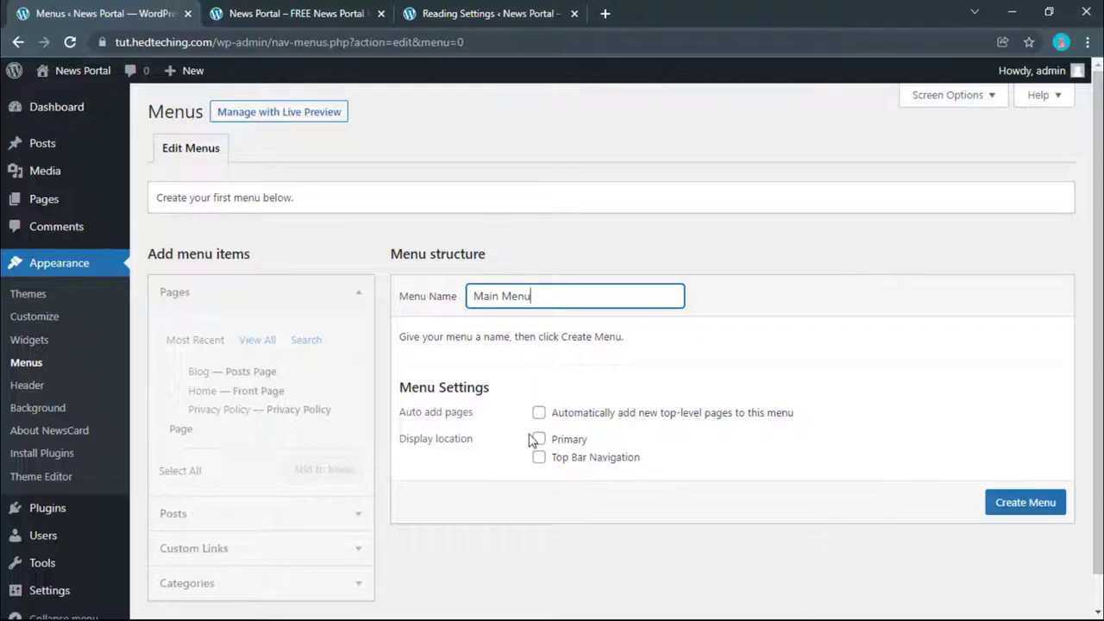
left_click(1014, 512)
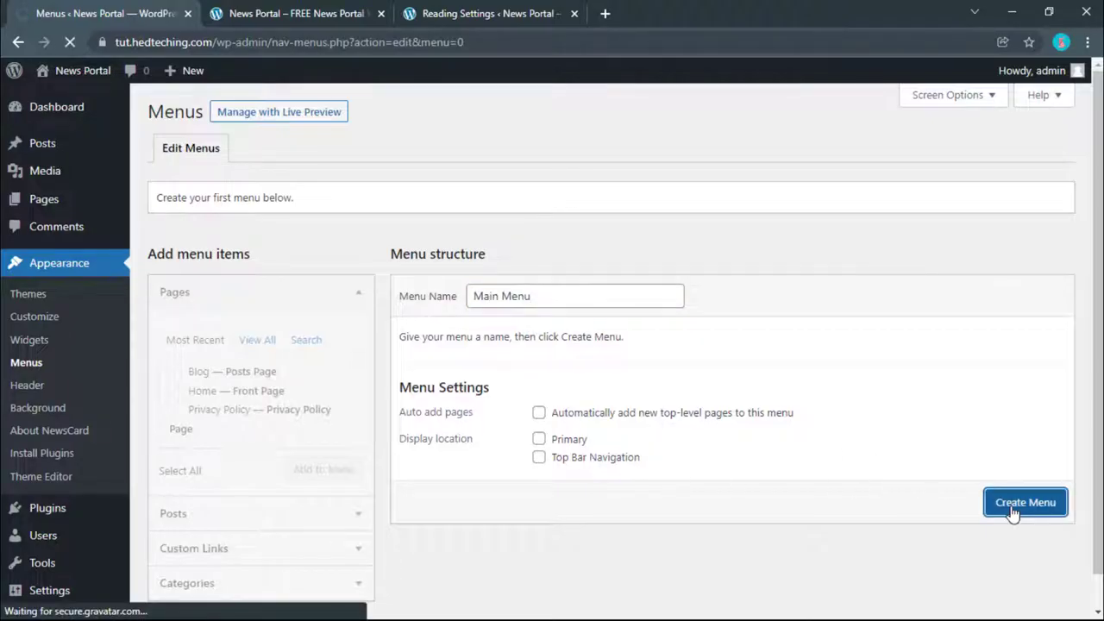
scroll(481, 446, "down", 1)
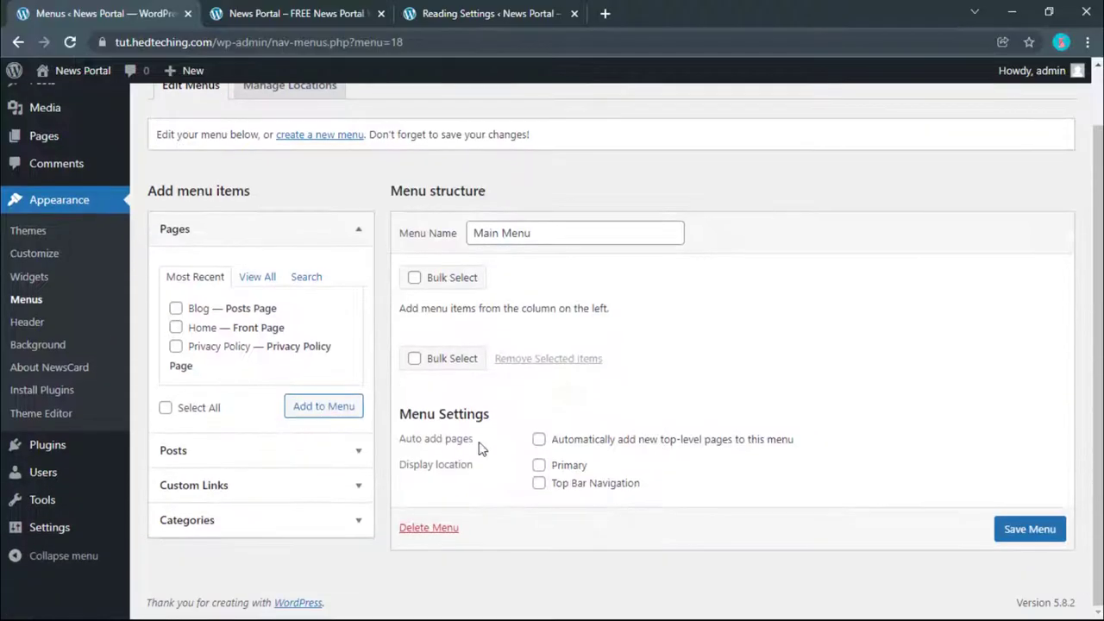
left_click(1032, 541)
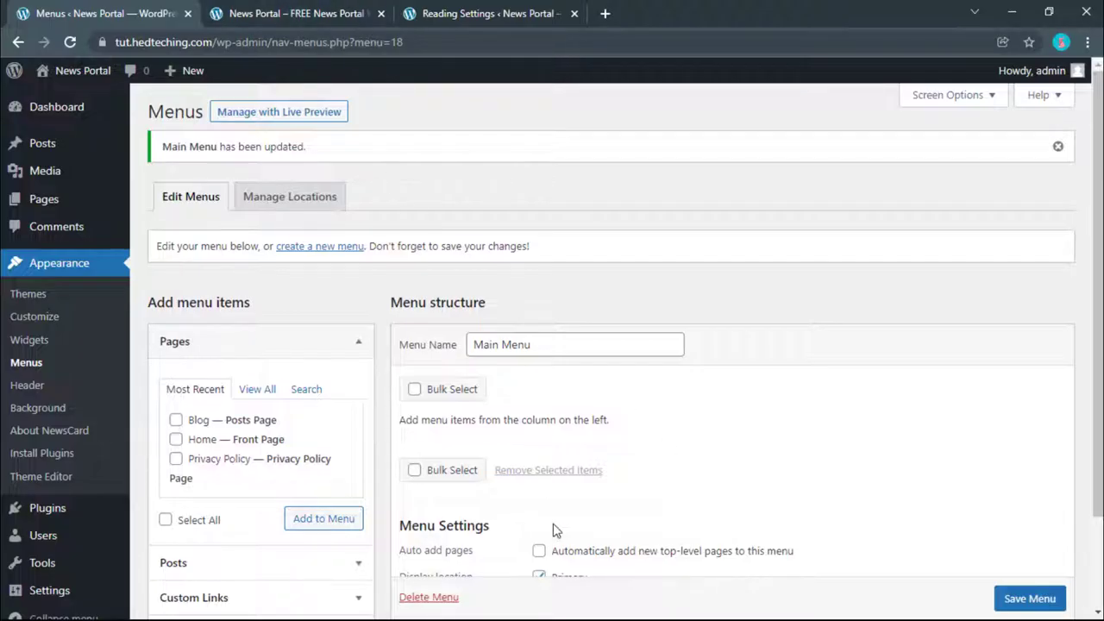
Step: Reload the site front page to check the menu, then return to menu management
scroll(555, 529, "down", 1)
left_click(345, 13)
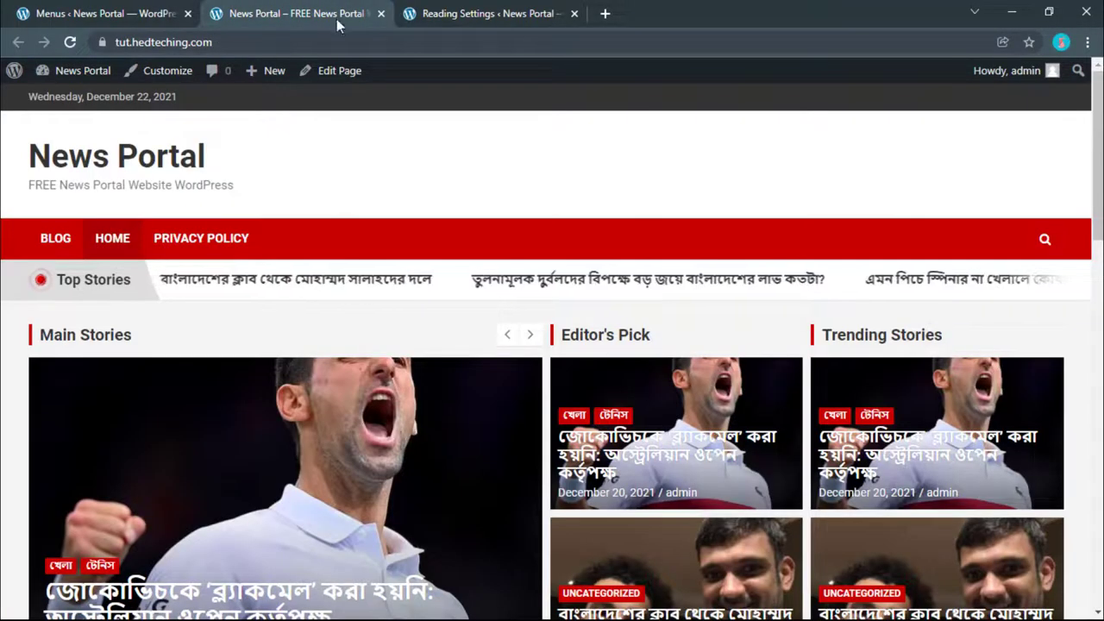
left_click(82, 51)
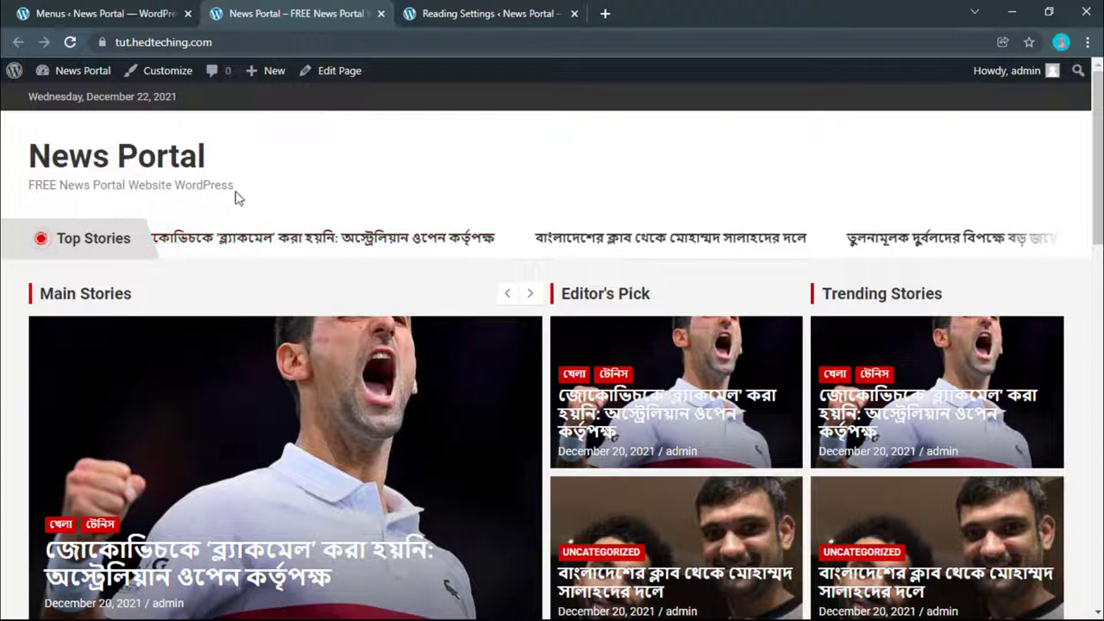
left_click(34, 13)
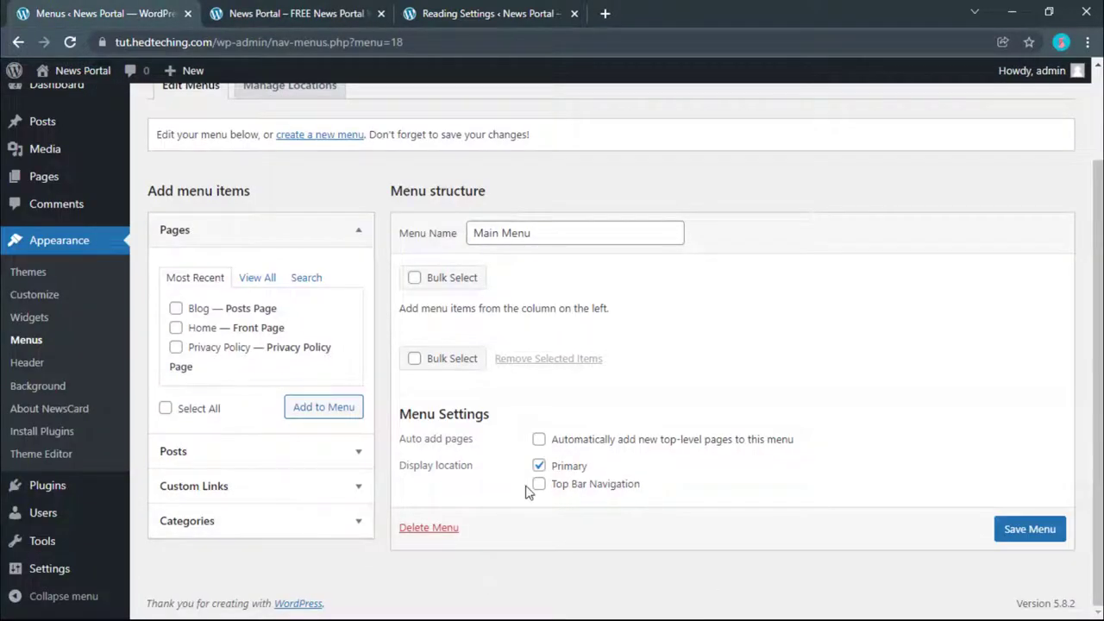
left_click(345, 13)
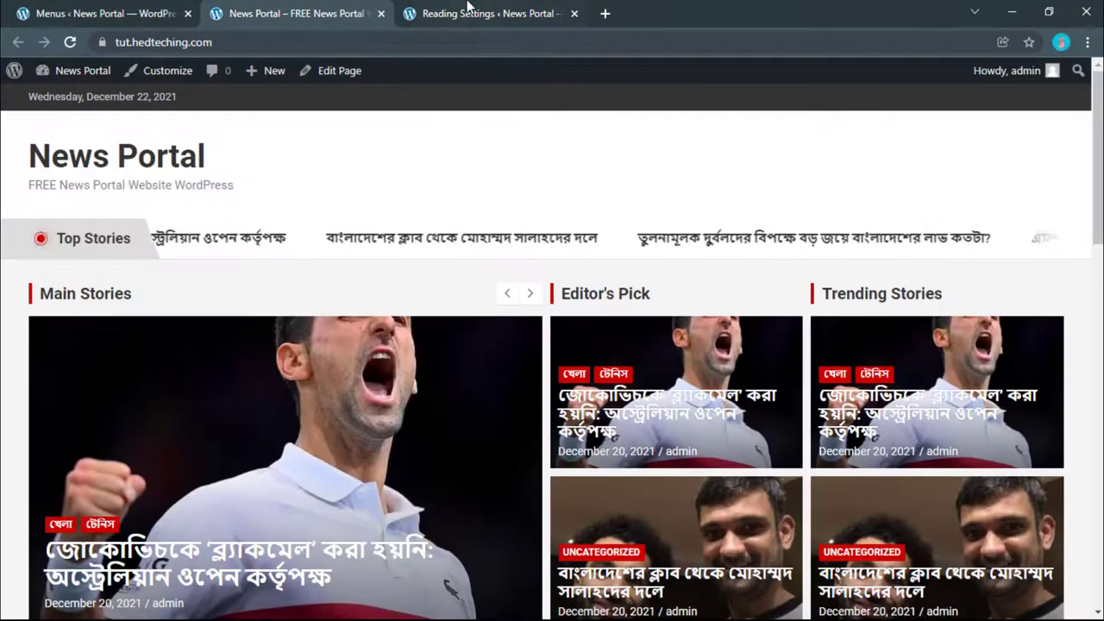
left_click(86, 13)
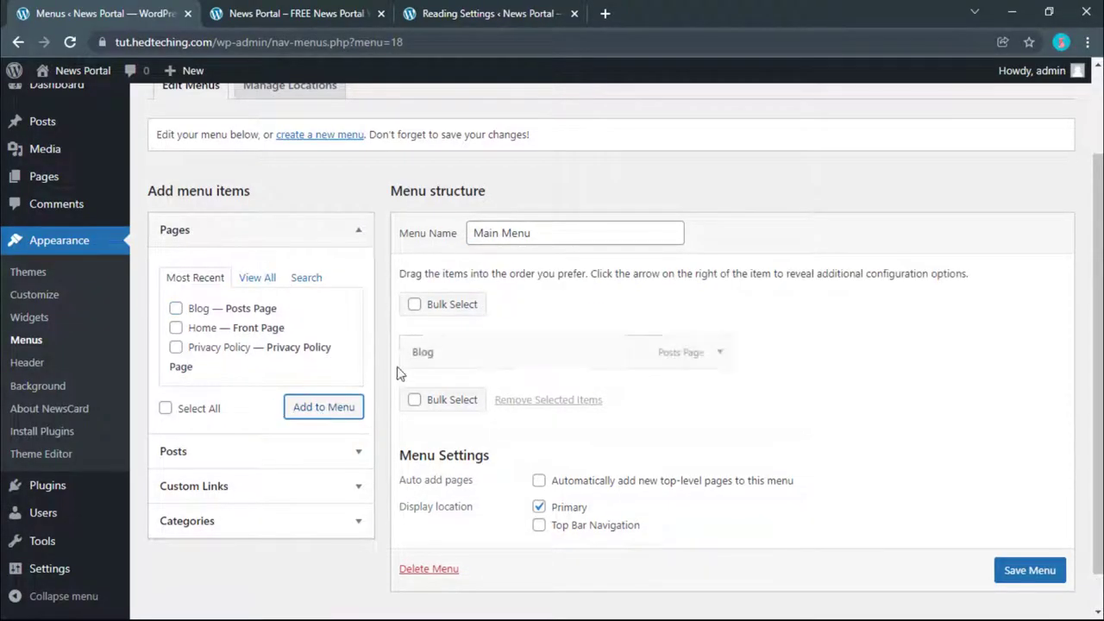
Step: Load Prothom Alo in a new tab, dismiss the ad, and copy the সর্বশেষ label
left_click(483, 13)
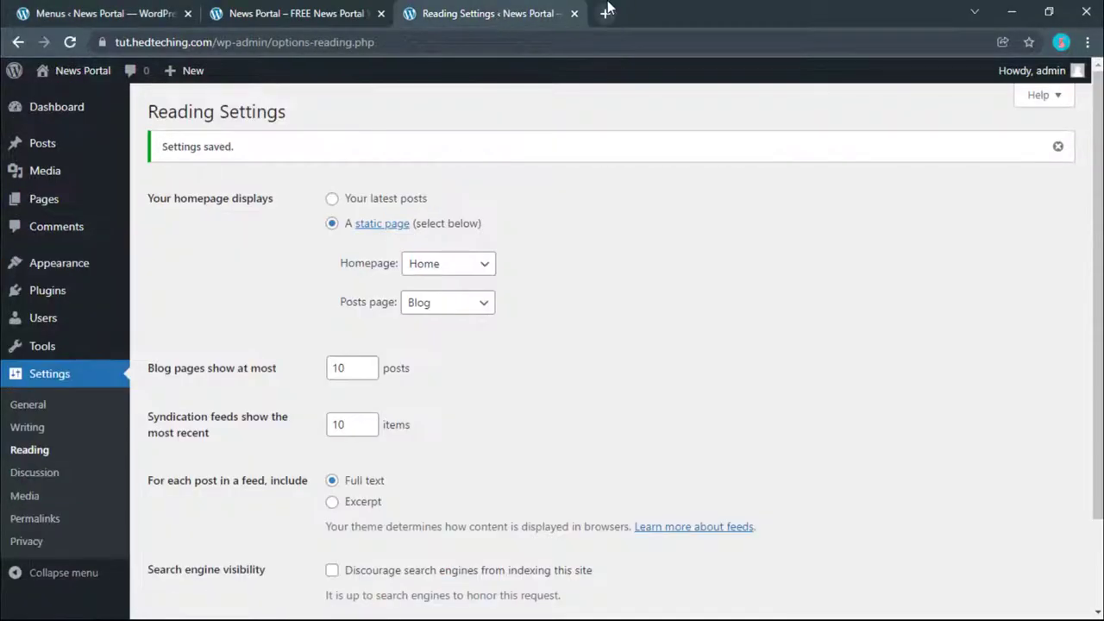
left_click(604, 13)
type("pr")
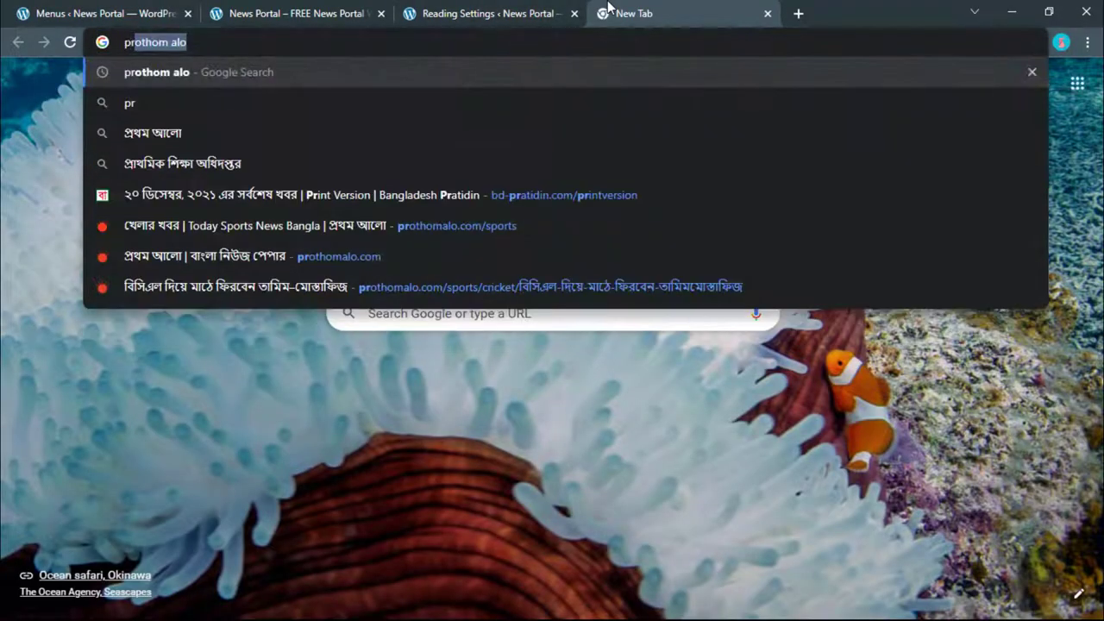
left_click(379, 253)
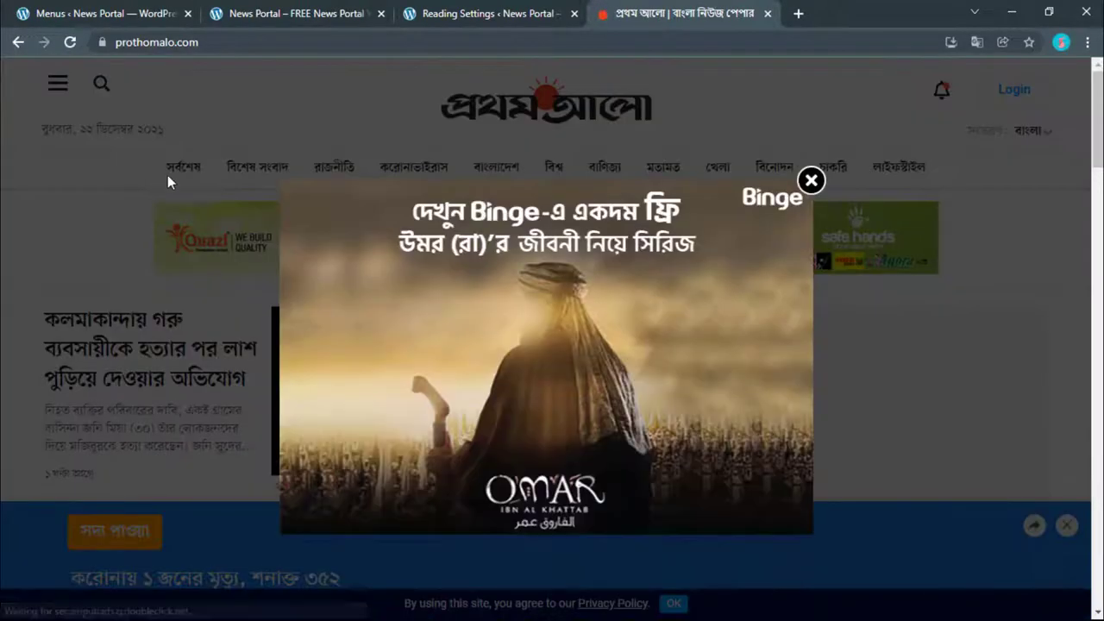
left_click(167, 181)
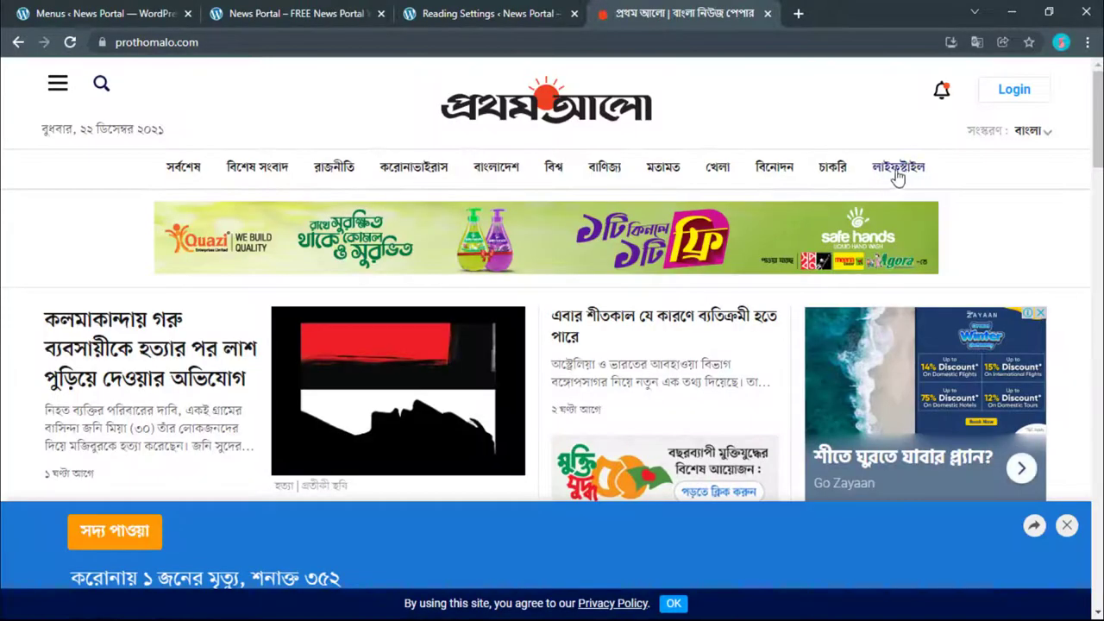
double_click(195, 166)
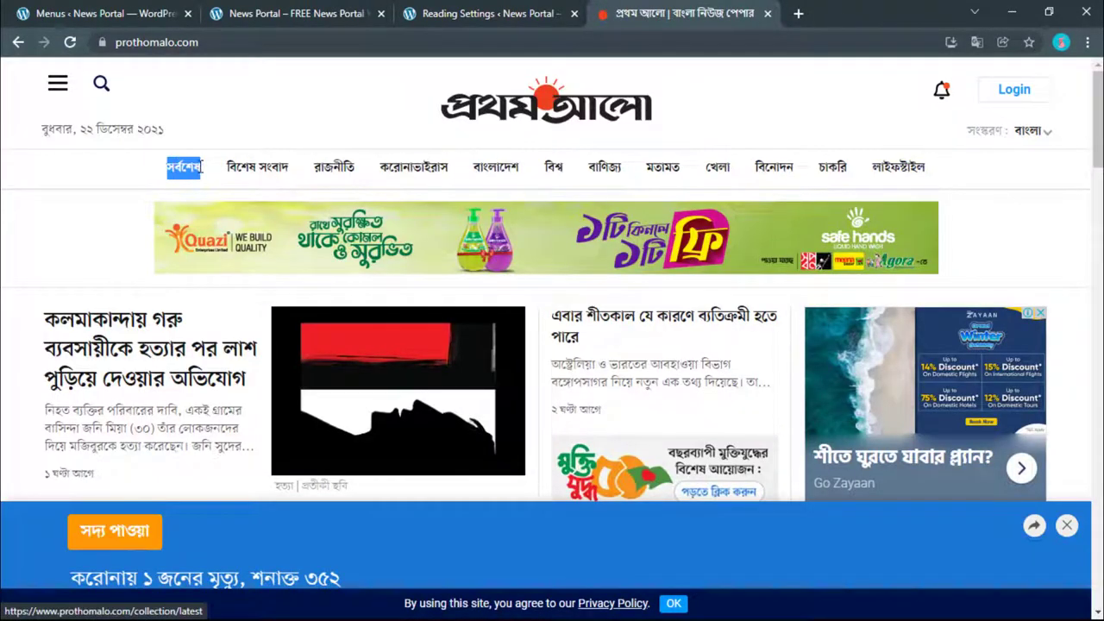
right_click(201, 166)
left_click(248, 303)
Step: Relabel the Blog menu item as সর্বশেষ and collapse it
left_click(104, 13)
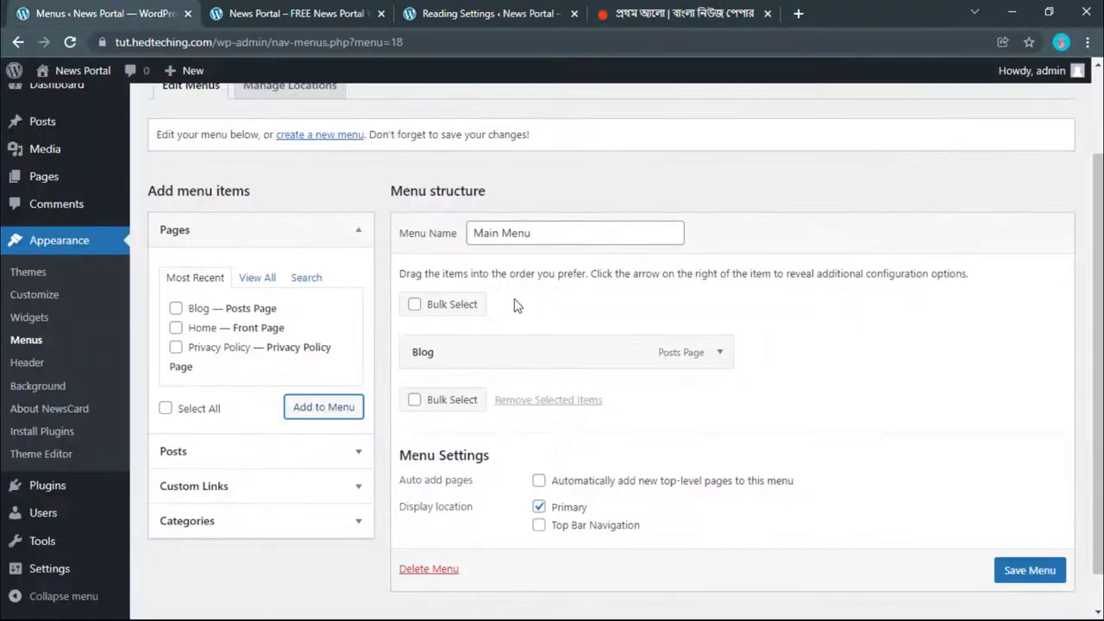
left_click(720, 352)
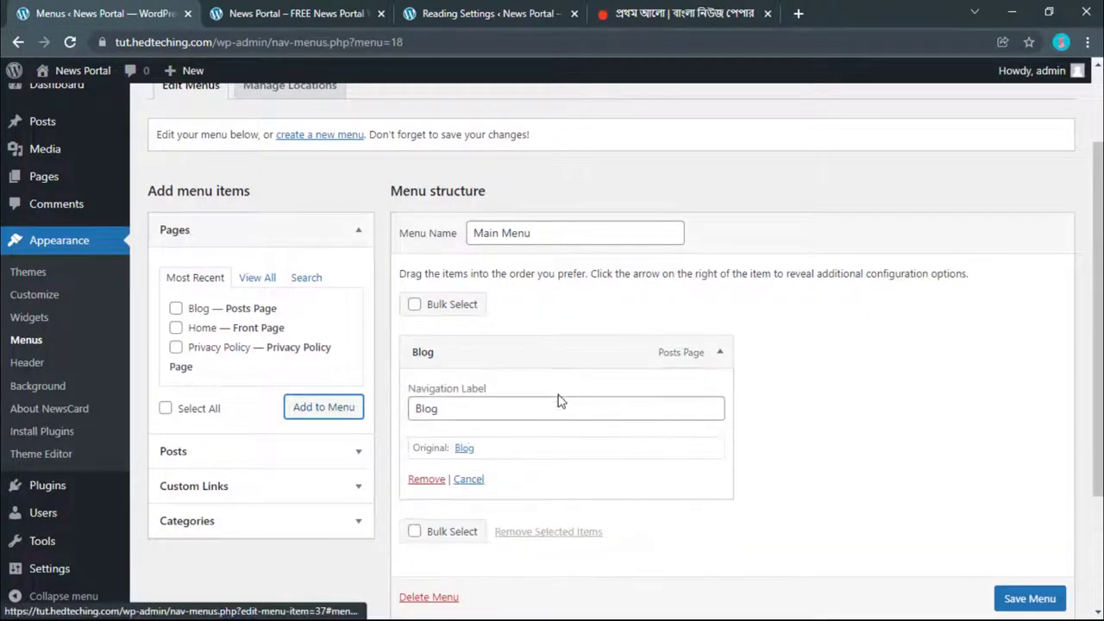
left_click_drag(469, 412, 405, 415)
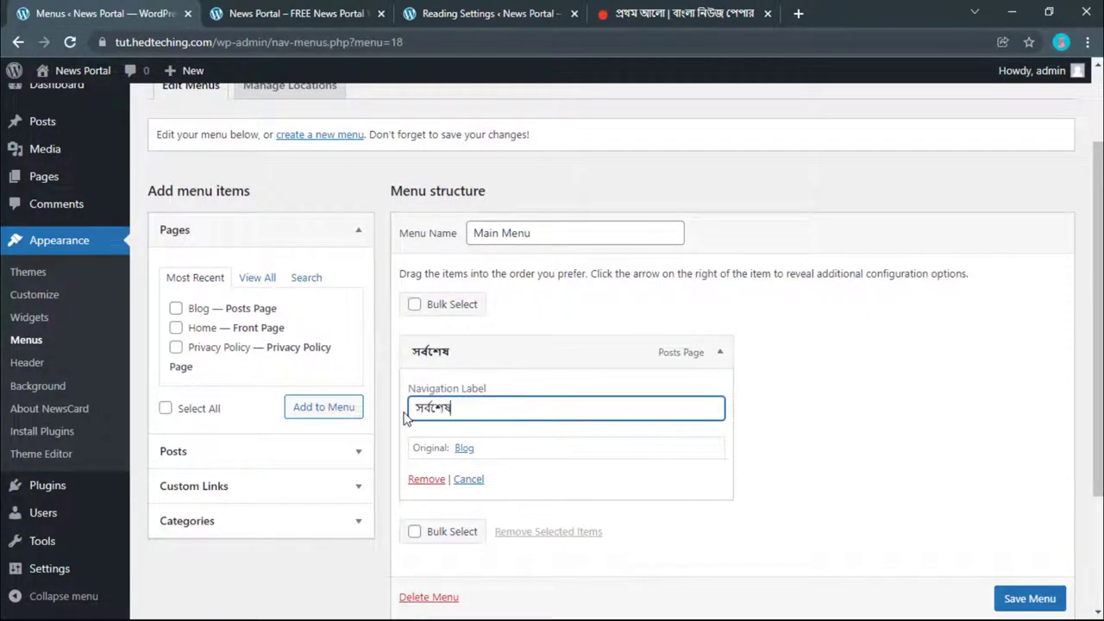
left_click(721, 352)
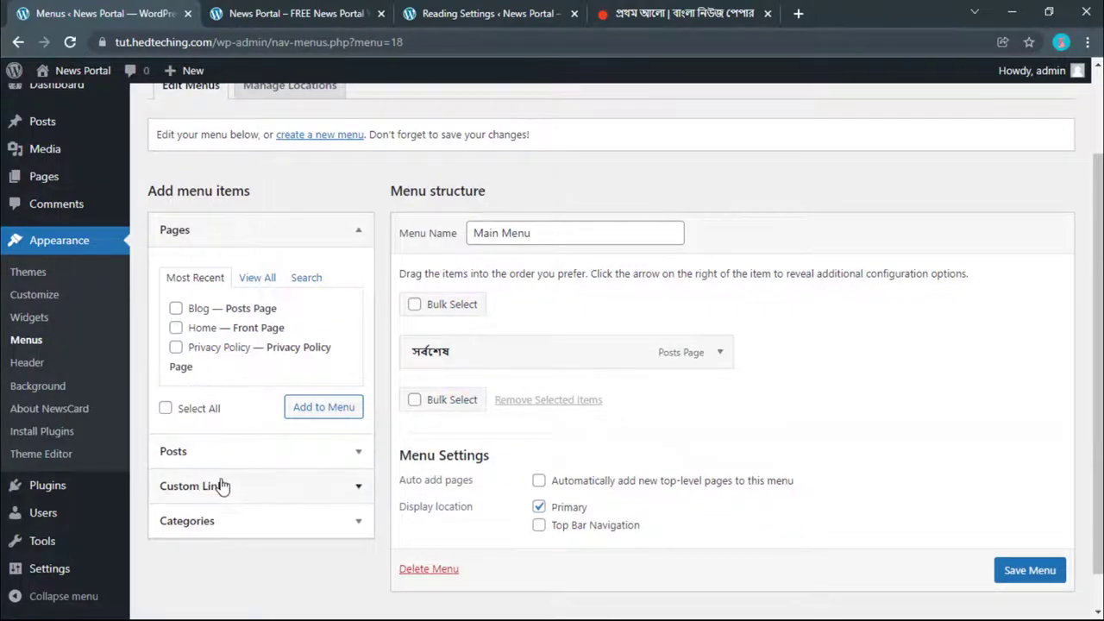
left_click(237, 522)
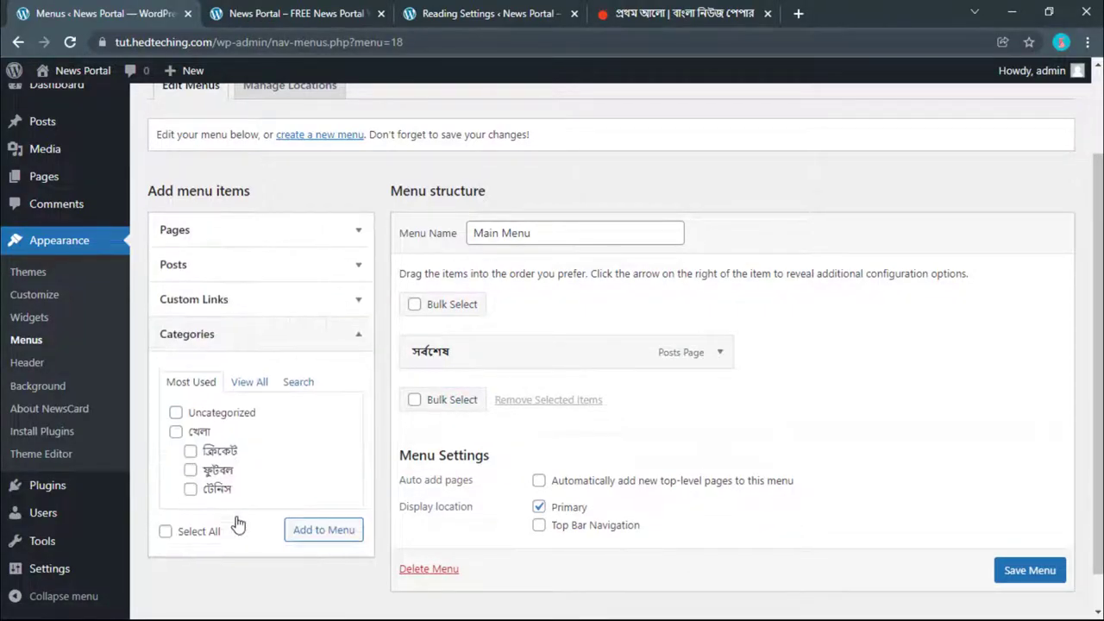
Step: Show all categories under View All and scroll through them to pick items for Main Menu
left_click(249, 381)
scroll(242, 423, "down", 5)
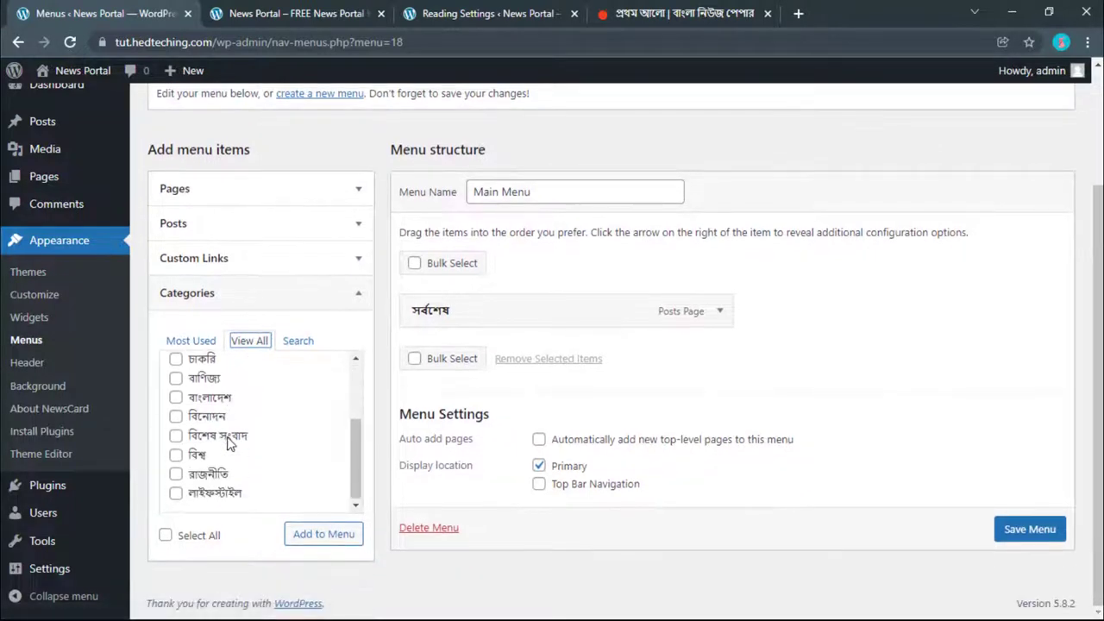
scroll(225, 436, "up", 2)
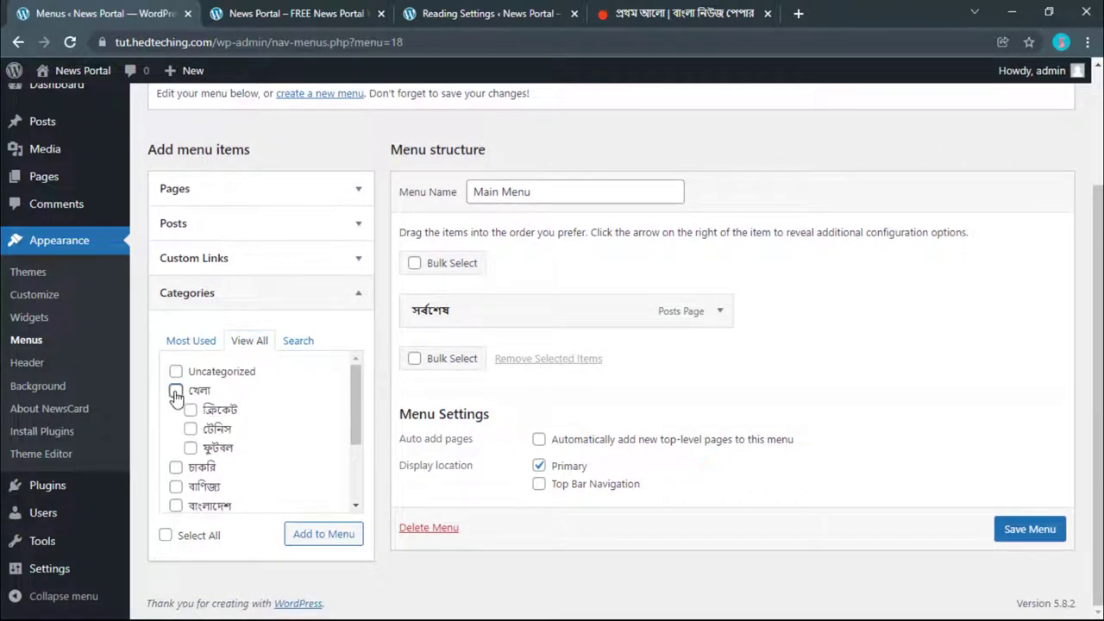
scroll(176, 414, "down", 3)
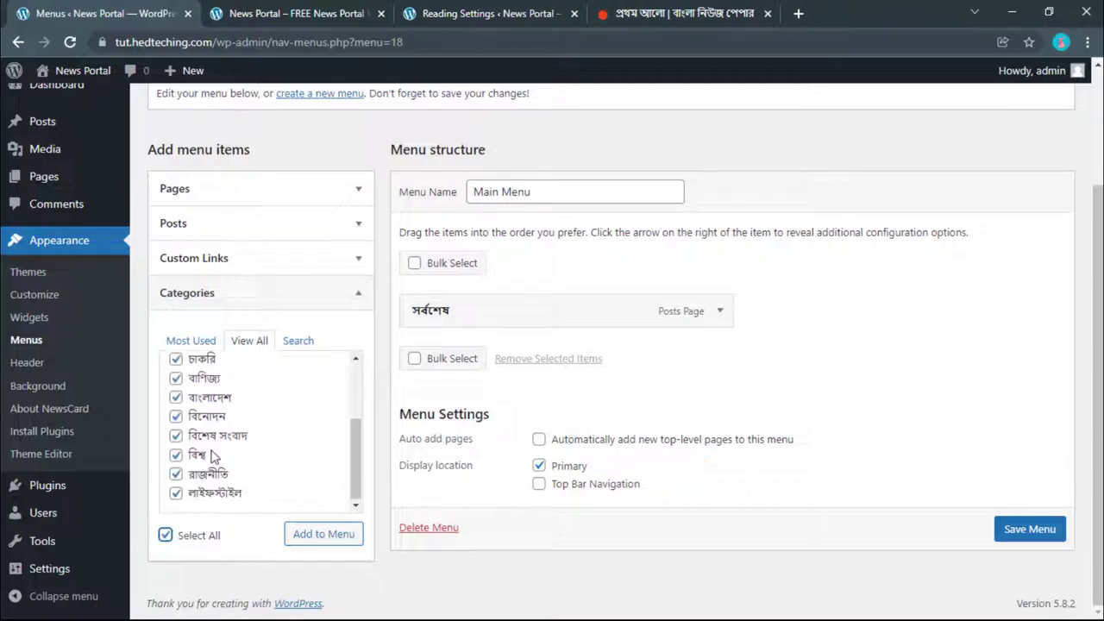
scroll(214, 457, "up", 3)
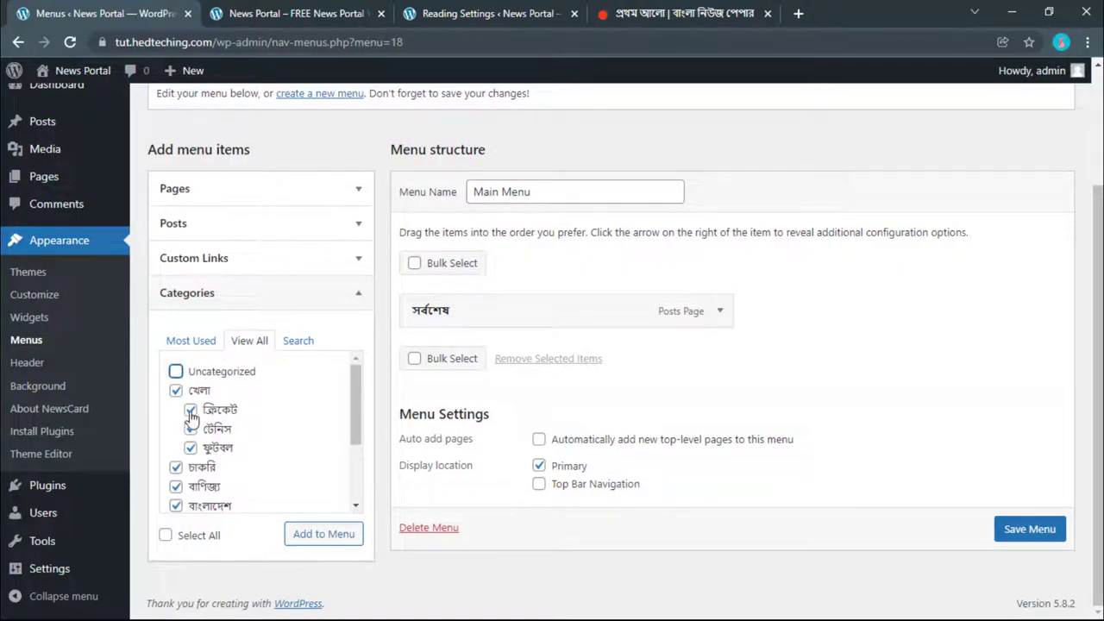
scroll(221, 409, "down", 3)
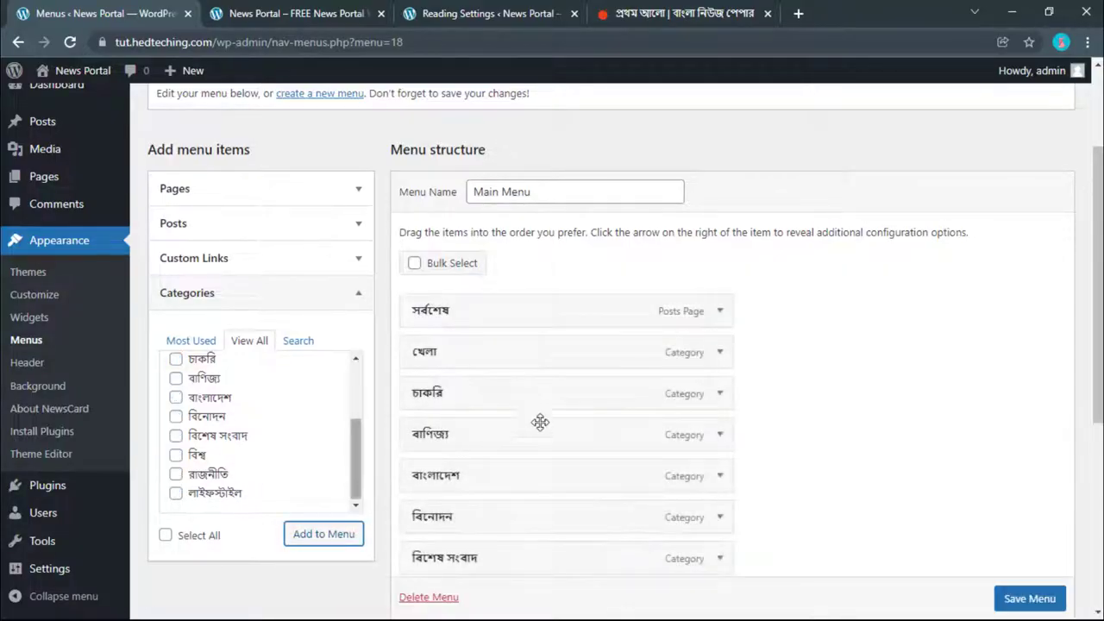
scroll(535, 405, "down", 1)
scroll(549, 297, "down", 3)
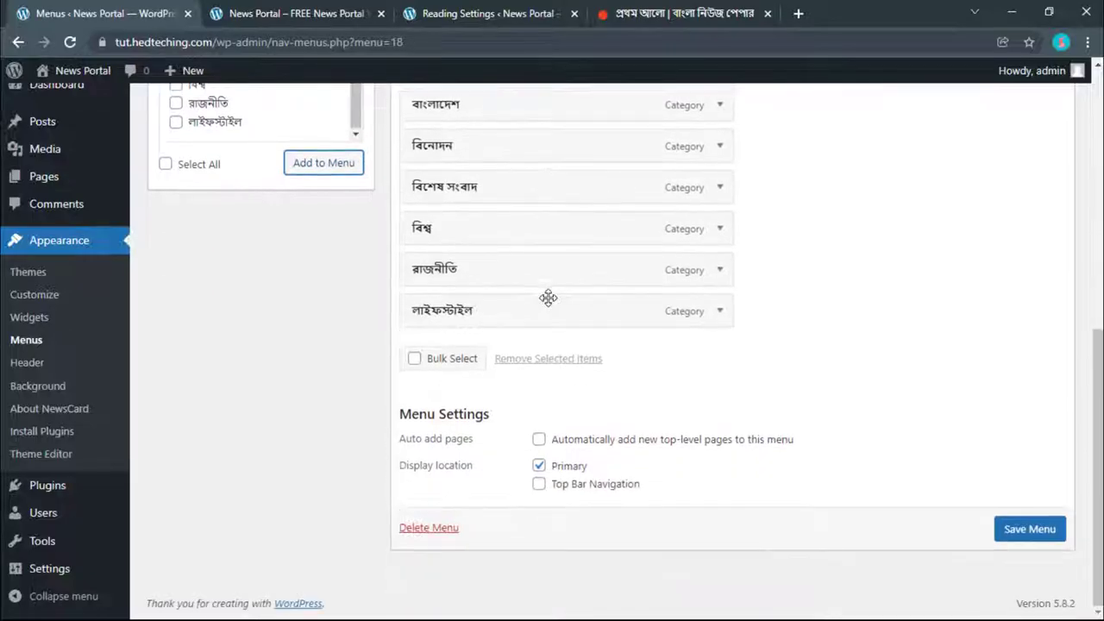
scroll(549, 297, "up", 3)
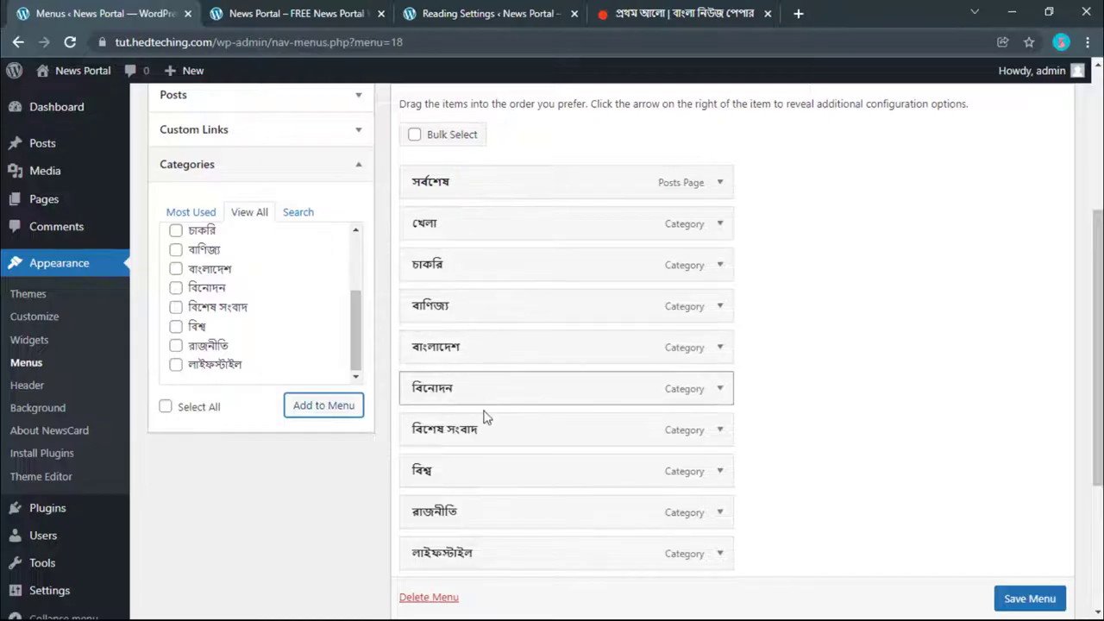
Step: Move বিশেষ সংবাদ, বিশ্ব and রাজনীতি up to follow সর্বশেষ in Main Menu
left_click_drag(468, 480, 475, 232)
left_click_drag(466, 524, 464, 279)
left_click_drag(477, 514, 464, 224)
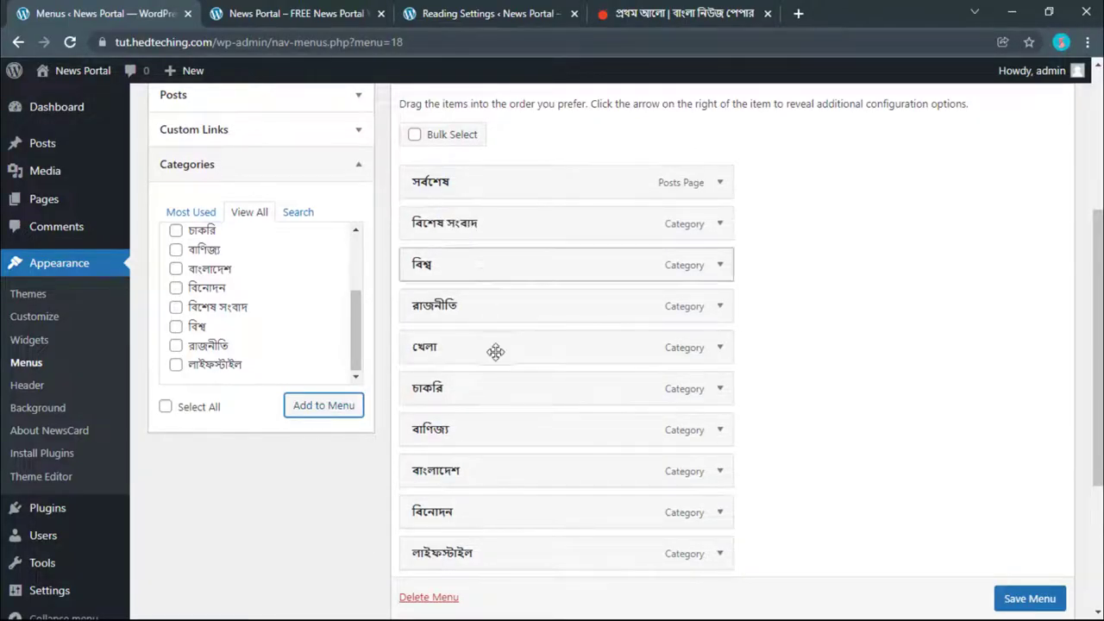
scroll(242, 333, "up", 3)
scroll(242, 330, "down", 2)
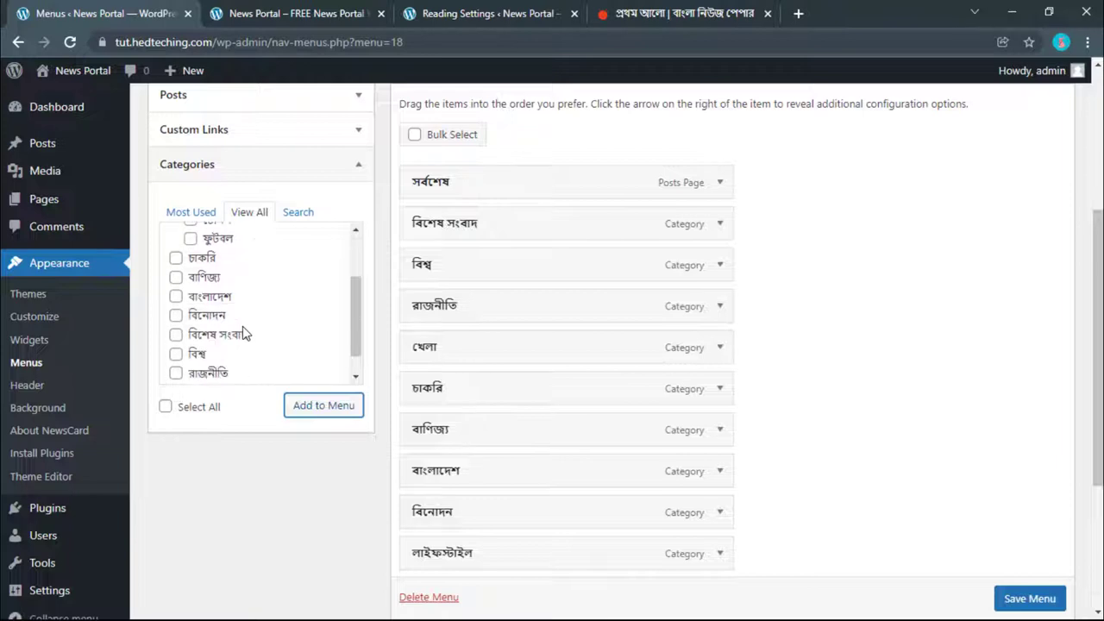
scroll(242, 330, "up", 2)
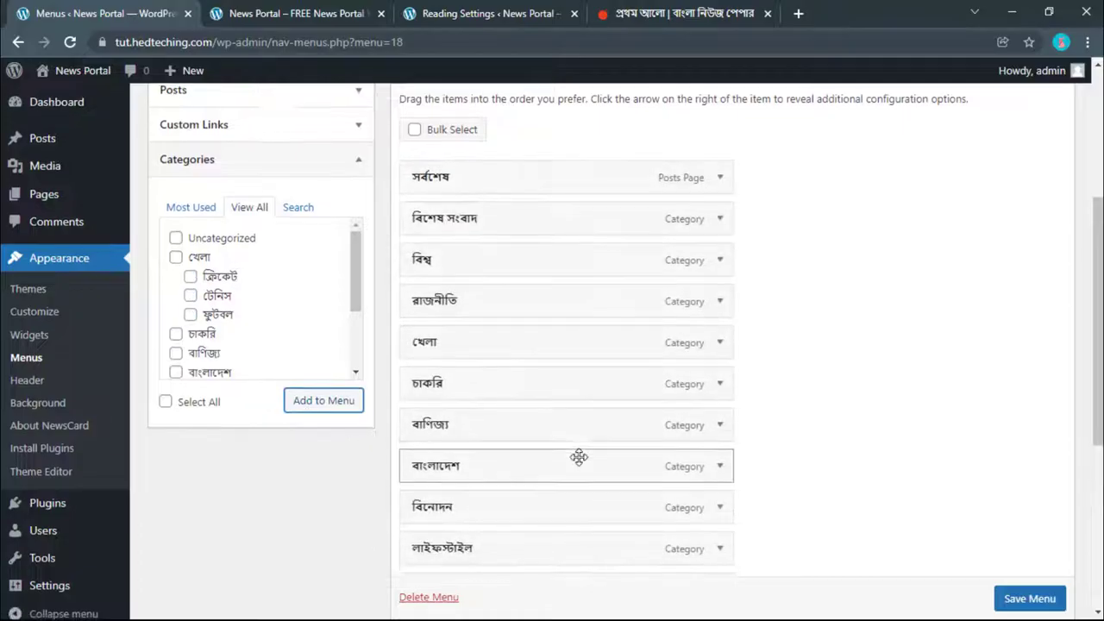
scroll(579, 457, "down", 3)
scroll(578, 461, "up", 1)
scroll(572, 444, "down", 1)
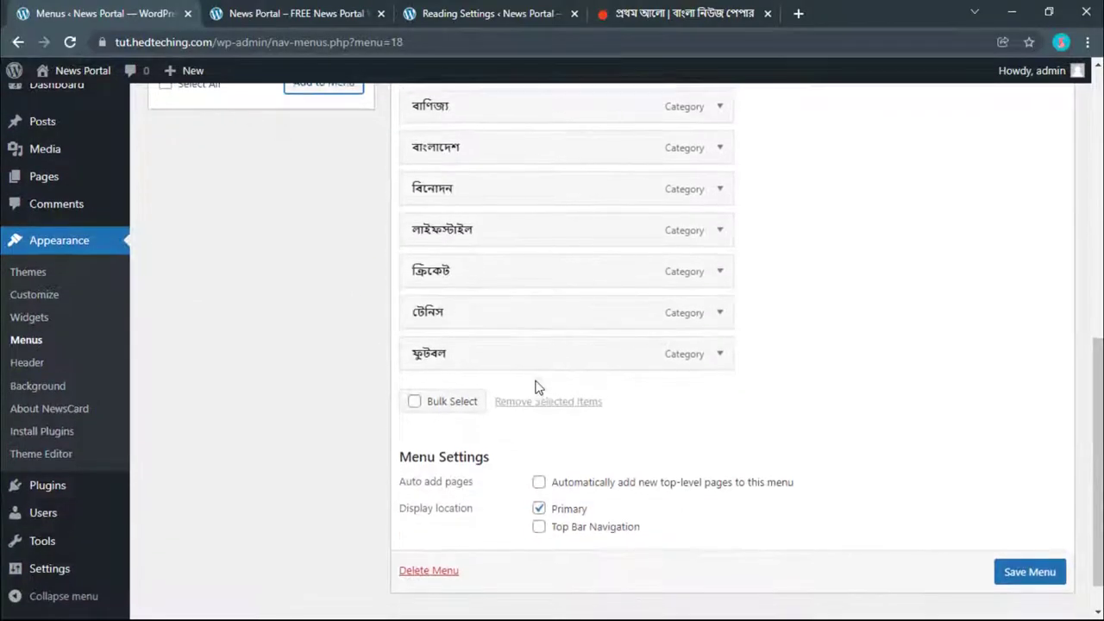
scroll(535, 385, "up", 3)
scroll(492, 284, "down", 1)
Step: Nest ক্রিকেট, টেনিস and ফুটবল under খেলা, position the group, and save the menu
left_click_drag(472, 196, 458, 481)
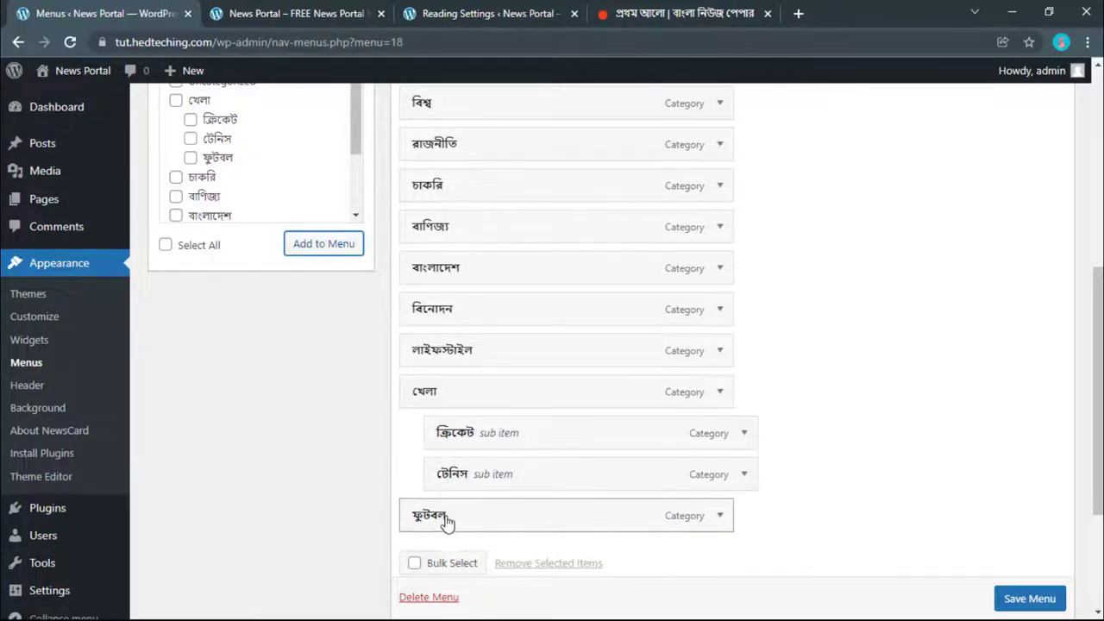
left_click_drag(446, 523, 471, 518)
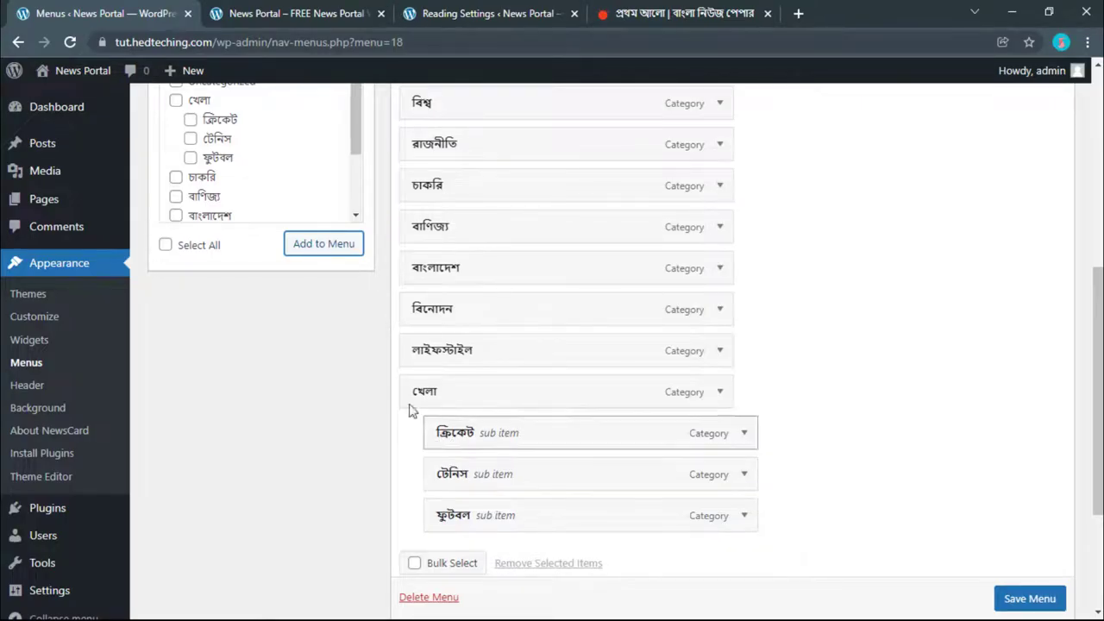
left_click_drag(465, 480, 490, 515)
left_click_drag(488, 480, 471, 485)
left_click_drag(434, 437, 473, 187)
scroll(484, 417, "up", 1)
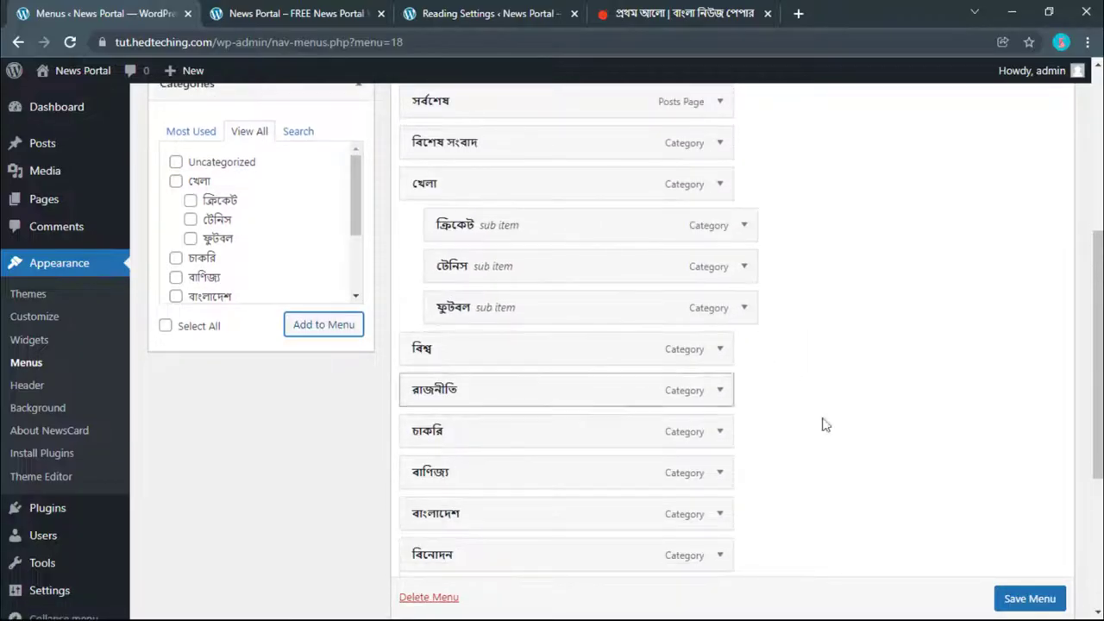
left_click(1030, 604)
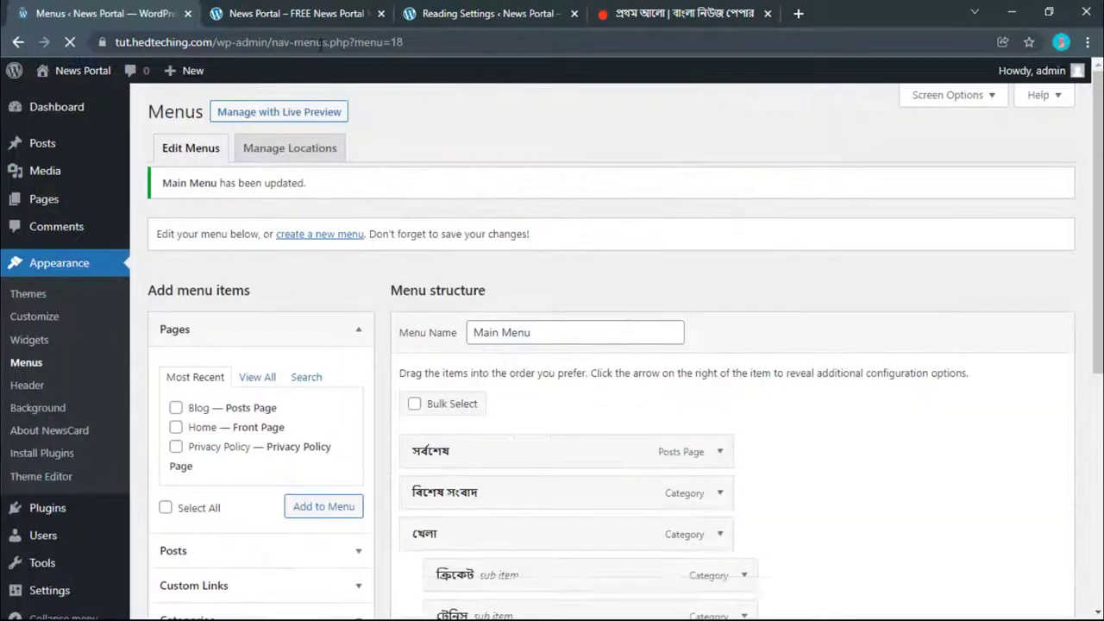
Step: Reload the News Portal front page and compare its menu with Prothom Alo
left_click(293, 13)
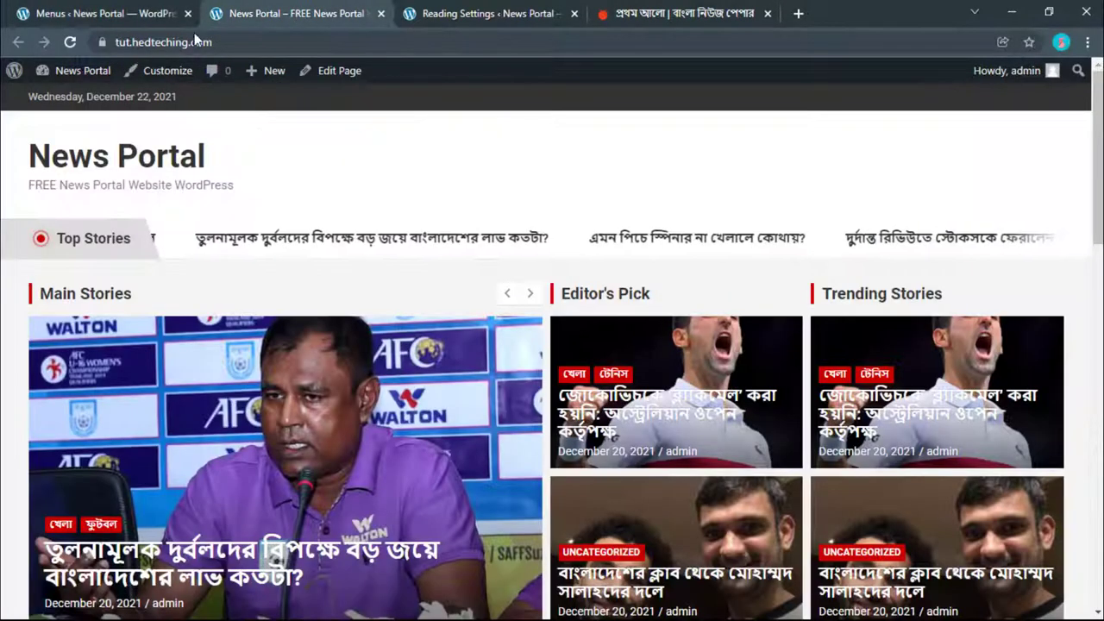
left_click(70, 44)
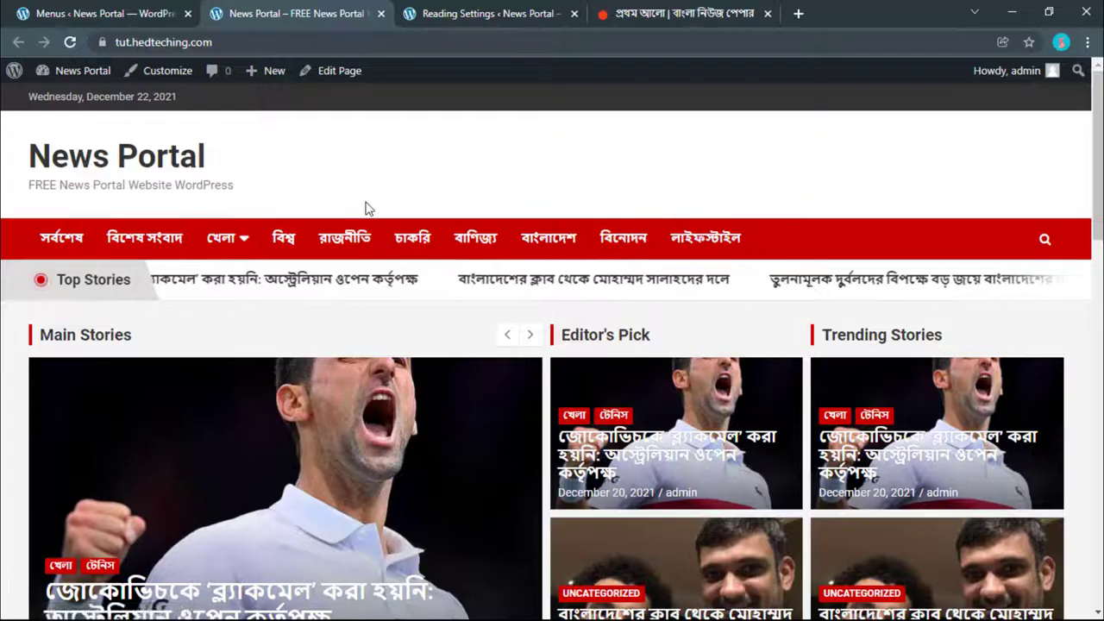
left_click(636, 12)
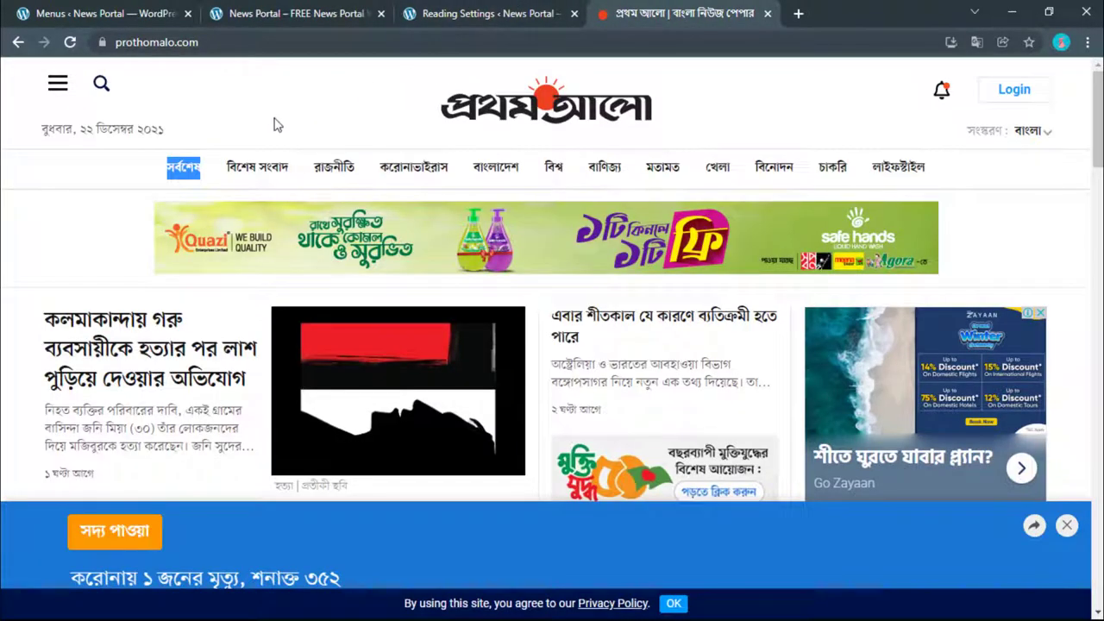
left_click(272, 10)
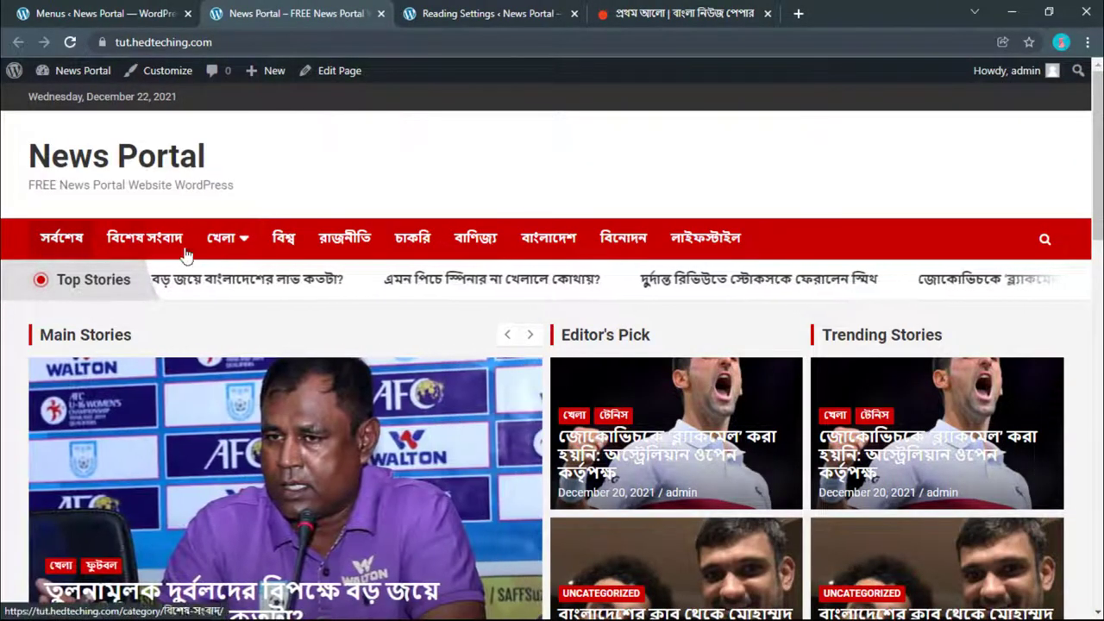
Step: Open the ক্রিকেট page from the খেলা dropdown, look it over, and return home
left_click(1045, 240)
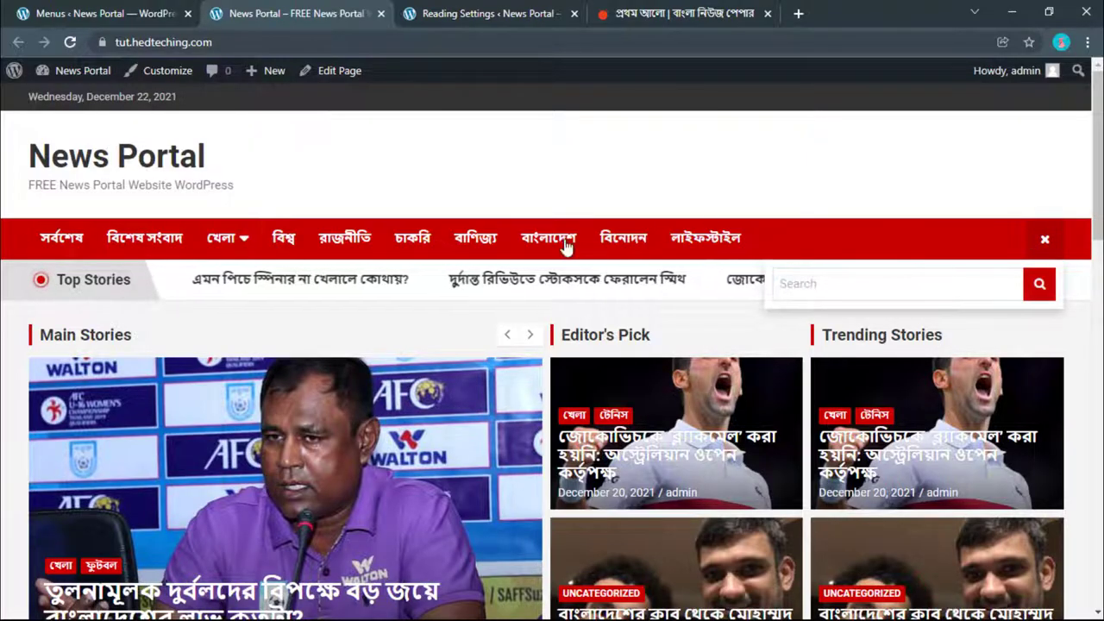
mouse_move(242, 245)
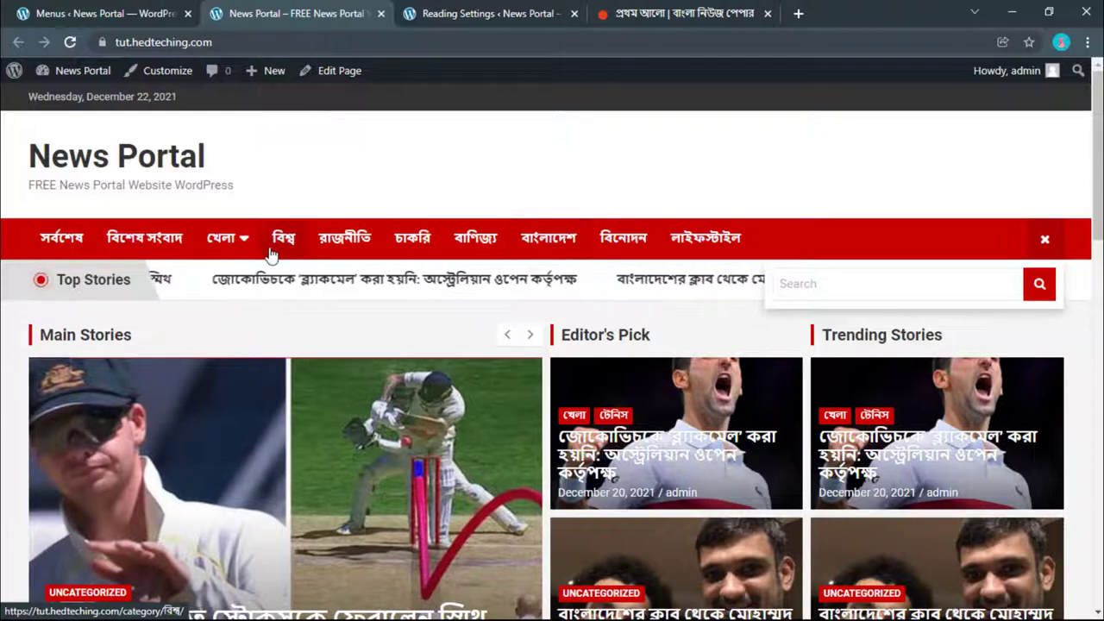
mouse_move(244, 249)
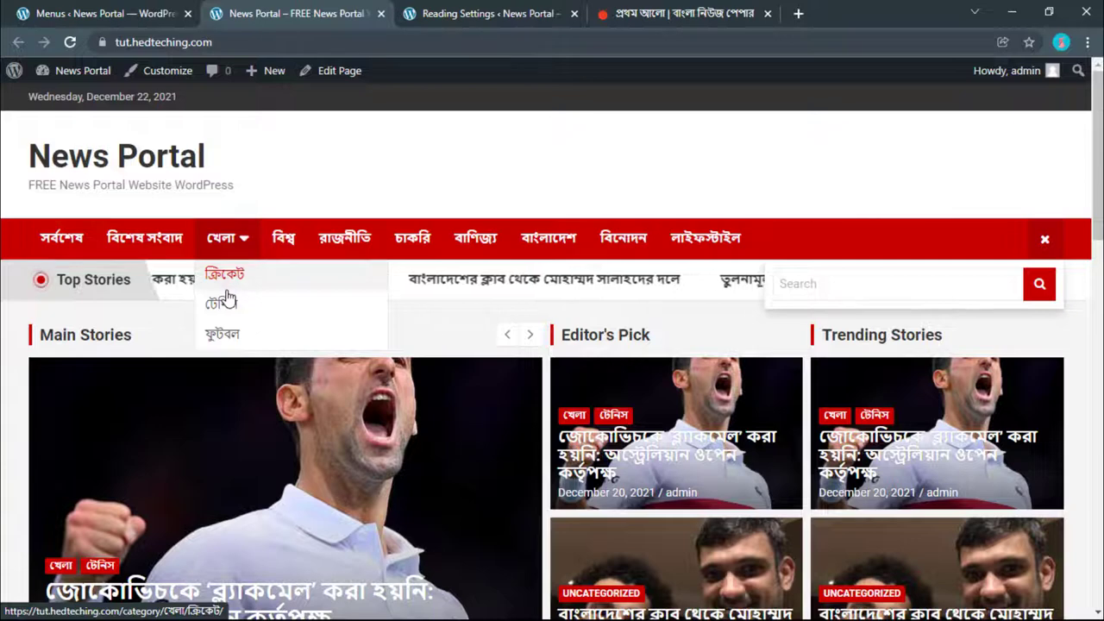
left_click(238, 279)
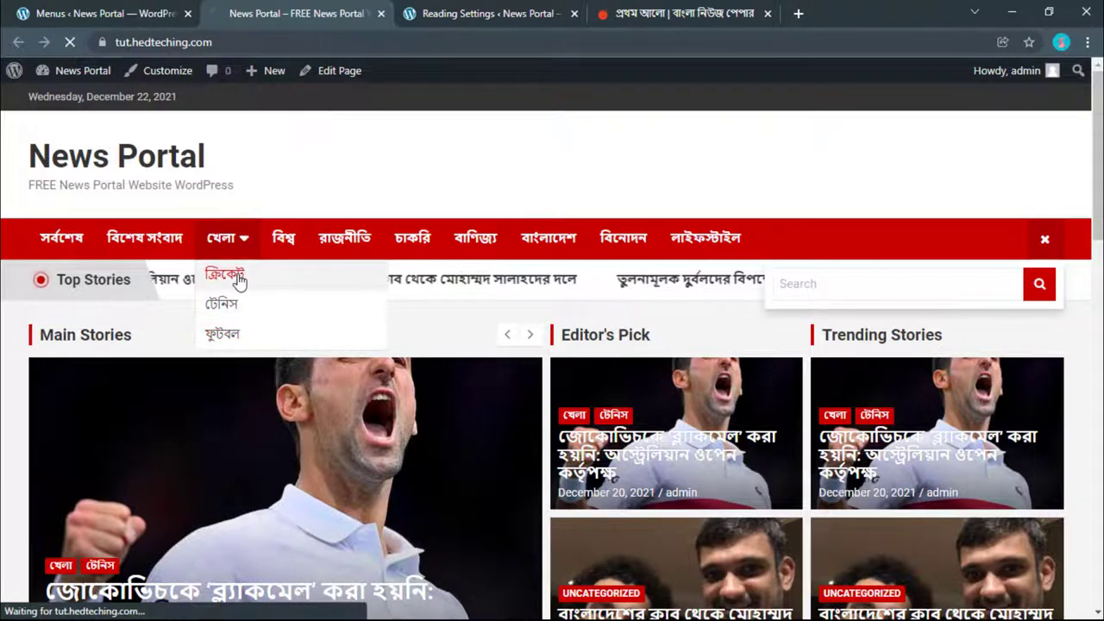
scroll(239, 278, "down", 2)
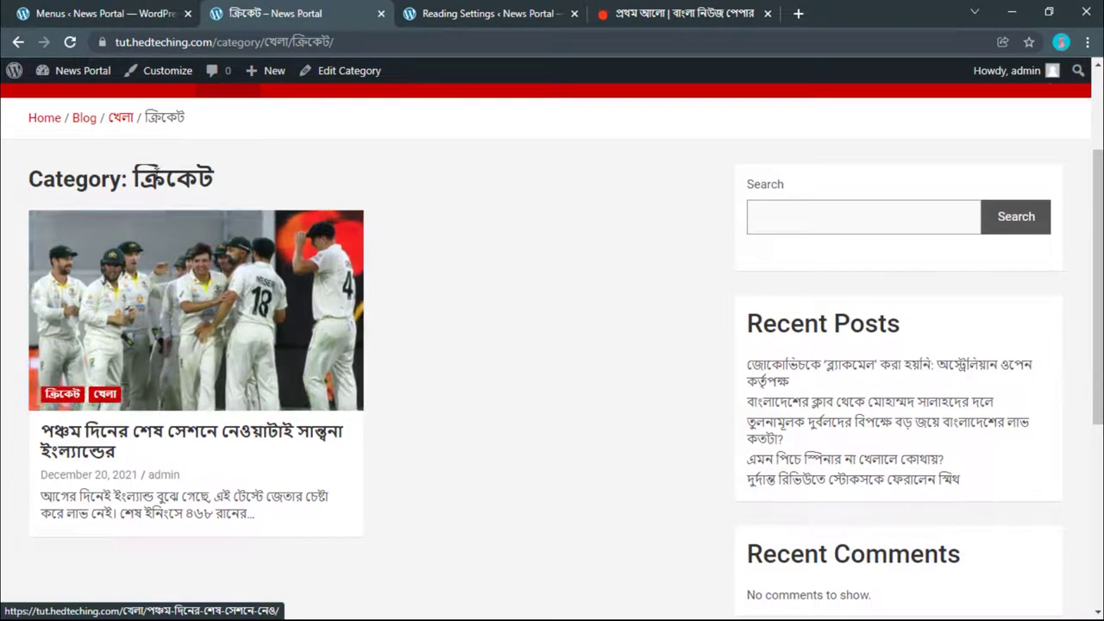
scroll(259, 362, "down", 2)
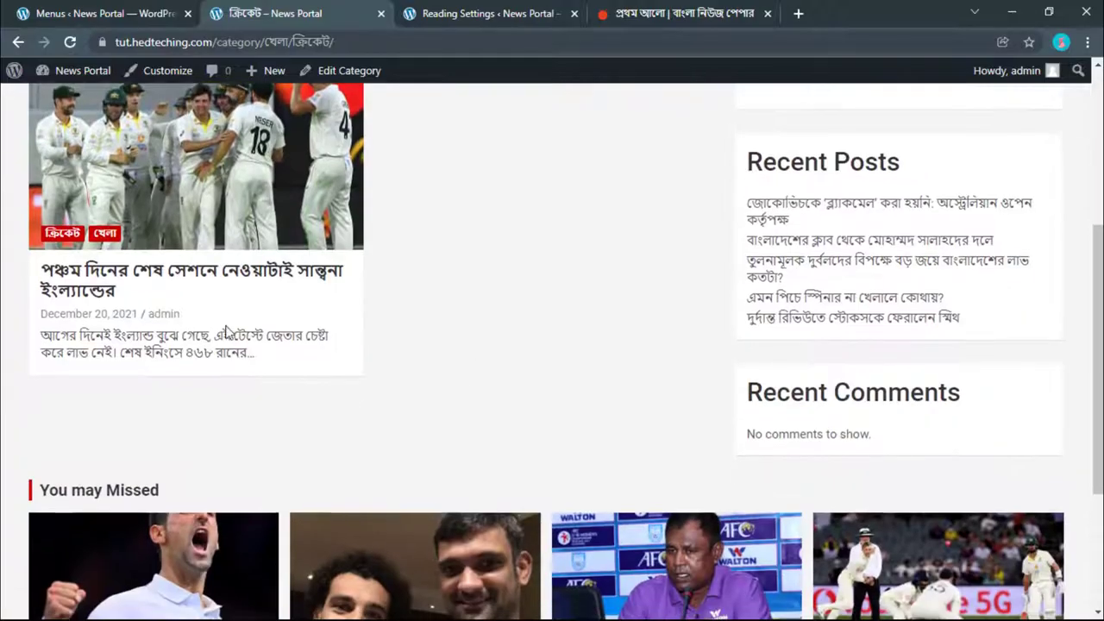
scroll(226, 332, "up", 3)
scroll(227, 330, "down", 6)
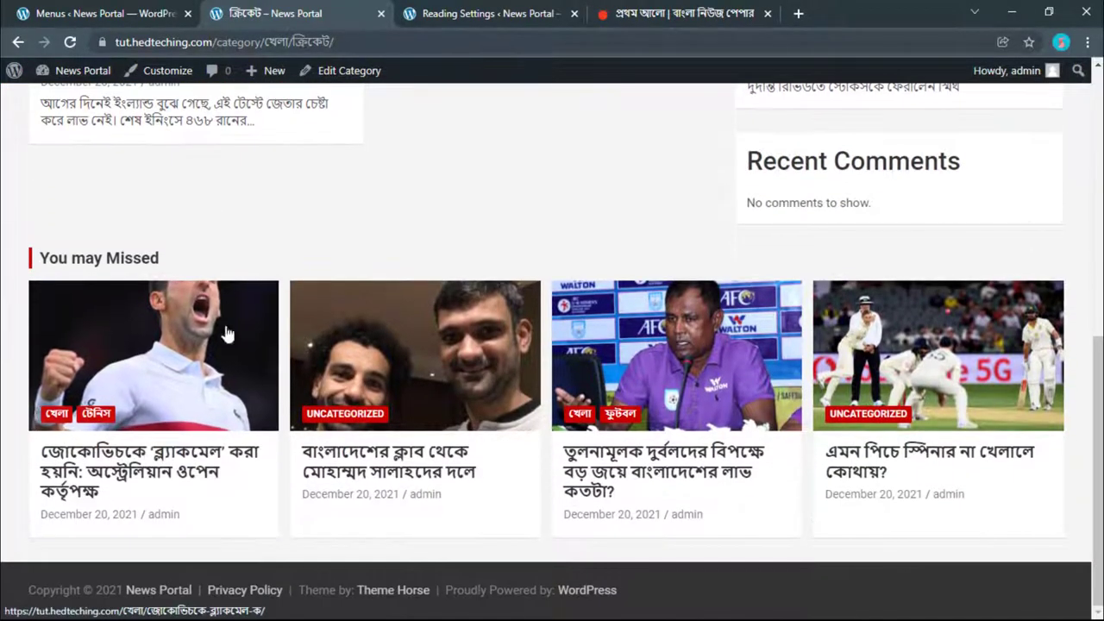
left_click_drag(204, 261, 62, 258)
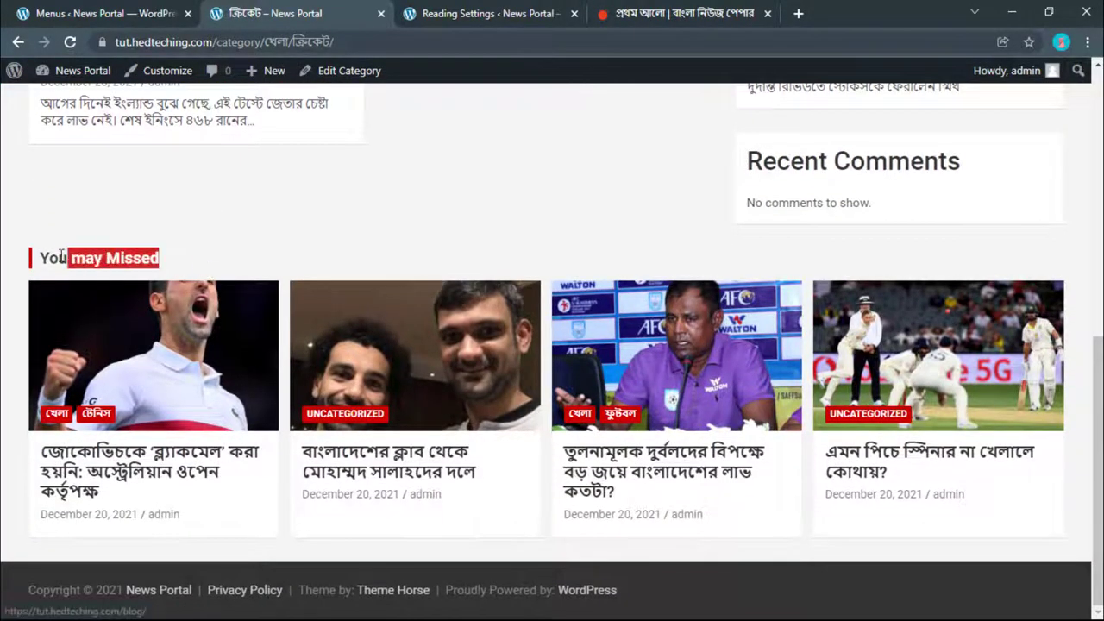
left_click(177, 247)
scroll(302, 267, "up", 10)
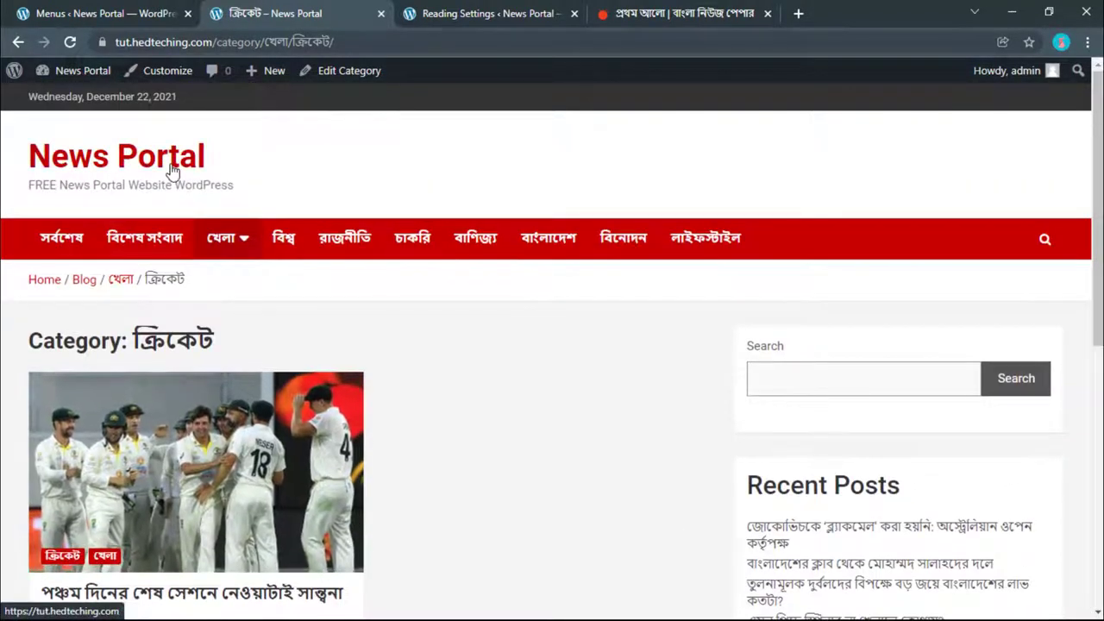
left_click(173, 170)
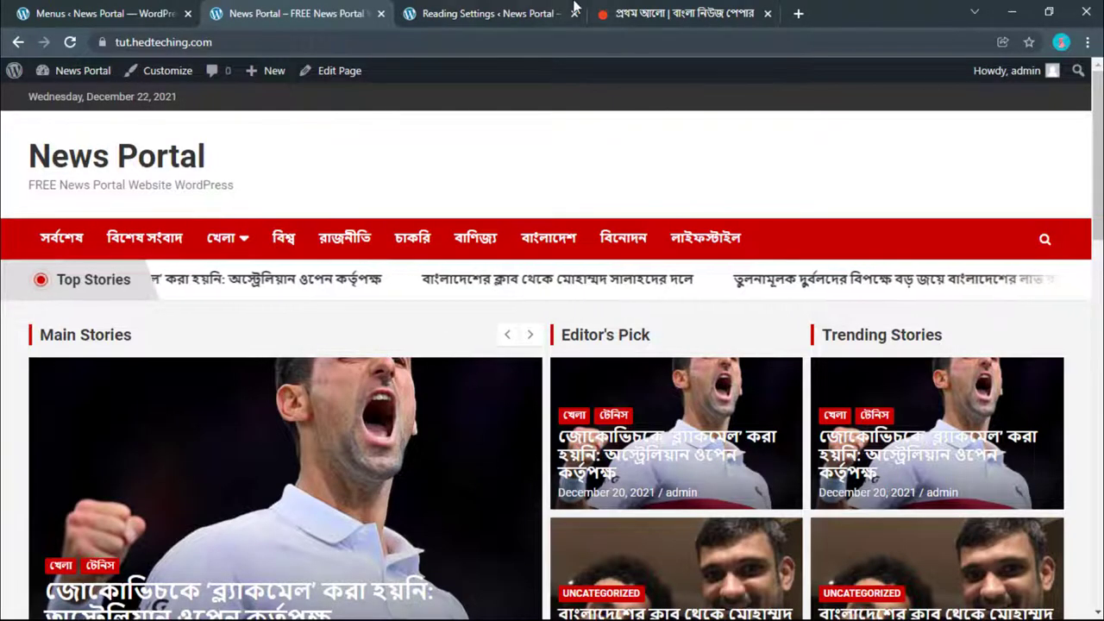
Step: Compare the site's menu with the Prothom Alo and Ittefaq tabs, then return to the Menus editor
left_click(638, 13)
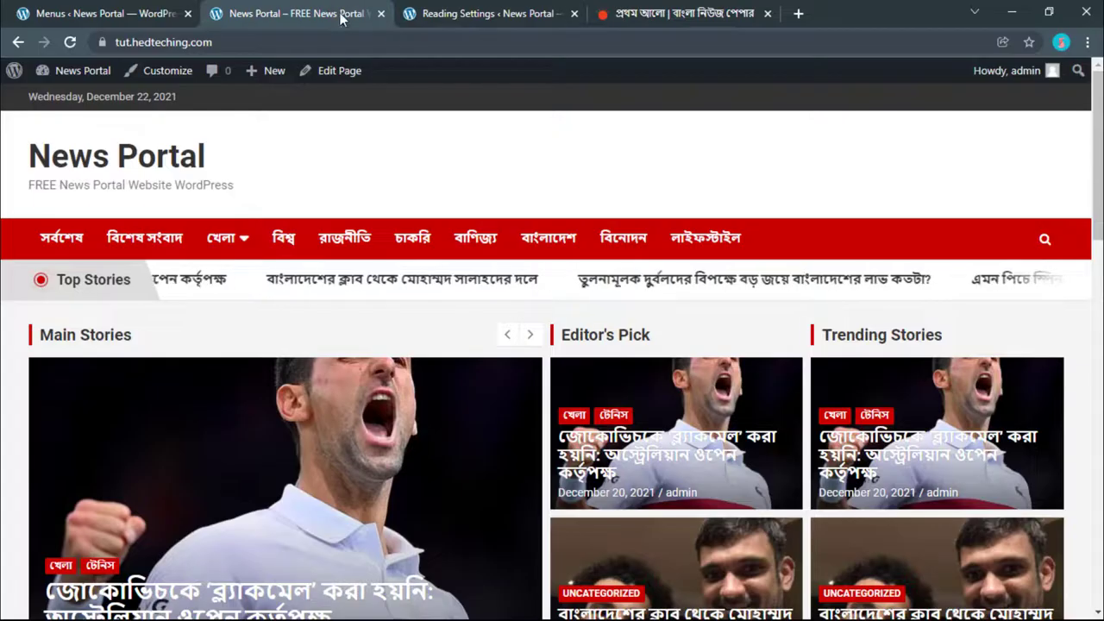
left_click(337, 13)
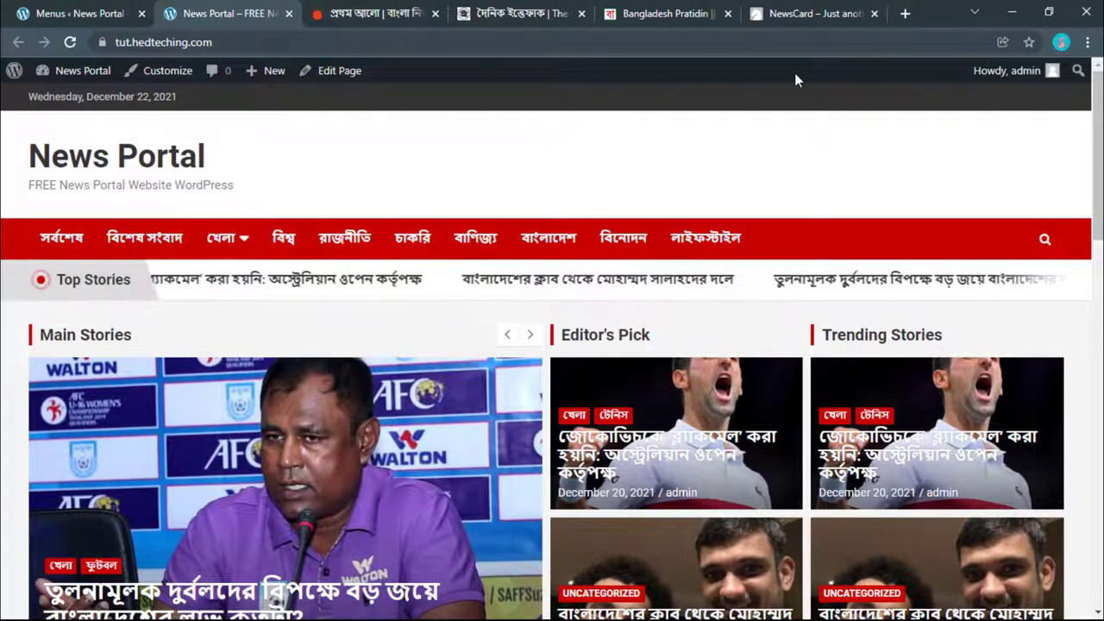
left_click(497, 14)
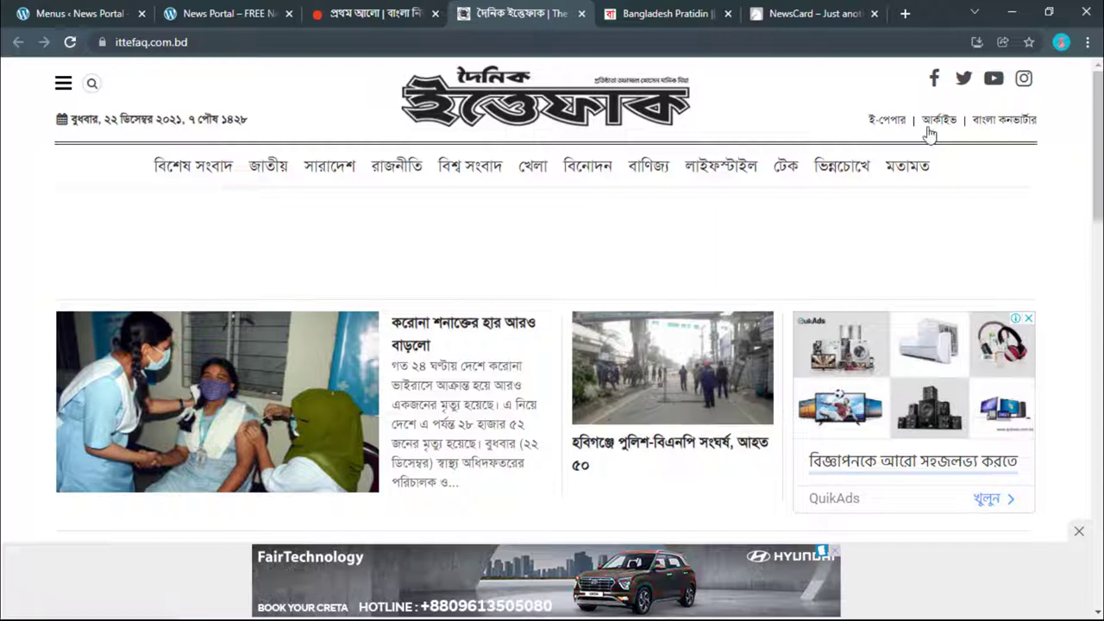
left_click(238, 9)
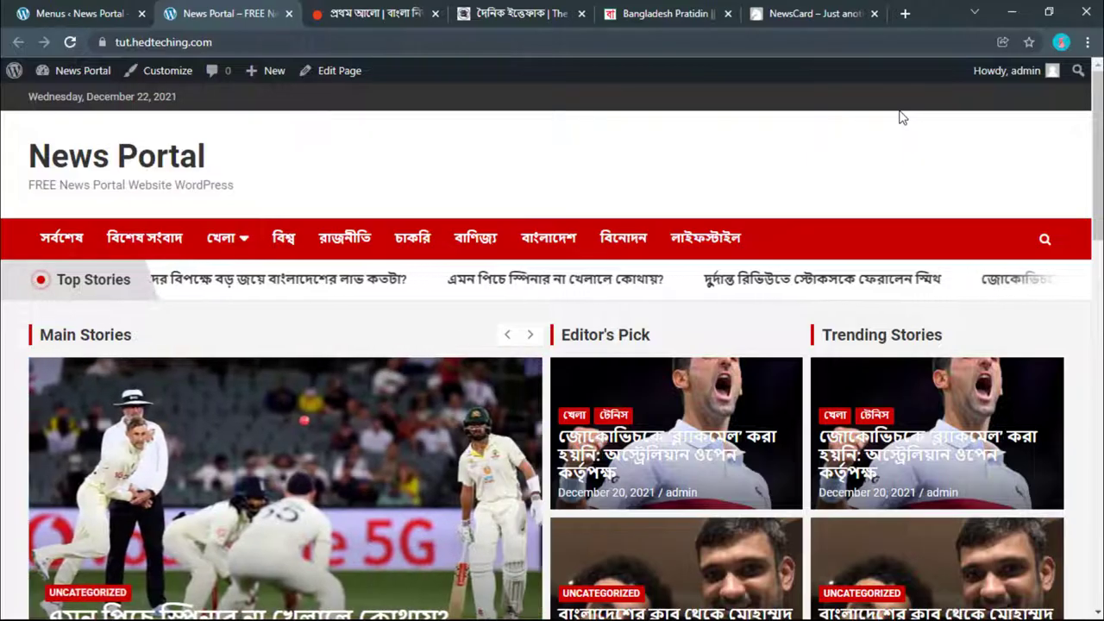
left_click(89, 6)
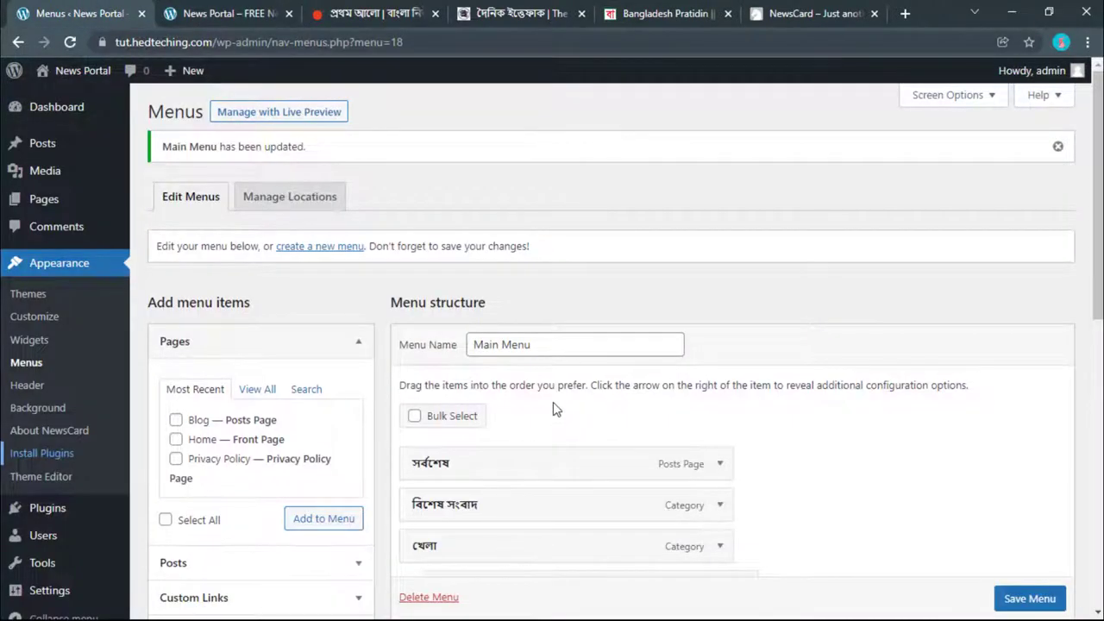
Step: Create a menu named 'Top Menu' and save it to the Top Bar Navigation location
left_click(306, 247)
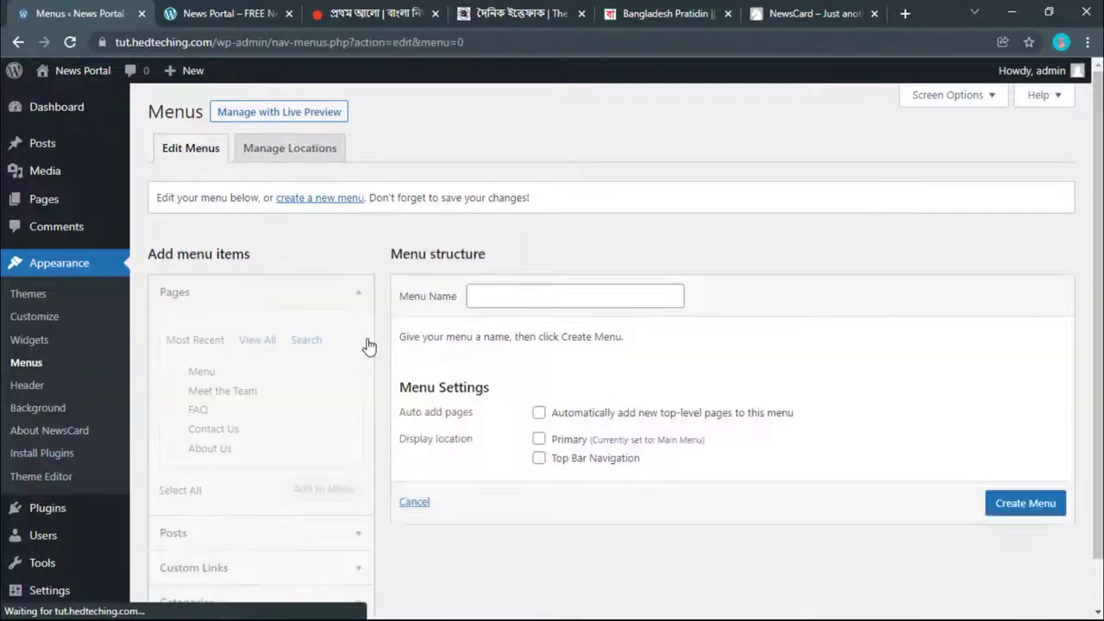
left_click(500, 296)
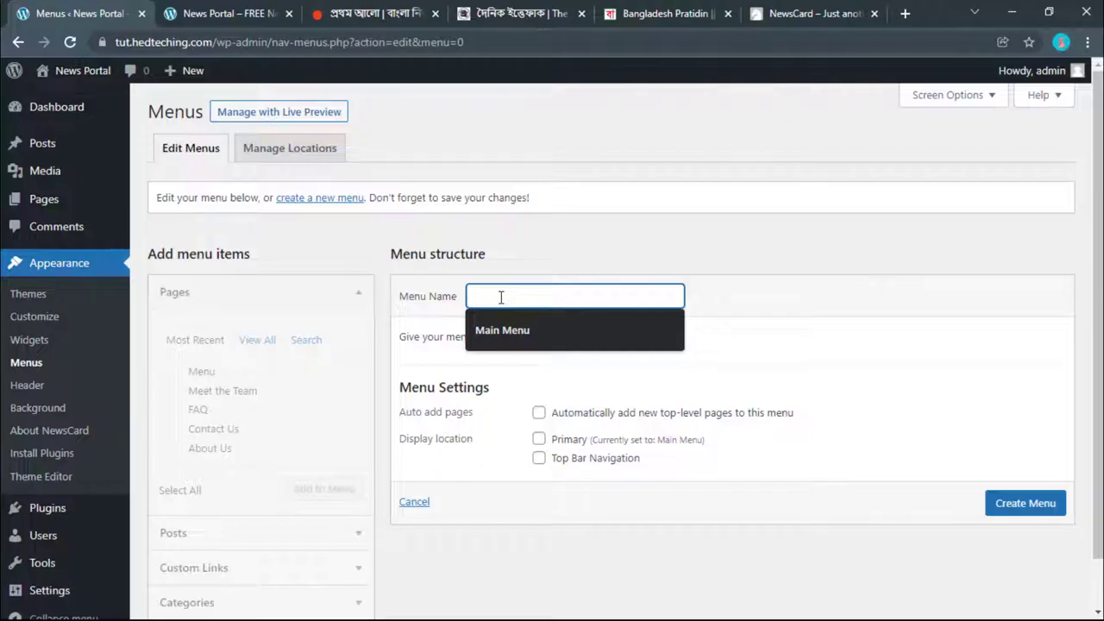
left_click(501, 331)
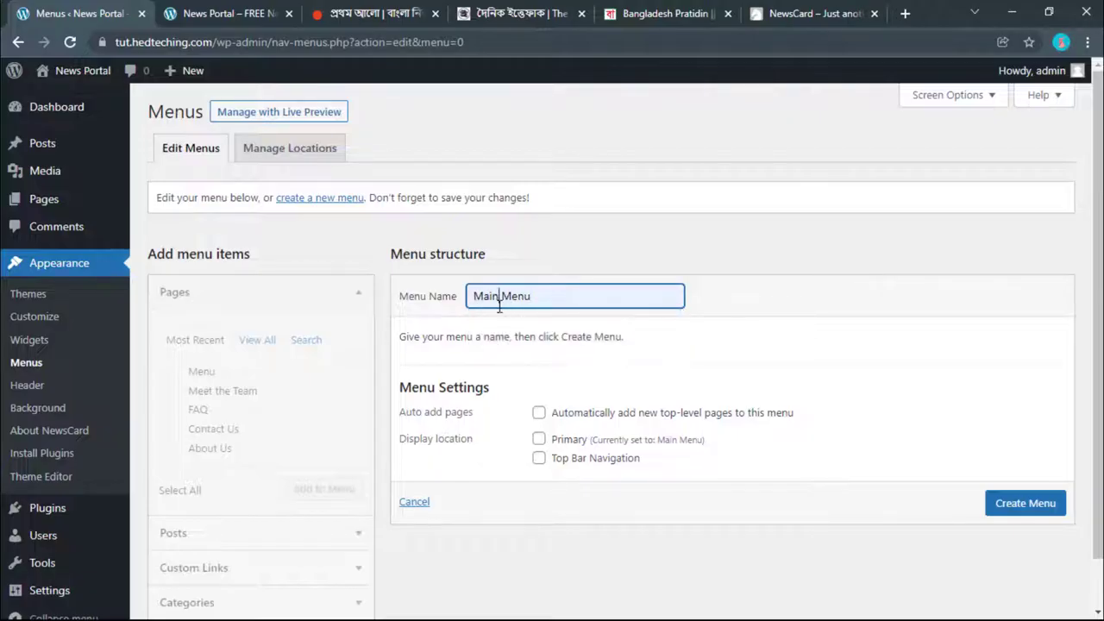
type("Top")
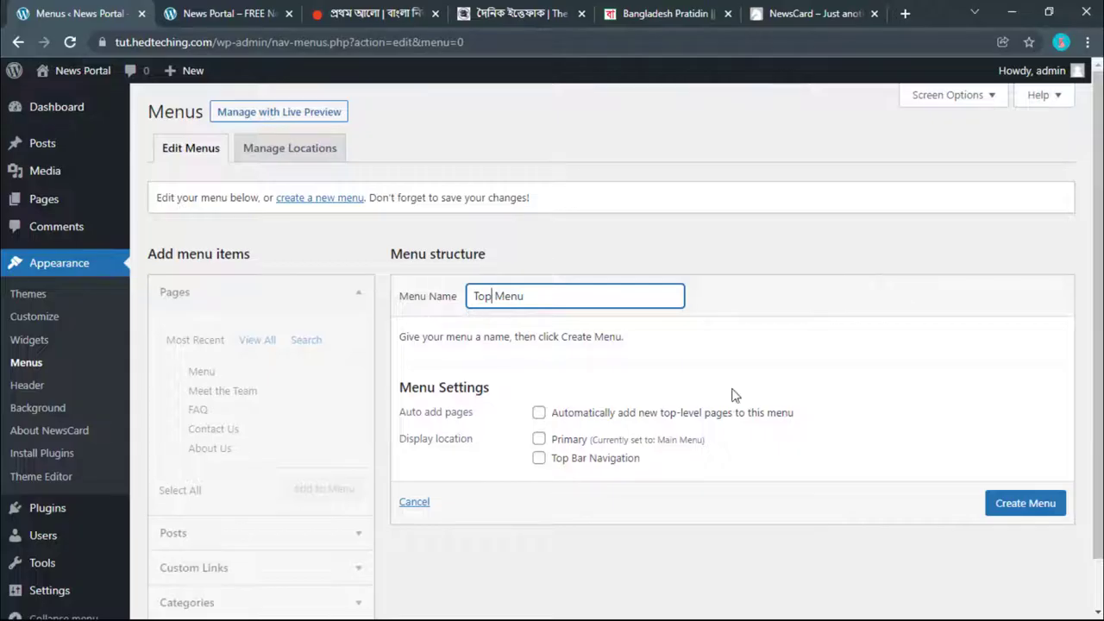
left_click(1025, 506)
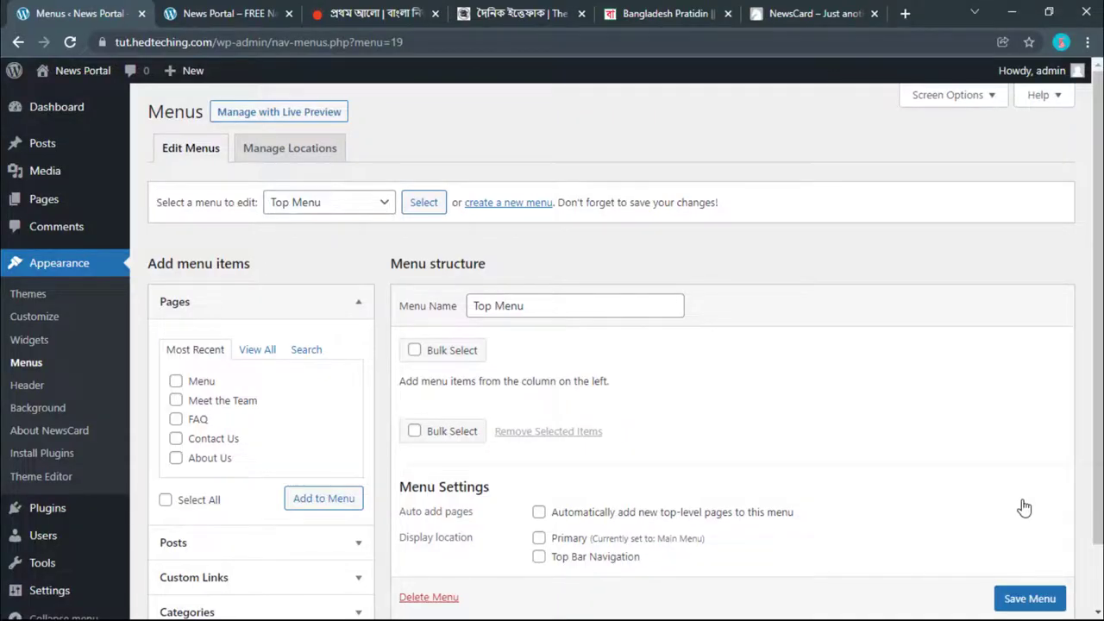
scroll(854, 500, "down", 1)
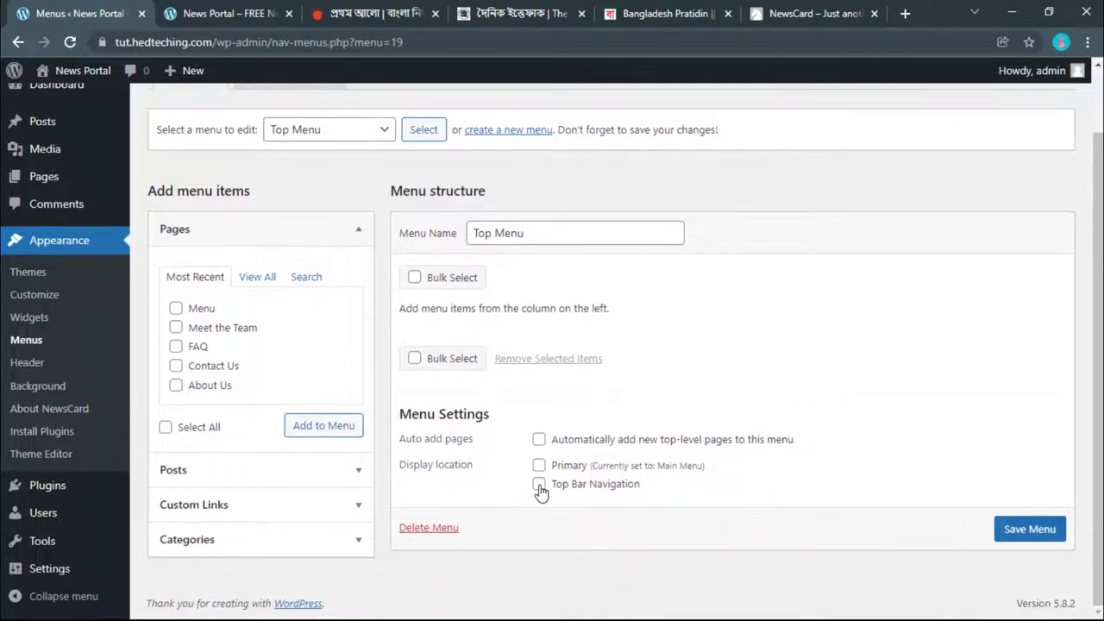
left_click(1043, 533)
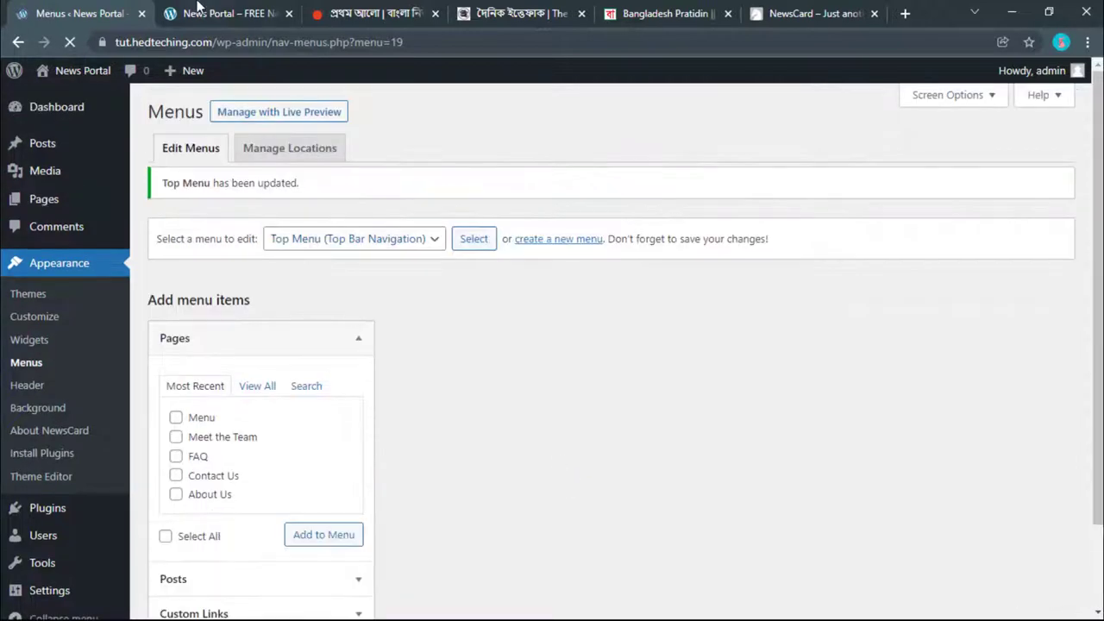
key("ctrl+Tab")
left_click(33, 7)
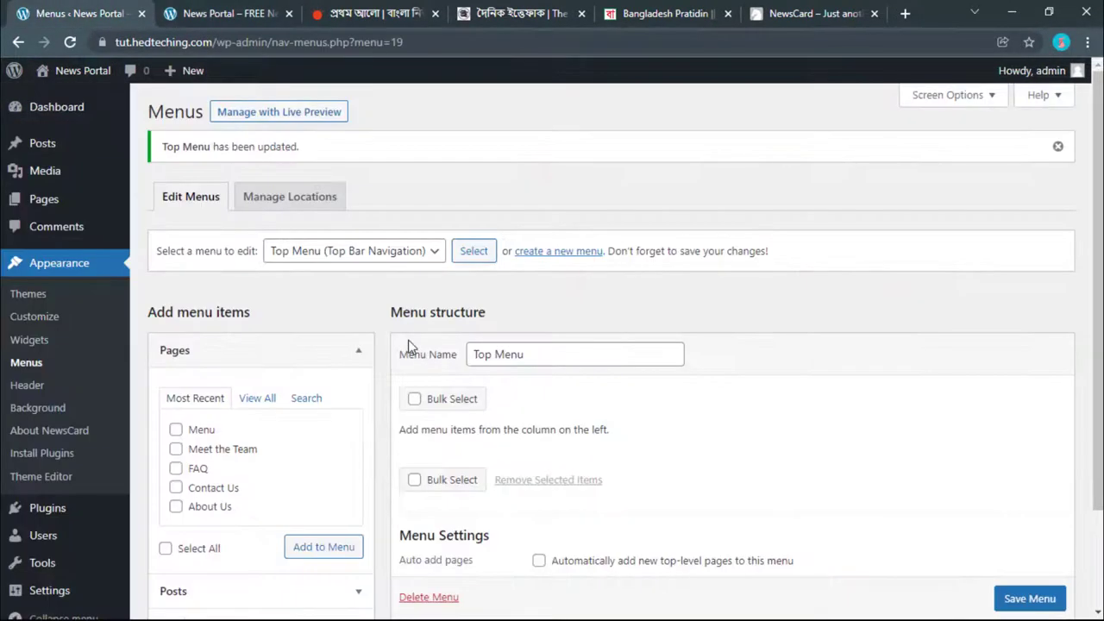
scroll(285, 430, "down", 2)
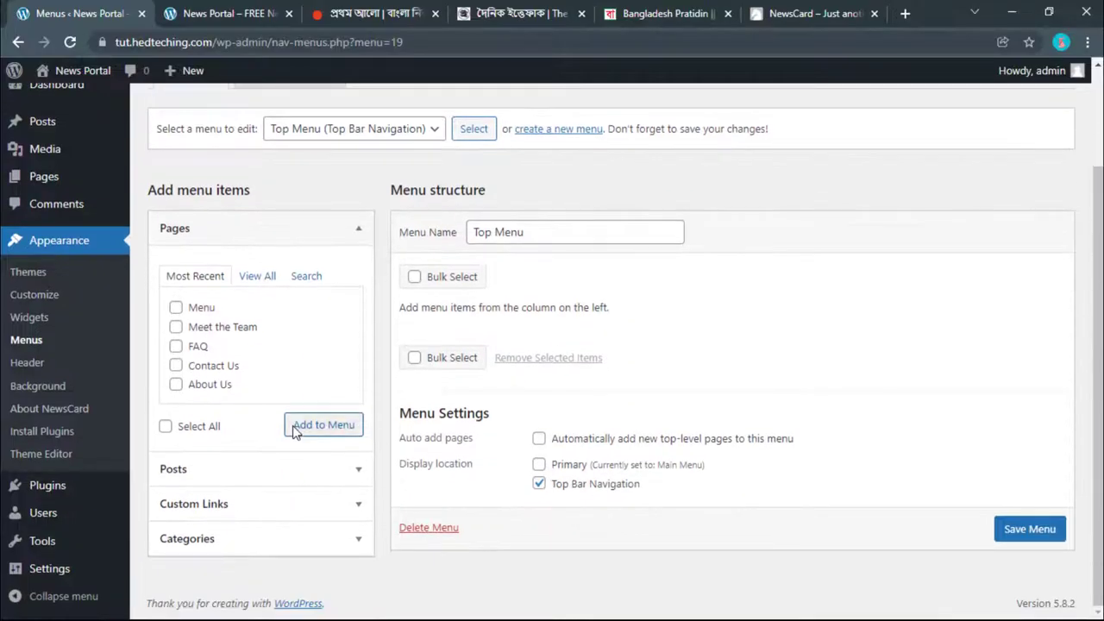
Step: Open the Custom Links panel and check the Ittefaq site's top-bar line for reference
left_click(242, 513)
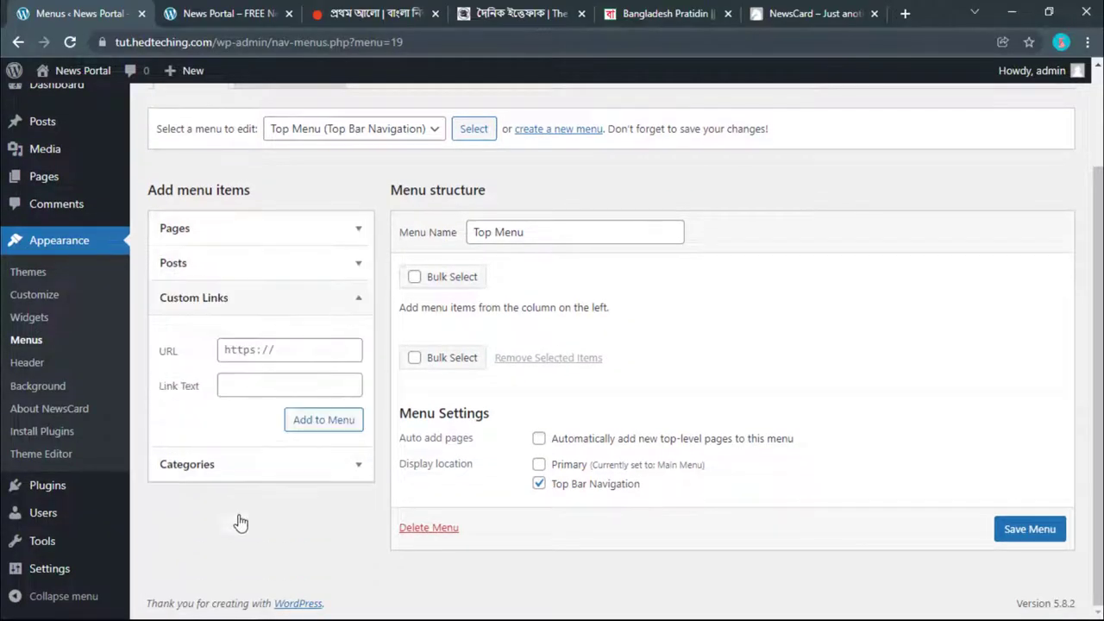
left_click(508, 13)
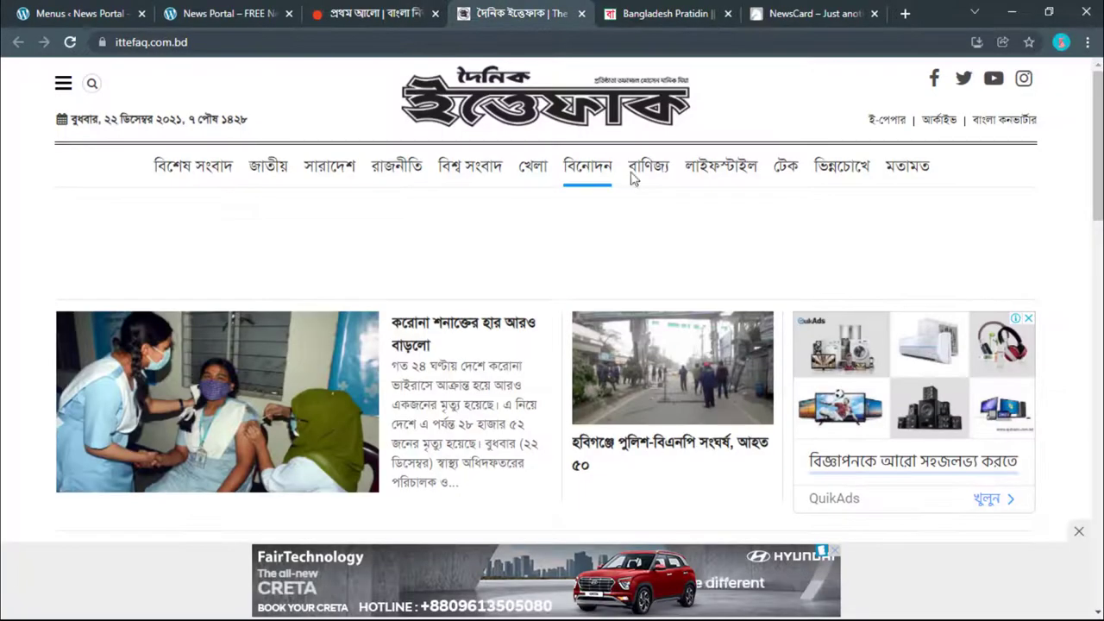
triple_click(871, 121)
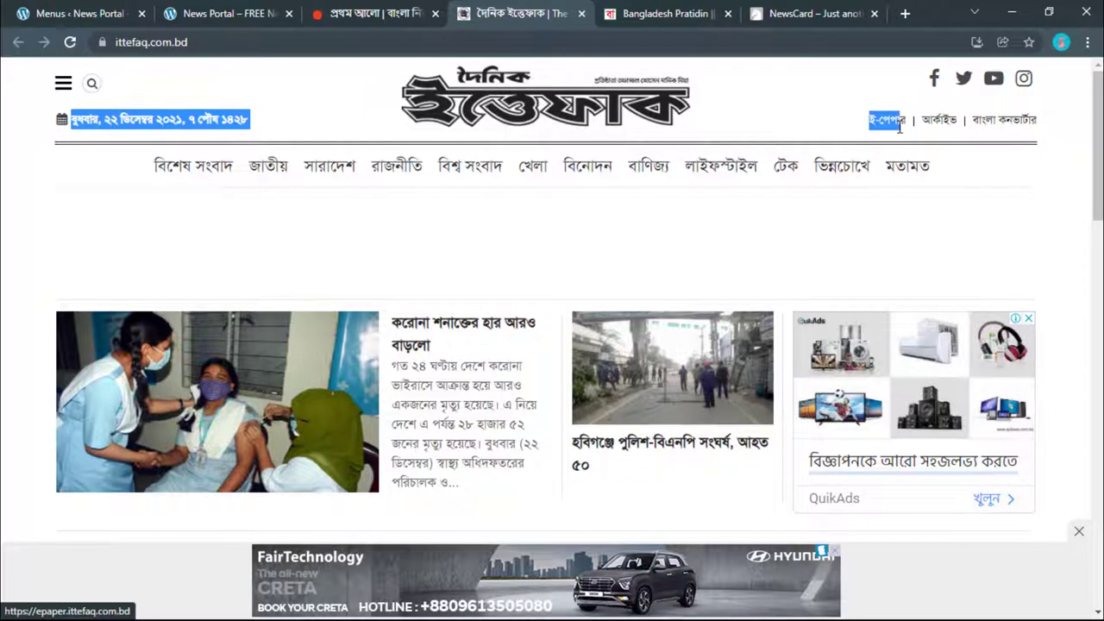
left_click(28, 218)
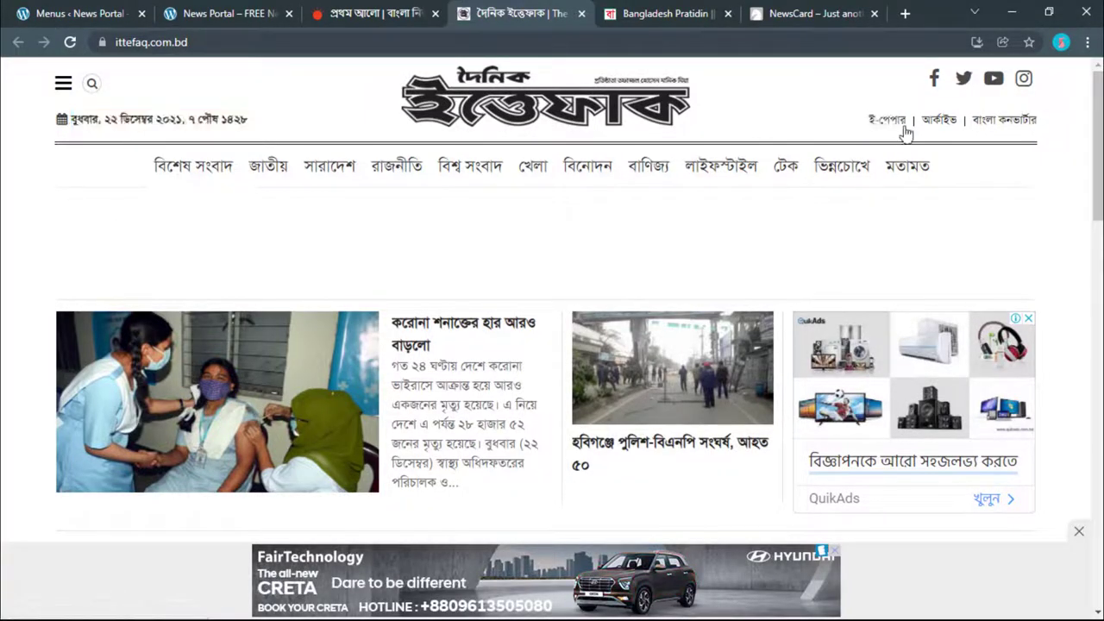
triple_click(876, 121)
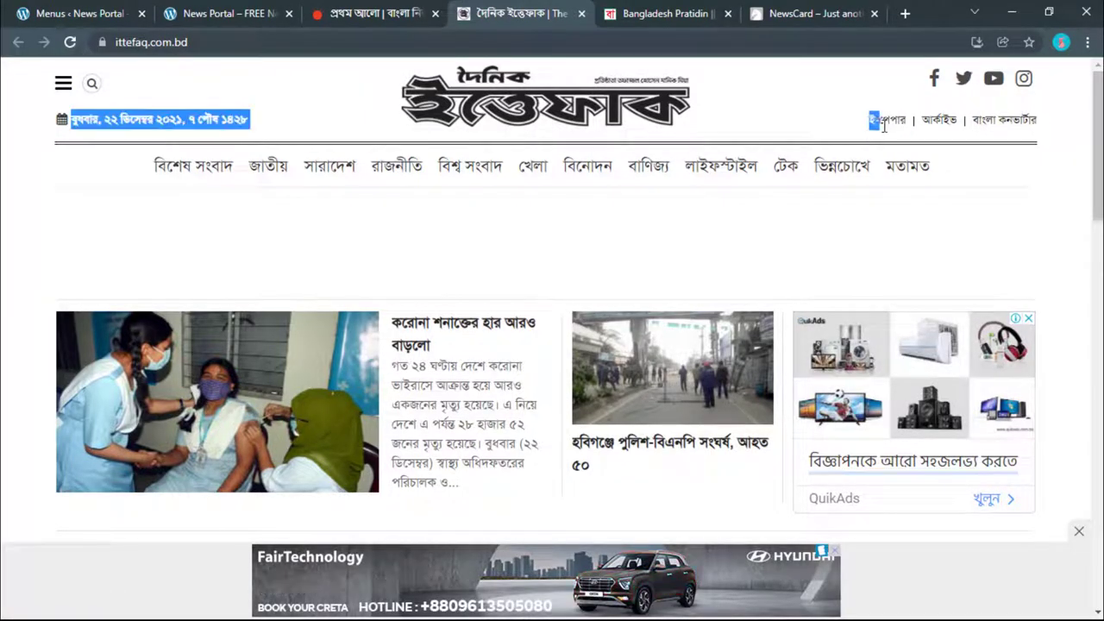
left_click(121, 7)
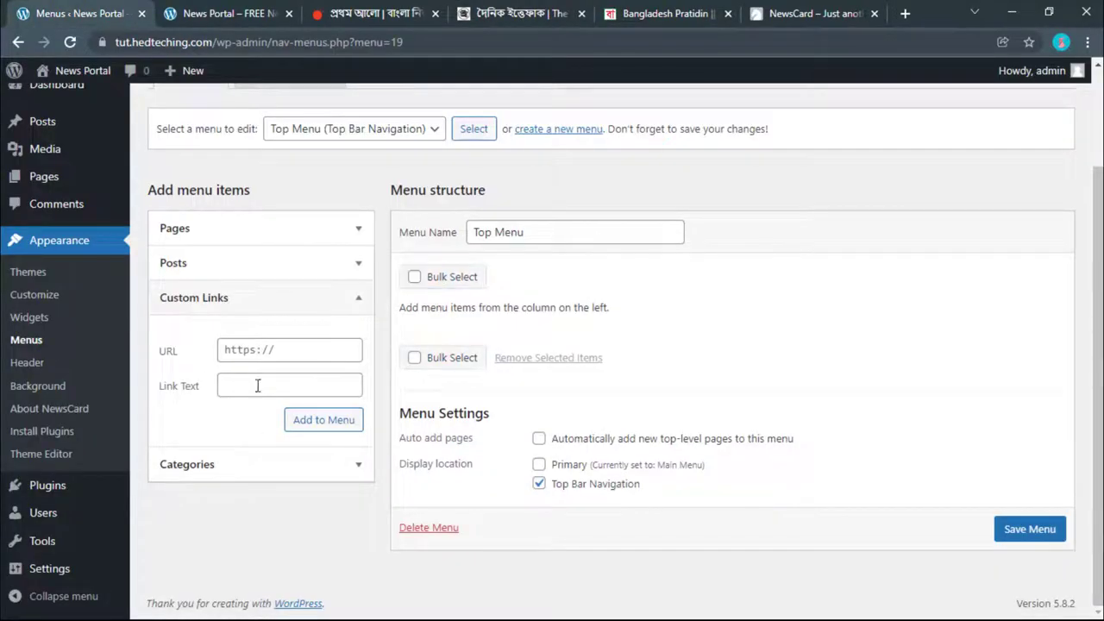
Step: Add Facebook, INSTAGRAM, TWITTER and YouTube custom links with their URLs, and save the Top Menu
left_click(250, 347)
left_click(283, 388)
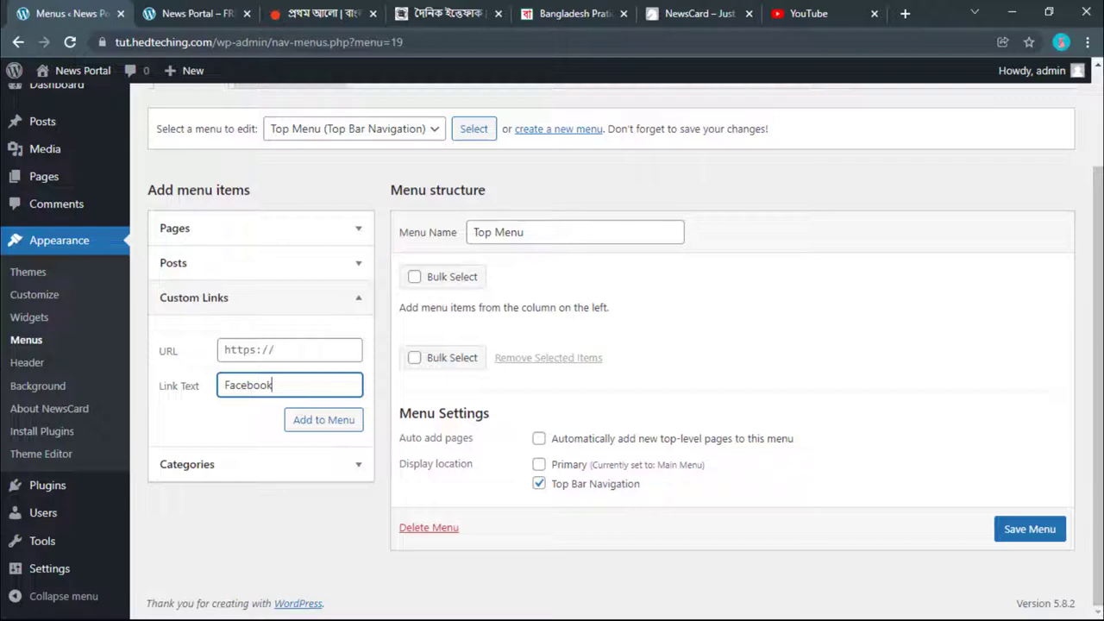
key("ctrl+Tab")
key("ctrl+shift+Tab")
left_click(297, 351)
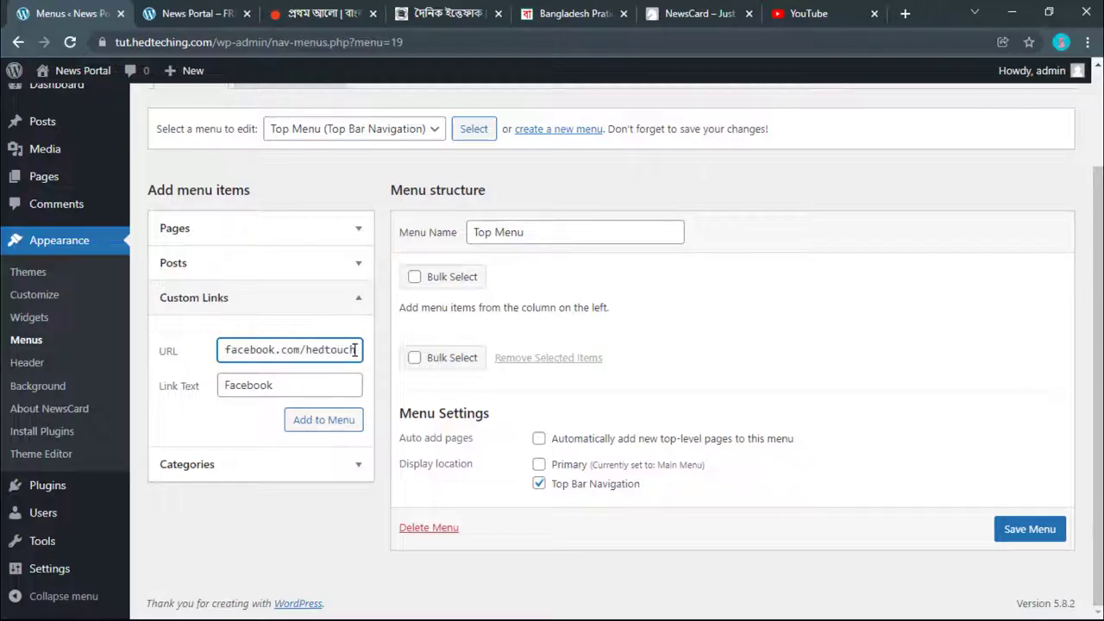
left_click_drag(354, 349, 221, 350)
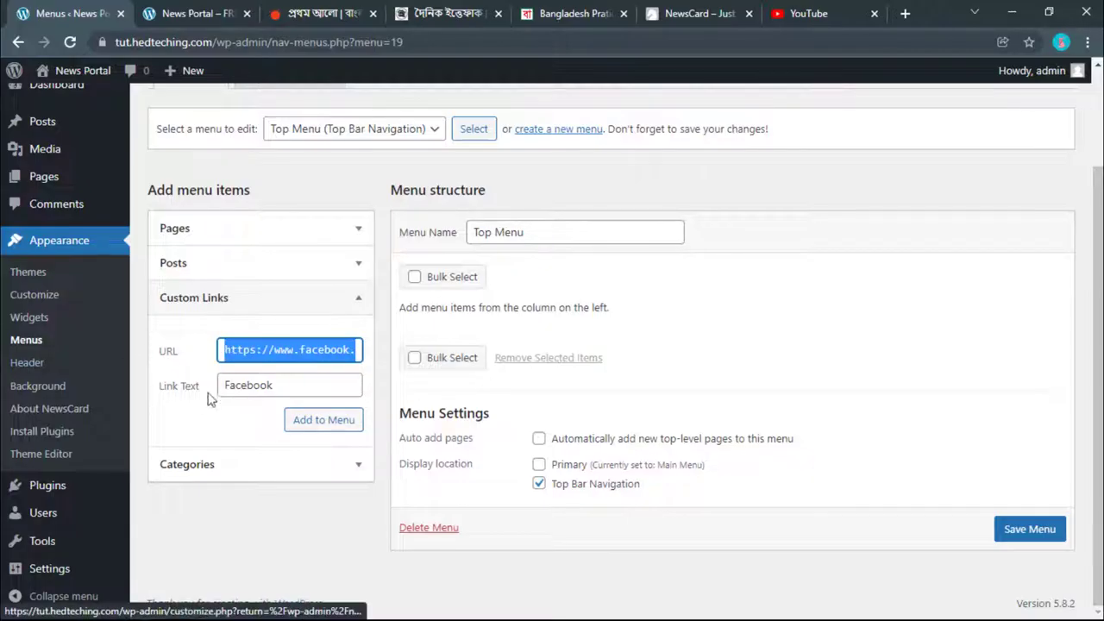
left_click(242, 385)
double_click(279, 385)
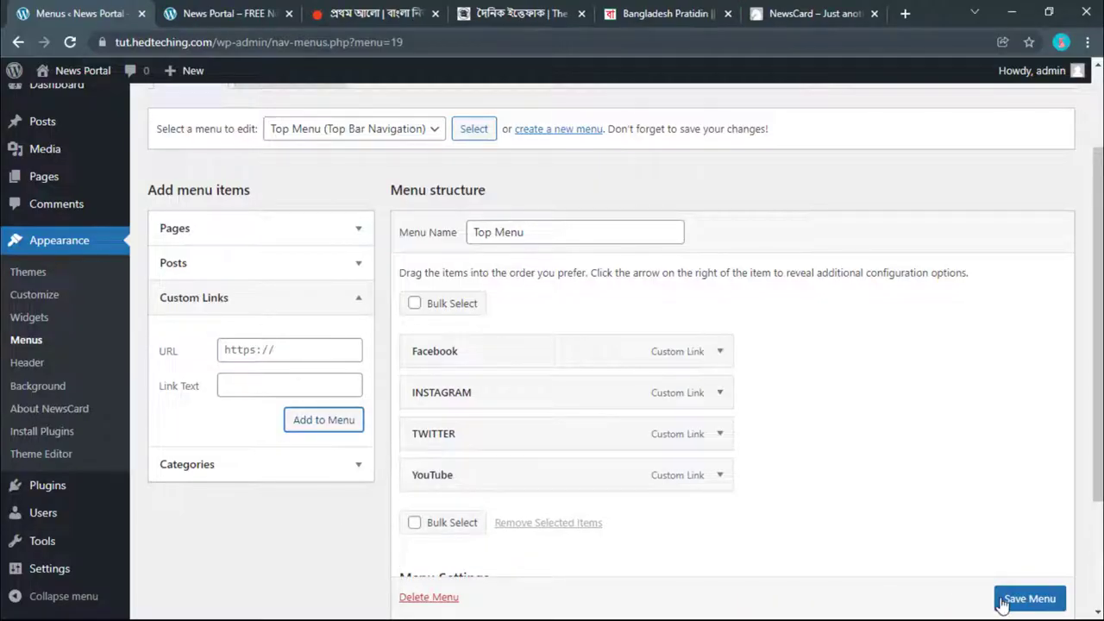
left_click(1015, 599)
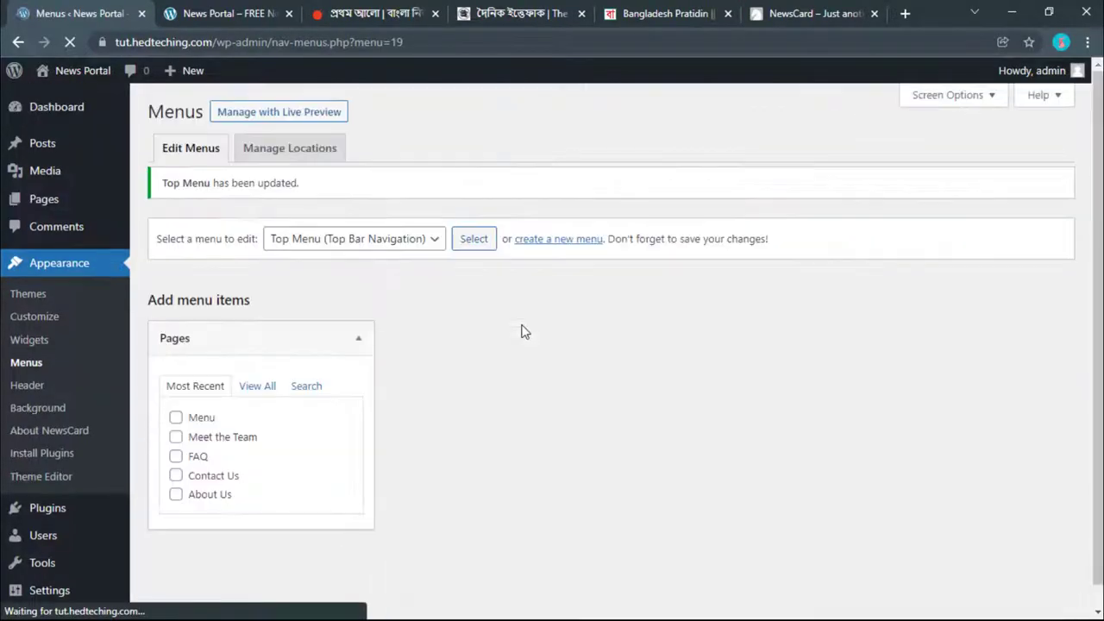
Step: Reopen the Custom Links section to check its URL and label fields, then view the live site
scroll(492, 337, "down", 2)
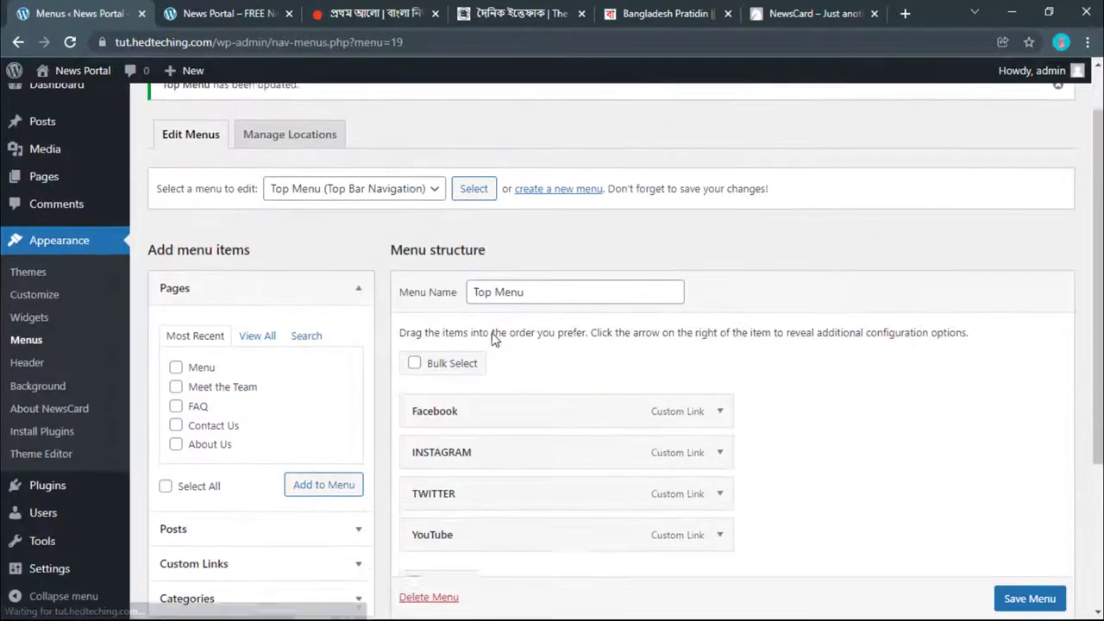
left_click(223, 466)
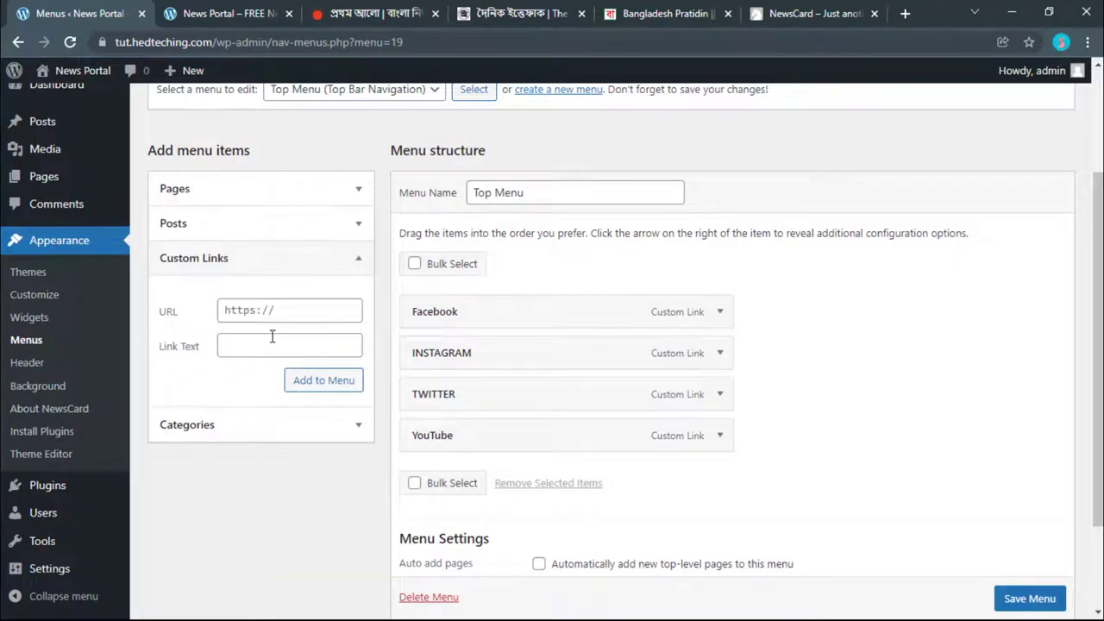
left_click(270, 310)
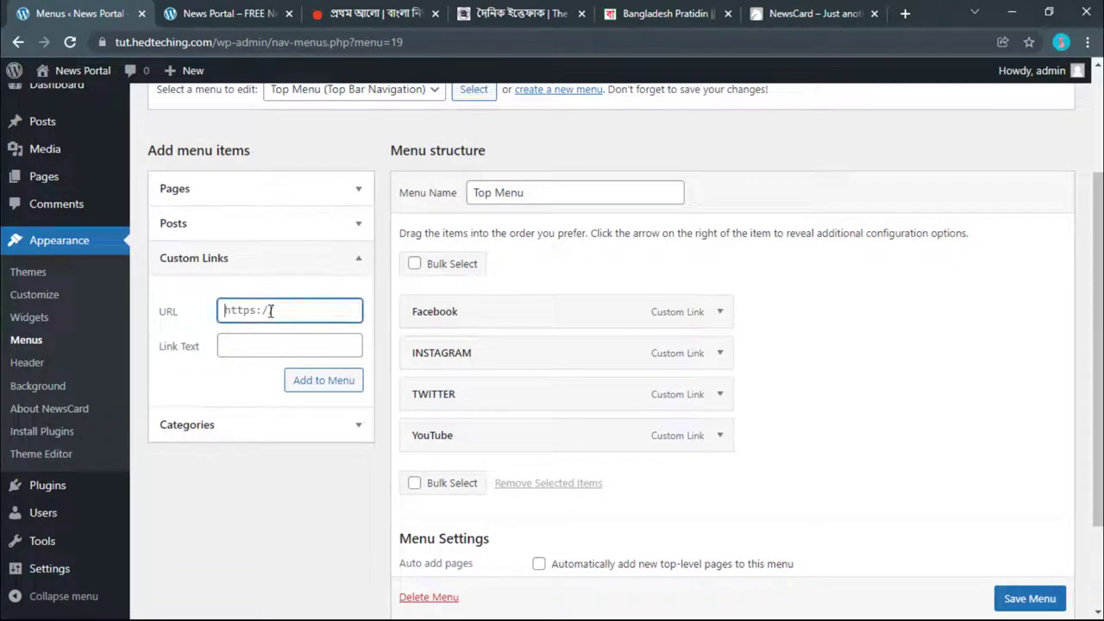
left_click(263, 341)
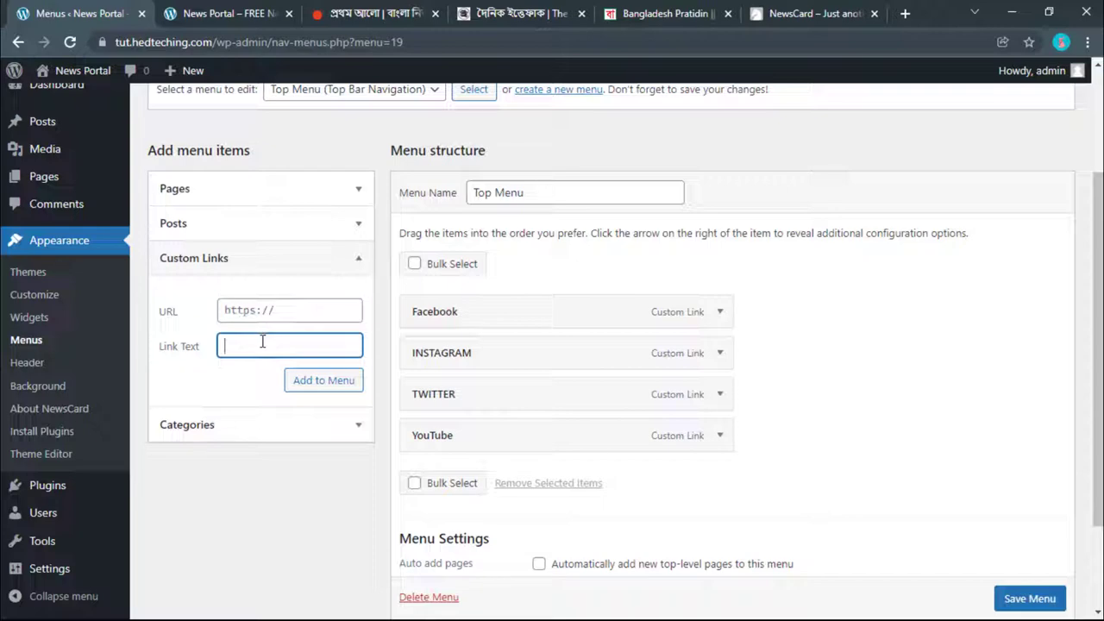
left_click(222, 10)
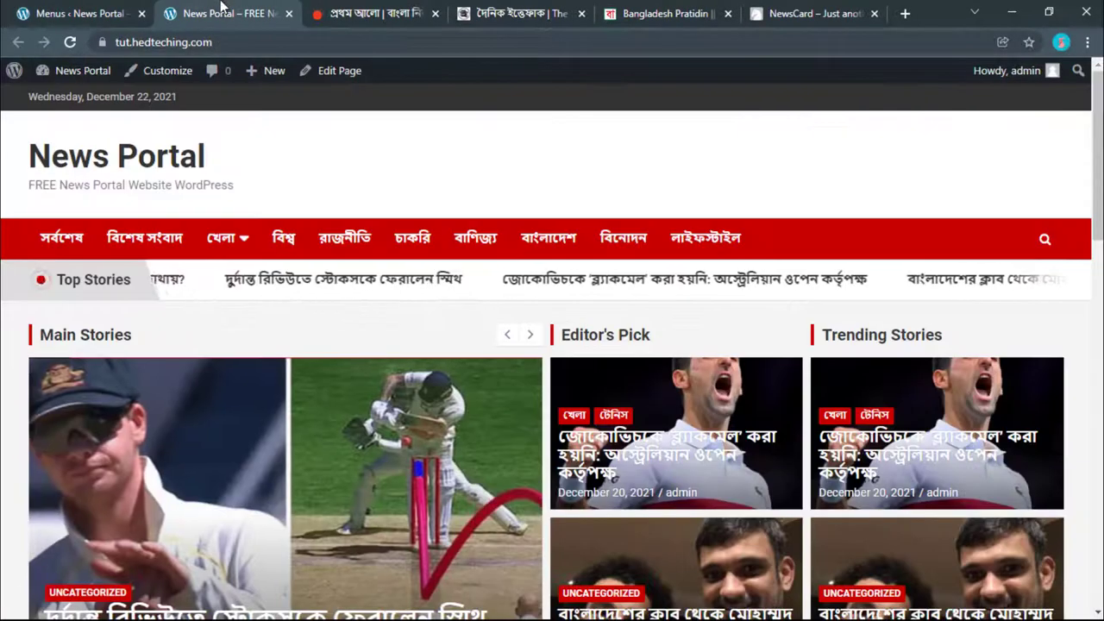
Step: Reload the News Portal, confirm the Facebook top-bar link opens its page, then view Ittefaq
left_click(67, 43)
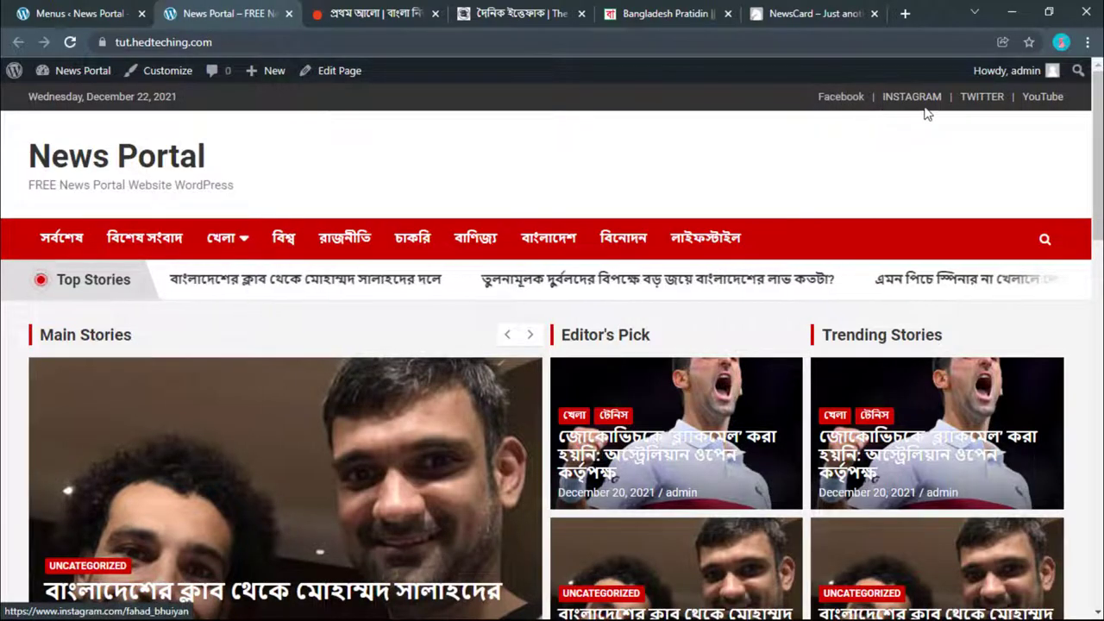
left_click(844, 99)
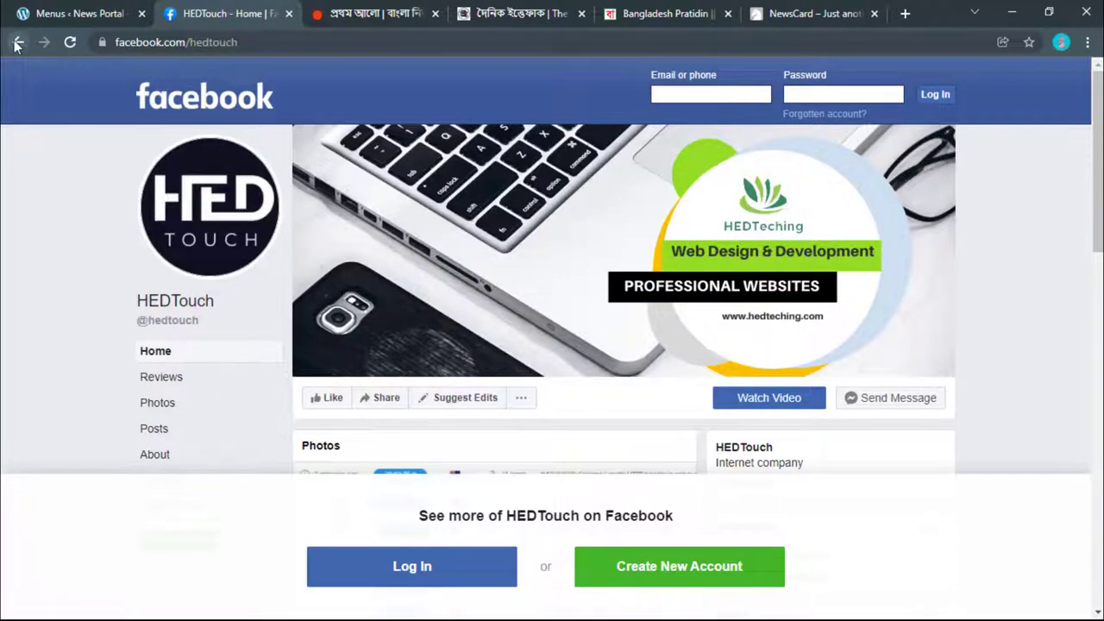
left_click(17, 44)
key("ctrl+1")
key("ctrl+2")
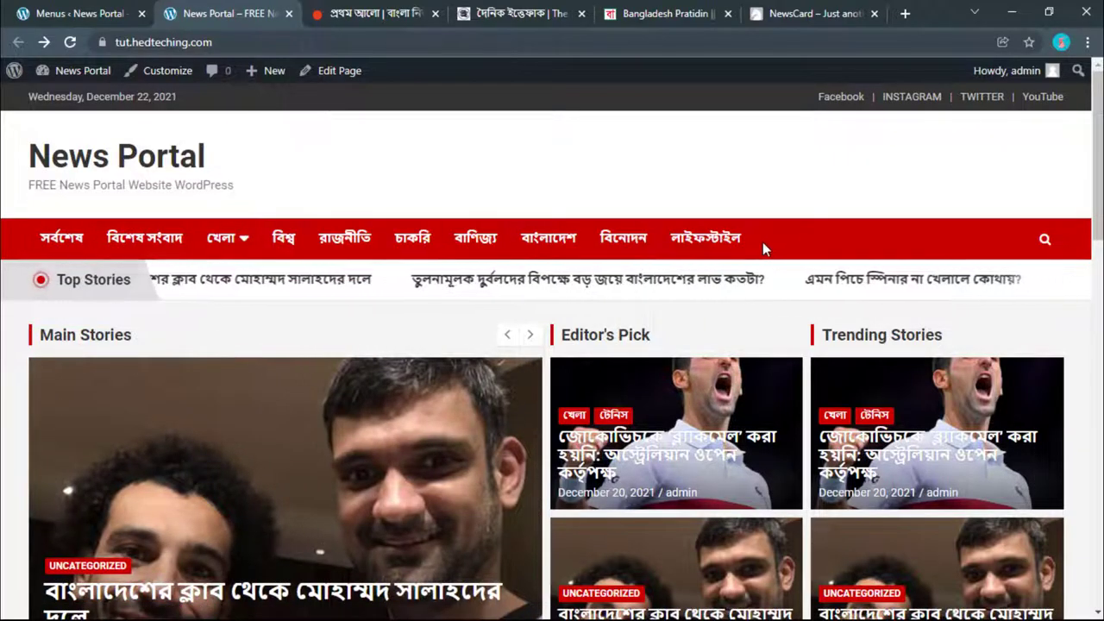
left_click(571, 13)
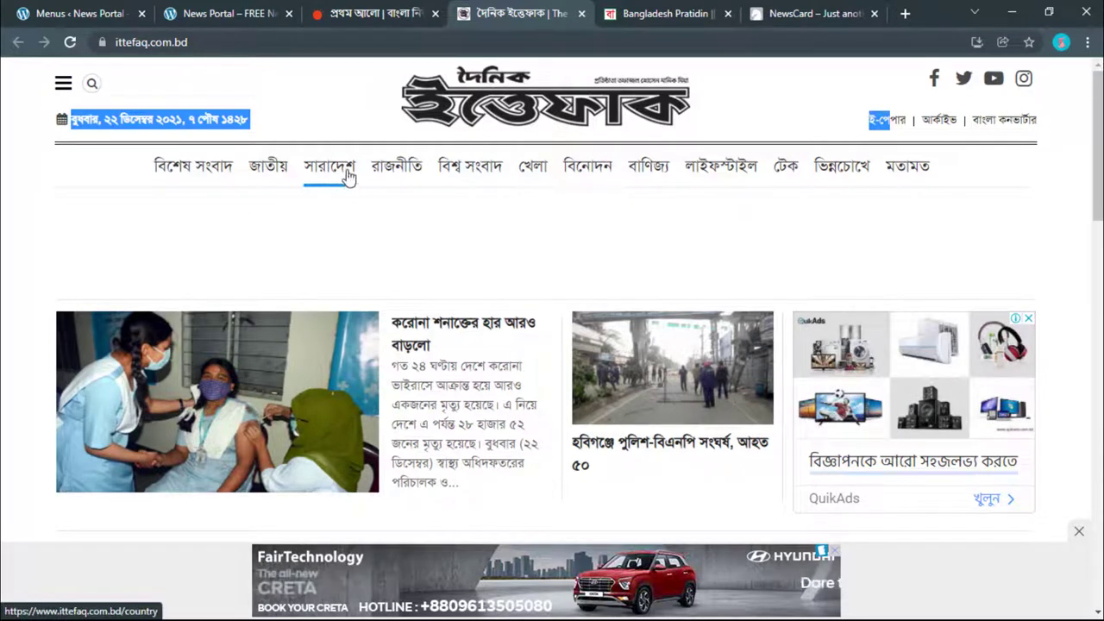
Step: Flip between the Bangladesh Pratidin, Prothom Alo and Ittefaq newspaper tabs to compare their layouts
left_click(638, 10)
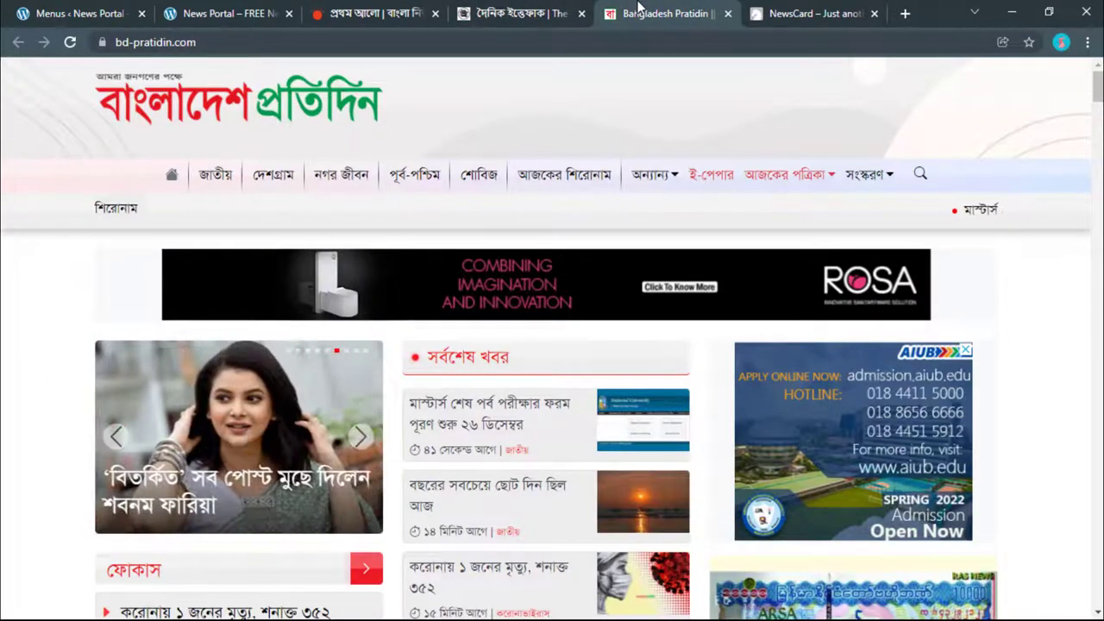
left_click(403, 16)
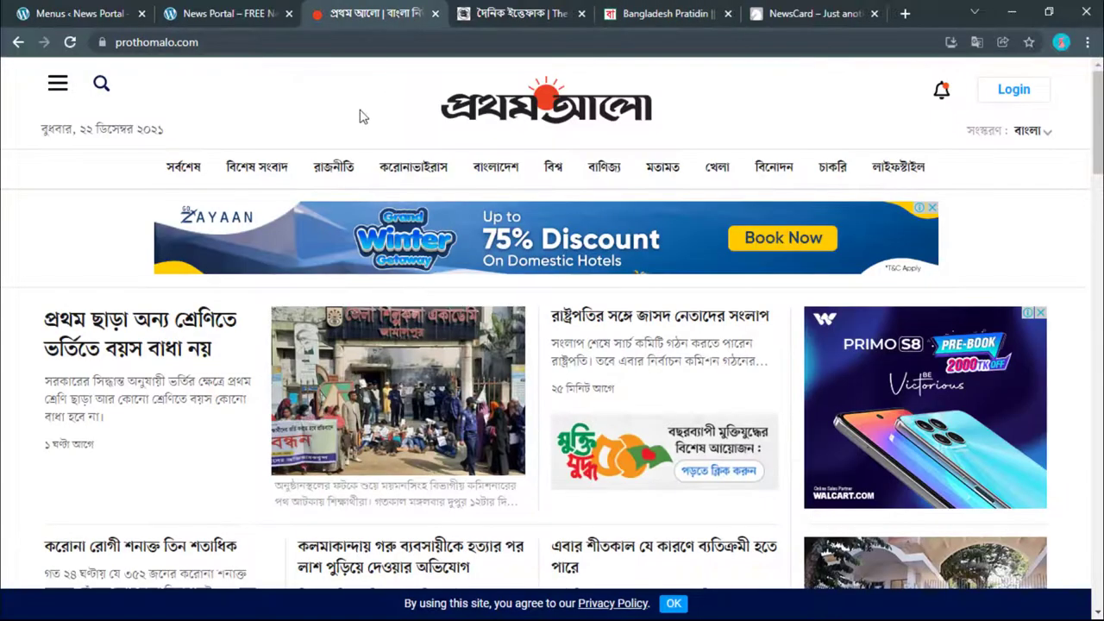
left_click(467, 10)
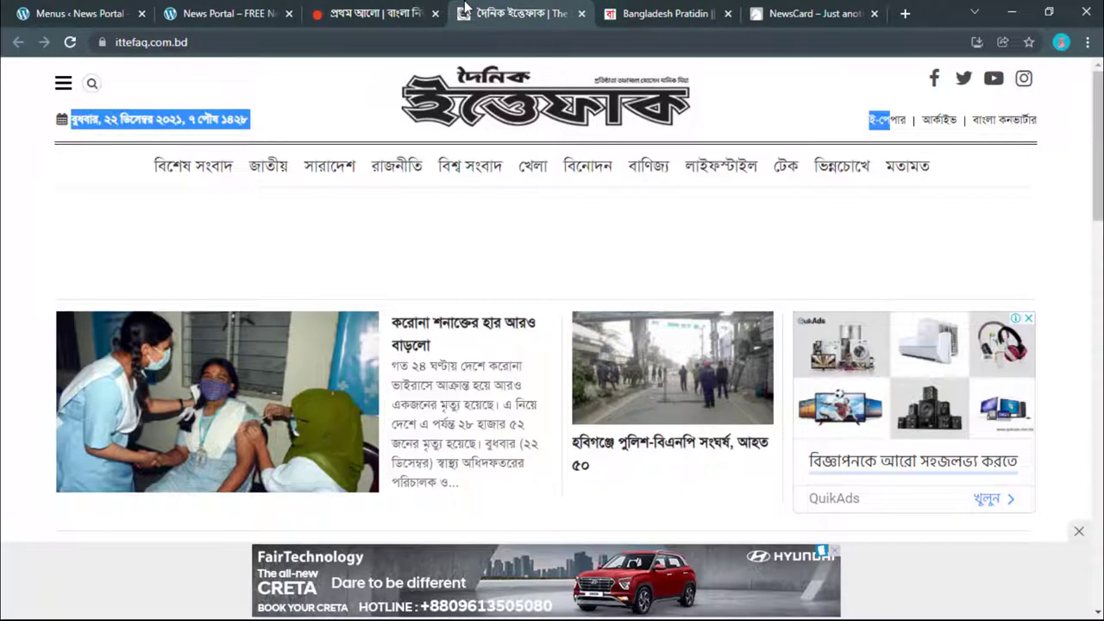
left_click(386, 9)
left_click(505, 16)
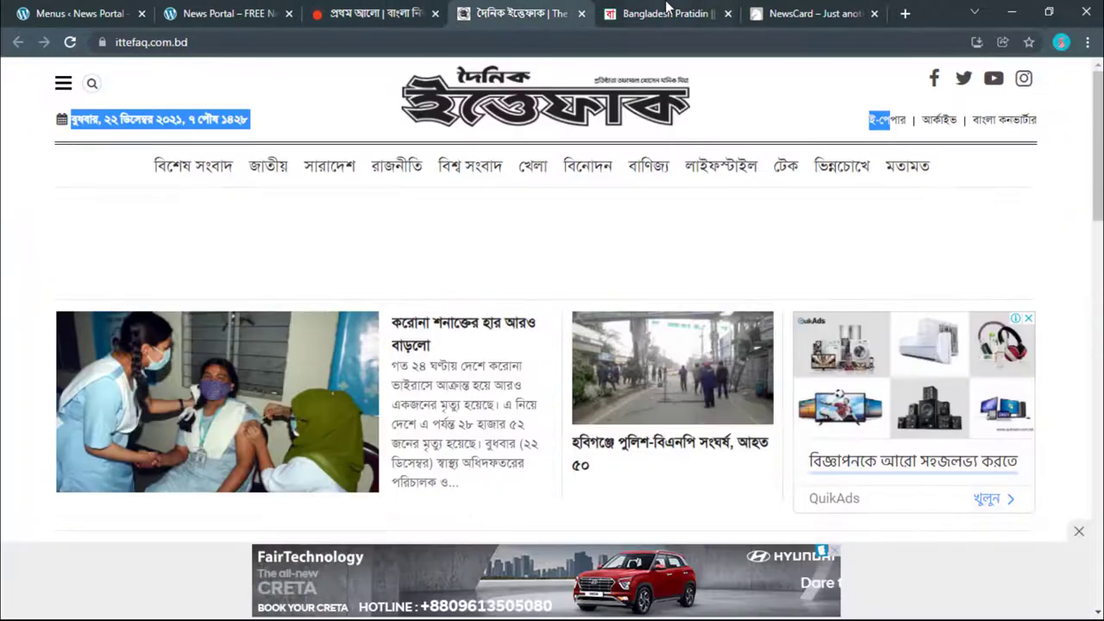
key("ctrl+Tab")
left_click(529, 16)
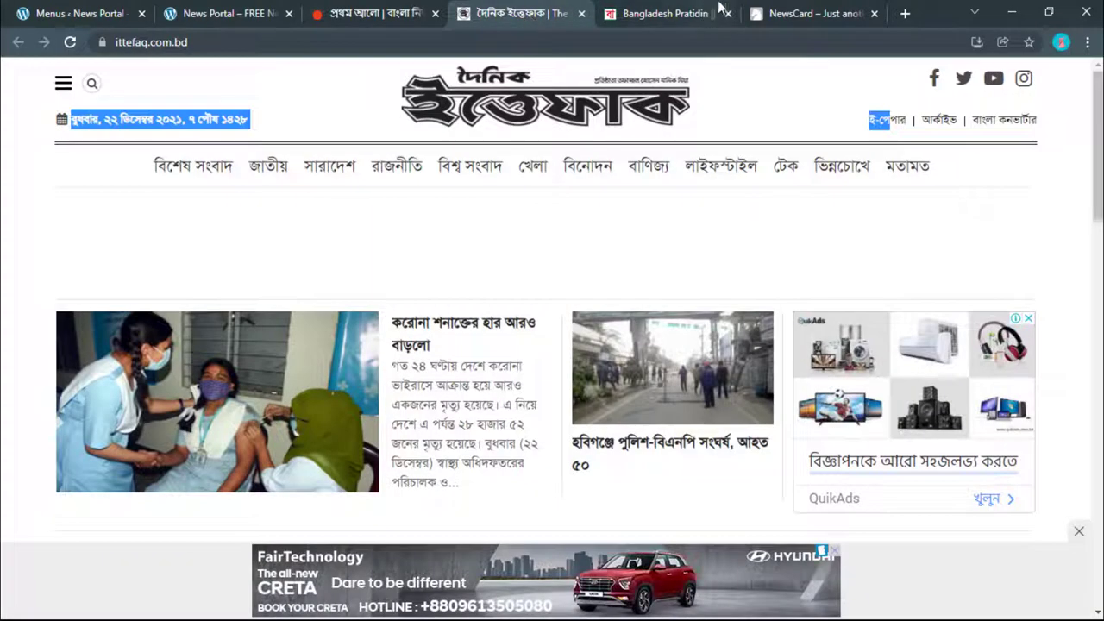
key("ctrl+shift+Tab")
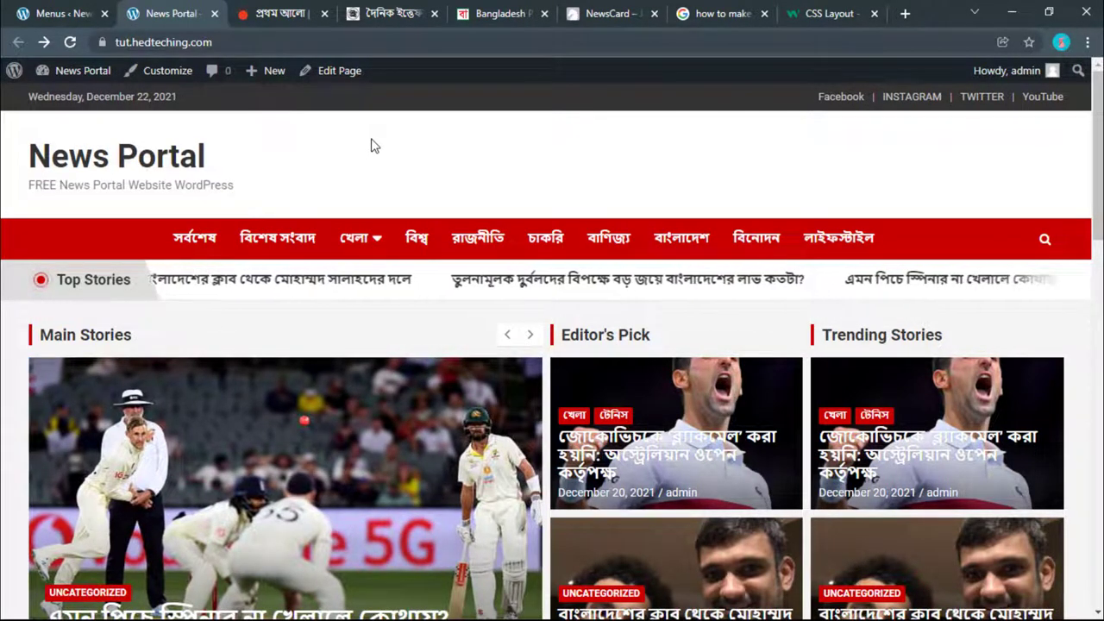
Step: Open the admin bar's Customize link in a new tab and bring up the Desktop folder
right_click(175, 76)
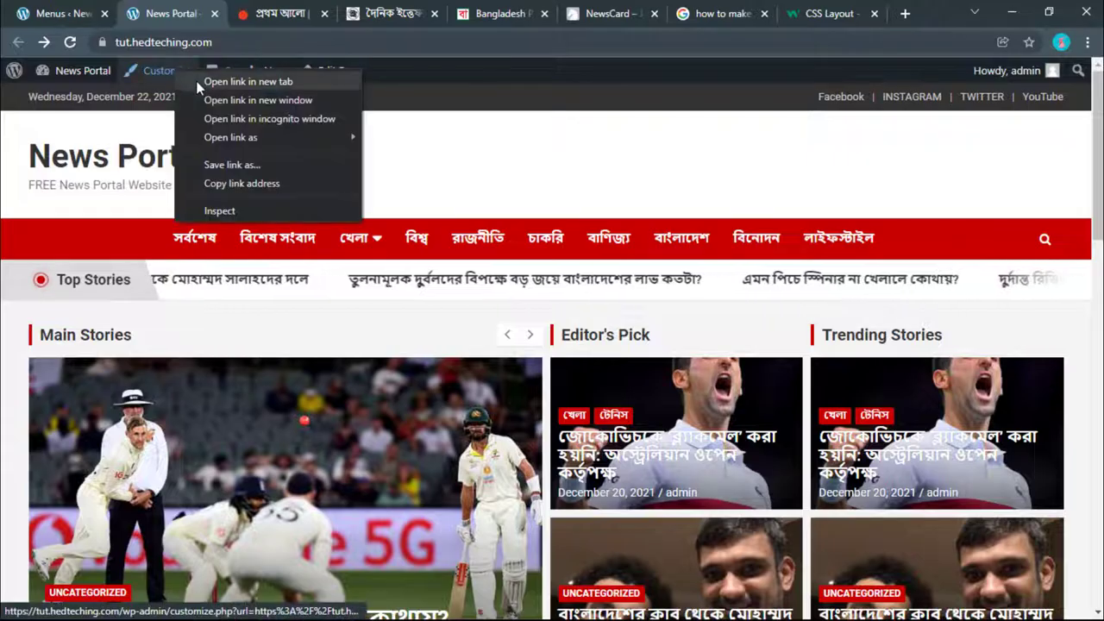
left_click(226, 82)
left_click(222, 12)
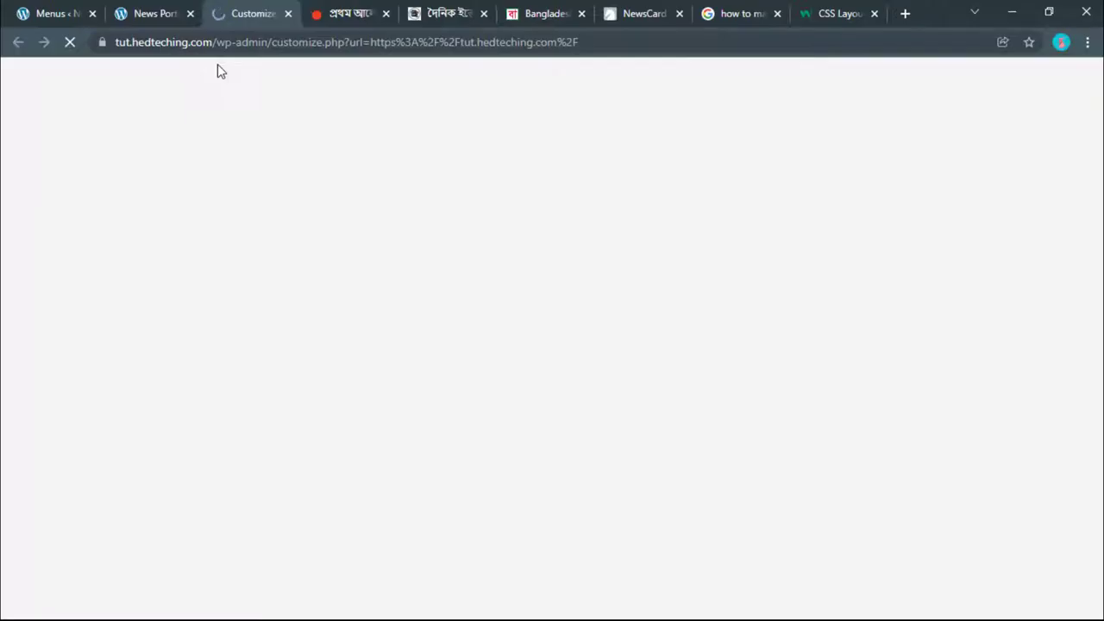
key("alt+Tab")
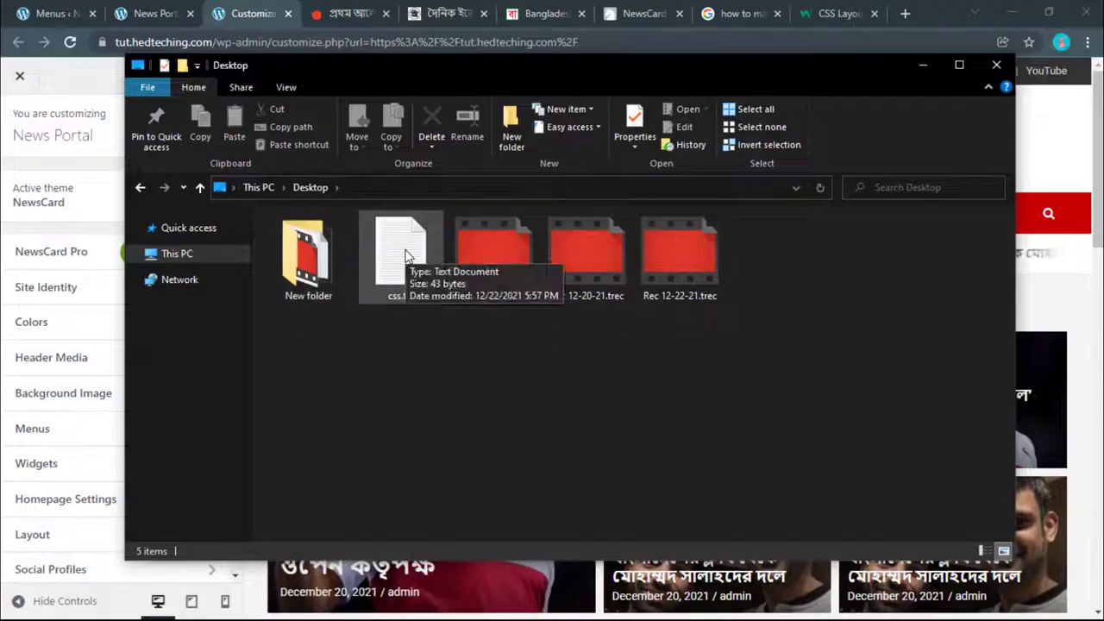
Step: Open css.txt in Notepad and copy all six div#site-navigation { margin: auto; } rules
right_click(406, 249)
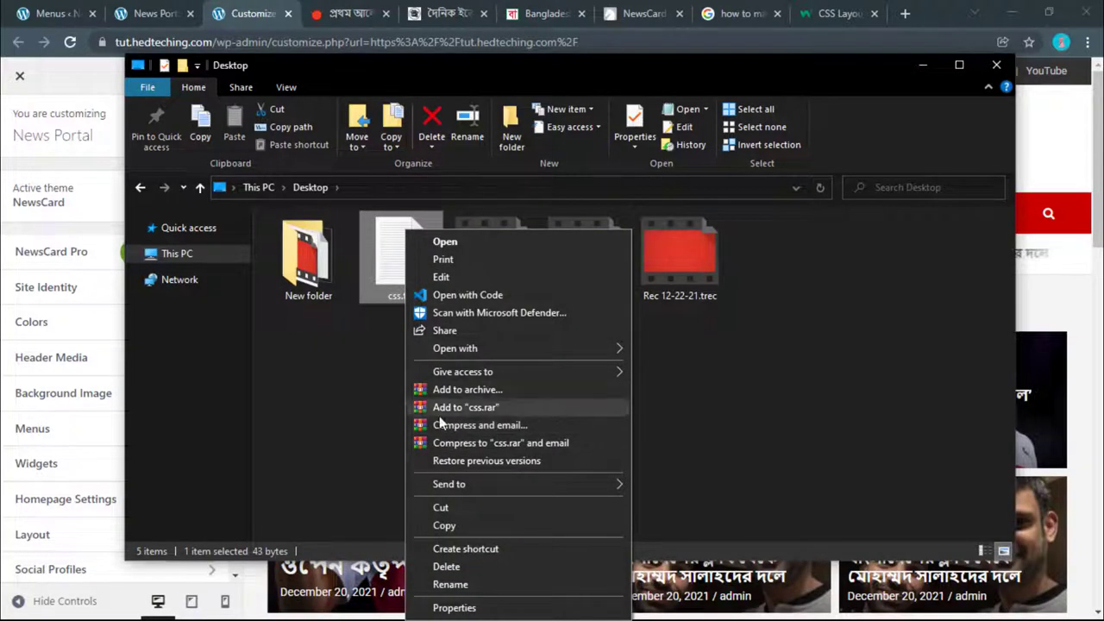
left_click(370, 412)
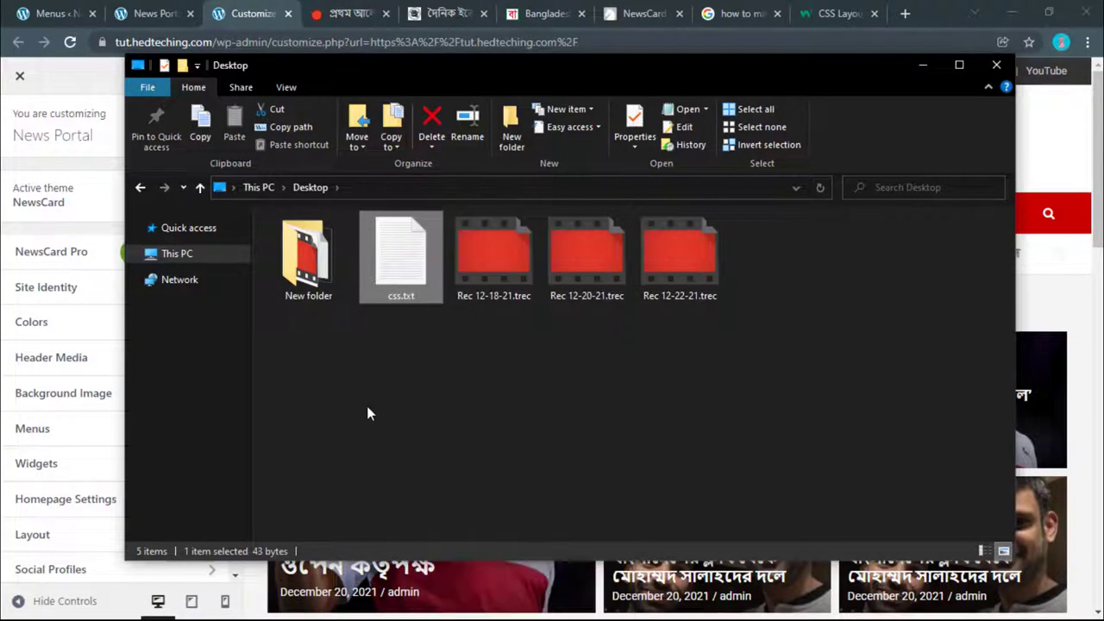
double_click(390, 274)
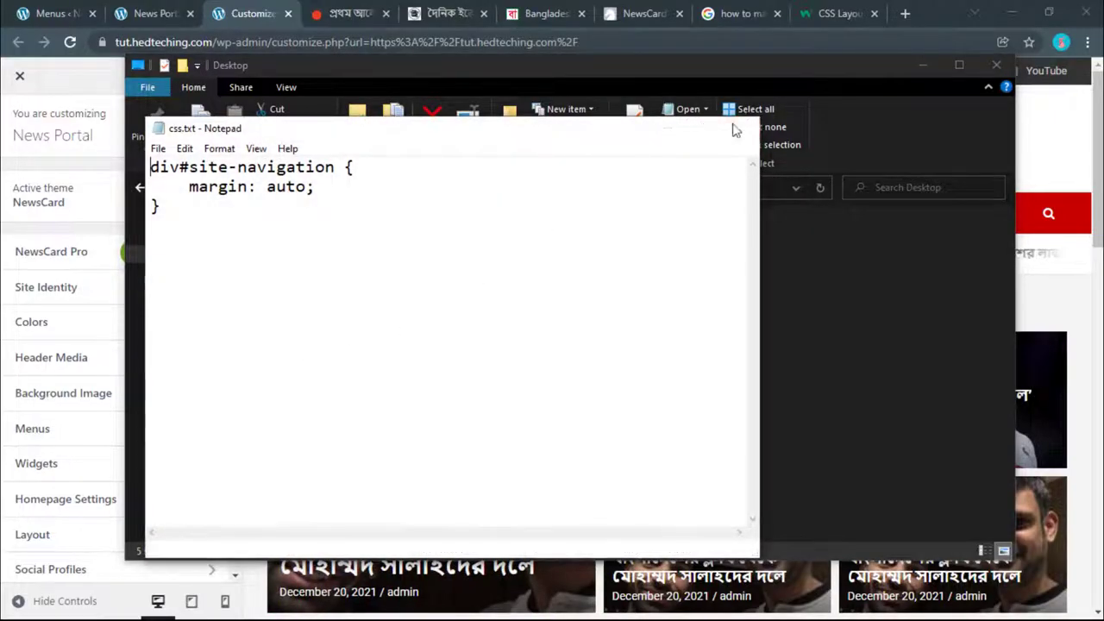
left_click(740, 128)
key("super")
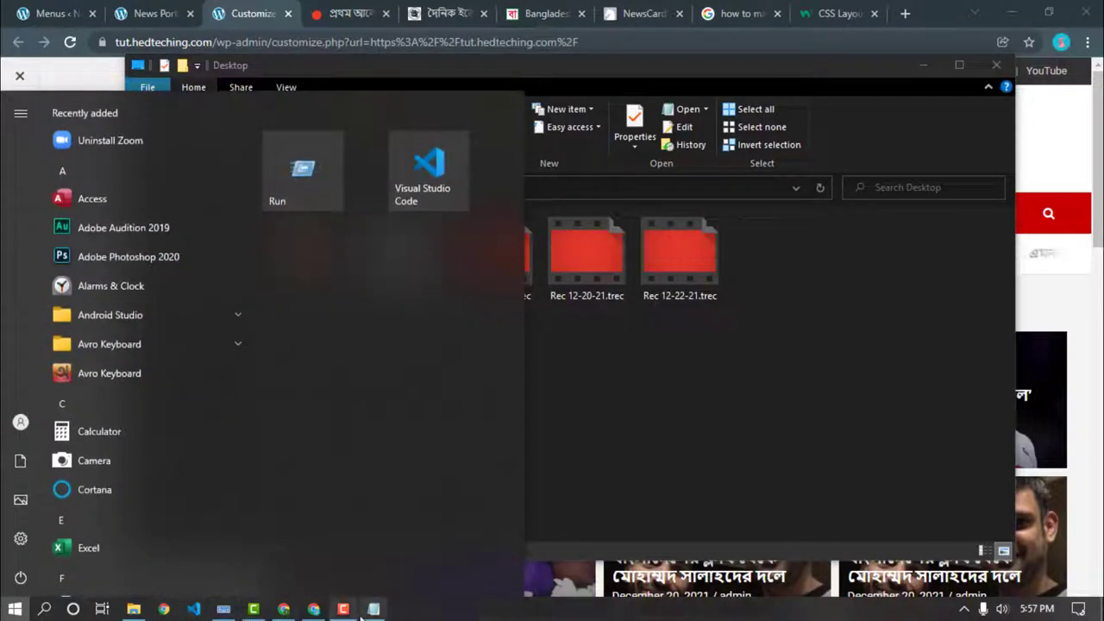
left_click(373, 609)
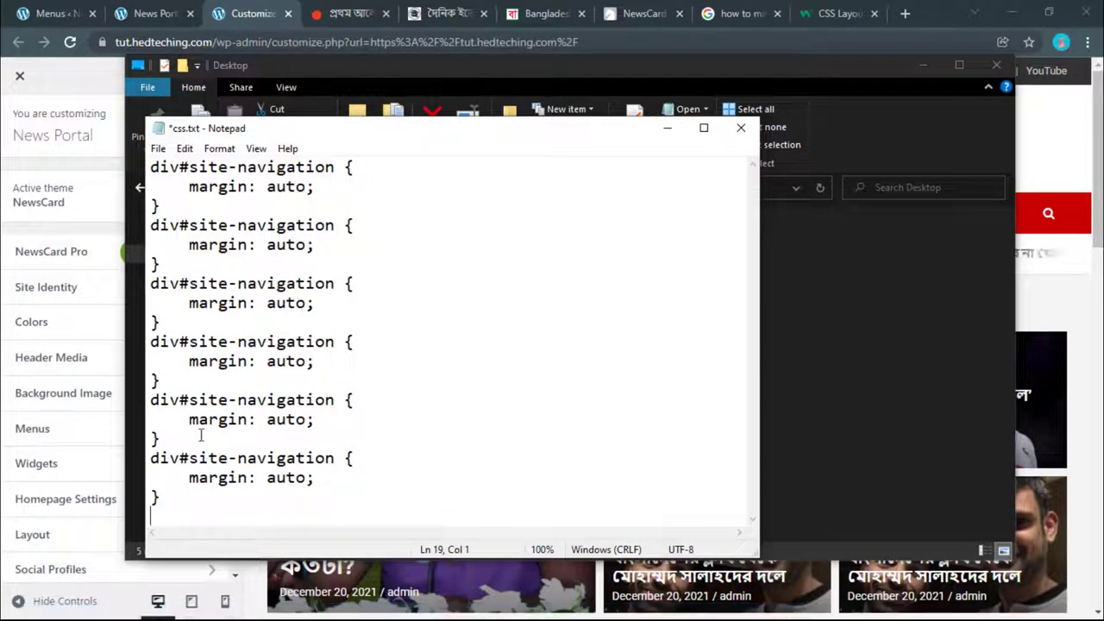
key("ctrl+a")
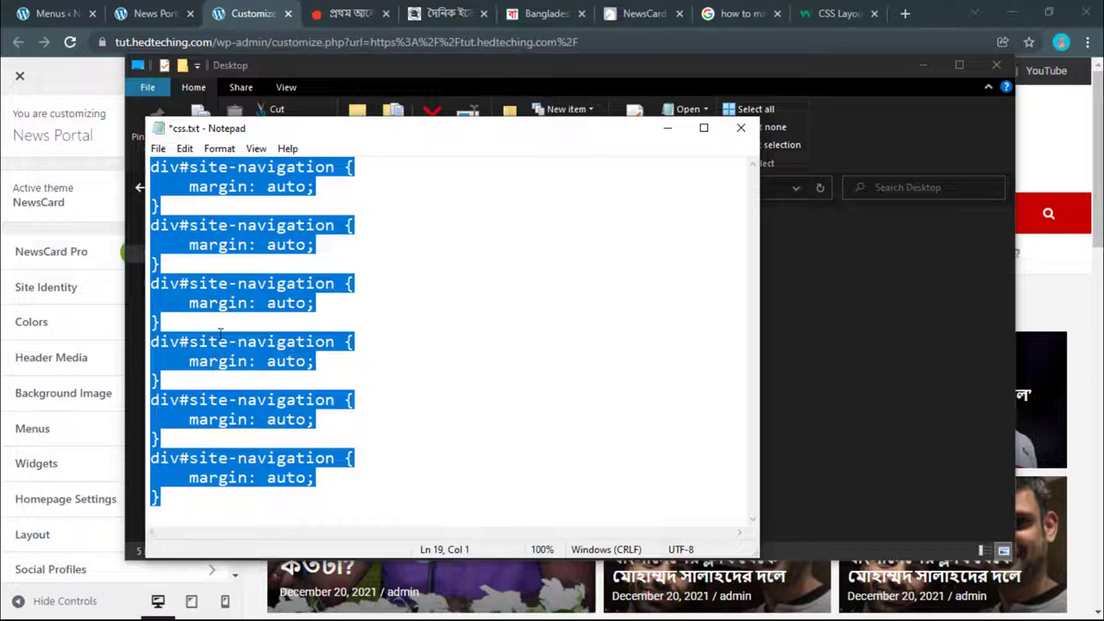
right_click(214, 278)
left_click(271, 331)
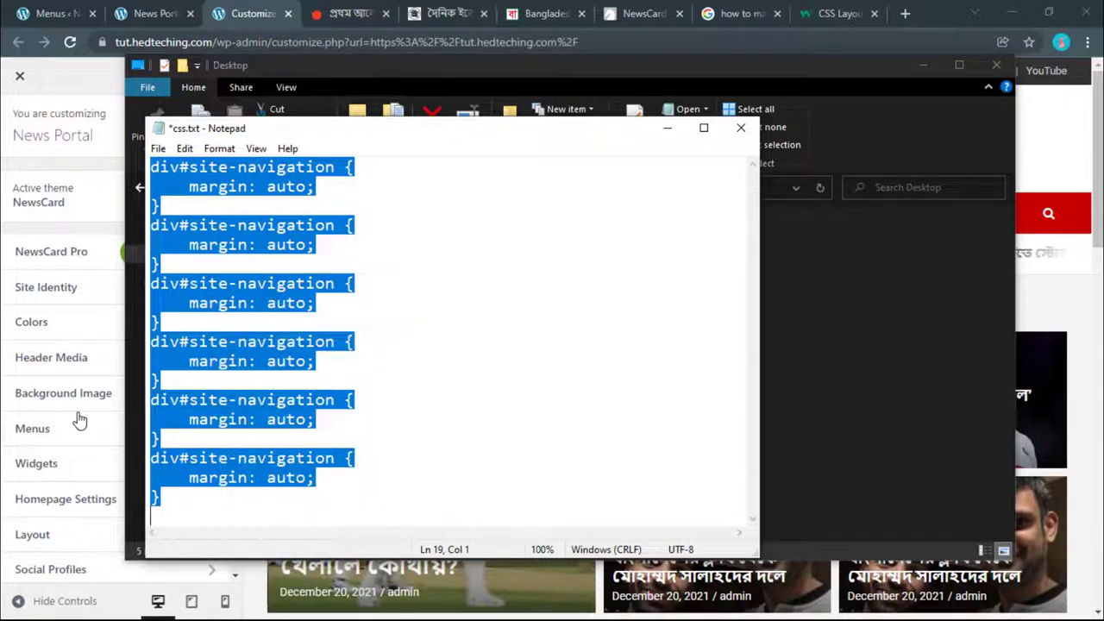
scroll(78, 422, "down", 3)
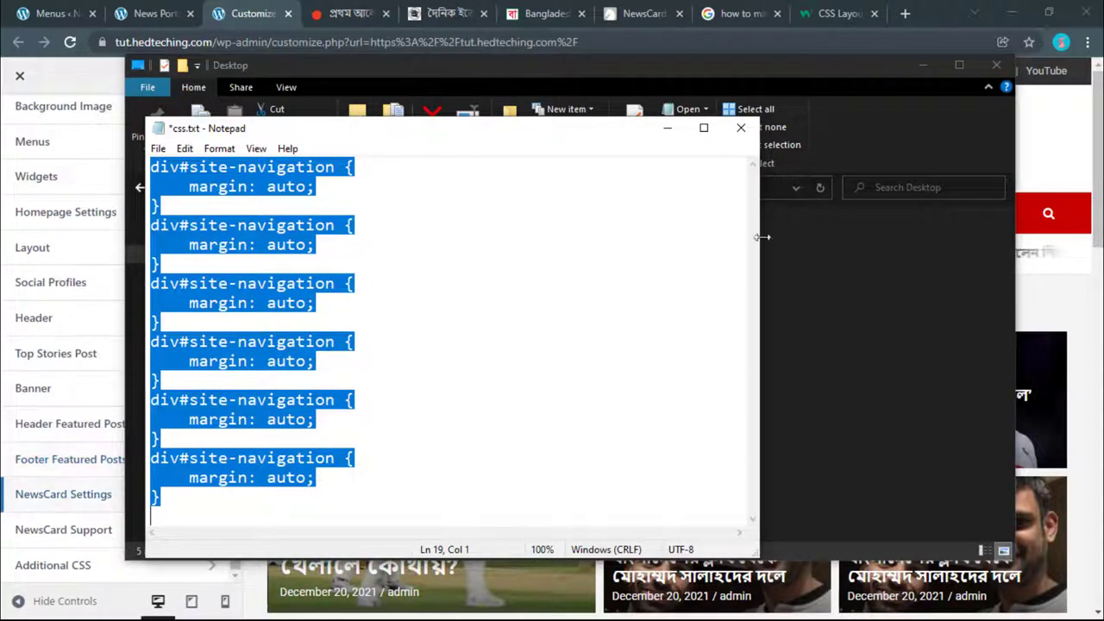
left_click(666, 135)
Step: Sort out the browser tabs, closing the duplicate Customizer tab so one Customizer remains
left_click(914, 61)
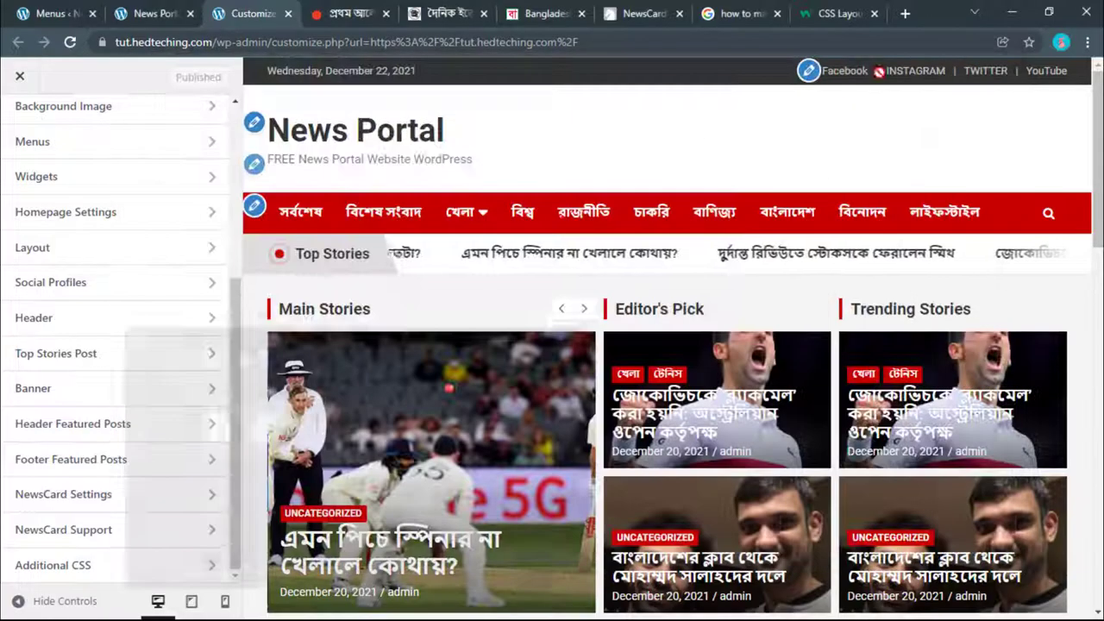
left_click(148, 11)
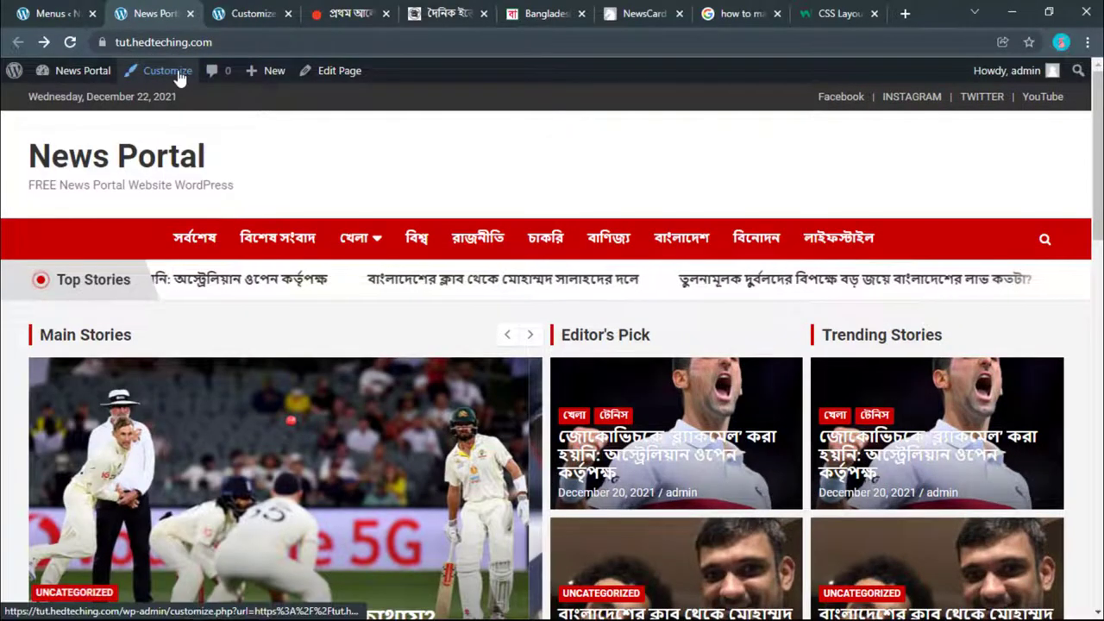
left_click(217, 11)
scroll(54, 449, "down", 1)
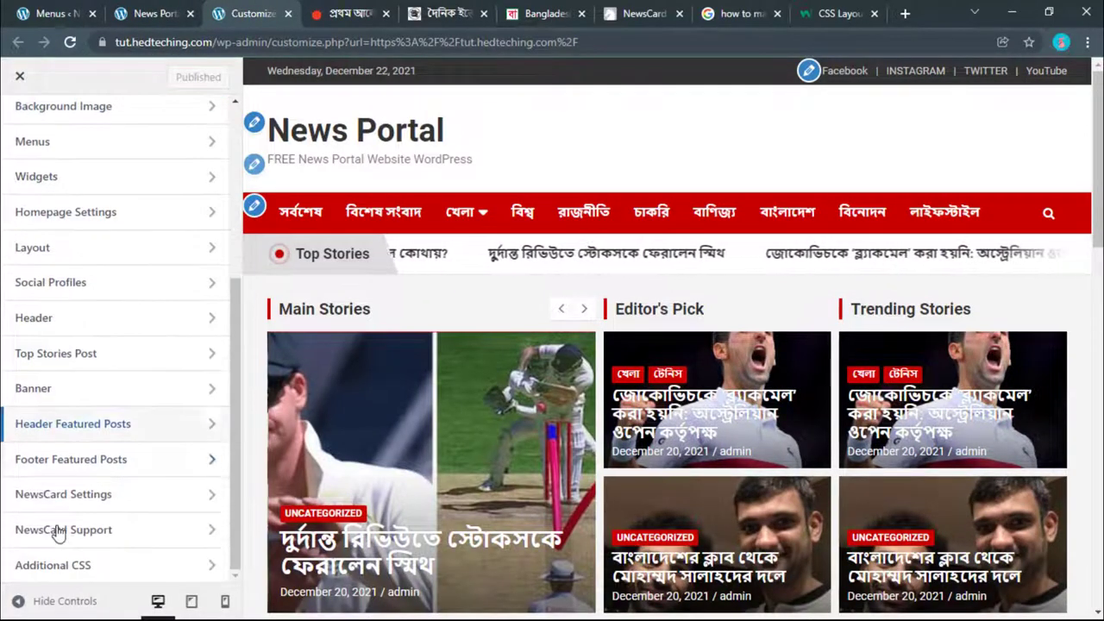
scroll(60, 479, "up", 1)
scroll(69, 500, "down", 1)
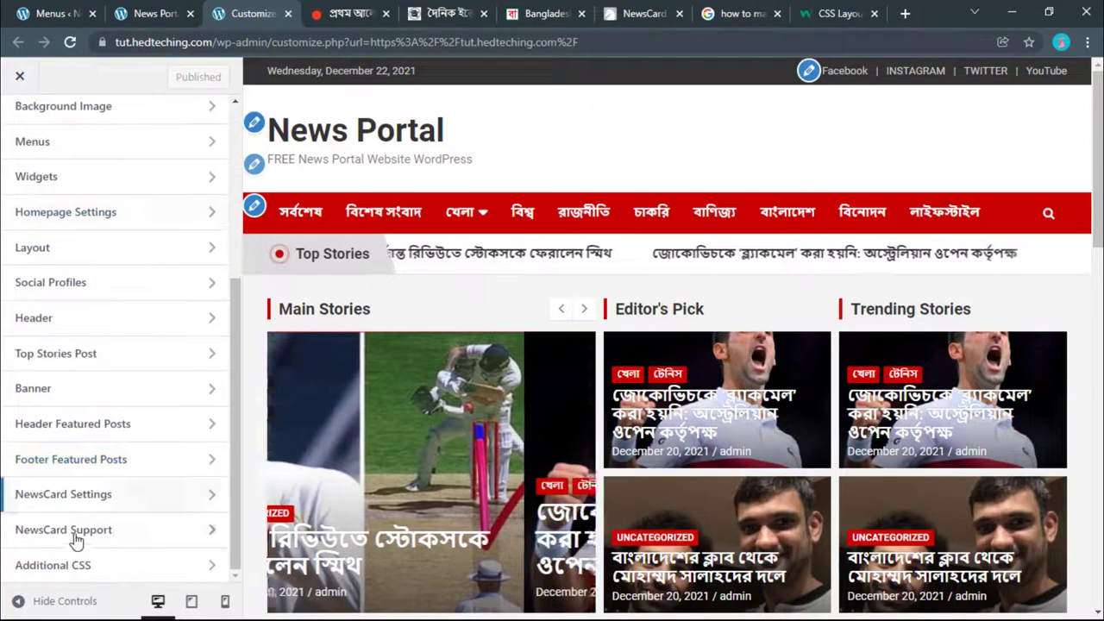
left_click(153, 13)
left_click(160, 69)
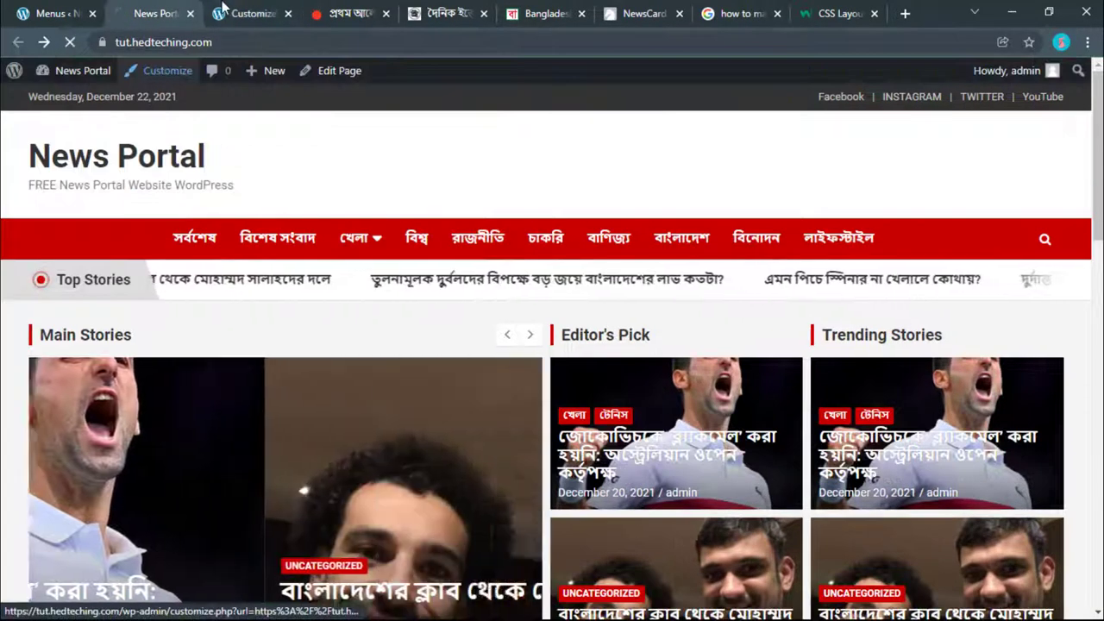
left_click(247, 16)
left_click(164, 13)
left_click(288, 14)
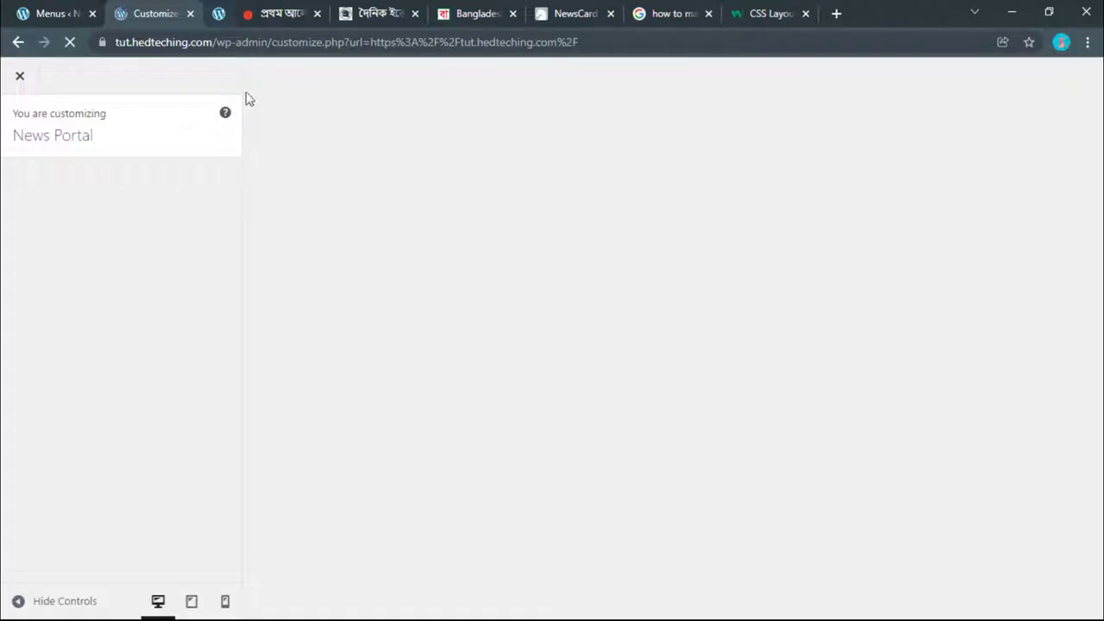
Step: Paste the div#site-navigation margin: auto rules into Additional CSS, then view the live site
scroll(82, 319, "down", 3)
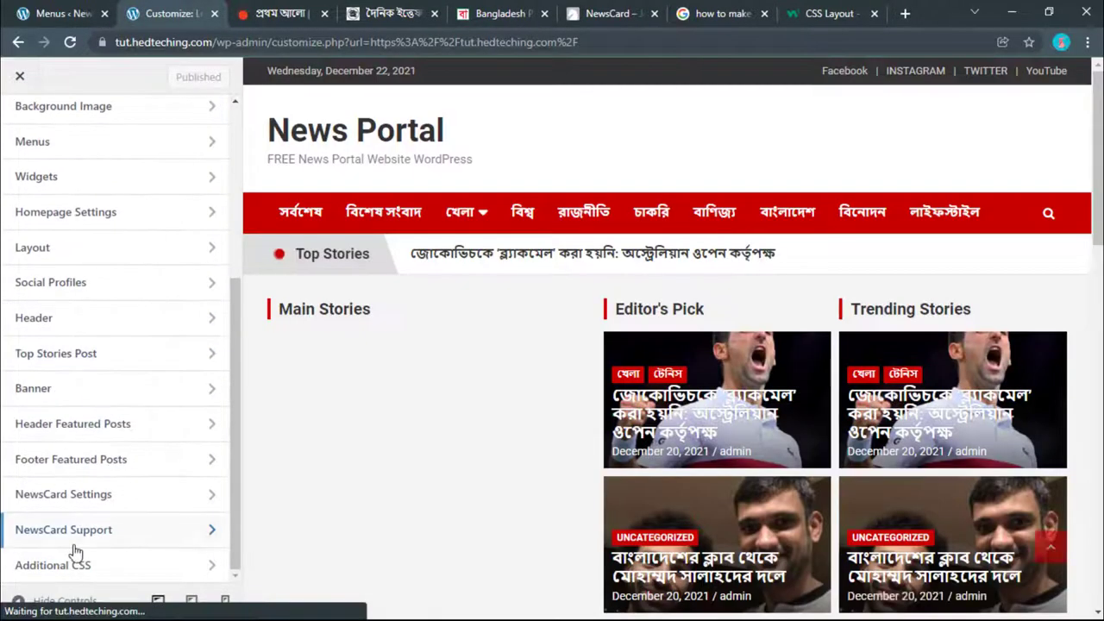
left_click(79, 564)
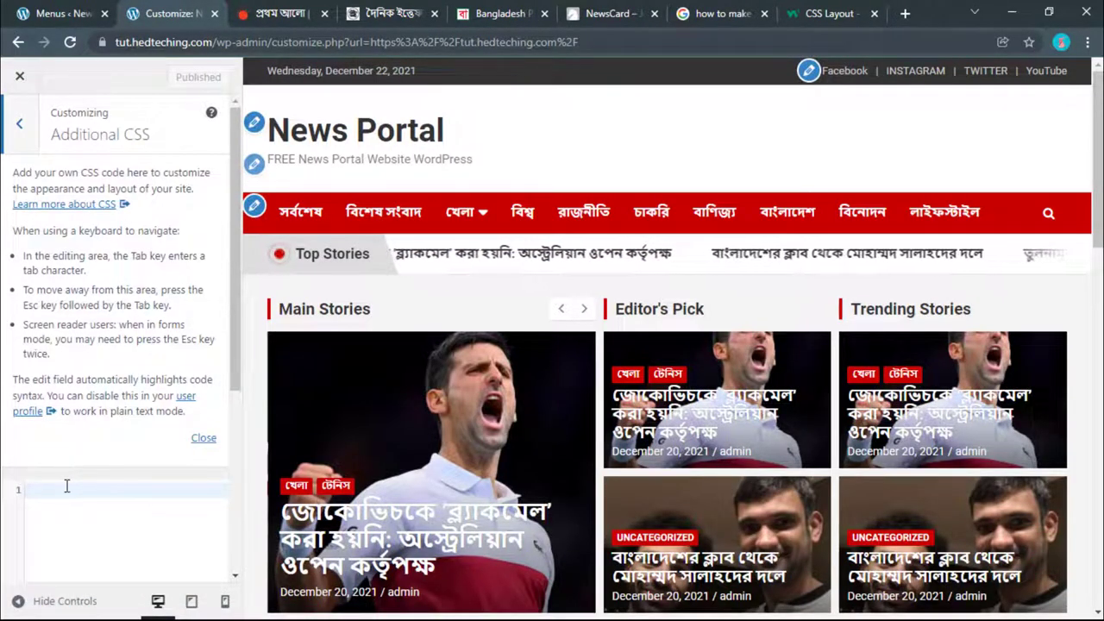
key("ctrl+v")
key("ctrl+v")
key("ctrl+v")
key("ctrl+v")
key("ctrl+v")
key("ctrl+v")
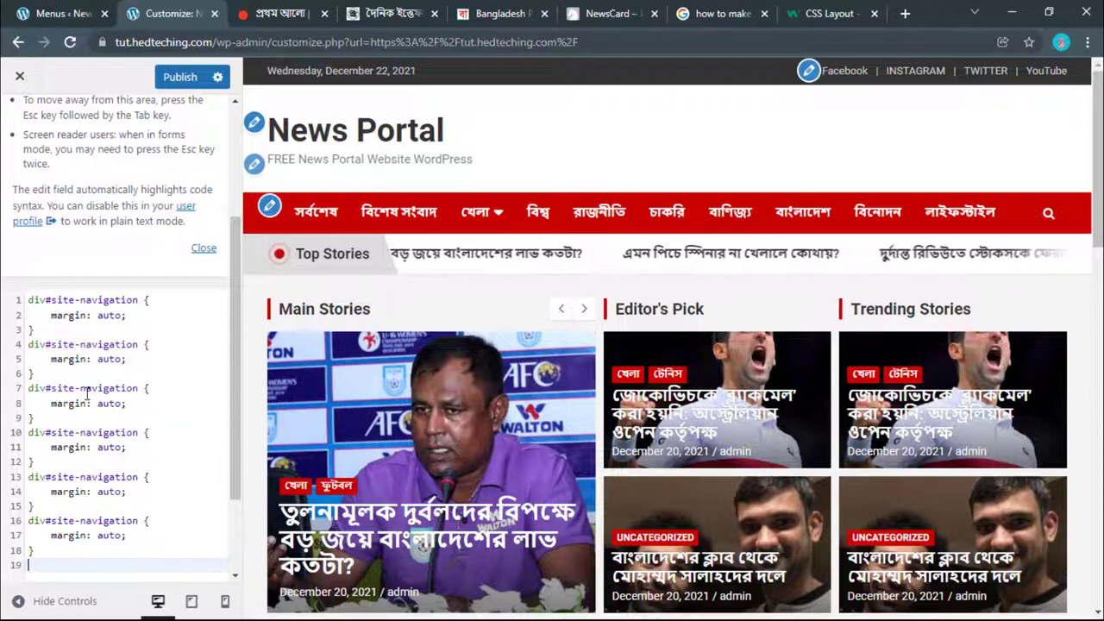
left_click(18, 41)
Step: Reload the News Portal front page and compare its Bangla category menu with Ittefaq's menu
left_click(79, 39)
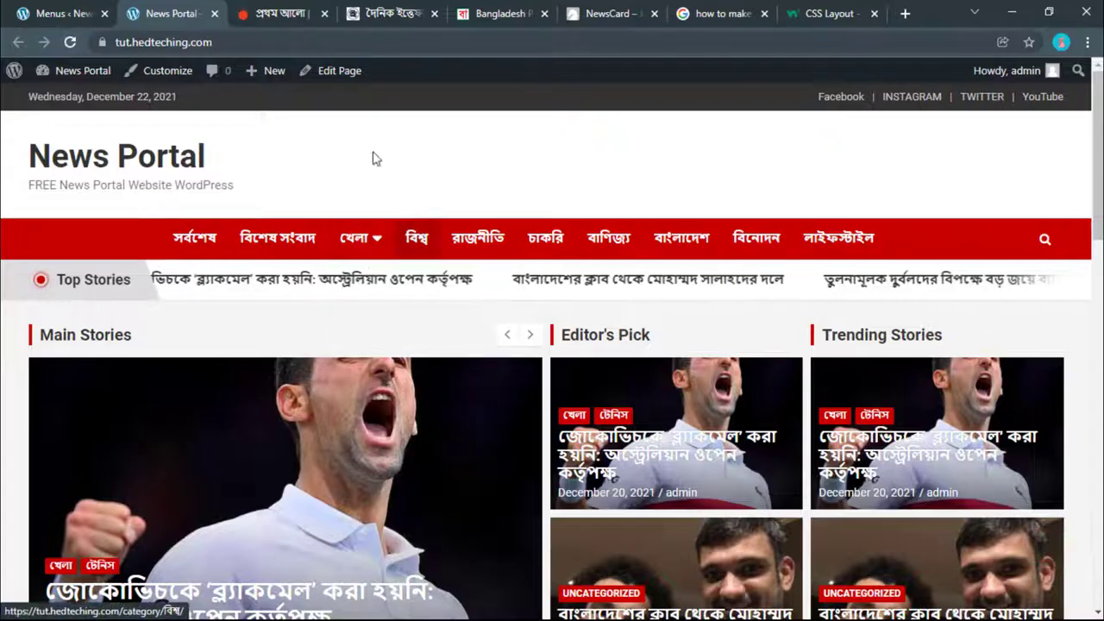
left_click(316, 7)
left_click(369, 9)
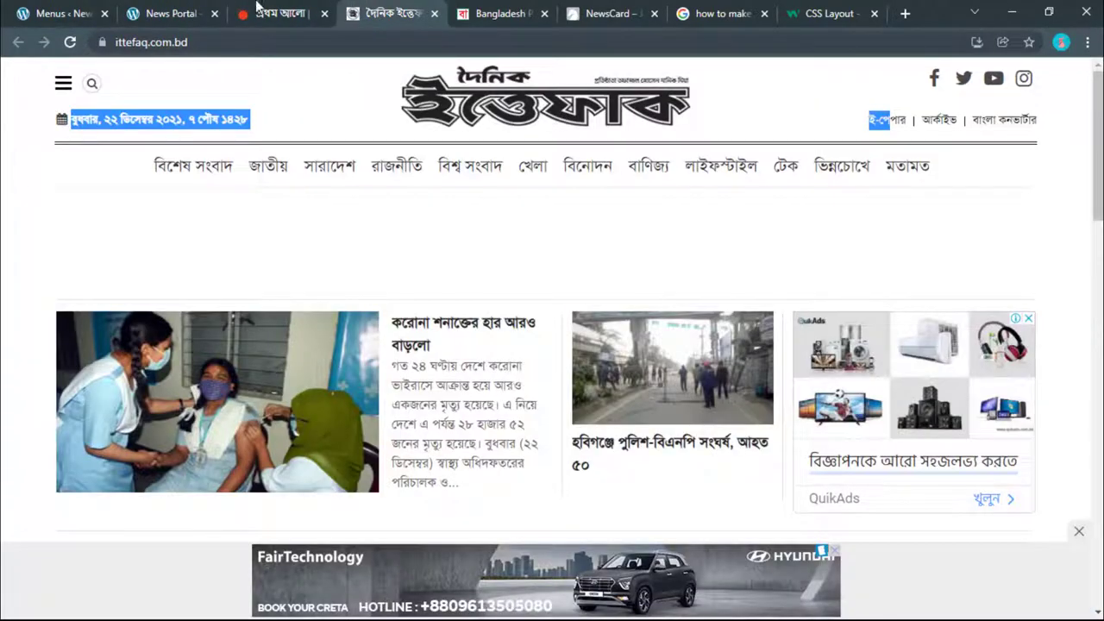
left_click(177, 9)
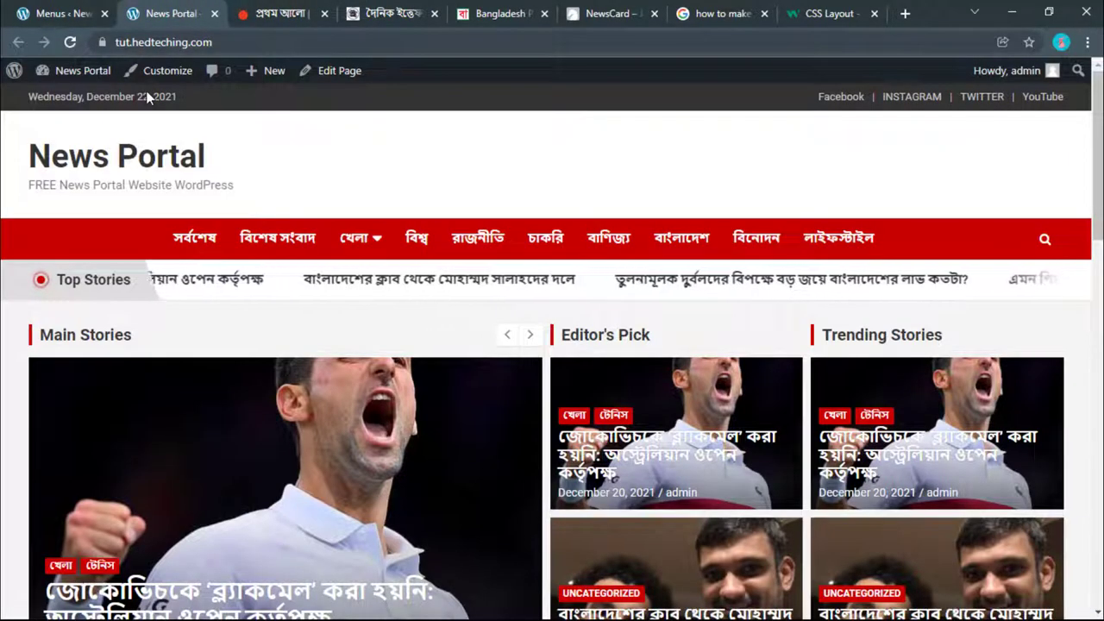
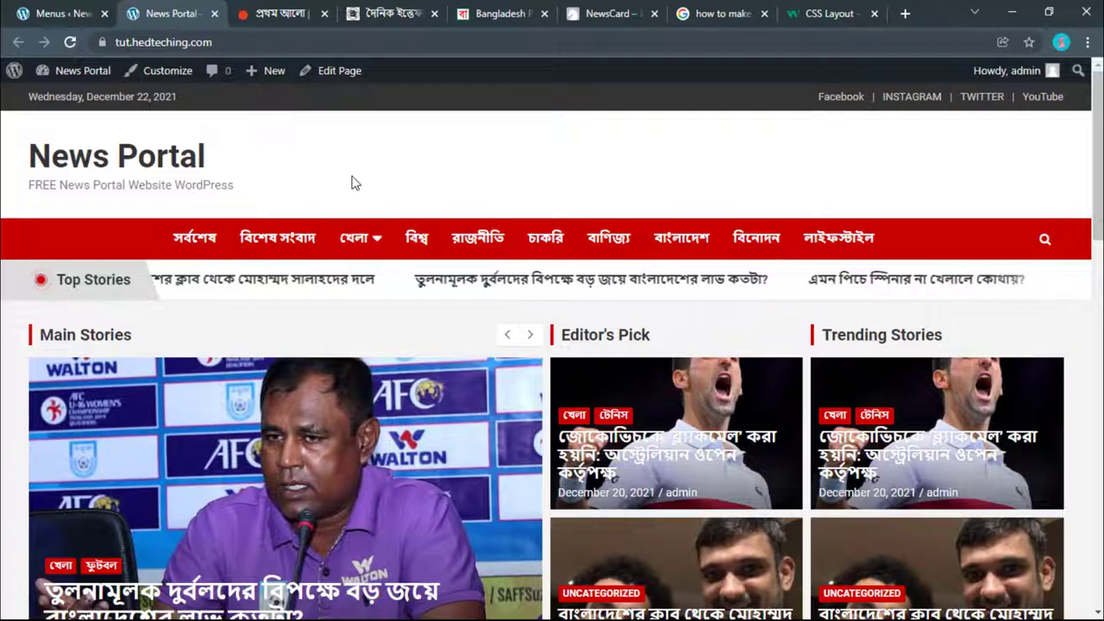
Step: Navigate the Customizer panels to the Site Identity section
scroll(351, 182, "down", 10)
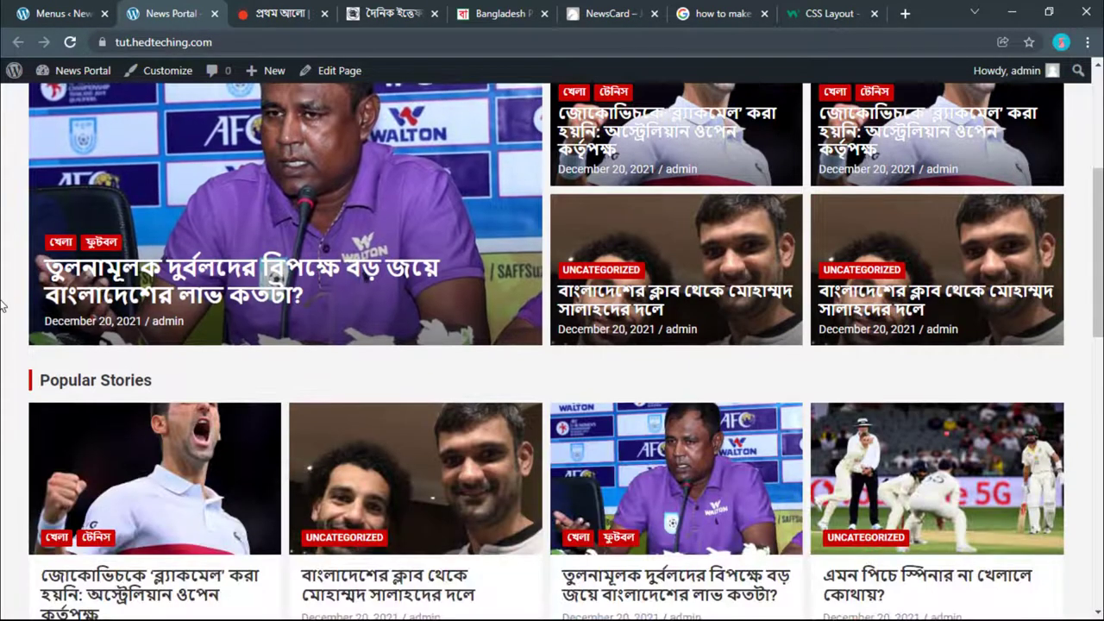
scroll(1, 306, "down", 4)
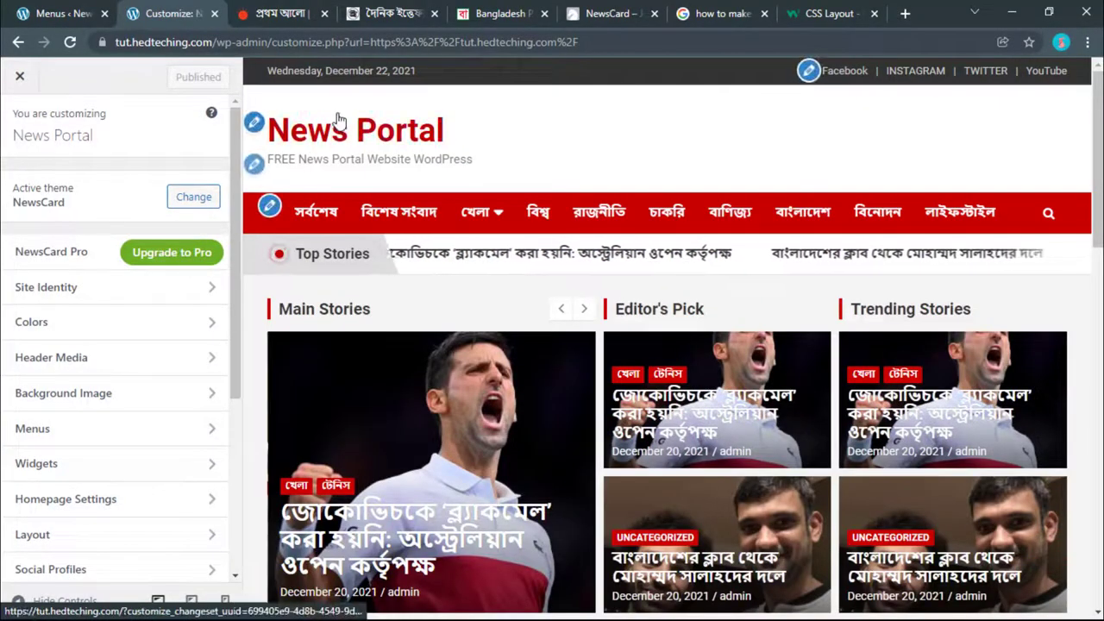
left_click(256, 123)
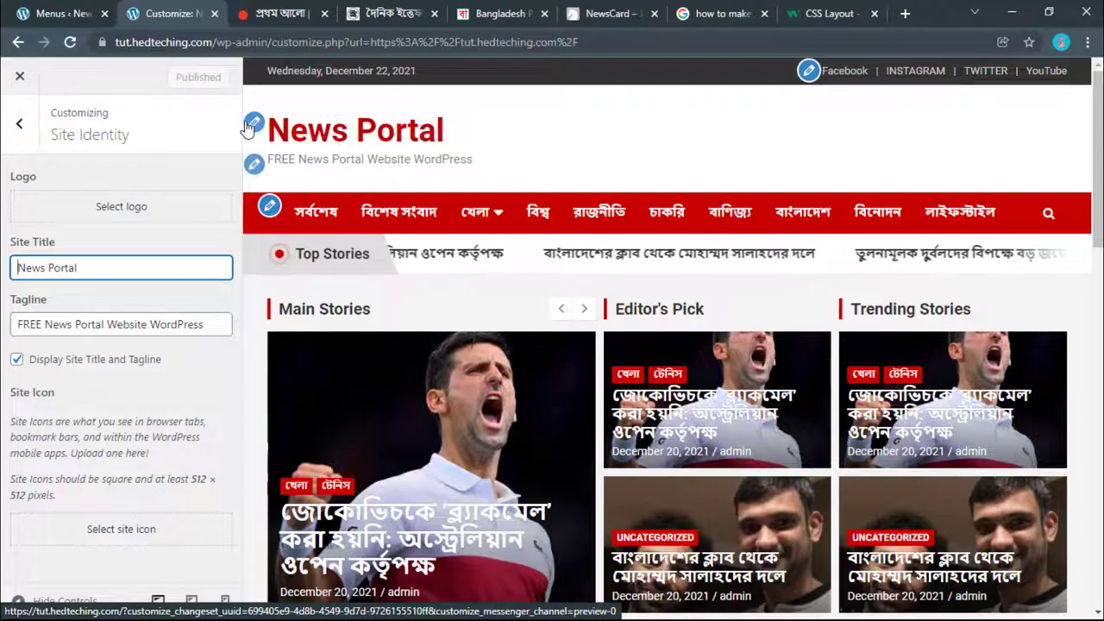
left_click(19, 125)
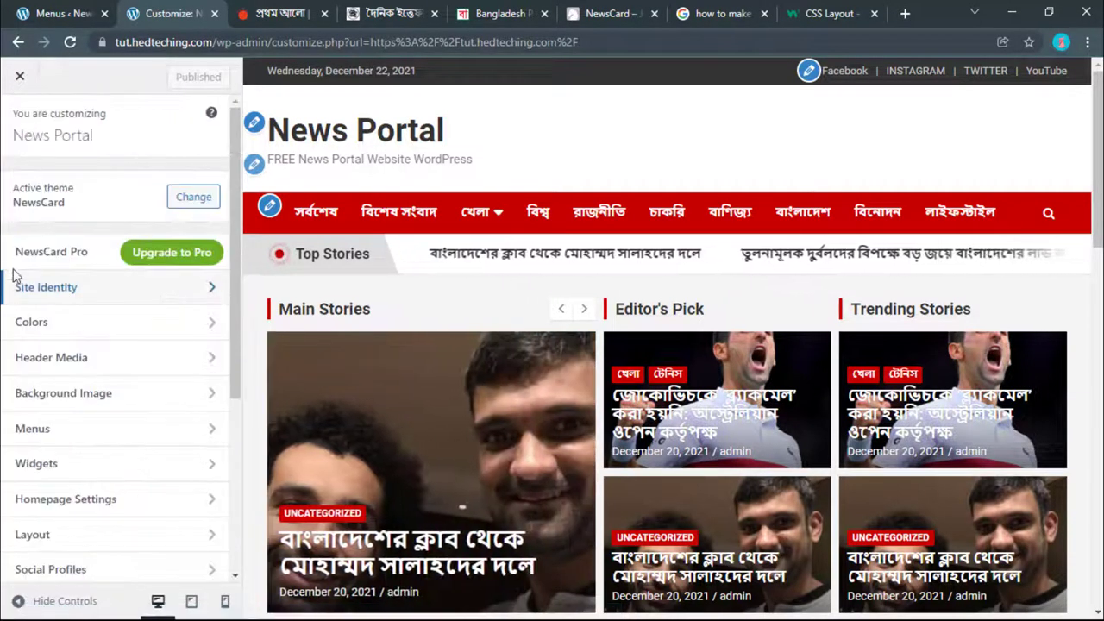
left_click(43, 289)
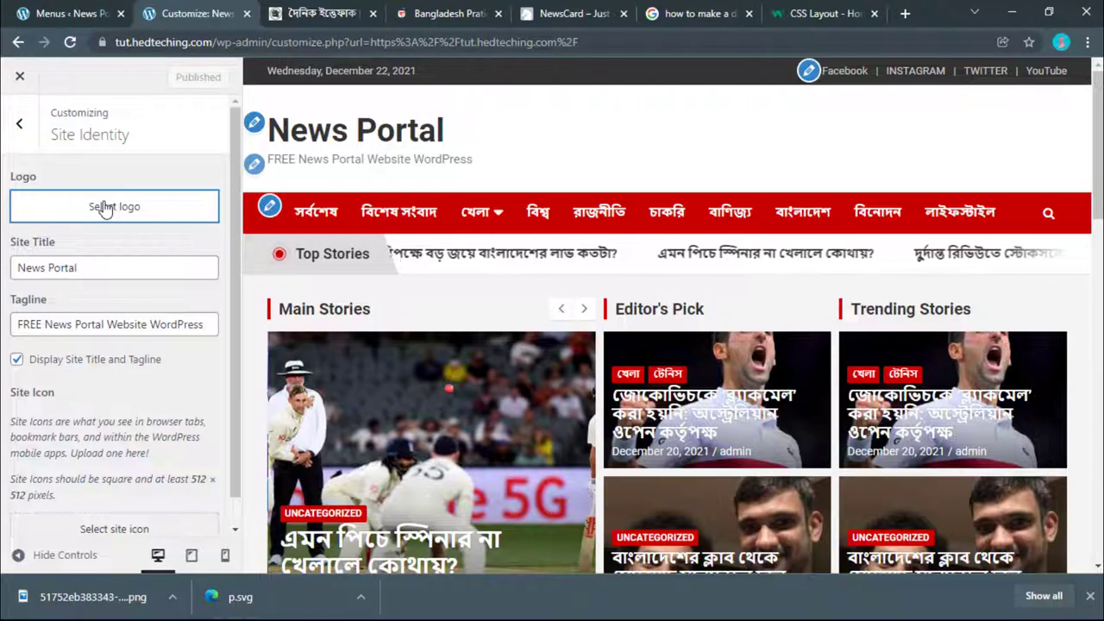
Step: After glancing at the Bangladesh Pratidin site, open the Select logo media dialog
left_click(456, 11)
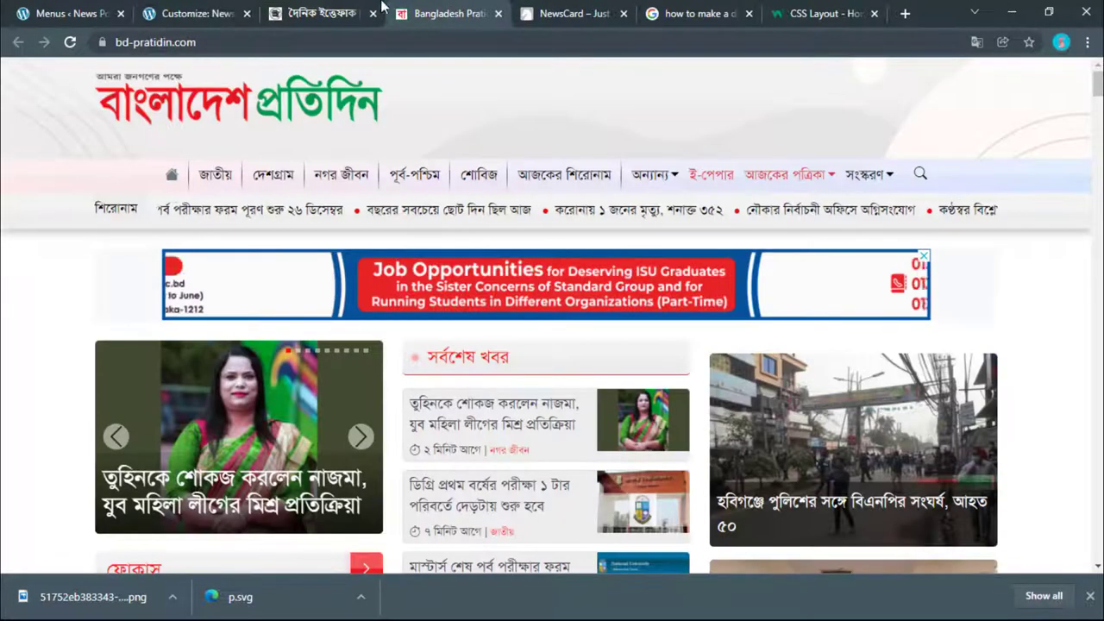
left_click(237, 7)
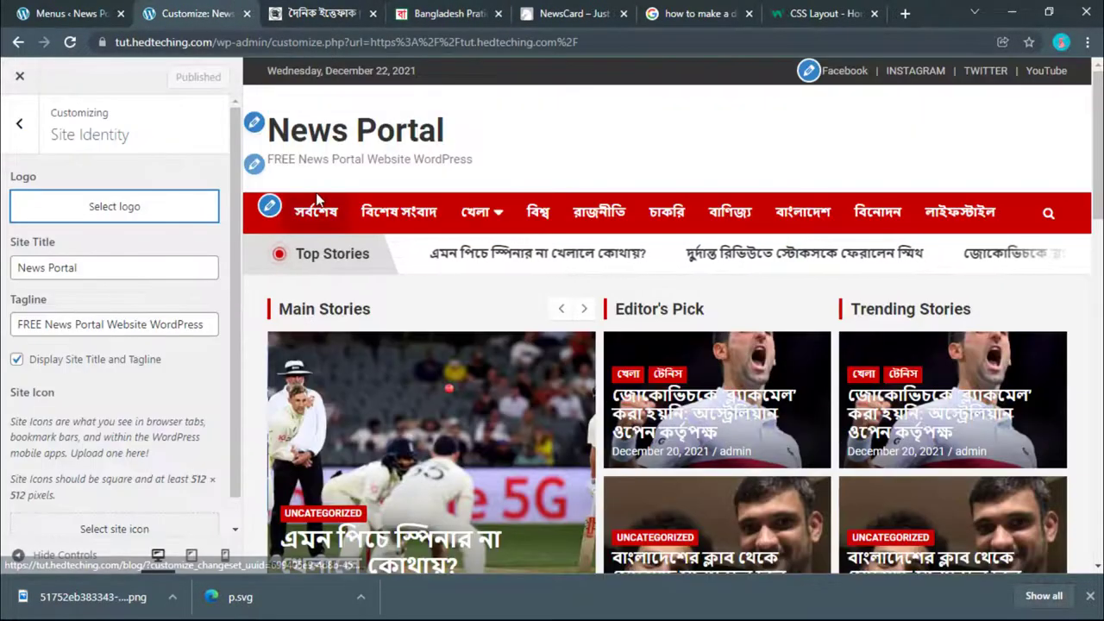
left_click(112, 267)
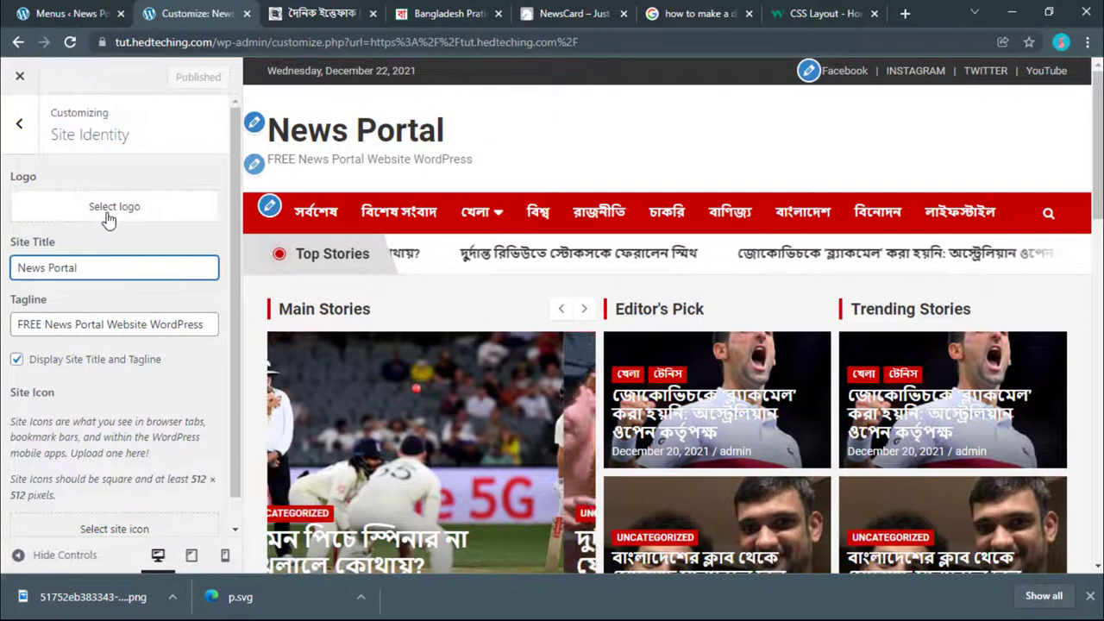
left_click(109, 211)
Step: Upload pa.png and crop it to the full logo width as the site logo
left_click(556, 343)
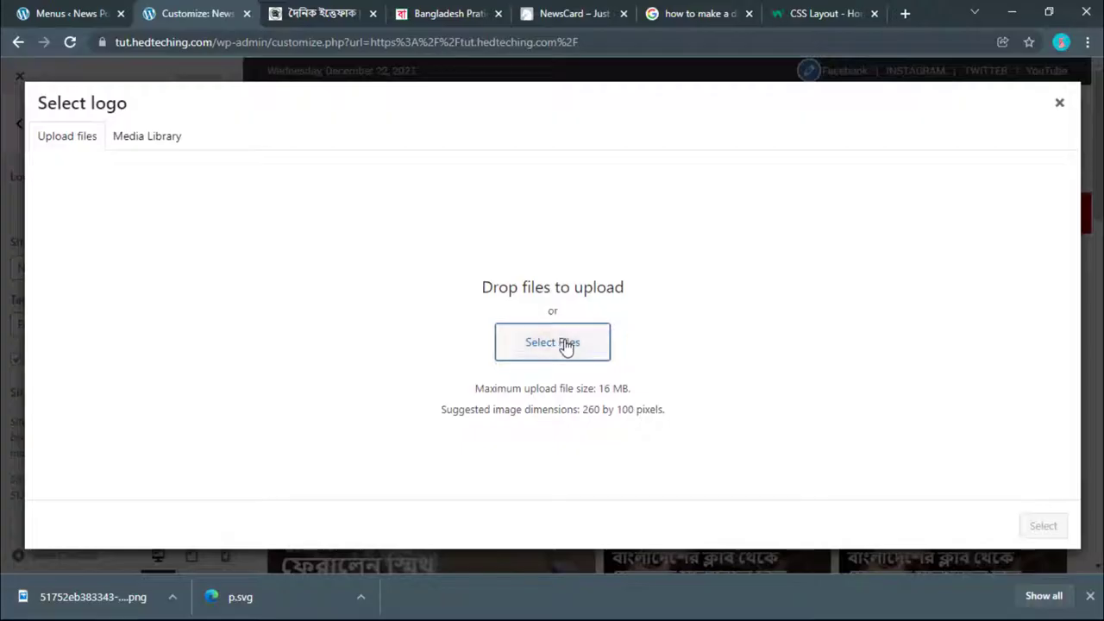
left_click(367, 168)
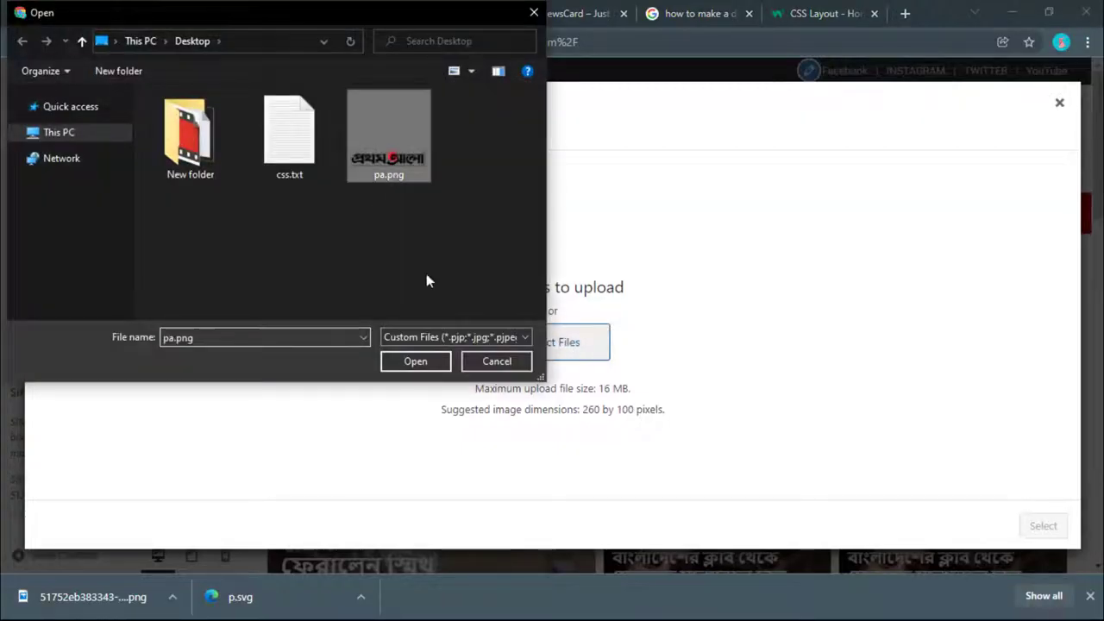
left_click(434, 368)
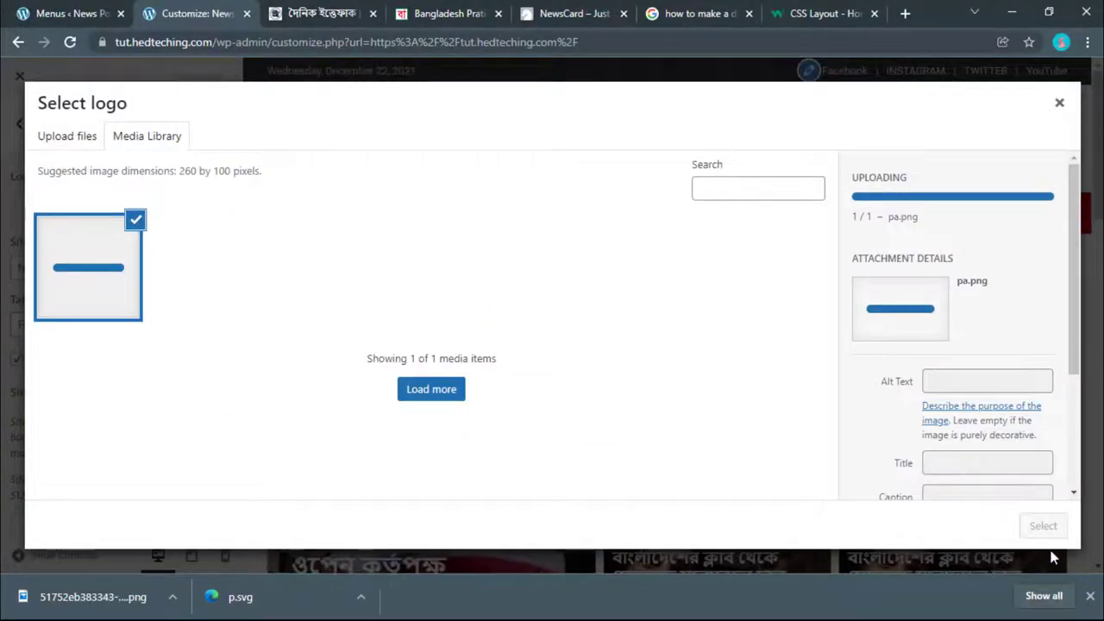
left_click(1043, 526)
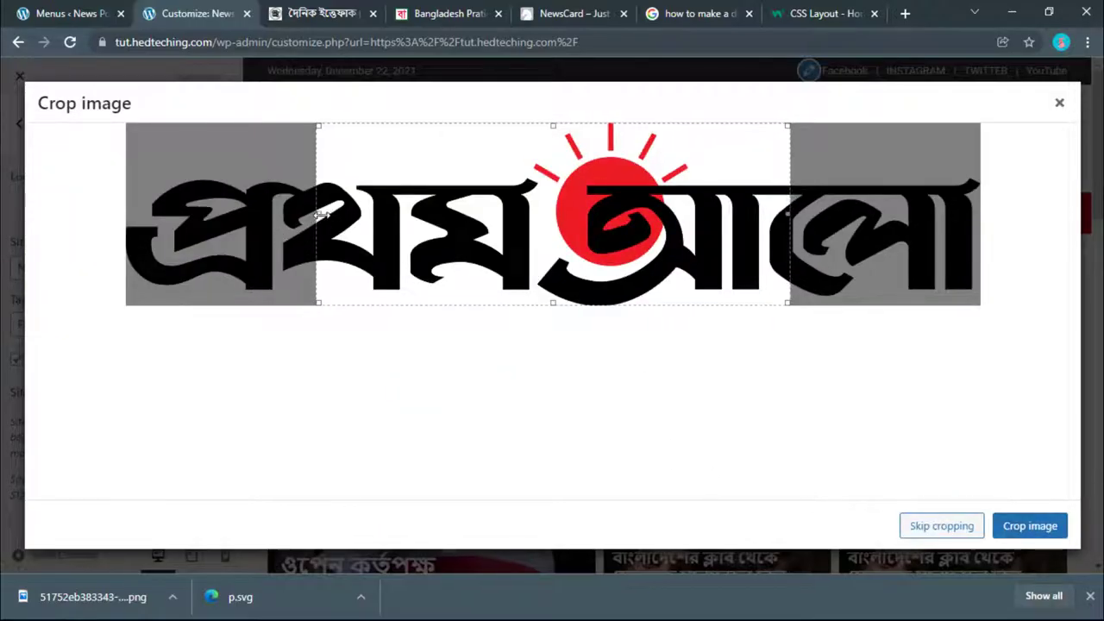
left_click_drag(321, 214, 128, 214)
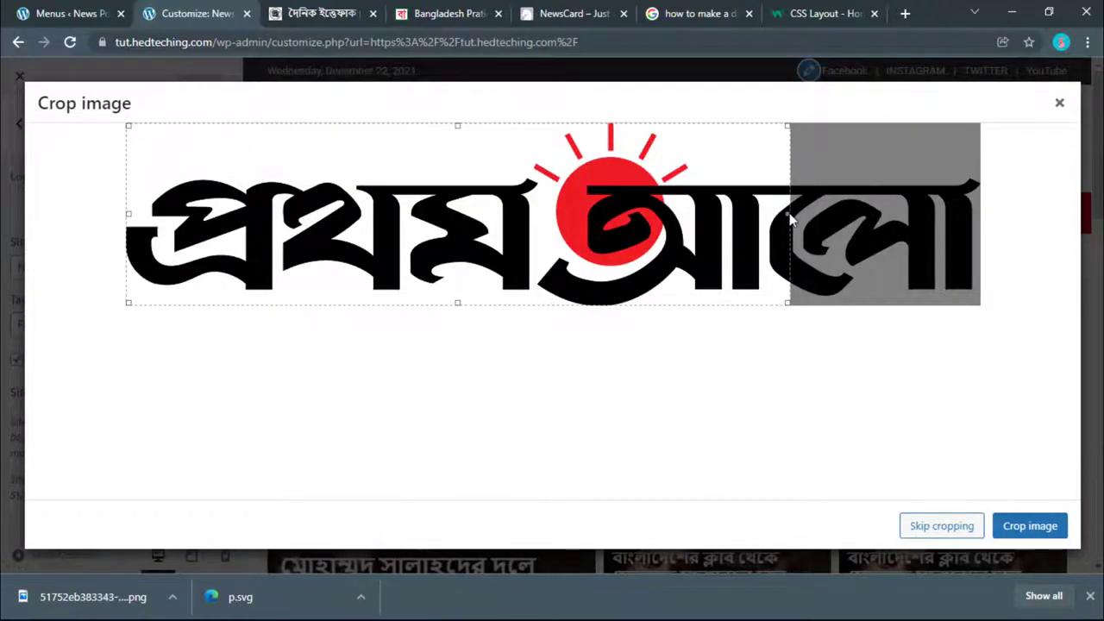
left_click_drag(788, 216, 1099, 213)
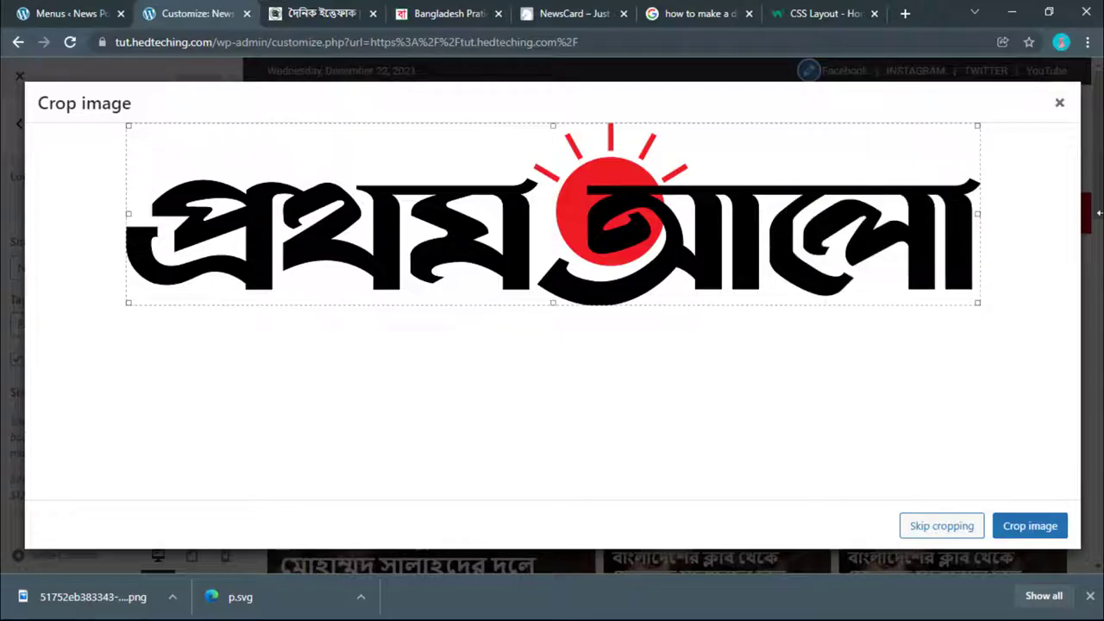
left_click(1021, 527)
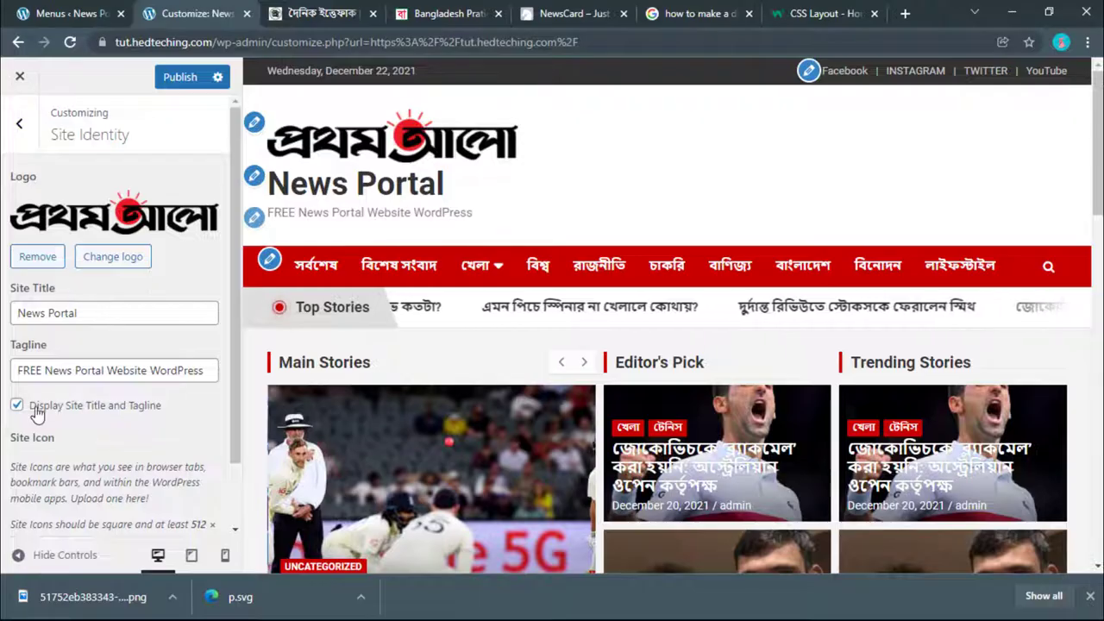
Step: Untick Display Site Title and Tagline, publish, and open the live site in a new tab
left_click(16, 409)
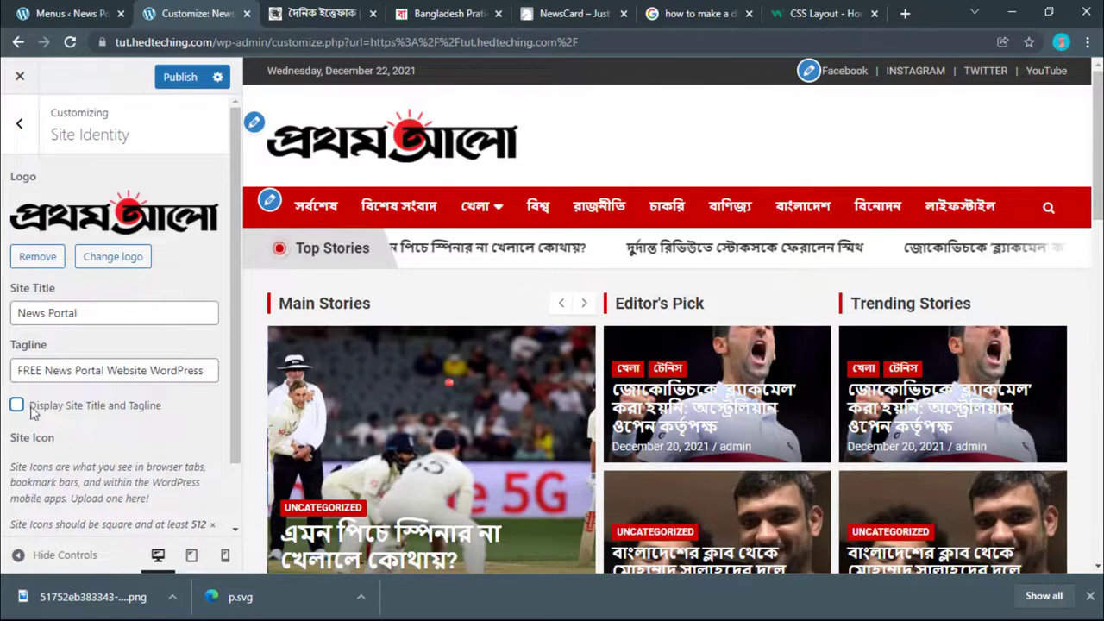
left_click(180, 77)
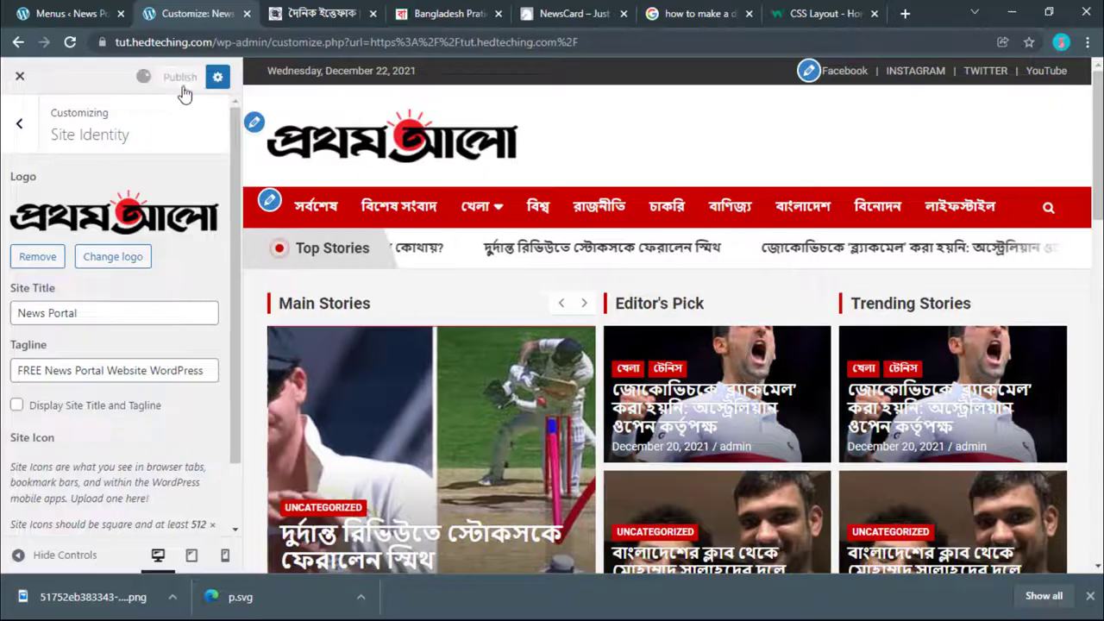
left_click(78, 15)
right_click(82, 102)
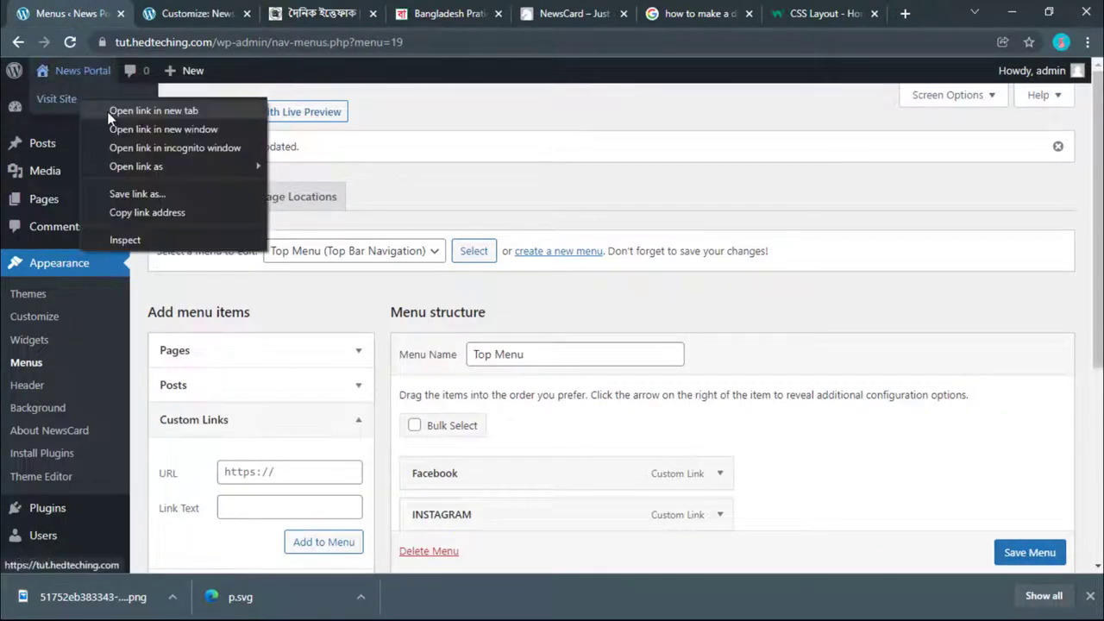
left_click(146, 108)
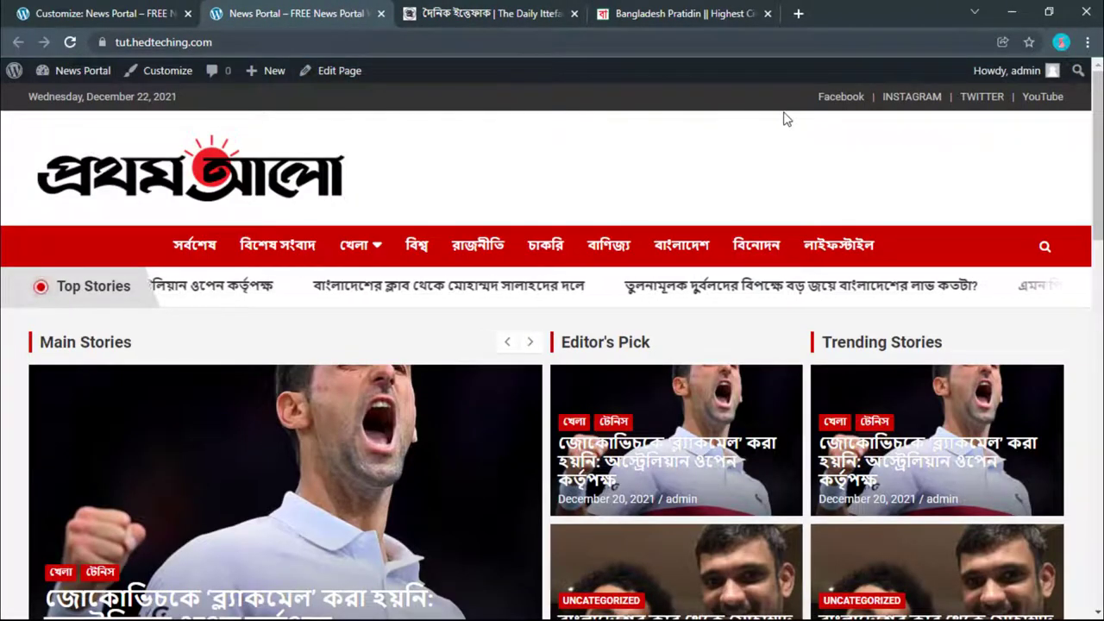
Step: Compare the Ittefaq and Prothom Alo reference sites, then return to the Customizer panel list
left_click(483, 12)
left_click(306, 7)
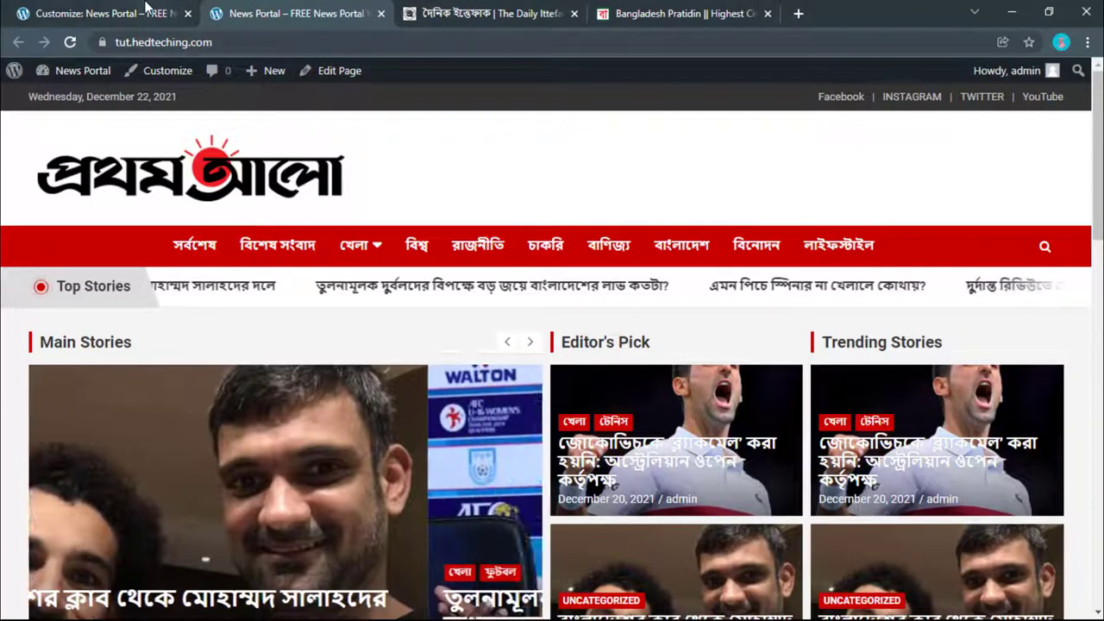
left_click(103, 13)
left_click(477, 14)
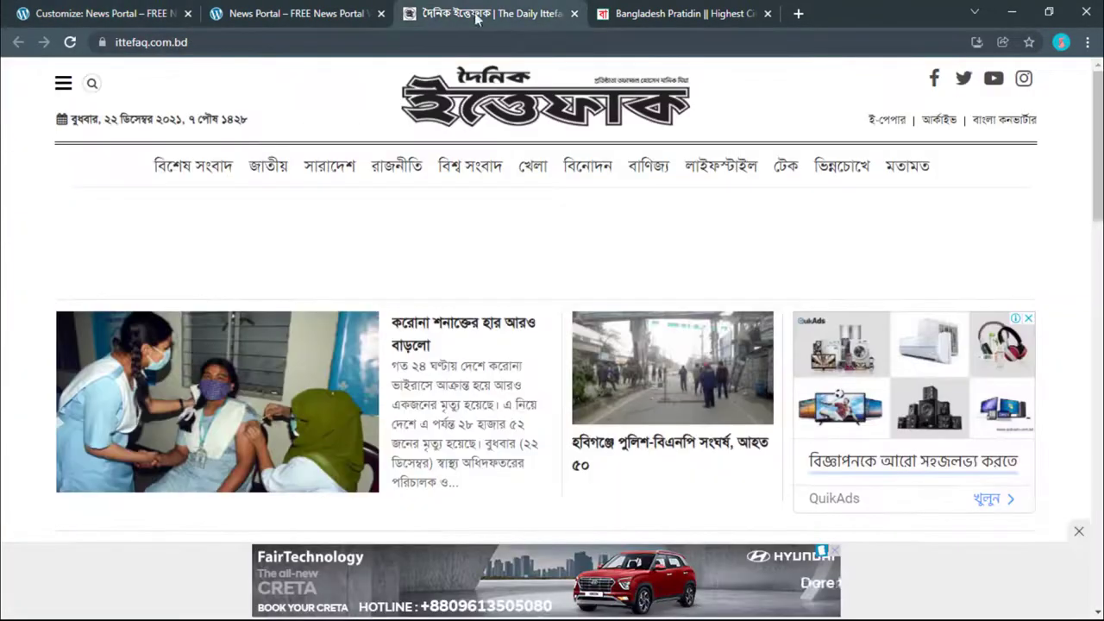
left_click(681, 14)
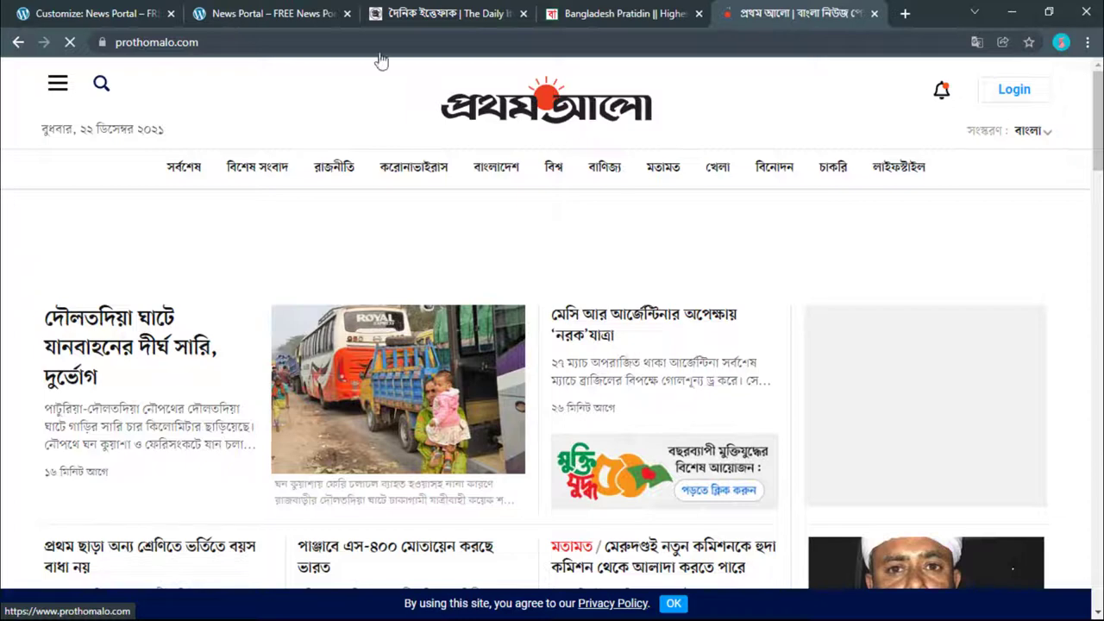
left_click(82, 12)
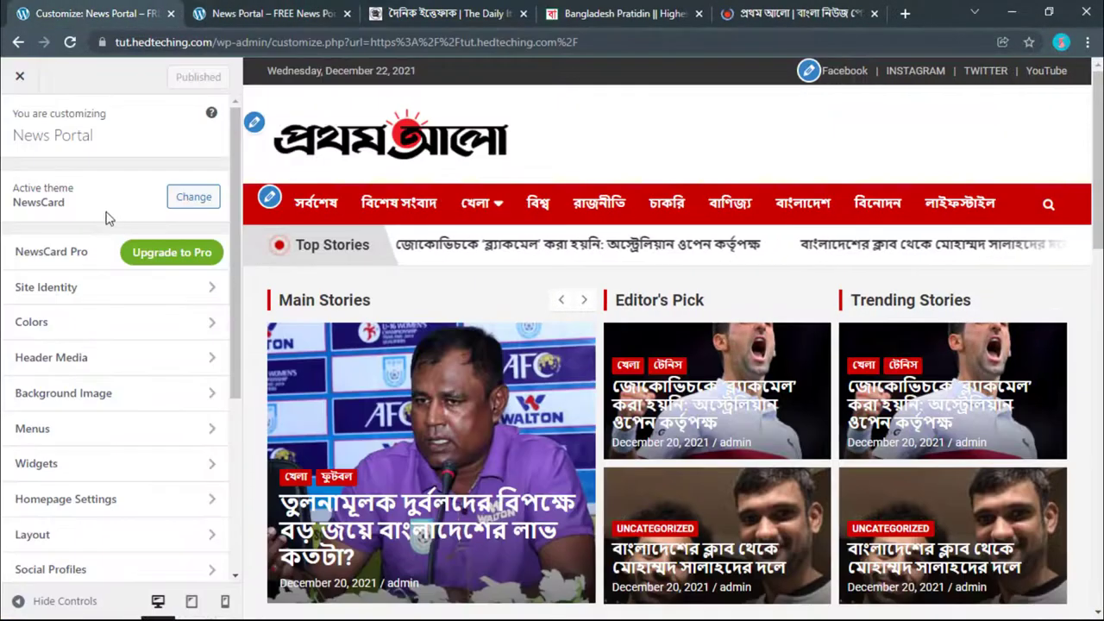
scroll(158, 345, "down", 3)
Step: Enable Hide Top Bar in Header, publish, and reload the live site to confirm
left_click(57, 375)
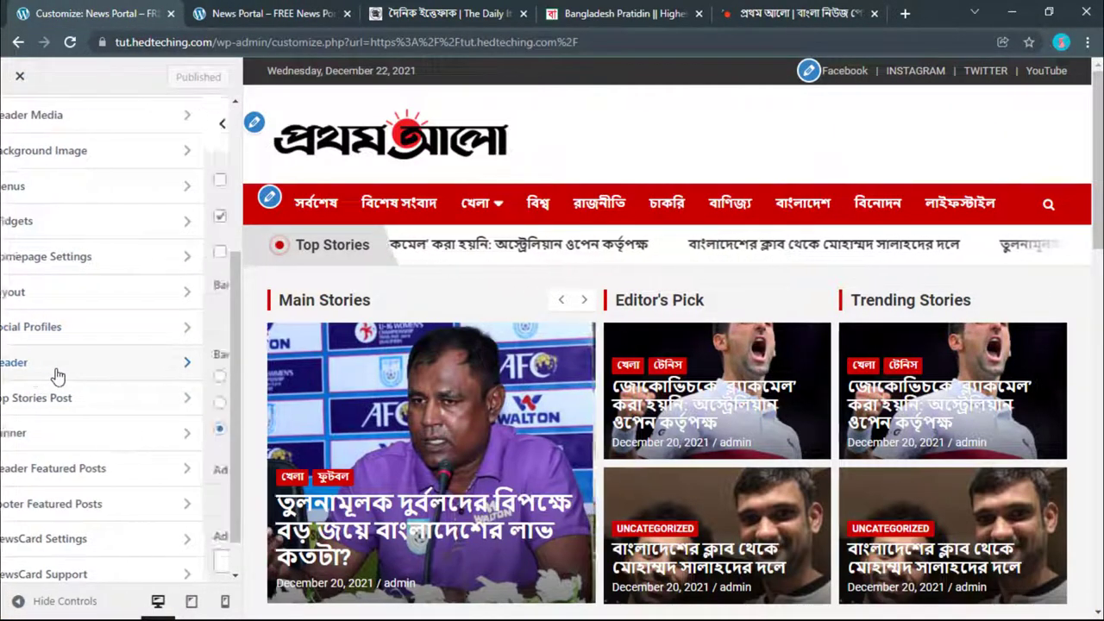
left_click(15, 181)
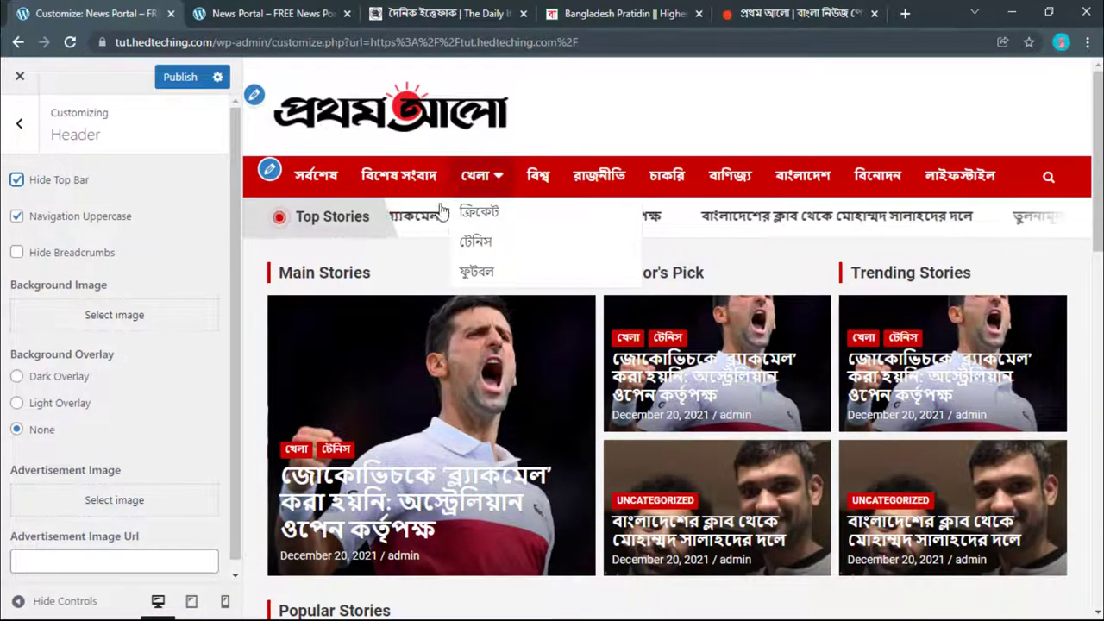
left_click(179, 76)
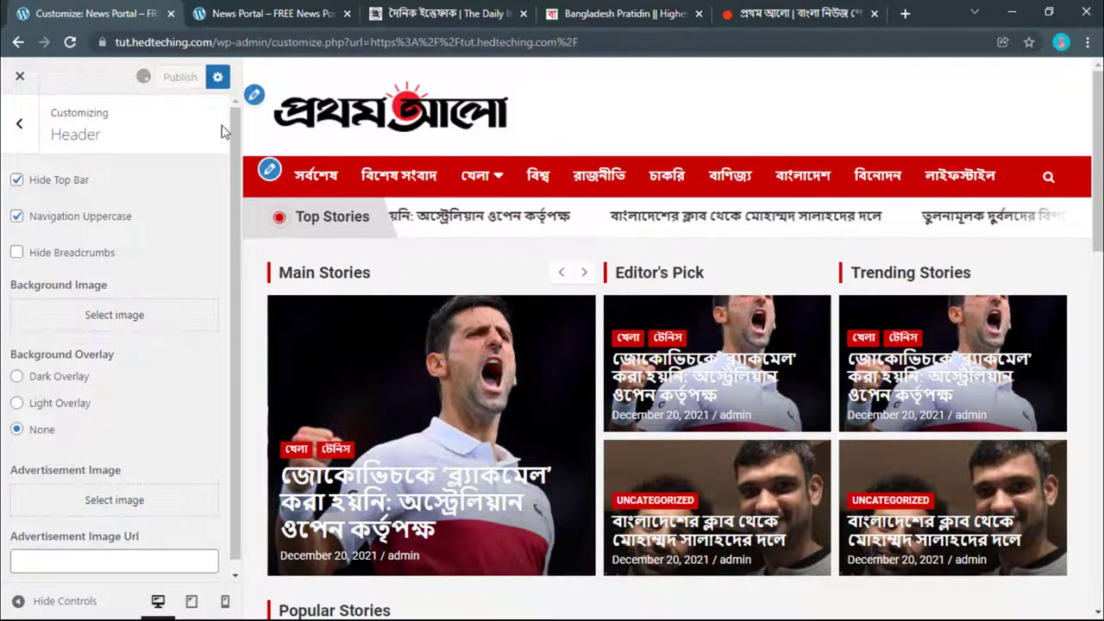
left_click(211, 14)
left_click(71, 43)
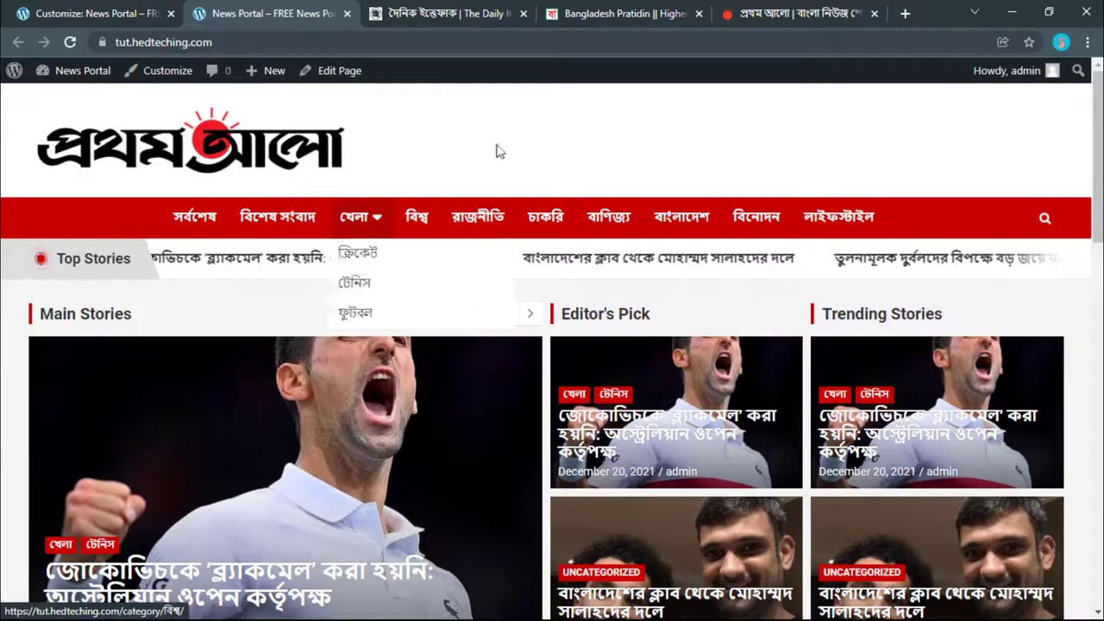
Step: Compare the Ittefaq, Prothom Alo and Bangladesh Pratidin sites with the live News Portal, then return to Header settings
left_click(625, 14)
left_click(468, 10)
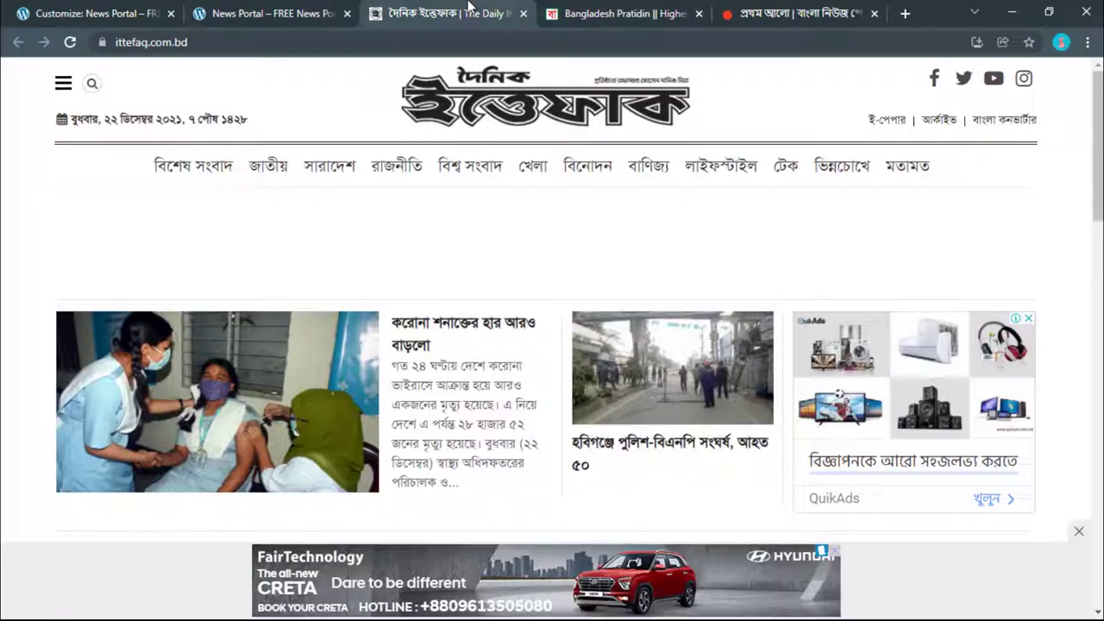
left_click(730, 10)
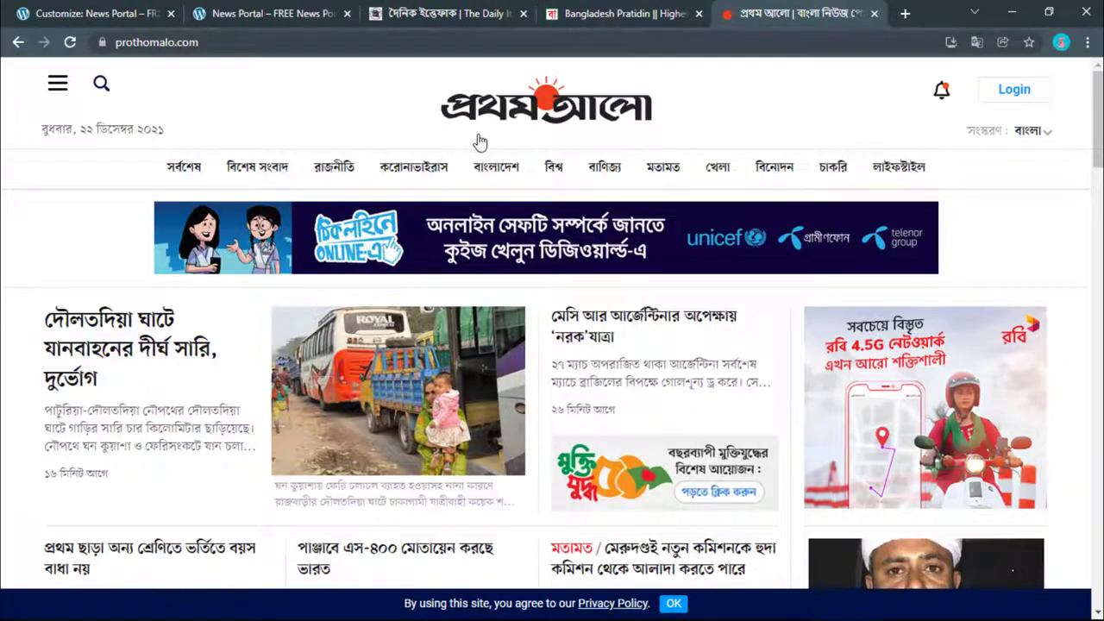
left_click(322, 9)
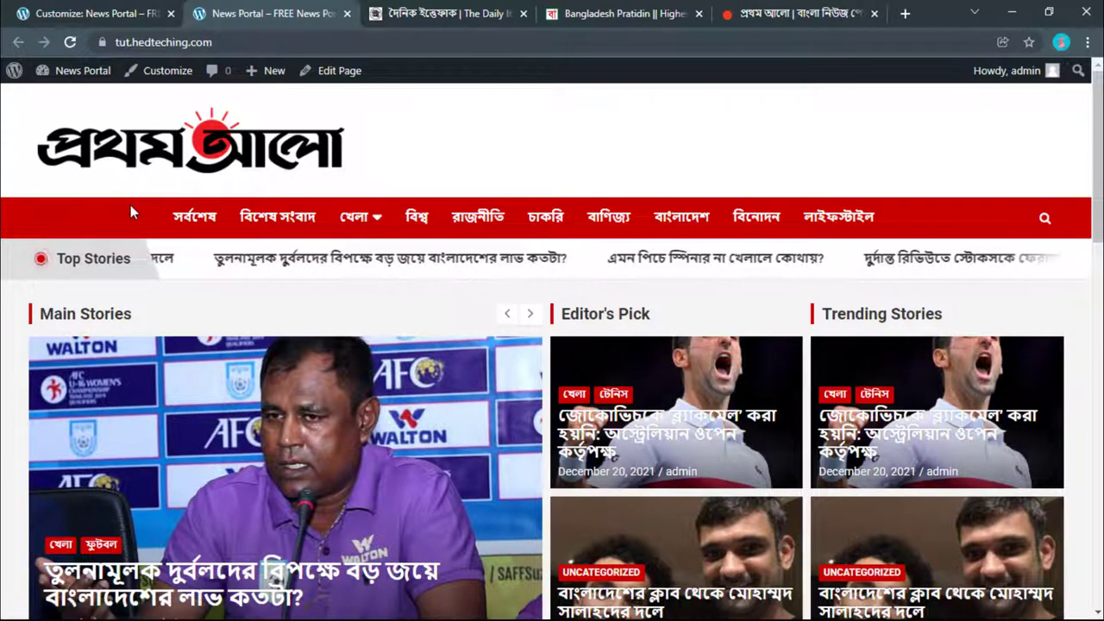
left_click(619, 9)
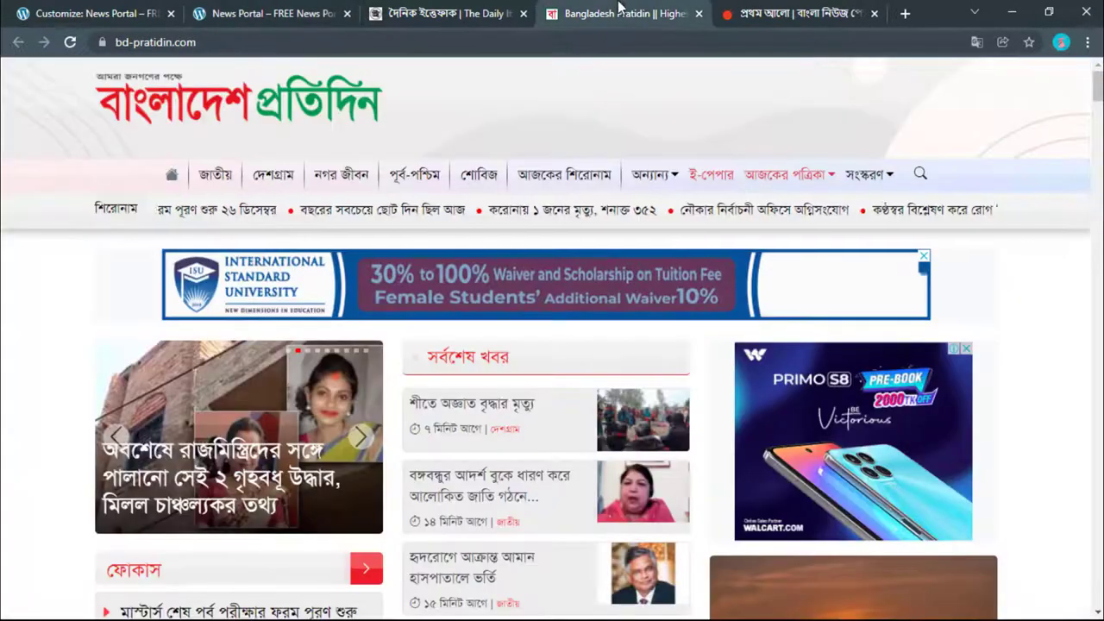
left_click(510, 9)
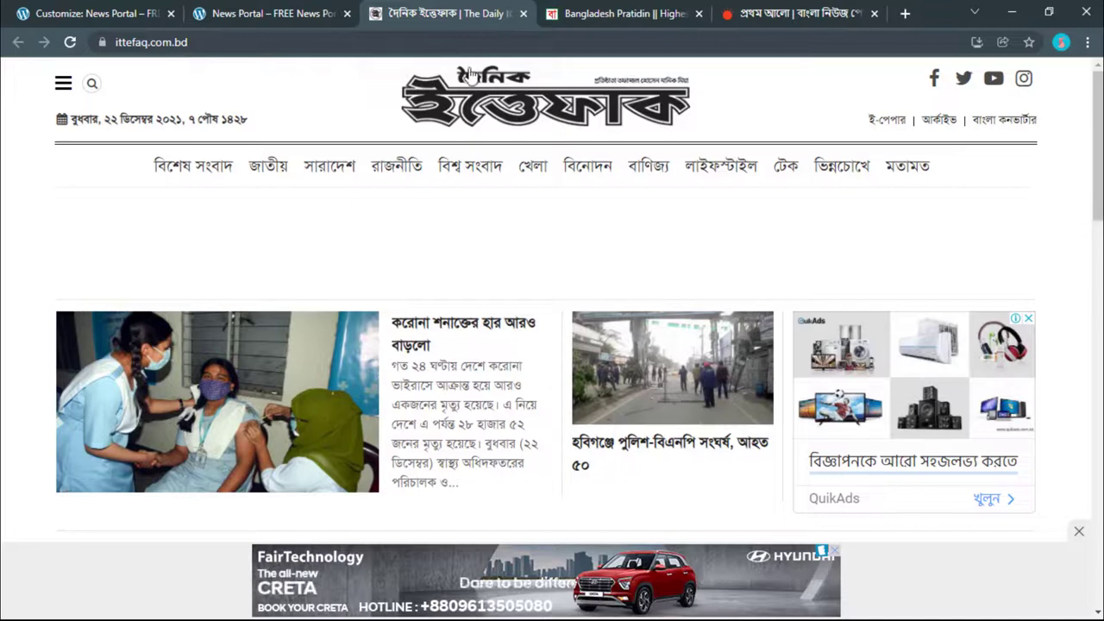
left_click(636, 8)
left_click(791, 9)
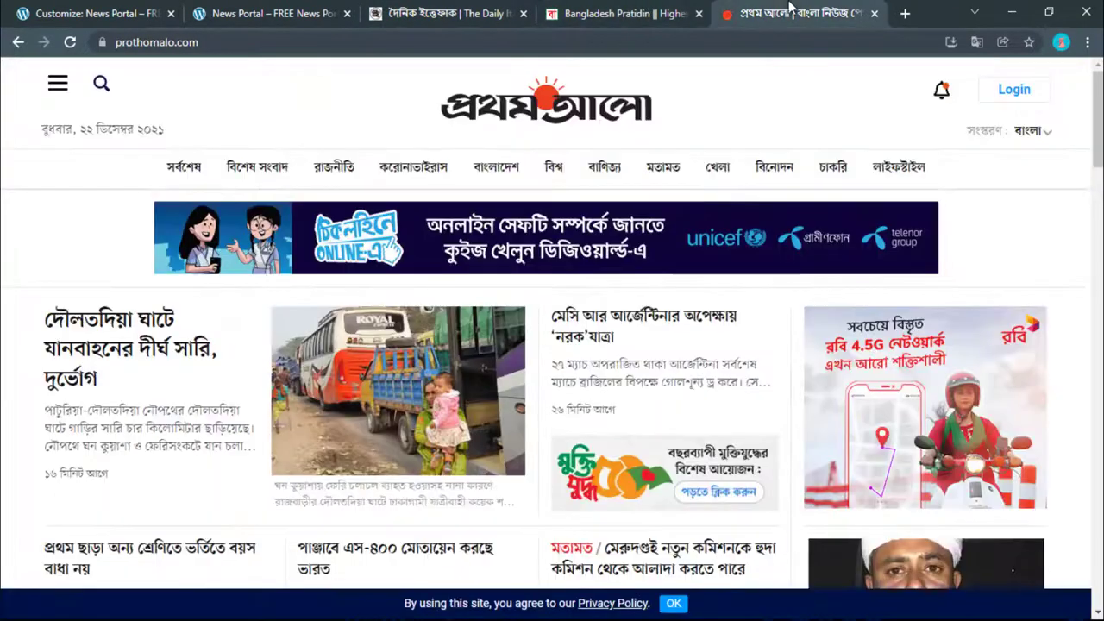
left_click(316, 7)
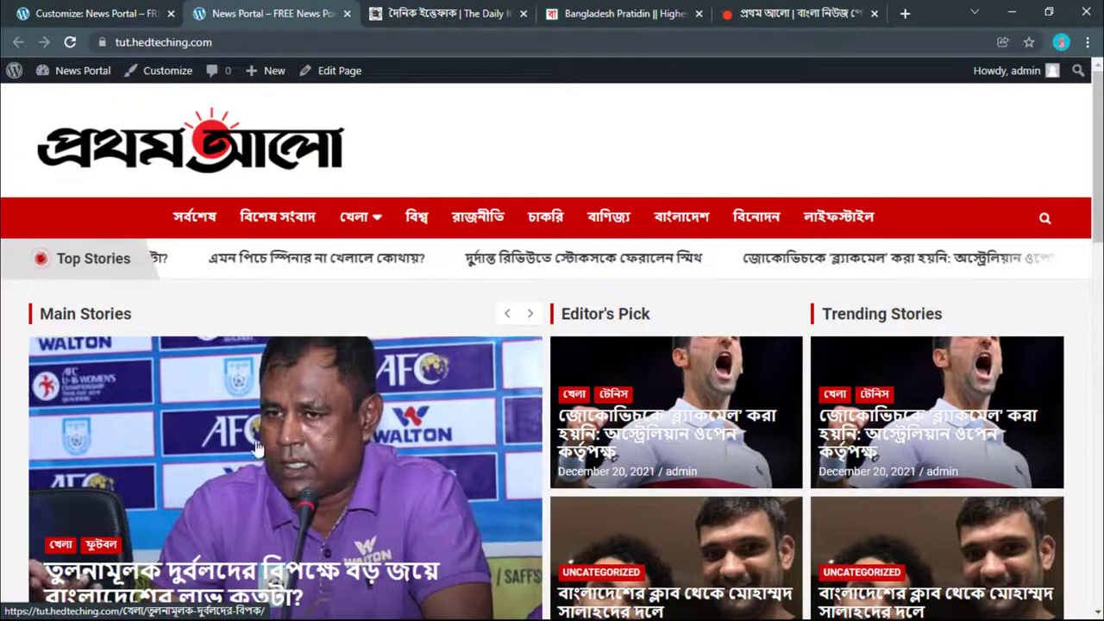
left_click(95, 13)
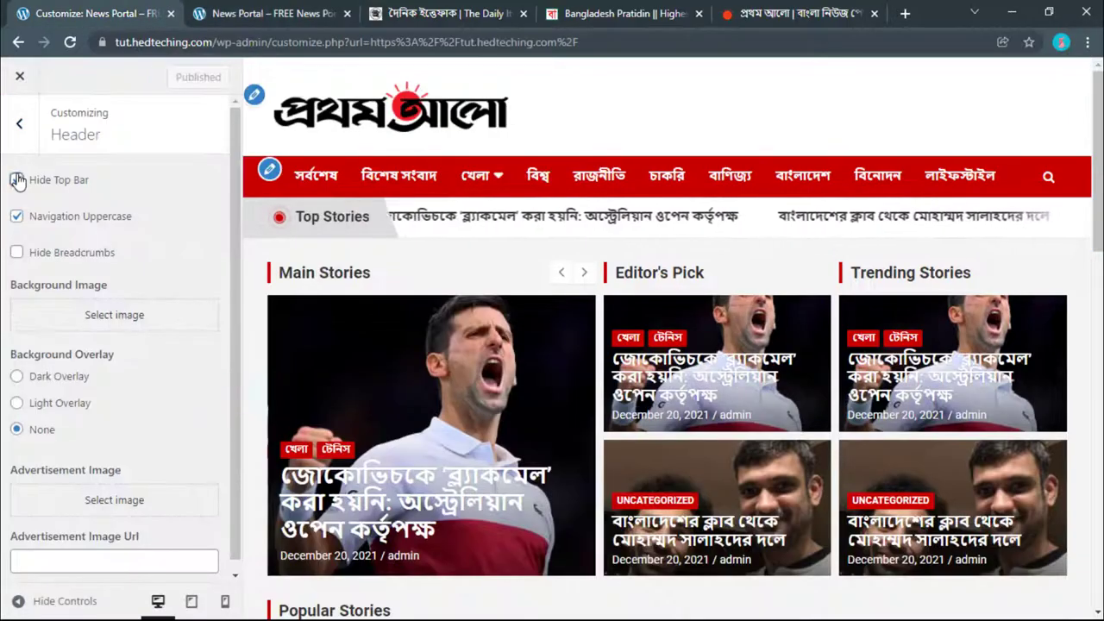
Step: Untick Hide Top Bar, check the live site, and reopen the Header settings
left_click(18, 179)
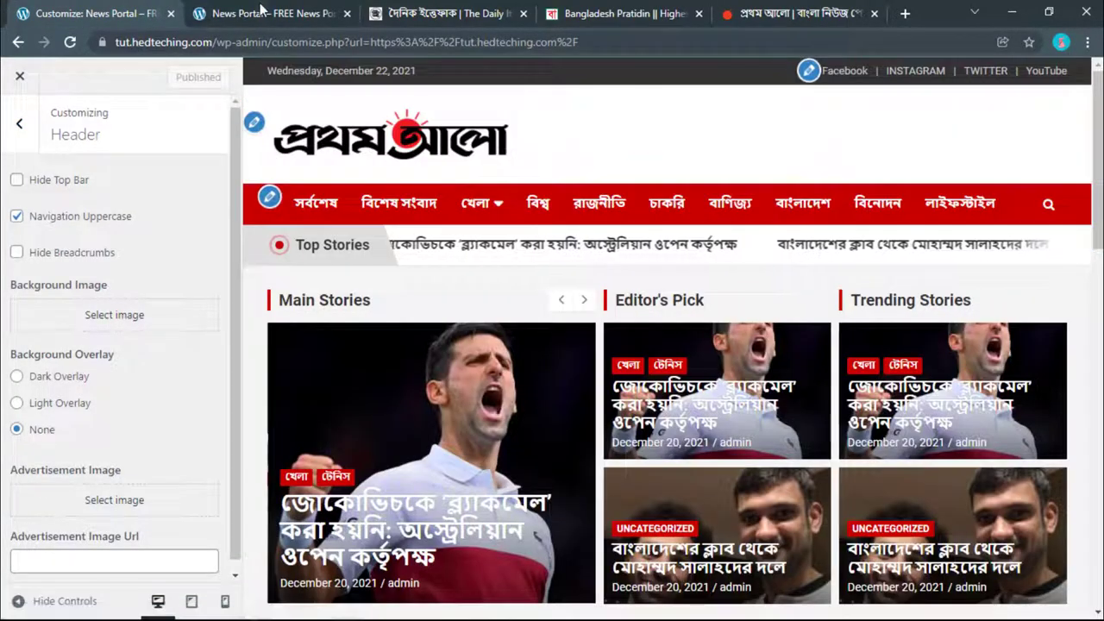
left_click(262, 11)
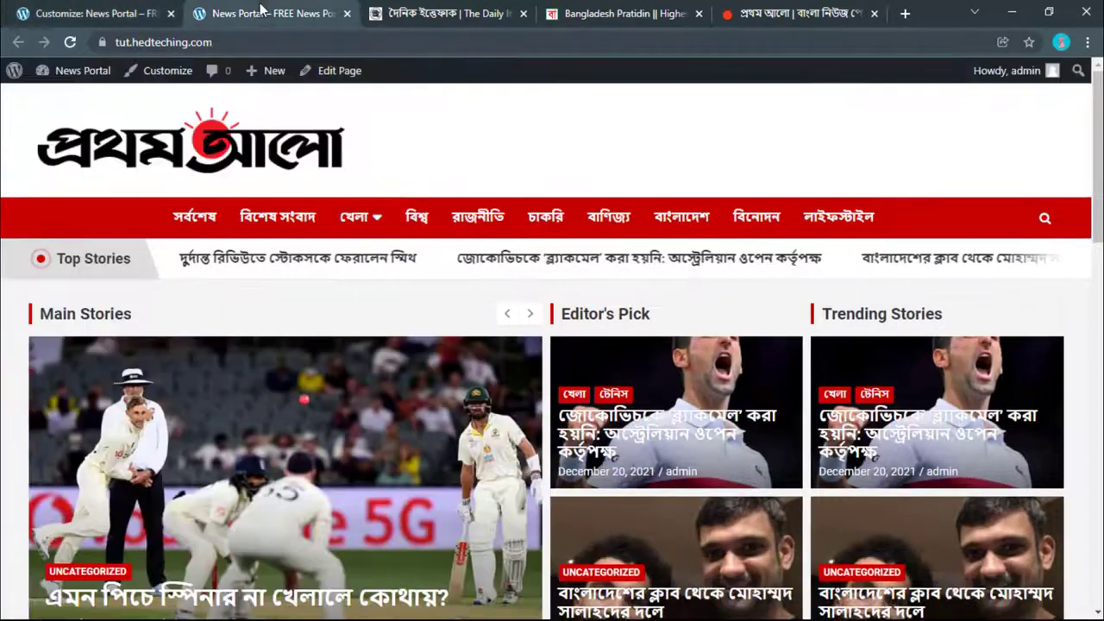
left_click(129, 13)
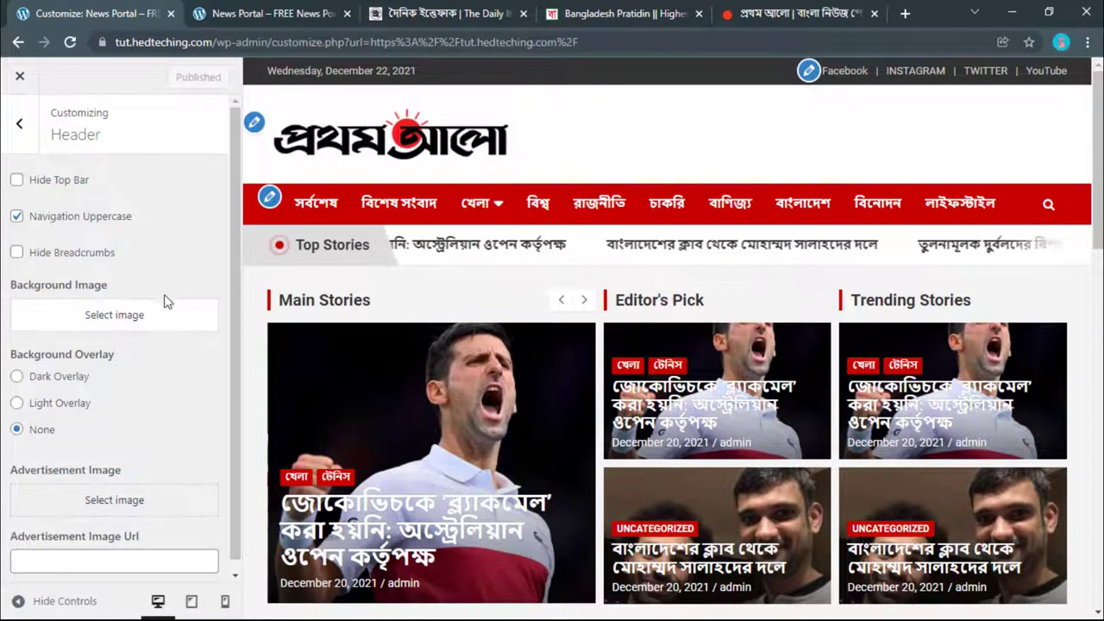
left_click(18, 124)
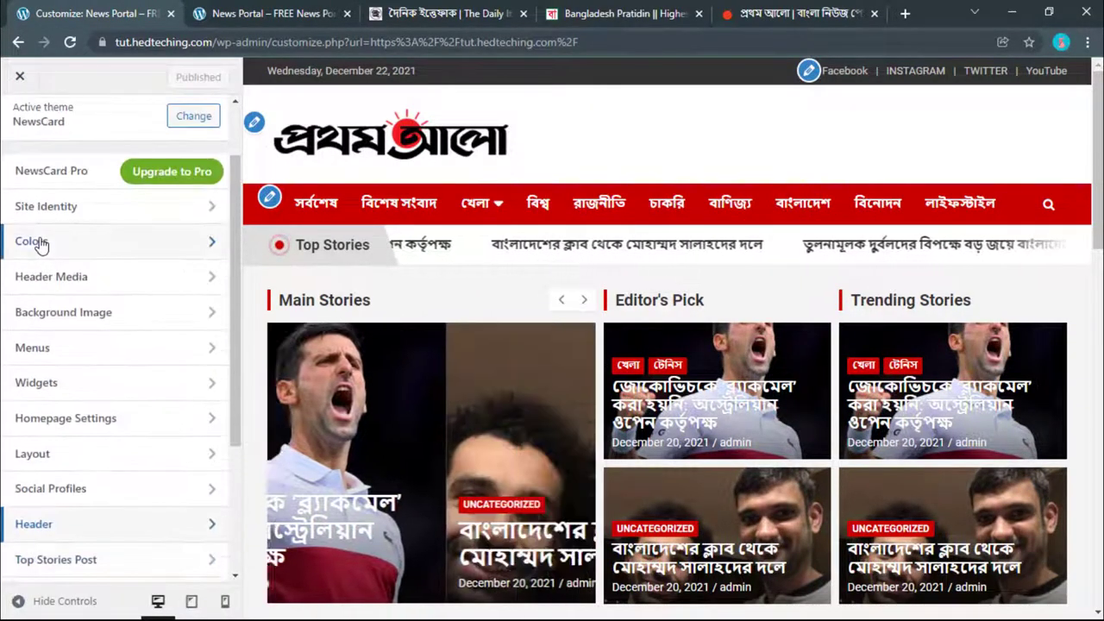
scroll(43, 345, "down", 2)
left_click(34, 444)
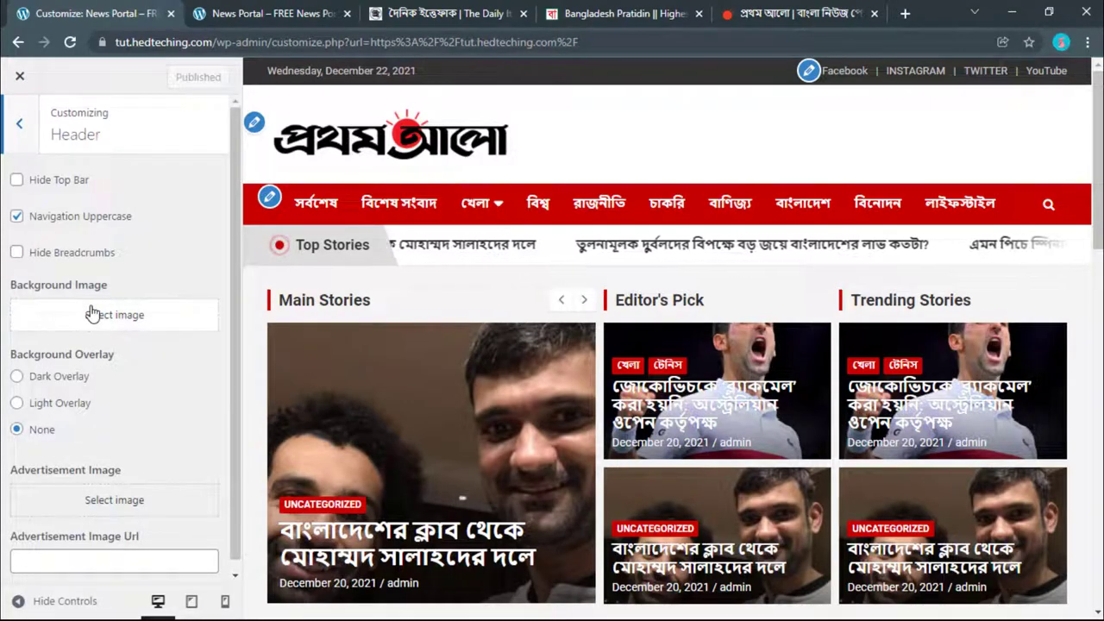
Step: Look over the Bangladesh Pratidin, Prothom Alo and Ittefaq sites for reference
left_click(684, 9)
left_click(780, 14)
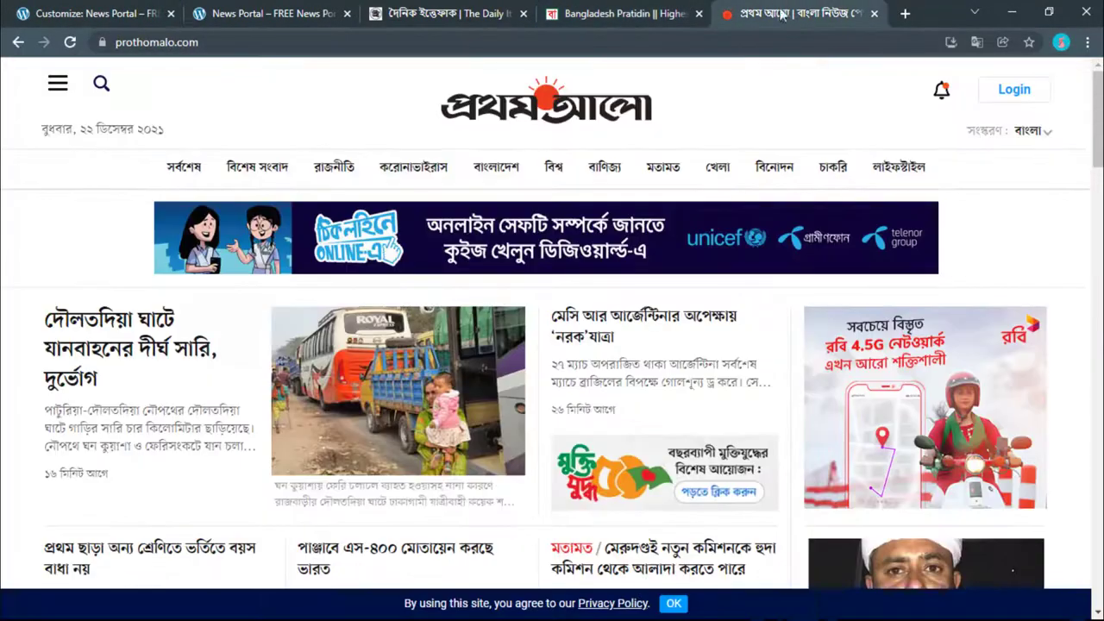
left_click(438, 9)
left_click(606, 10)
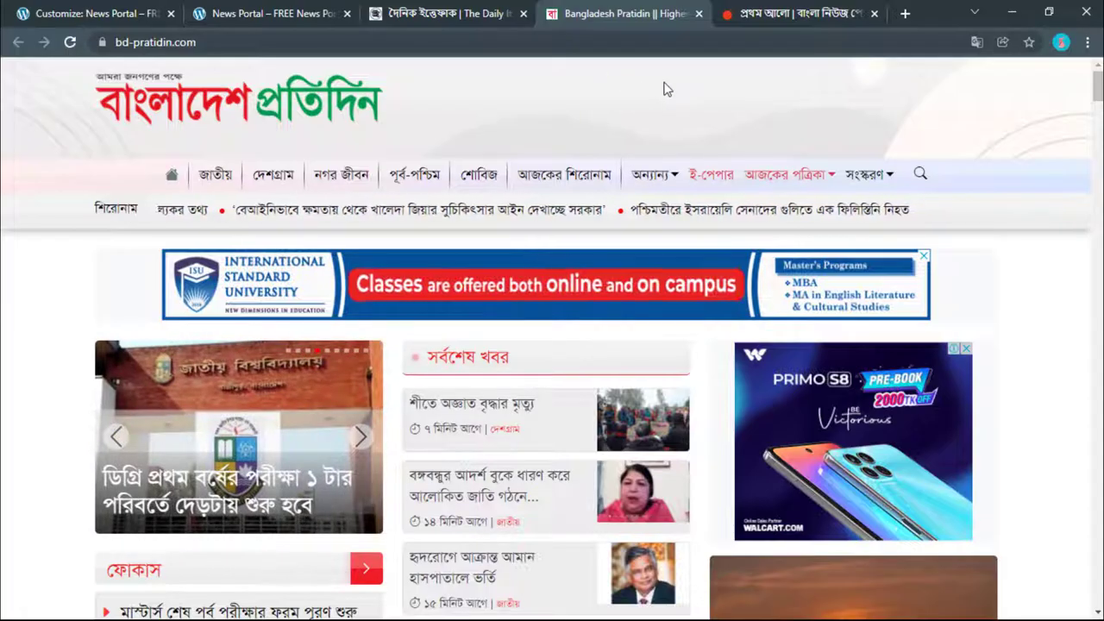
Step: In a new tab, browse Google Images results for a white background
left_click(912, 14)
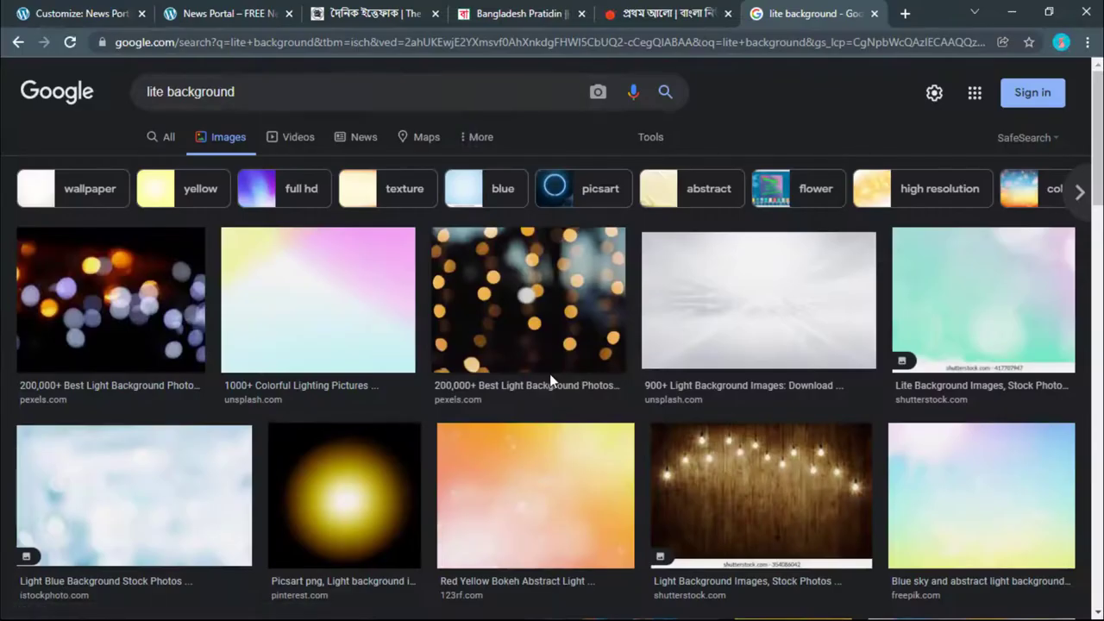
scroll(526, 337, "down", 3)
scroll(526, 338, "down", 5)
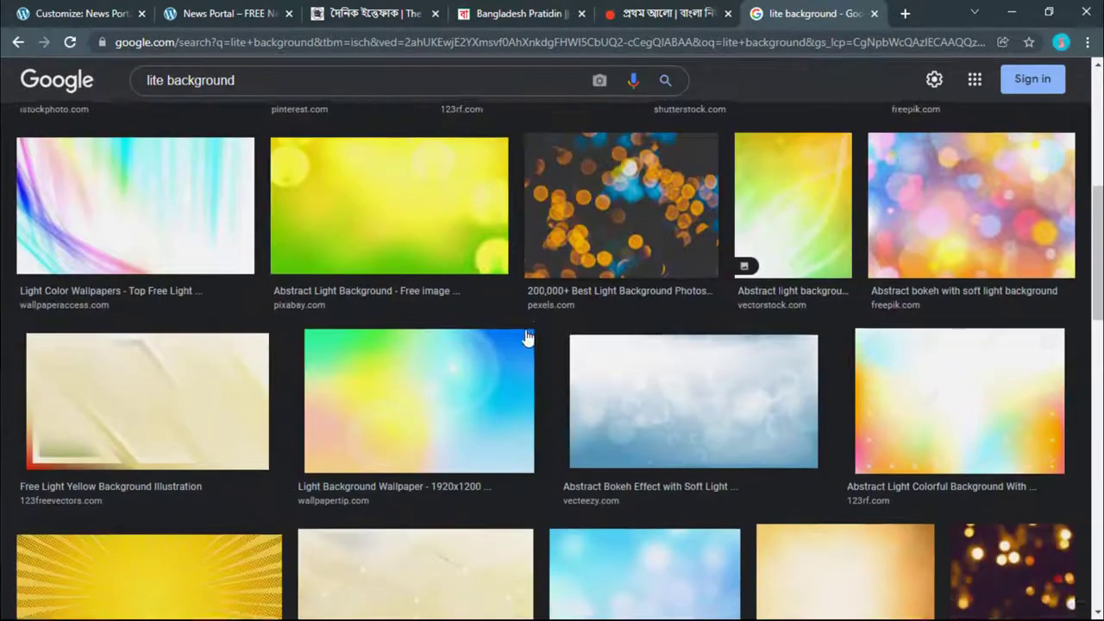
scroll(526, 337, "up", 1)
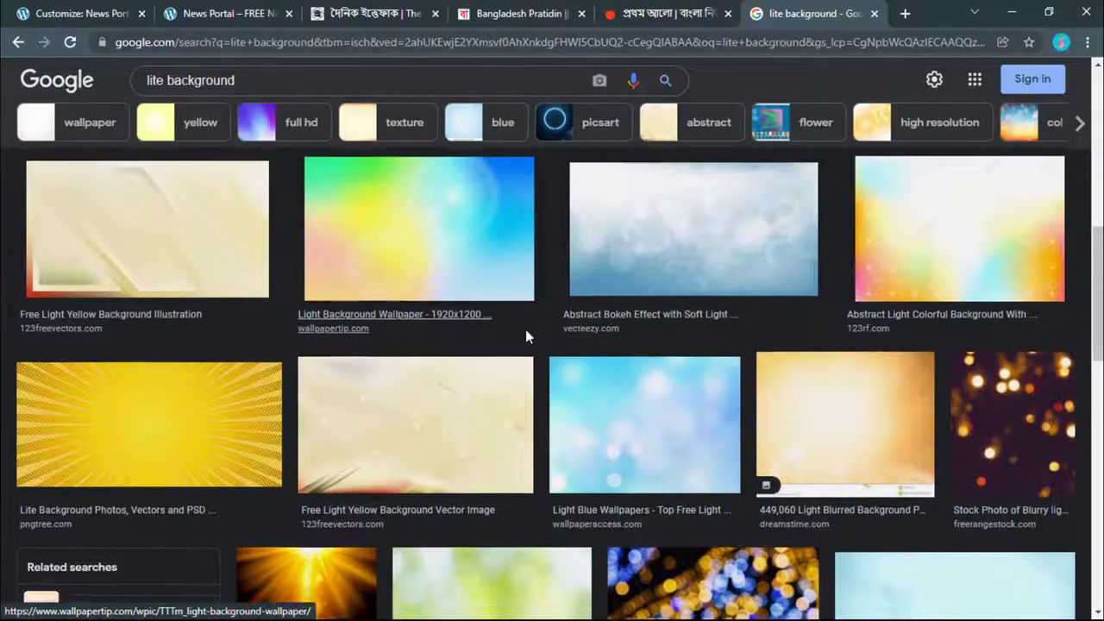
scroll(526, 337, "down", 5)
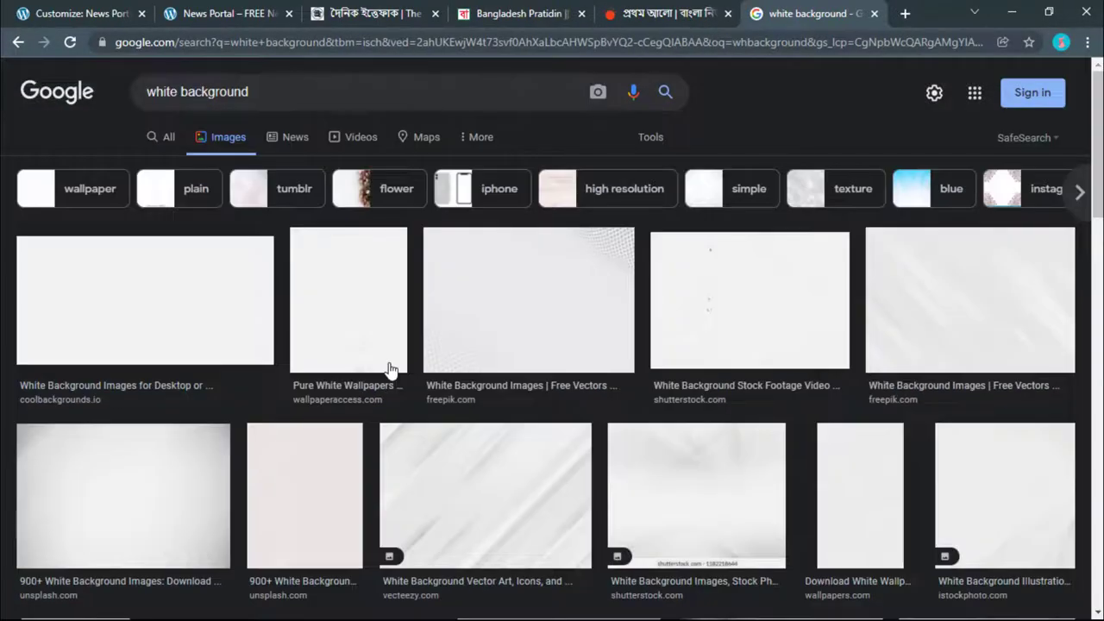
scroll(262, 241, "down", 8)
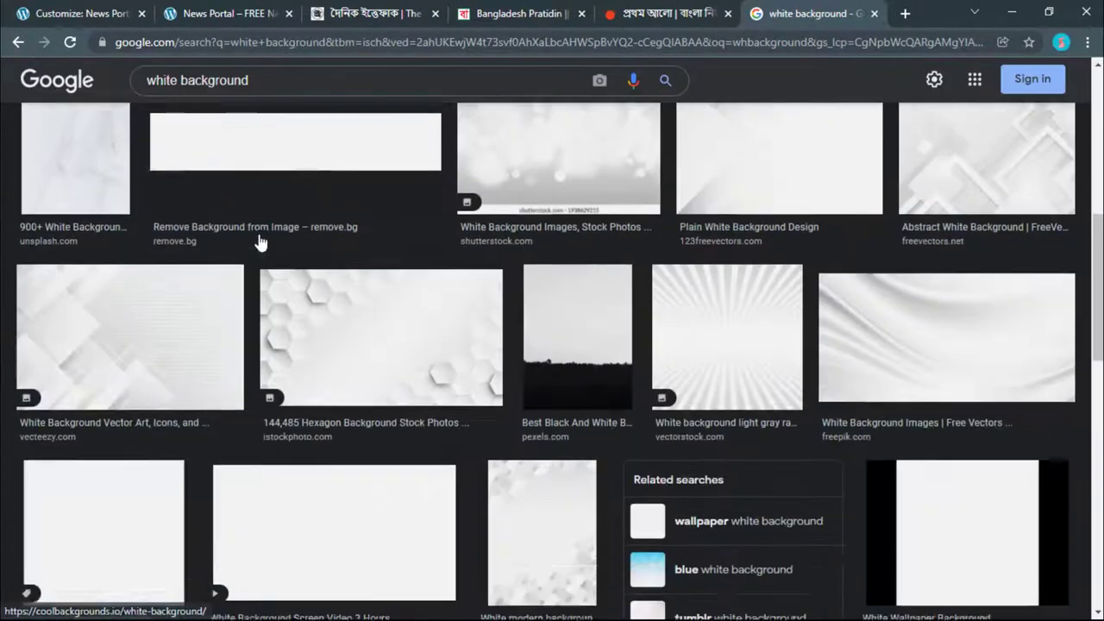
scroll(263, 255, "down", 6)
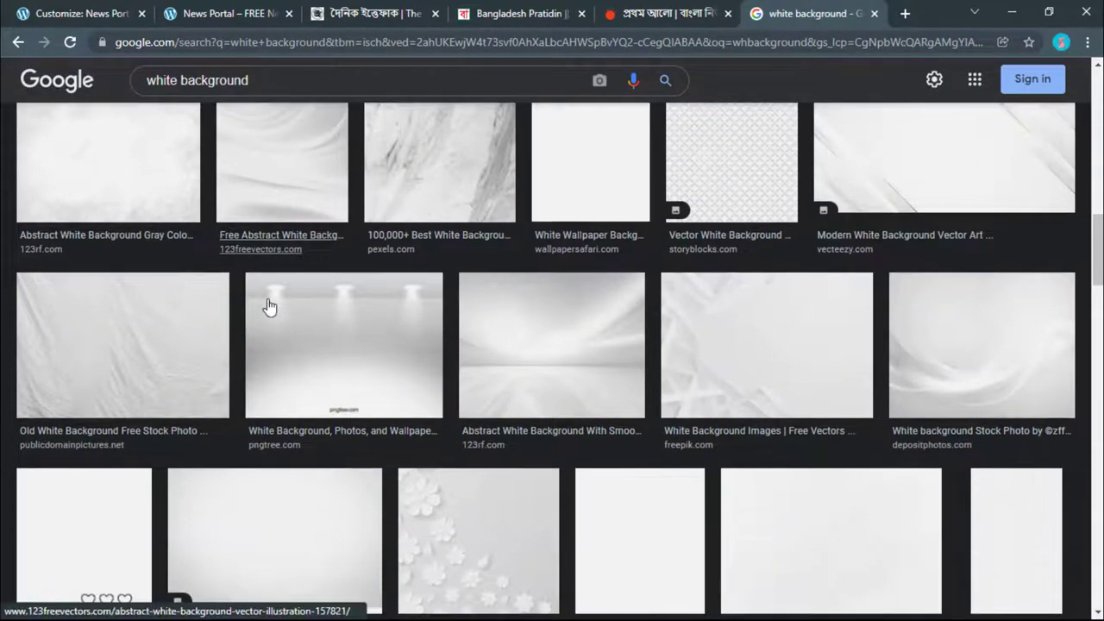
scroll(269, 306, "down", 6)
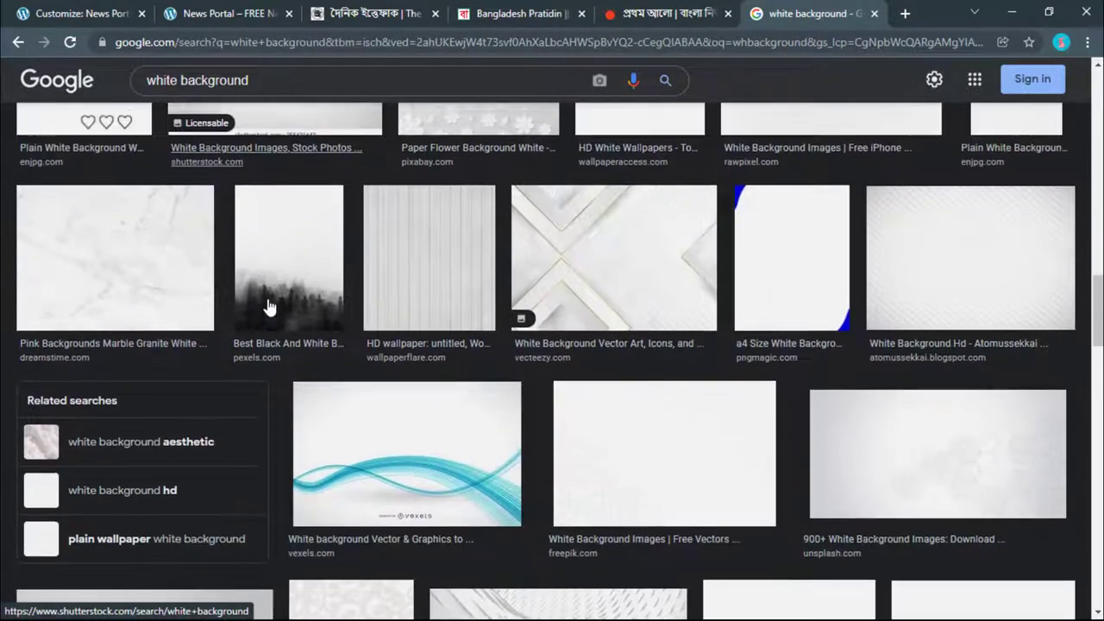
Step: Save a white background preview image to the computer as 1.jpg
left_click(558, 603)
right_click(689, 316)
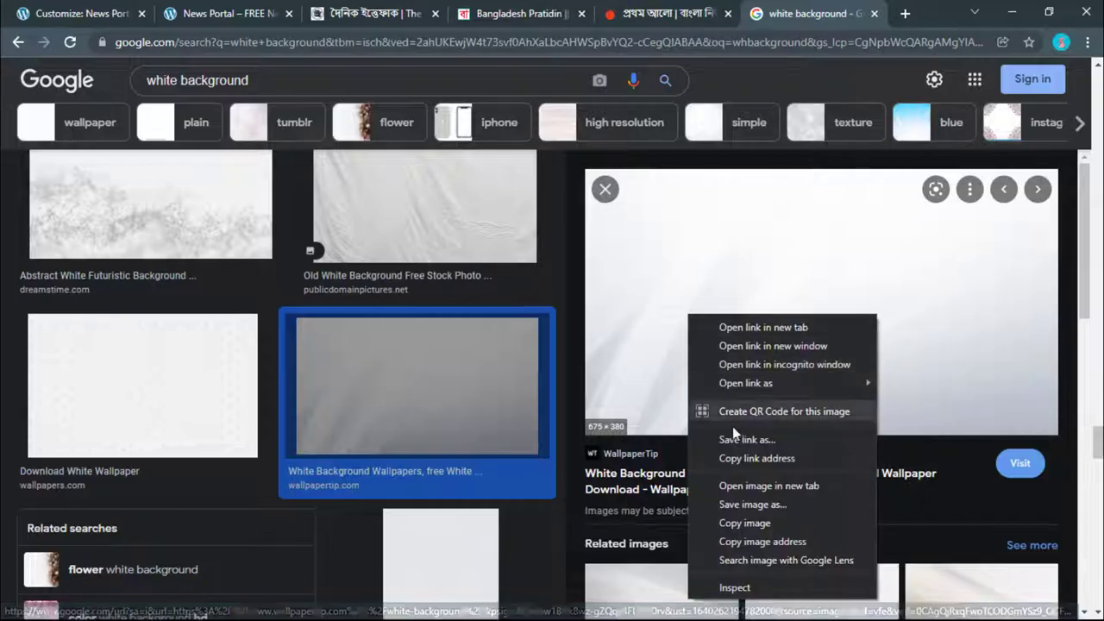
left_click(752, 503)
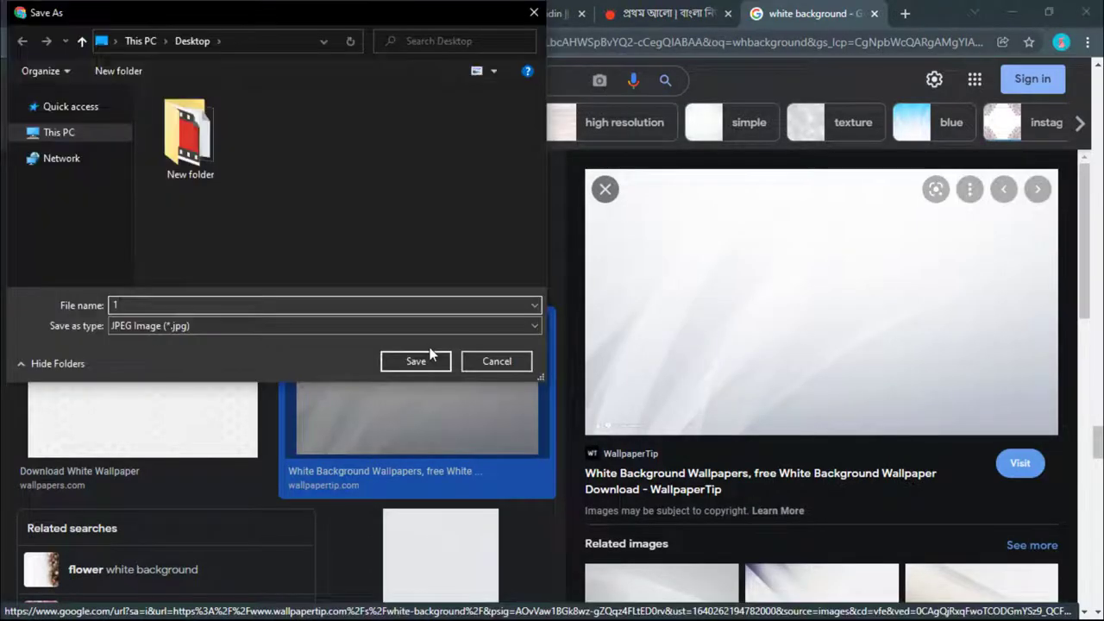
left_click(415, 361)
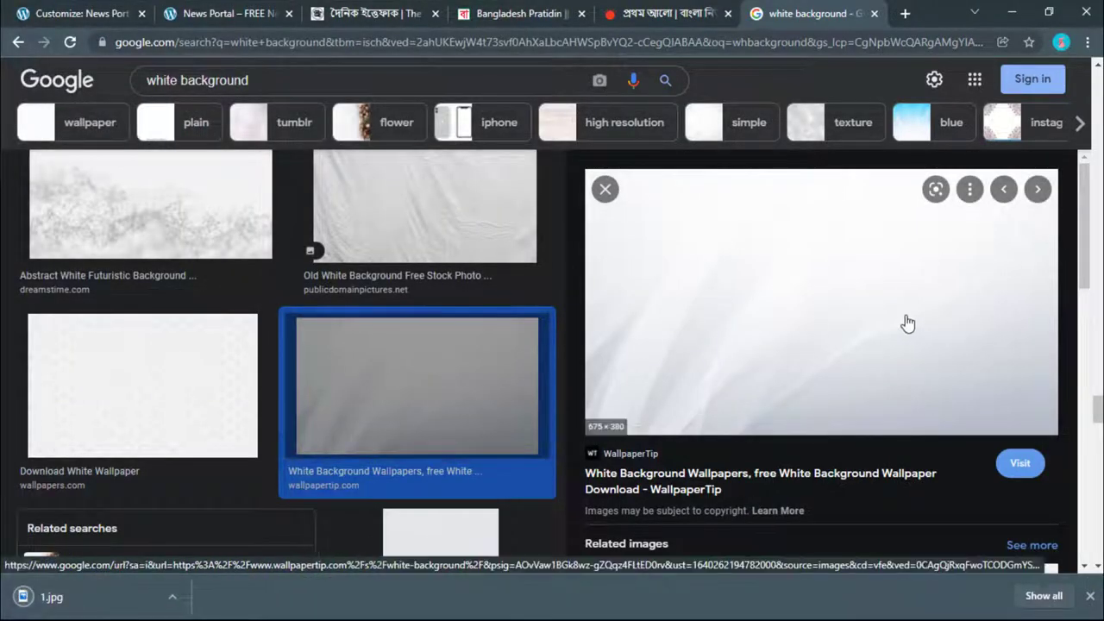
left_click(357, 13)
Step: Return to the Customizer's Header settings and scroll to Background Image
left_click(226, 13)
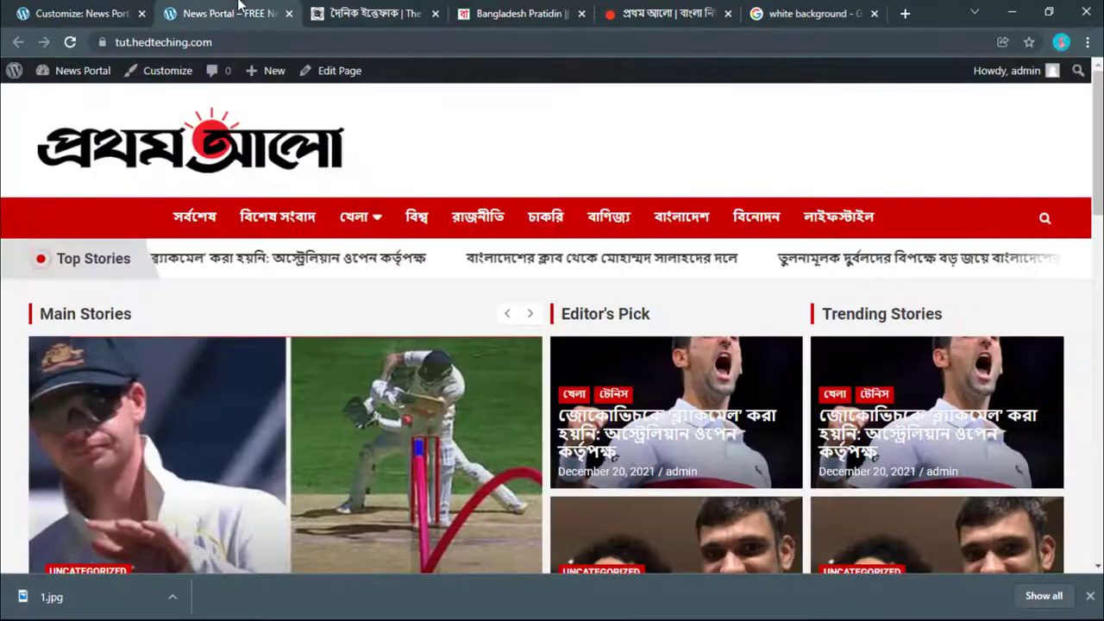
left_click(94, 13)
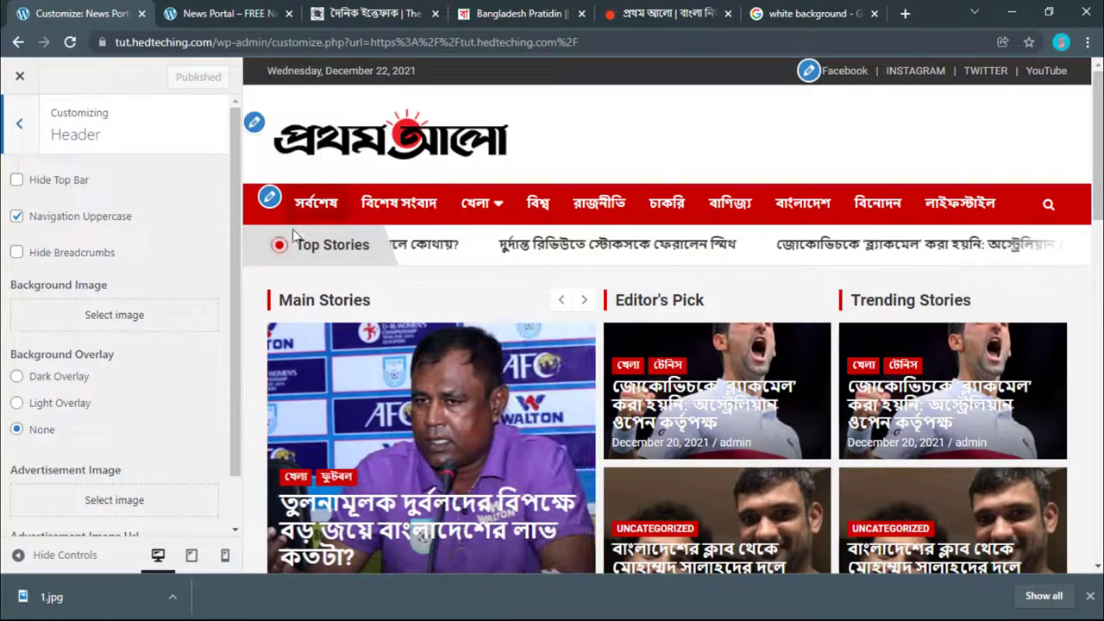
scroll(184, 377, "down", 1)
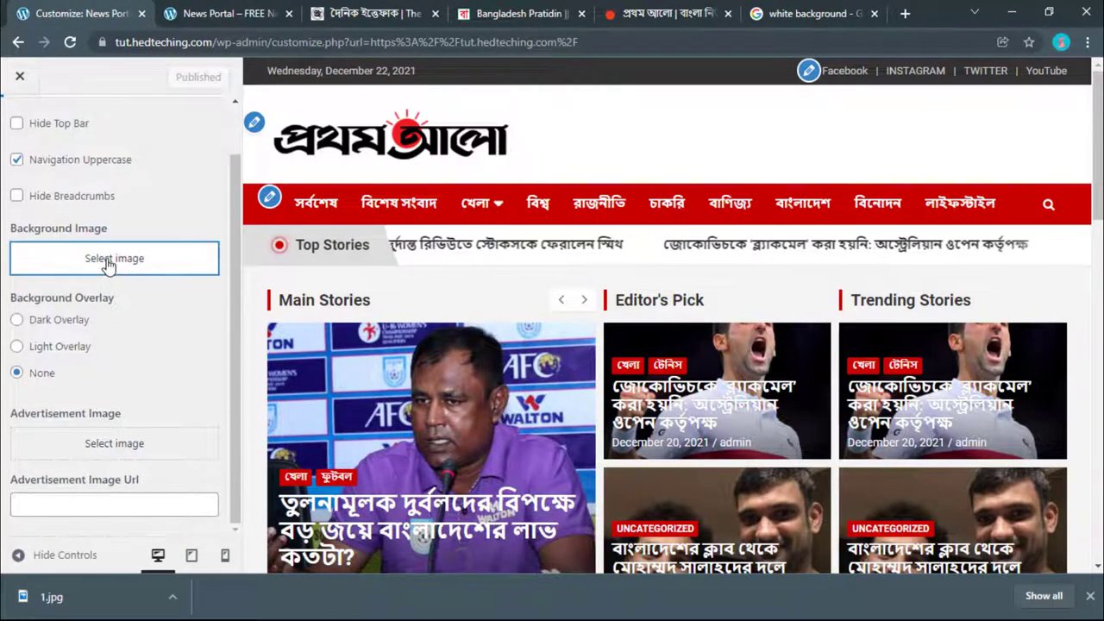
Step: Upload 1.jpg as the header background image, publish, and switch to the live site
left_click(112, 264)
left_click(82, 138)
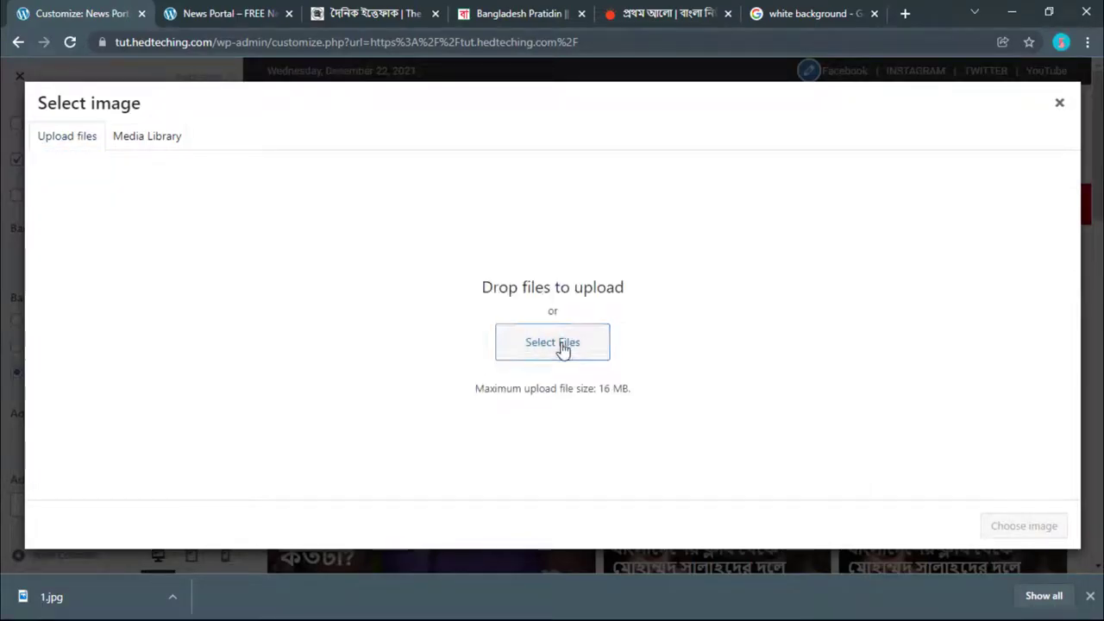
left_click(563, 345)
left_click(289, 141)
left_click(414, 359)
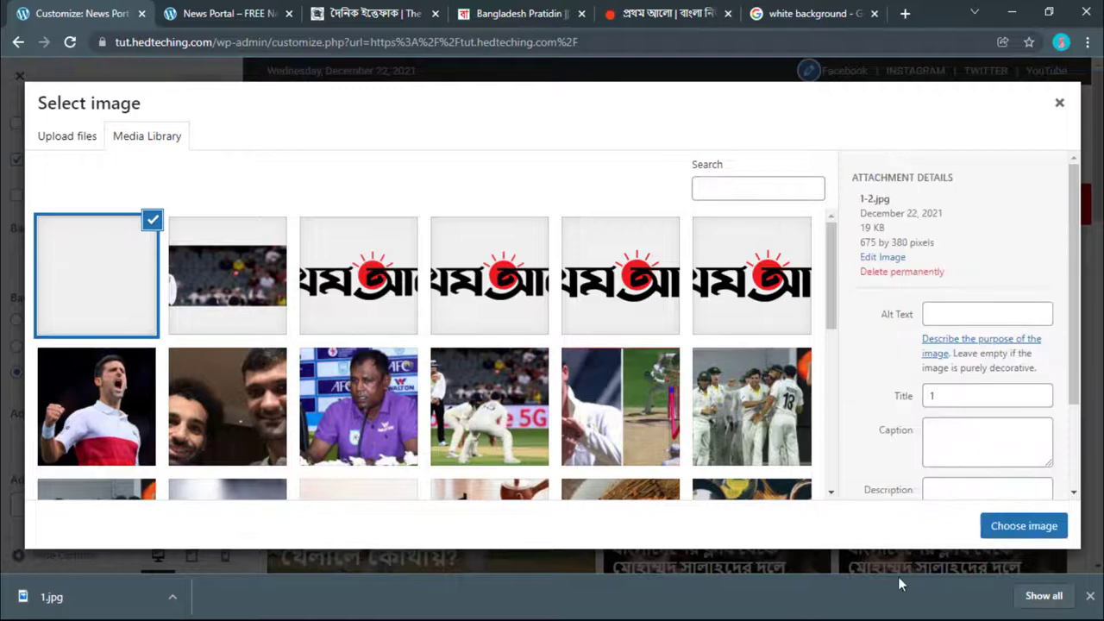
left_click(1024, 525)
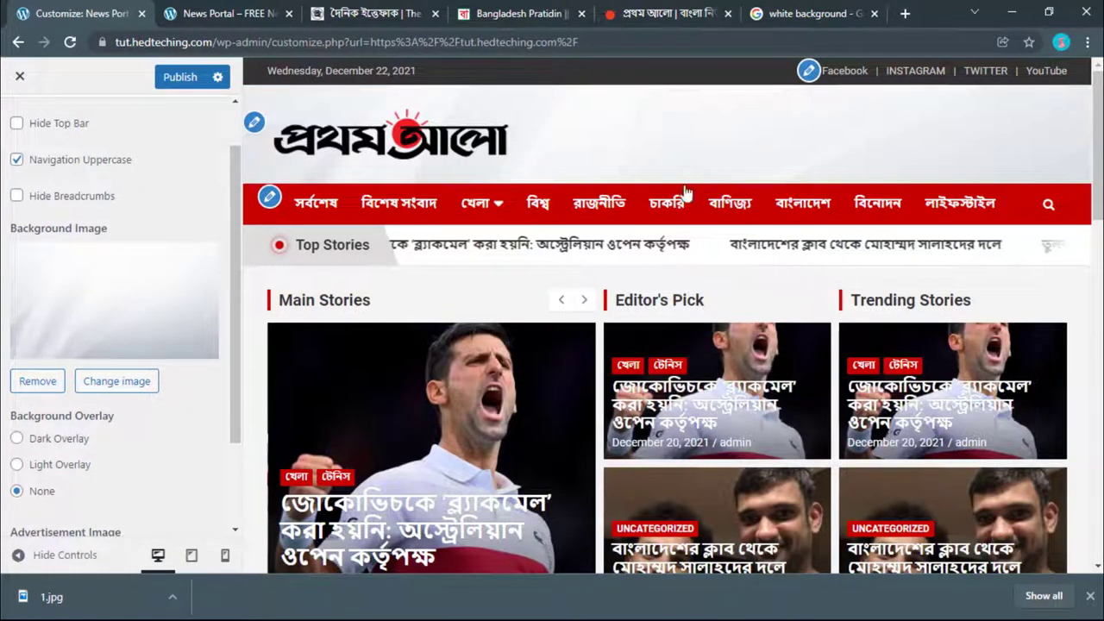
left_click(179, 76)
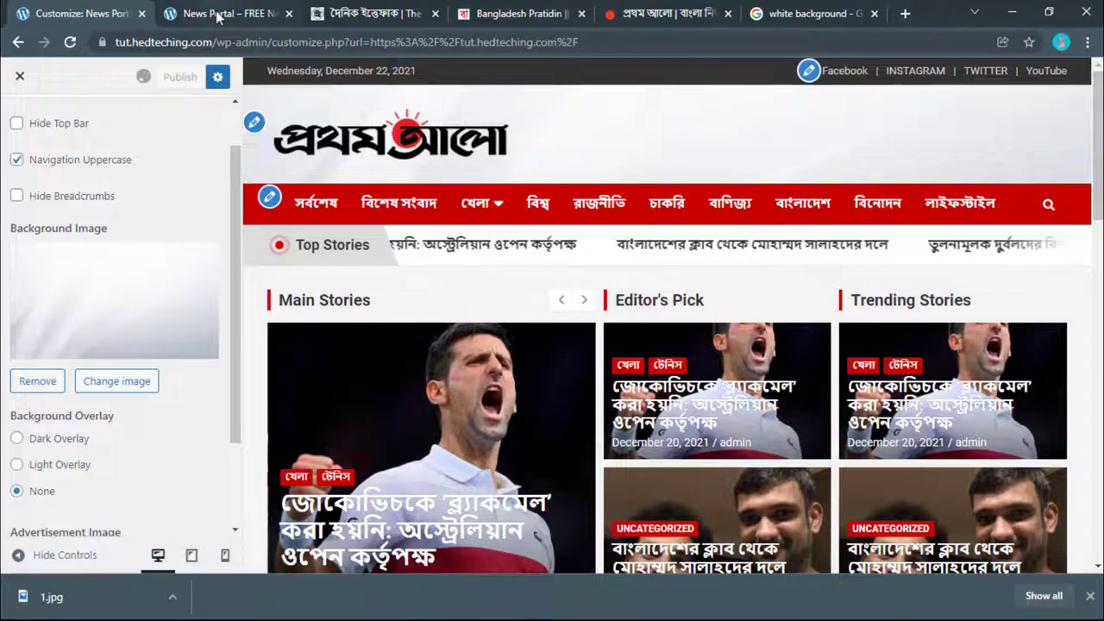
left_click(218, 15)
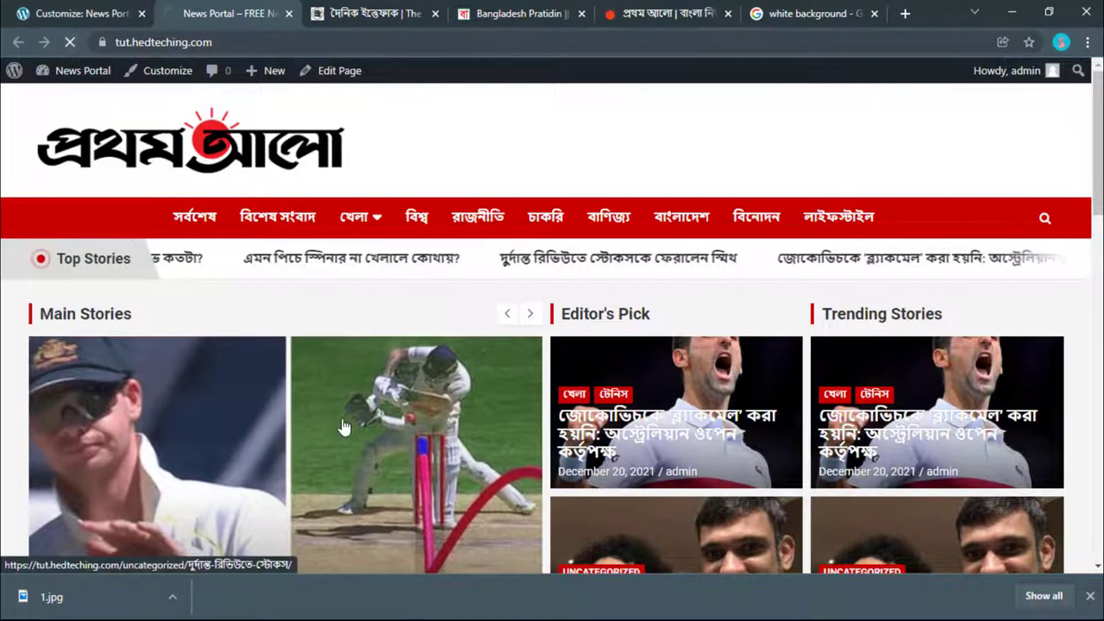
Step: Reload the live site to see the white header background
key("F5")
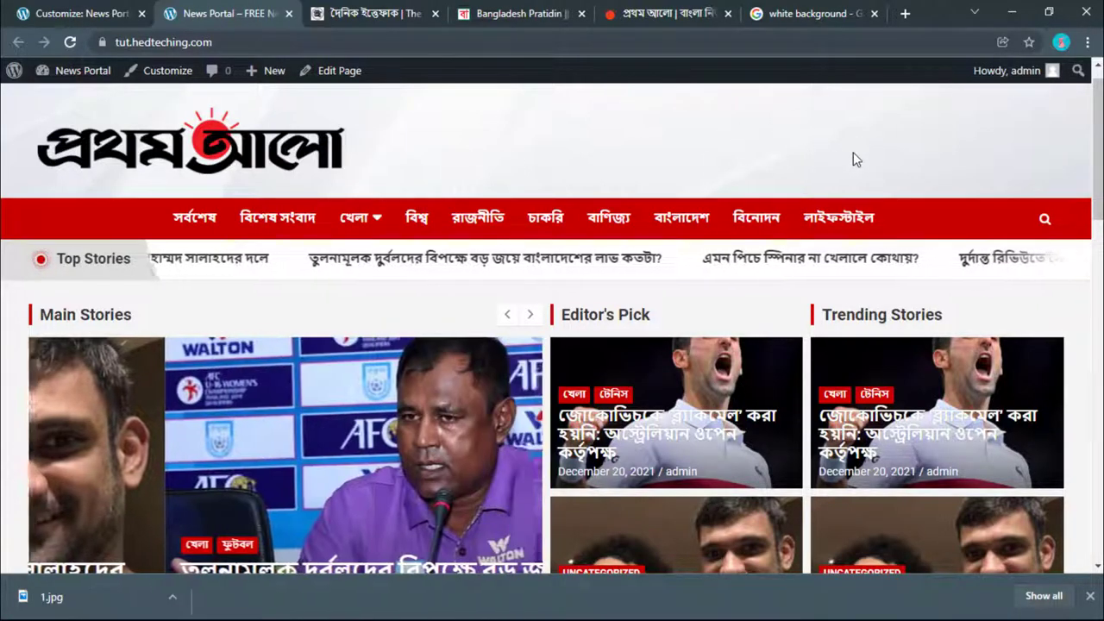
left_click(86, 13)
scroll(67, 401, "down", 2)
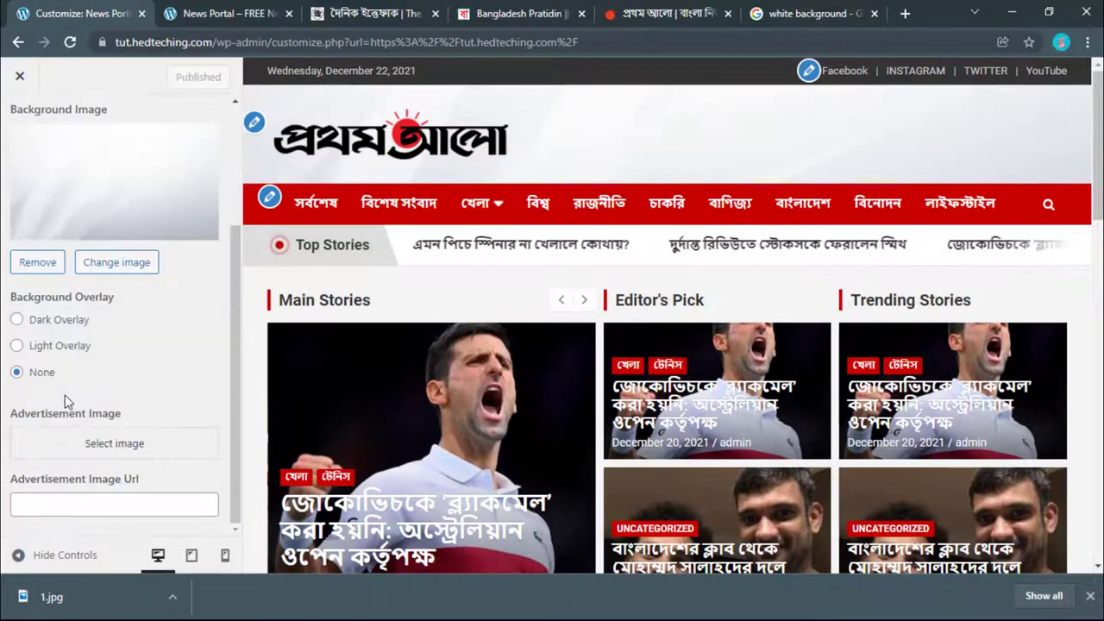
left_click(226, 11)
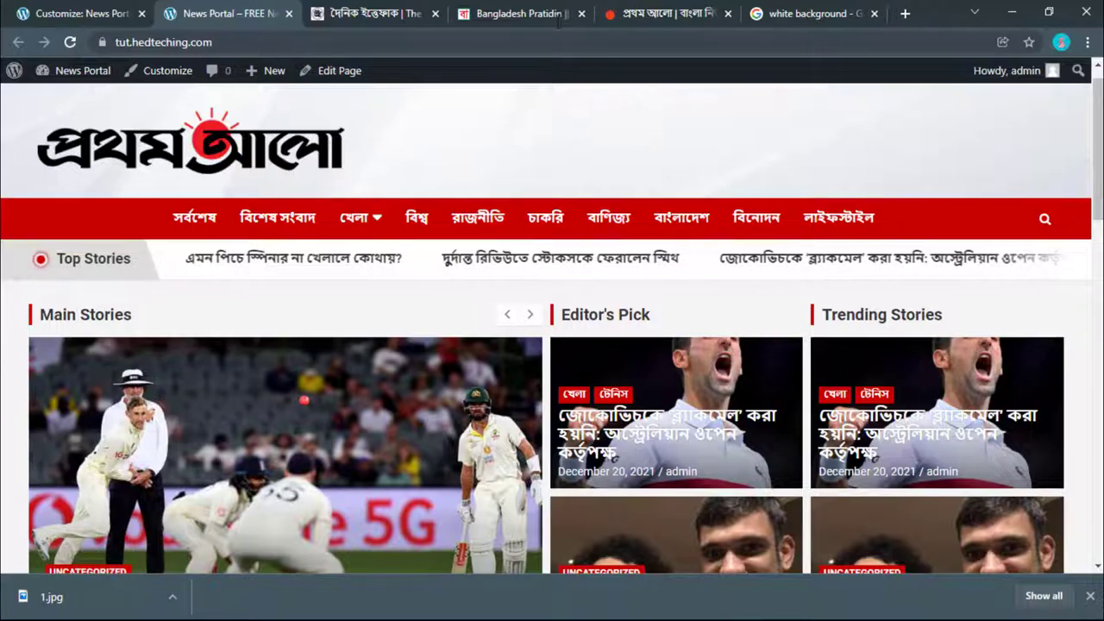
Step: Cycle through the news site tabs, including Bangladesh Pratidin, then go back to the Customizer
key("ctrl+Tab")
key("ctrl+Tab")
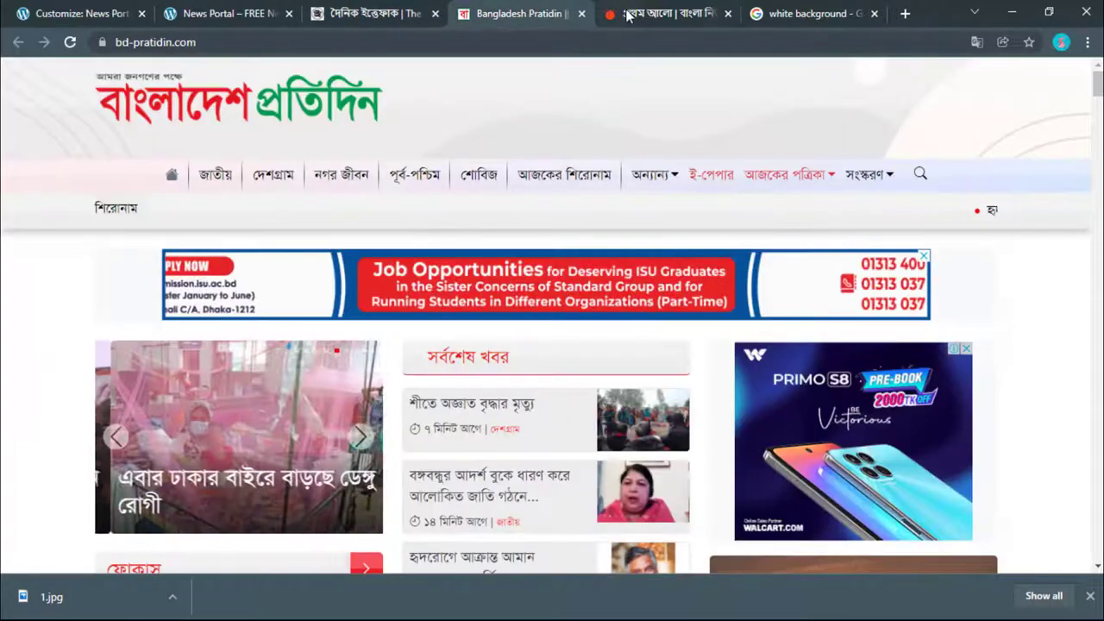
key("ctrl+Tab")
left_click(493, 11)
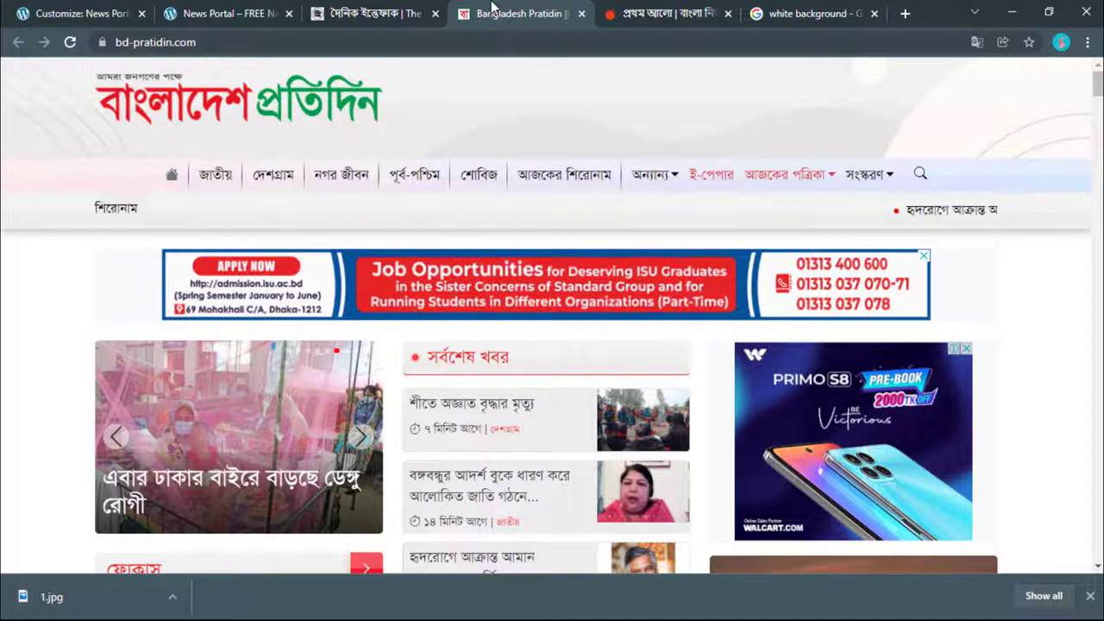
left_click(373, 24)
left_click(226, 15)
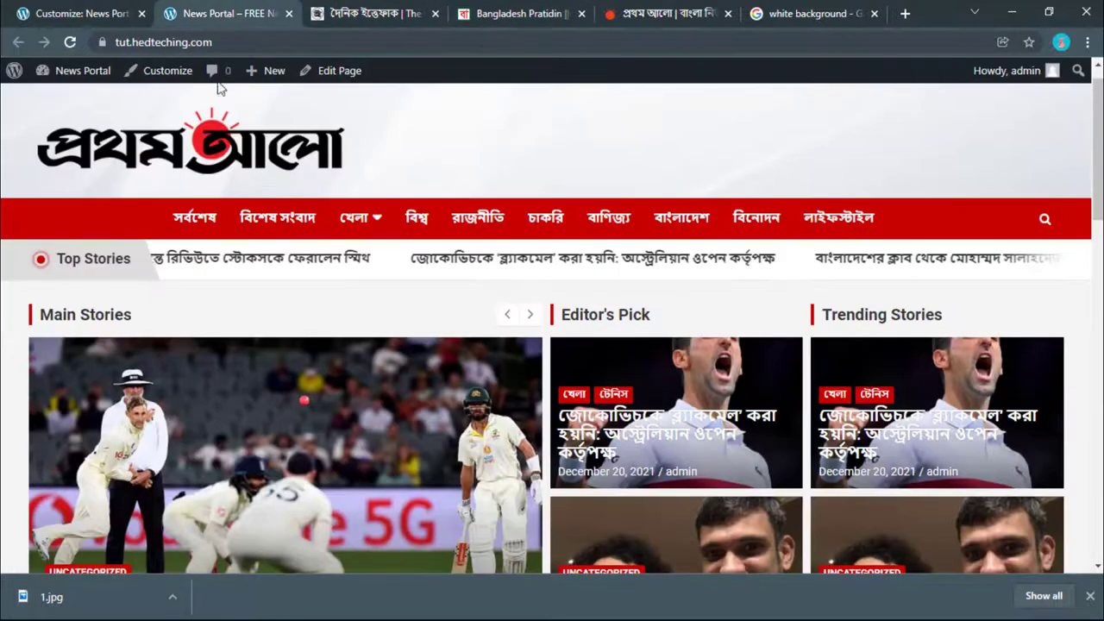
left_click(123, 23)
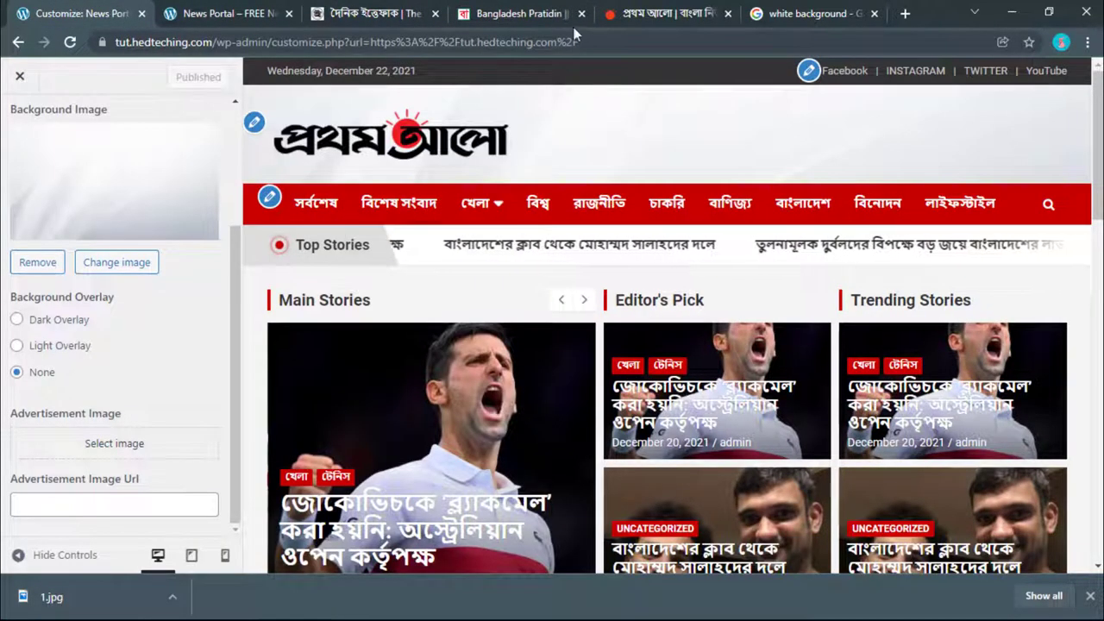
Step: Load the NTV news site and browse the reference tabs, then return to News Portal
left_click(766, 10)
left_click(716, 39)
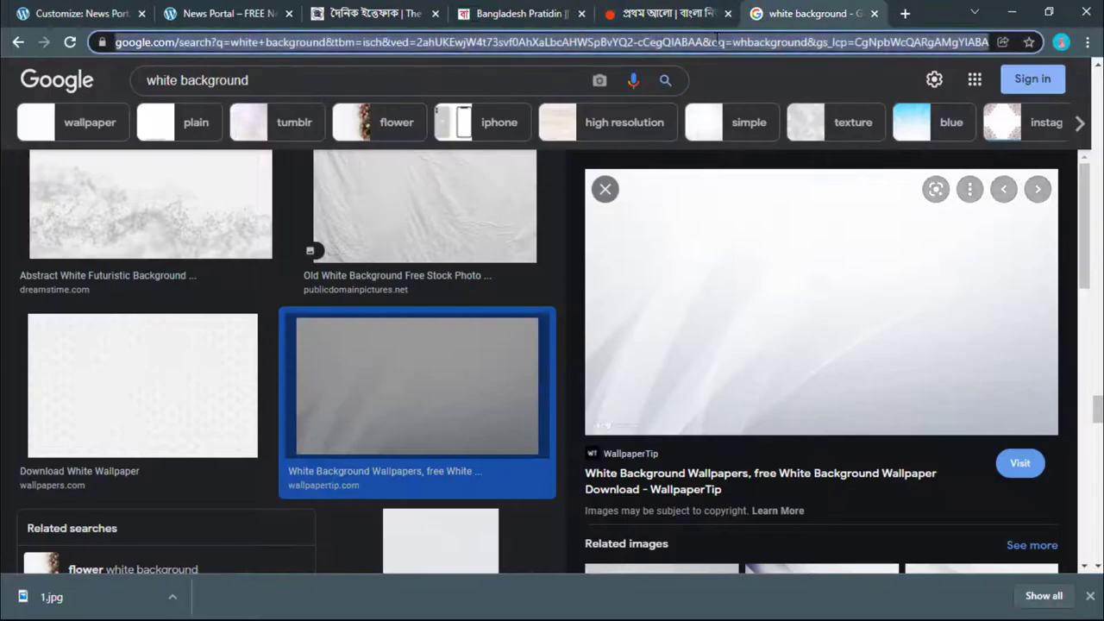
type("ntv")
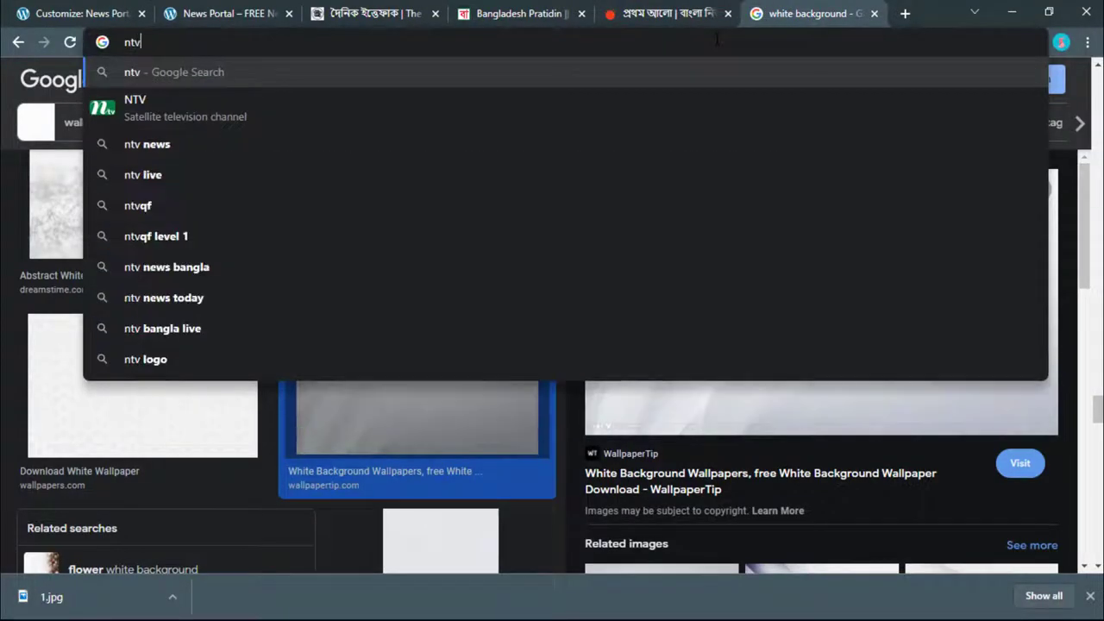
key("Return")
scroll(487, 373, "down", 5)
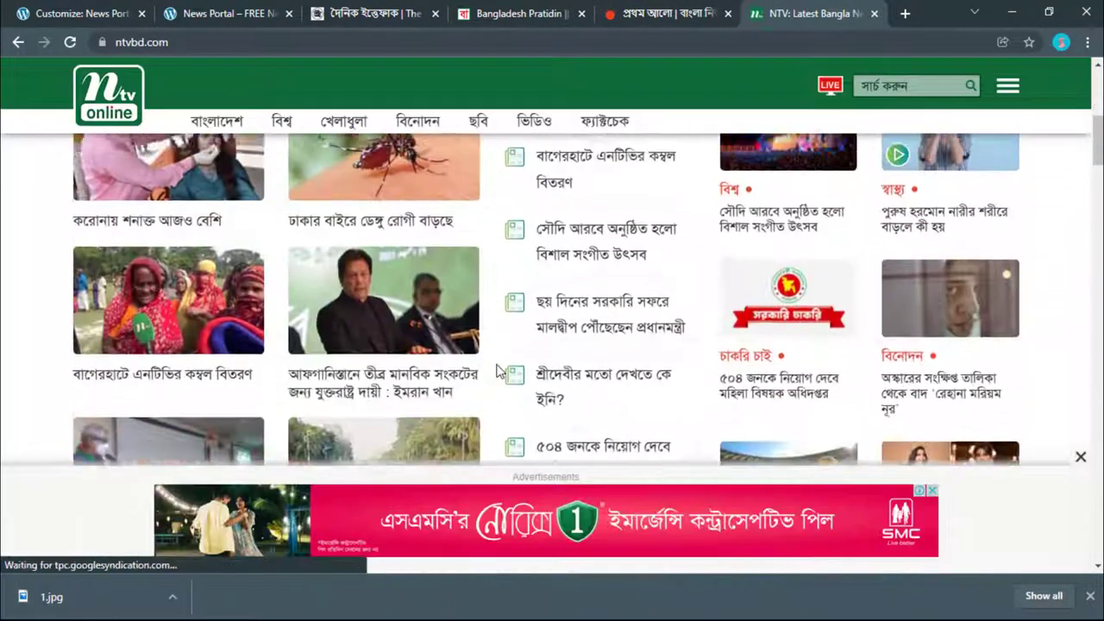
scroll(487, 372, "up", 5)
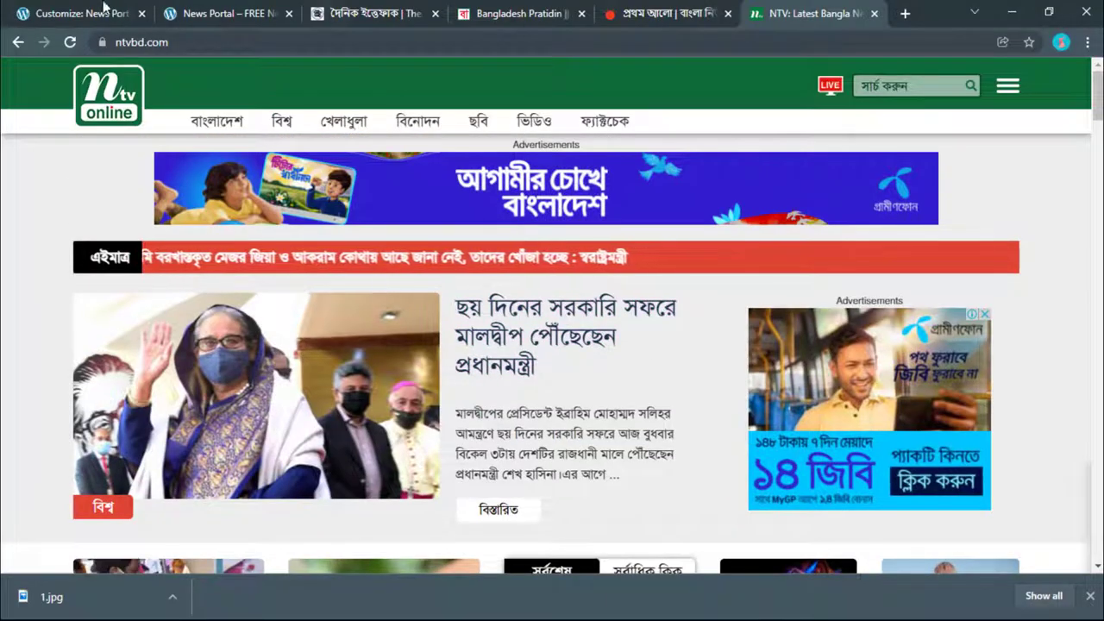
left_click(16, 42)
scroll(233, 285, "down", 2)
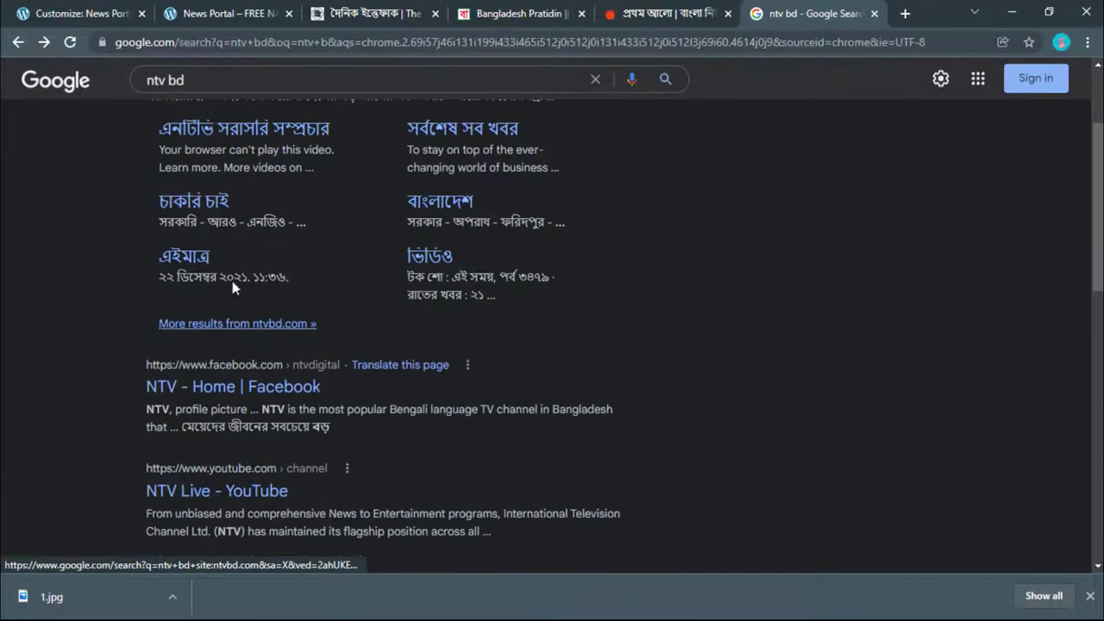
left_click(602, 9)
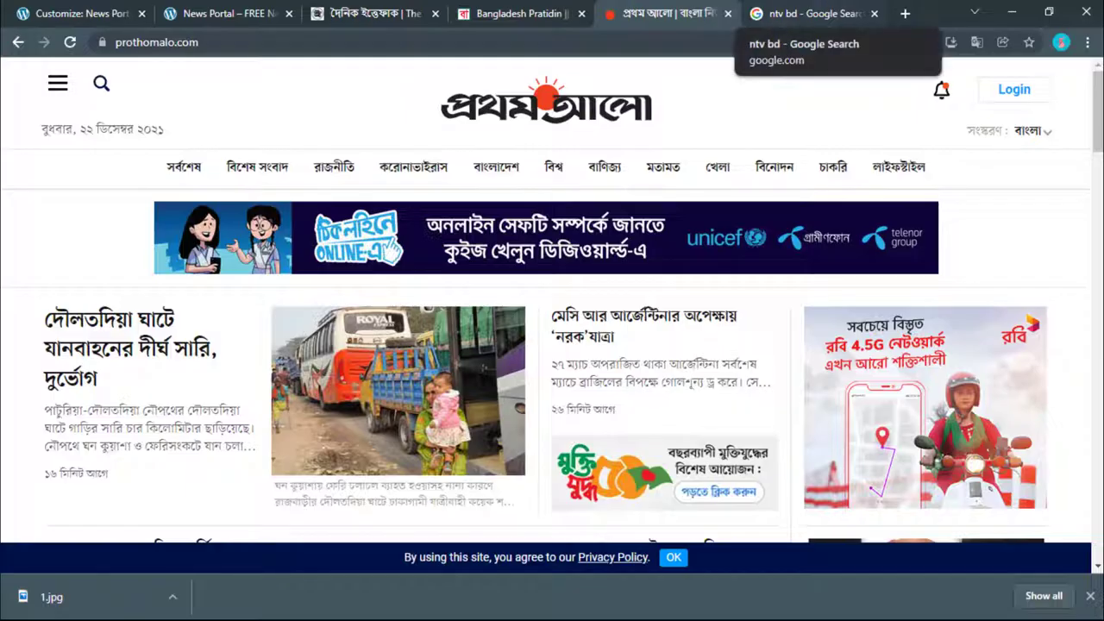
left_click(215, 13)
Step: Save the sample advertisement banner image as sample-add.jpg
left_click(78, 13)
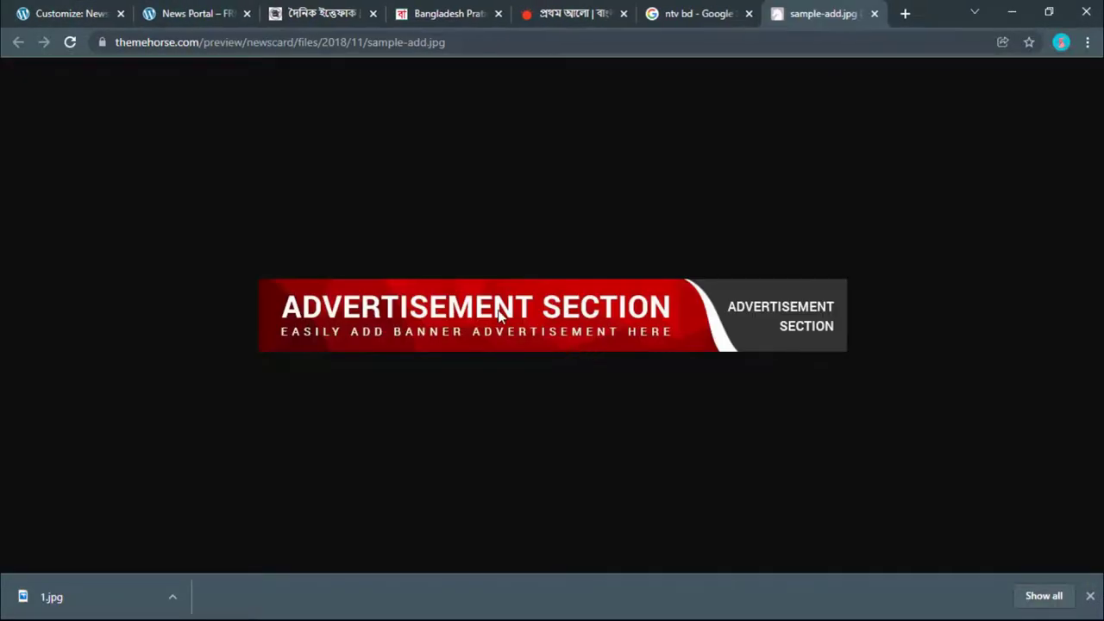
right_click(500, 315)
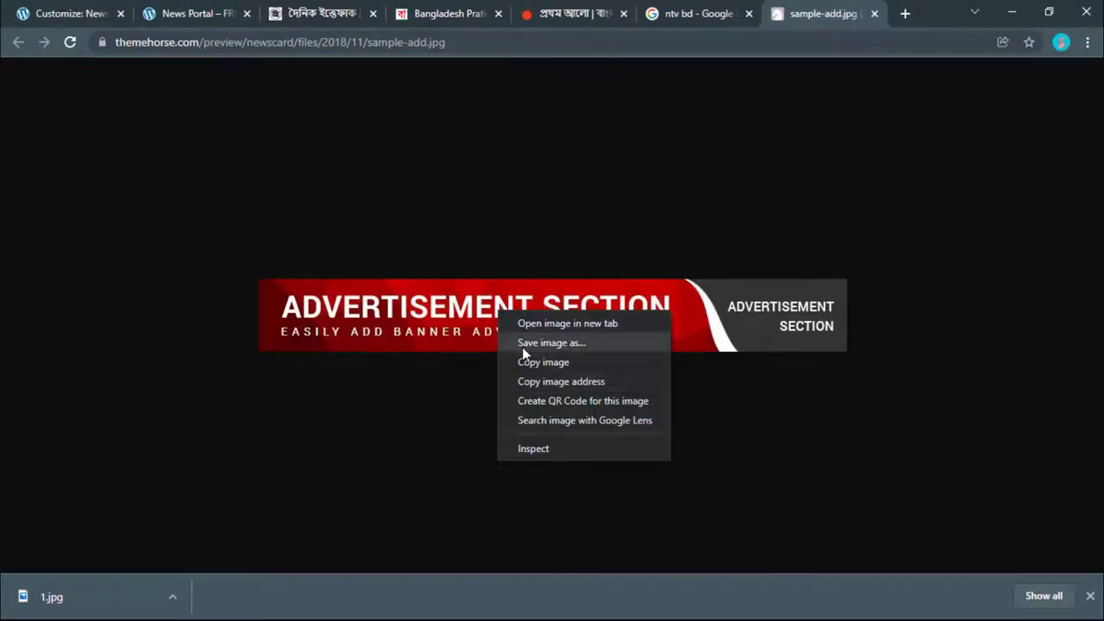
left_click(524, 344)
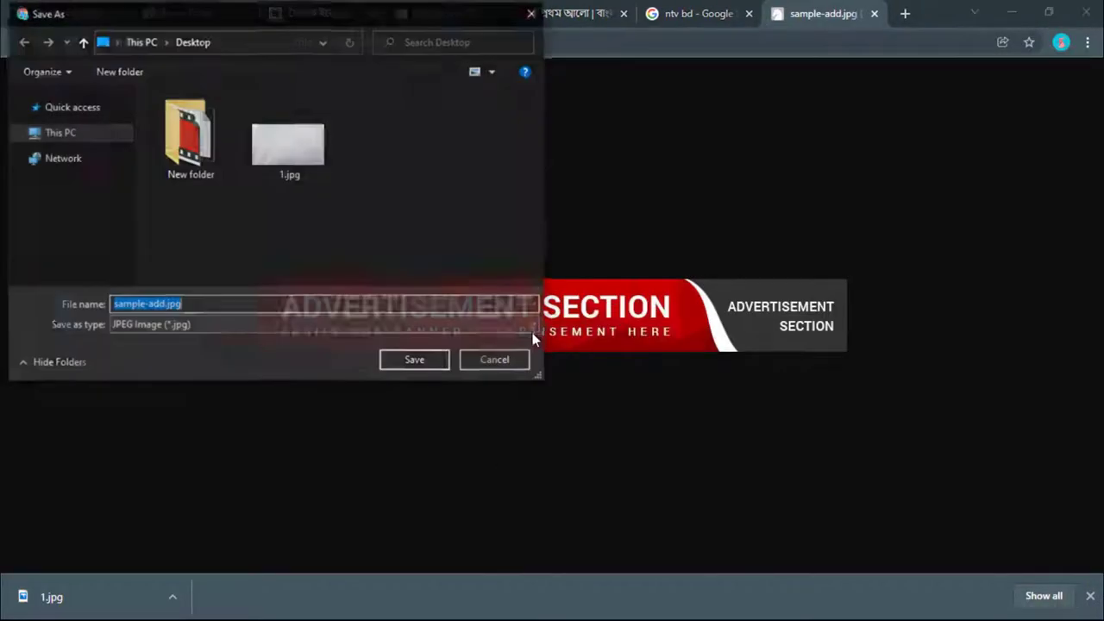
left_click(416, 362)
Step: Glance at the sample advertisement image again, then return to the theme customizer
left_click(231, 11)
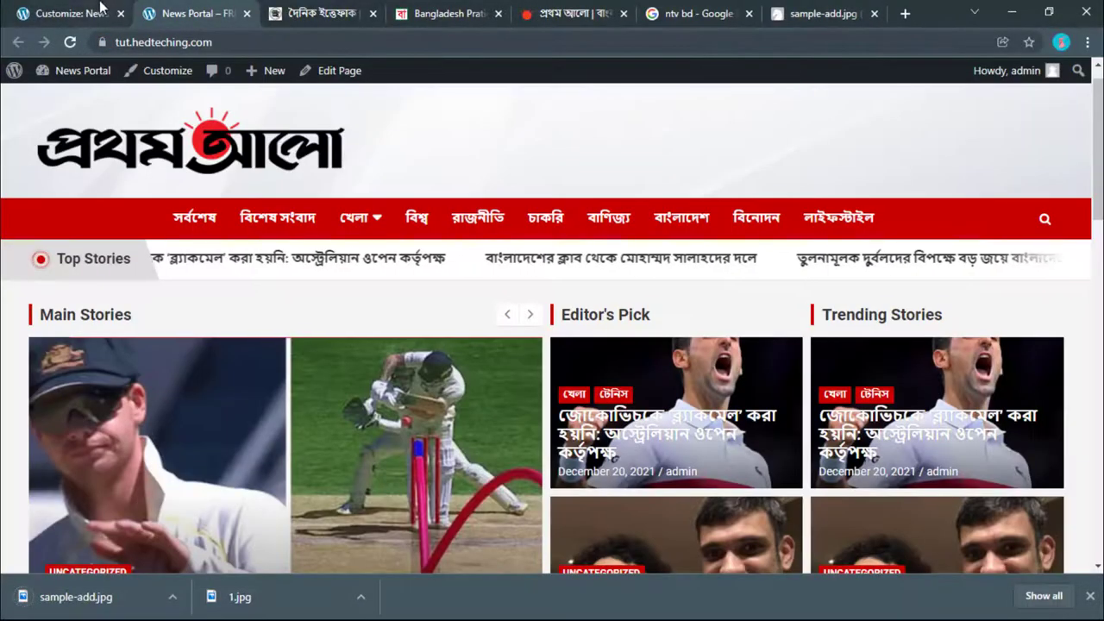
left_click(74, 13)
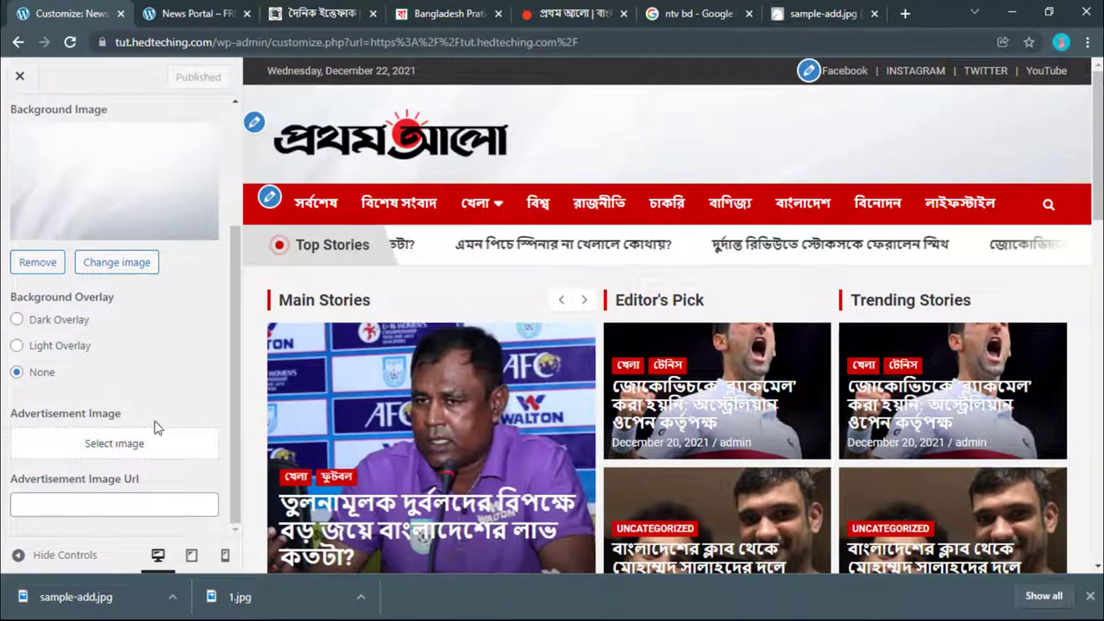
left_click(819, 8)
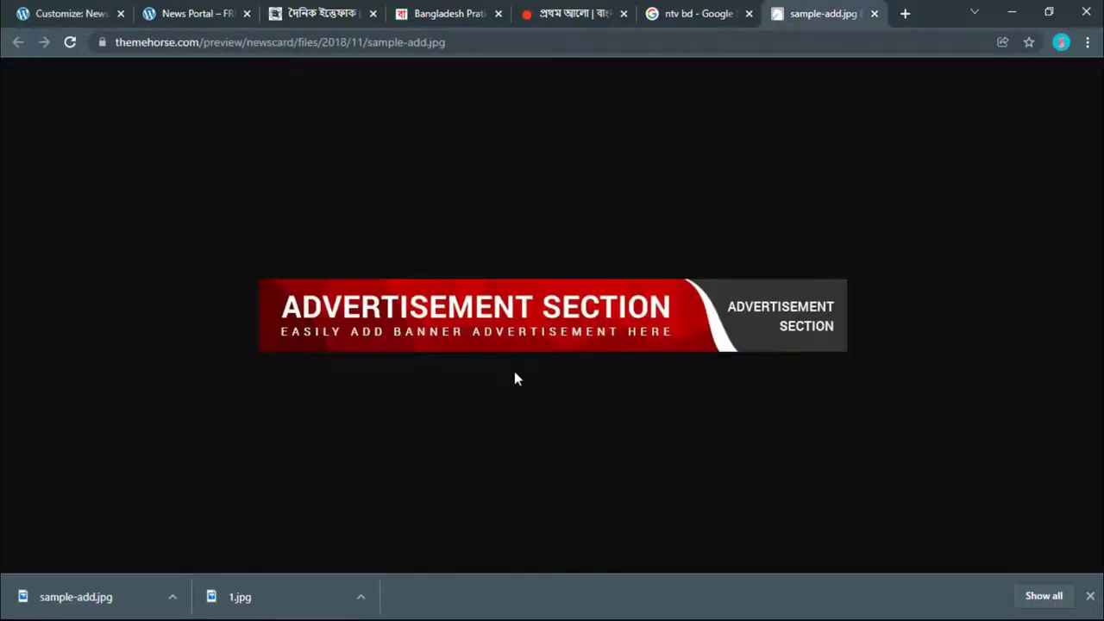
left_click(140, 10)
left_click(86, 12)
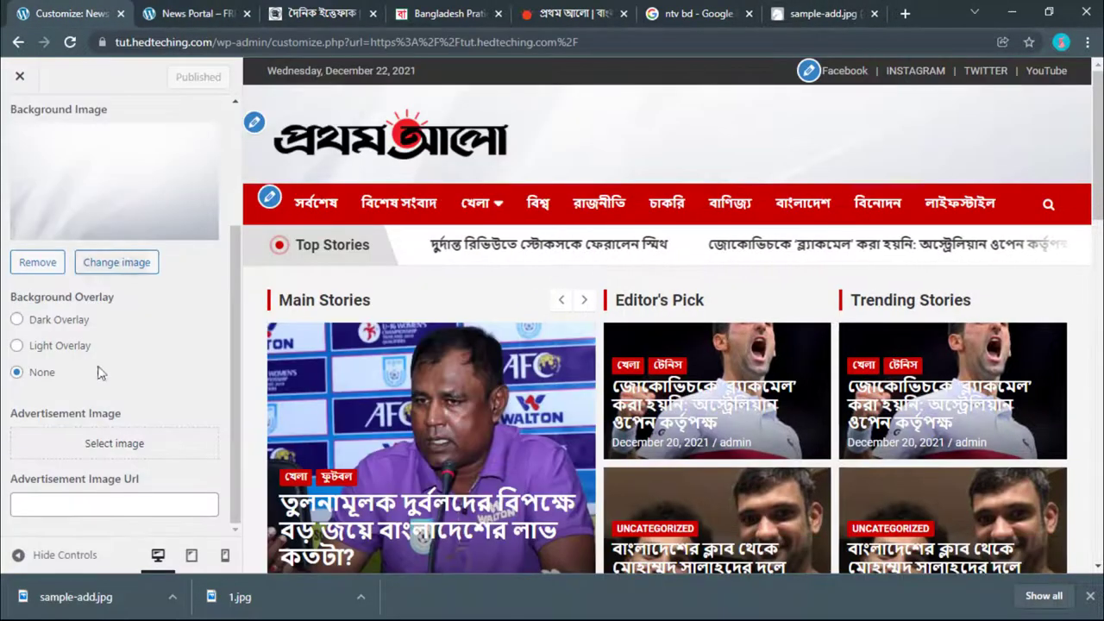
Step: Upload sample-add.jpg as the header Advertisement Image and publish the customizer changes
left_click(126, 440)
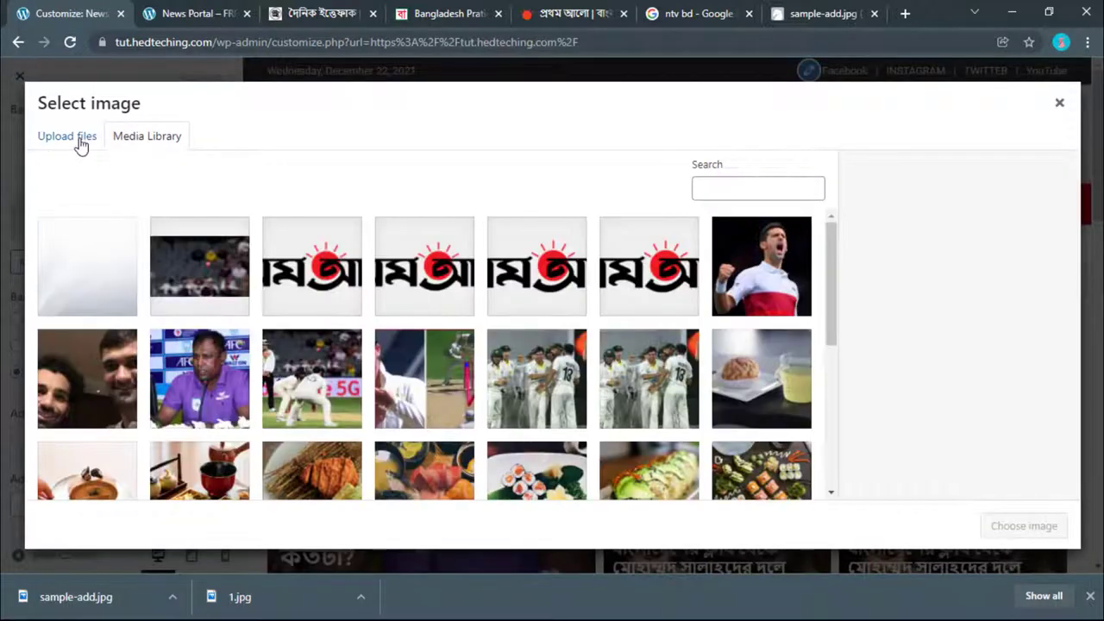
left_click(80, 139)
left_click(510, 337)
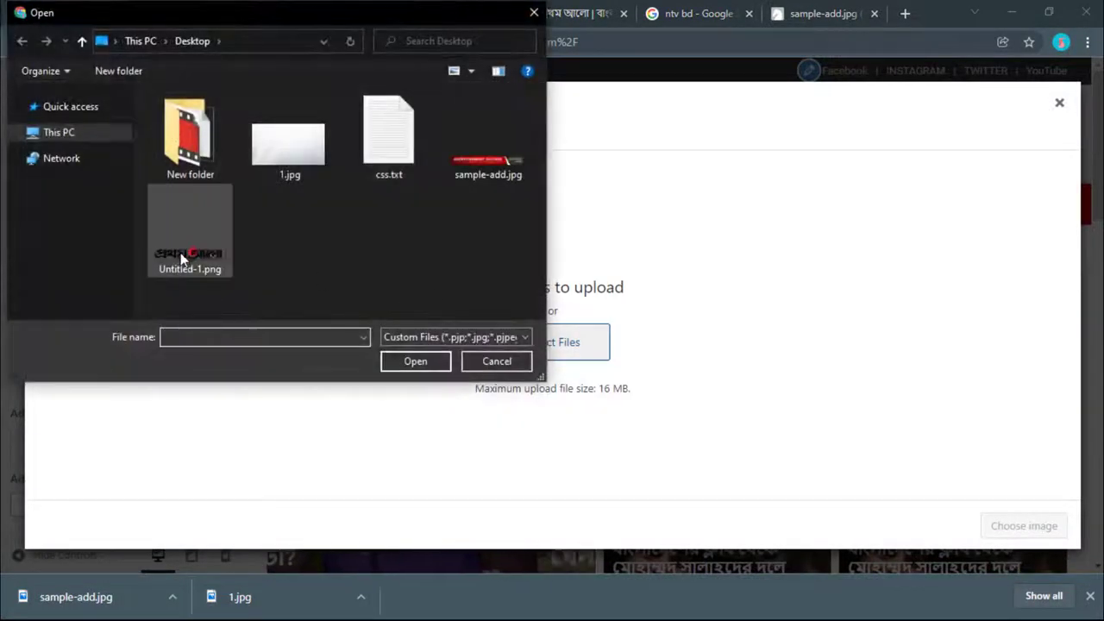
left_click(476, 173)
left_click(407, 362)
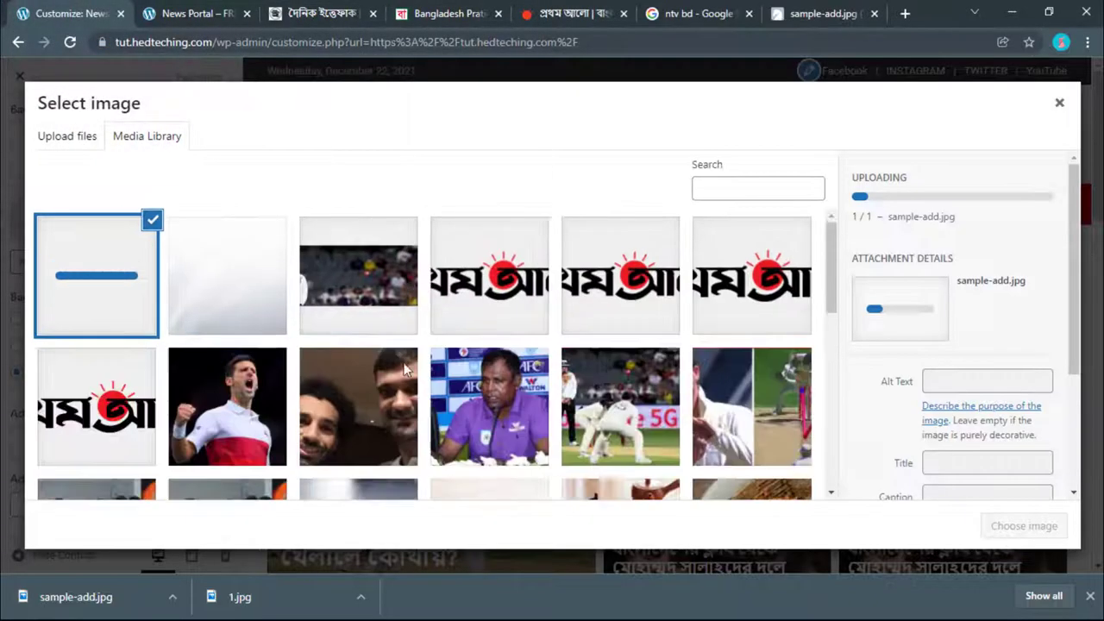
scroll(921, 394, "down", 3)
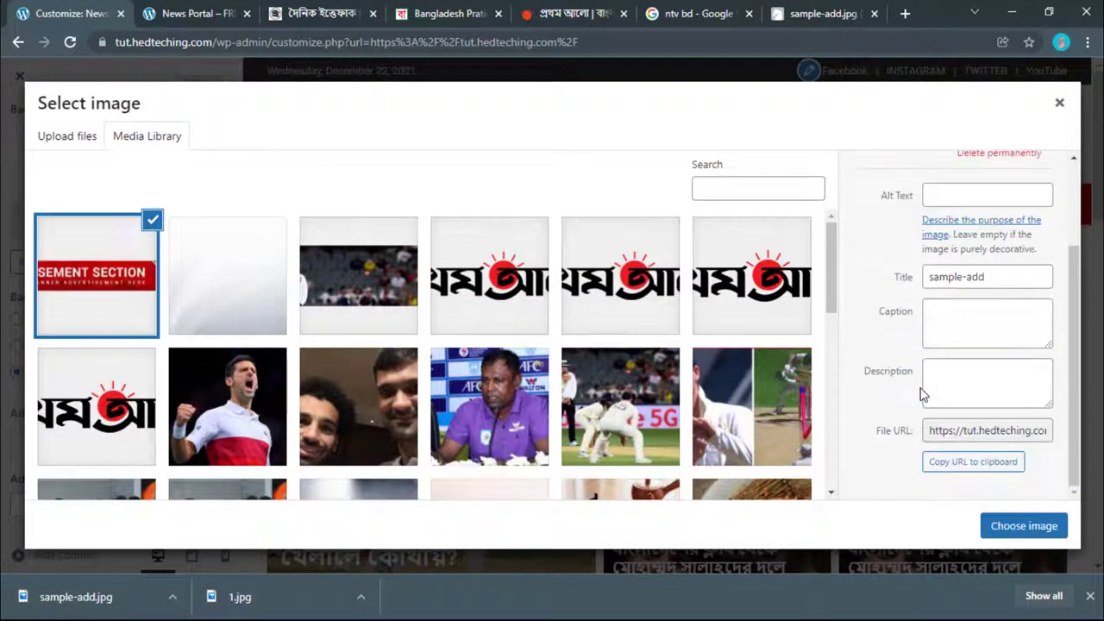
scroll(897, 393, "up", 3)
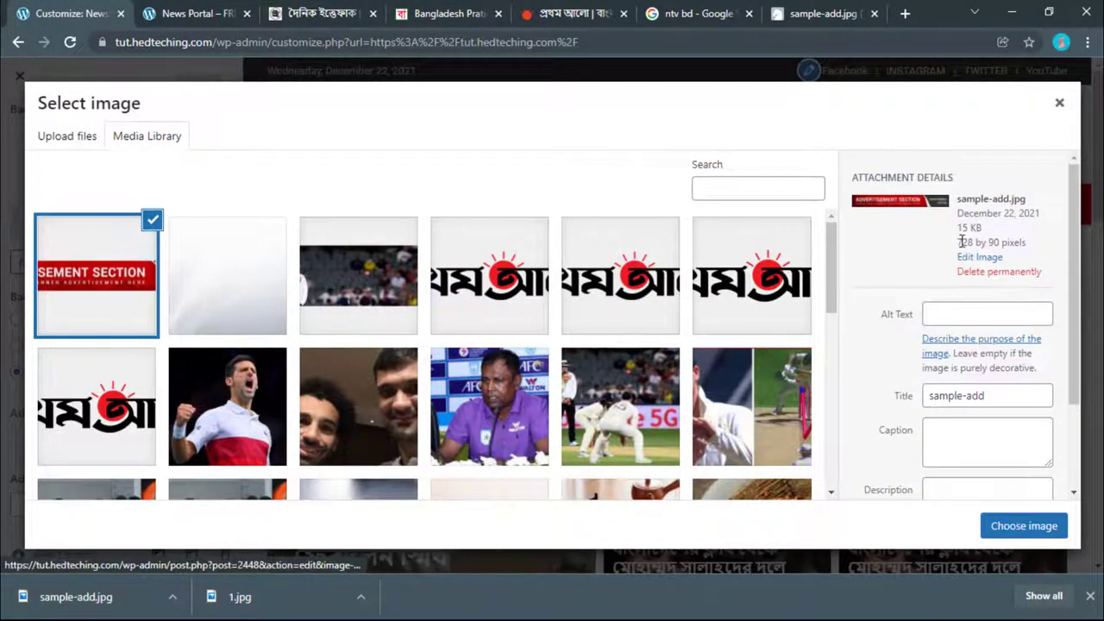
left_click(1024, 527)
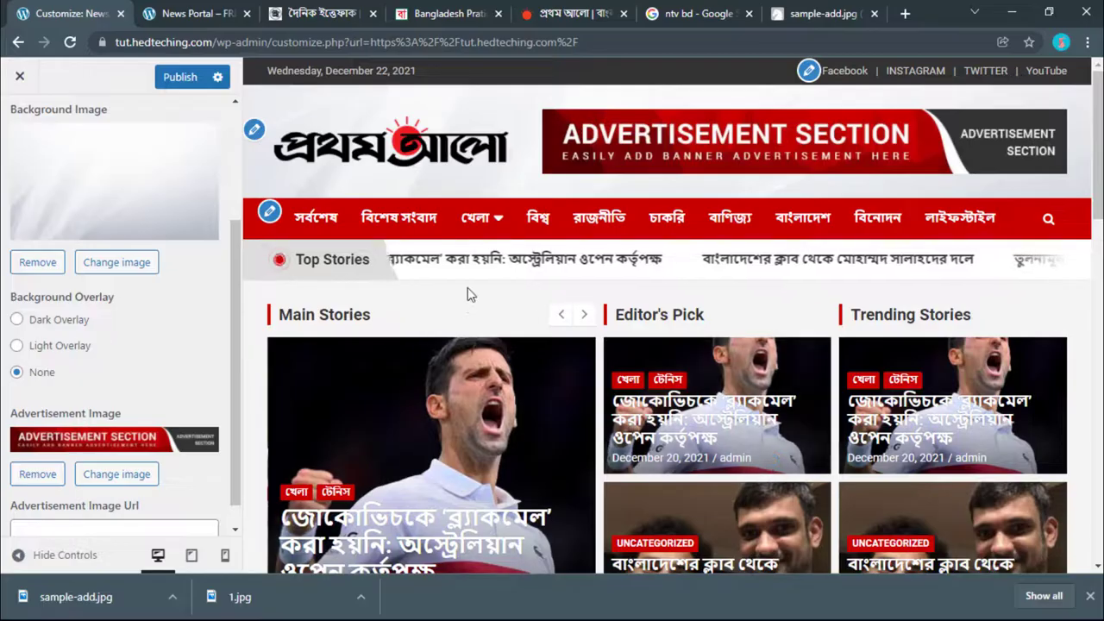
left_click(179, 77)
Step: Reload the live News Portal homepage to show the new advertisement banner
left_click(298, 14)
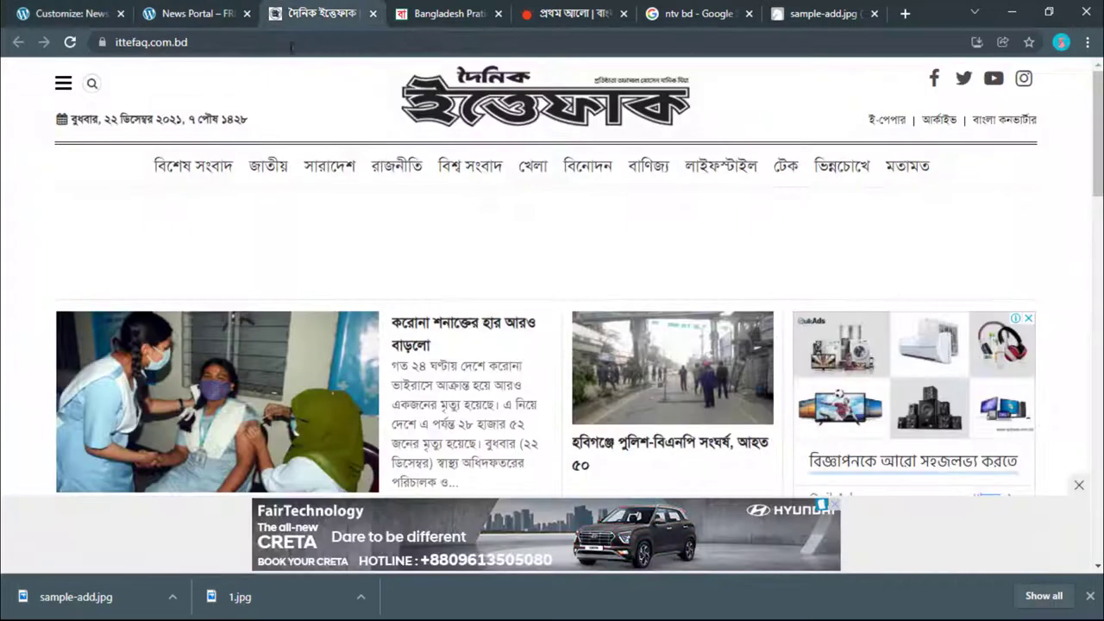
left_click(170, 10)
left_click(70, 41)
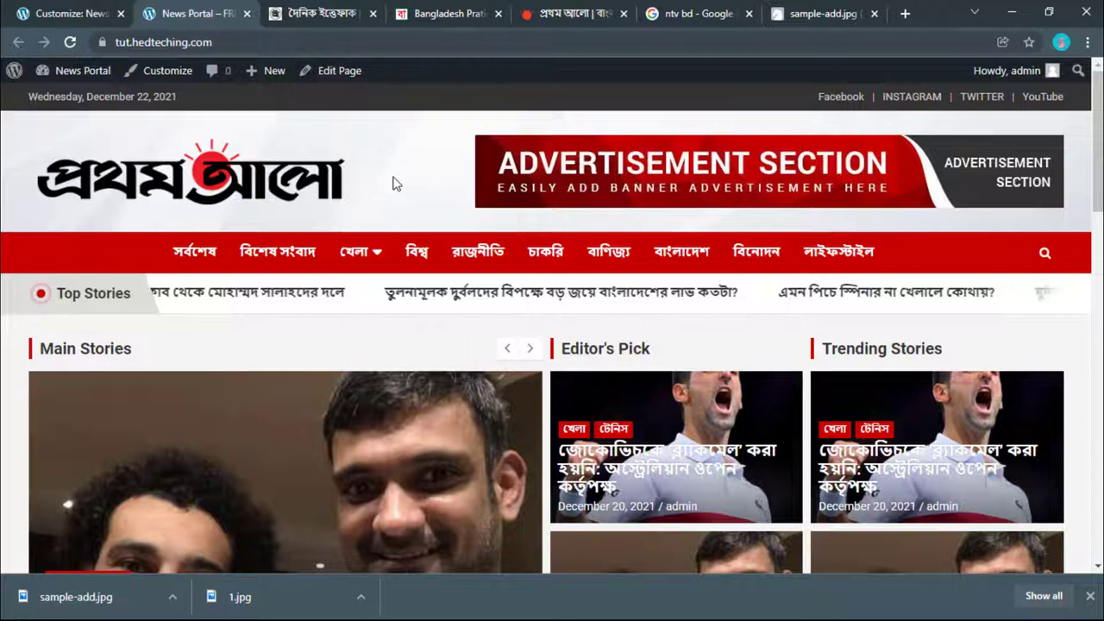
Step: Close the Customize tab and scroll through the updated live homepage
left_click(7, 7)
left_click(120, 13)
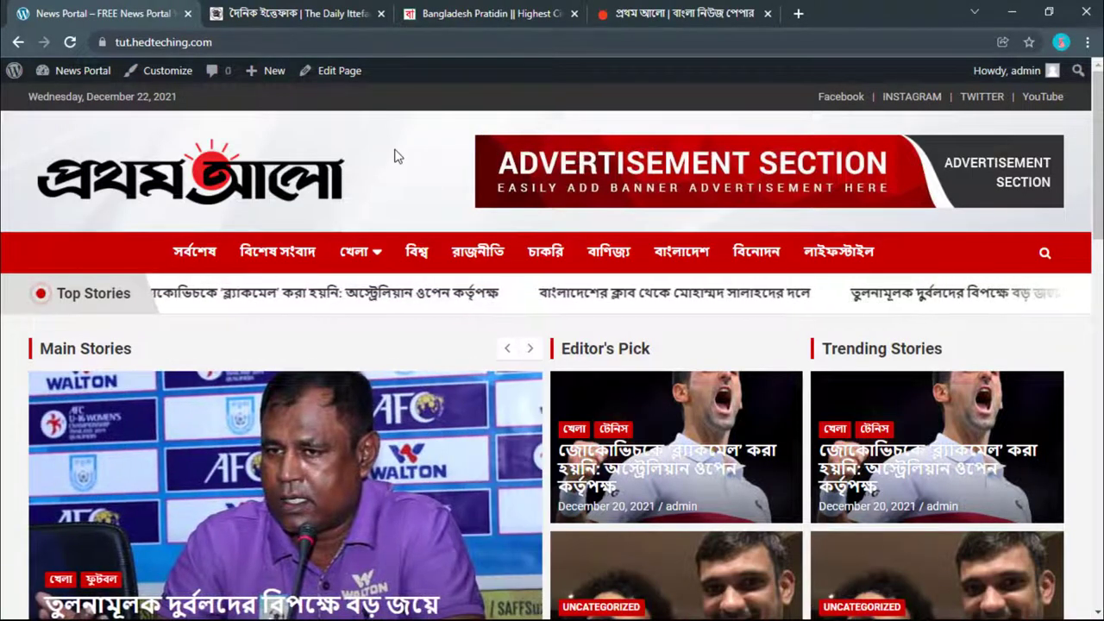
scroll(397, 155, "down", 2)
scroll(397, 155, "down", 3)
scroll(397, 156, "up", 5)
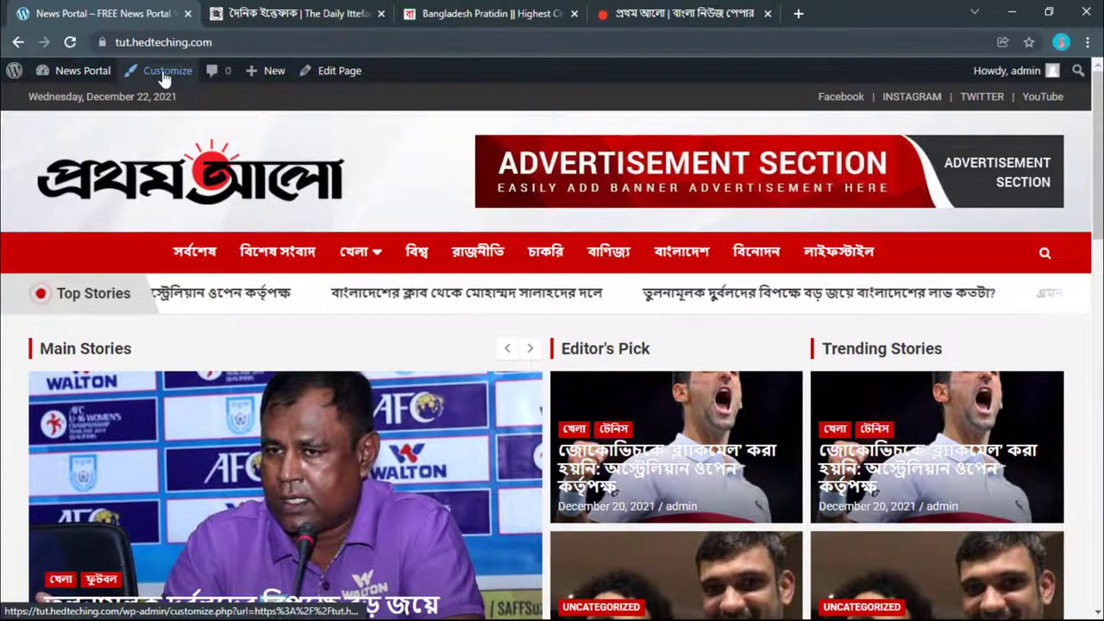
Step: Open the customizer's Banner display options and preview the সর্বশেষ posts page
left_click(164, 73)
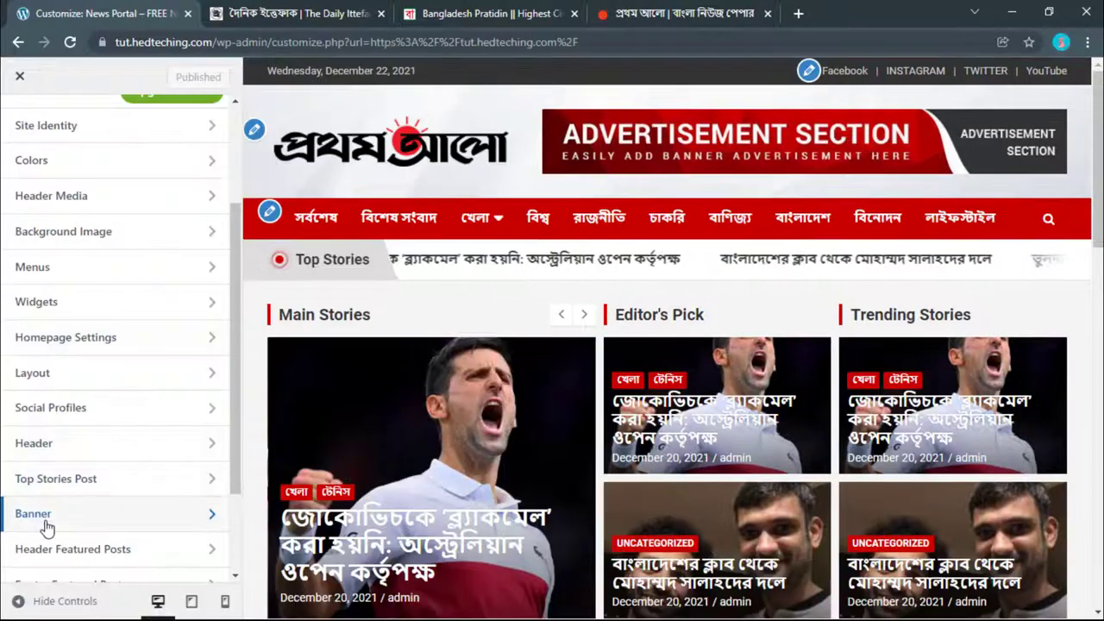
left_click(47, 516)
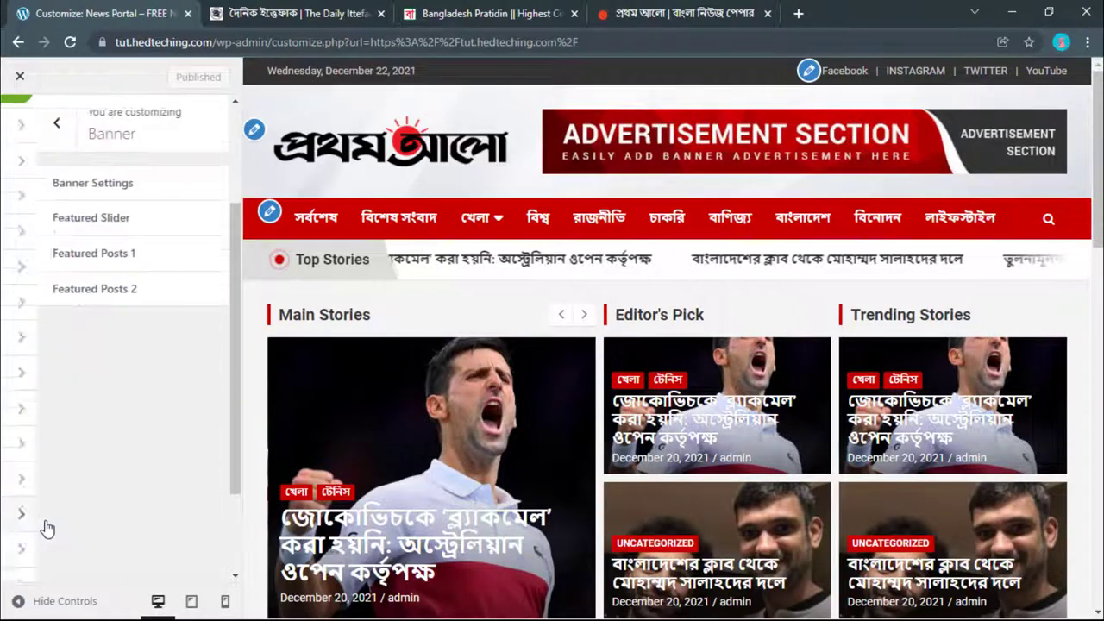
left_click(79, 184)
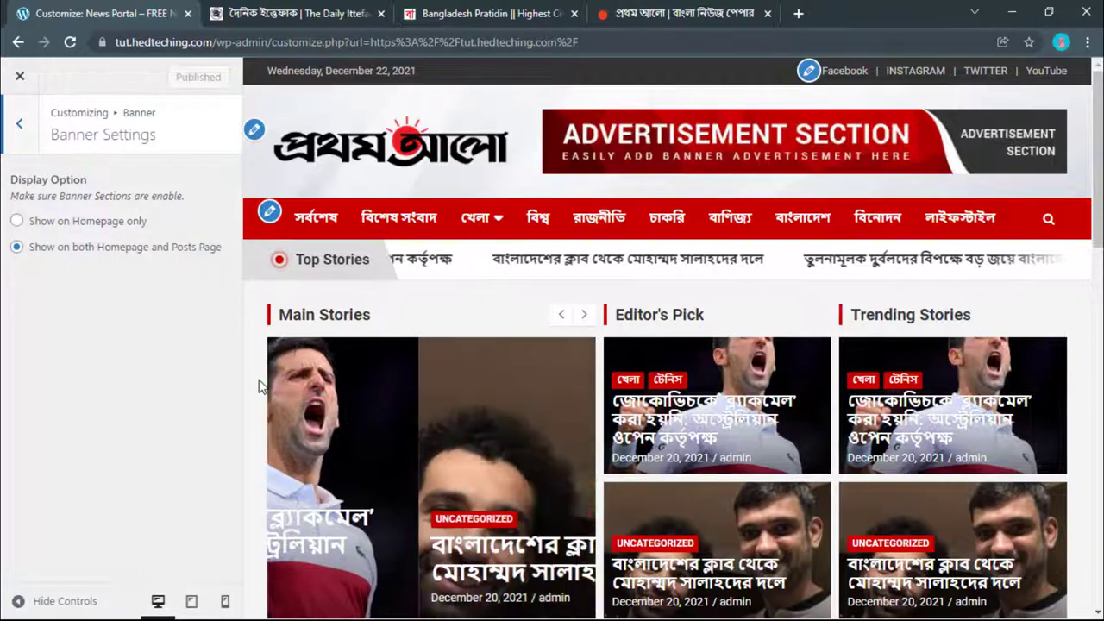
scroll(259, 380, "down", 1)
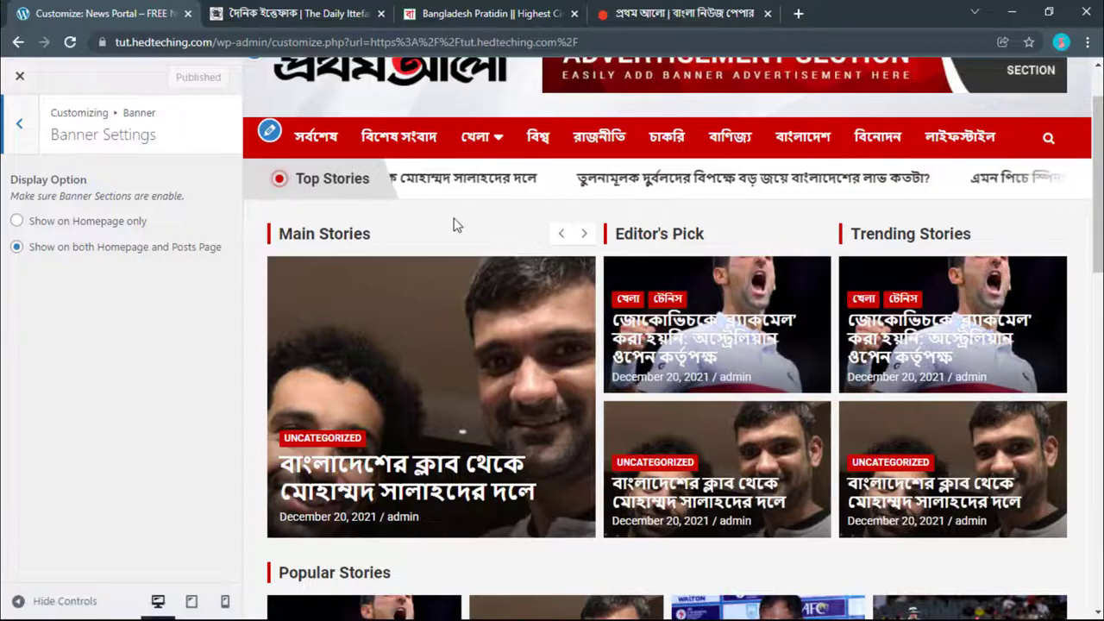
left_click(315, 136)
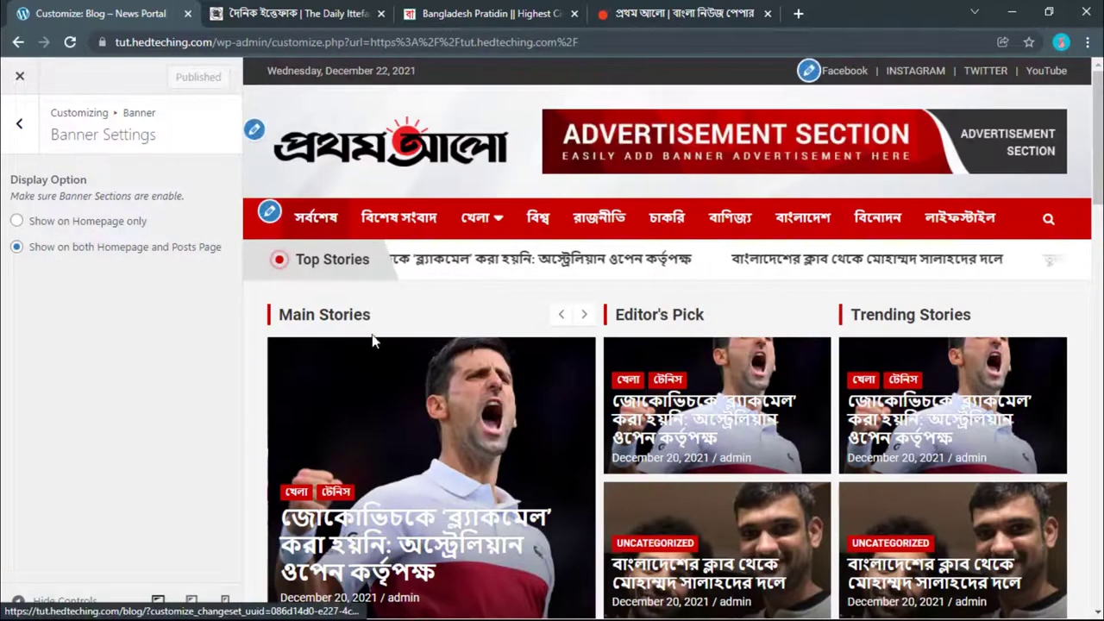
scroll(373, 341, "down", 2)
scroll(372, 342, "up", 2)
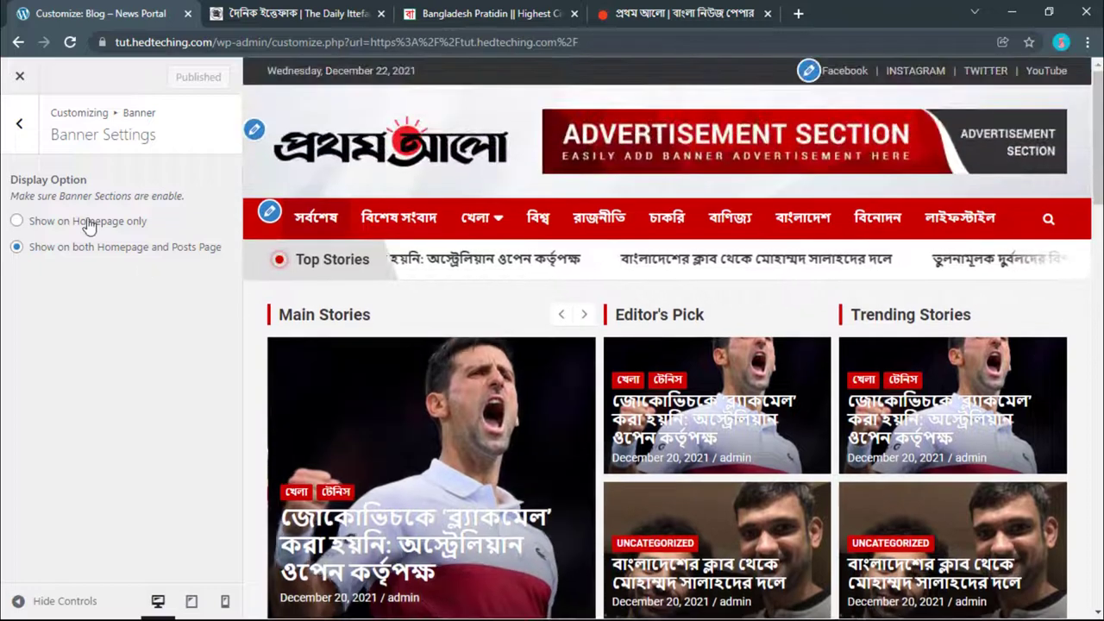
Step: Choose 'Show on Homepage only' for the banner and preview the homepage
left_click(88, 222)
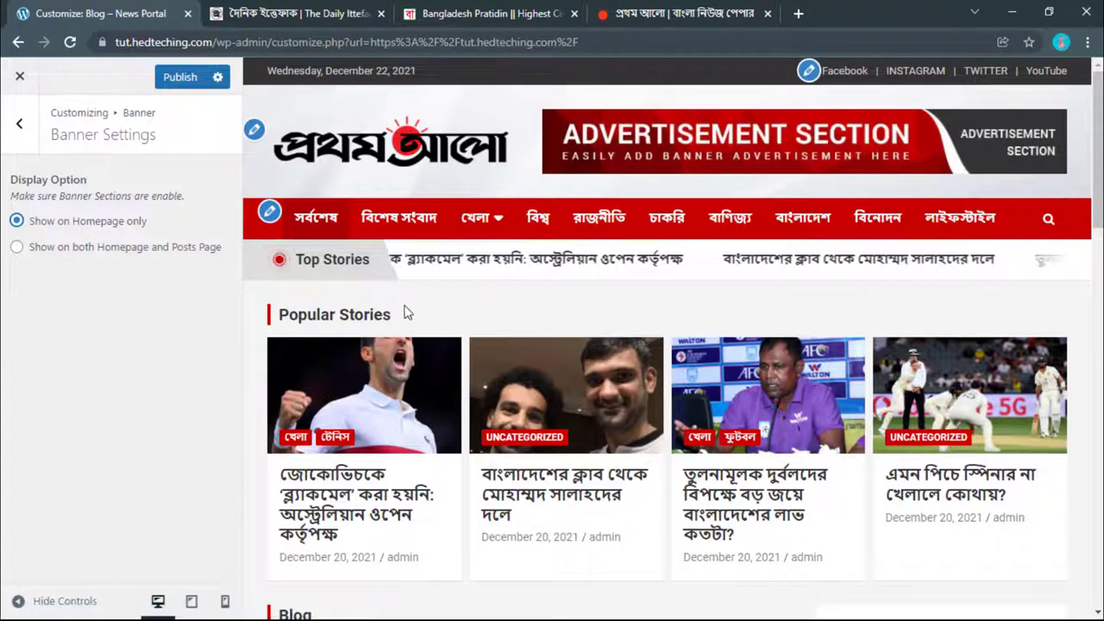
scroll(412, 326, "down", 3)
scroll(412, 326, "up", 2)
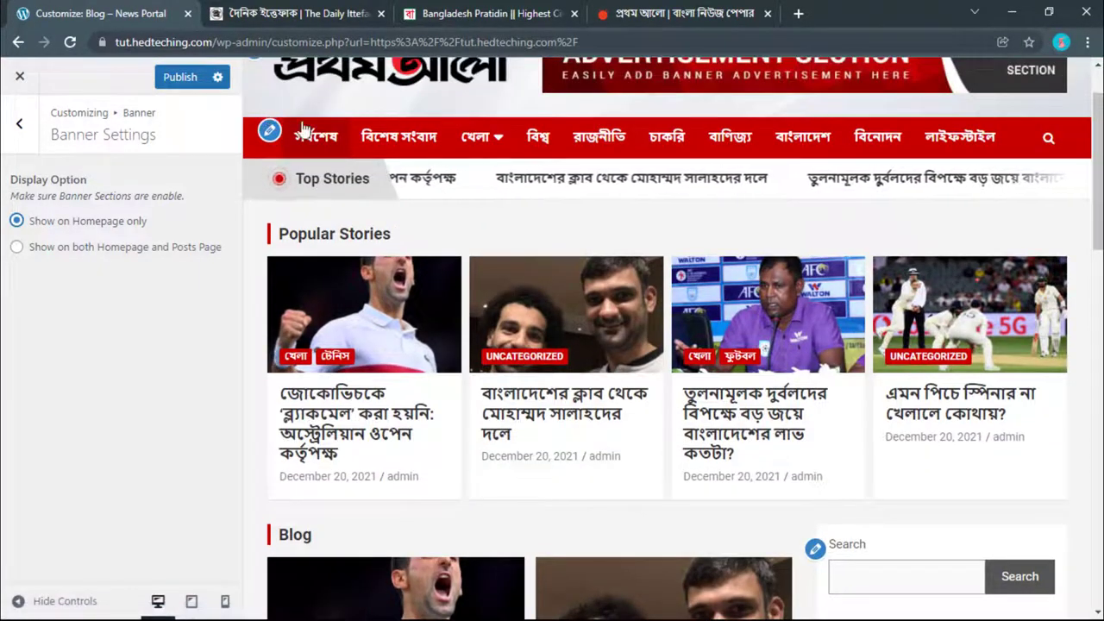
scroll(382, 111, "down", 1)
scroll(382, 111, "up", 3)
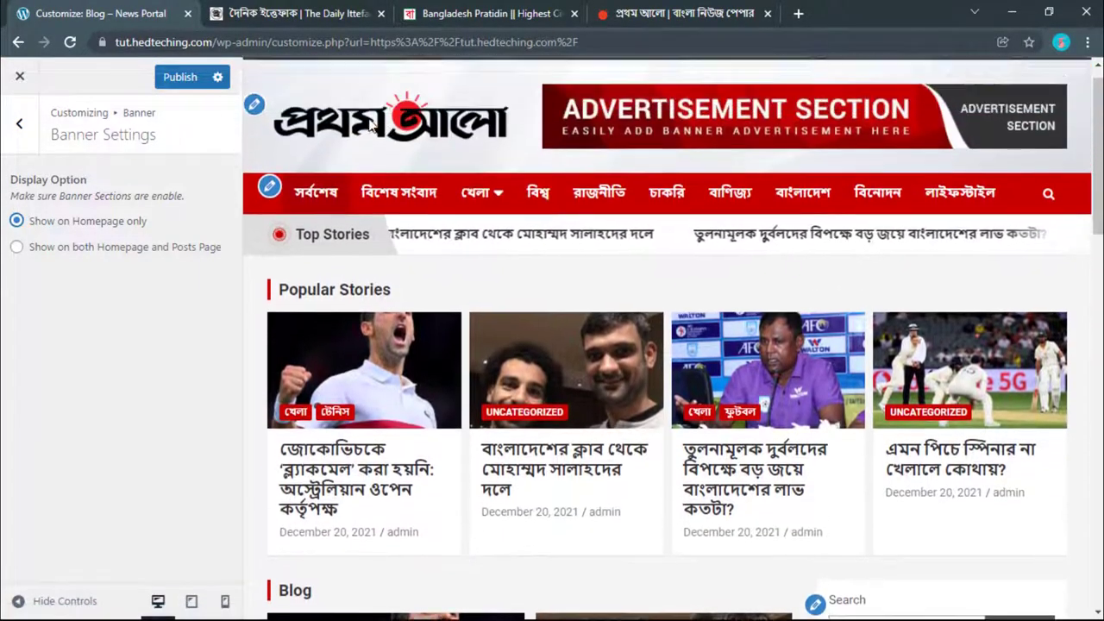
left_click(358, 154)
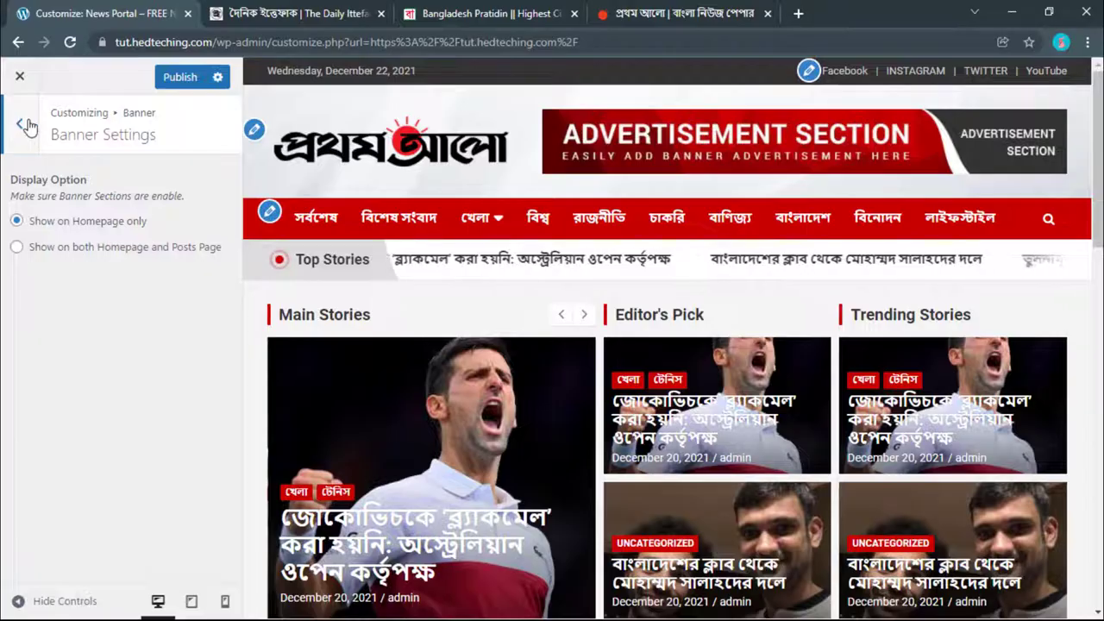
Step: Open the Featured Slider settings and compare the Ittefaq, Bangladesh Pratidin and Prothom Alo sites
left_click(20, 124)
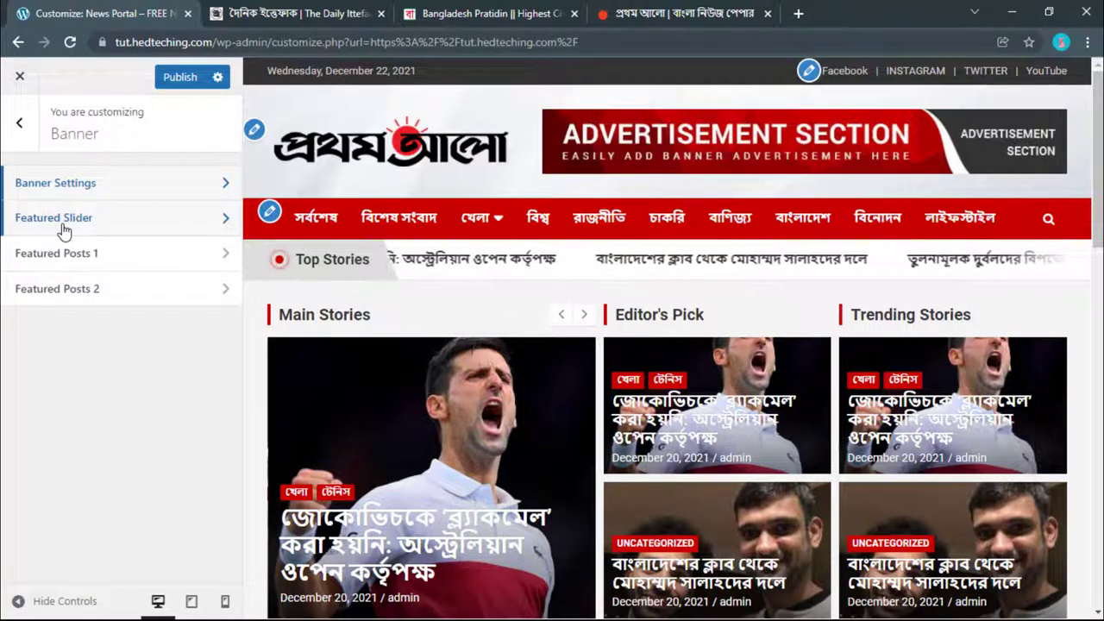
left_click(150, 213)
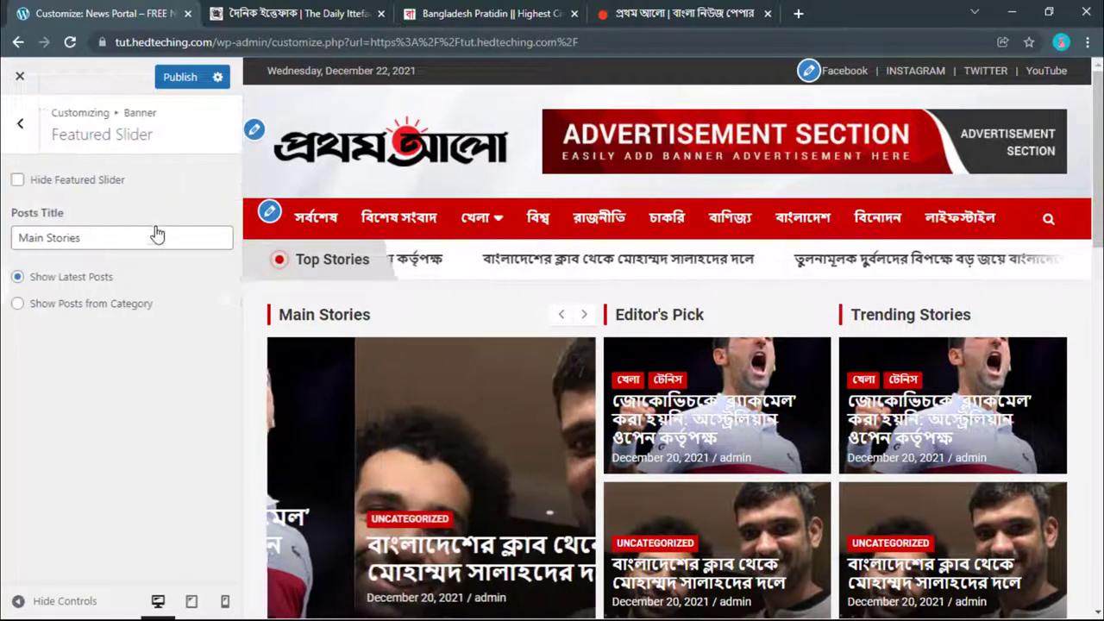
scroll(390, 272, "down", 1)
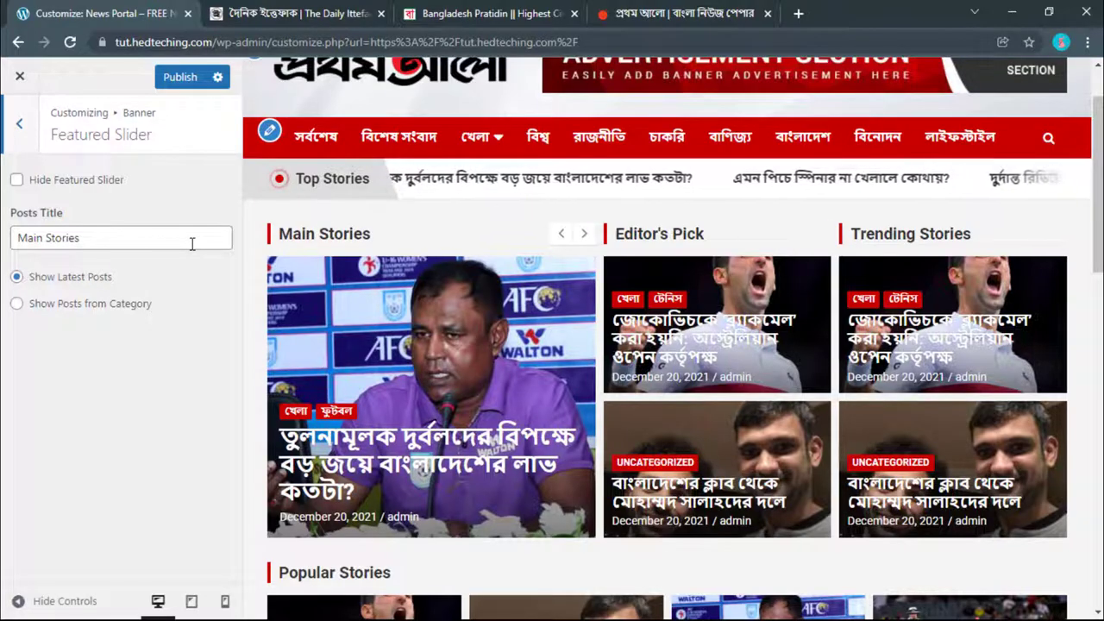
left_click(345, 13)
left_click(463, 9)
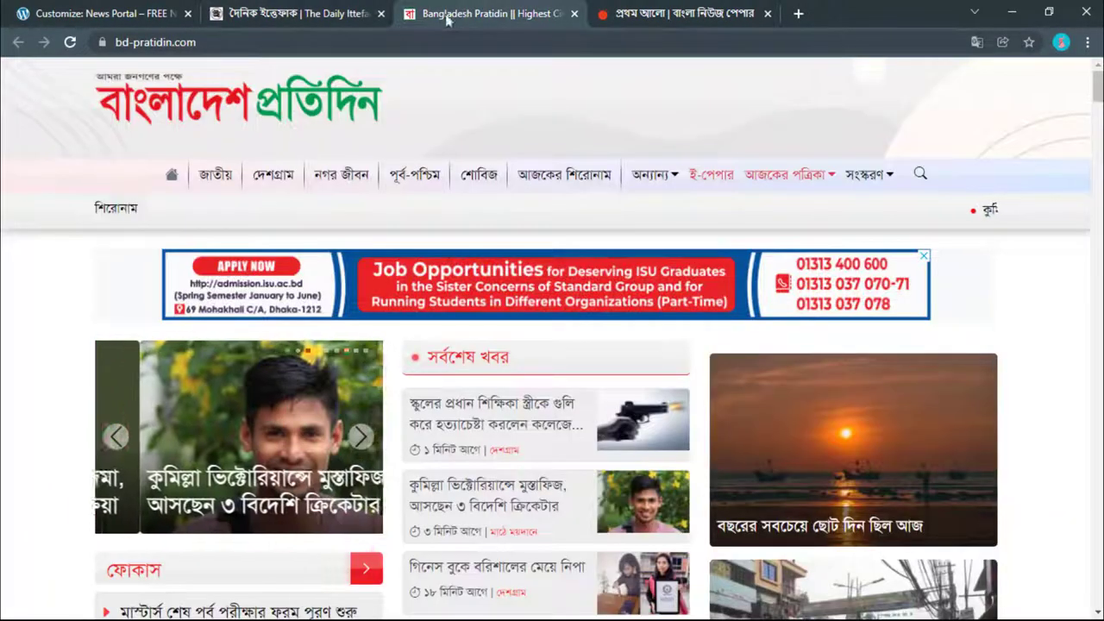
left_click(645, 11)
scroll(363, 293, "down", 7)
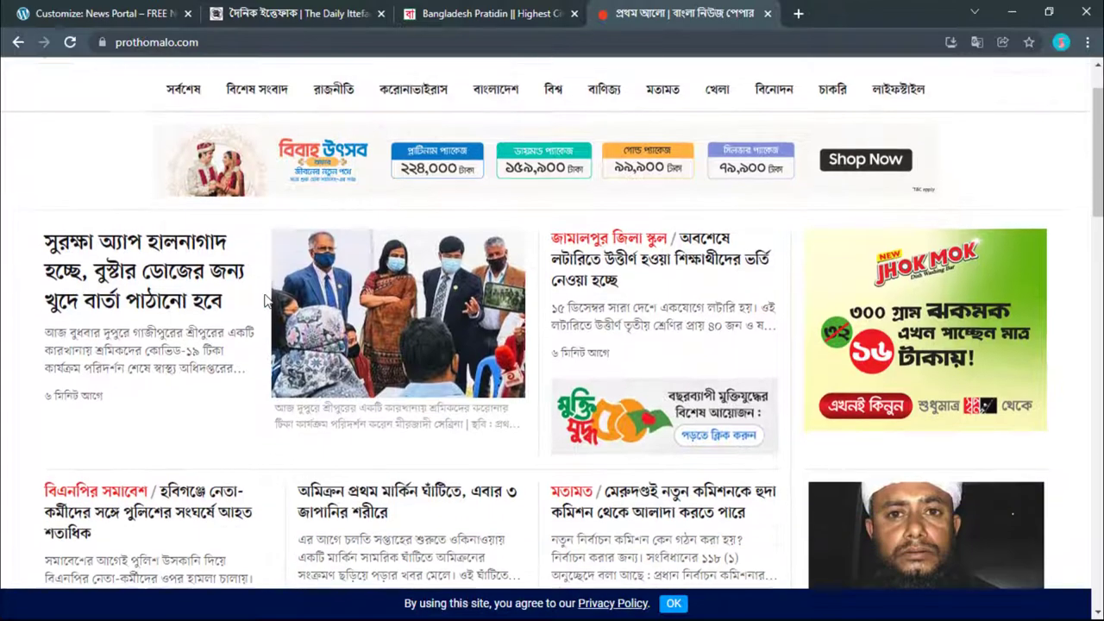
scroll(265, 301, "up", 4)
scroll(265, 301, "up", 5)
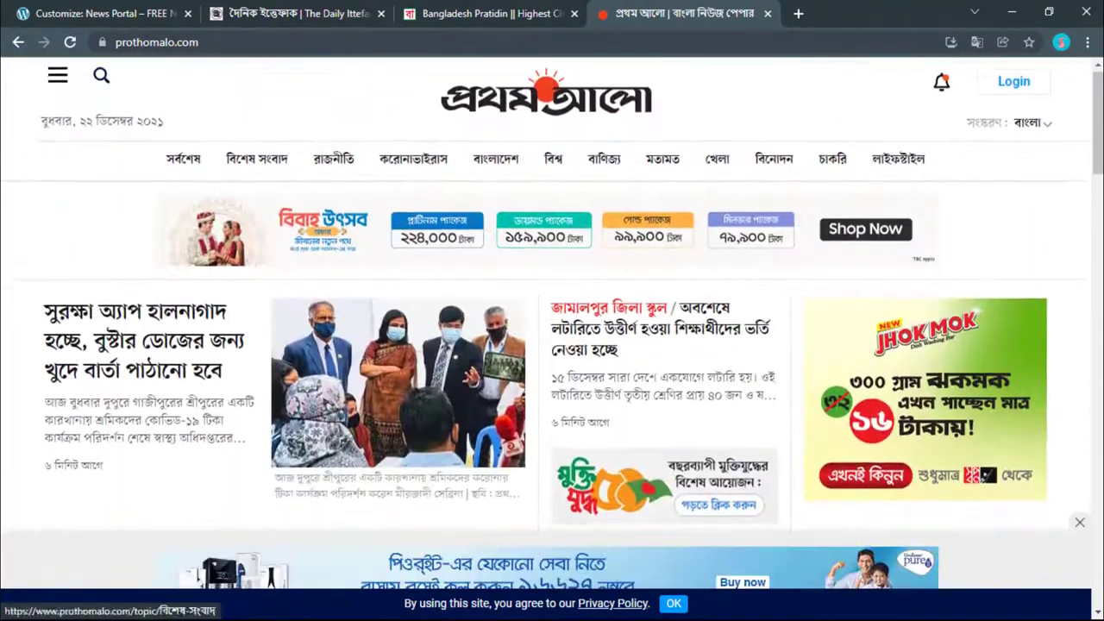
left_click(440, 8)
left_click(295, 10)
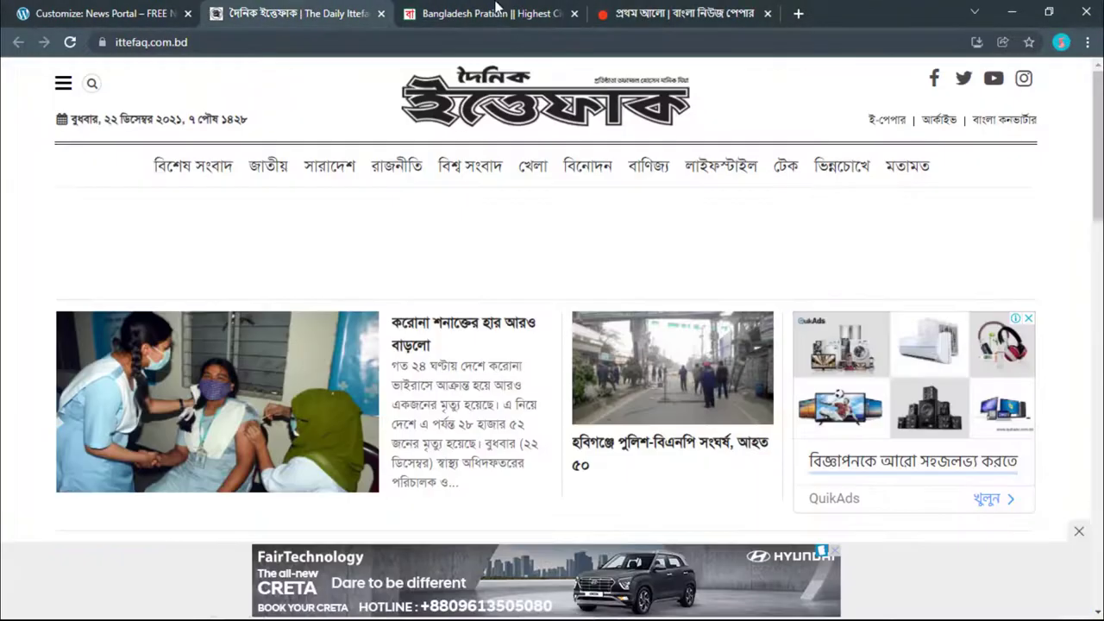
left_click(483, 13)
scroll(483, 448, "down", 2)
scroll(492, 379, "up", 2)
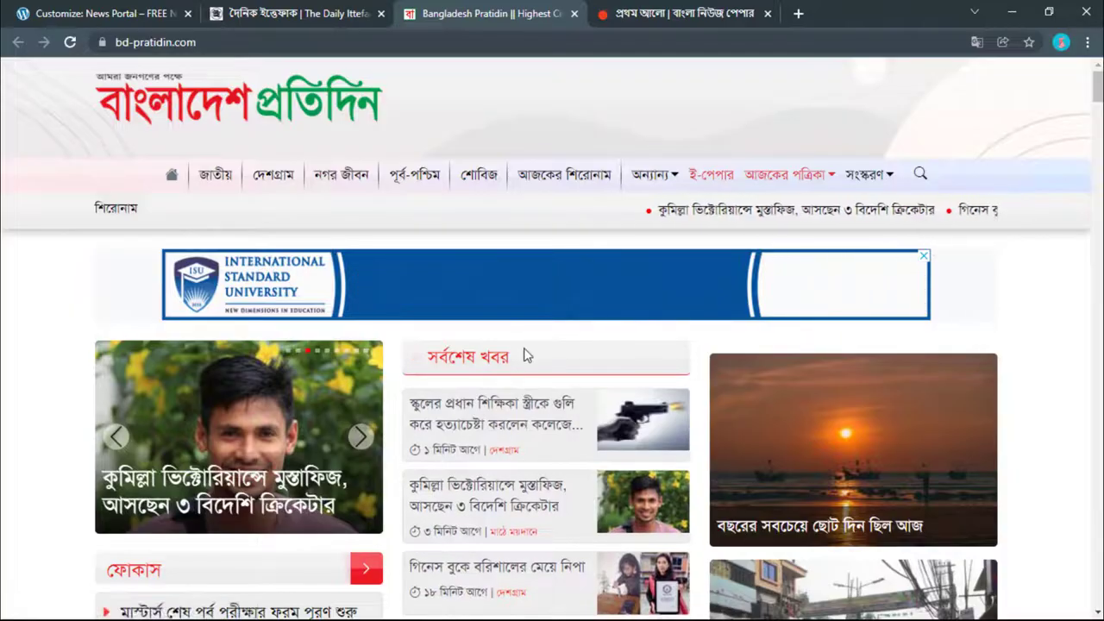
Step: Copy 'সর্বশেষ খবর' from Bangladesh Pratidin and paste it over Main Stories as Posts Title
left_click_drag(517, 357, 429, 369)
right_click(453, 369)
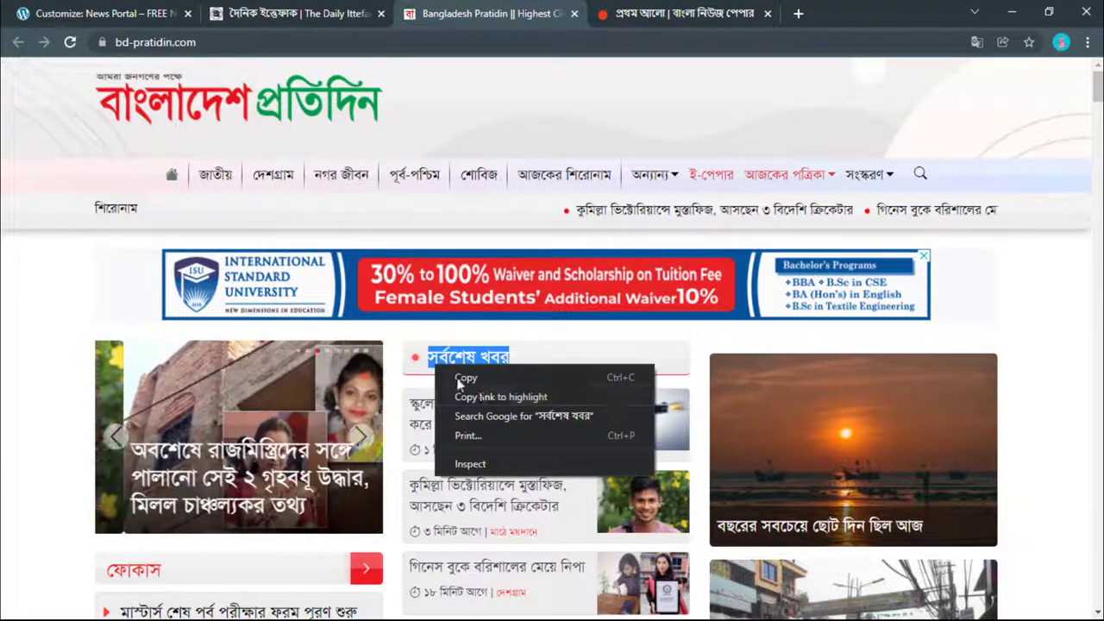
left_click(471, 372)
left_click(103, 13)
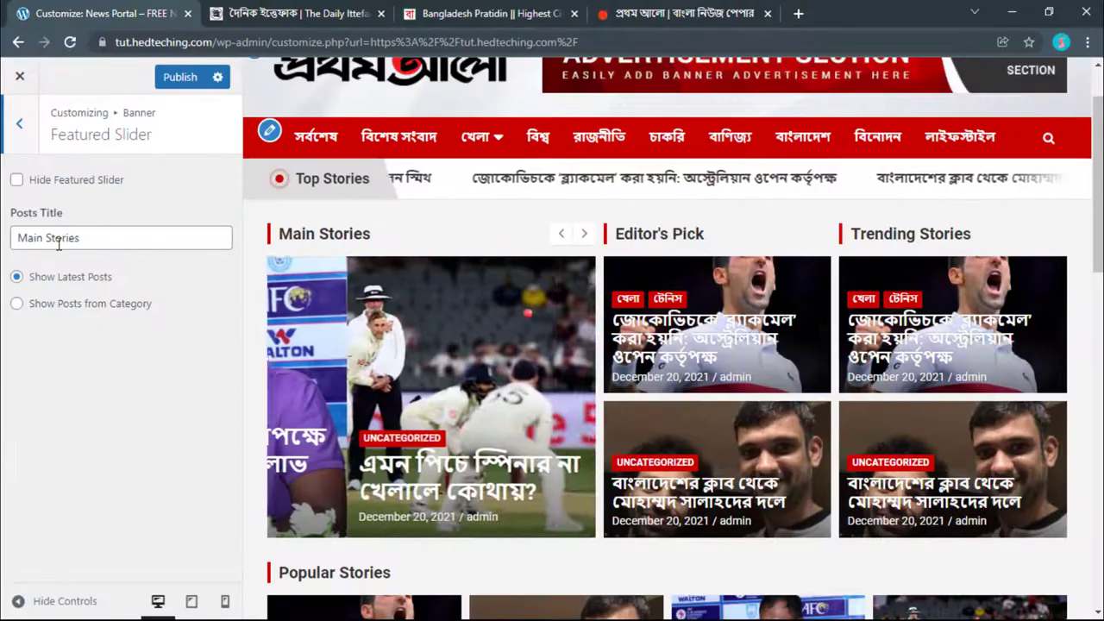
triple_click(60, 238)
right_click(57, 245)
left_click(95, 324)
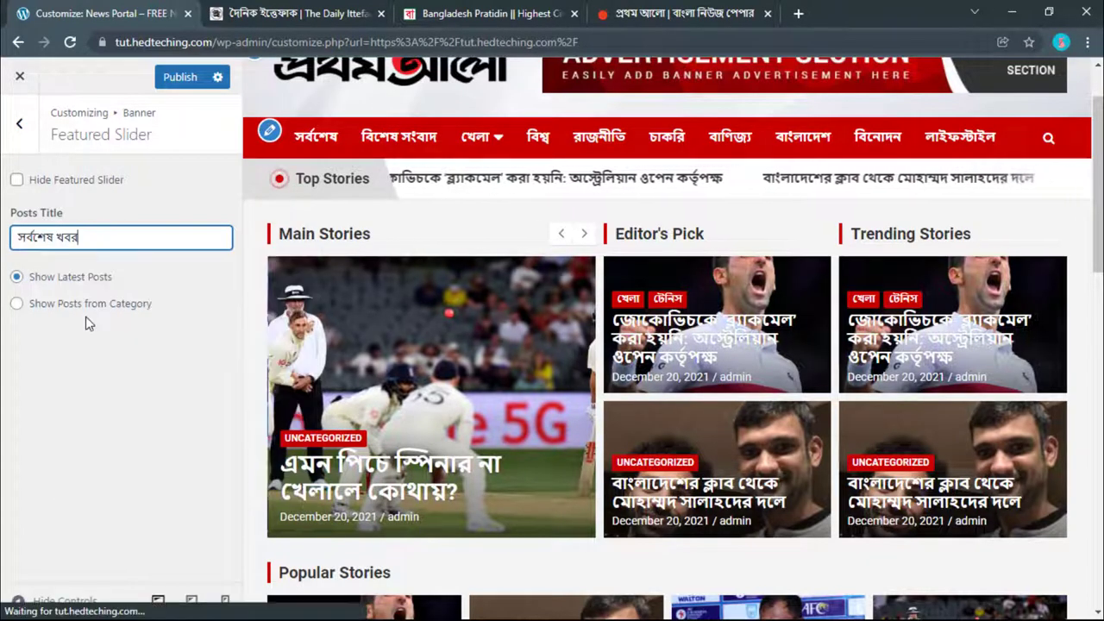
Step: Check the reference news sites again and return to the customizer
left_click(359, 18)
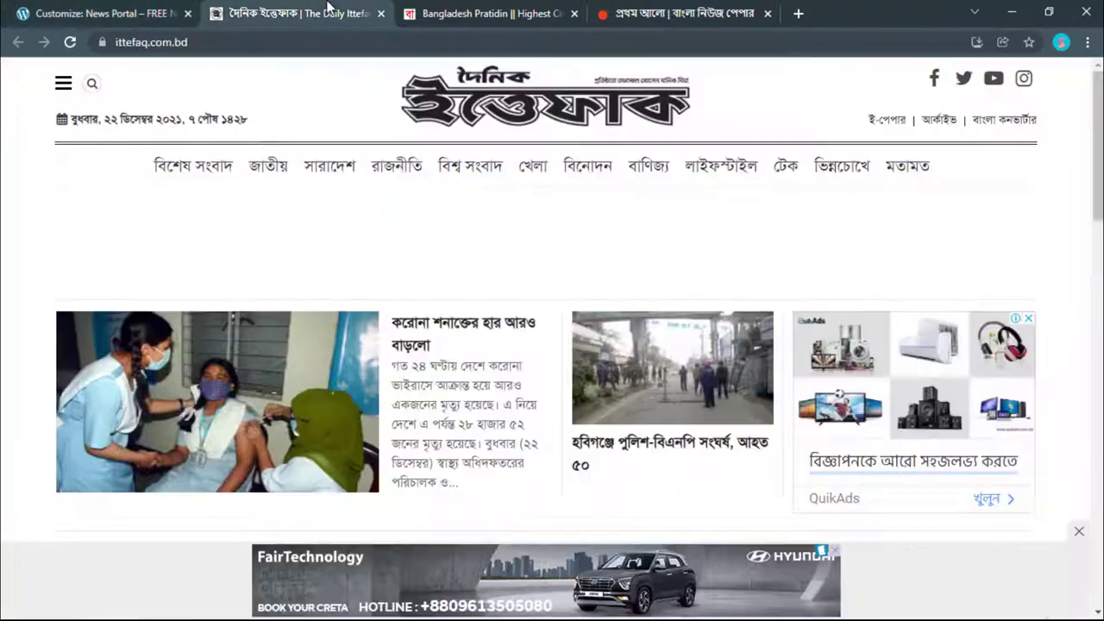
left_click(500, 12)
left_click(681, 13)
left_click(552, 12)
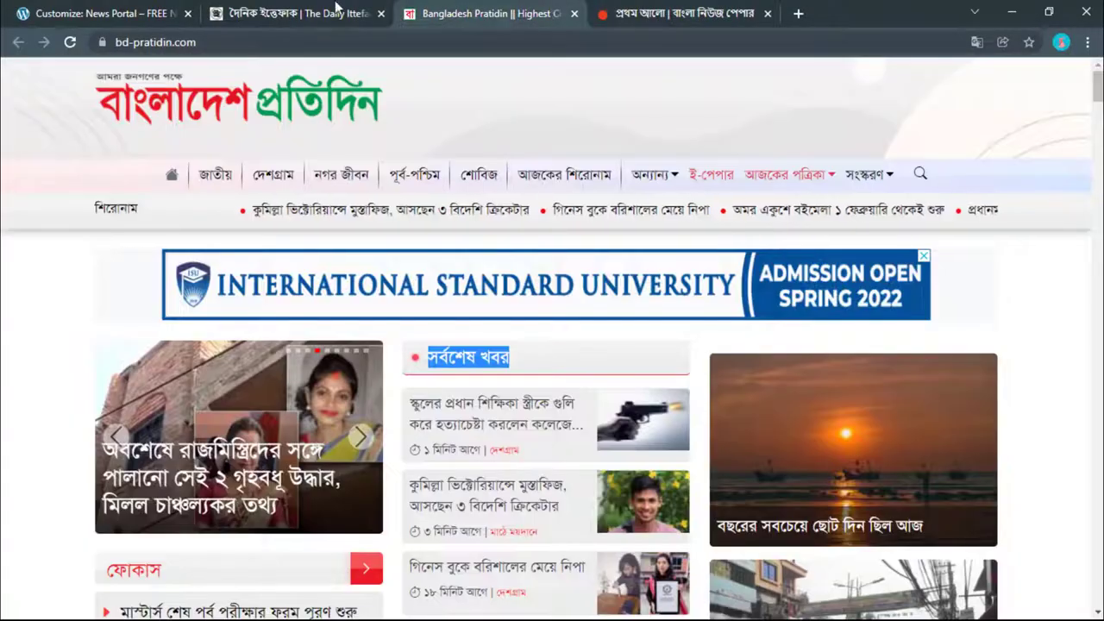
left_click(335, 10)
left_click(86, 12)
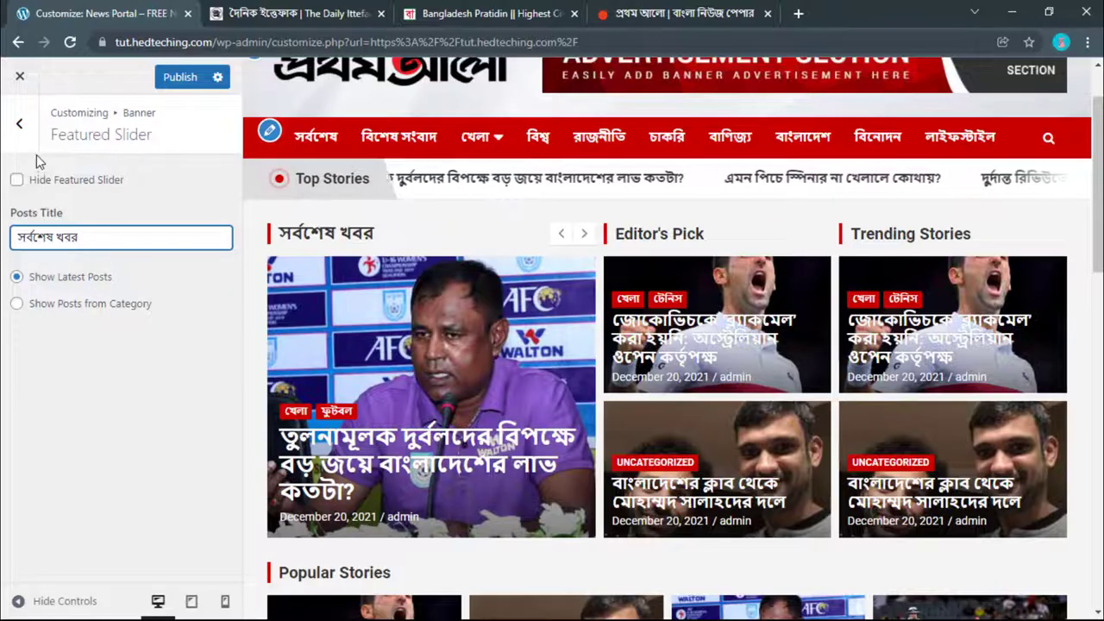
Step: Open Featured Posts 1, titled Editor's Pick with latest posts, while comparing the reference sites
left_click(20, 125)
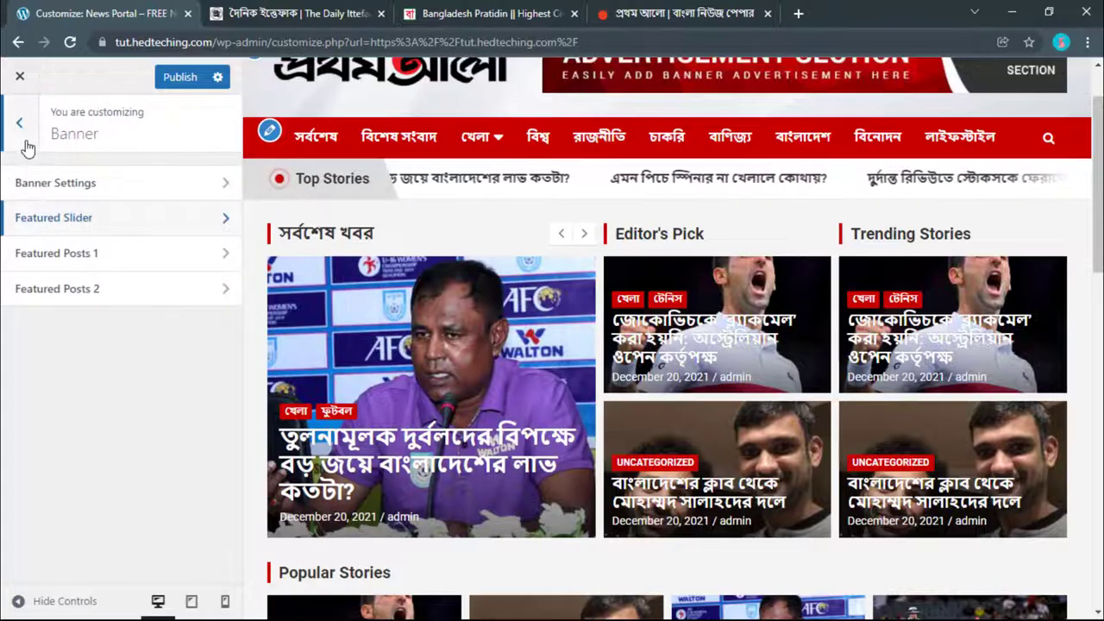
left_click(60, 258)
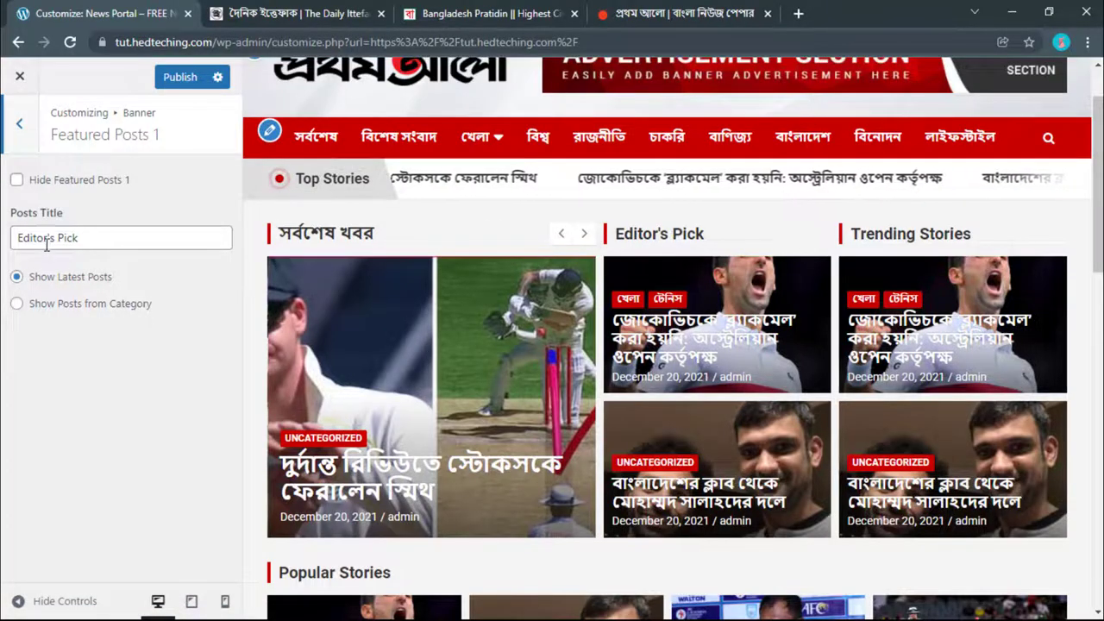
left_click(276, 8)
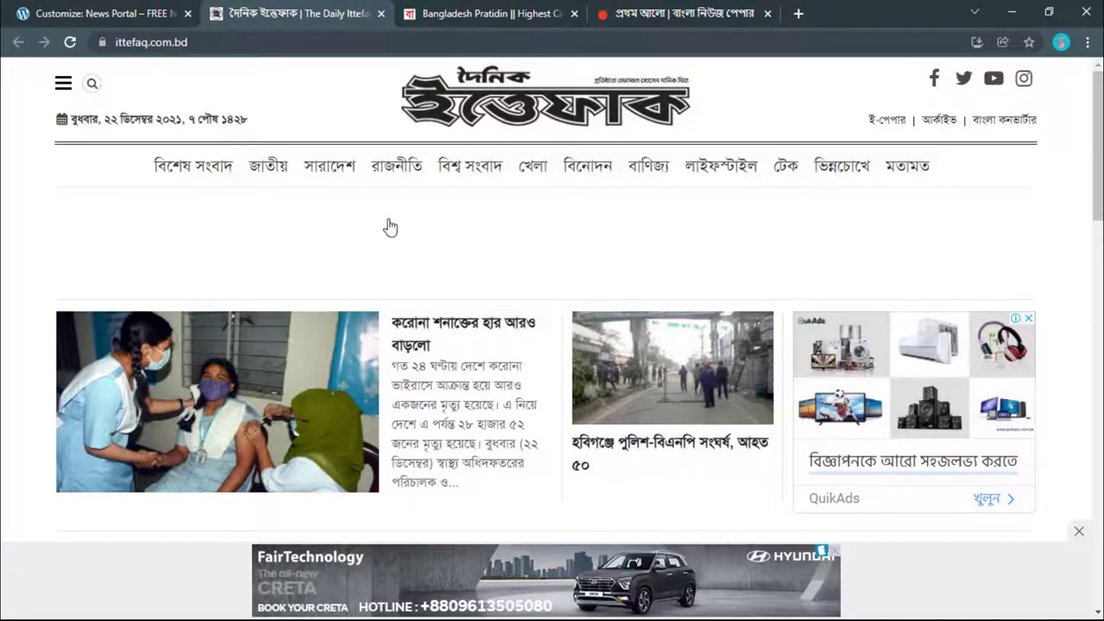
left_click(466, 13)
left_click(104, 13)
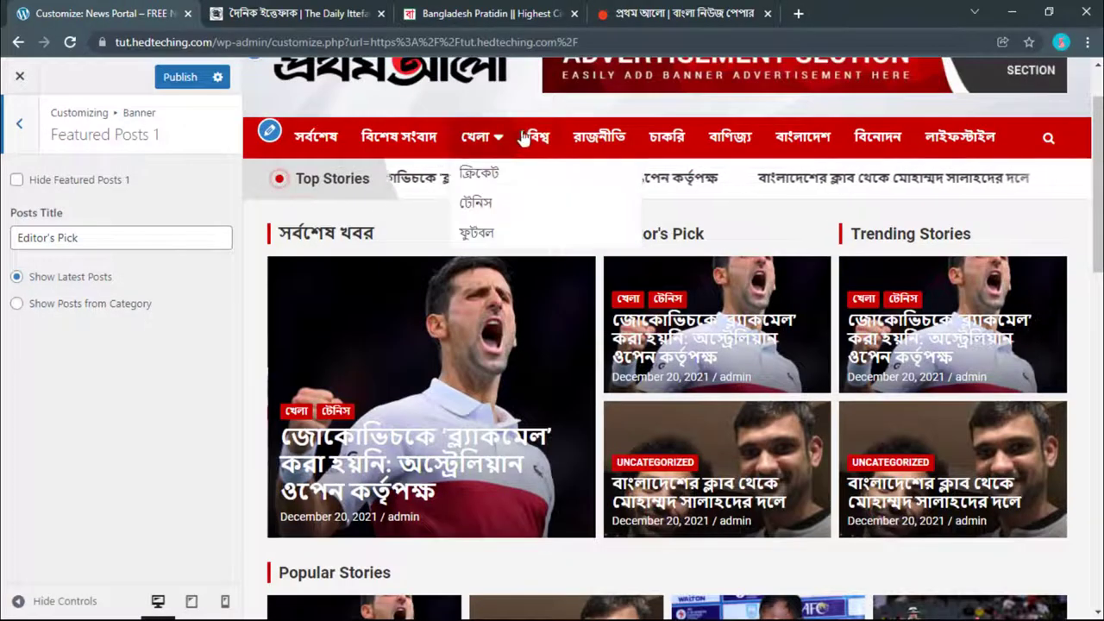
left_click(312, 7)
left_click(134, 7)
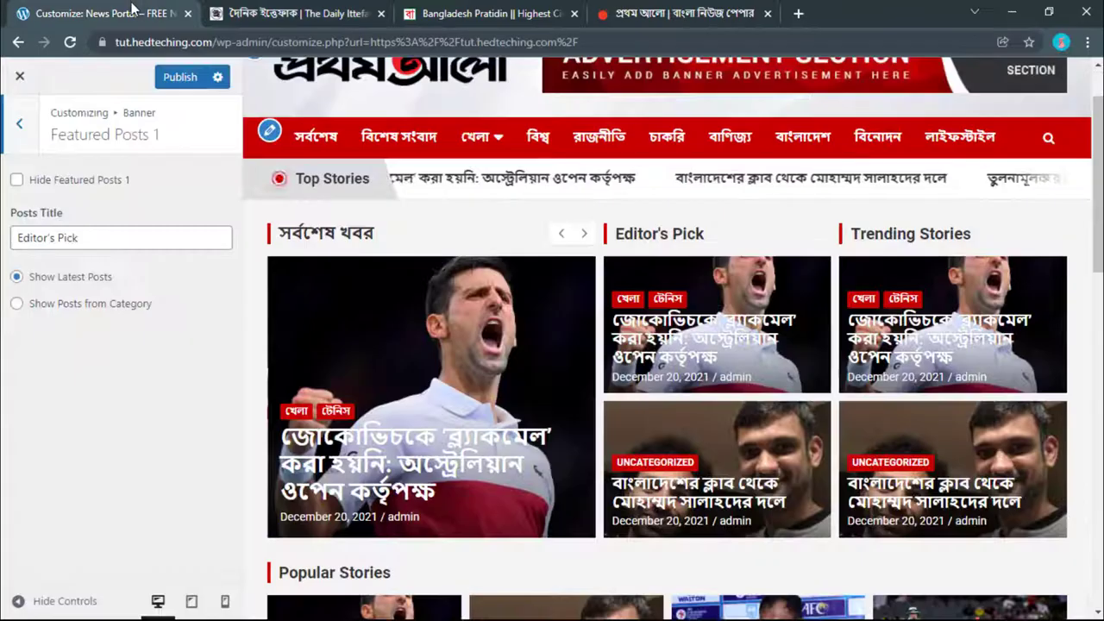
left_click(329, 7)
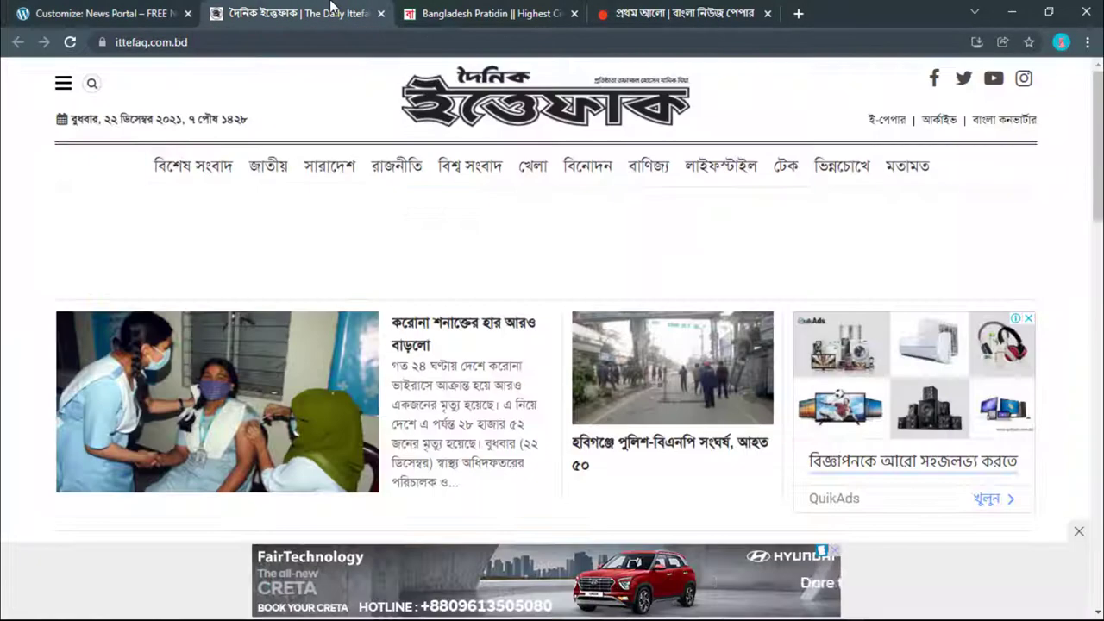
left_click(431, 11)
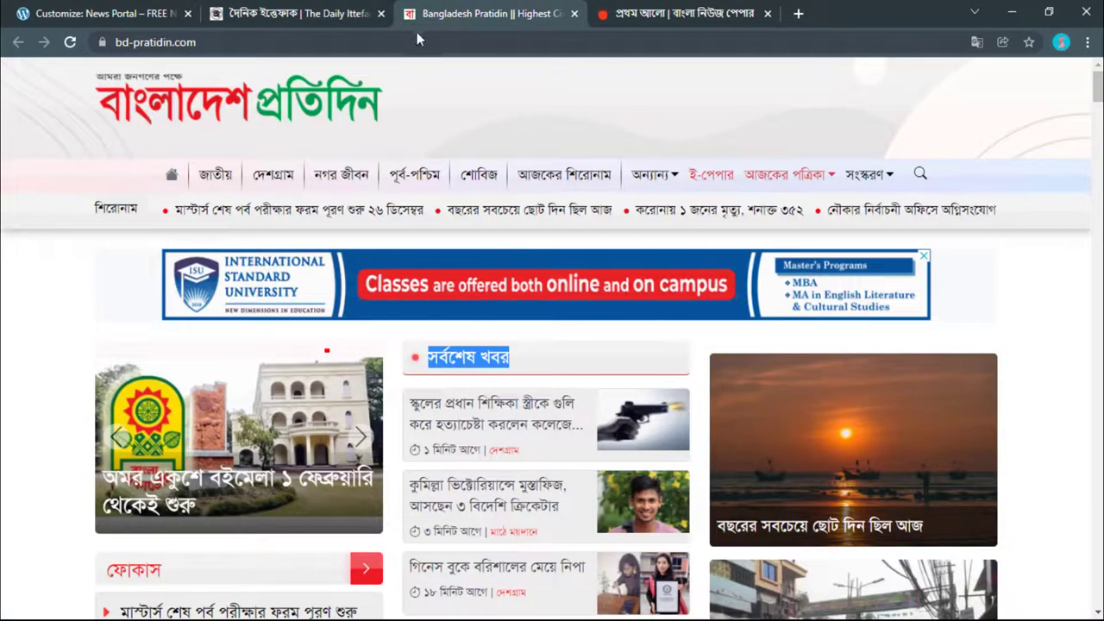
left_click(343, 7)
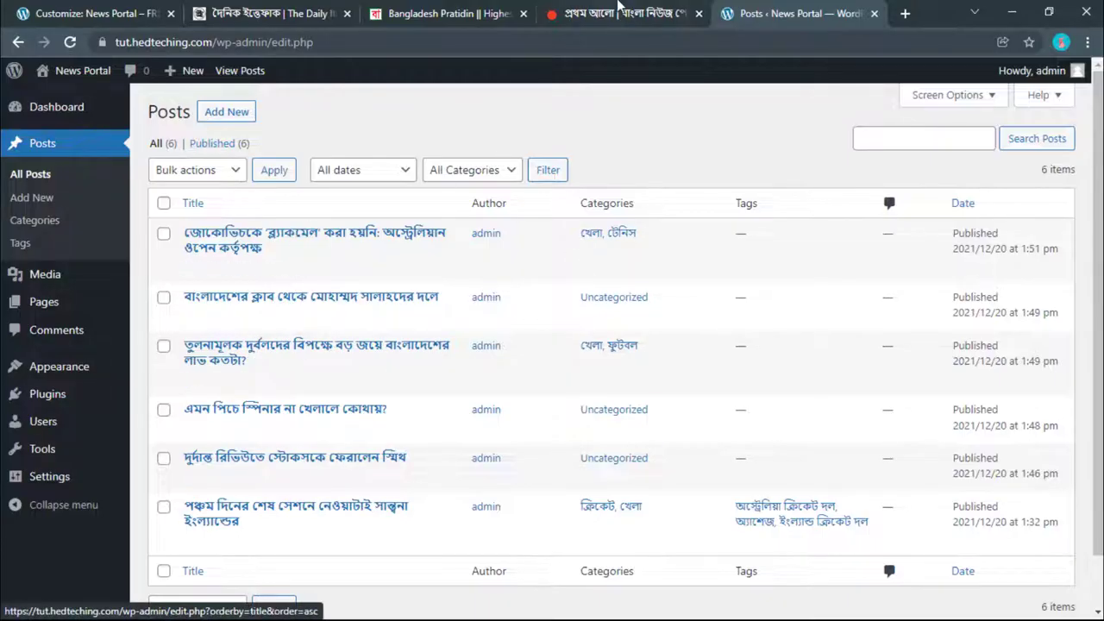
key("ctrl+shift+Tab")
left_click(281, 7)
key("ctrl+shift+Tab")
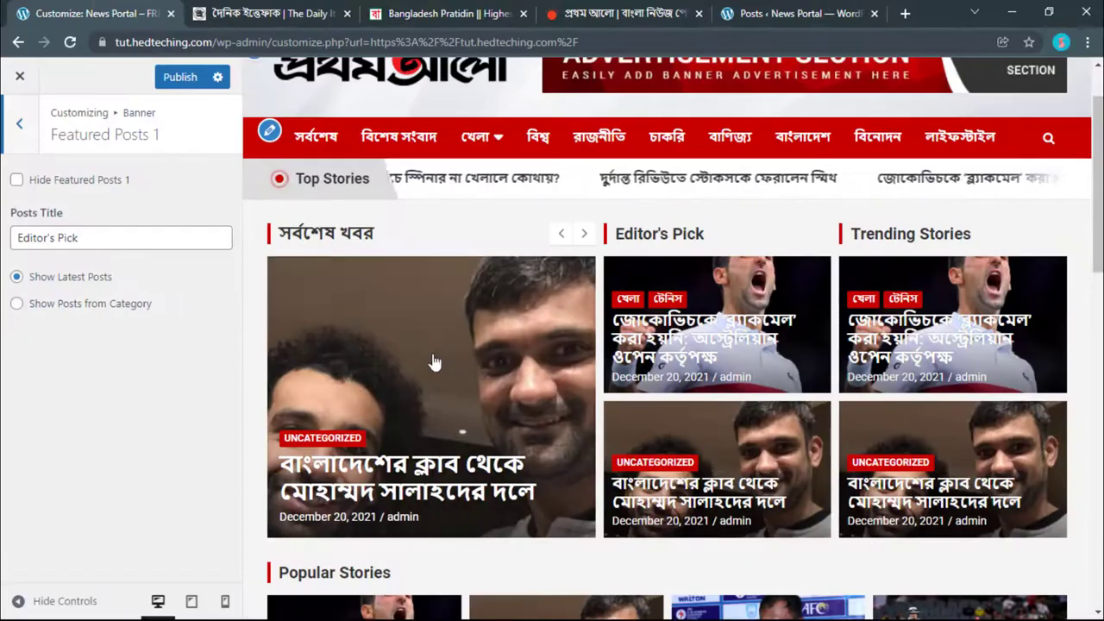
scroll(440, 345, "down", 6)
scroll(431, 311, "up", 10)
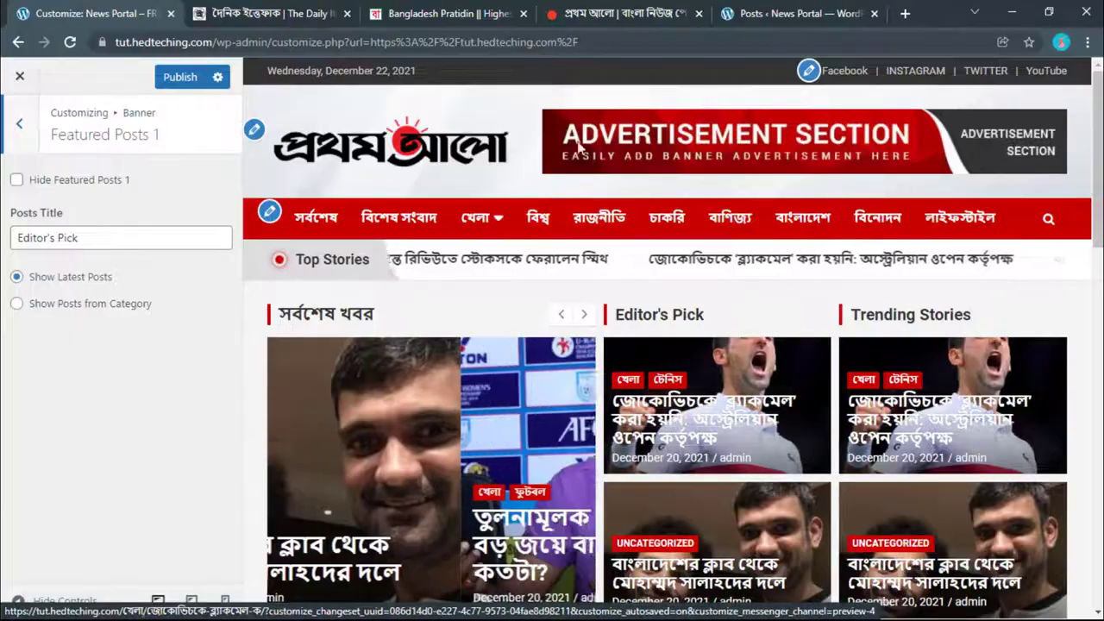
Step: Reload the posts list, copy the বাণিজ্য category name, and return to the Banner list
left_click(411, 10)
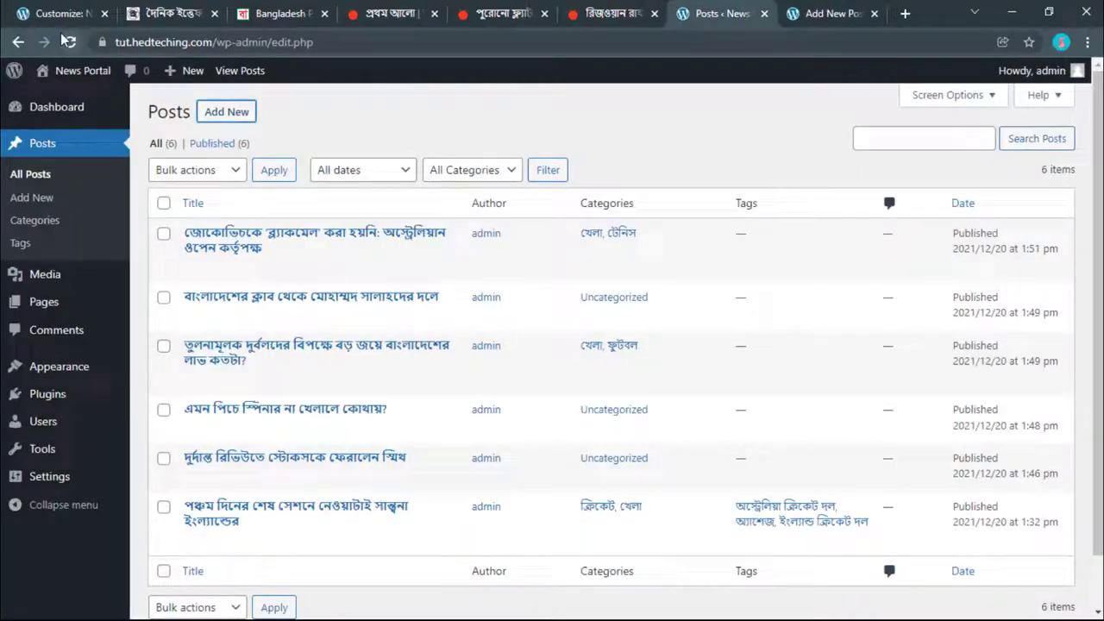
left_click(68, 41)
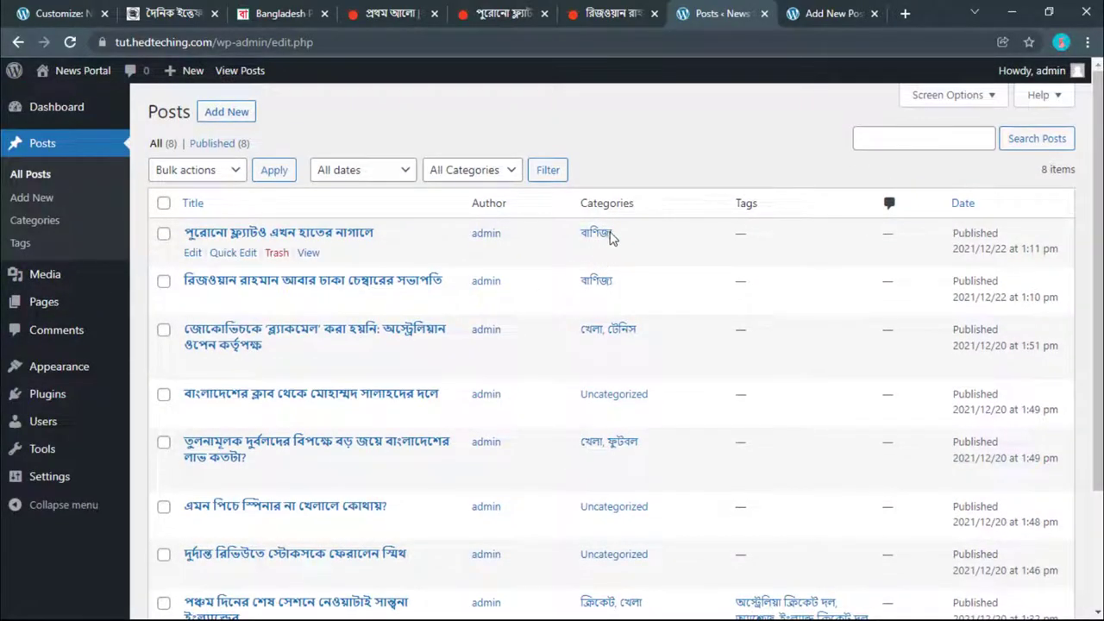
left_click_drag(609, 238, 580, 234)
right_click(580, 226)
left_click(613, 365)
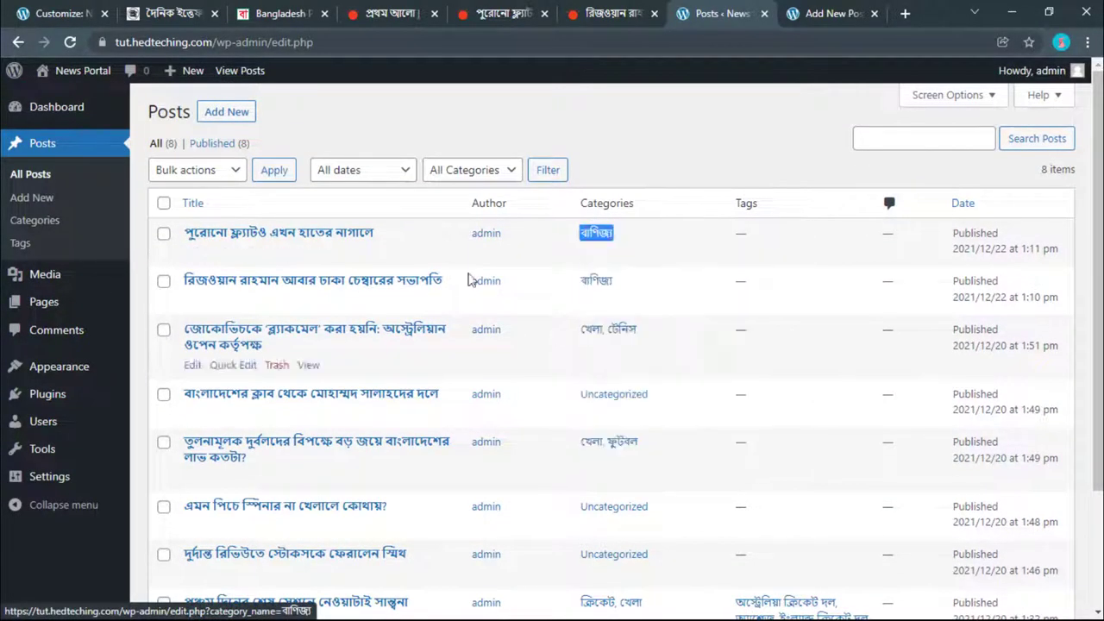
left_click(63, 20)
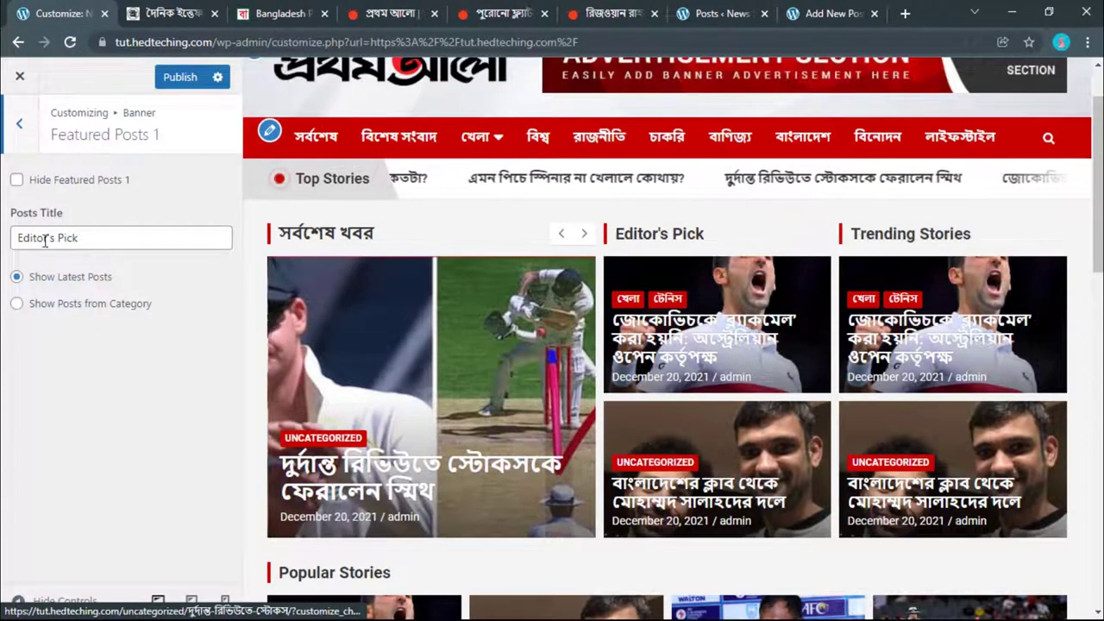
left_click(24, 133)
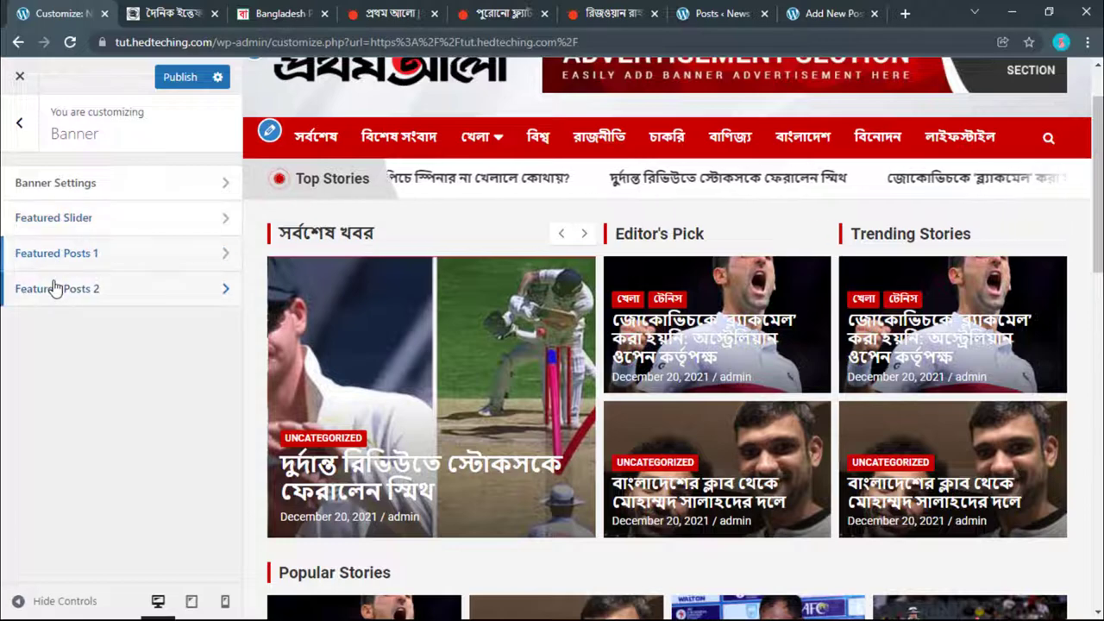
Step: Retitle Featured Posts 2 from Trending Stories to বাণিজ্য and publish
left_click(55, 285)
left_click_drag(17, 238, 93, 240)
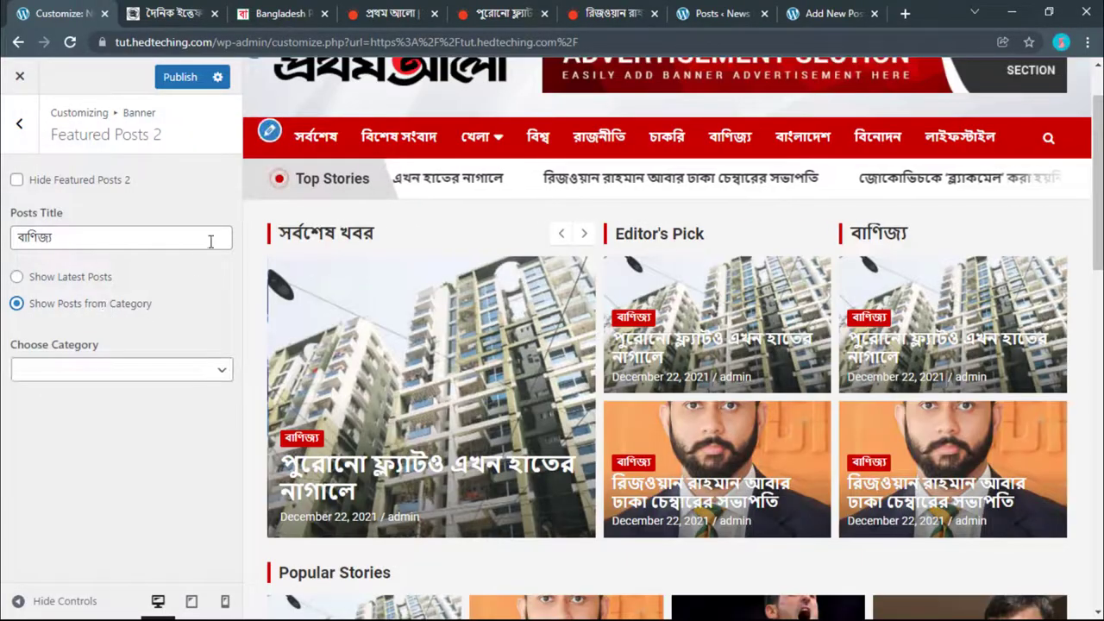
left_click(100, 382)
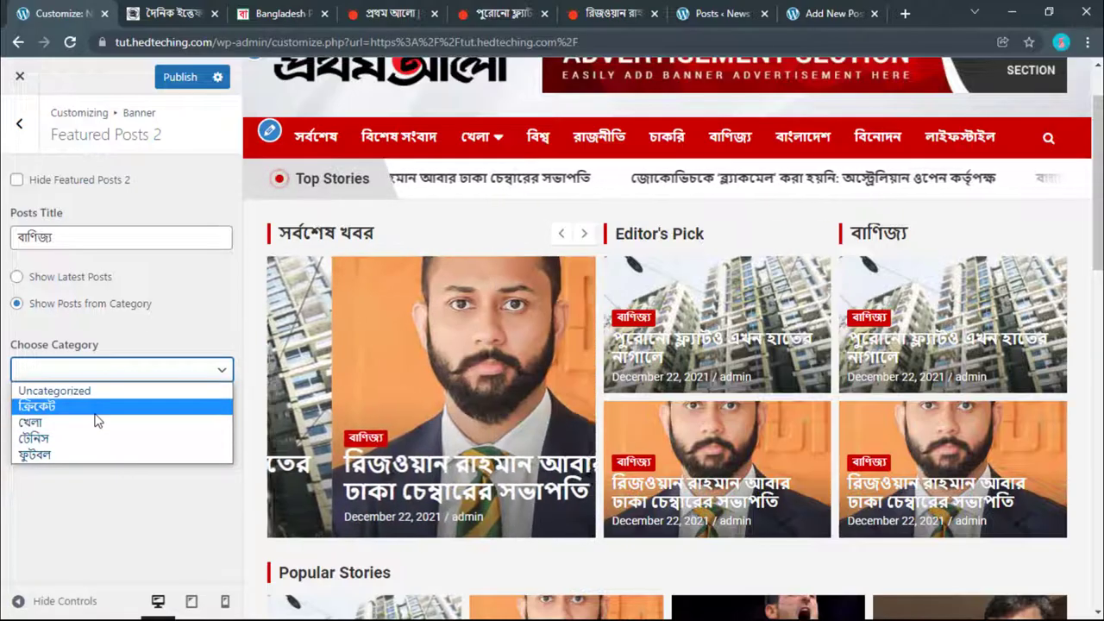
left_click(218, 58)
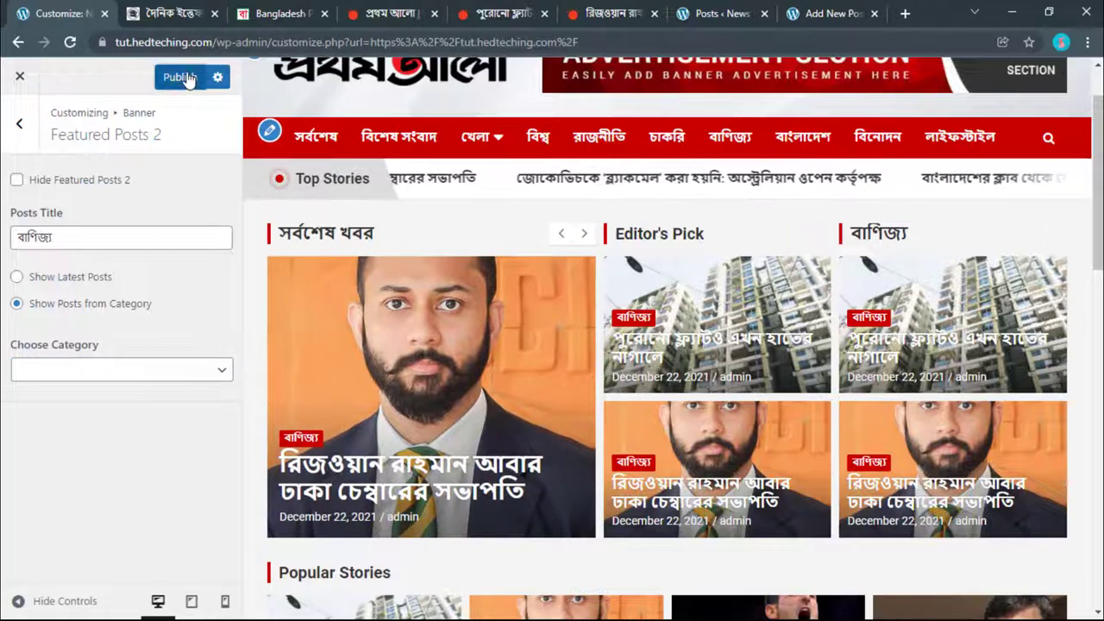
left_click(182, 78)
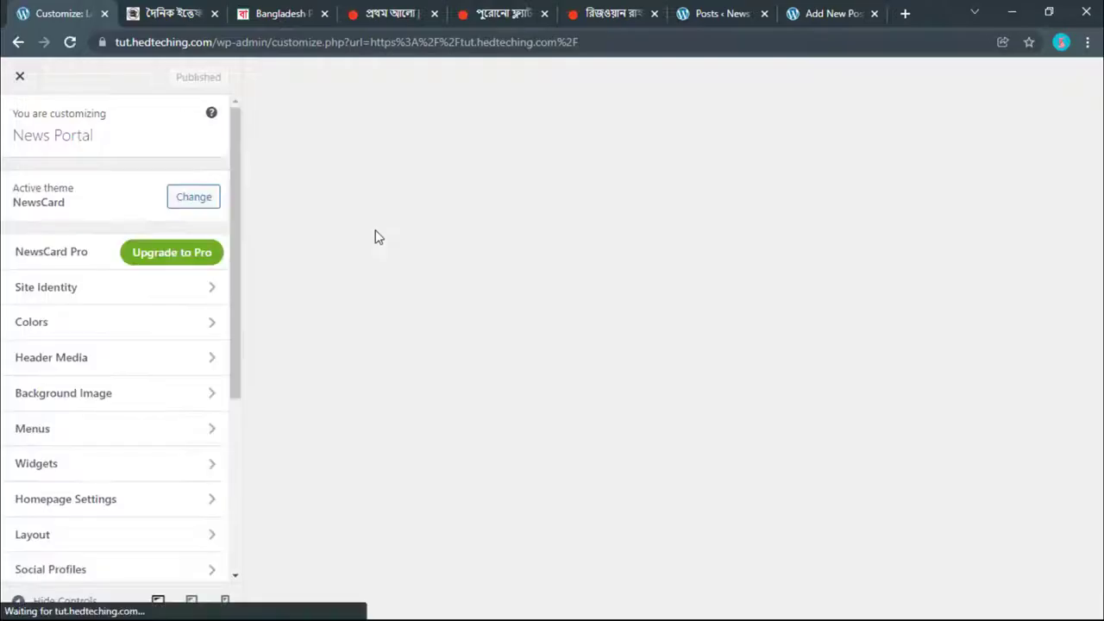
Step: Reopen Featured Posts 2 and choose বাণিজ্য as its category
scroll(96, 414, "down", 3)
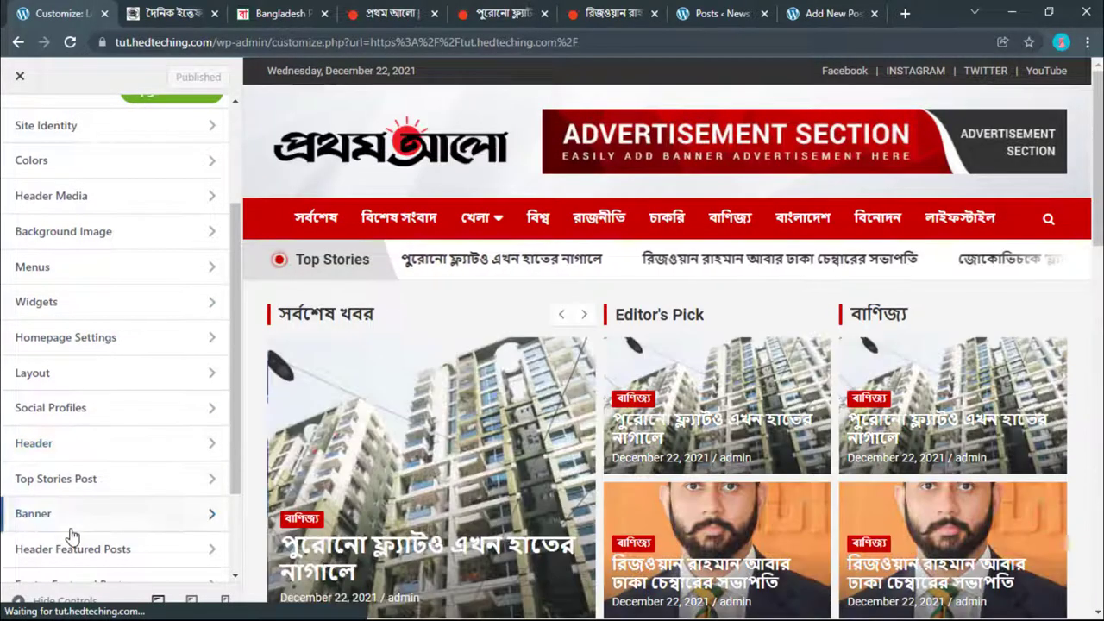
left_click(72, 516)
left_click(90, 298)
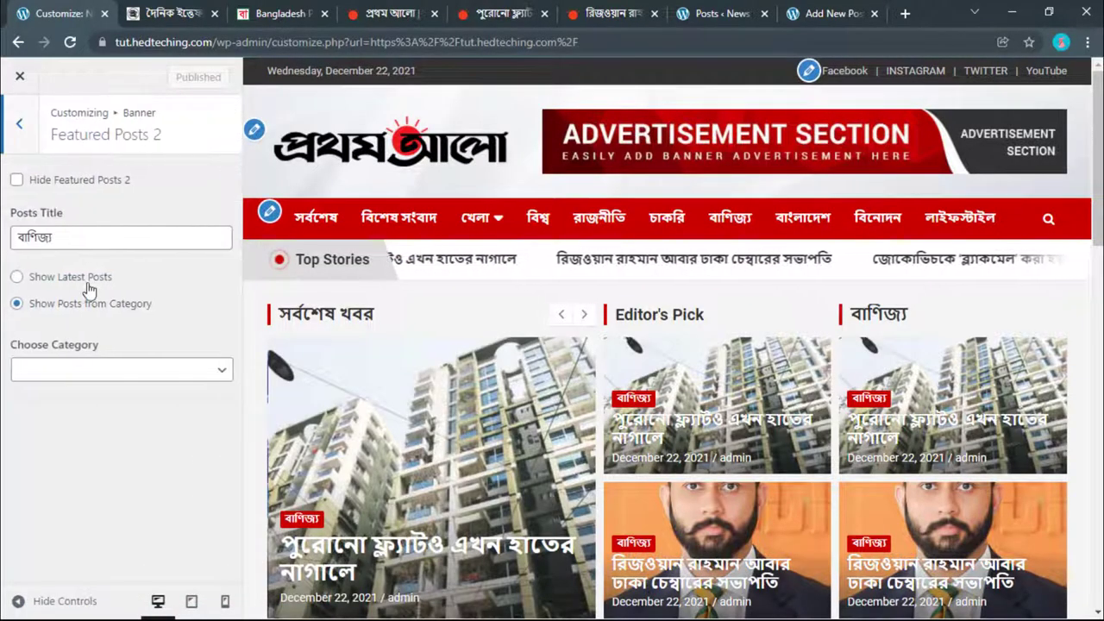
left_click(83, 369)
left_click(49, 469)
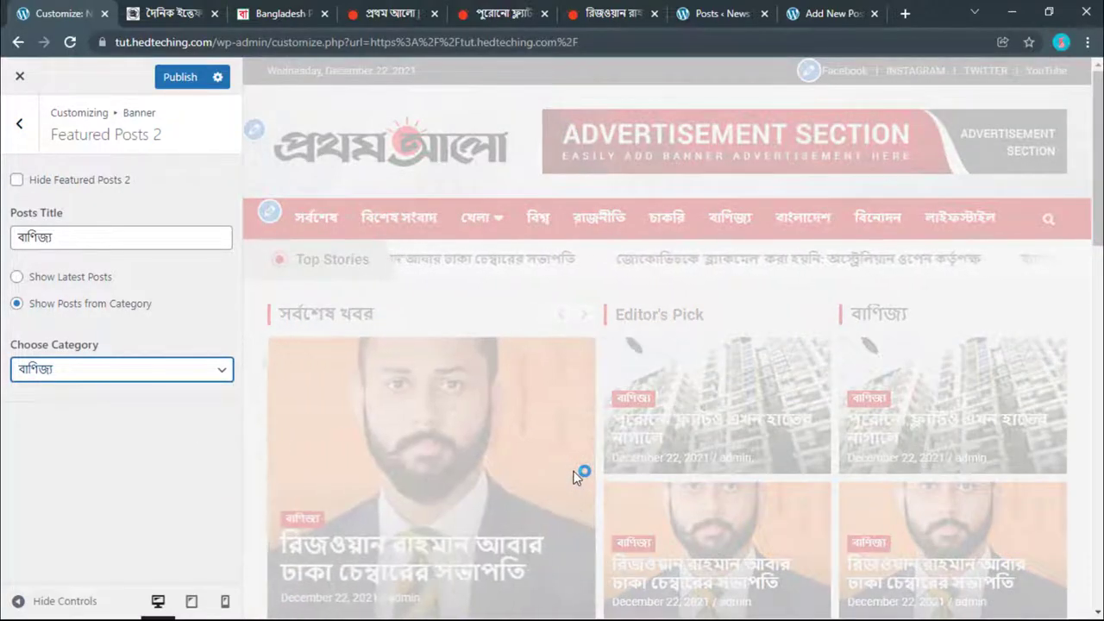
scroll(576, 477, "down", 1)
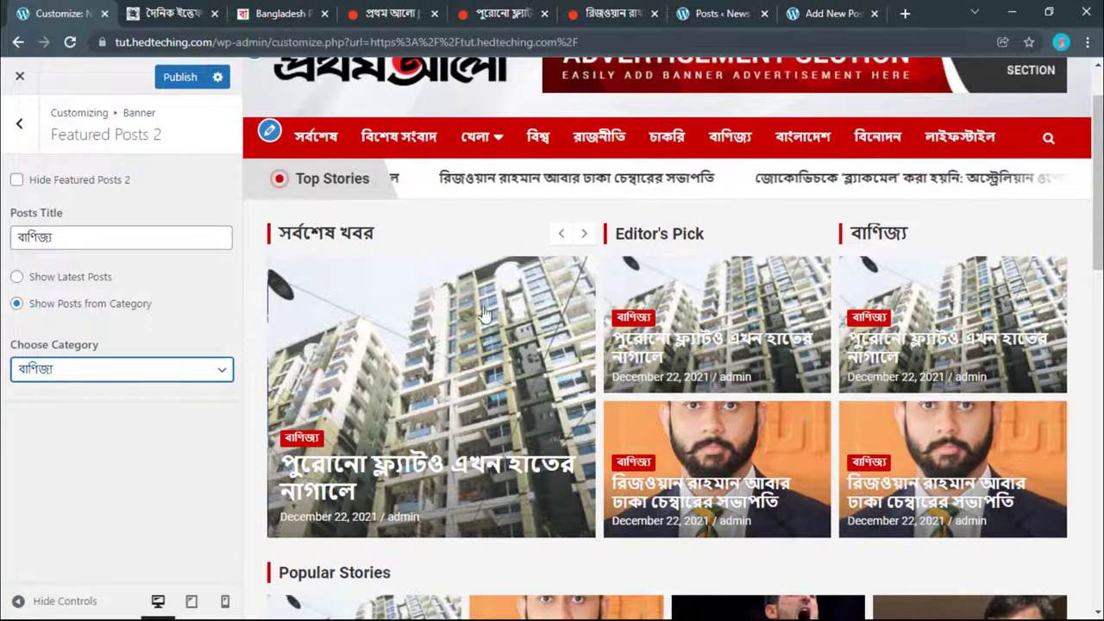
left_click(19, 124)
Step: Copy ক্রিকেট from Prothom Alo's খেলা page and return to the customizer tab
left_click(390, 13)
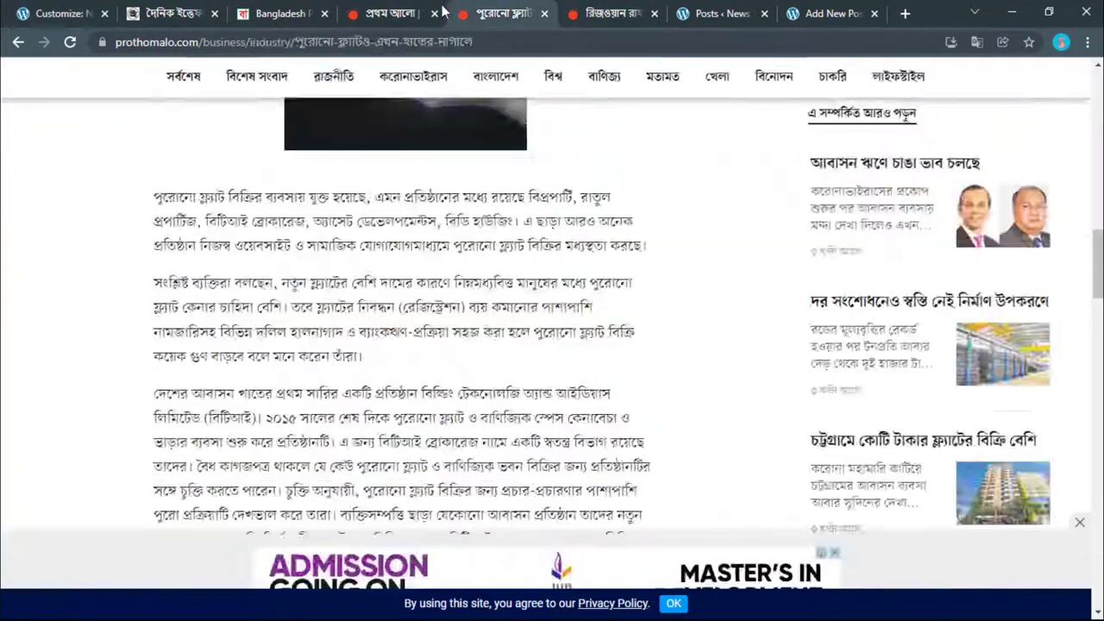
left_click(709, 181)
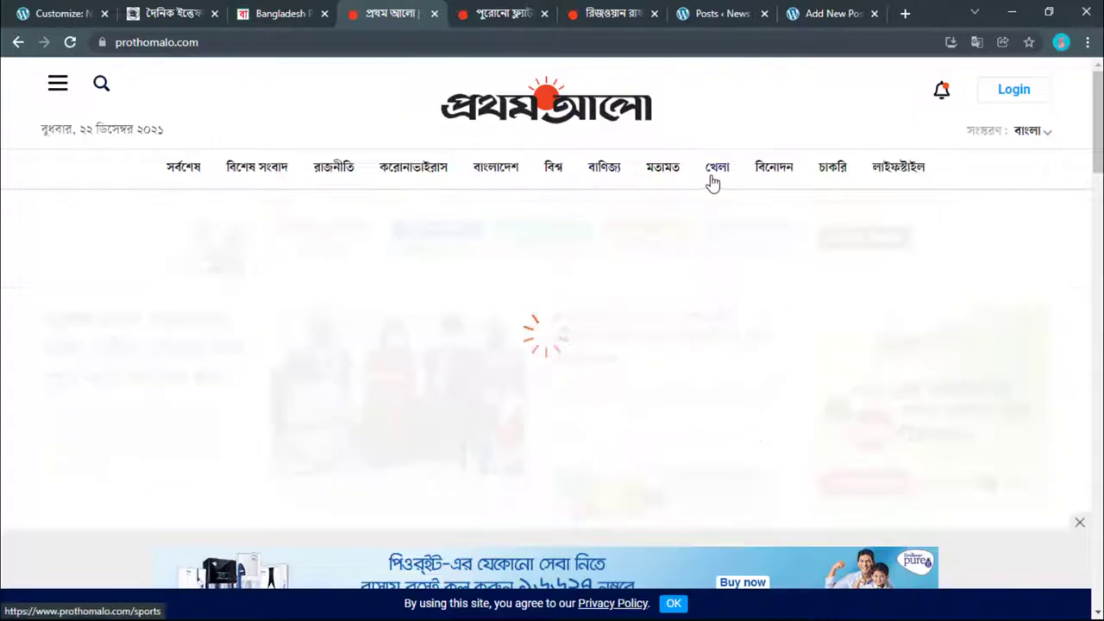
left_click_drag(24, 373, 74, 379)
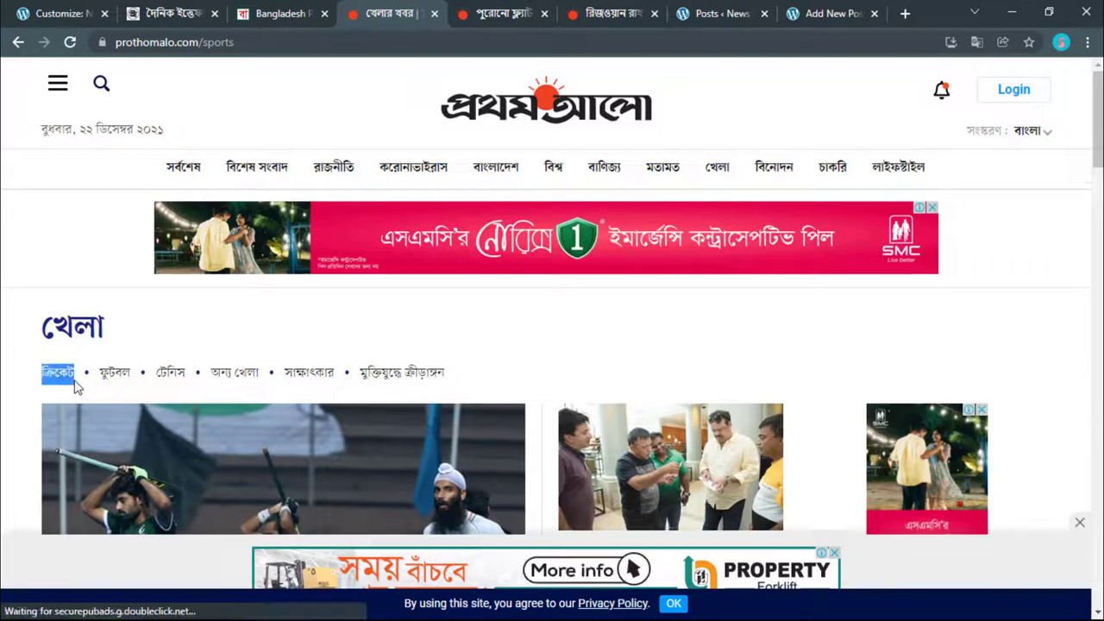
right_click(71, 381)
left_click(110, 520)
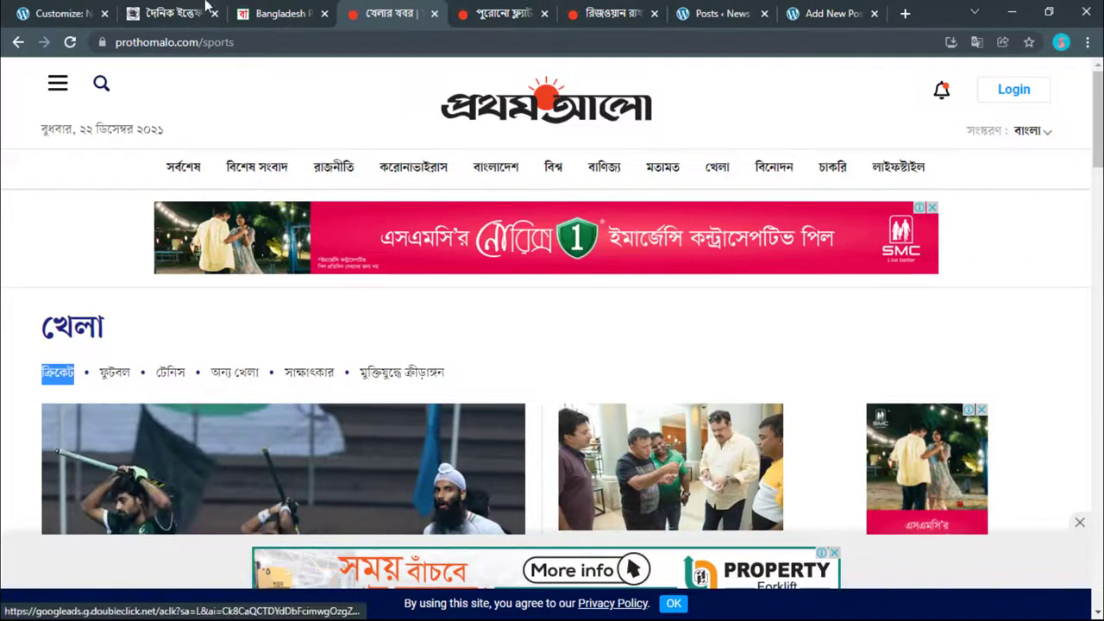
left_click(177, 13)
left_click(284, 13)
left_click(60, 13)
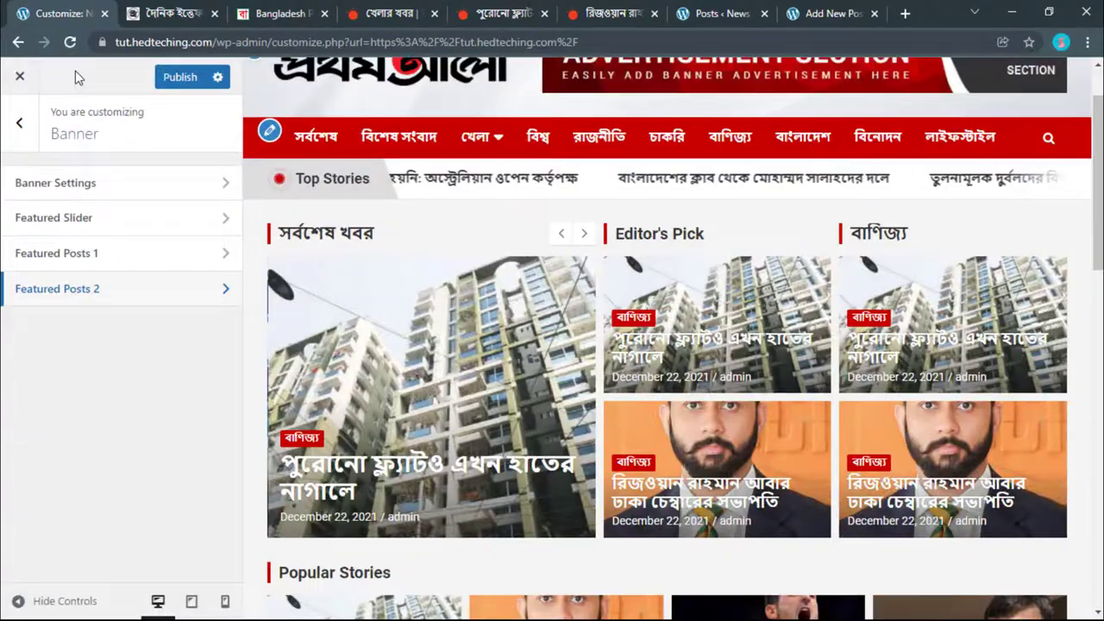
Step: Set Featured Posts 1 to Show Posts from Category with ক্রিকেট chosen
left_click(76, 252)
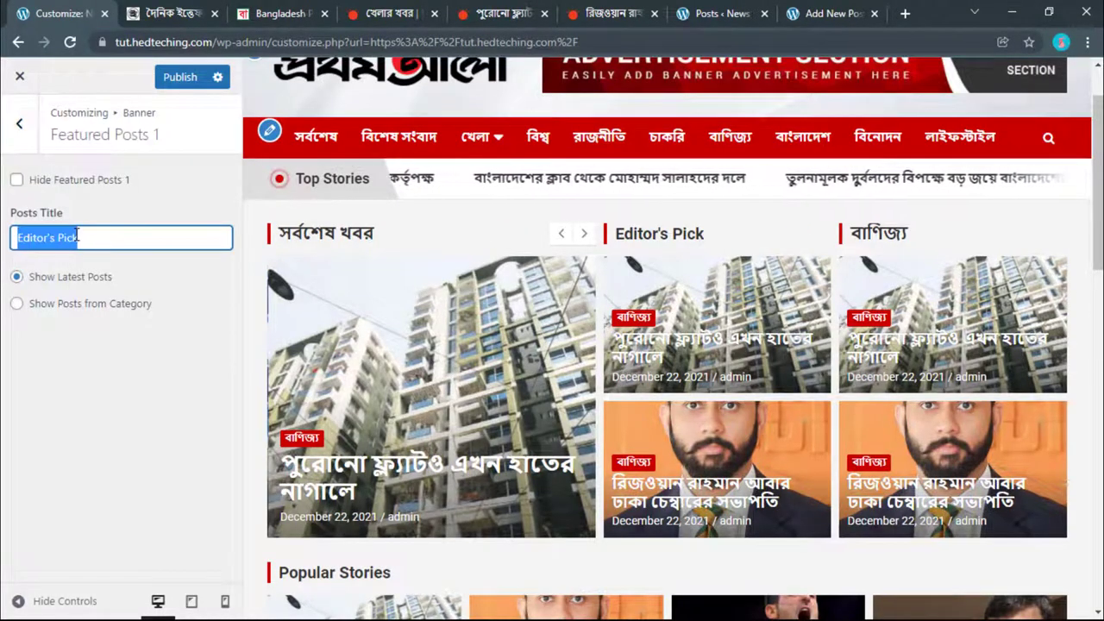
left_click(90, 304)
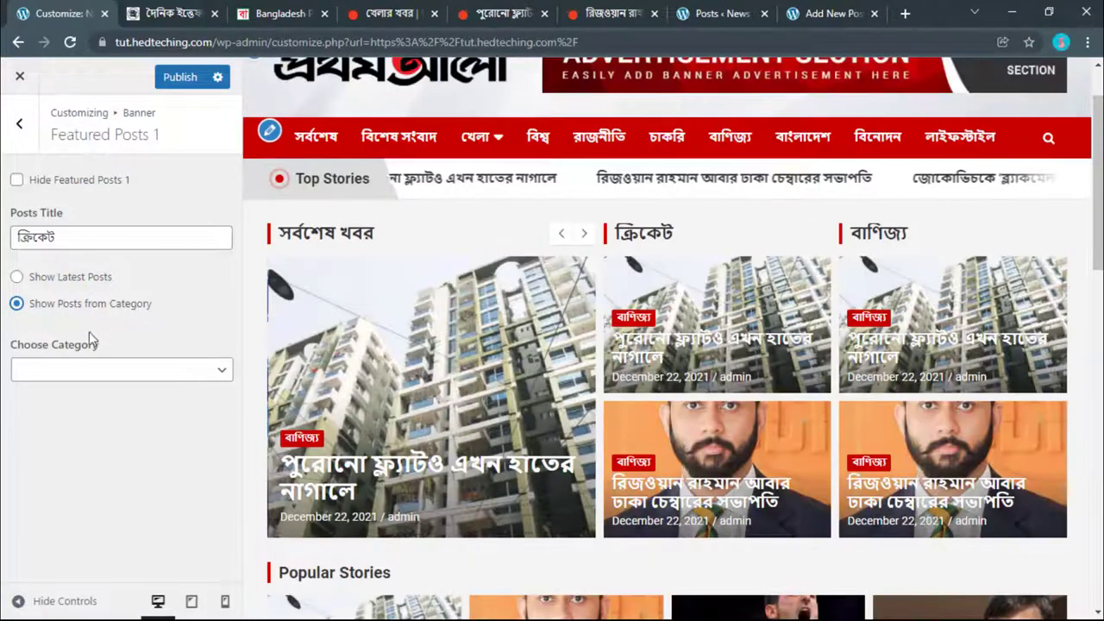
left_click(89, 370)
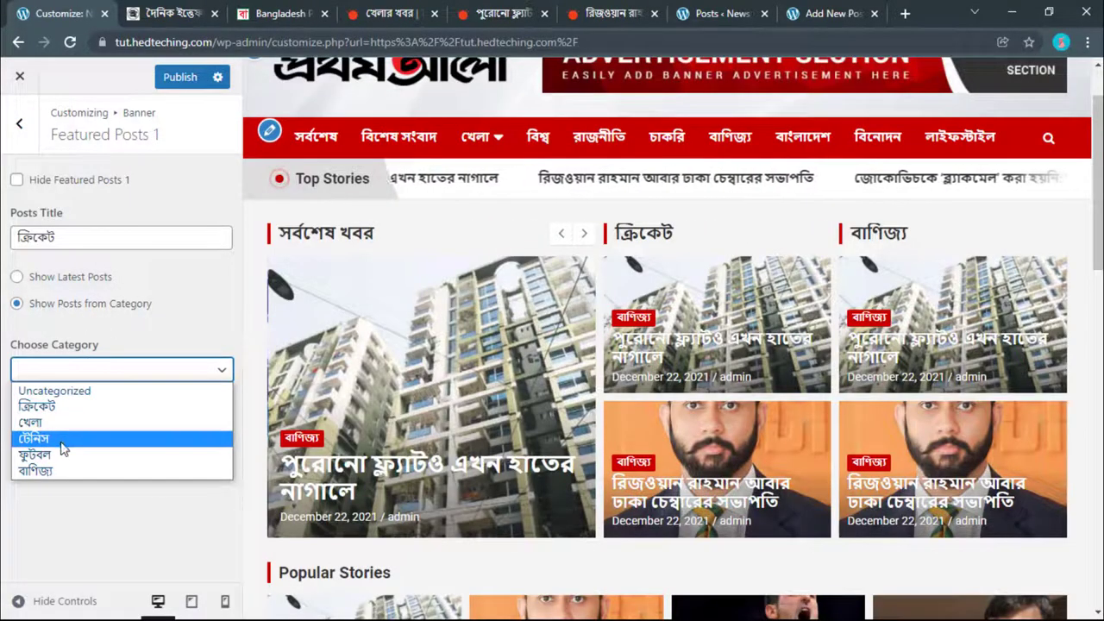
left_click(43, 407)
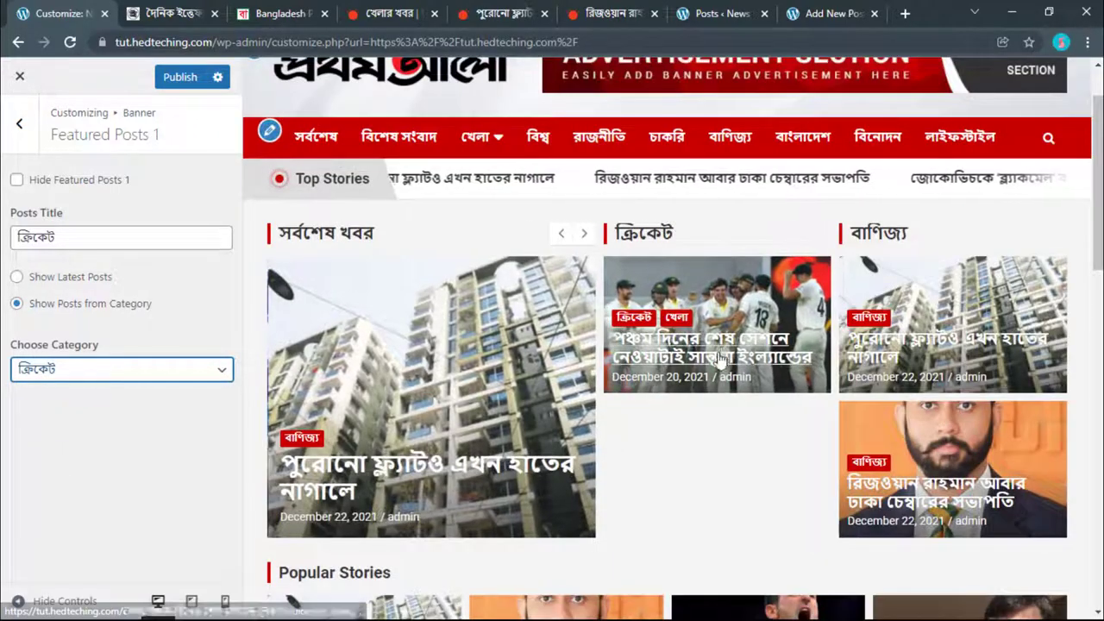
left_click(592, 8)
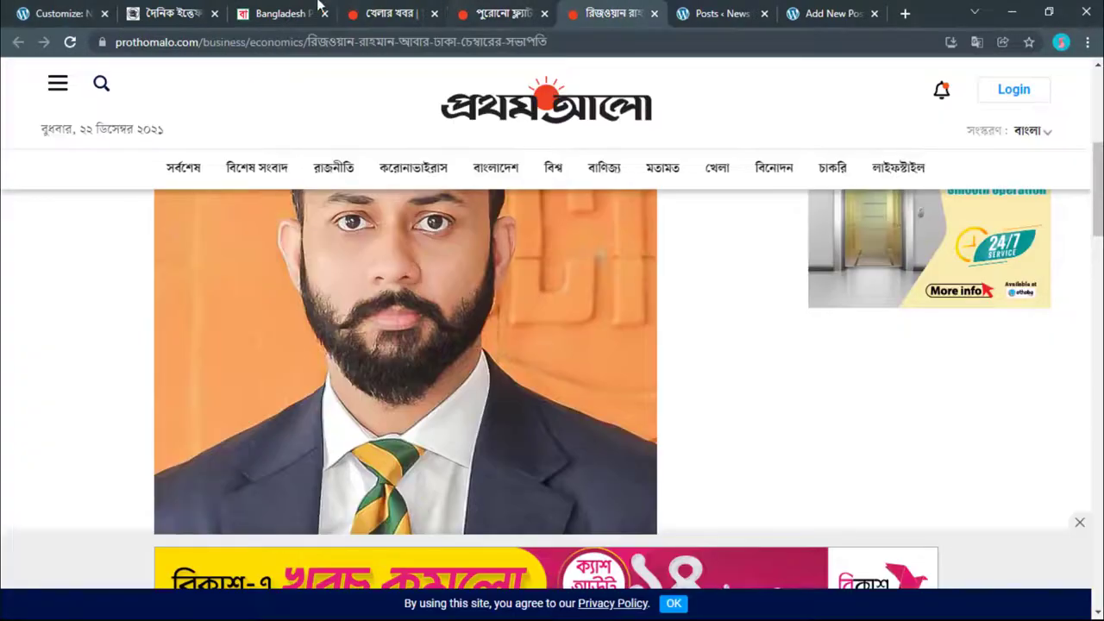
Step: Open three posts' editors from the admin posts list in new tabs, then close them
left_click(819, 11)
left_click(747, 8)
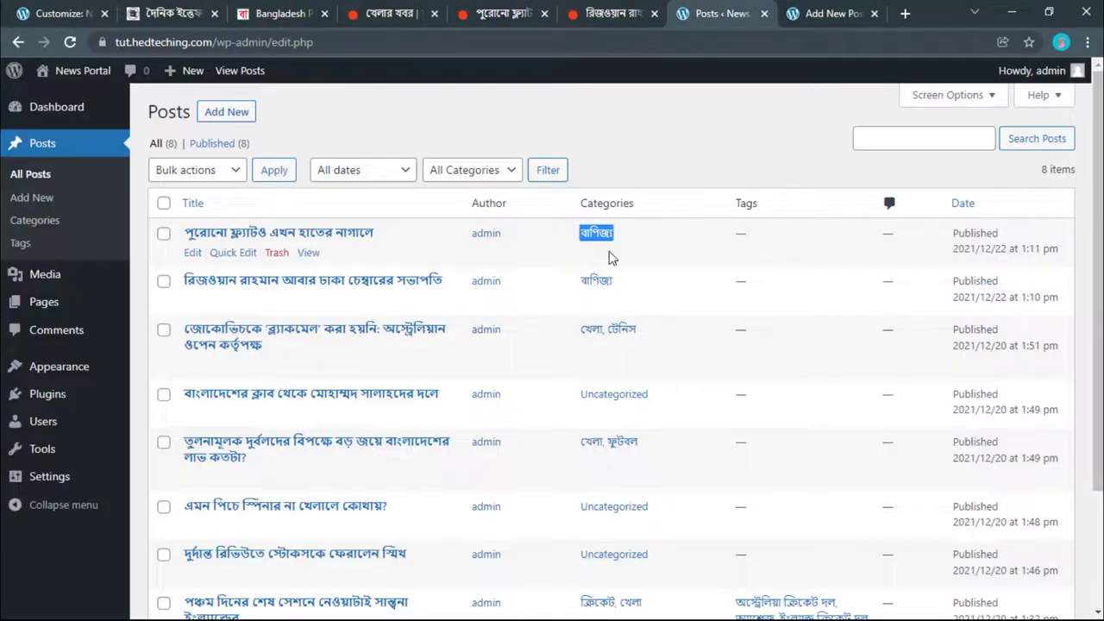
scroll(609, 257, "down", 1)
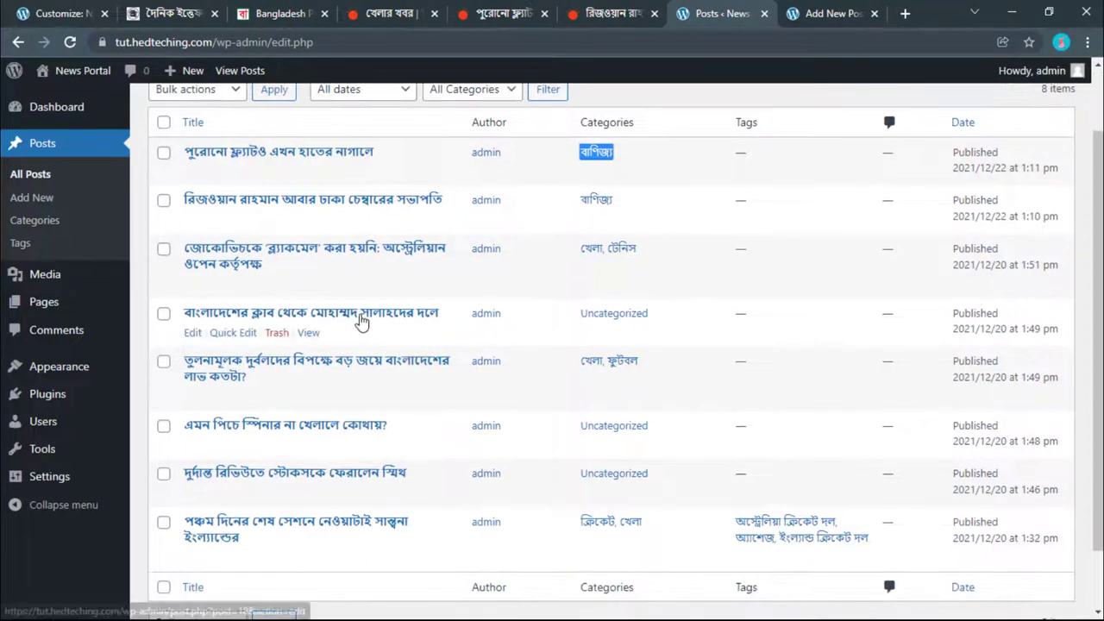
scroll(361, 321, "down", 1)
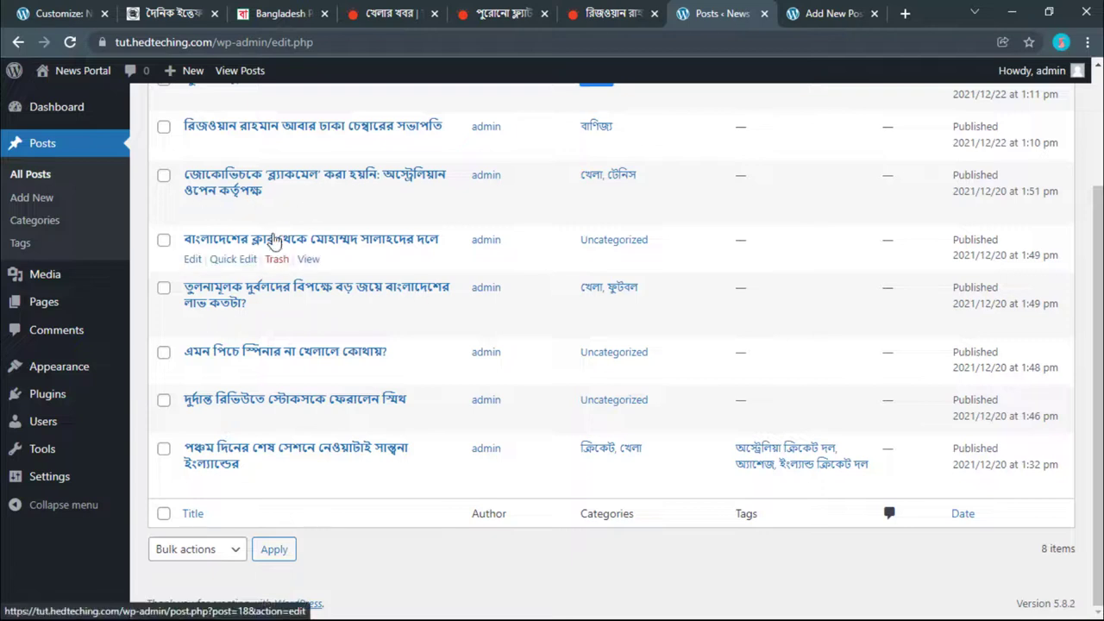
right_click(201, 258)
left_click(250, 269)
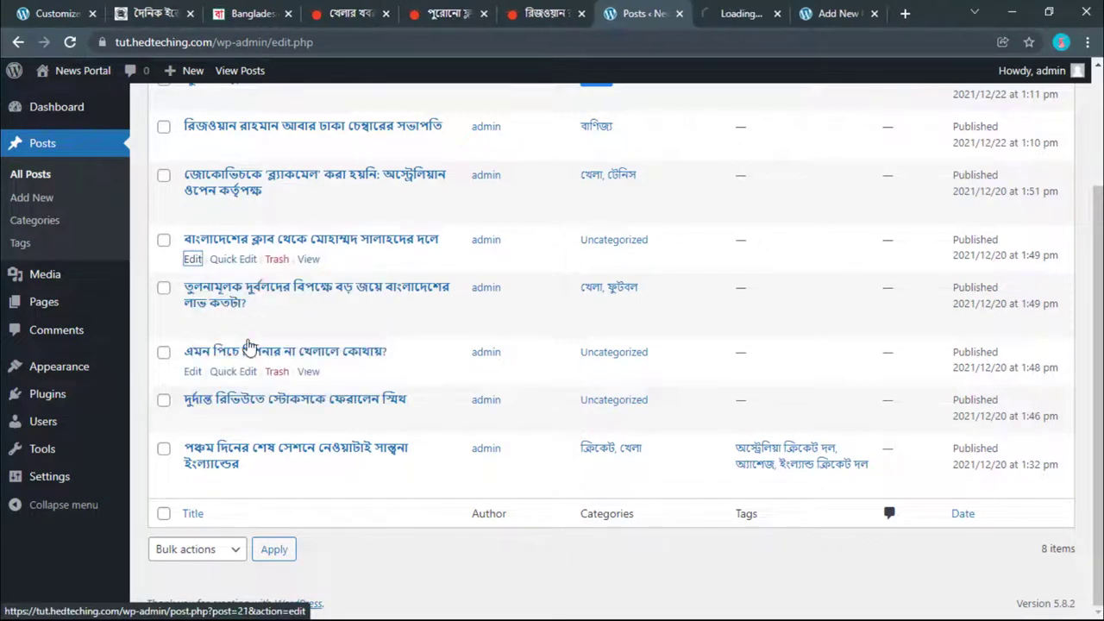
right_click(193, 377)
left_click(250, 376)
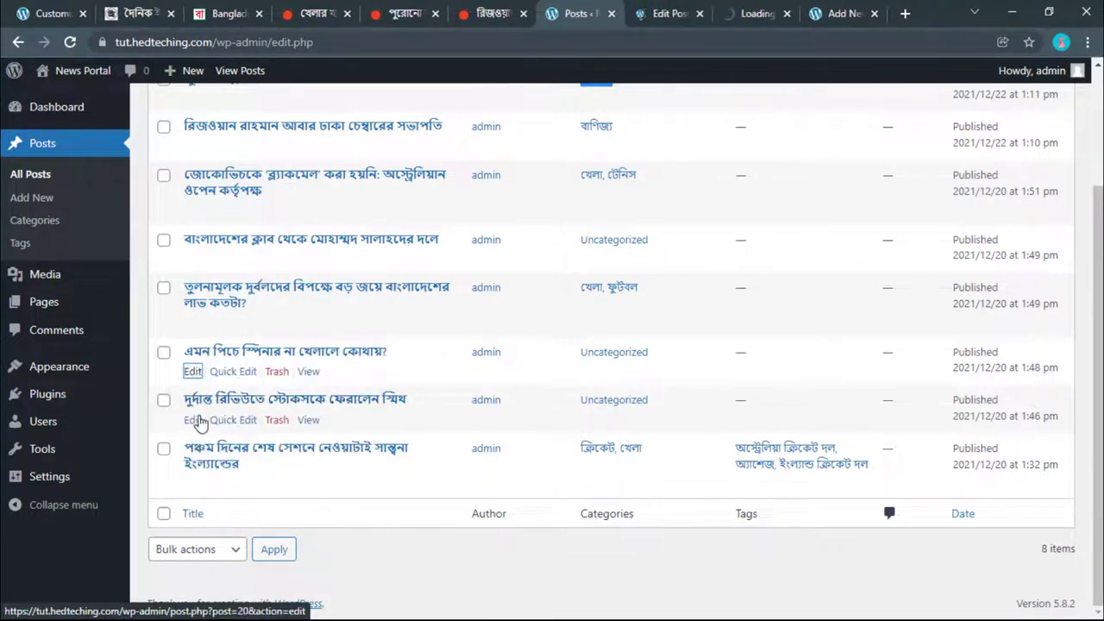
right_click(196, 420)
left_click(259, 431)
left_click(604, 13)
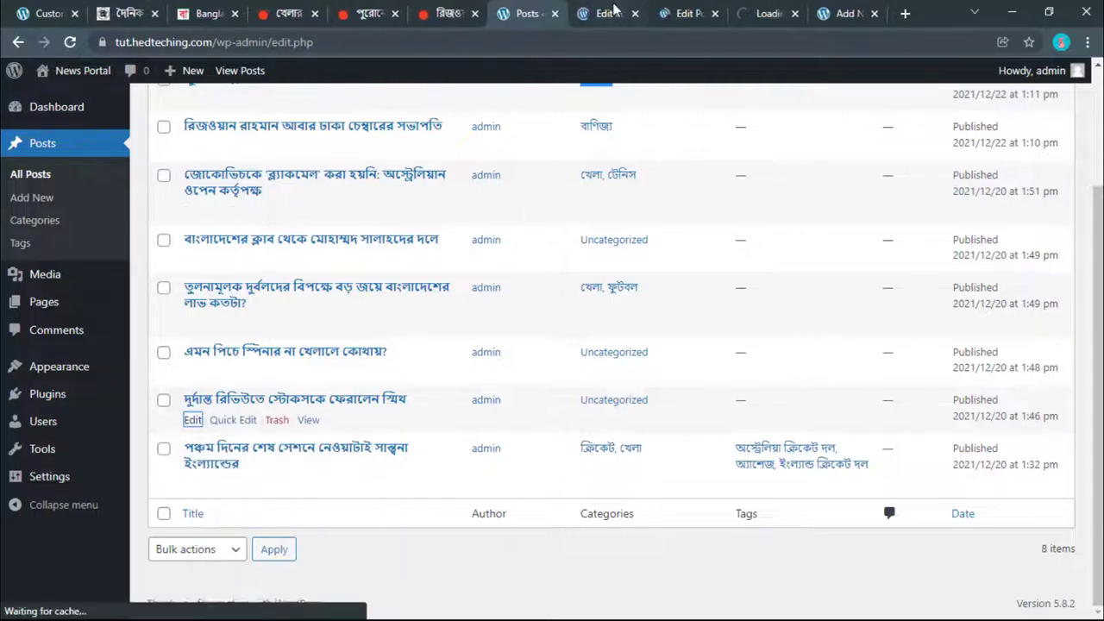
key("ctrl+w")
key("ctrl+w")
key("ctrl+w")
key("ctrl+w")
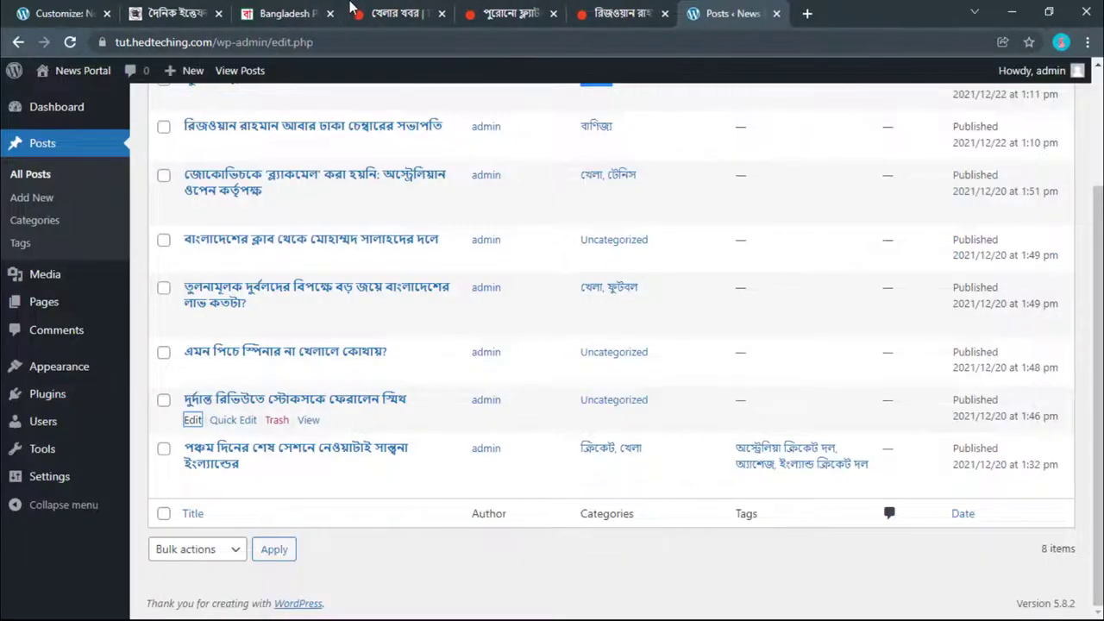
Step: Close the Prothom Alo article and খেলার খবর tabs, then publish the ক্রিকেট block changes
left_click(500, 12)
left_click(617, 13)
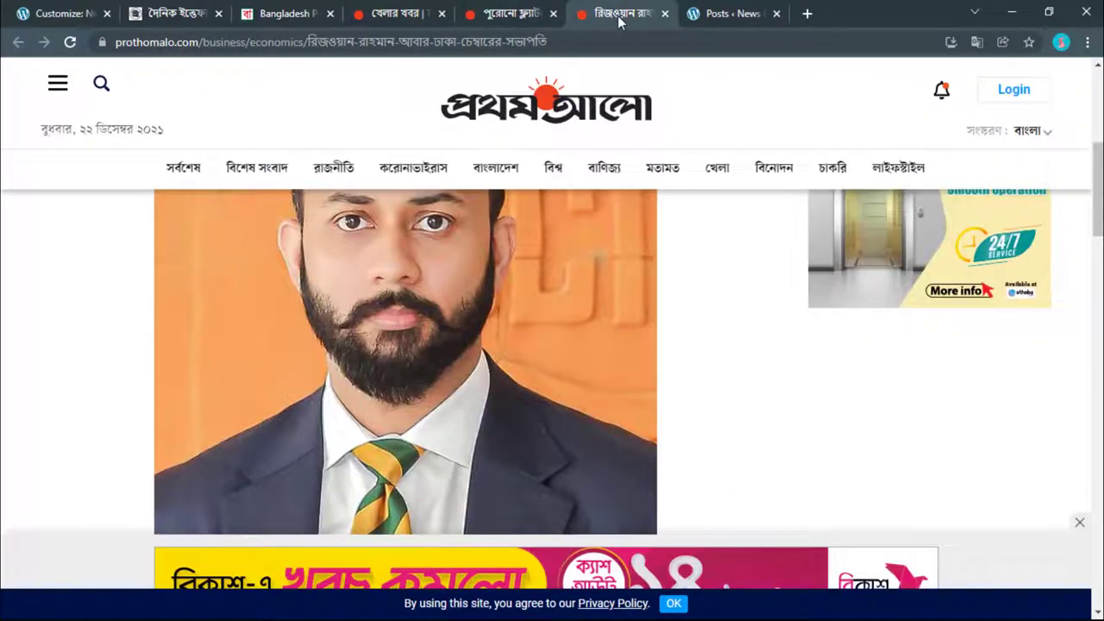
left_click(663, 14)
left_click(477, 14)
left_click(442, 14)
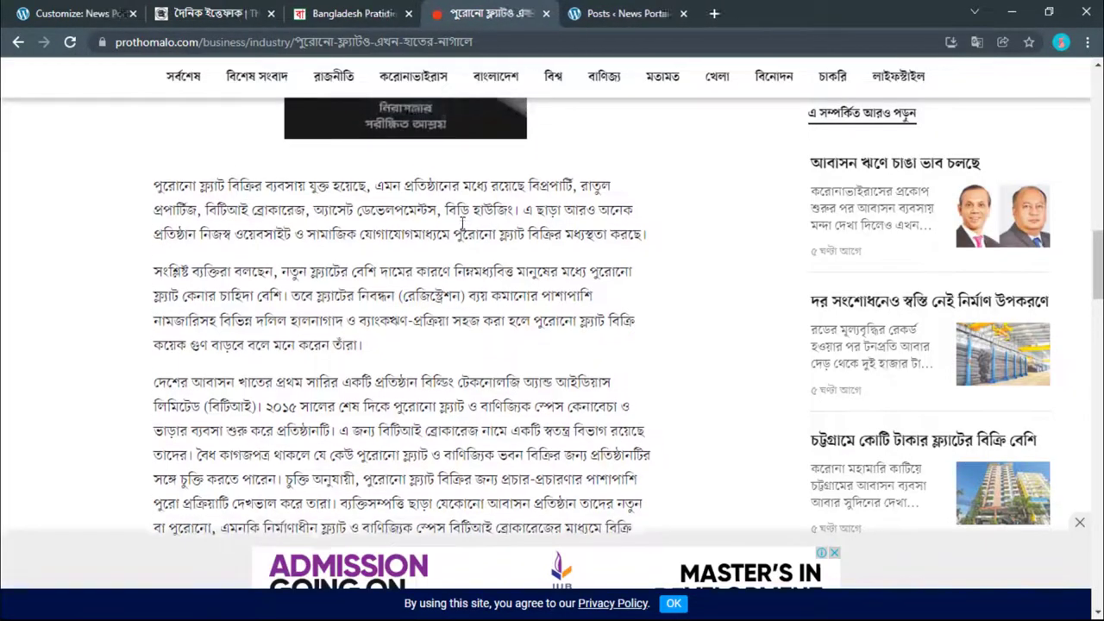
left_click(414, 14)
left_click(287, 11)
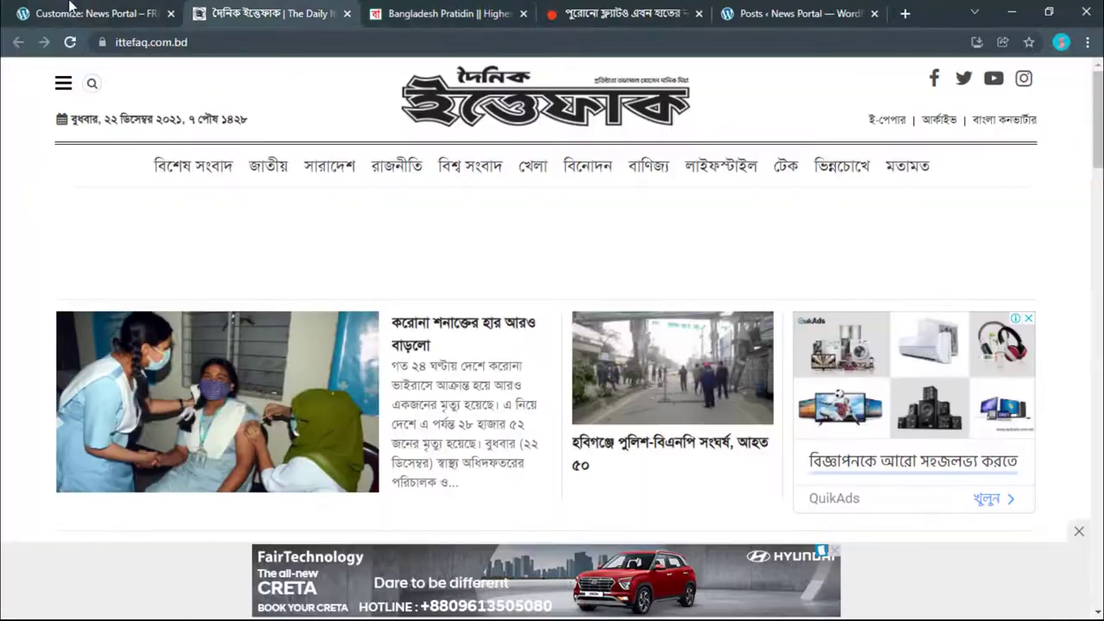
left_click(82, 14)
left_click(177, 76)
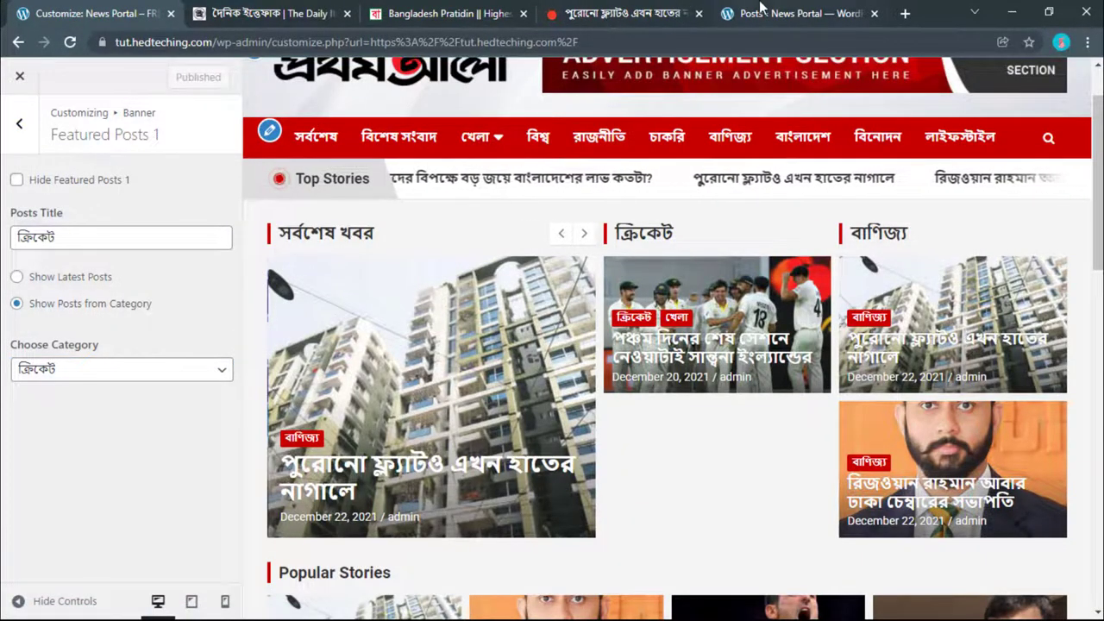
Step: Open the live News Portal homepage in a tab beside the customizer and scroll through it
left_click(761, 11)
mouse_move(84, 80)
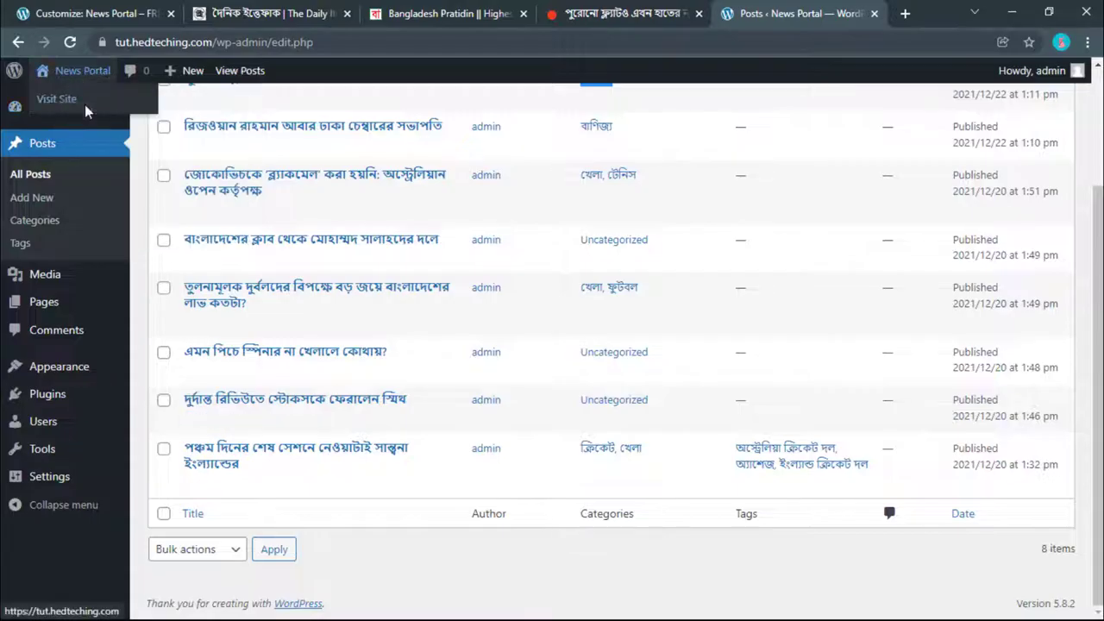
middle_click(62, 102)
left_click_drag(862, 13, 250, 12)
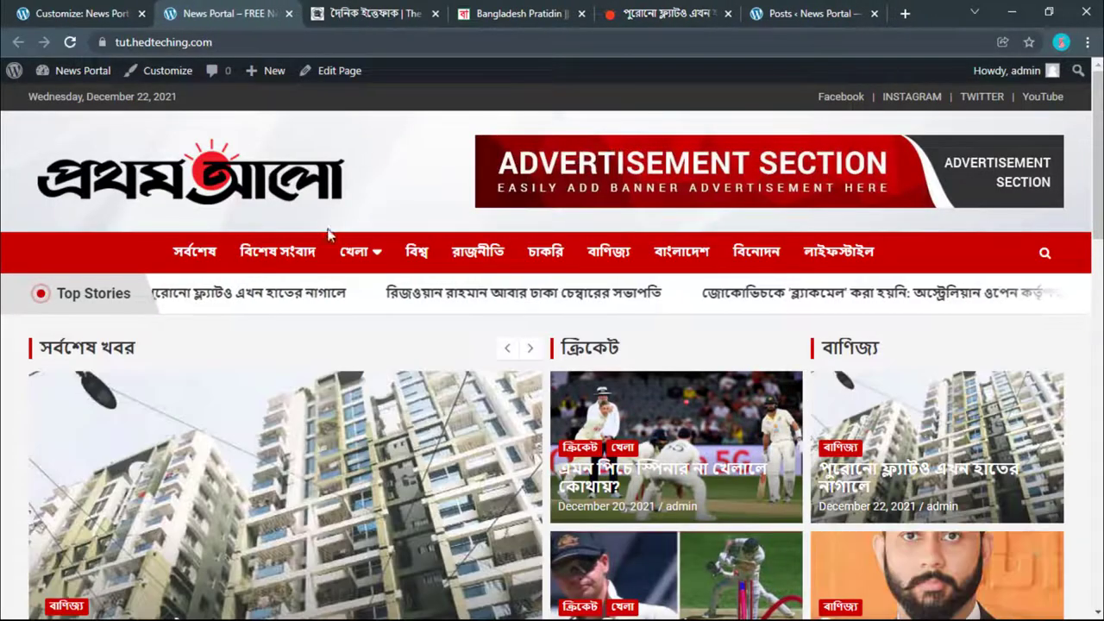
scroll(288, 360, "down", 1)
scroll(287, 360, "down", 1)
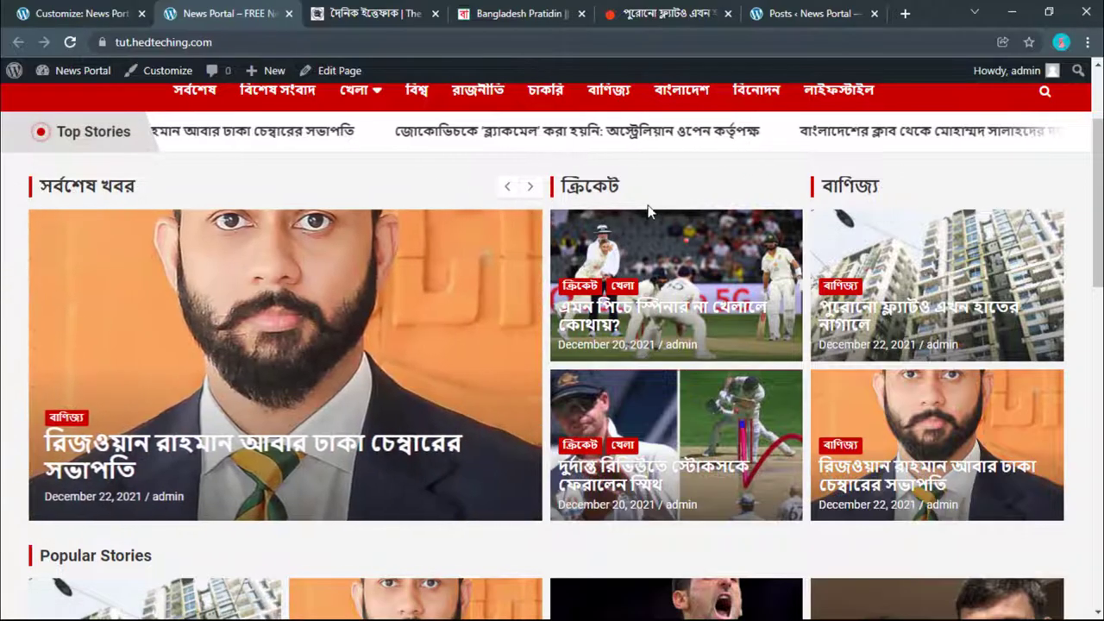
scroll(690, 185, "down", 1)
scroll(690, 186, "down", 3)
scroll(685, 194, "up", 4)
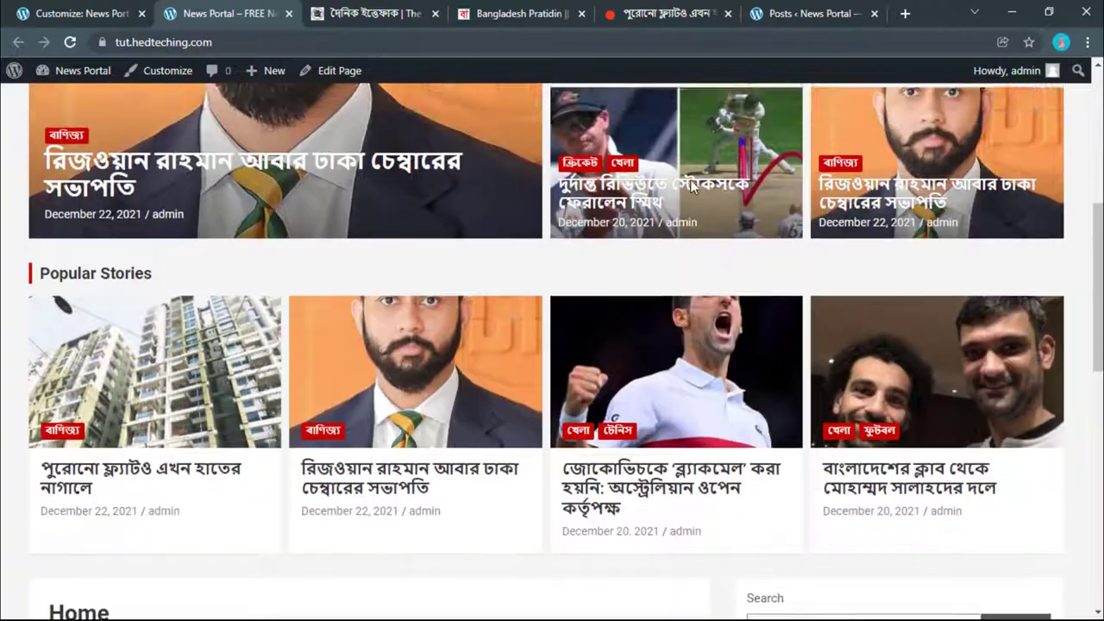
scroll(681, 200, "up", 2)
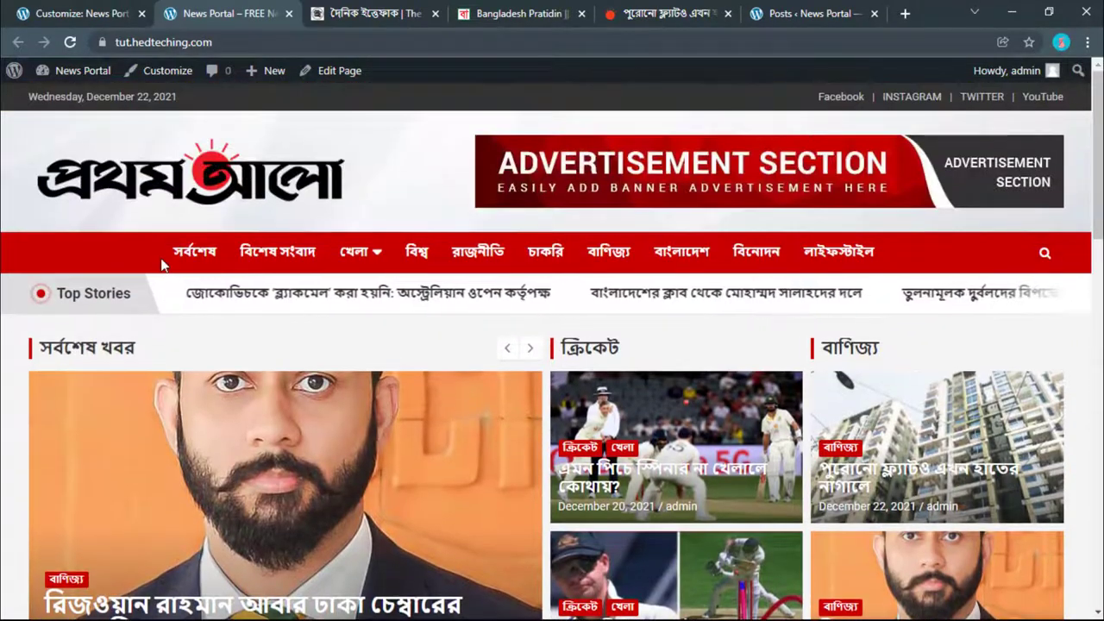
Step: Visit the সর্বশেষ blog page, go back to review the homepage, then return to the Banner sections
left_click(194, 252)
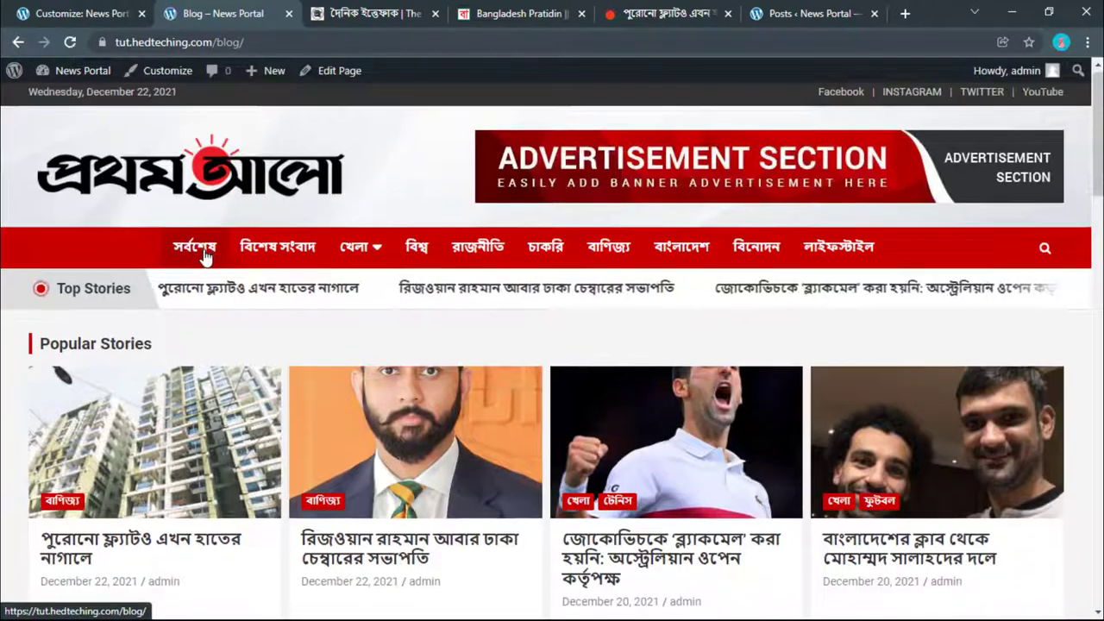
scroll(204, 257, "down", 2)
key("alt+Left")
scroll(319, 387, "down", 5)
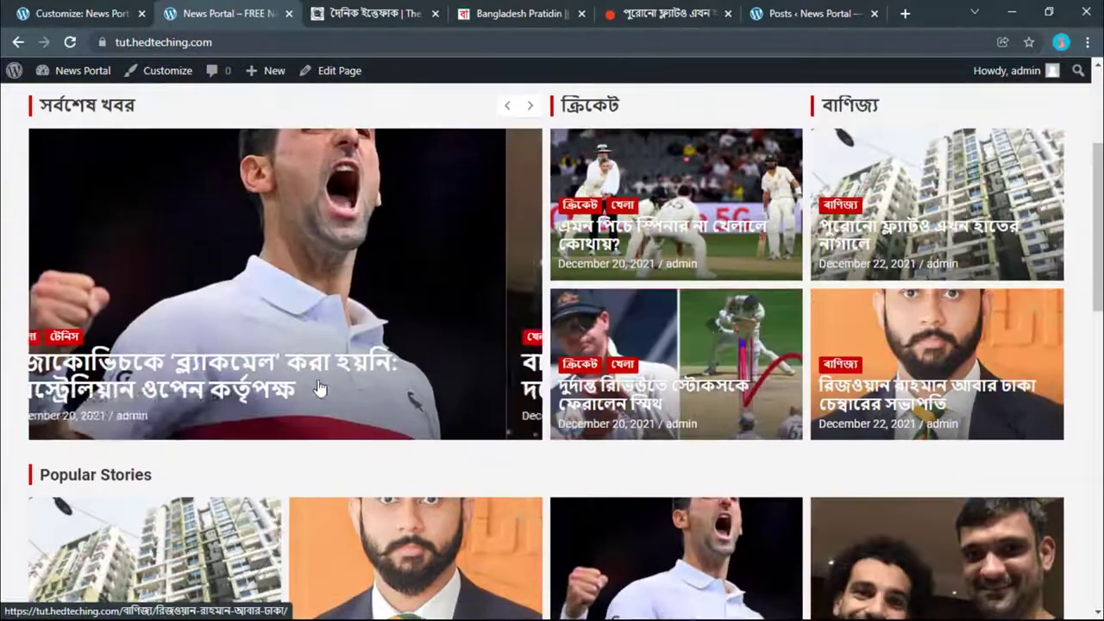
scroll(319, 387, "down", 8)
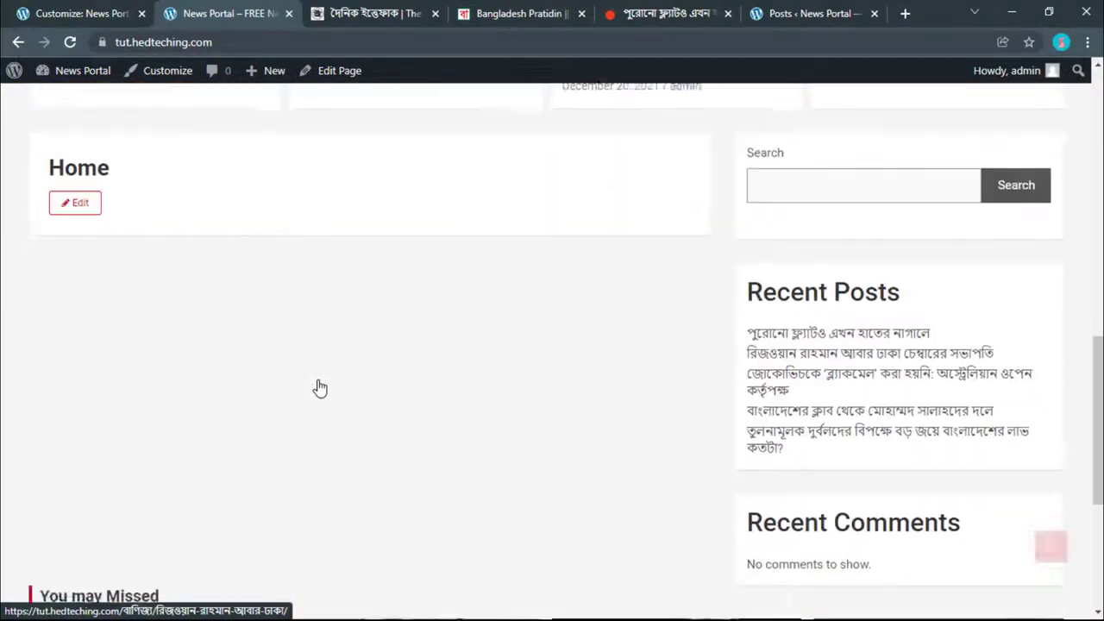
scroll(320, 388, "down", 2)
scroll(333, 385, "up", 10)
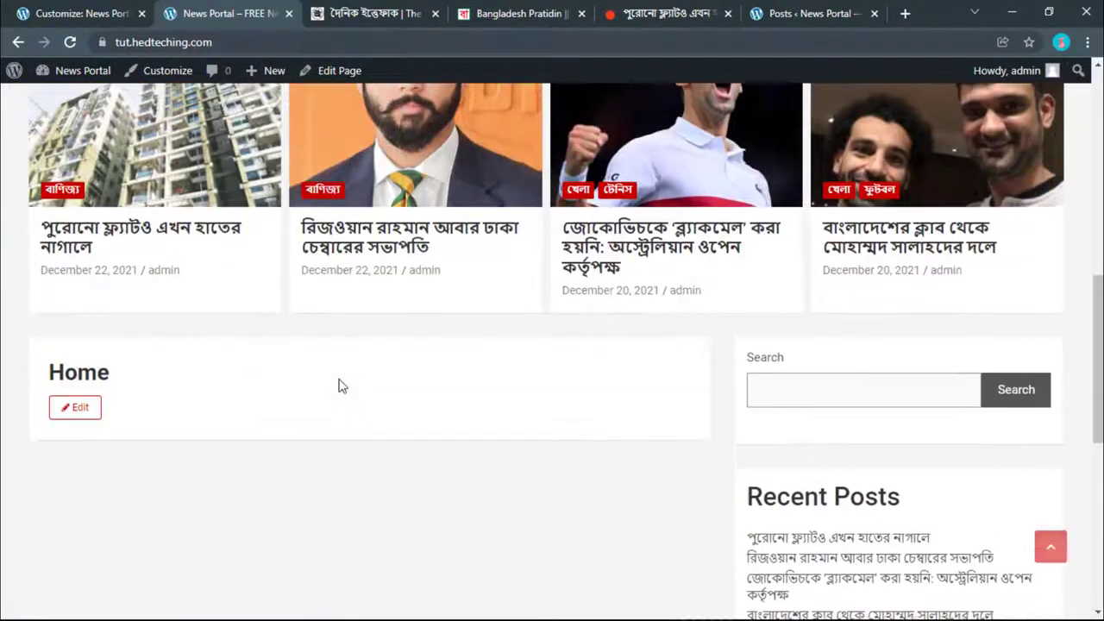
scroll(326, 316, "up", 5)
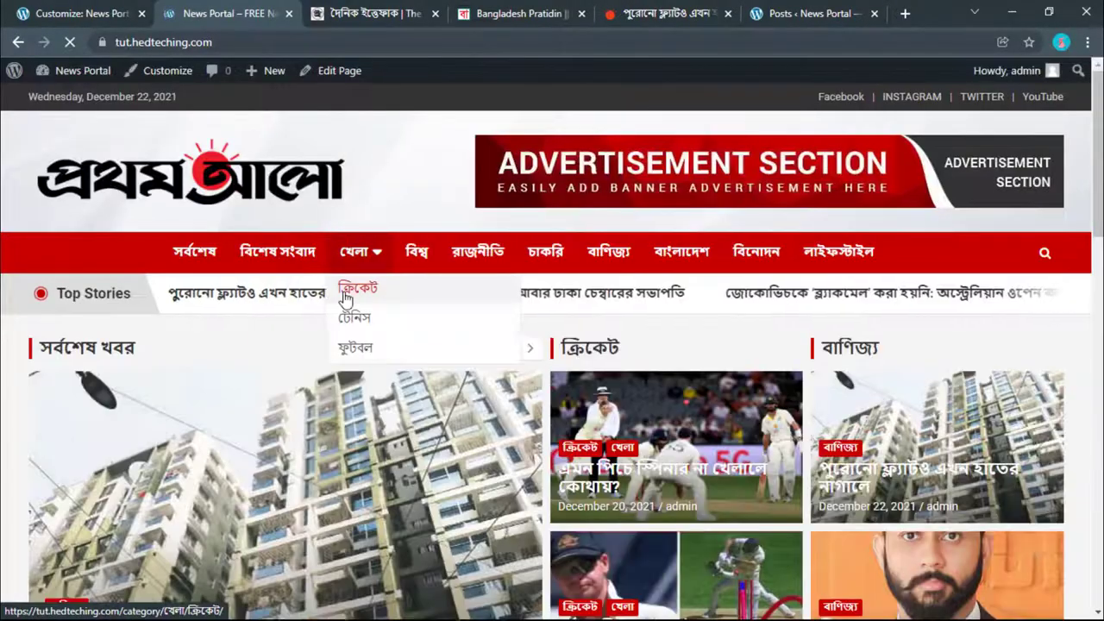
scroll(341, 276, "down", 6)
scroll(343, 297, "down", 4)
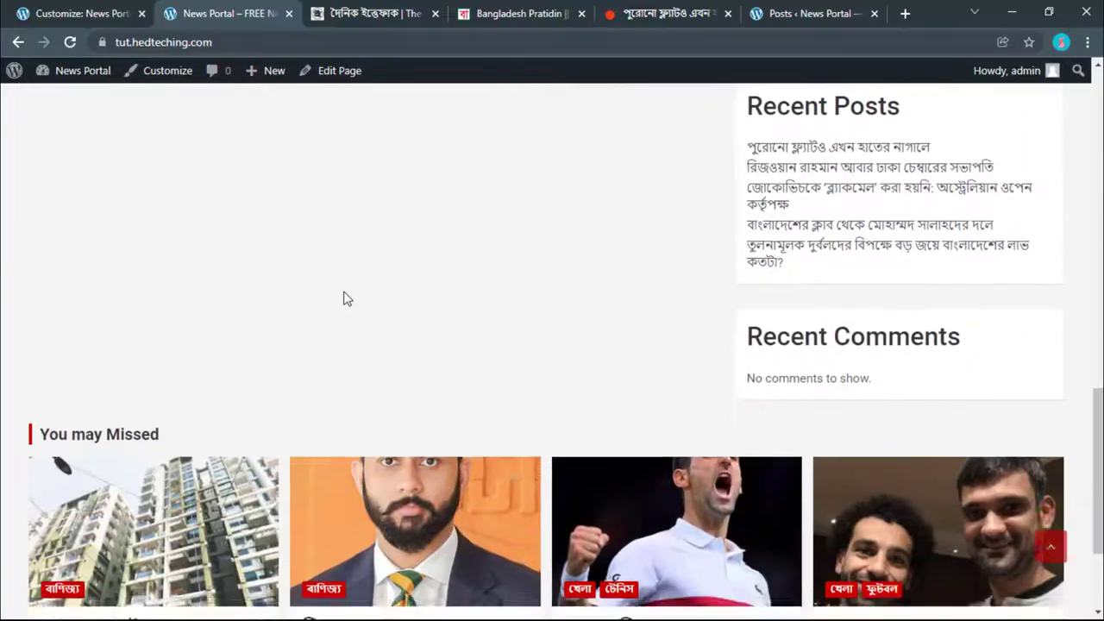
scroll(302, 319, "up", 12)
scroll(670, 424, "down", 5)
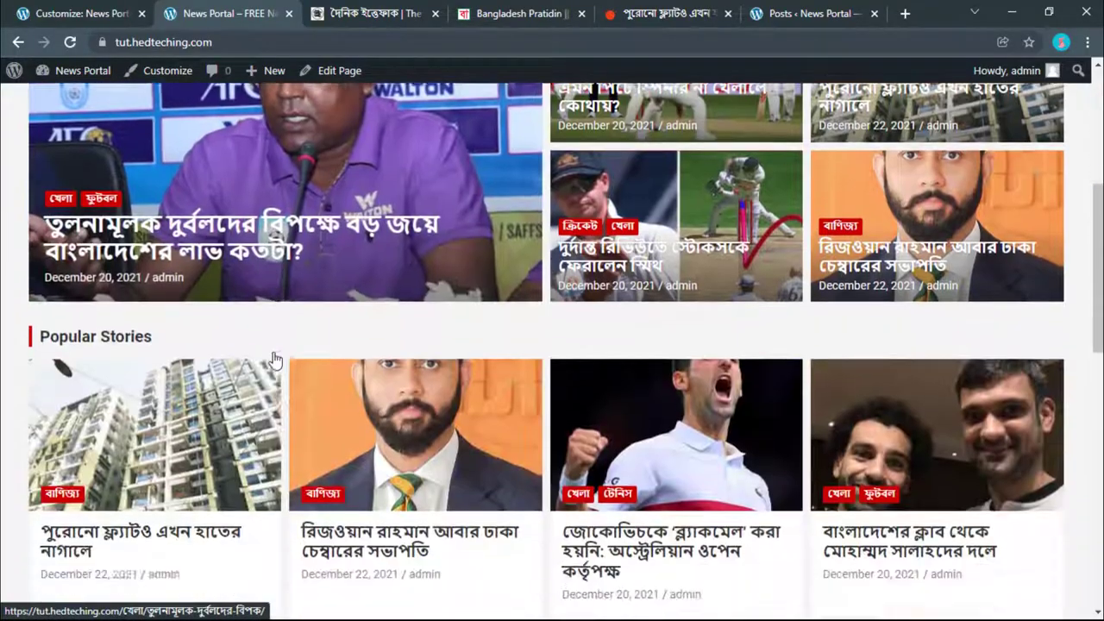
scroll(634, 390, "down", 10)
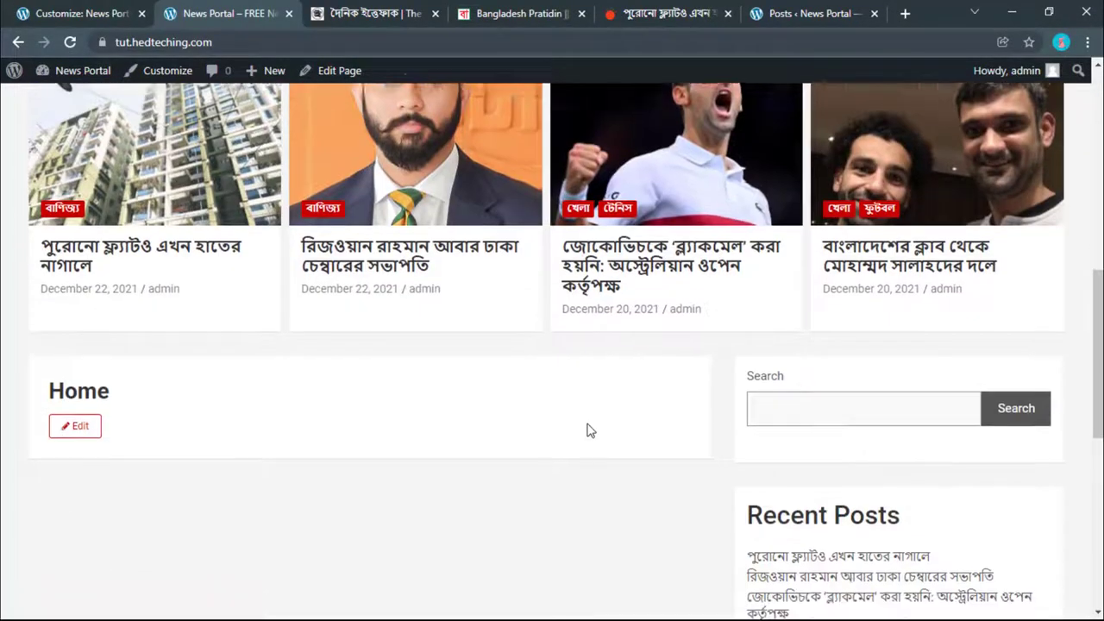
scroll(590, 432, "up", 4)
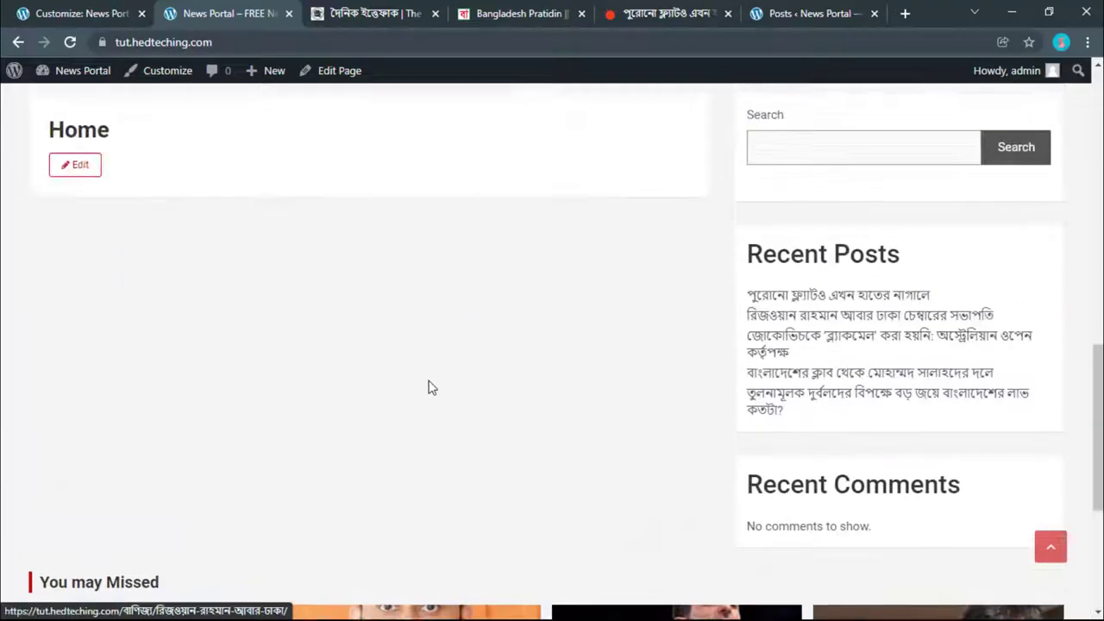
scroll(517, 397, "down", 2)
scroll(544, 399, "up", 2)
scroll(531, 396, "up", 5)
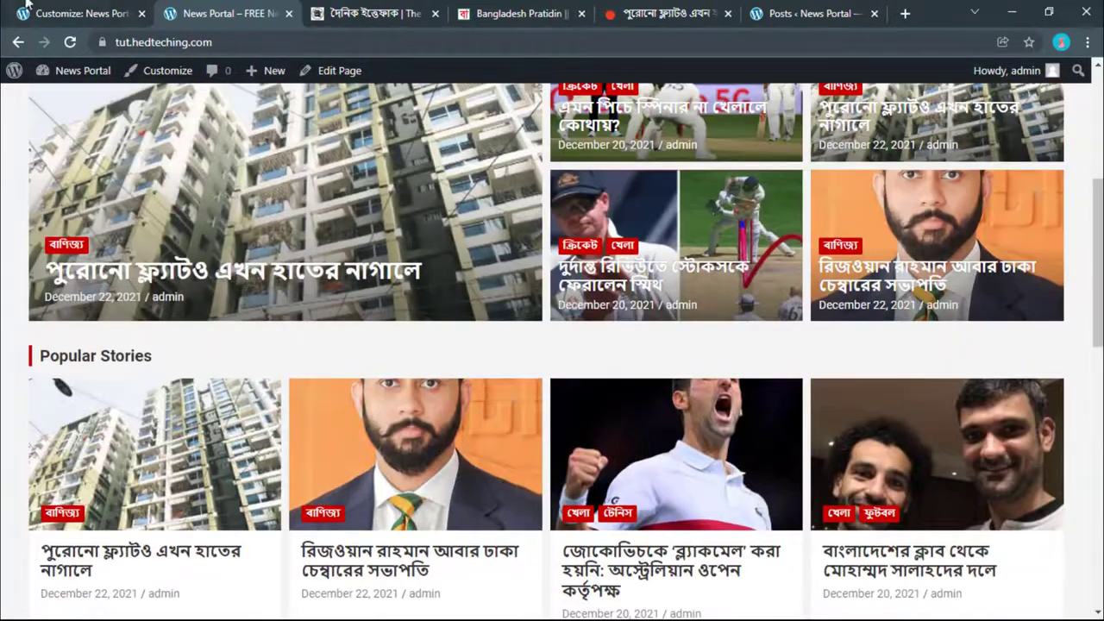
left_click(121, 12)
left_click(20, 124)
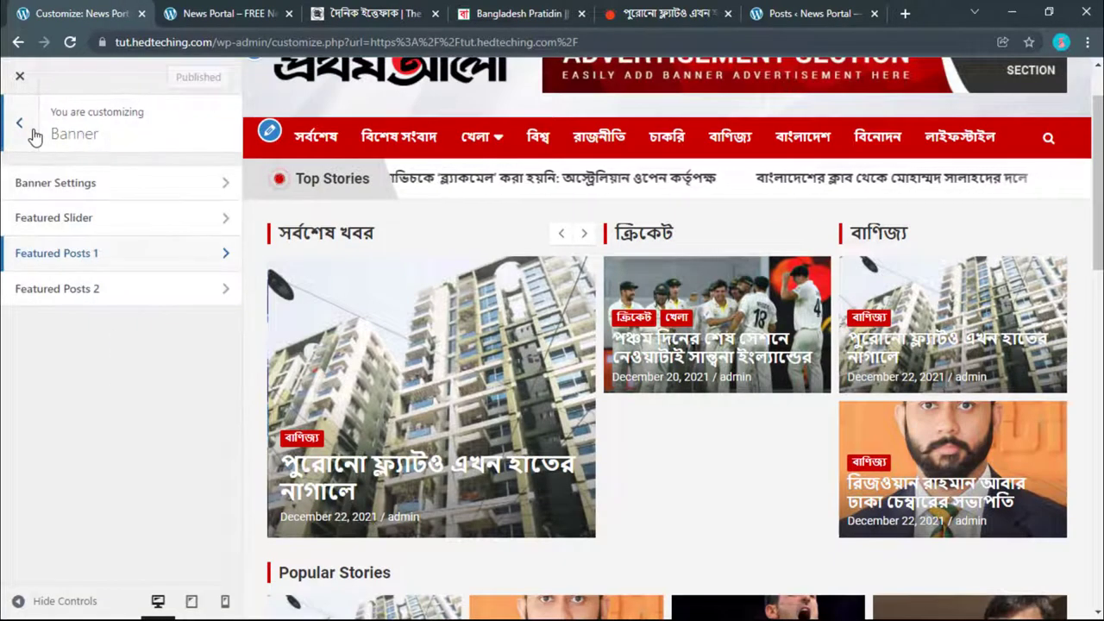
Step: Set the Header Featured Posts Display Option to Show on Homepage only
left_click(32, 135)
scroll(32, 389, "down", 2)
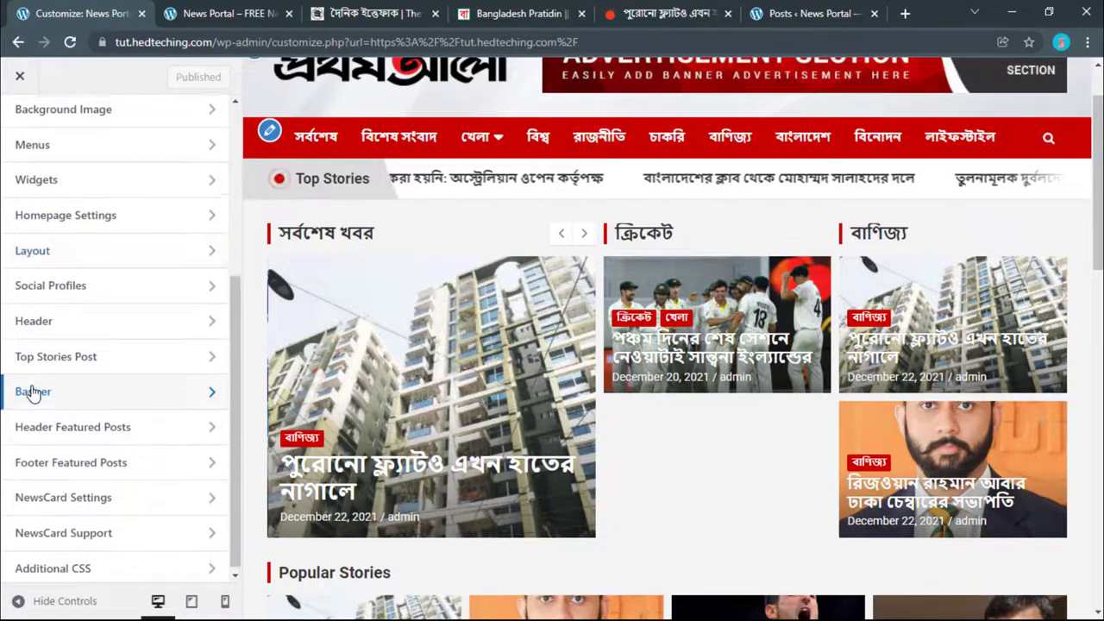
scroll(33, 392, "up", 1)
scroll(59, 501, "down", 1)
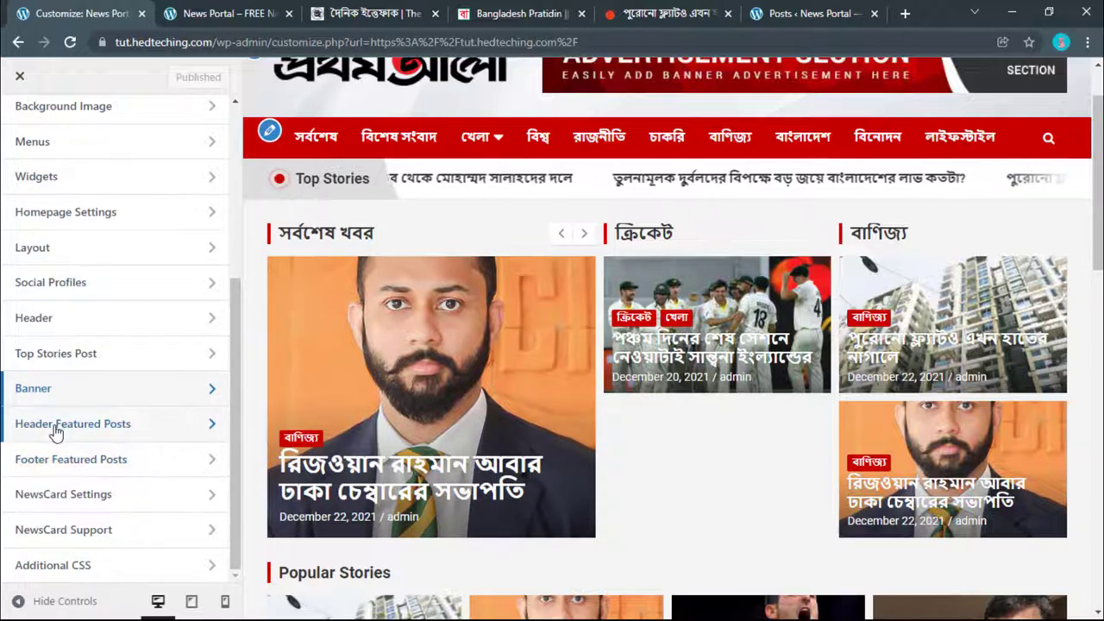
left_click(51, 427)
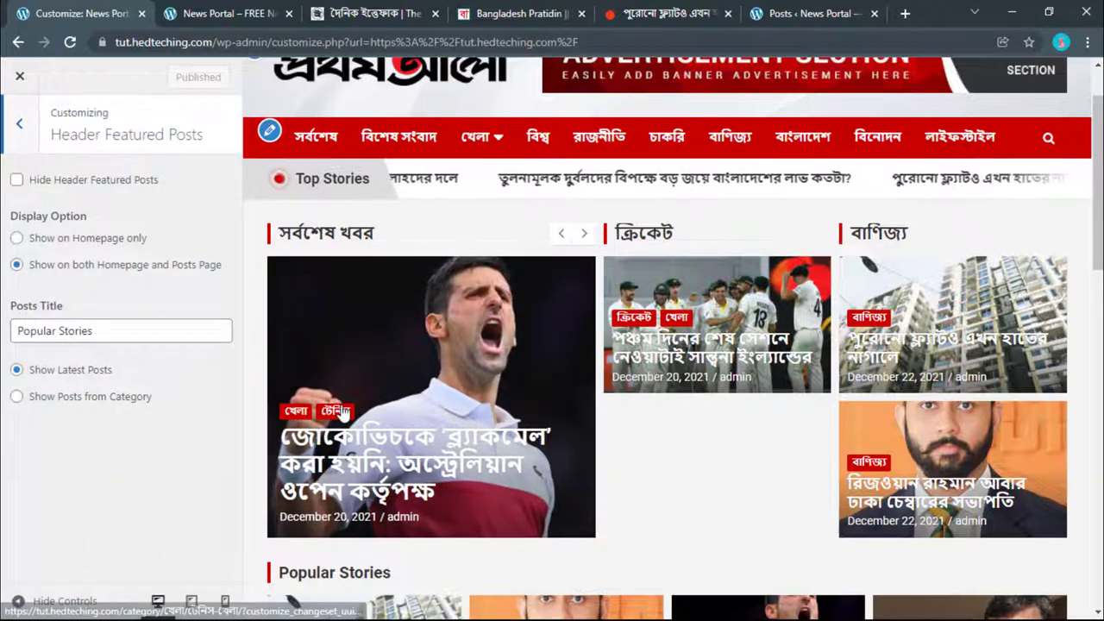
scroll(343, 414, "down", 1)
scroll(343, 414, "up", 2)
scroll(337, 398, "down", 2)
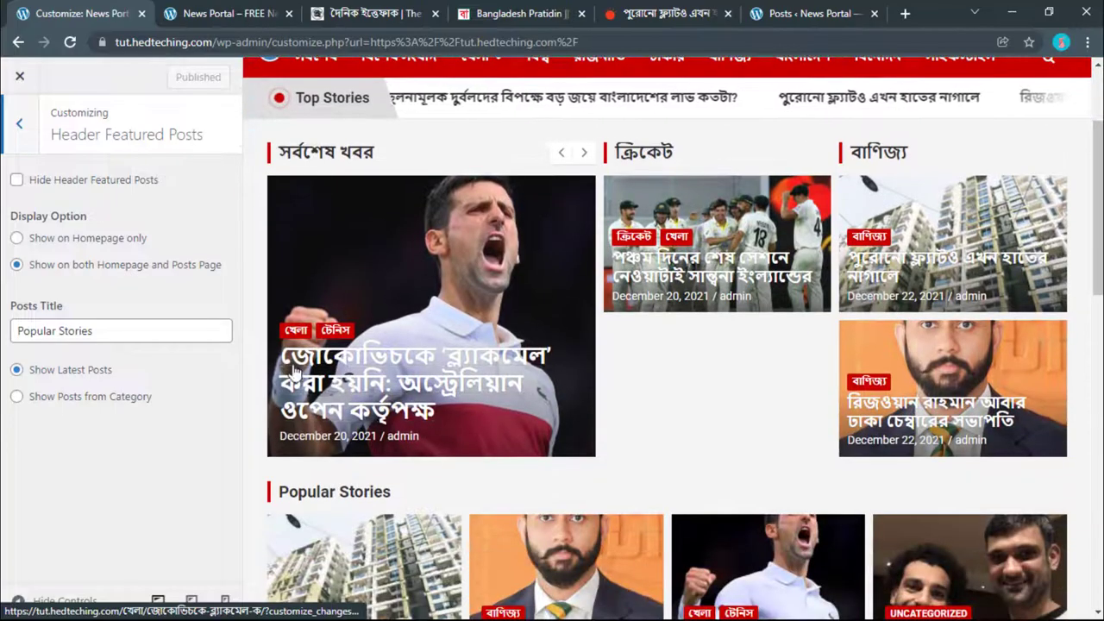
scroll(328, 371, "up", 2)
left_click(16, 237)
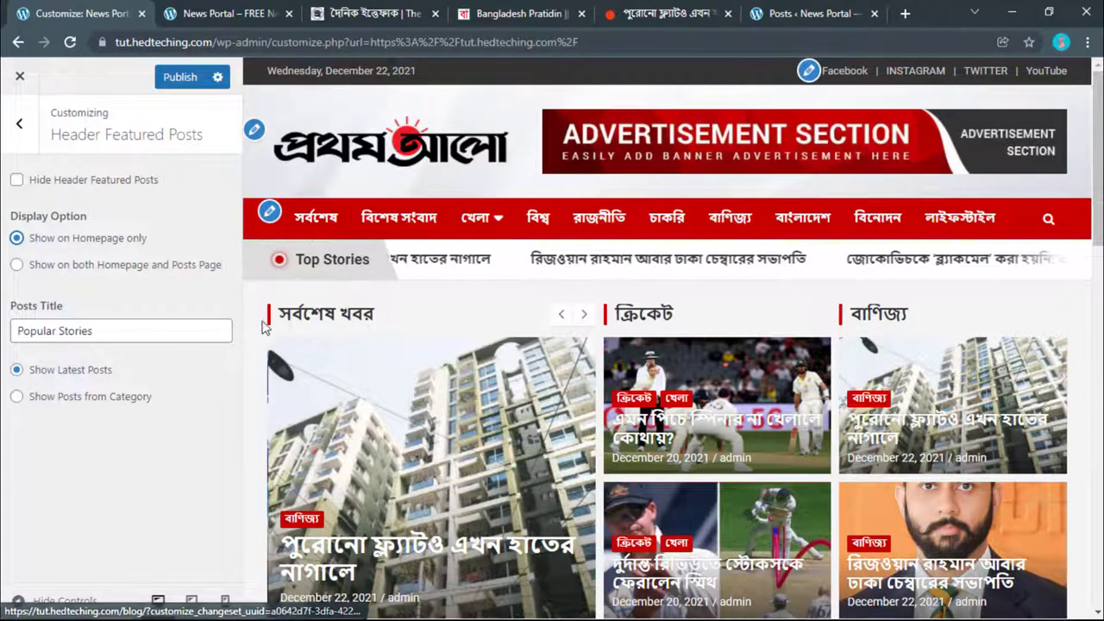
scroll(356, 349, "down", 5)
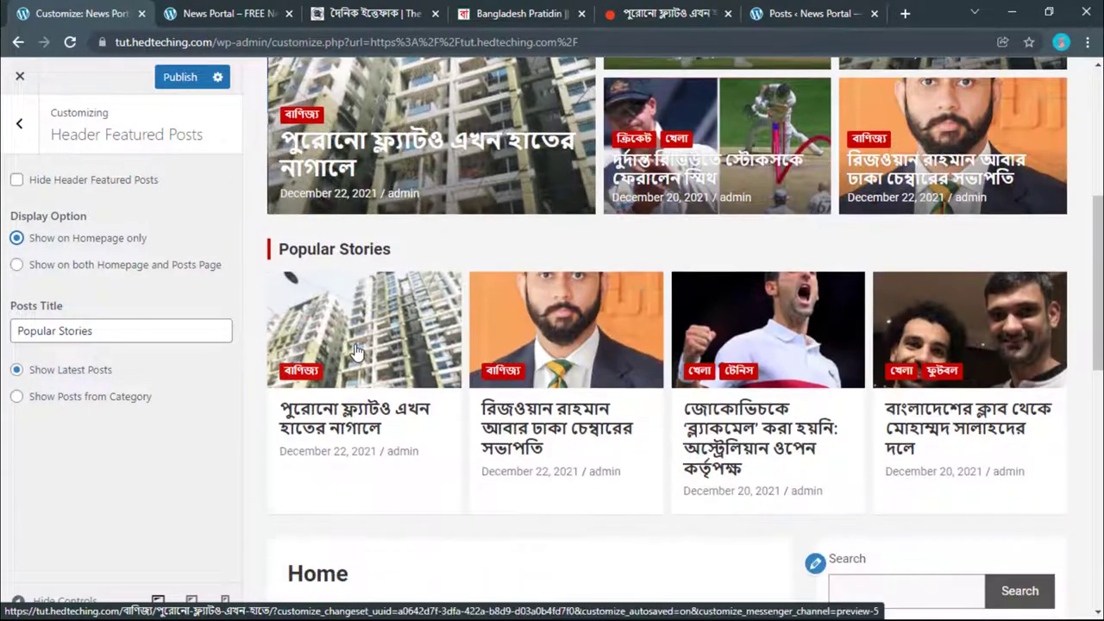
scroll(355, 350, "up", 3)
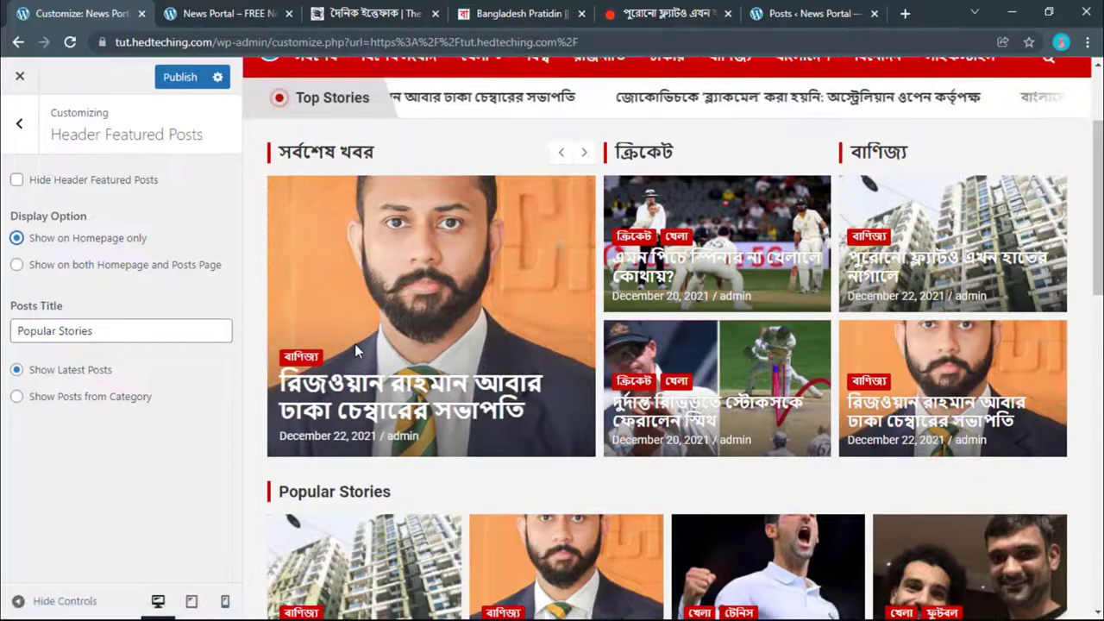
scroll(354, 343, "down", 2)
Step: Publish the drafted রাজনীতি news post from its editor
key("ctrl+shift+Tab")
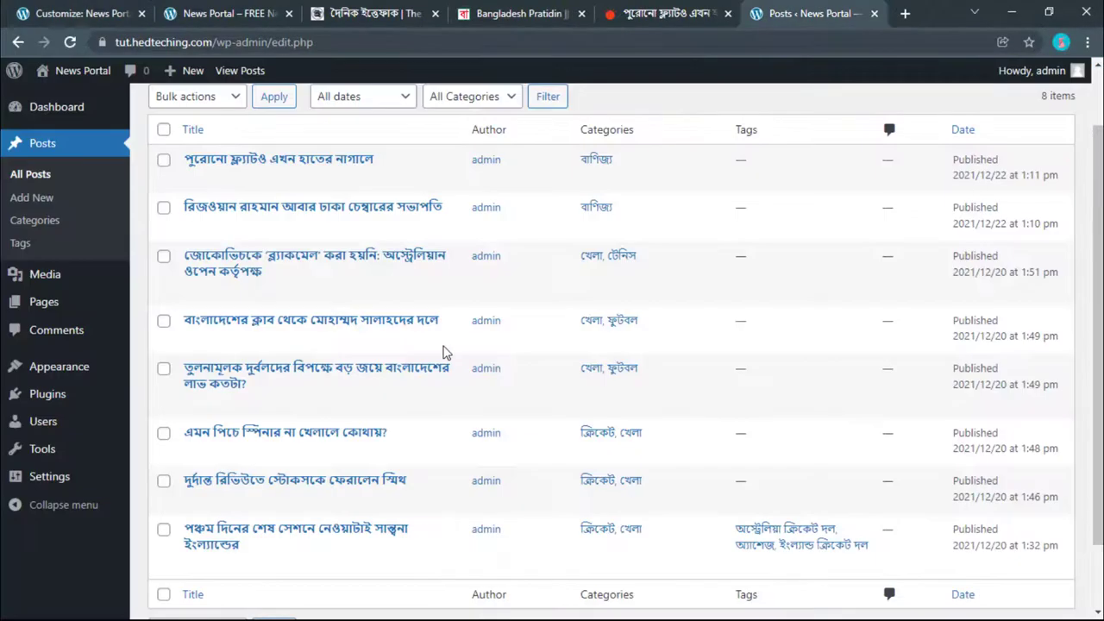
scroll(508, 303, "up", 1)
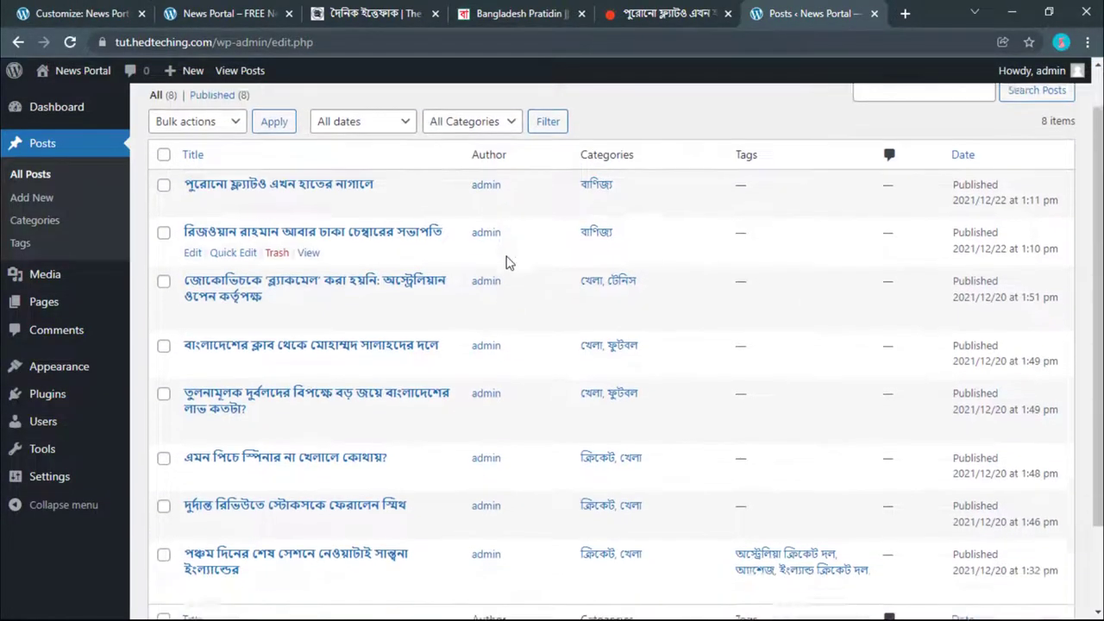
scroll(543, 181, "down", 2)
left_click(677, 11)
left_click(517, 13)
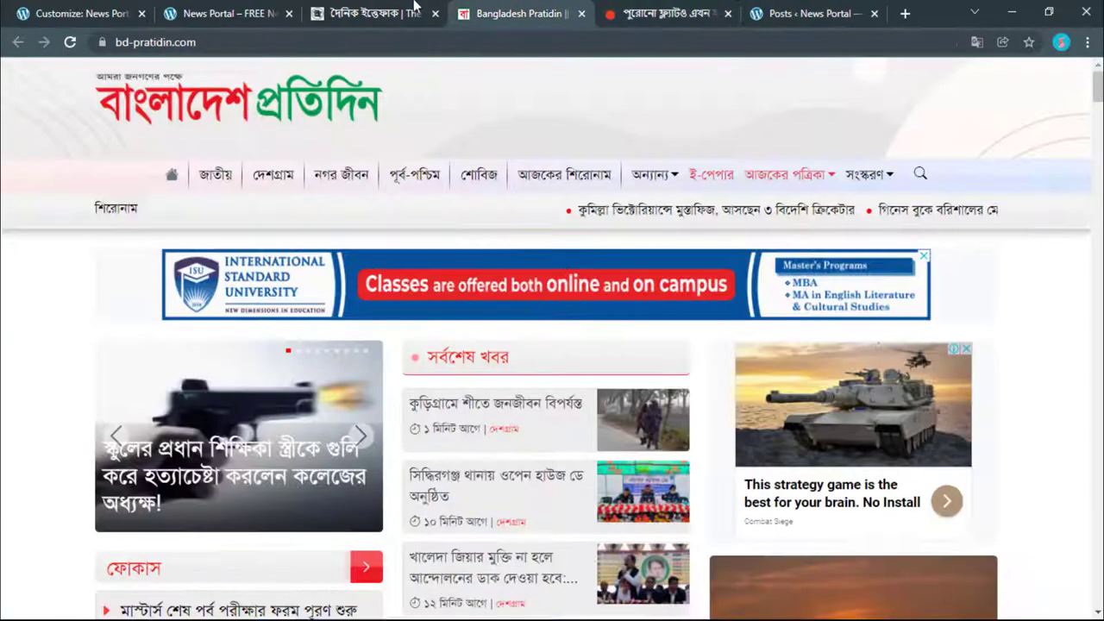
left_click(815, 13)
left_click(993, 84)
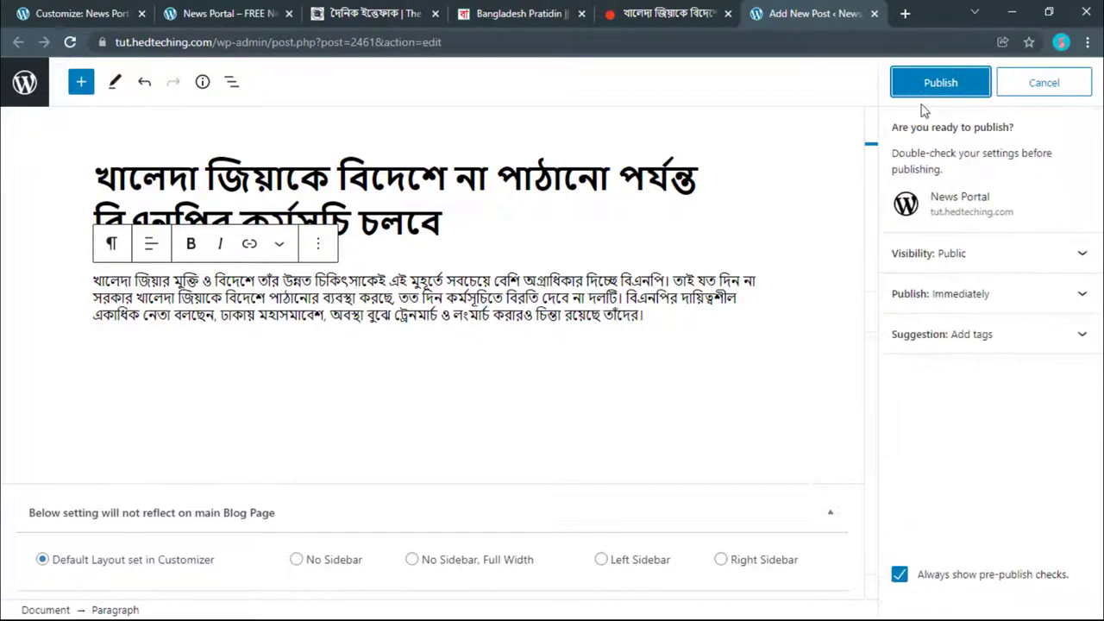
left_click(922, 93)
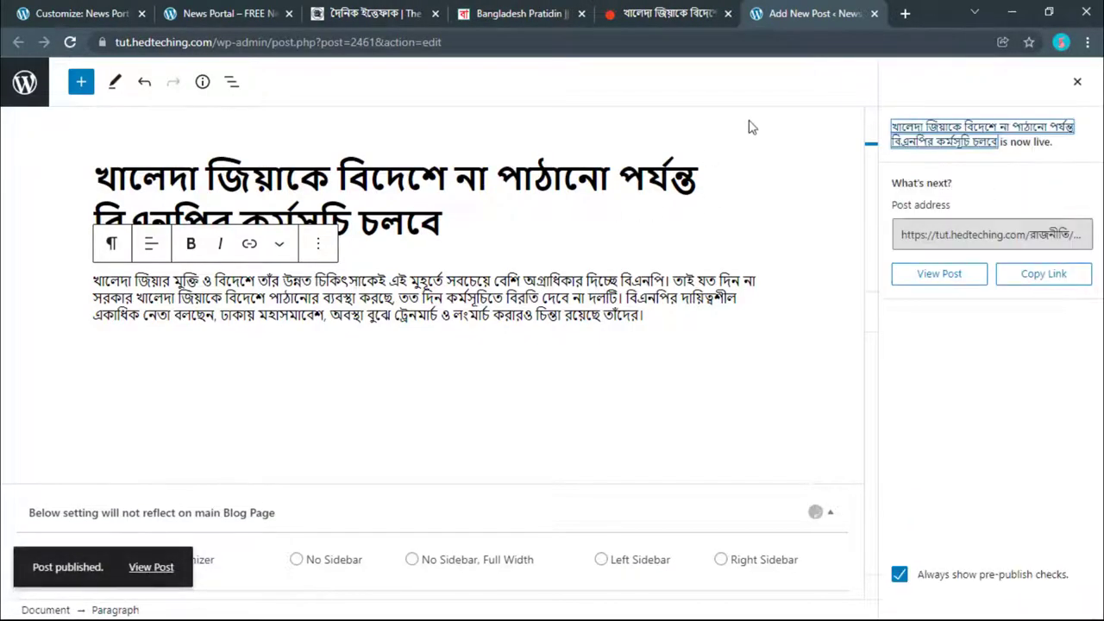
Step: Load the News Portal site ('tut') in a new browser tab
left_click(905, 13)
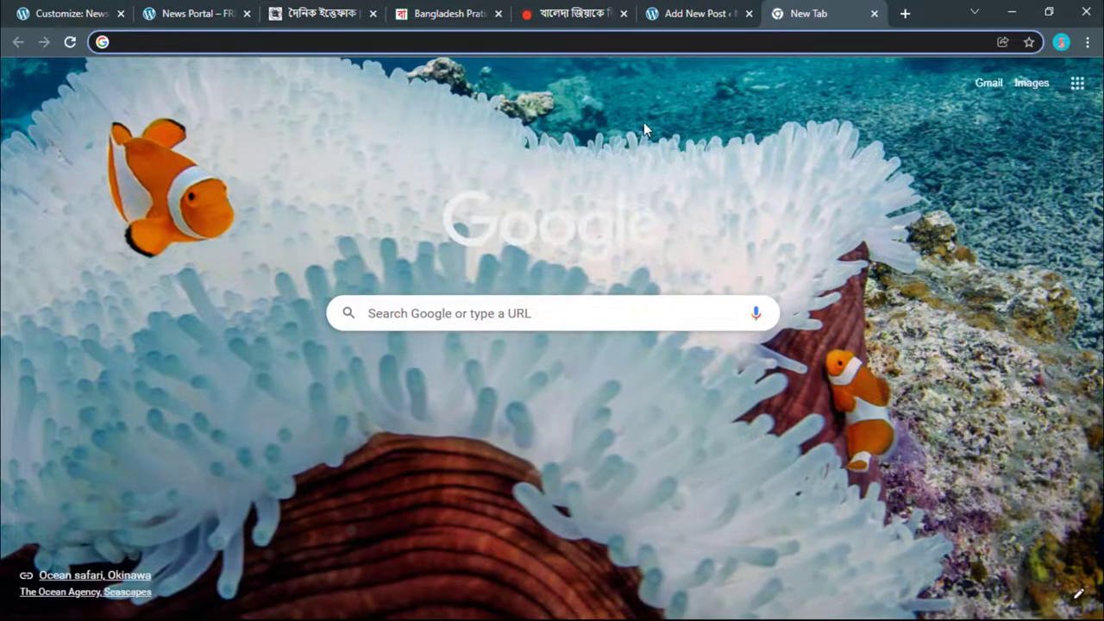
type("tut.hedteching.com")
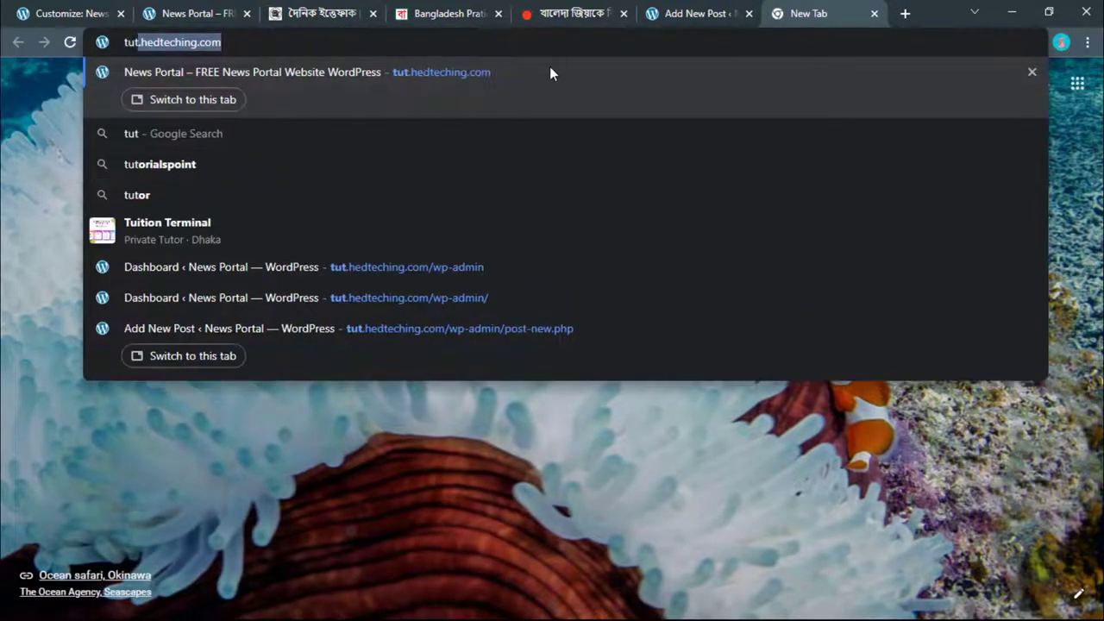
key("Return")
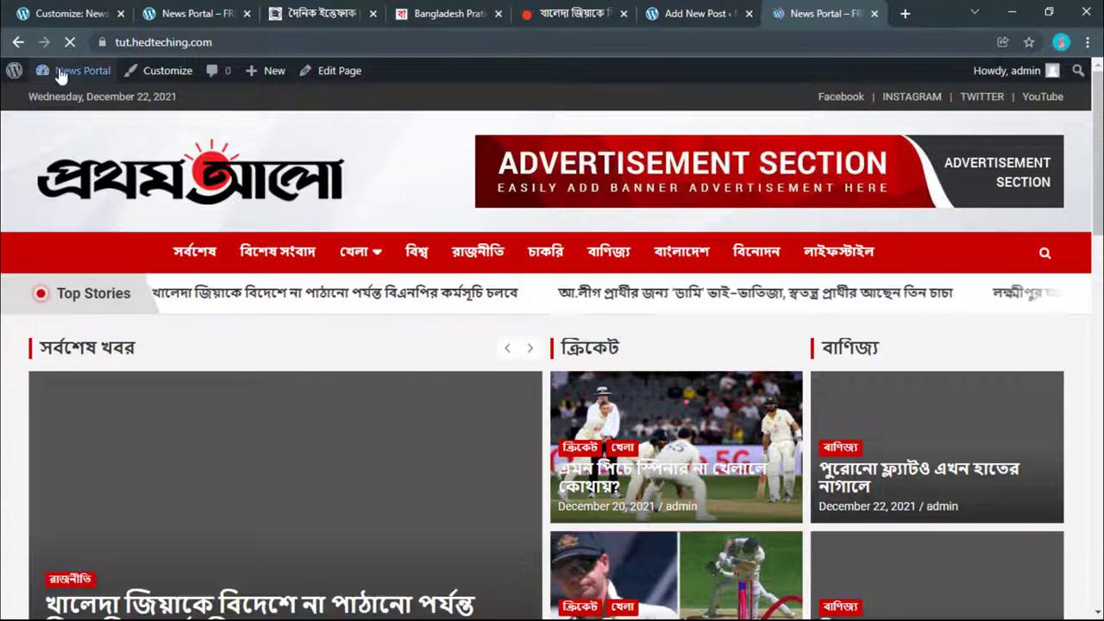
Step: From the WordPress dashboard, open the Dhaka Chamber president post's editor in a new tab
mouse_move(60, 71)
left_click(62, 100)
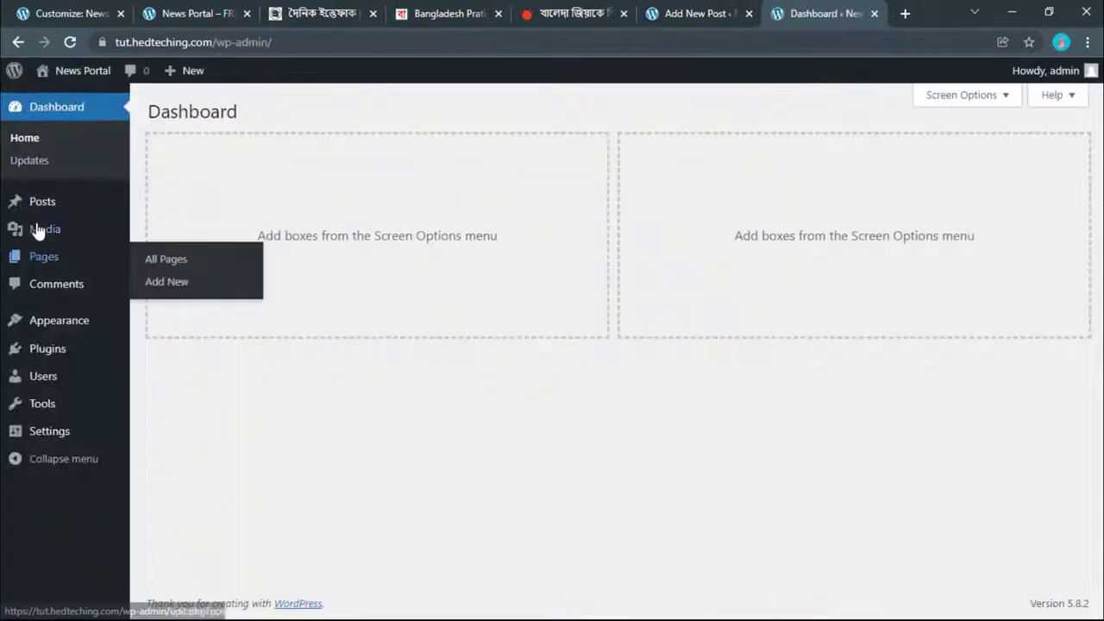
mouse_move(49, 207)
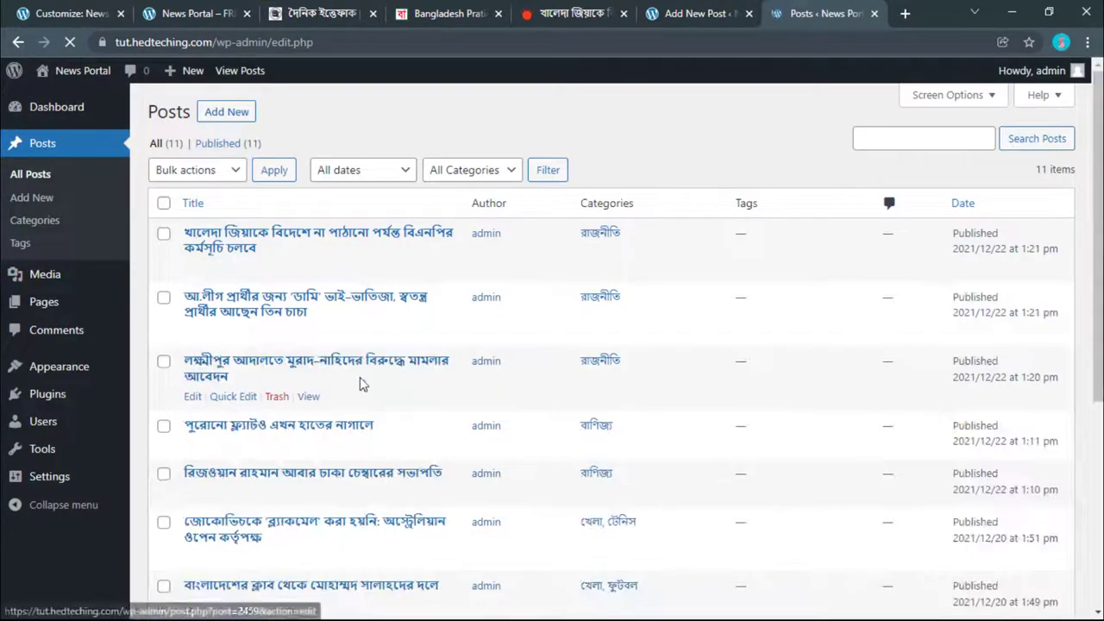
scroll(363, 366, "down", 3)
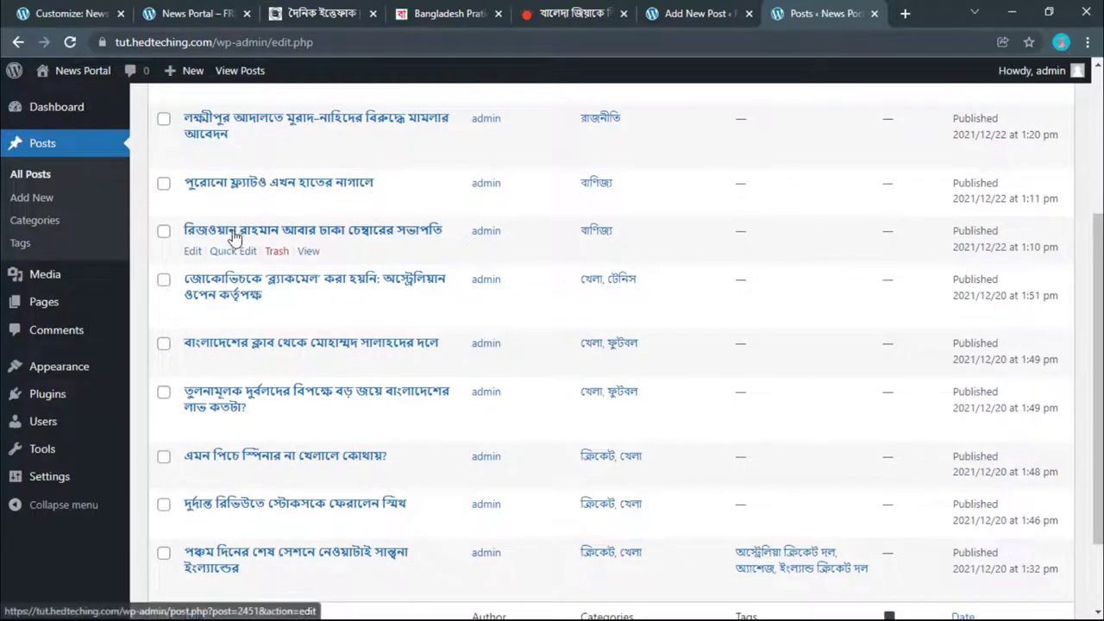
right_click(192, 256)
left_click(259, 257)
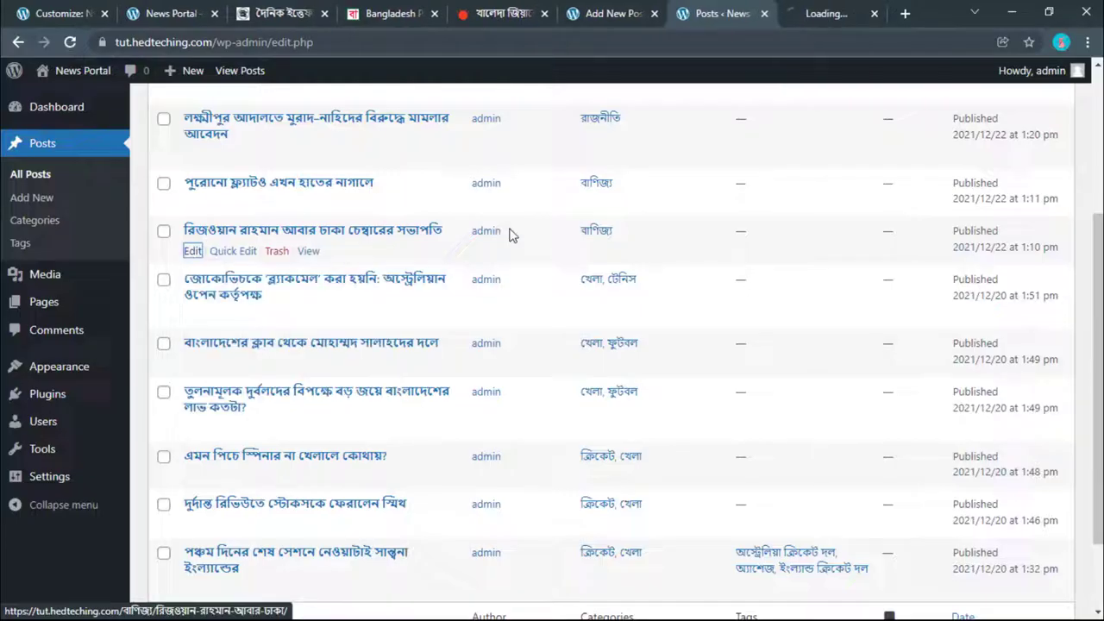
left_click(844, 10)
Step: Add the রাজনীতি category to the post and update it
left_click(388, 13)
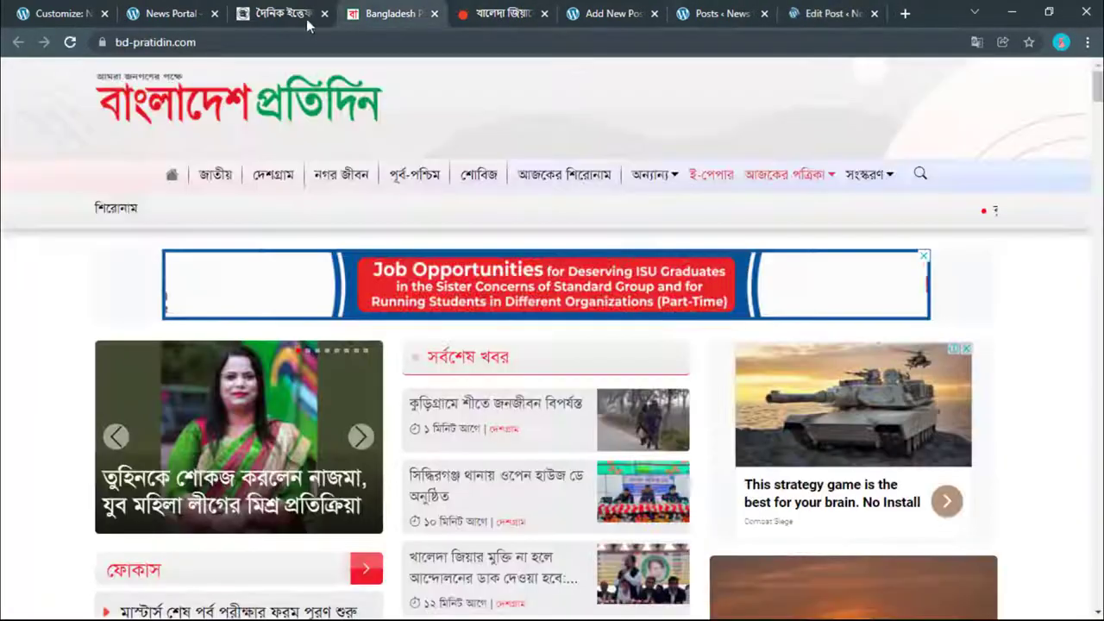
left_click(285, 12)
left_click(173, 13)
scroll(414, 508, "down", 3)
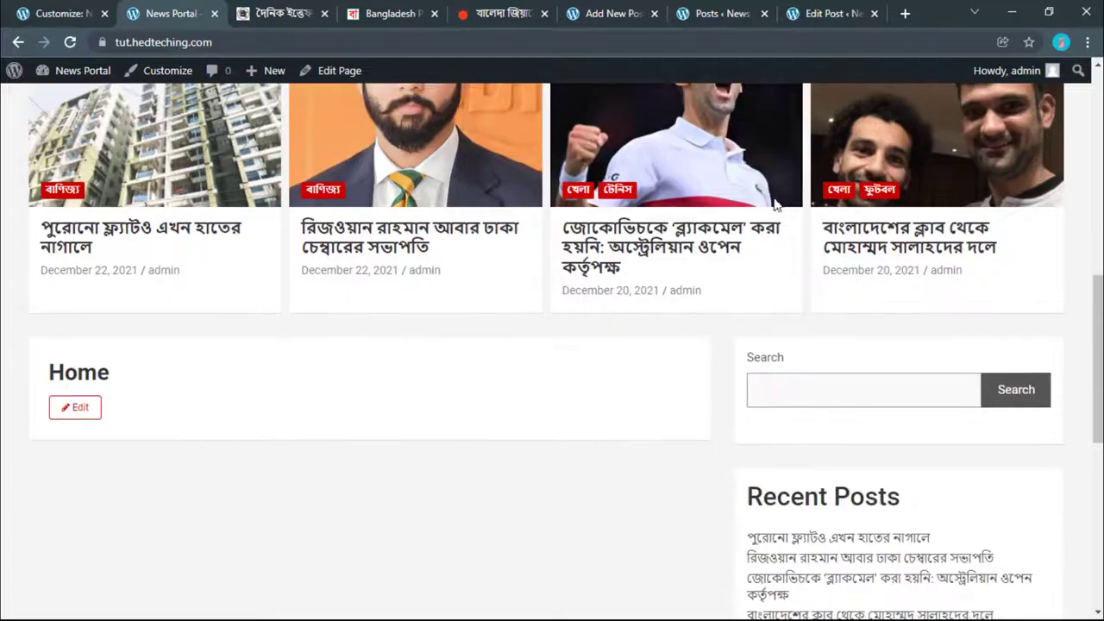
left_click(828, 13)
scroll(936, 414, "down", 5)
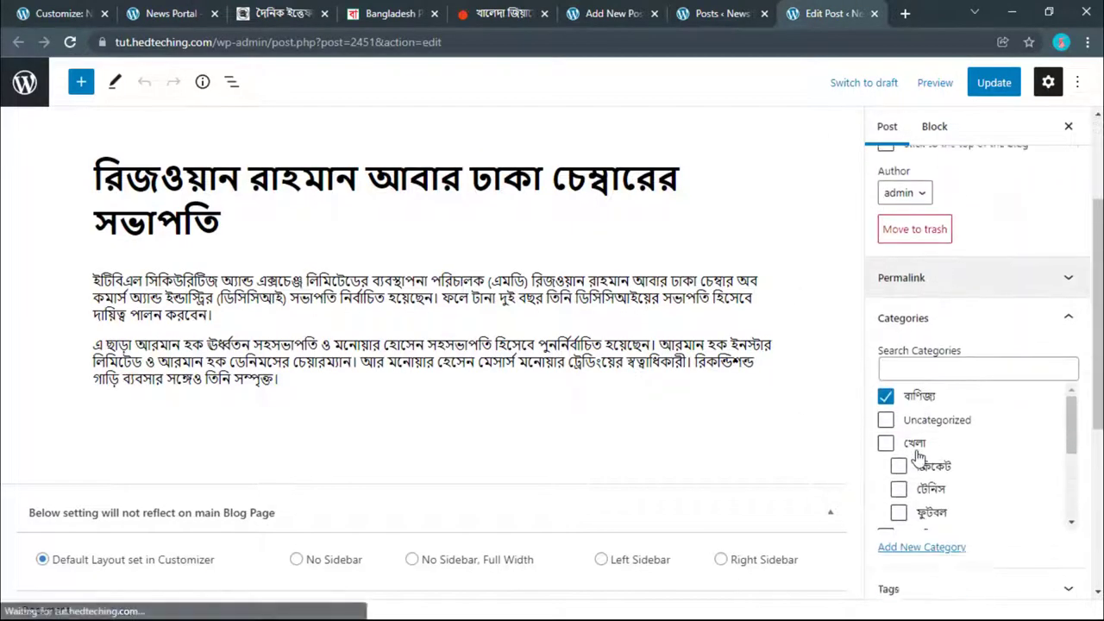
scroll(906, 418, "down", 2)
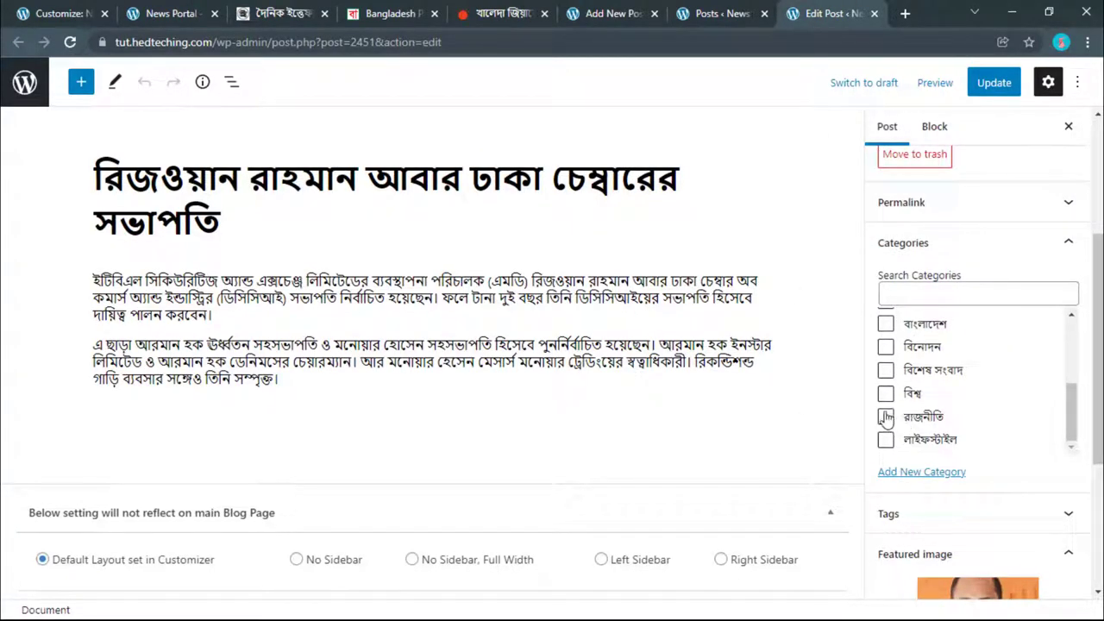
left_click(1003, 90)
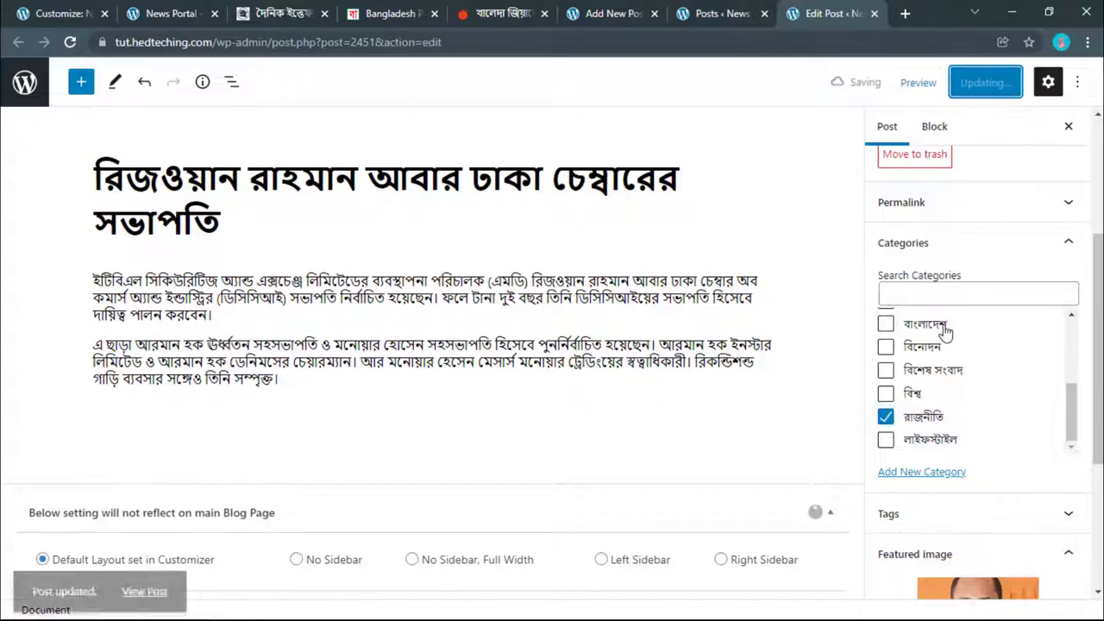
scroll(897, 492, "down", 2)
scroll(905, 440, "down", 2)
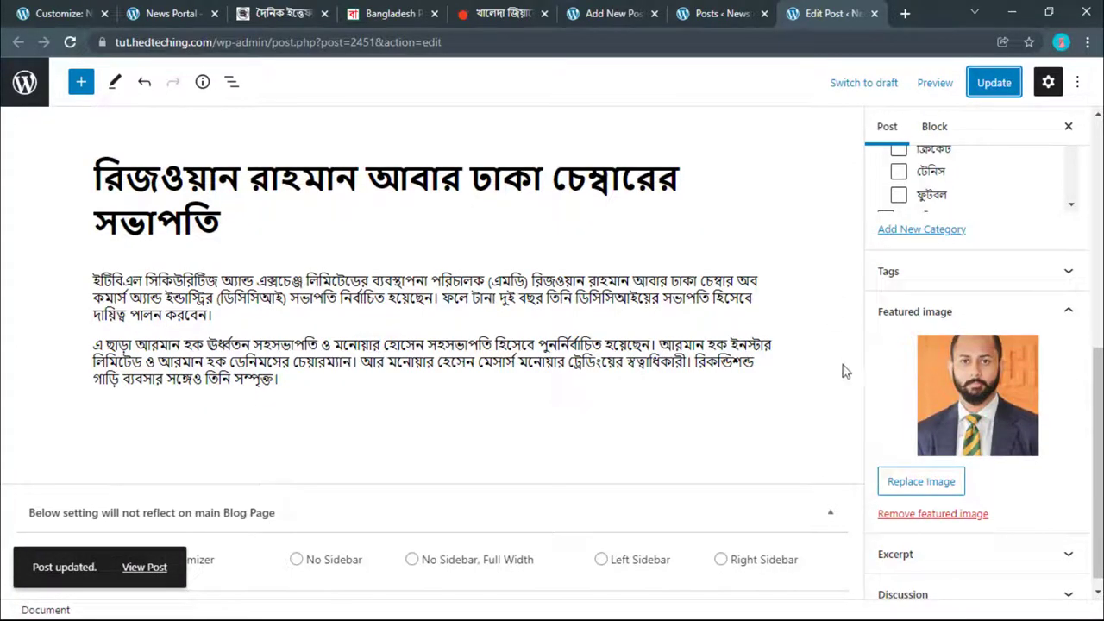
Step: Close the post editor and copy the রাজনীতি label from the Prothom Alo article
left_click(874, 14)
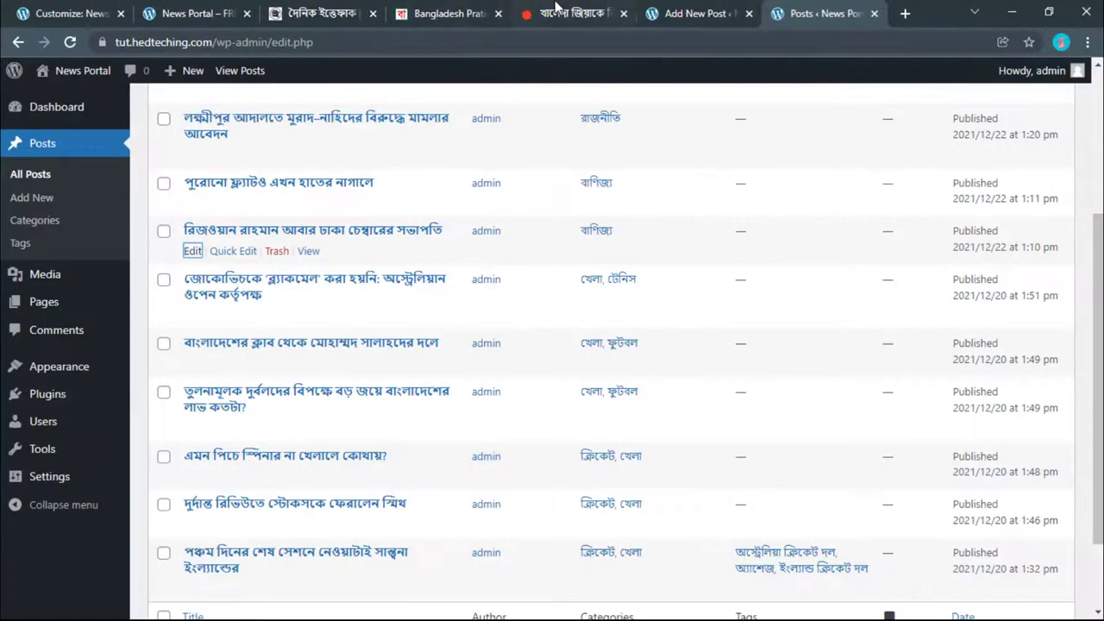
left_click(325, 9)
left_click(185, 12)
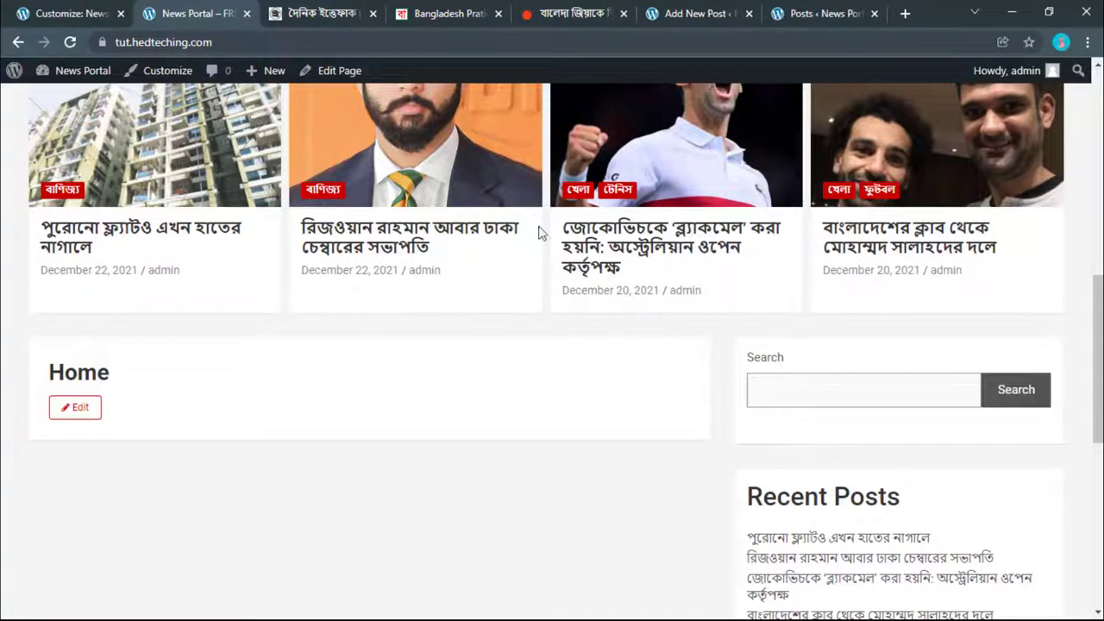
left_click(552, 12)
scroll(97, 455, "up", 6)
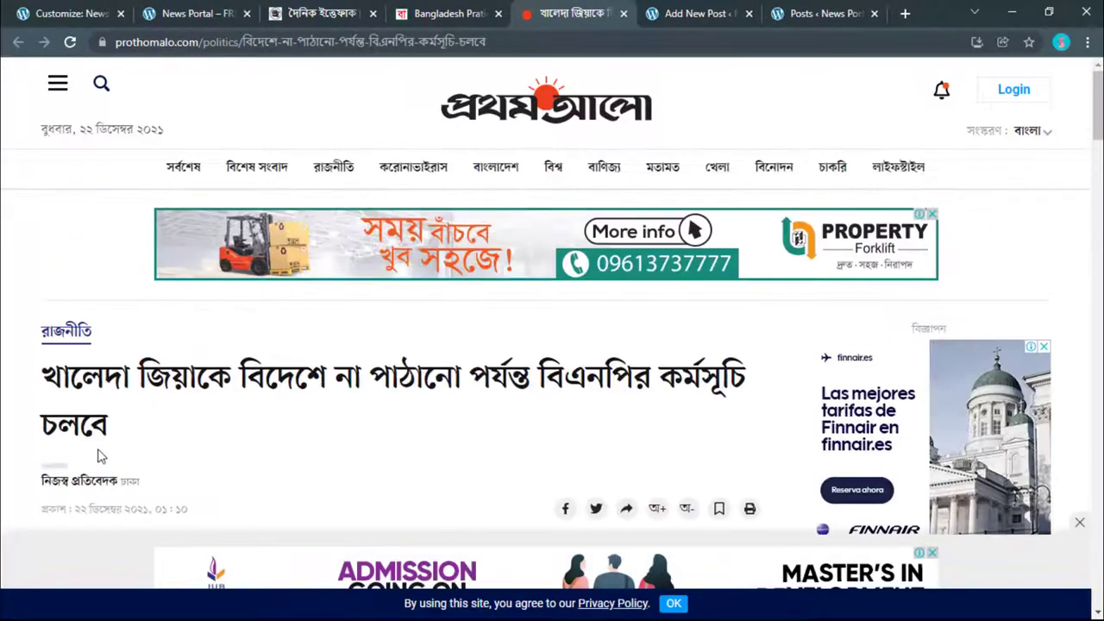
right_click(82, 335)
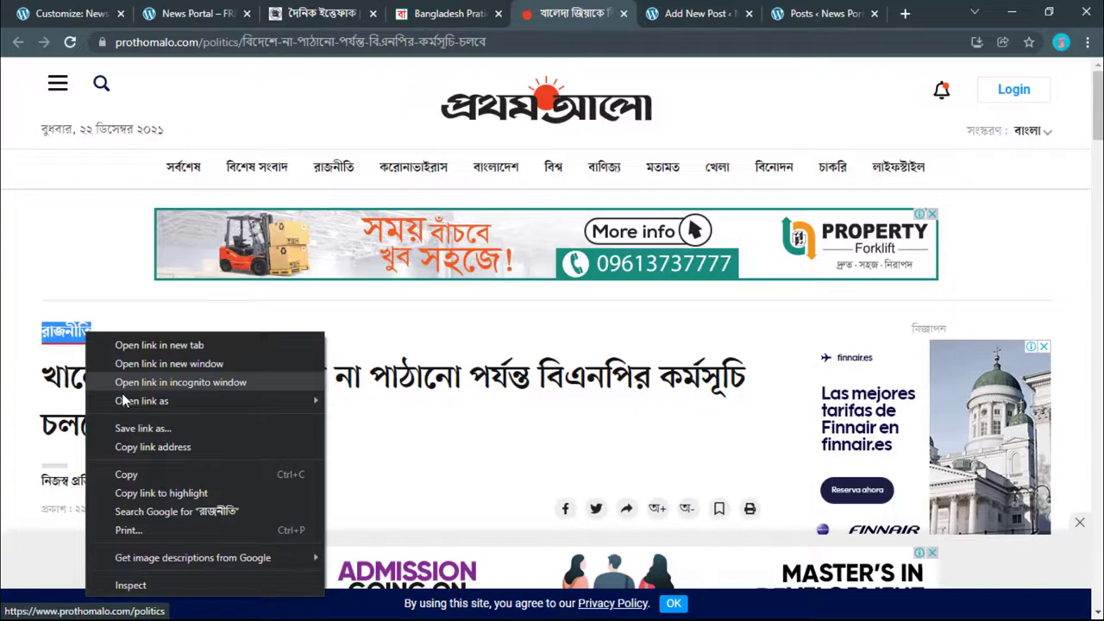
left_click(129, 471)
left_click(95, 13)
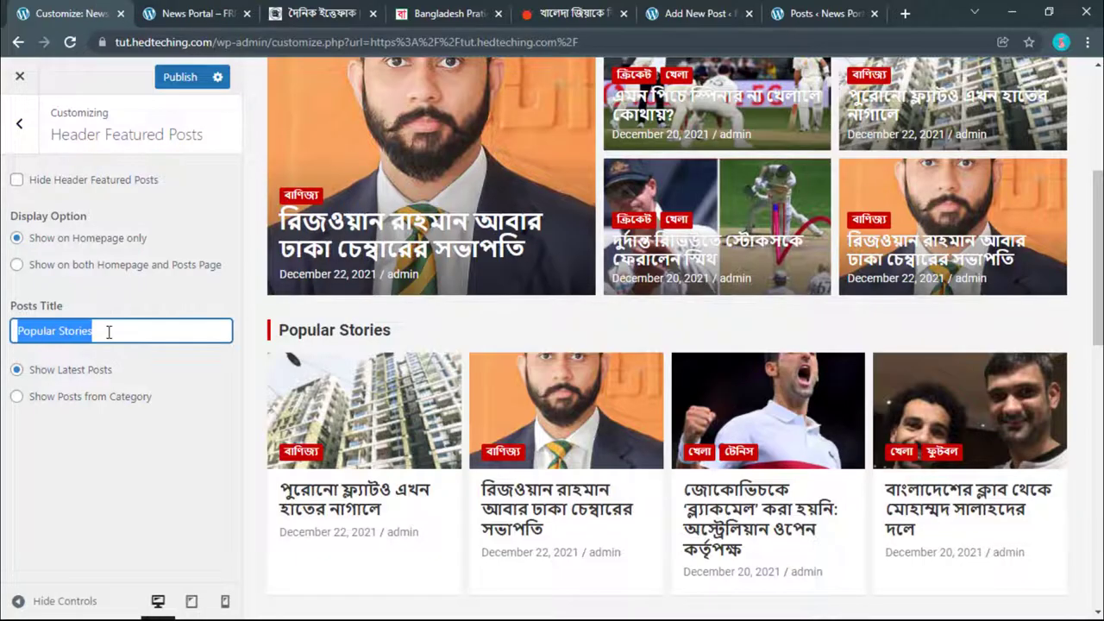
Step: Title the header featured section রাজনীতি and show posts from the রাজনীতি category
key("ctrl+v")
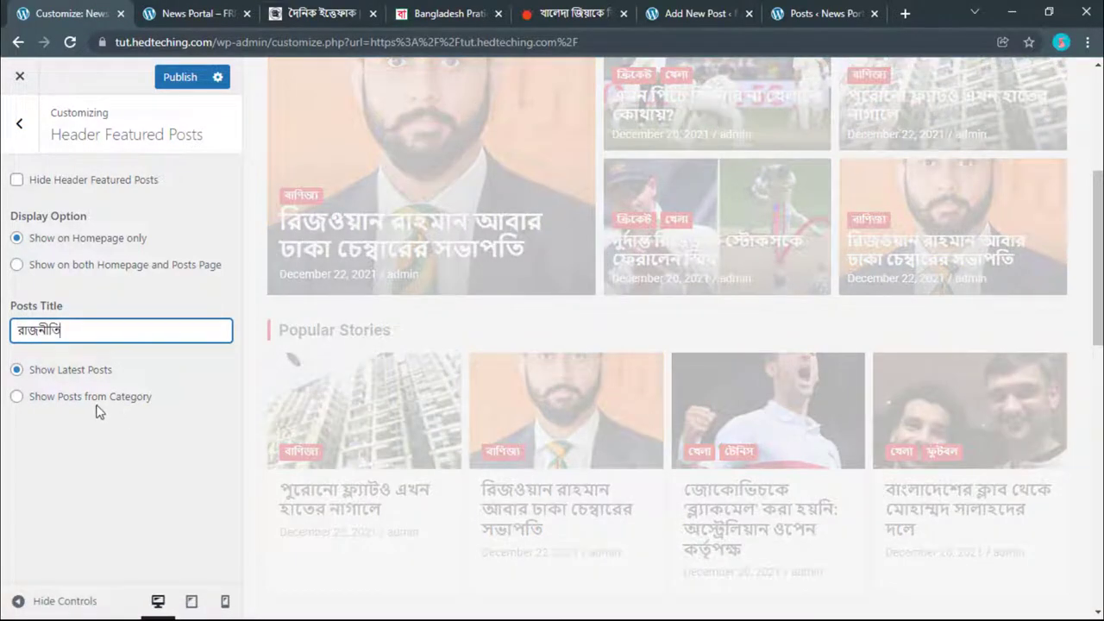
left_click(32, 403)
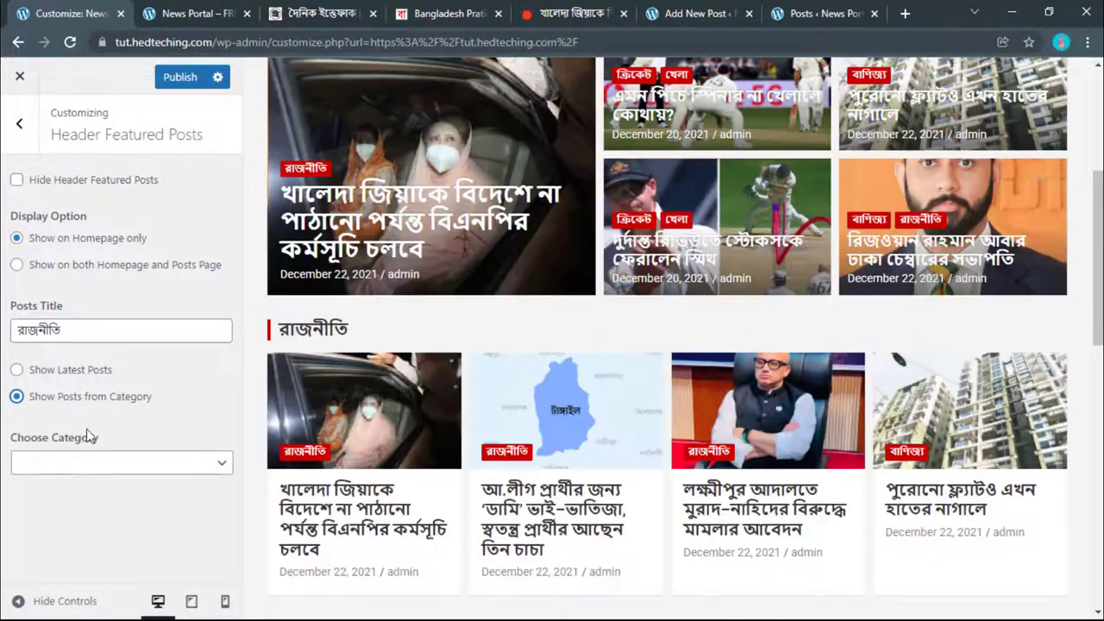
left_click(78, 464)
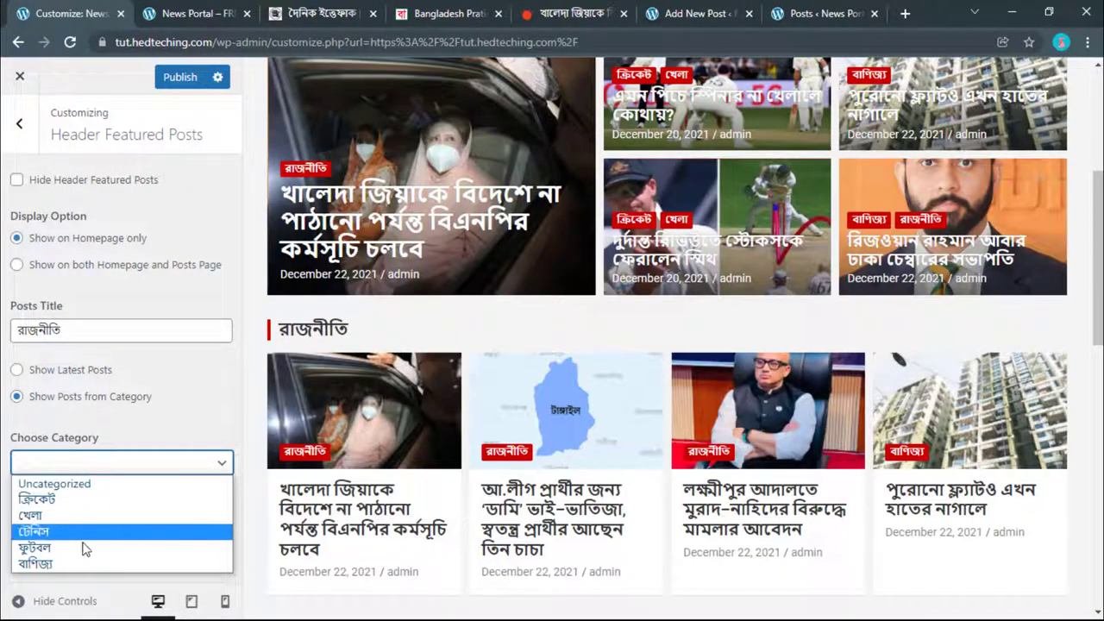
left_click(173, 251)
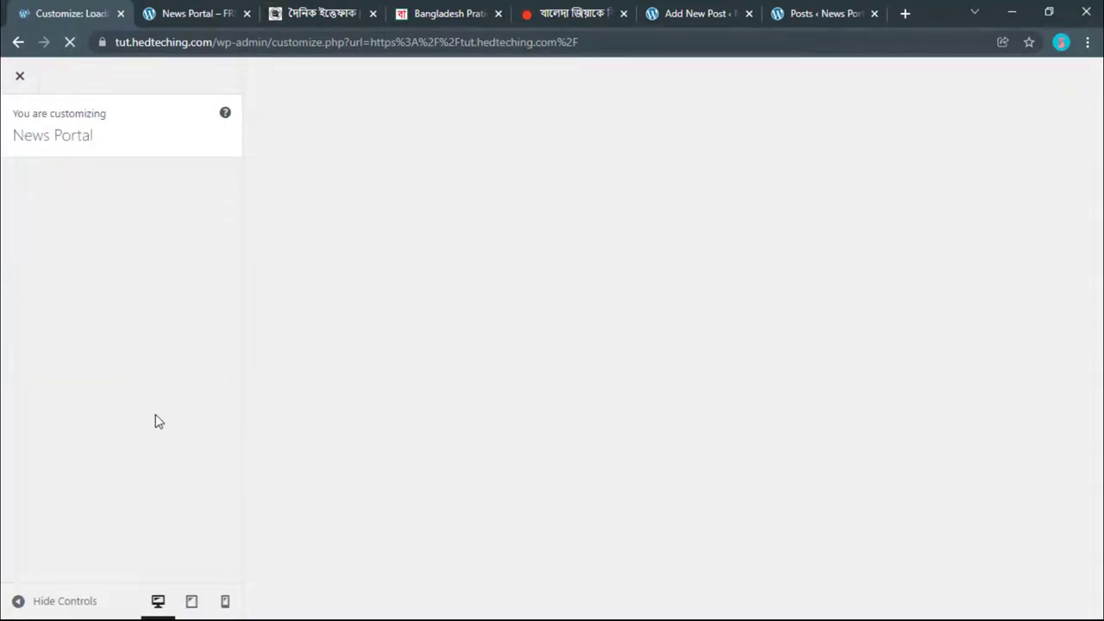
scroll(155, 419, "down", 3)
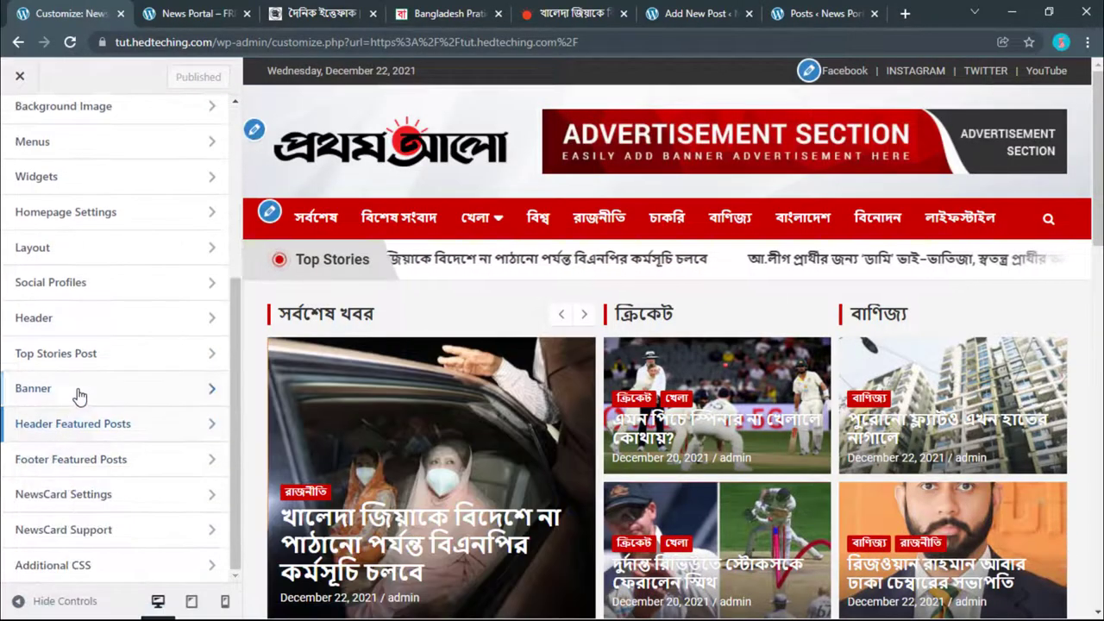
left_click(64, 426)
left_click(68, 464)
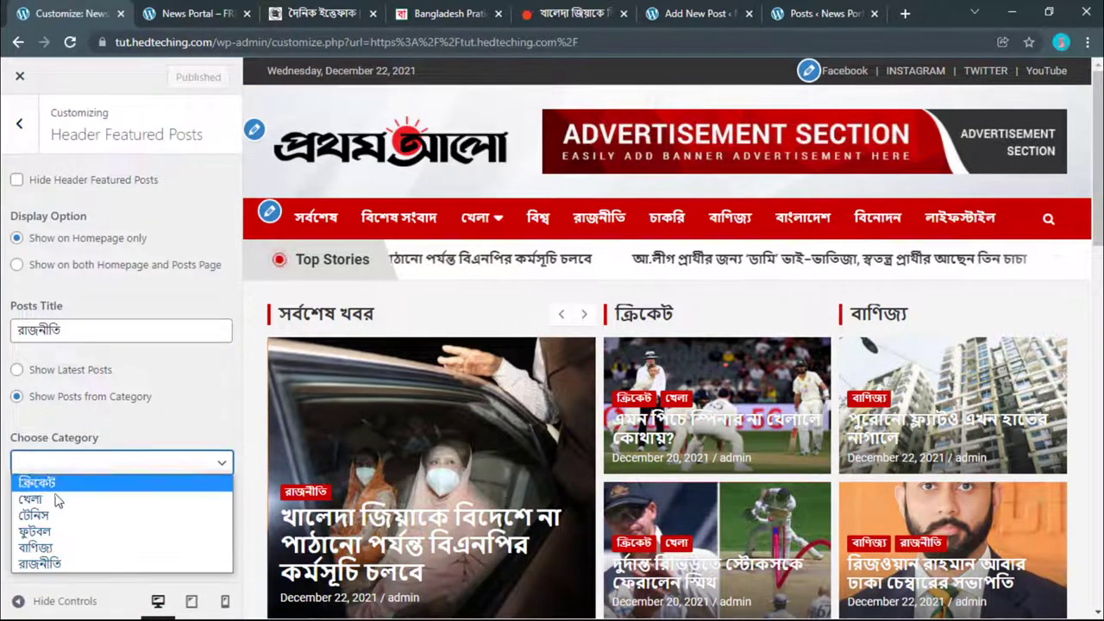
left_click(51, 563)
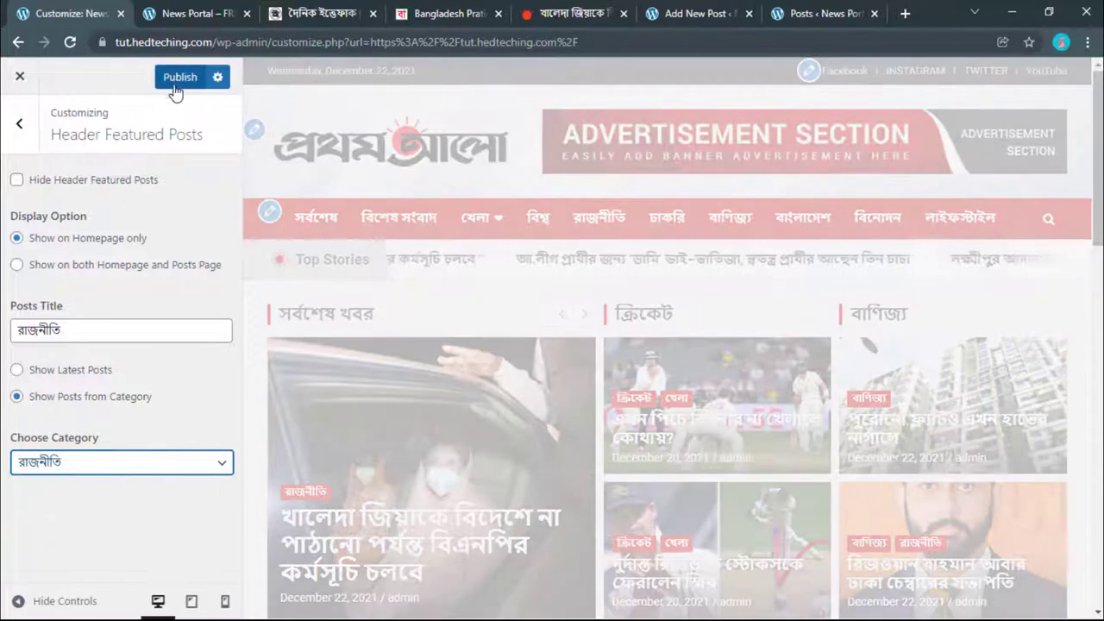
Step: Review the header settings, then open the Footer Featured Posts section
scroll(813, 231, "down", 3)
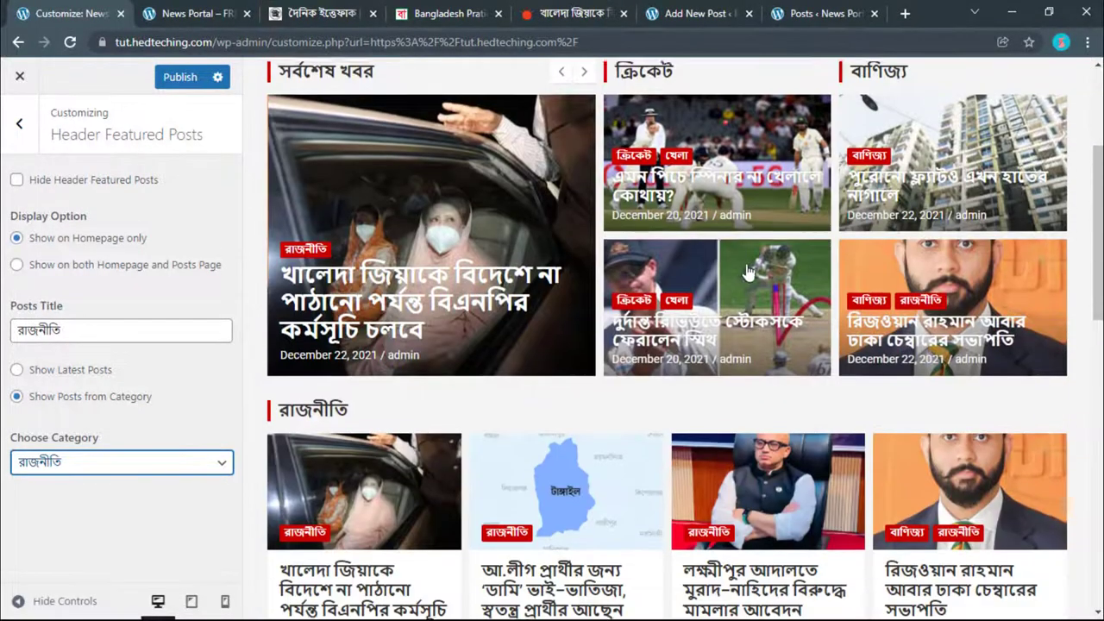
scroll(695, 511, "down", 3)
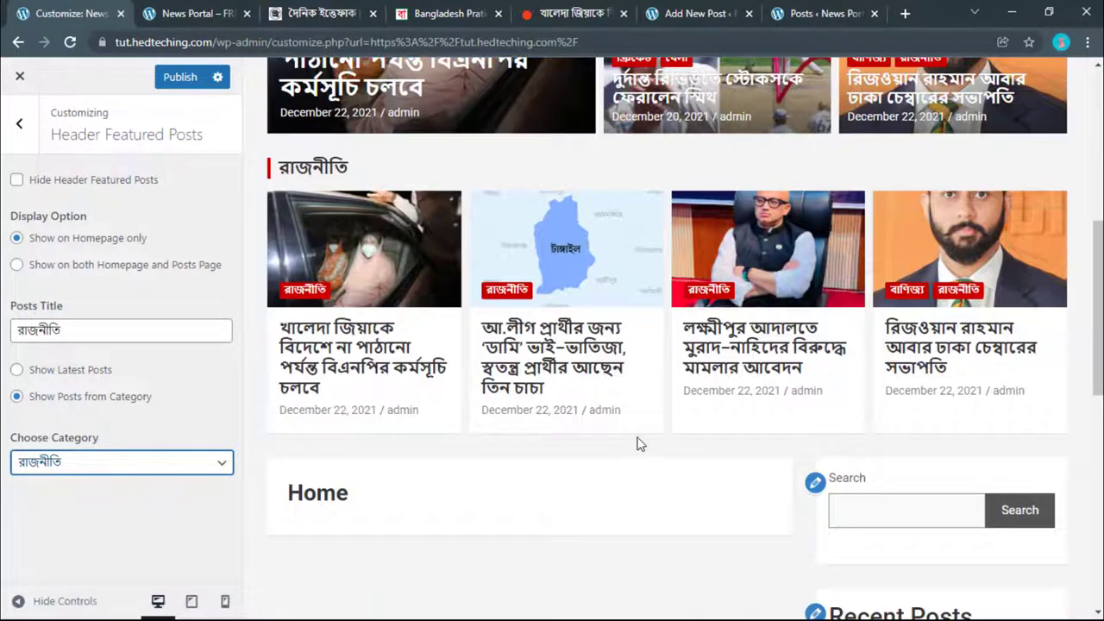
scroll(451, 454, "up", 4)
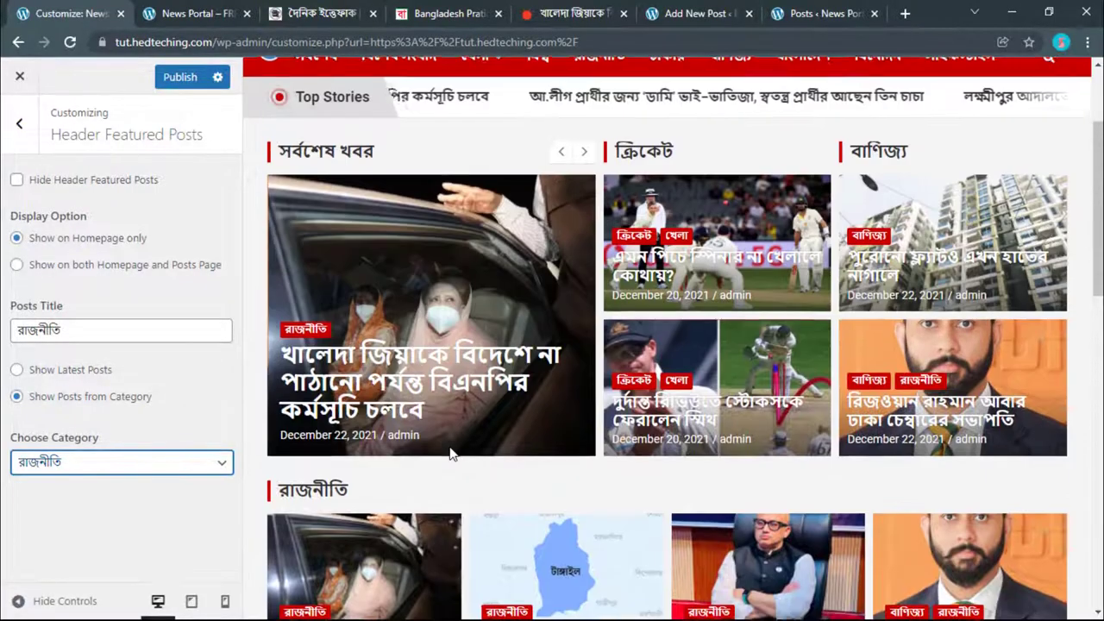
scroll(477, 418, "down", 2)
scroll(537, 419, "up", 3)
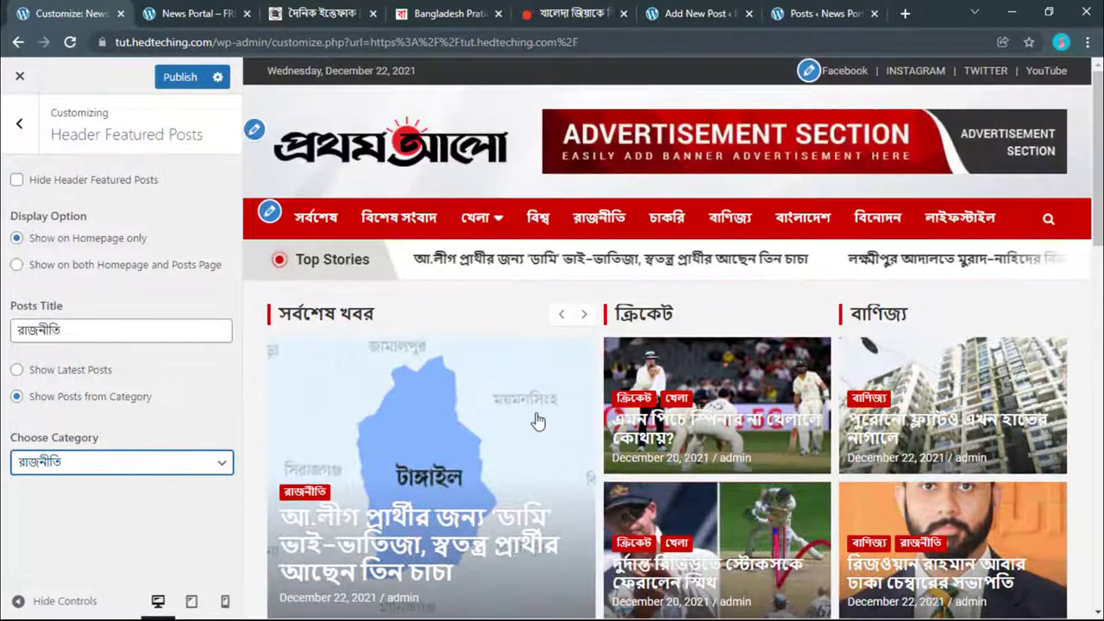
scroll(603, 420, "down", 2)
scroll(653, 421, "down", 10)
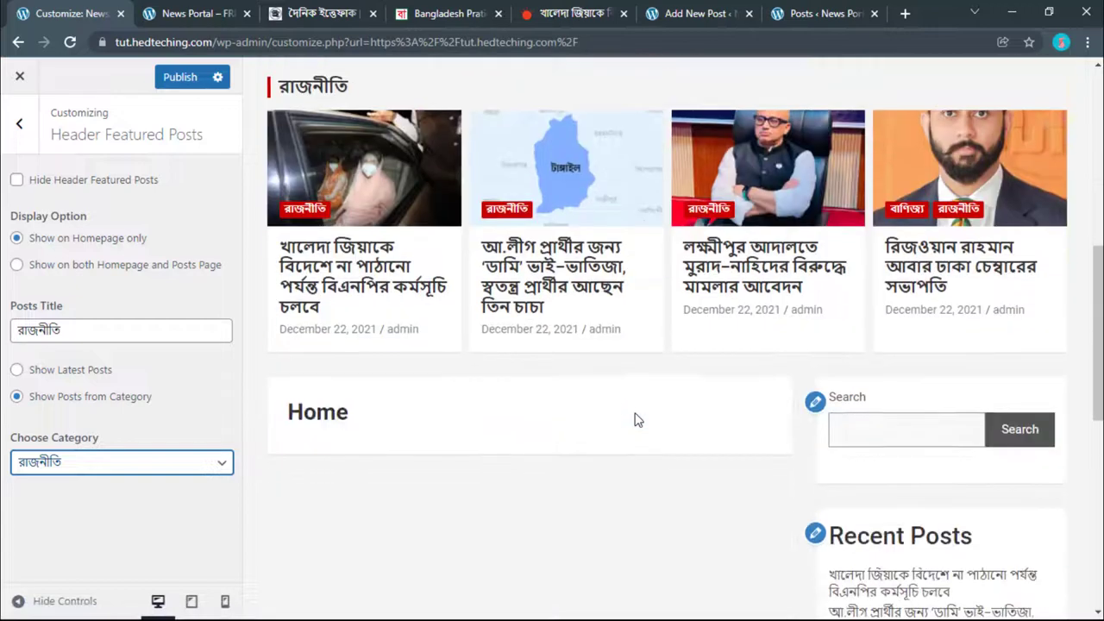
scroll(632, 419, "down", 3)
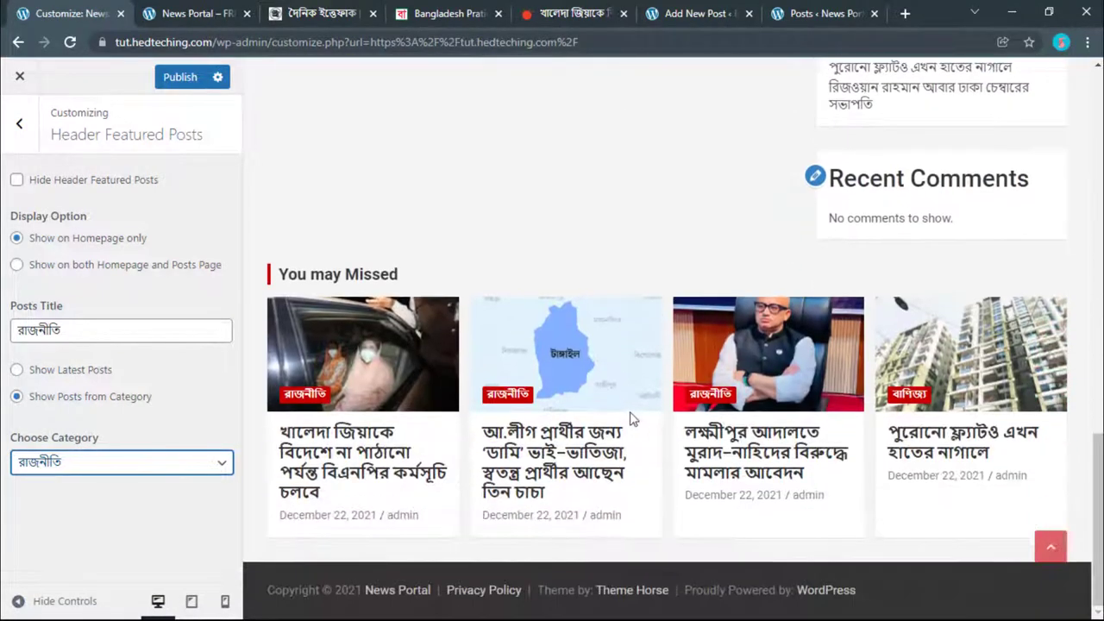
left_click(17, 129)
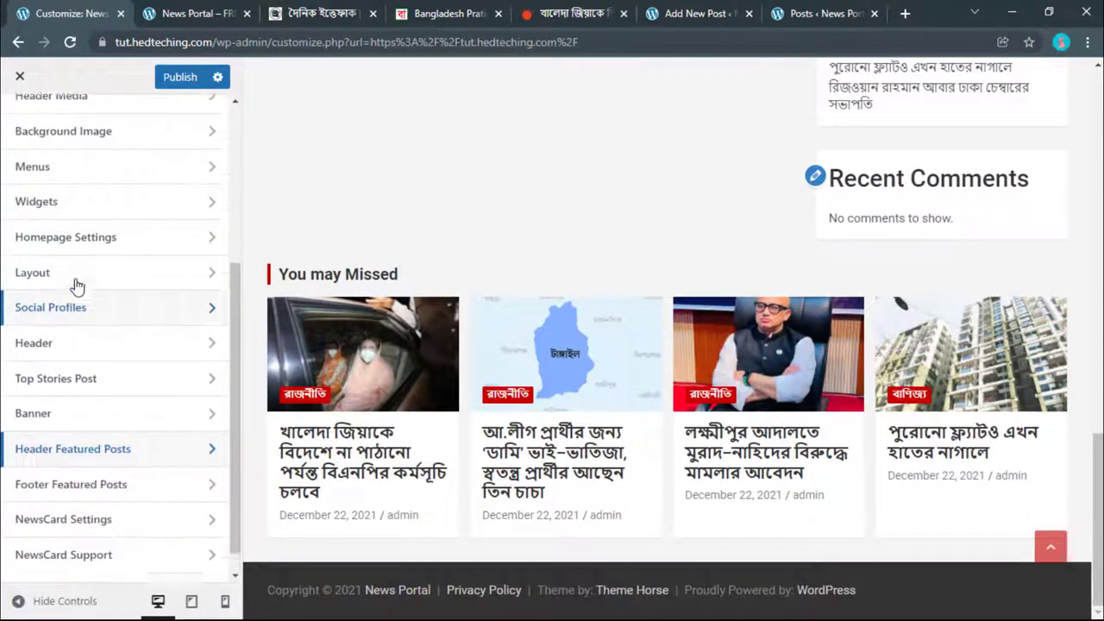
left_click(74, 462)
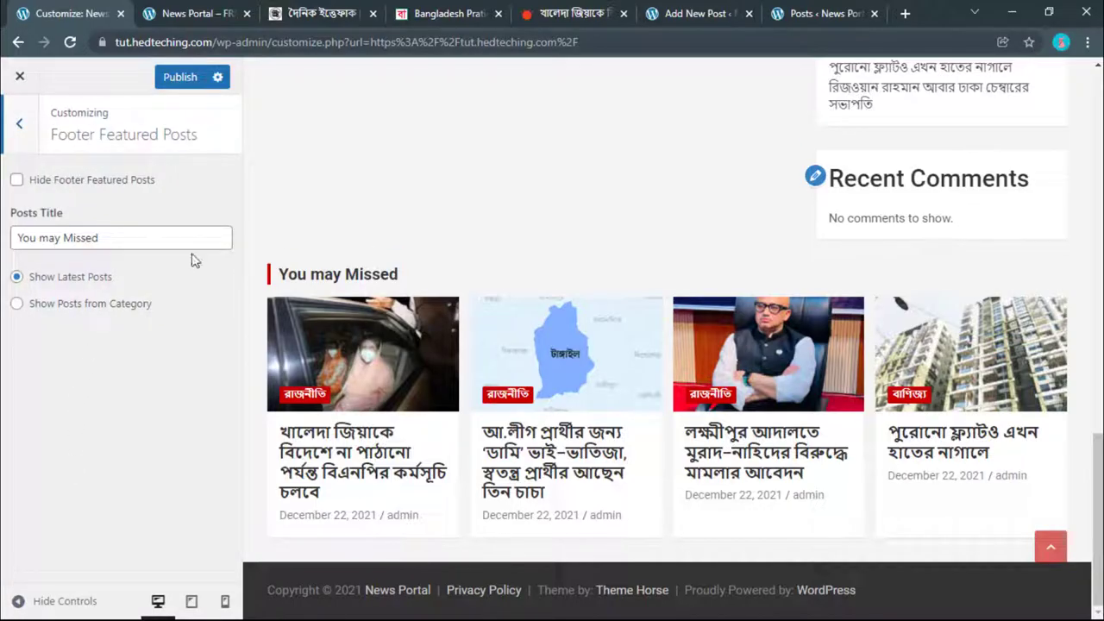
Step: Go to Prothom Alo's খেলা page and copy the খেলা heading text
left_click(448, 13)
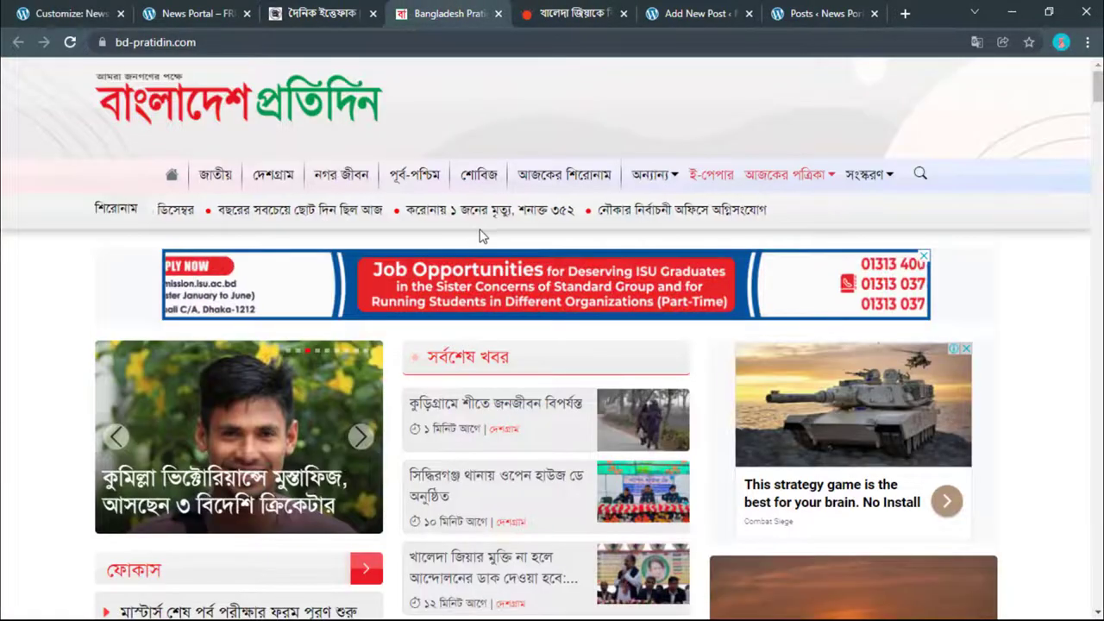
left_click(574, 13)
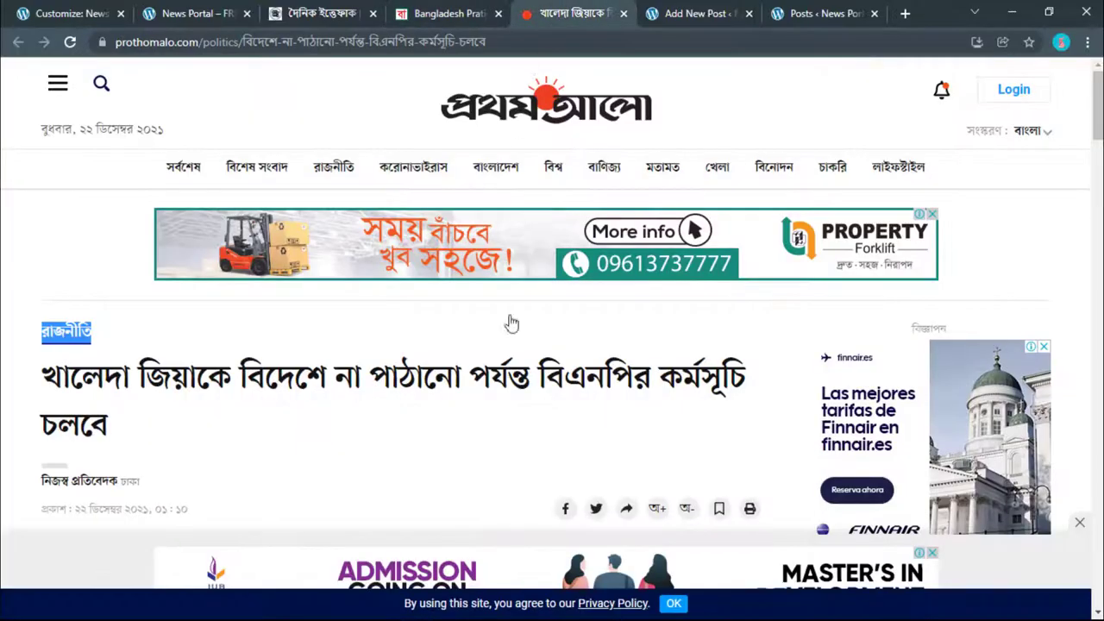
left_click(711, 167)
left_click_drag(44, 217, 46, 222)
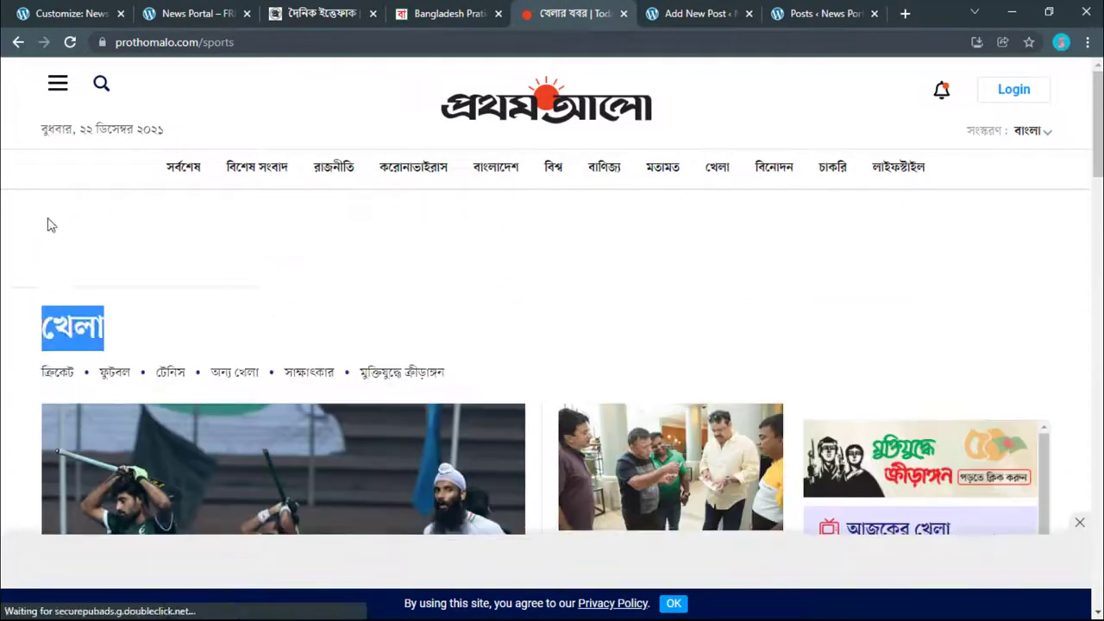
right_click(47, 216)
key("Escape")
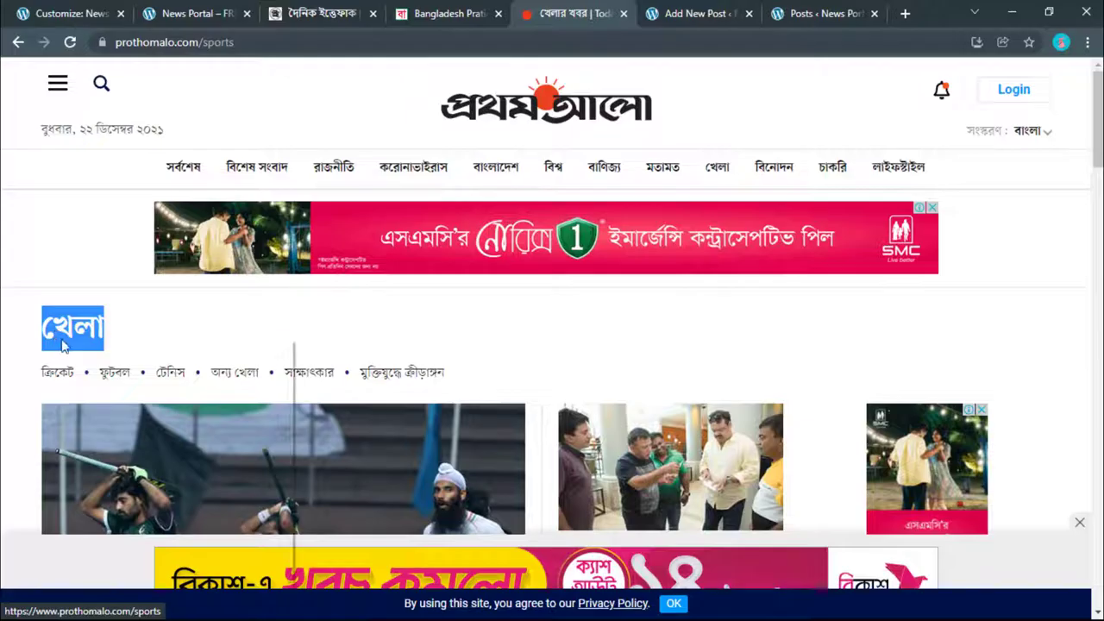
right_click(62, 345)
left_click(98, 456)
key("ctrl+1")
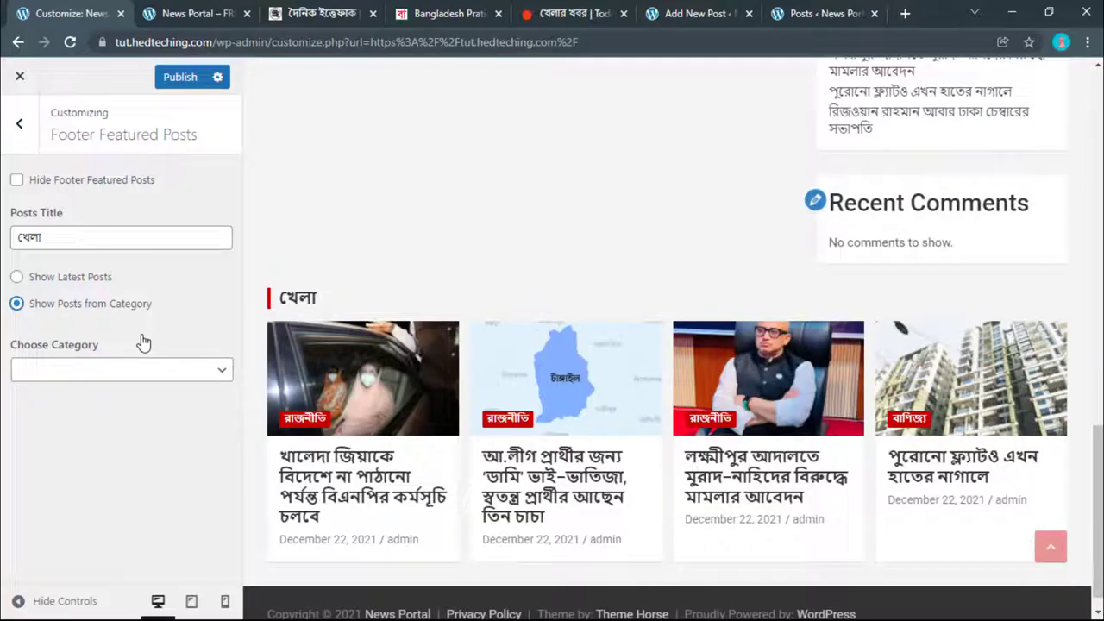
Step: Choose খেলা as the footer featured posts category and publish the Customizer changes
left_click(137, 371)
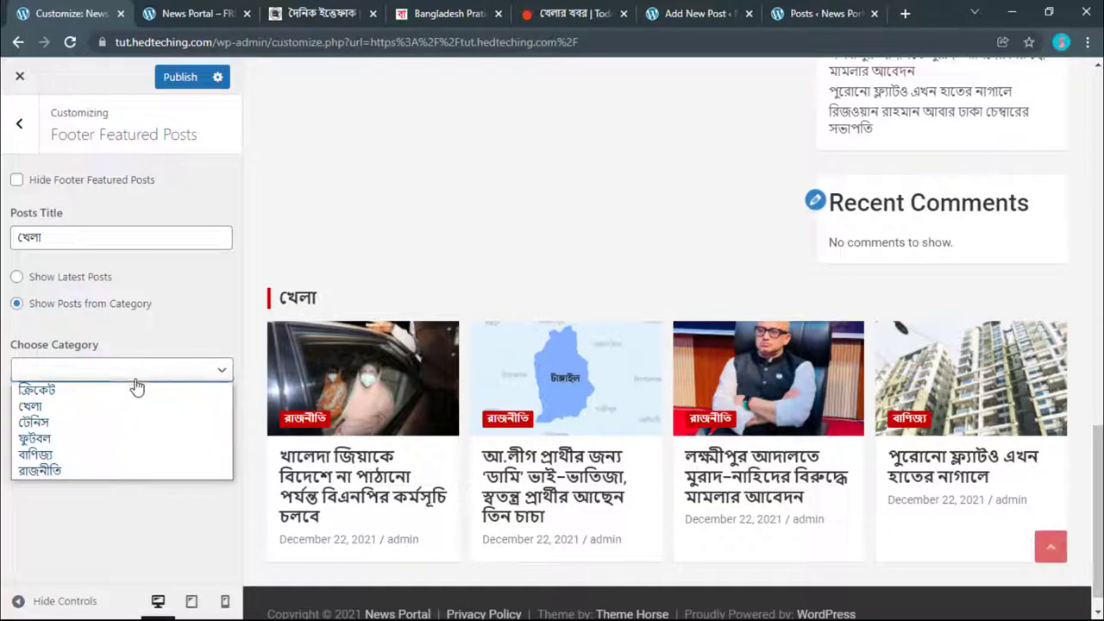
left_click(33, 406)
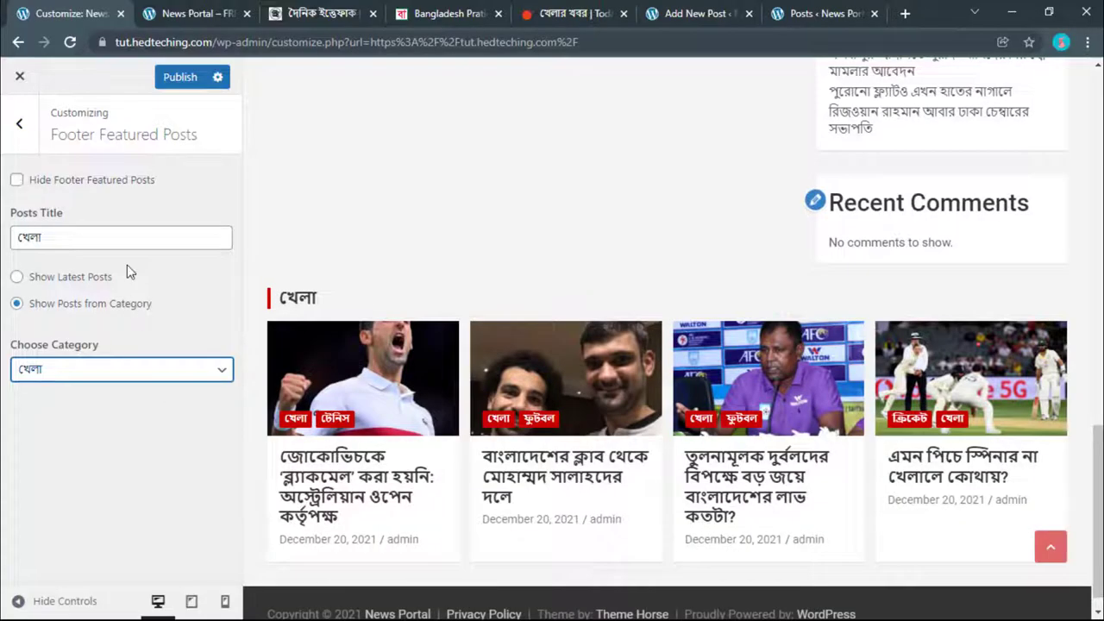
left_click(195, 75)
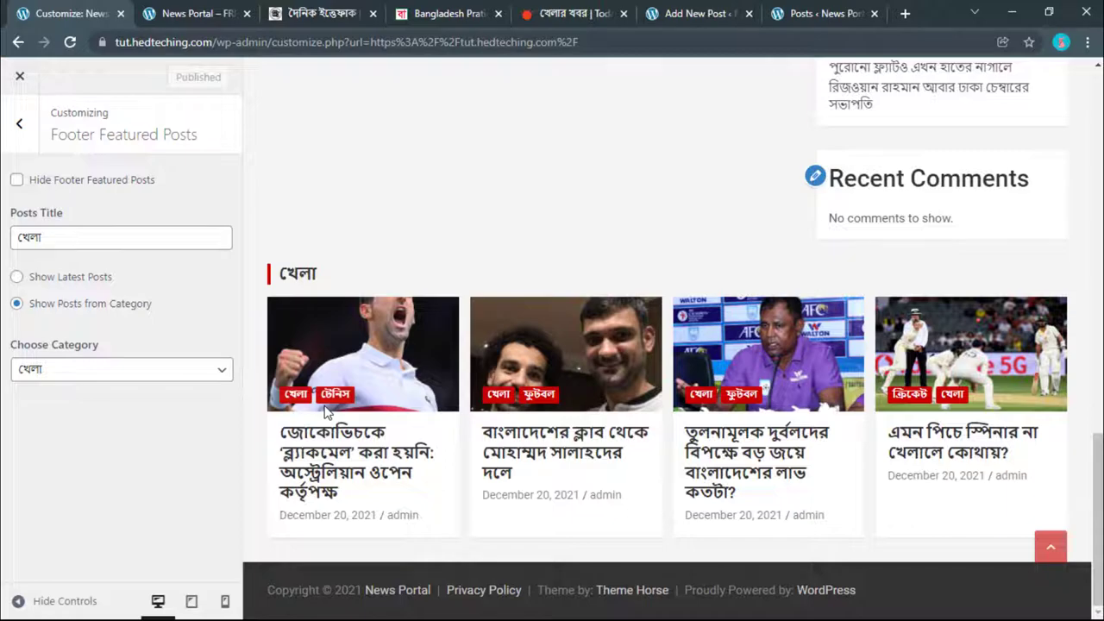
scroll(324, 412, "up", 2)
scroll(324, 413, "up", 10)
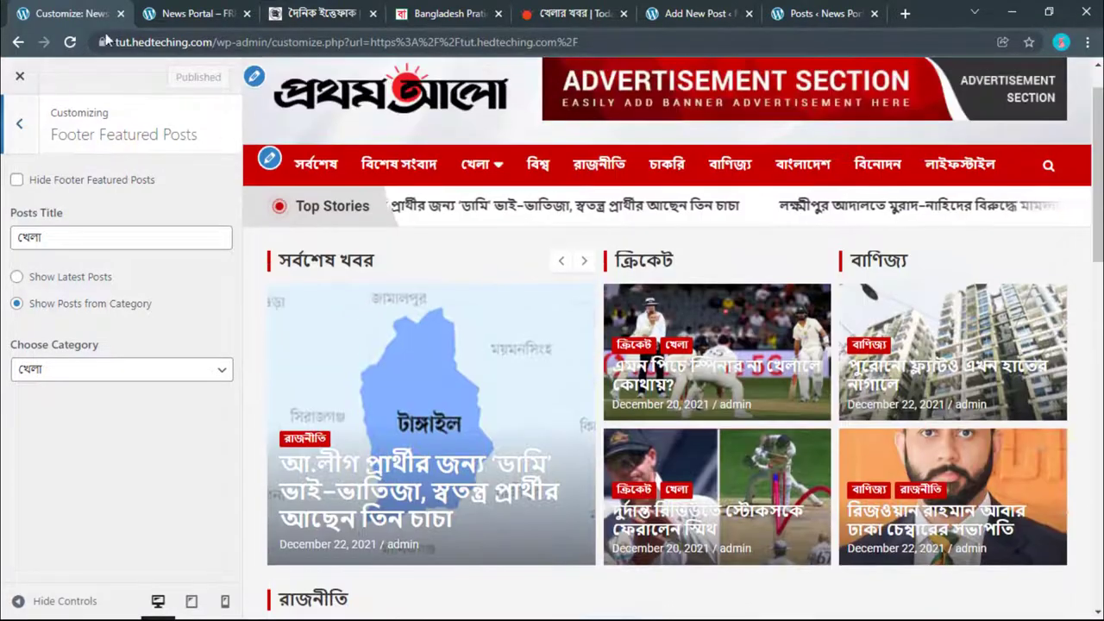
Step: Reload the live News Portal homepage and review the রাজনীতি section and the four খেলা sports posts
left_click(185, 13)
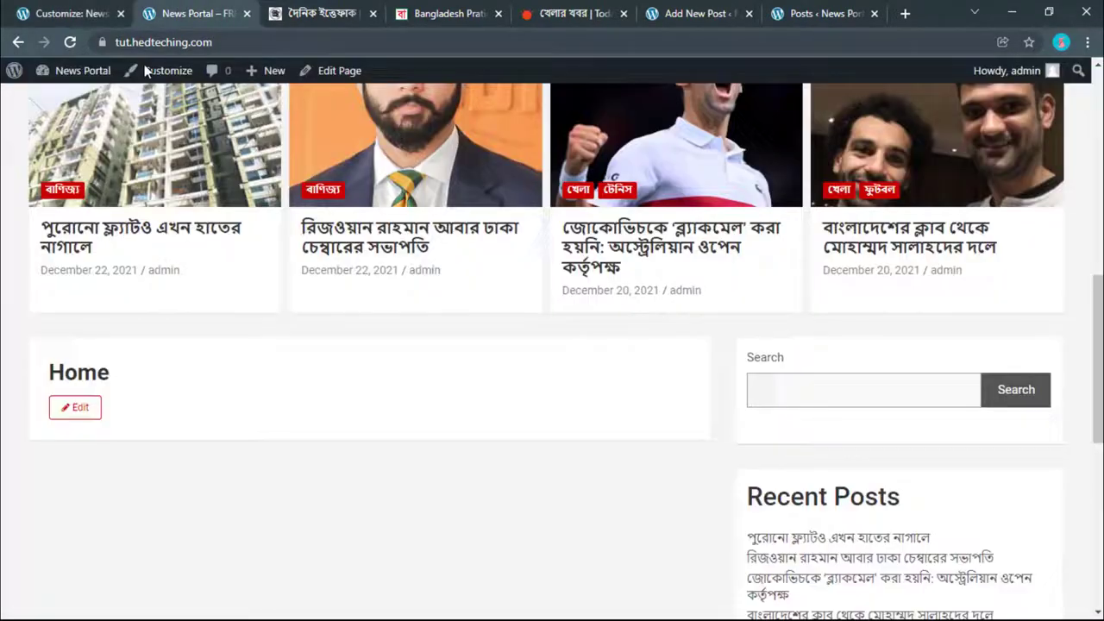
left_click(74, 42)
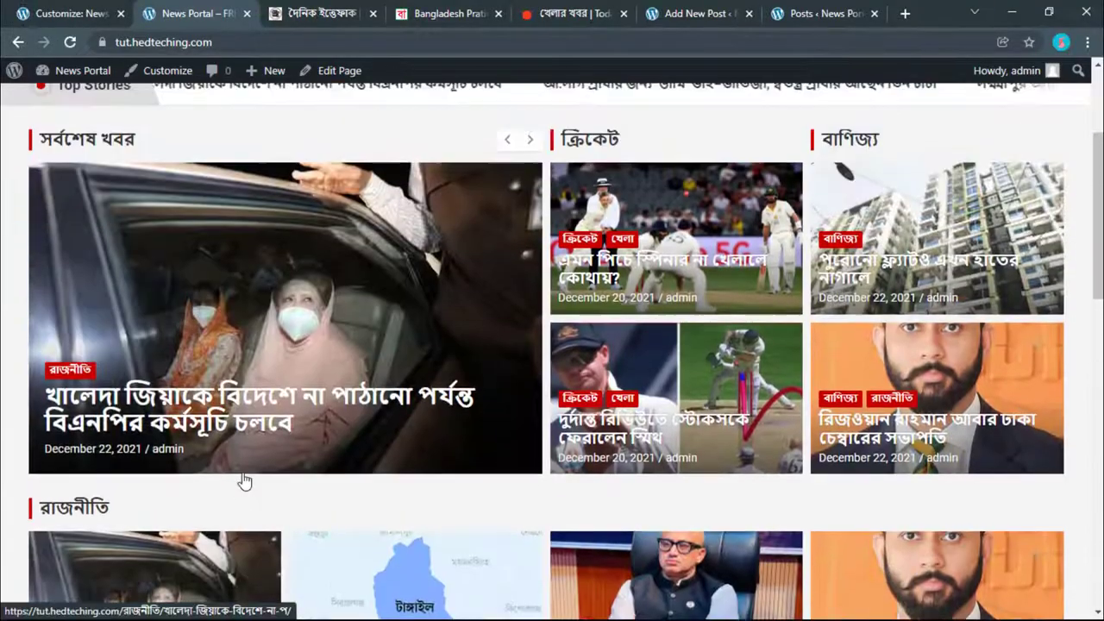
scroll(244, 480, "up", 2)
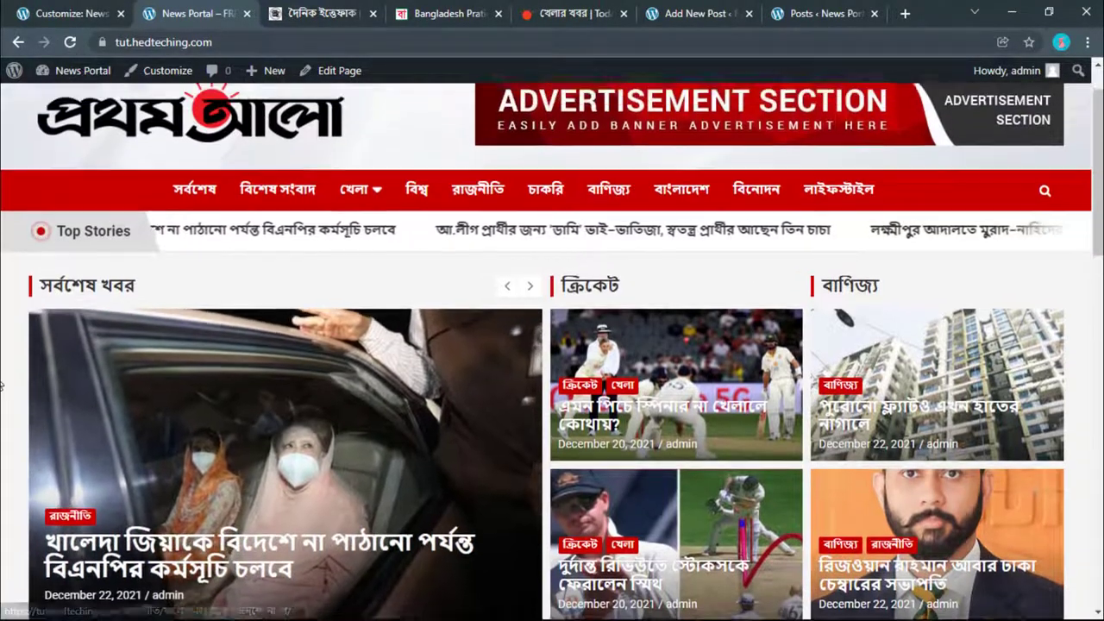
scroll(1, 385, "down", 5)
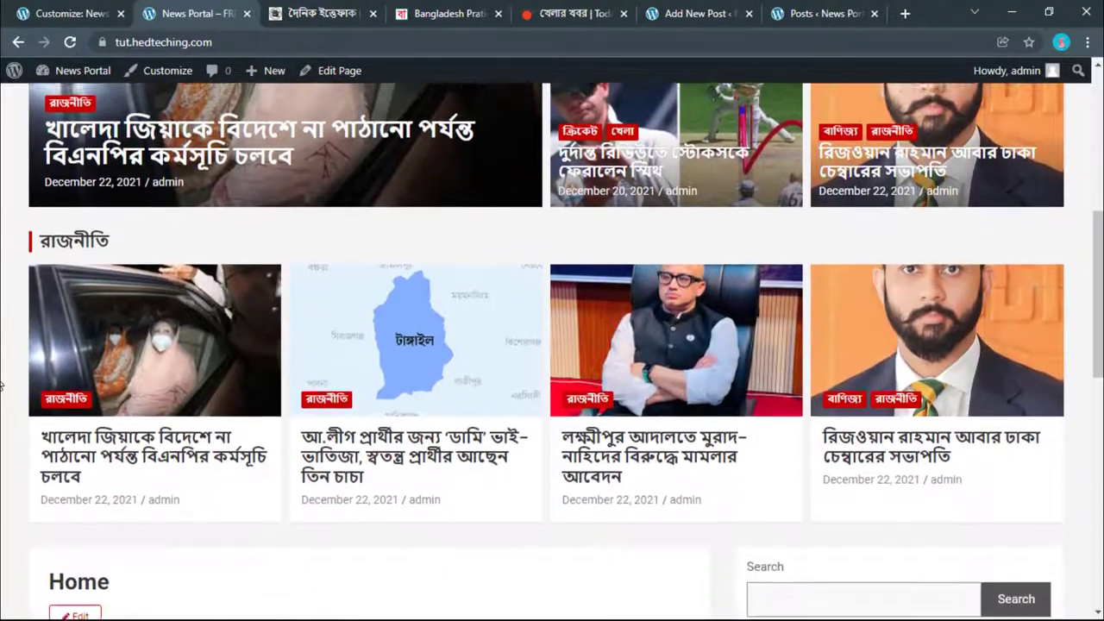
scroll(1, 385, "down", 6)
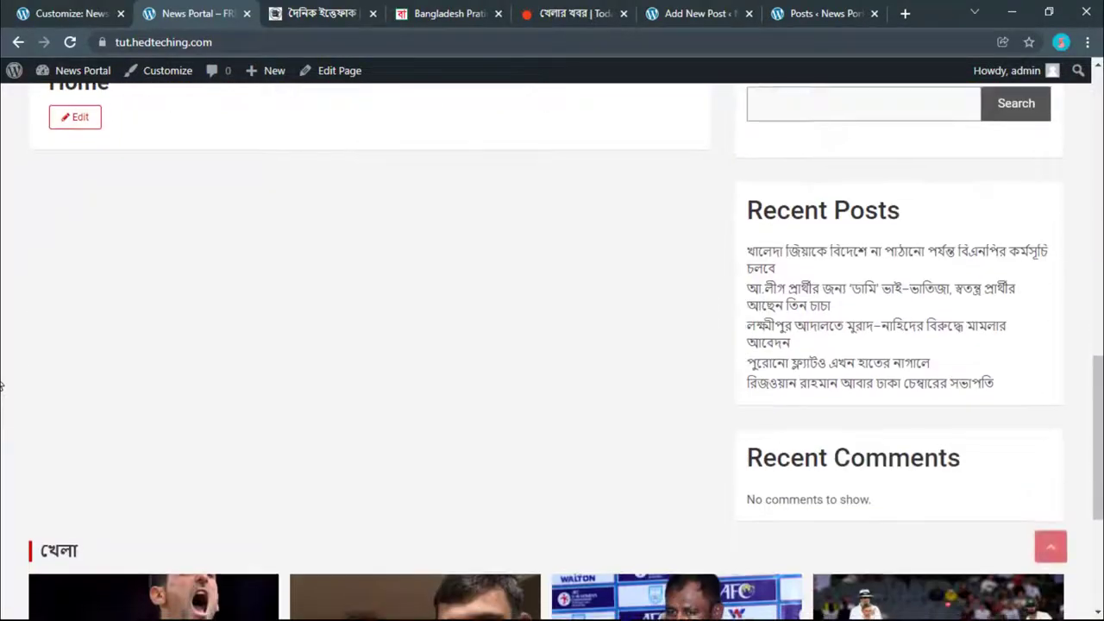
scroll(1, 386, "down", 4)
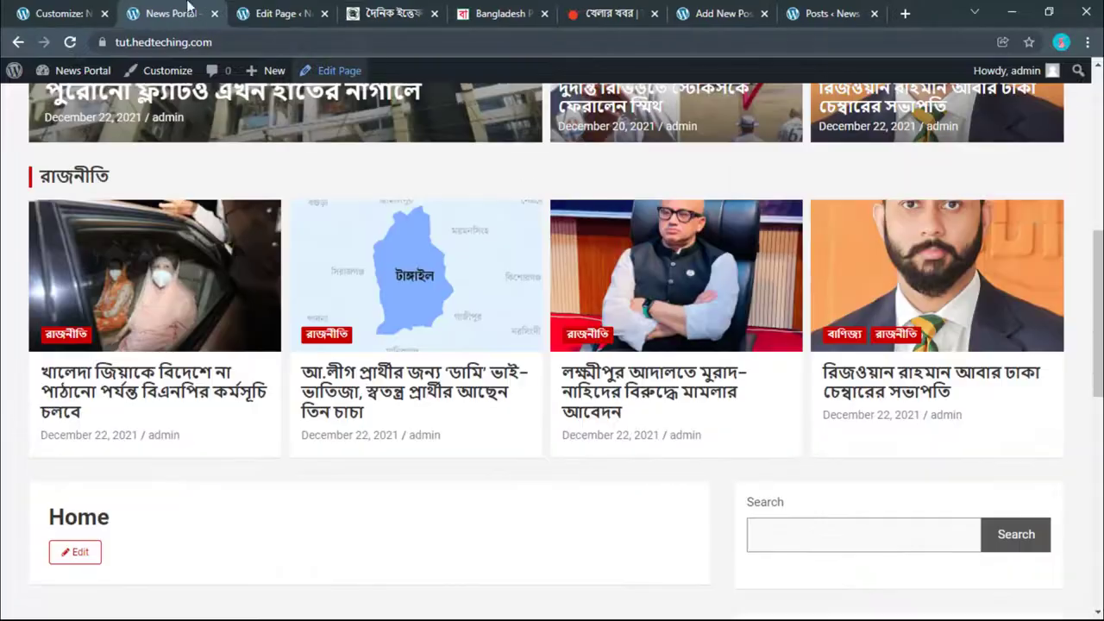
scroll(241, 271, "up", 1)
scroll(242, 271, "down", 4)
scroll(192, 299, "down", 4)
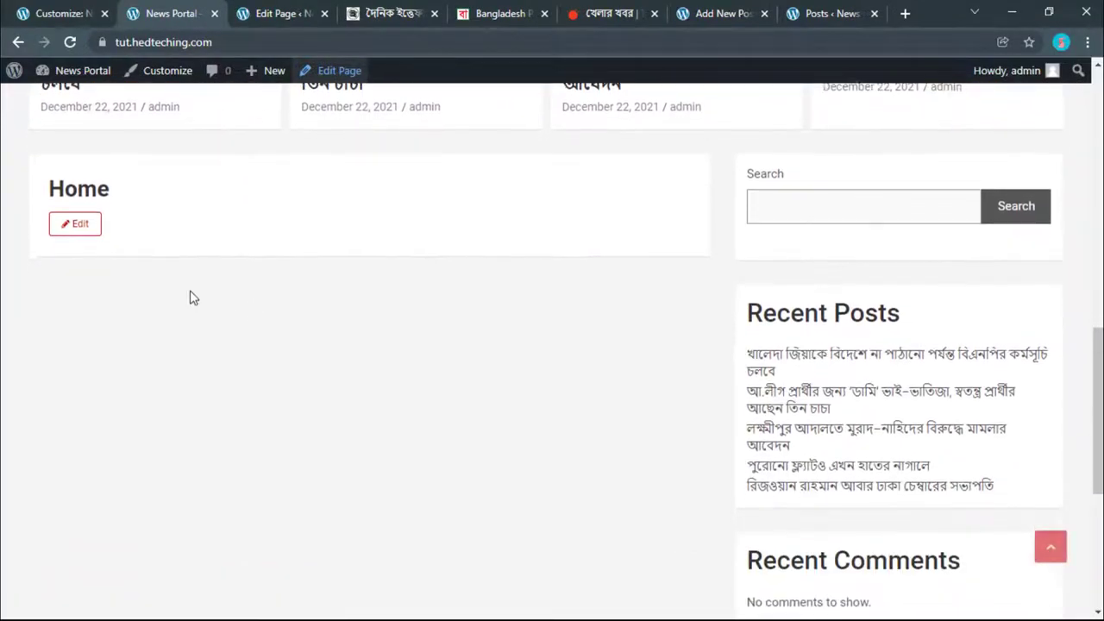
scroll(387, 368, "up", 2)
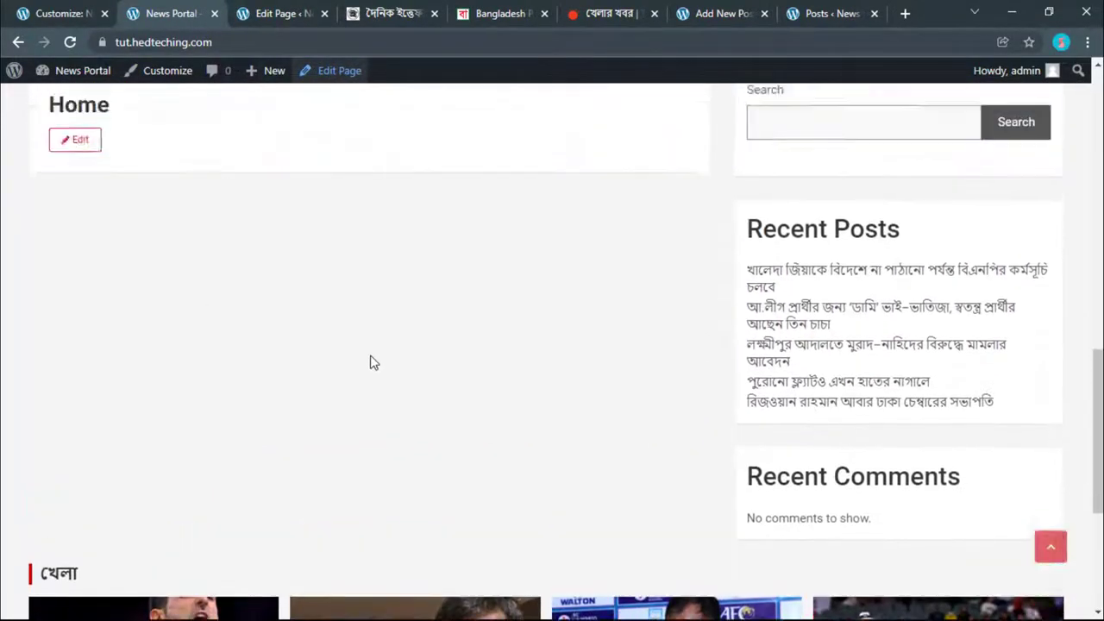
scroll(370, 362, "up", 6)
scroll(384, 290, "down", 3)
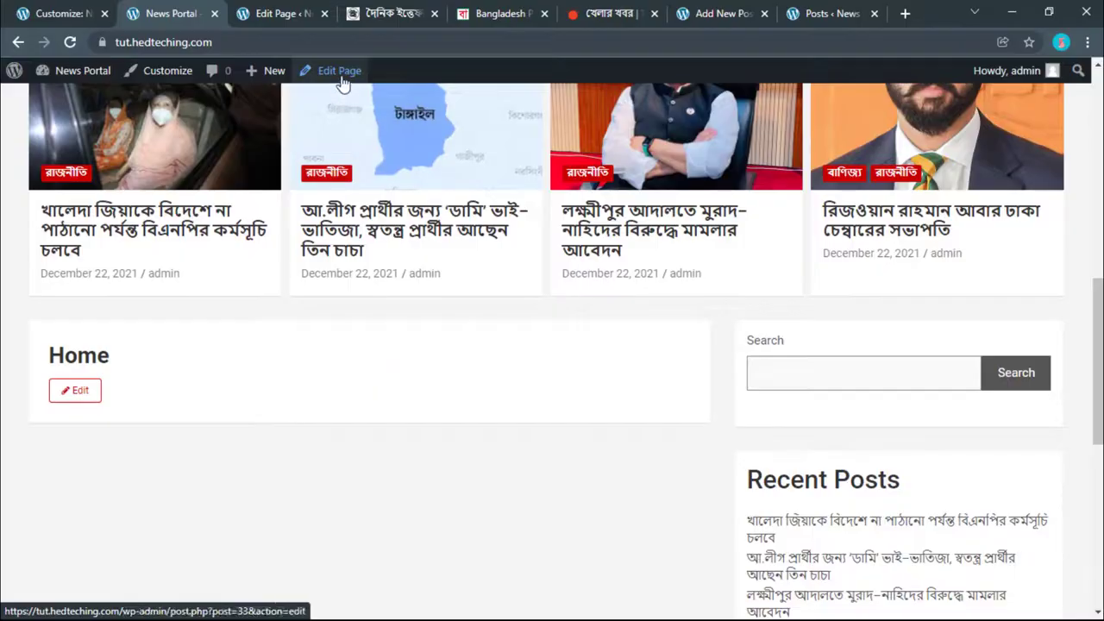
Step: Change the Home page's template to Front Page Template
left_click(301, 8)
scroll(952, 360, "up", 2)
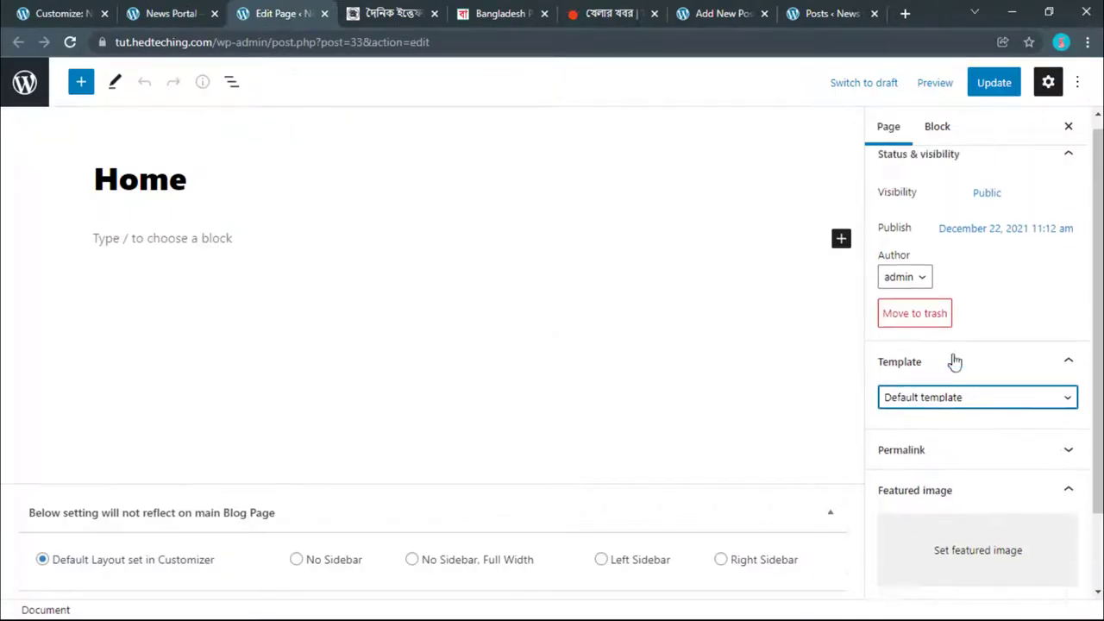
left_click(888, 130)
scroll(901, 285, "down", 2)
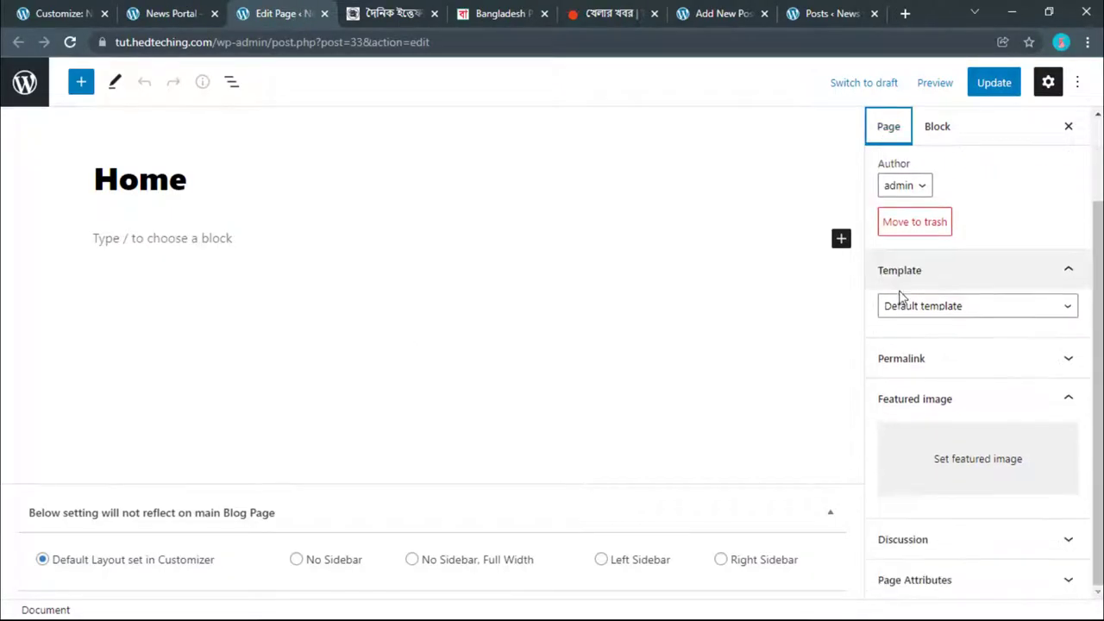
left_click(909, 302)
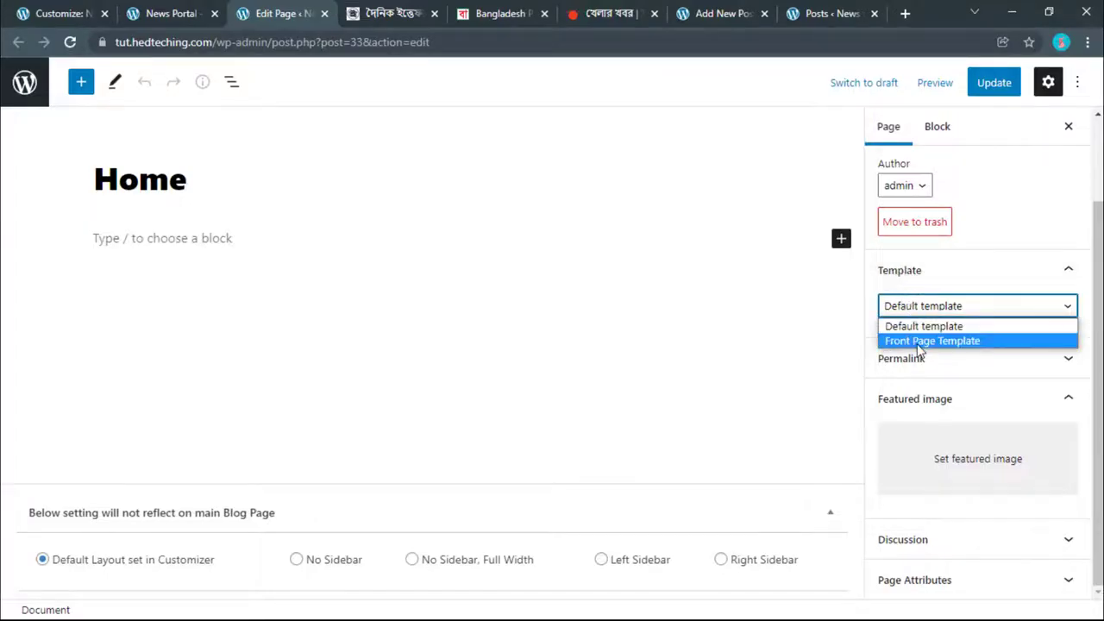
left_click(917, 341)
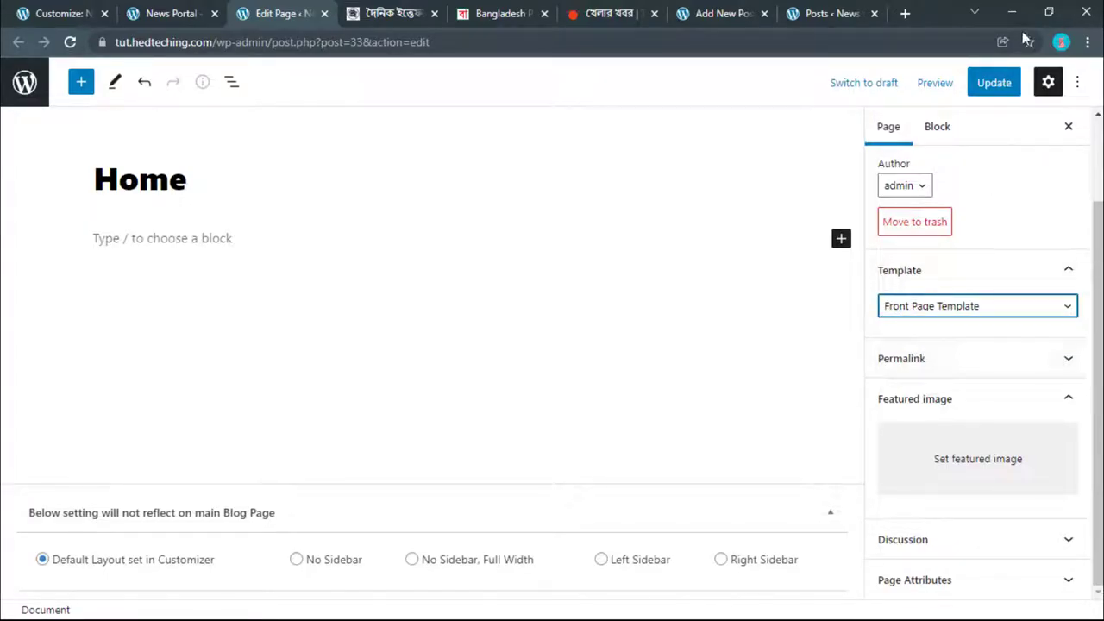
Step: Save the Home page and reload the live News Portal site to see খেলা below রাজনীতি
left_click(993, 87)
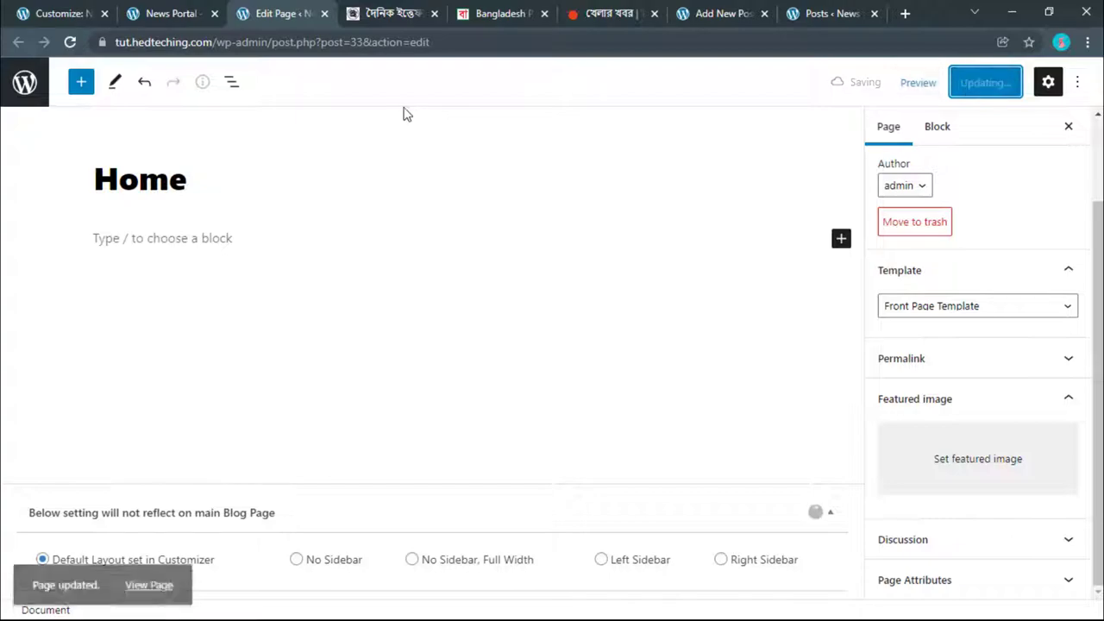
left_click(168, 14)
left_click(74, 42)
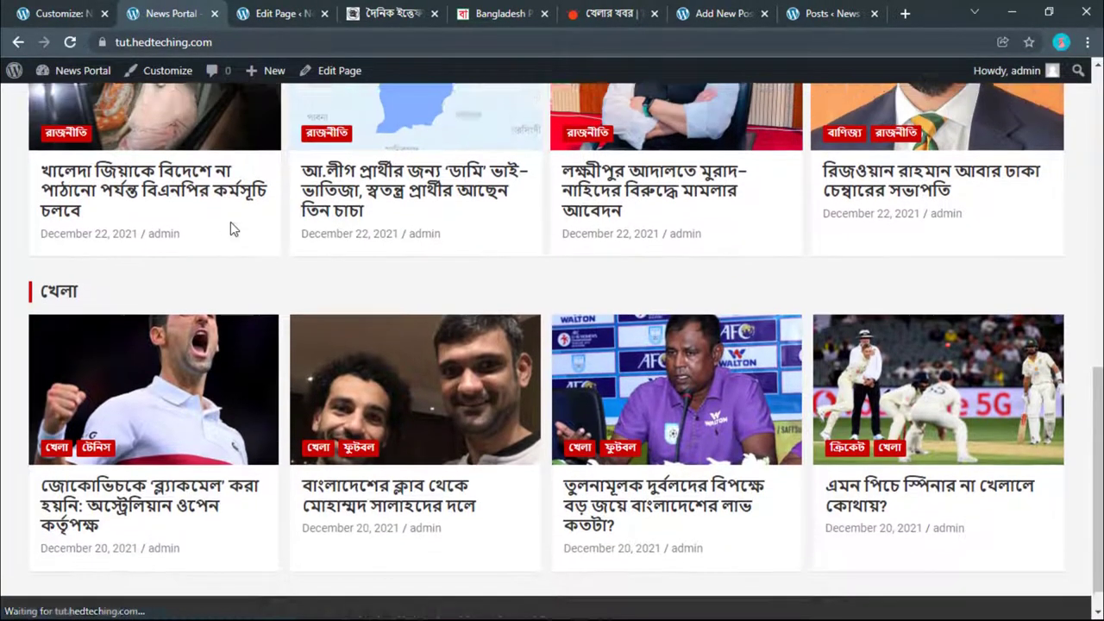
scroll(230, 223, "up", 10)
scroll(231, 223, "down", 10)
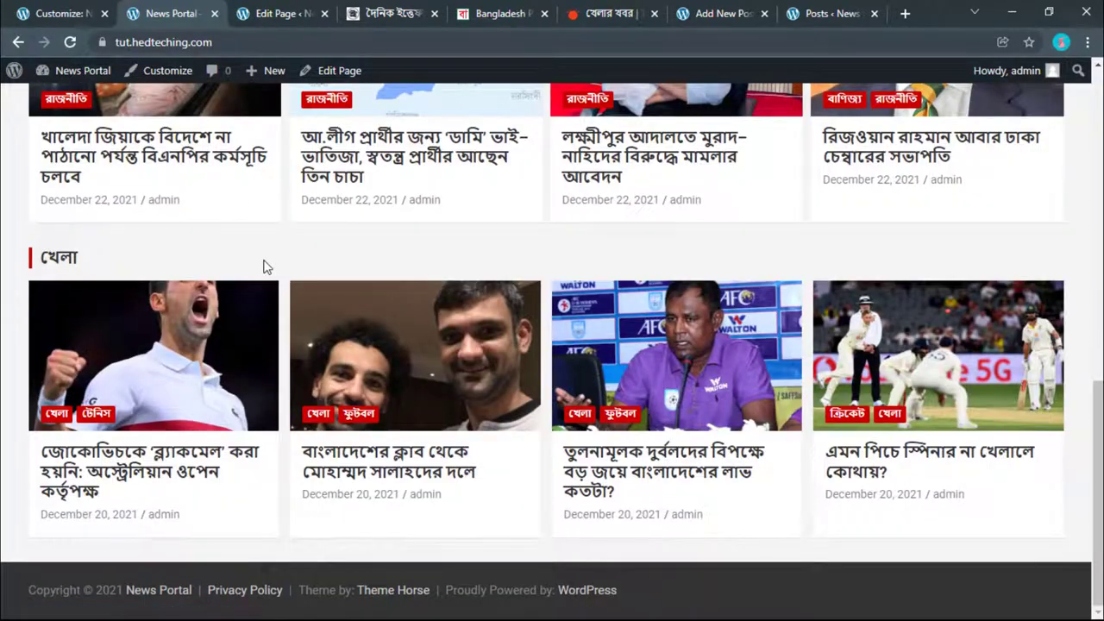
left_click(90, 13)
left_click(20, 117)
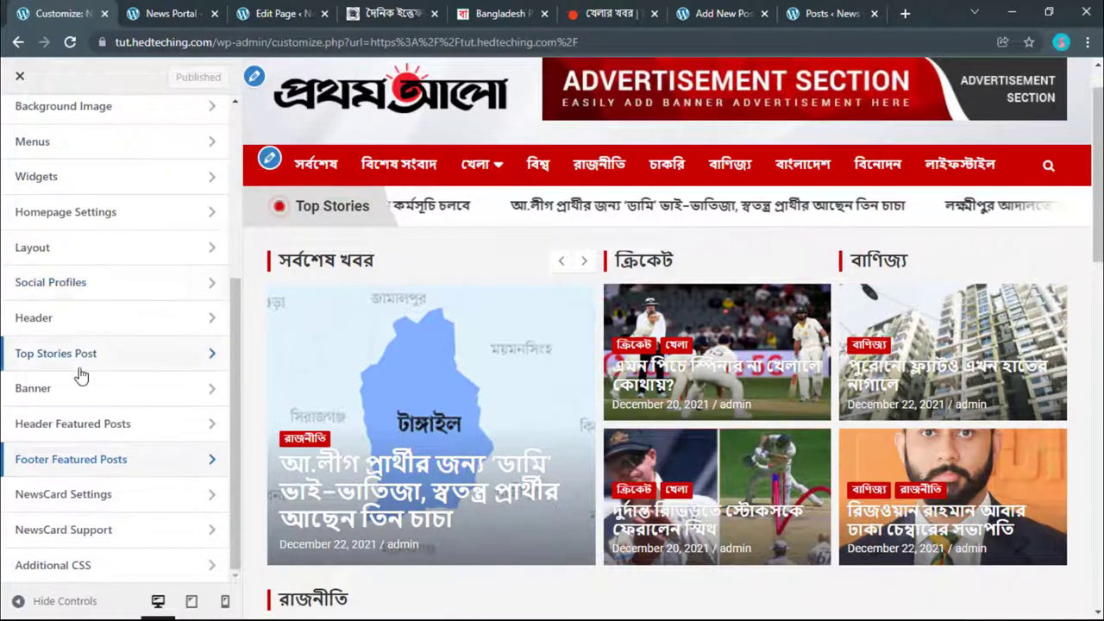
left_click(169, 12)
scroll(264, 477, "up", 6)
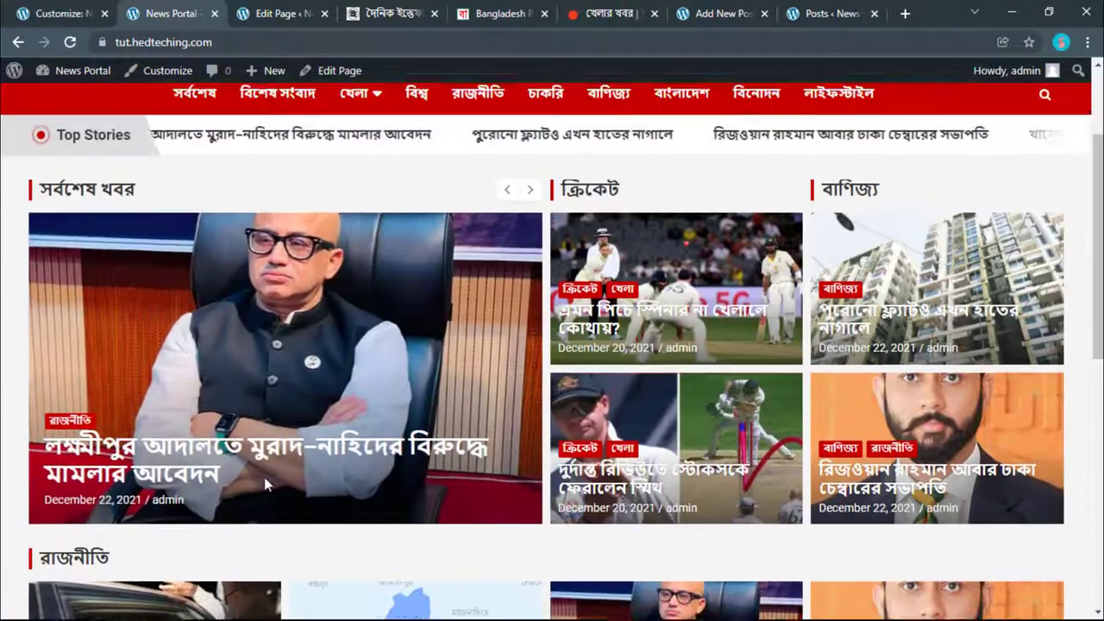
scroll(264, 477, "down", 6)
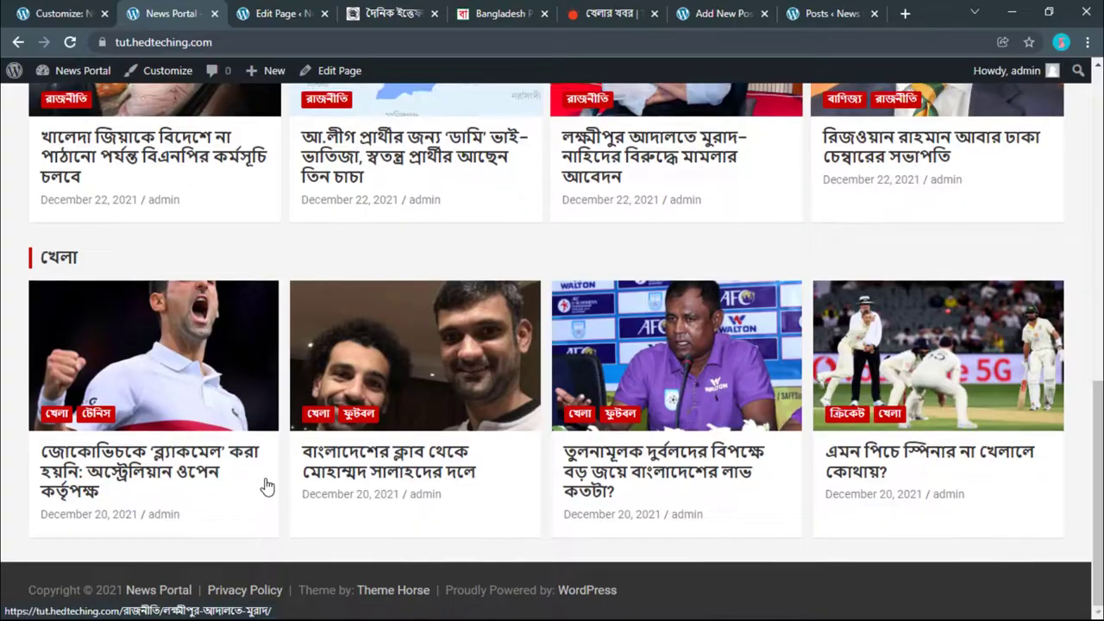
scroll(255, 431, "up", 3)
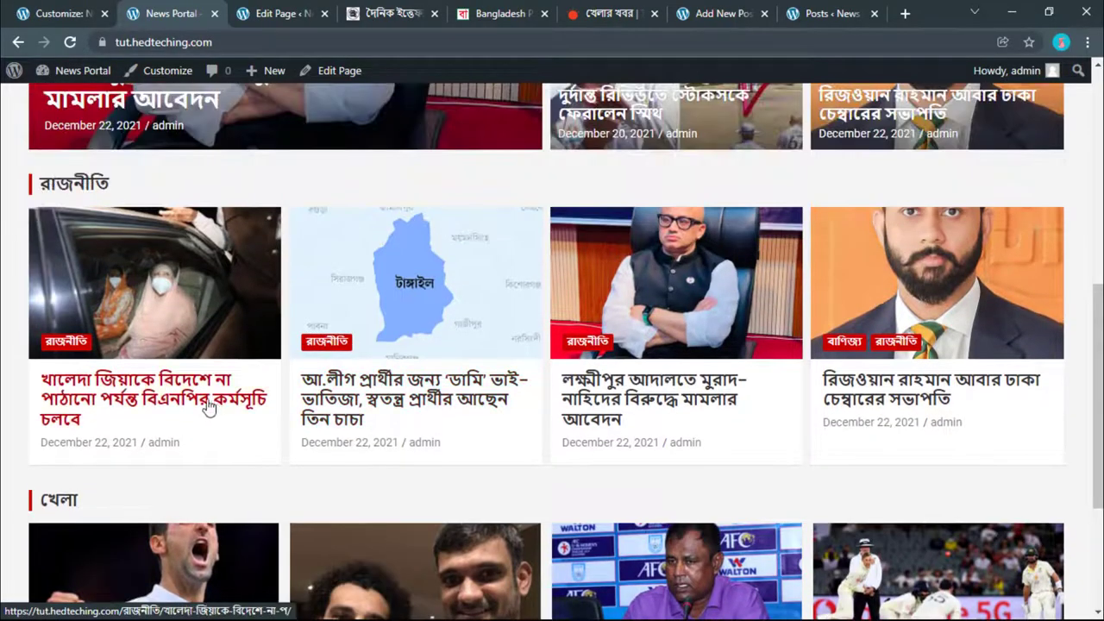
scroll(383, 478, "down", 2)
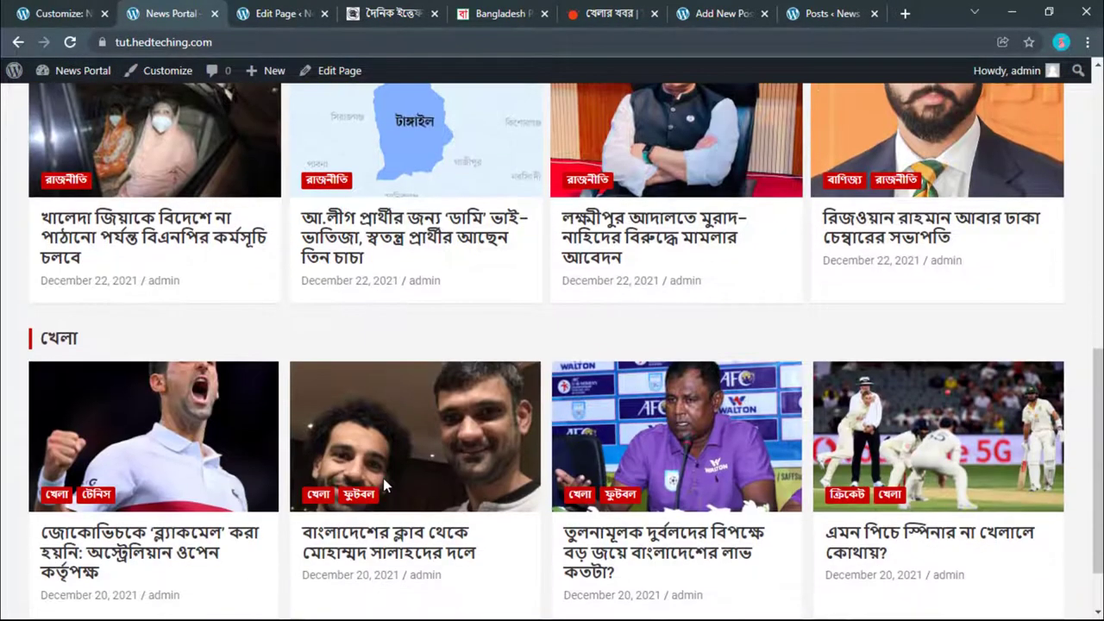
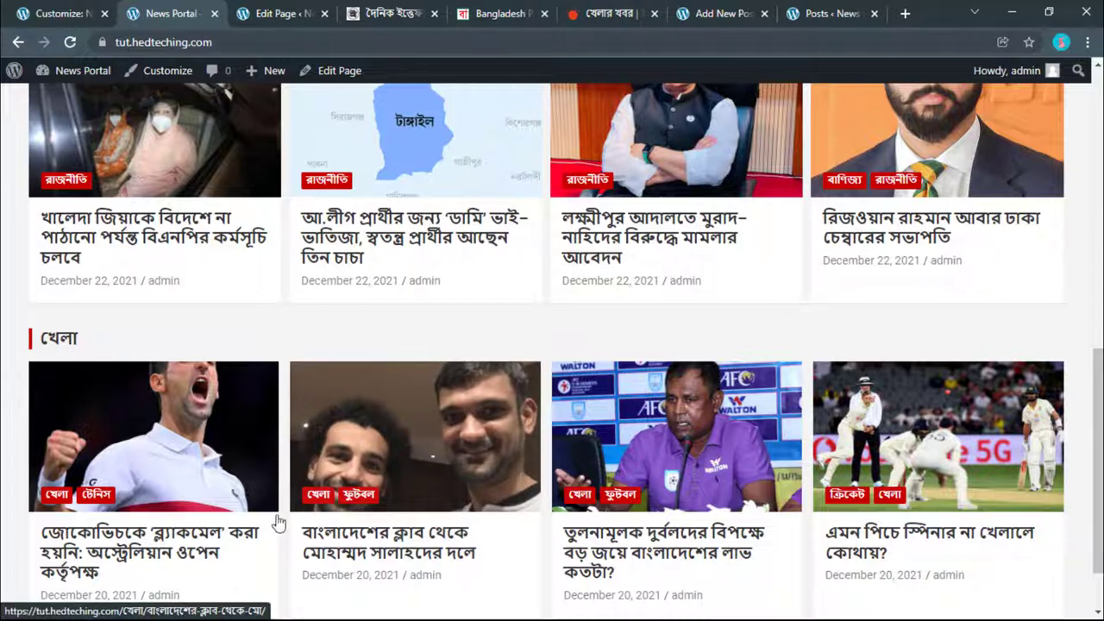
Step: Bring up the Windows Start menu over the news portal, dismiss it, then reopen it
key("super")
mouse_move(349, 610)
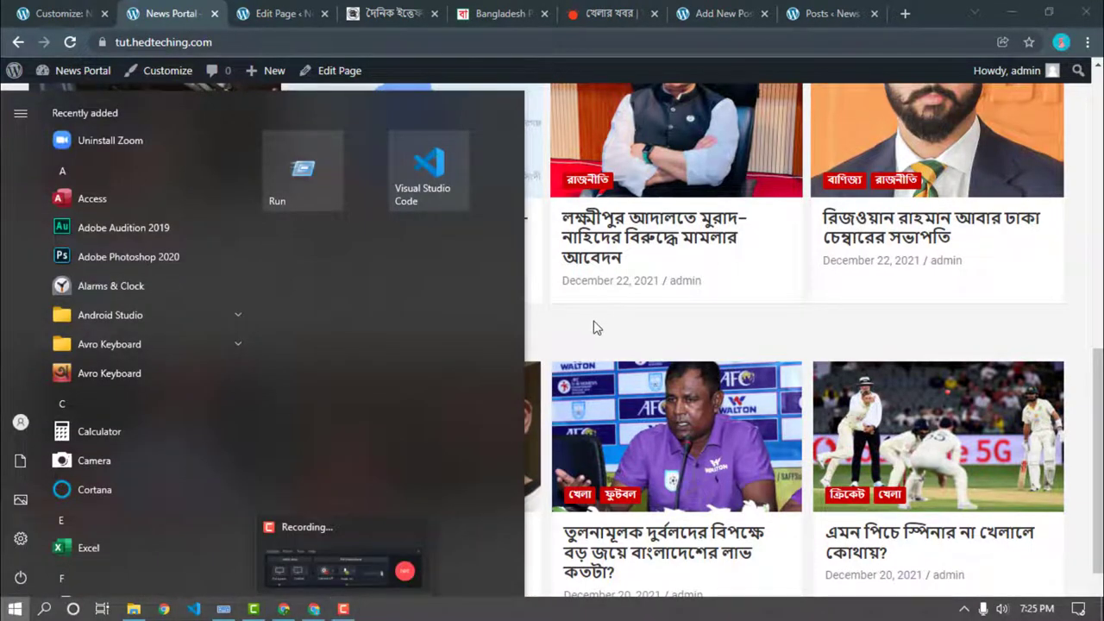
left_click(593, 327)
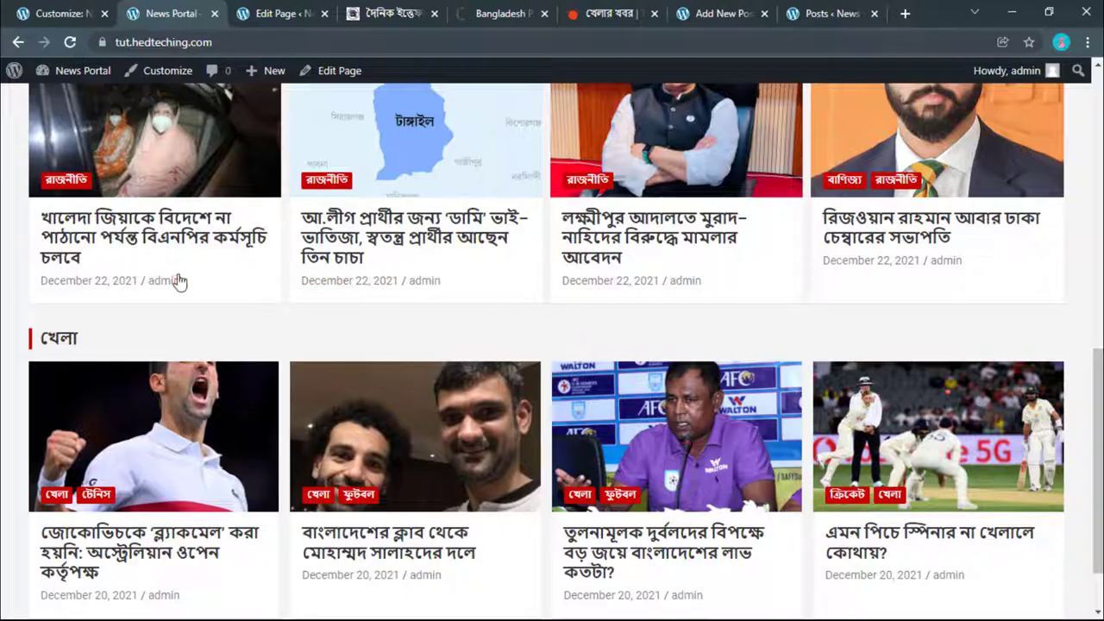
key("super")
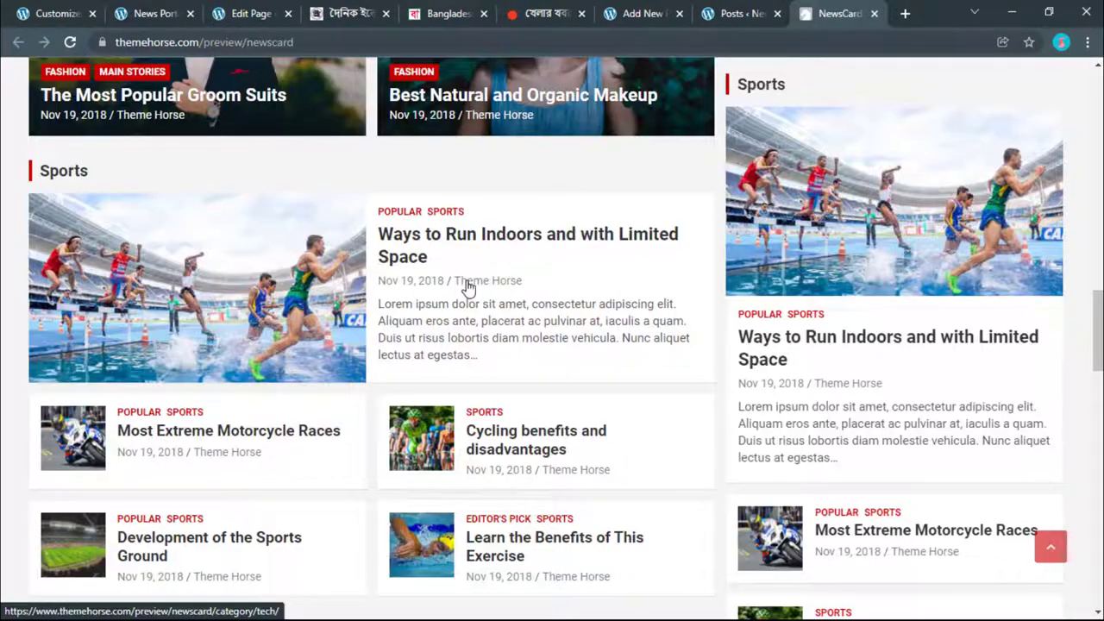
Step: Scroll through the NewsCard demo's Technology, Sports, Fashion, Health and Travel sections, then return to the Customizer
scroll(468, 288, "down", 3)
scroll(468, 286, "down", 2)
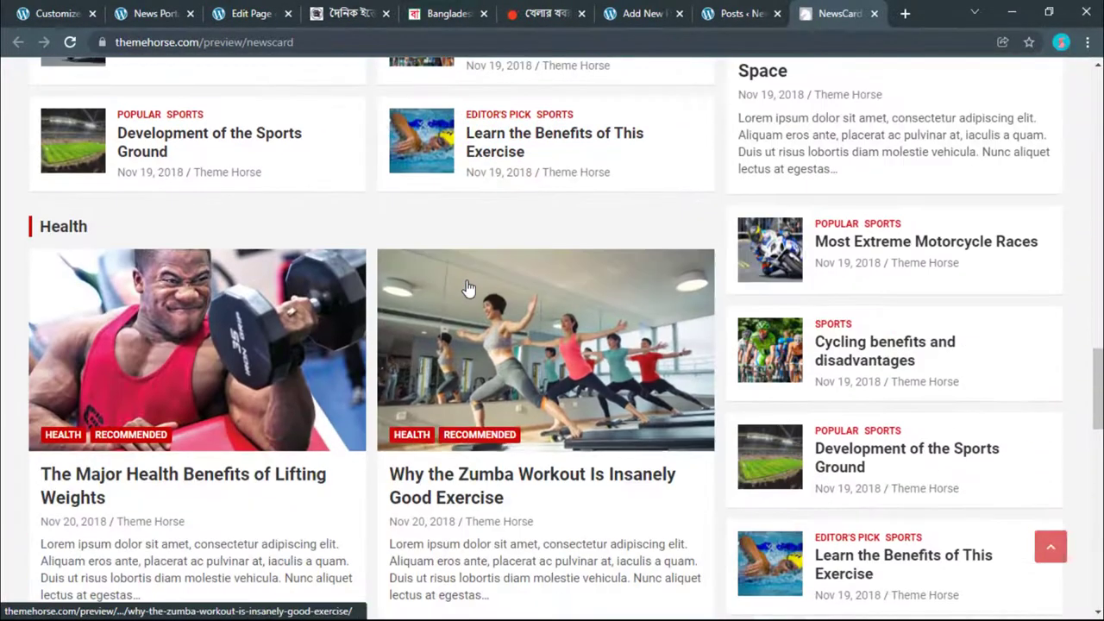
scroll(468, 288, "up", 3)
scroll(468, 292, "up", 10)
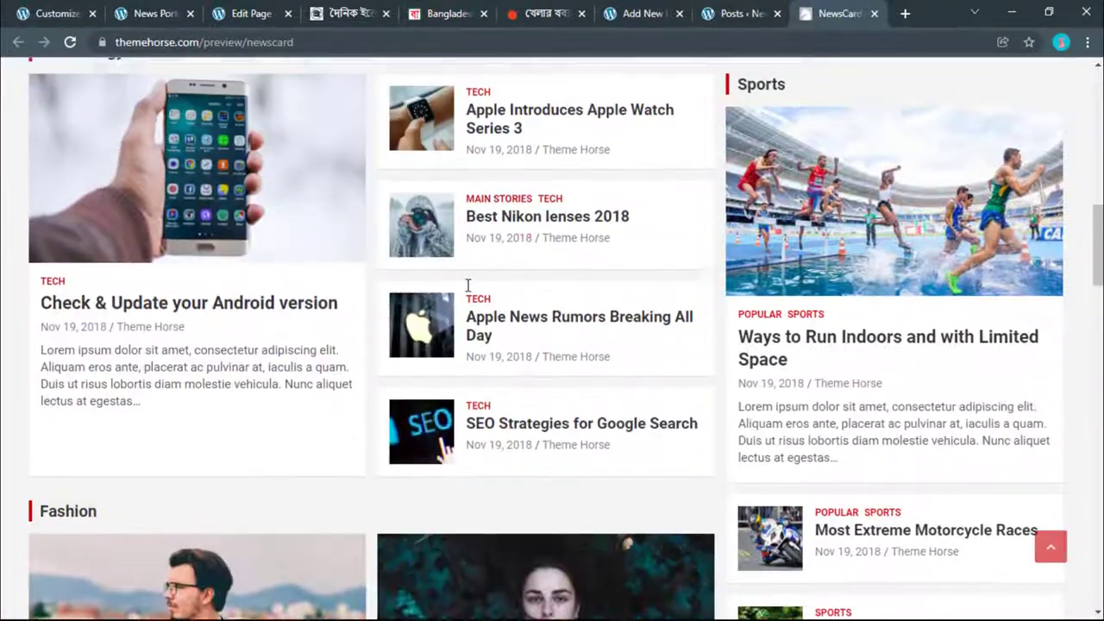
scroll(469, 291, "down", 4)
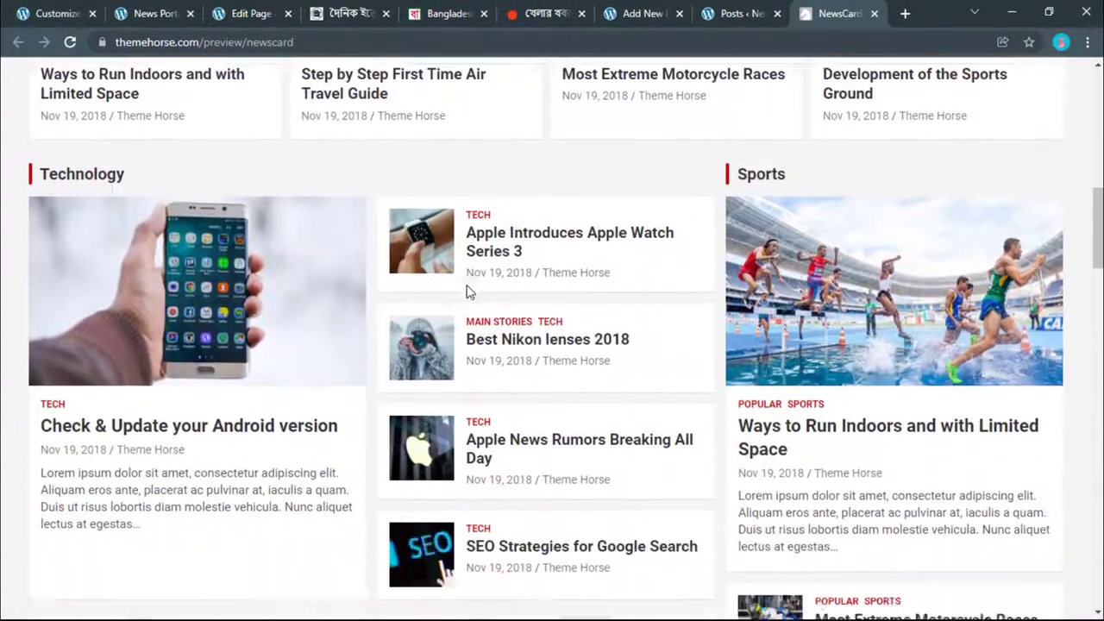
scroll(354, 255, "down", 5)
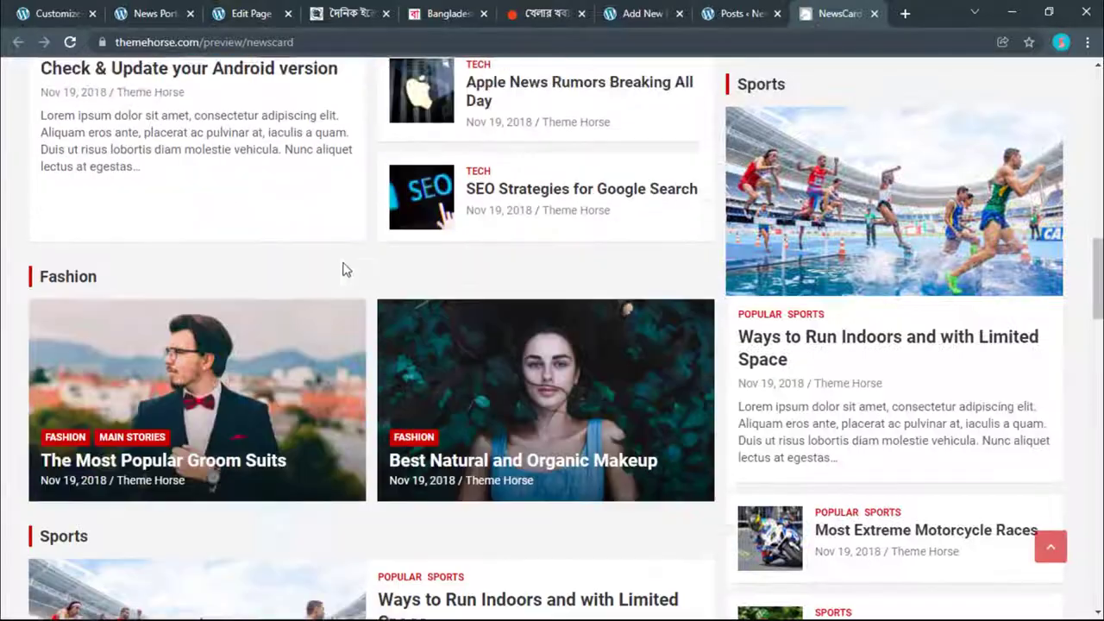
scroll(238, 349, "down", 10)
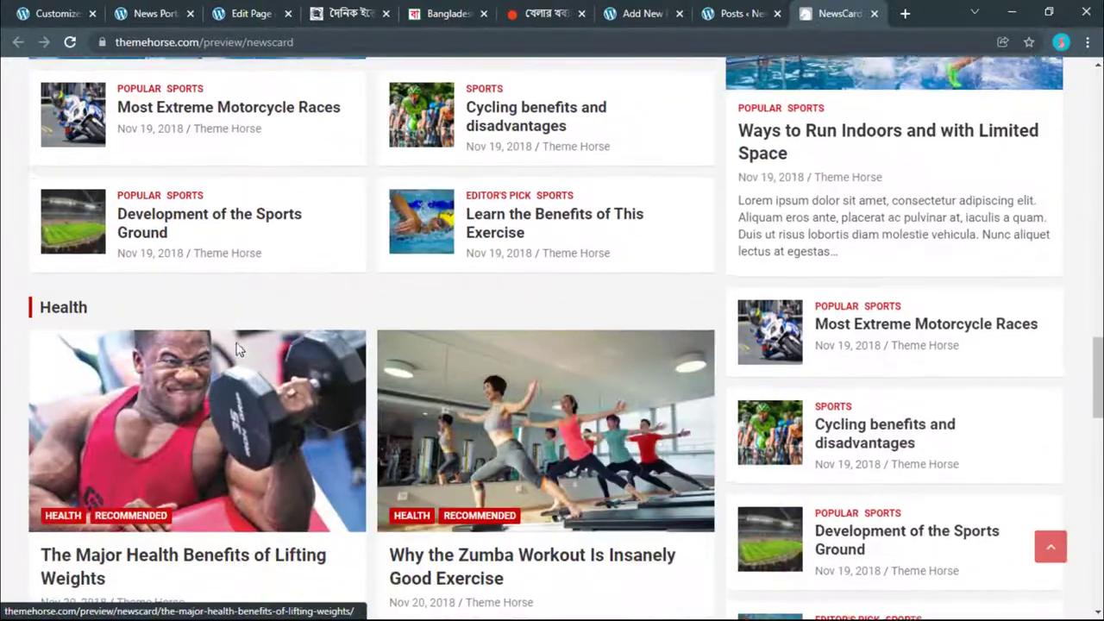
scroll(238, 349, "down", 7)
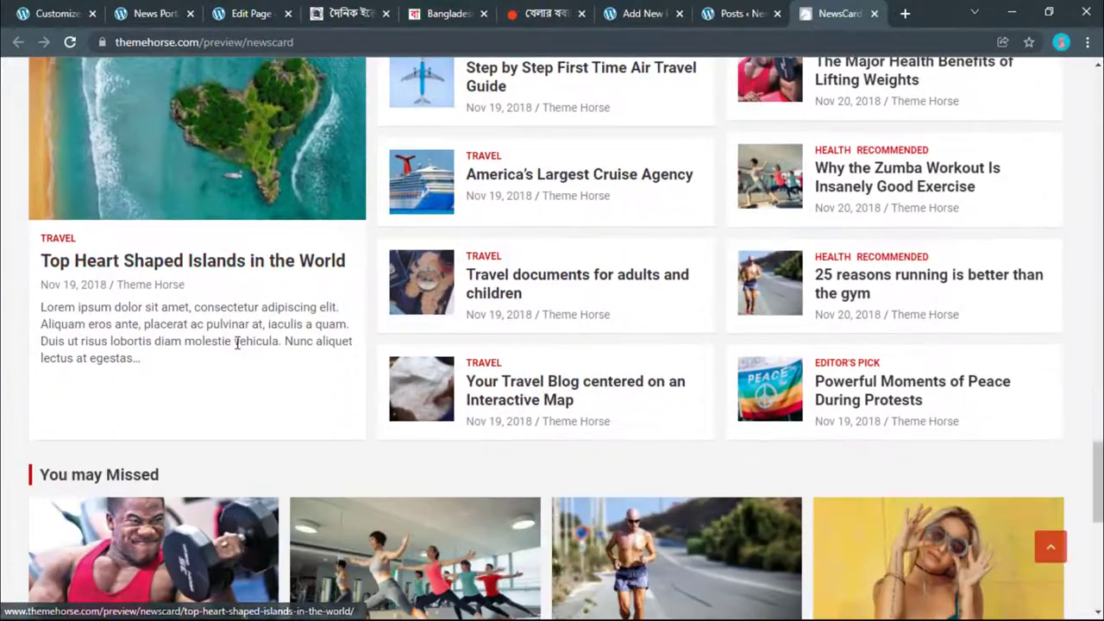
scroll(238, 347, "up", 9)
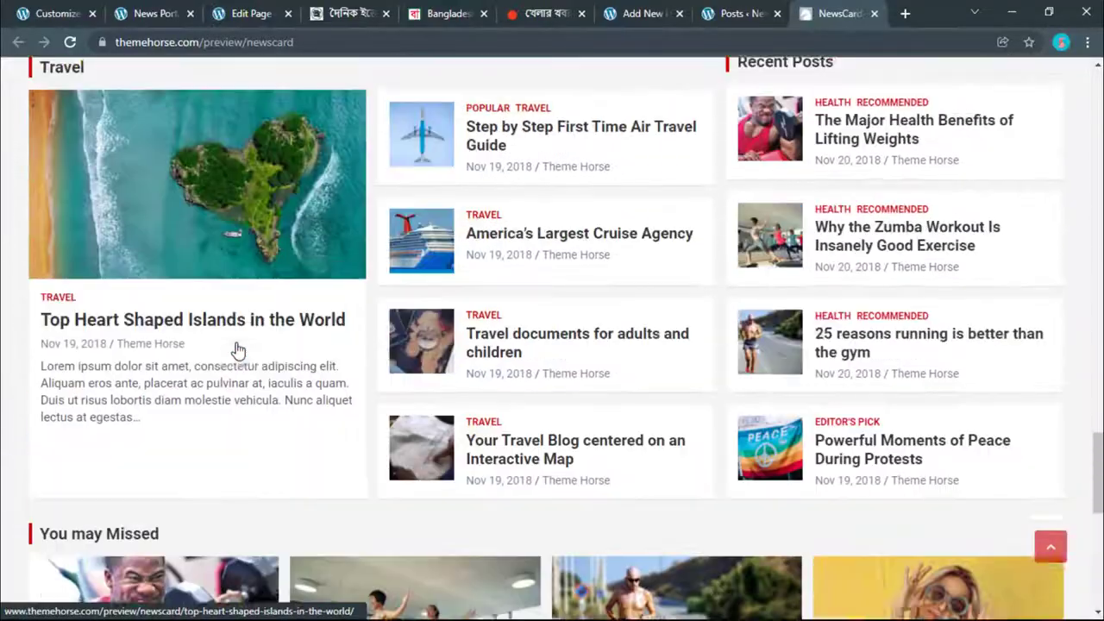
scroll(238, 349, "up", 15)
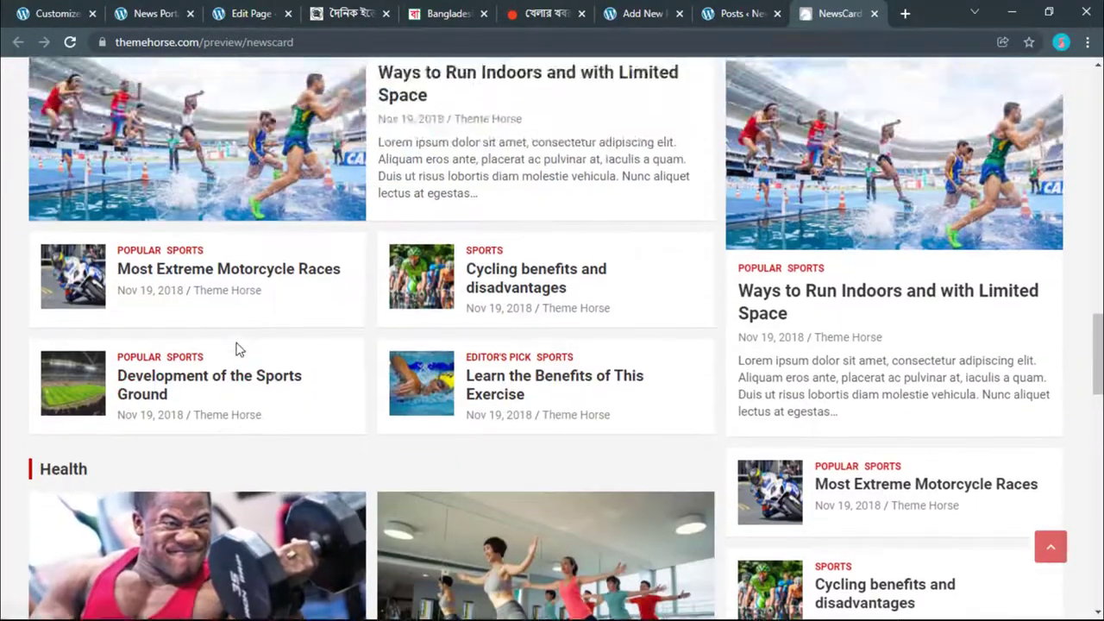
scroll(238, 350, "up", 4)
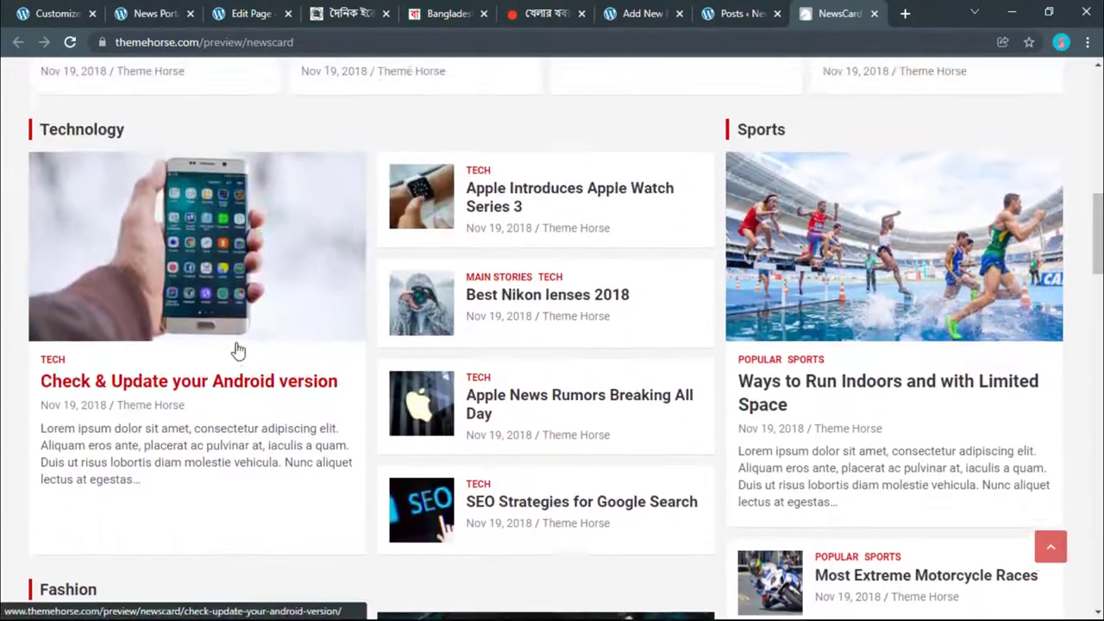
scroll(239, 349, "down", 2)
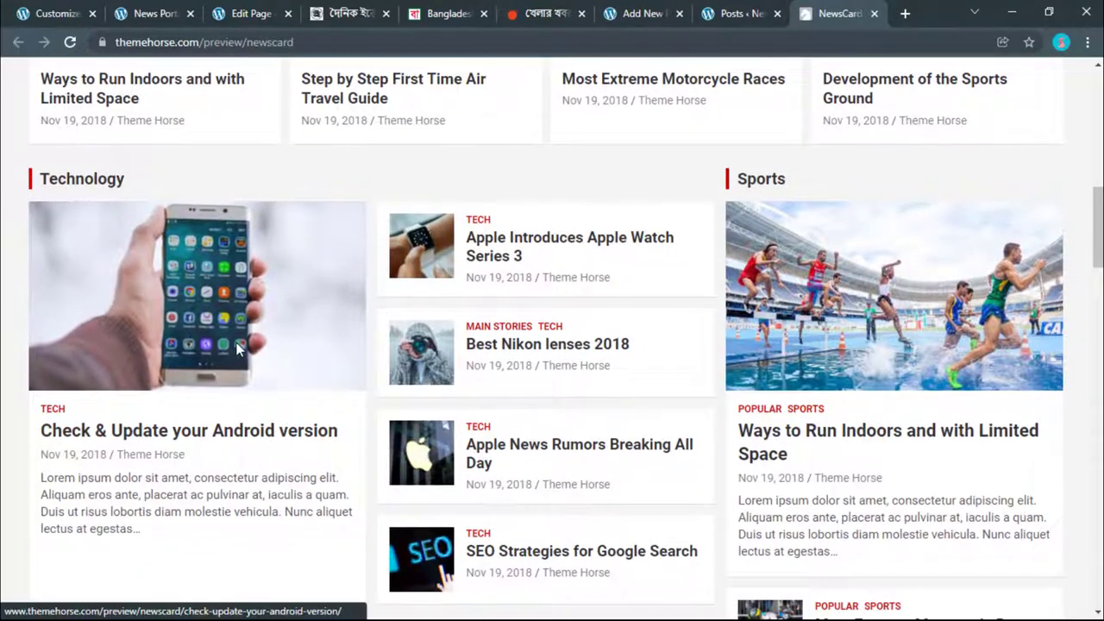
scroll(238, 349, "down", 5)
scroll(238, 349, "up", 5)
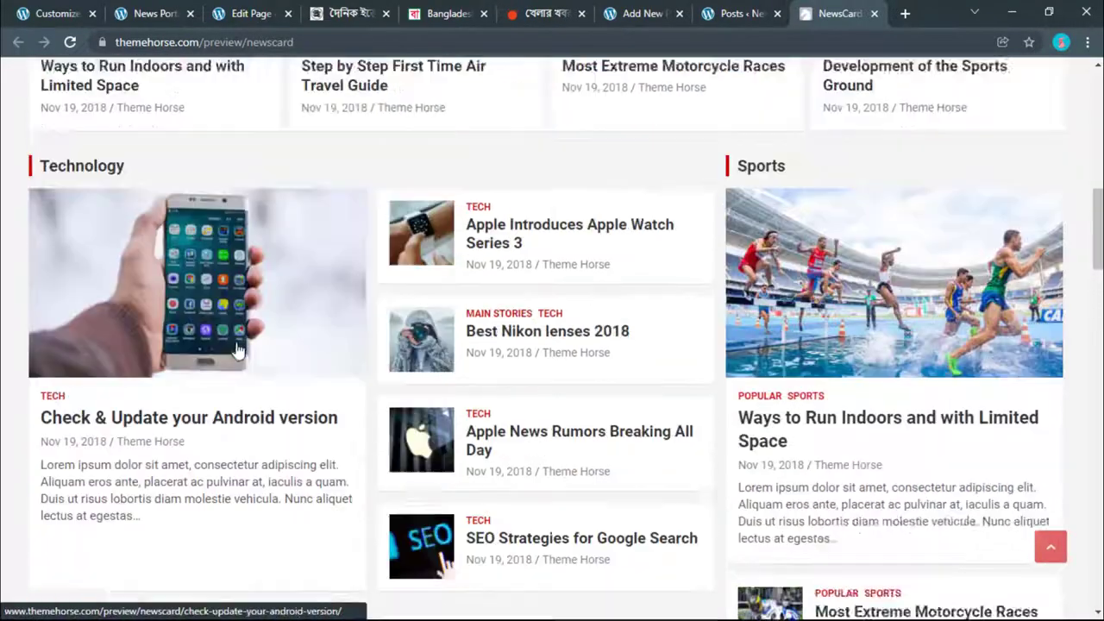
scroll(238, 349, "up", 9)
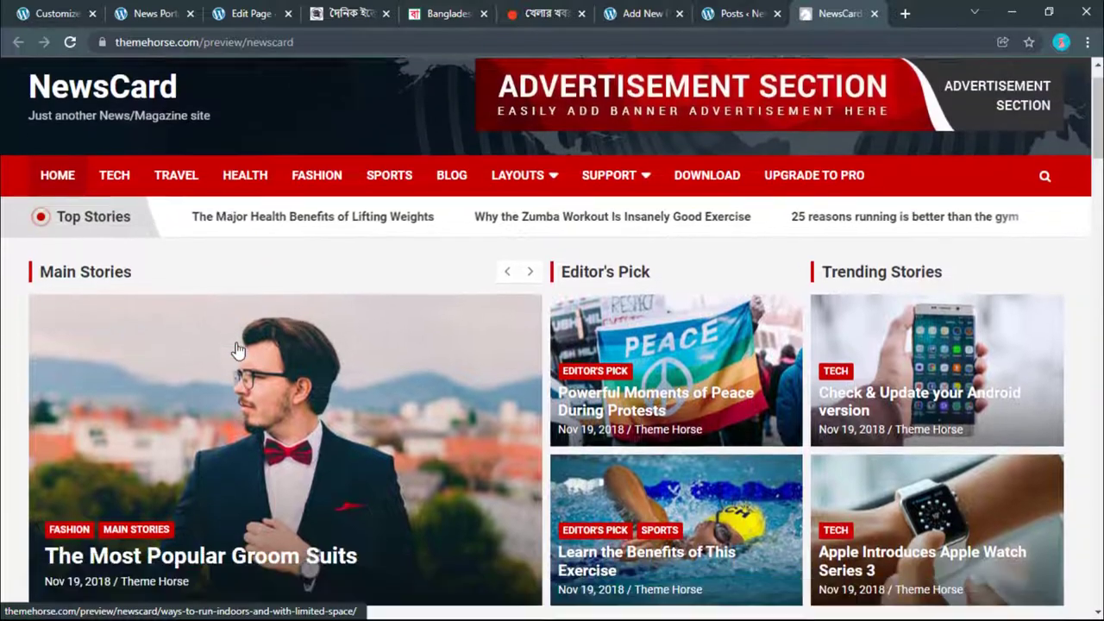
scroll(238, 350, "down", 8)
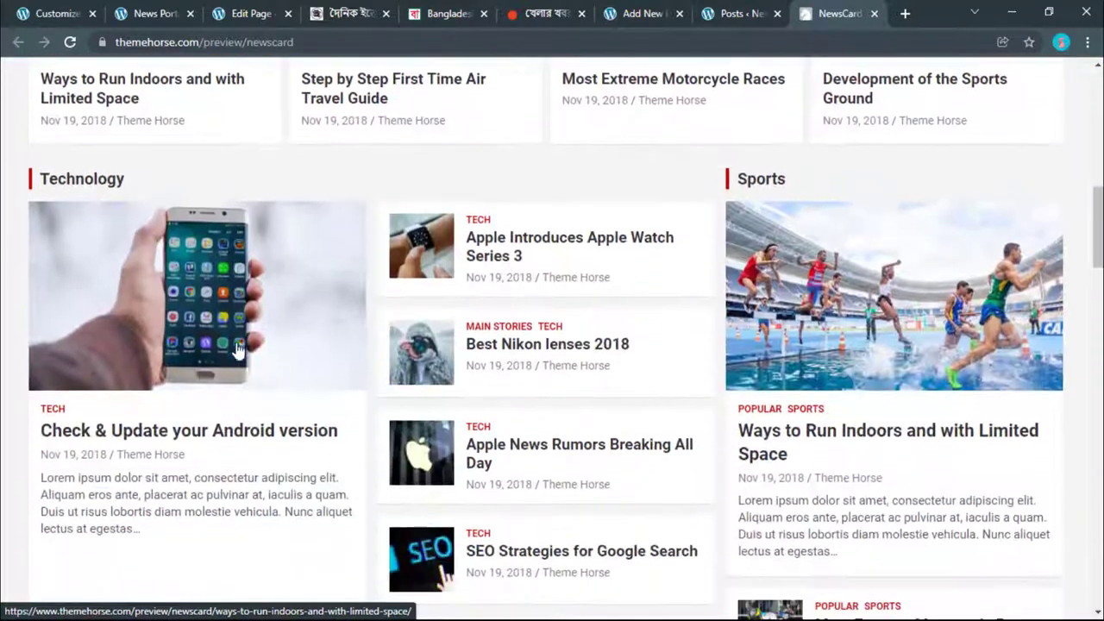
scroll(210, 278, "down", 3)
scroll(221, 280, "up", 3)
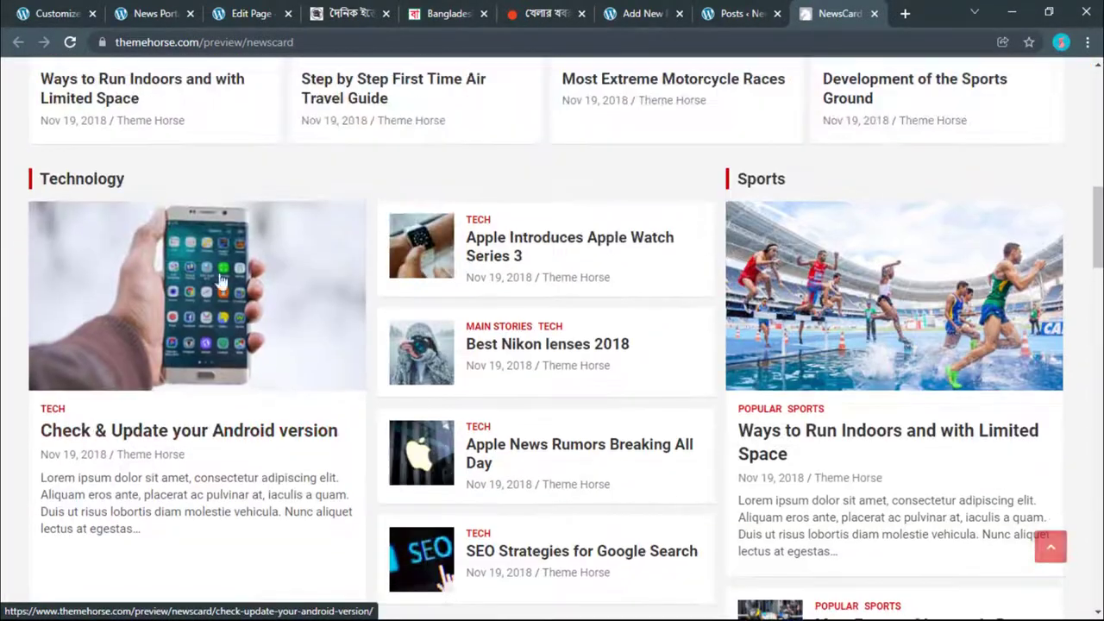
scroll(251, 382, "down", 1)
key("ctrl+Tab")
Step: Reload the Customizer and open Widgets > Front Page Content Section
scroll(366, 447, "up", 2)
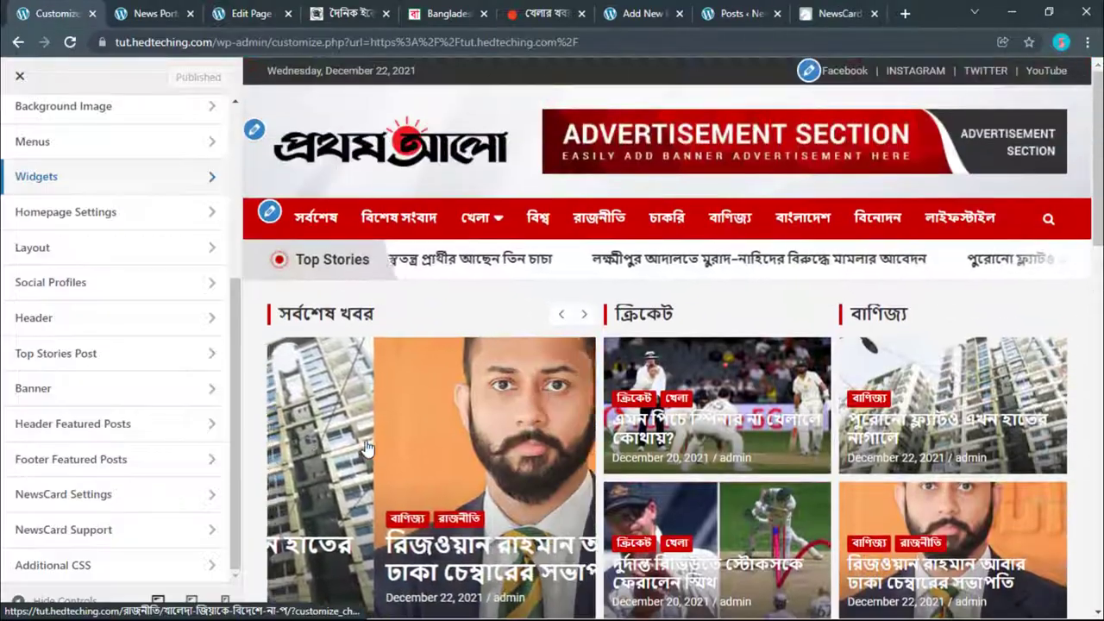
scroll(366, 446, "down", 7)
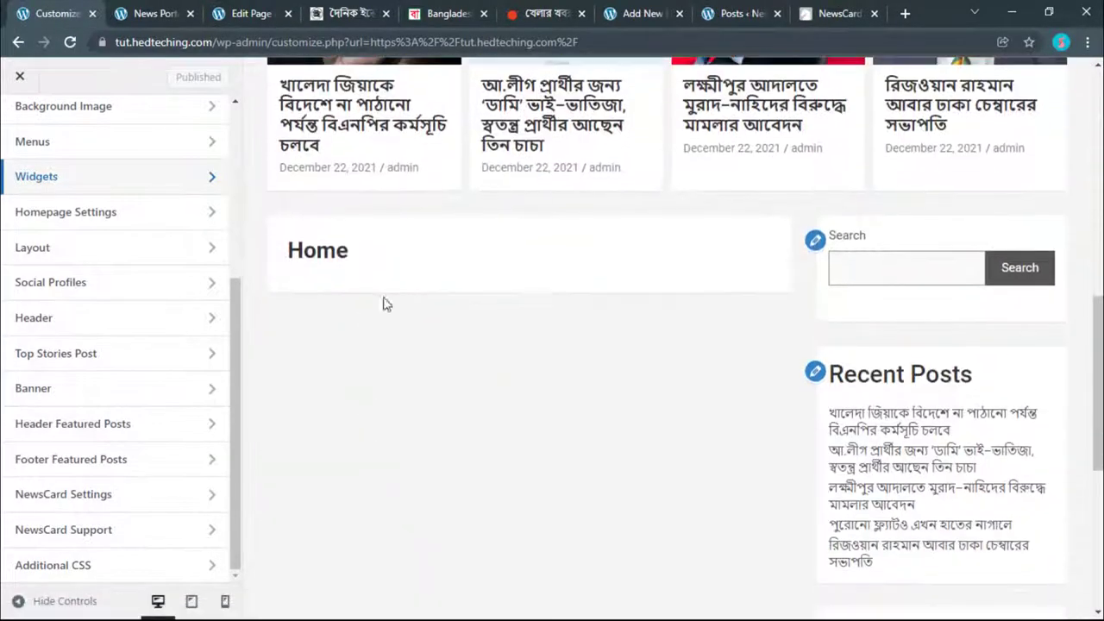
left_click(72, 43)
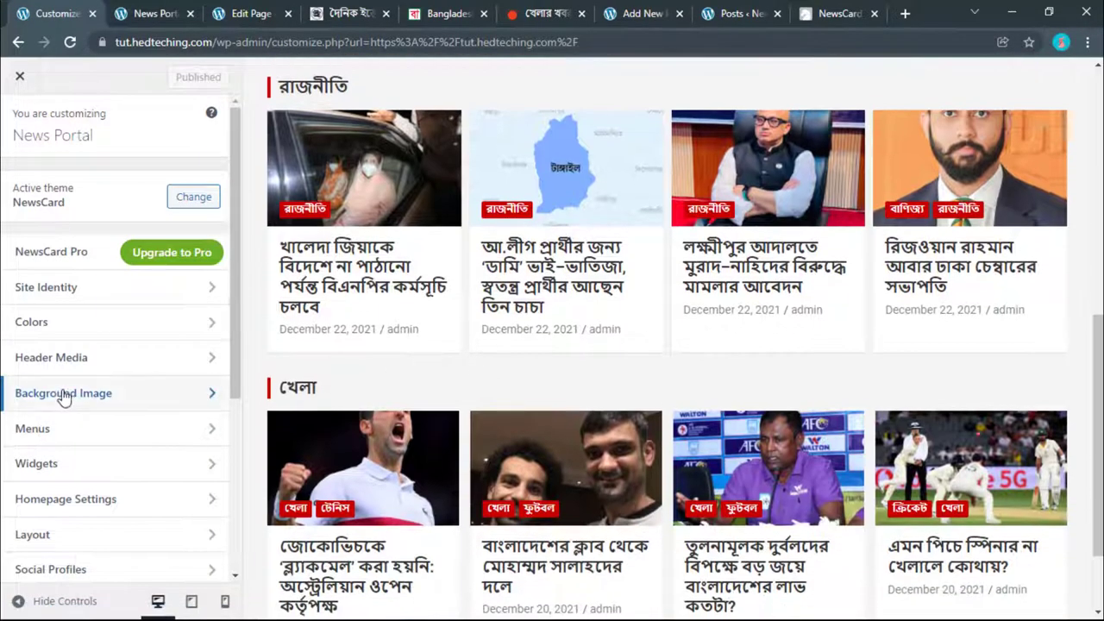
left_click(39, 466)
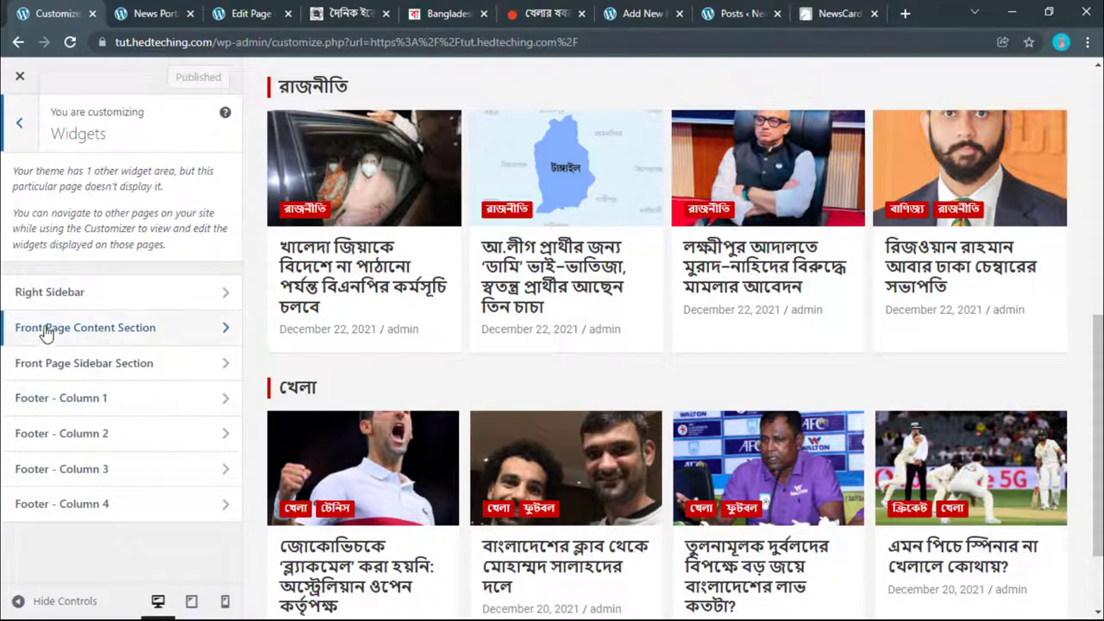
left_click(112, 330)
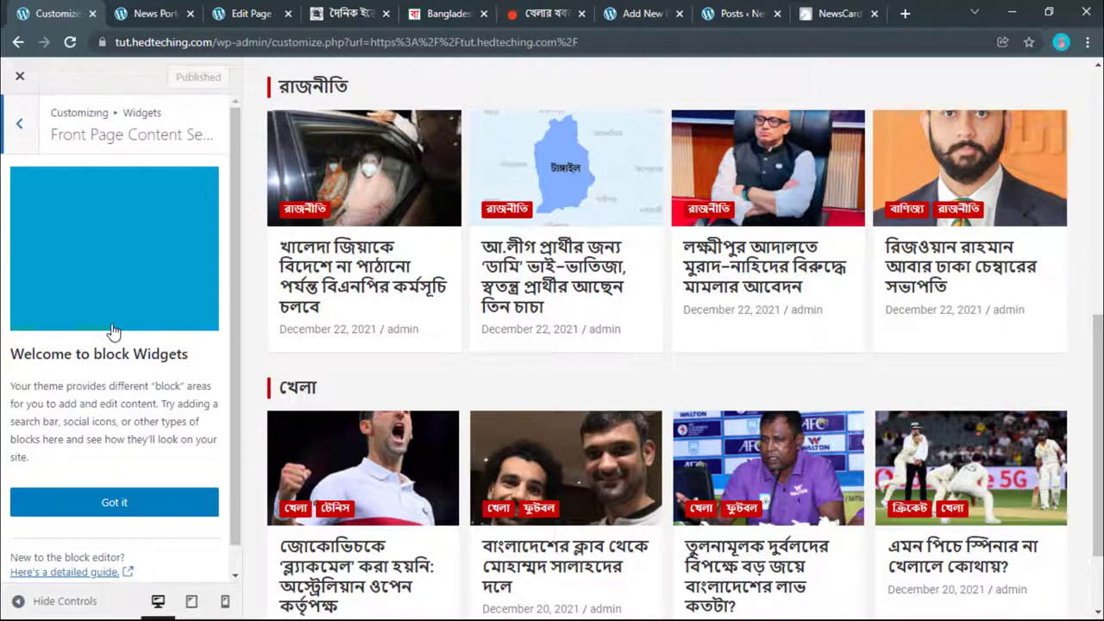
Step: Dismiss the block widgets welcome guide with Got it and open the + block inserter
scroll(92, 259, "down", 1)
left_click(88, 488)
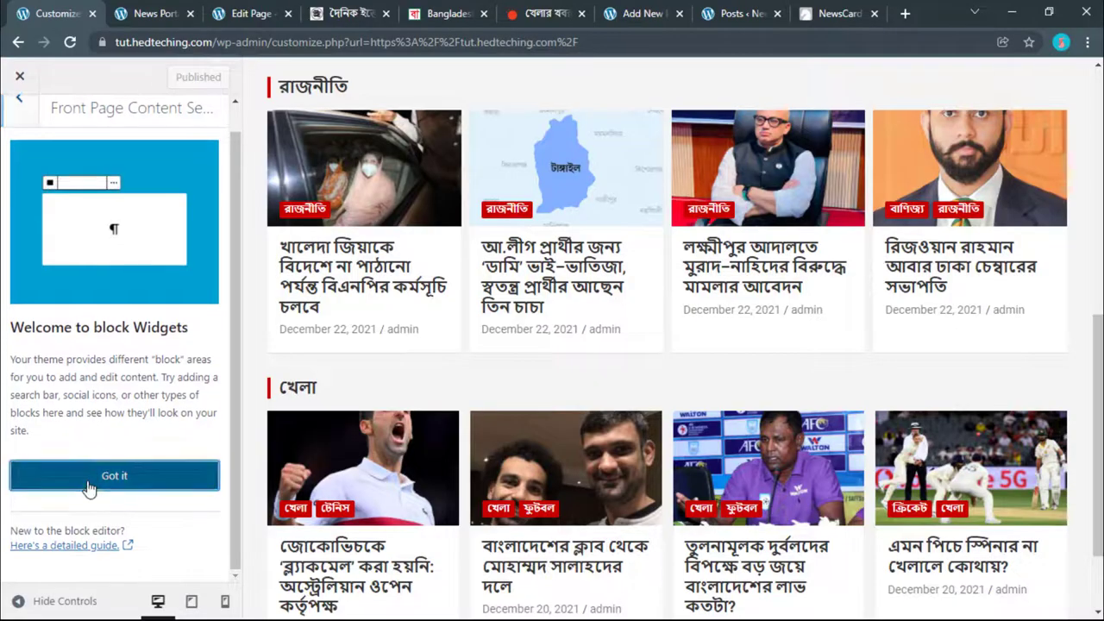
left_click(120, 271)
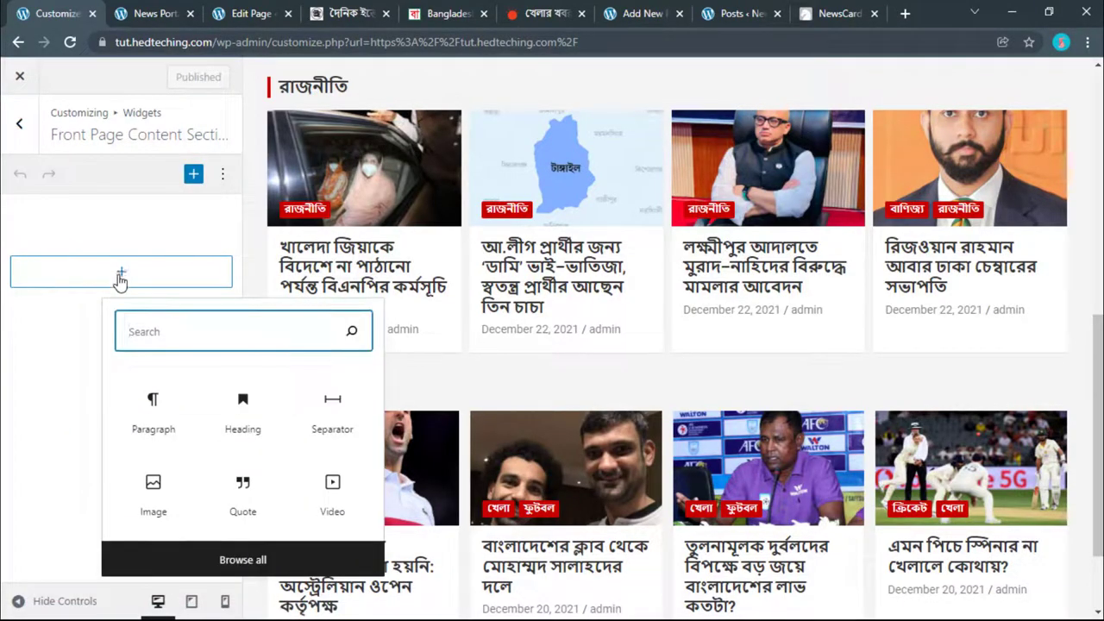
Step: Open the full block library, browse to its Widgets section and insert TH: Horizontal/Vertical Posts
left_click(88, 283)
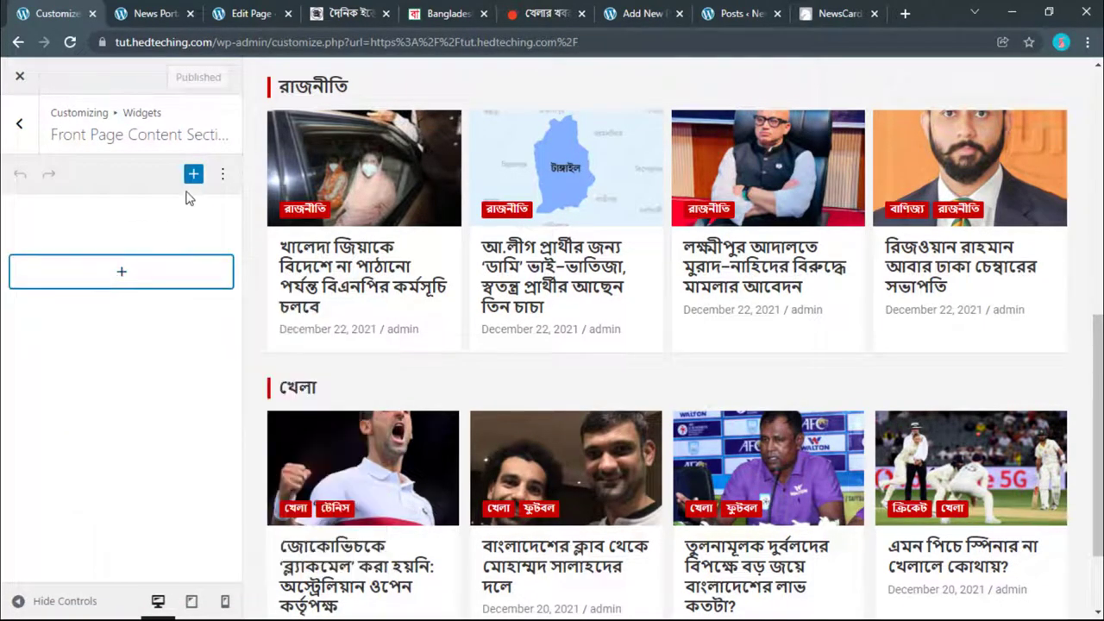
left_click(194, 176)
scroll(320, 328, "down", 7)
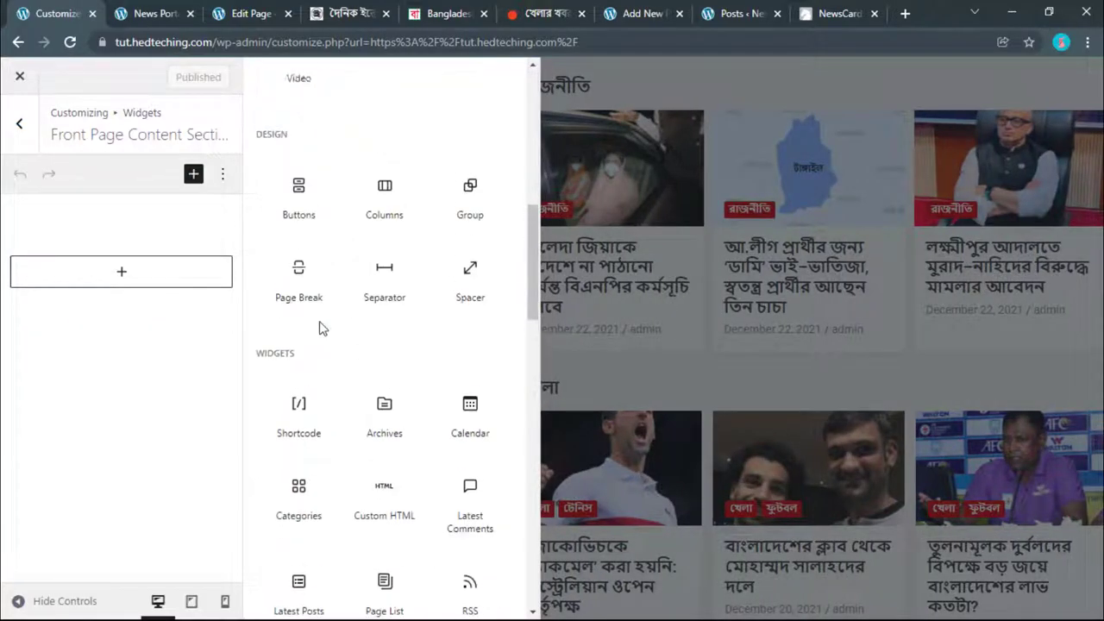
scroll(320, 327, "up", 7)
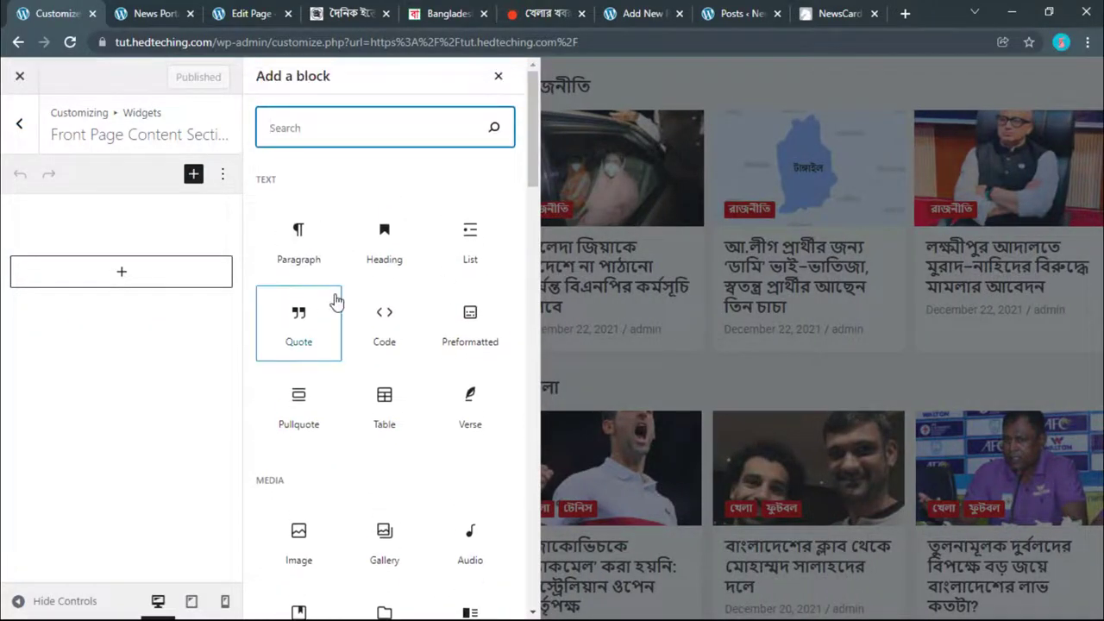
scroll(336, 301, "down", 5)
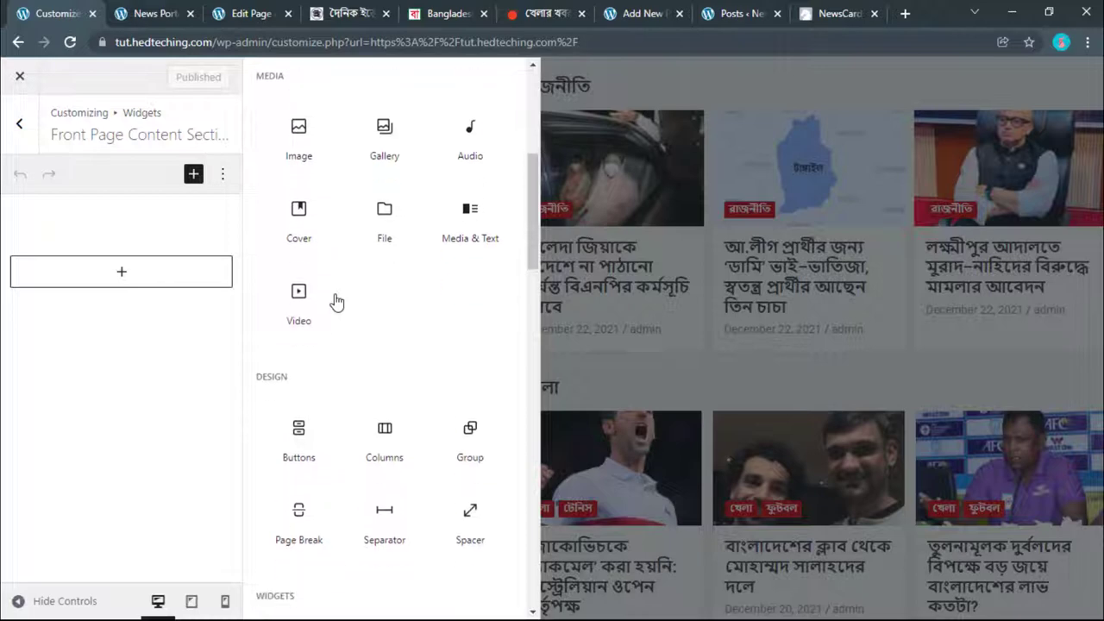
scroll(336, 301, "down", 6)
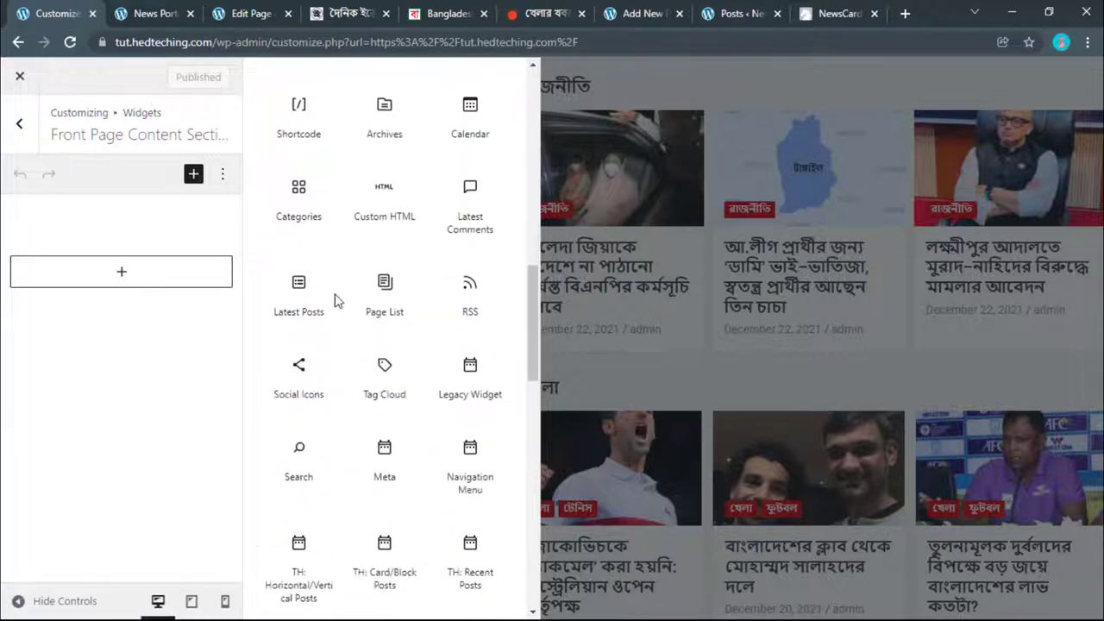
scroll(337, 300, "down", 3)
scroll(322, 256, "up", 9)
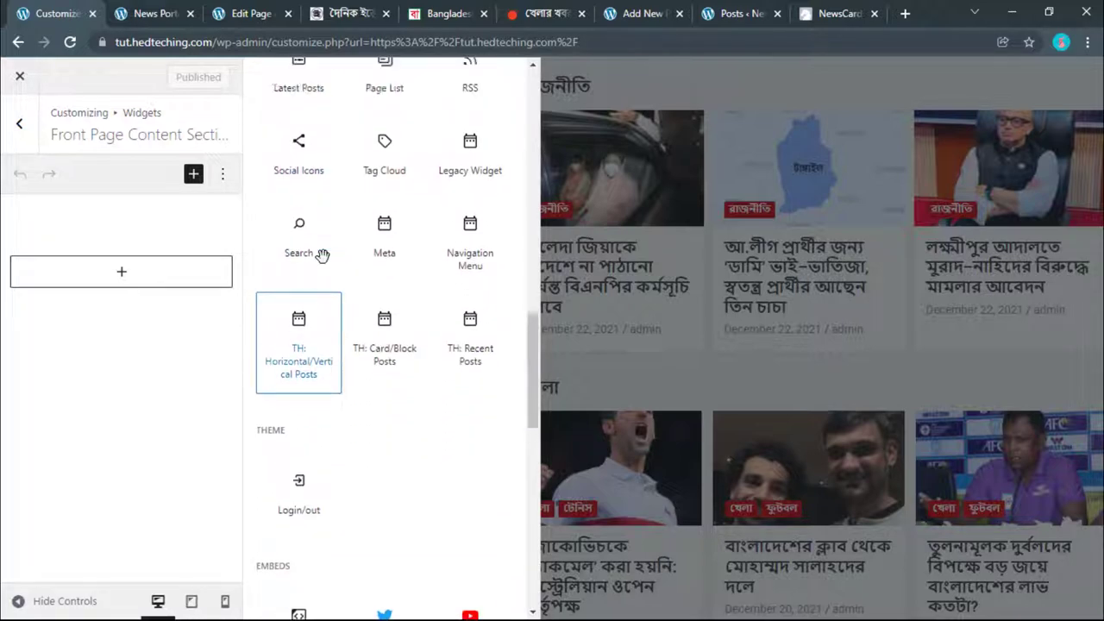
scroll(322, 256, "down", 8)
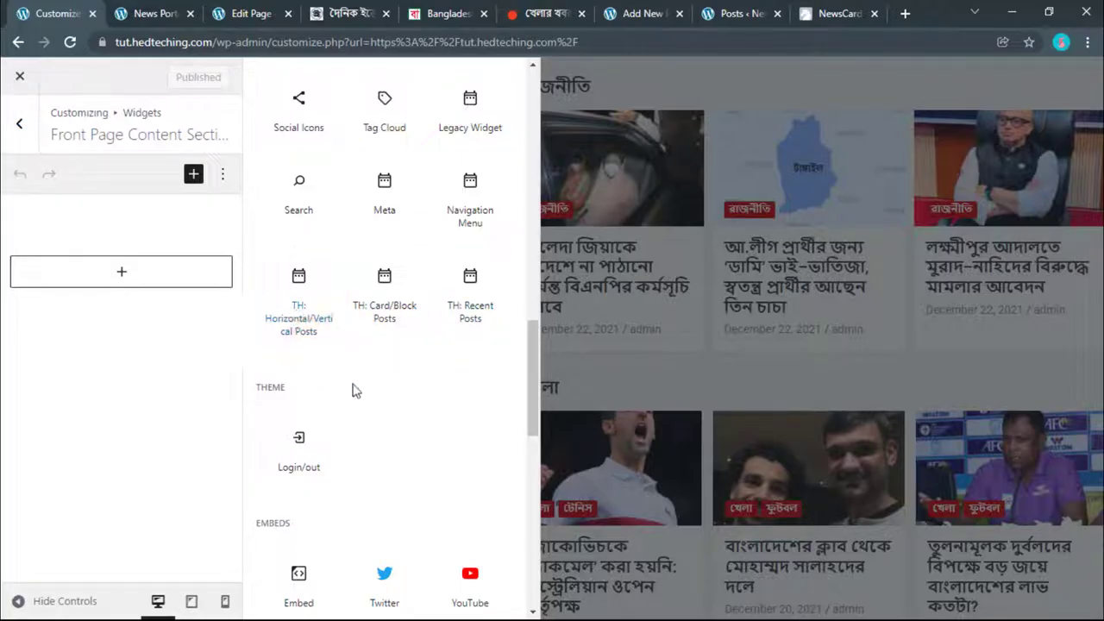
scroll(345, 349, "down", 2)
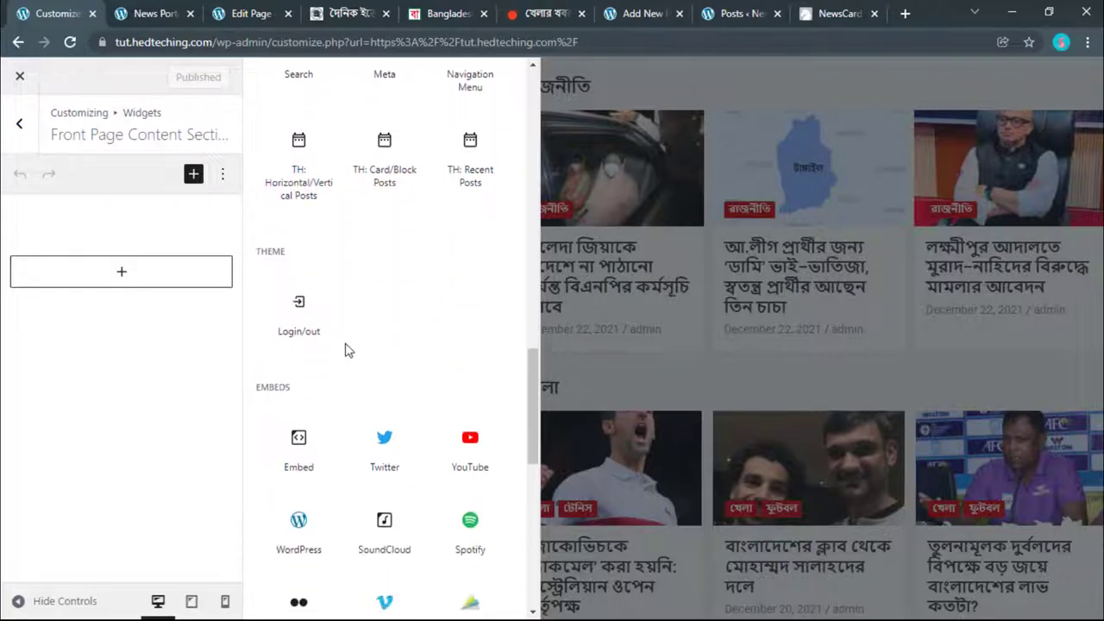
scroll(349, 328, "up", 1)
left_click(293, 231)
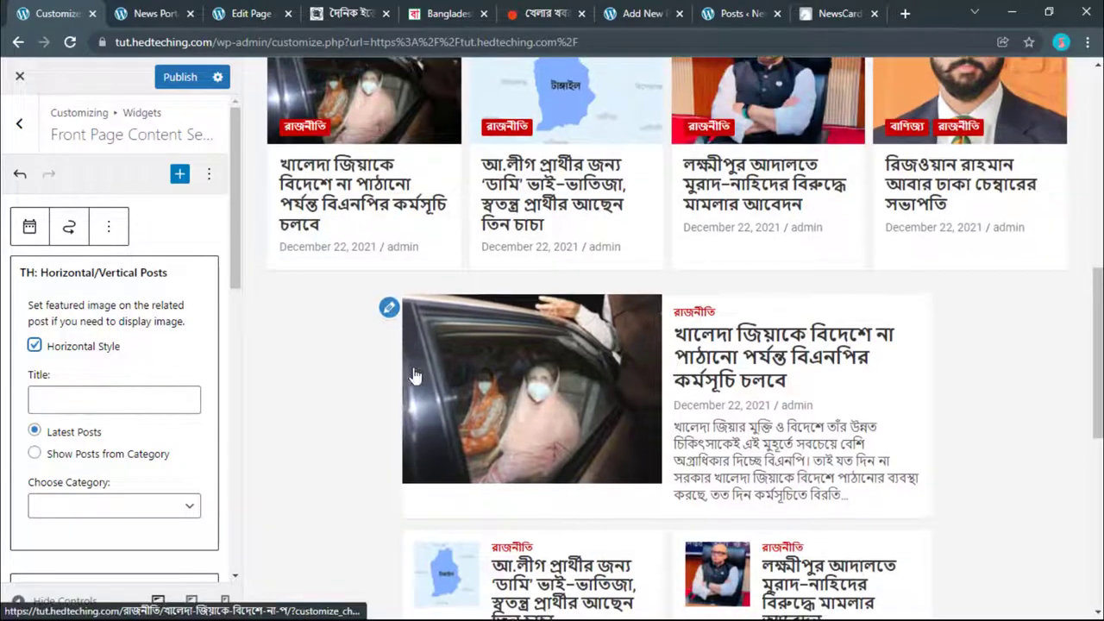
Step: Give the Horizontal/Vertical Posts widget the placeholder title fgfgfgf
scroll(413, 367, "down", 4)
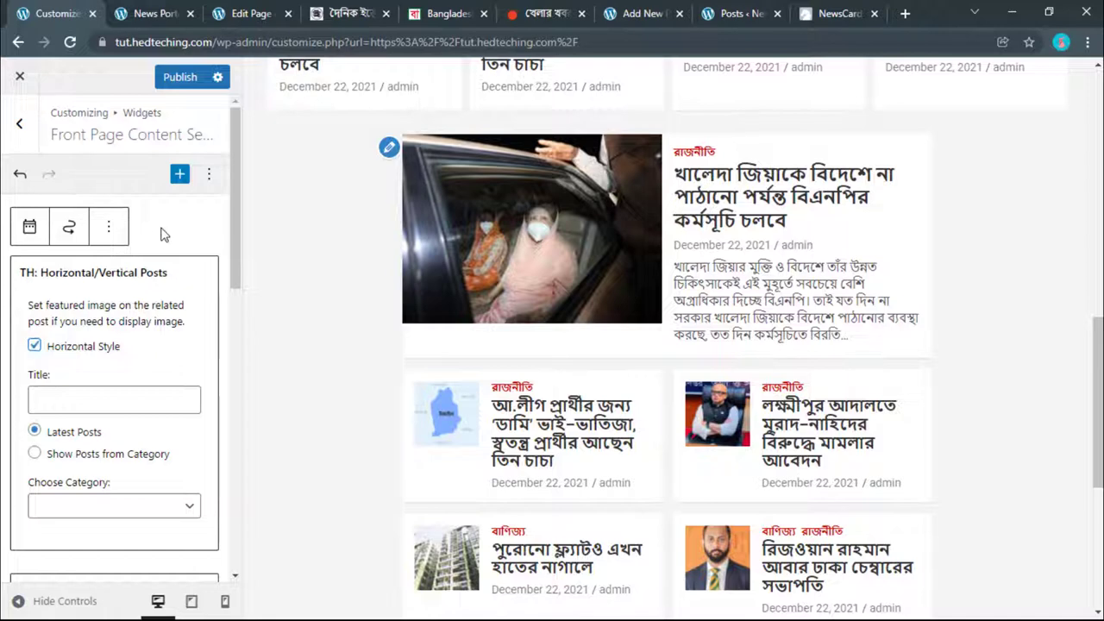
left_click(112, 227)
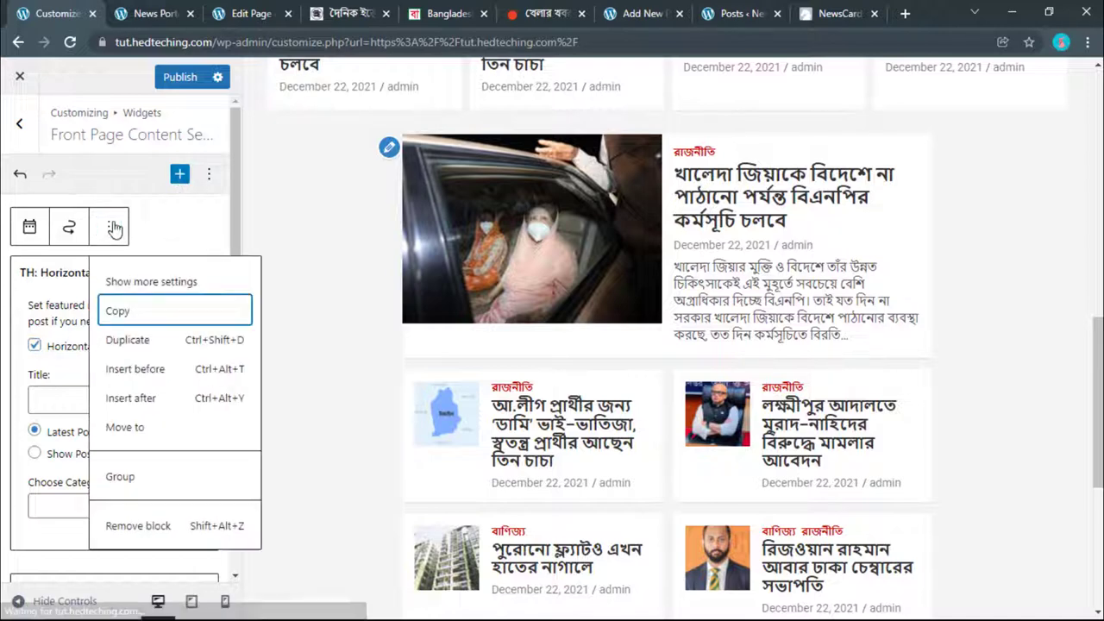
left_click(160, 278)
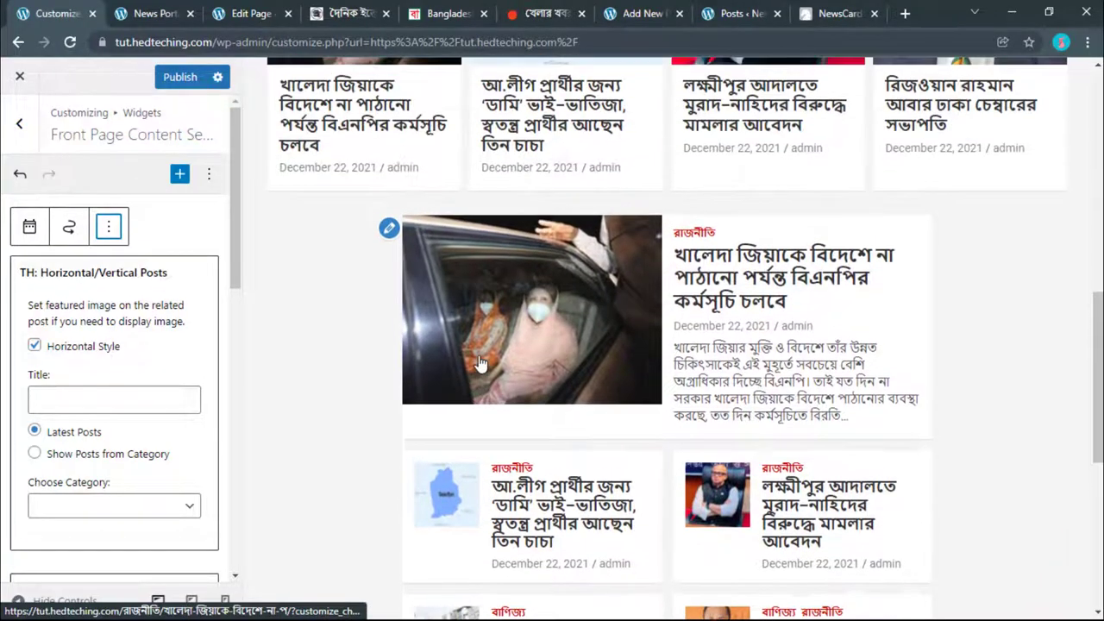
left_click(47, 397)
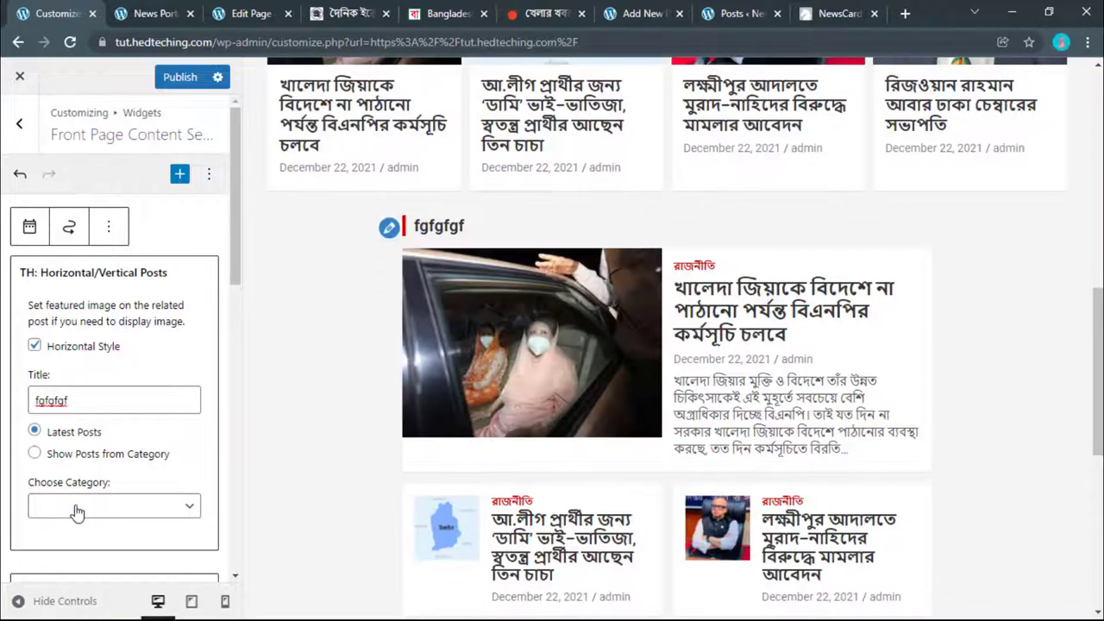
Step: Show posts from a category, trying ফুটবল first and finally choosing খেলা
left_click(77, 509)
left_click(69, 570)
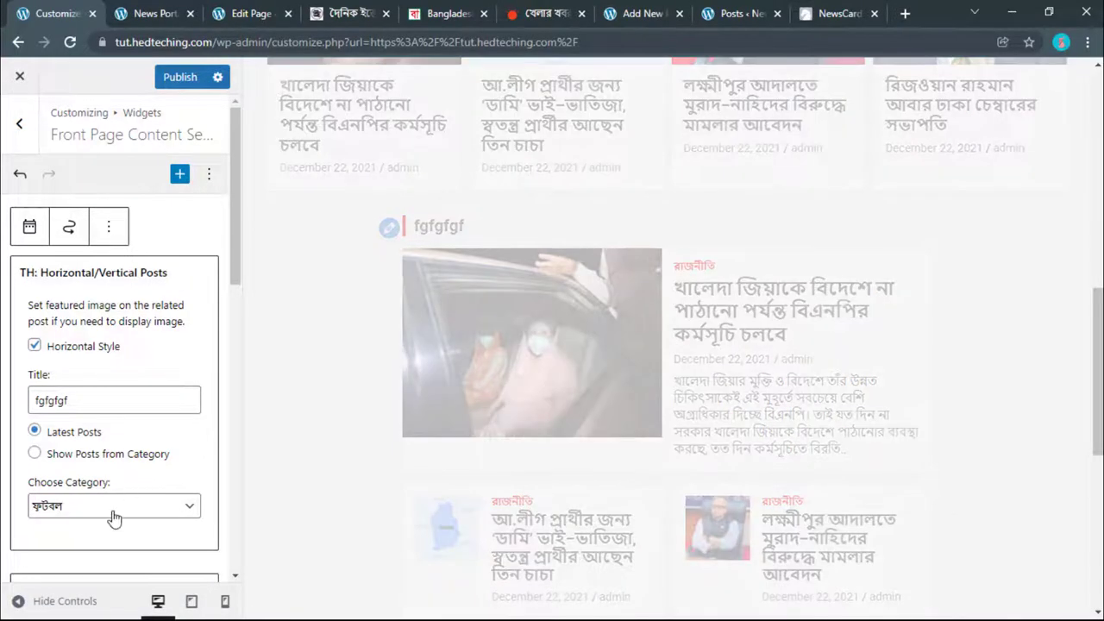
left_click(115, 509)
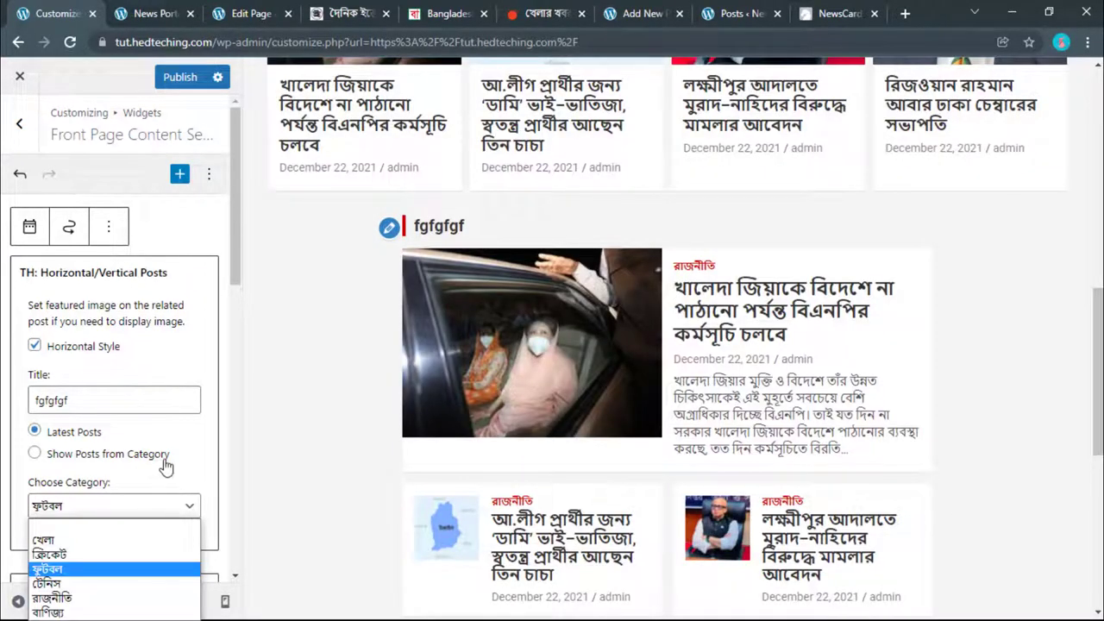
left_click(180, 467)
scroll(473, 429, "down", 3)
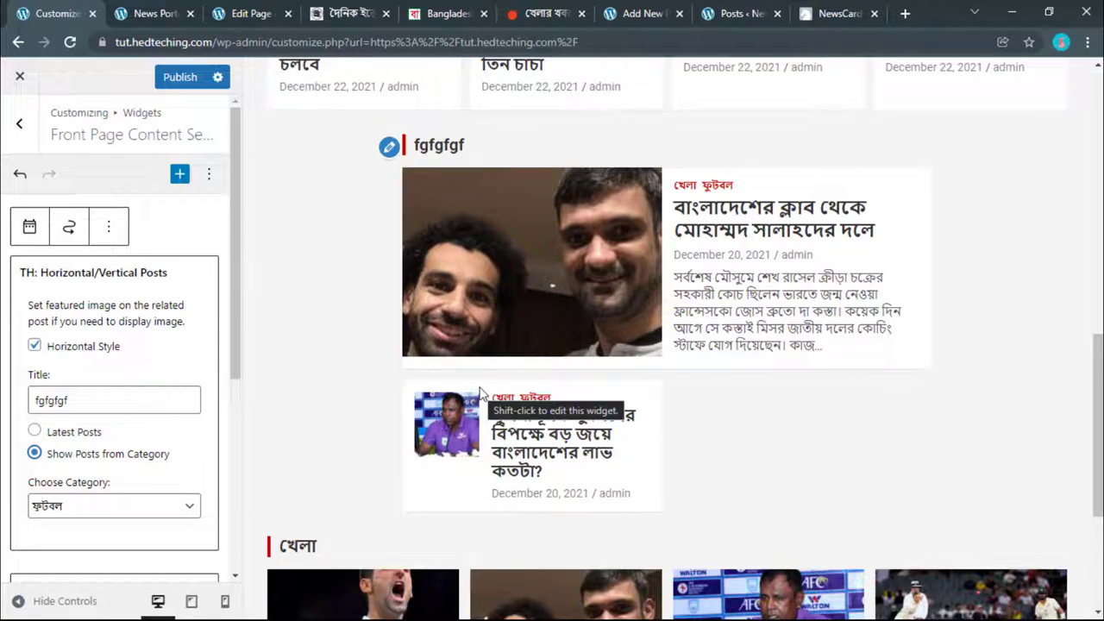
scroll(488, 379, "up", 5)
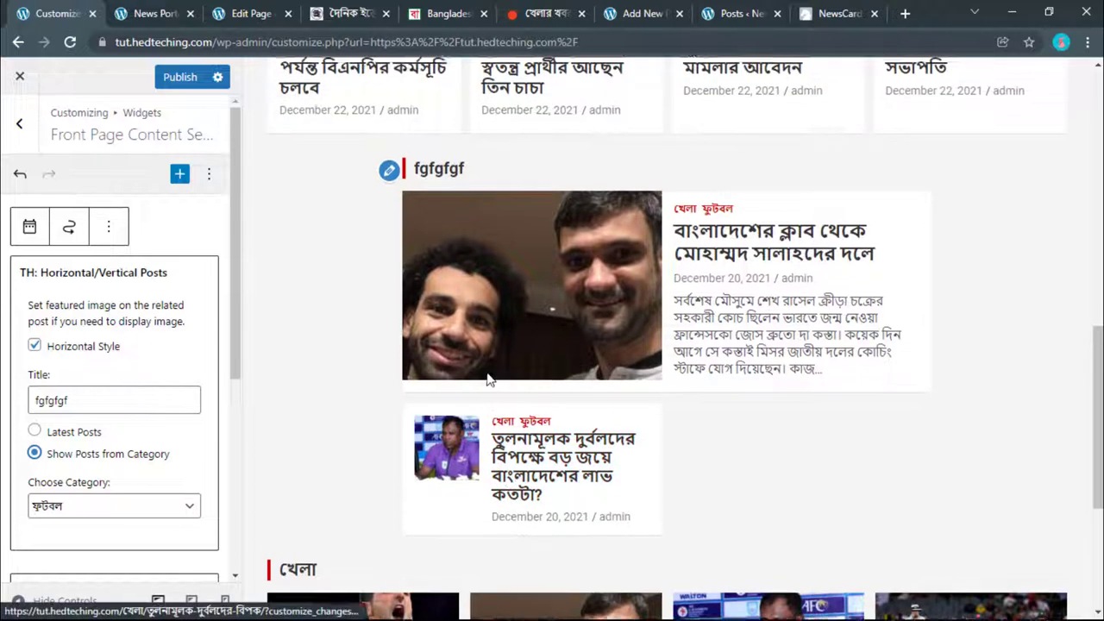
scroll(487, 380, "up", 3)
scroll(487, 379, "down", 7)
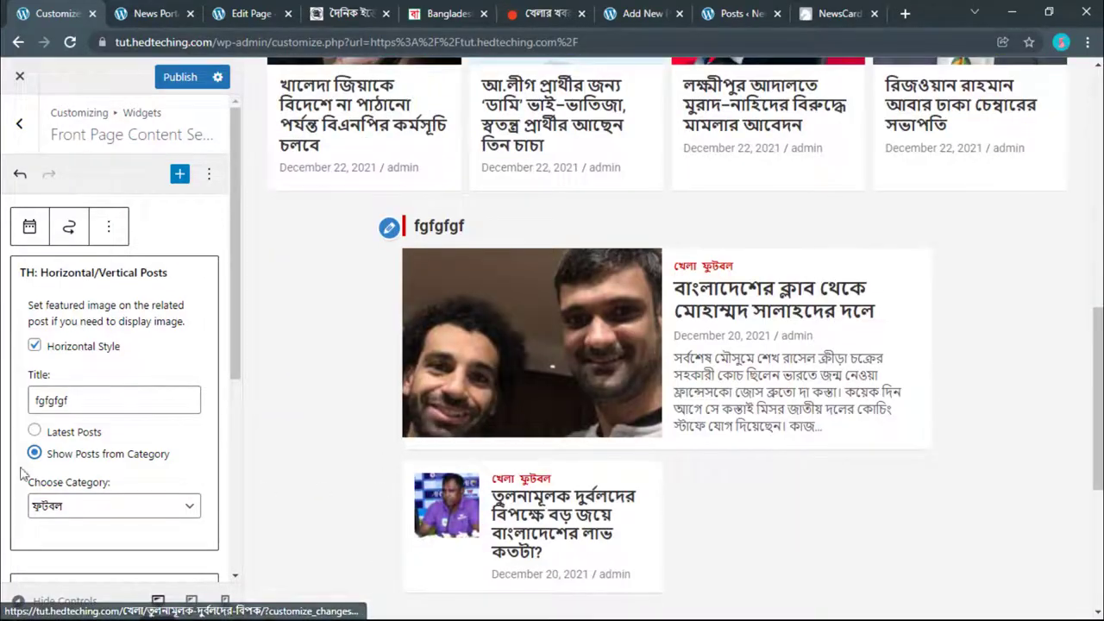
left_click(68, 512)
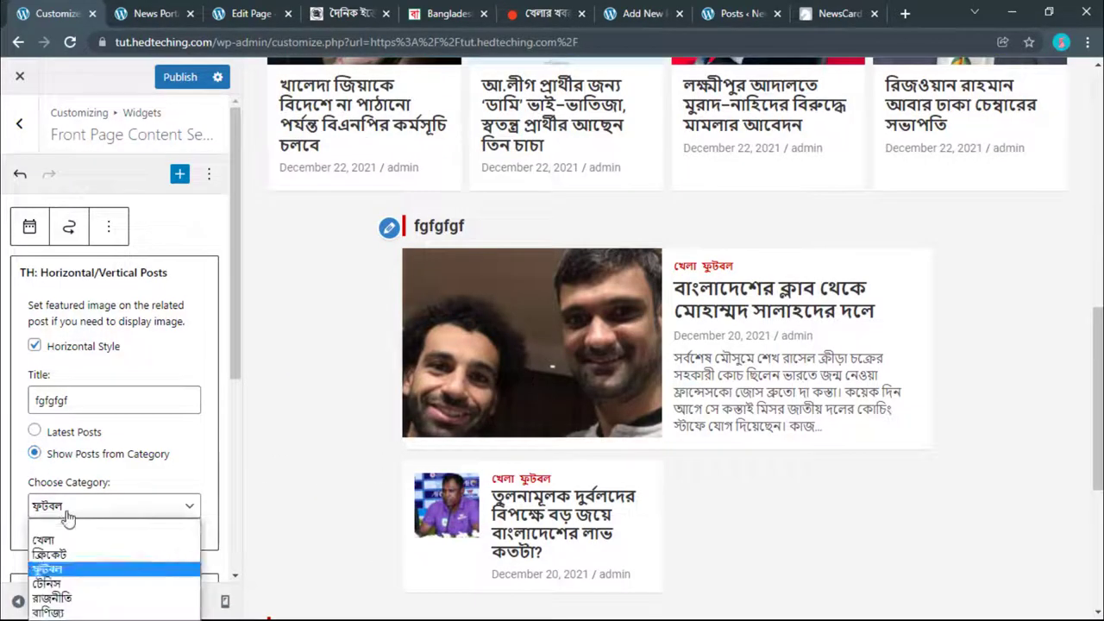
left_click(63, 540)
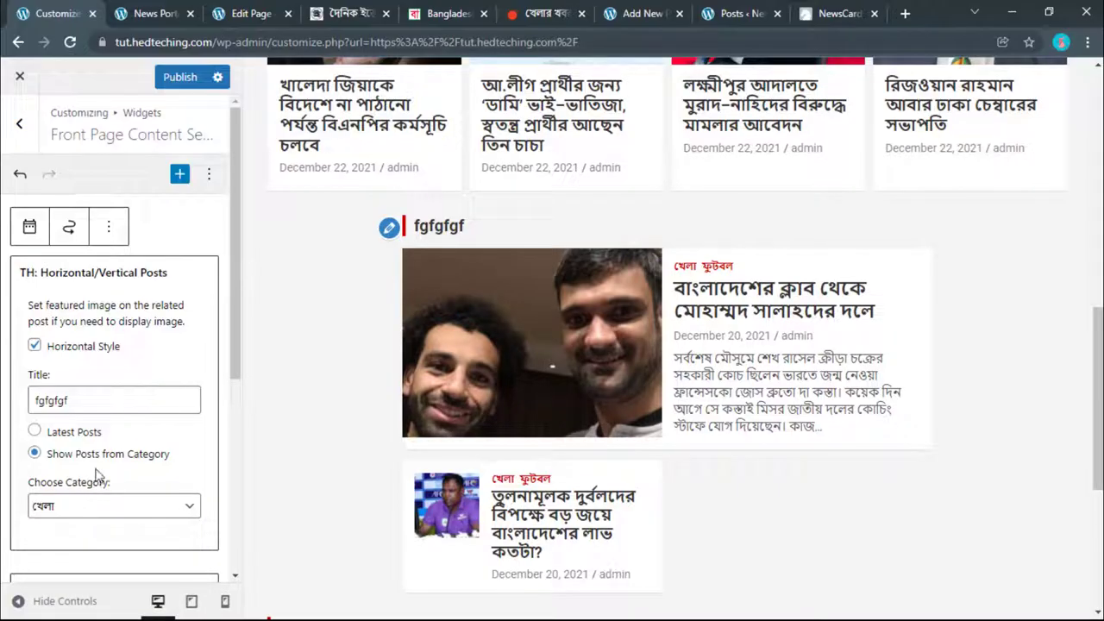
Step: Copy the ফুটবল link text from the Prothom Alo sports page and return to the Customizer
left_click(535, 10)
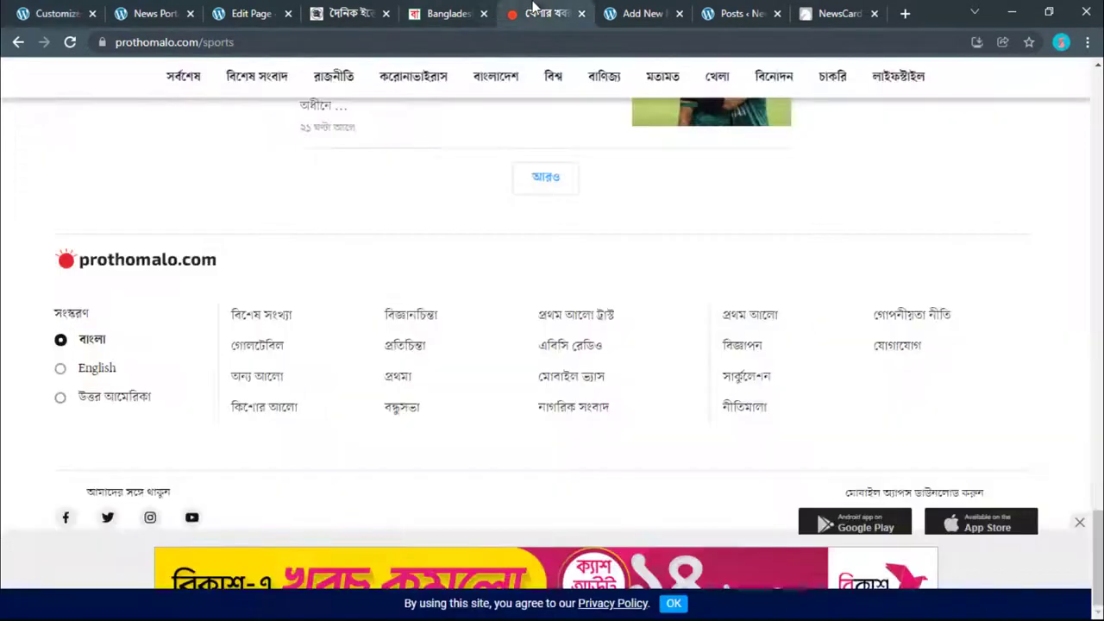
scroll(336, 306, "up", 5)
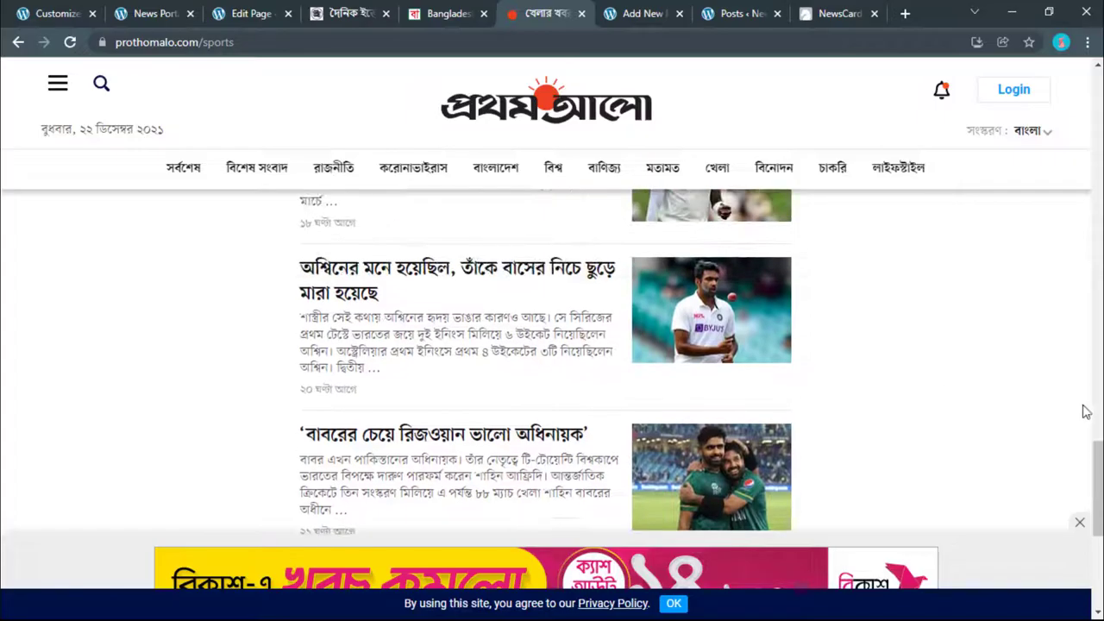
left_click_drag(1096, 460, 1044, 9)
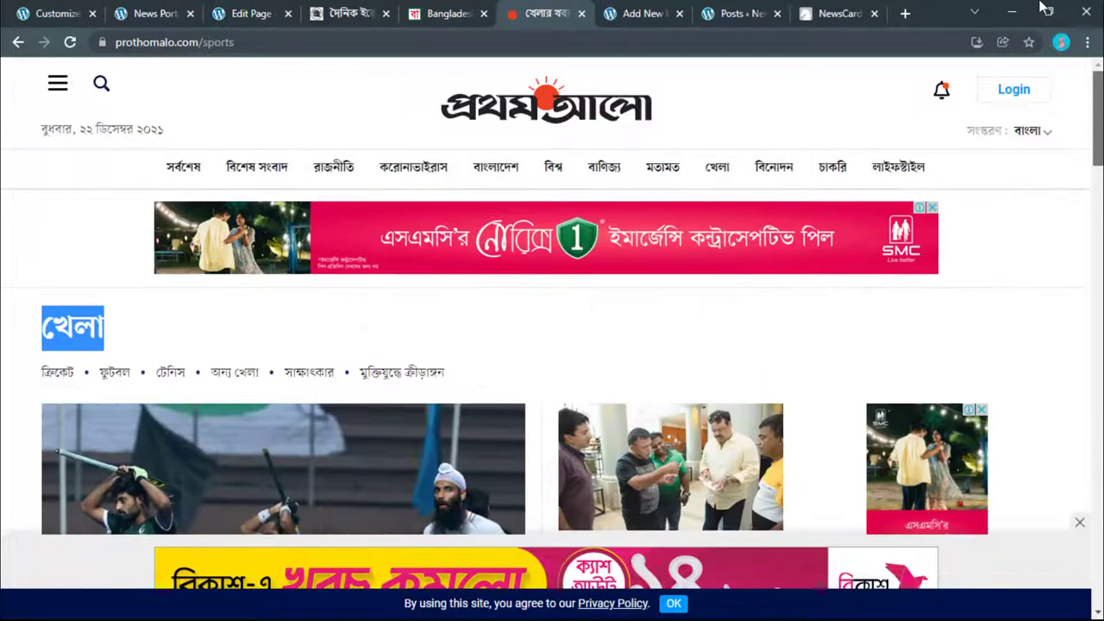
right_click(119, 374)
left_click(157, 252)
key("ctrl+1")
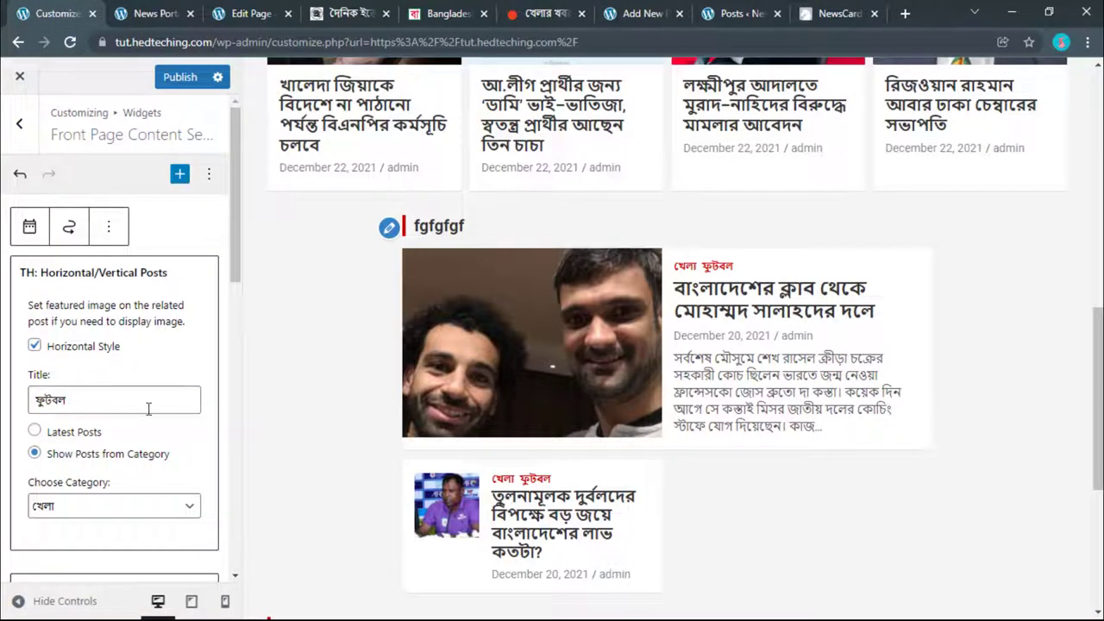
Step: Finish the ফুটবল widget's settings and publish the widget changes
scroll(138, 387, "down", 1)
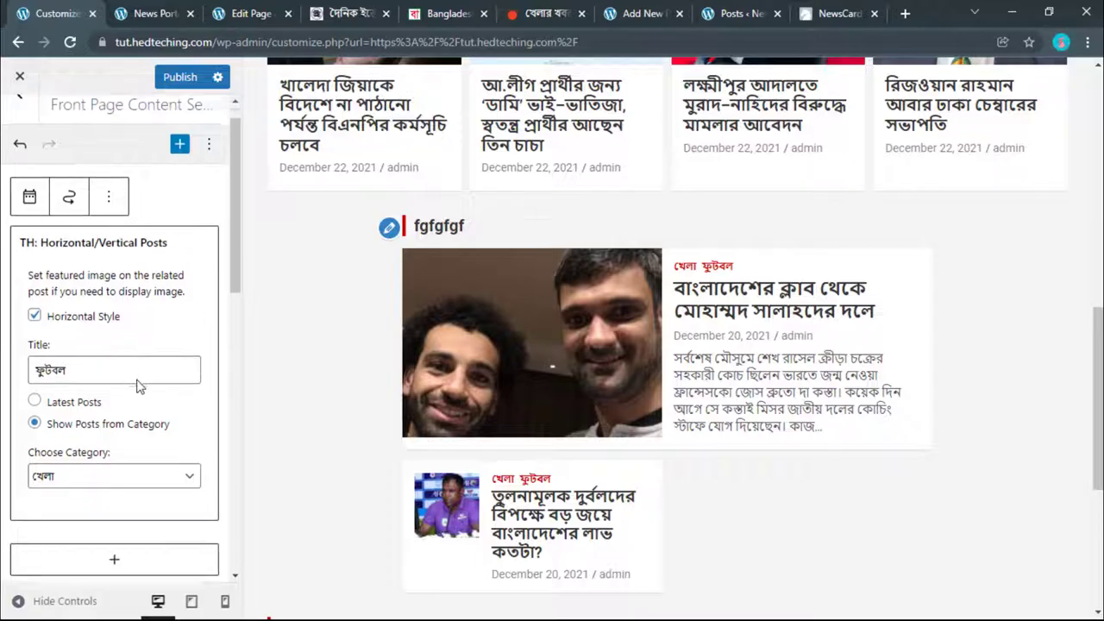
left_click(185, 69)
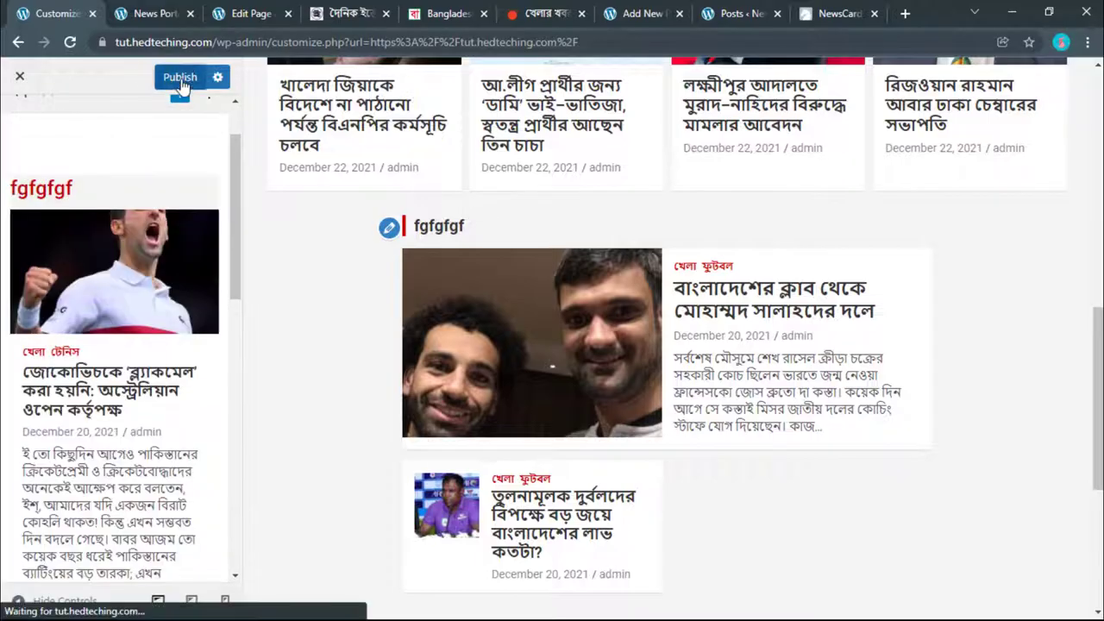
left_click(180, 79)
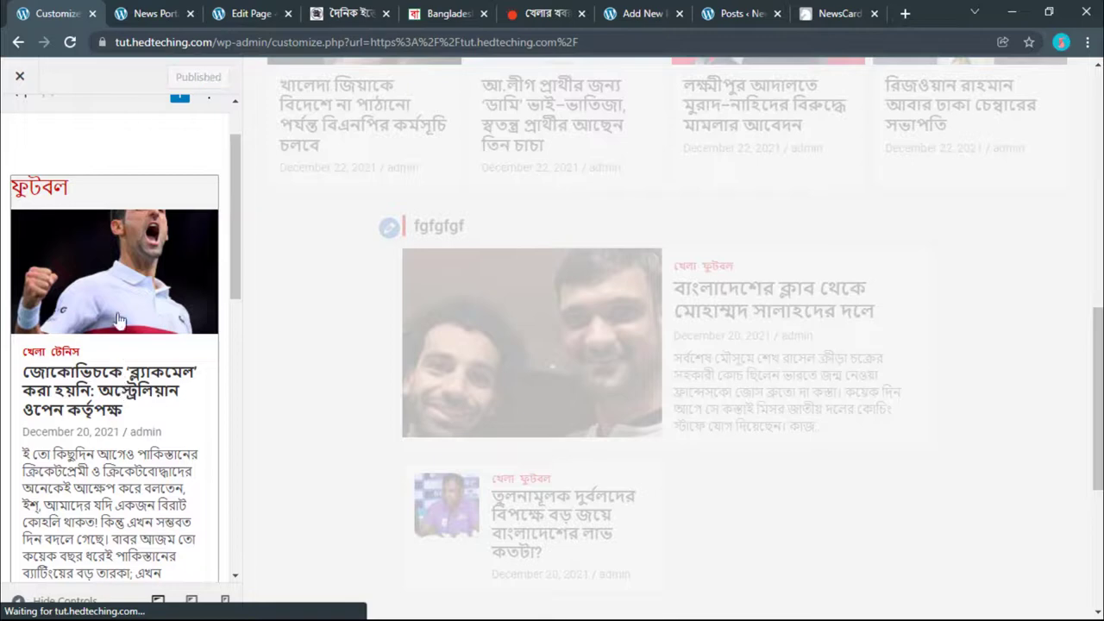
scroll(446, 343, "down", 3)
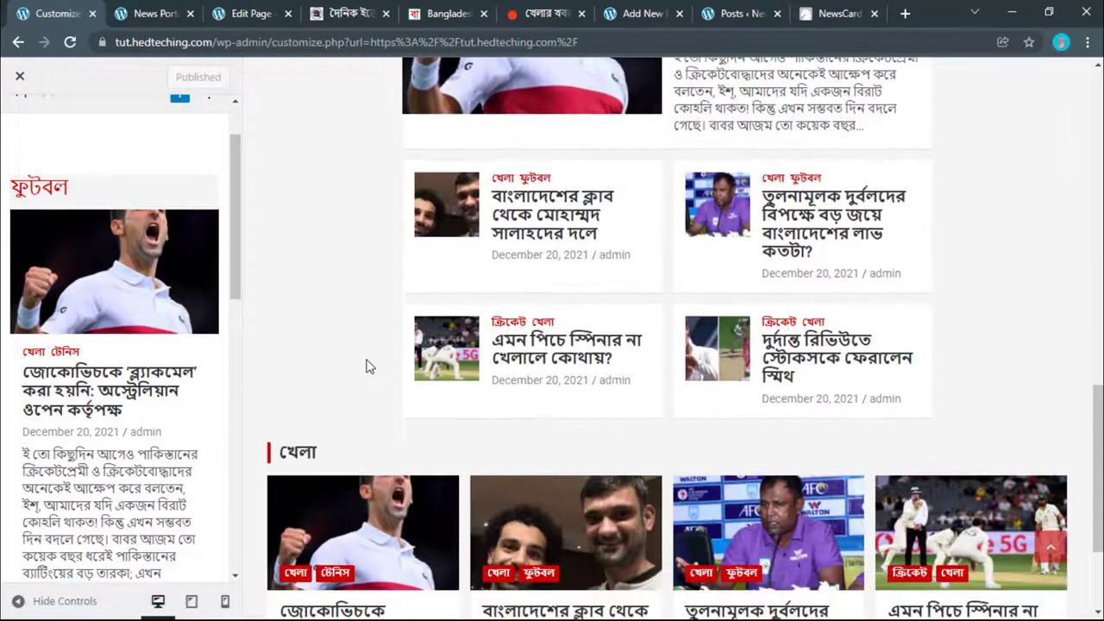
scroll(361, 366, "down", 1)
scroll(116, 214, "up", 2)
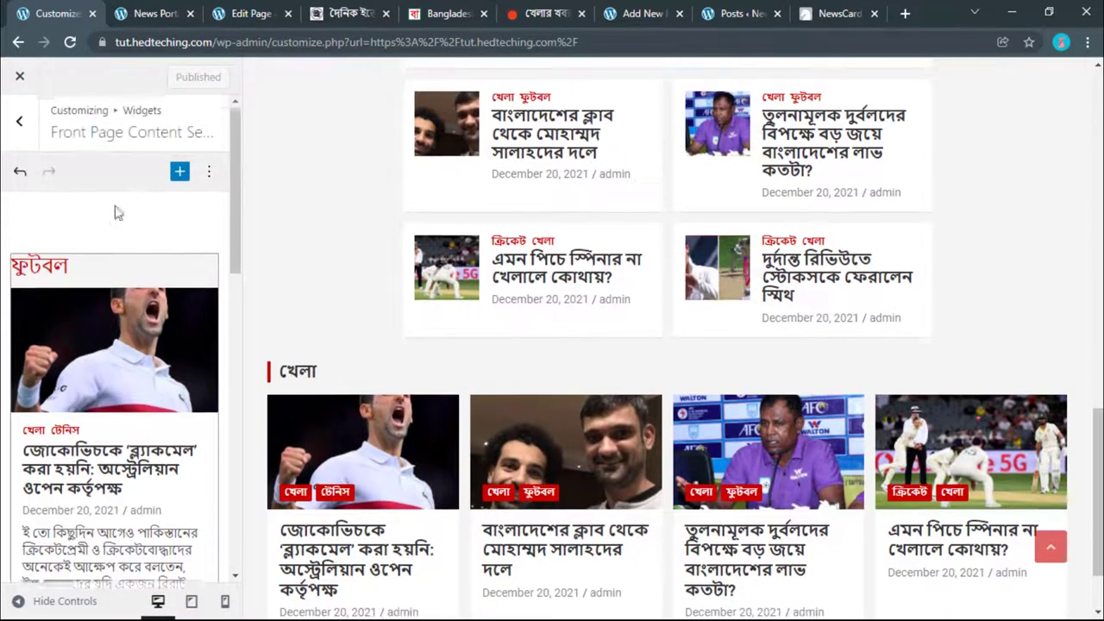
Step: Insert a TH: Card/Block Posts widget into the Front Page Content Section
left_click(180, 174)
scroll(296, 308, "down", 8)
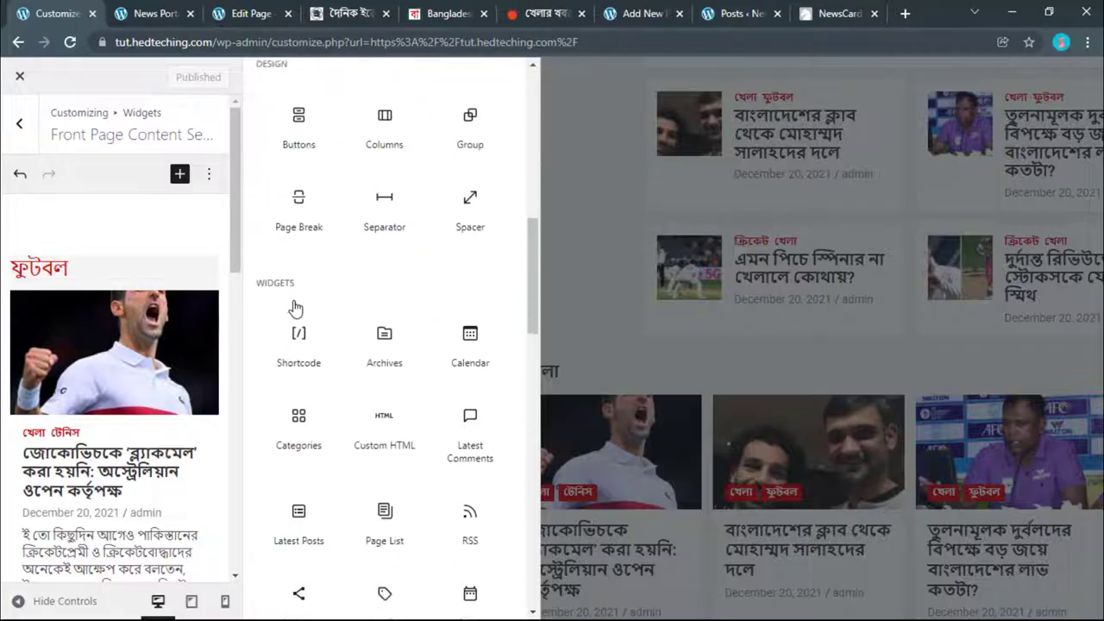
scroll(296, 304, "up", 4)
scroll(296, 308, "down", 10)
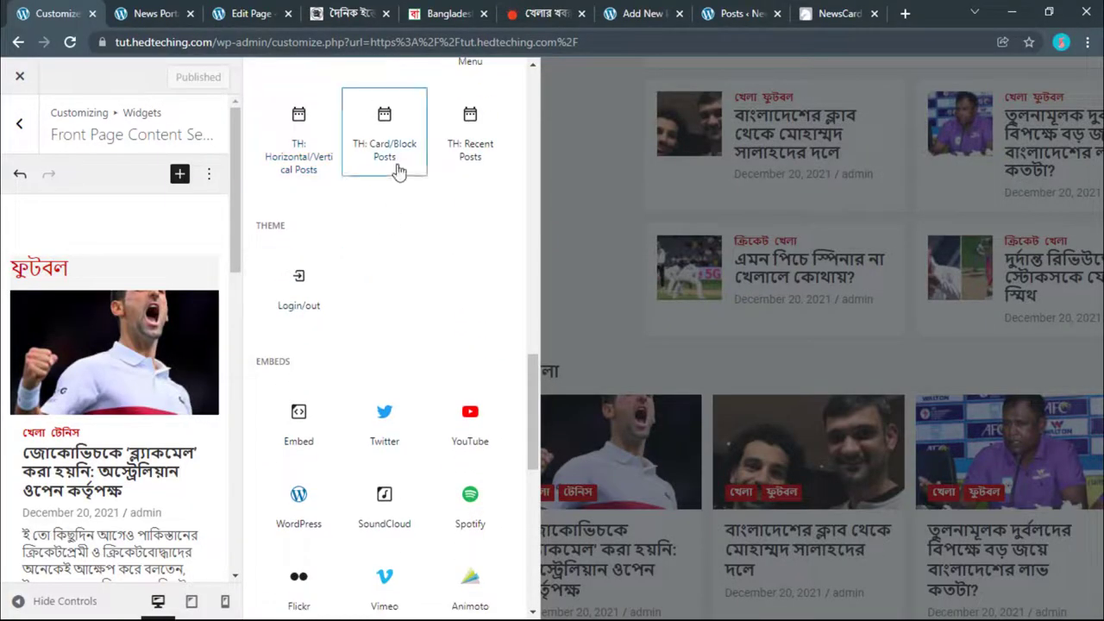
left_click(399, 172)
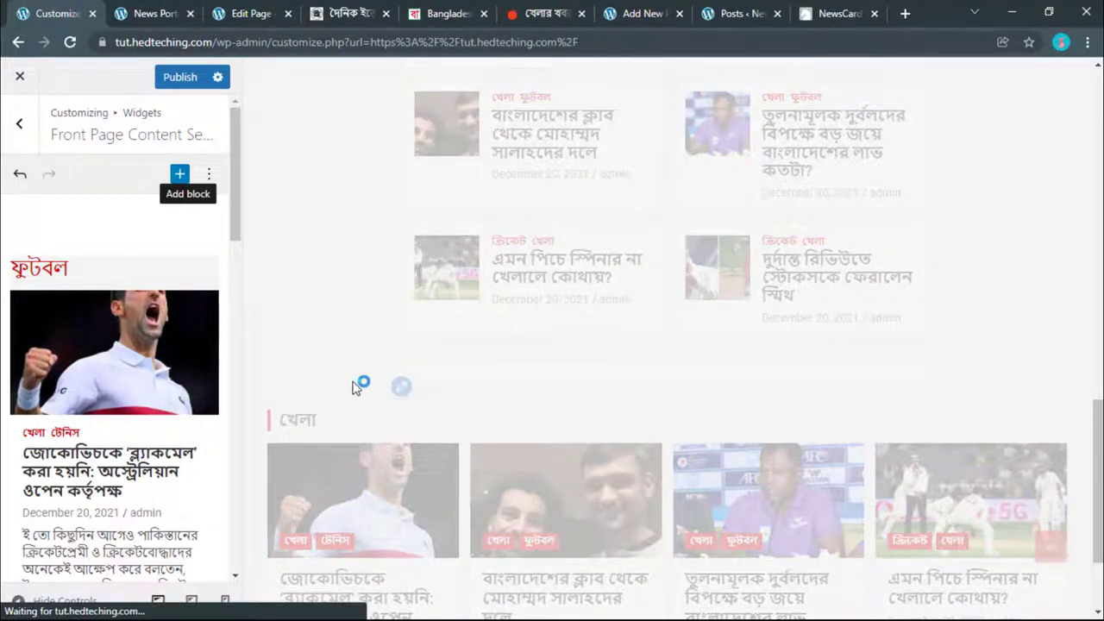
Step: Set the Card/Block Posts widget's category to টেনিস and review the preview
scroll(181, 347, "down", 5)
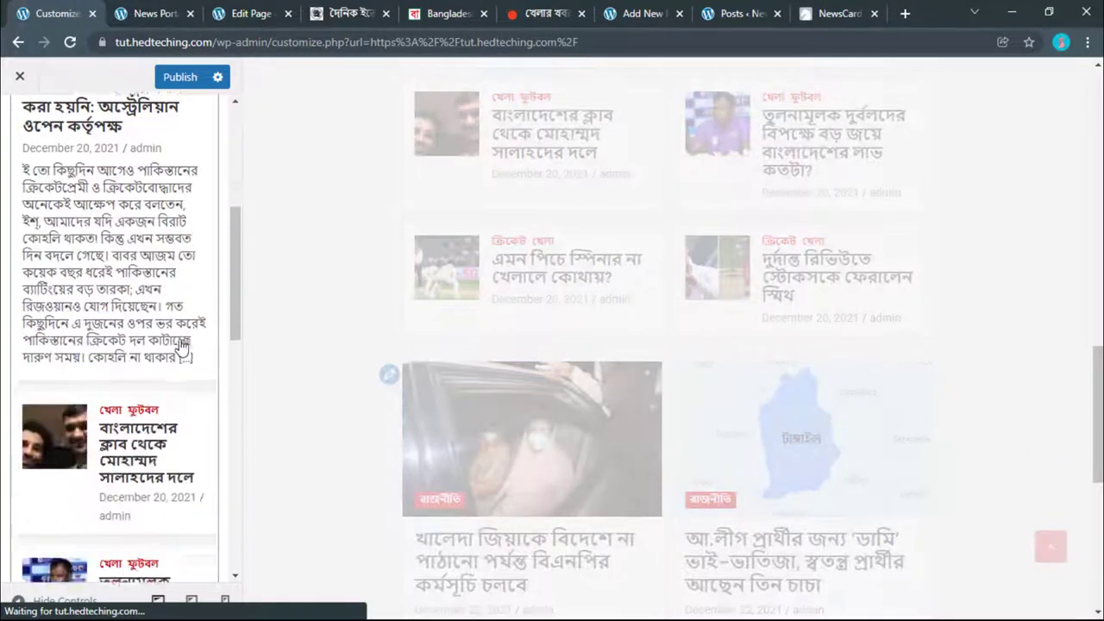
scroll(181, 347, "down", 6)
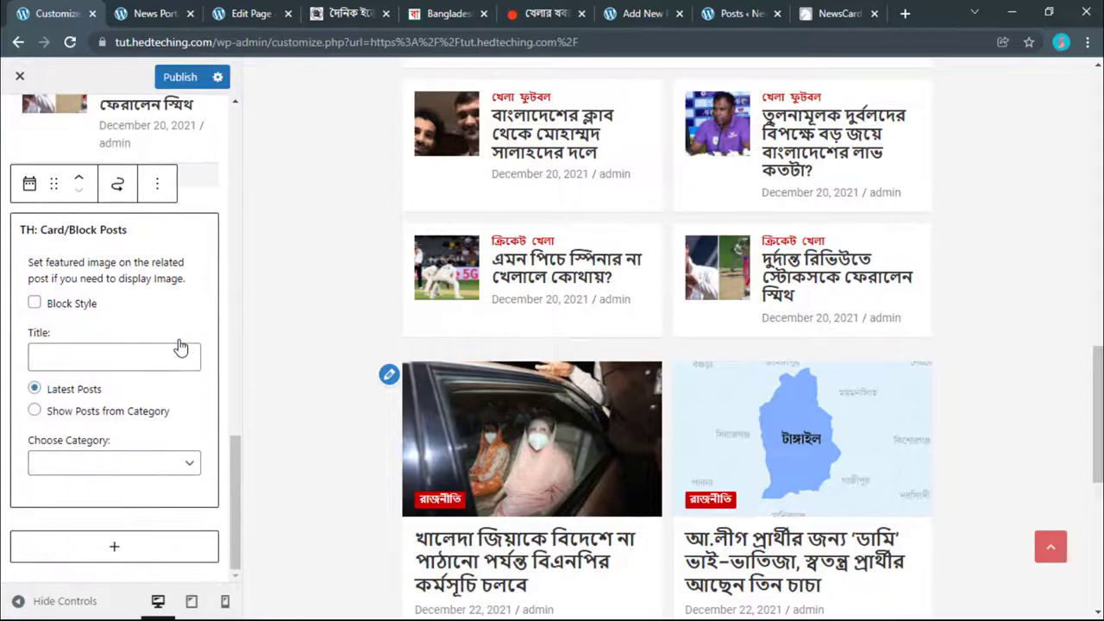
left_click(72, 463)
left_click(73, 535)
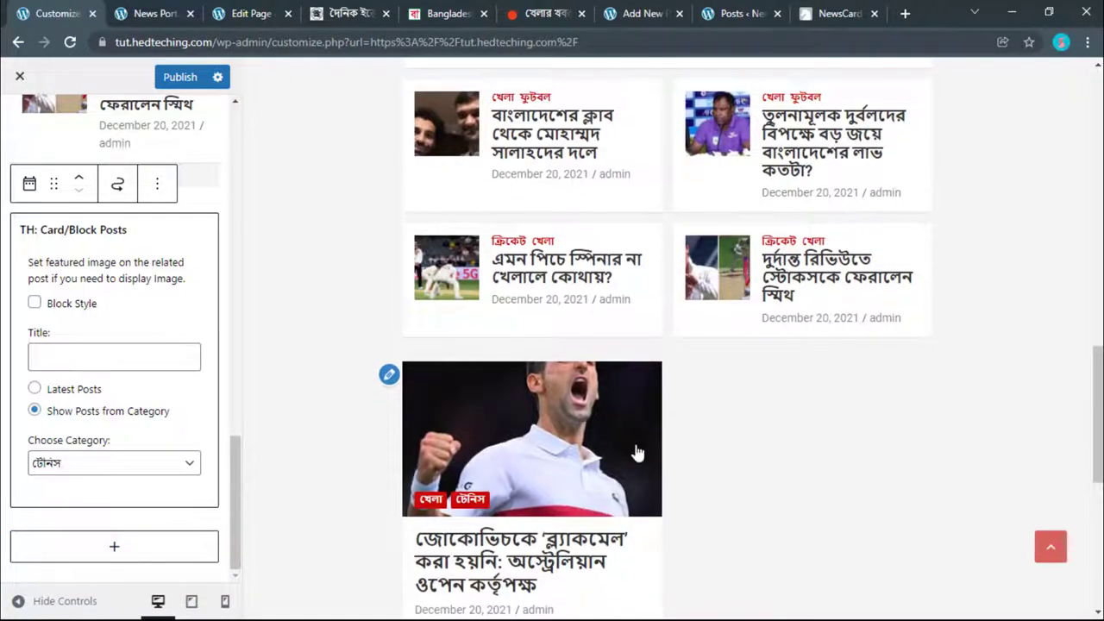
scroll(733, 444, "down", 2)
scroll(739, 440, "up", 1)
scroll(742, 440, "up", 3)
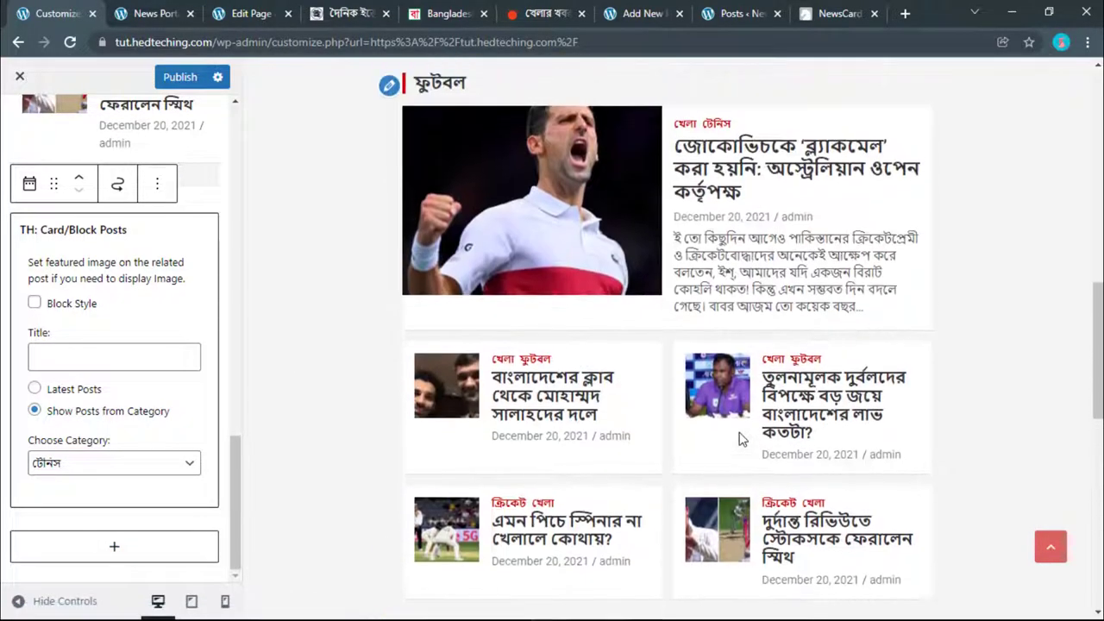
scroll(742, 440, "down", 4)
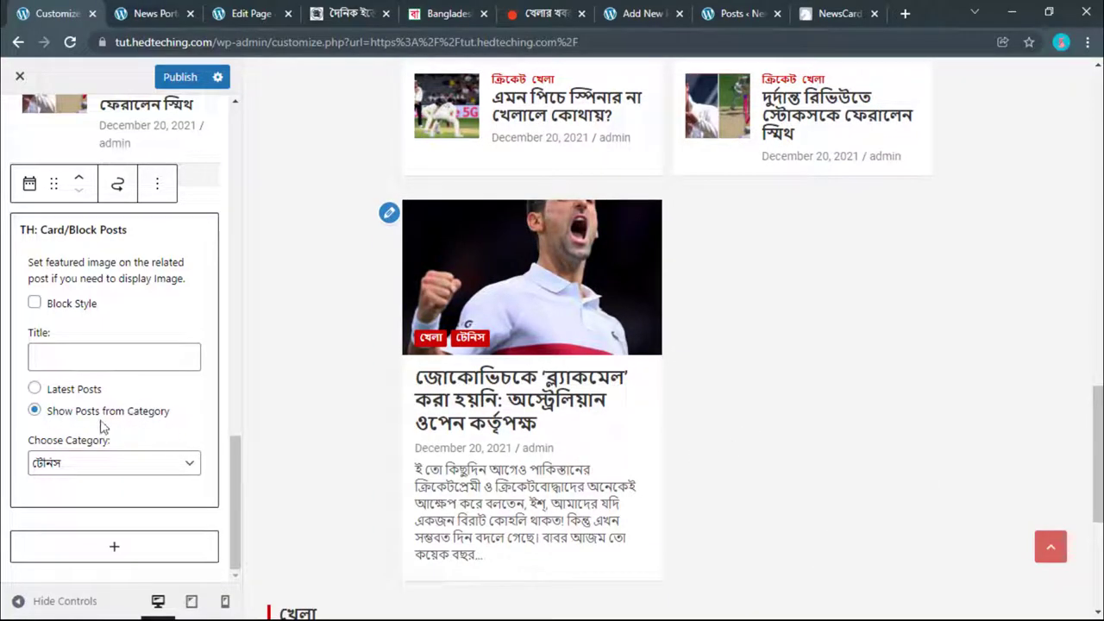
Step: Check the All Posts list, then come back to the front-page Customizer
left_click(712, 10)
scroll(591, 297, "up", 1)
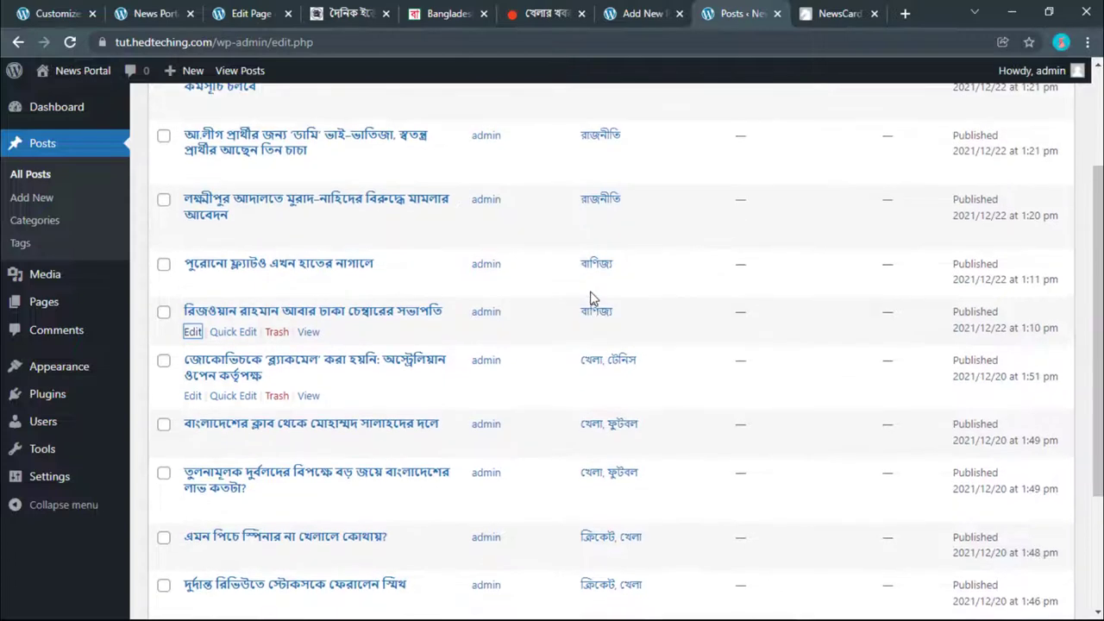
scroll(578, 328, "down", 1)
left_click(51, 13)
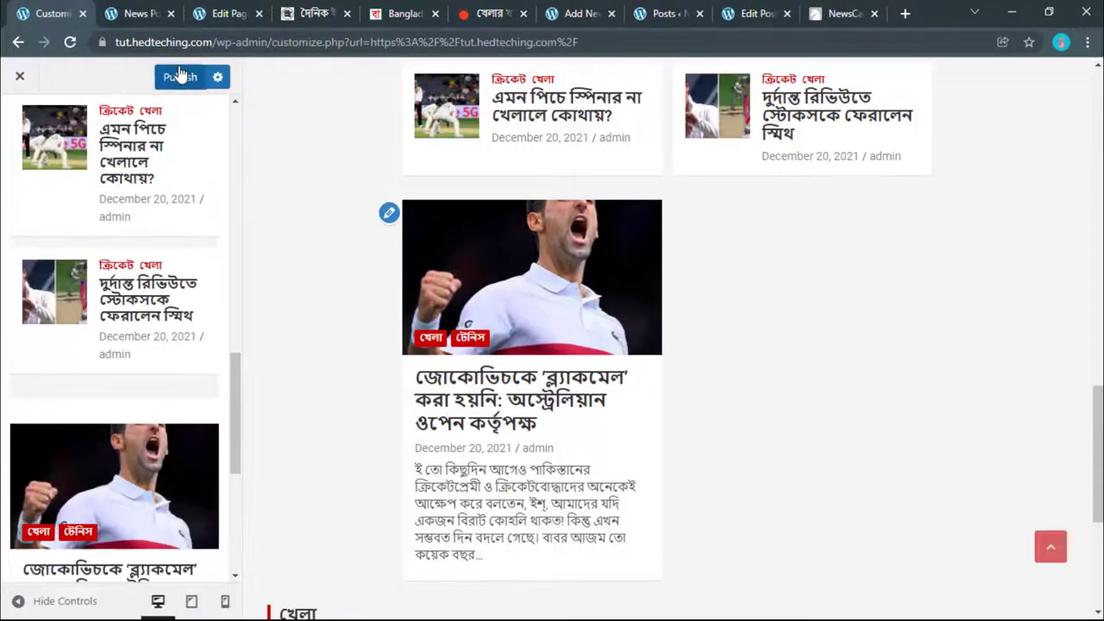
scroll(195, 328, "up", 5)
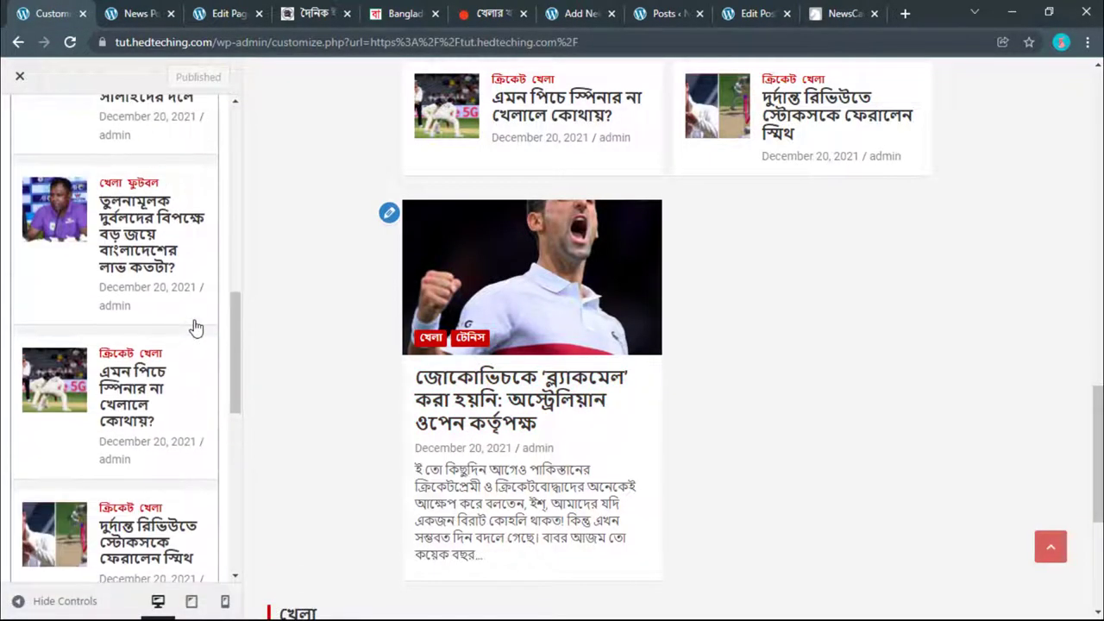
scroll(195, 328, "up", 6)
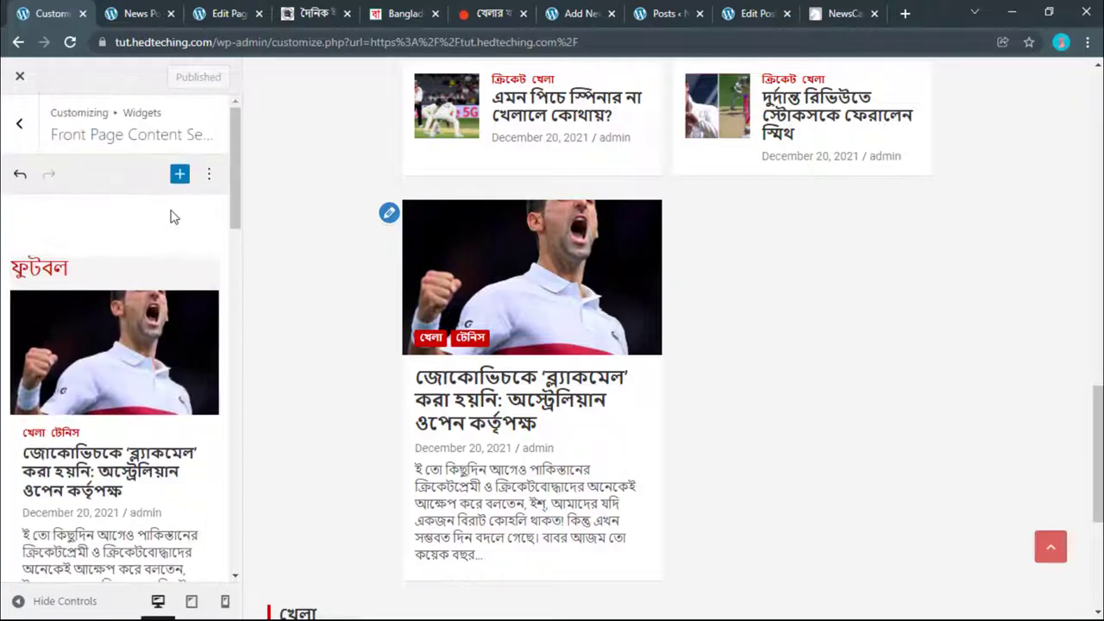
Step: Add a TH: Horizontal/Vertical Posts widget of latest posts to the Front Page Content Section
left_click(179, 175)
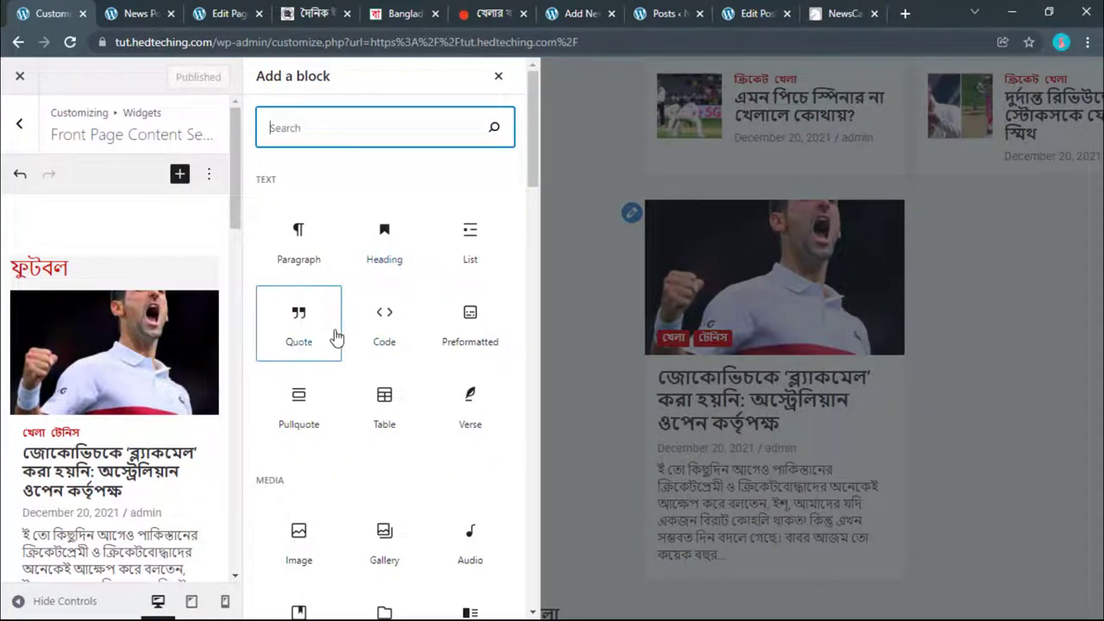
scroll(377, 369, "down", 10)
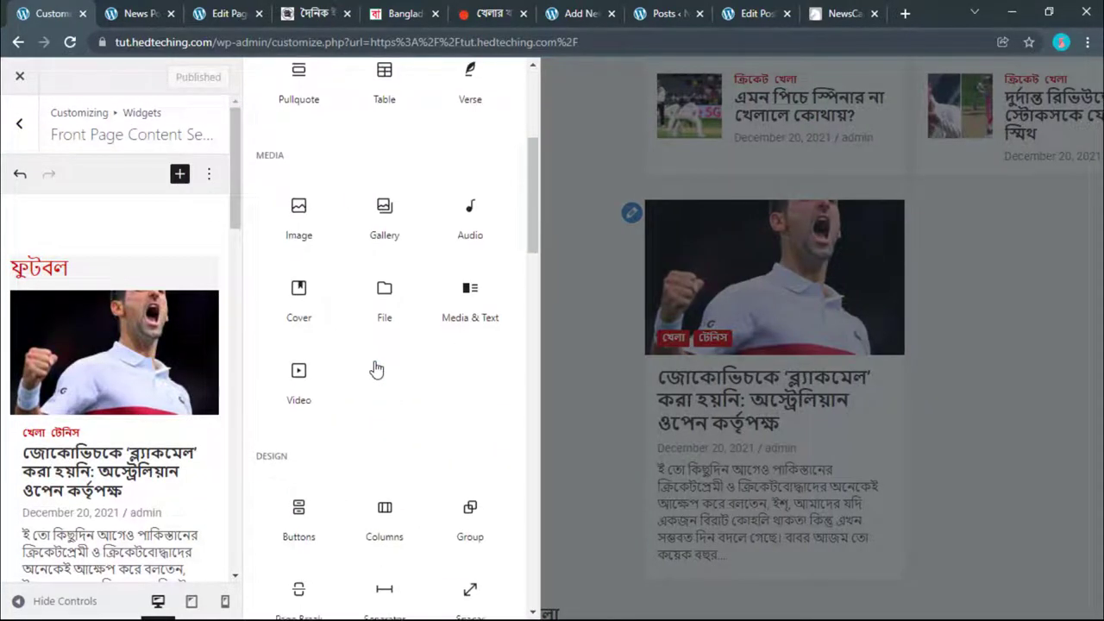
scroll(377, 369, "down", 4)
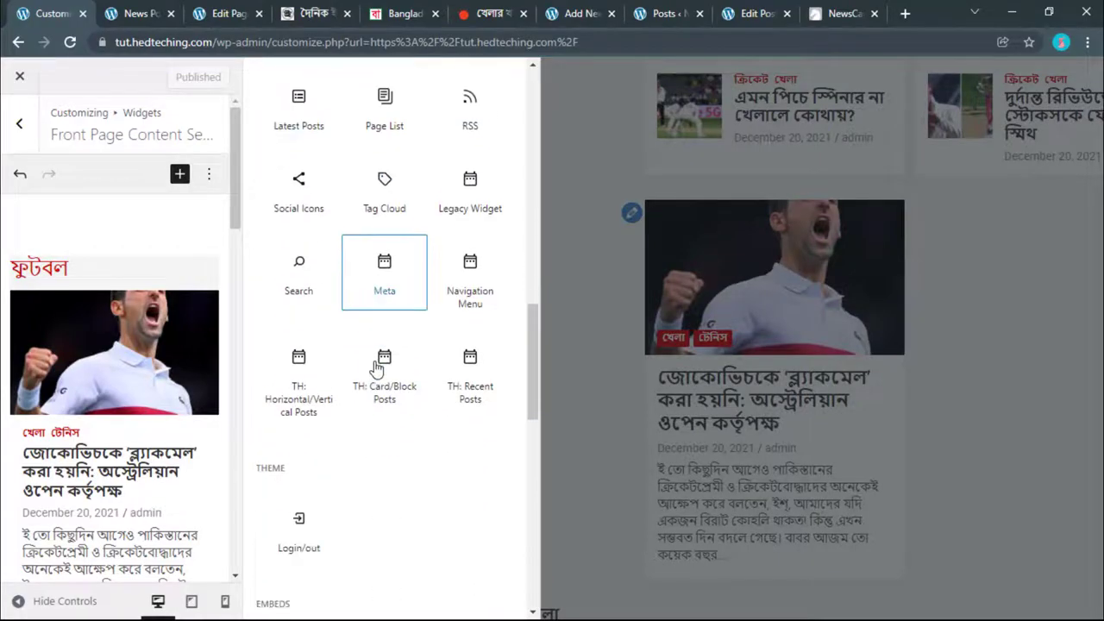
left_click(317, 398)
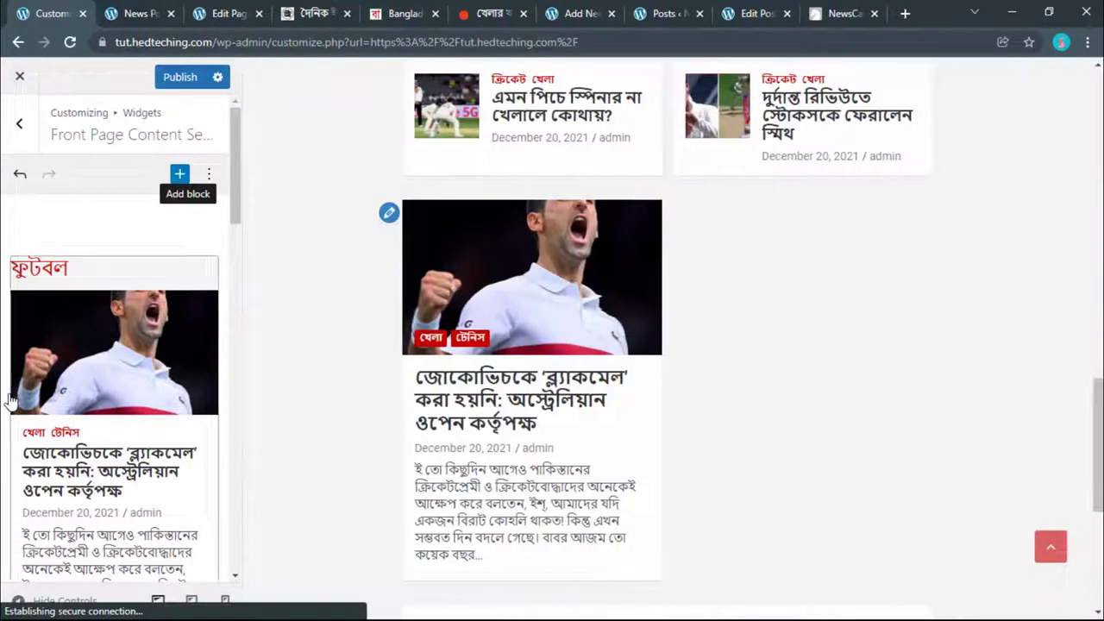
scroll(74, 369, "down", 10)
scroll(73, 369, "down", 10)
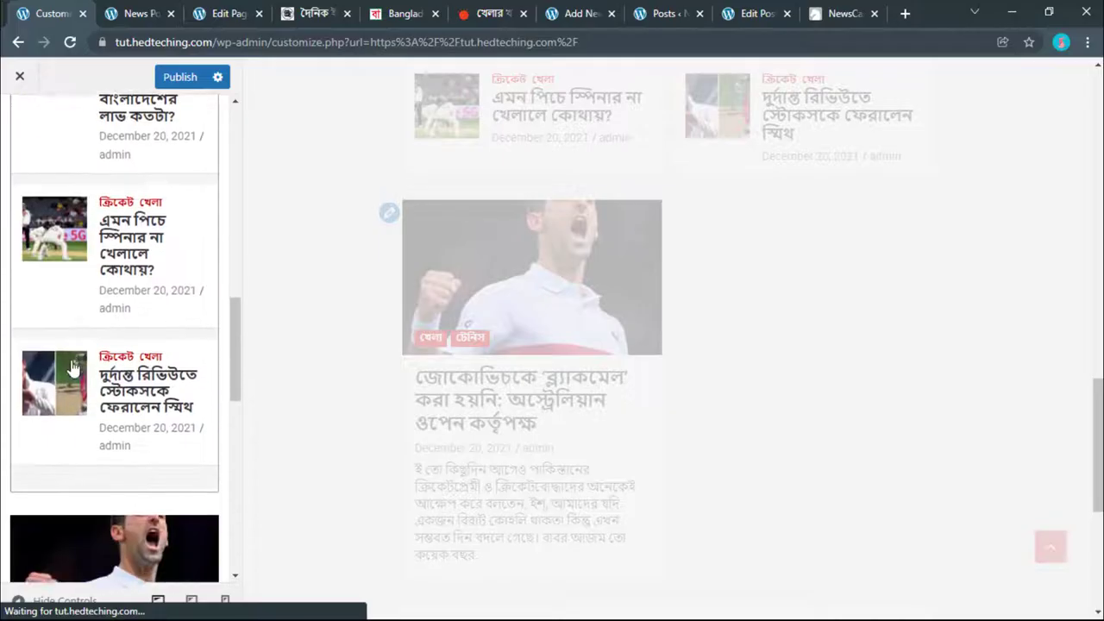
scroll(74, 368, "down", 5)
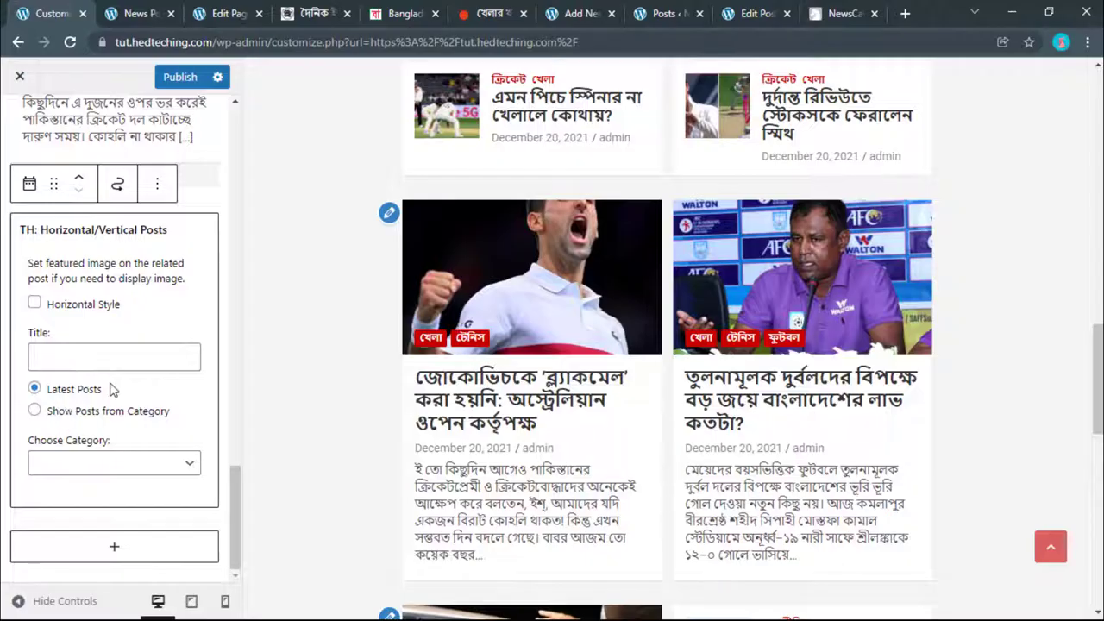
scroll(487, 411, "down", 8)
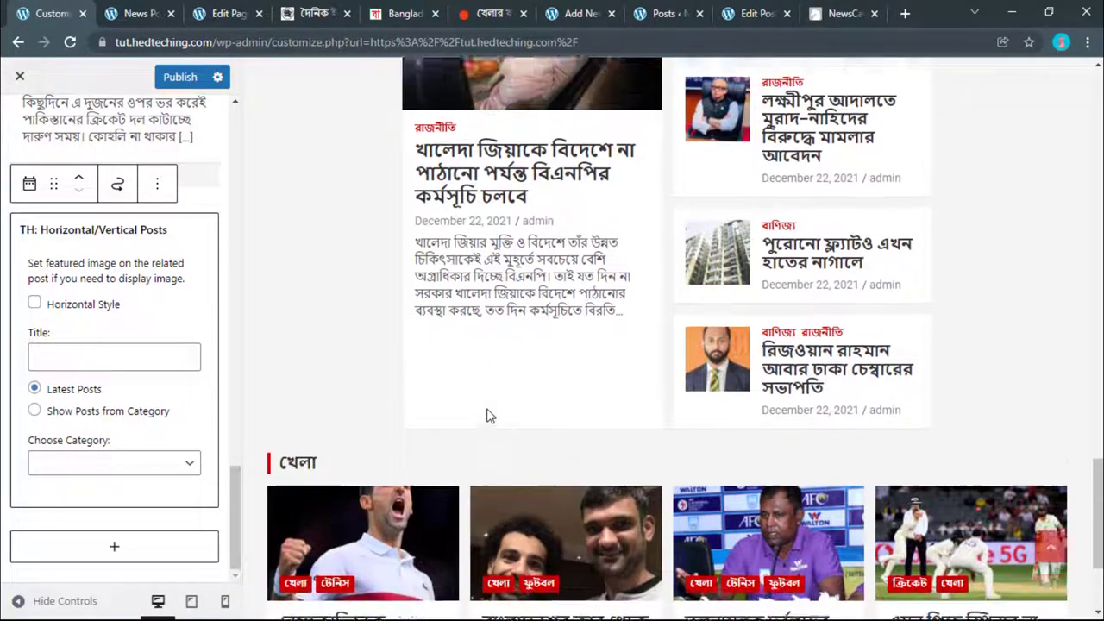
scroll(488, 417, "up", 5)
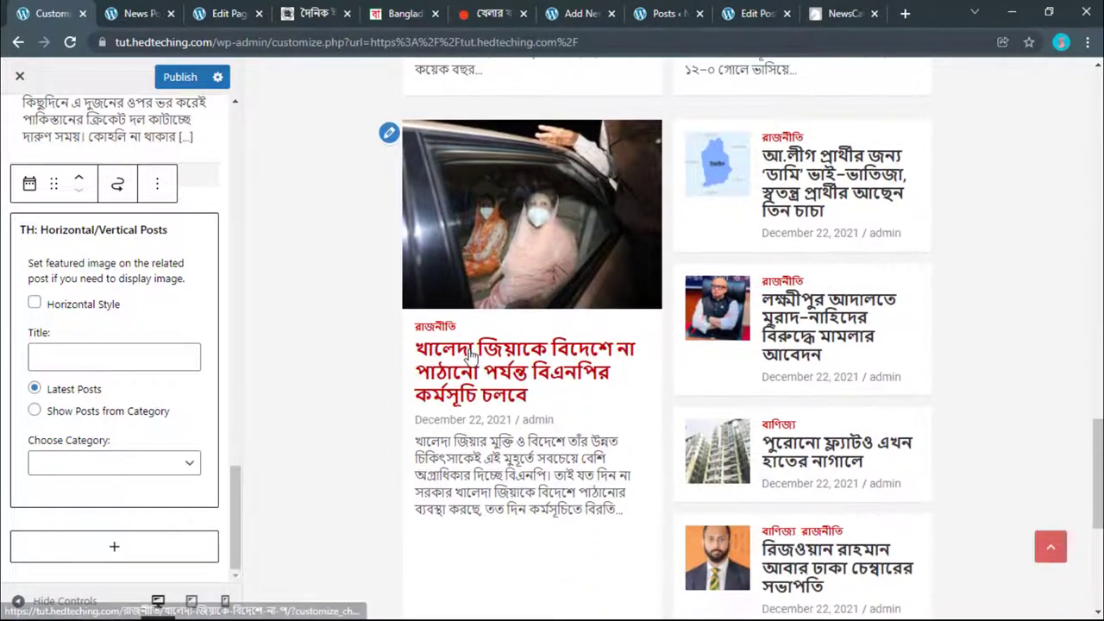
Step: Open the lead রাজনীতি post from the preview in a new tab and view it
right_click(470, 354)
left_click(509, 364)
left_click(127, 13)
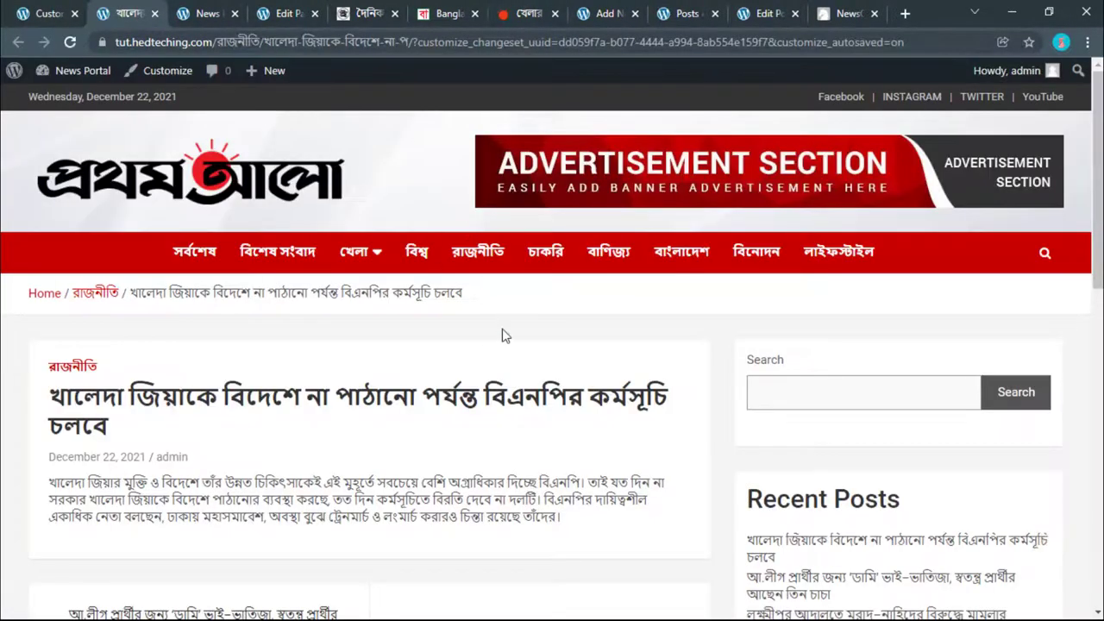
Step: From Posts > All Posts, open the post's Edit link in a new tab
scroll(417, 305, "down", 3)
scroll(246, 224, "up", 3)
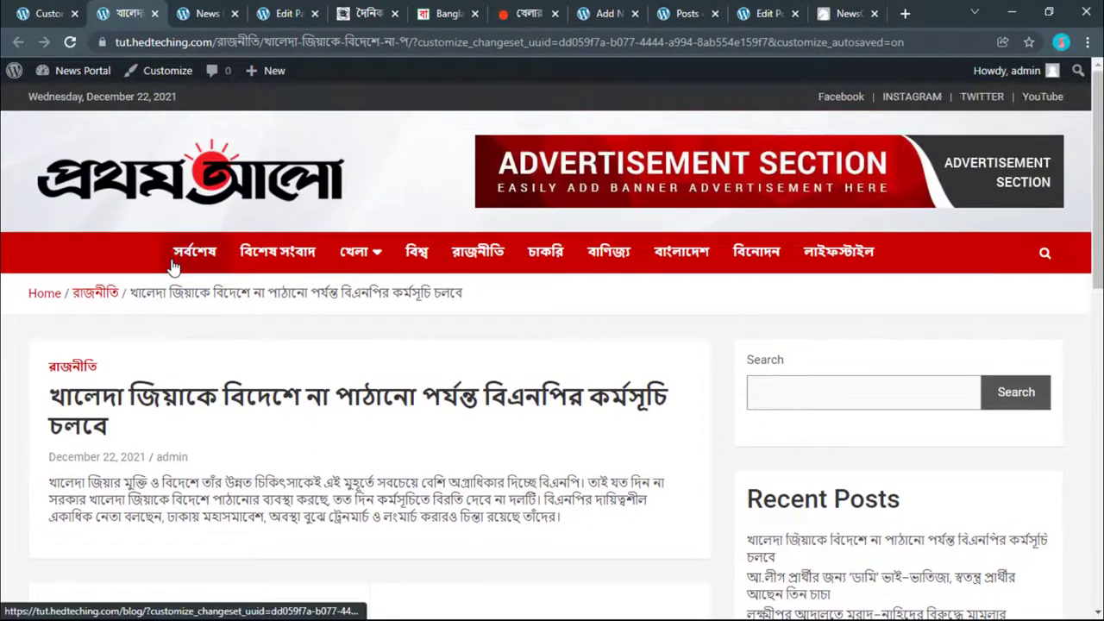
scroll(173, 267, "down", 3)
scroll(169, 266, "up", 3)
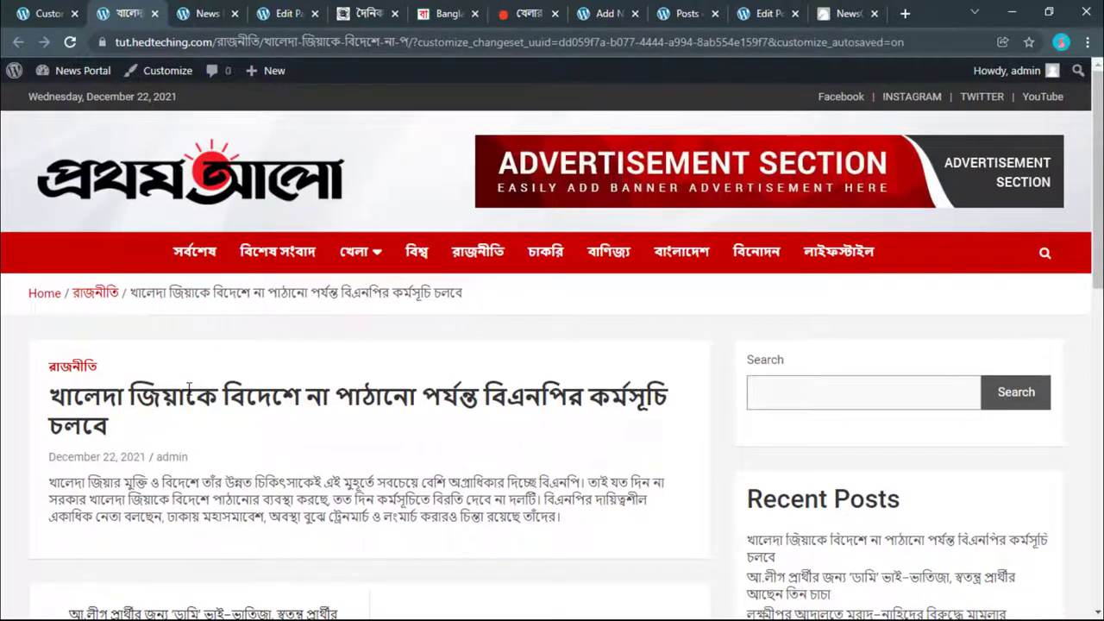
left_click(693, 8)
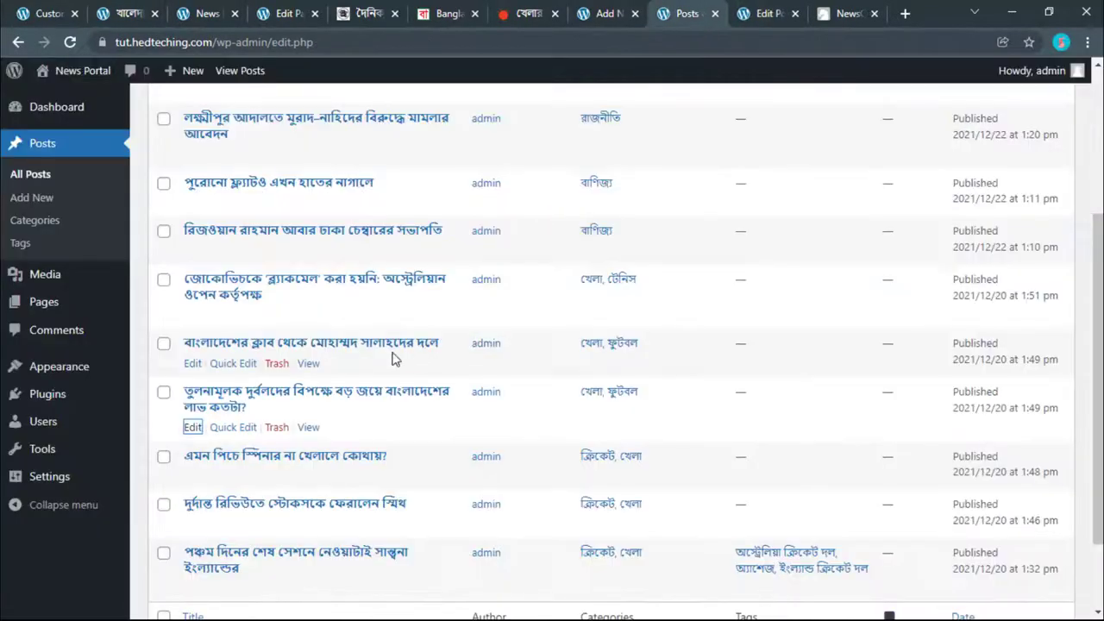
scroll(345, 337, "up", 2)
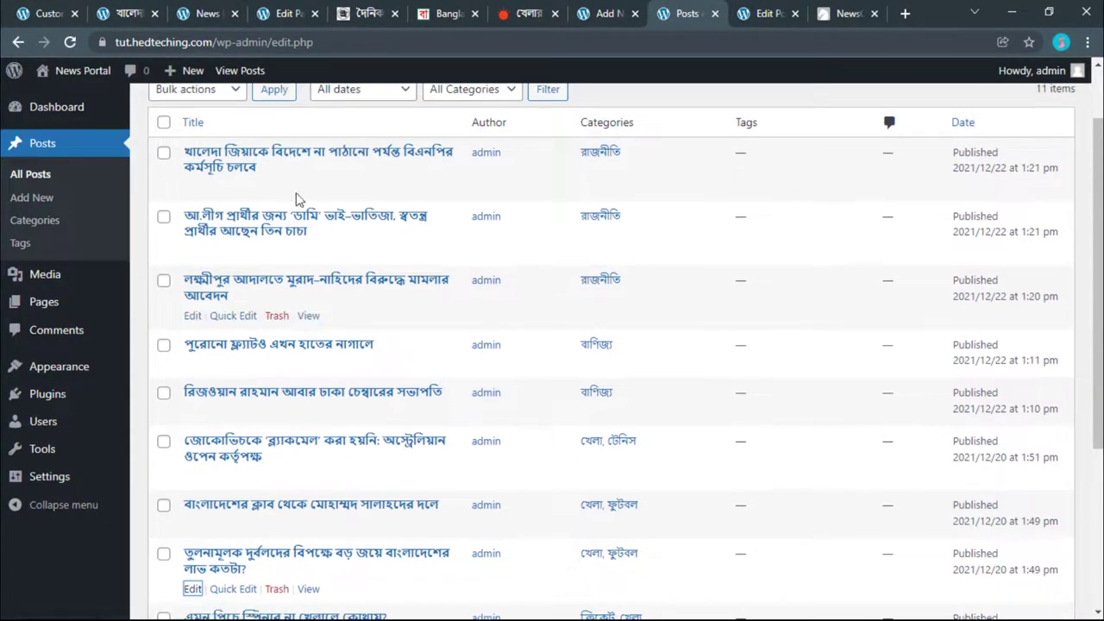
right_click(190, 190)
left_click(233, 195)
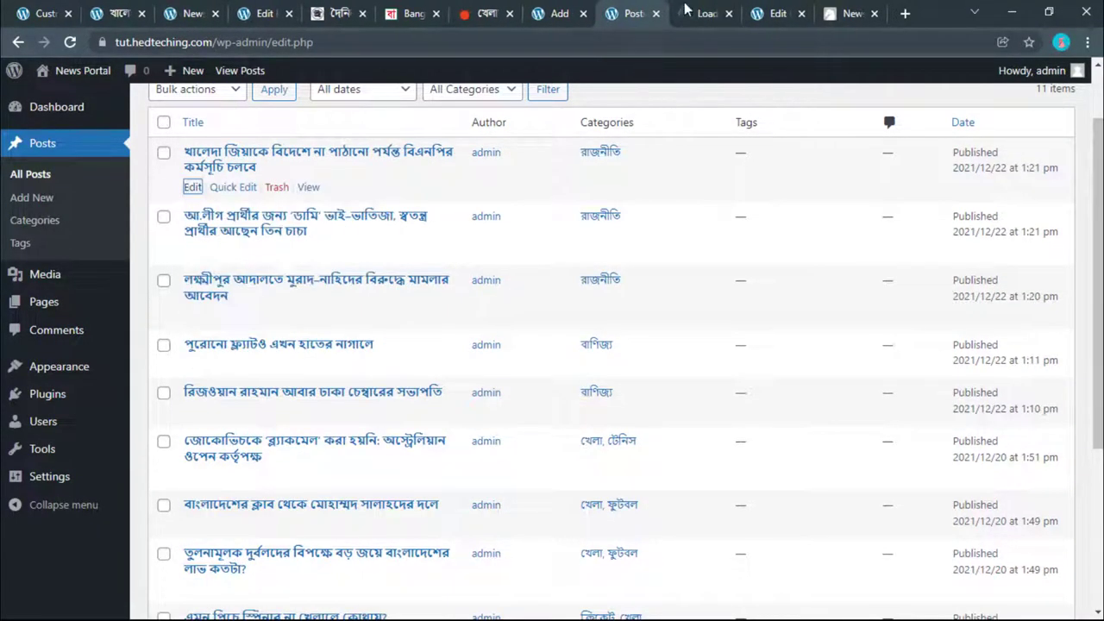
Step: Switch to the post's block editor tab and select both body paragraphs
left_click(699, 13)
left_click(76, 13)
scroll(447, 460, "down", 1)
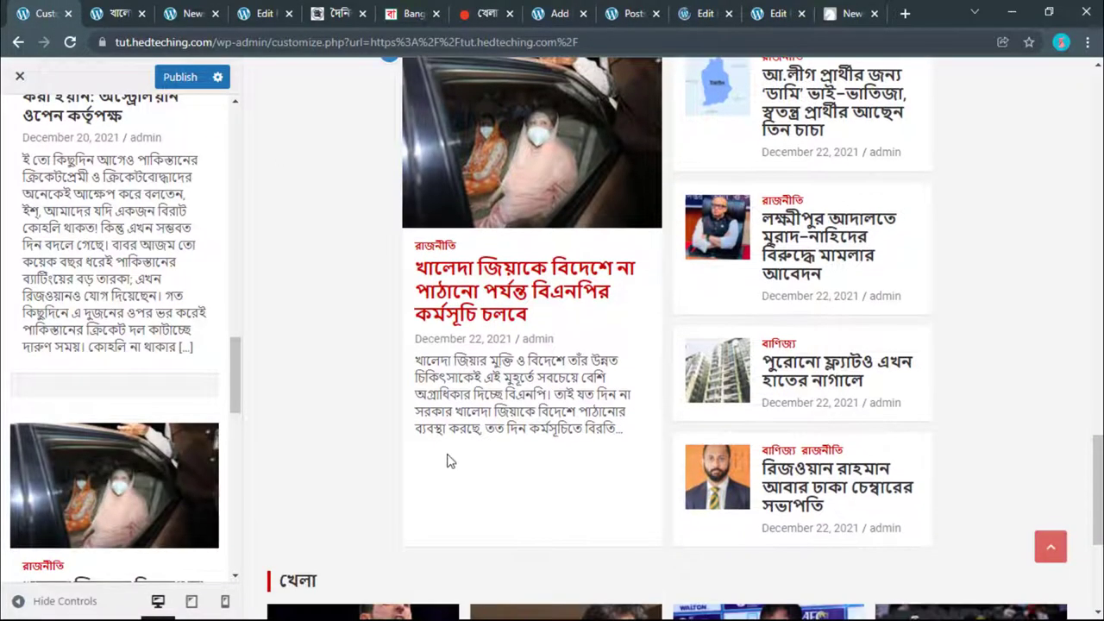
left_click(776, 13)
left_click_drag(129, 380, 98, 276)
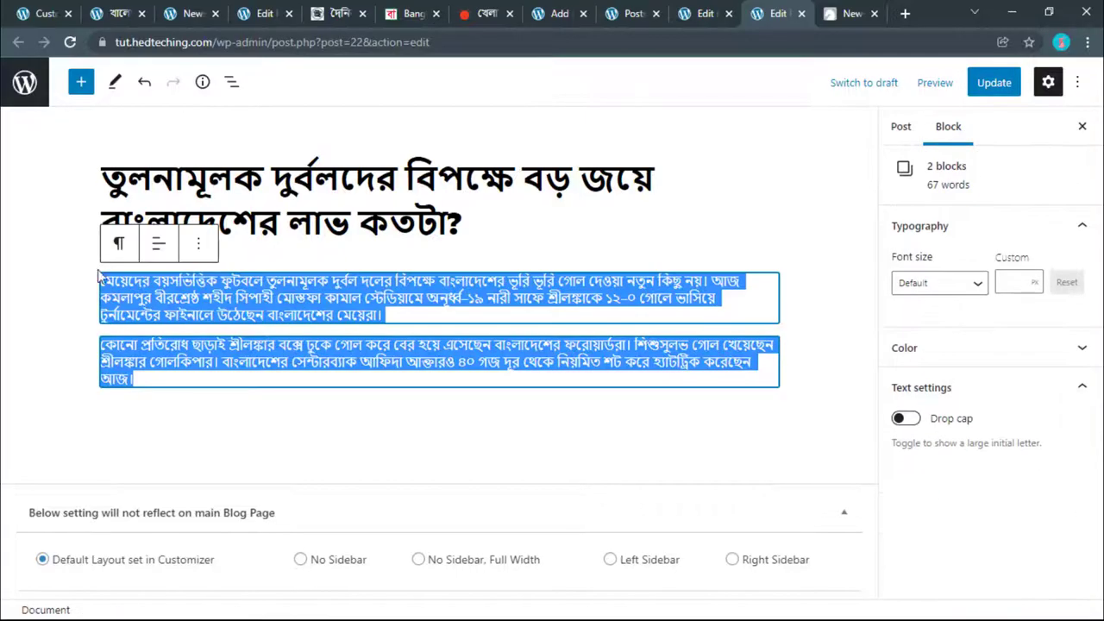
Step: Add a new paragraph reading ফুটবল below the post's body text
left_click(220, 377)
key("Return")
type("ফুটবল")
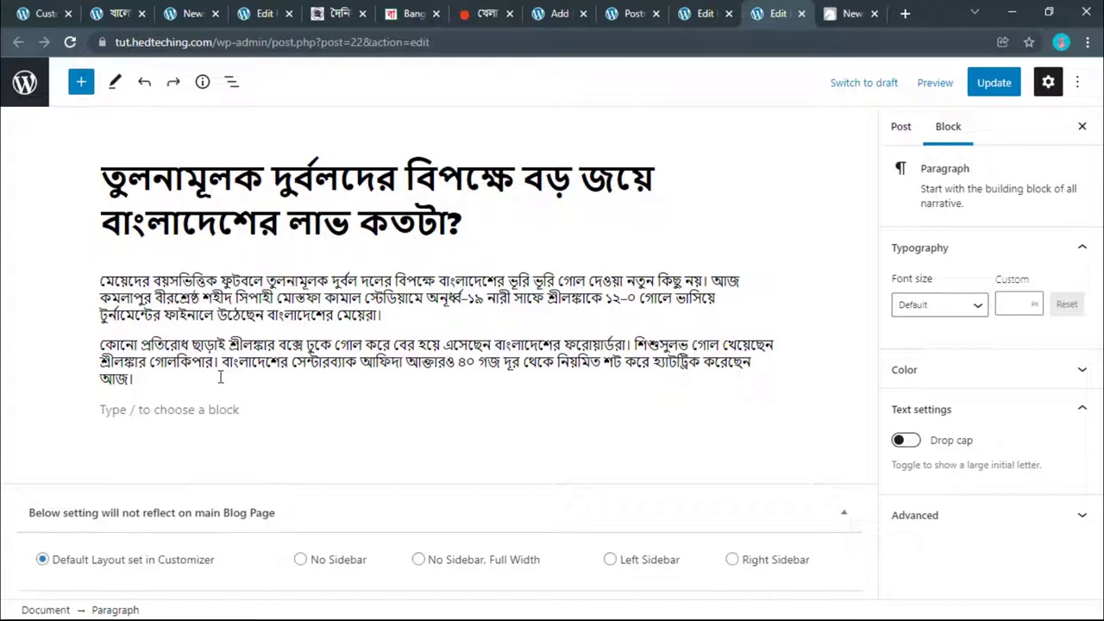
left_click_drag(170, 375, 98, 276)
Step: Duplicate the first paragraph three times so it appears four times, then Update the post
left_click(505, 298)
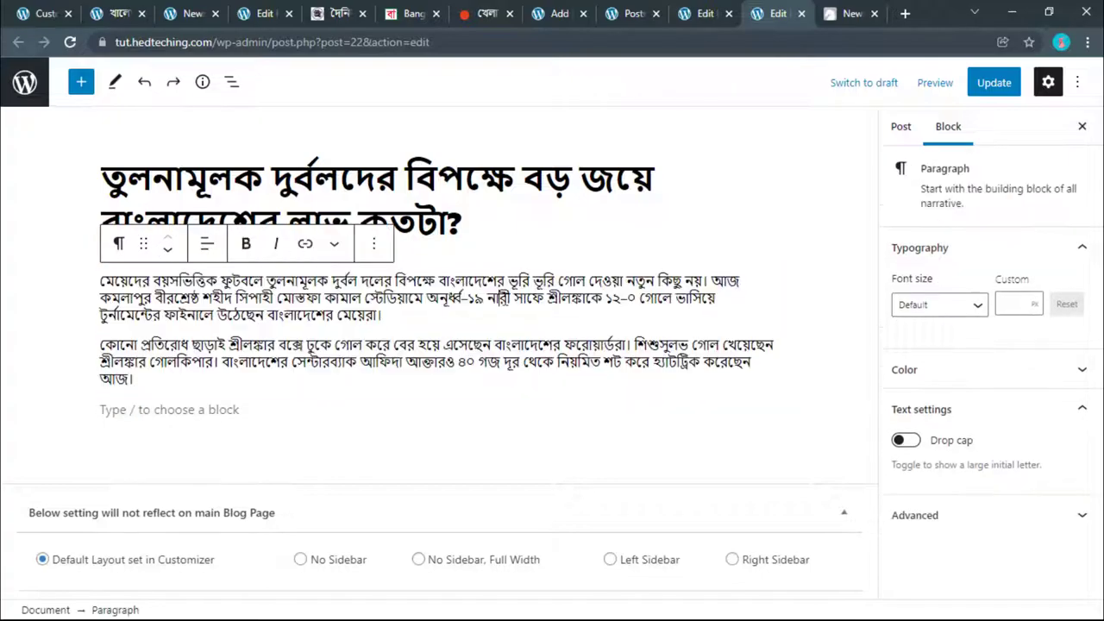
left_click(373, 245)
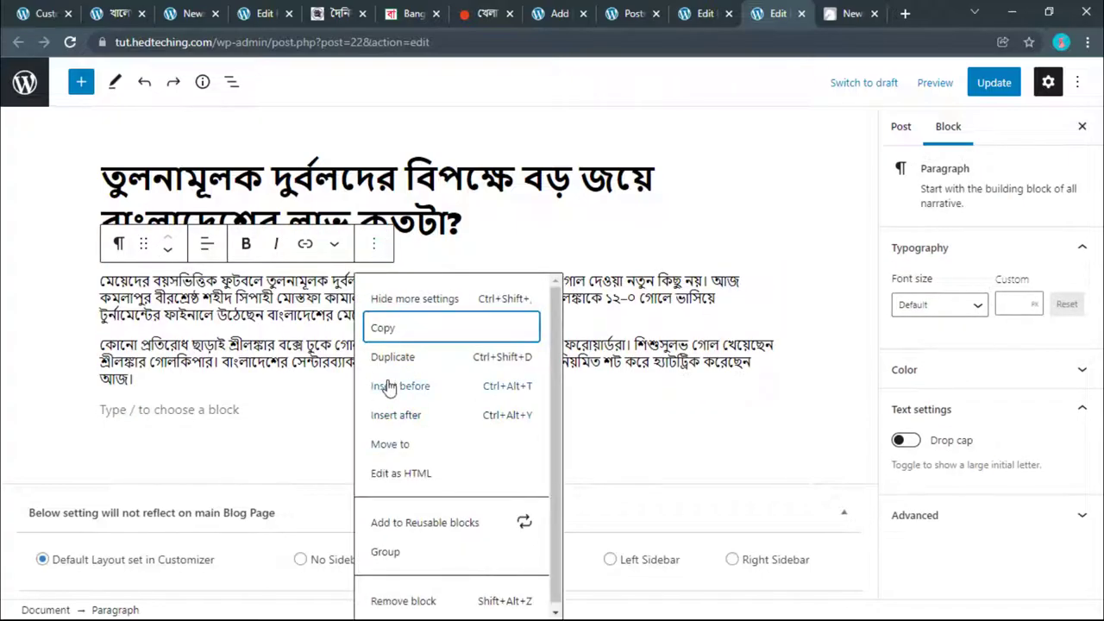
left_click(383, 364)
left_click(366, 308)
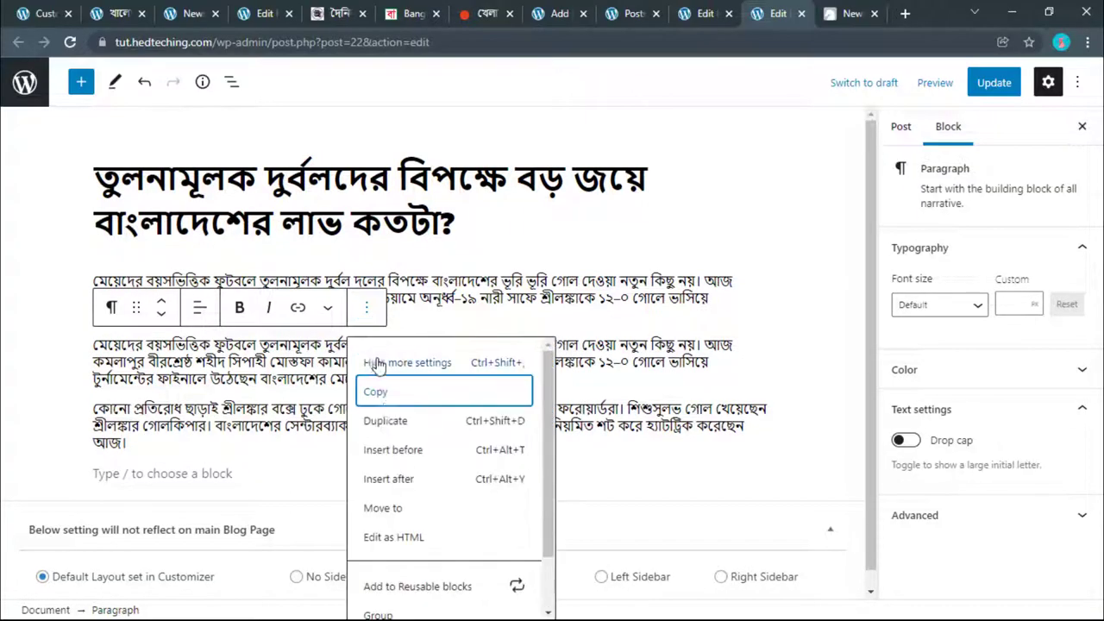
left_click(390, 432)
left_click(365, 371)
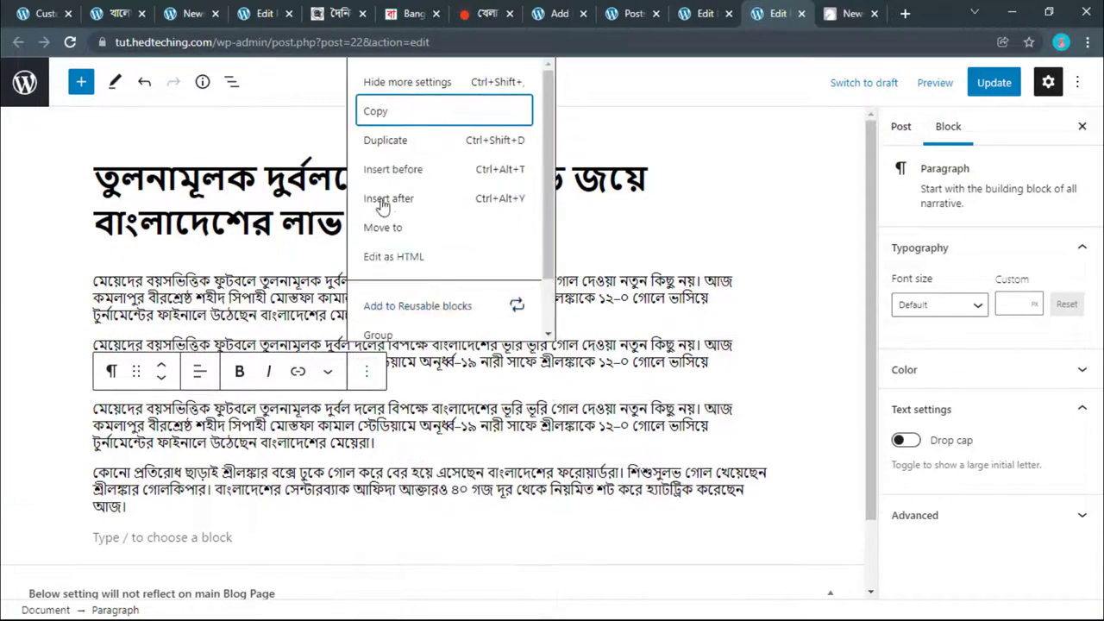
left_click(379, 139)
left_click(1001, 82)
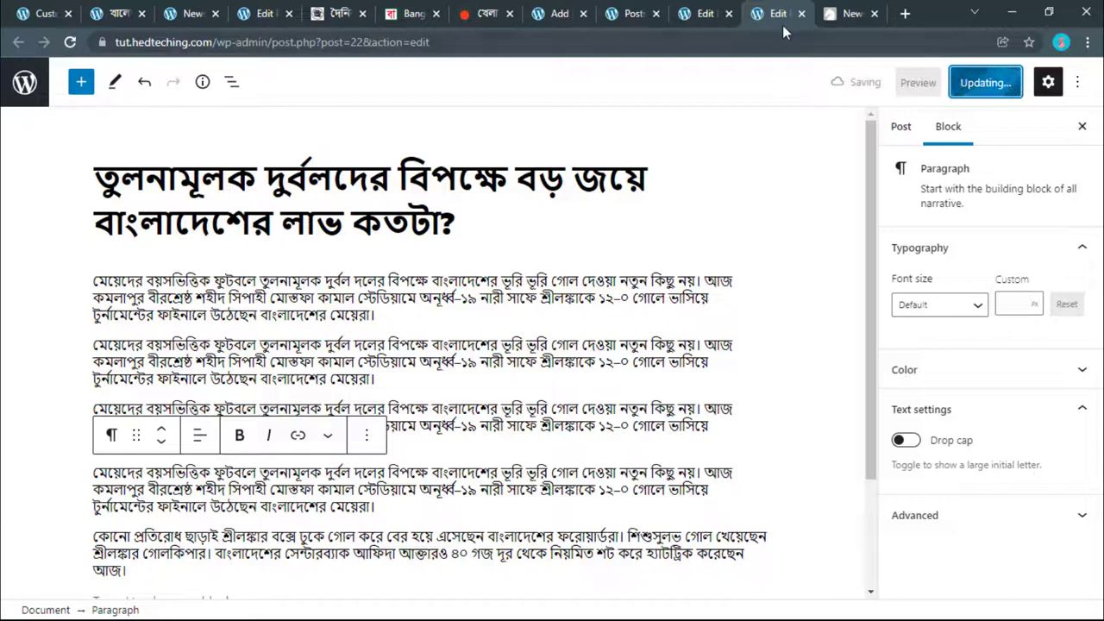
left_click(841, 13)
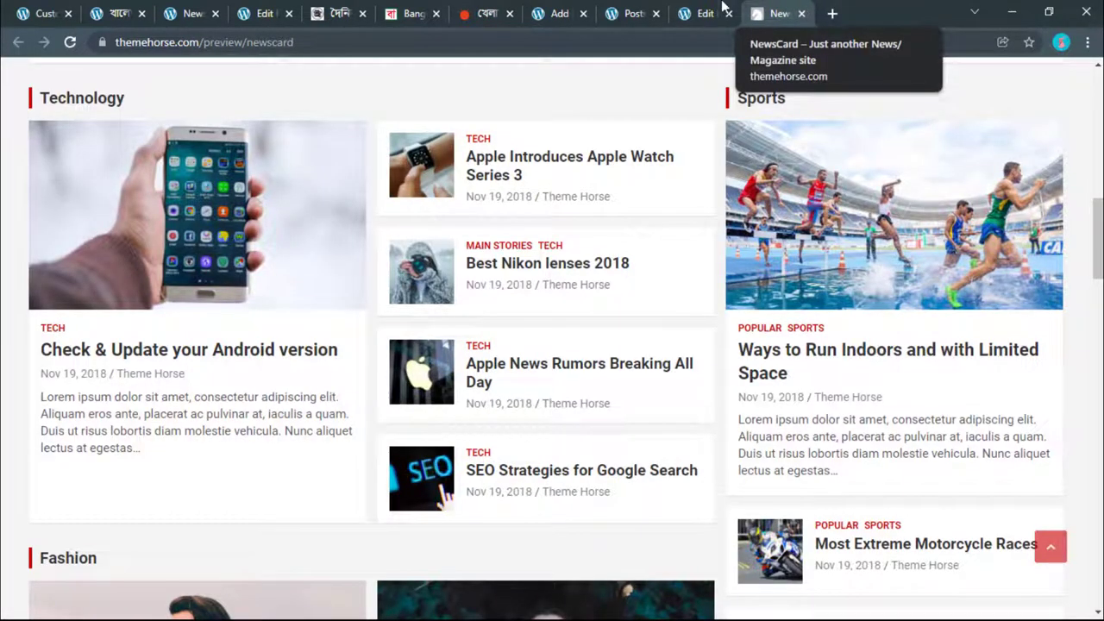
Step: Scroll through the NewsCard demo's Technology, Sports and Health section layouts
left_click(716, 10)
left_click(777, 14)
scroll(678, 207, "down", 6)
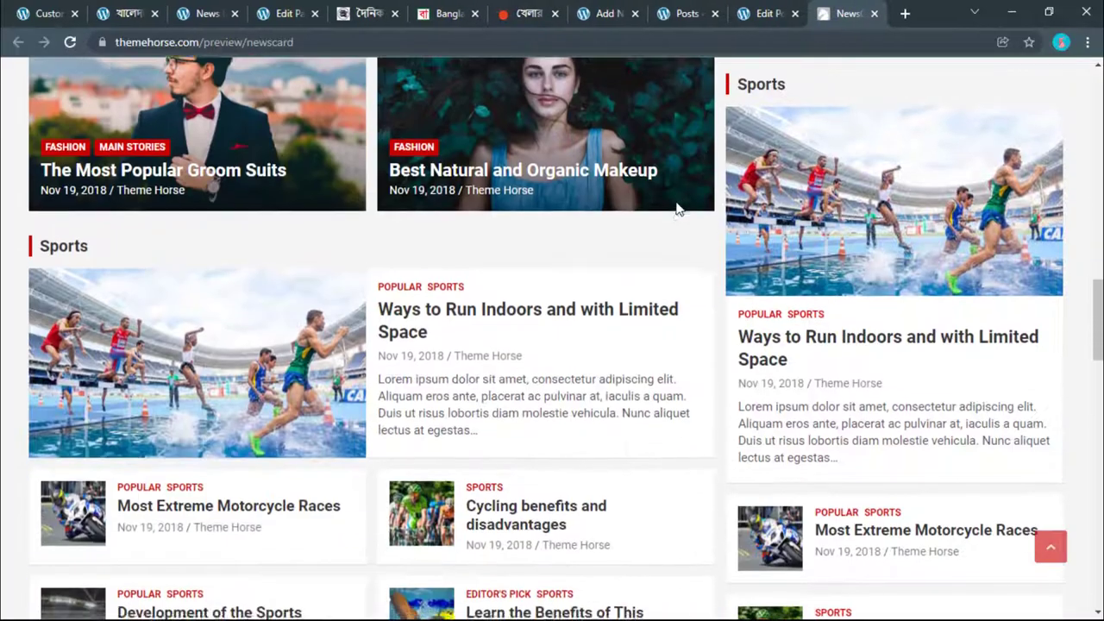
scroll(678, 209, "down", 4)
scroll(678, 219, "up", 11)
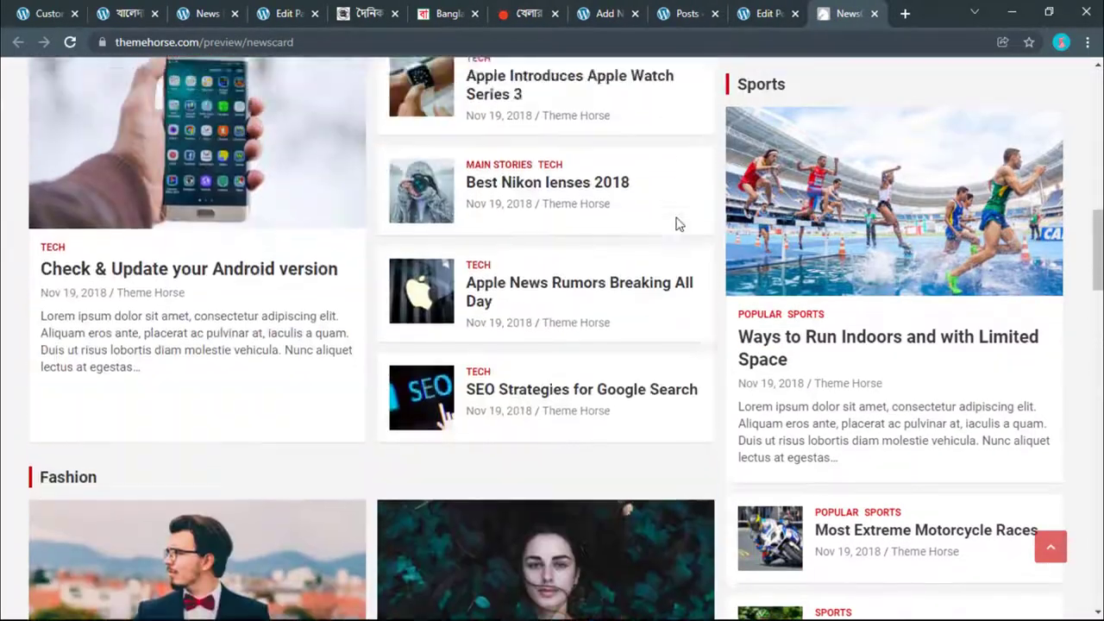
scroll(678, 223, "up", 6)
scroll(678, 223, "down", 5)
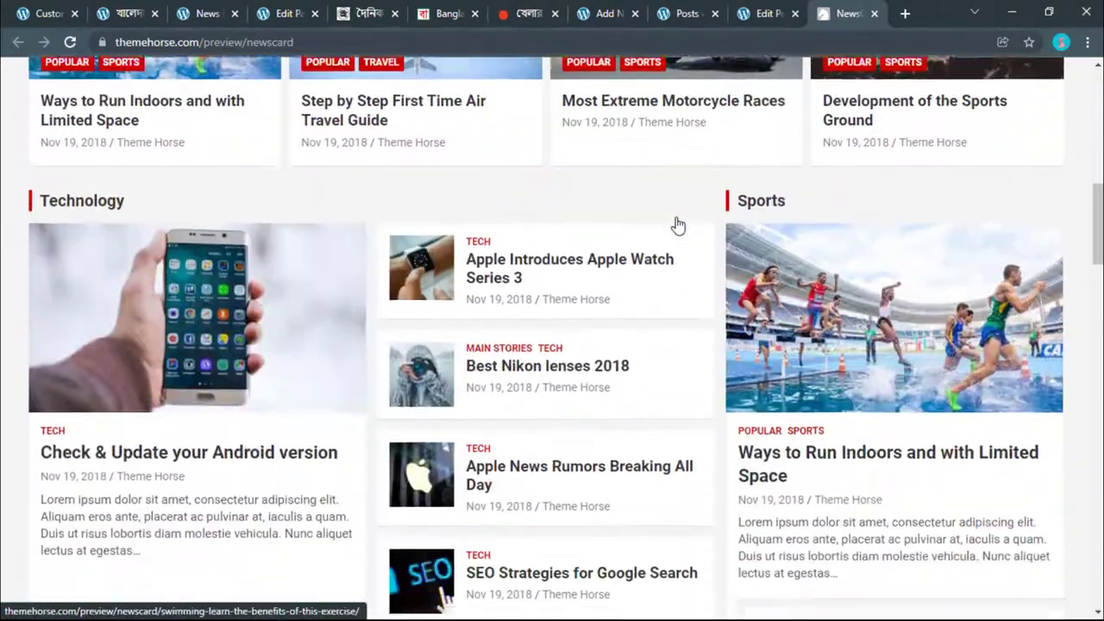
scroll(678, 225, "down", 3)
scroll(472, 323, "up", 3)
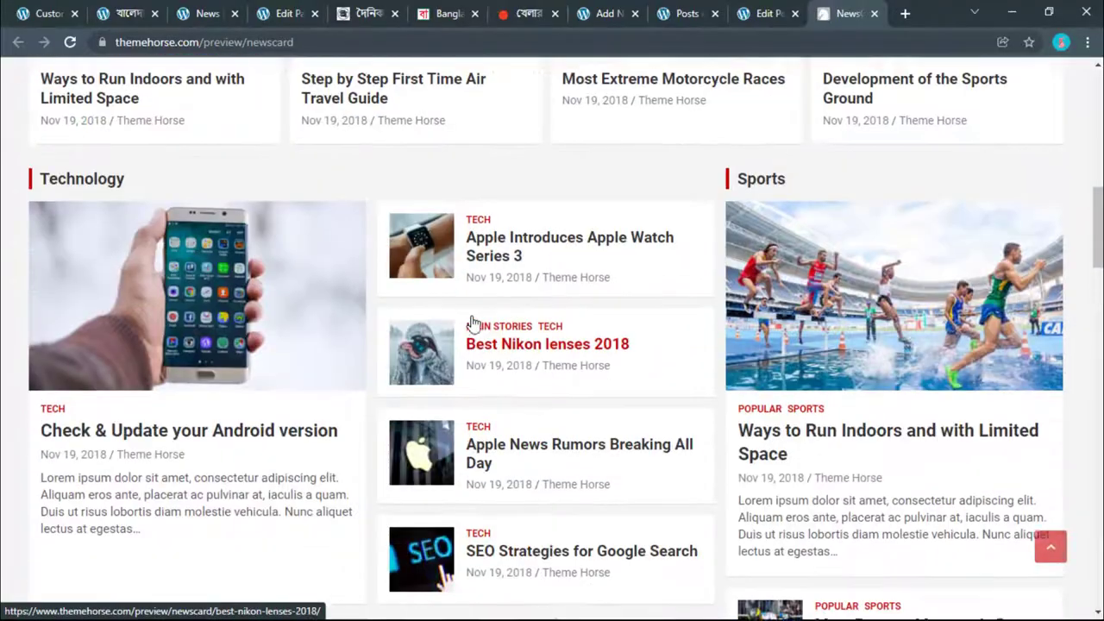
scroll(473, 321, "up", 2)
scroll(475, 320, "down", 15)
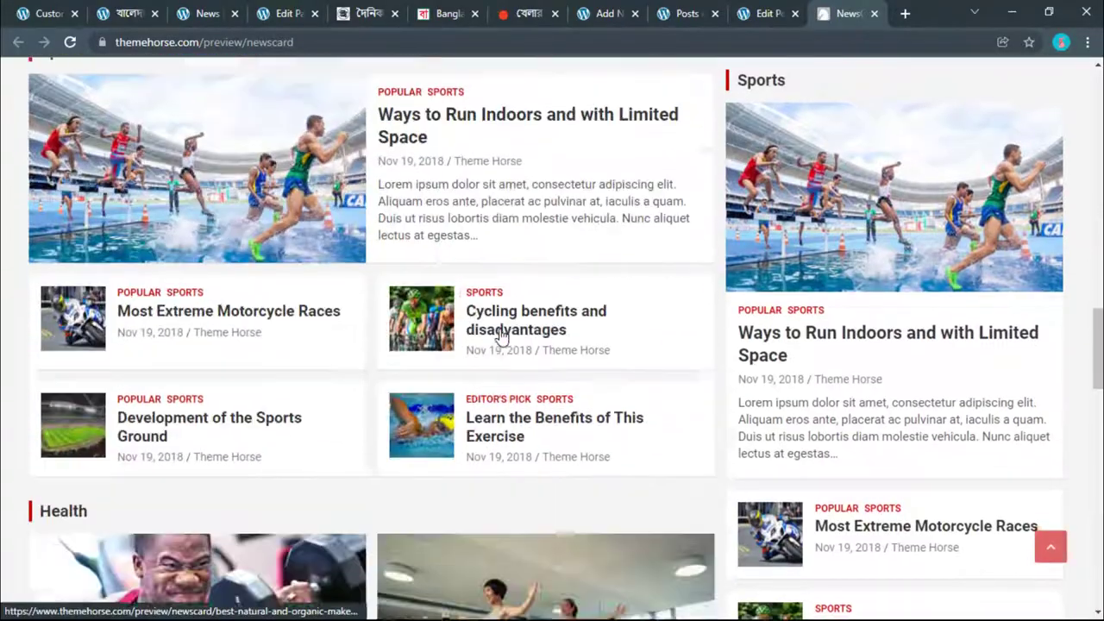
scroll(501, 337, "down", 7)
scroll(500, 336, "up", 3)
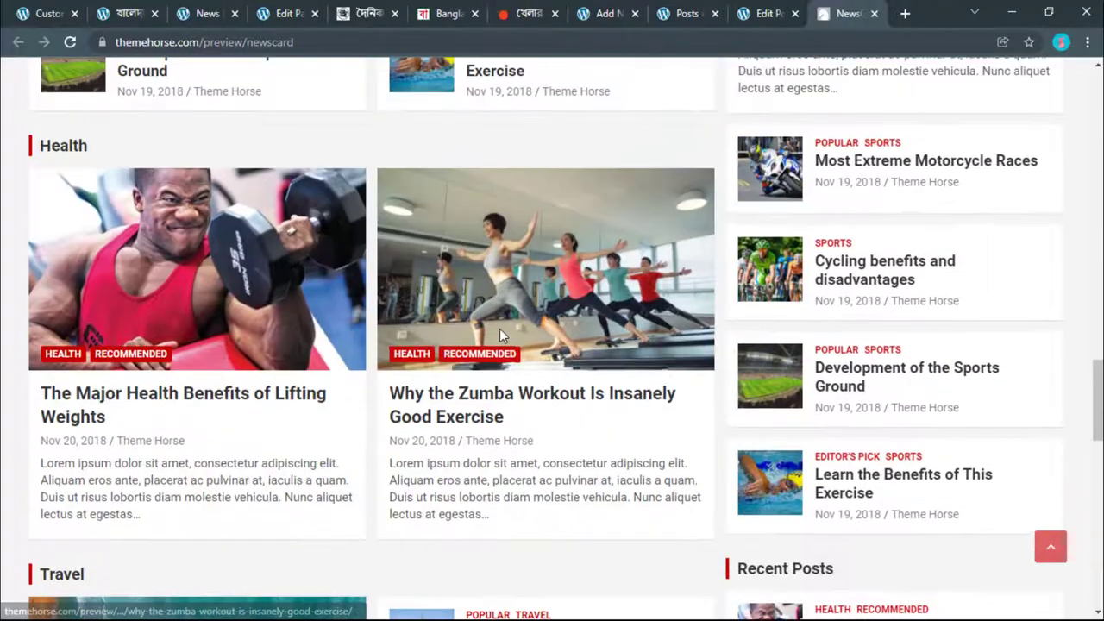
scroll(500, 338, "down", 5)
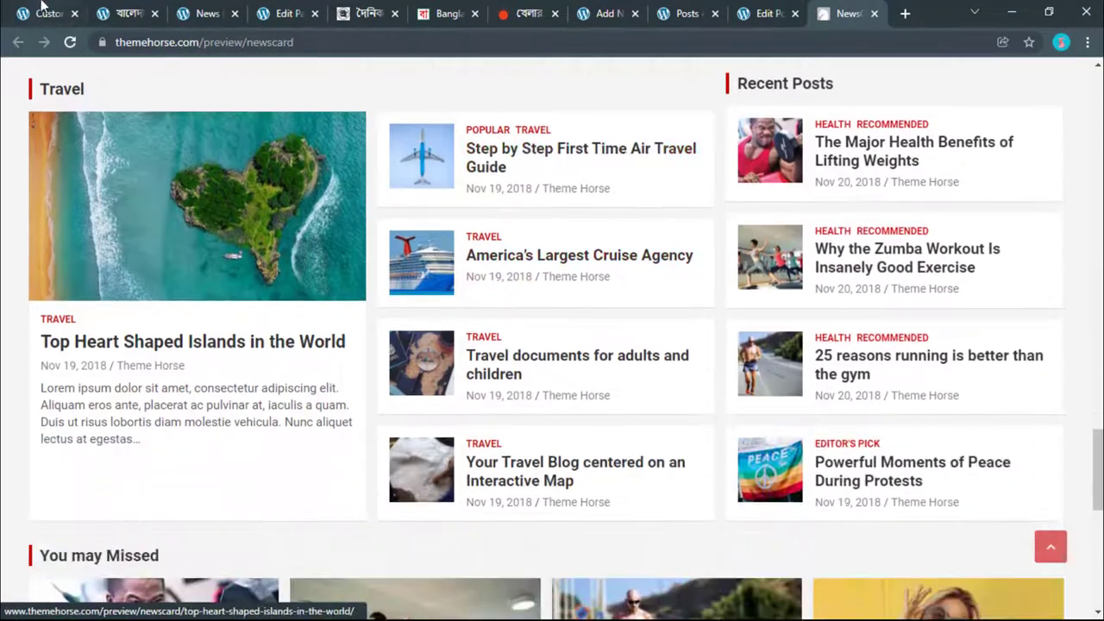
Step: Back in the Customizer, browse the full block library for the widget area
left_click(48, 13)
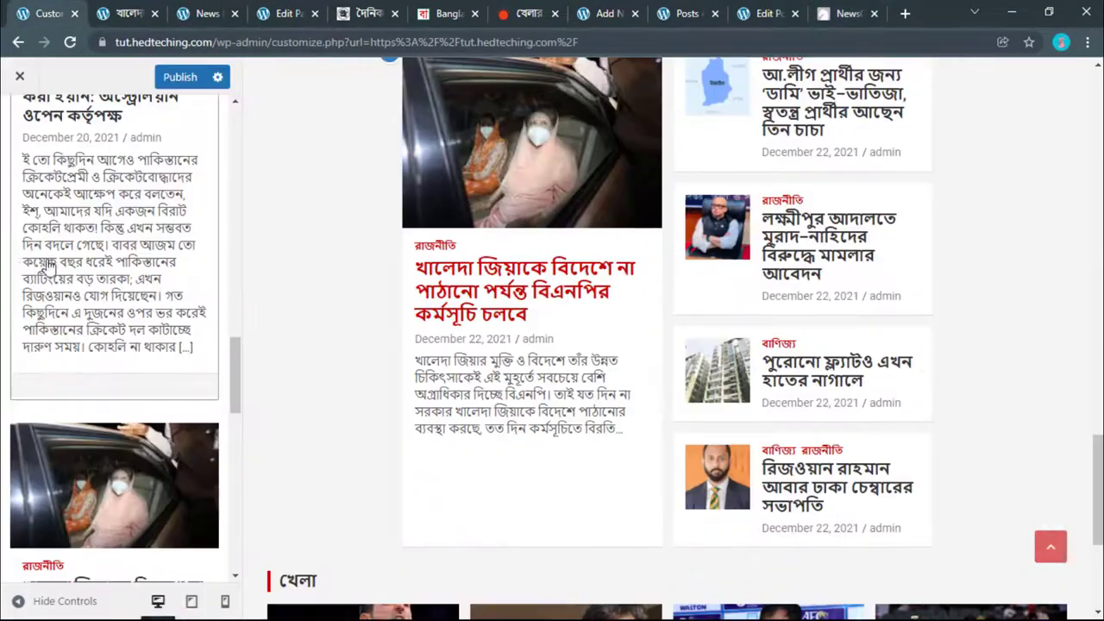
scroll(136, 349, "down", 10)
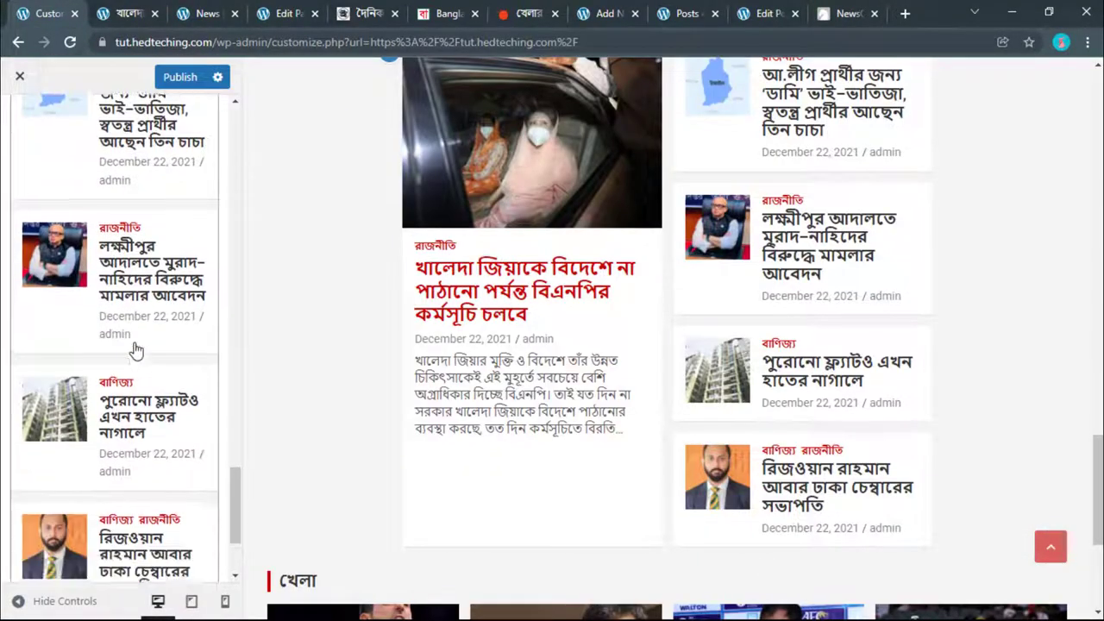
left_click(107, 550)
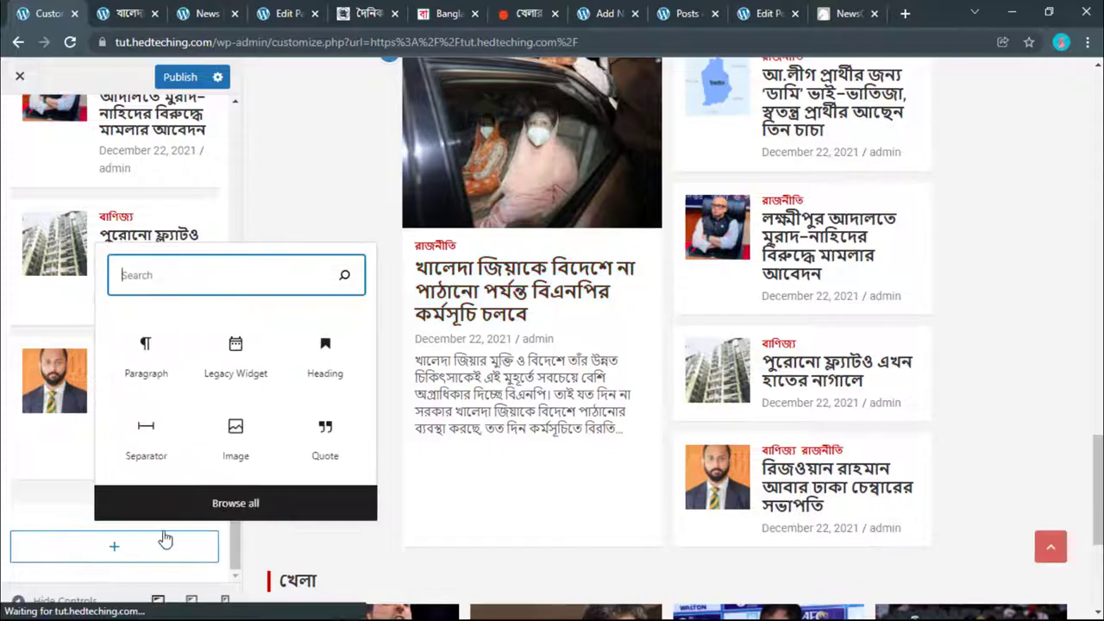
left_click(233, 505)
scroll(320, 461, "down", 6)
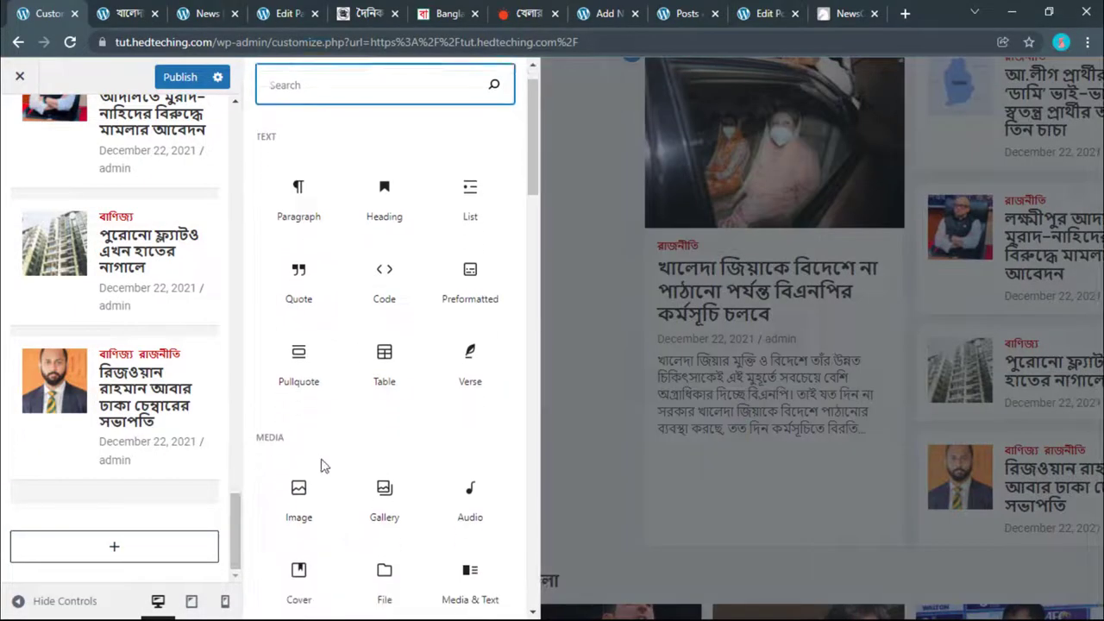
scroll(320, 462, "down", 2)
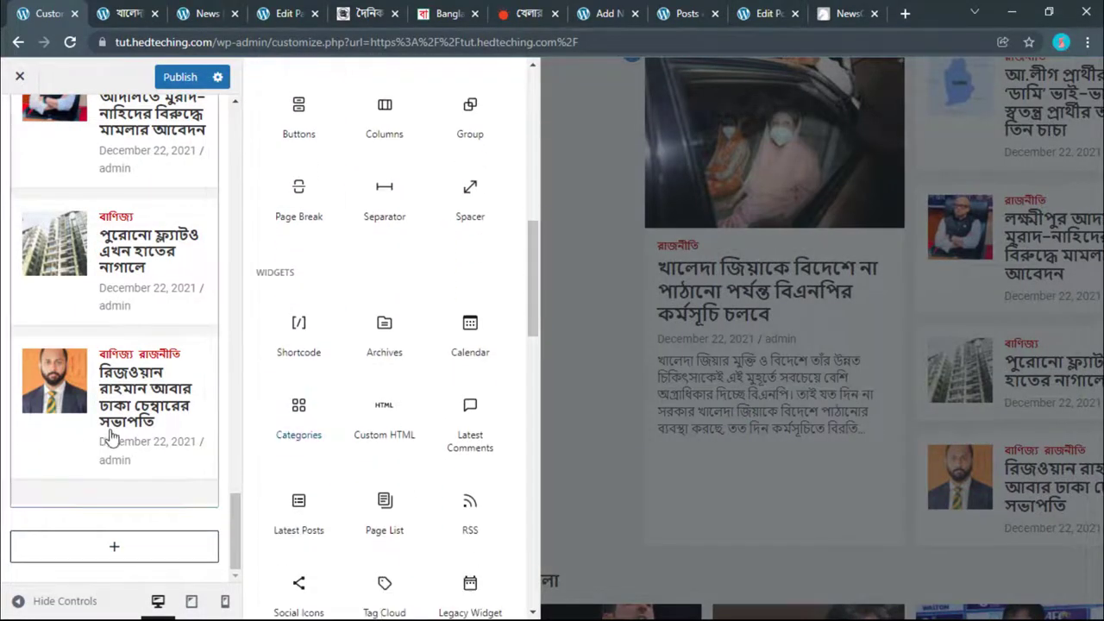
scroll(109, 433, "up", 5)
scroll(109, 434, "down", 3)
scroll(108, 434, "up", 3)
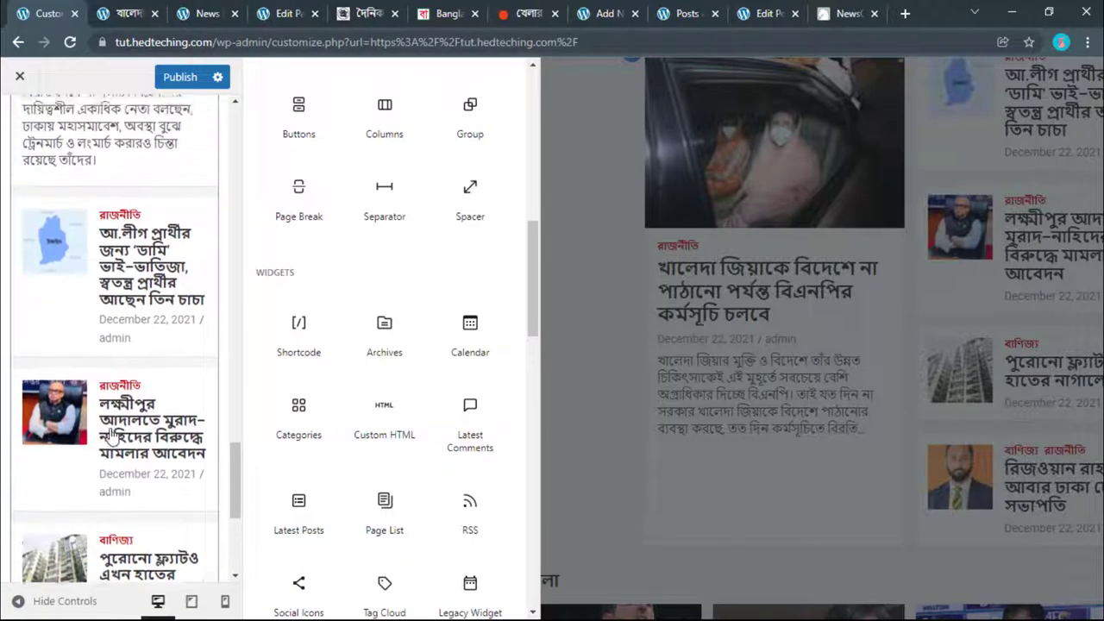
scroll(110, 436, "up", 10)
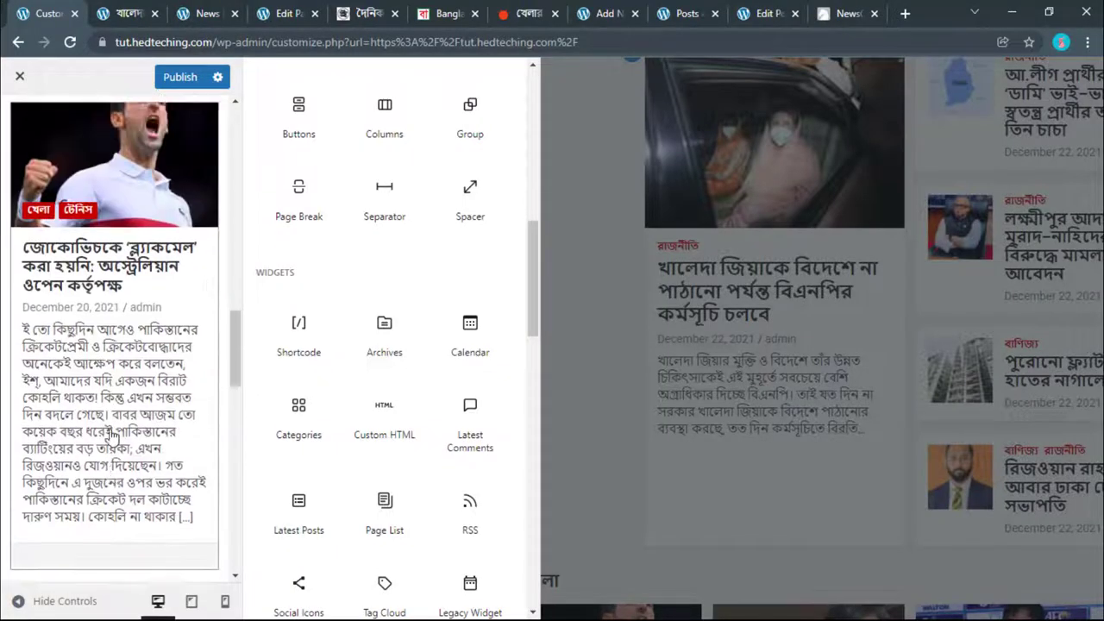
scroll(112, 434, "down", 3)
Step: Insert a TH: Card/Block Posts widget below the existing widgets
left_click(110, 447)
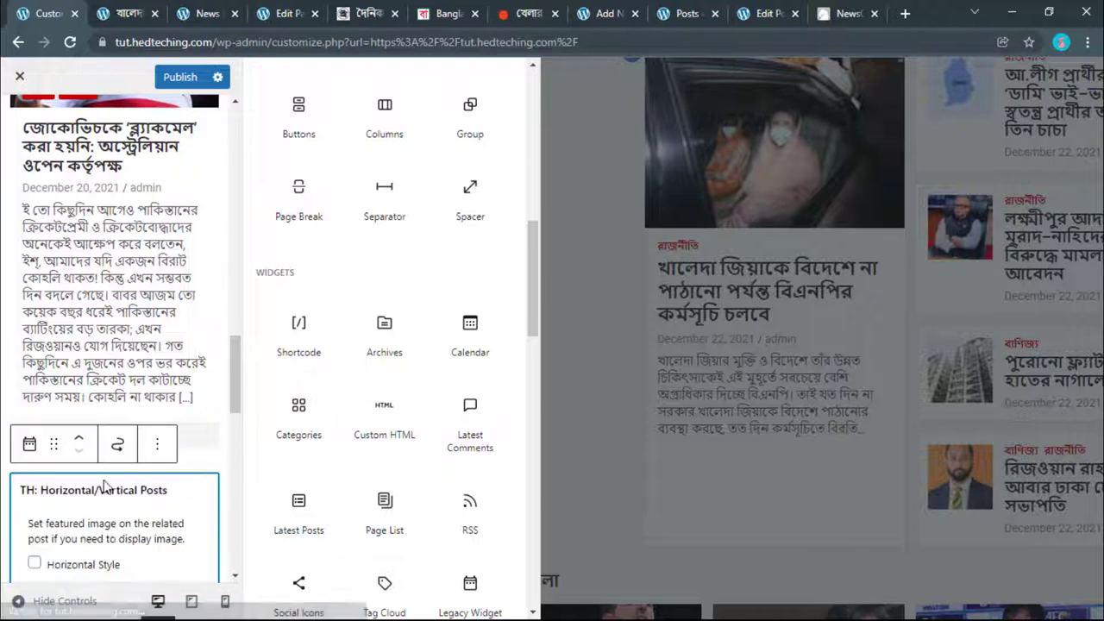
scroll(98, 500, "down", 7)
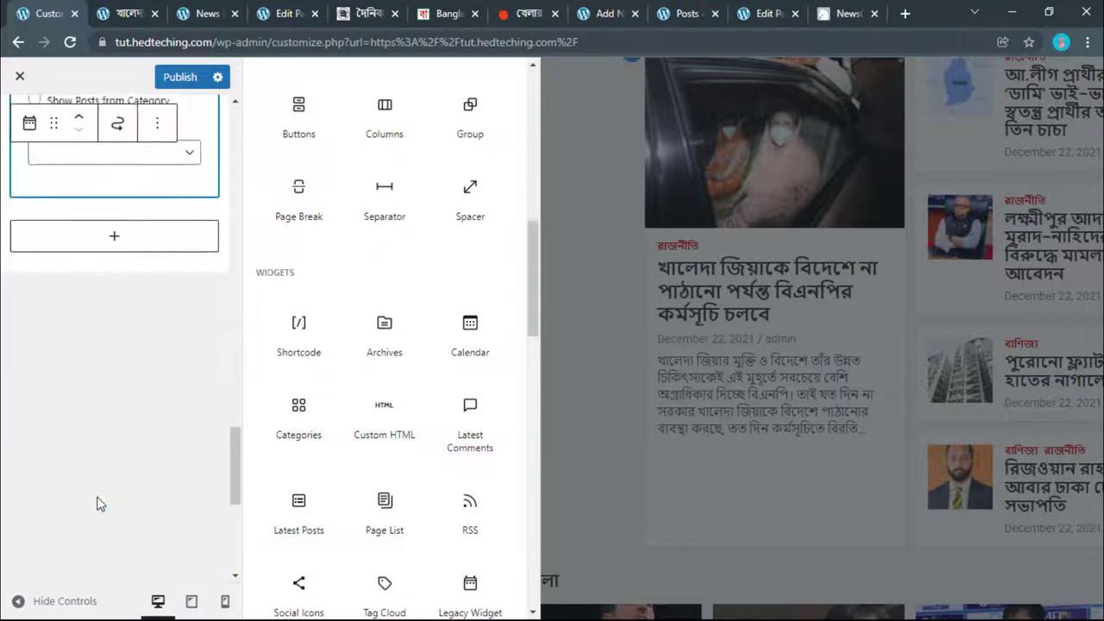
left_click(132, 239)
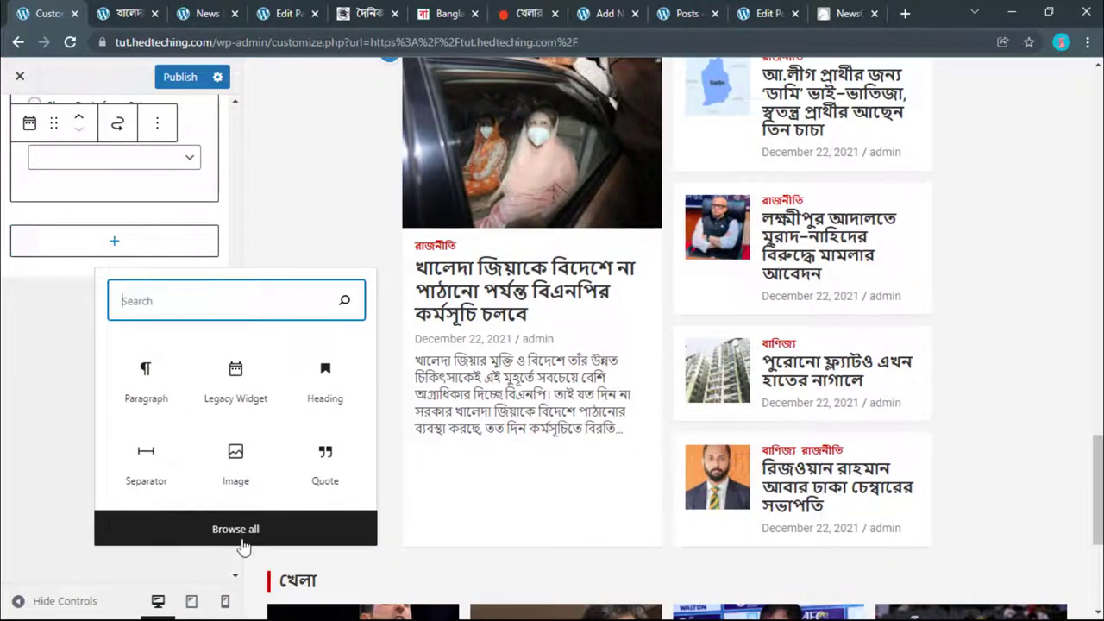
left_click(242, 540)
scroll(320, 439, "down", 10)
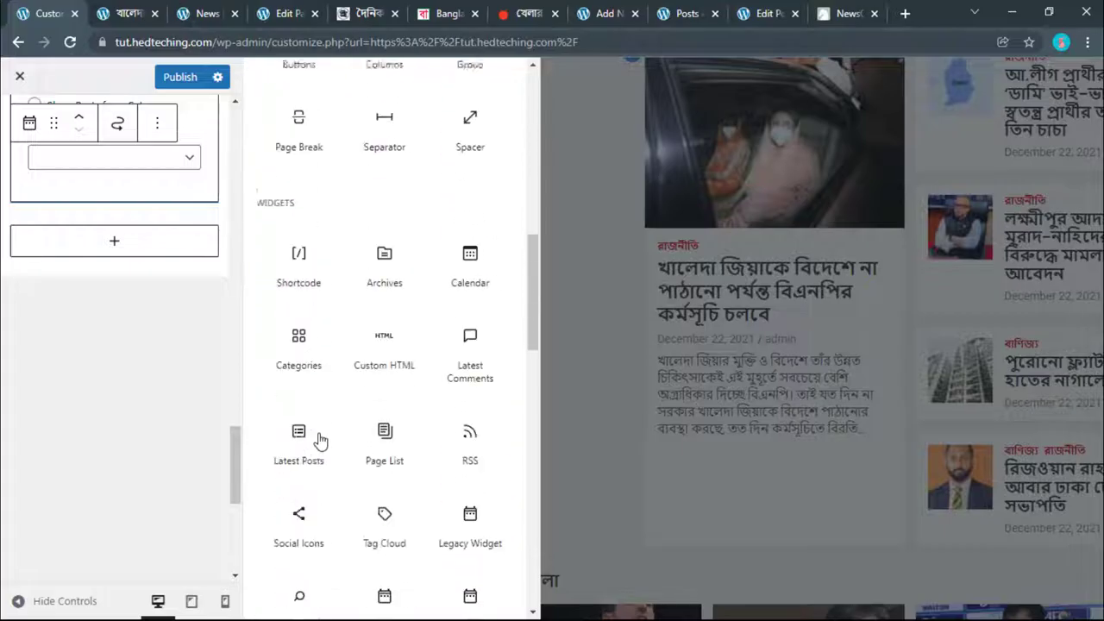
scroll(320, 440, "down", 5)
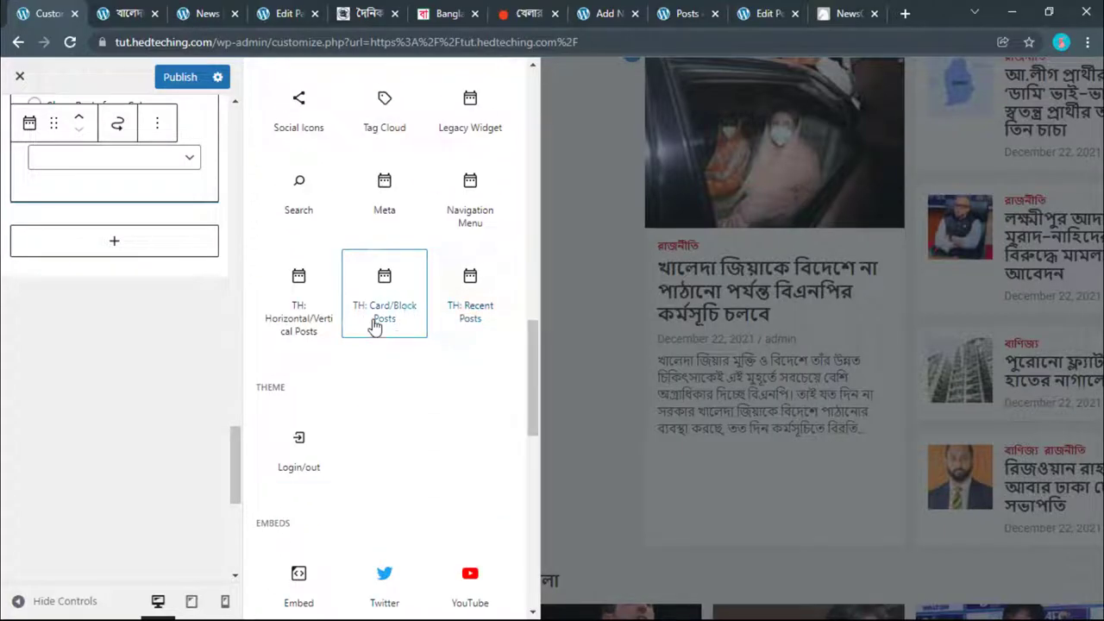
left_click(376, 319)
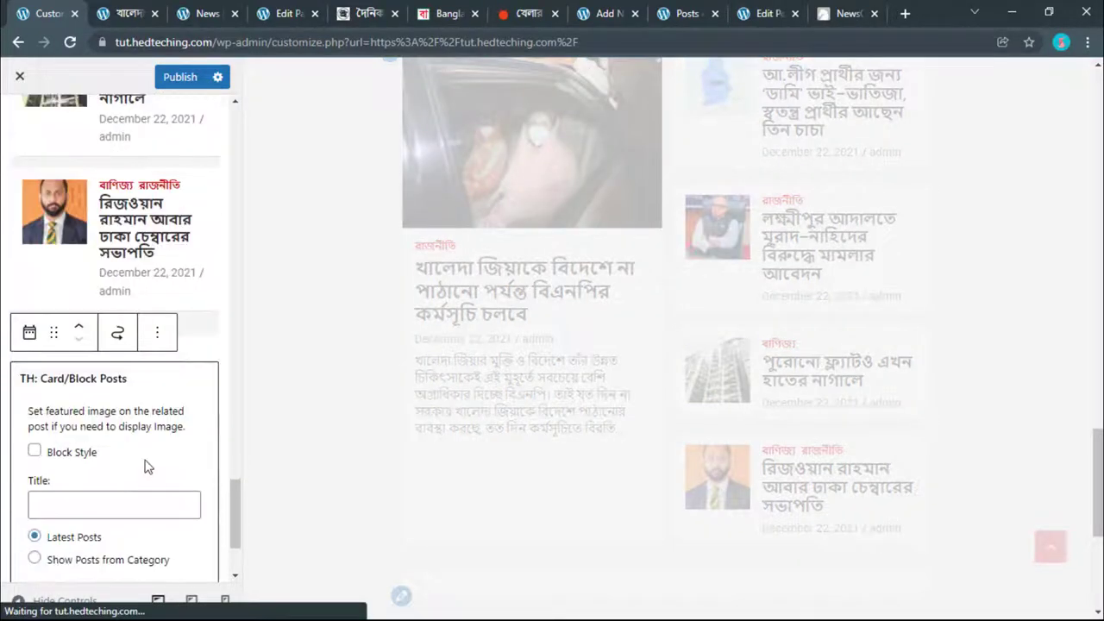
Step: Set the new Card/Block Posts widget's category to খেলা
scroll(103, 457, "down", 2)
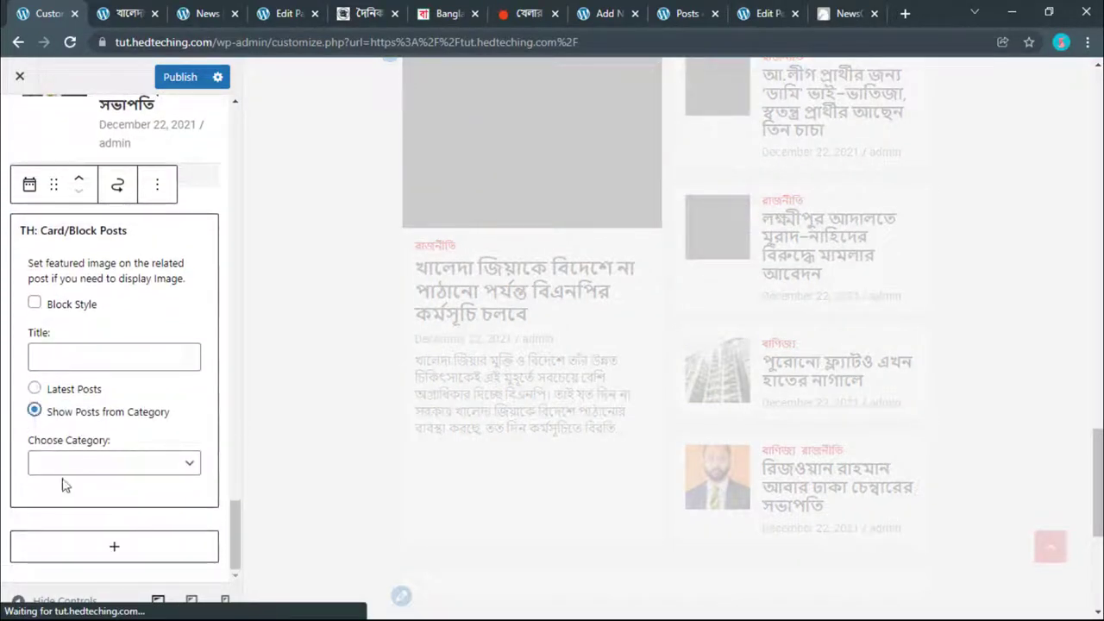
left_click(62, 465)
left_click(47, 489)
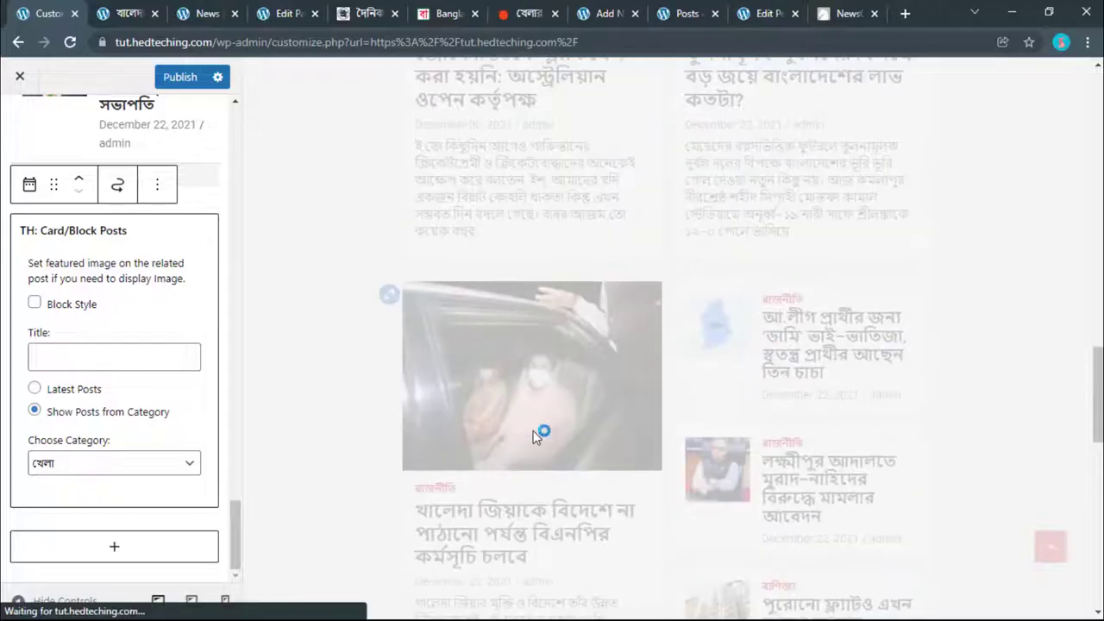
scroll(101, 384, "up", 2)
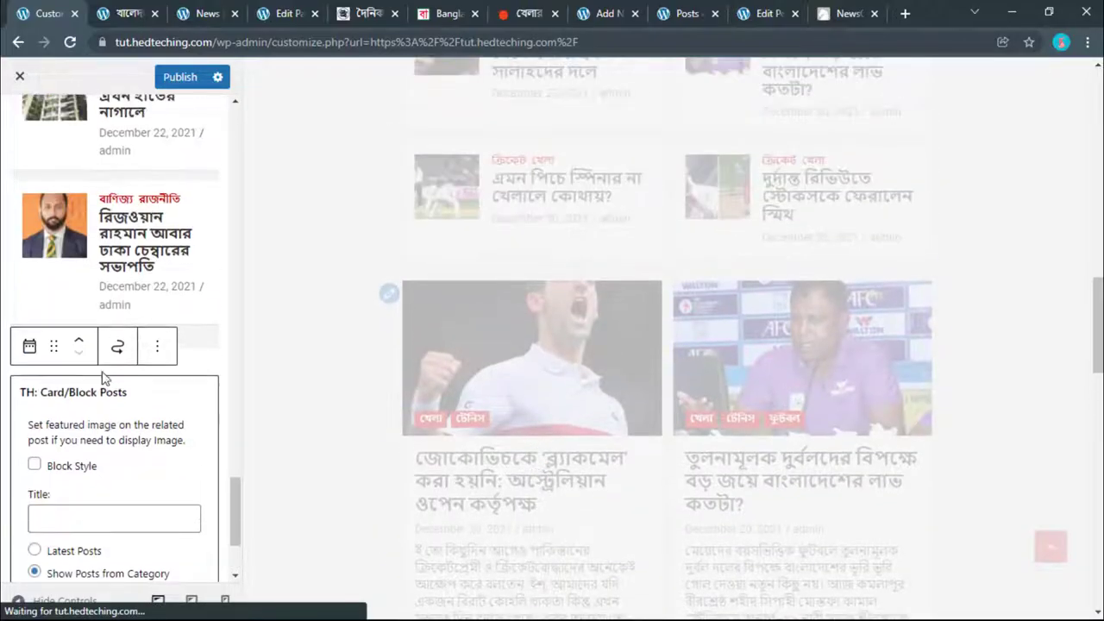
scroll(102, 377, "up", 5)
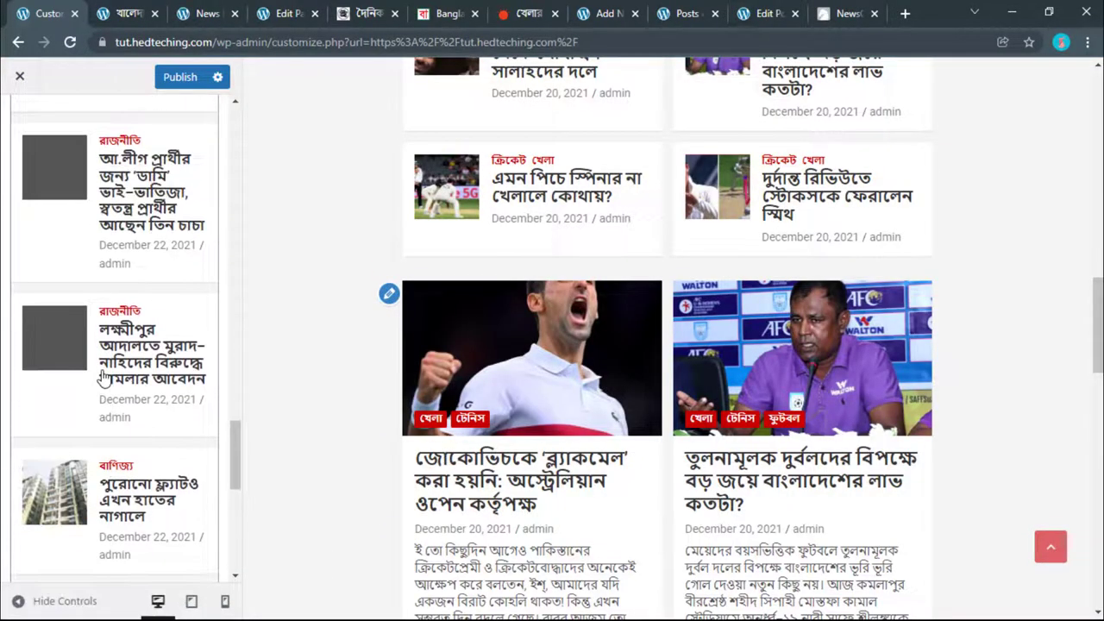
scroll(102, 384, "up", 2)
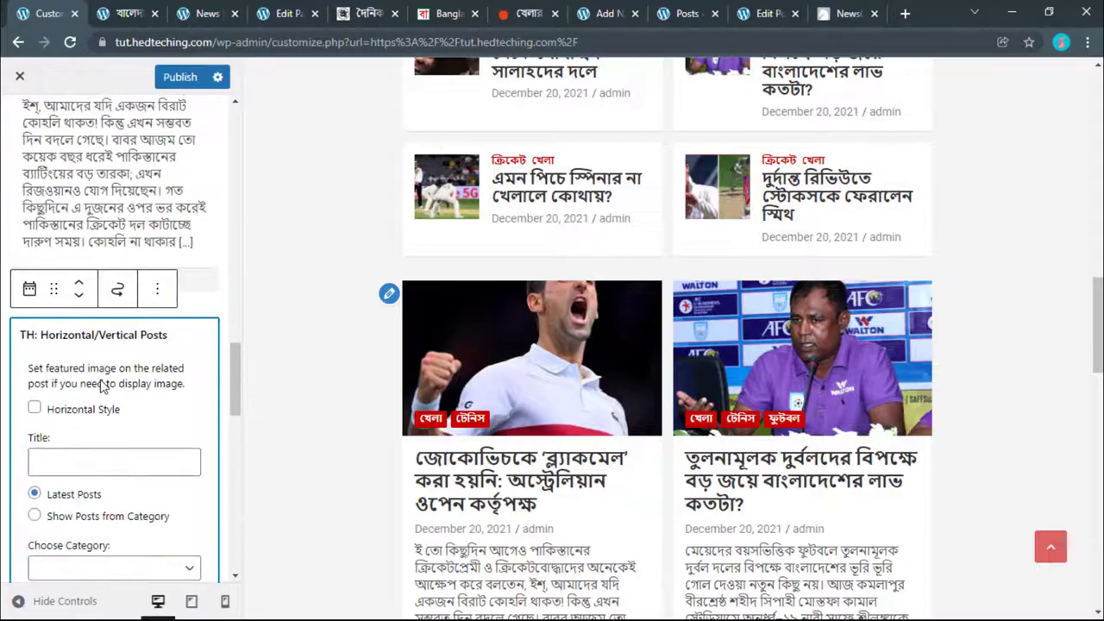
scroll(101, 383, "down", 1)
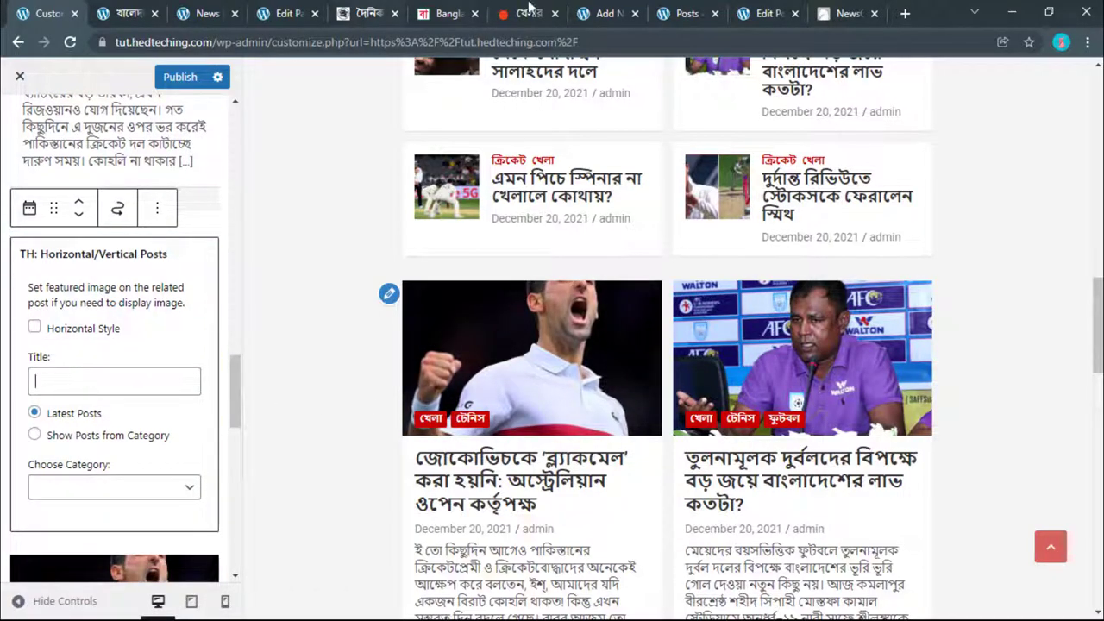
left_click(529, 10)
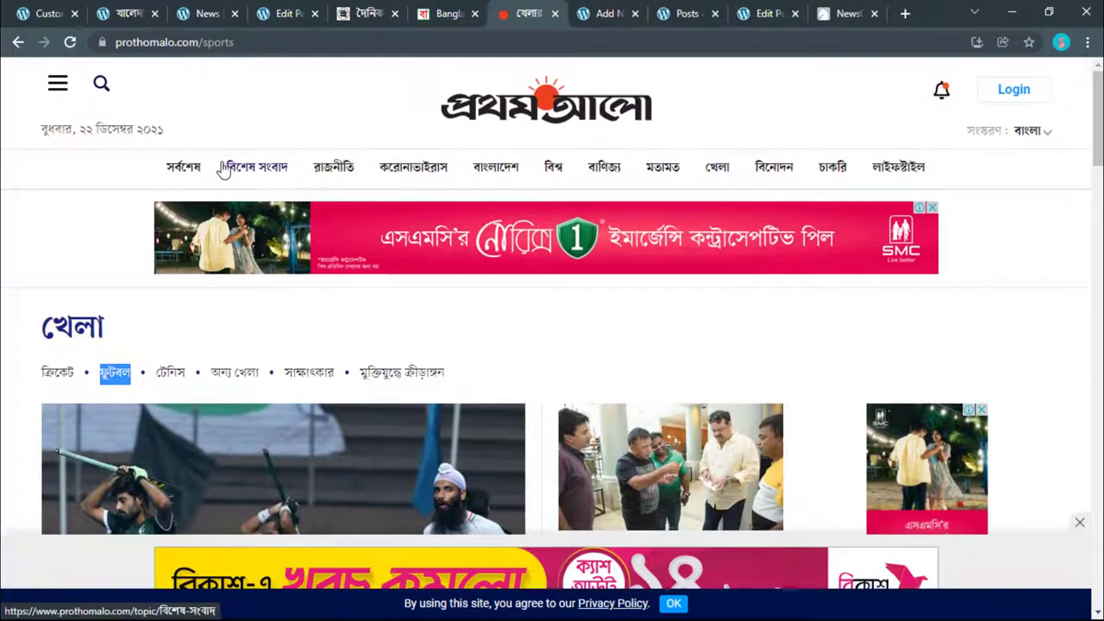
Step: Open Prothom Alo's বিশেষ সংবাদ section and select its heading text
left_click(250, 168)
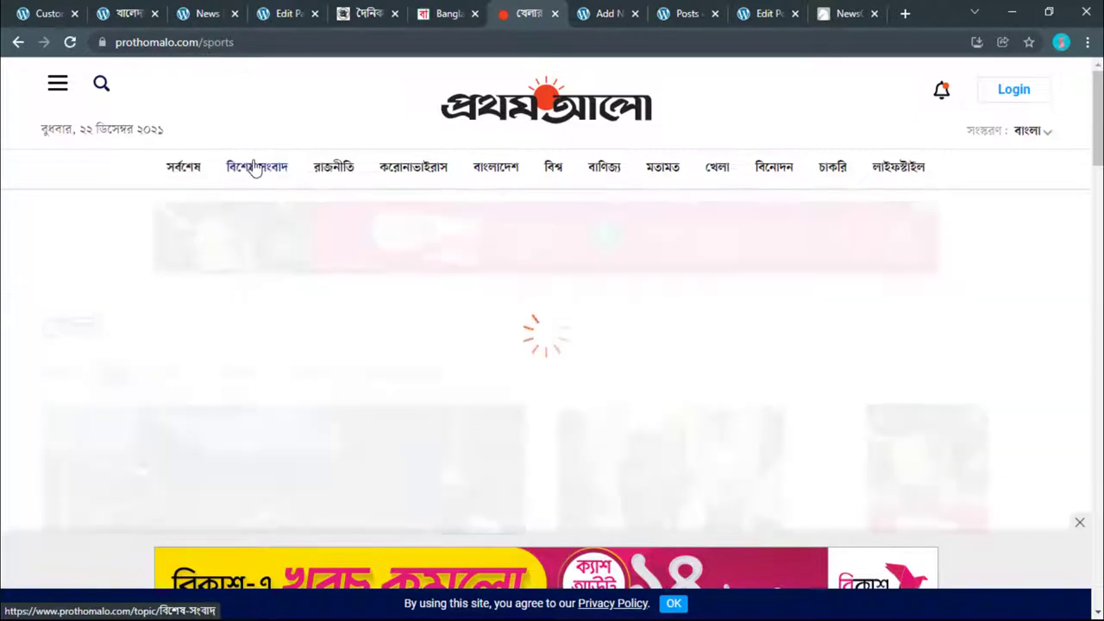
left_click_drag(185, 239, 349, 241)
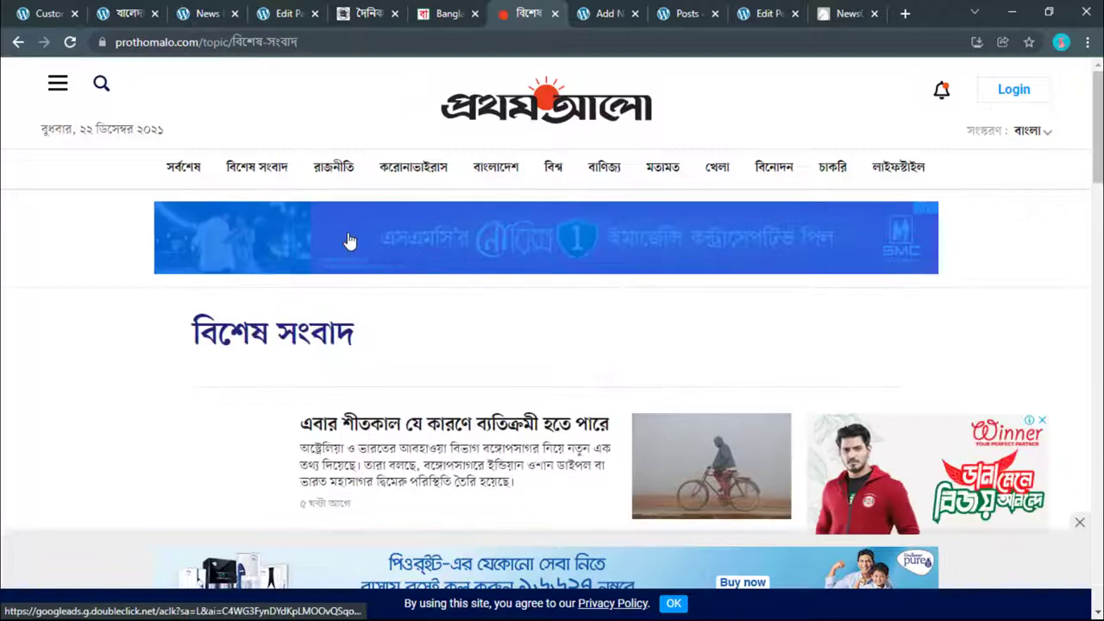
left_click_drag(376, 334, 191, 335)
right_click(202, 329)
Step: Copy the বিশেষ সংবাদ heading and paste it into the widget's Title field
left_click(234, 339)
left_click(44, 13)
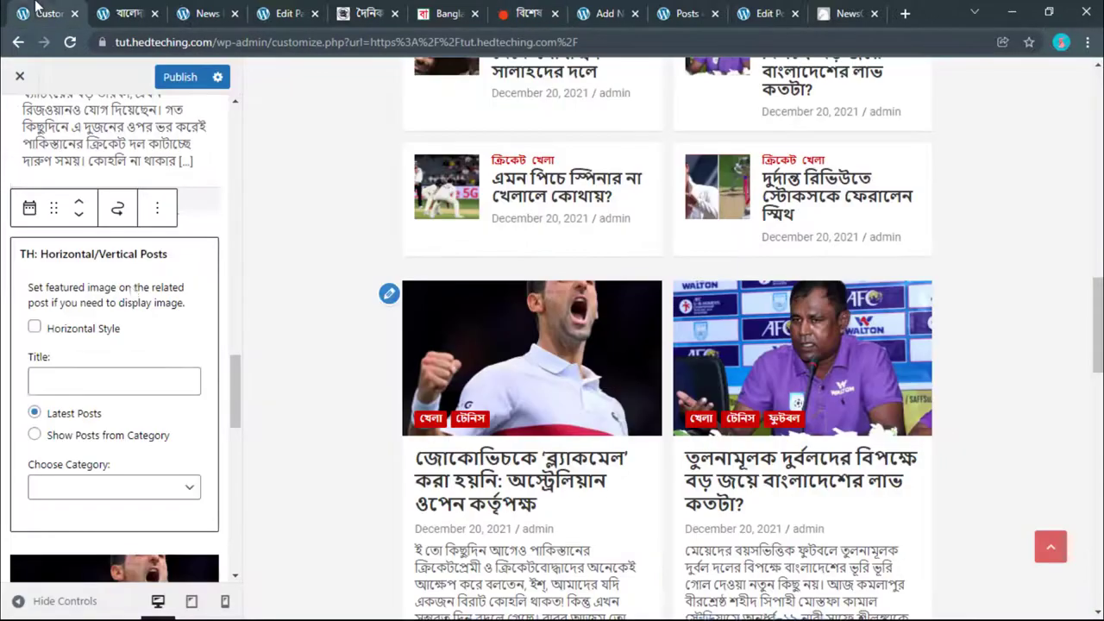
right_click(89, 379)
left_click(129, 223)
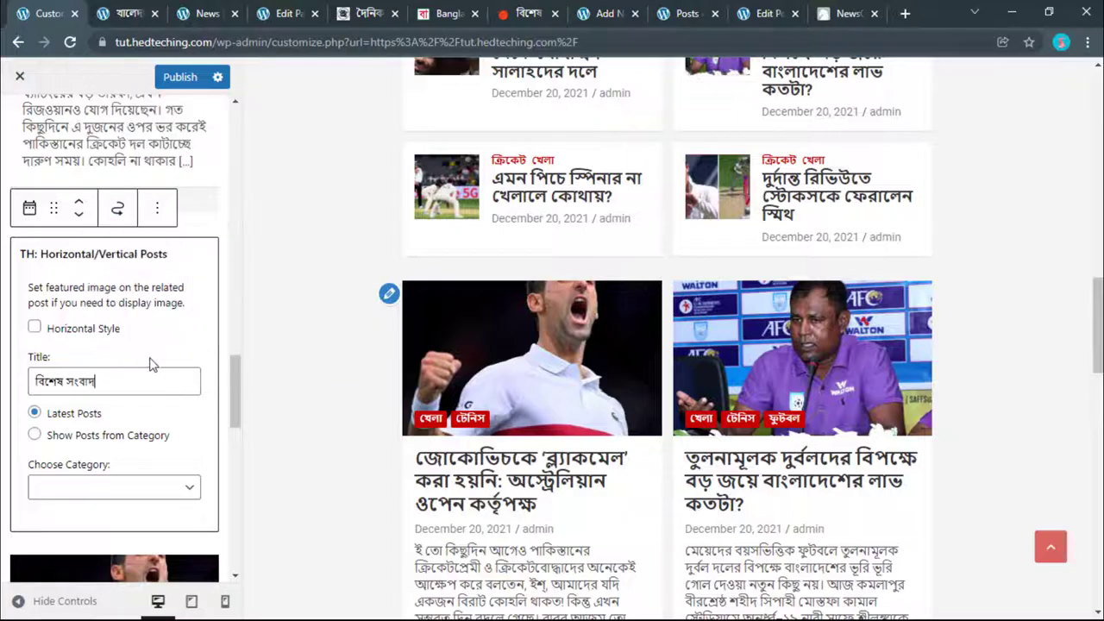
scroll(152, 368, "up", 2)
Step: Review the settings of the Djokovic Card/Block Posts widgets in the sidebar
left_click(204, 363)
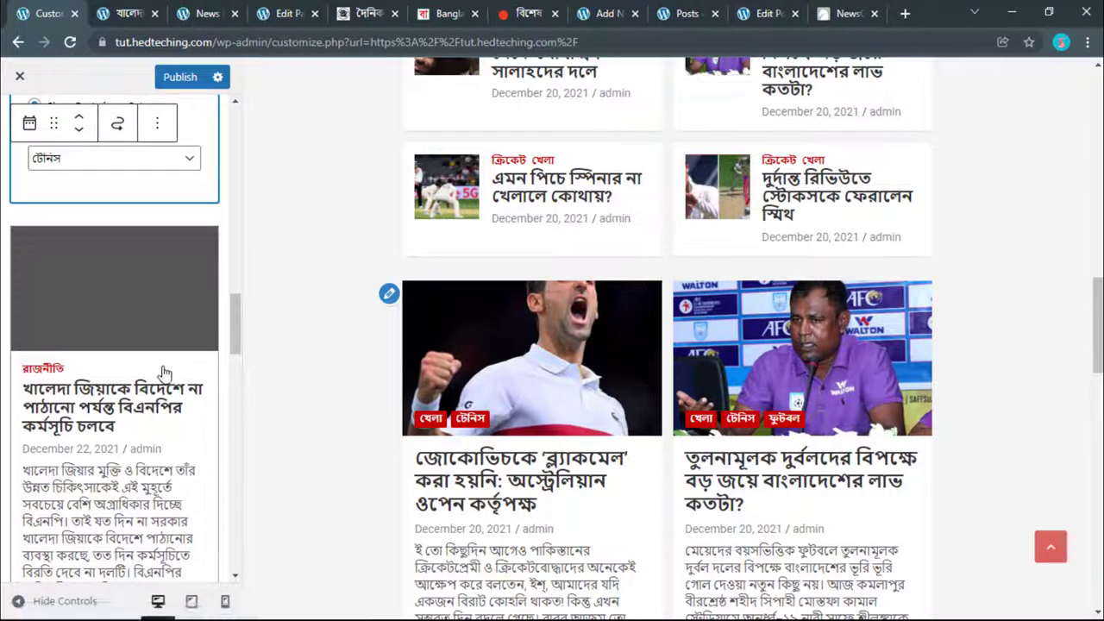
scroll(163, 374, "down", 10)
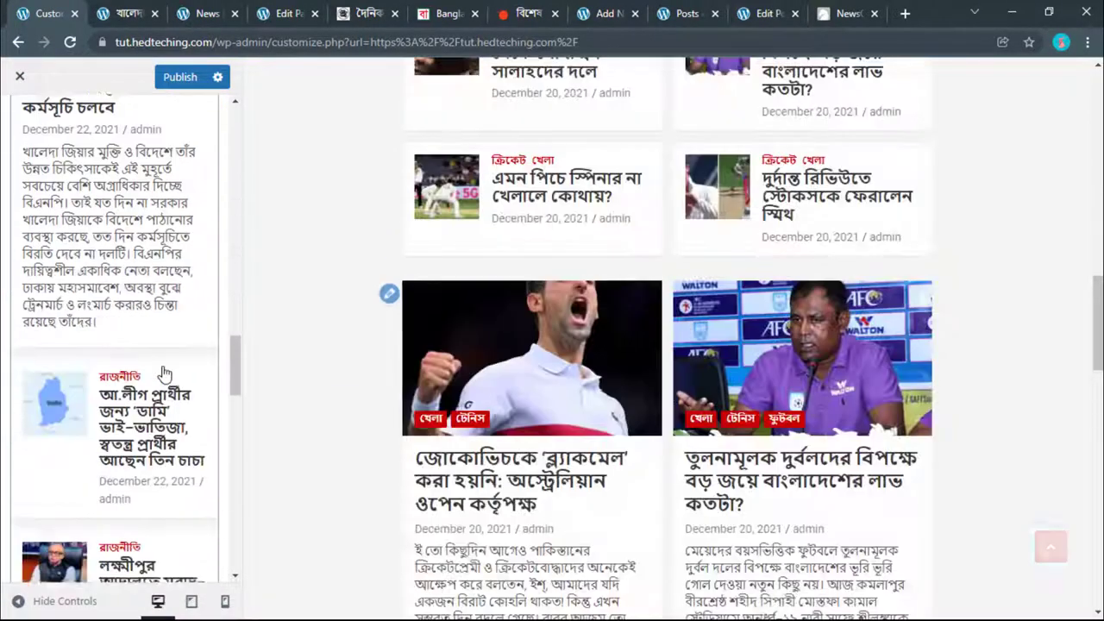
scroll(164, 373, "down", 2)
scroll(164, 374, "up", 2)
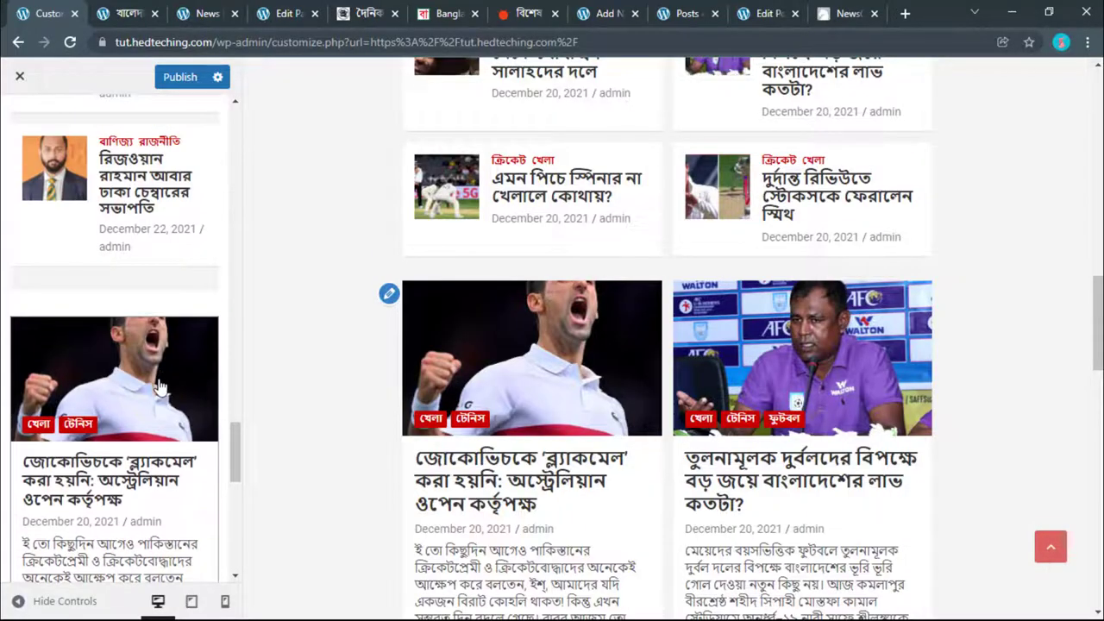
left_click(157, 388)
scroll(157, 392, "down", 2)
scroll(157, 393, "down", 5)
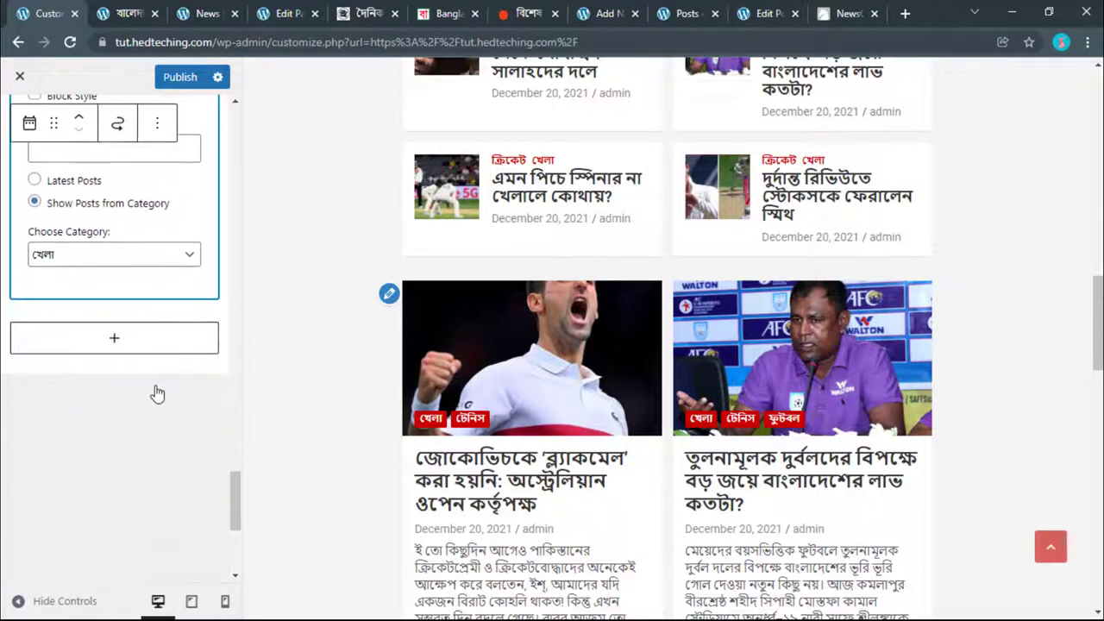
scroll(157, 393, "up", 3)
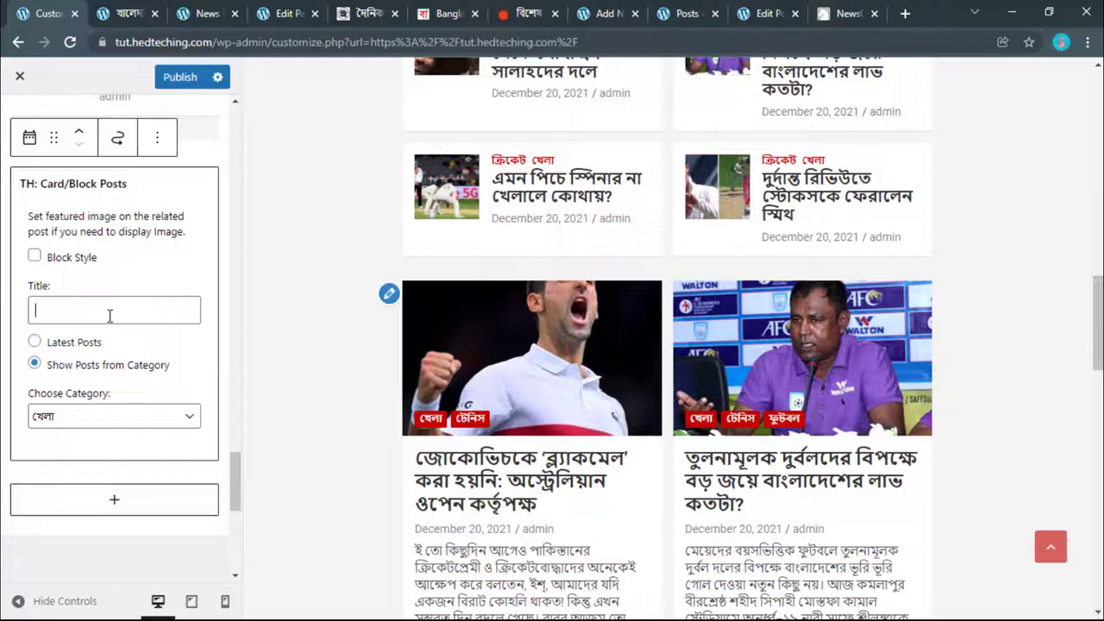
scroll(438, 338, "up", 20)
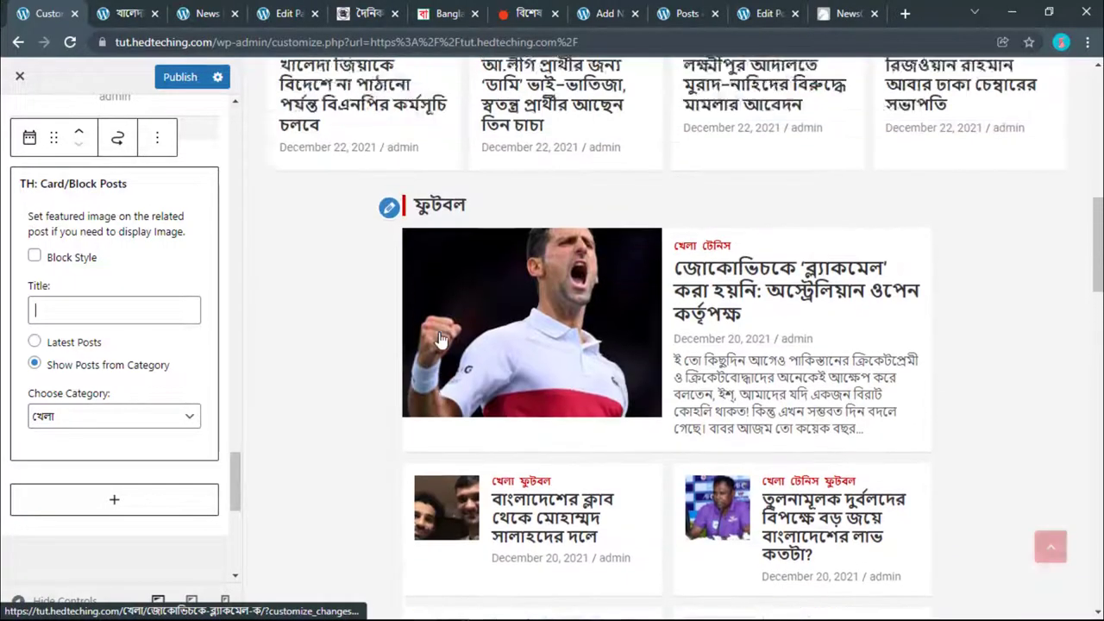
scroll(440, 332, "down", 10)
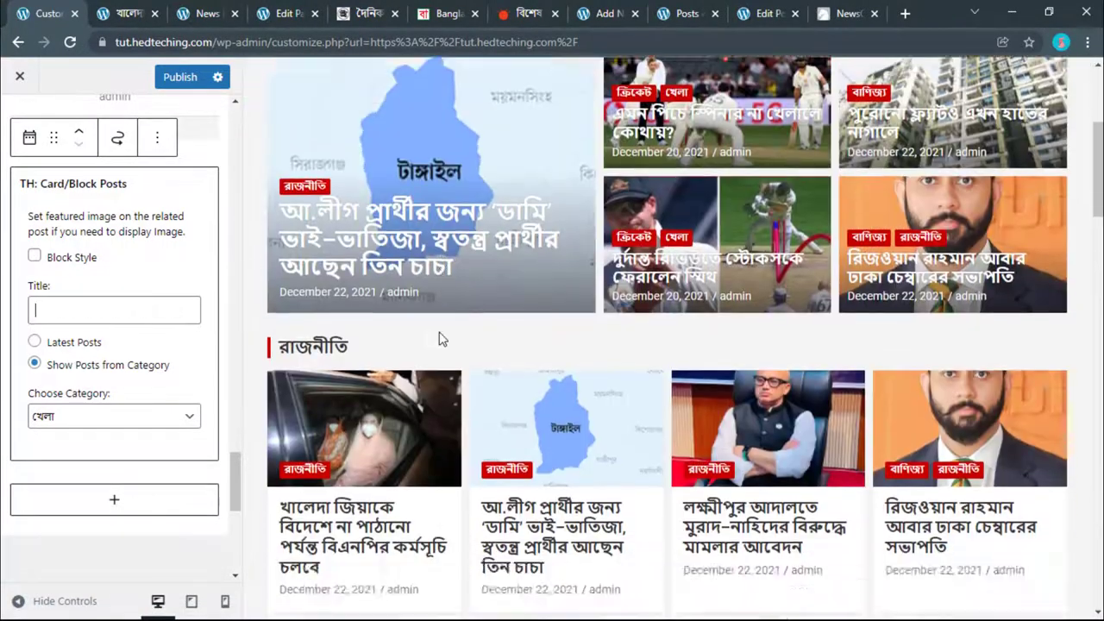
scroll(441, 323, "down", 7)
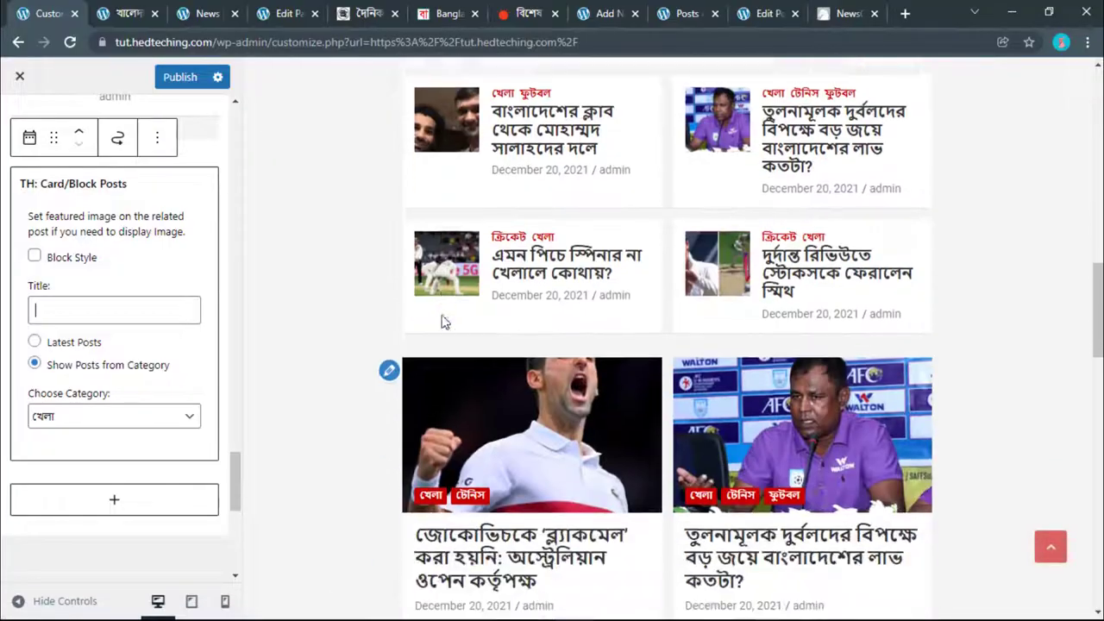
scroll(442, 323, "up", 3)
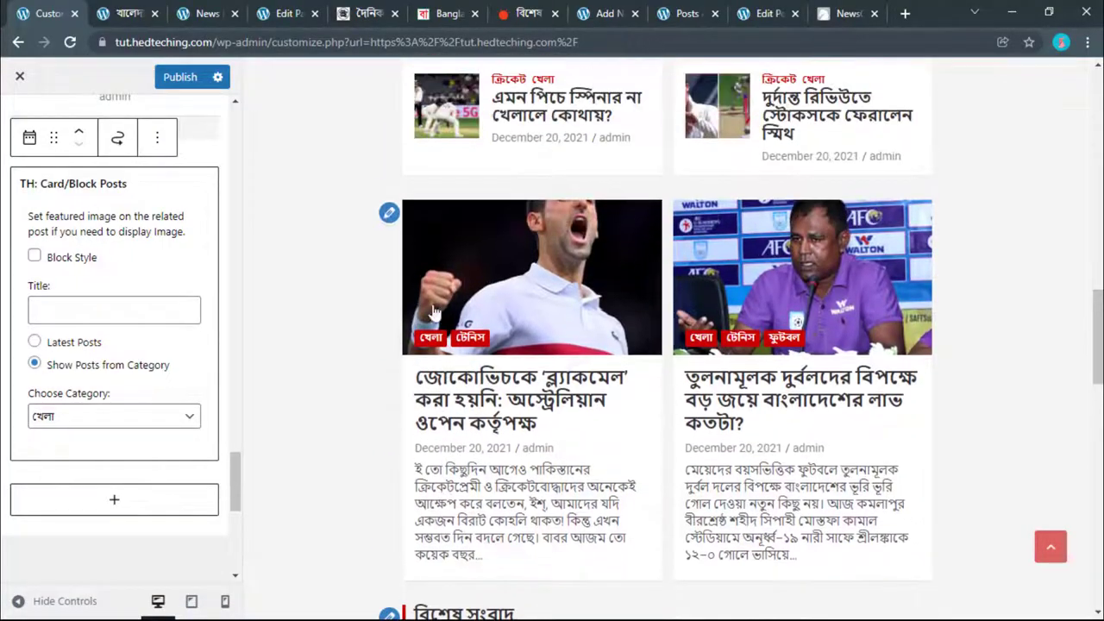
left_click(382, 217)
Step: Copy the টেনিস subcategory name from Prothom Alo's খেলা sports page
left_click(449, 13)
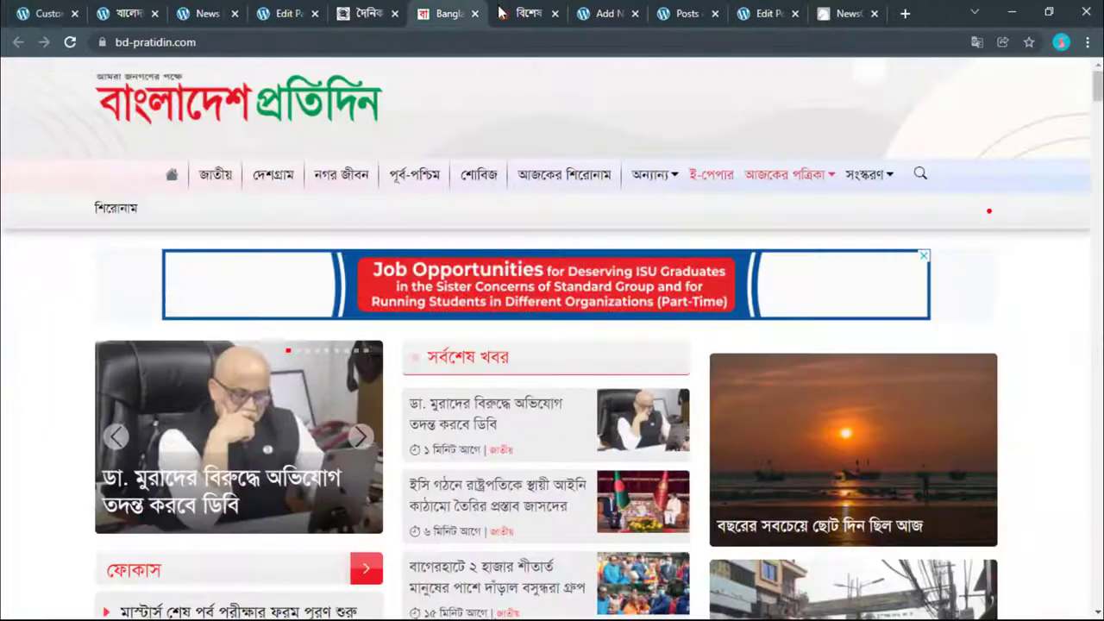
left_click(526, 13)
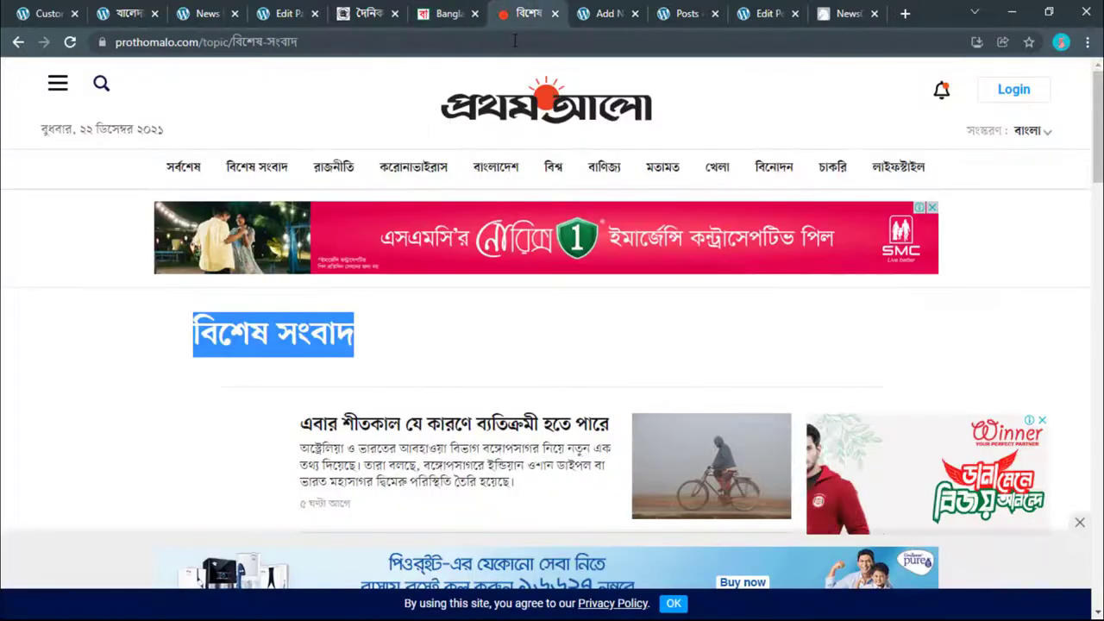
left_click(716, 168)
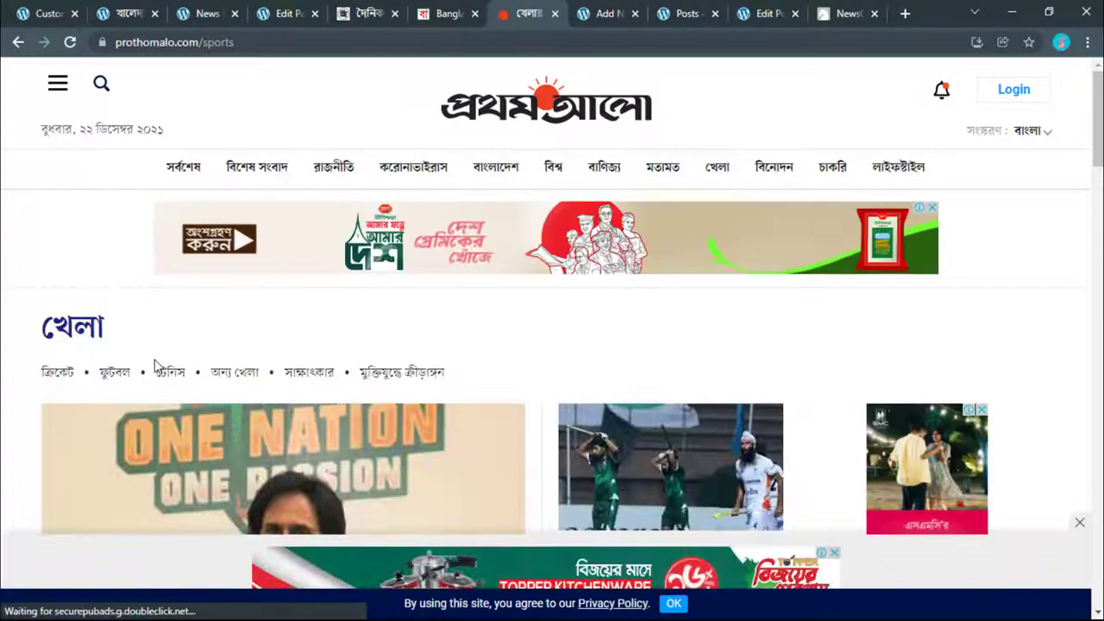
right_click(185, 382)
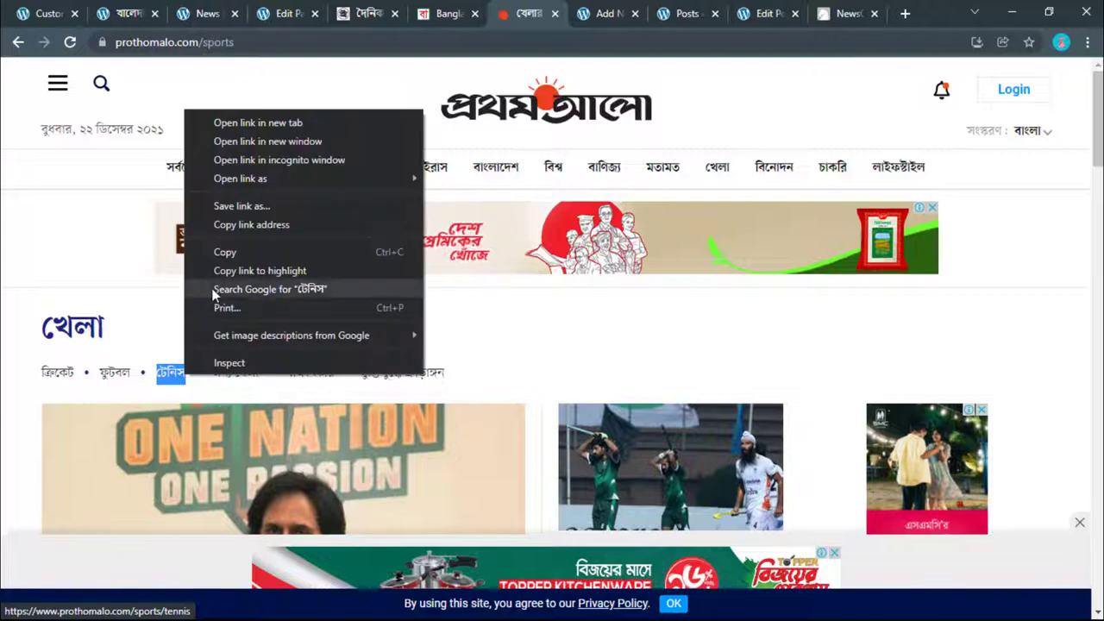
left_click(217, 251)
left_click(74, 12)
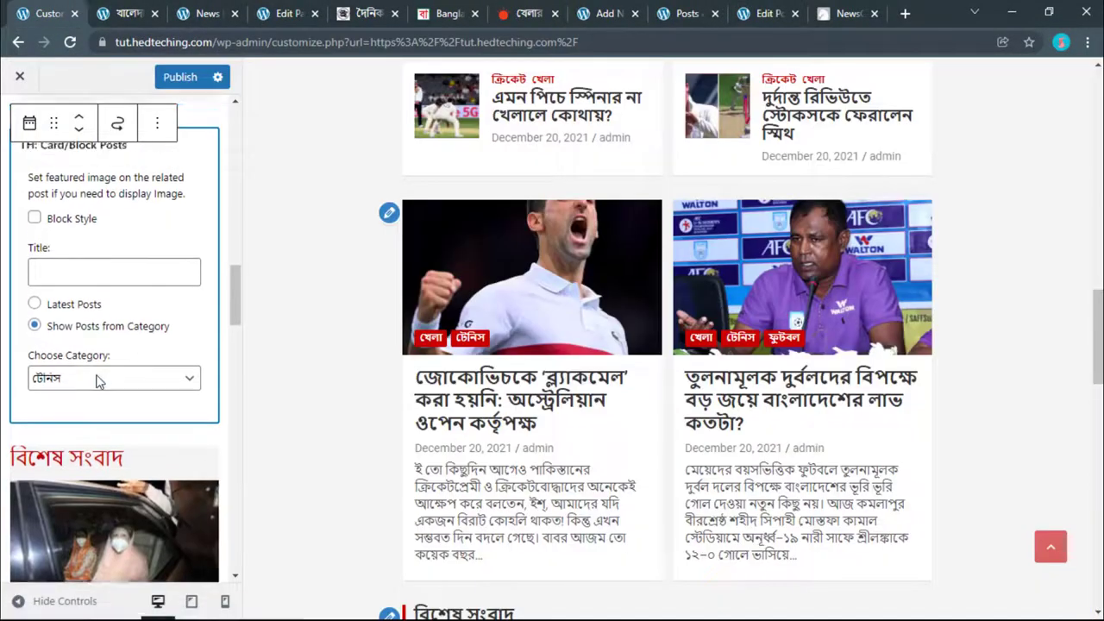
Step: Paste টেনিস as the Card/Block Posts widget's title
scroll(78, 474, "up", 2)
right_click(58, 421)
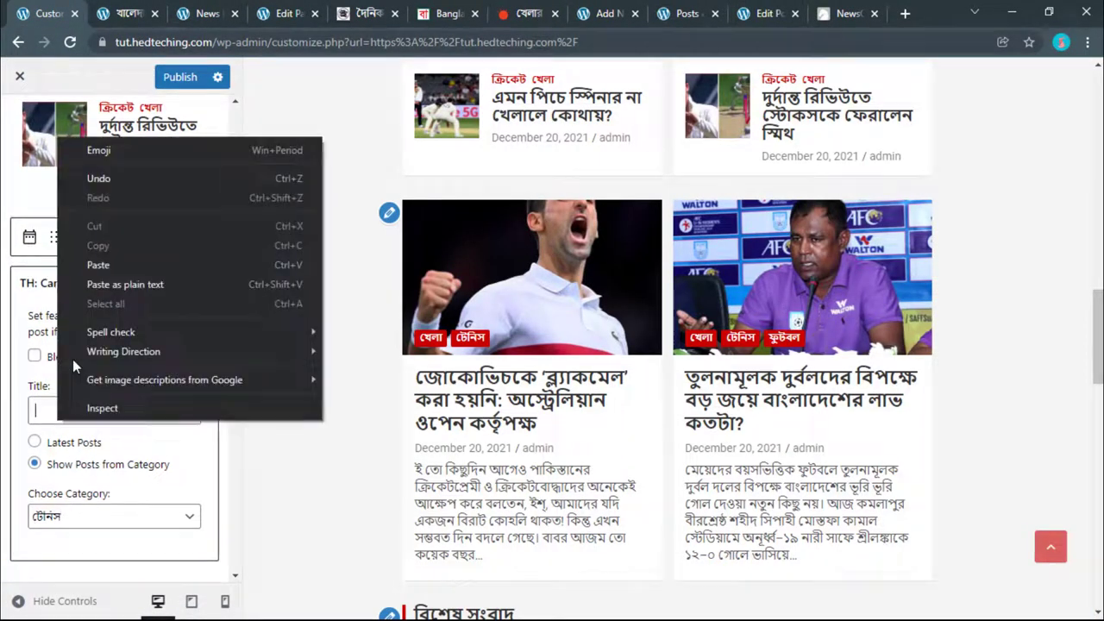
left_click(86, 261)
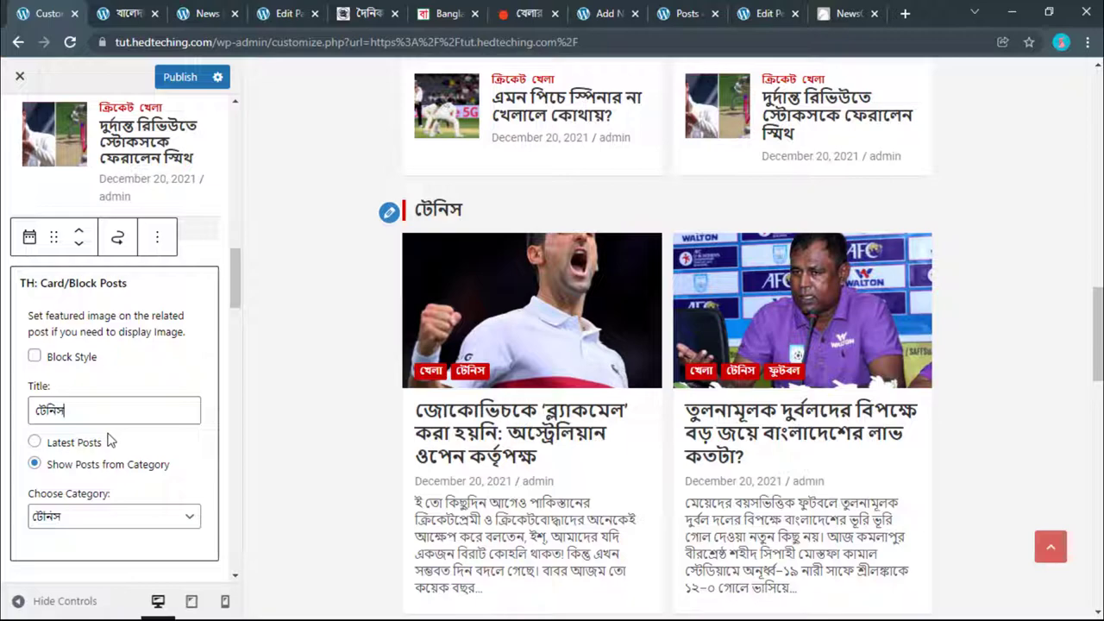
Step: Review the টেনিস section and open another Card/Block Posts widget's settings
scroll(108, 440, "down", 4)
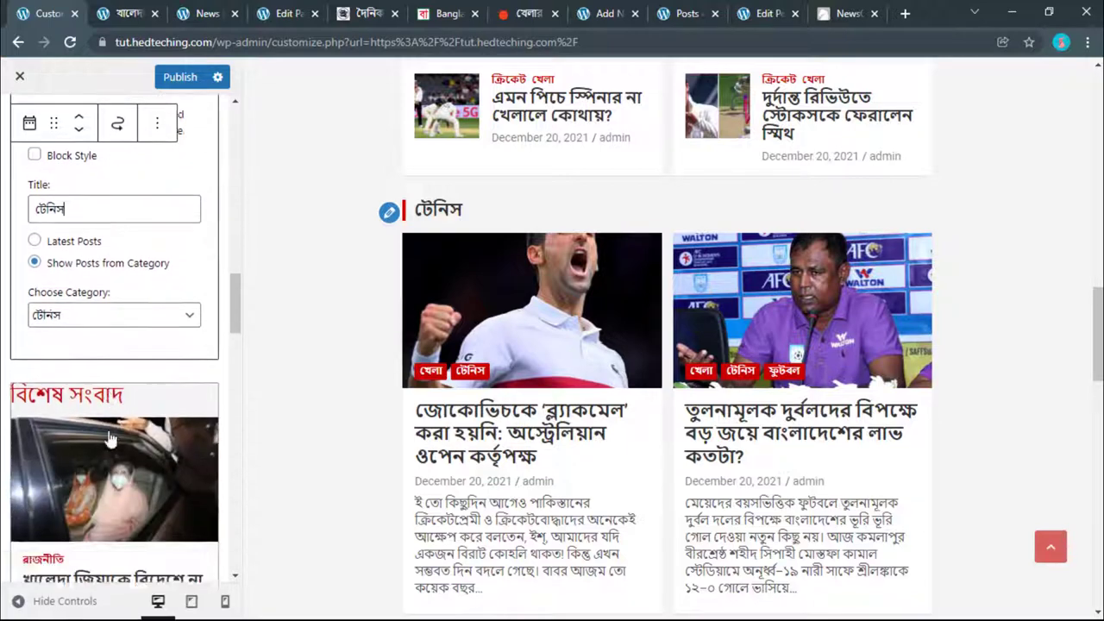
scroll(353, 463, "down", 5)
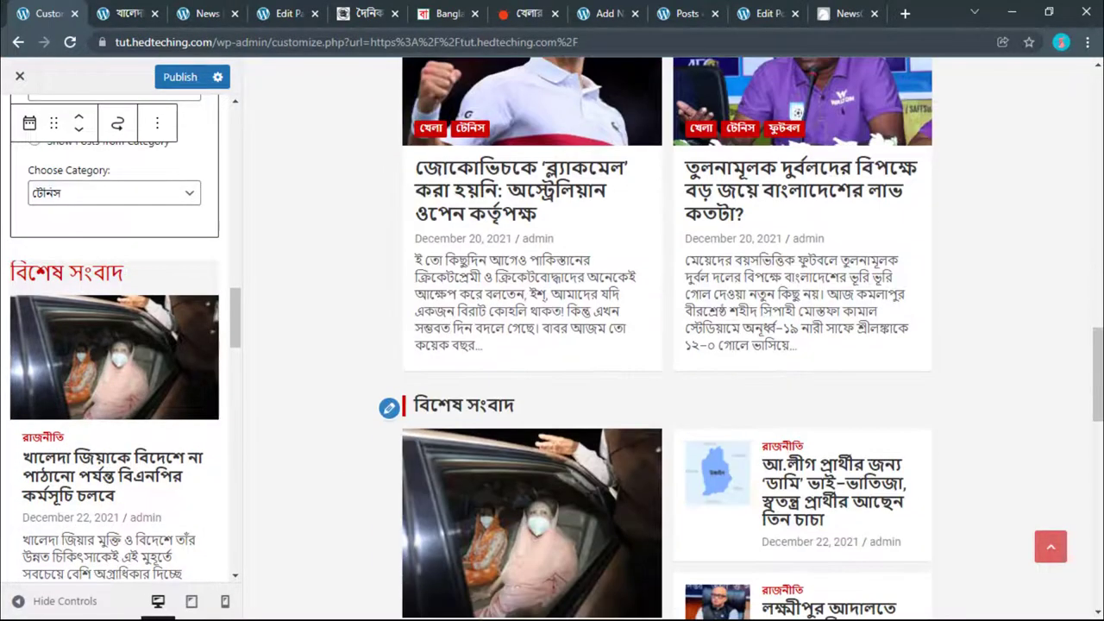
scroll(548, 475, "down", 5)
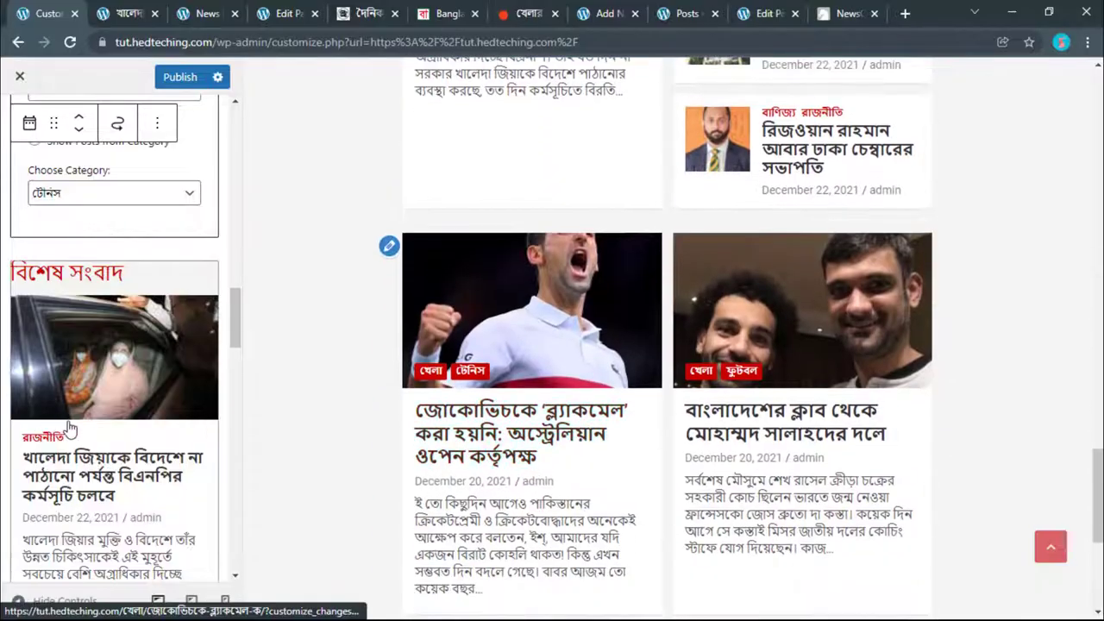
scroll(69, 428, "down", 15)
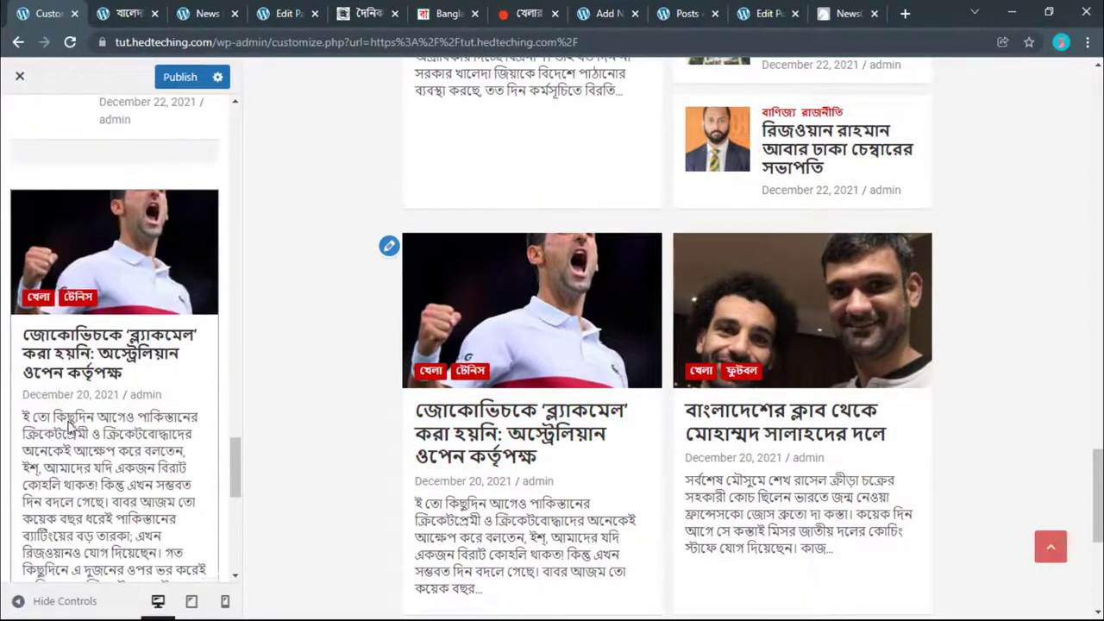
scroll(628, 437, "up", 5)
scroll(629, 437, "down", 8)
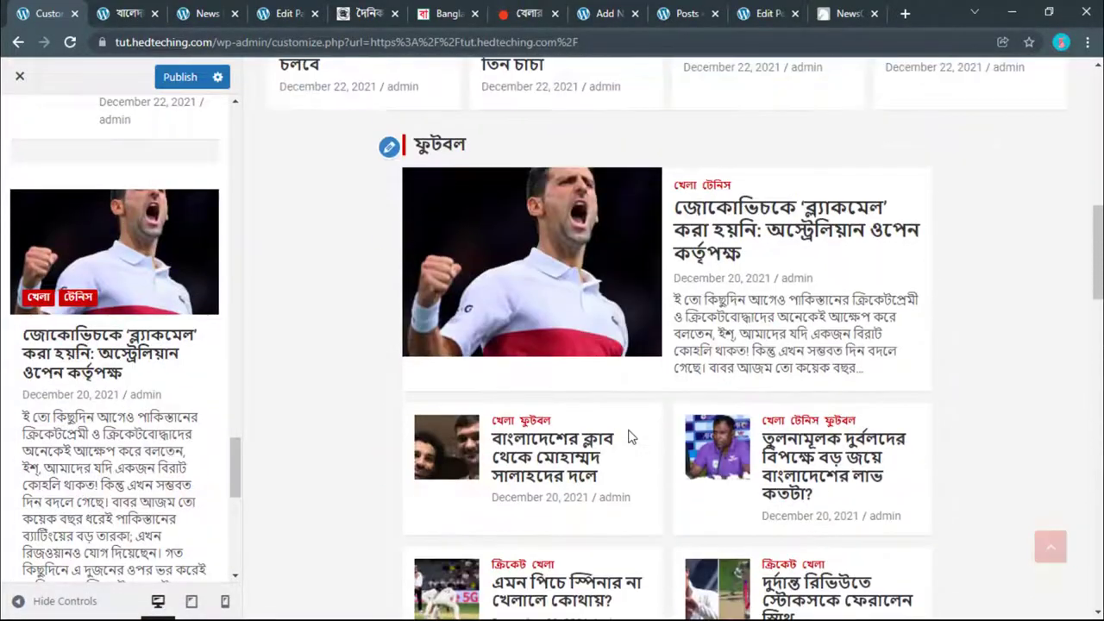
scroll(628, 432, "up", 3)
scroll(628, 431, "down", 10)
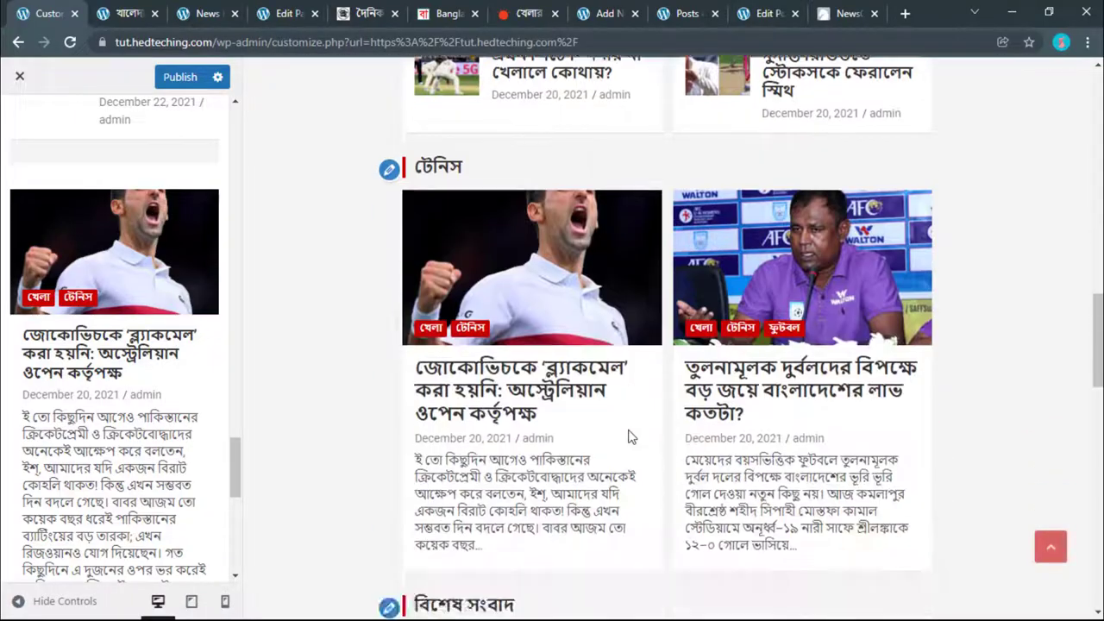
scroll(628, 437, "down", 9)
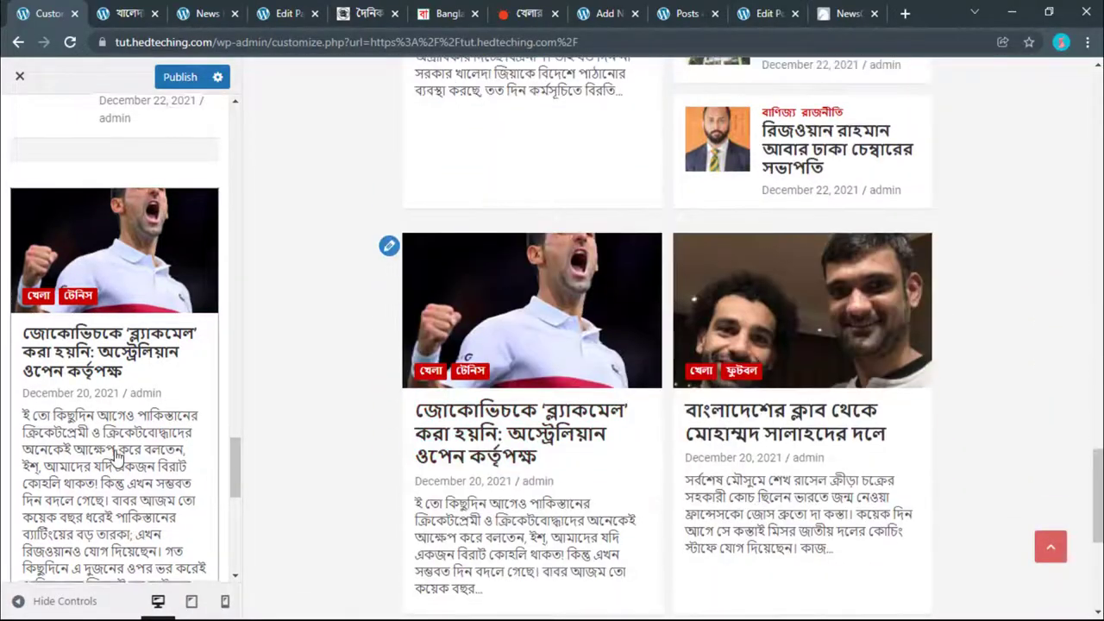
scroll(118, 455, "down", 5)
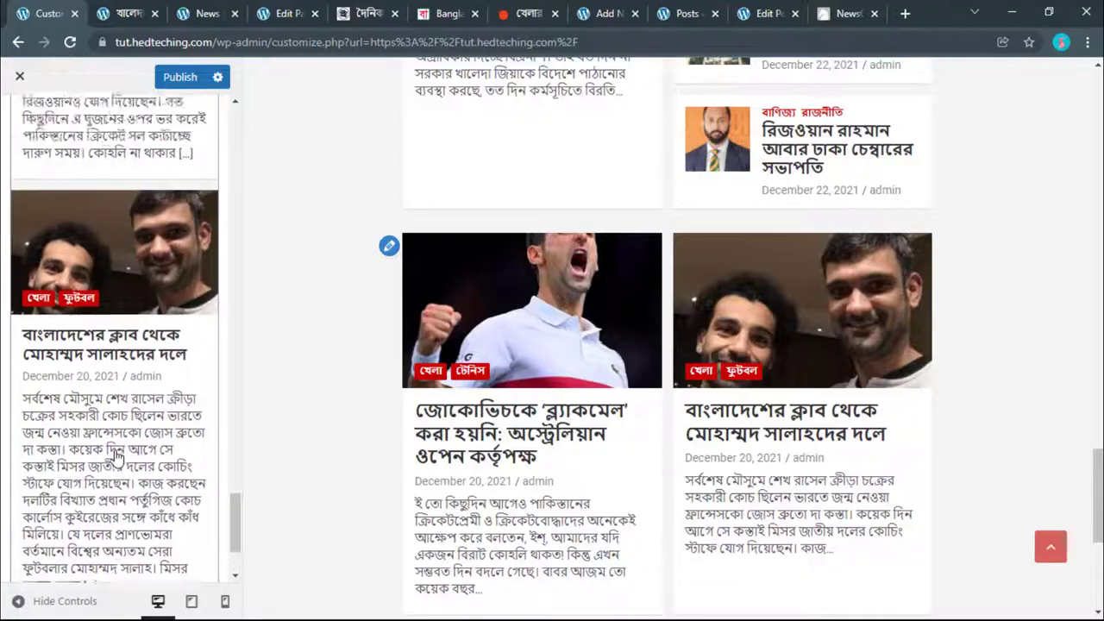
scroll(110, 420, "up", 10)
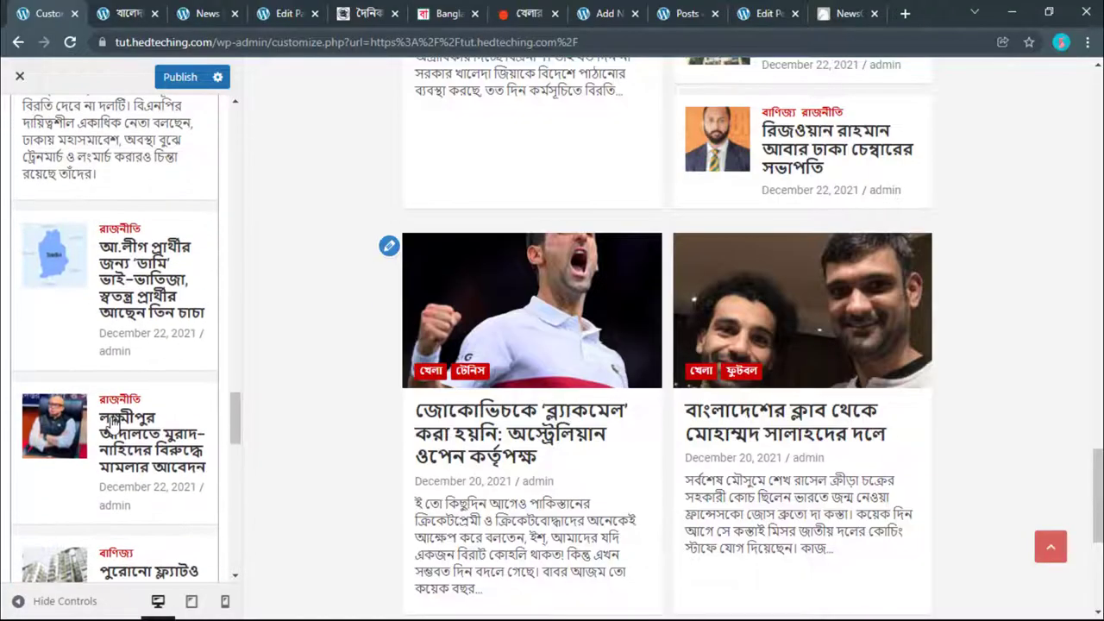
left_click(110, 420)
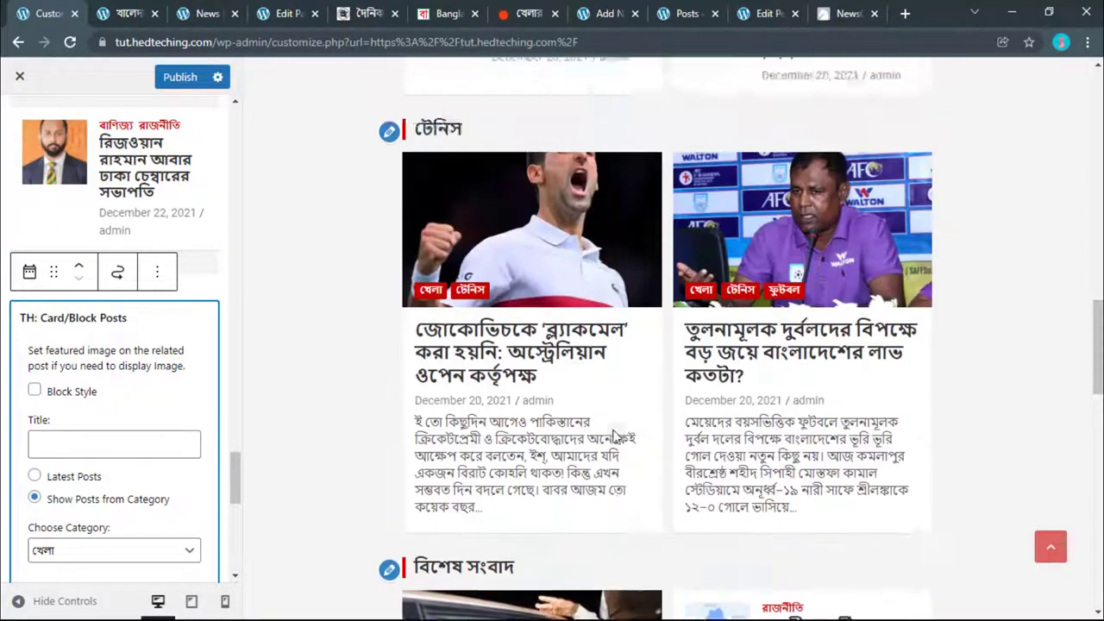
scroll(613, 438, "down", 10)
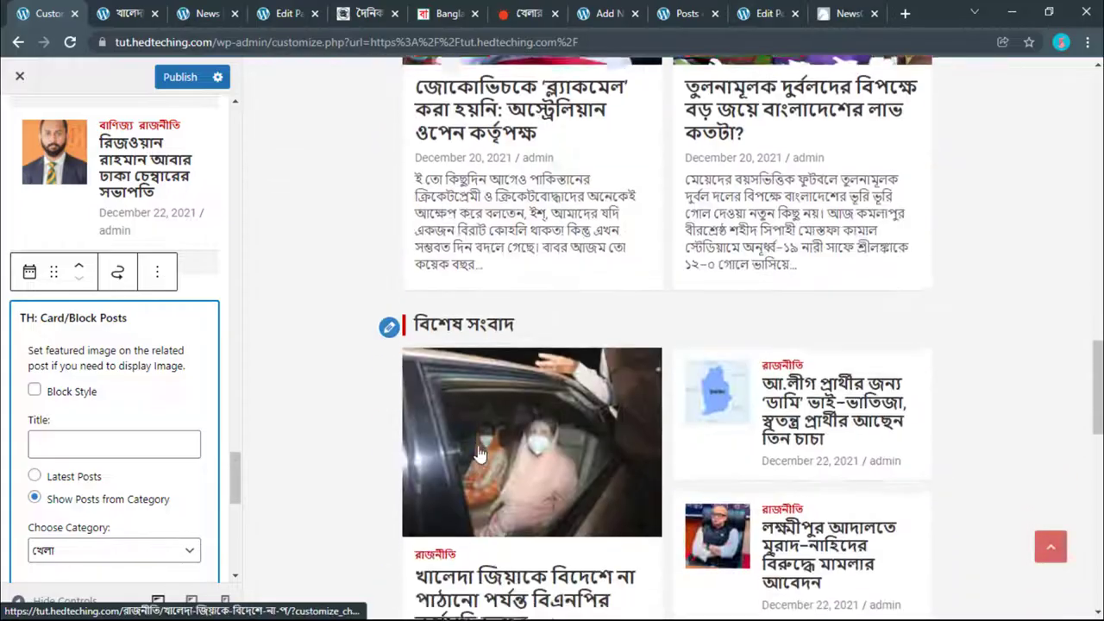
scroll(480, 455, "down", 5)
Step: Copy the ক্রিকেট subcategory name and open the widget's category choices
left_click(565, 10)
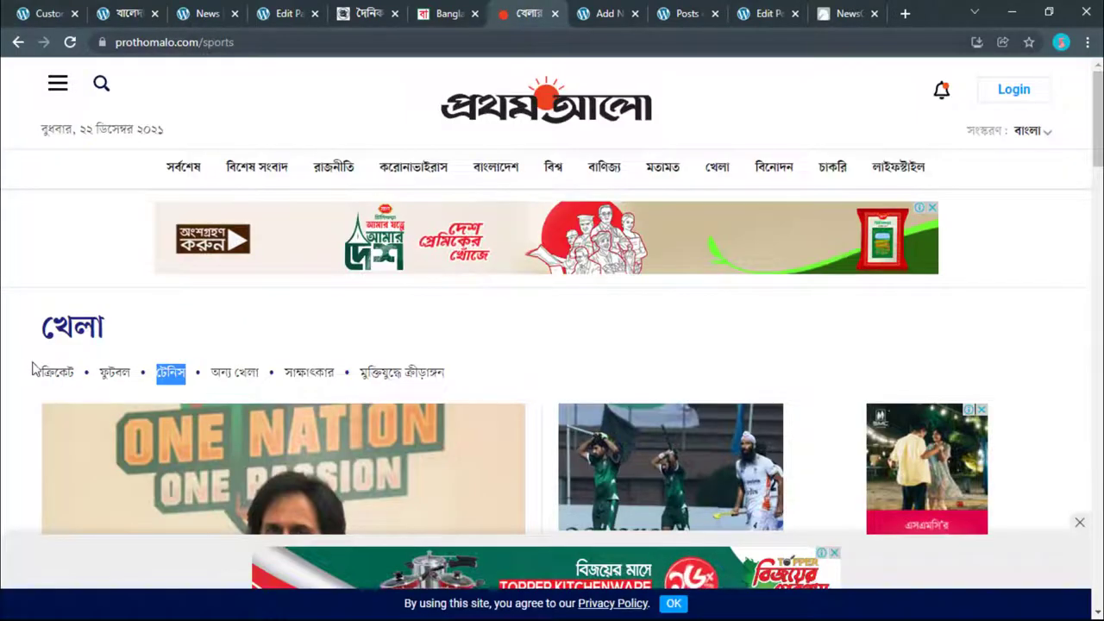
right_click(59, 379)
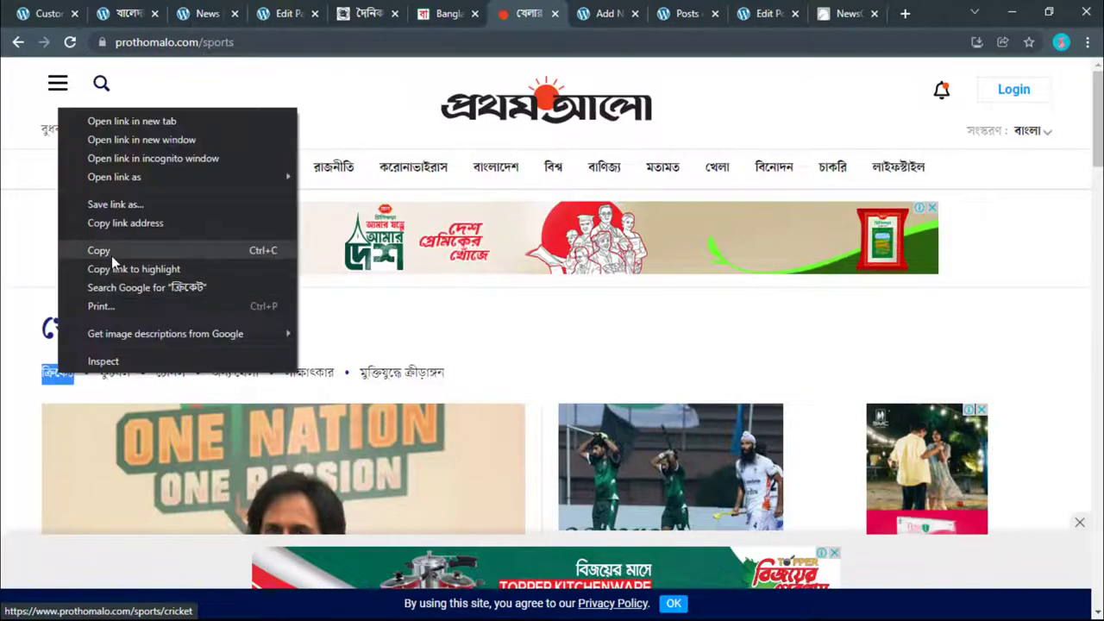
left_click(111, 255)
key("ctrl+1")
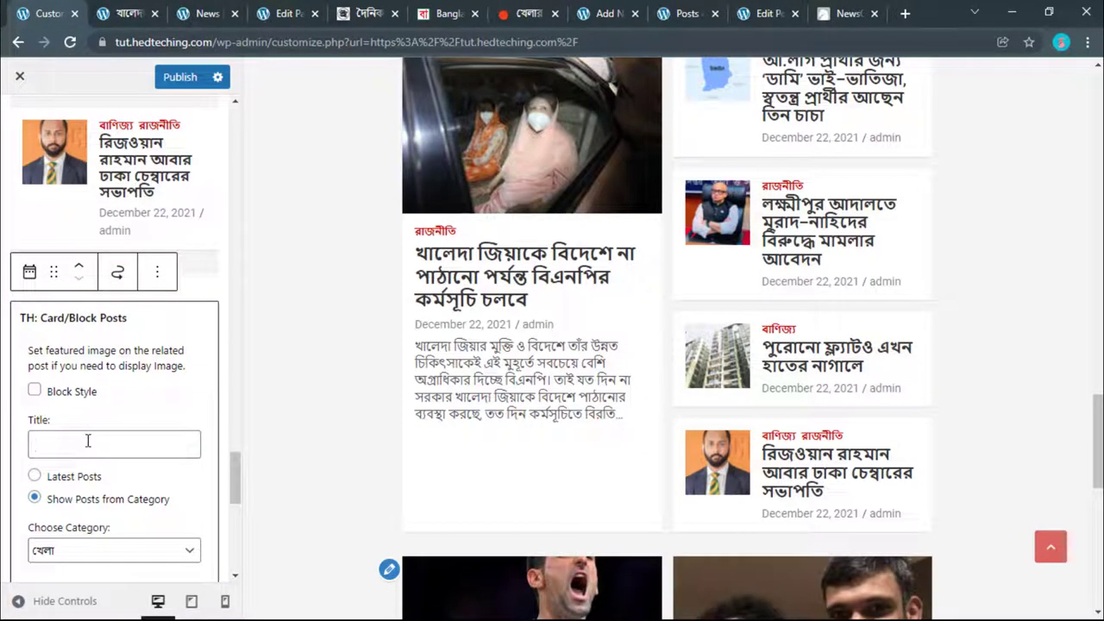
left_click(86, 552)
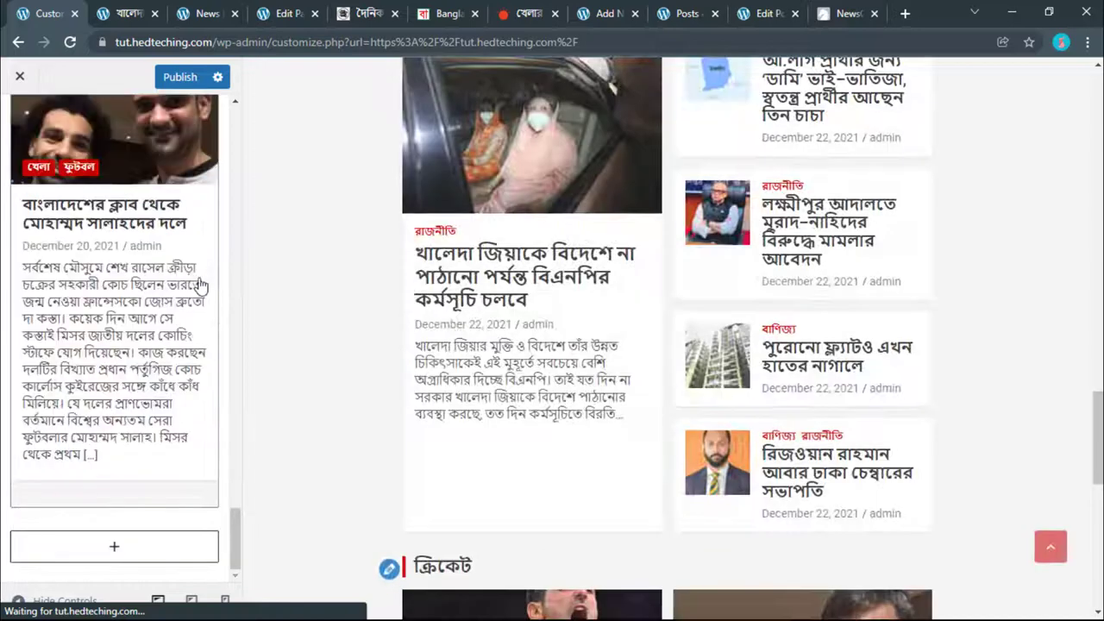
Step: Insert a TH: Horizontal/Vertical Posts widget below the existing widgets
left_click(116, 550)
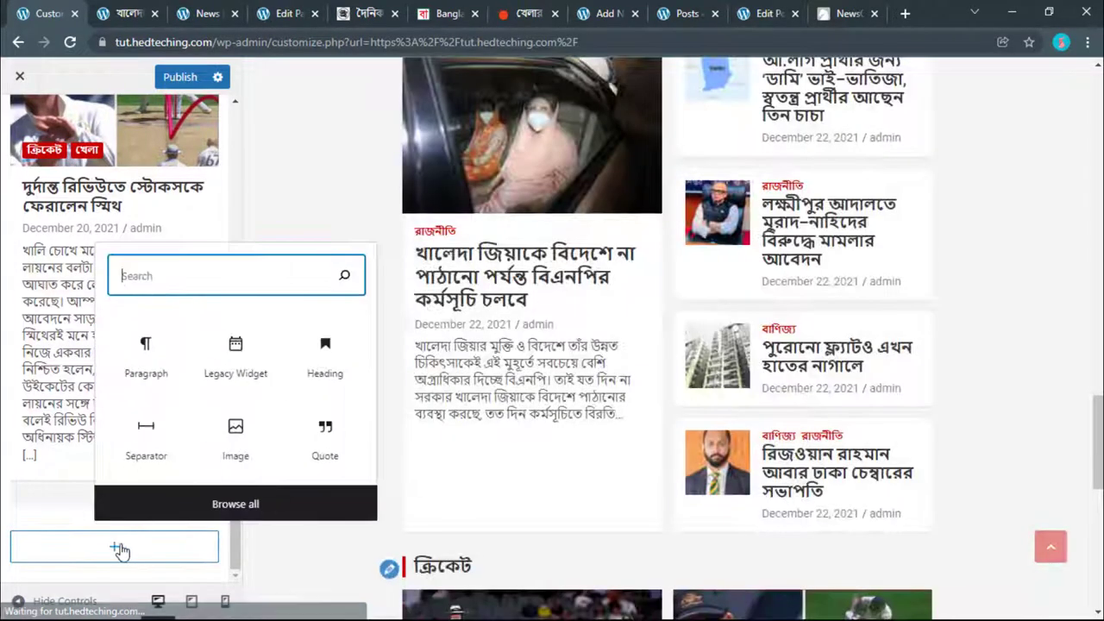
left_click(234, 570)
scroll(361, 431, "down", 8)
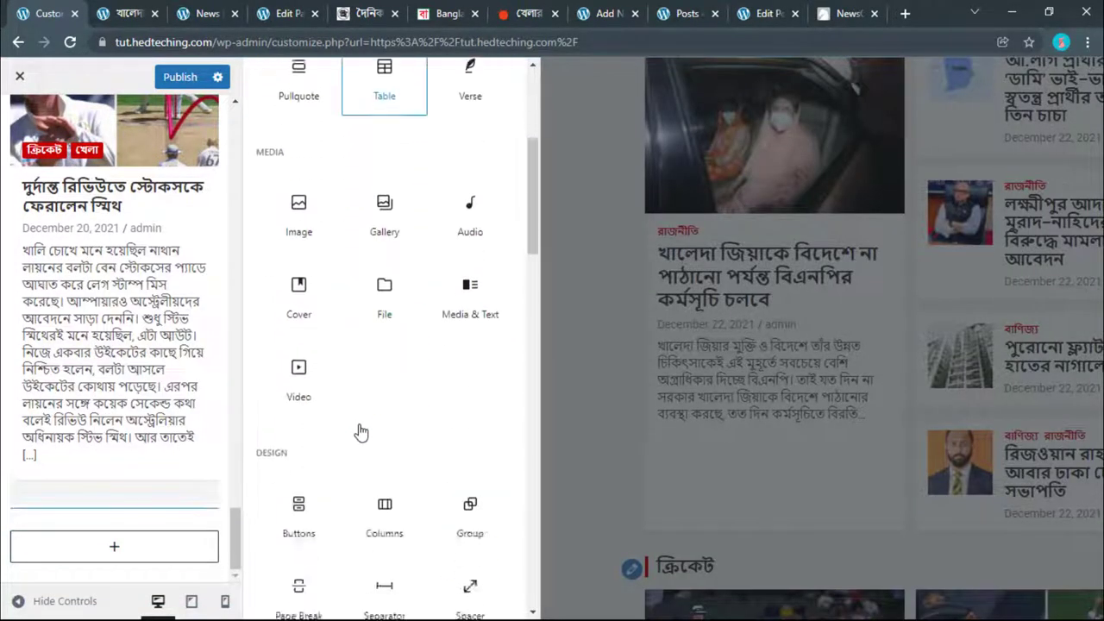
scroll(360, 432, "down", 6)
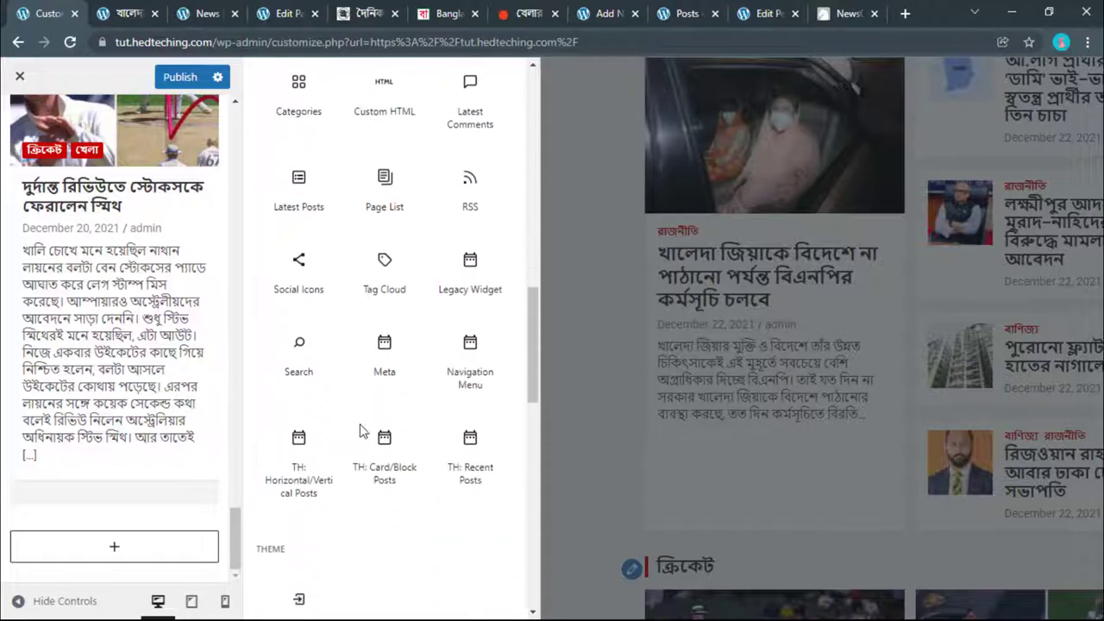
left_click(296, 316)
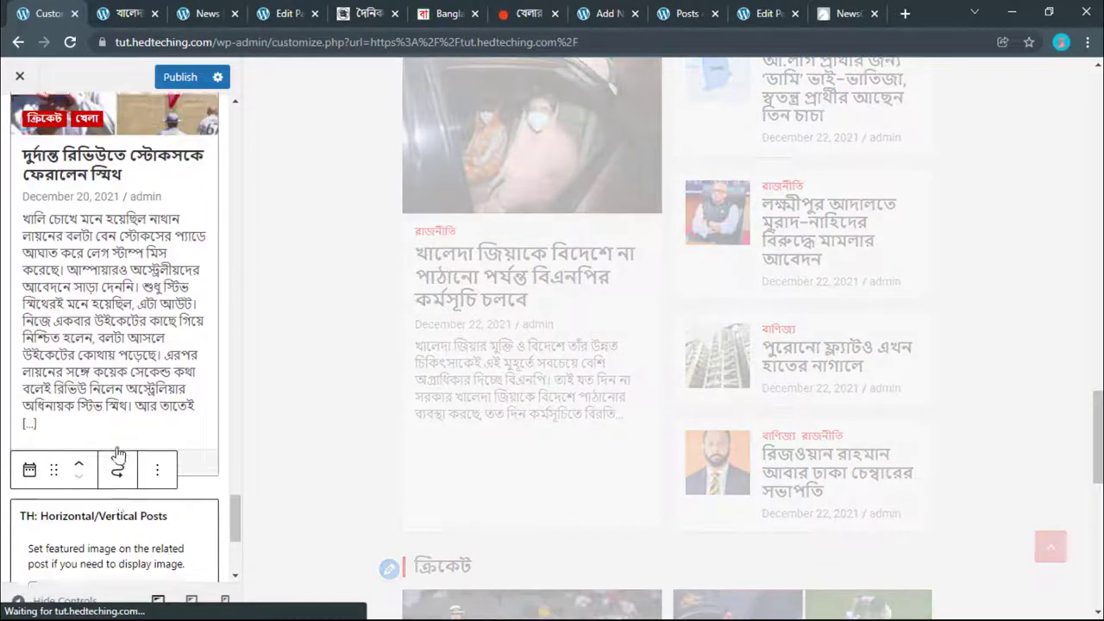
Step: Copy the খেলা heading text from the Prothom Alo sports page
left_click(524, 13)
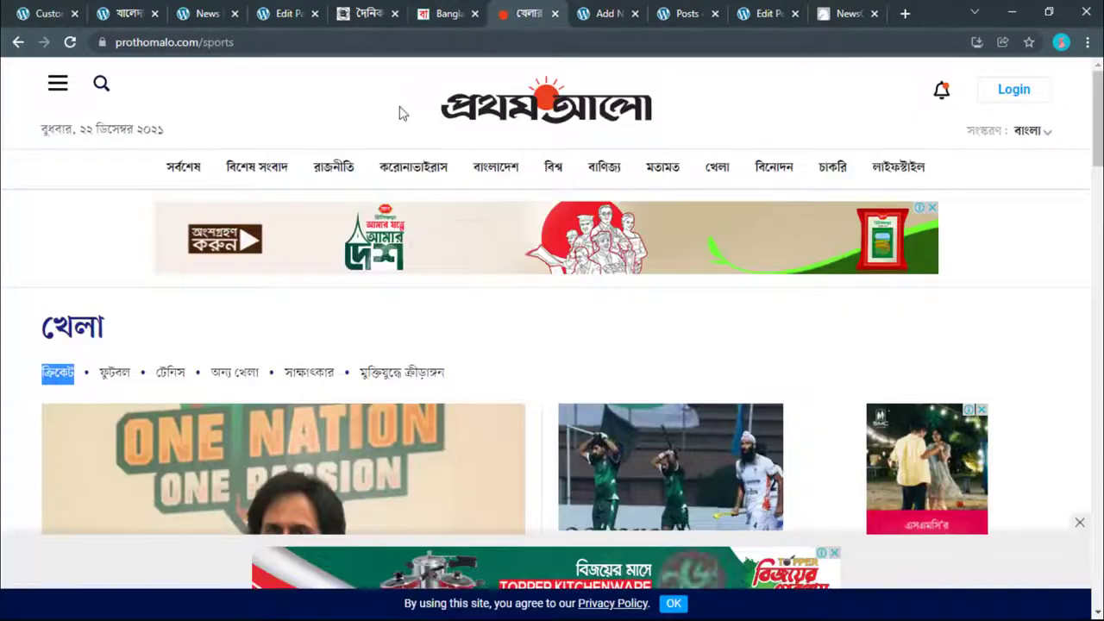
right_click(97, 319)
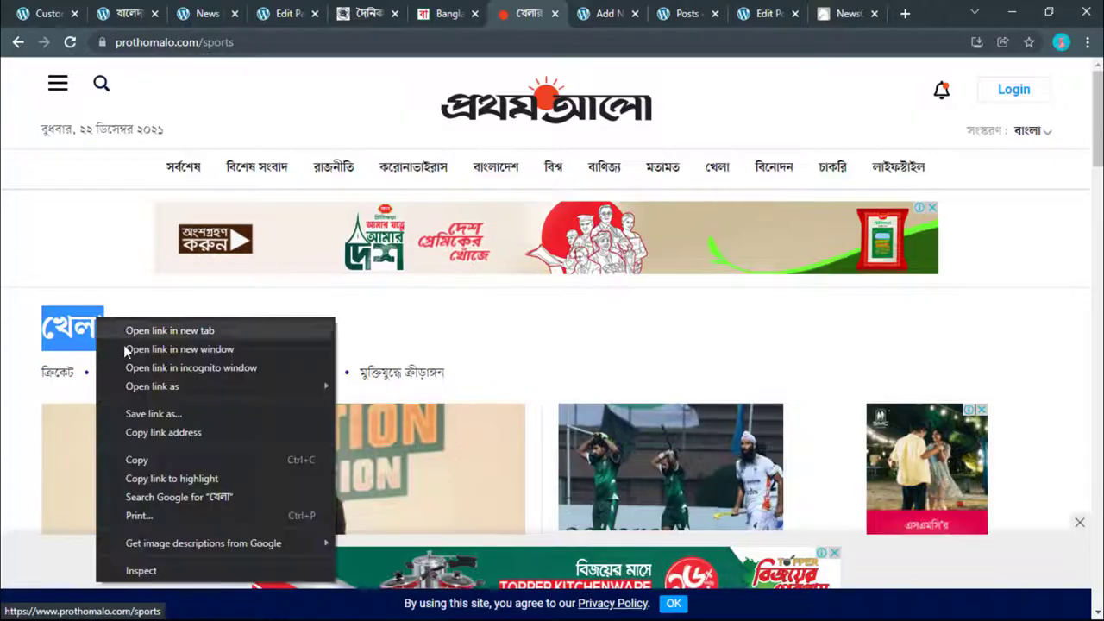
left_click(159, 475)
right_click(98, 318)
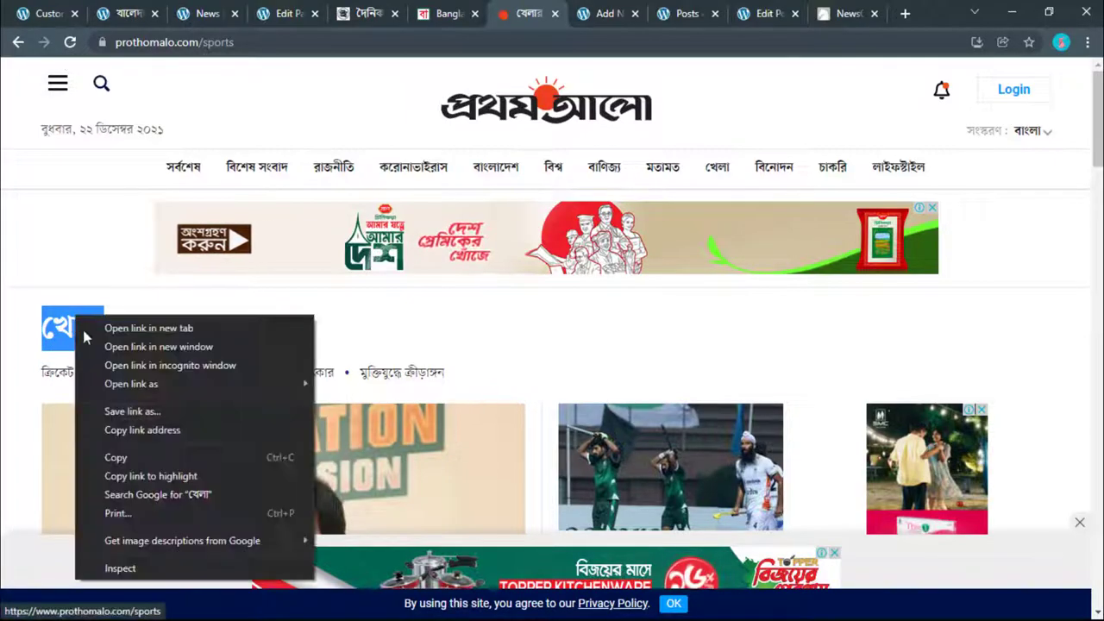
left_click(115, 457)
key("ctrl+1")
Step: Set the new Horizontal/Vertical Posts widget to show posts from the খেলা category
scroll(138, 438, "down", 4)
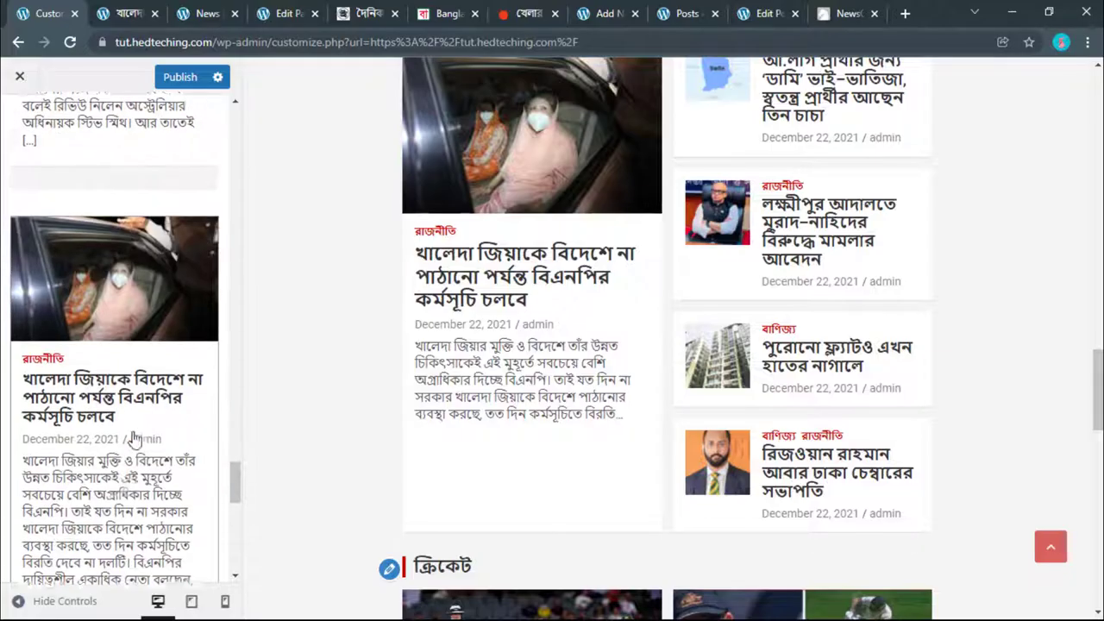
left_click(121, 439)
scroll(112, 422, "up", 1)
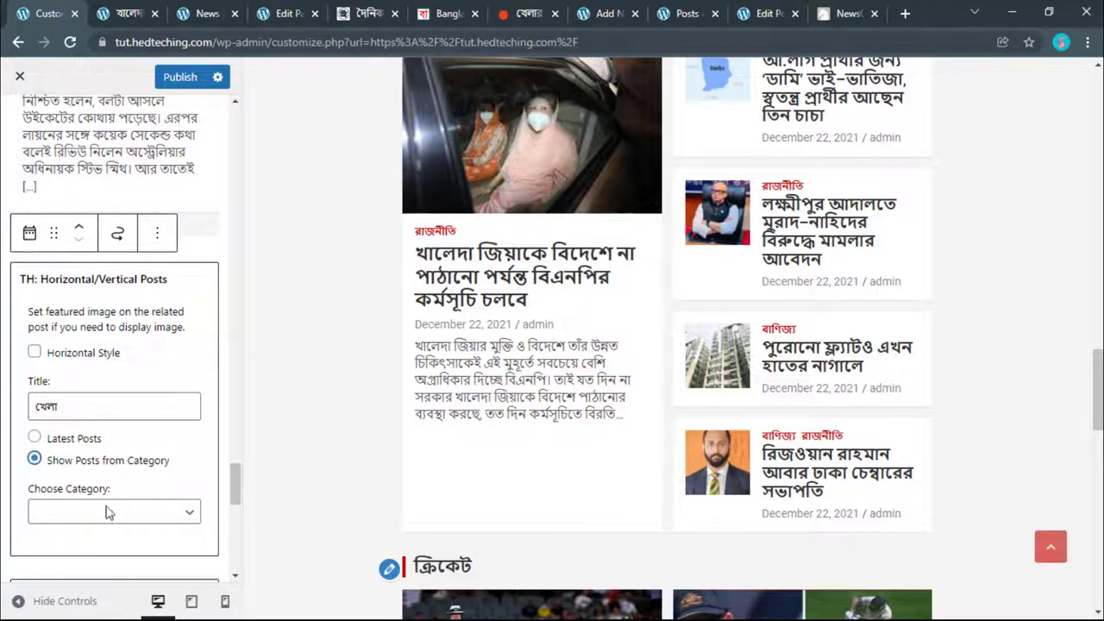
left_click(107, 512)
left_click(74, 418)
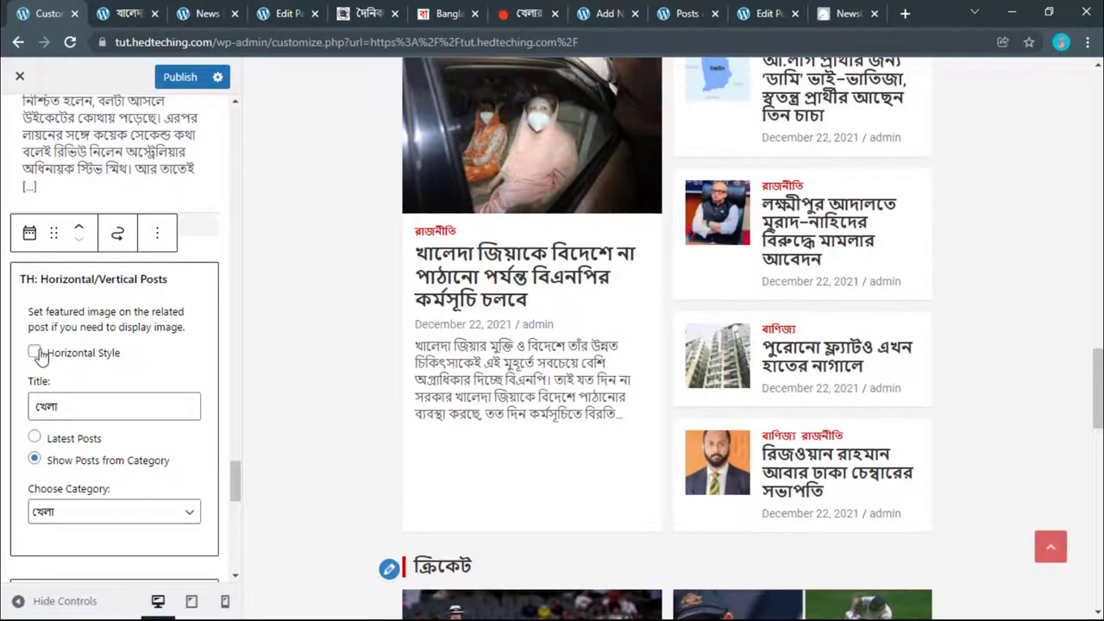
scroll(308, 366, "down", 4)
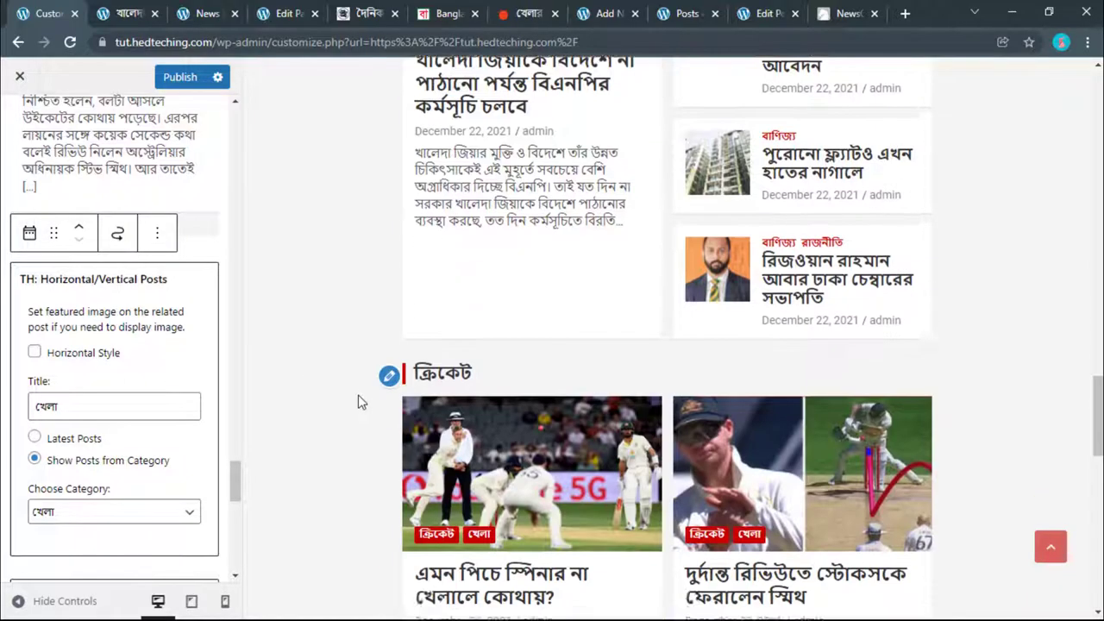
scroll(436, 407, "down", 1)
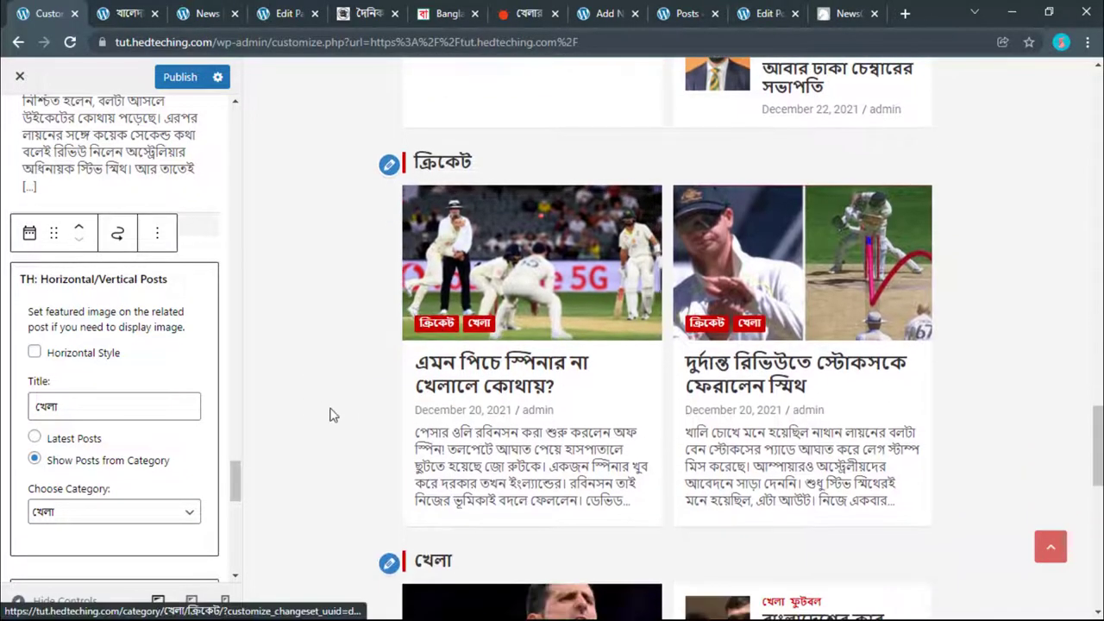
scroll(418, 374, "down", 8)
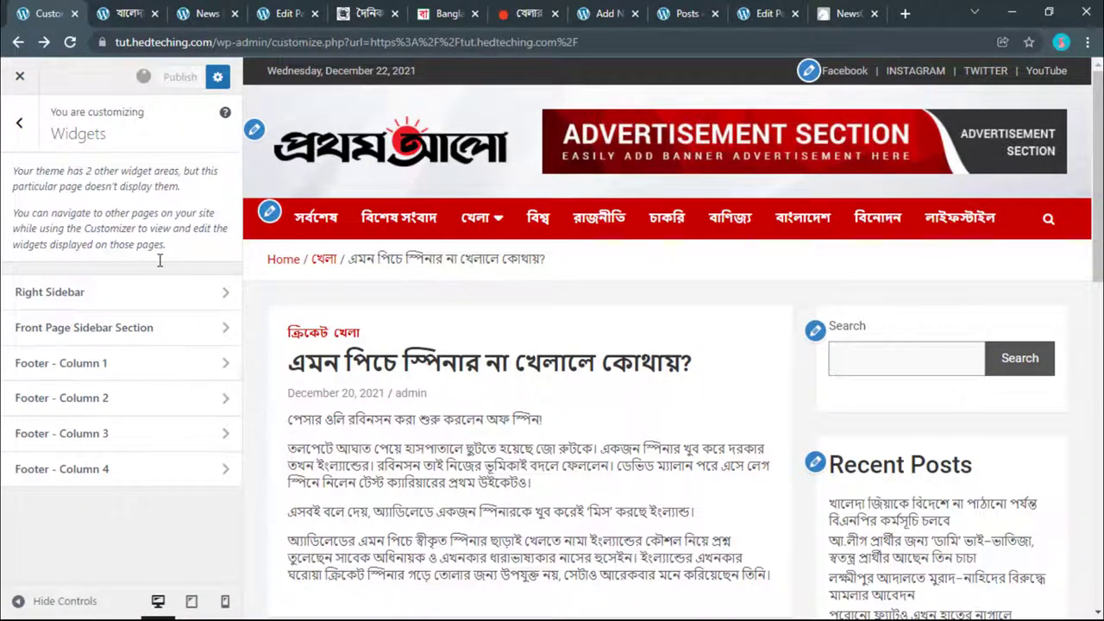
Step: Scroll the live homepage to check the new খেলা section
left_click(129, 13)
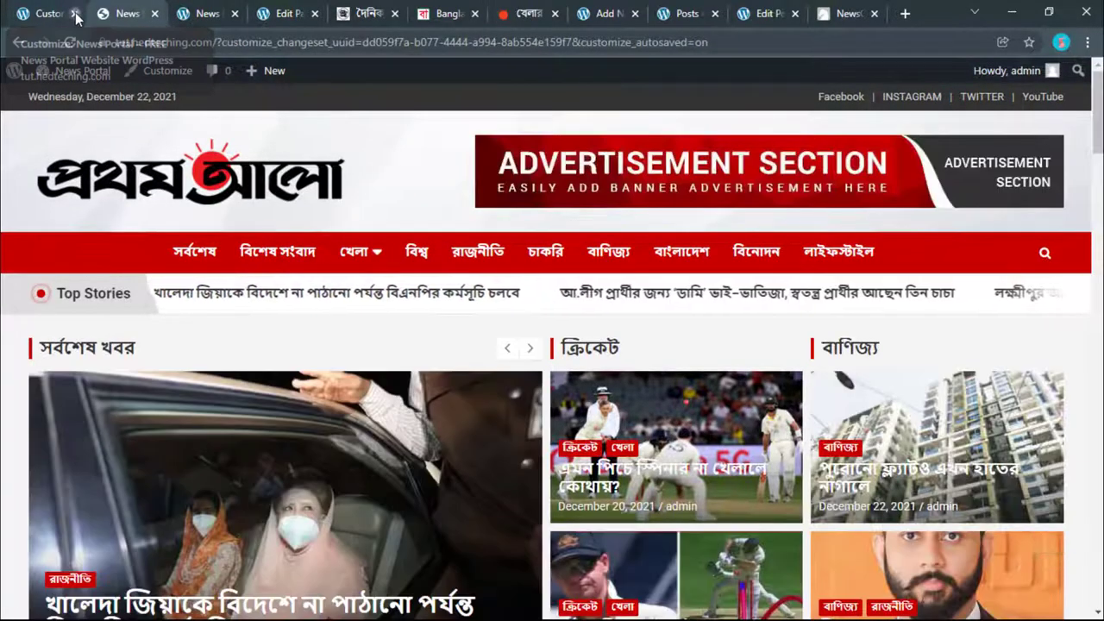
left_click(74, 13)
scroll(257, 351, "down", 10)
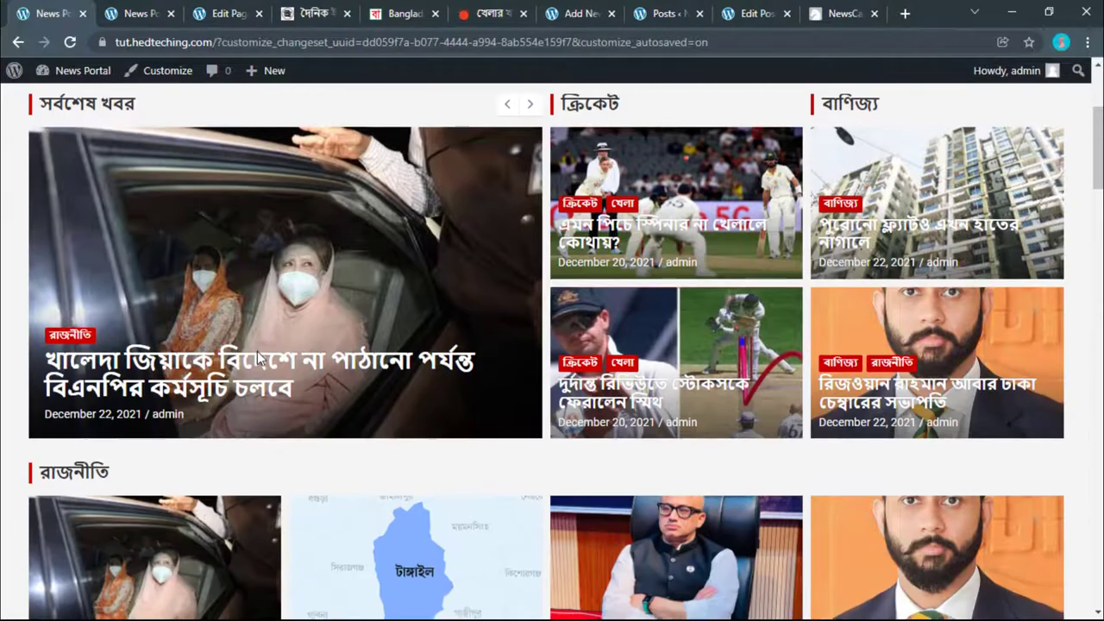
scroll(257, 357, "down", 10)
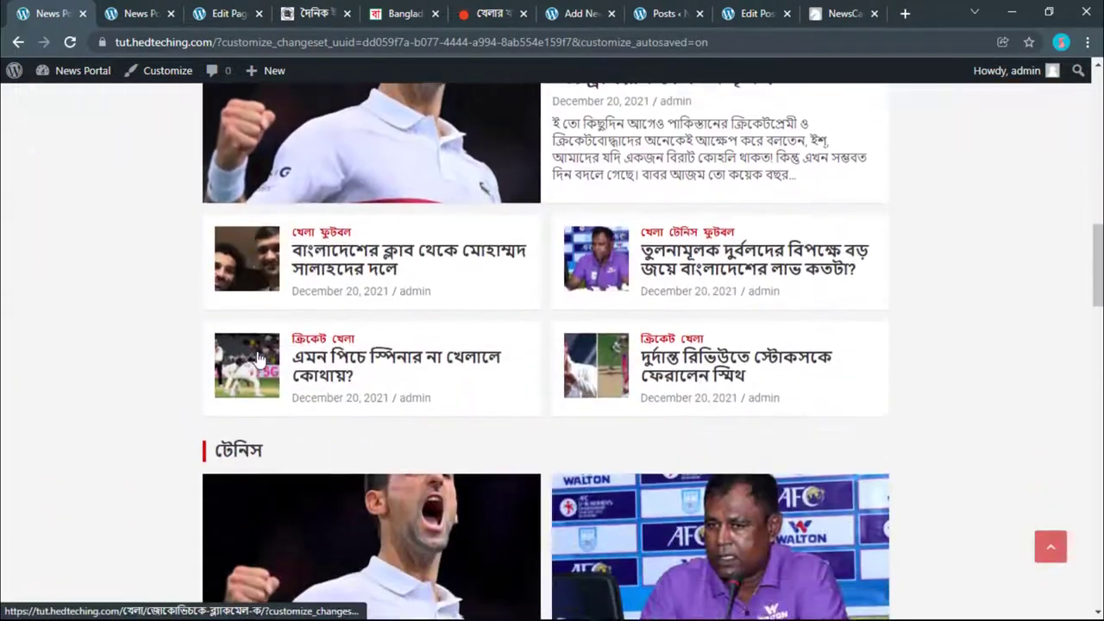
scroll(257, 358, "down", 10)
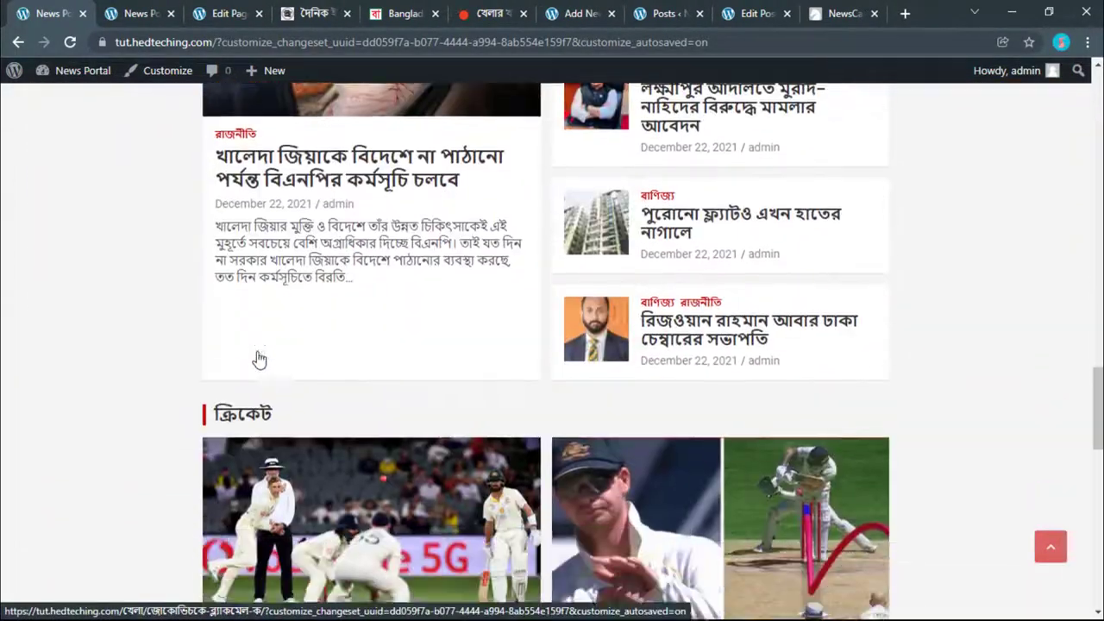
scroll(257, 352, "down", 10)
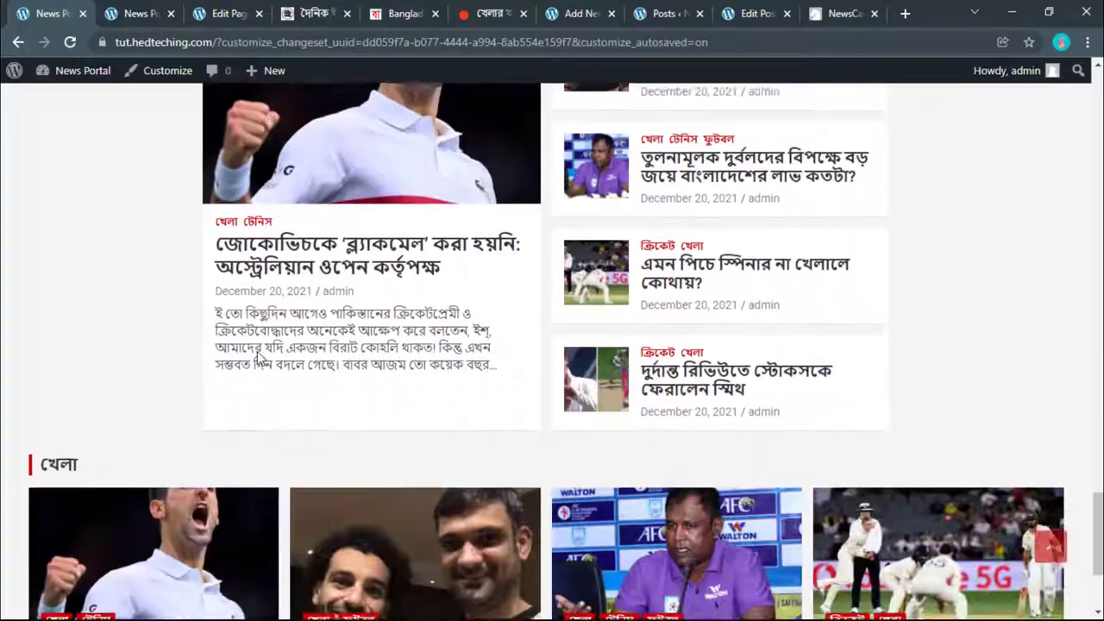
scroll(257, 353, "up", 10)
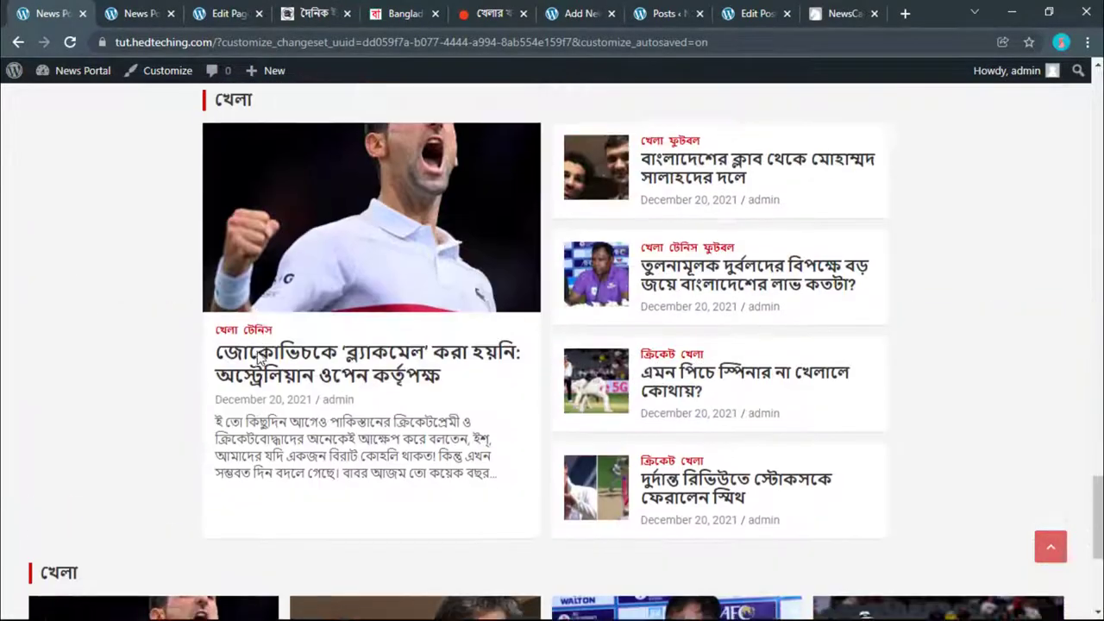
scroll(257, 358, "up", 10)
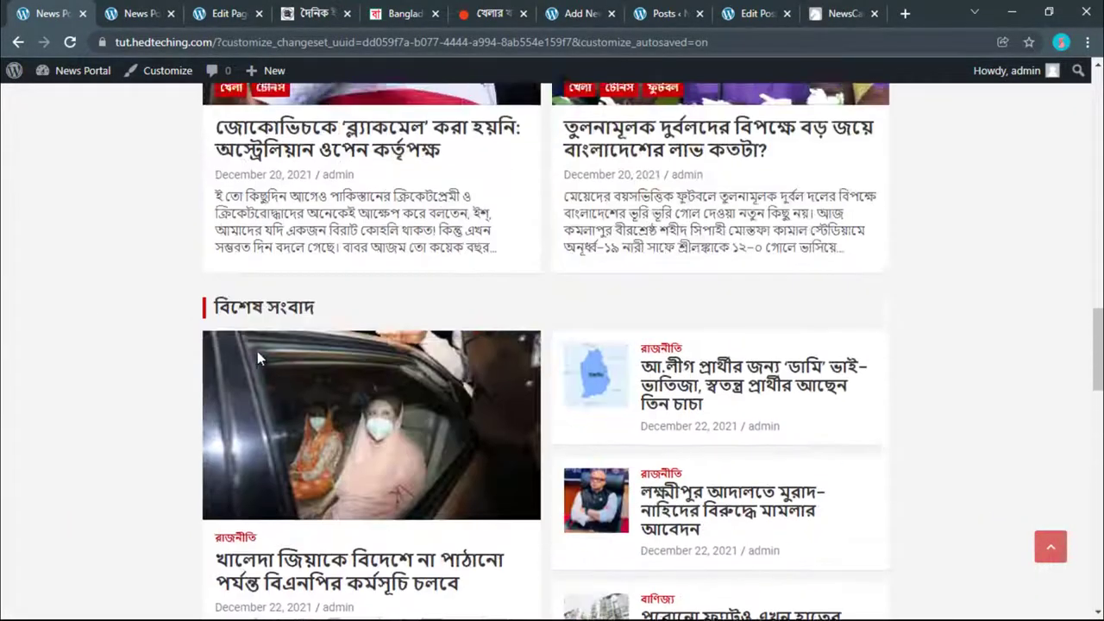
scroll(257, 358, "up", 10)
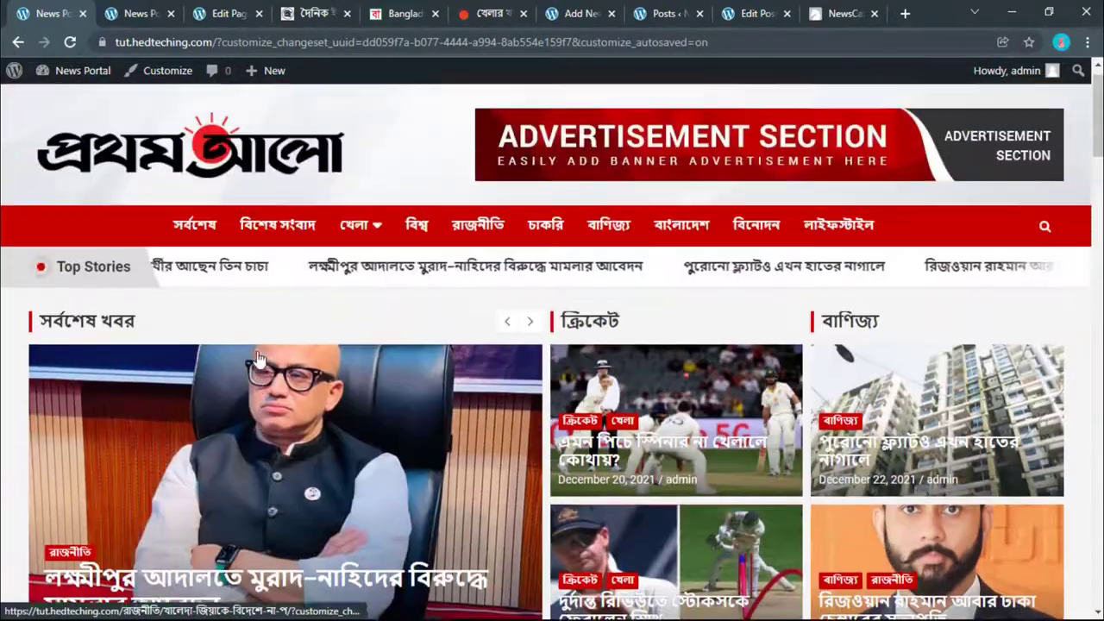
scroll(254, 357, "down", 15)
scroll(559, 406, "up", 4)
scroll(559, 405, "up", 5)
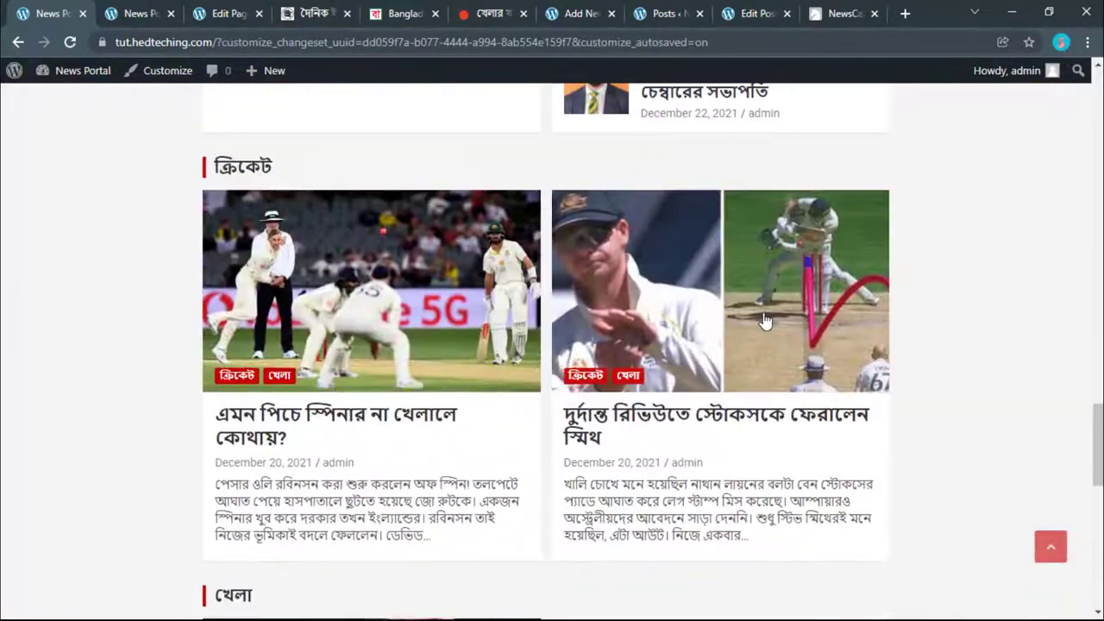
scroll(882, 300, "down", 15)
scroll(693, 309, "up", 5)
scroll(693, 309, "up", 5)
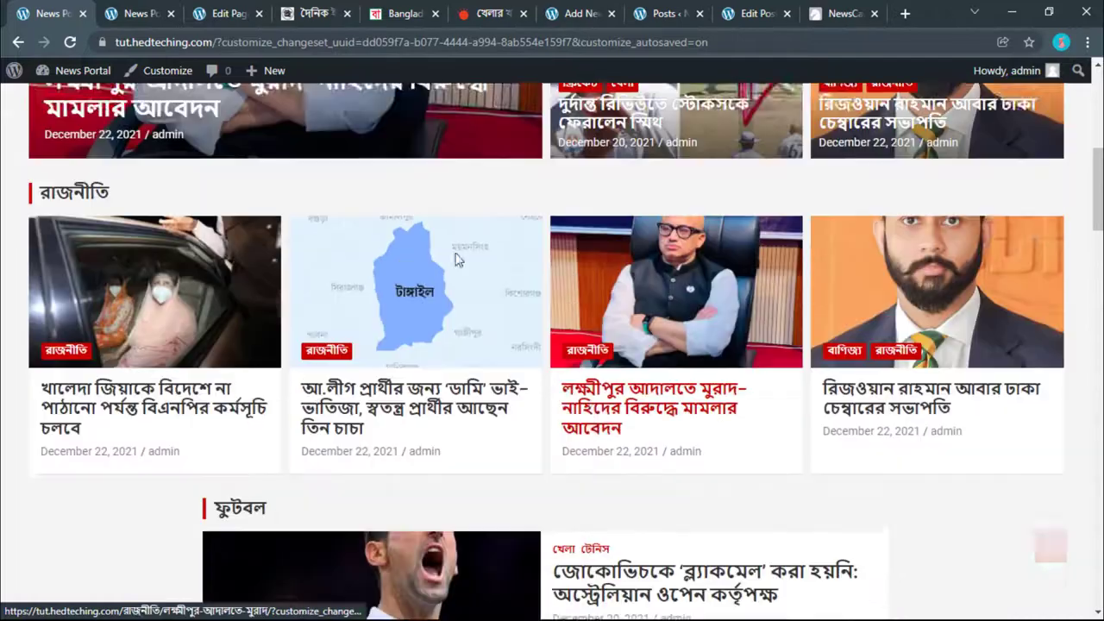
Step: Switch between the open site tabs and return to the Customizer
left_click(100, 10)
left_click(224, 13)
left_click(47, 13)
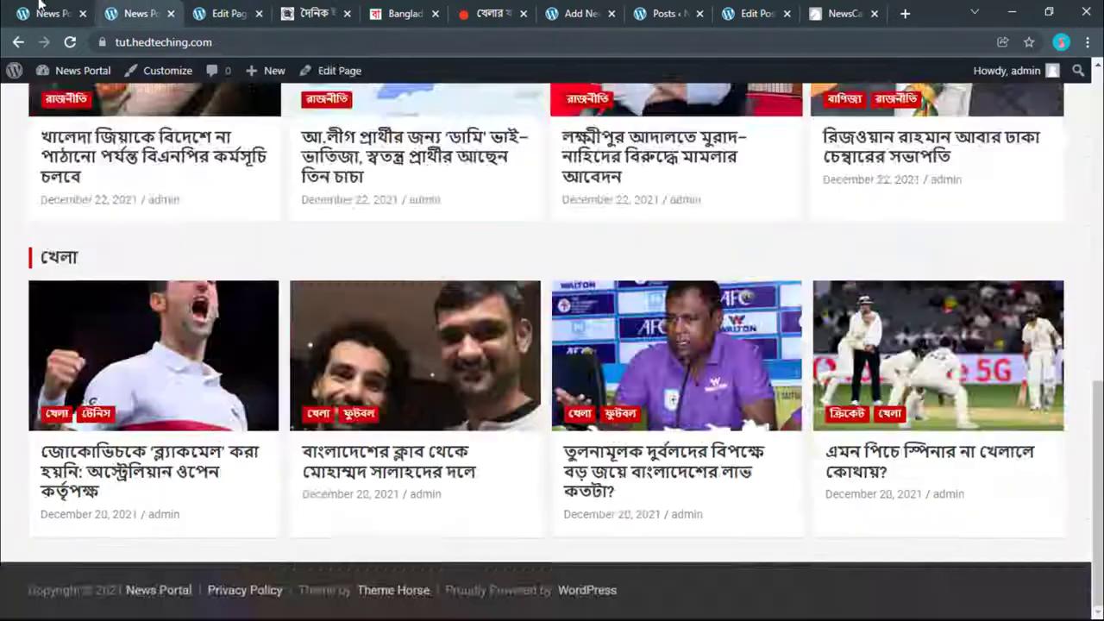
scroll(179, 80, "up", 4)
left_click(155, 12)
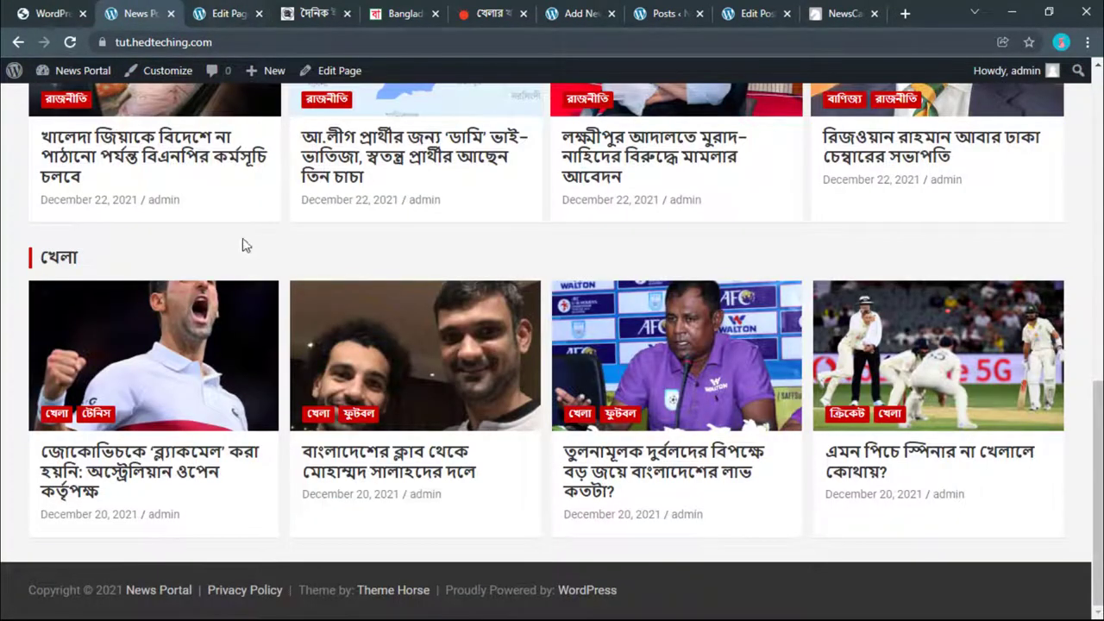
scroll(250, 276, "up", 10)
left_click(48, 13)
Step: Add a TH: Horizontal/Vertical Posts block to the Front Page Sidebar Section
left_click(92, 264)
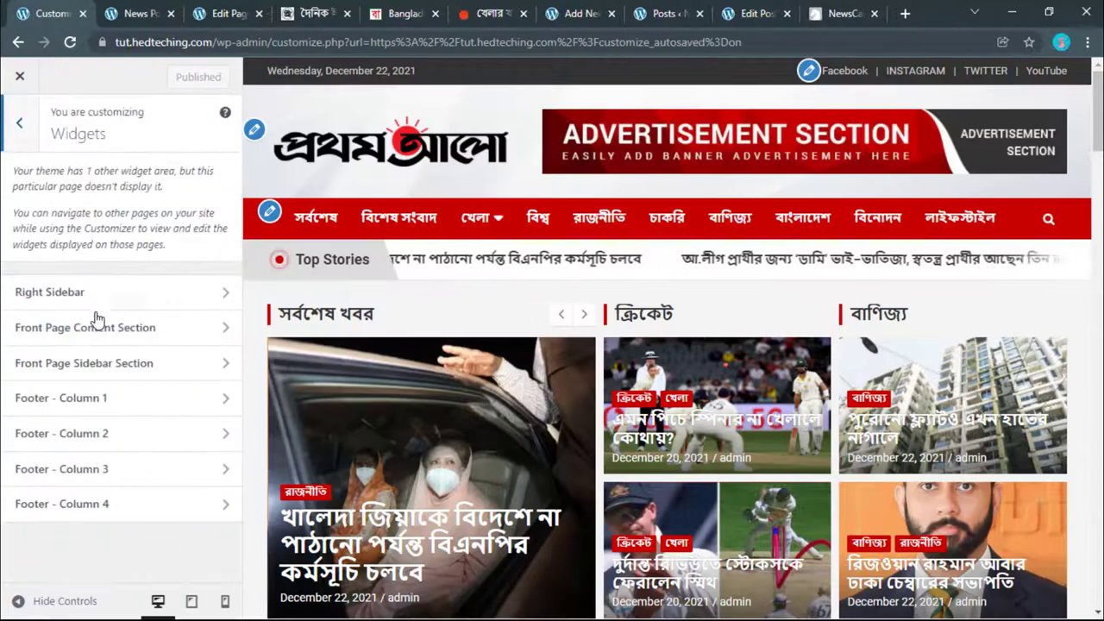
left_click(67, 364)
scroll(386, 401, "down", 10)
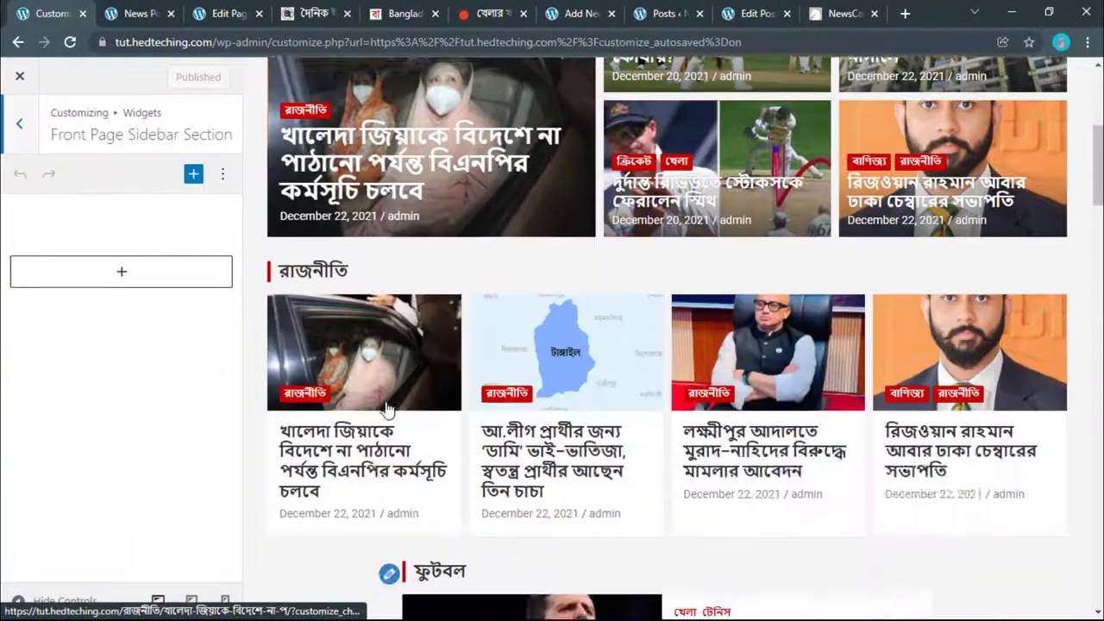
scroll(385, 401, "down", 2)
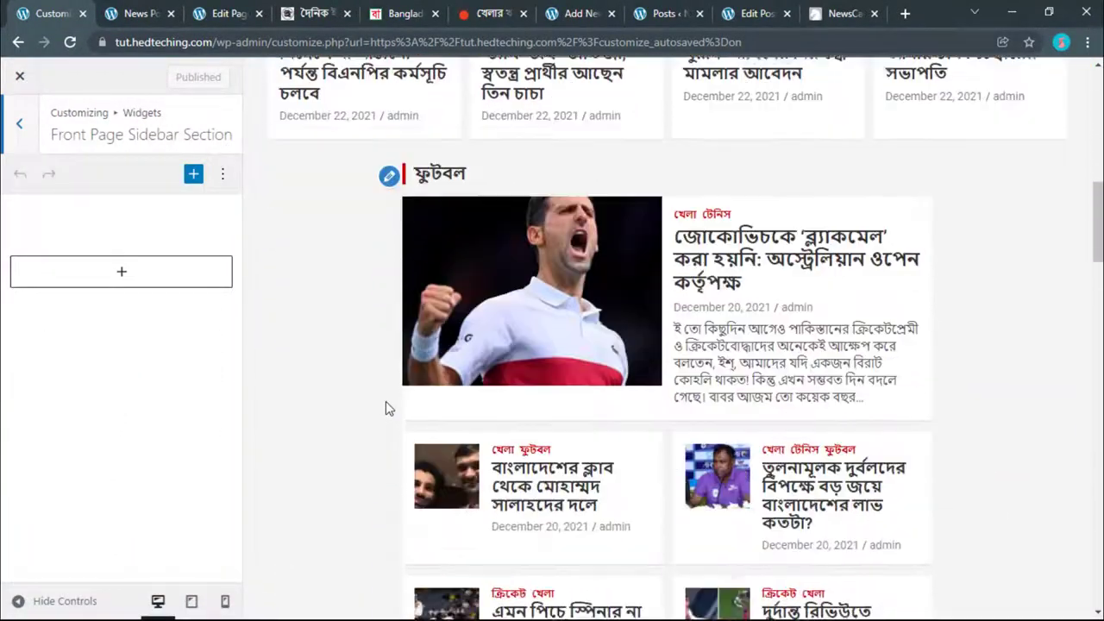
left_click(83, 281)
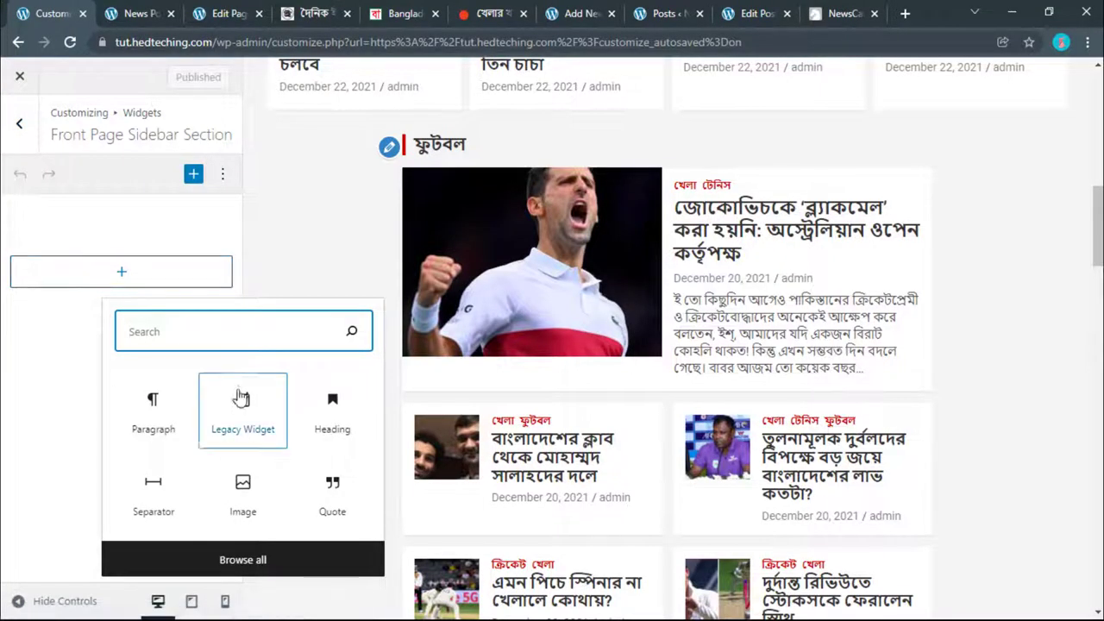
left_click(251, 559)
scroll(352, 442, "down", 7)
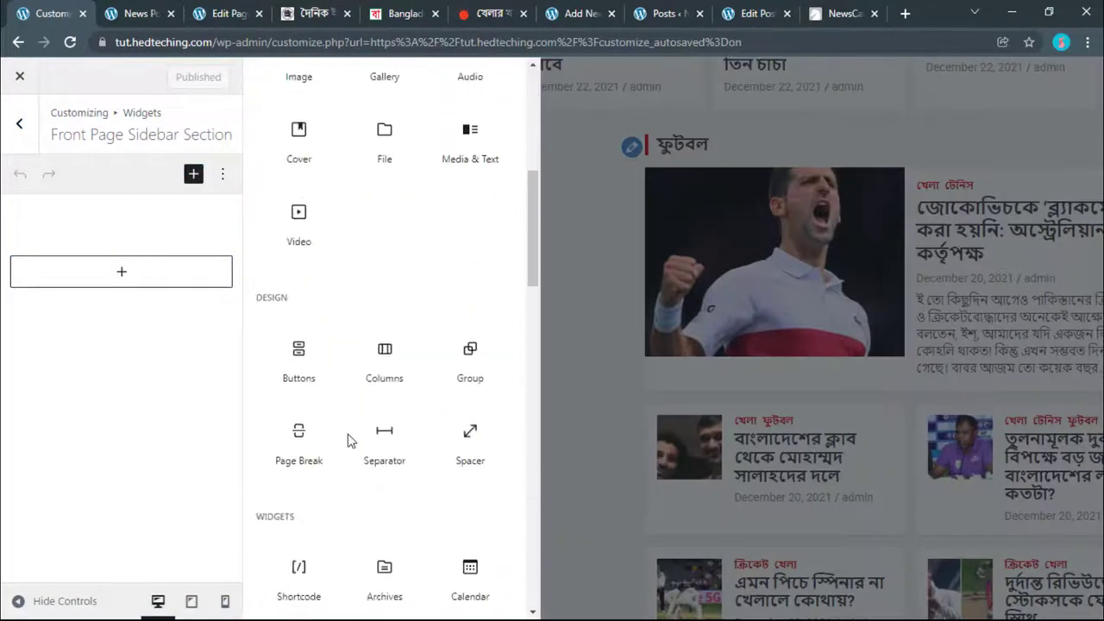
scroll(350, 440, "down", 6)
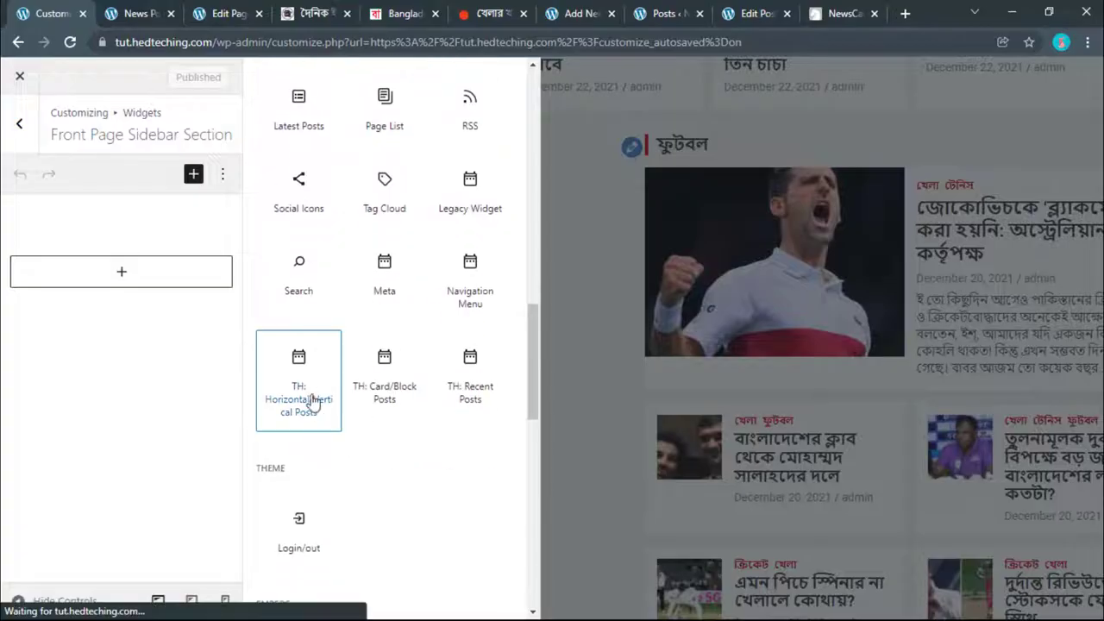
left_click(302, 383)
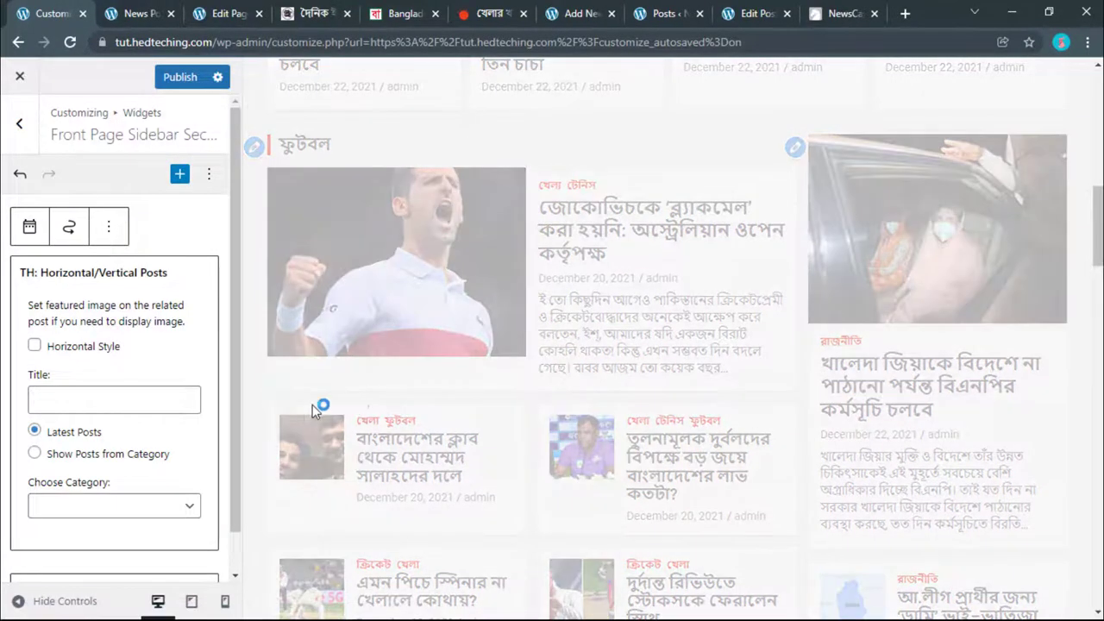
Step: Set the widget's category to রাজনীতি and copy the রাজনীতি heading from Prothom Alo
left_click(102, 505)
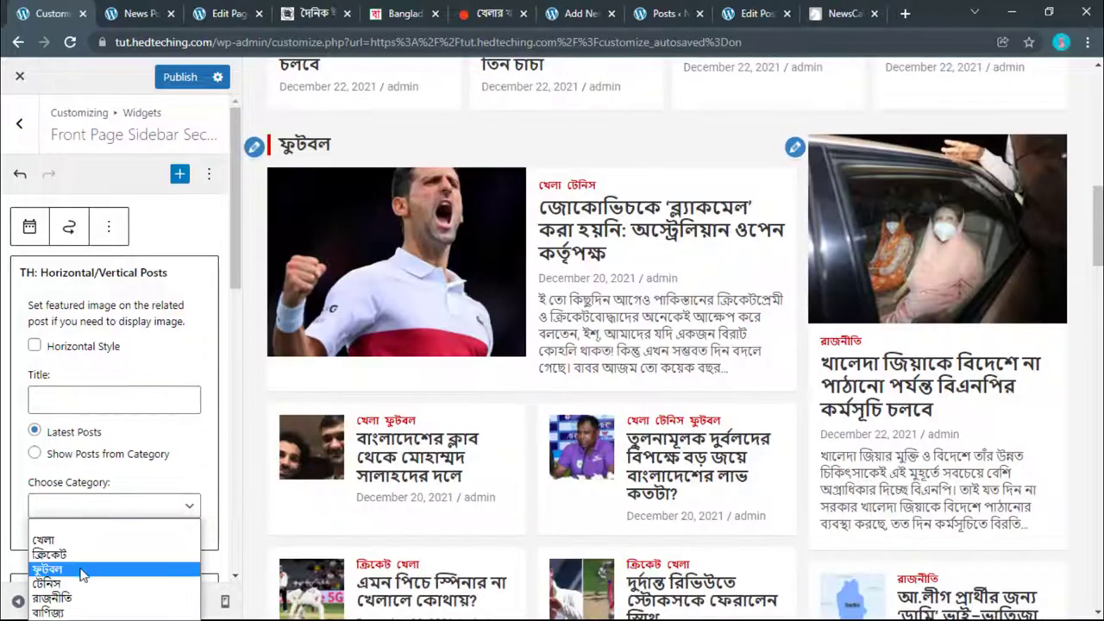
left_click(74, 598)
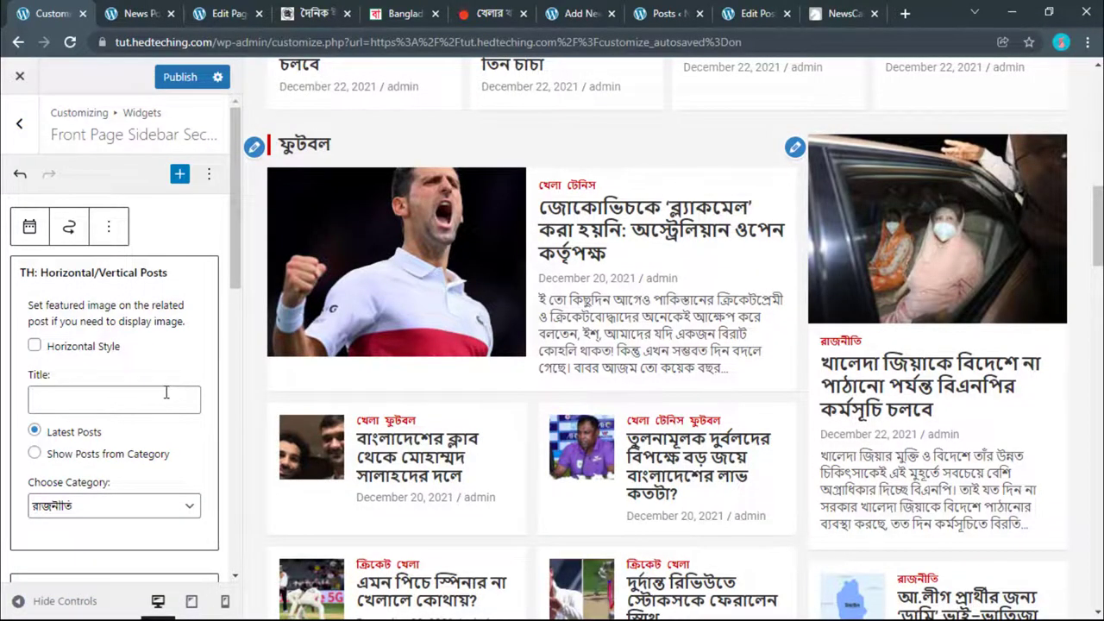
left_click(474, 9)
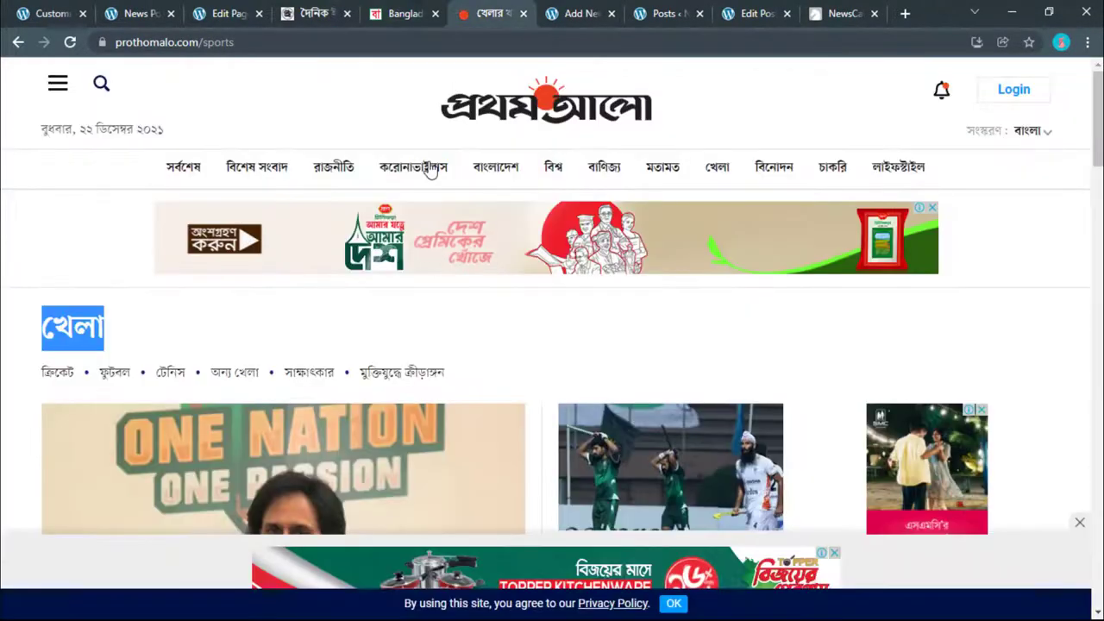
left_click(338, 164)
left_click_drag(165, 337, 39, 339)
right_click(57, 330)
left_click(293, 472)
Step: Paste রাজনীতি as the widget title and publish the changes
left_click(76, 10)
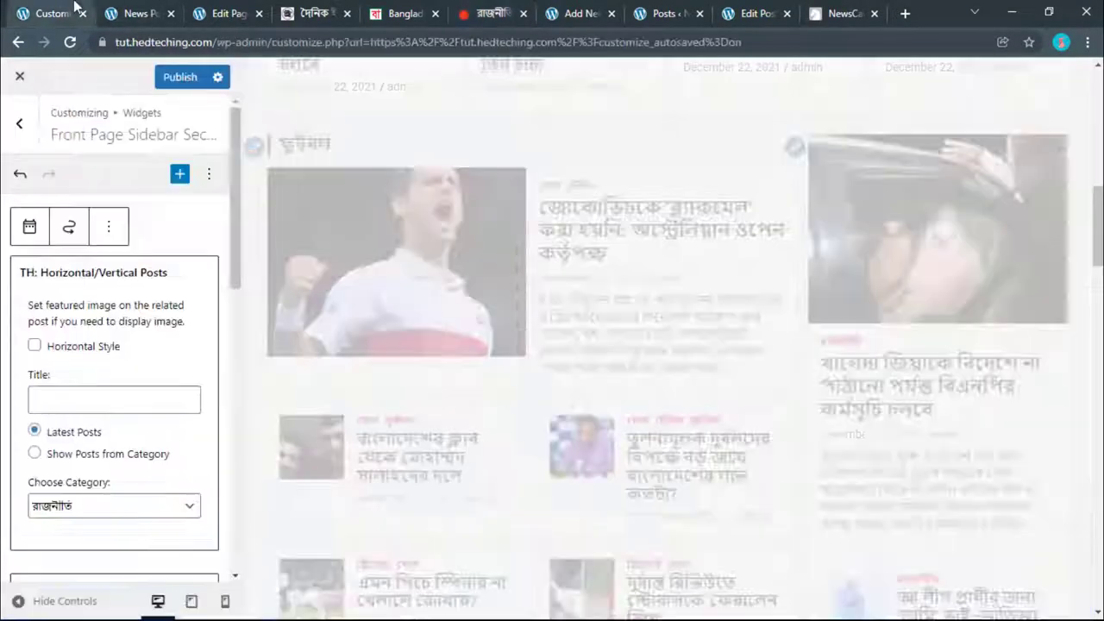
right_click(76, 415)
left_click(55, 403)
right_click(55, 404)
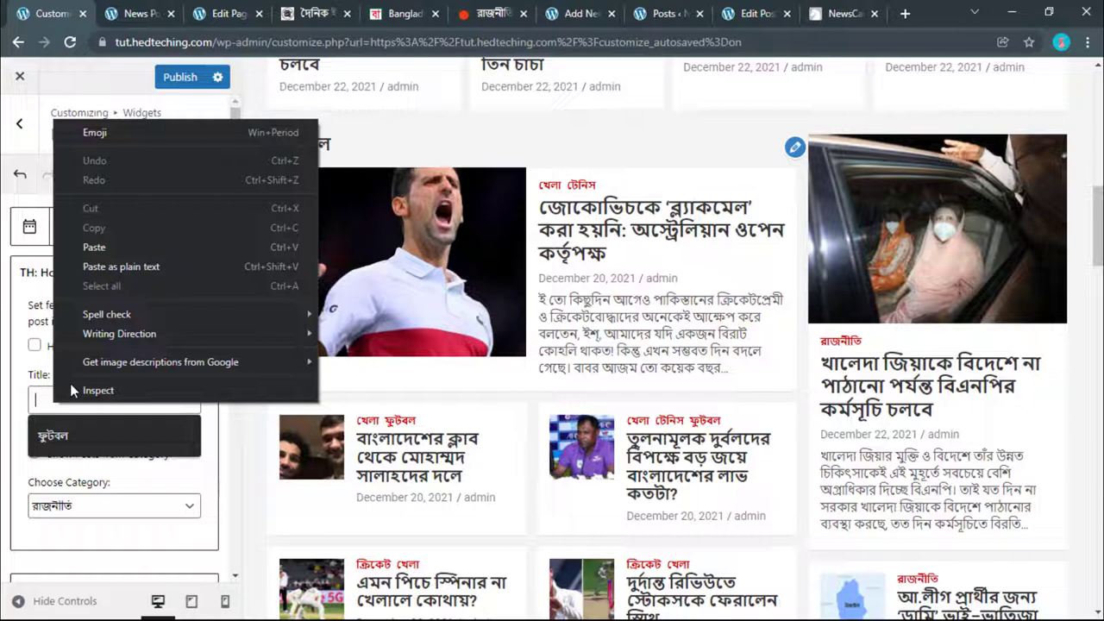
left_click(96, 266)
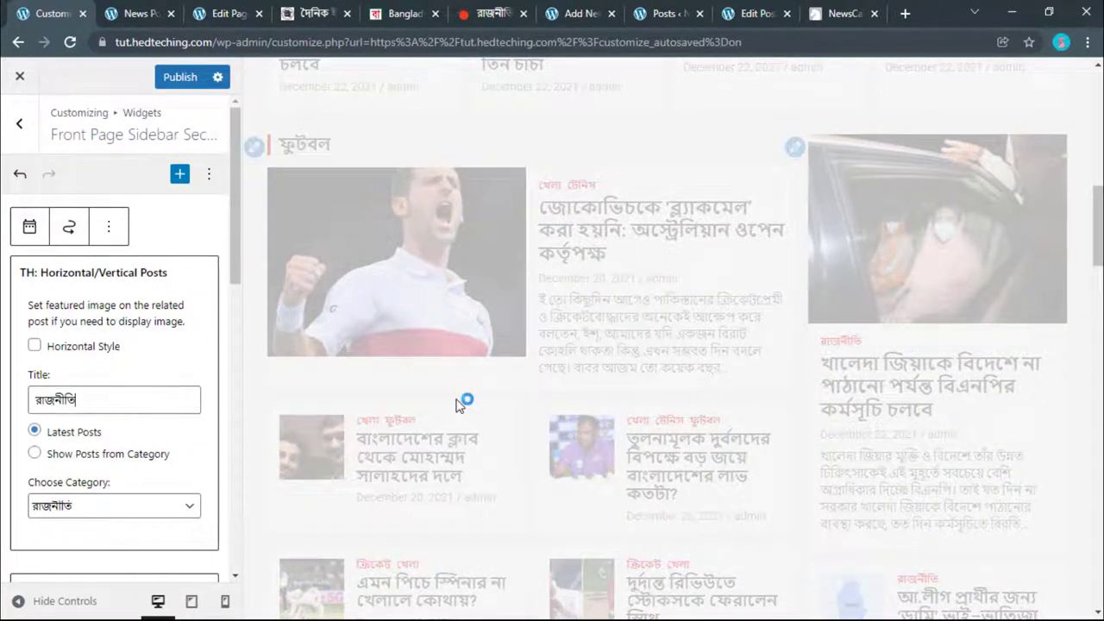
scroll(458, 406, "down", 6)
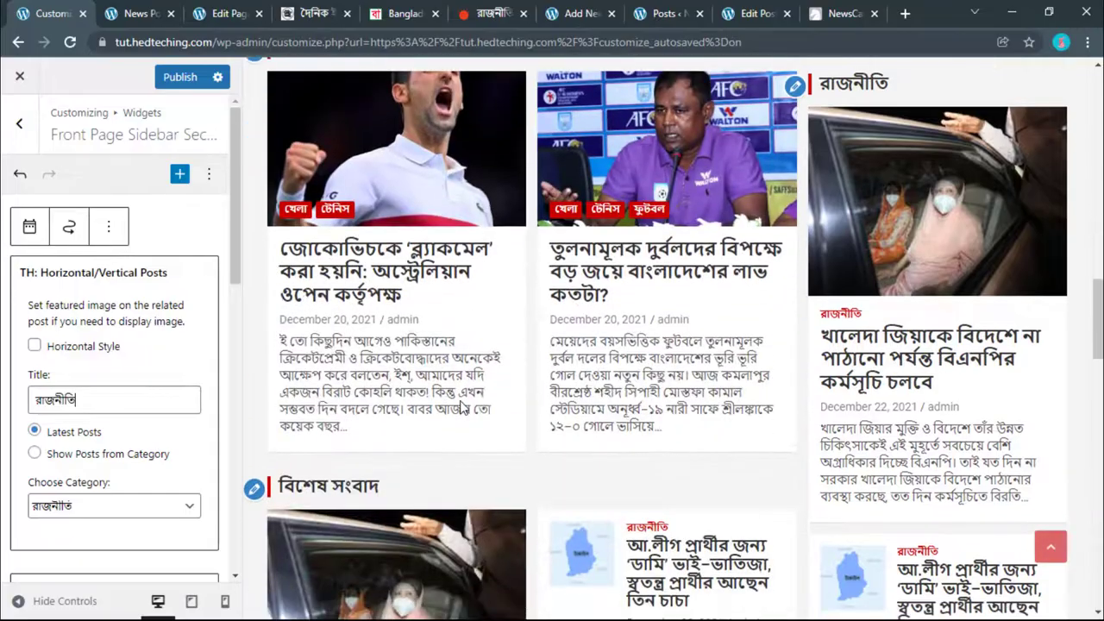
scroll(462, 405, "down", 10)
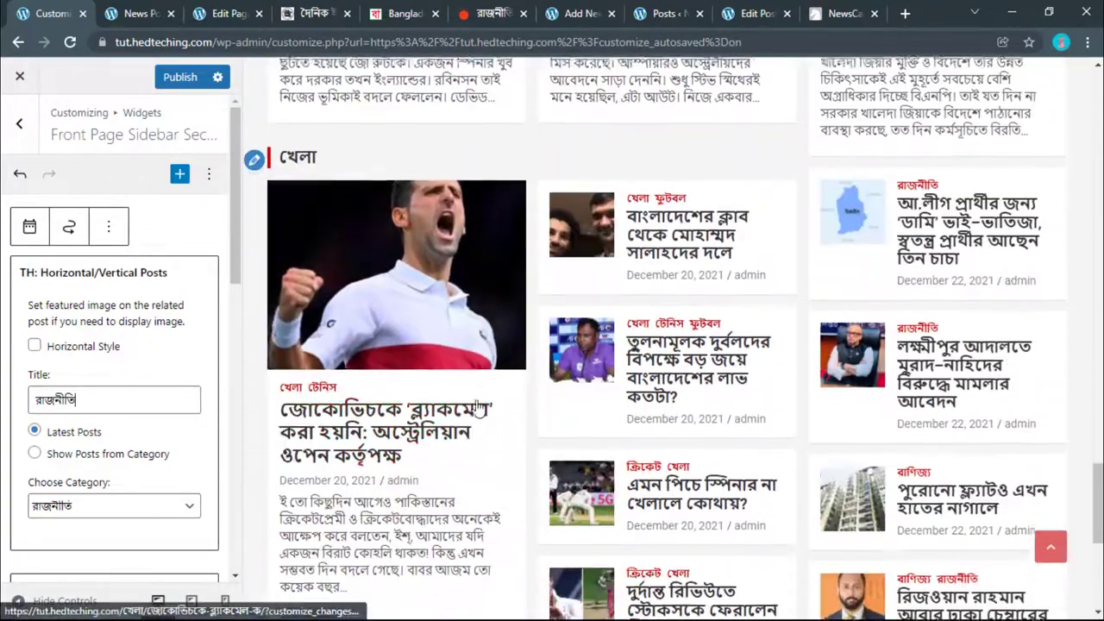
scroll(479, 405, "down", 10)
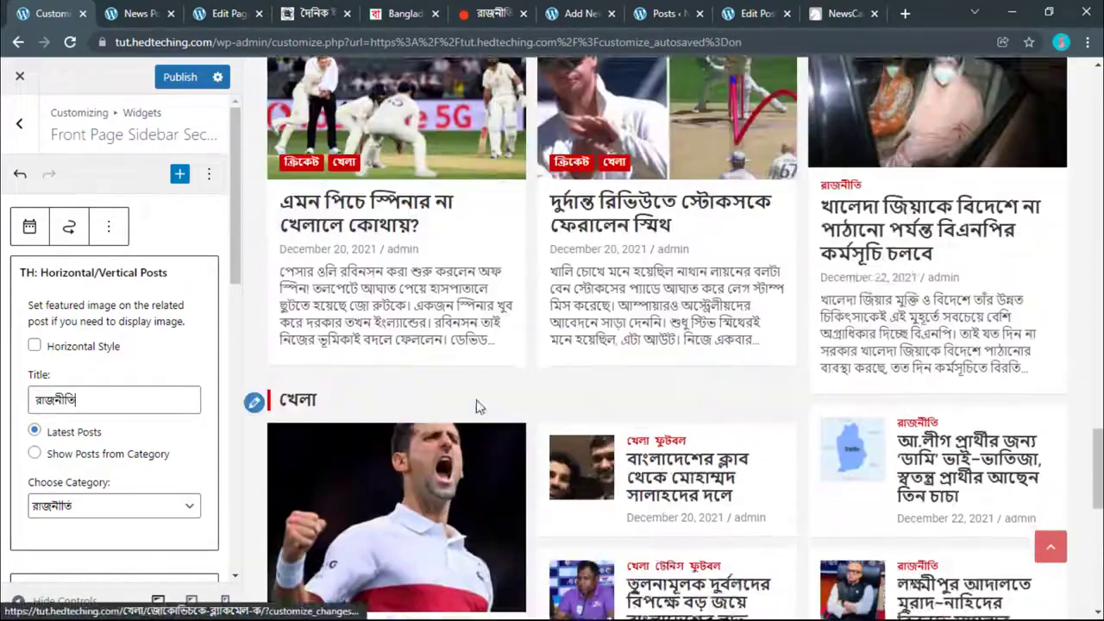
scroll(480, 406, "up", 12)
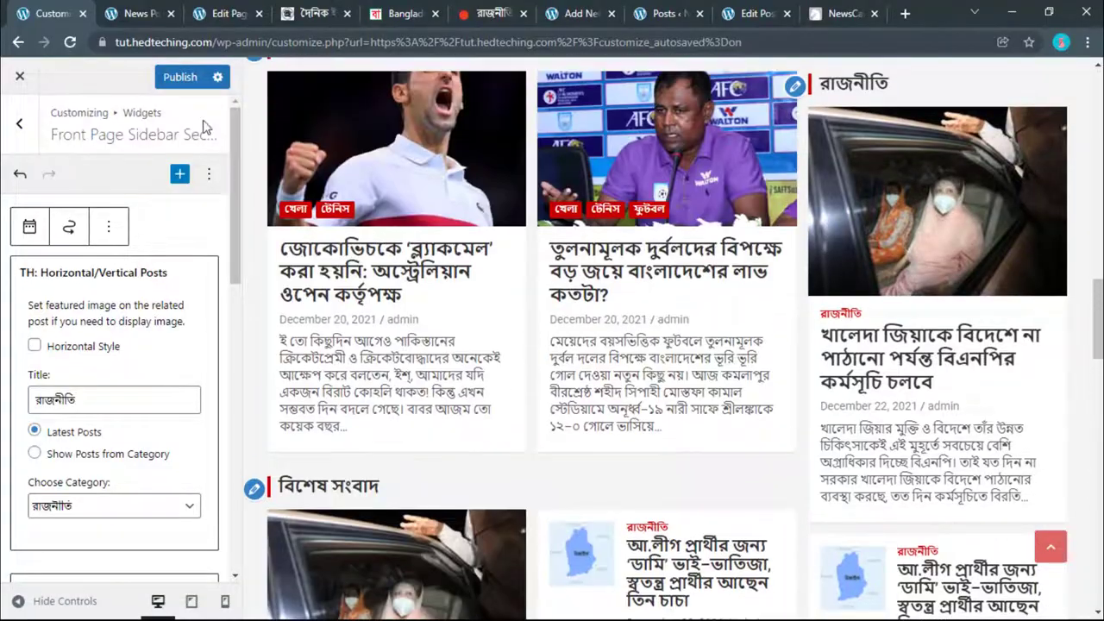
left_click(180, 86)
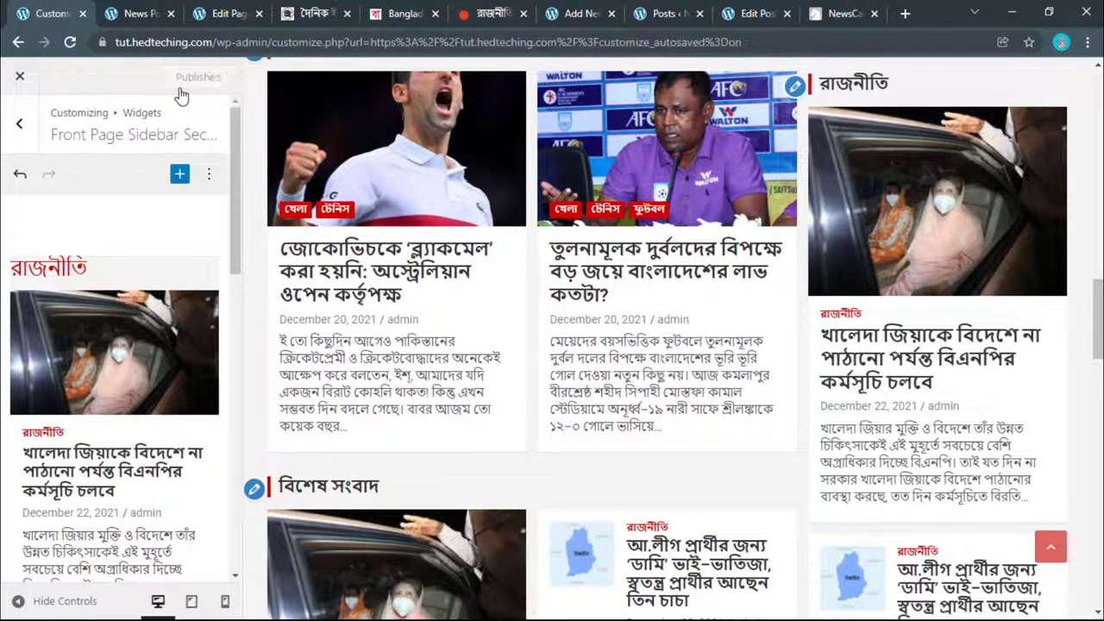
left_click(123, 12)
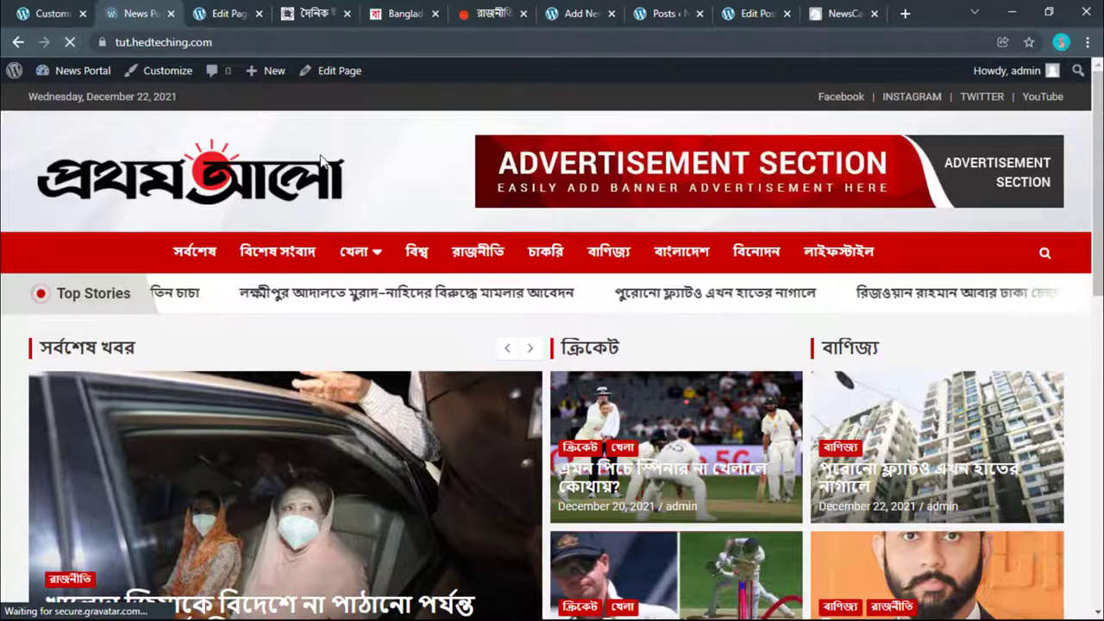
Step: Scroll the live News Portal homepage to check the new রাজনীতি sidebar section
scroll(339, 250, "down", 4)
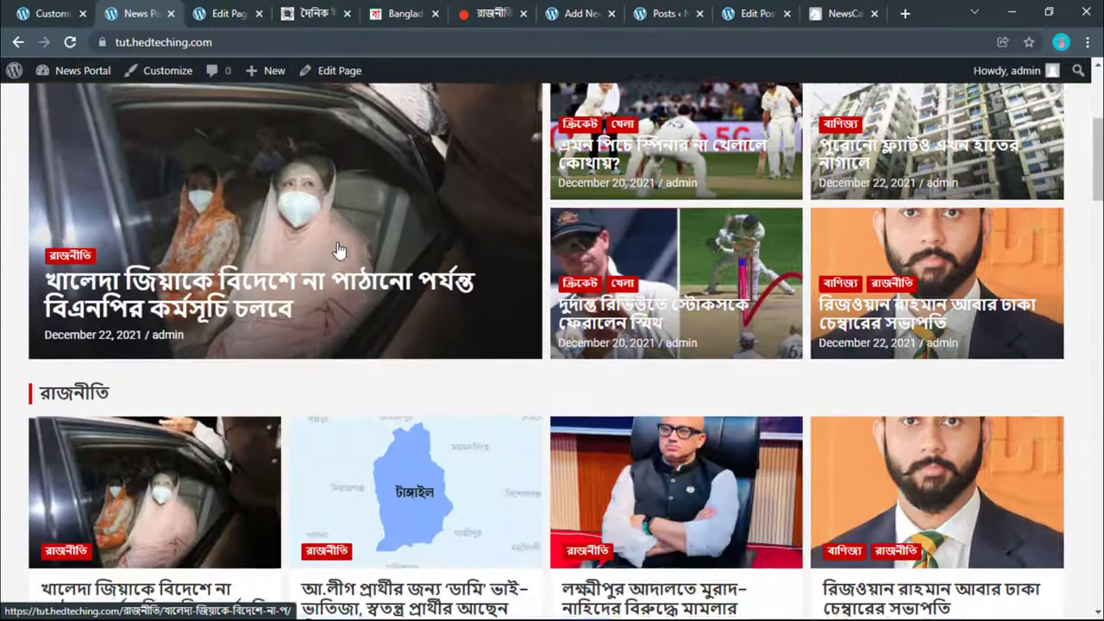
scroll(338, 250, "down", 10)
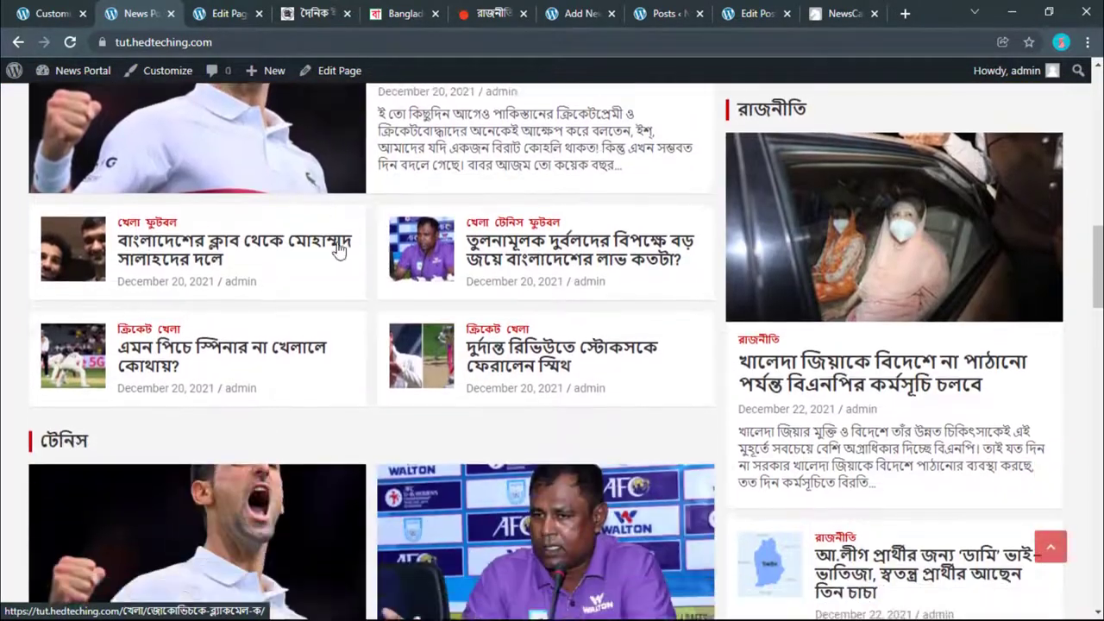
scroll(338, 250, "down", 8)
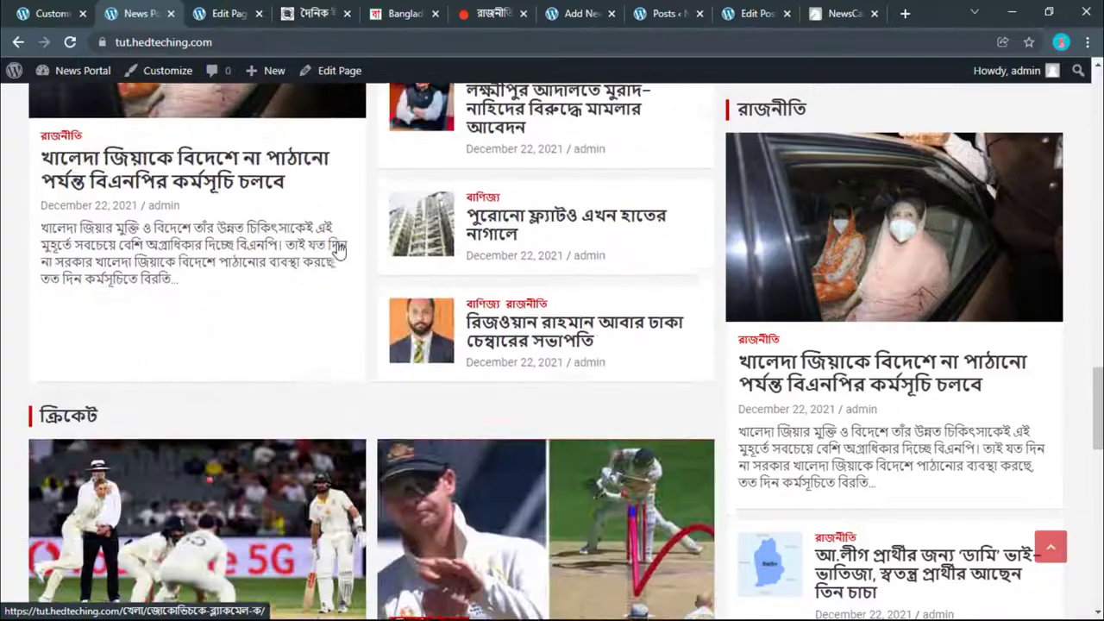
scroll(338, 250, "down", 5)
scroll(336, 249, "down", 5)
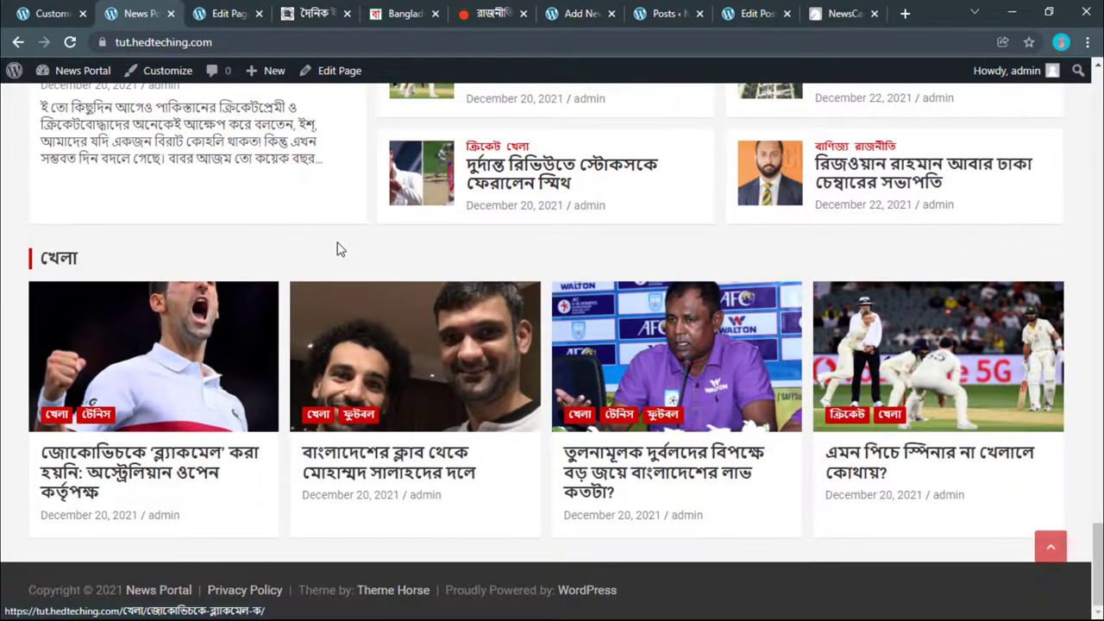
scroll(336, 249, "up", 12)
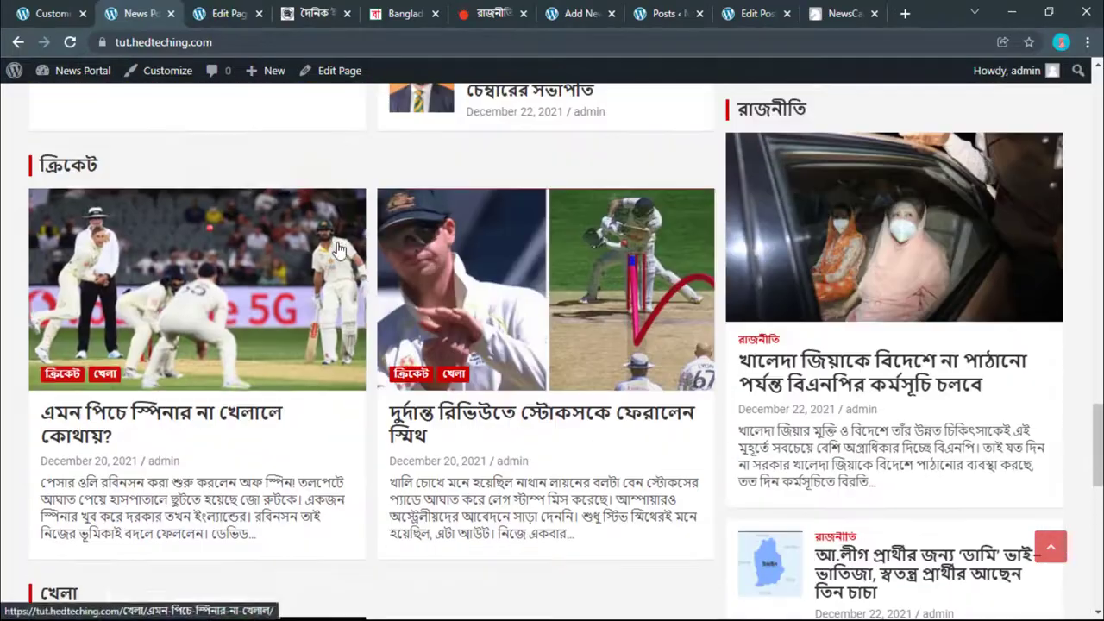
scroll(337, 248, "up", 10)
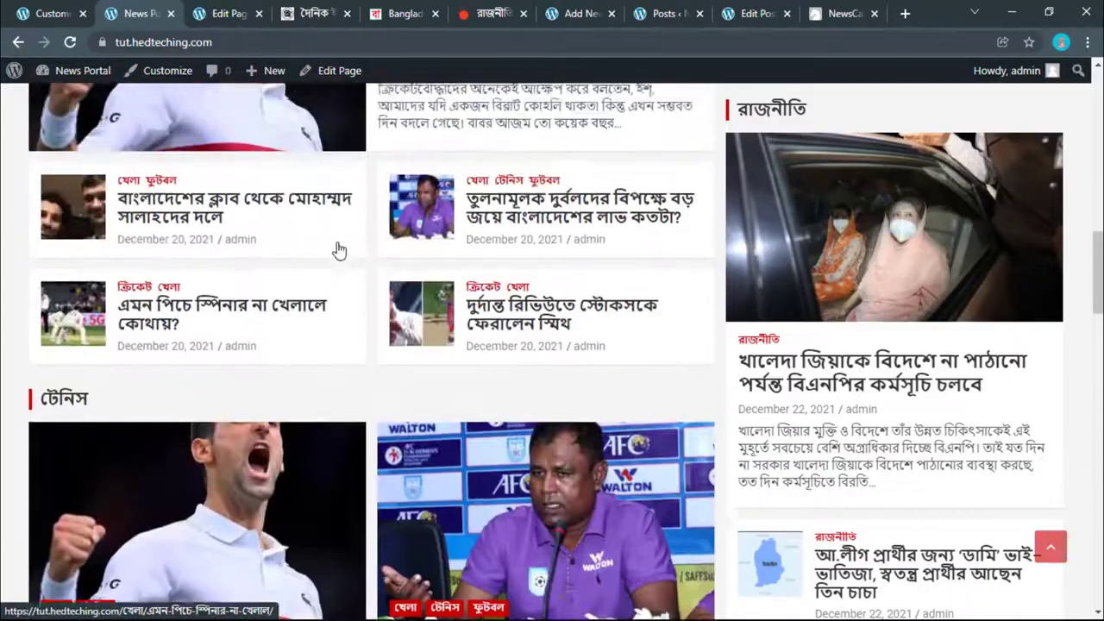
scroll(339, 250, "up", 15)
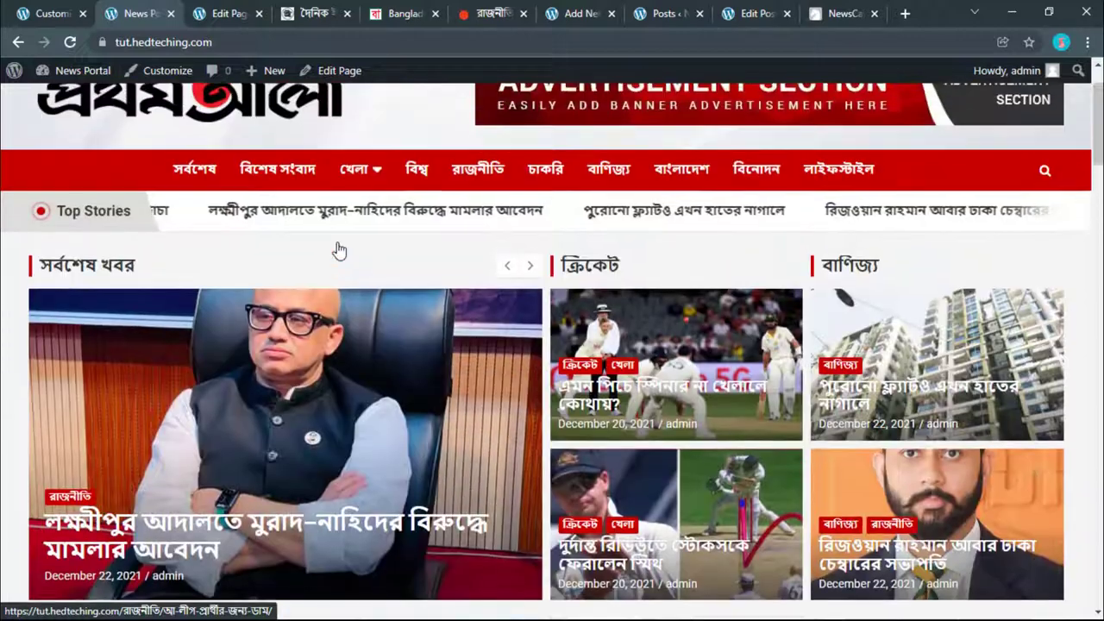
scroll(339, 250, "up", 2)
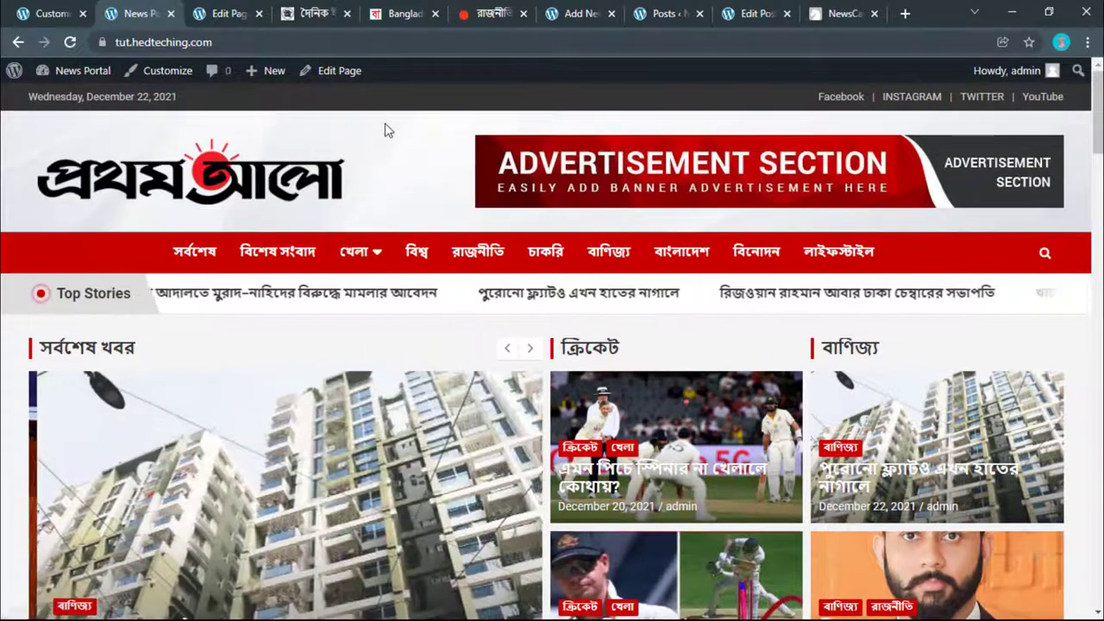
key("ctrl+shift+Tab")
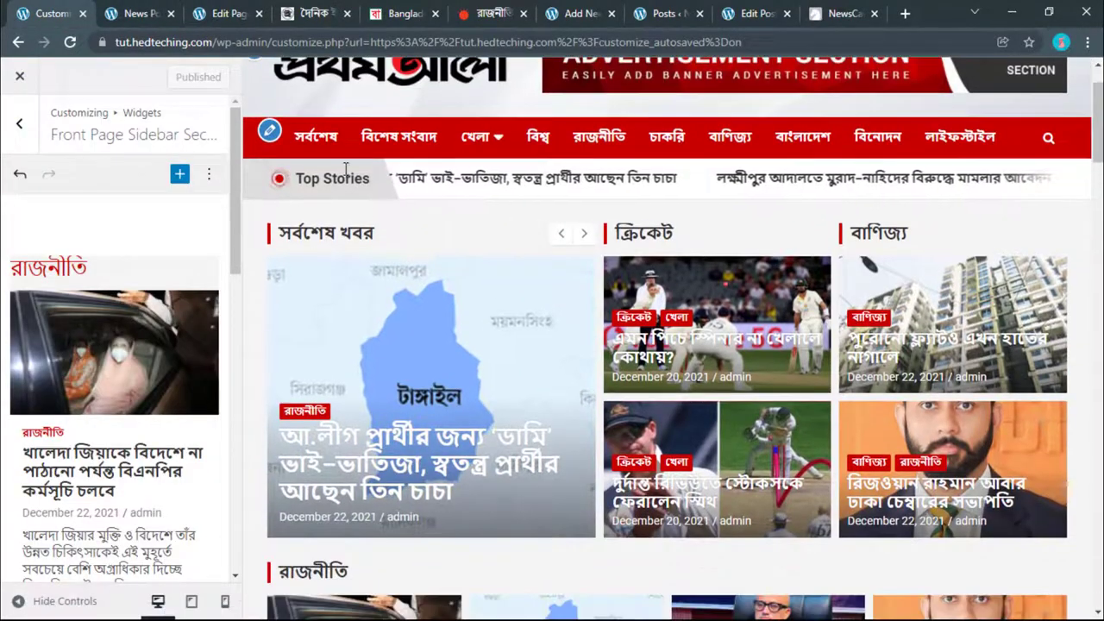
Step: Reload the preview and open the lead রাজনীতি post from the Blog section
left_click(419, 308)
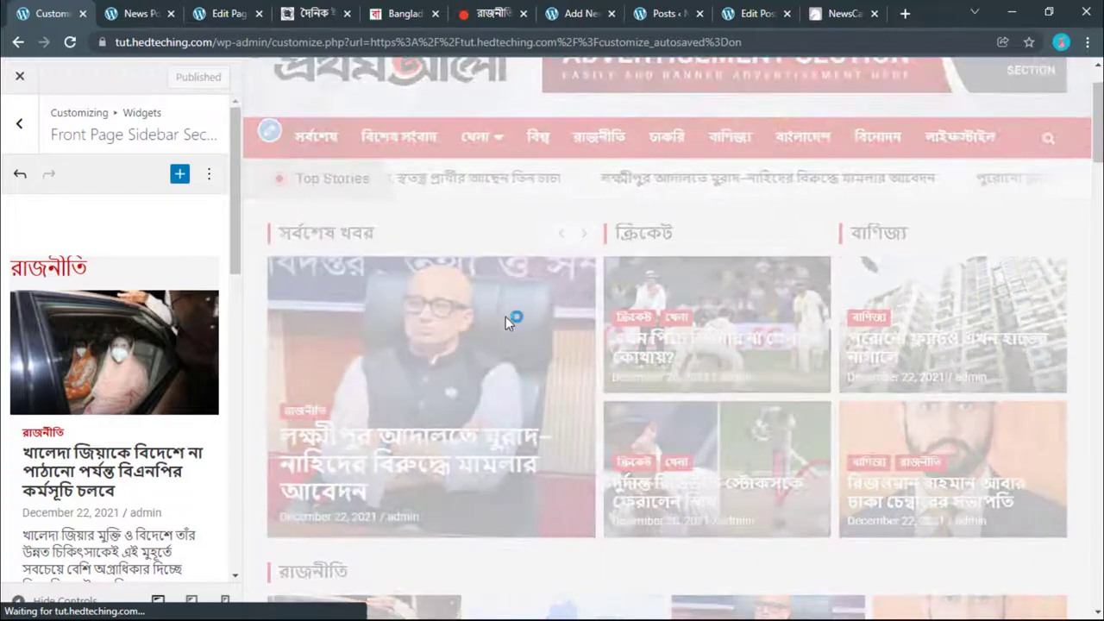
scroll(532, 345, "down", 5)
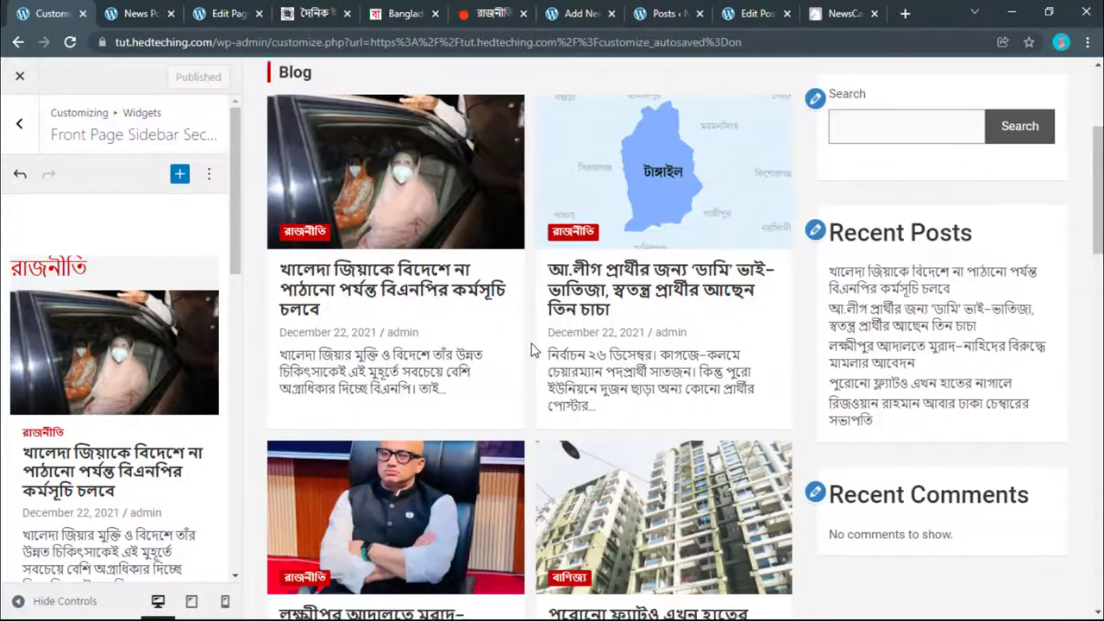
scroll(532, 349, "down", 3)
scroll(531, 350, "up", 8)
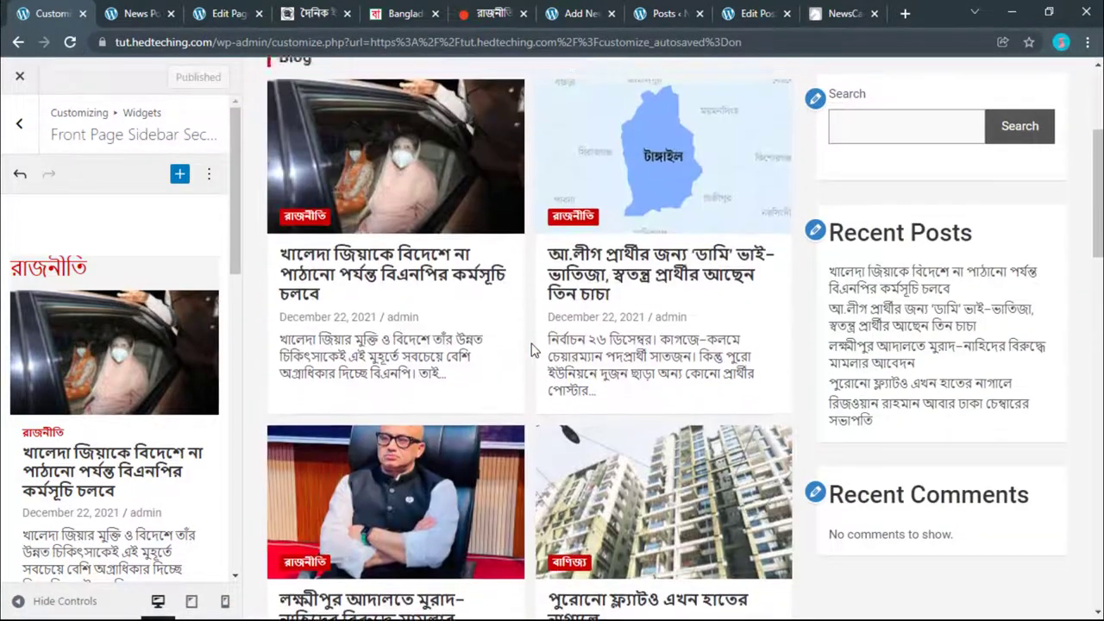
scroll(531, 349, "down", 3)
scroll(448, 345, "up", 3)
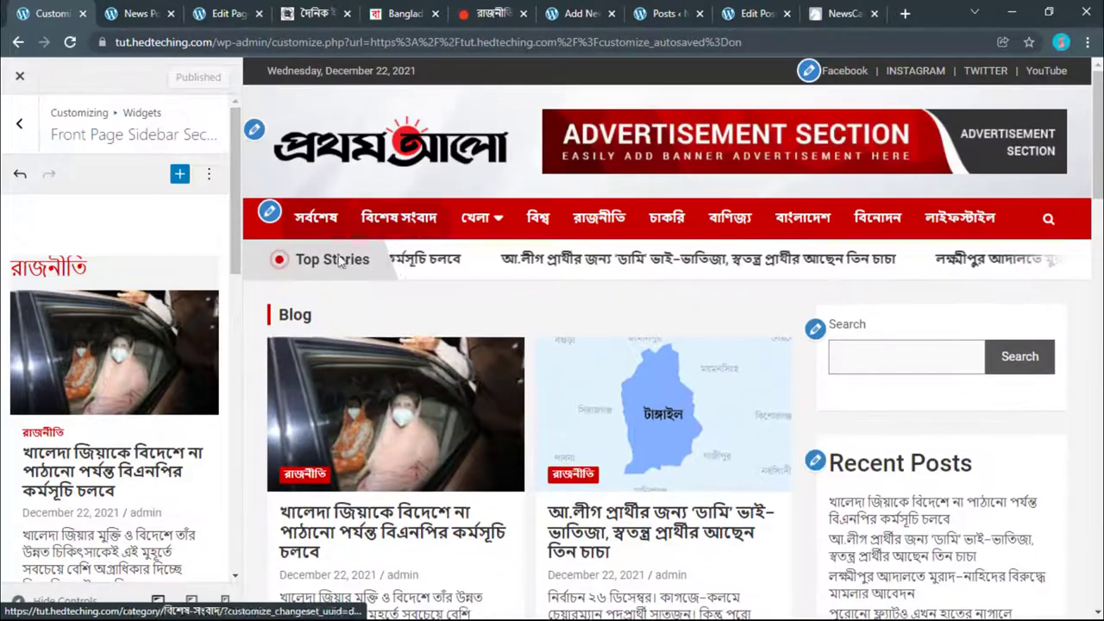
scroll(362, 338, "down", 10)
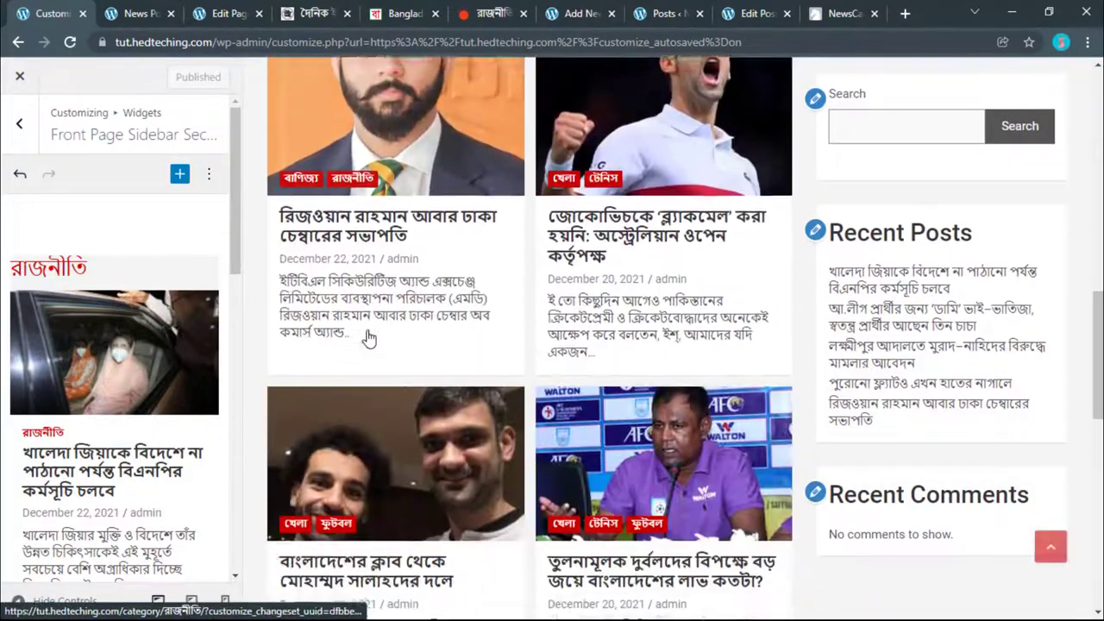
scroll(371, 340, "down", 4)
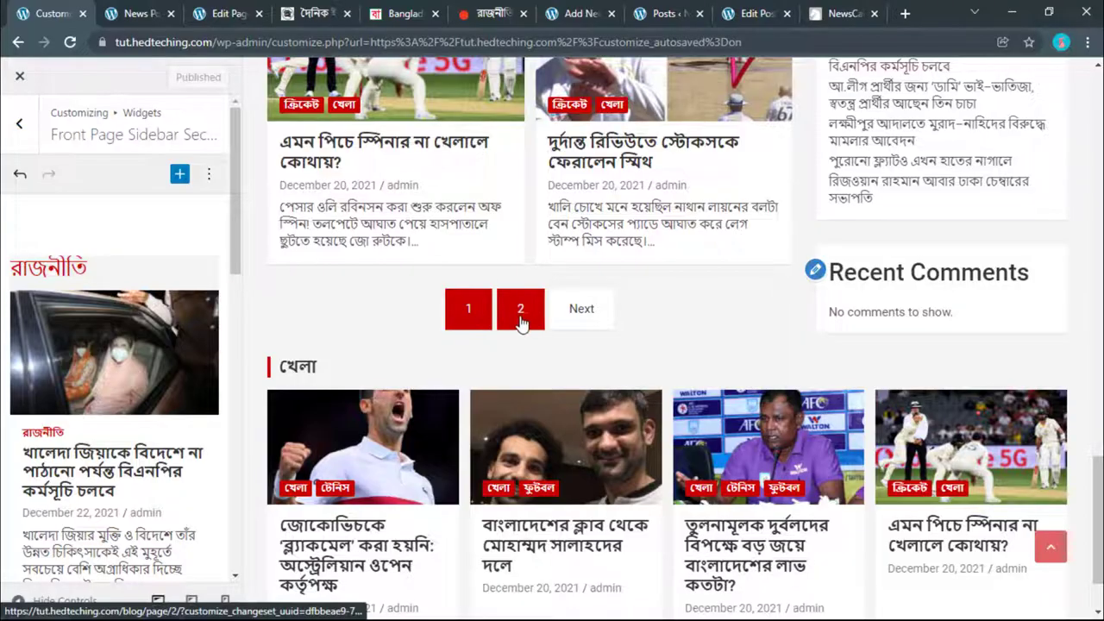
scroll(559, 332, "down", 2)
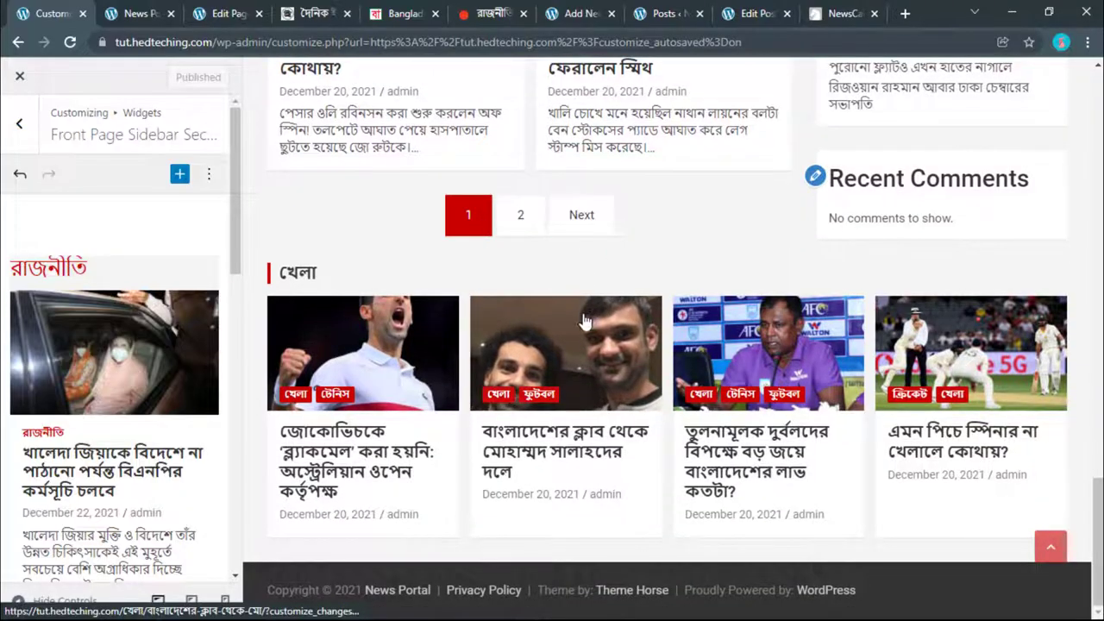
scroll(729, 360, "up", 10)
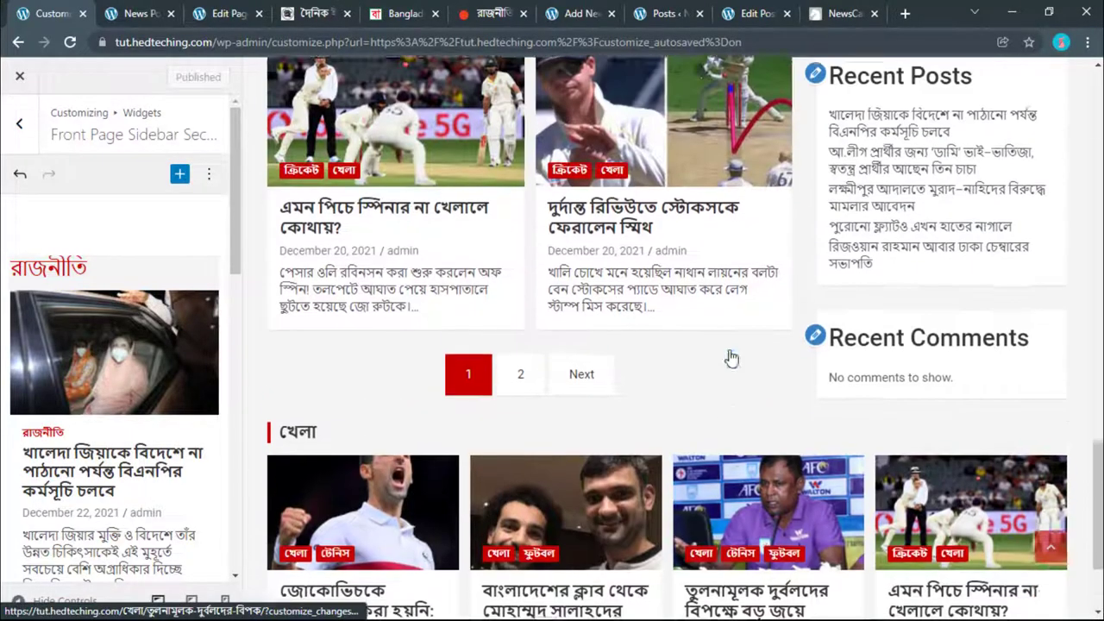
scroll(729, 359, "up", 10)
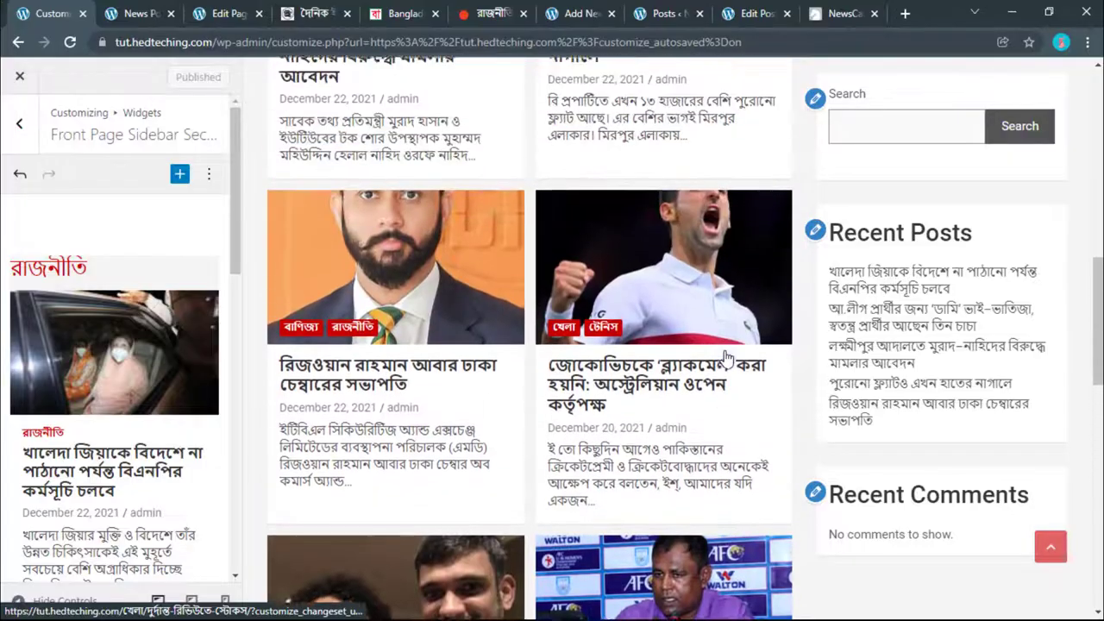
scroll(727, 359, "down", 2)
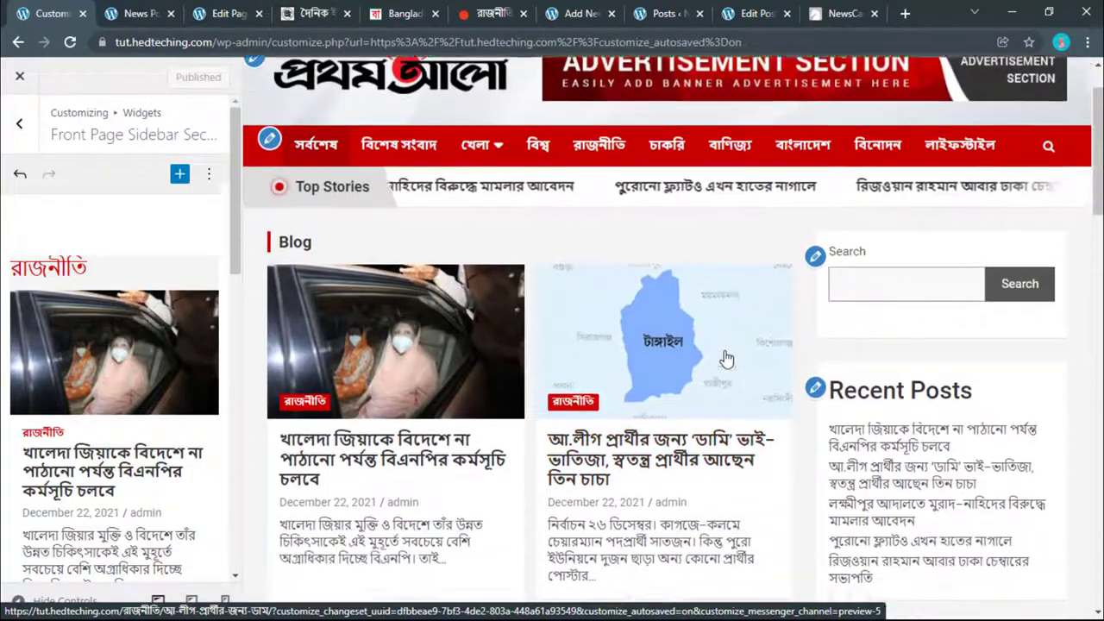
left_click(420, 353)
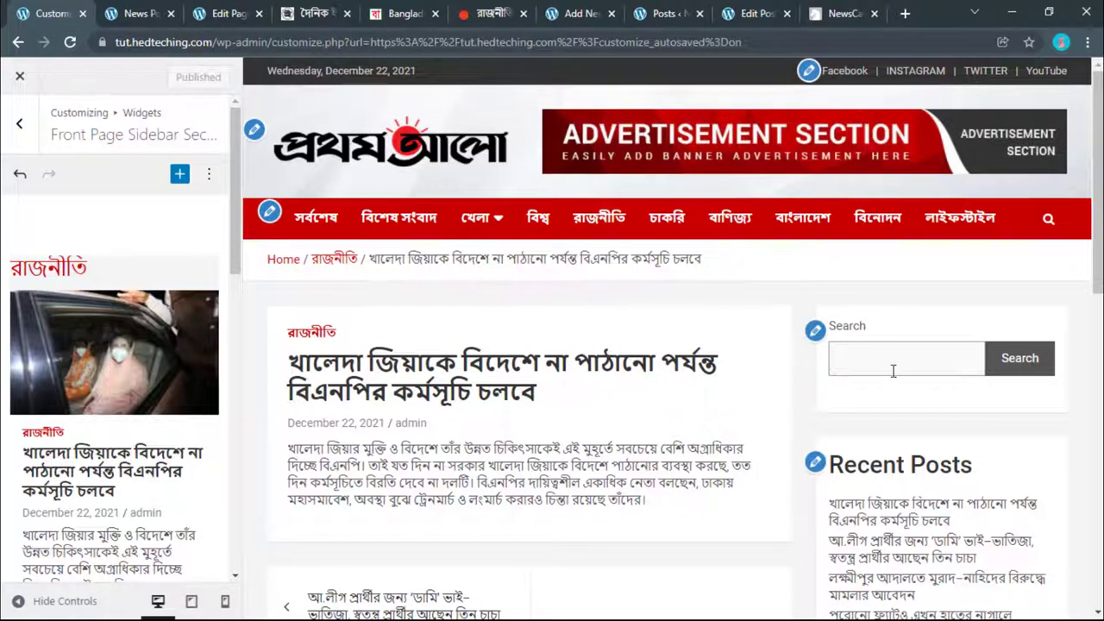
scroll(893, 371, "down", 2)
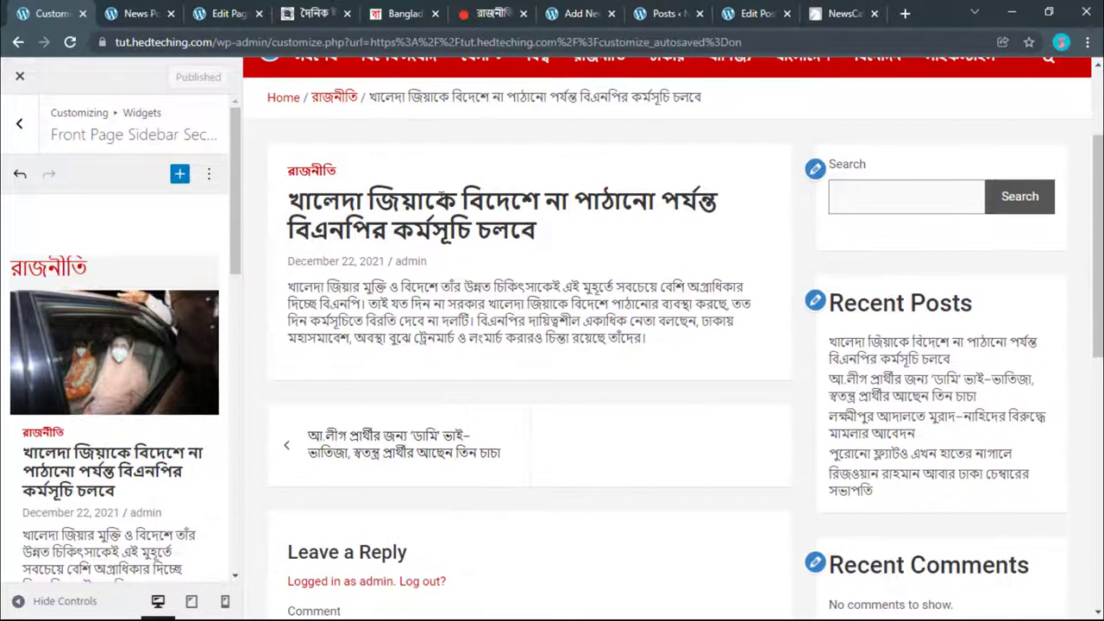
left_click(488, 13)
scroll(401, 344, "down", 4)
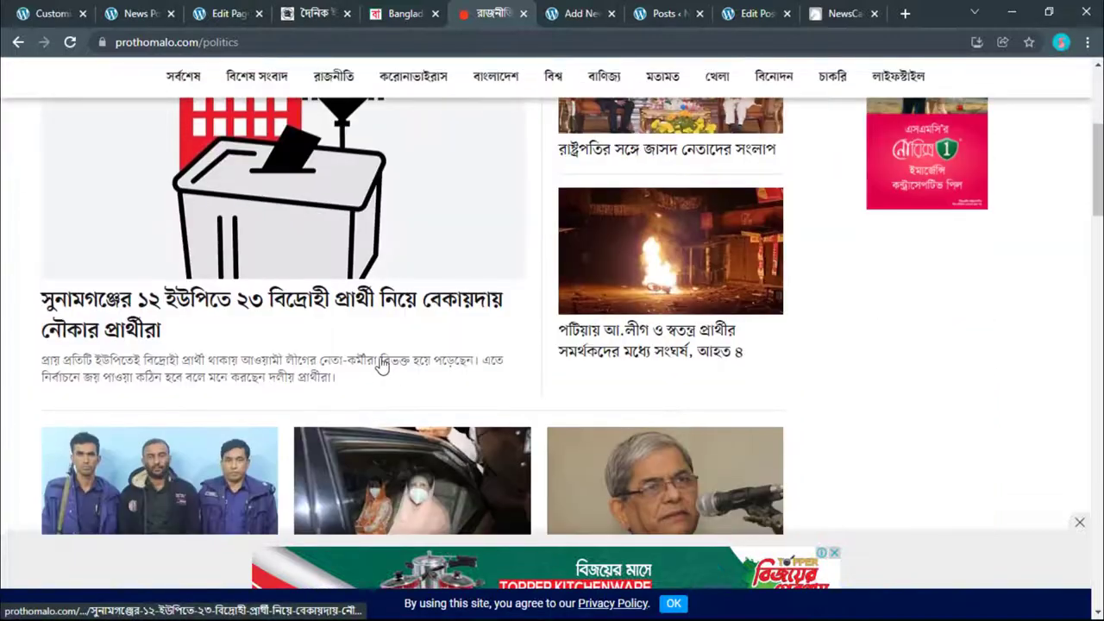
left_click(330, 294)
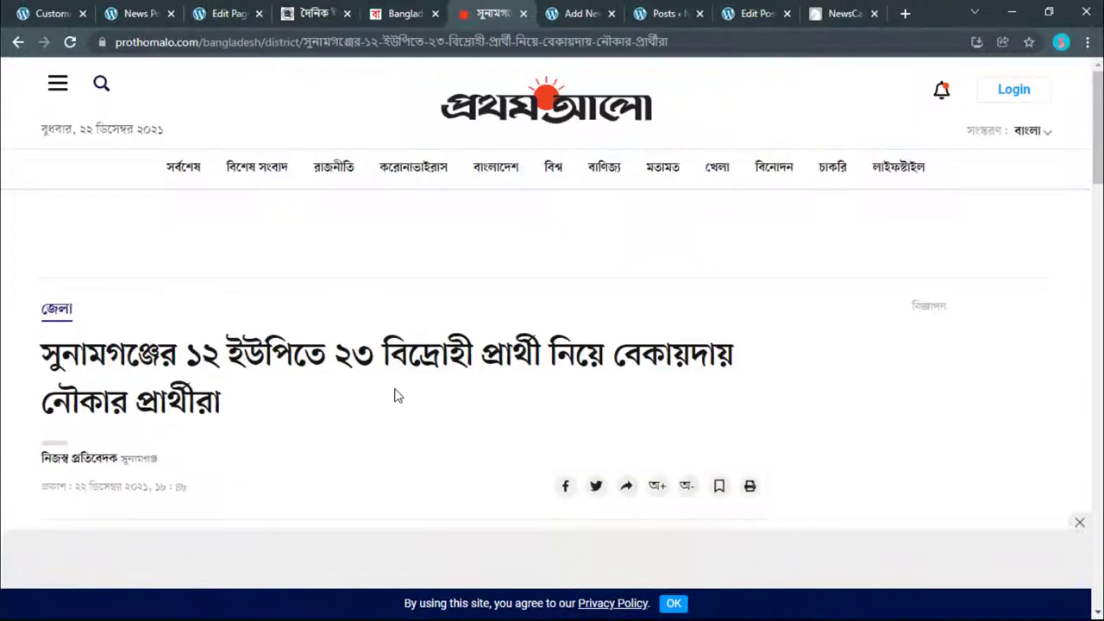
scroll(397, 394, "down", 3)
scroll(395, 395, "down", 7)
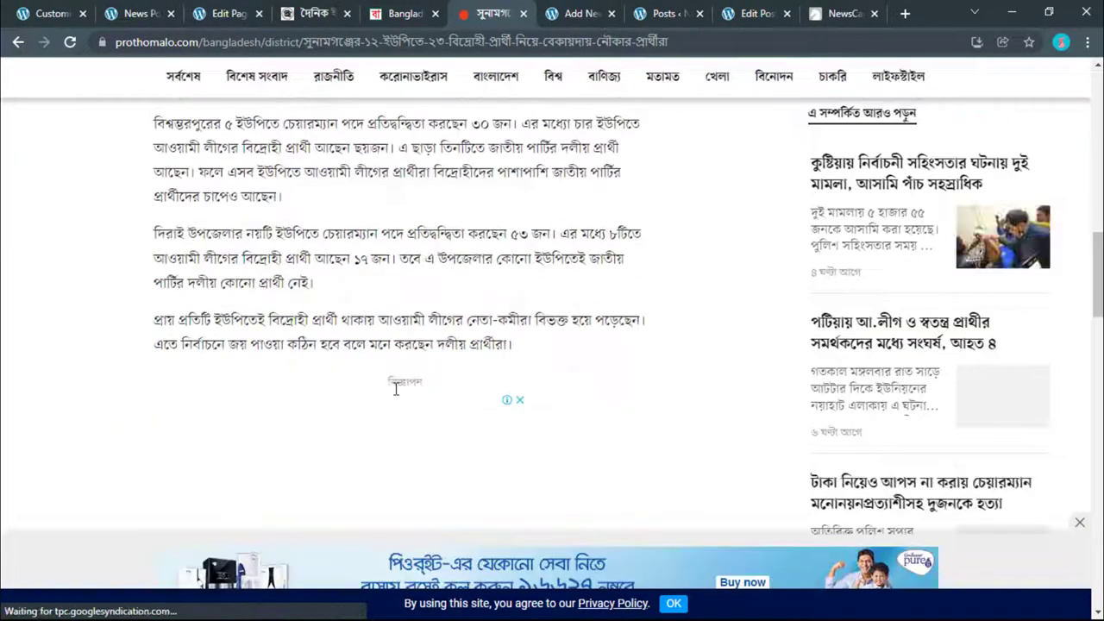
scroll(397, 395, "up", 1)
scroll(397, 395, "up", 3)
left_click(829, 324)
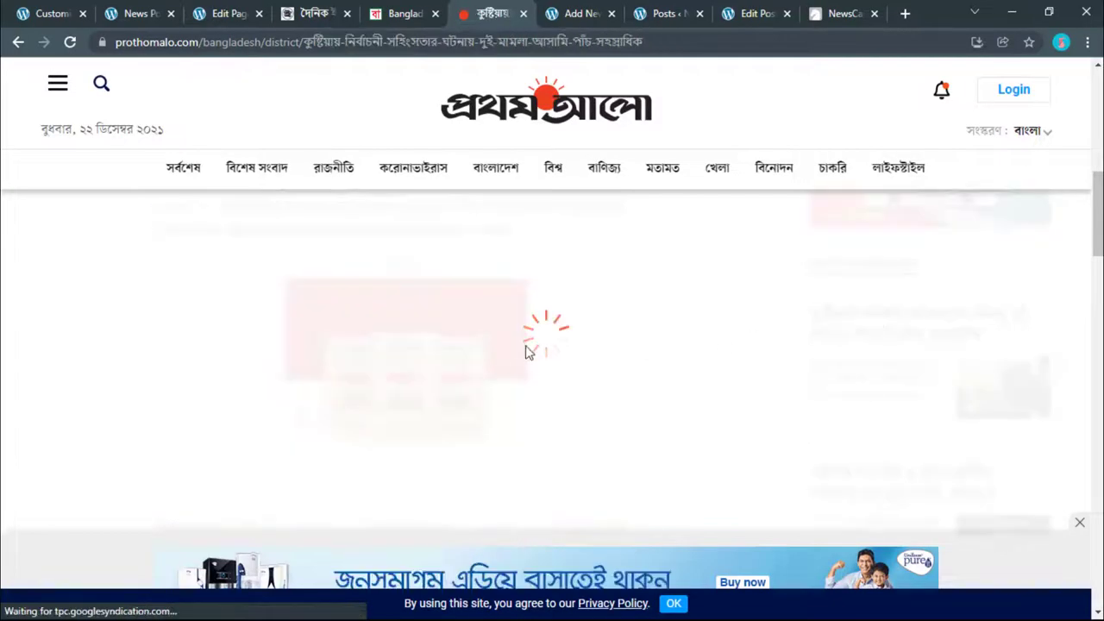
scroll(525, 345, "down", 3)
scroll(387, 320, "up", 2)
scroll(392, 321, "down", 1)
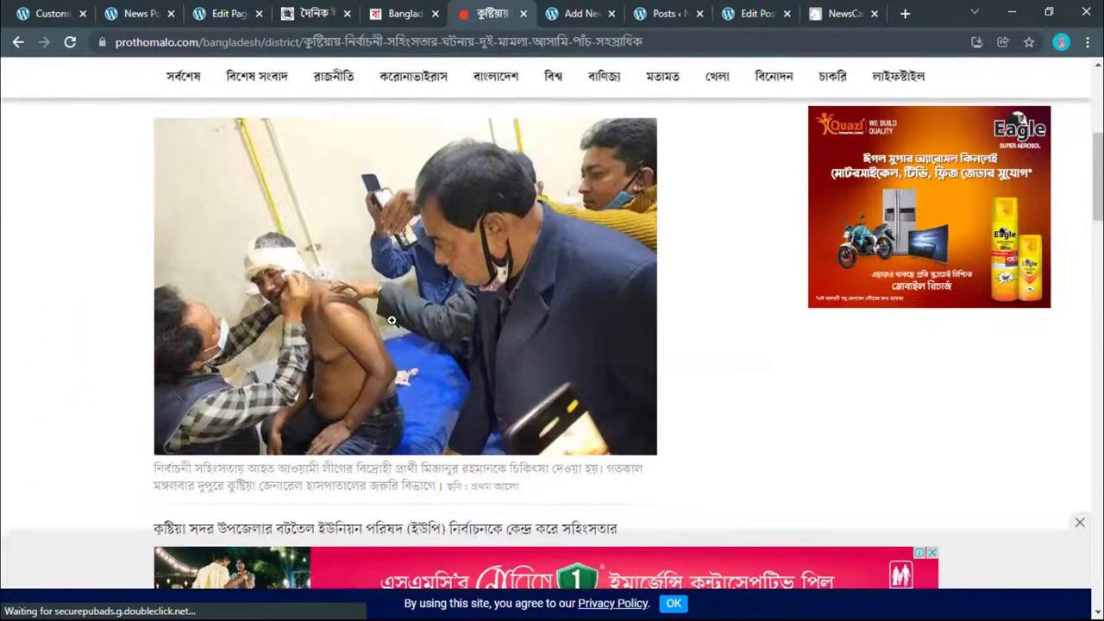
scroll(392, 323, "up", 5)
key("ctrl+1")
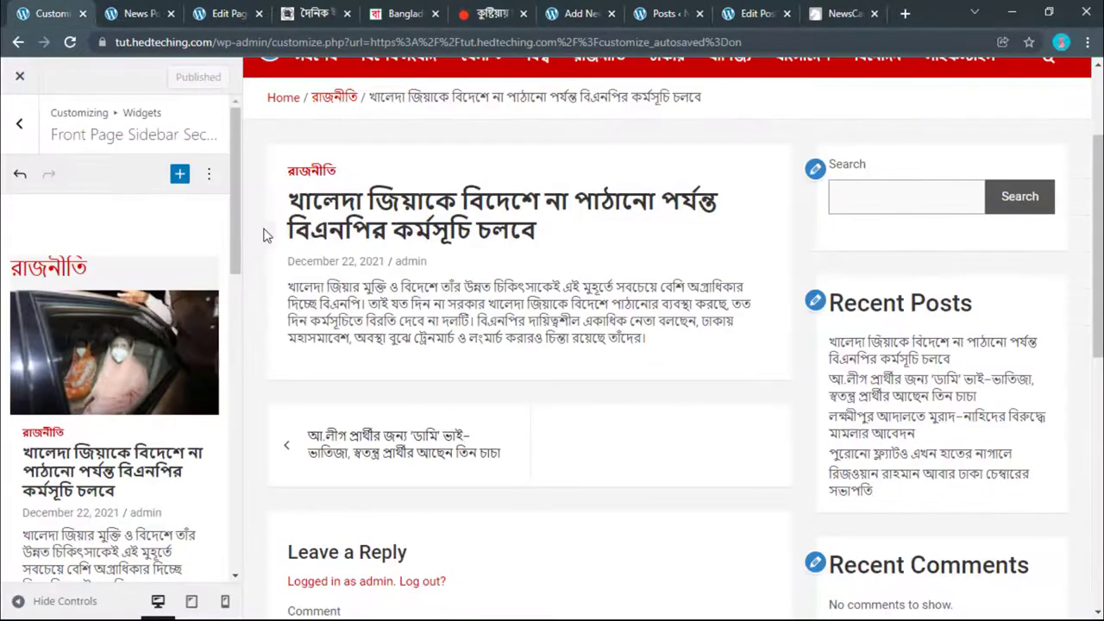
Step: Turn on Show Featured Image in Posts Single in NewsCard Settings
left_click(15, 129)
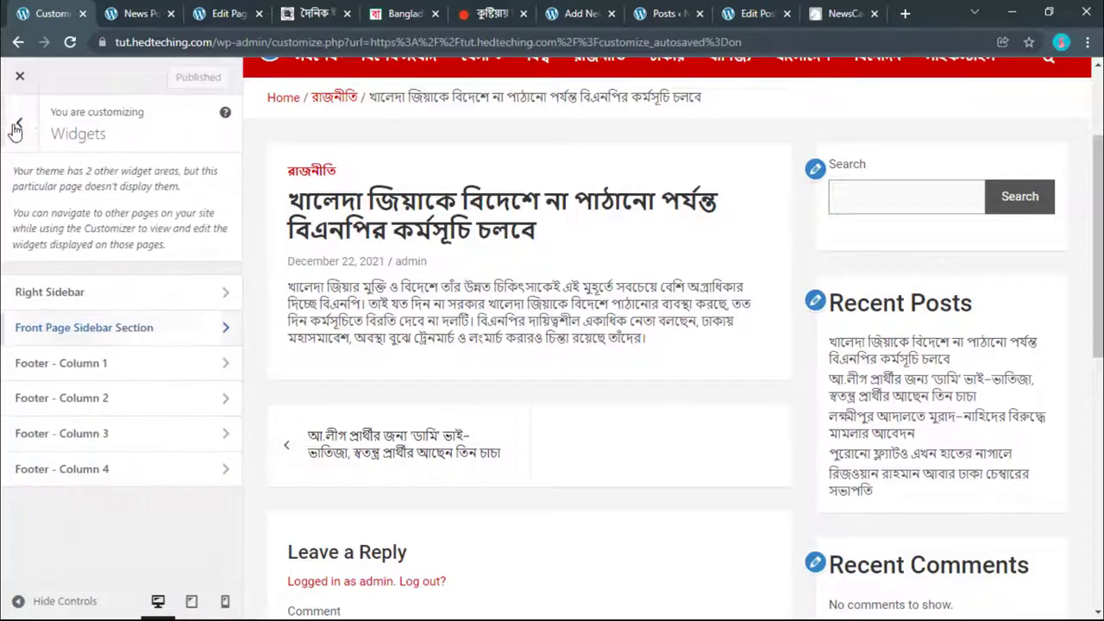
left_click(19, 119)
scroll(90, 472, "down", 2)
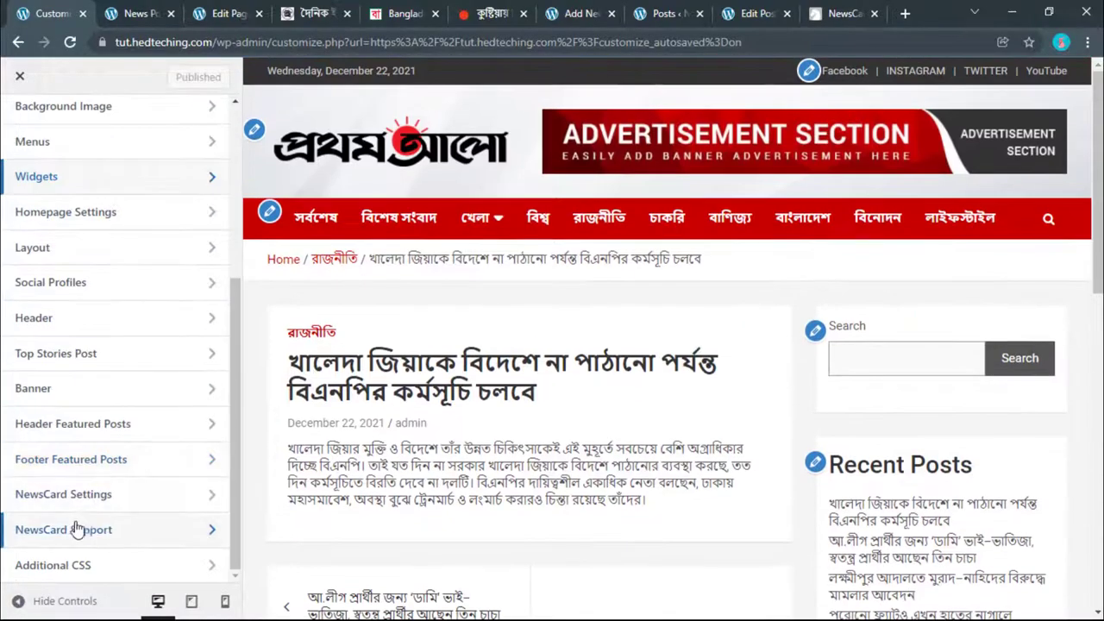
left_click(64, 494)
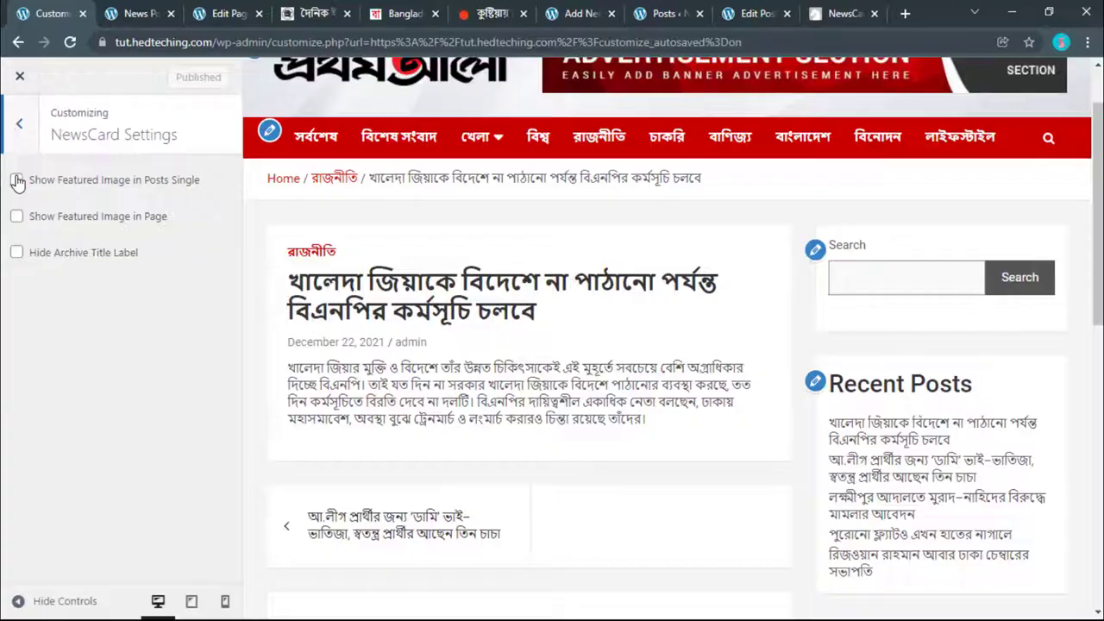
left_click(16, 180)
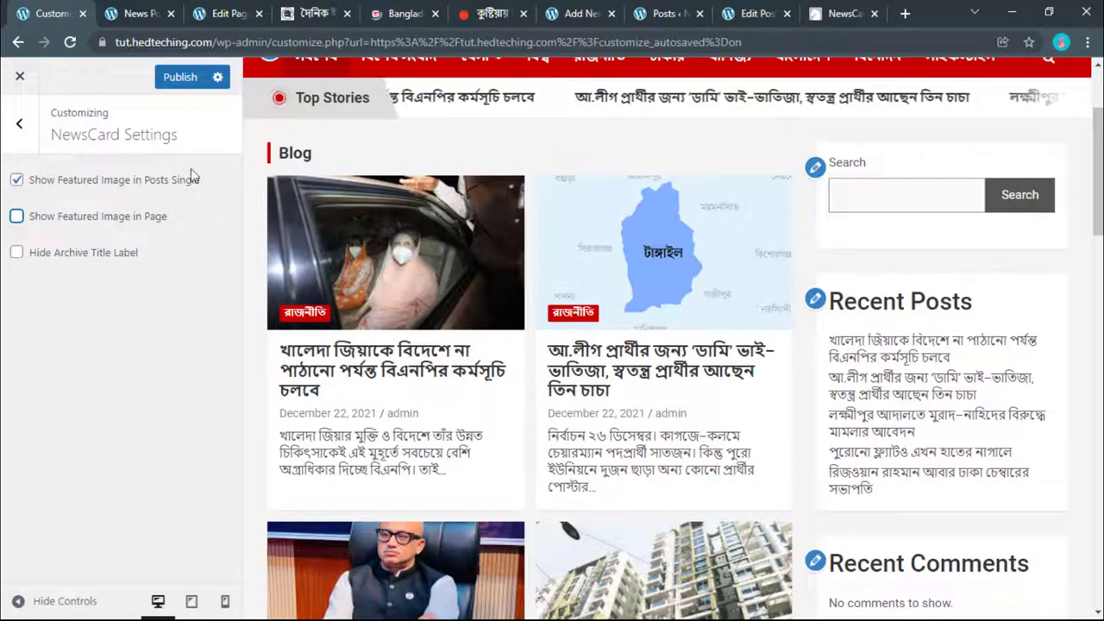
Step: Open the first রাজনীতি post in the preview and confirm its featured image appears
left_click(380, 367)
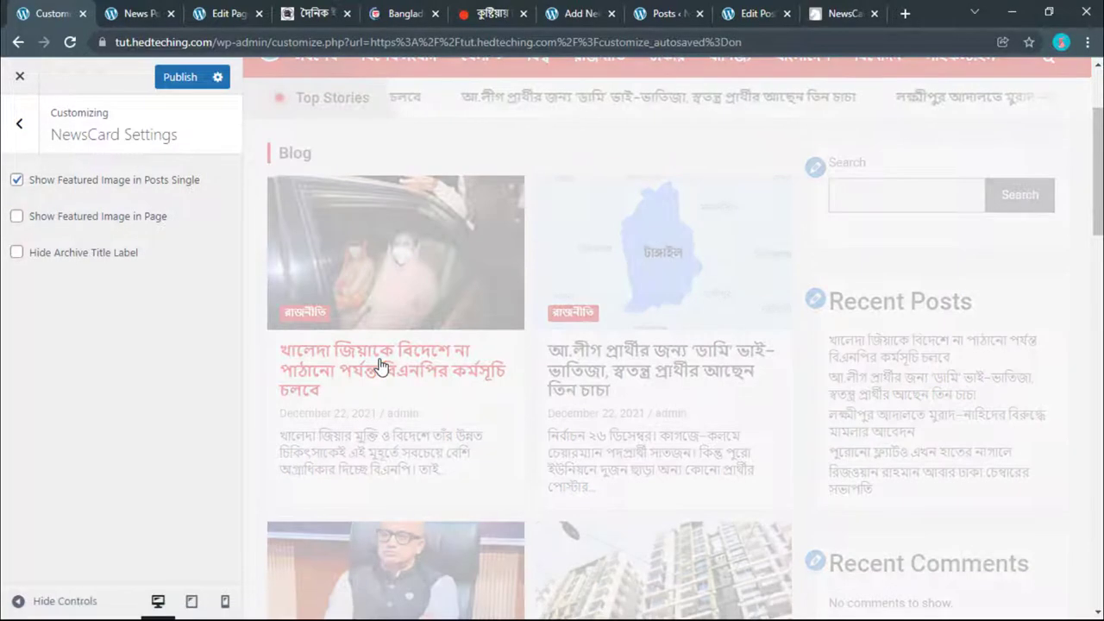
scroll(452, 264, "down", 3)
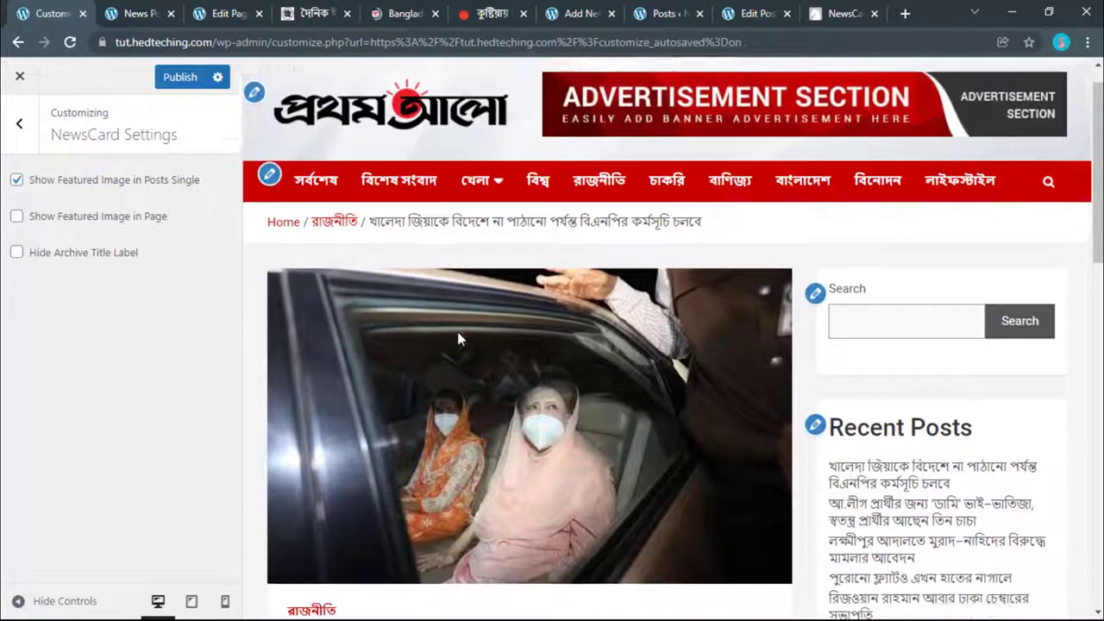
scroll(450, 296, "down", 6)
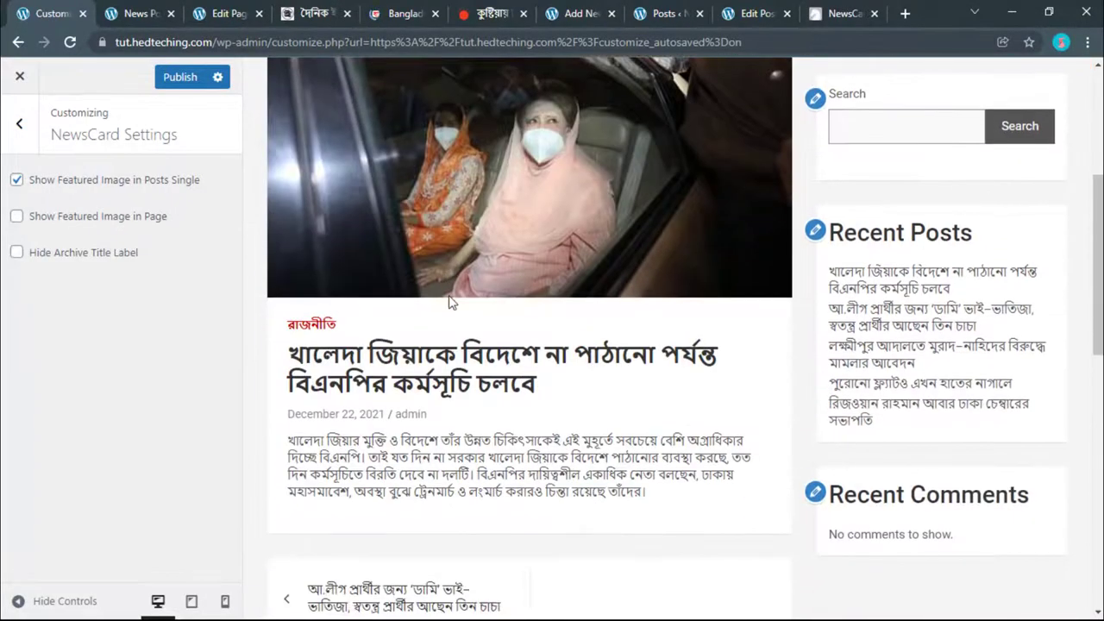
scroll(449, 316, "down", 4)
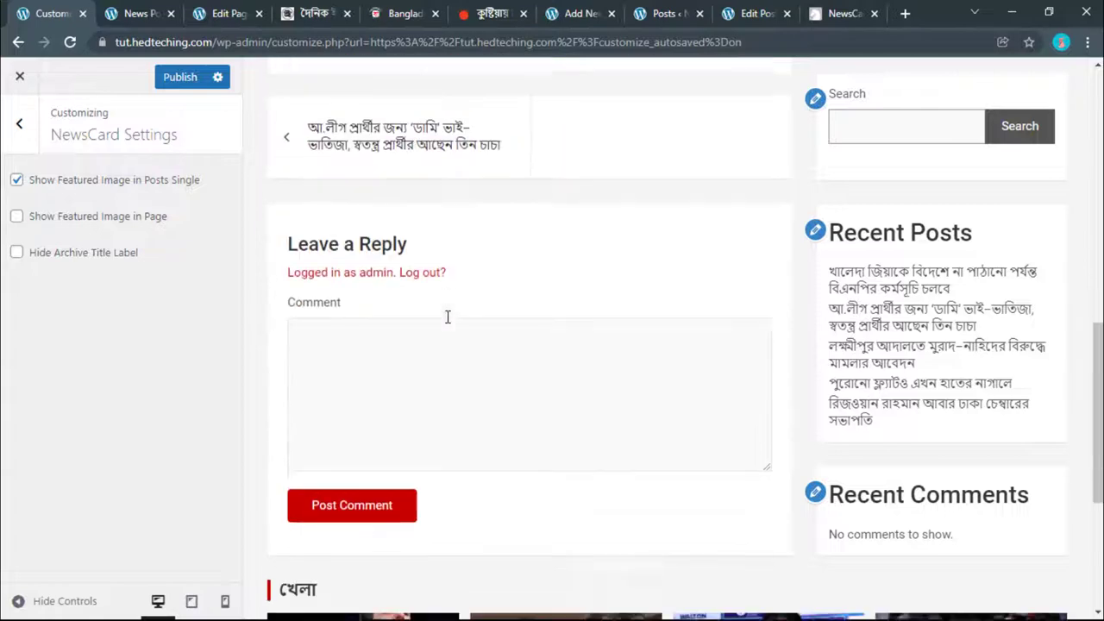
scroll(448, 319, "up", 2)
scroll(447, 324, "up", 1)
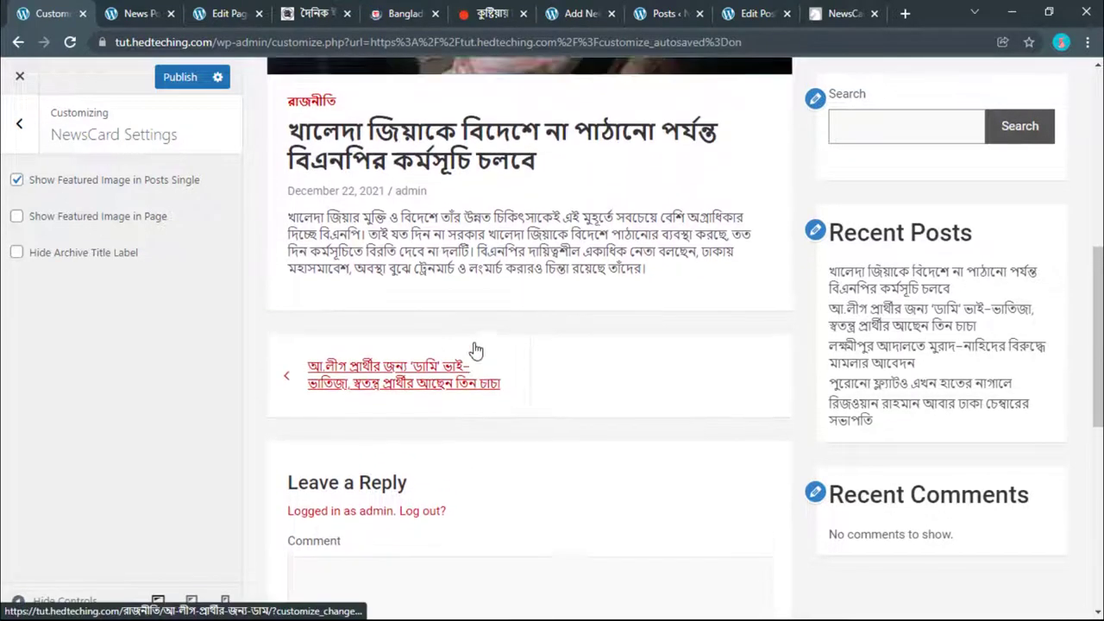
scroll(434, 207, "down", 2)
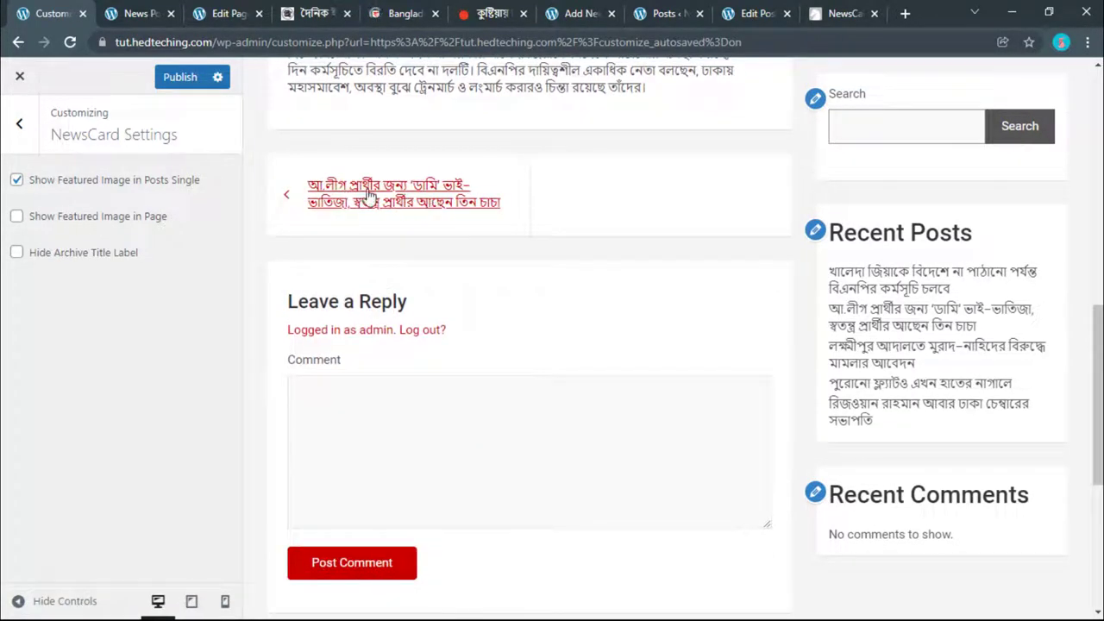
scroll(535, 237, "down", 3)
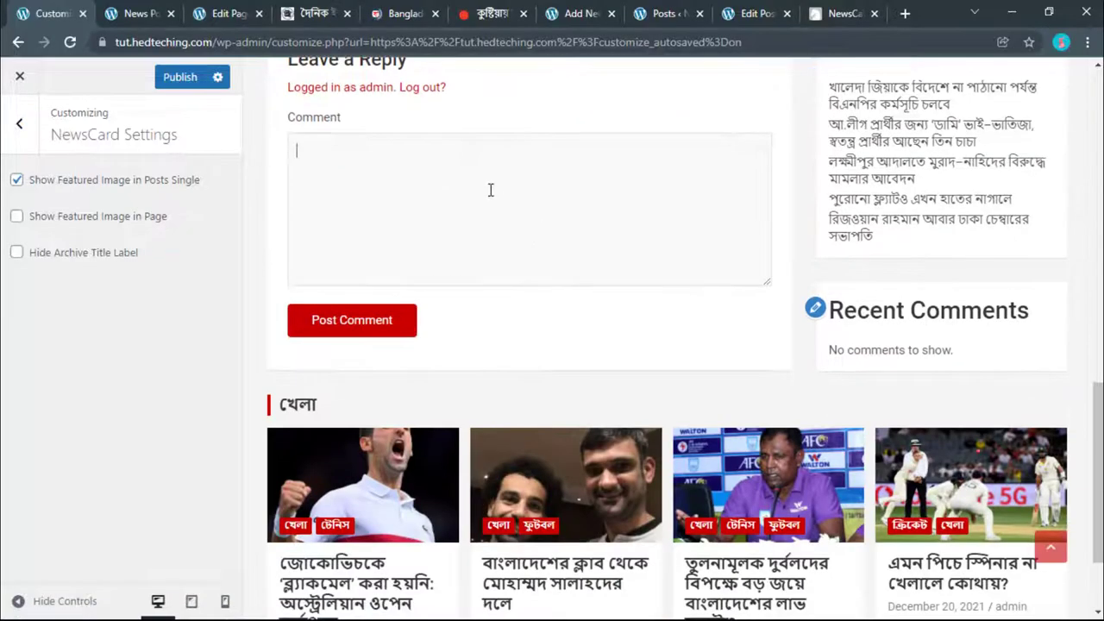
scroll(490, 189, "up", 11)
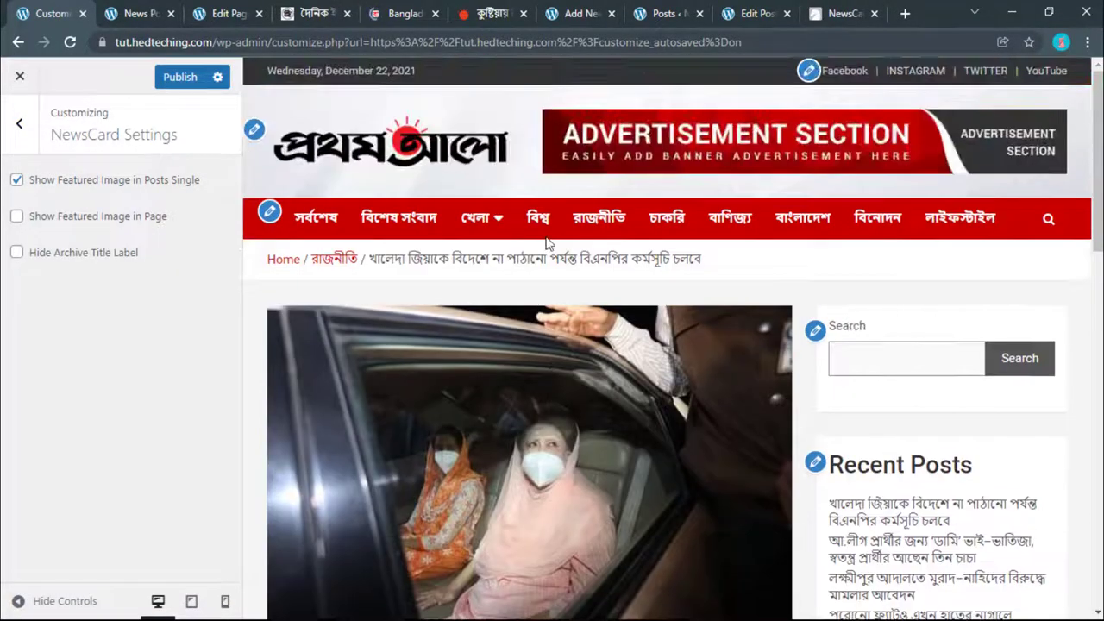
scroll(546, 244, "down", 2)
scroll(546, 244, "down", 4)
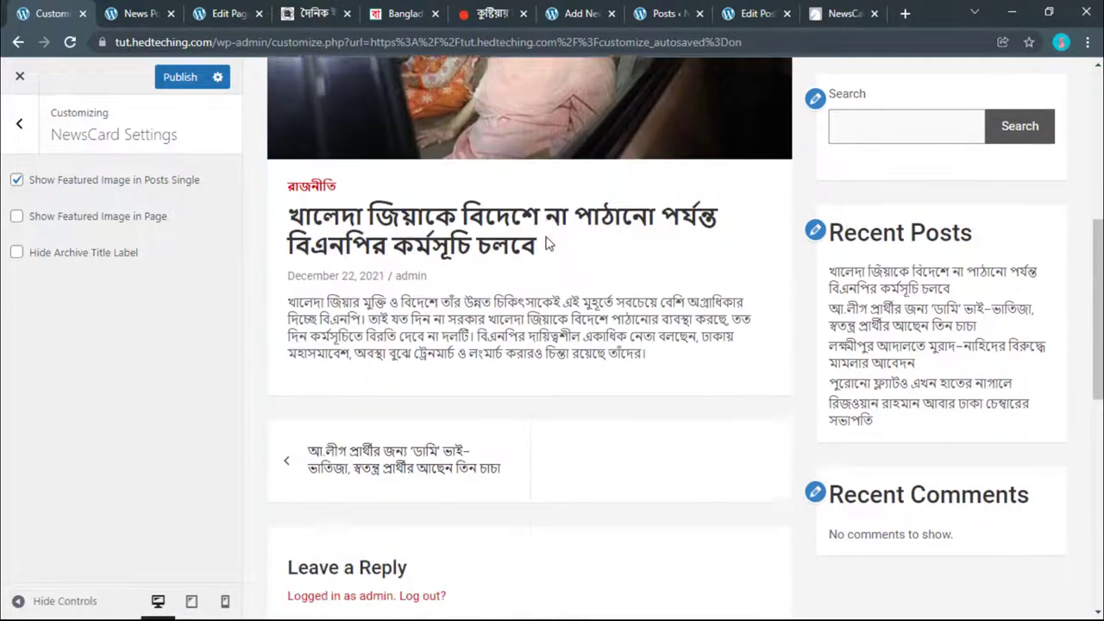
scroll(546, 243, "up", 4)
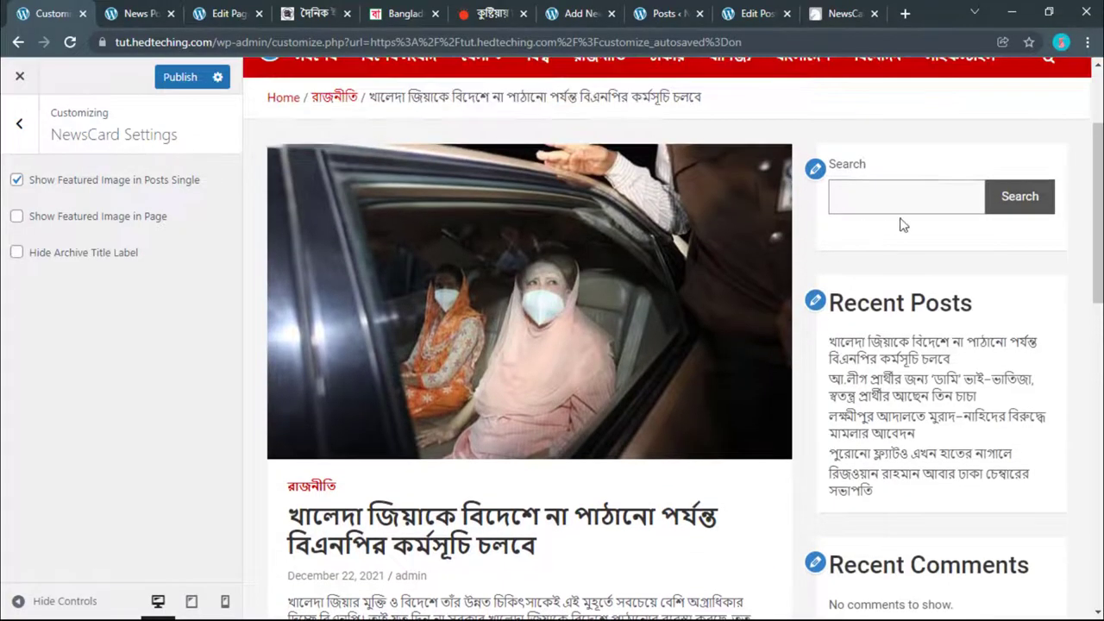
Step: Remove the Recent Posts block from the Right Sidebar
left_click(21, 125)
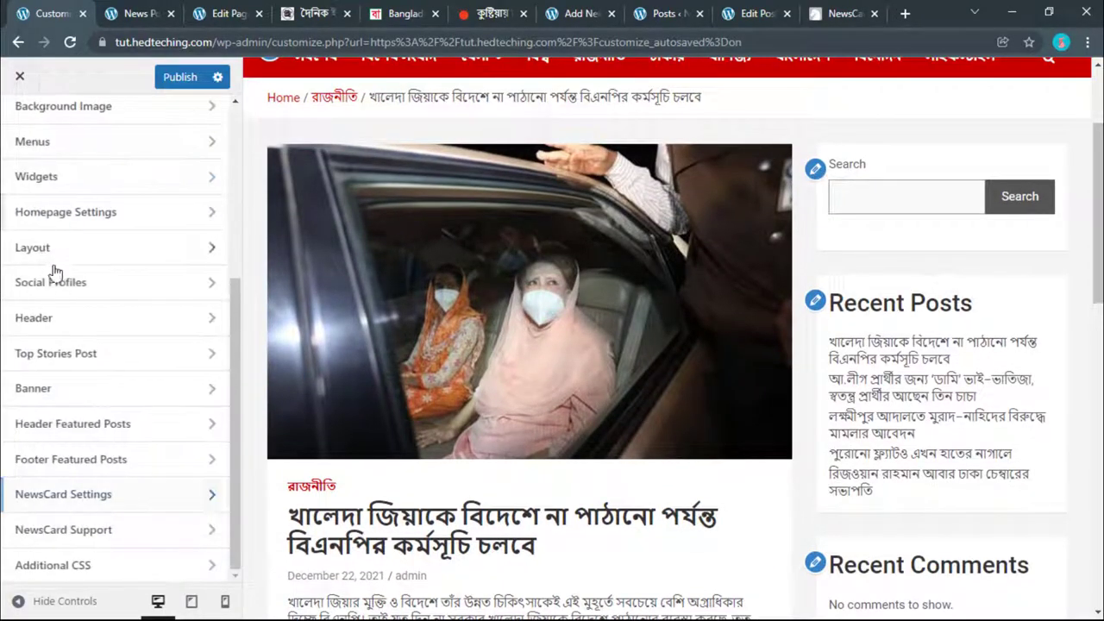
left_click(48, 181)
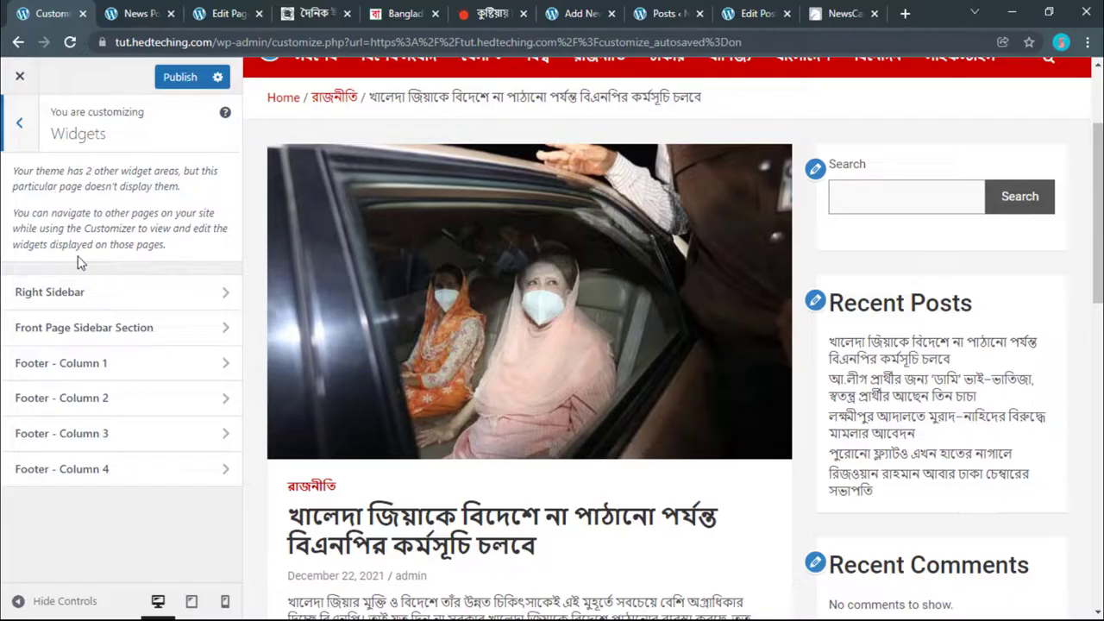
left_click(73, 291)
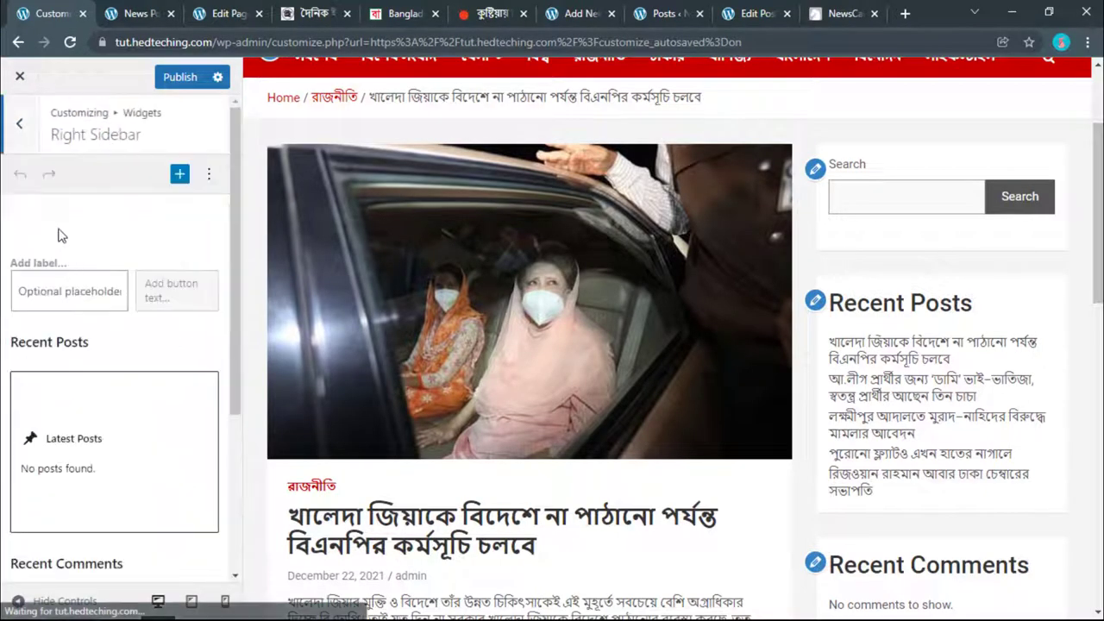
scroll(69, 250, "down", 1)
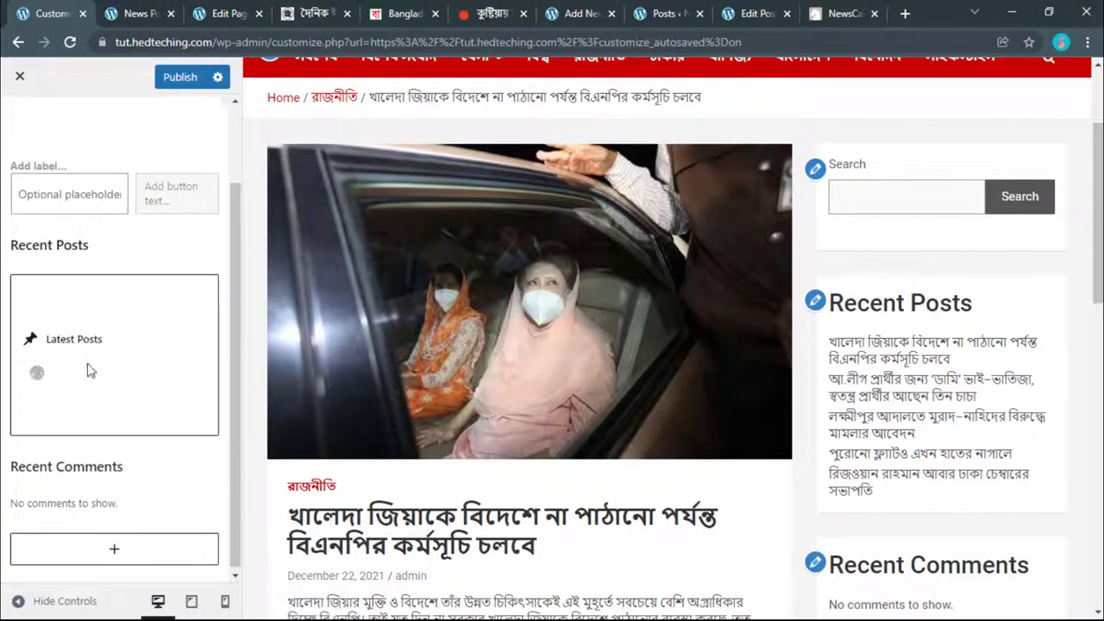
left_click(111, 264)
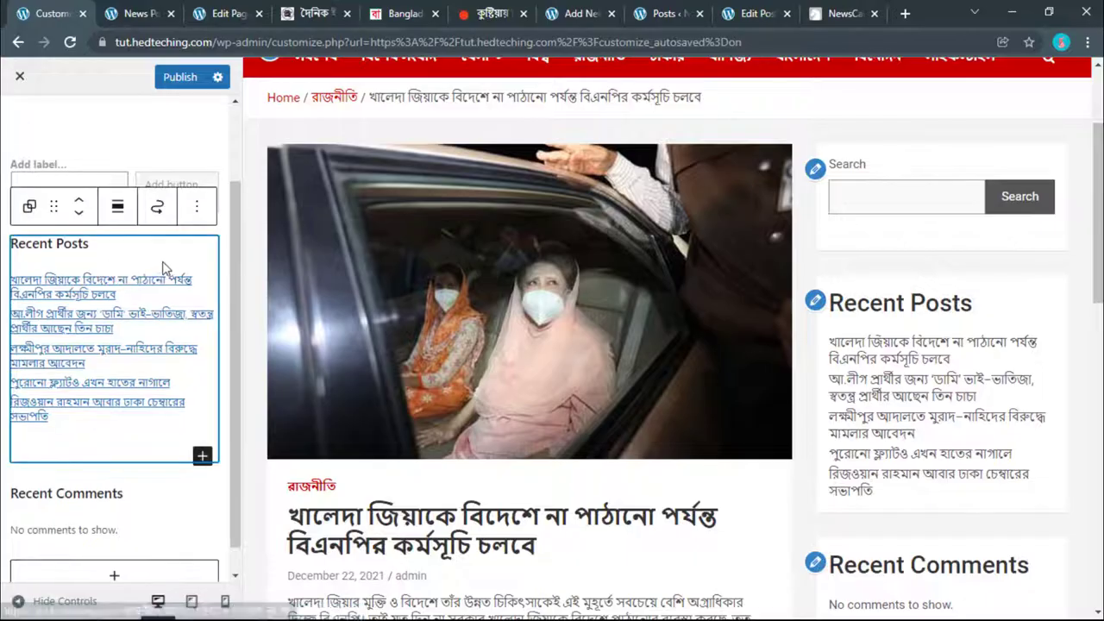
left_click(197, 207)
left_click(226, 504)
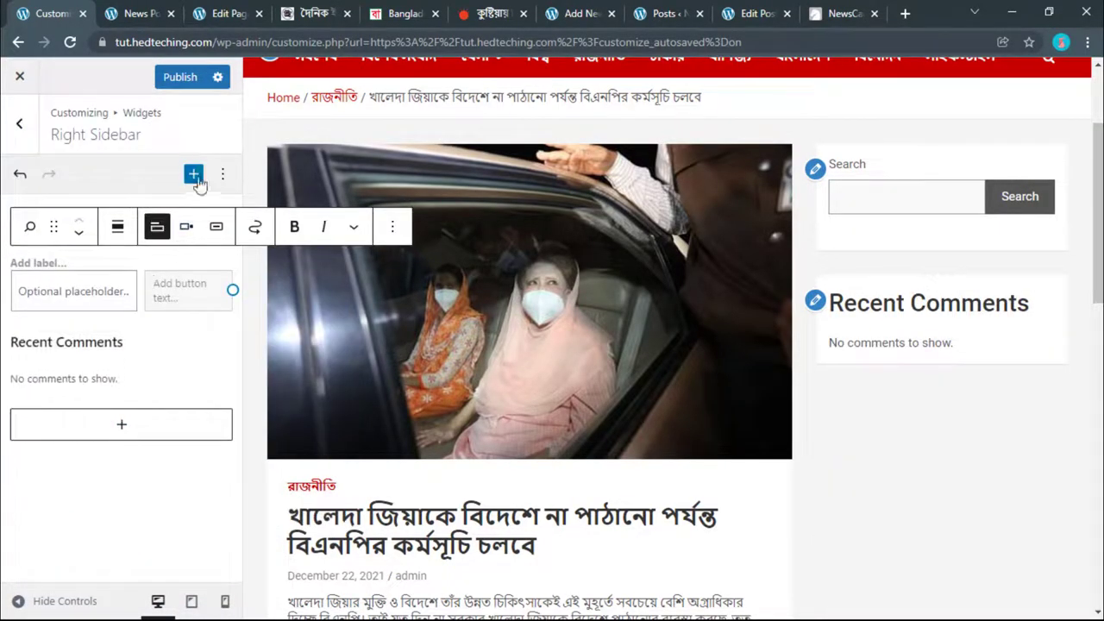
Step: Remove the Recent Comments block and its leftover heading from the Right Sidebar
left_click(151, 545)
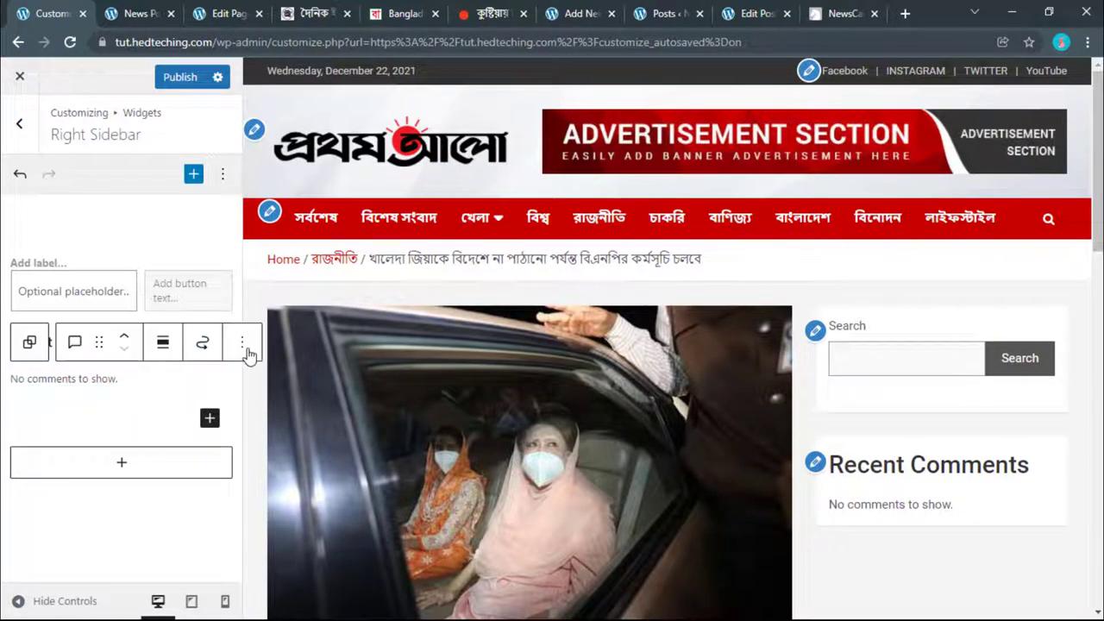
left_click(242, 344)
left_click(263, 285)
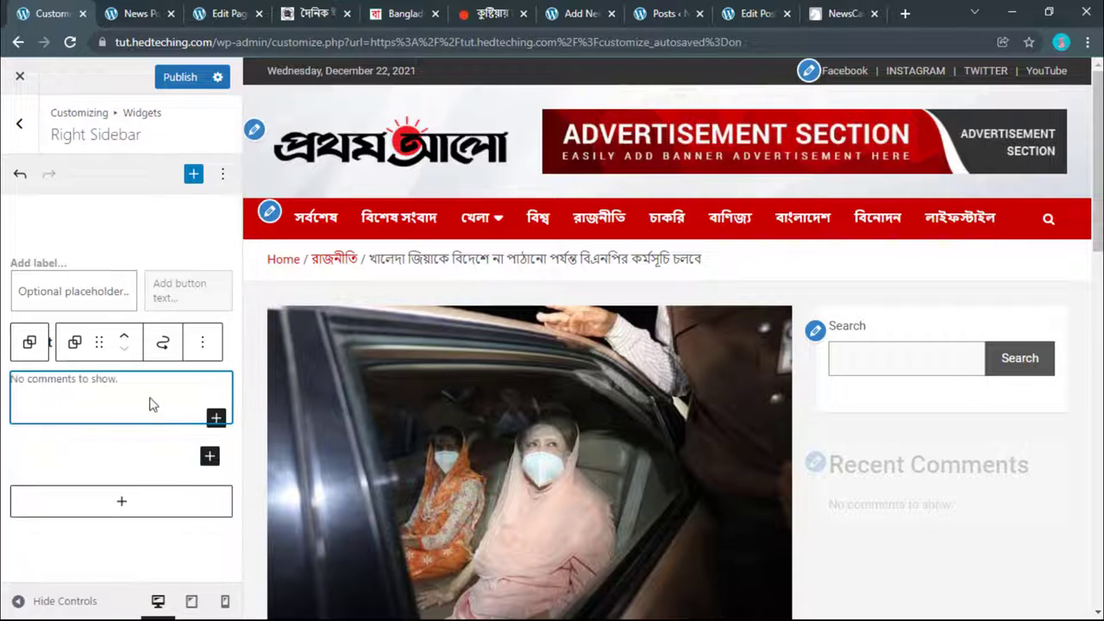
left_click(203, 342)
scroll(220, 293, "down", 2)
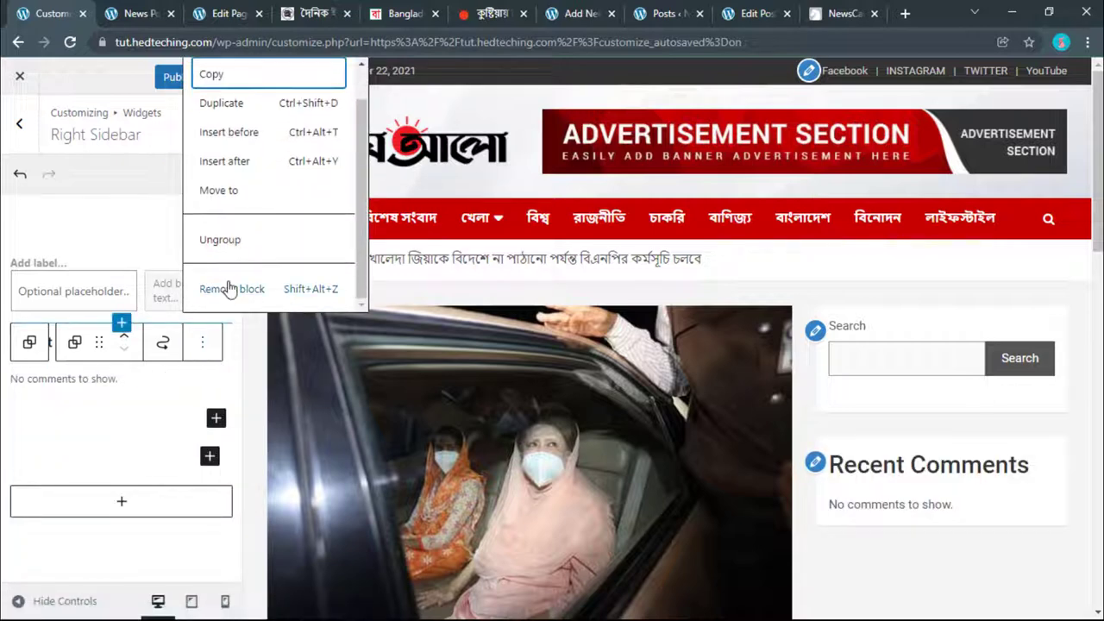
left_click(230, 288)
left_click(398, 304)
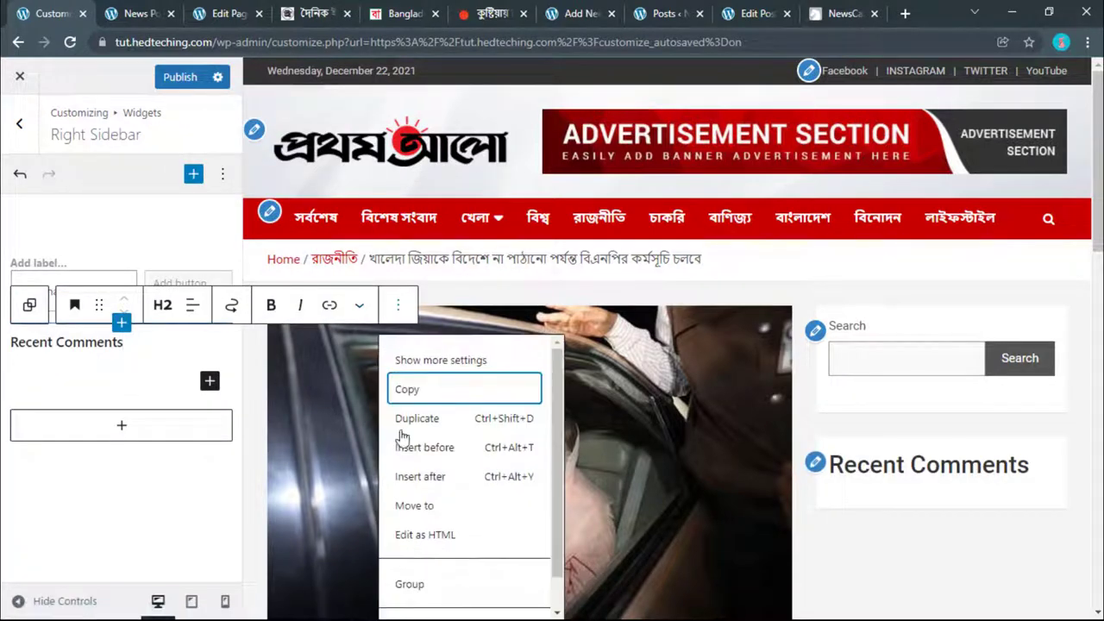
scroll(416, 591, "down", 1)
left_click(421, 595)
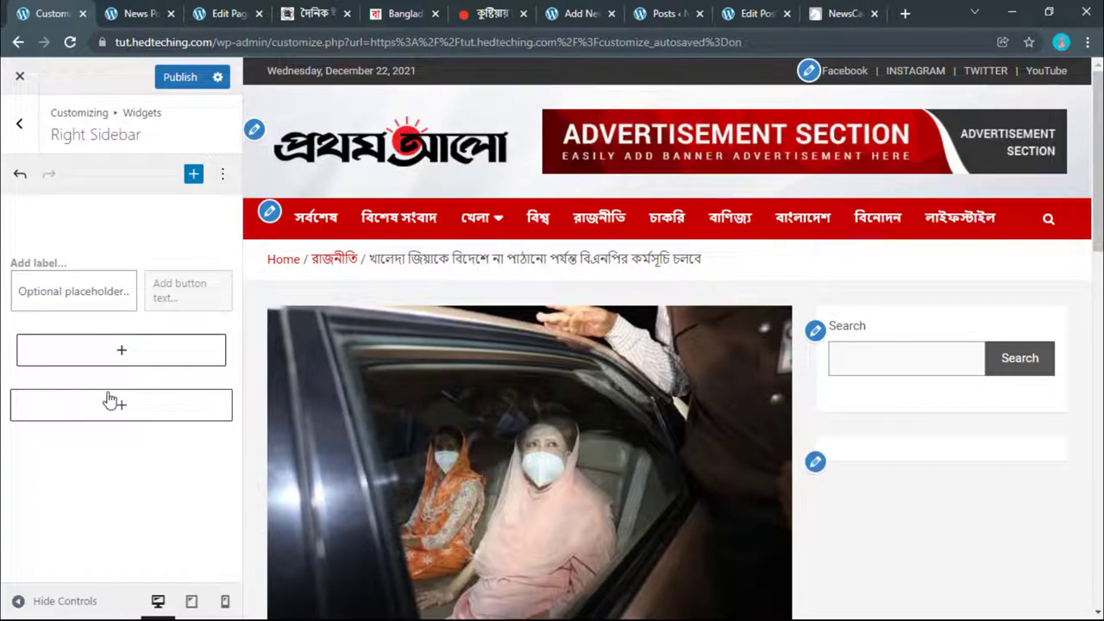
Step: Dismiss the block picker without adding anything and check the emptied sidebar
left_click(119, 354)
left_click(115, 485)
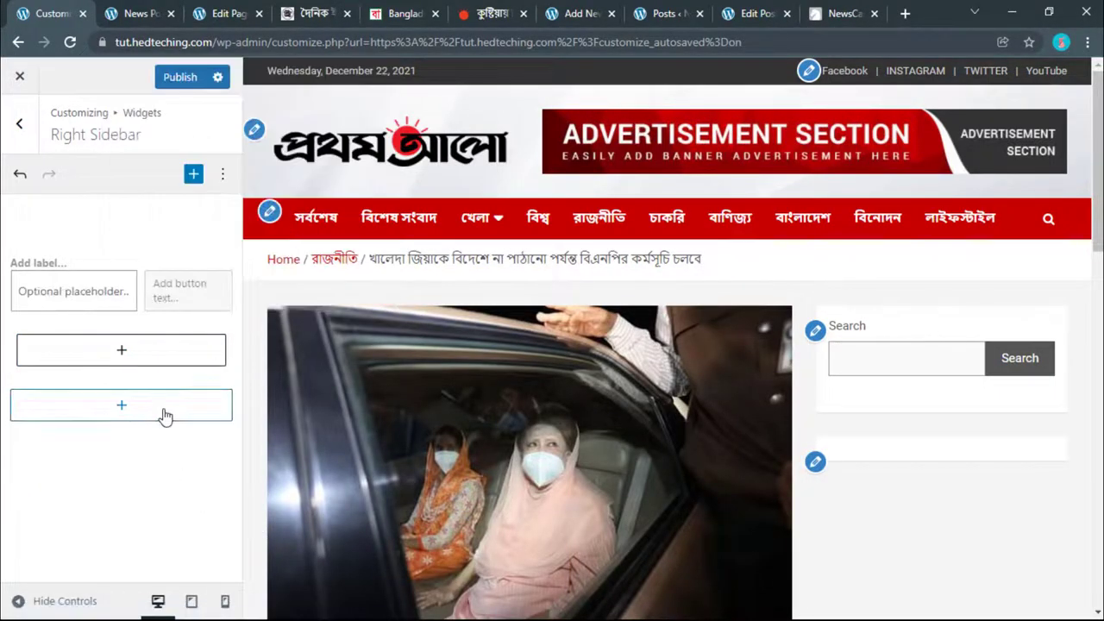
scroll(869, 314, "down", 2)
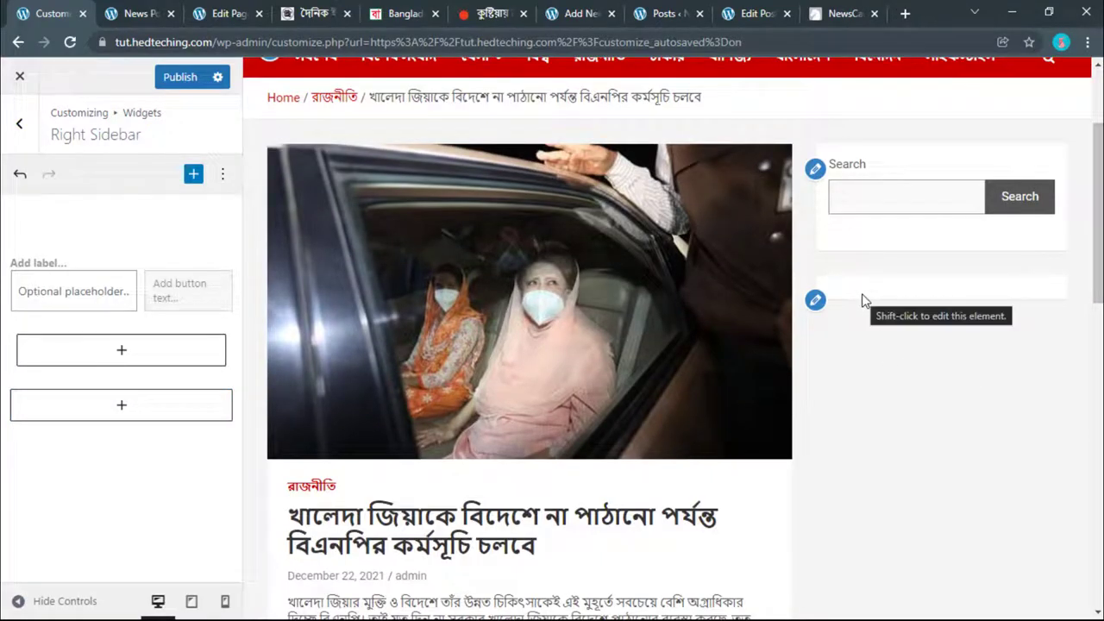
scroll(856, 329, "down", 5)
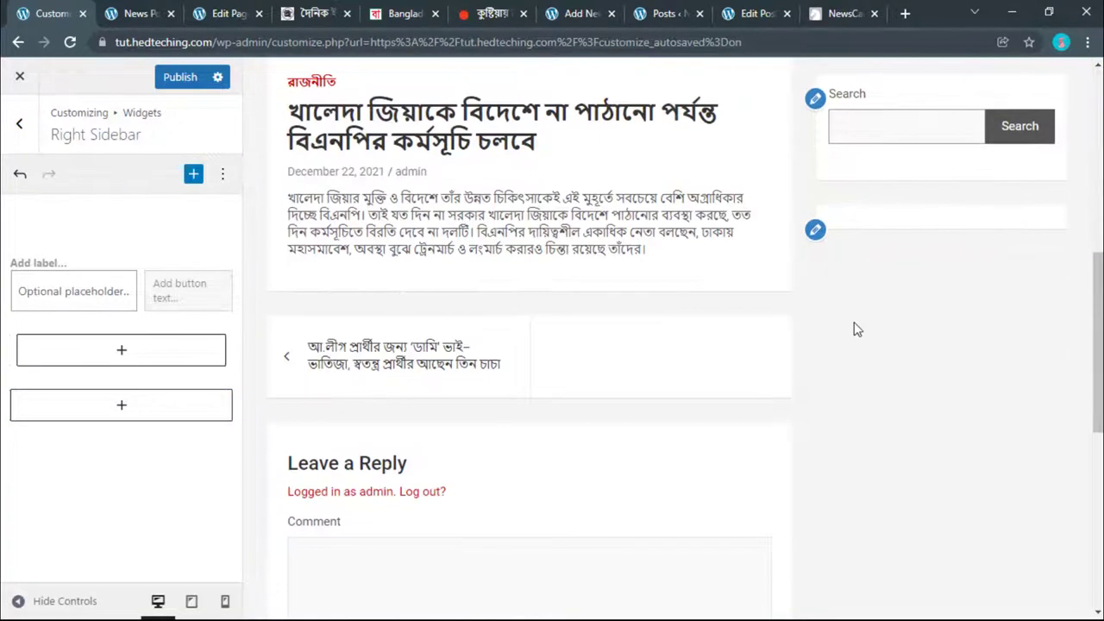
scroll(561, 320, "up", 7)
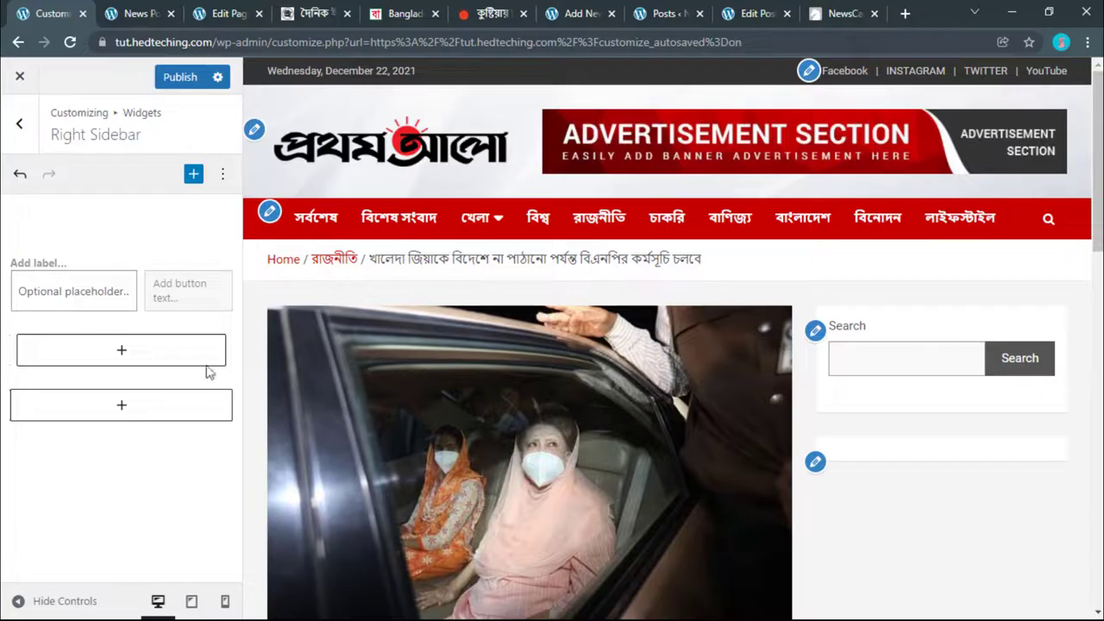
Step: Insert the TH: Recent Posts block into the Right Sidebar, listing the 4 latest posts
left_click(122, 350)
left_click(240, 316)
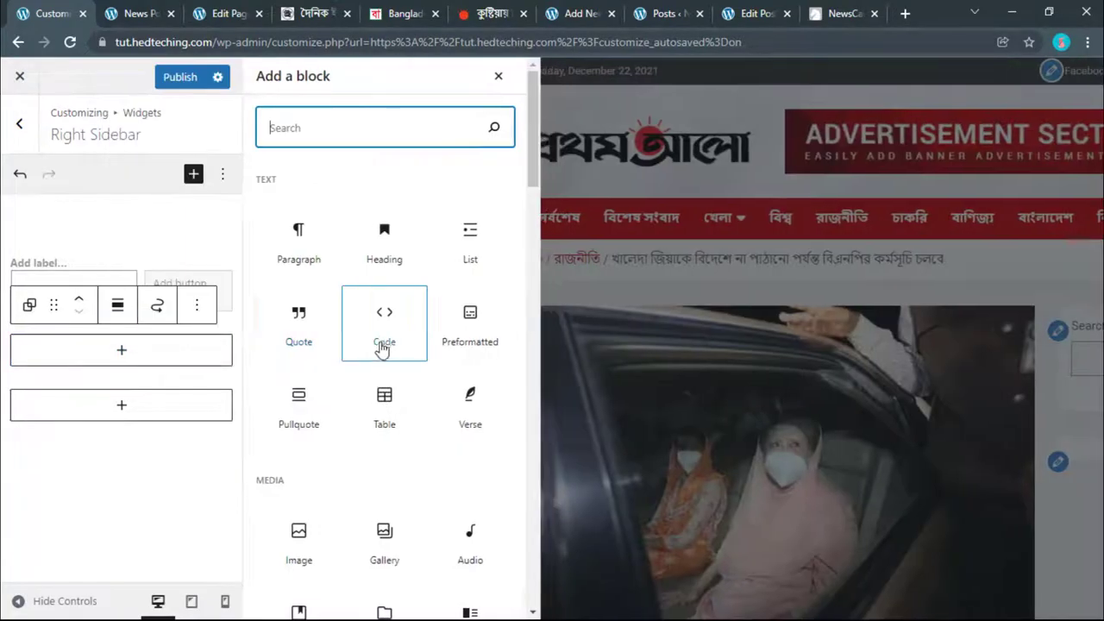
scroll(385, 347, "down", 2)
scroll(385, 348, "down", 10)
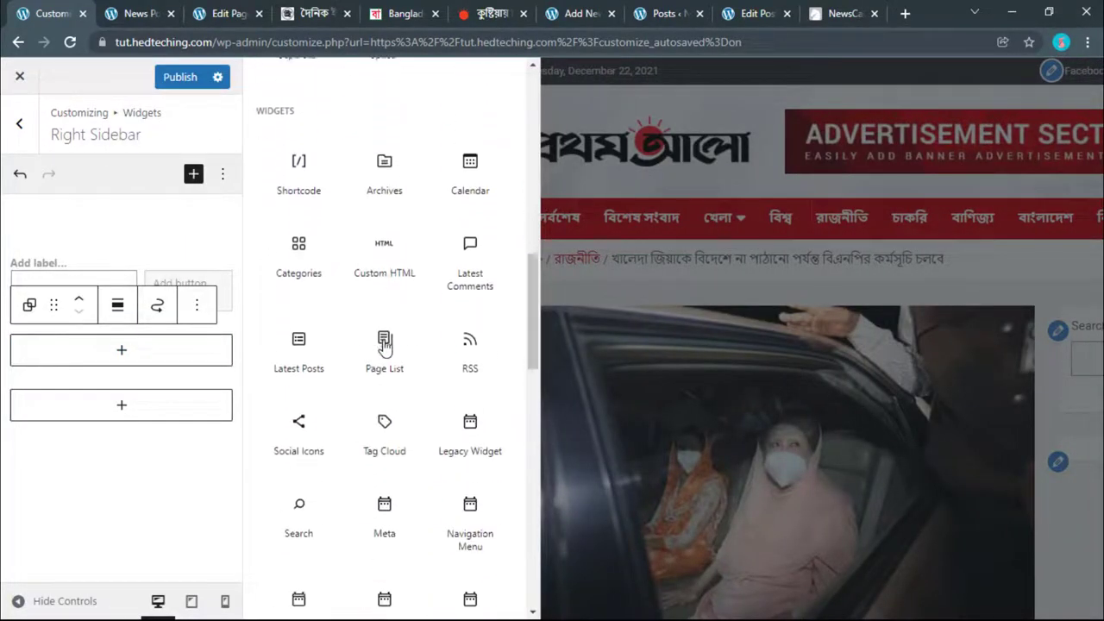
scroll(385, 345, "down", 3)
scroll(385, 345, "up", 1)
scroll(423, 328, "down", 1)
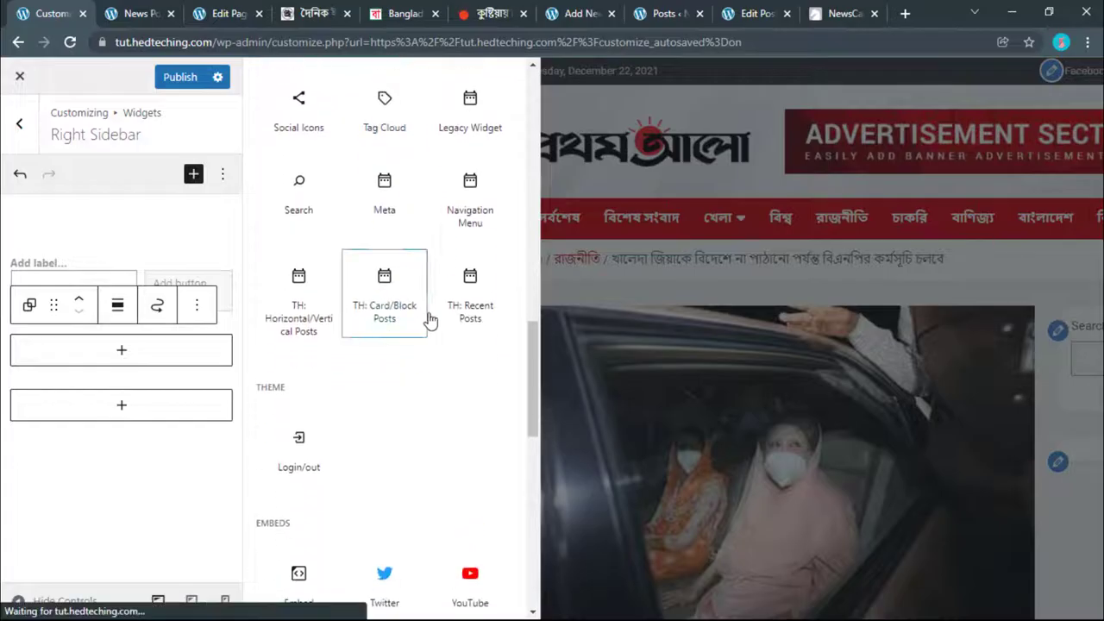
left_click(470, 312)
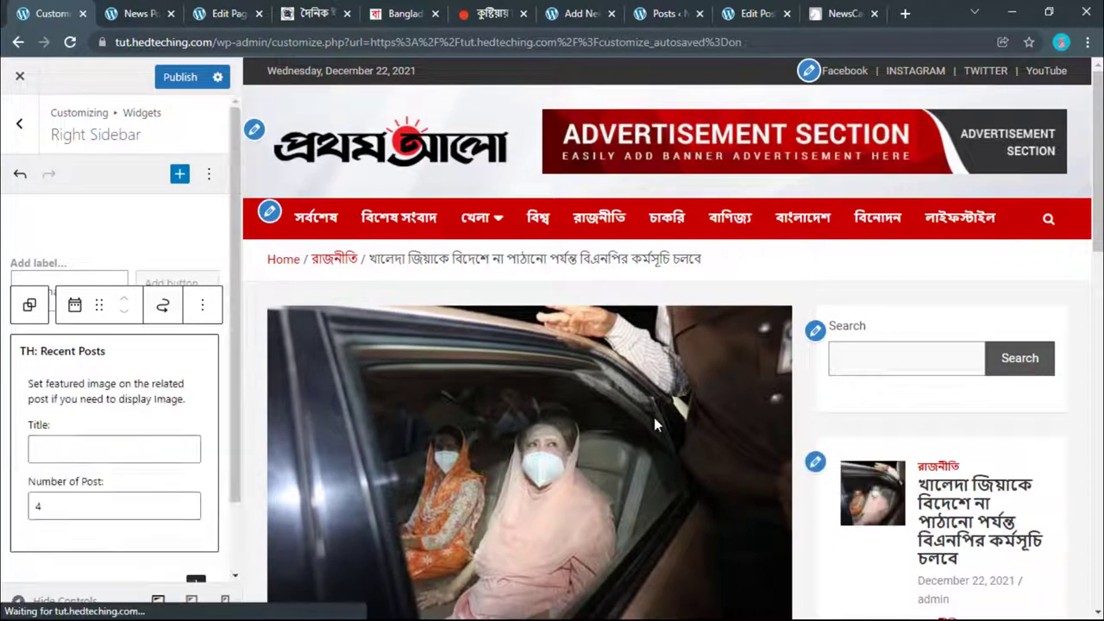
scroll(647, 416, "down", 2)
scroll(642, 414, "down", 1)
scroll(138, 419, "down", 1)
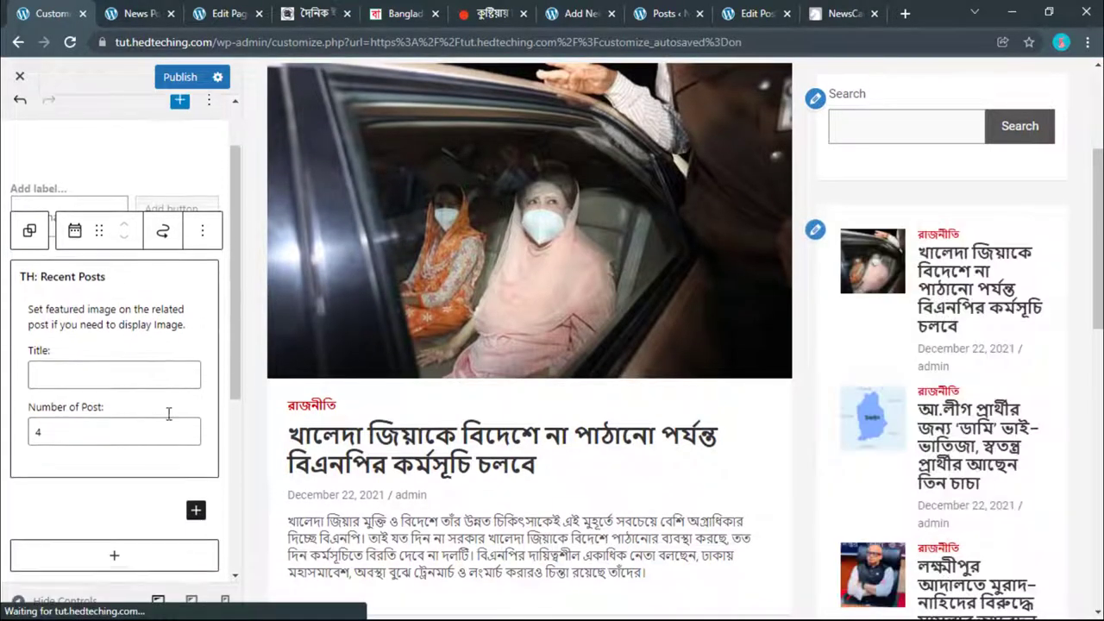
left_click(427, 13)
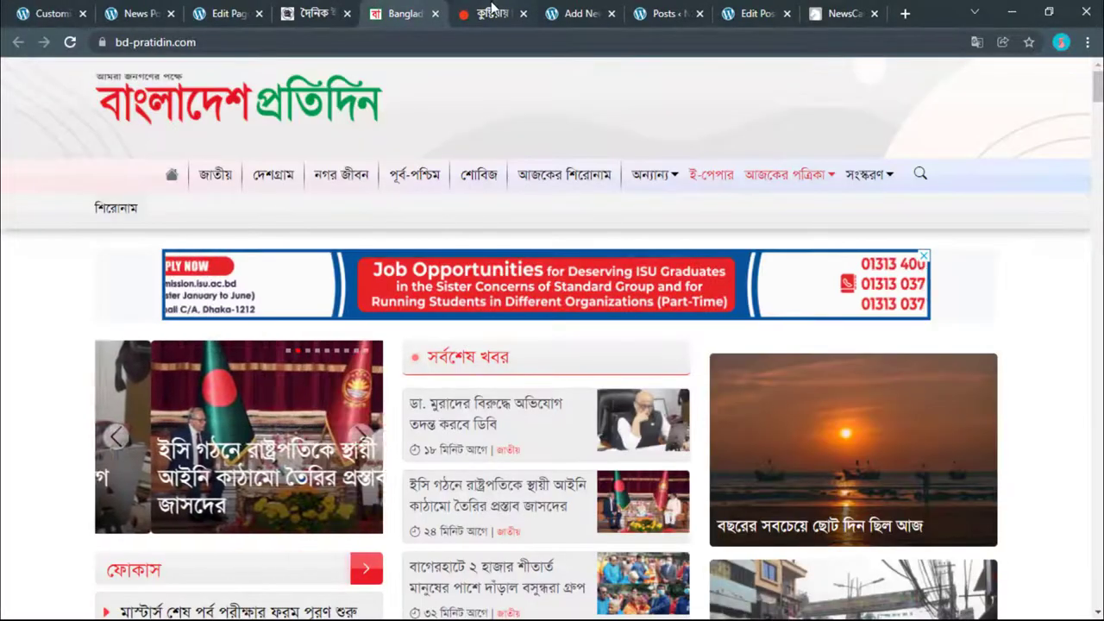
Step: Copy the সর্বশেষ heading from Prothom Alo's latest-news page and return to the Customizer
left_click(301, 10)
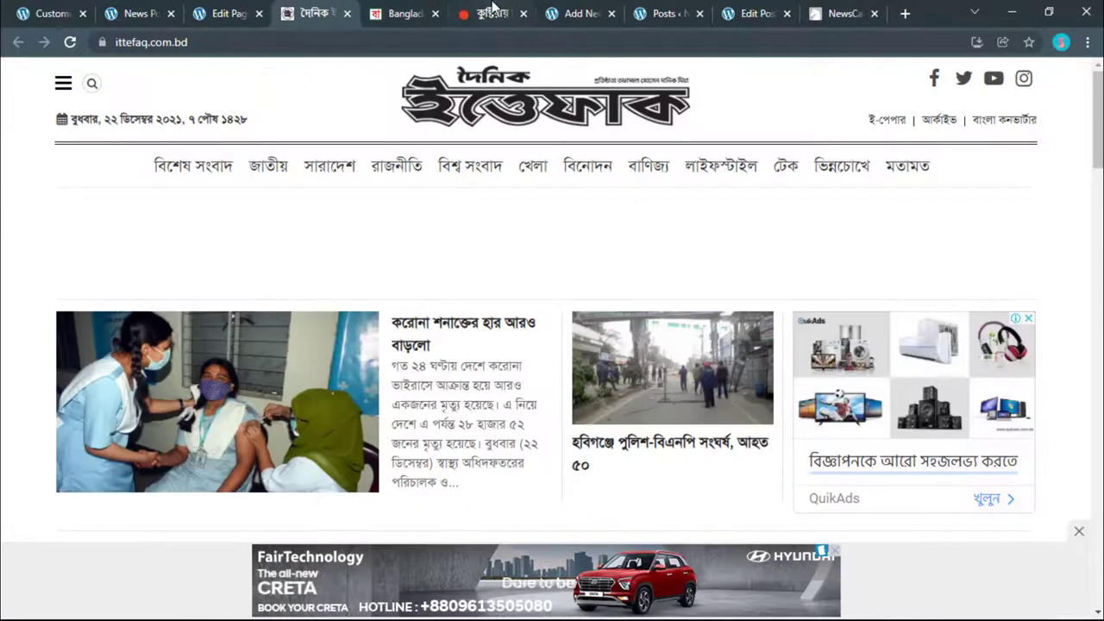
left_click(464, 9)
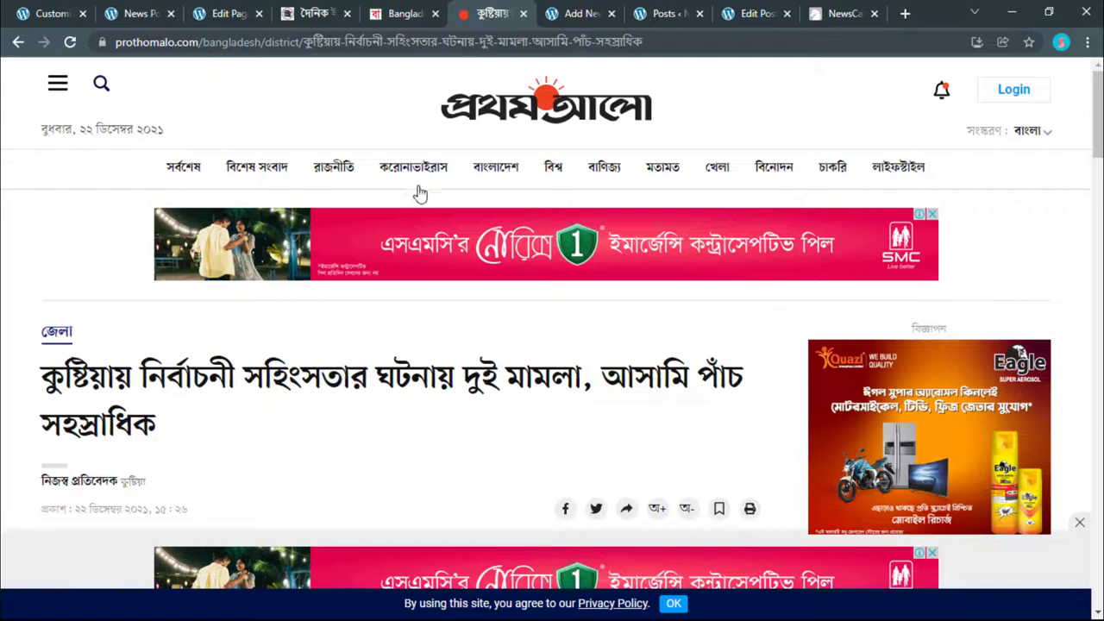
left_click(182, 170)
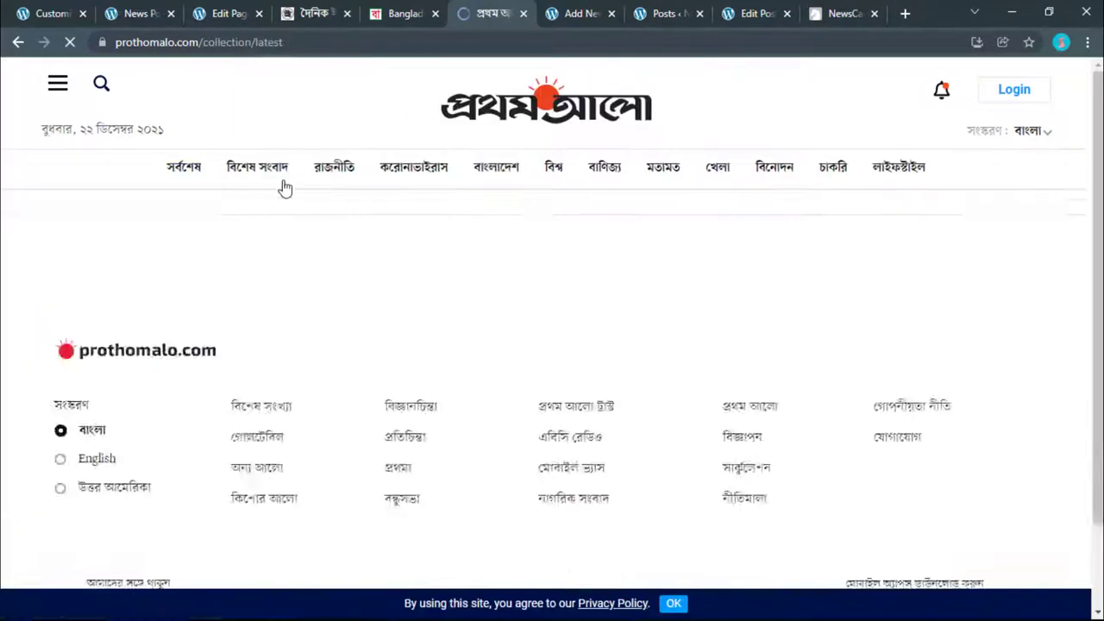
left_click_drag(301, 344, 168, 332)
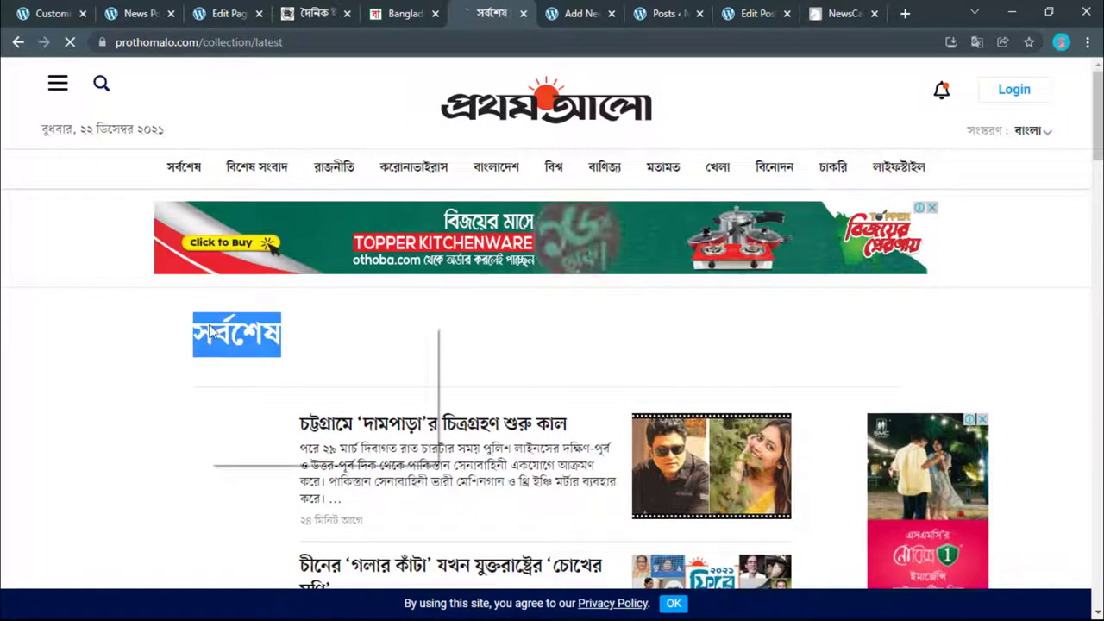
left_click(246, 340)
left_click(48, 13)
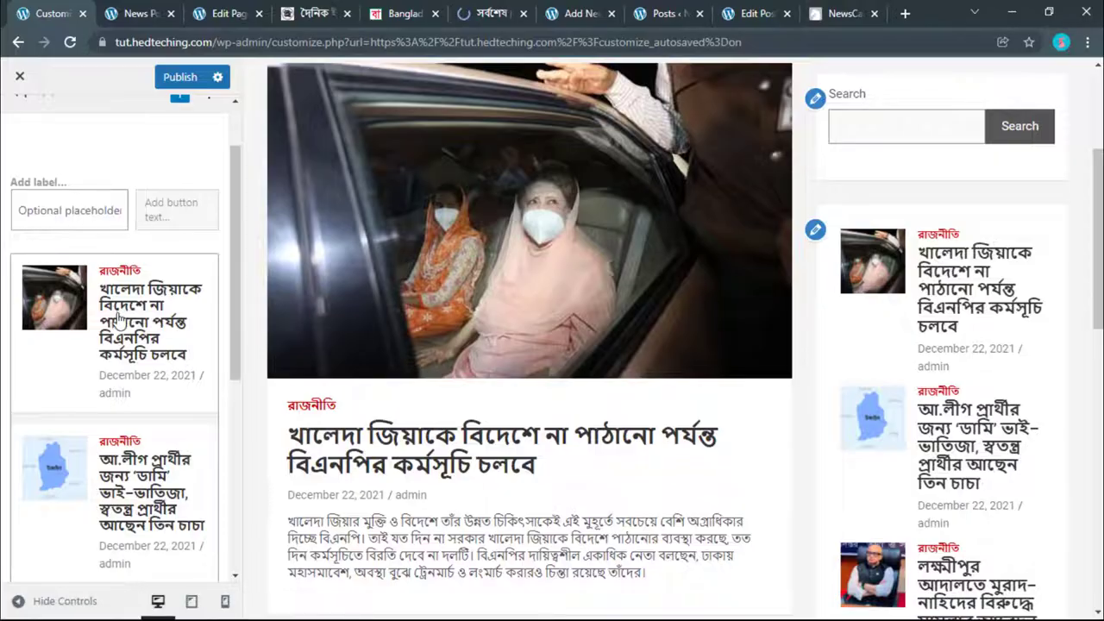
Step: Title the TH: Recent Posts widget সর্বশেষ সংবাদ, copying সংবাদ from Prothom Alo's বিশেষ সংবাদ page
scroll(119, 319, "down", 5)
scroll(119, 319, "up", 4)
left_click(101, 290)
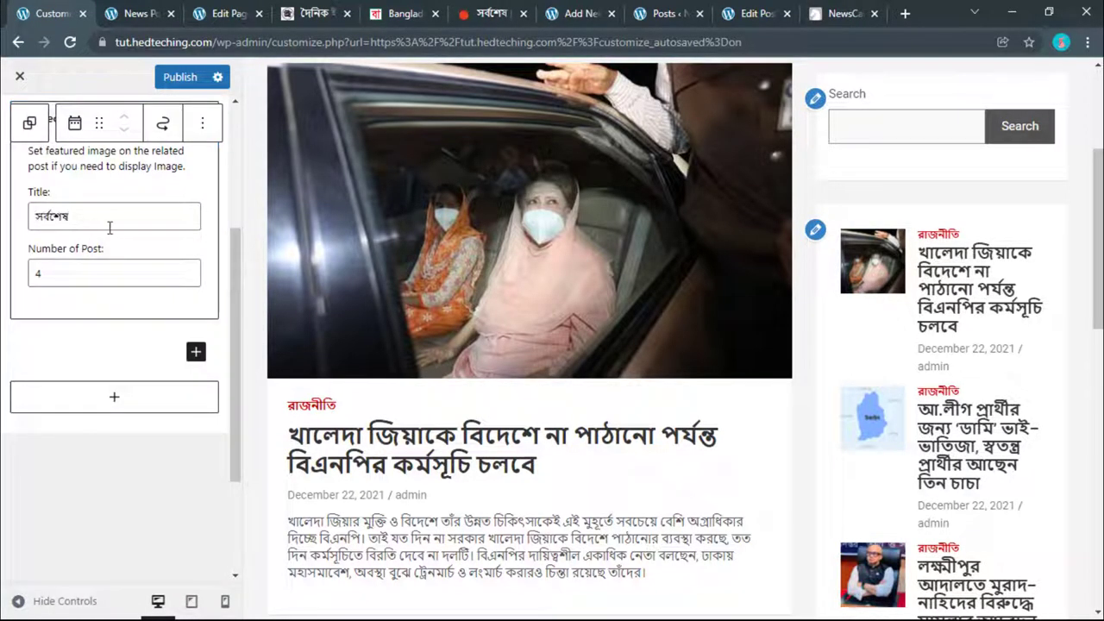
left_click(492, 13)
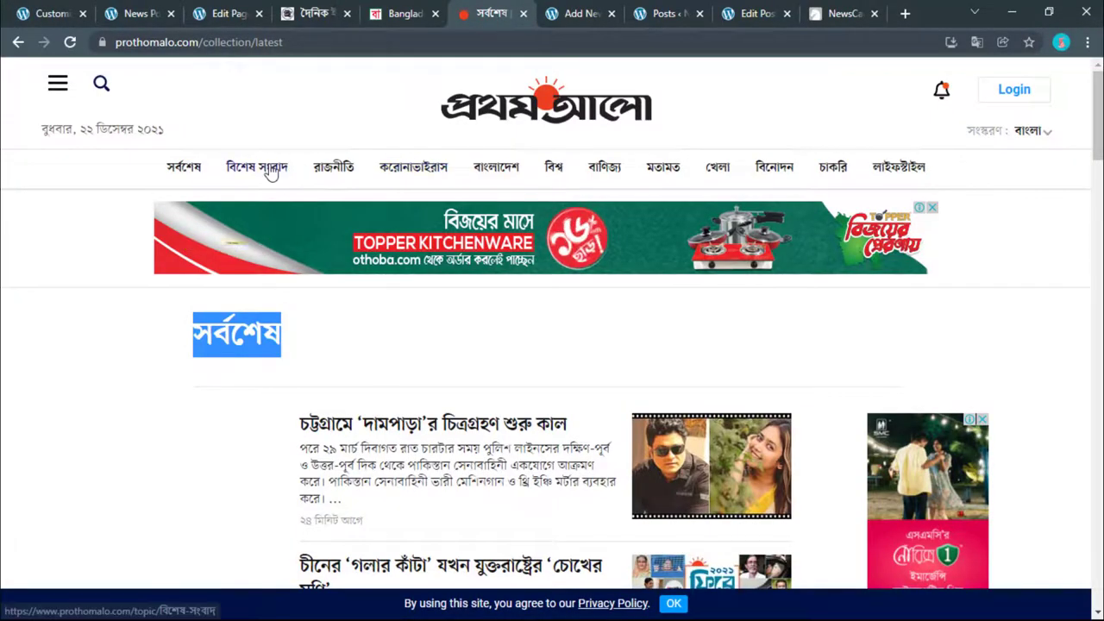
left_click(270, 169)
double_click(287, 326)
right_click(287, 326)
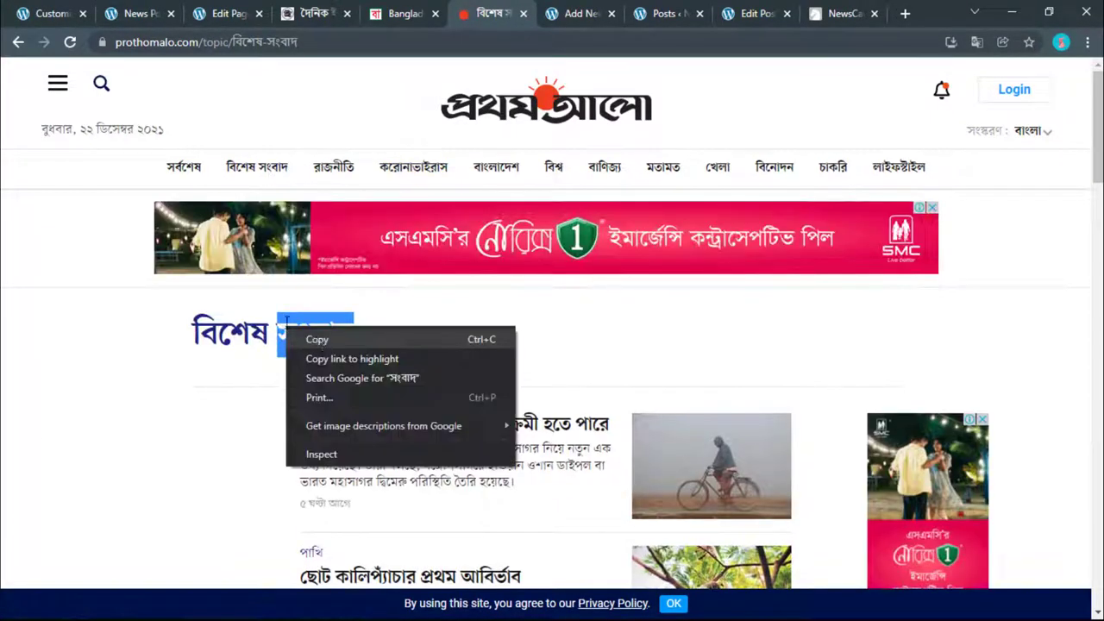
left_click(317, 339)
left_click(47, 13)
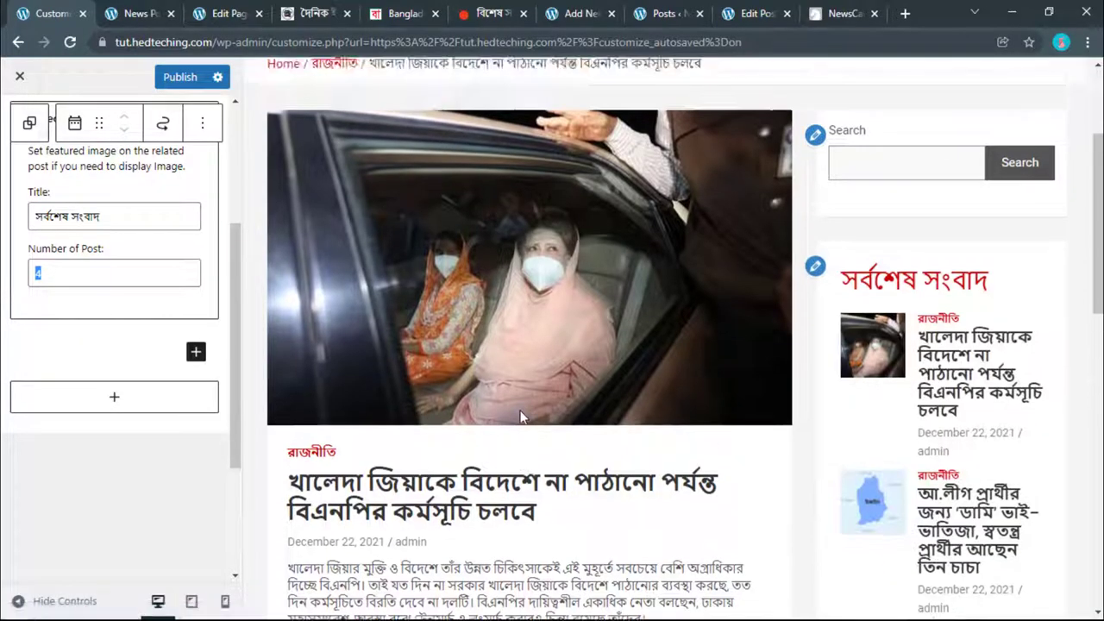
scroll(521, 410, "down", 8)
scroll(521, 410, "up", 8)
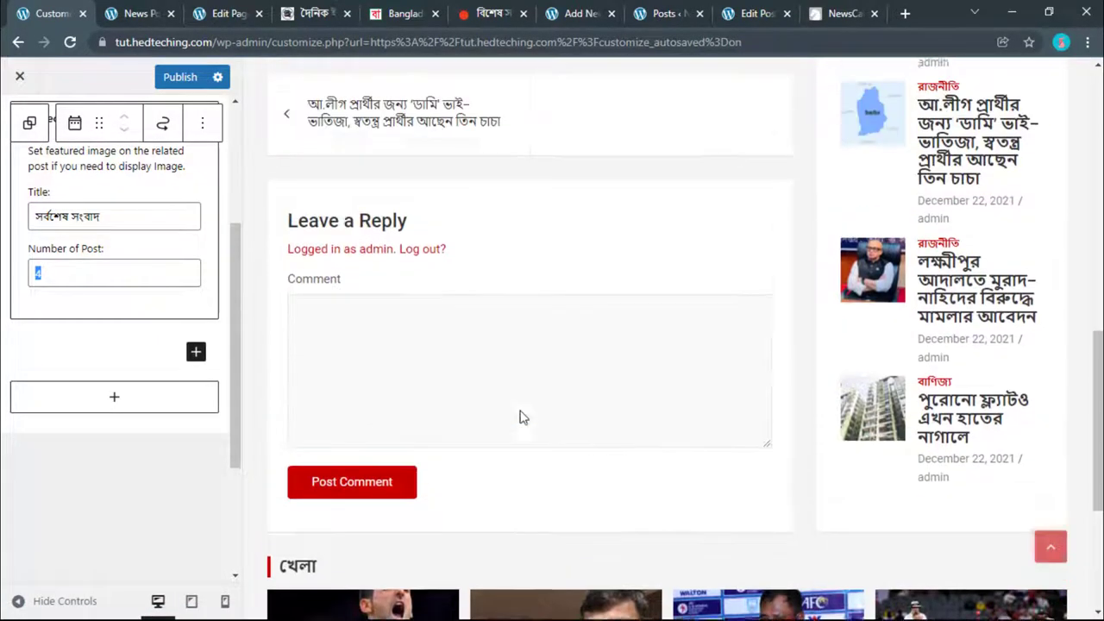
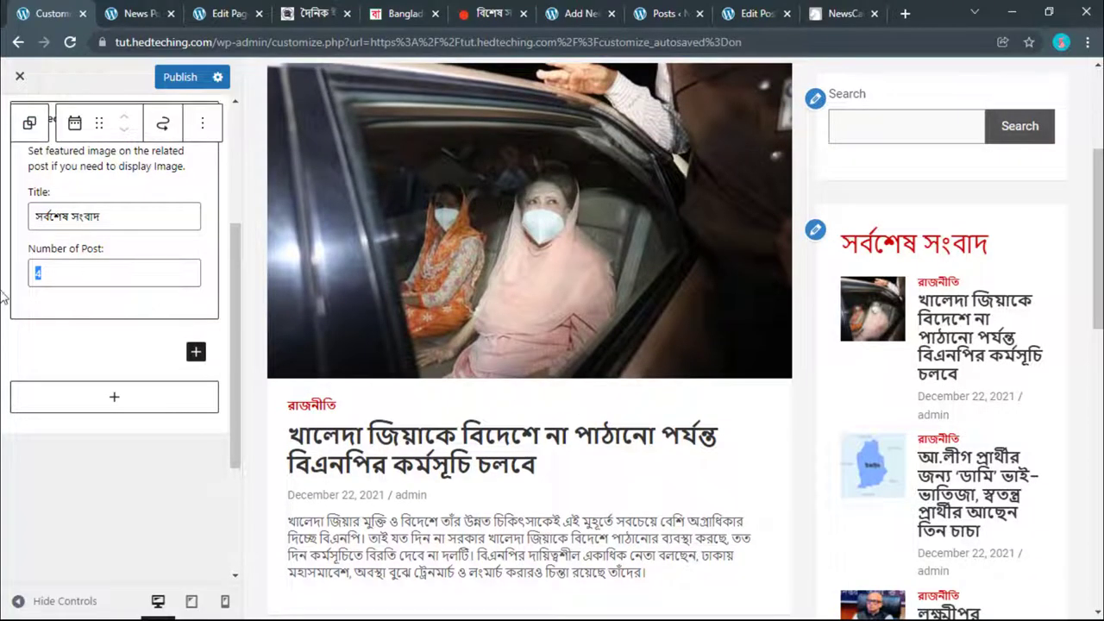
Step: Open the full block list below Recent Posts in the Right Sidebar and scroll to the Widgets blocks
scroll(105, 350, "up", 5)
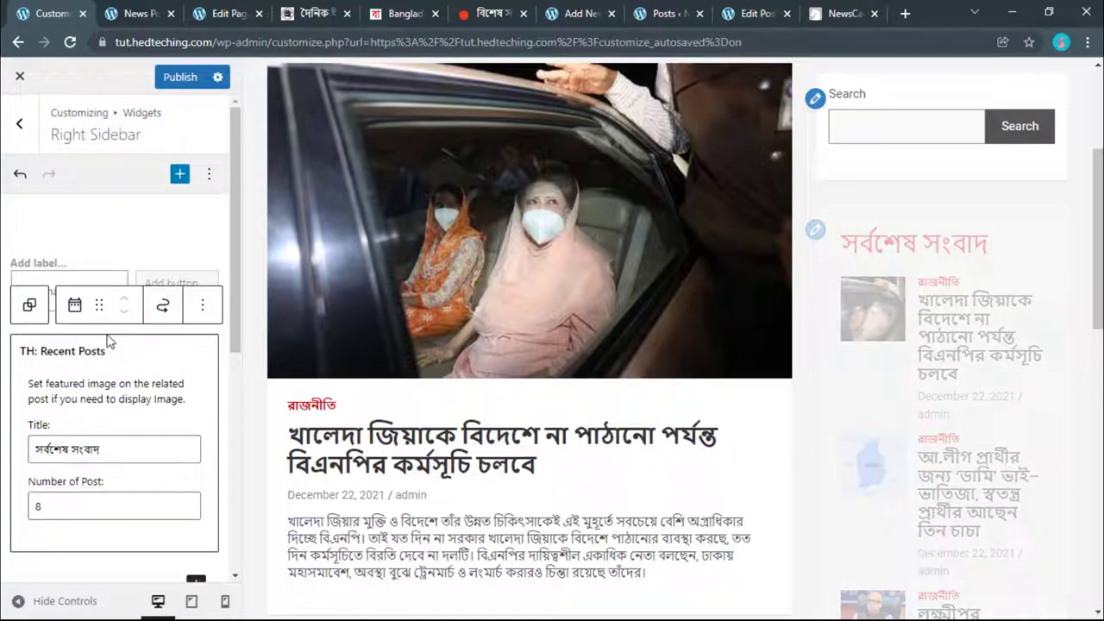
scroll(106, 348, "down", 5)
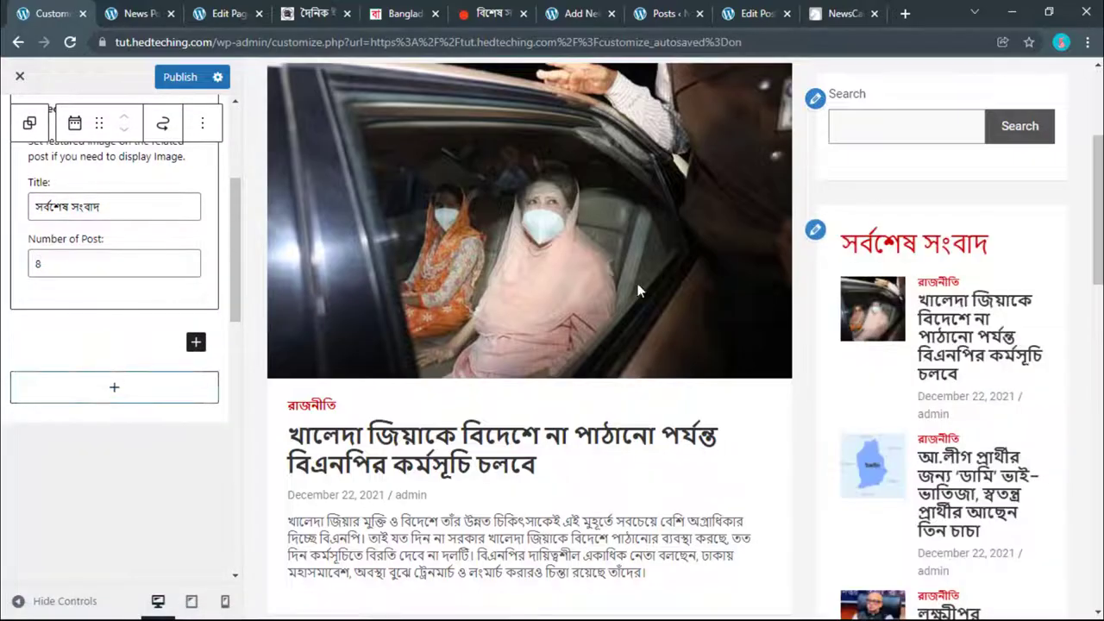
left_click(114, 388)
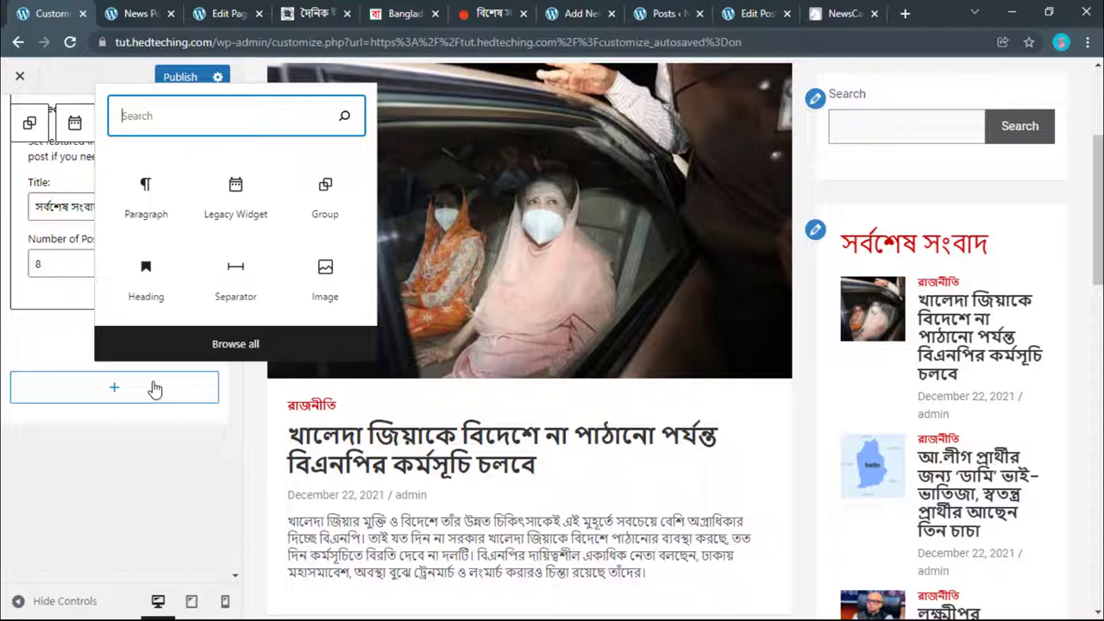
left_click(218, 349)
scroll(357, 362, "down", 2)
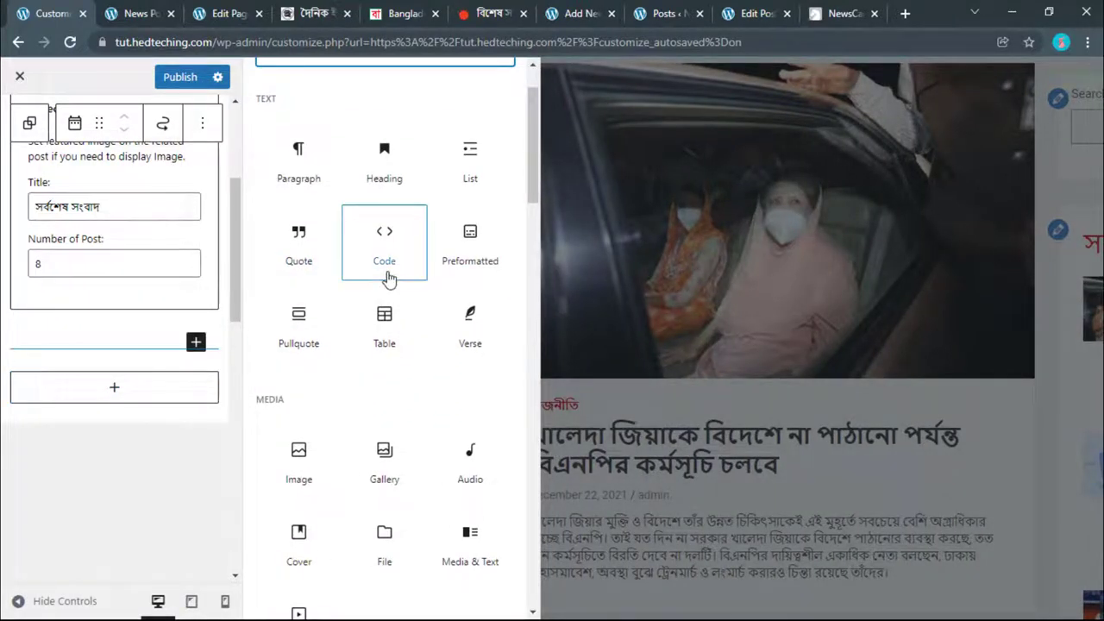
scroll(388, 278, "down", 4)
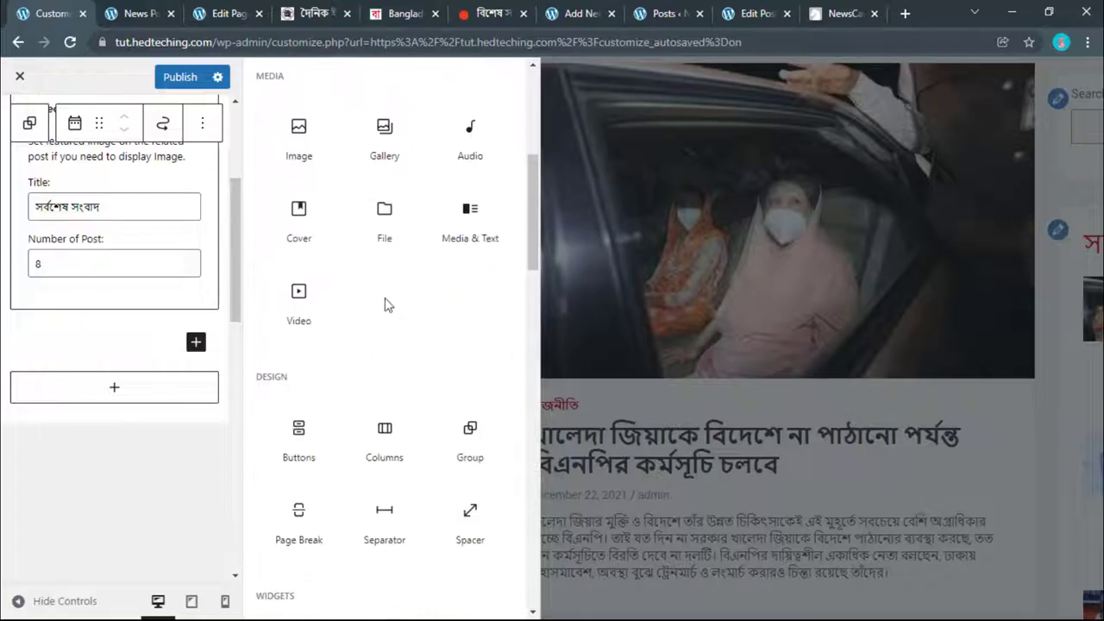
scroll(298, 291, "down", 2)
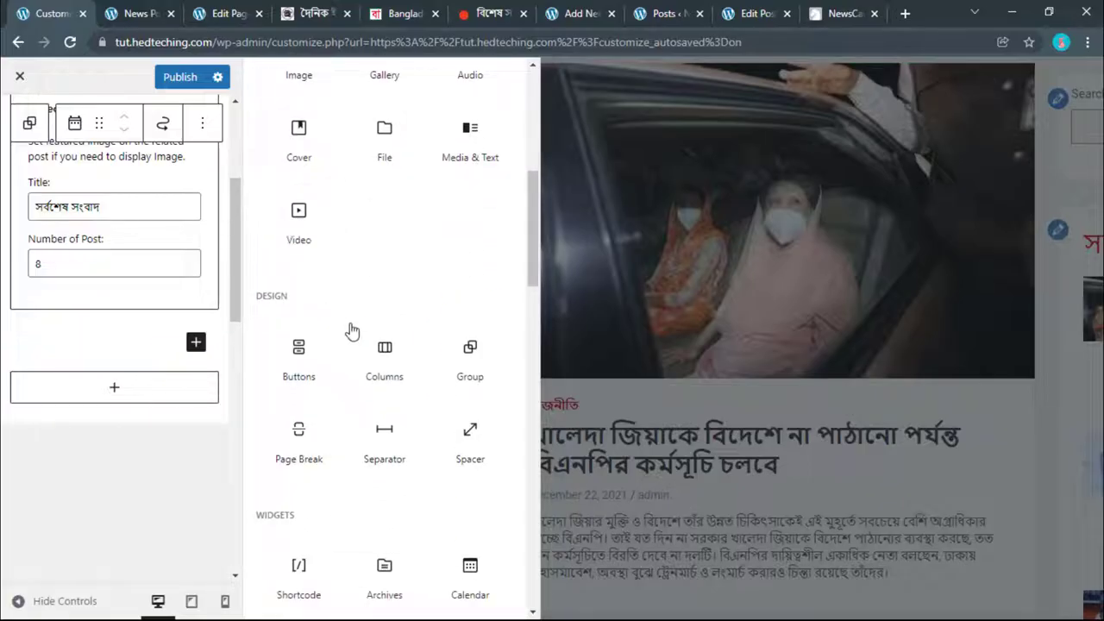
scroll(354, 330, "down", 2)
scroll(384, 345, "down", 6)
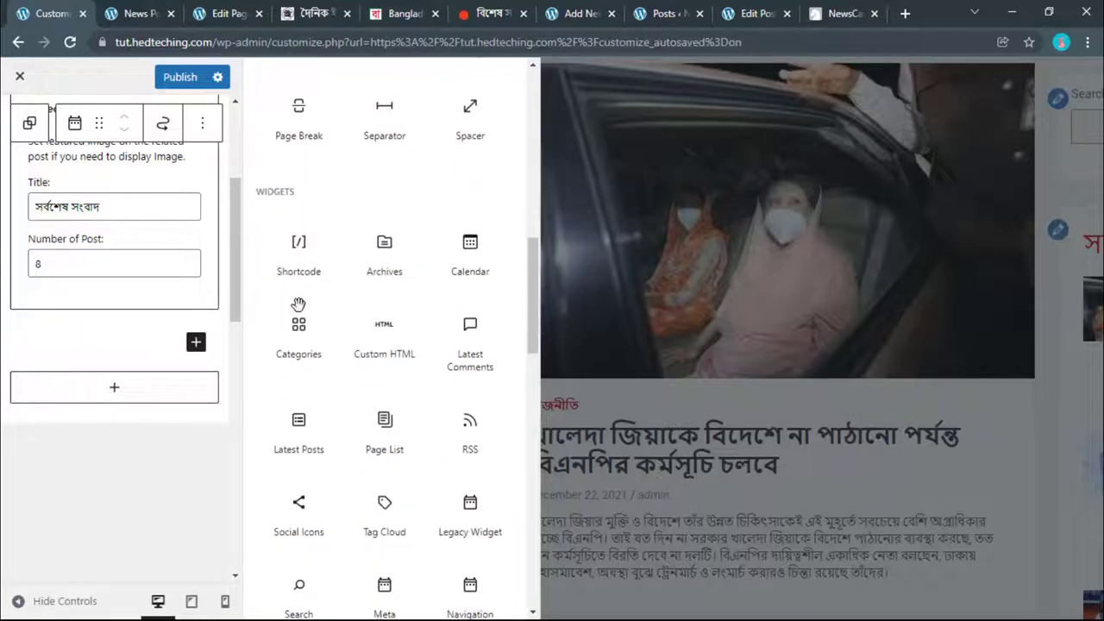
scroll(312, 287, "down", 2)
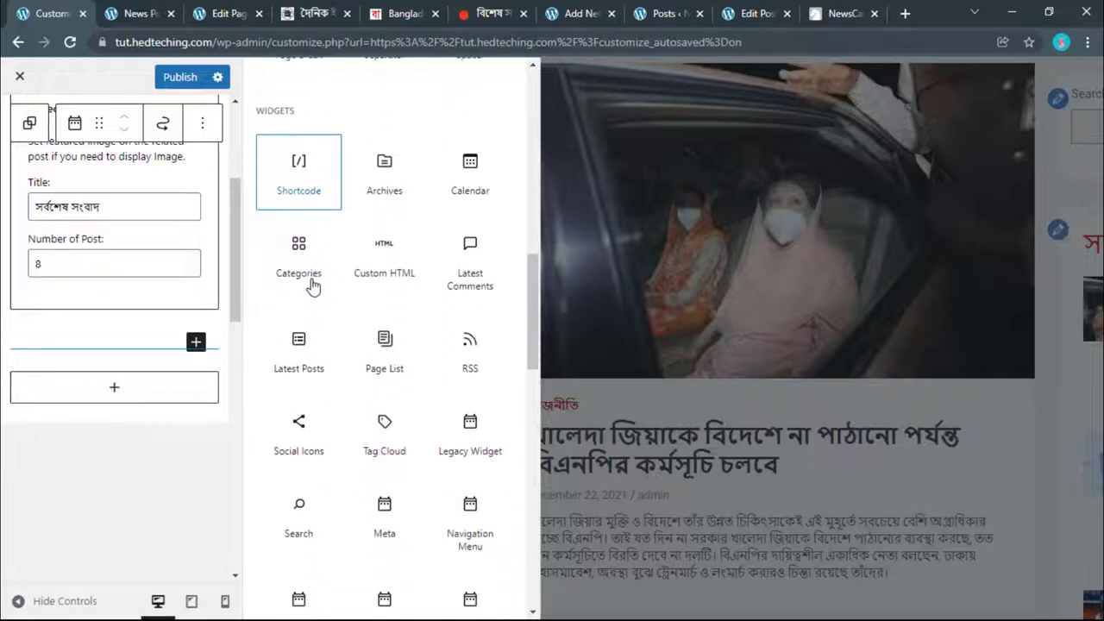
scroll(313, 284, "down", 2)
Step: Insert the Social Icons block and add a YouTube icon to it
left_click(298, 345)
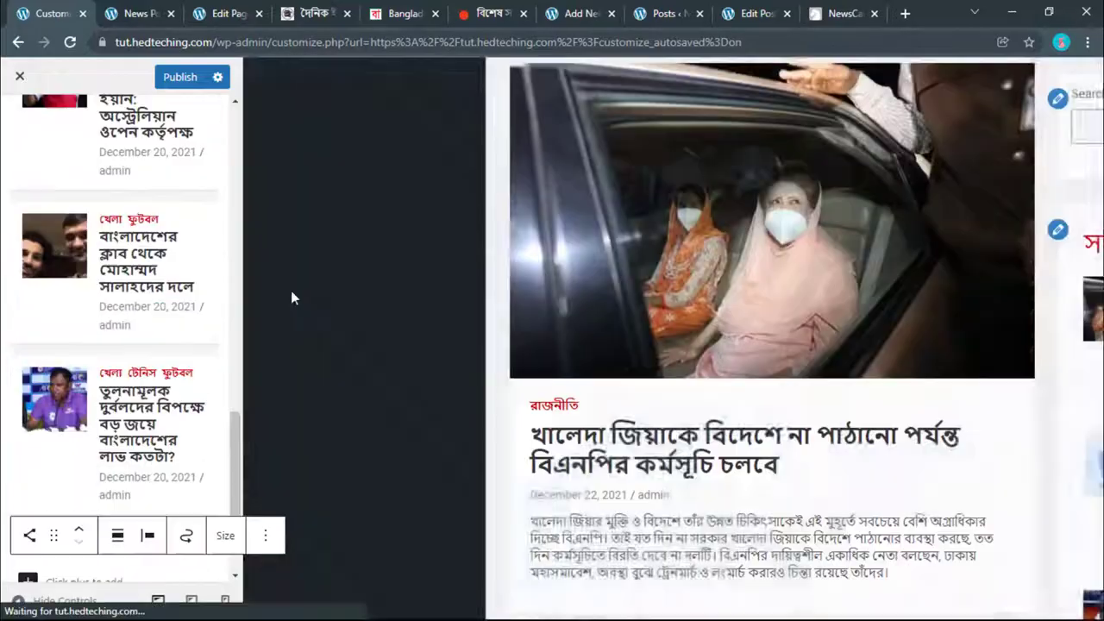
scroll(895, 388, "down", 11)
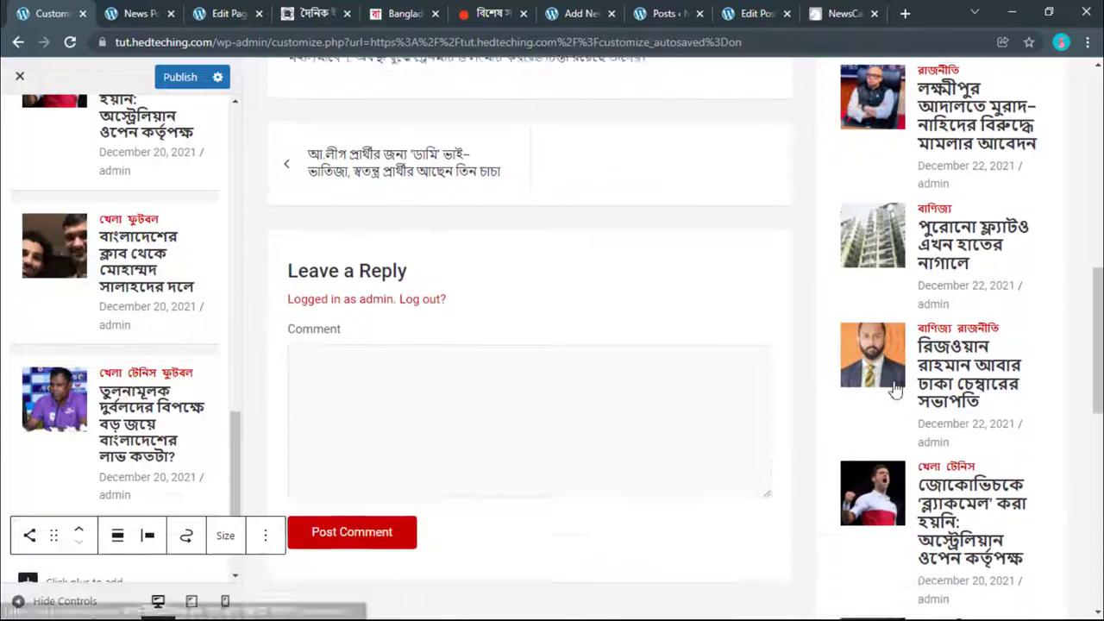
scroll(894, 390, "down", 2)
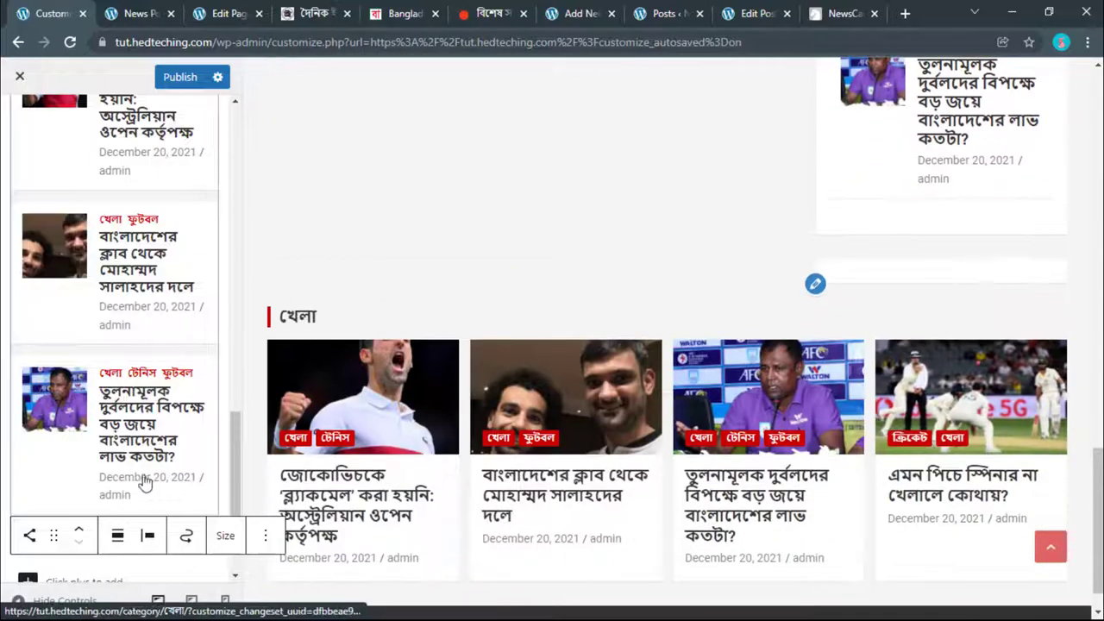
scroll(140, 483, "down", 1)
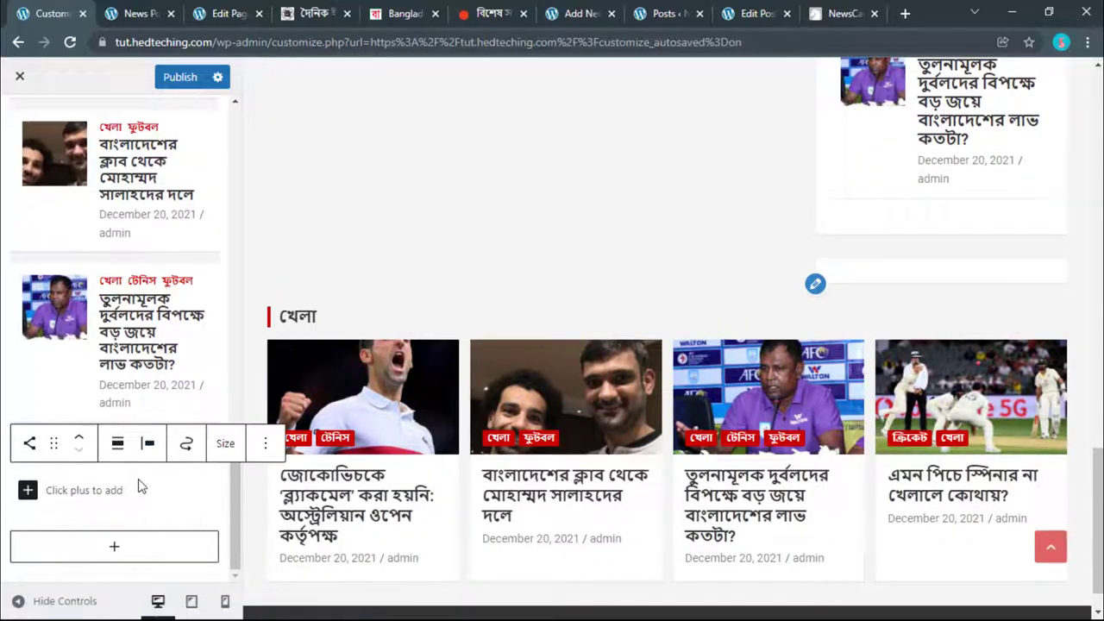
left_click(29, 491)
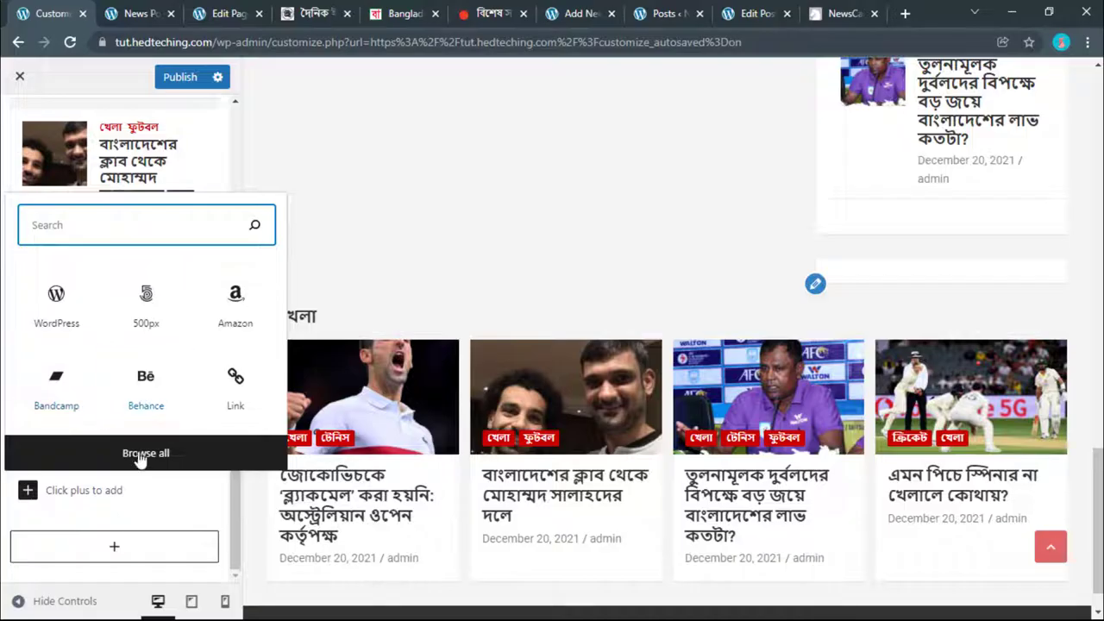
left_click(140, 455)
scroll(383, 371, "down", 2)
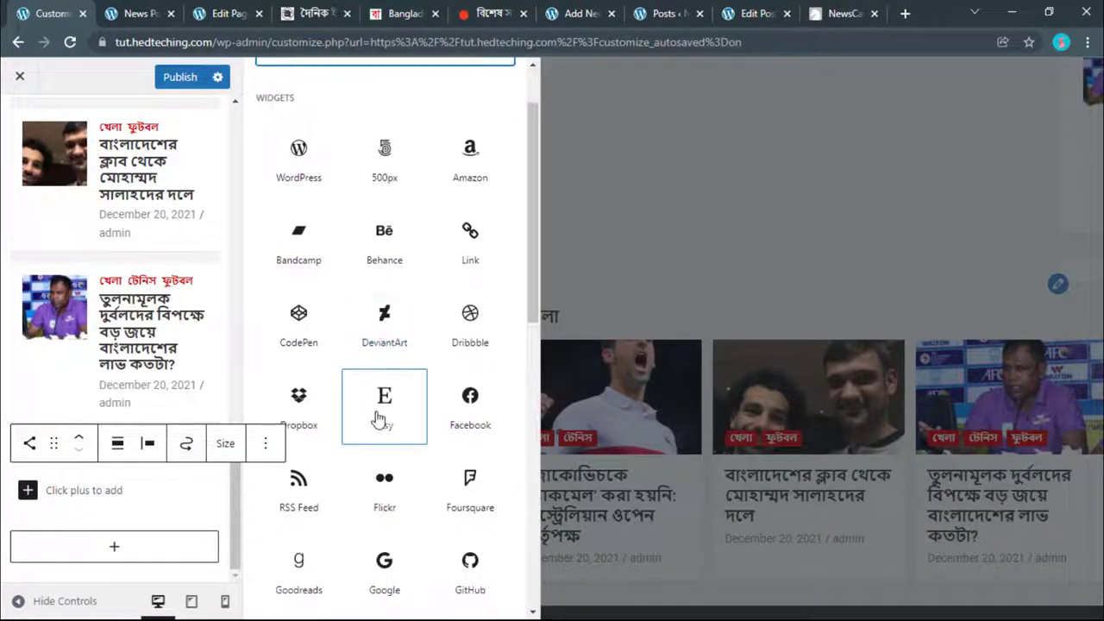
scroll(379, 419, "down", 8)
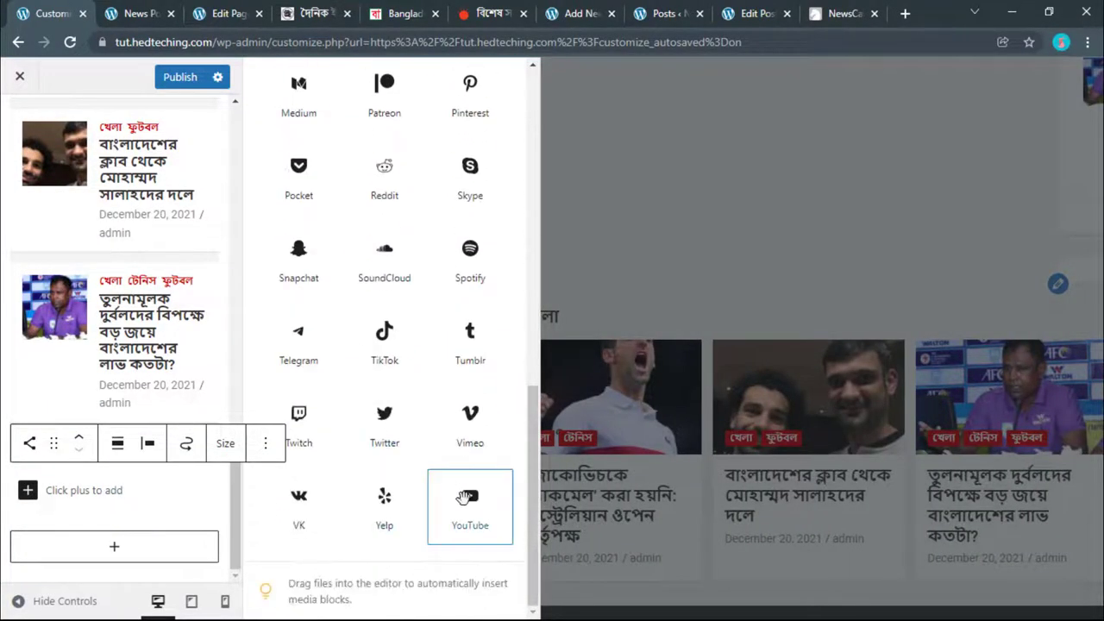
left_click(465, 498)
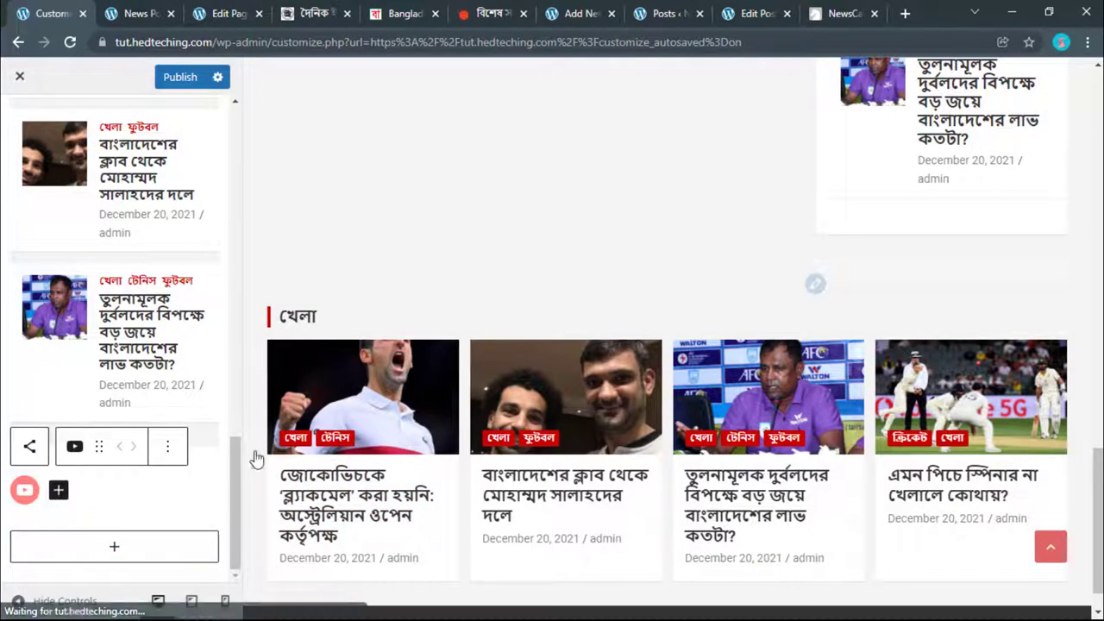
Step: Add a Twitter icon beside the YouTube icon
left_click(57, 490)
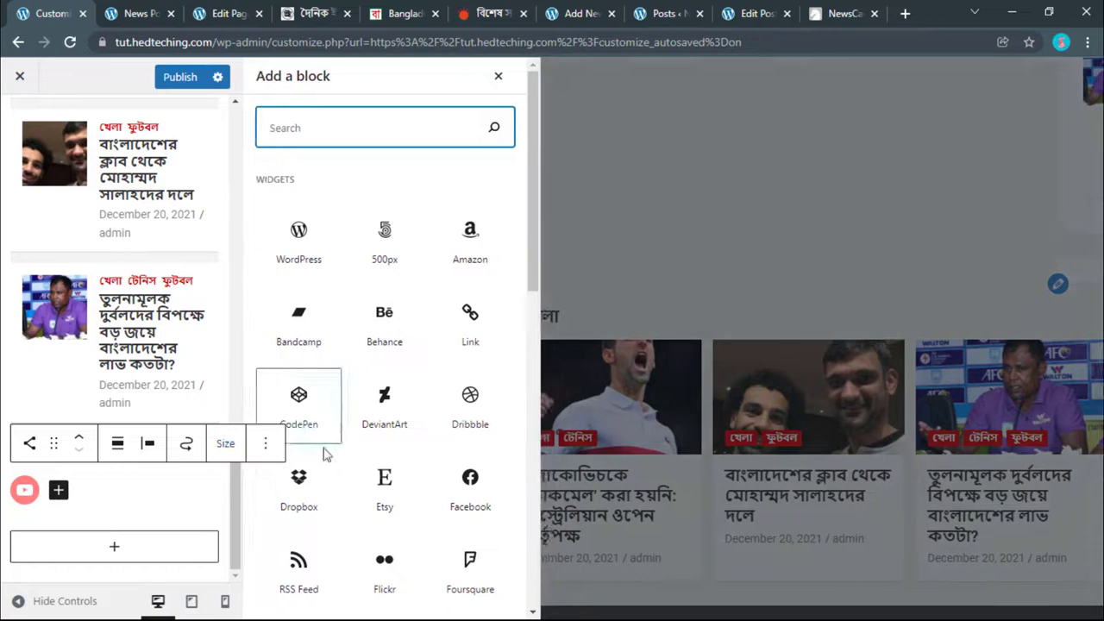
scroll(328, 451, "down", 8)
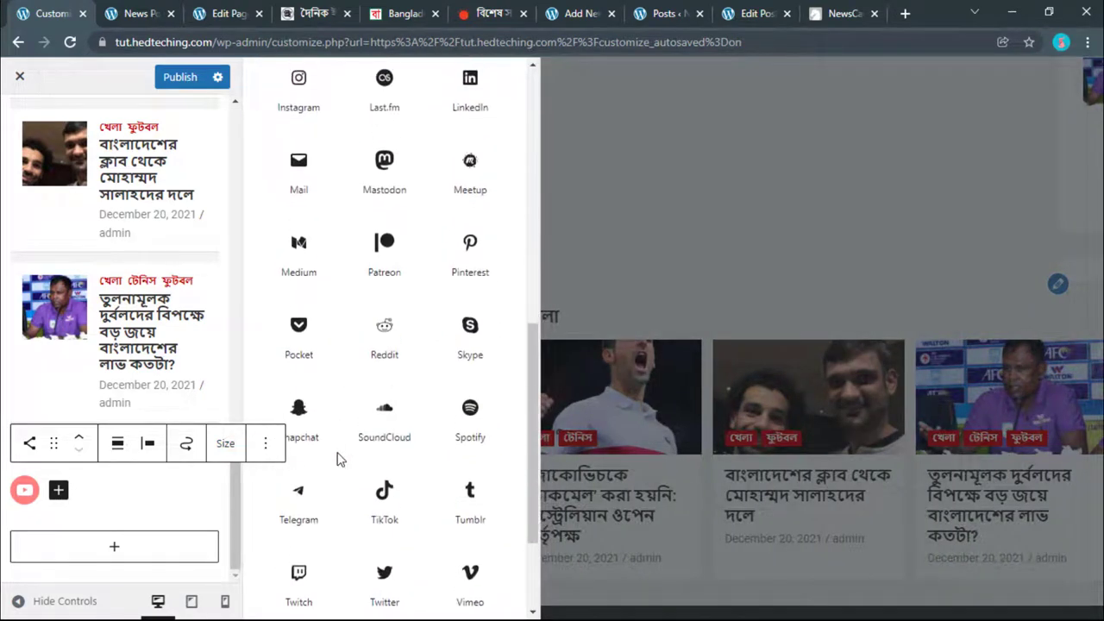
scroll(339, 459, "down", 3)
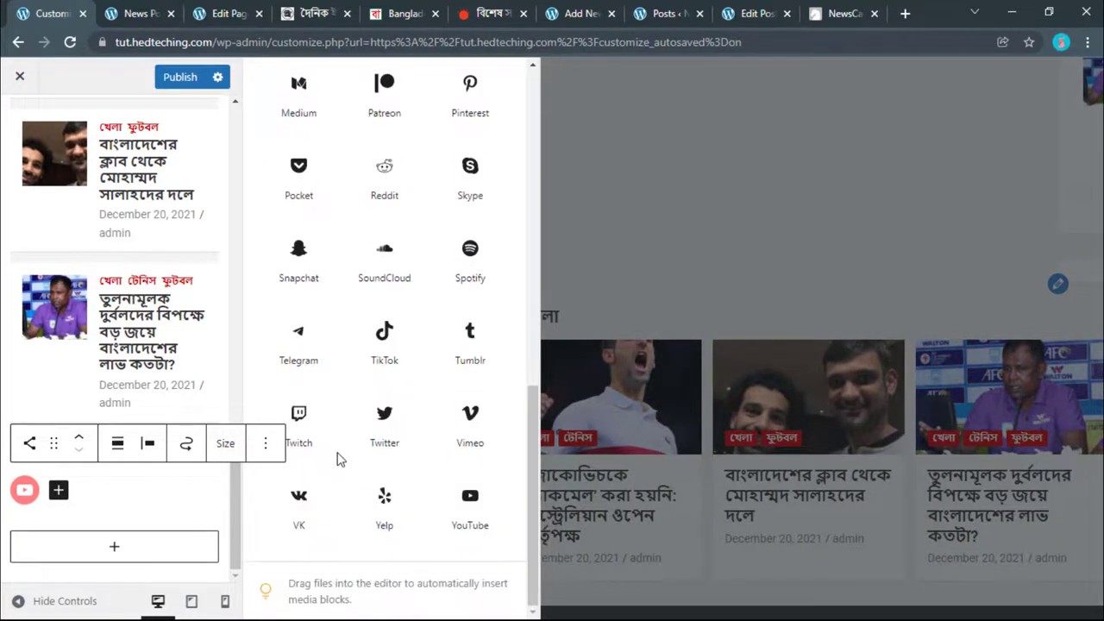
left_click(402, 424)
Step: Add Facebook and Instagram icons to the social icons row
left_click(94, 490)
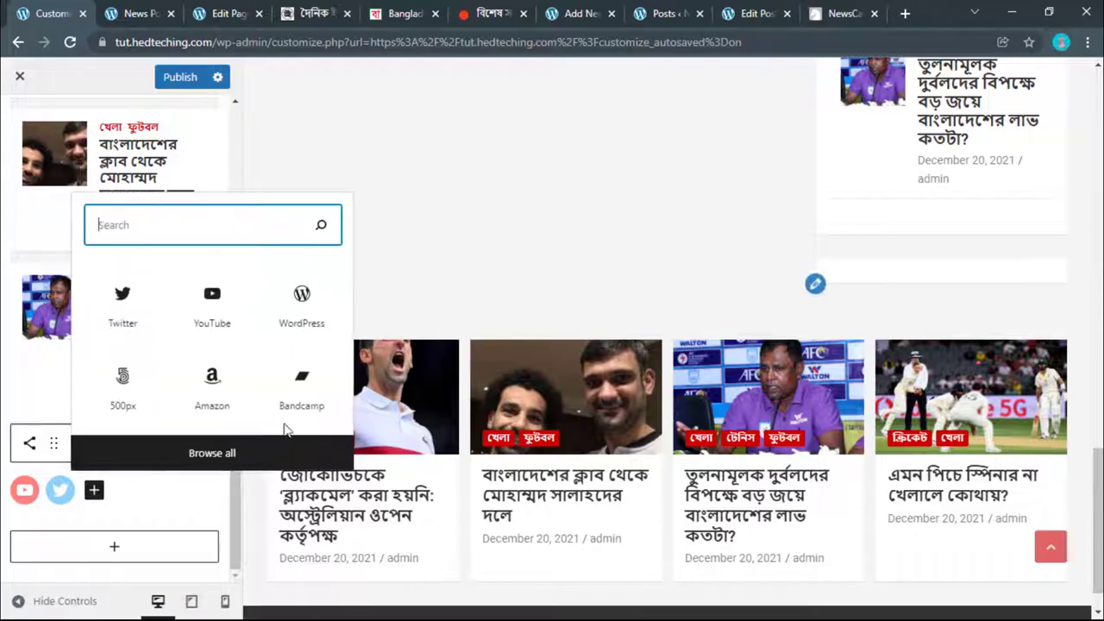
left_click(219, 457)
scroll(362, 439, "down", 3)
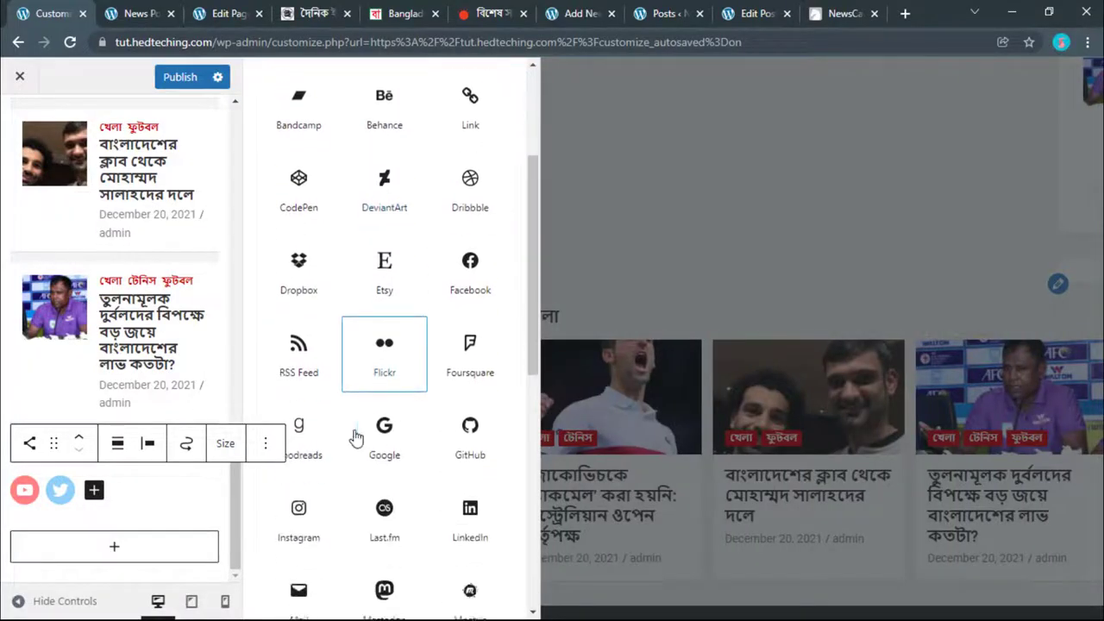
scroll(362, 431, "down", 2)
left_click(475, 172)
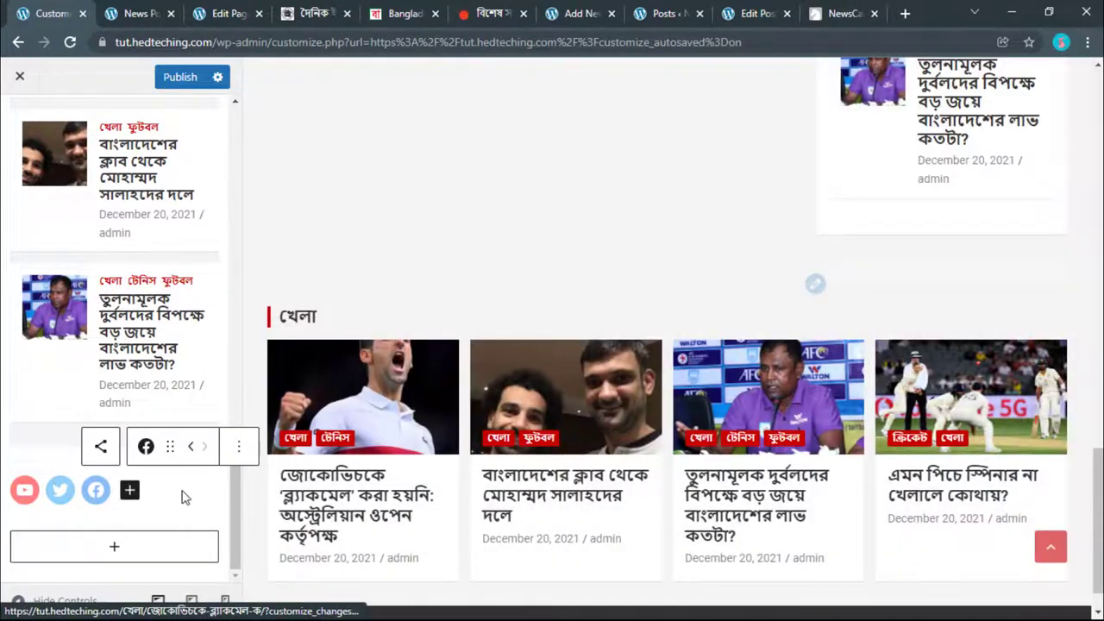
left_click(129, 491)
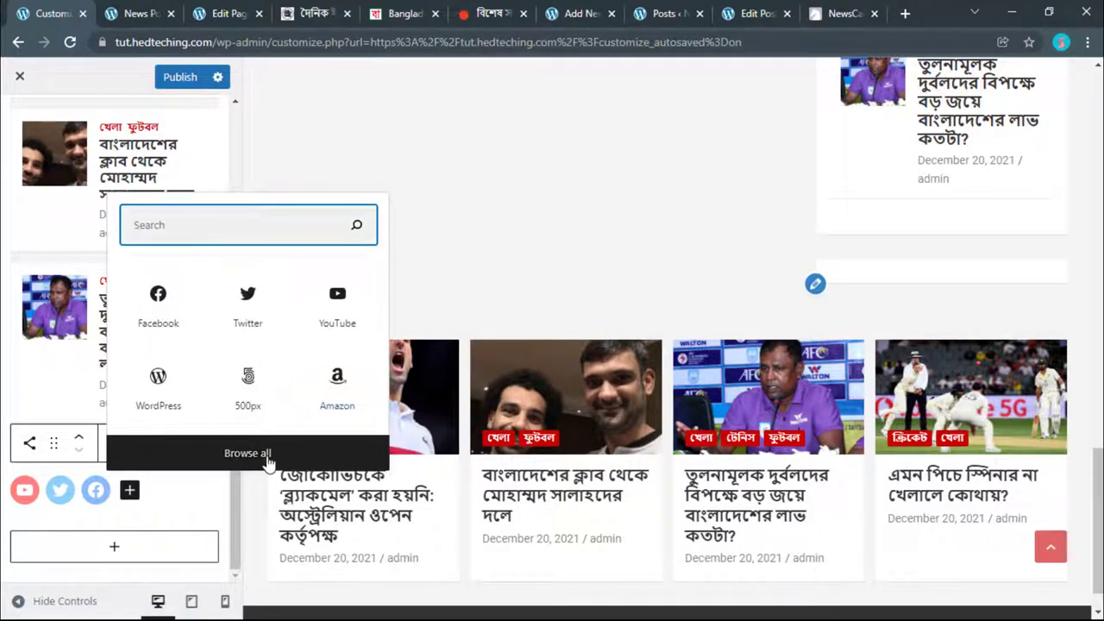
left_click(258, 454)
scroll(362, 406, "down", 6)
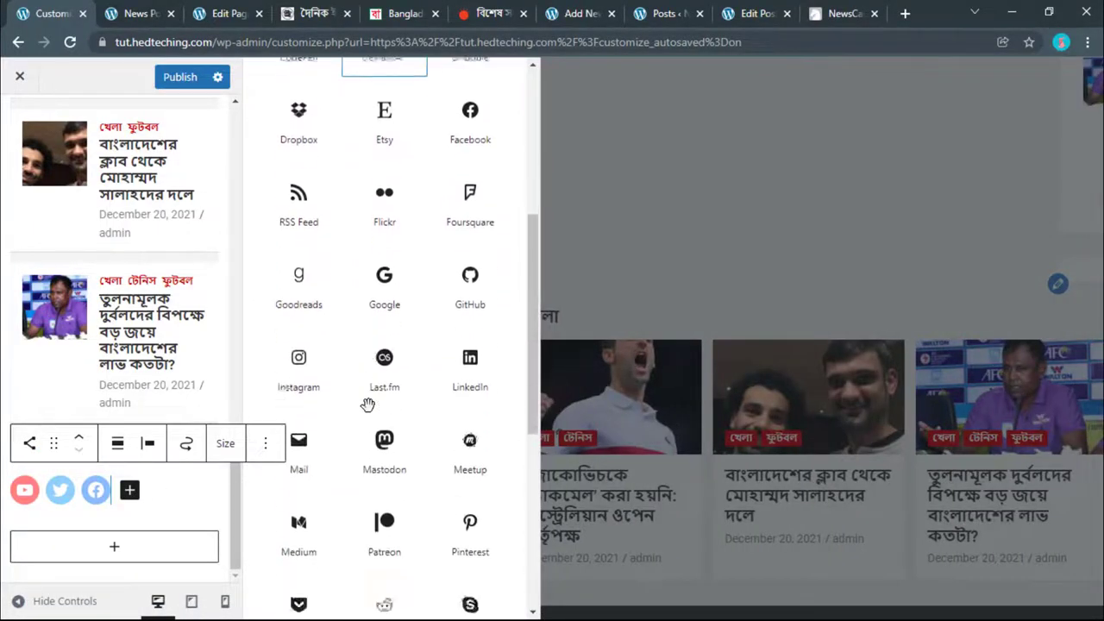
left_click(298, 250)
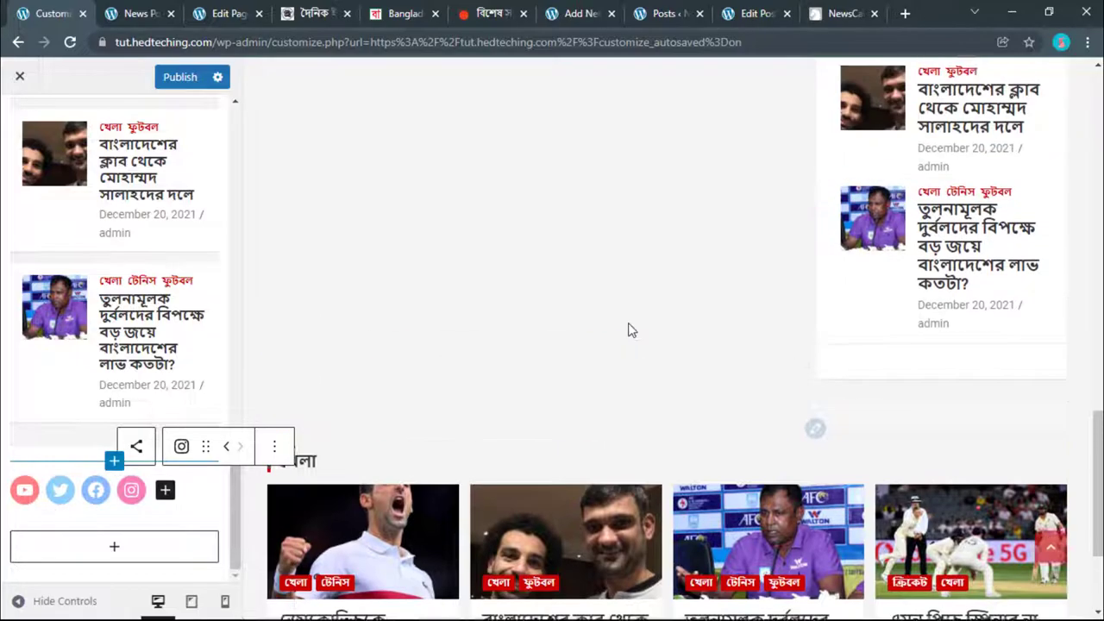
Step: Find and select the Facebook menu item's URL on the site's Menus page
left_click(34, 489)
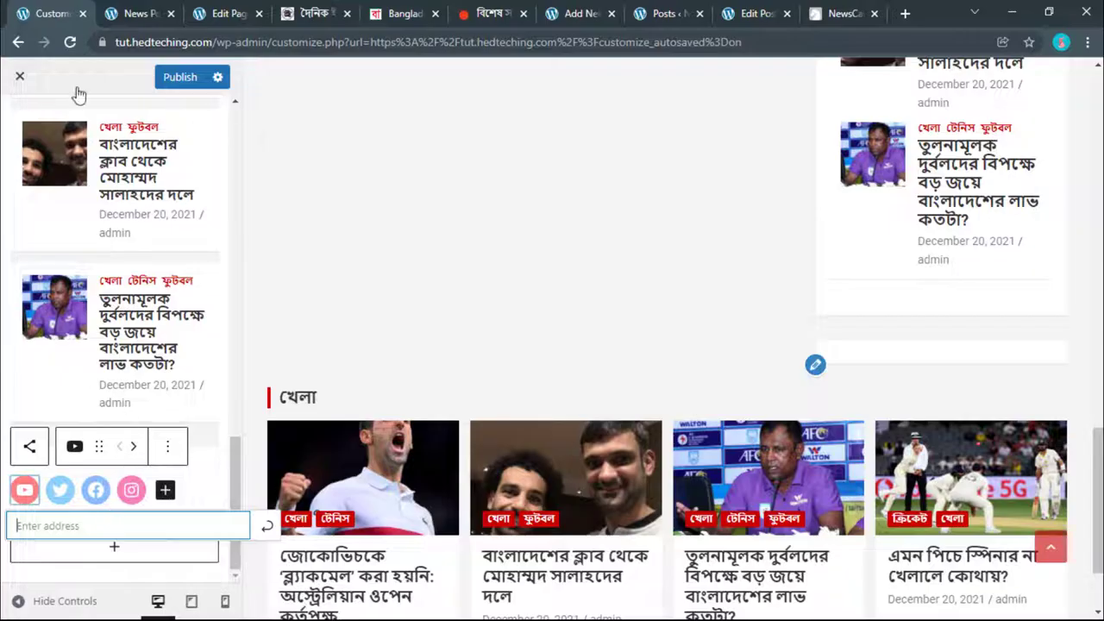
left_click(197, 9)
left_click(138, 12)
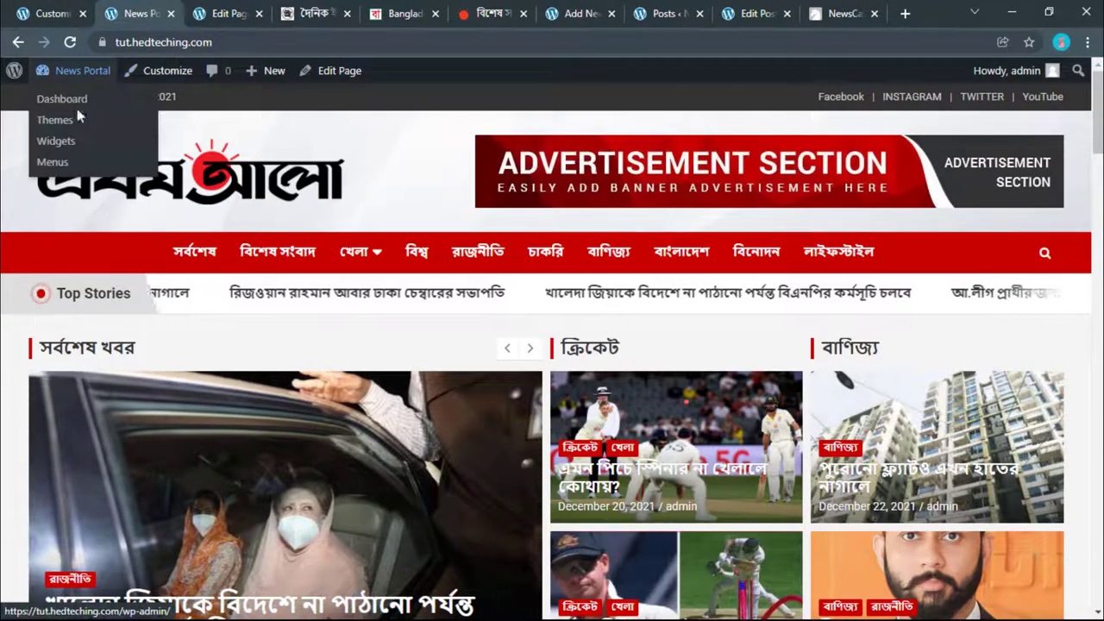
left_click(77, 108)
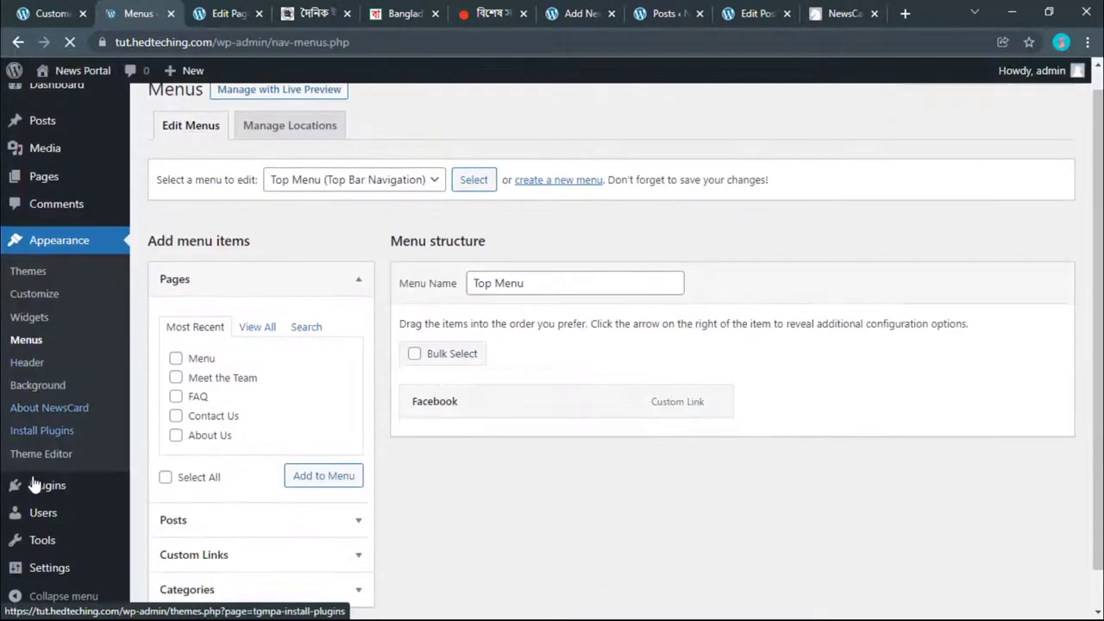
scroll(39, 526, "down", 3)
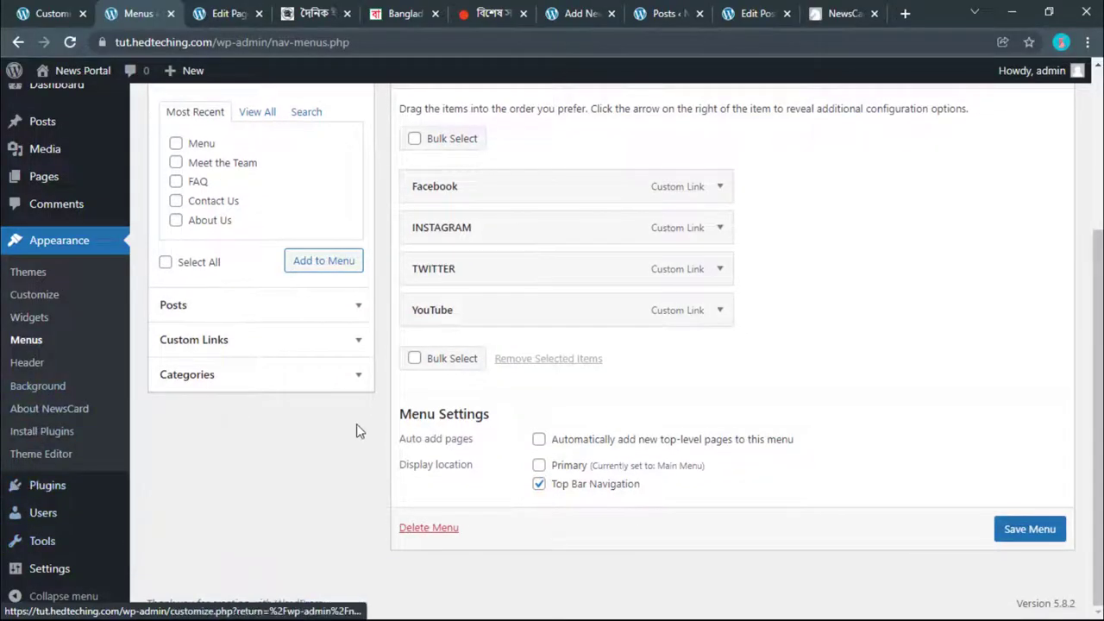
left_click(718, 187)
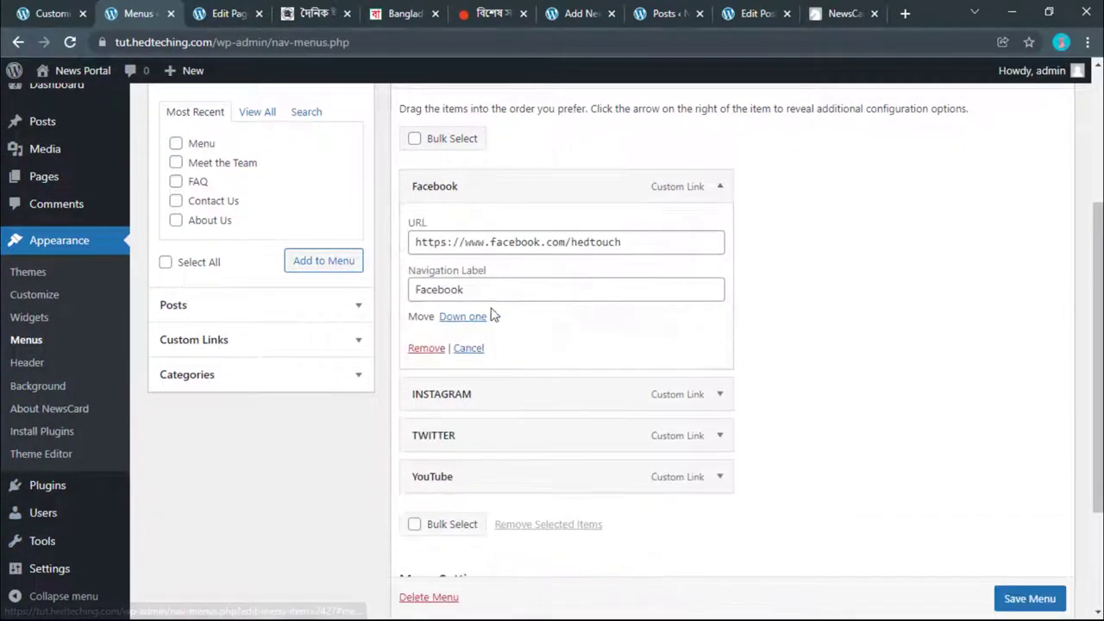
triple_click(500, 241)
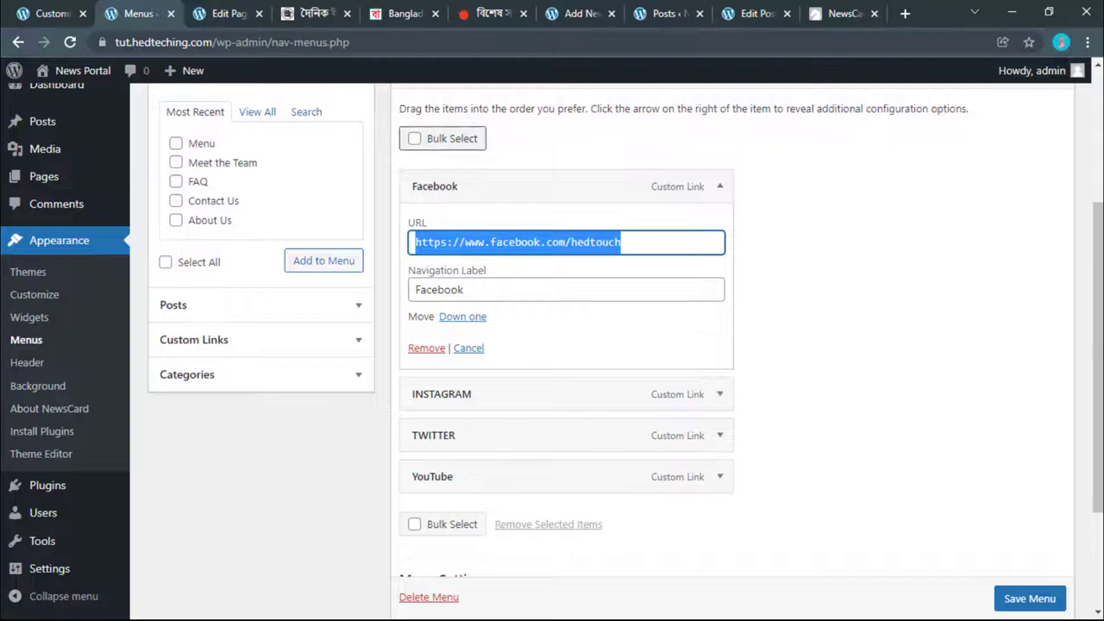
Step: Copy the Facebook URL and apply it as the Facebook icon's link
left_click(51, 13)
left_click(151, 525)
type("সংবাদ")
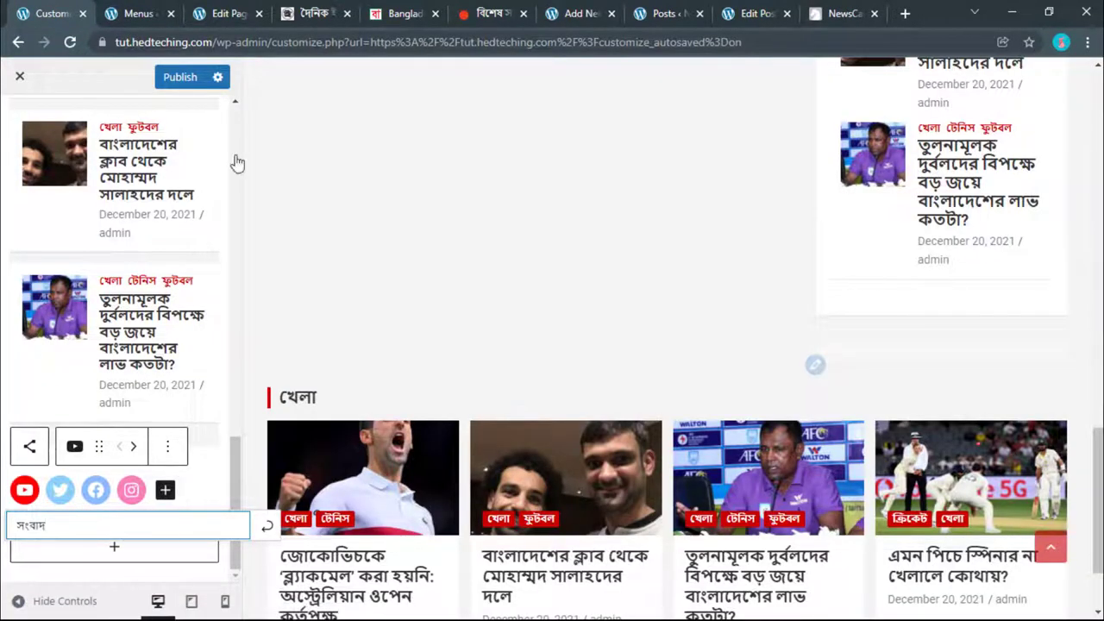
left_click(151, 12)
right_click(439, 241)
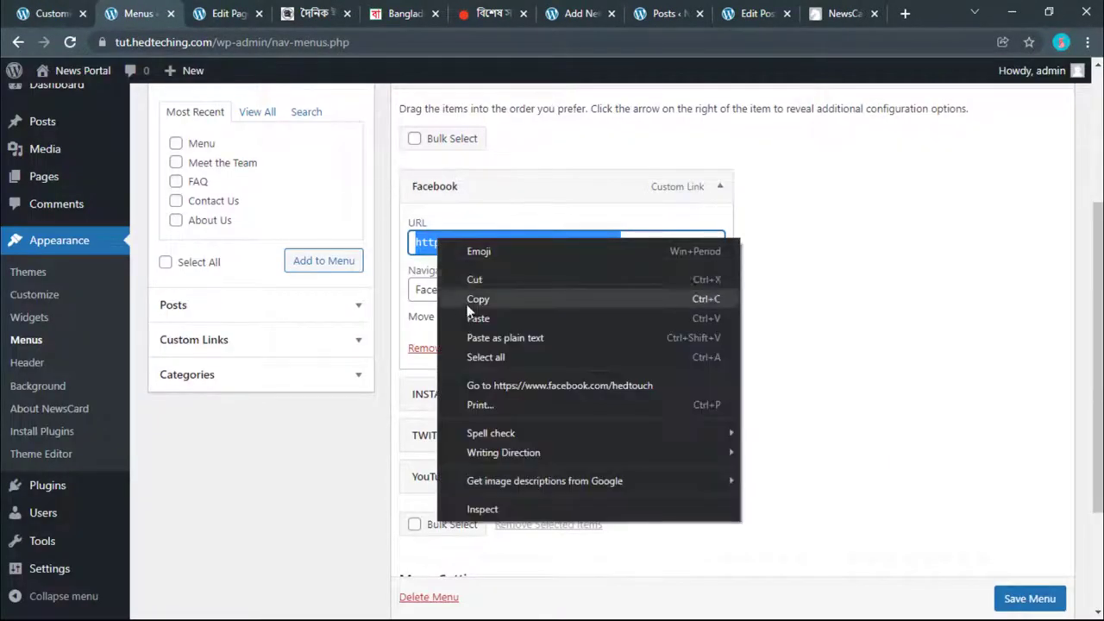
left_click(532, 296)
left_click(35, 11)
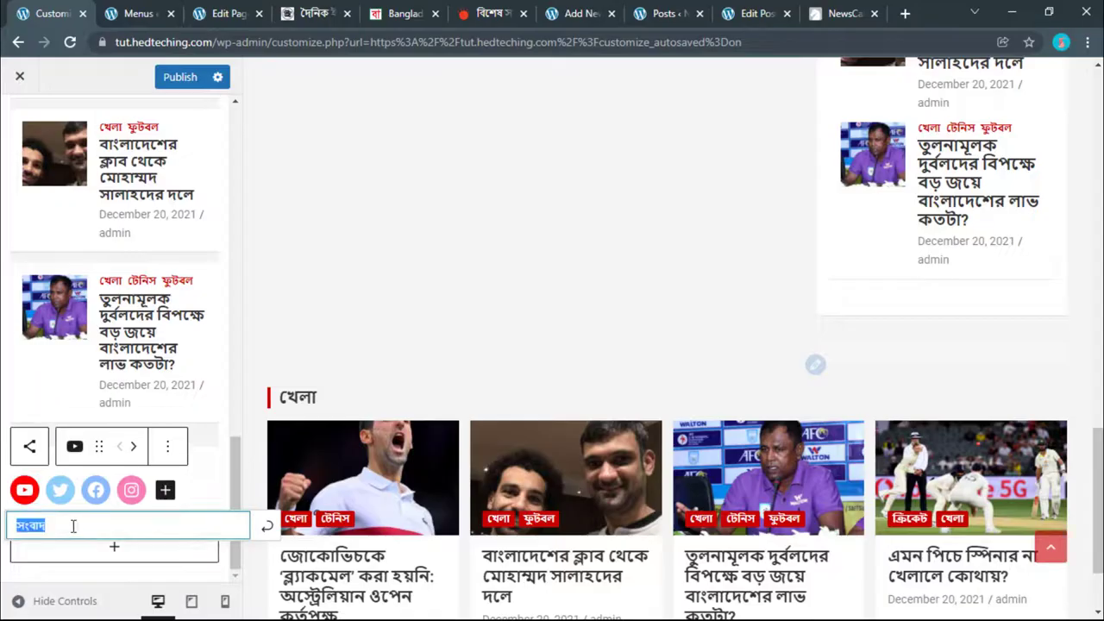
left_click(98, 497)
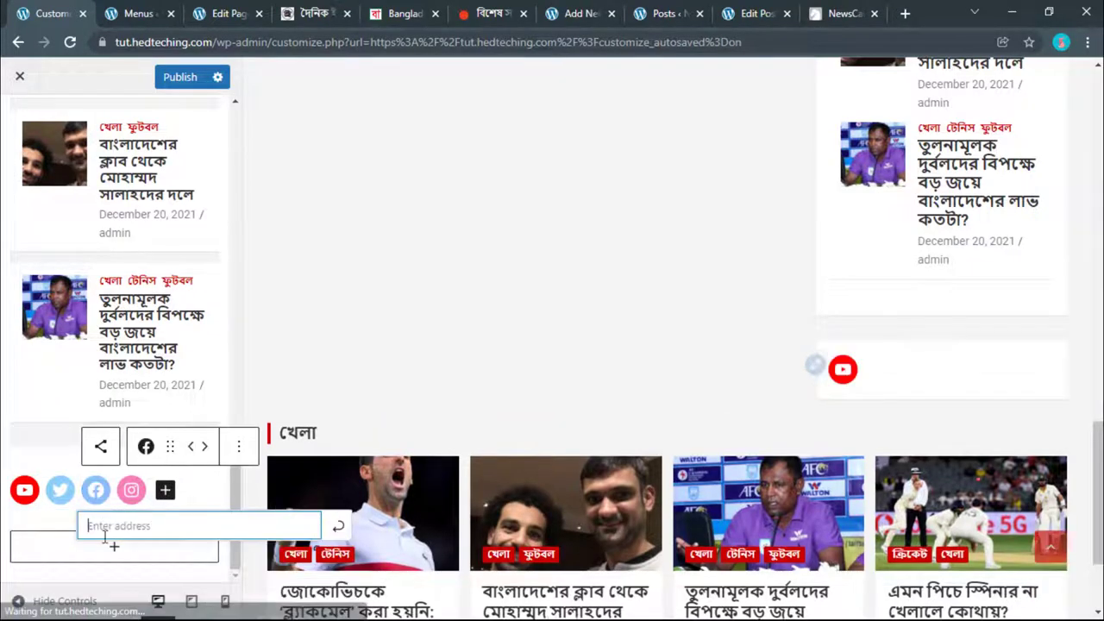
key("ctrl+v")
left_click(336, 532)
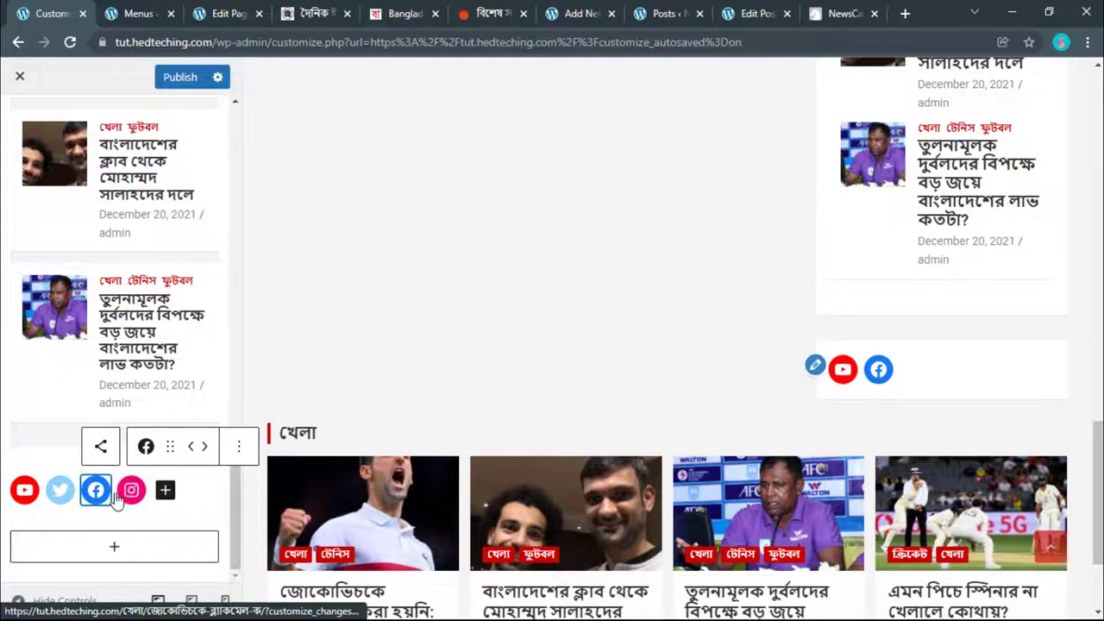
Step: Link the Instagram icon to the copied Instagram URL and paste a profile link into Twitter
left_click(126, 9)
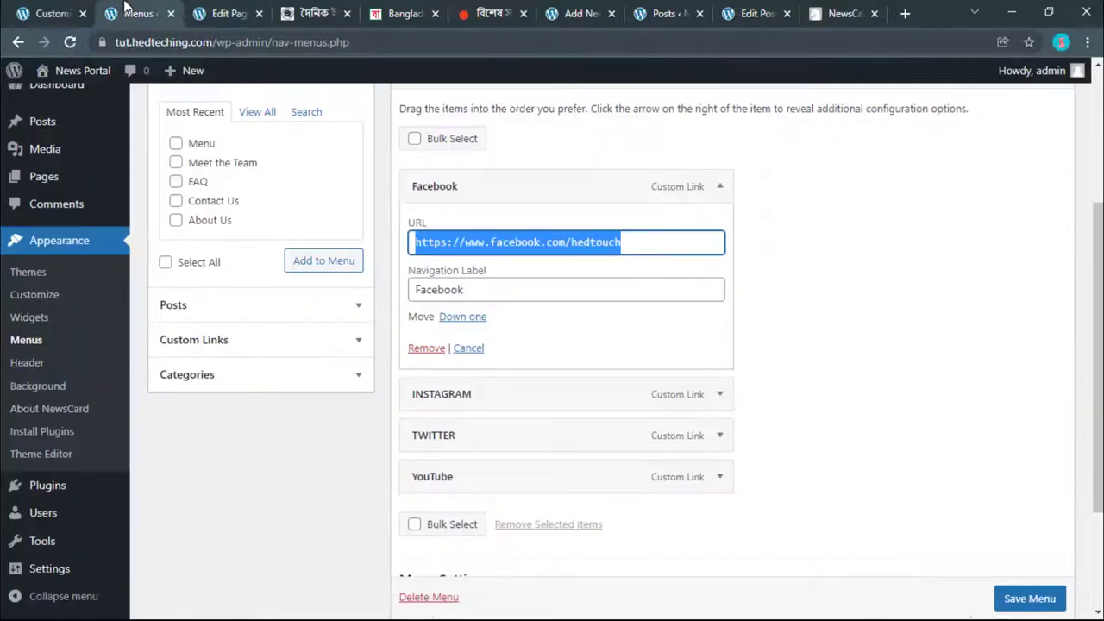
left_click(718, 397)
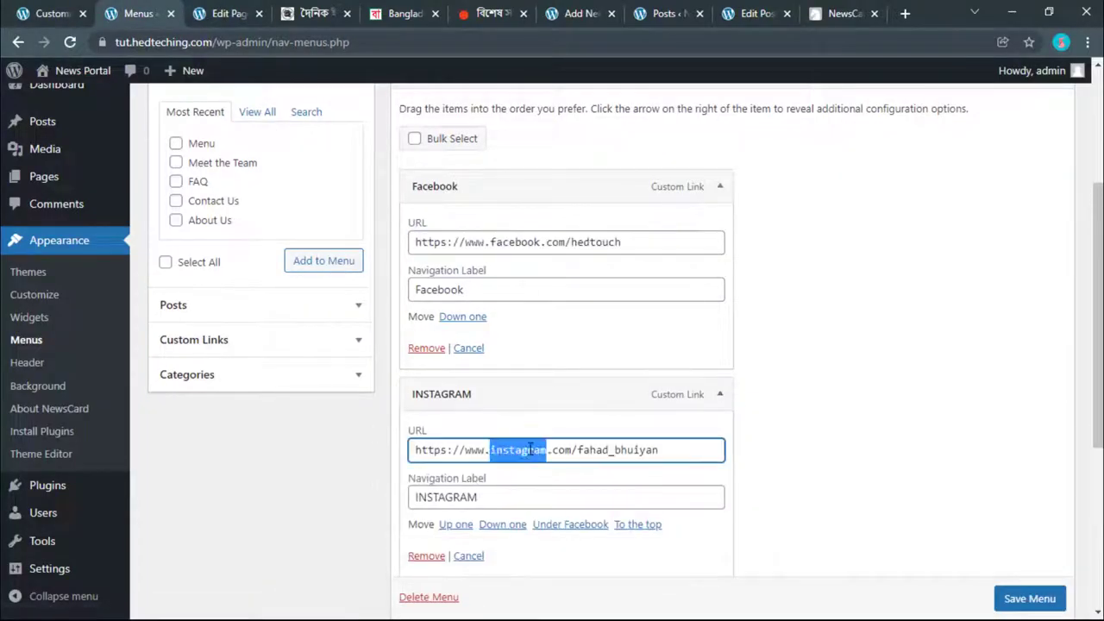
triple_click(529, 449)
key("ctrl+c")
right_click(529, 449)
left_click(570, 226)
key("ctrl+shift+Tab")
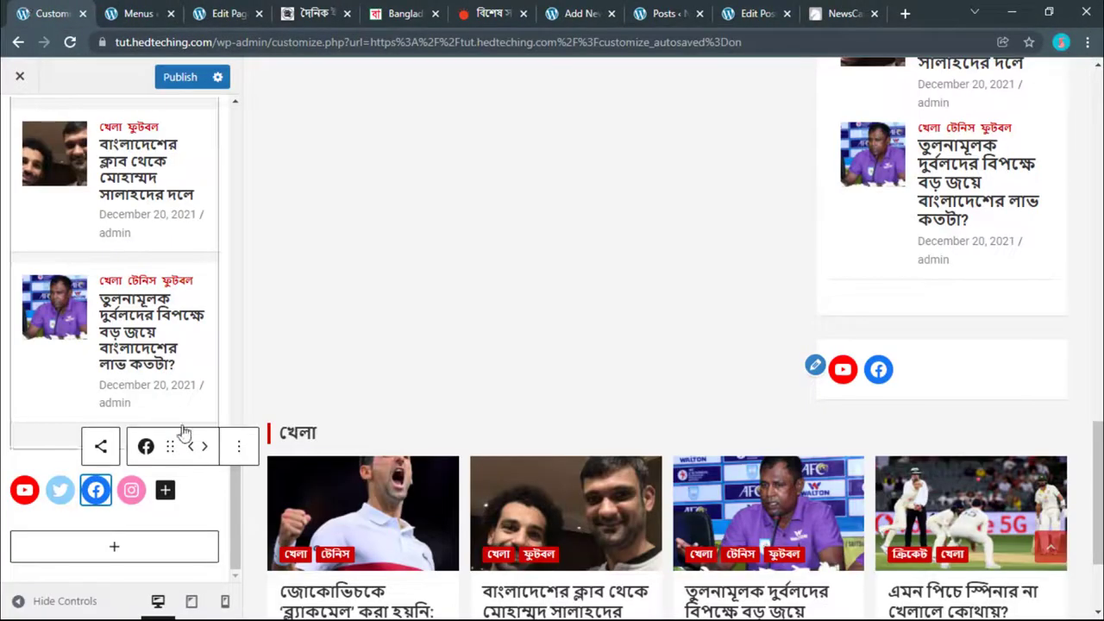
left_click(132, 490)
key("ctrl+v")
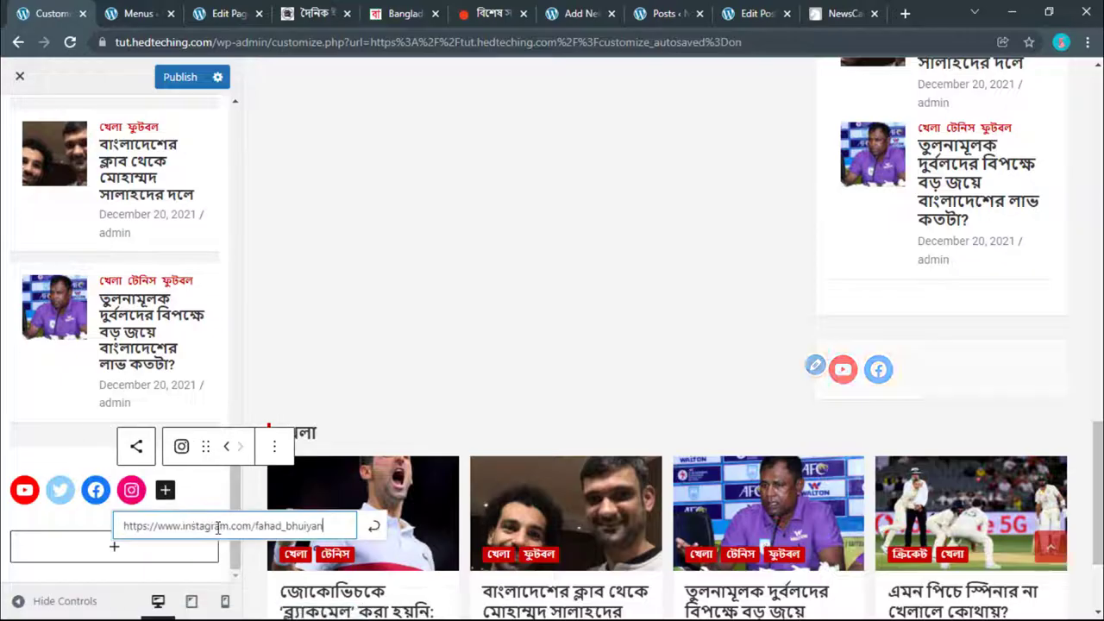
left_click(371, 530)
left_click(60, 489)
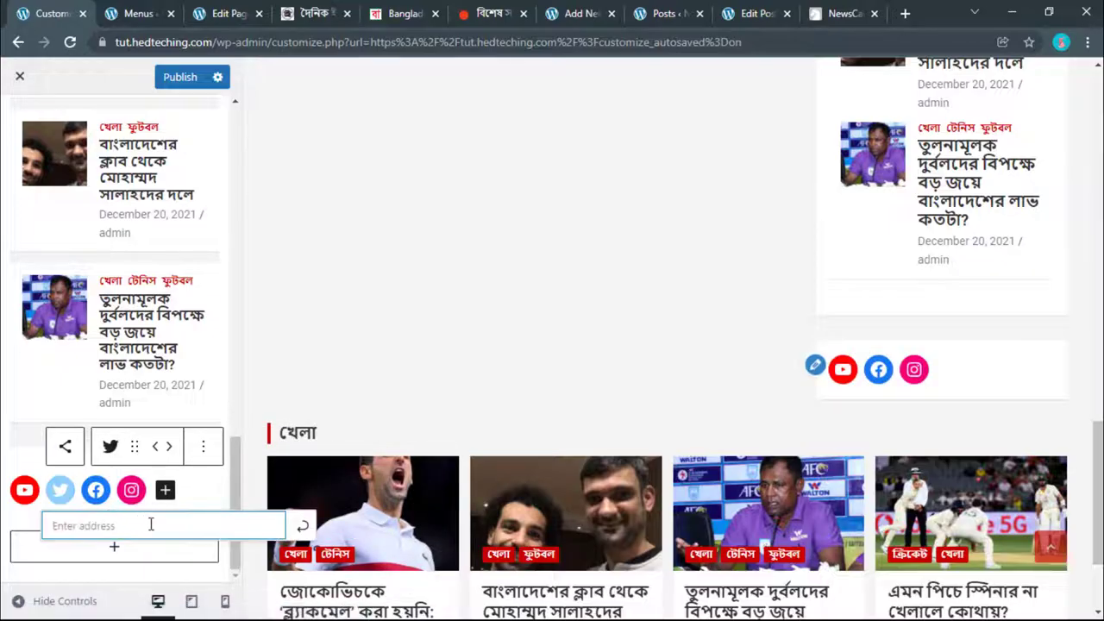
key("ctrl+v")
left_click(296, 526)
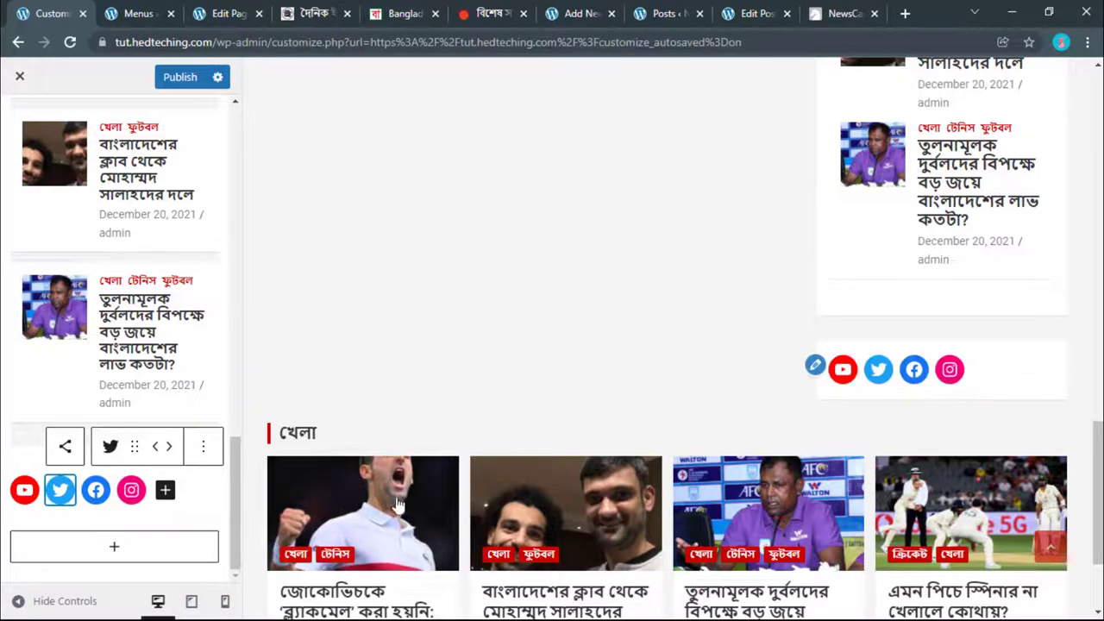
Step: Add a WordPress icon and apply the pasted Instagram profile URL as its link
left_click(163, 491)
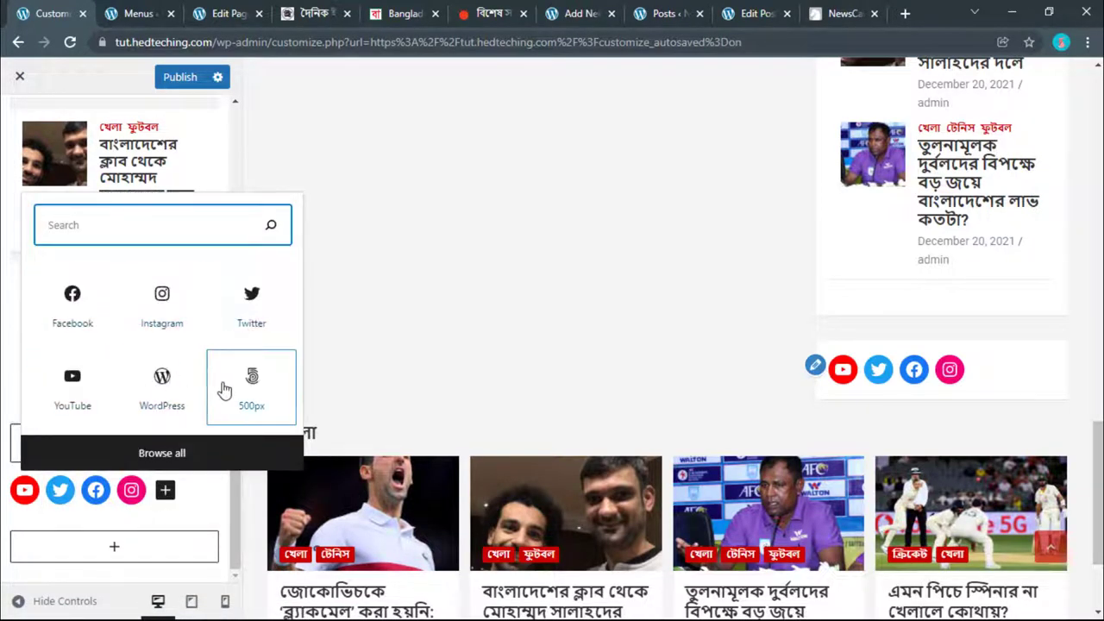
left_click(164, 386)
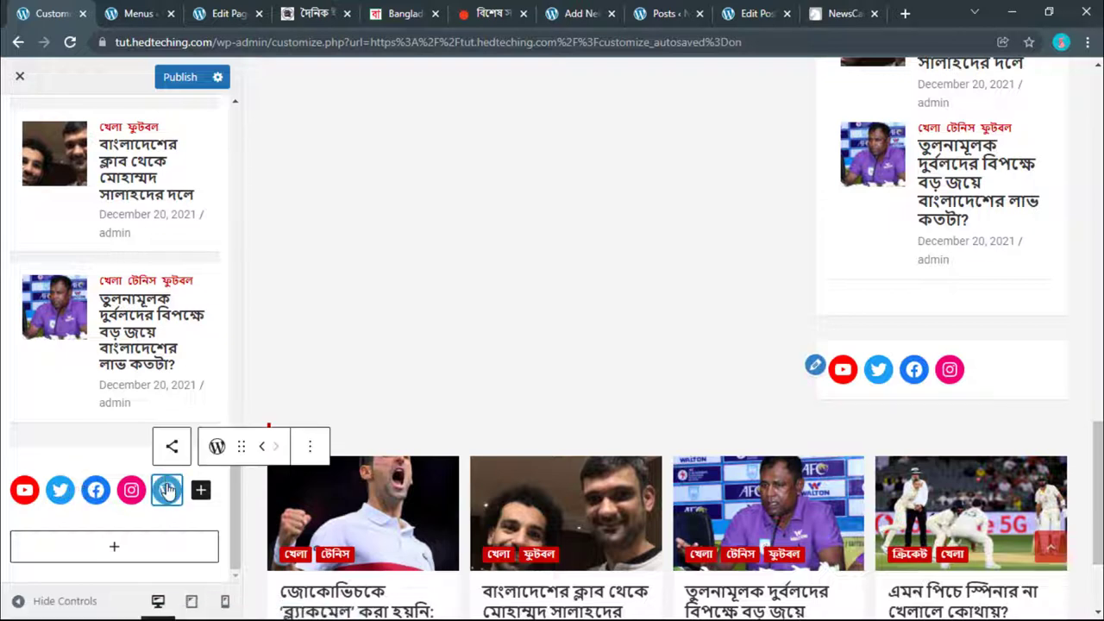
left_click(258, 446)
left_click(226, 446)
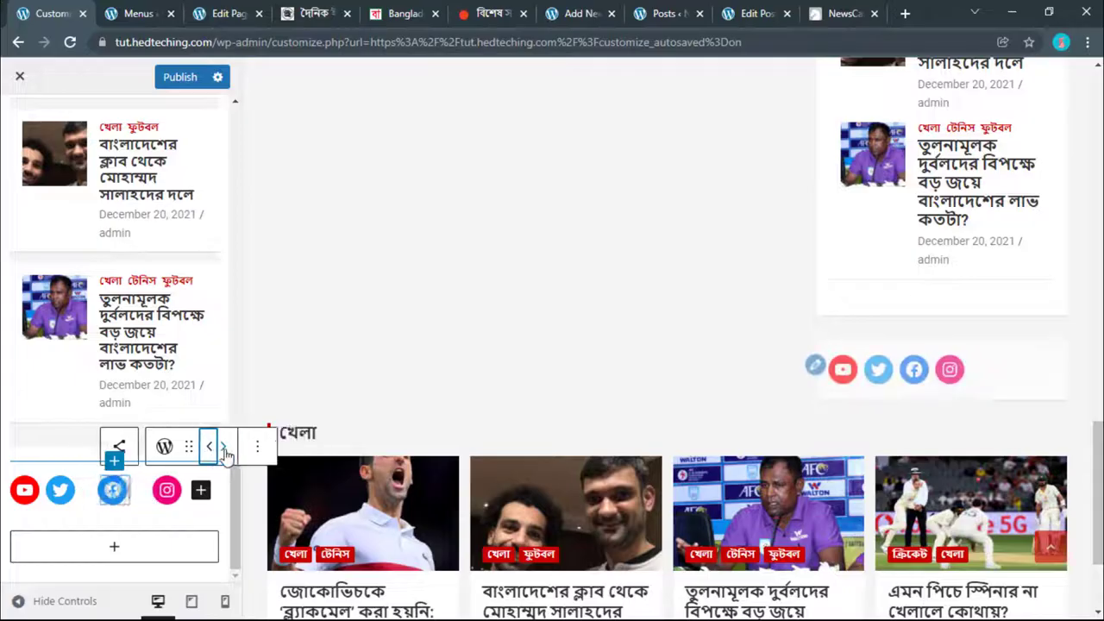
left_click(89, 490)
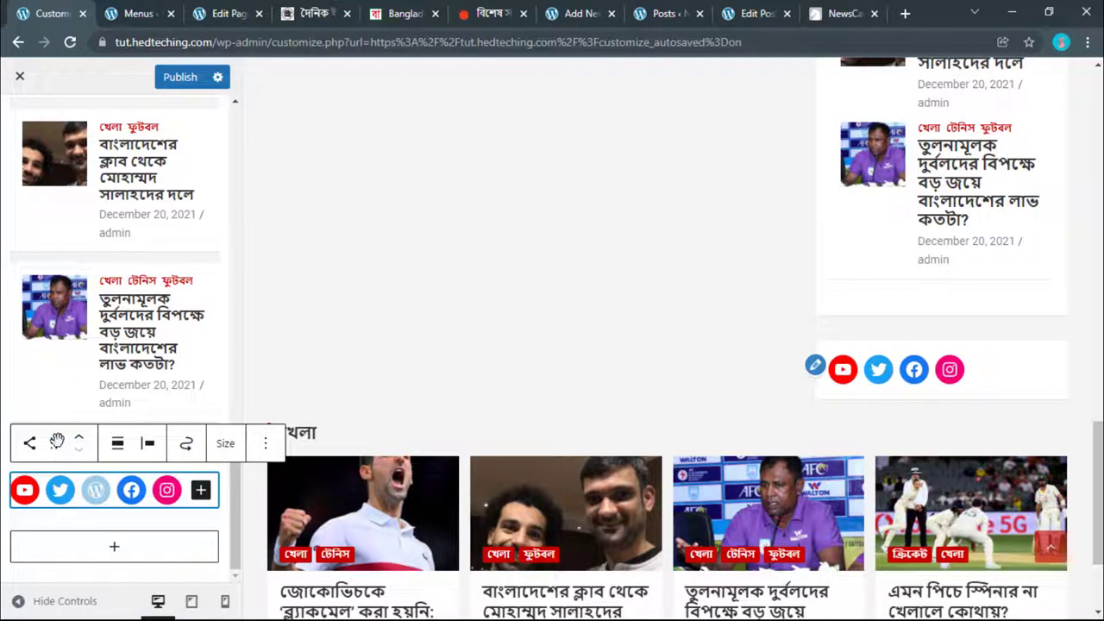
left_click(93, 490)
left_click(93, 490)
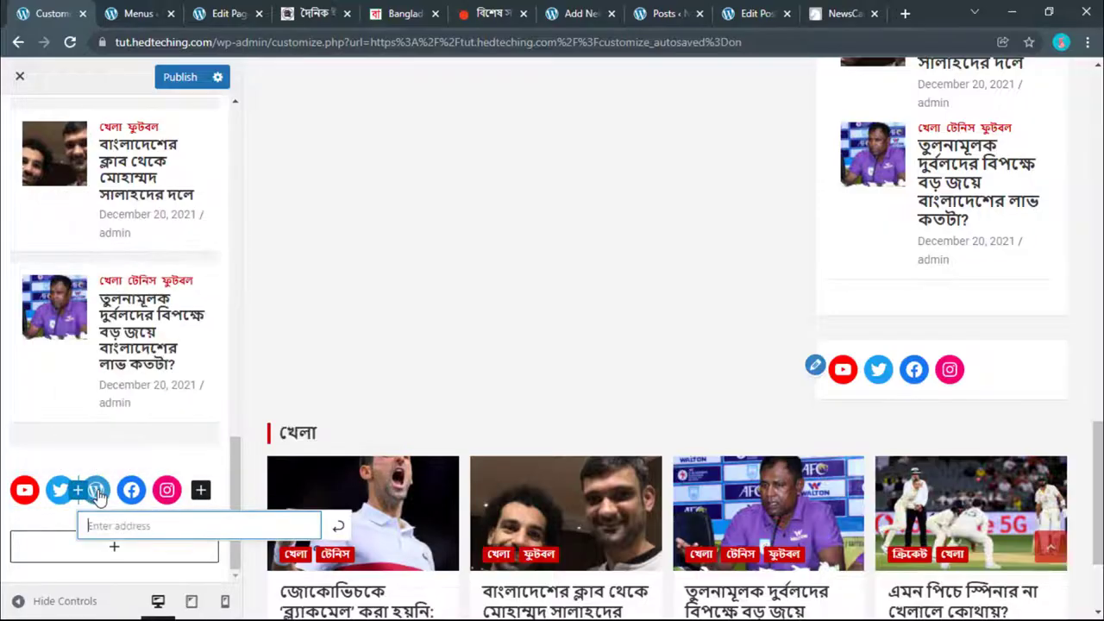
key("ctrl+v")
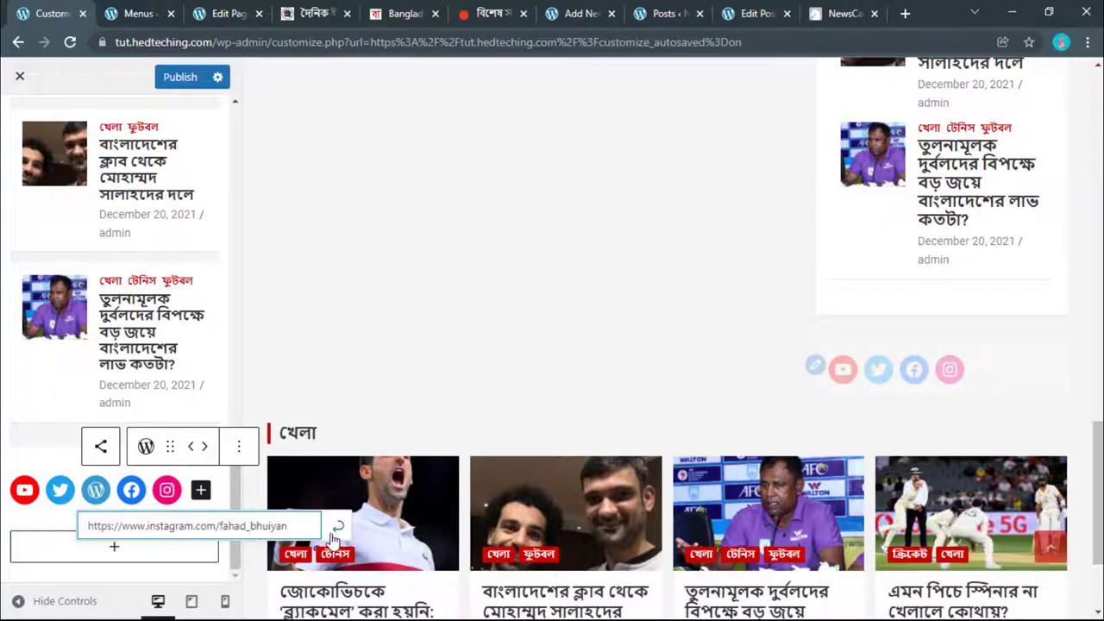
left_click(335, 527)
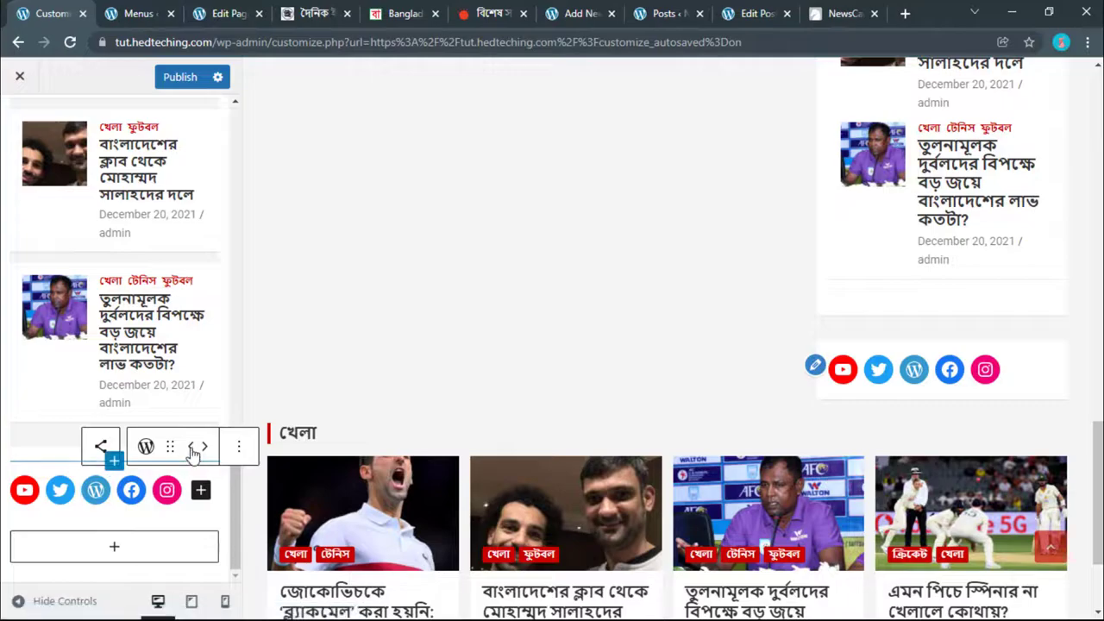
Step: Move the WordPress icon to the front of the social icons row
left_click(197, 464)
left_click(102, 490)
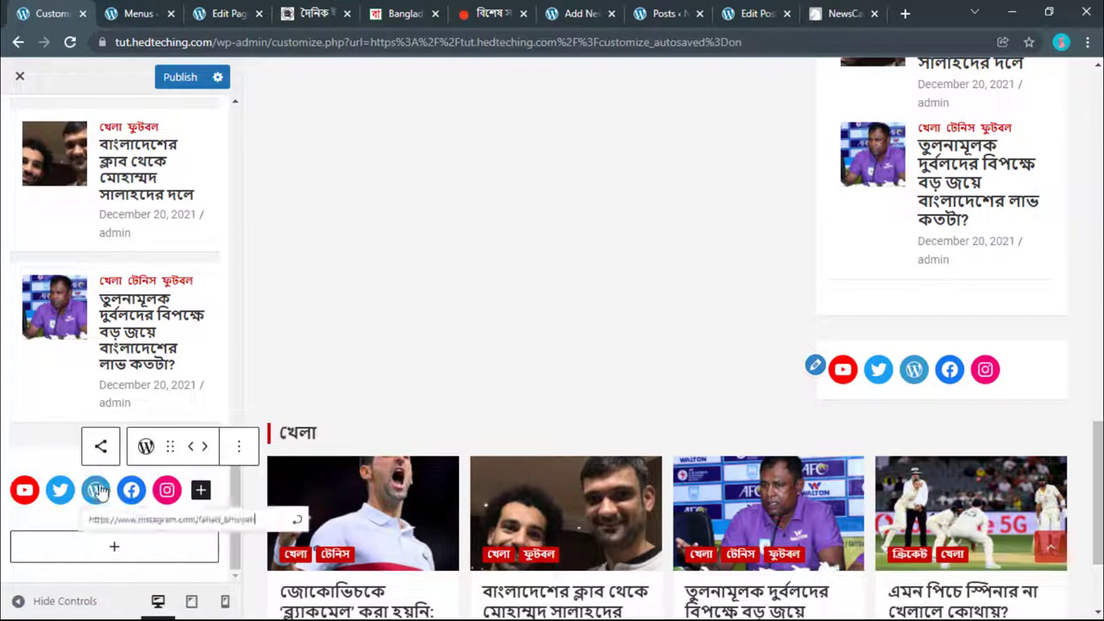
left_click(192, 446)
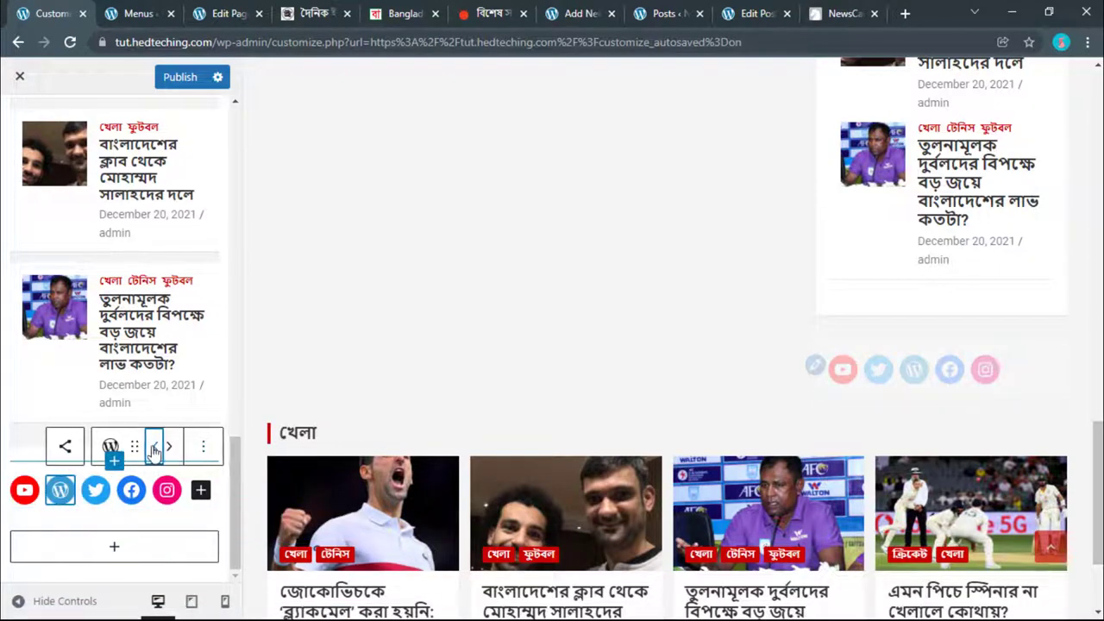
left_click(156, 446)
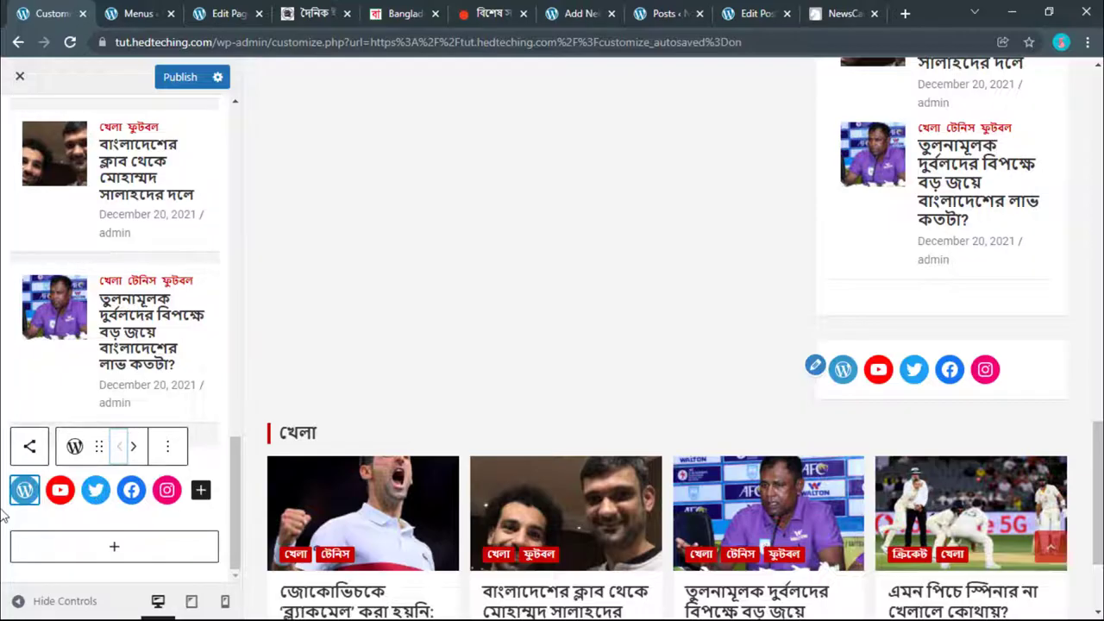
scroll(24, 520, "up", 5)
scroll(25, 523, "down", 5)
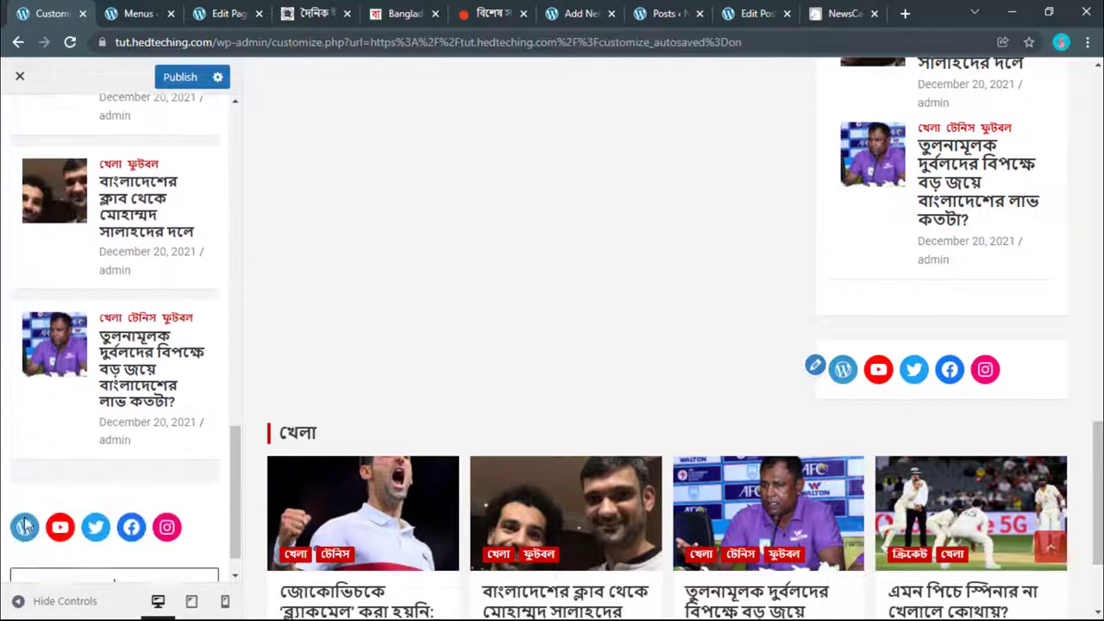
scroll(25, 523, "down", 1)
Step: Insert a YouTube block from the Embeds section below the social icons
left_click(75, 553)
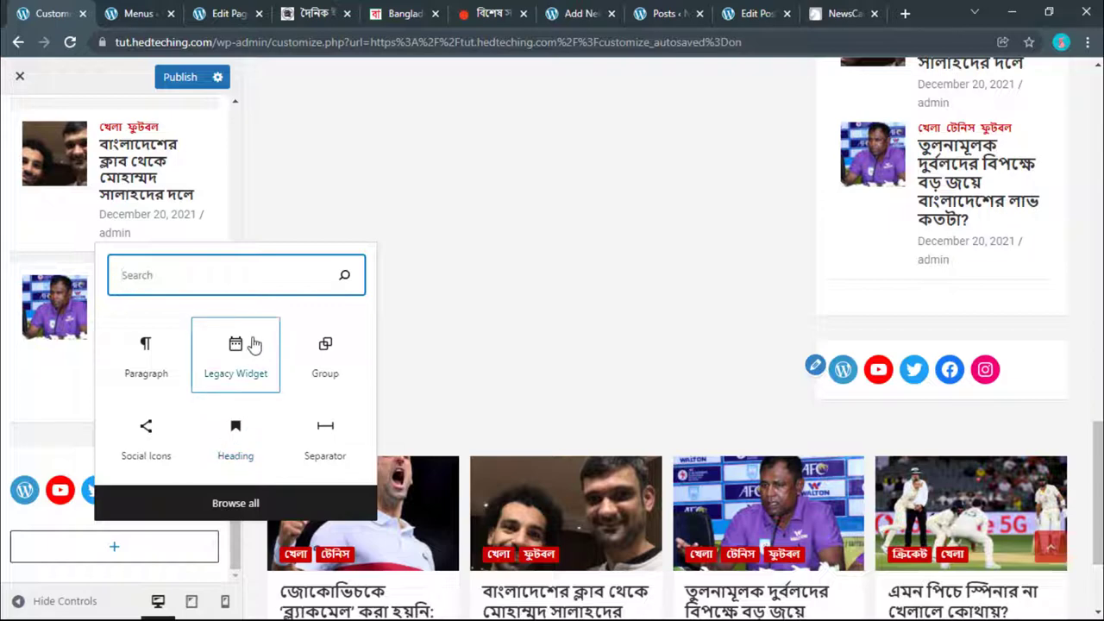
left_click(235, 503)
scroll(315, 448, "down", 3)
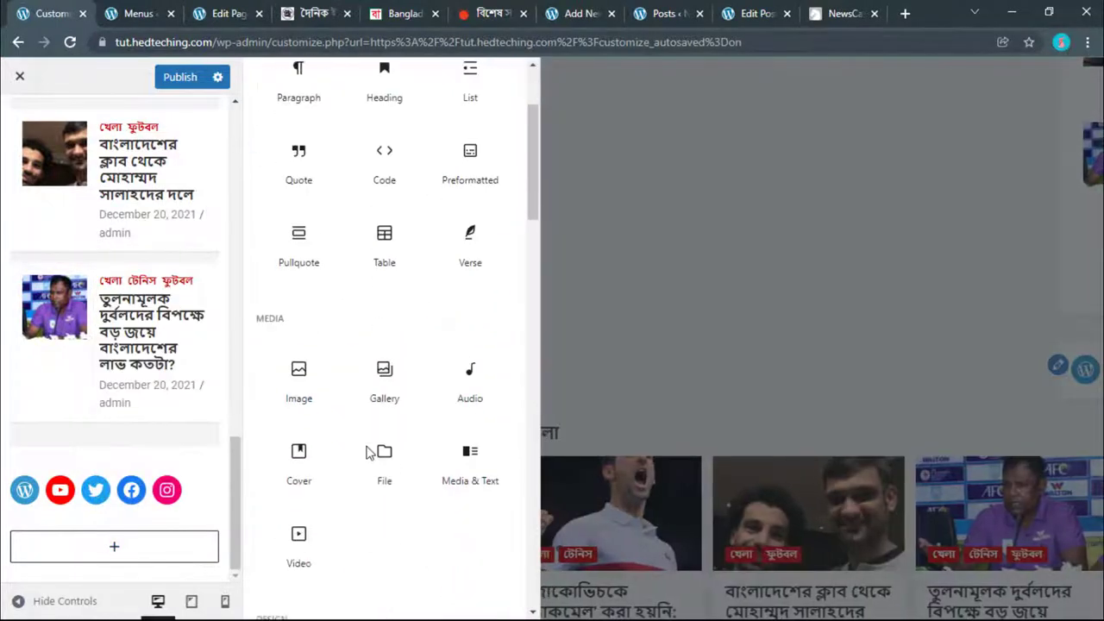
scroll(366, 452, "down", 8)
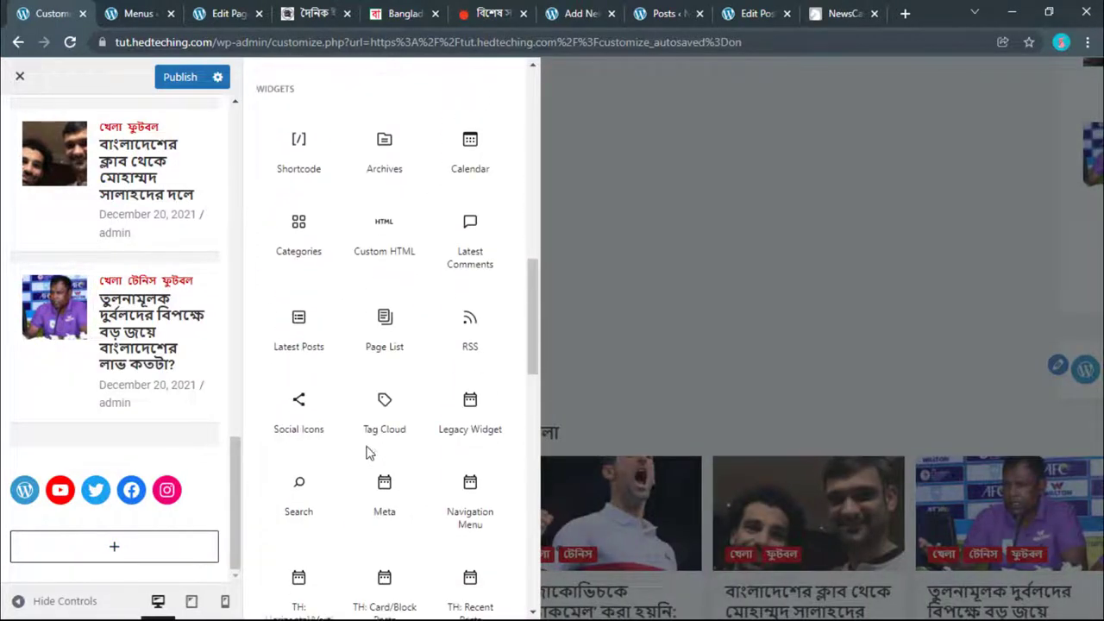
scroll(371, 449, "down", 2)
scroll(458, 465, "down", 5)
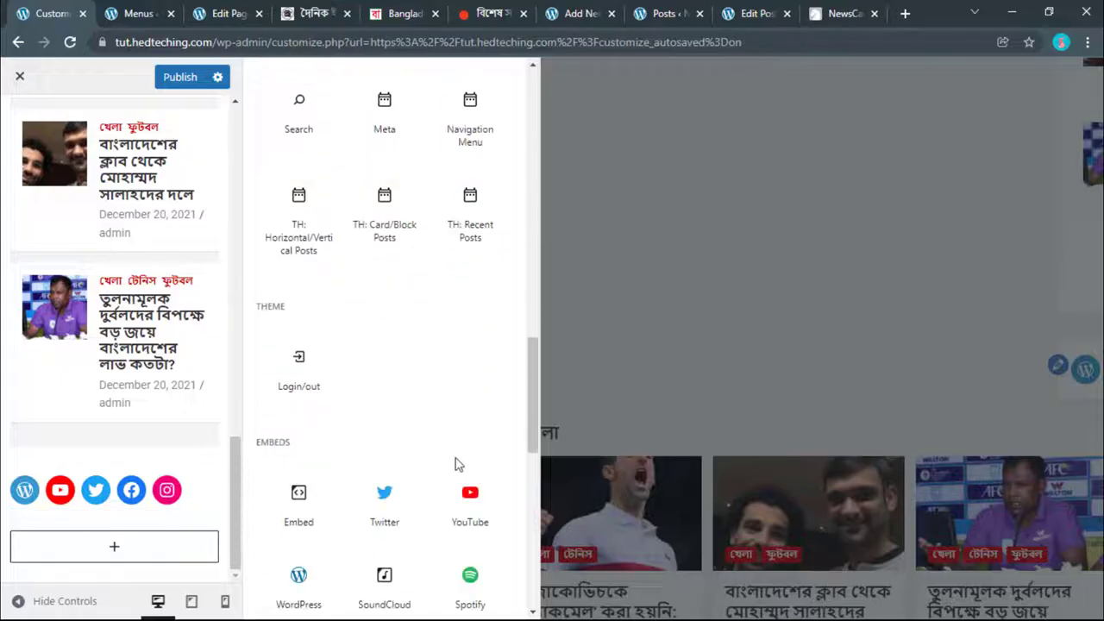
scroll(363, 263, "up", 1)
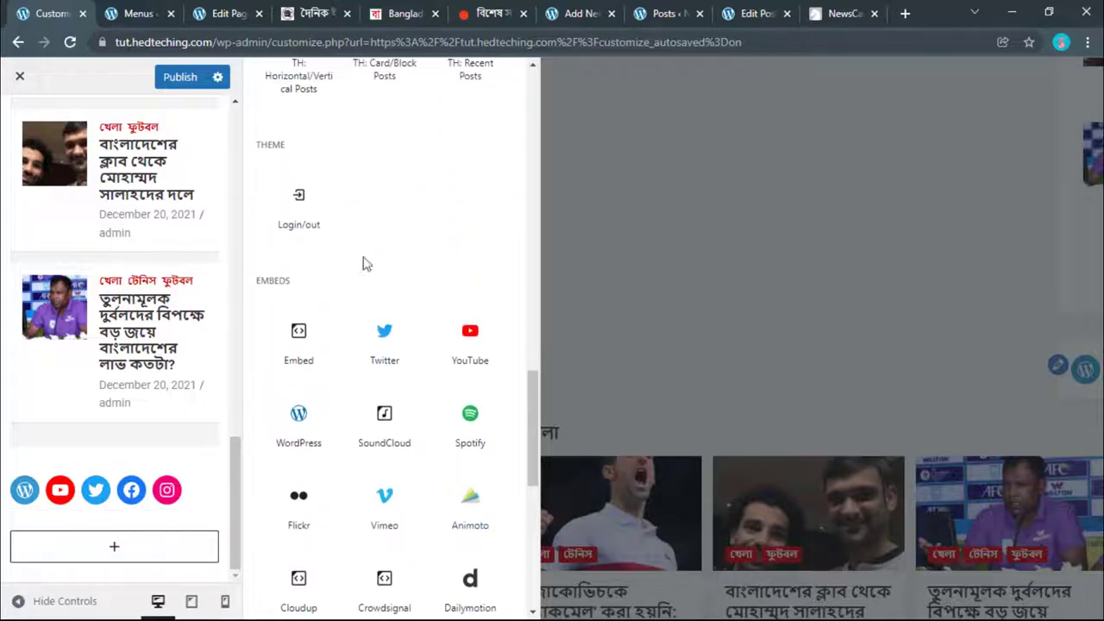
scroll(363, 285, "down", 1)
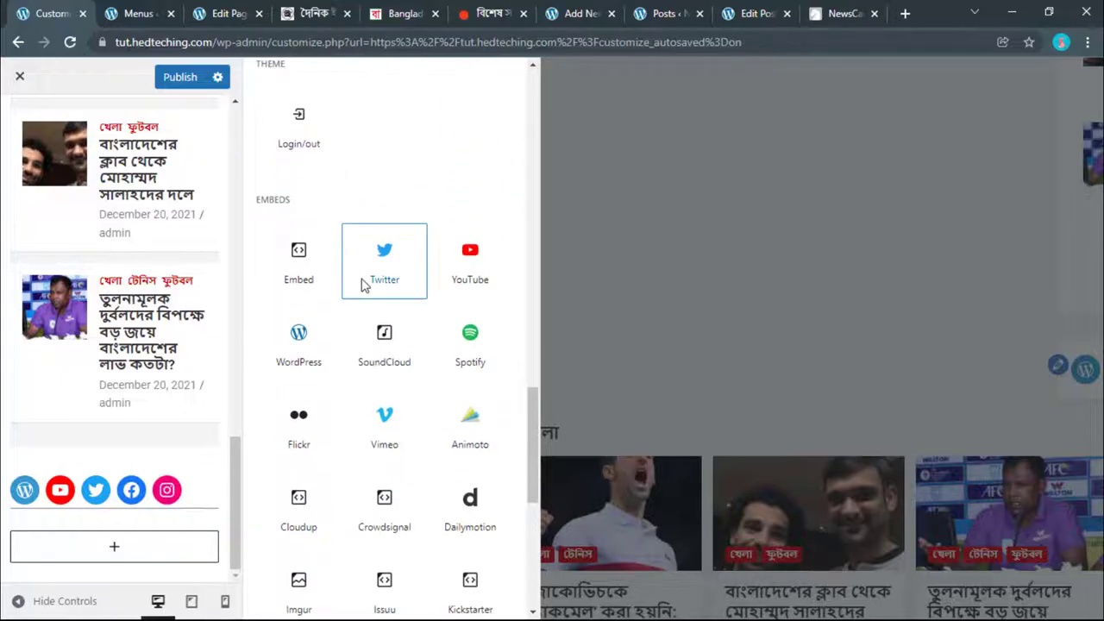
scroll(363, 285, "down", 1)
scroll(363, 304, "down", 1)
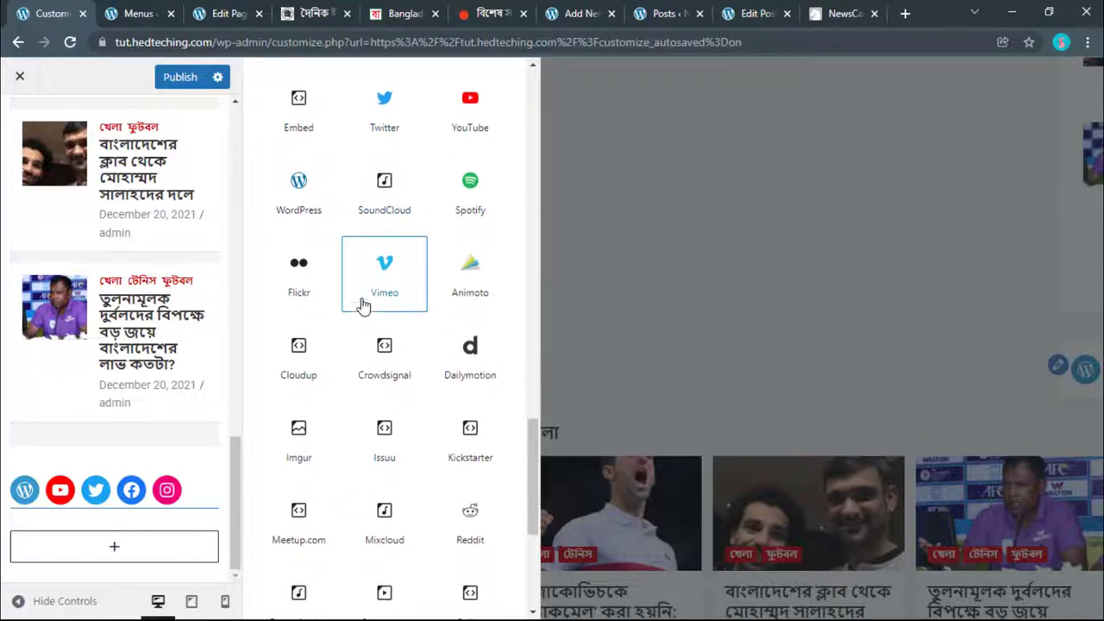
scroll(387, 300, "up", 1)
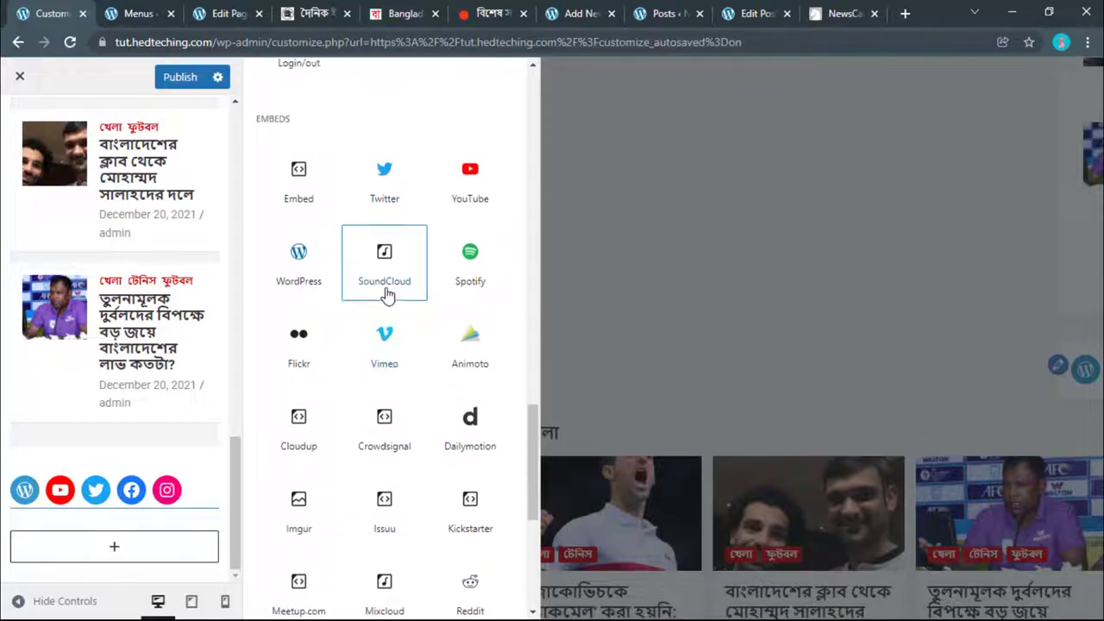
scroll(387, 293, "down", 1)
scroll(387, 294, "down", 4)
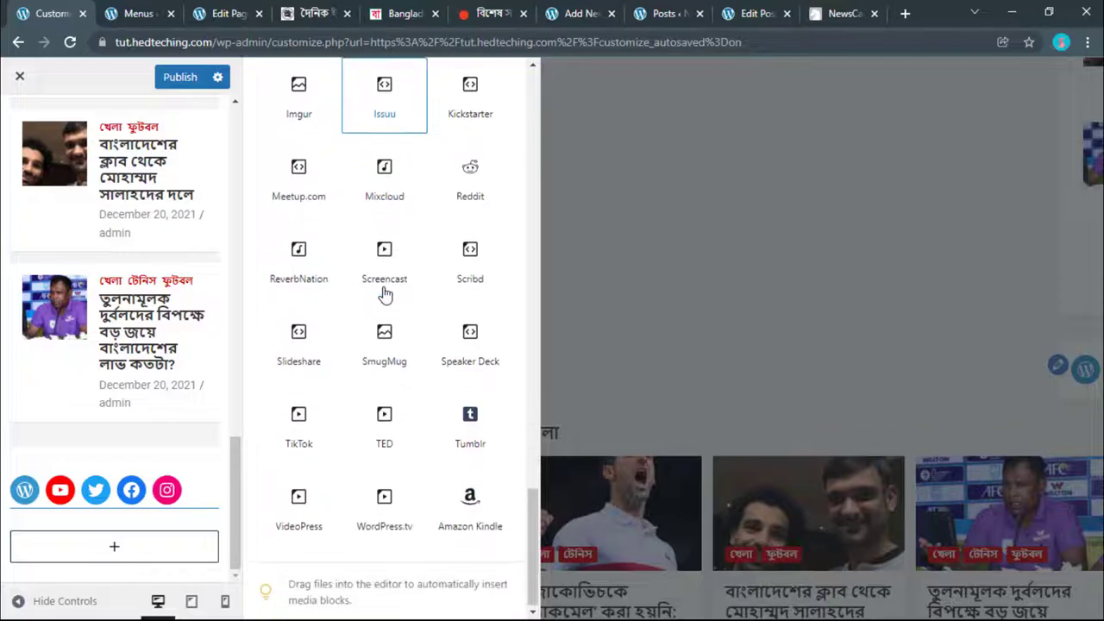
scroll(371, 422, "up", 2)
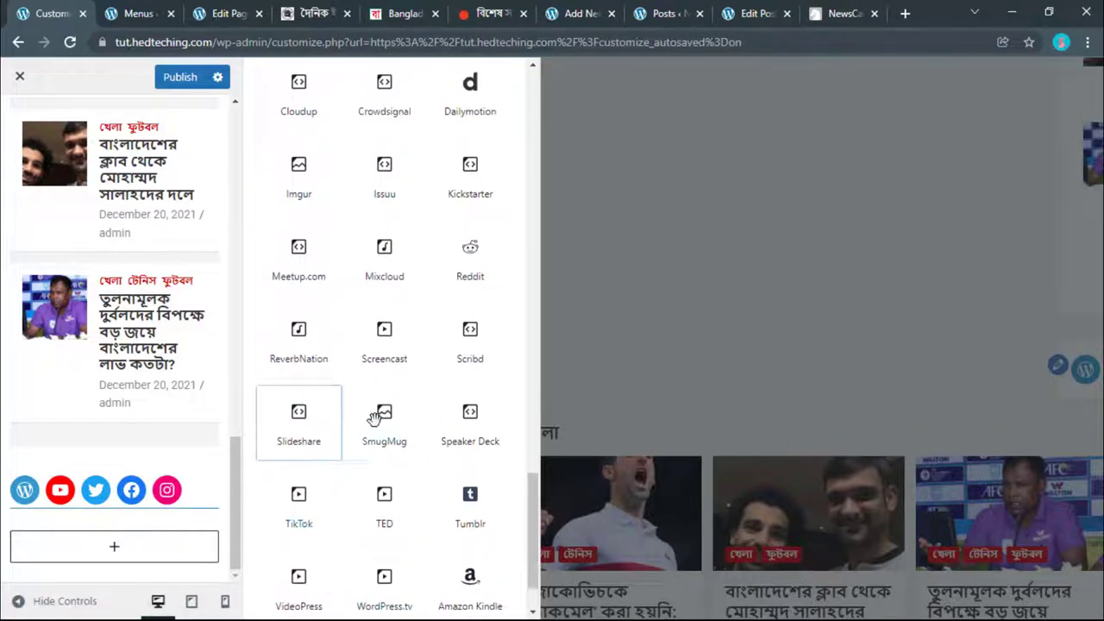
scroll(374, 418, "up", 1)
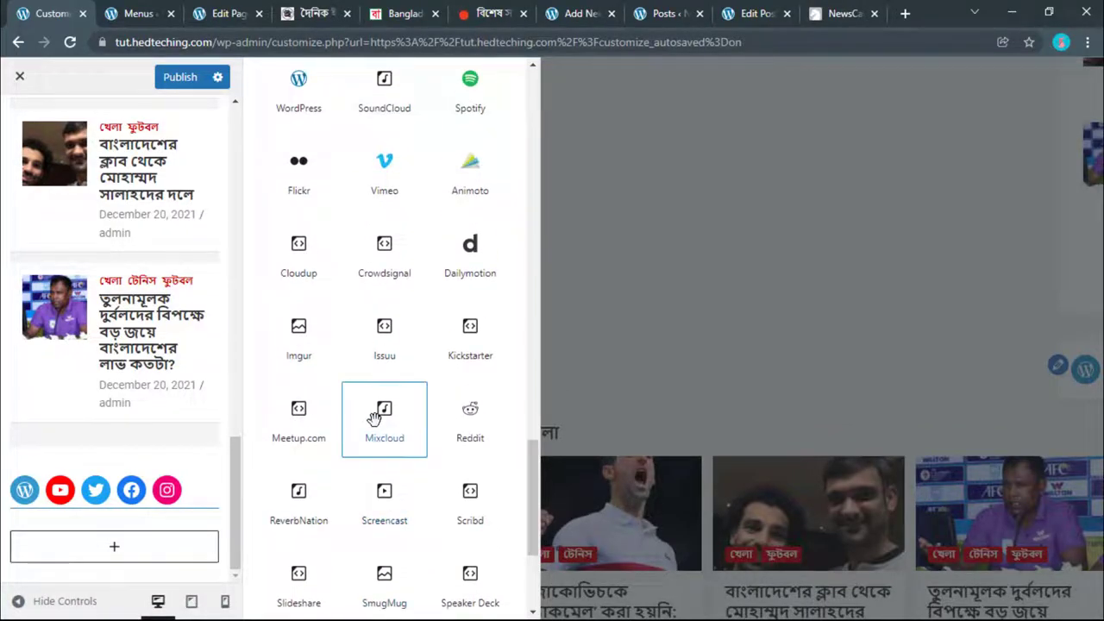
scroll(374, 418, "up", 2)
scroll(384, 410, "up", 1)
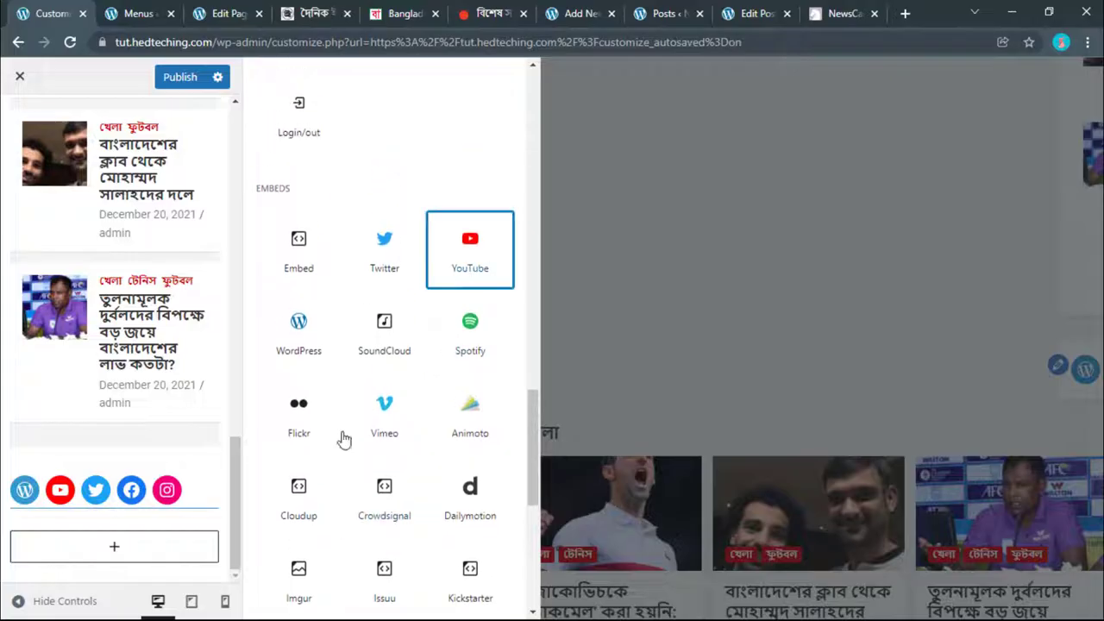
left_click(470, 250)
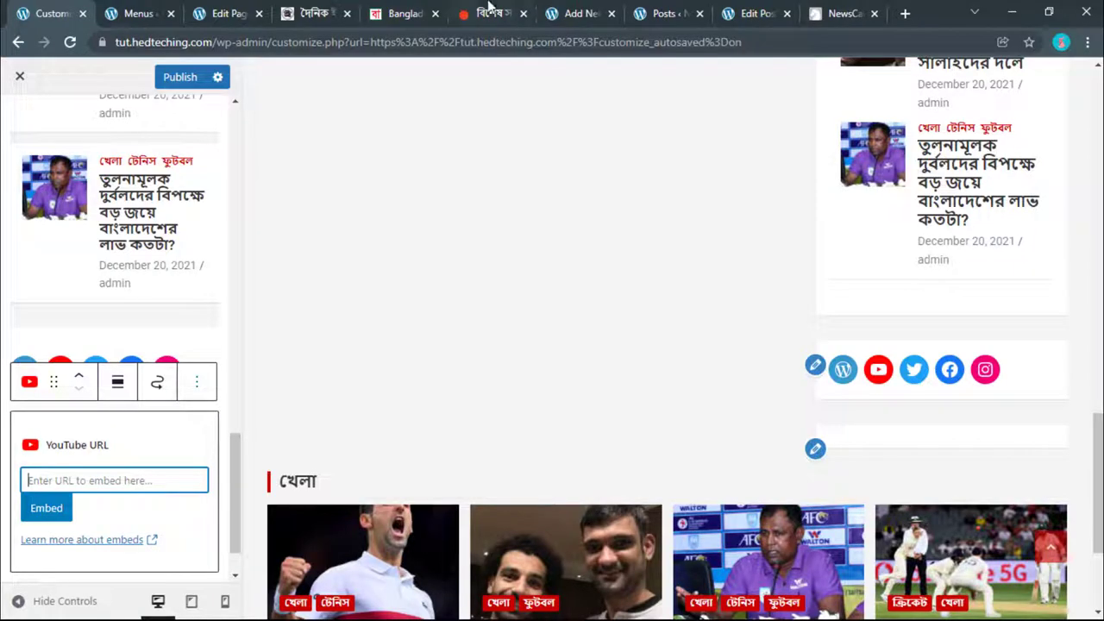
Step: Paste the YouTube channel URL into the embed field and try embedding it
right_click(127, 479)
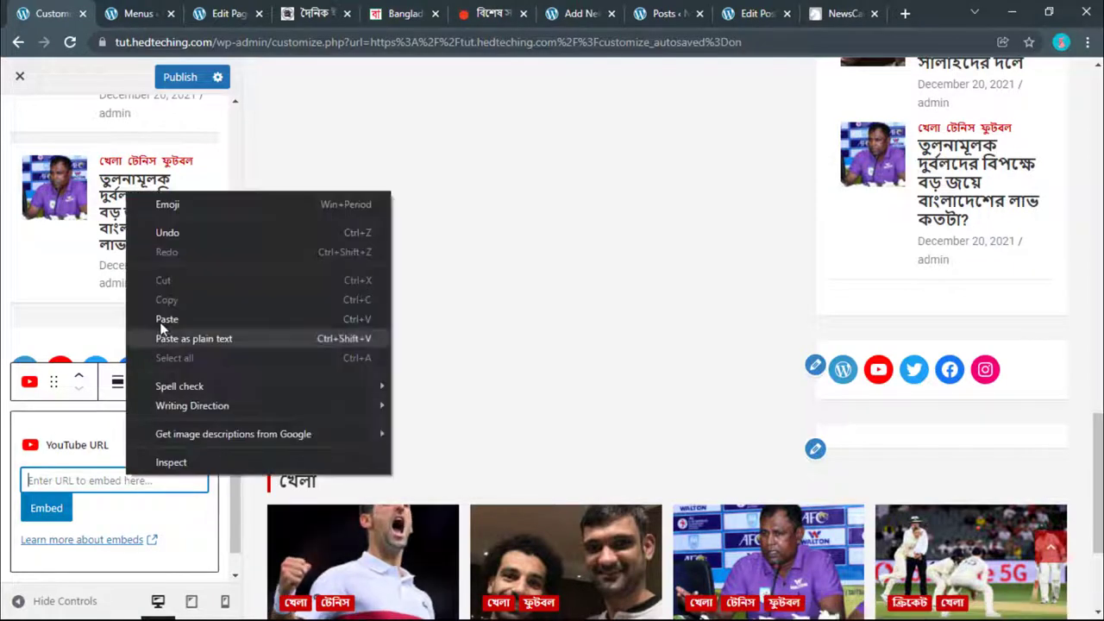
left_click(166, 319)
left_click(46, 507)
left_click(43, 494)
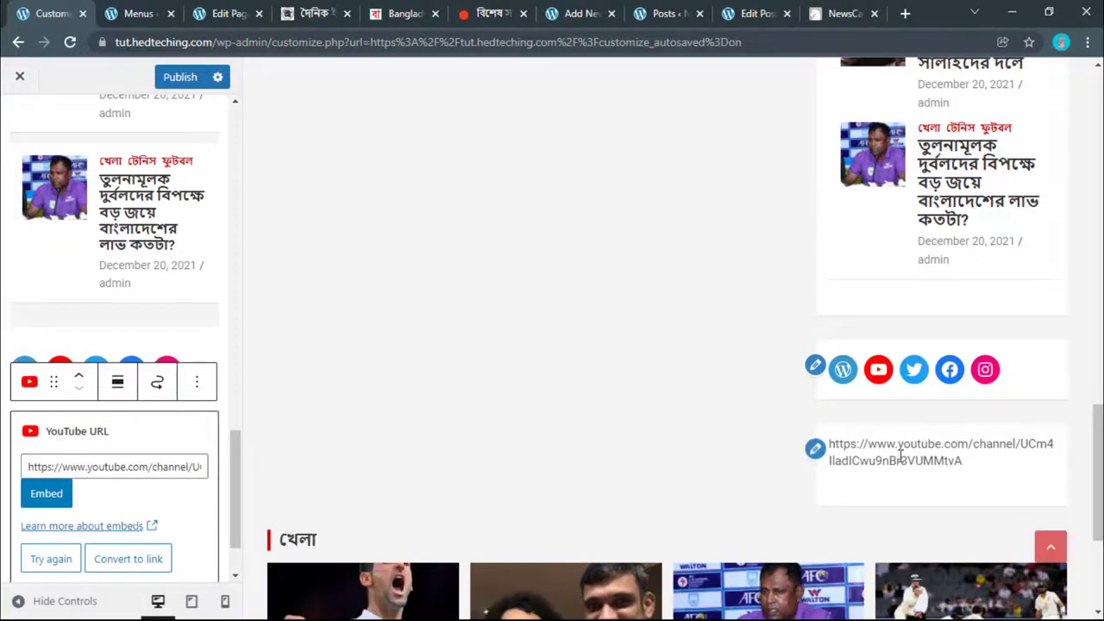
Step: Replace it with the WordPress Bangla tutorial video URL and embed the player
left_click(1026, 7)
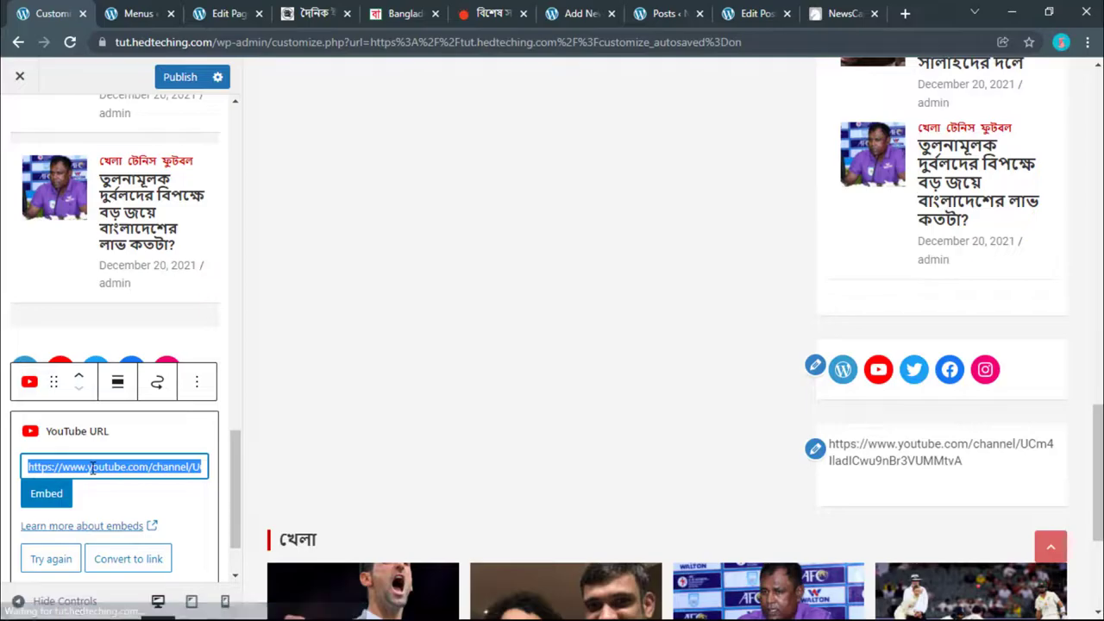
right_click(93, 466)
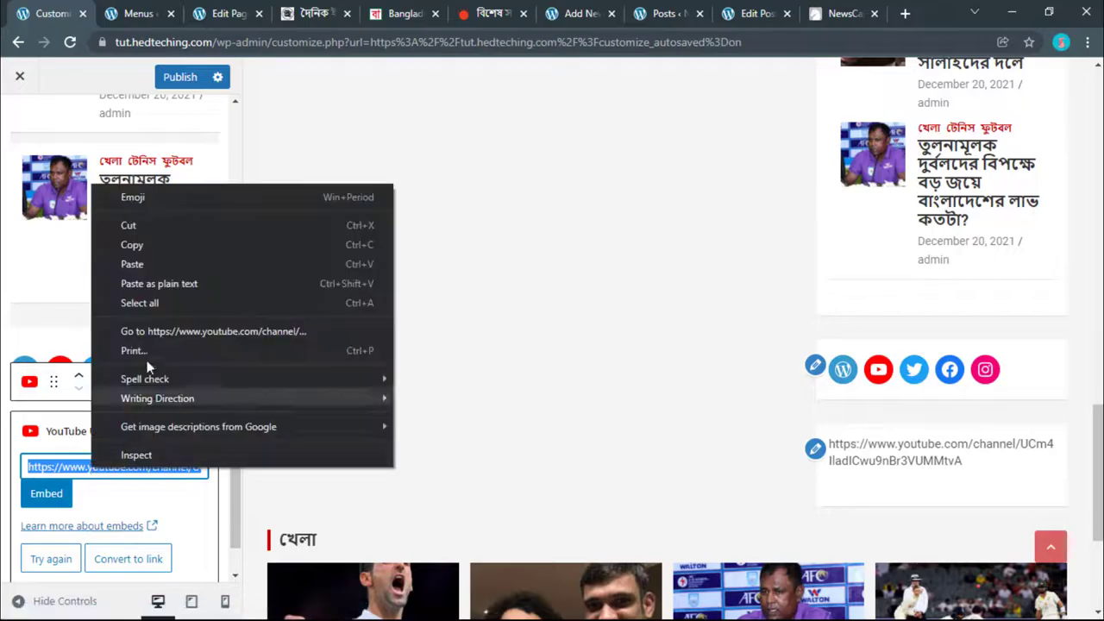
left_click(147, 272)
left_click(53, 498)
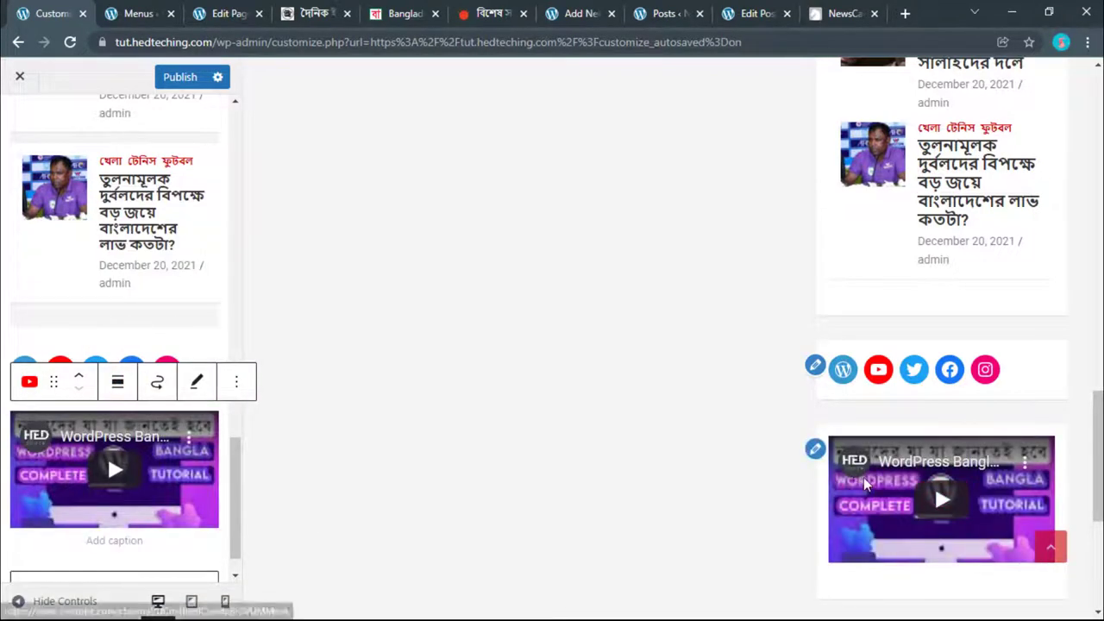
scroll(776, 487, "down", 2)
scroll(599, 481, "up", 5)
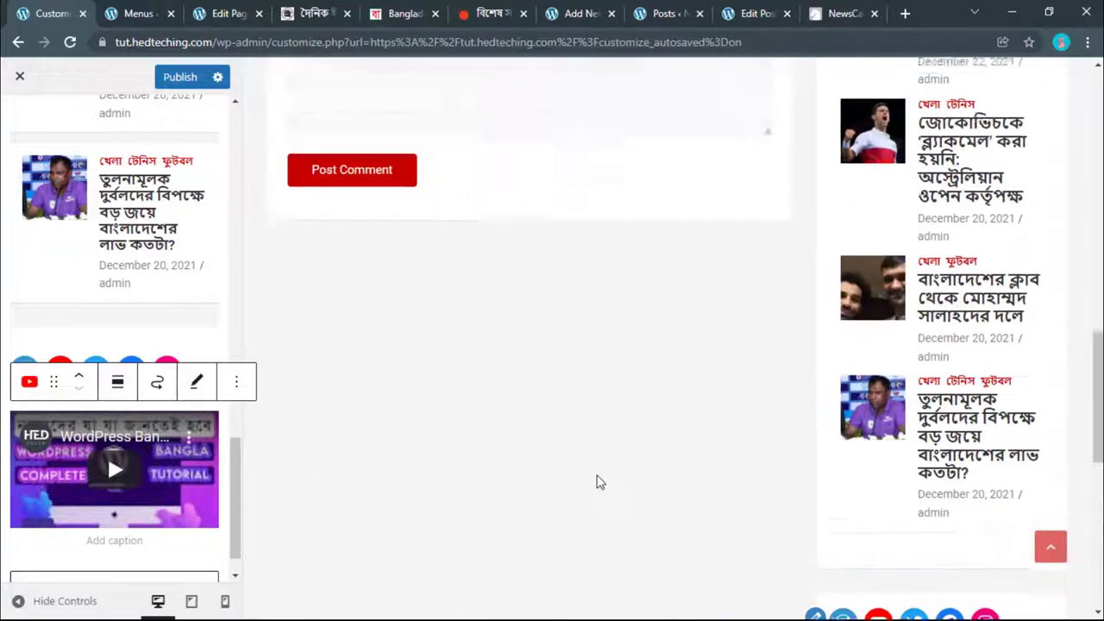
scroll(598, 479, "up", 10)
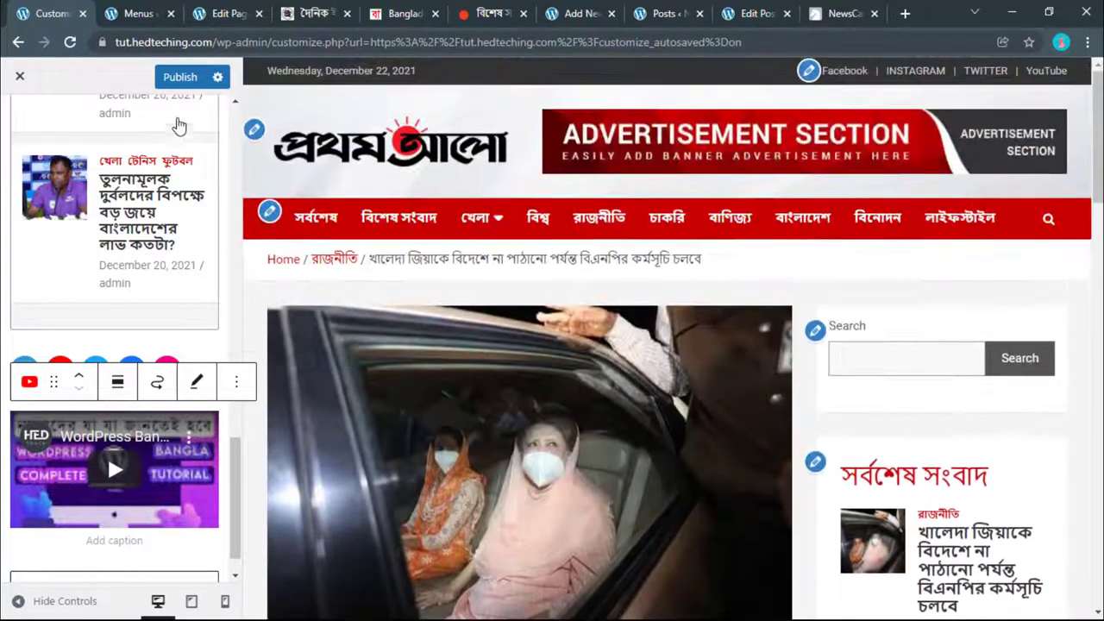
Step: Publish the widgets, then add a Shortcode block and remove it again
left_click(181, 77)
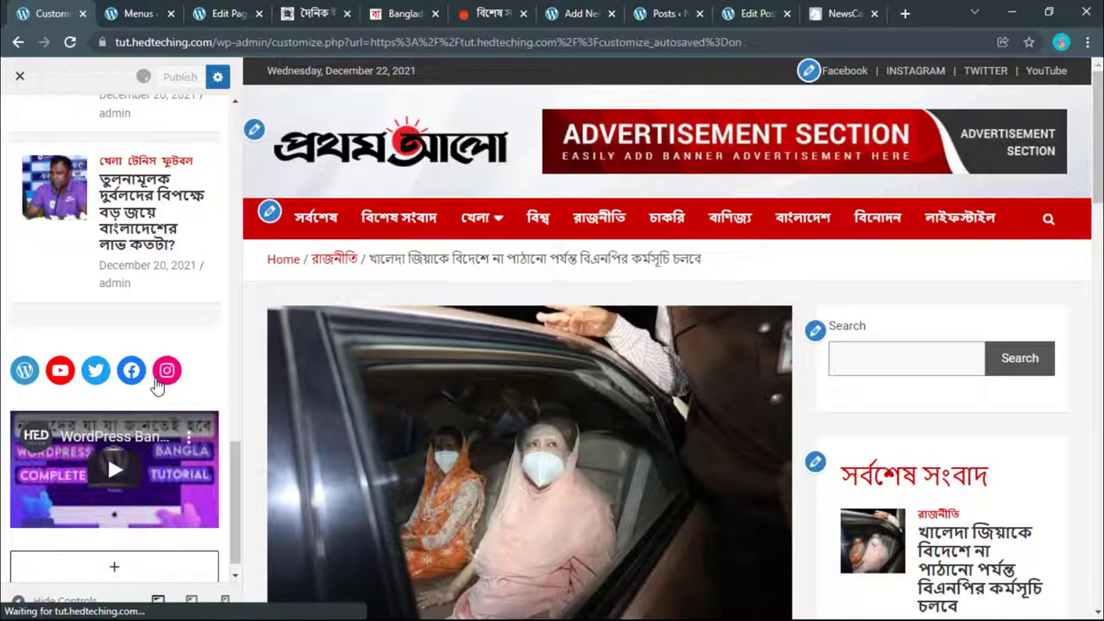
left_click(108, 549)
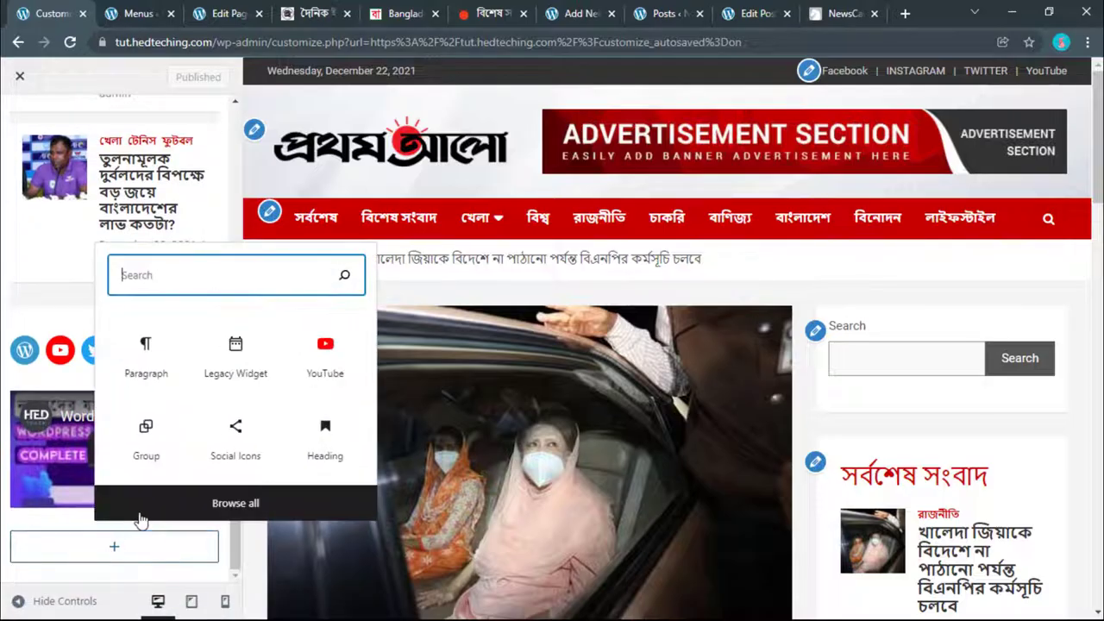
left_click(222, 507)
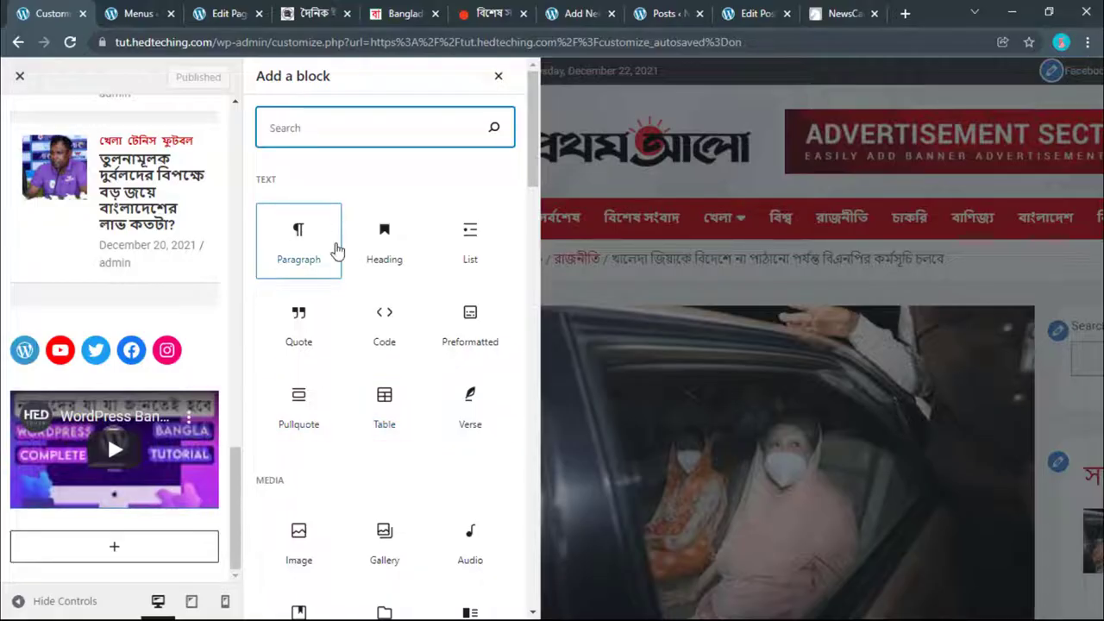
scroll(337, 258, "down", 3)
scroll(382, 455, "up", 2)
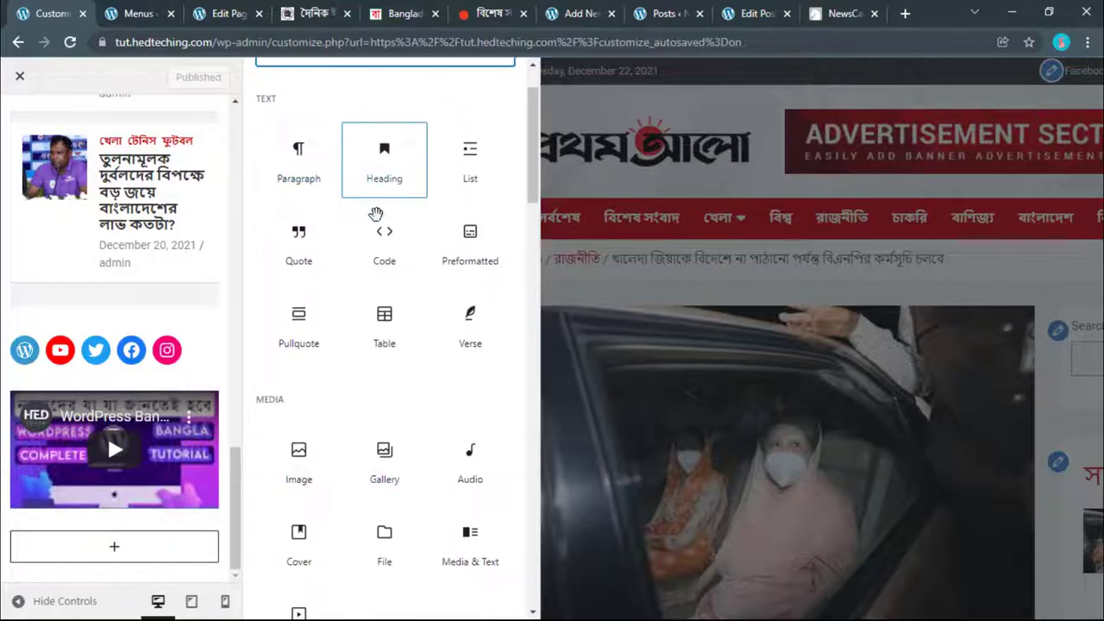
scroll(377, 224, "down", 5)
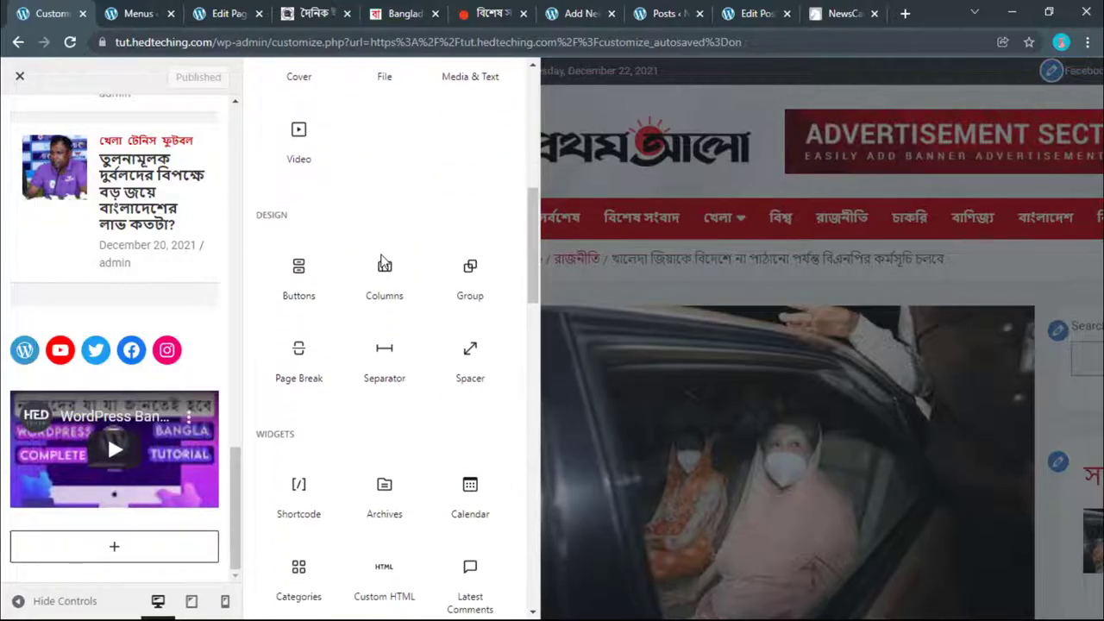
scroll(382, 258, "down", 5)
left_click(355, 227)
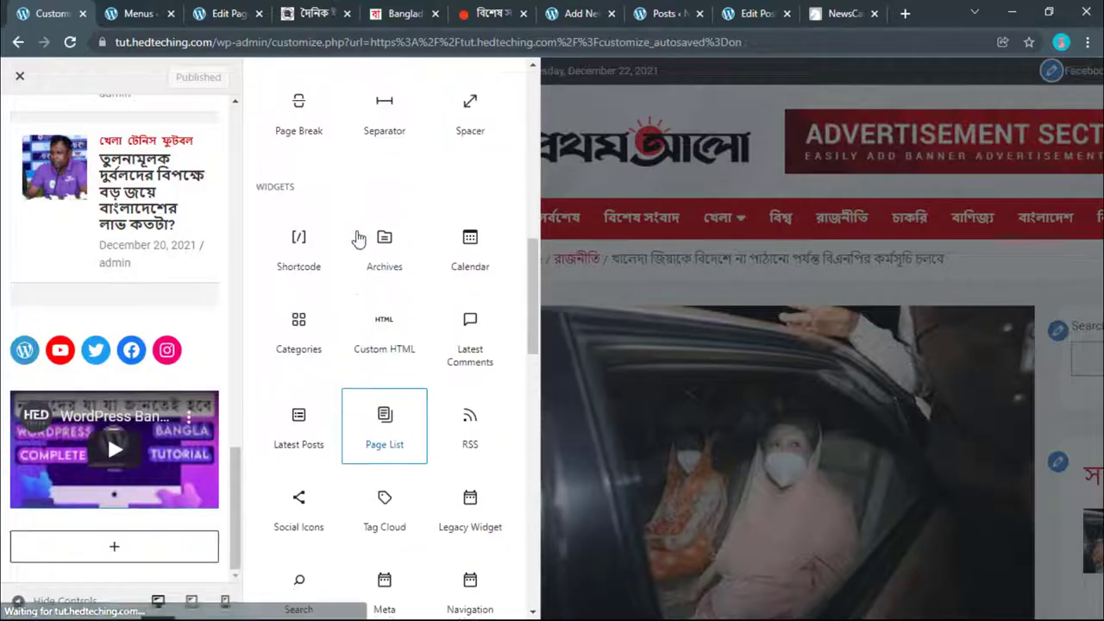
left_click(306, 258)
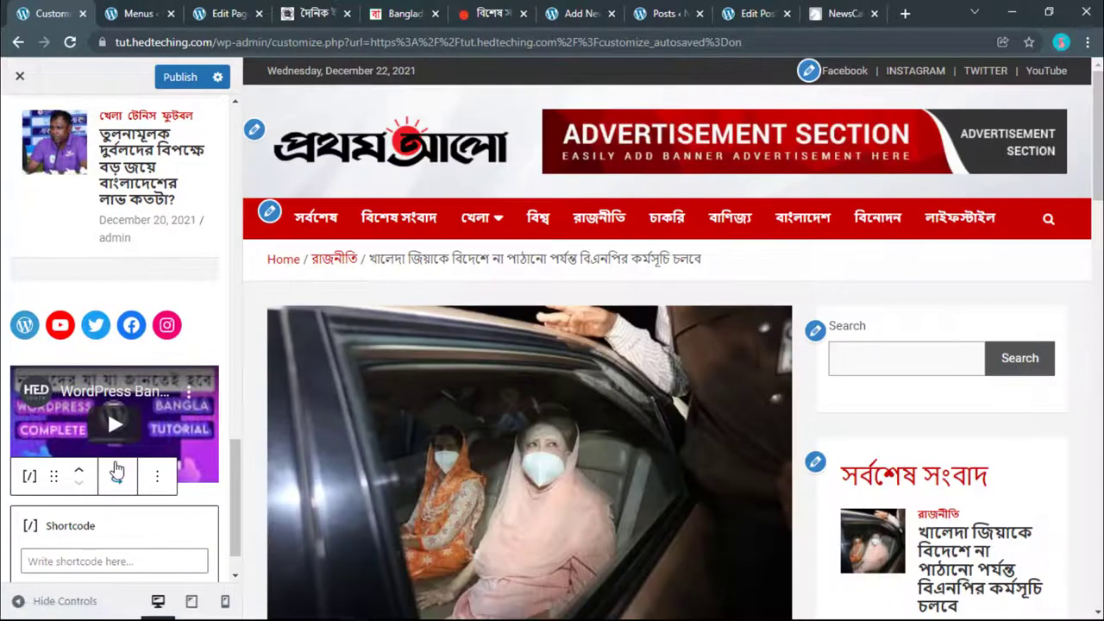
left_click(156, 478)
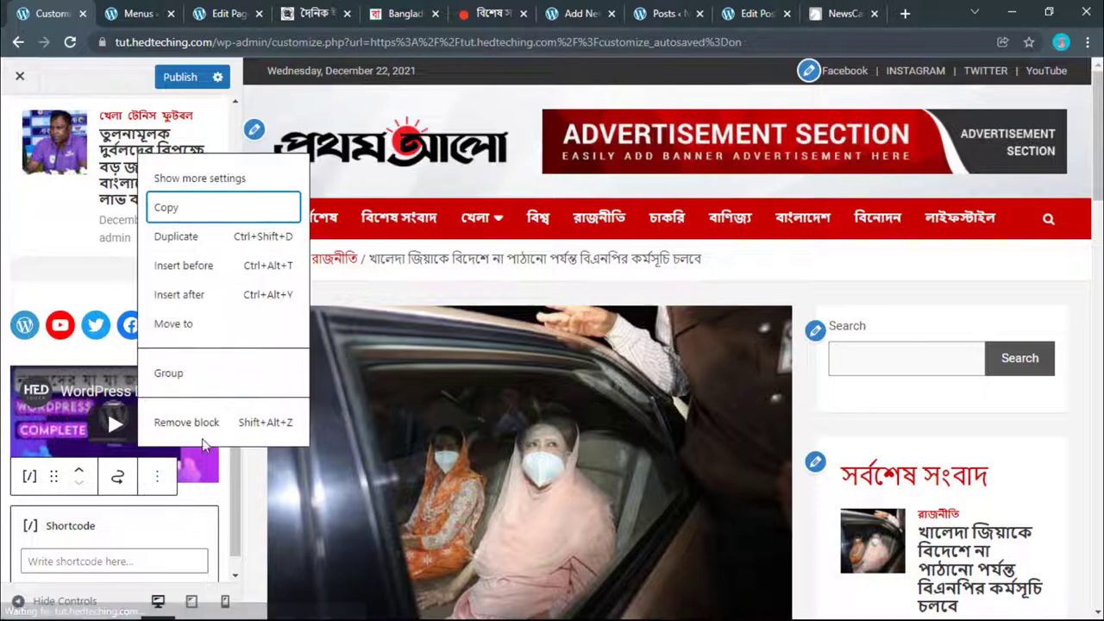
left_click(188, 422)
Step: Browse the full block list once more, then publish the sidebar widgets
left_click(121, 545)
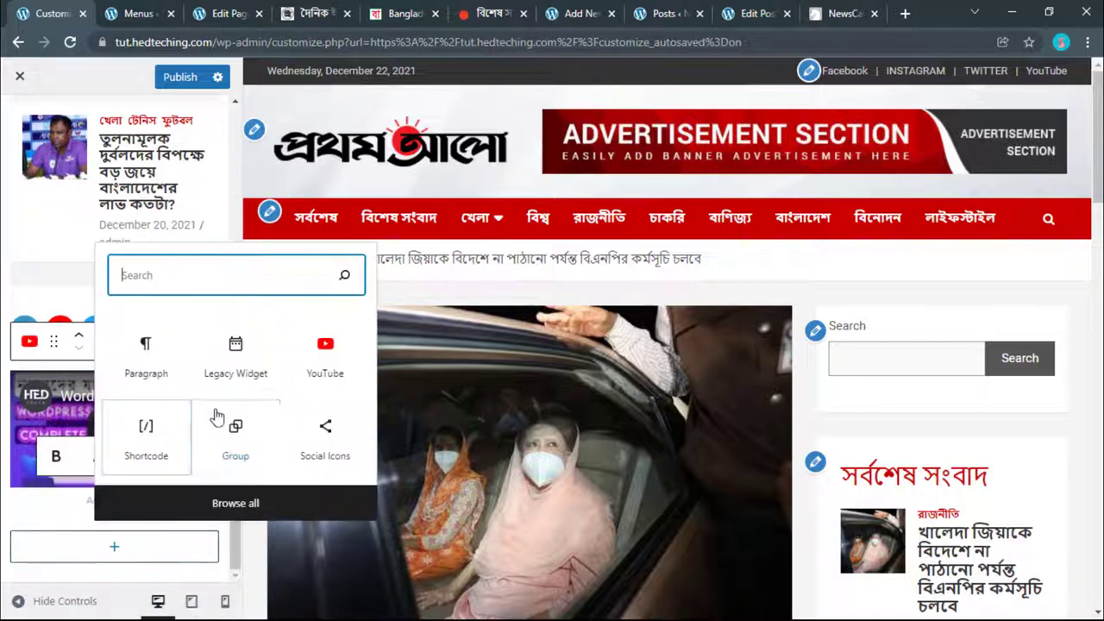
left_click(190, 505)
scroll(389, 424, "down", 8)
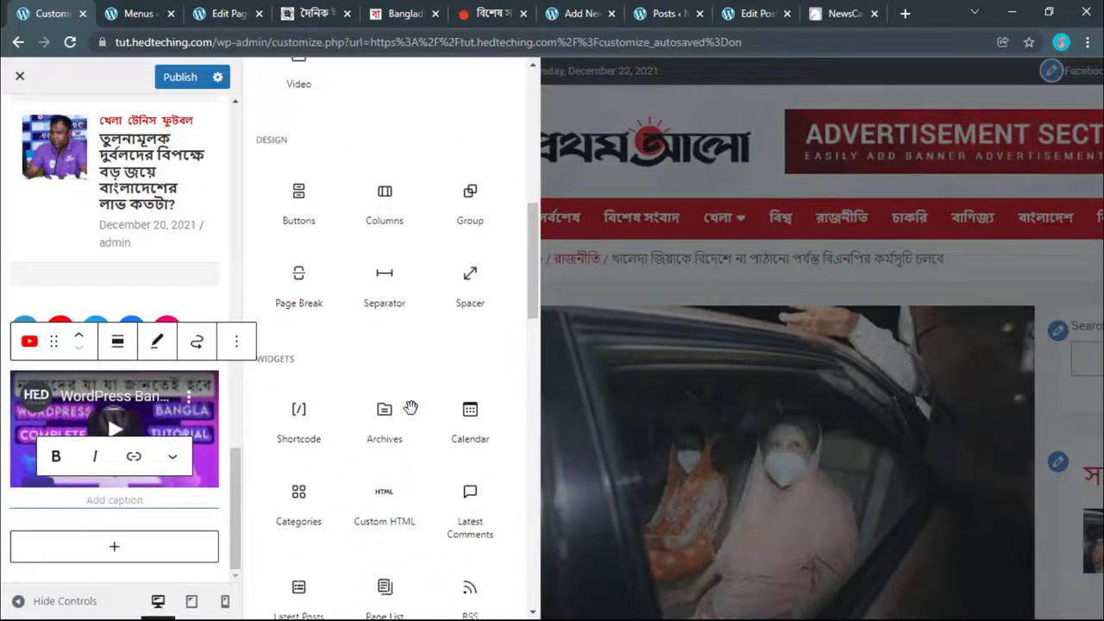
scroll(388, 414, "down", 1)
scroll(327, 394, "down", 3)
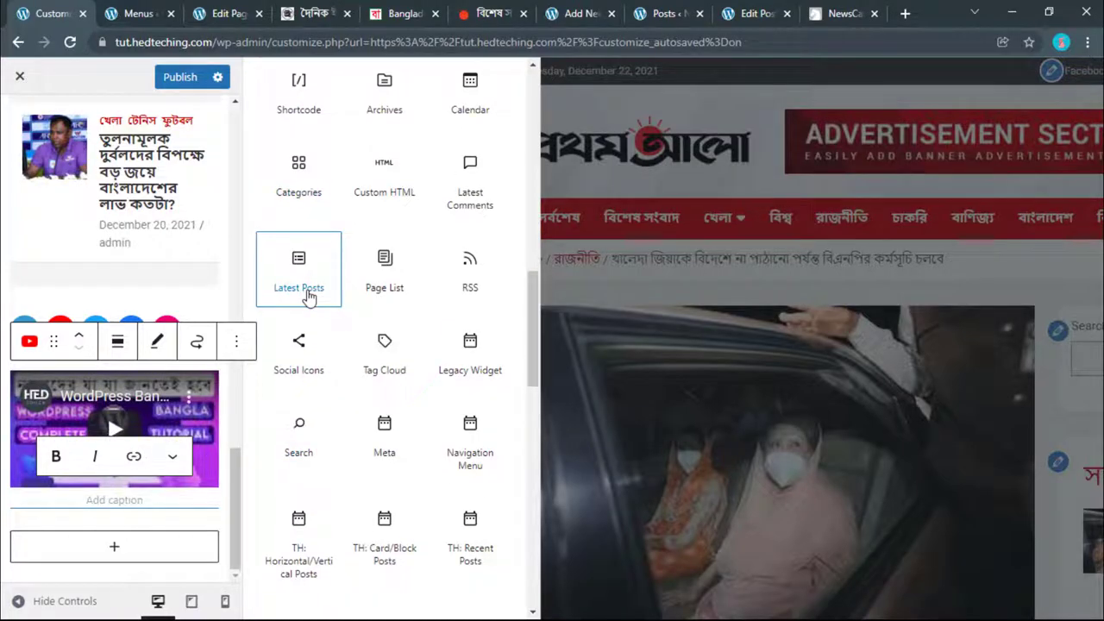
scroll(309, 297, "down", 1)
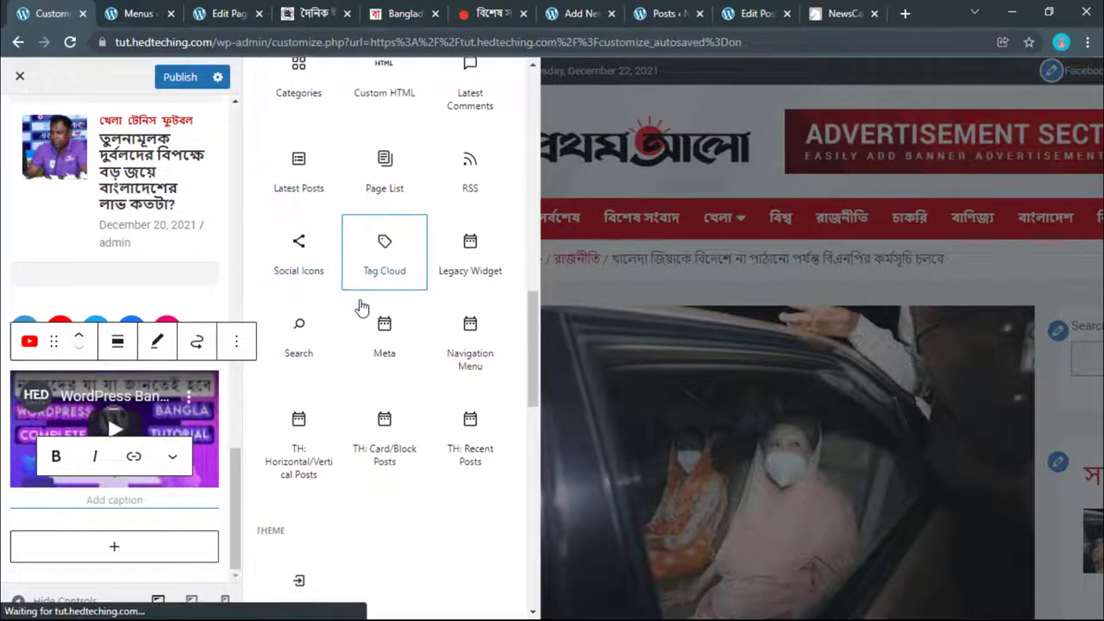
scroll(384, 280, "down", 2)
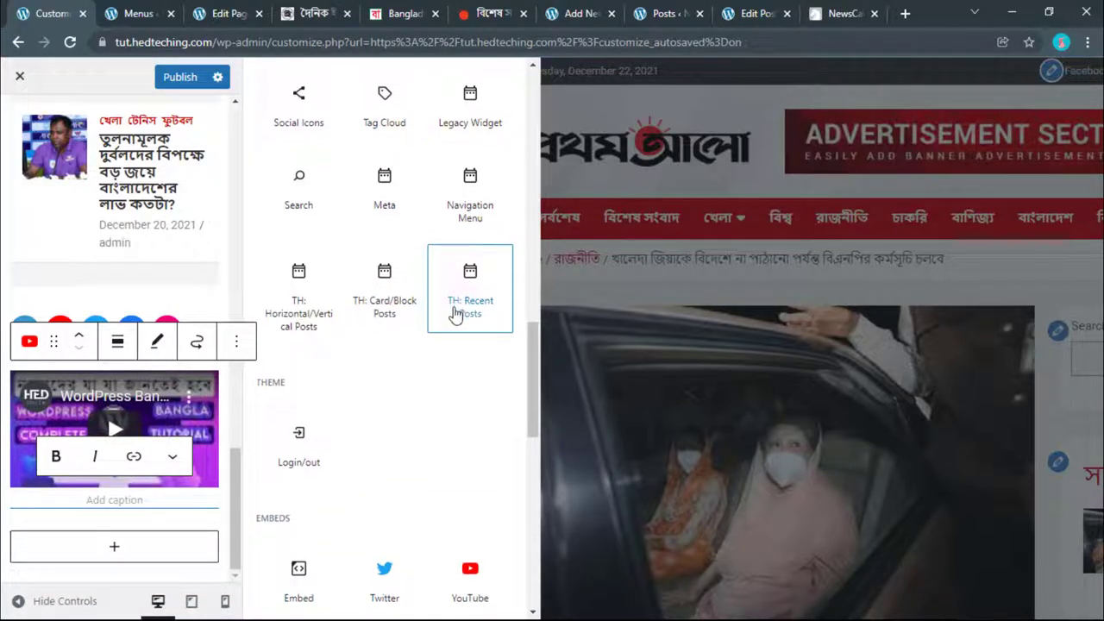
scroll(454, 315, "down", 4)
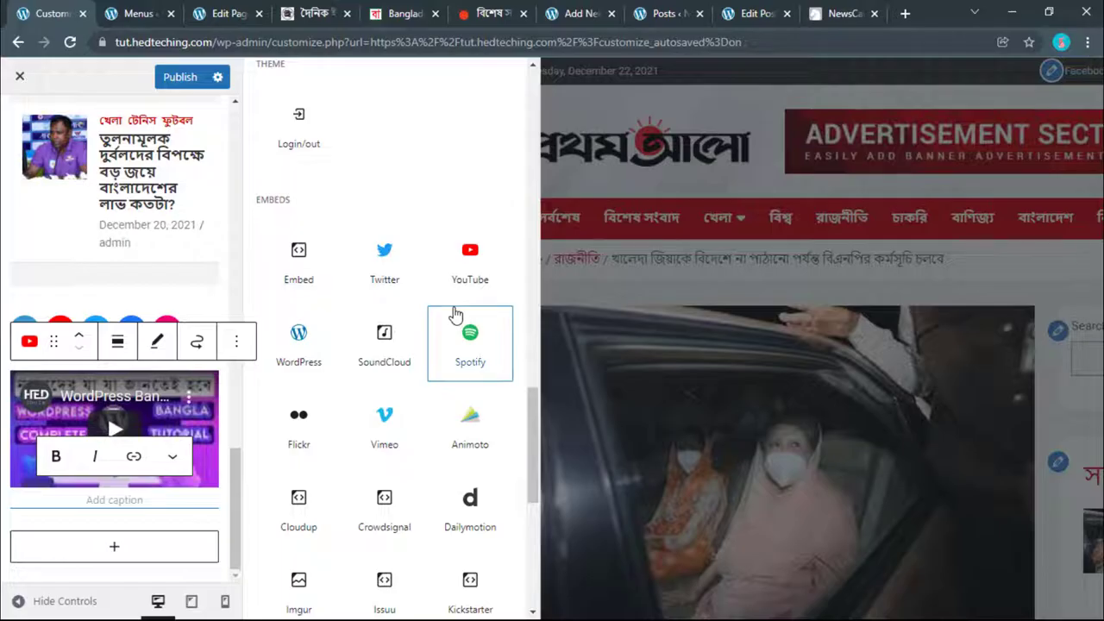
scroll(454, 315, "down", 4)
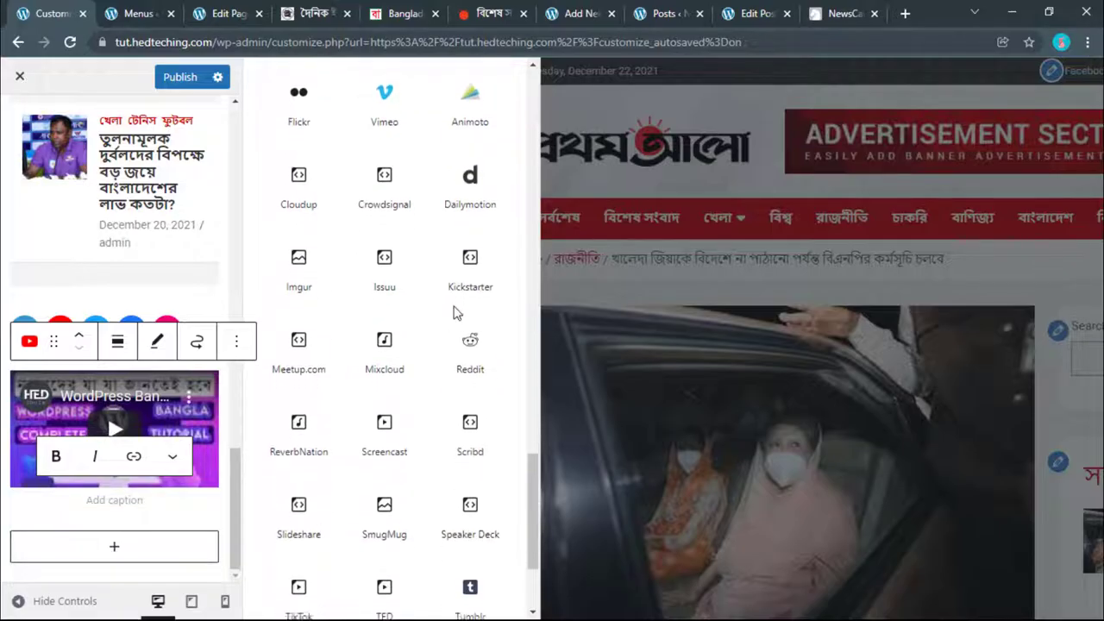
scroll(486, 238, "down", 2)
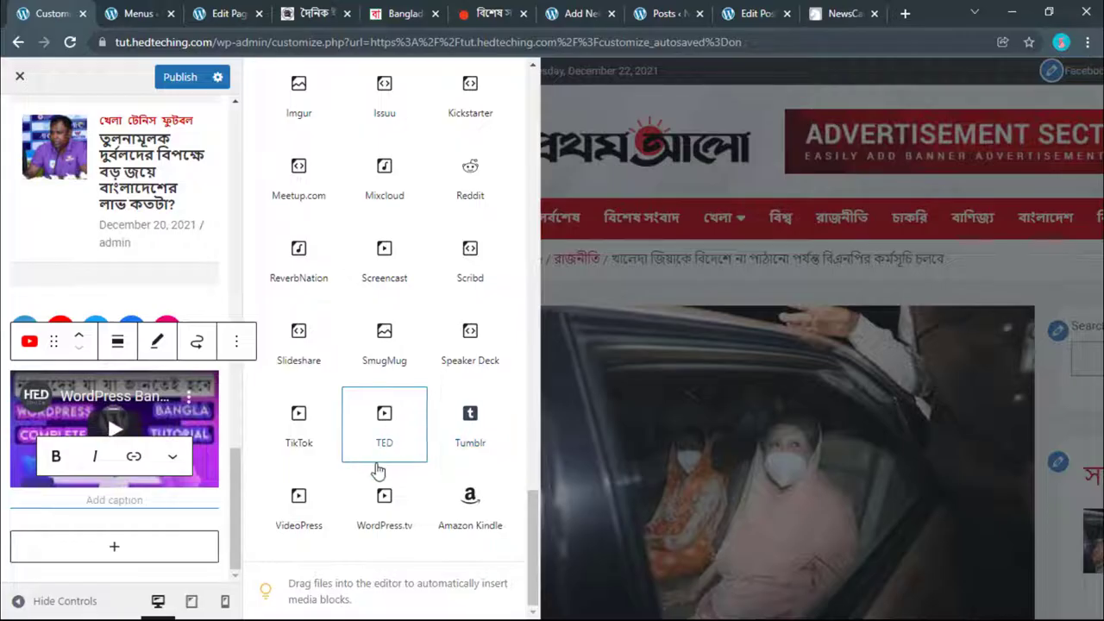
left_click(311, 418)
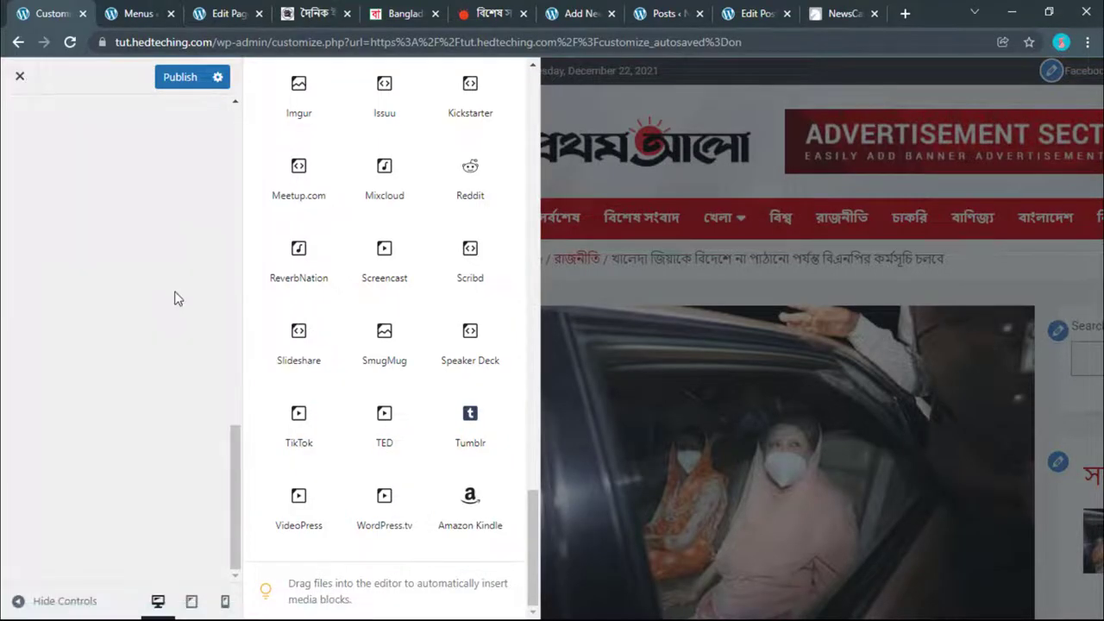
left_click(180, 78)
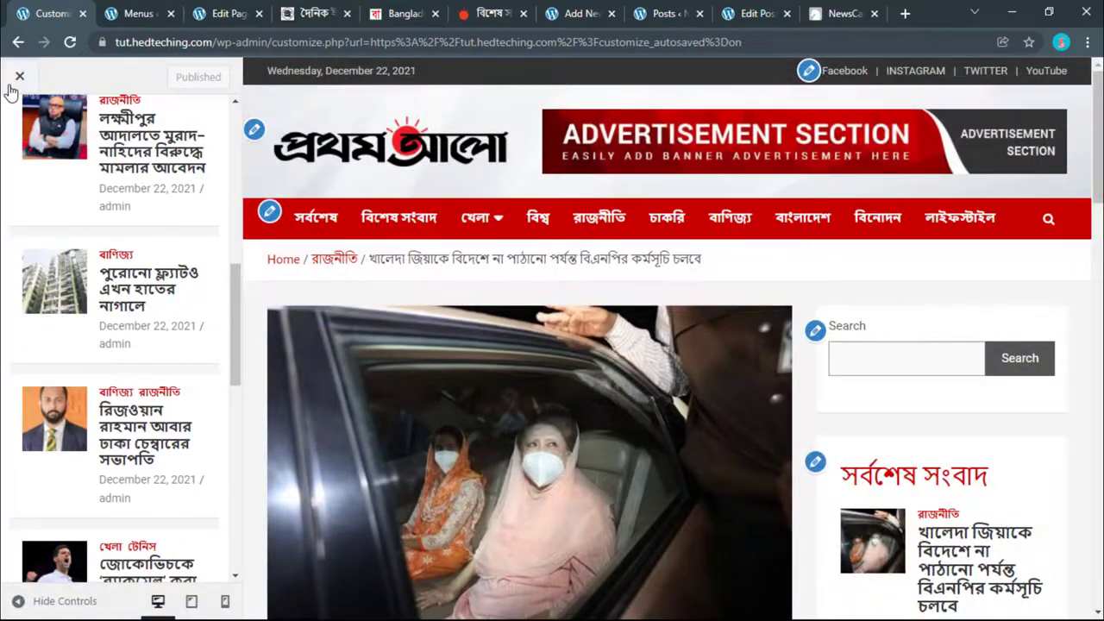
Step: Leave the customizer and scroll through the live News Portal home page
left_click(15, 82)
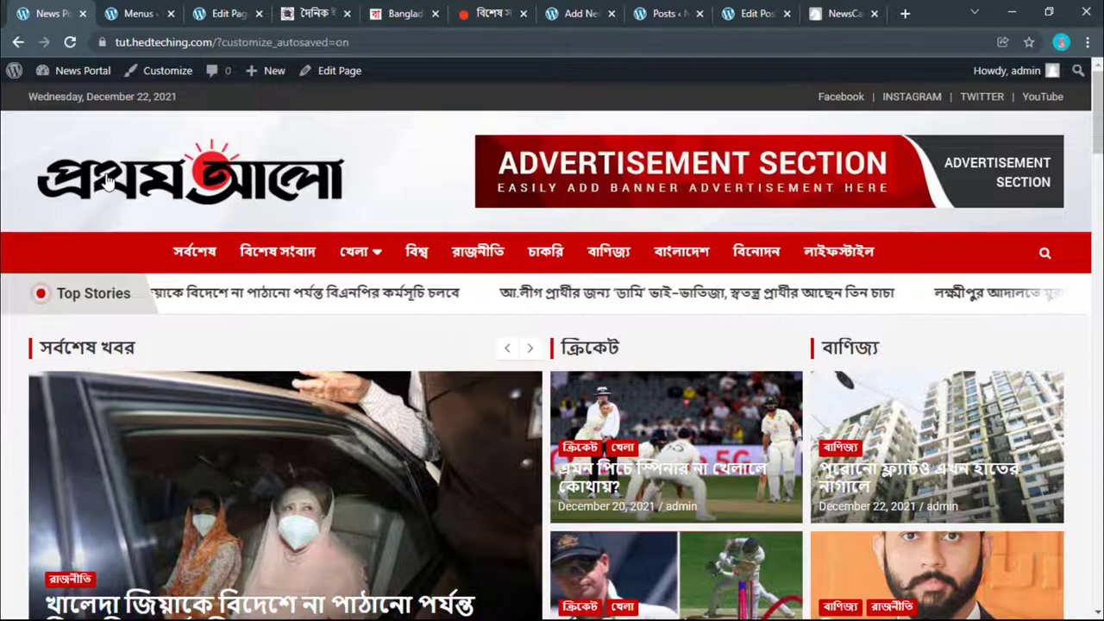
left_click(107, 181)
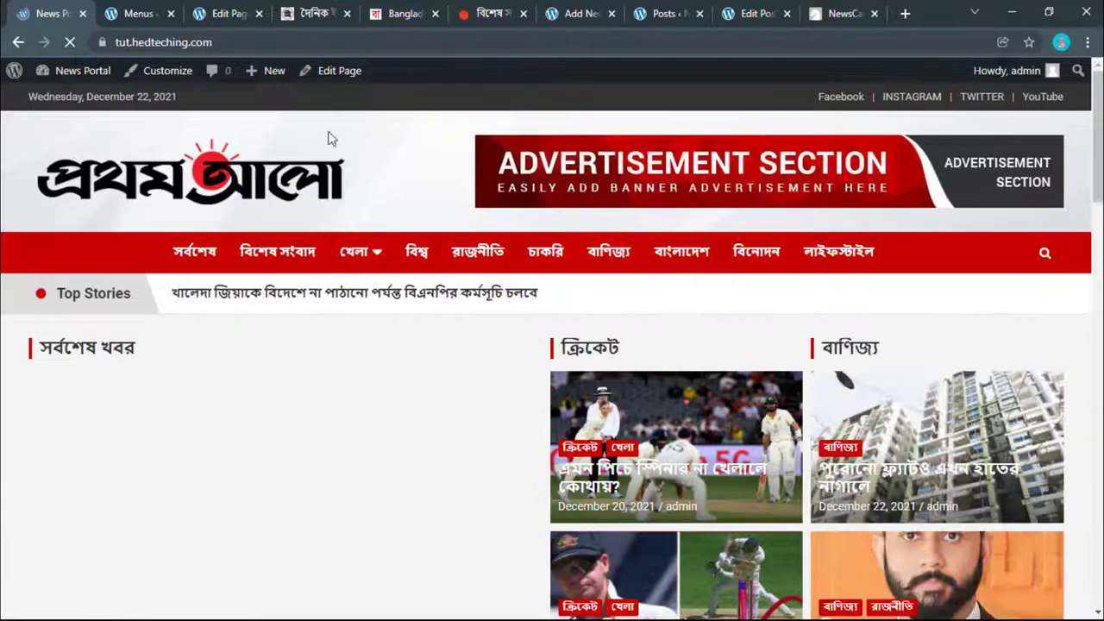
scroll(425, 145, "down", 2)
scroll(426, 144, "down", 15)
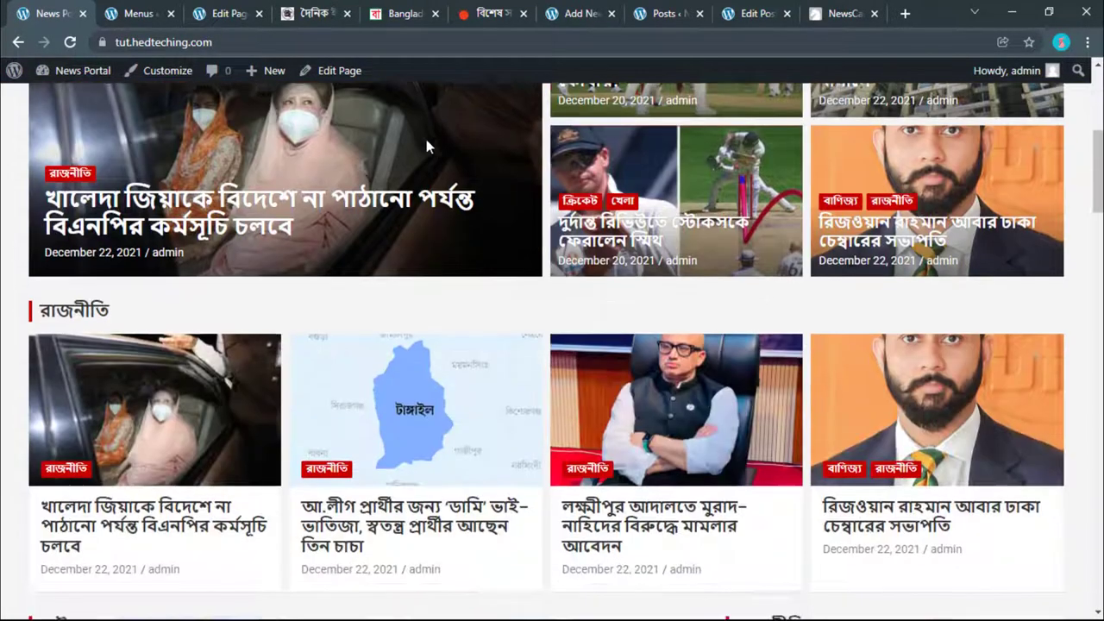
scroll(426, 144, "down", 6)
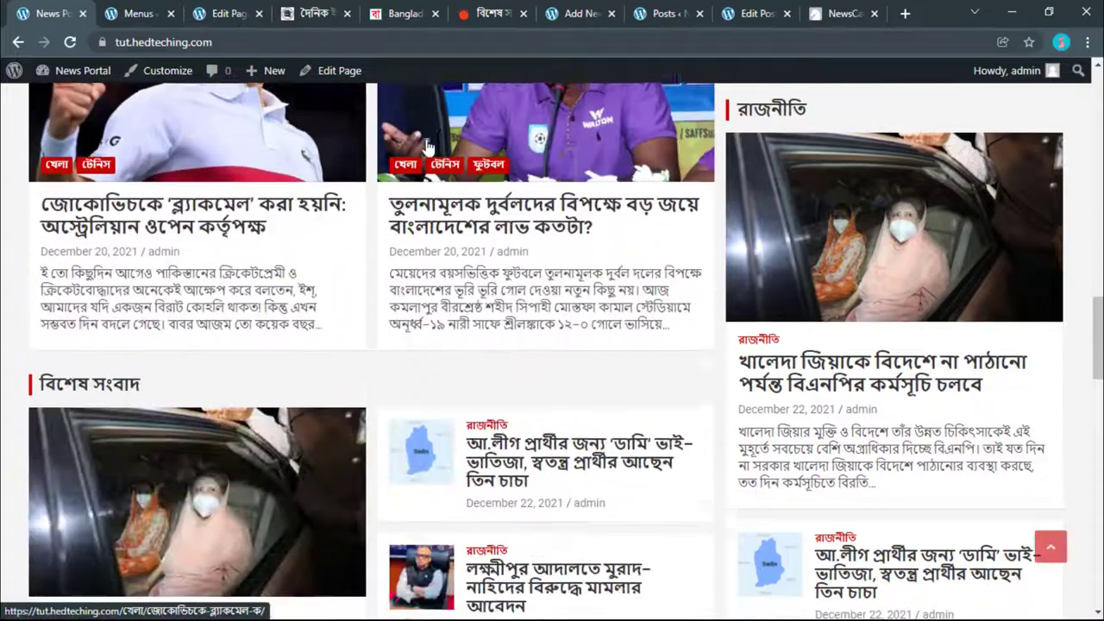
scroll(428, 146, "up", 4)
scroll(427, 147, "up", 10)
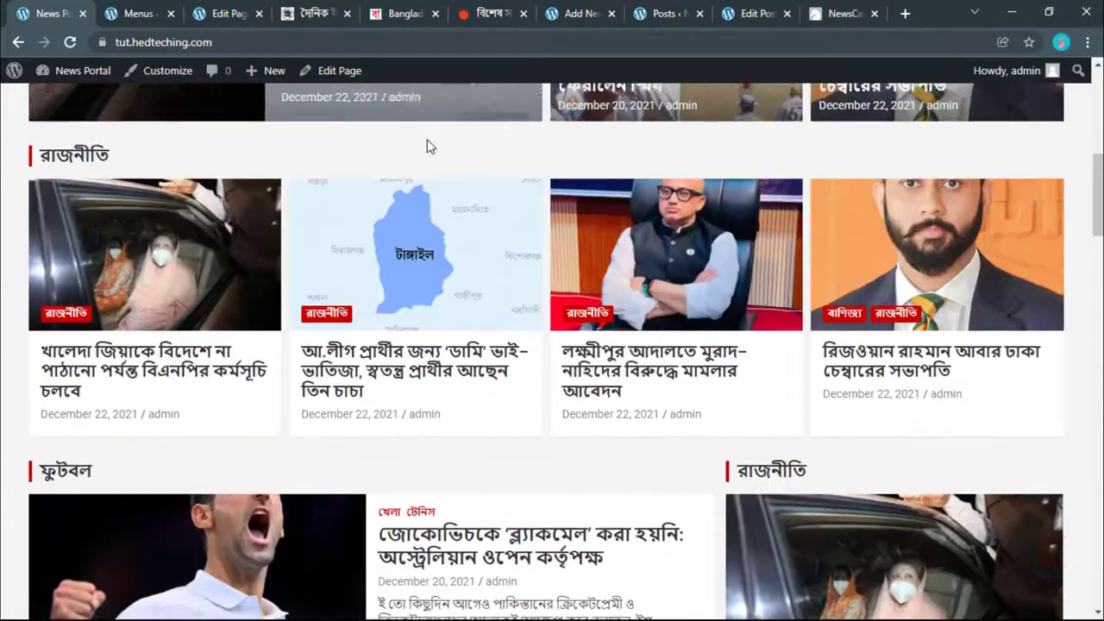
Step: Reload the home page, open the lead political story, and scroll through the article
left_click(360, 168)
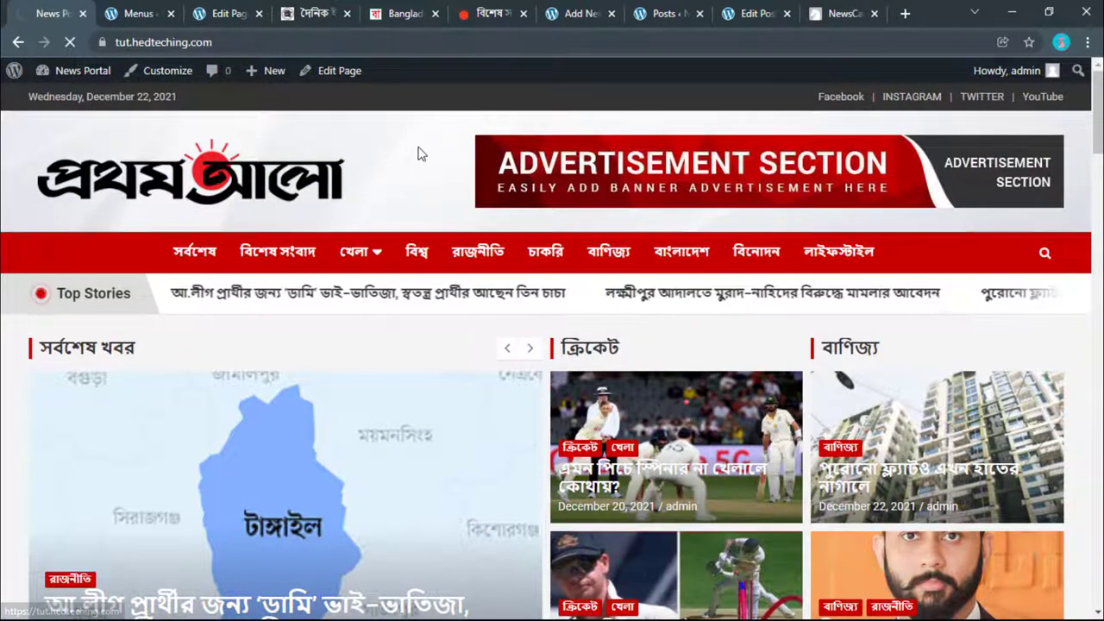
scroll(407, 189, "down", 3)
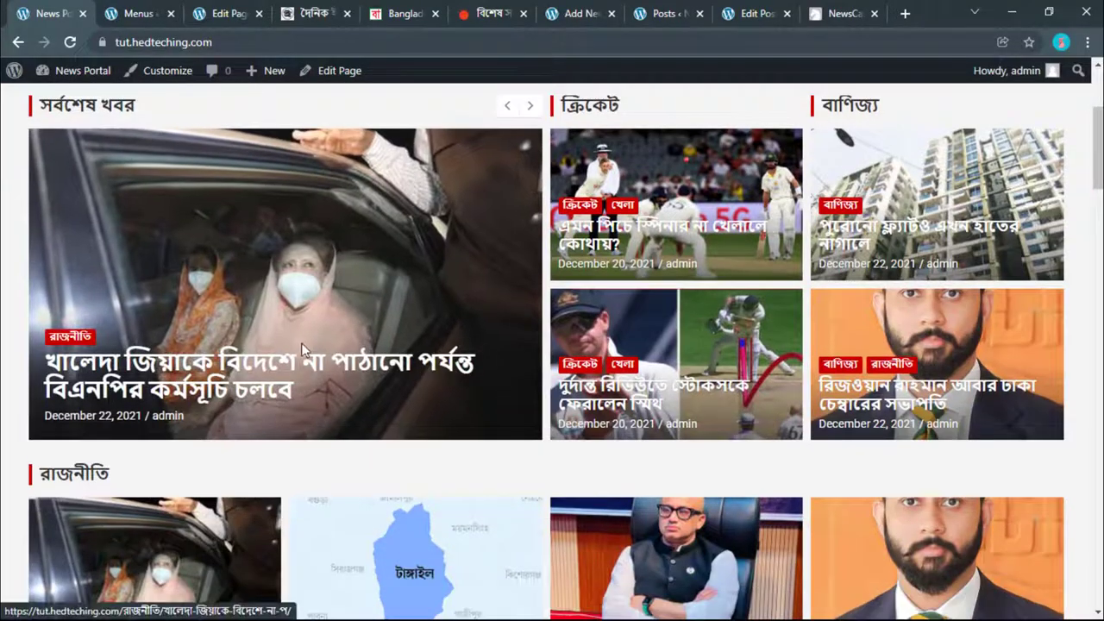
left_click(364, 292)
scroll(386, 292, "down", 2)
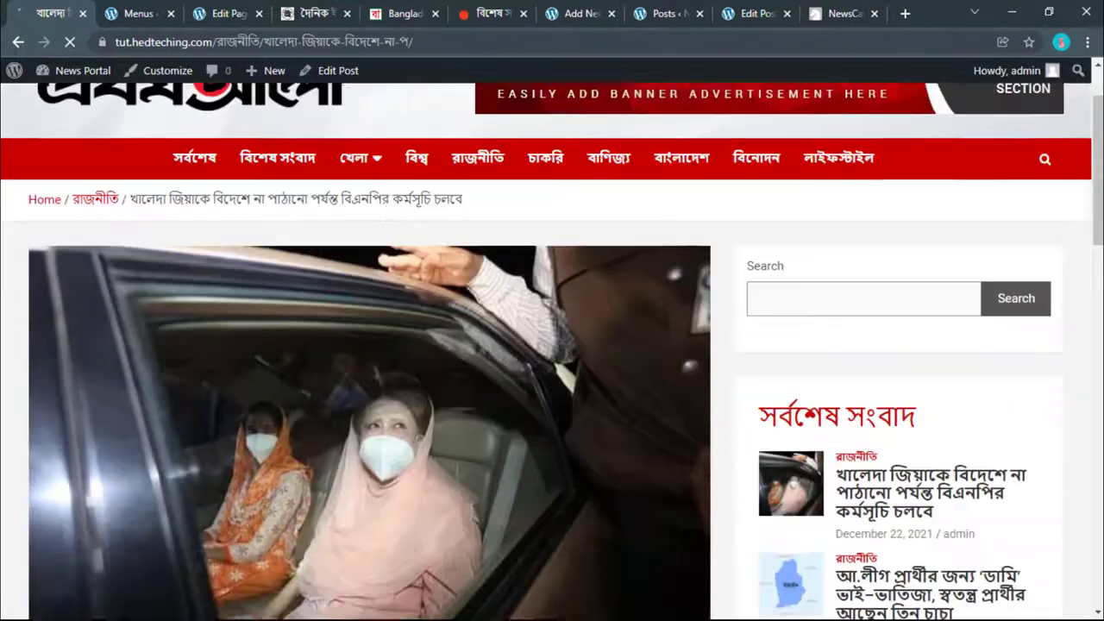
scroll(386, 293, "down", 14)
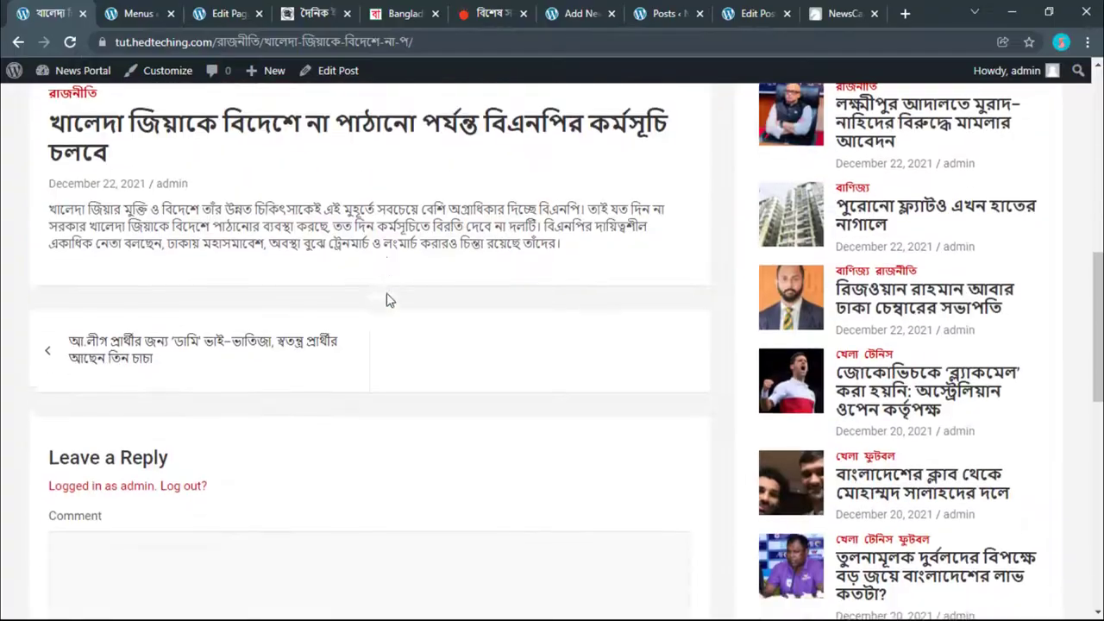
scroll(387, 293, "down", 4)
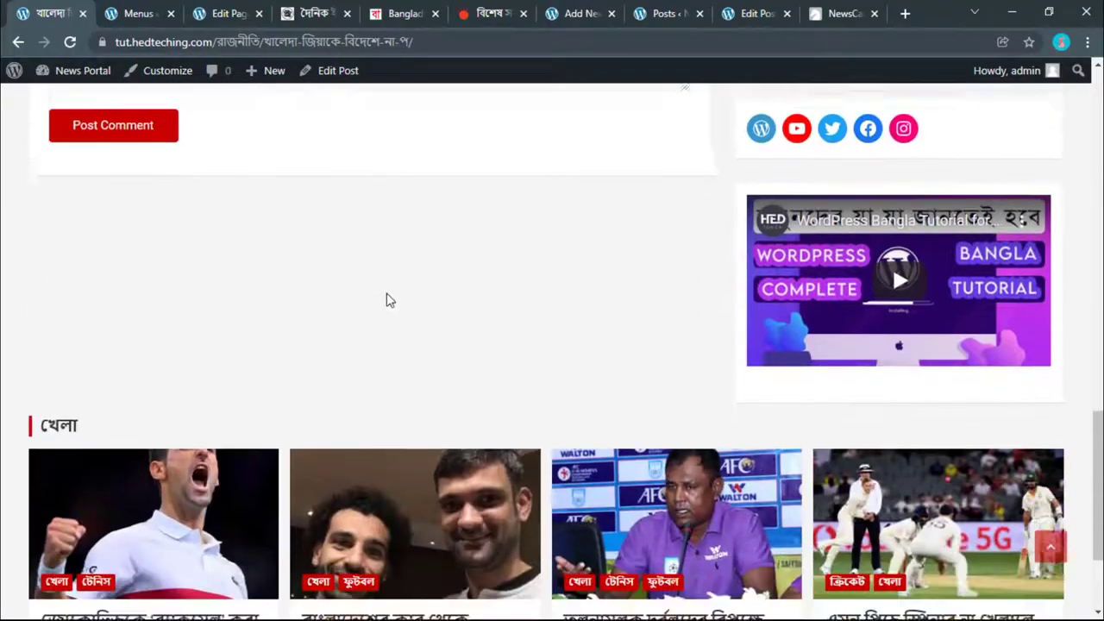
scroll(386, 297, "up", 19)
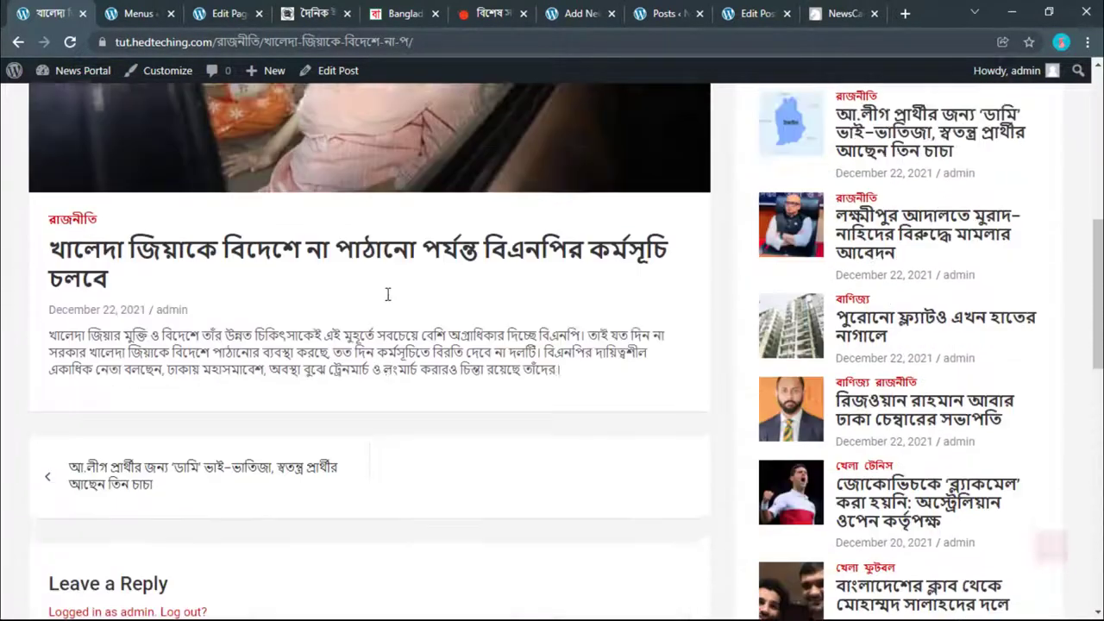
scroll(386, 293, "up", 1)
scroll(387, 294, "down", 7)
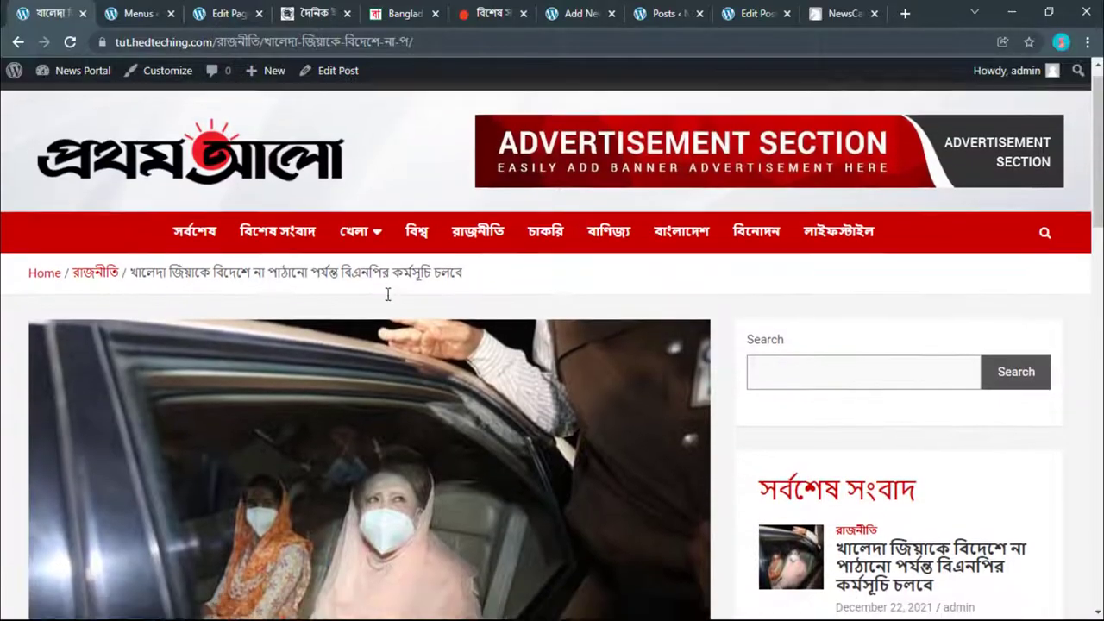
scroll(377, 338, "down", 1)
Step: Scroll the front page to the footer, then go to the Dashboard from the admin-bar News Portal menu
scroll(345, 236, "up", 2)
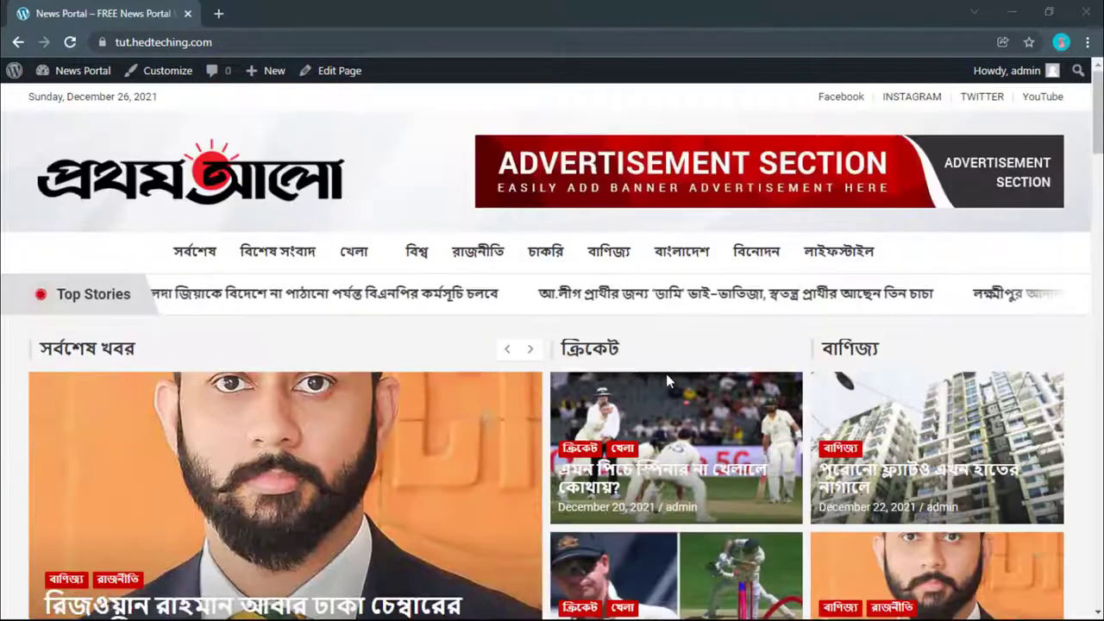
scroll(666, 373, "down", 5)
scroll(1084, 474, "down", 10)
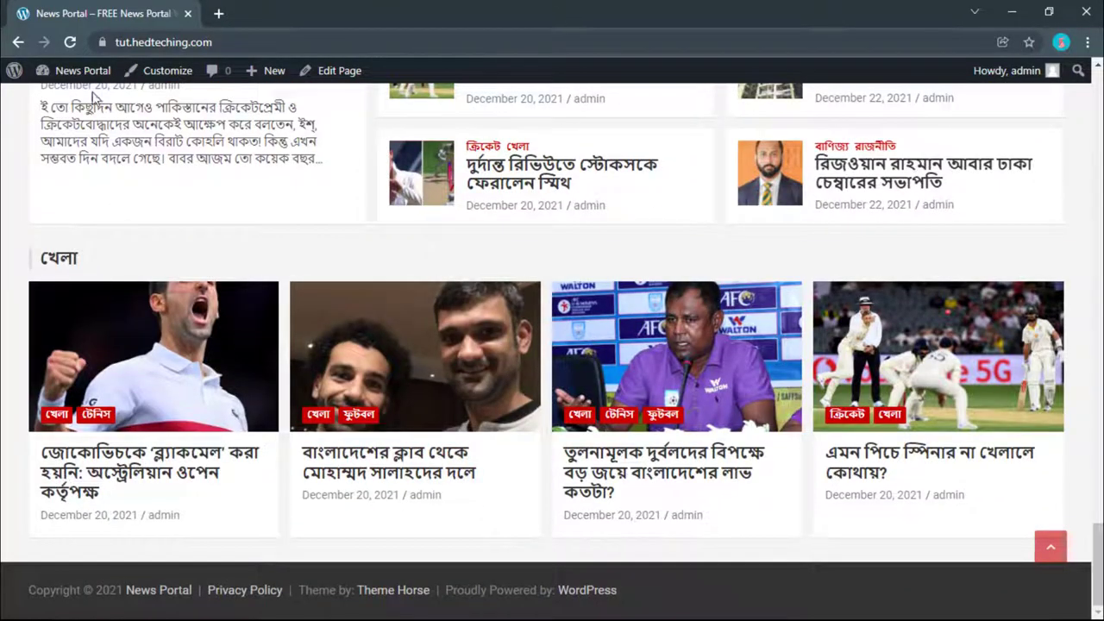
mouse_move(91, 89)
left_click(76, 125)
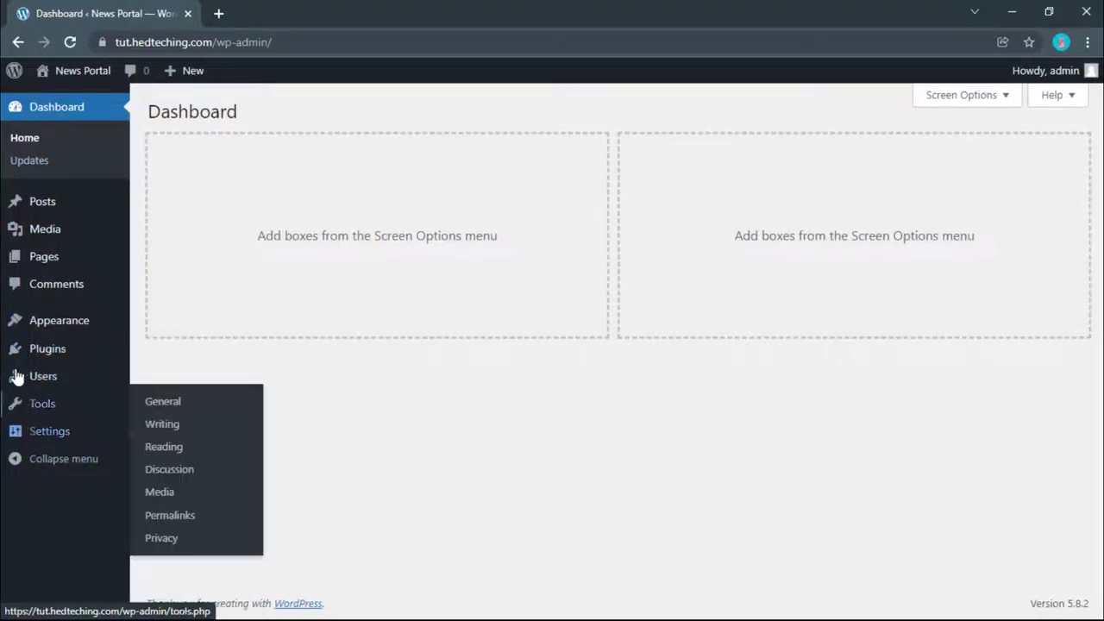
Step: Open Appearance > Widgets, dismiss the welcome popup, and open the live site in a new tab
mouse_move(15, 320)
left_click(159, 373)
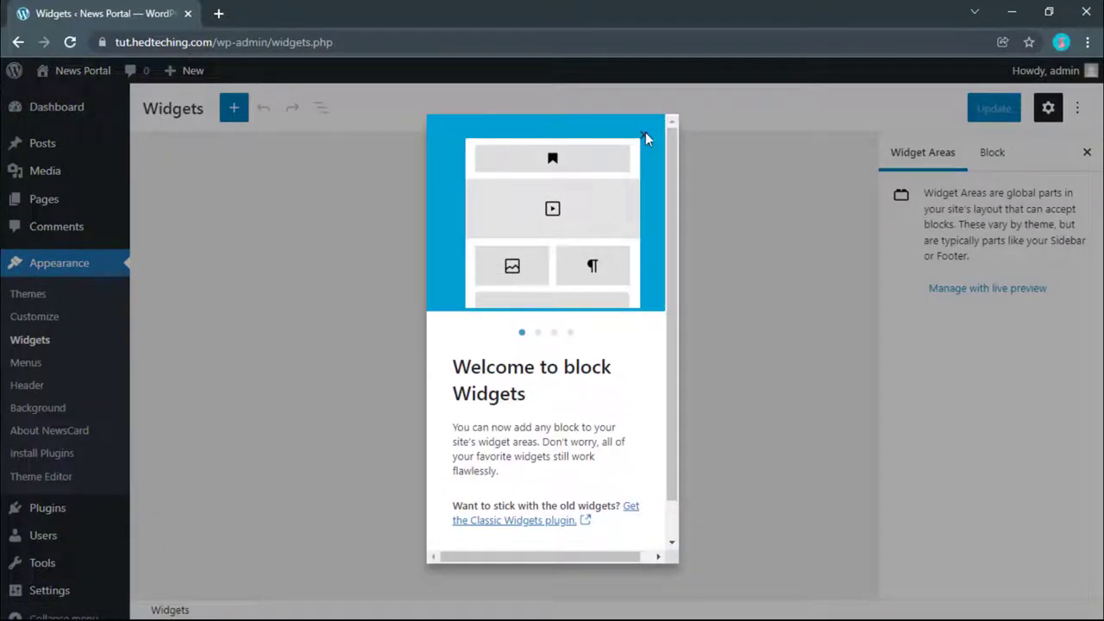
left_click(643, 135)
right_click(66, 89)
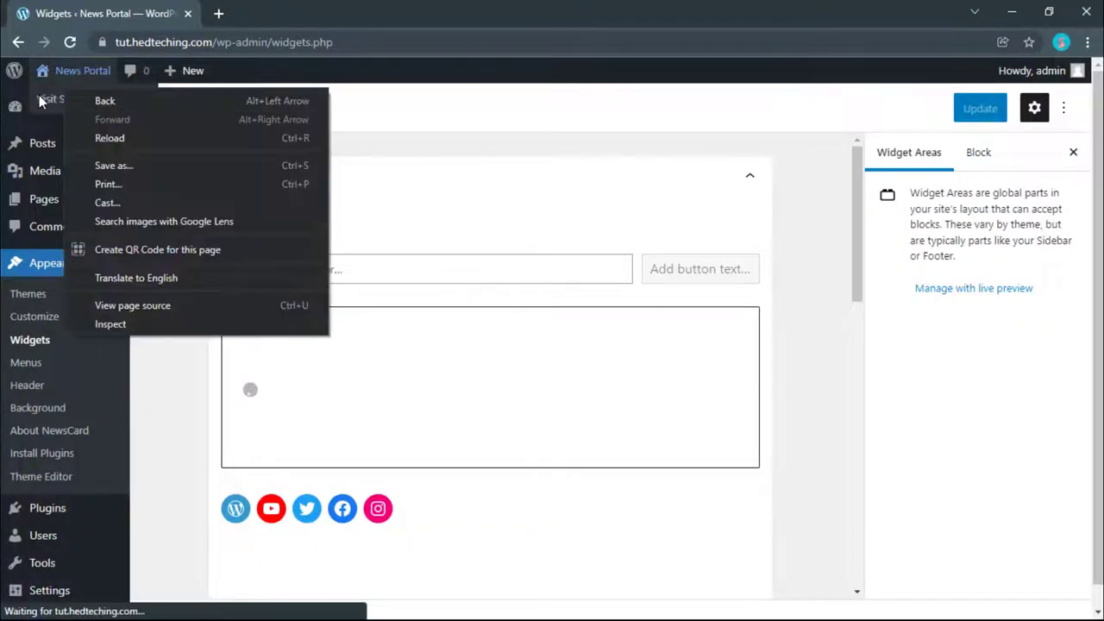
right_click(41, 99)
left_click(73, 108)
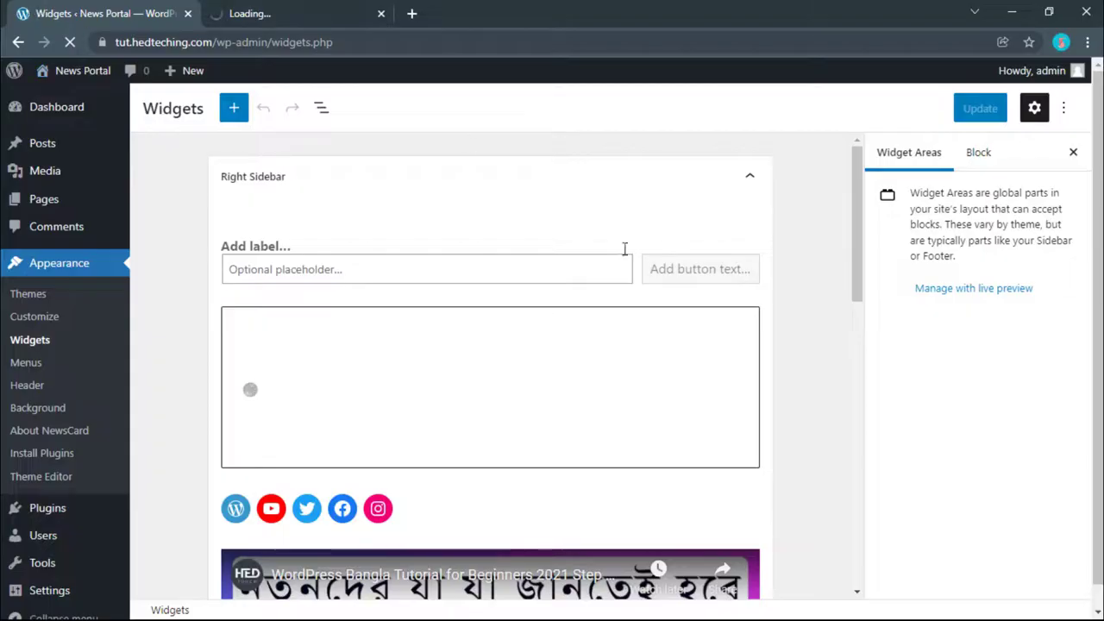
Step: Expand and collapse the Right Sidebar and Footer - Column 1 and 2 widget areas
scroll(716, 301, "down", 2)
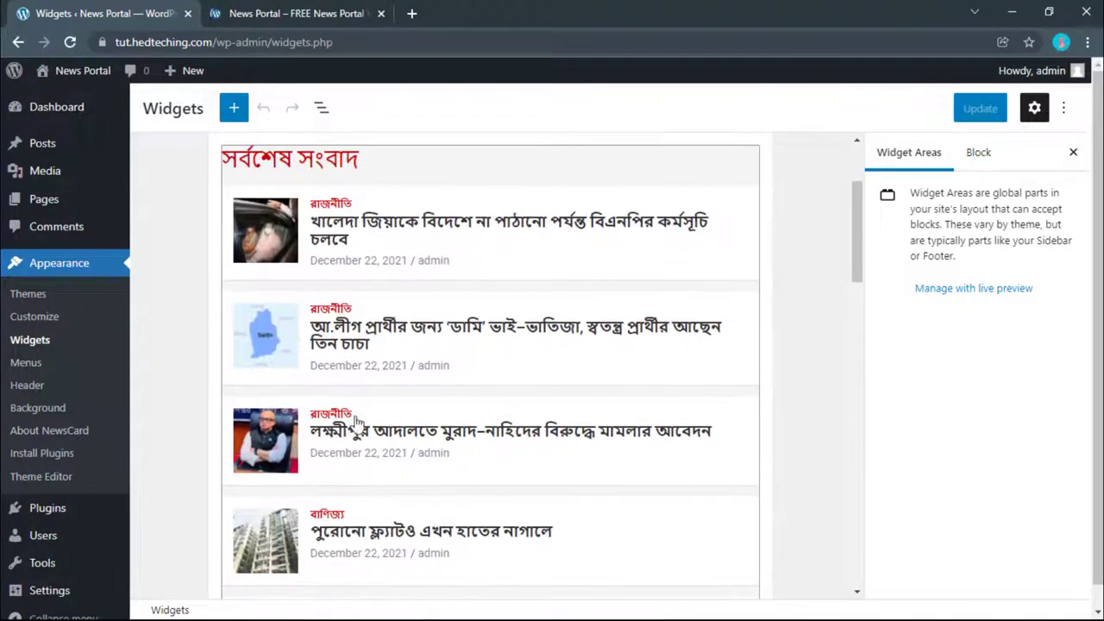
scroll(714, 399, "up", 2)
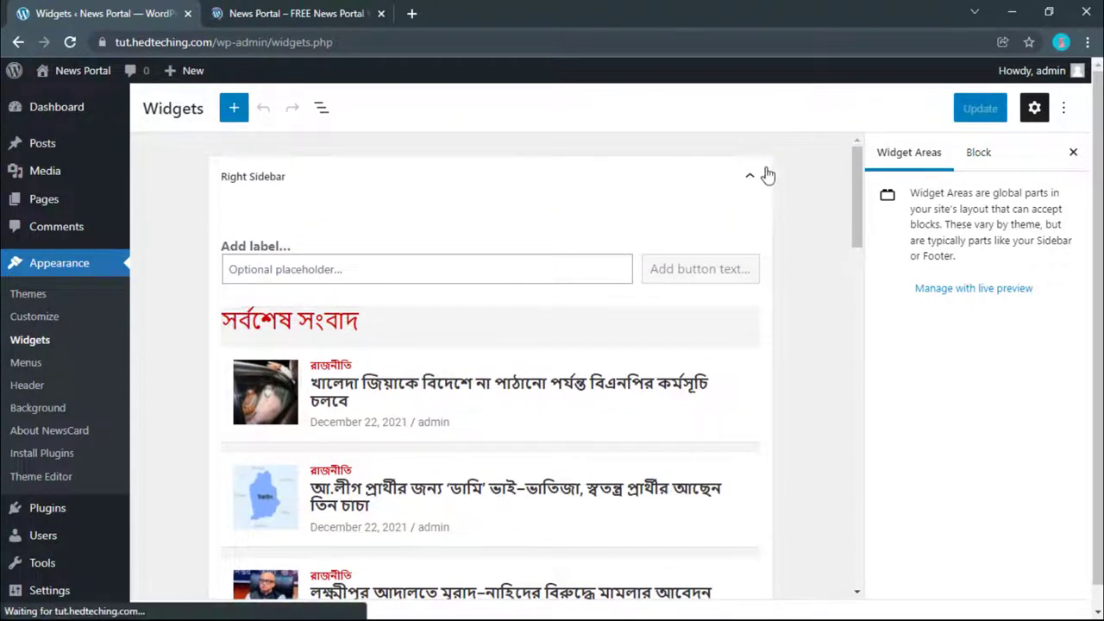
left_click(749, 180)
left_click(749, 178)
left_click(750, 178)
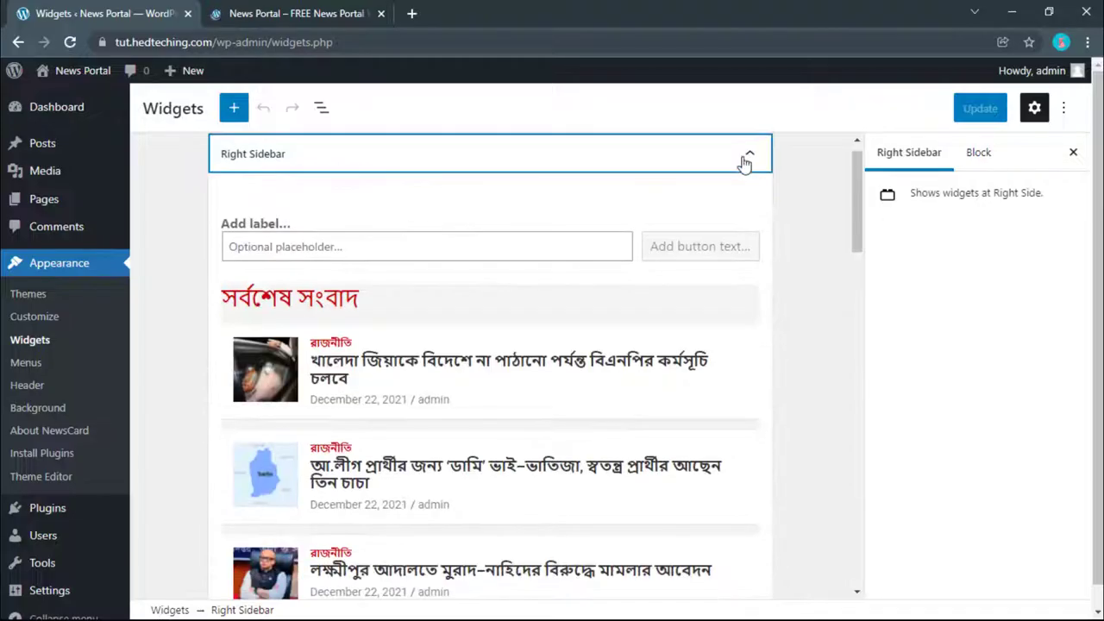
left_click(749, 157)
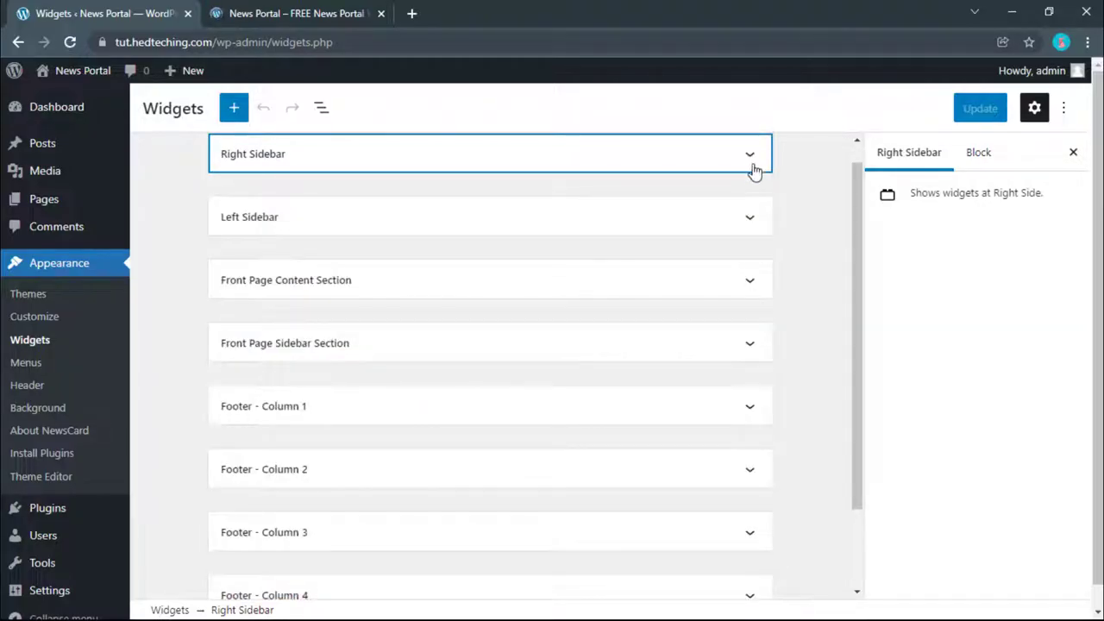
scroll(752, 177, "down", 2)
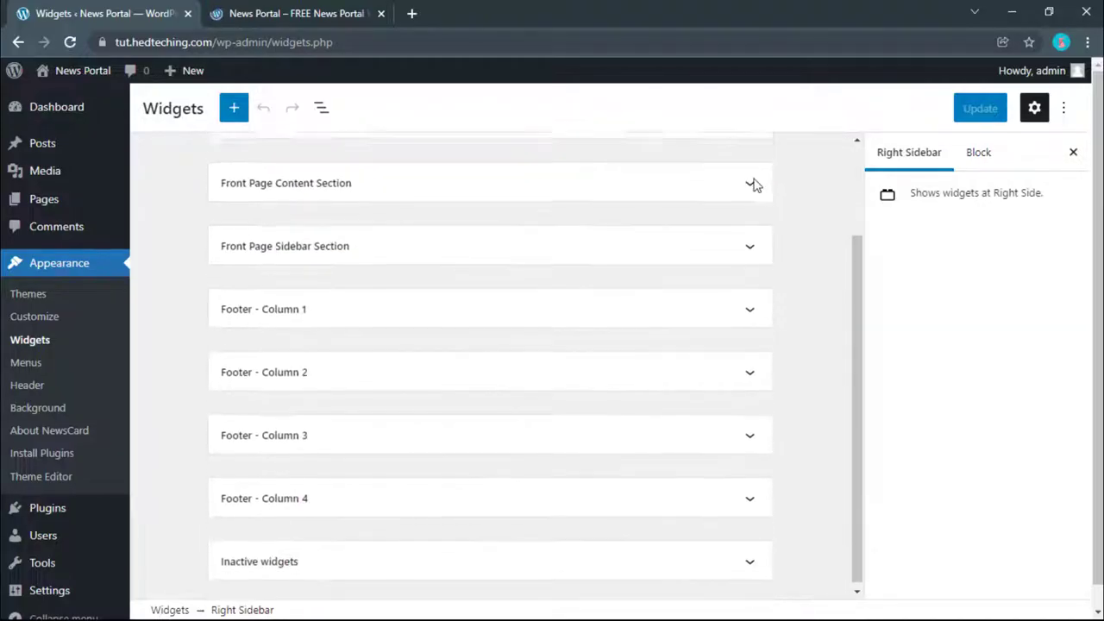
left_click(444, 311)
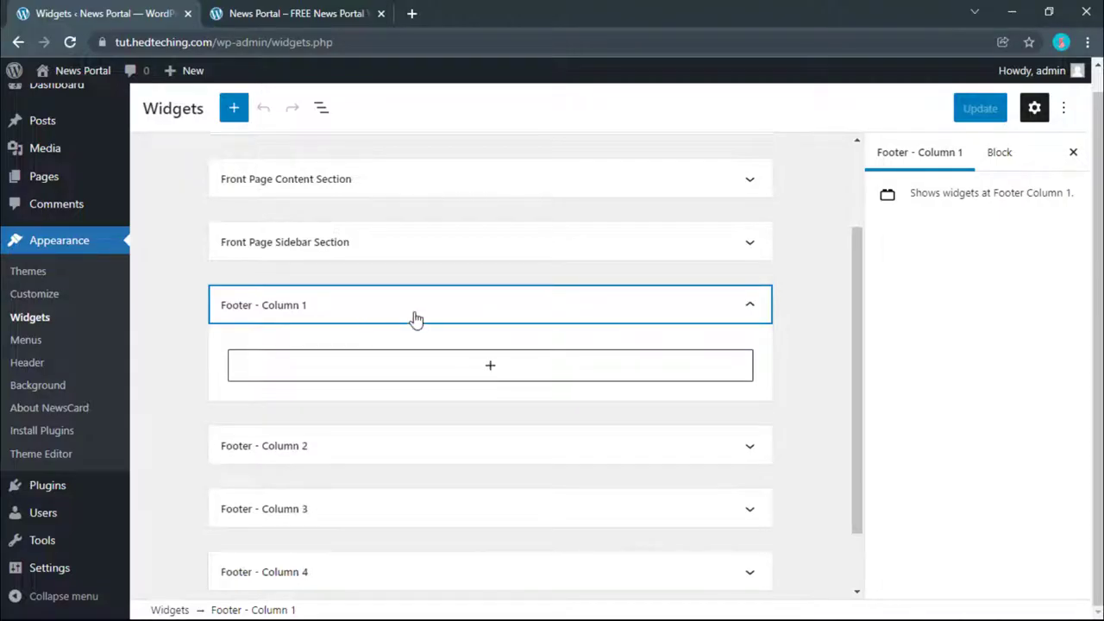
left_click(369, 453)
left_click(369, 450)
left_click(374, 317)
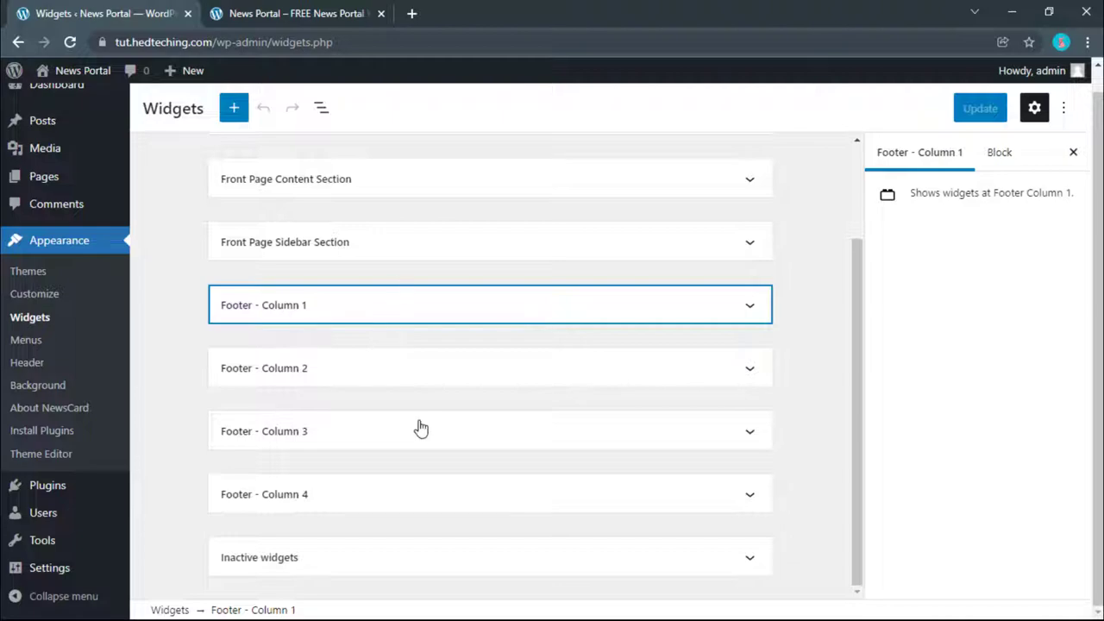
Step: Glance at the live front page, then expand Footer - Column 1 in the Widgets editor
left_click(343, 12)
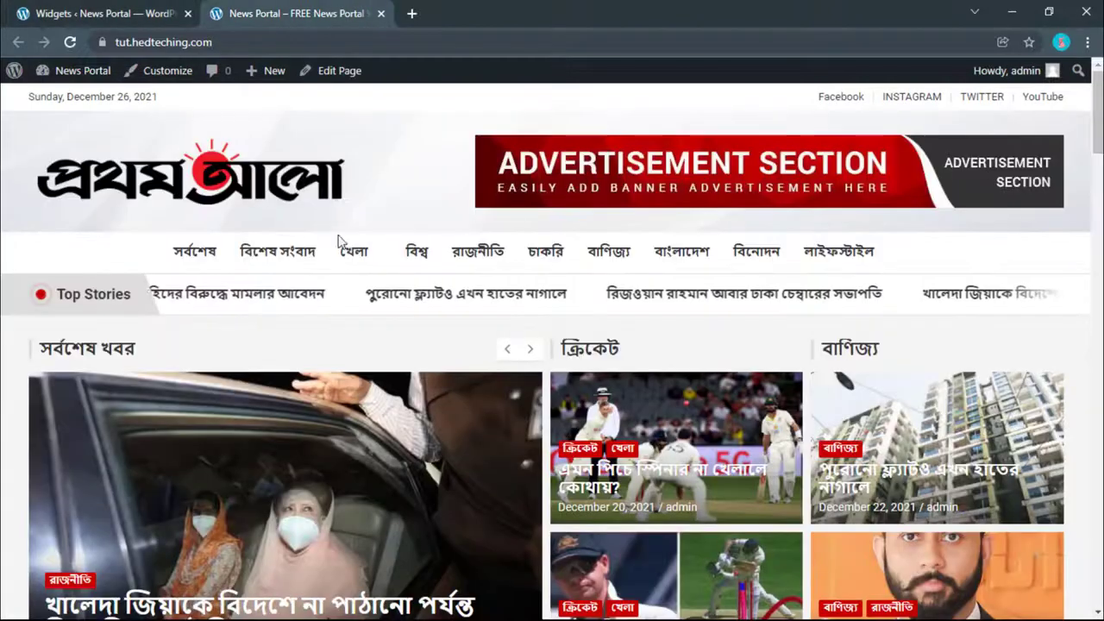
scroll(1067, 138, "down", 2)
scroll(1067, 138, "down", 15)
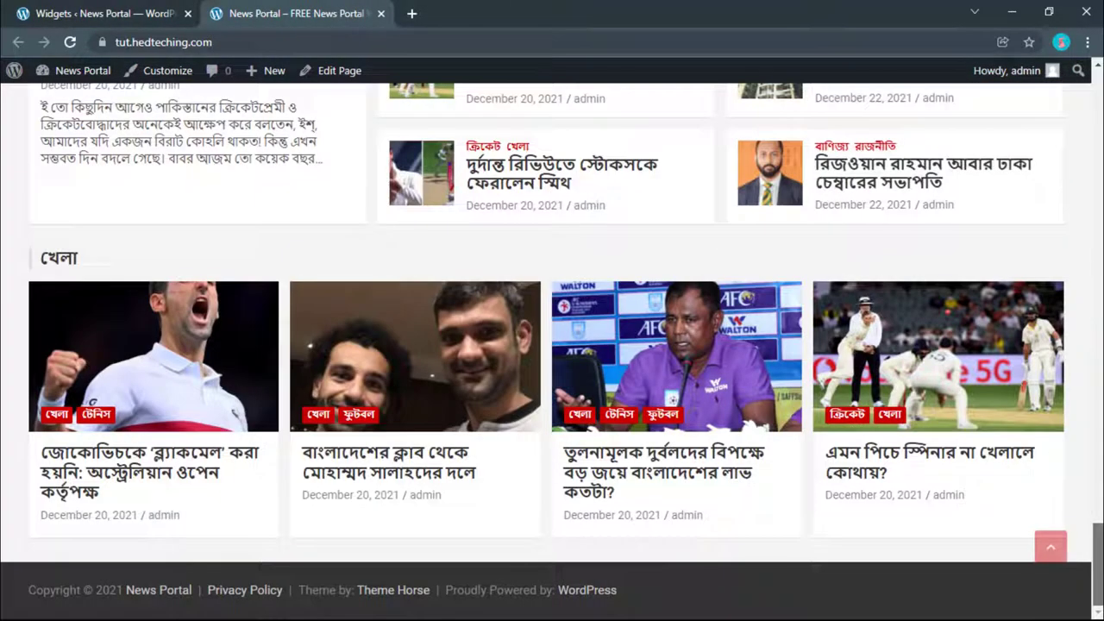
left_click(77, 12)
left_click(248, 310)
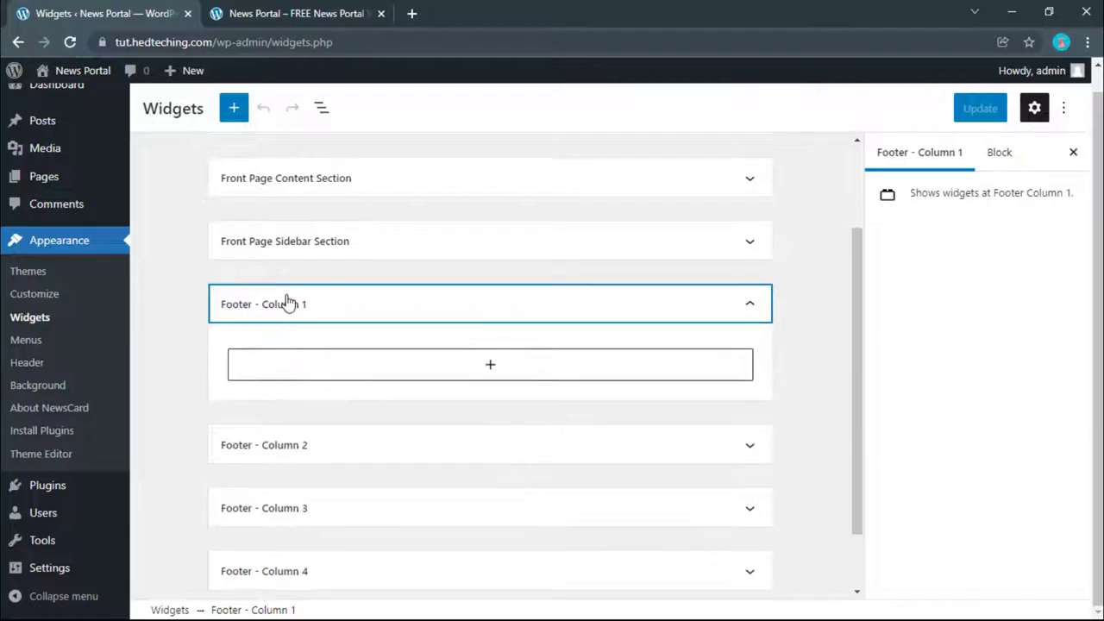
scroll(279, 227, "down", 1)
scroll(280, 229, "up", 1)
left_click(280, 229)
left_click(280, 246)
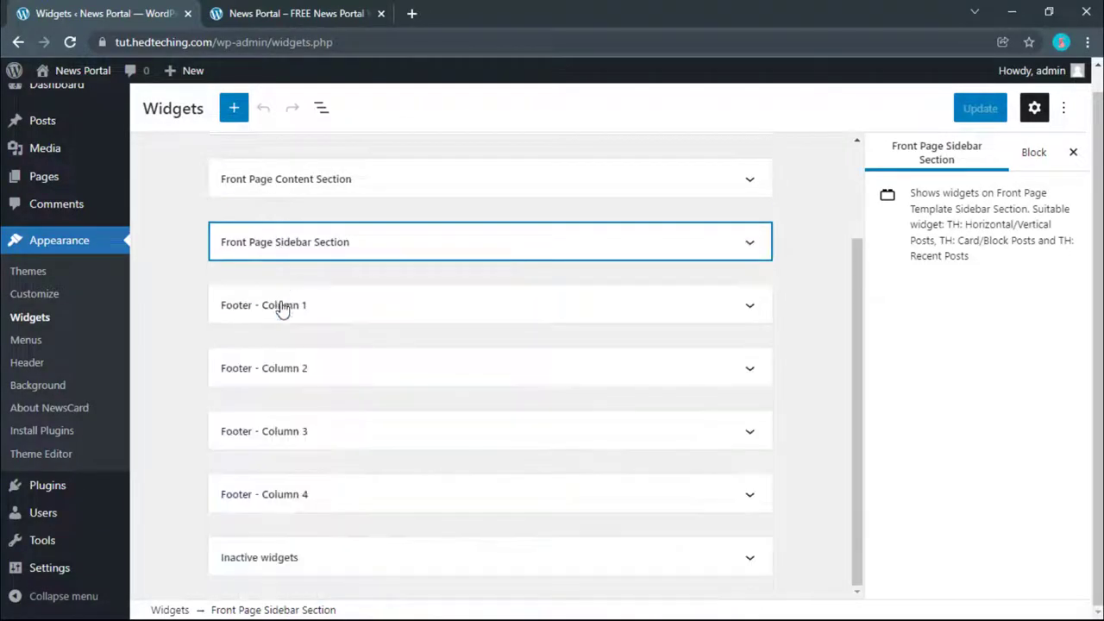
left_click(284, 307)
scroll(411, 301, "down", 1)
Step: Add a Heading block from the full block list, which lands in Footer - Column 2
left_click(411, 295)
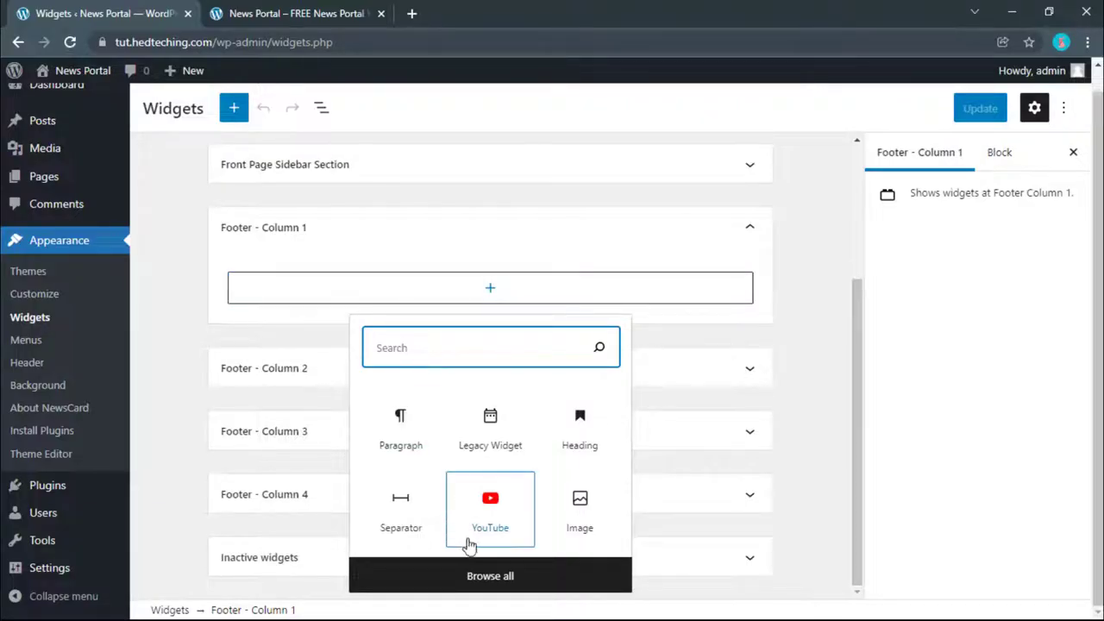
left_click(470, 574)
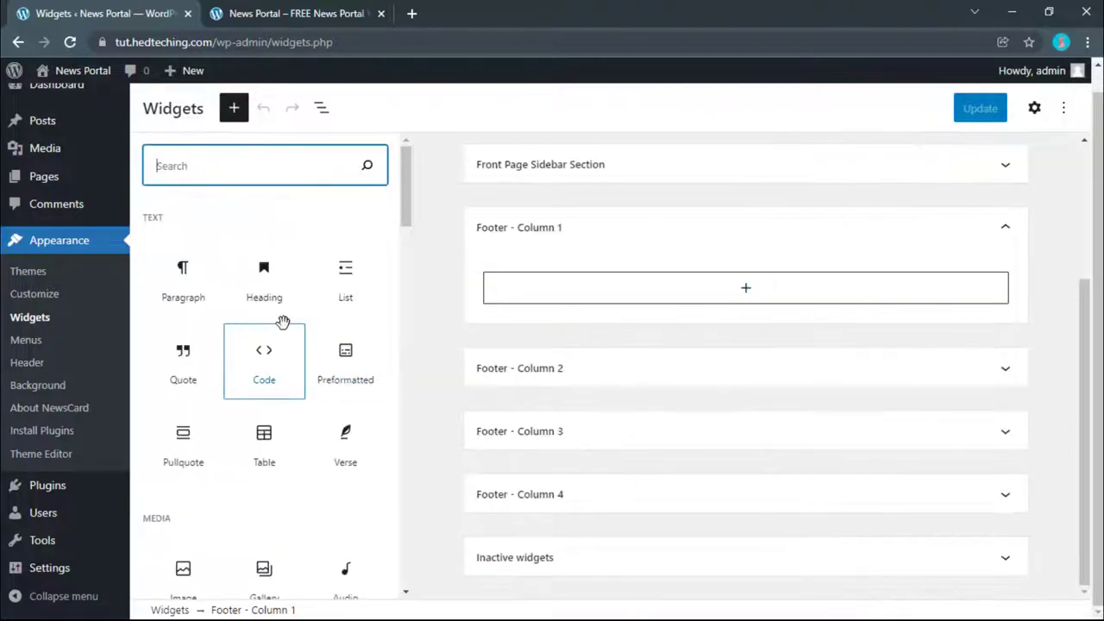
scroll(284, 323, "down", 10)
scroll(285, 332, "down", 15)
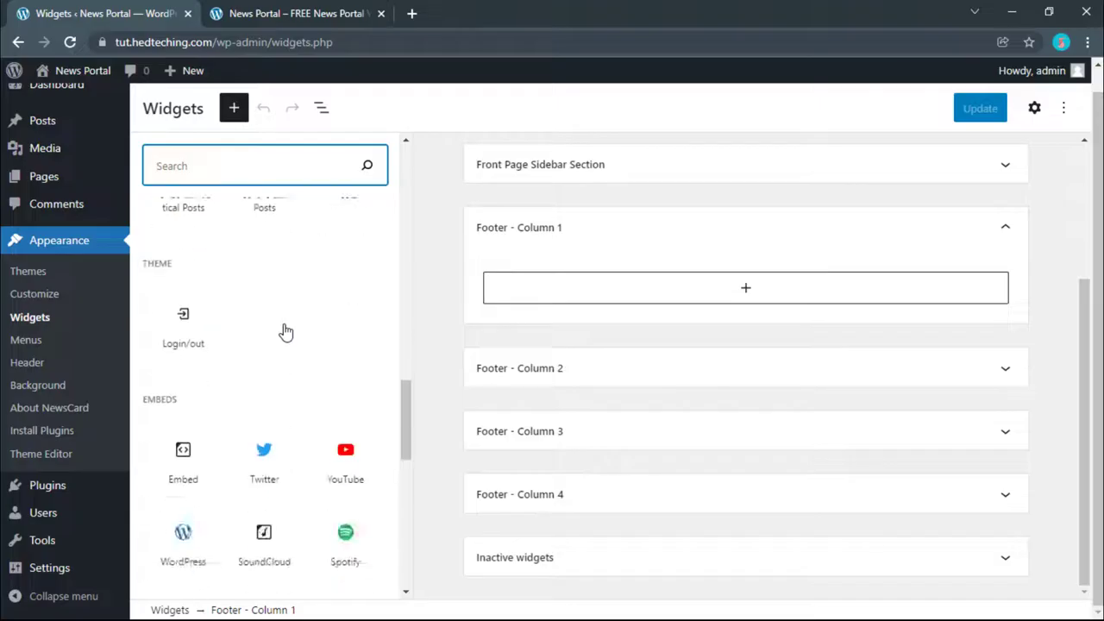
scroll(284, 332, "up", 10)
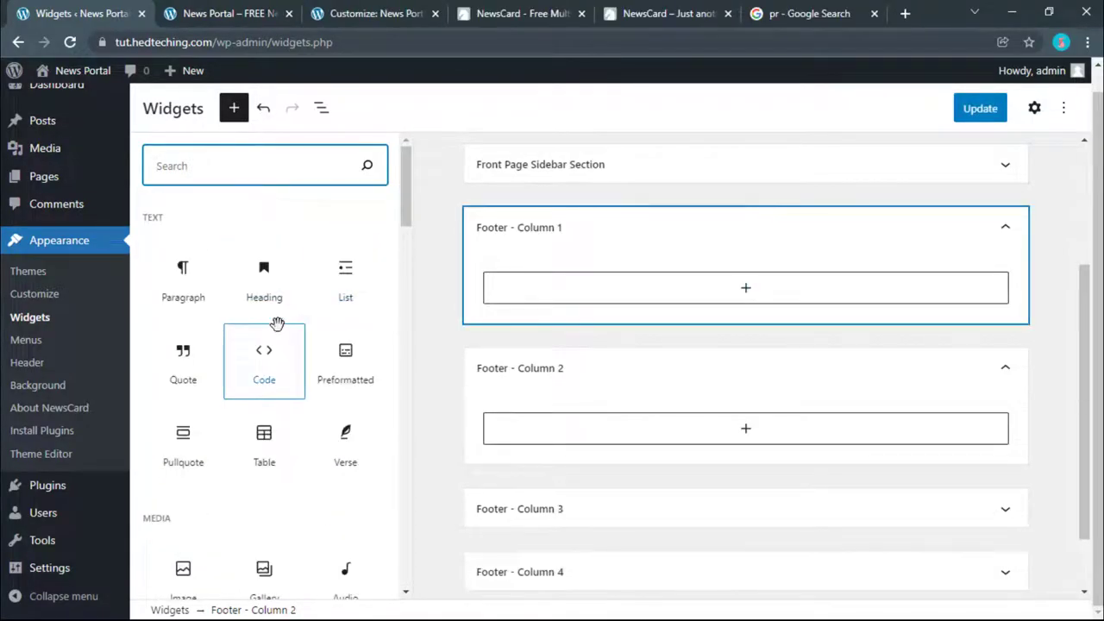
left_click(267, 312)
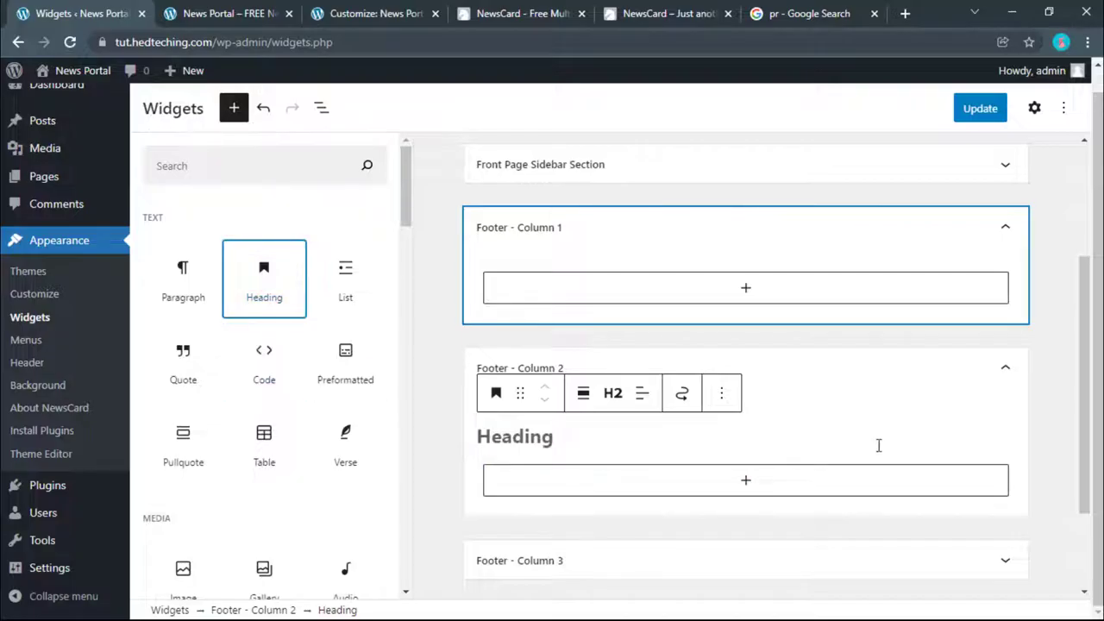
Step: Delete that heading from Footer - Column 2 and add a Heading block to Footer - Column 1
left_click(674, 435)
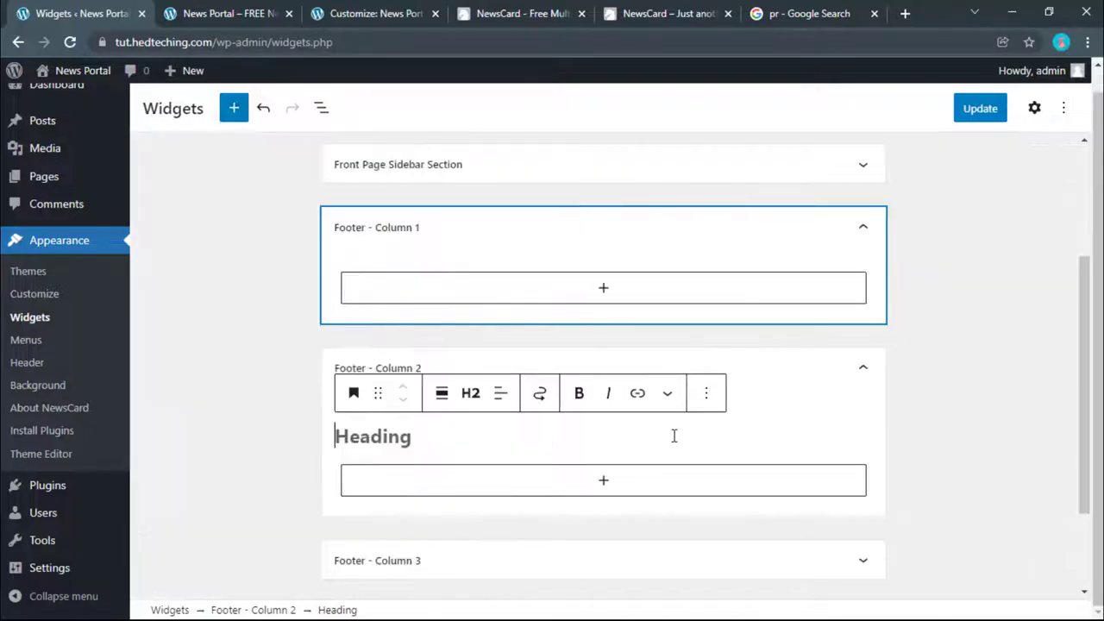
left_click(707, 393)
left_click(715, 340)
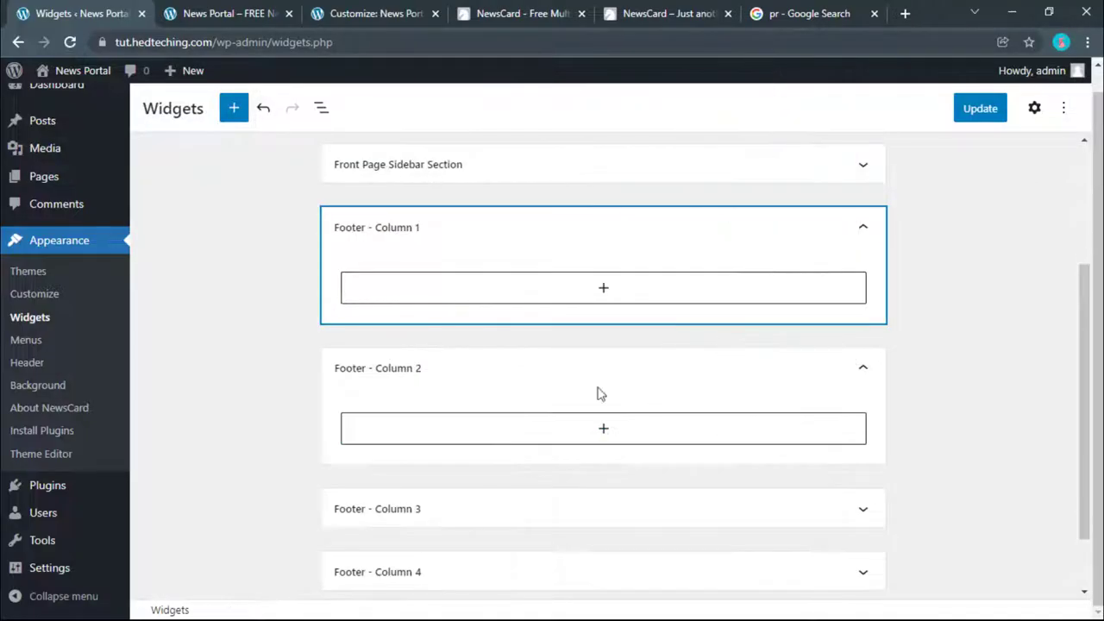
left_click(550, 300)
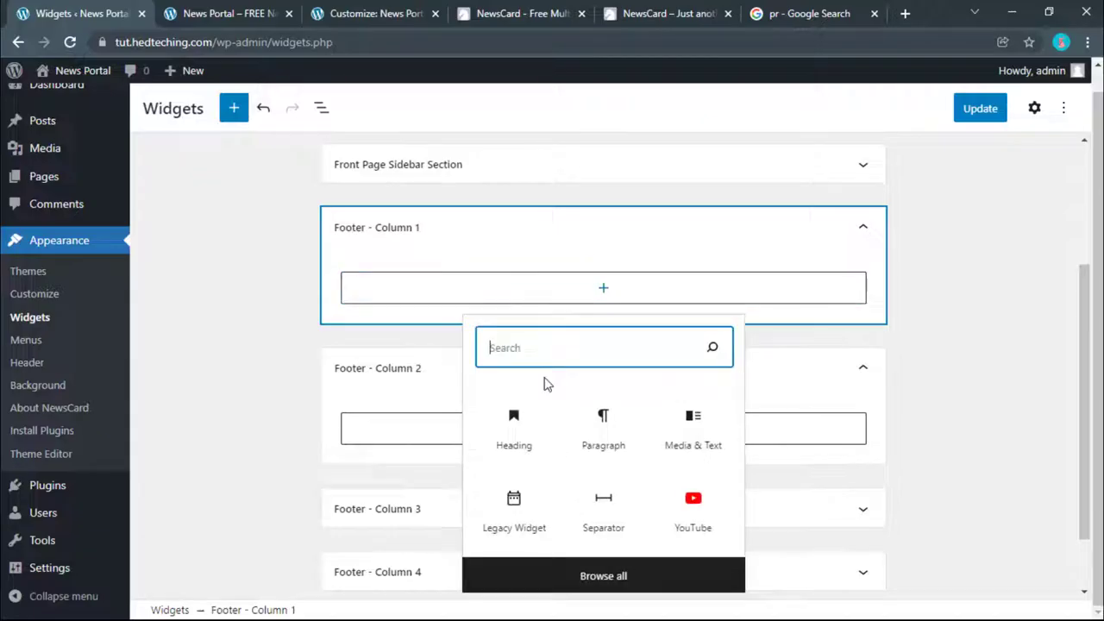
left_click(533, 436)
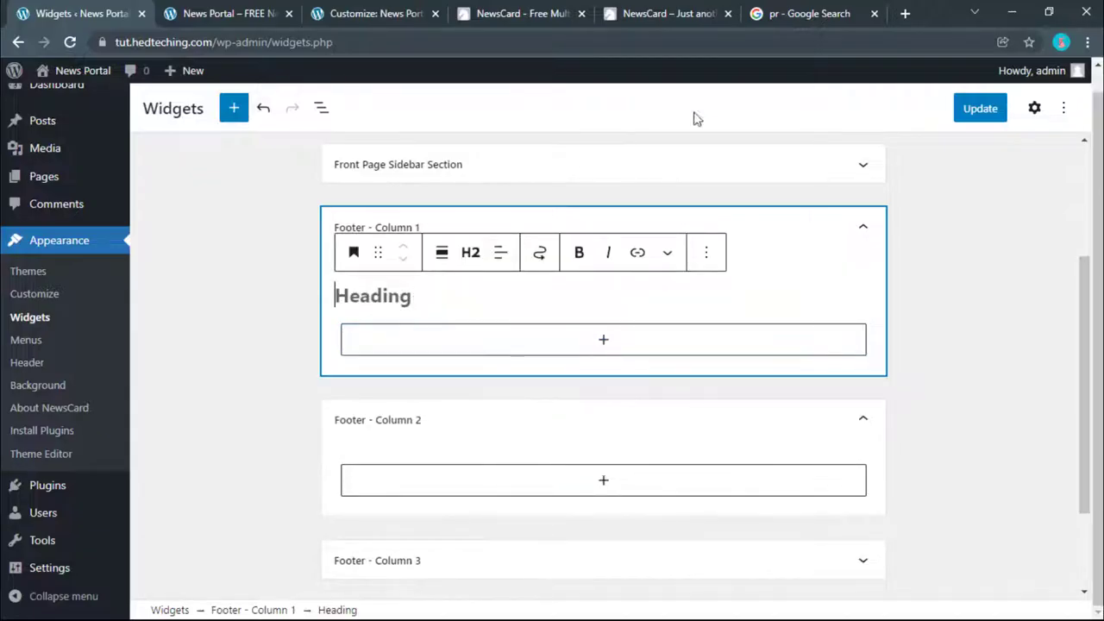
Step: Switch through the browser tabs to the Google search results page
left_click(809, 13)
left_click(668, 13)
left_click(574, 13)
Step: Load prothomalo.com by typing 'pr' in the address bar
left_click(809, 13)
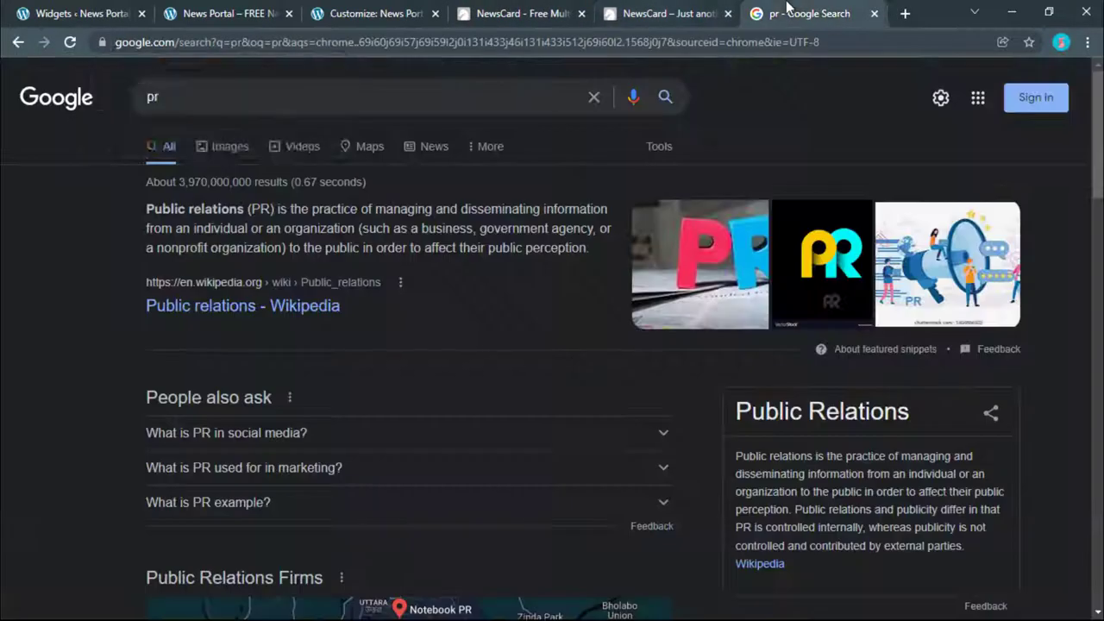
left_click(334, 67)
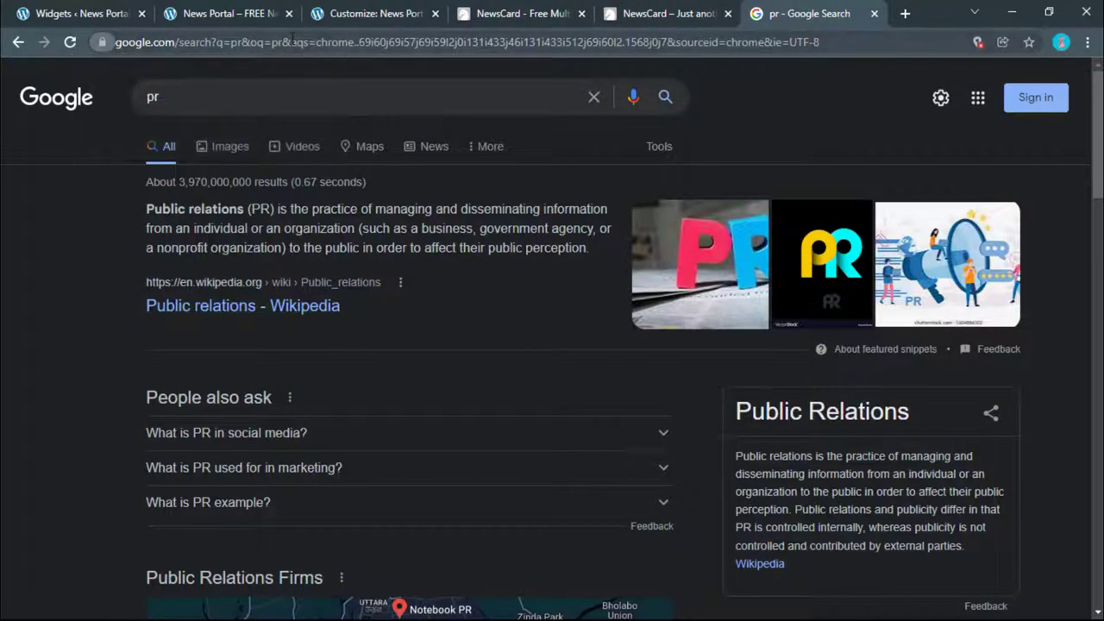
left_click(291, 42)
type("pr")
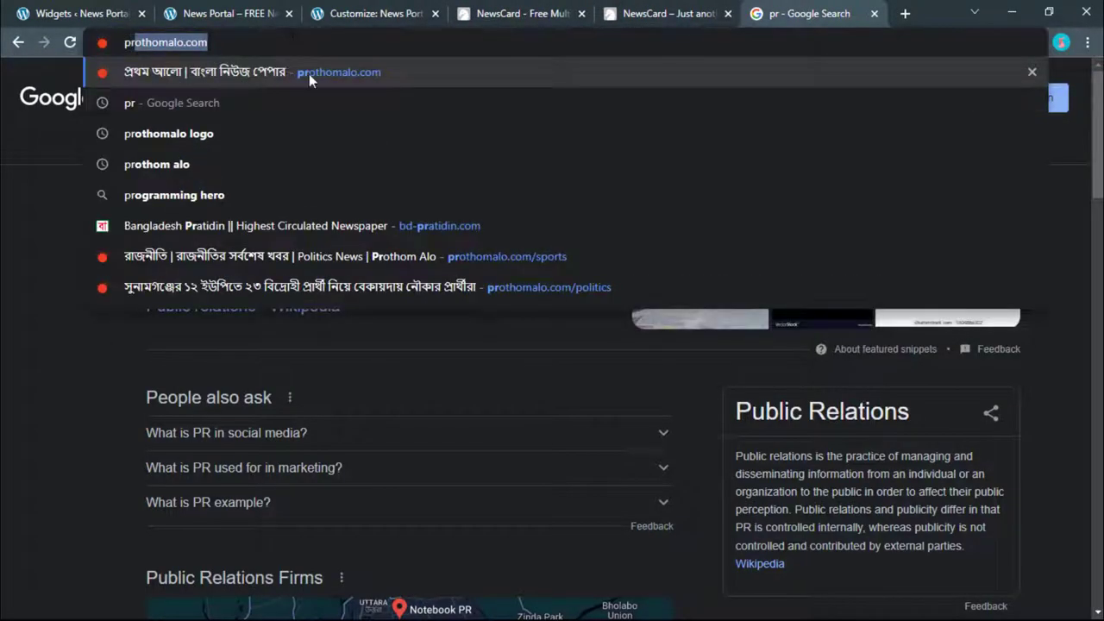
left_click(308, 73)
Step: Scroll to the Prothom Alo footer, closing the bottom ad banner
scroll(604, 261, "down", 10)
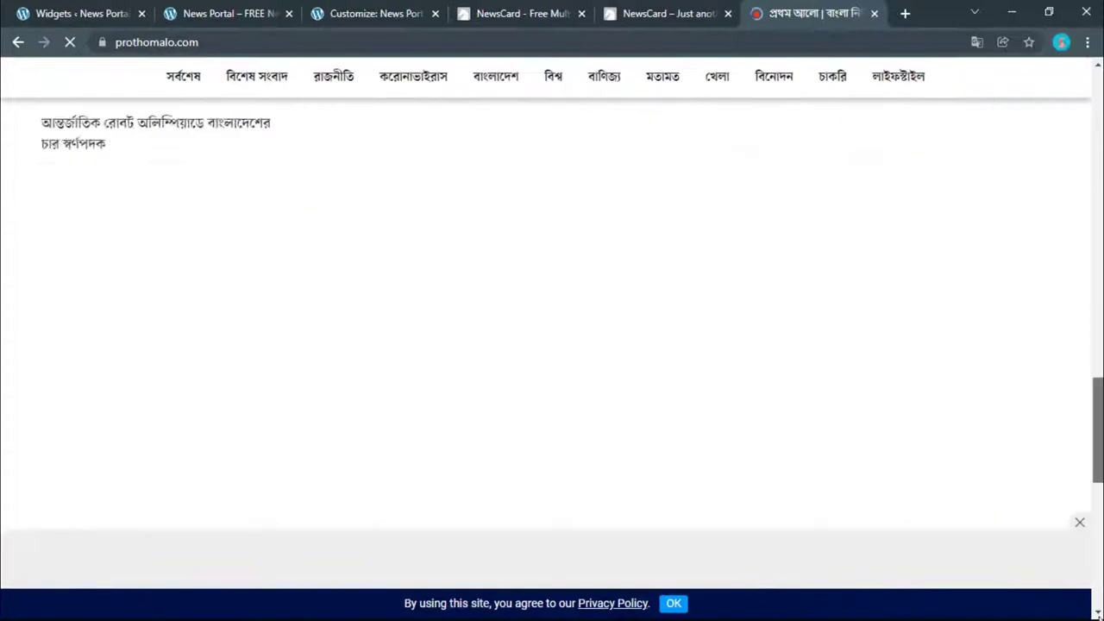
scroll(1044, 617, "down", 5)
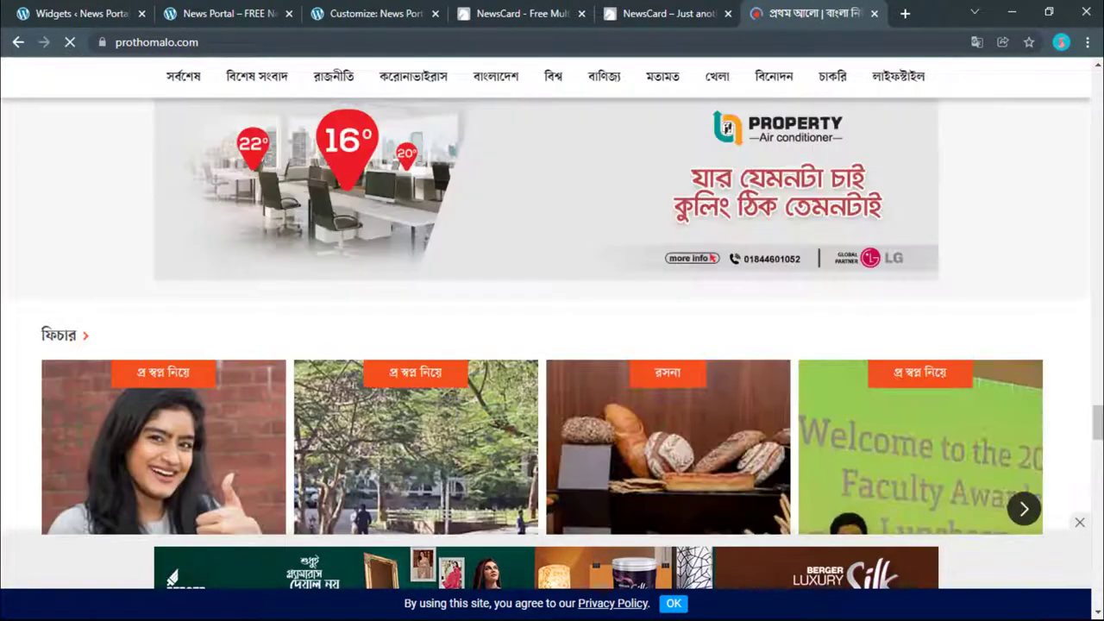
scroll(1096, 589, "down", 15)
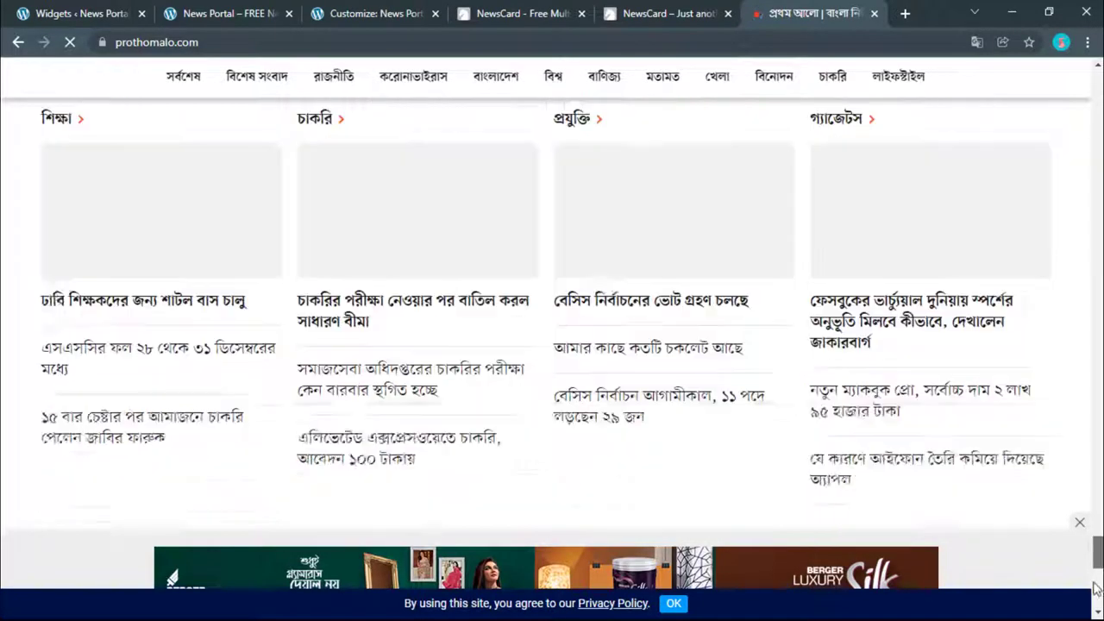
scroll(1095, 589, "down", 5)
left_click(1080, 526)
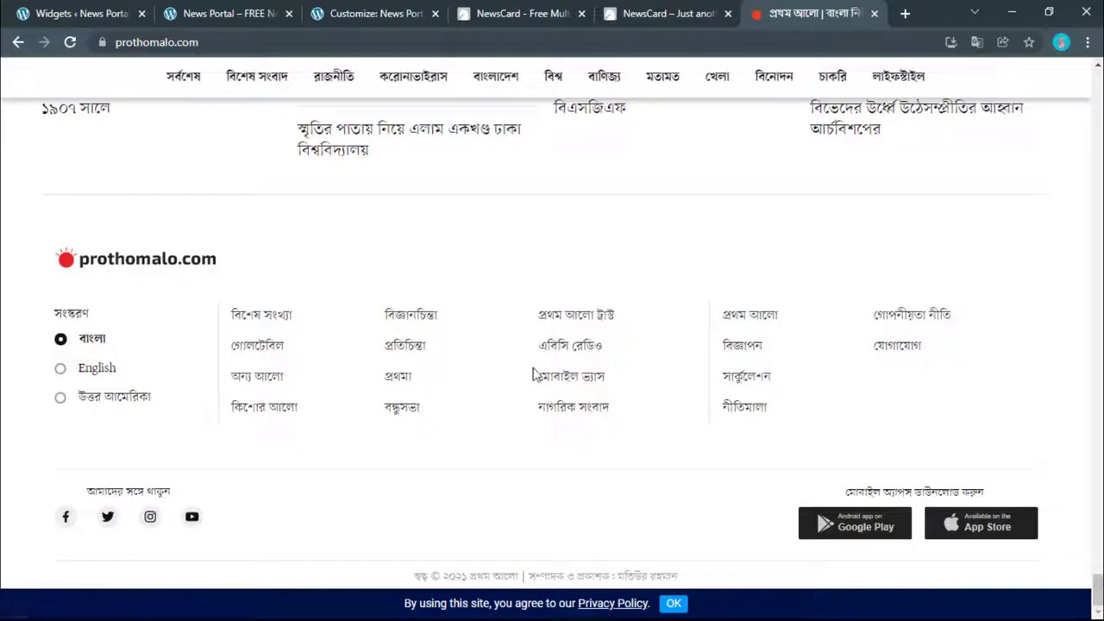
scroll(193, 288, "up", 1)
scroll(158, 271, "down", 1)
Step: Review the NewsCard demo's footer description, then return to the News Portal tab
left_click(226, 13)
left_click(626, 15)
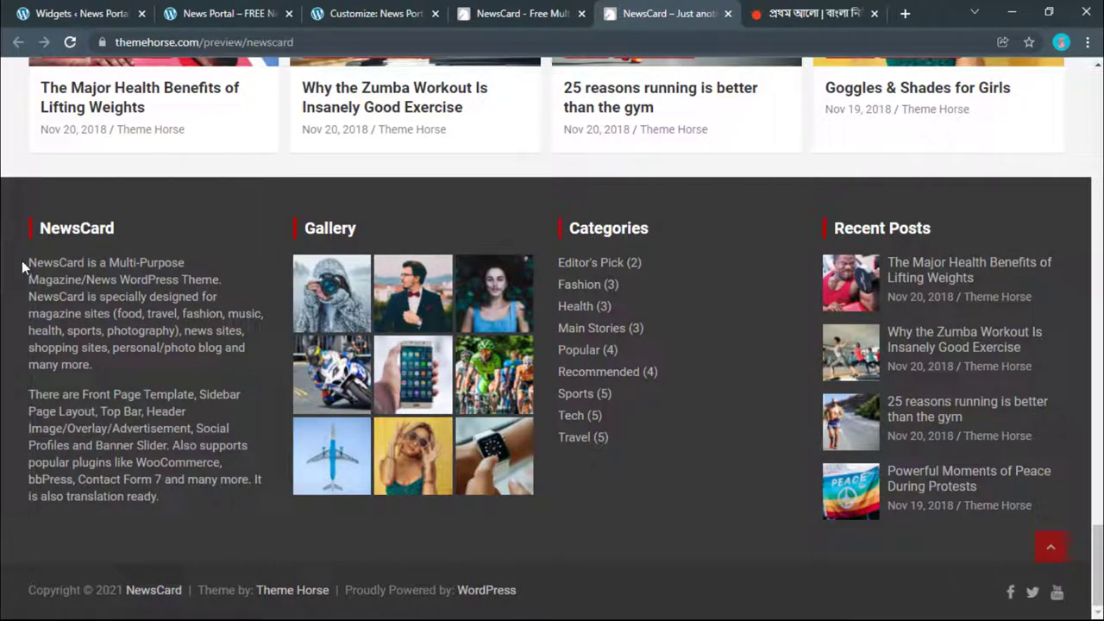
left_click_drag(22, 268, 195, 348)
left_click(198, 394)
left_click(207, 13)
Step: Compare the Widgets editor with the Prothom Alo footer, then return to the Widgets editor
left_click(87, 13)
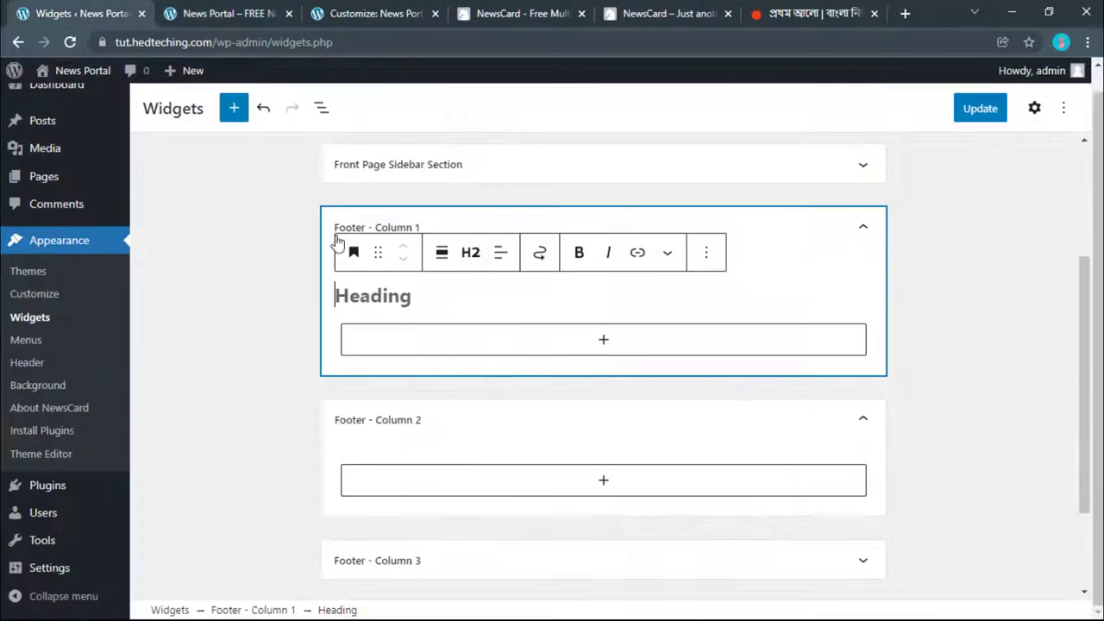
left_click(841, 9)
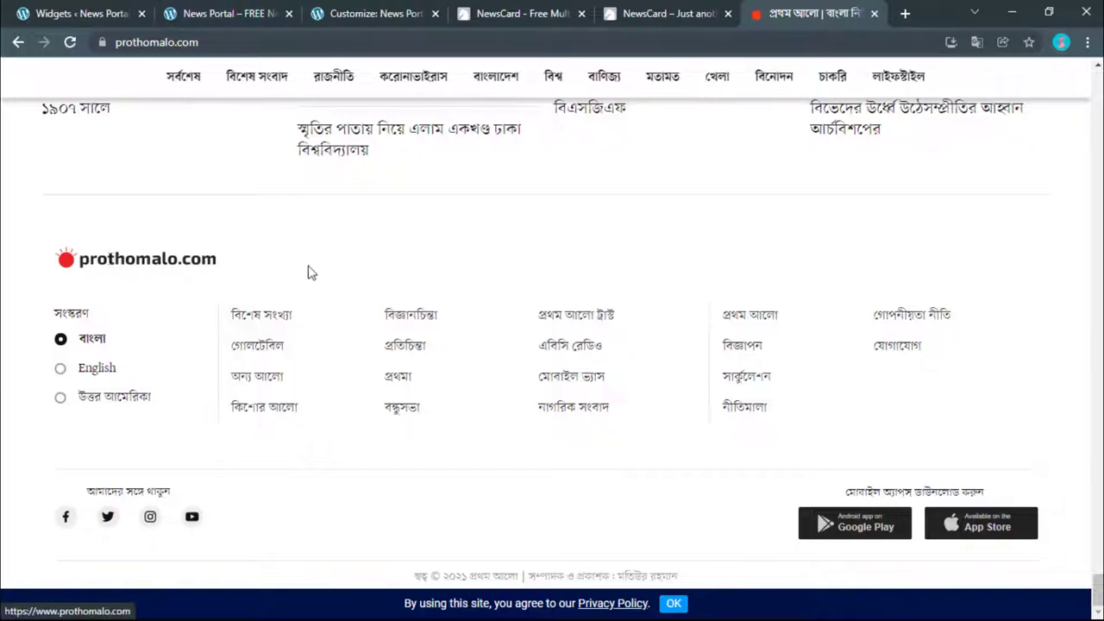
scroll(308, 271, "up", 2)
scroll(308, 271, "down", 2)
key("ctrl+1")
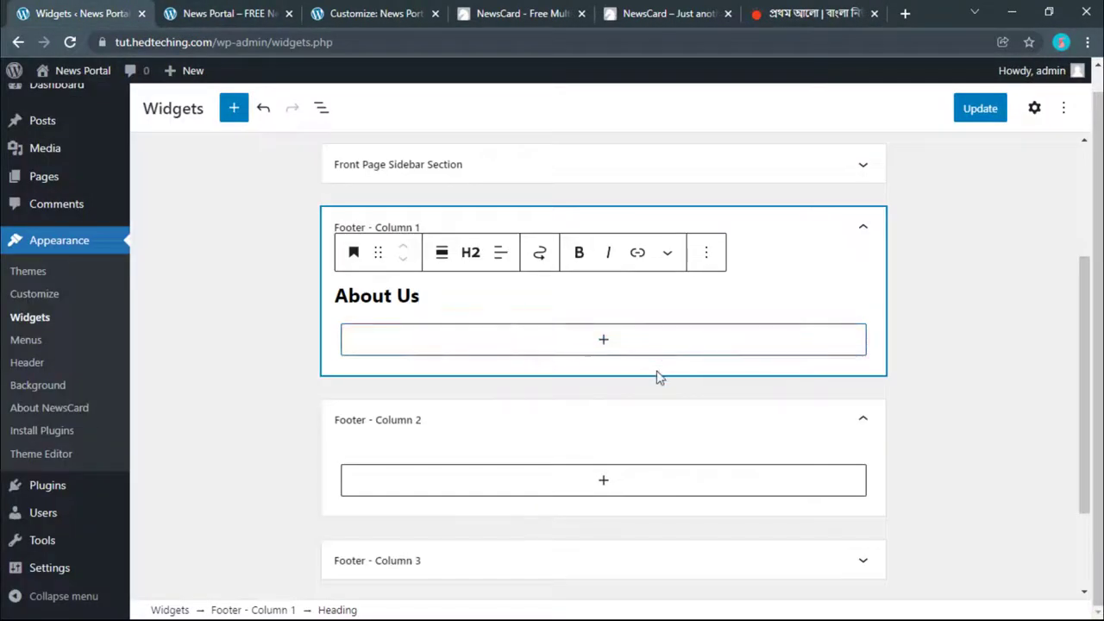
Step: Add an empty Paragraph block under the About Us heading and switch to the NewsCard demo
left_click(453, 345)
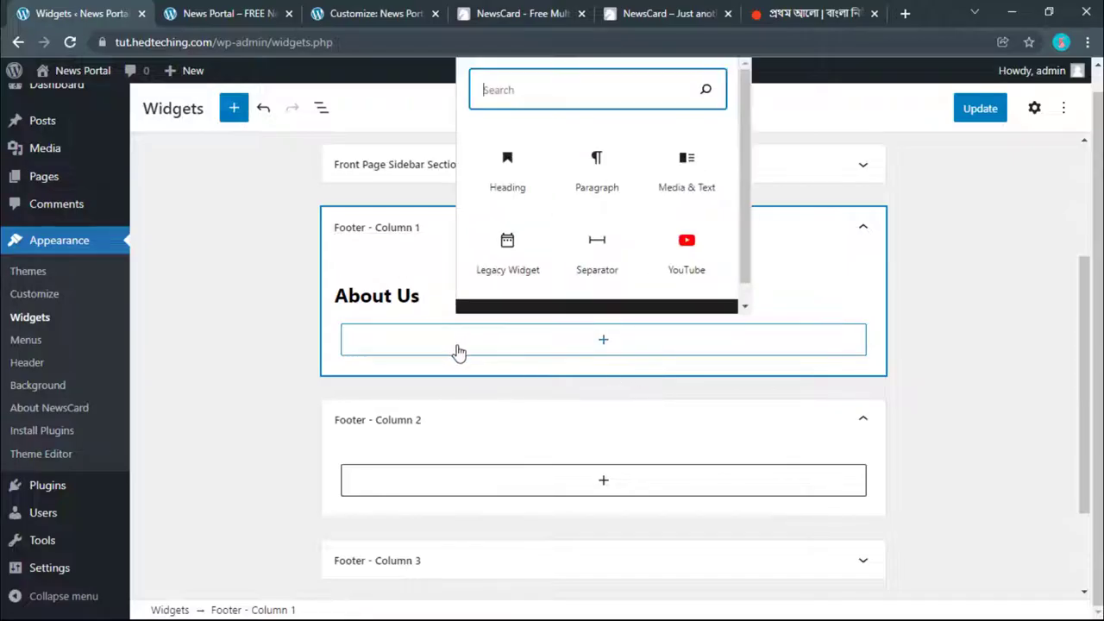
left_click(606, 199)
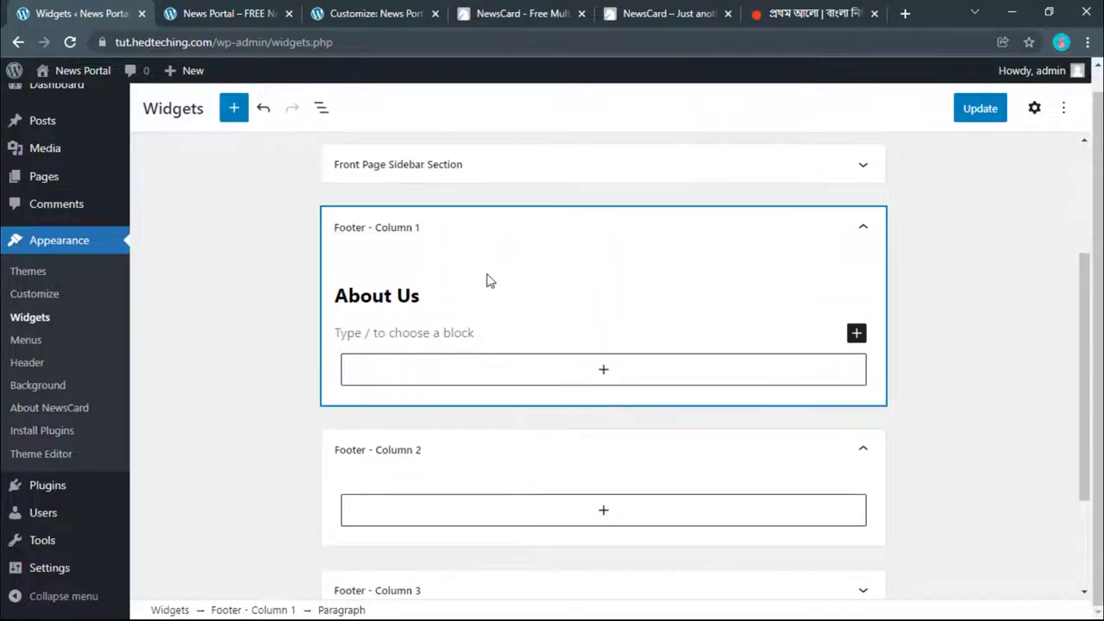
left_click(779, 9)
key("ctrl+5")
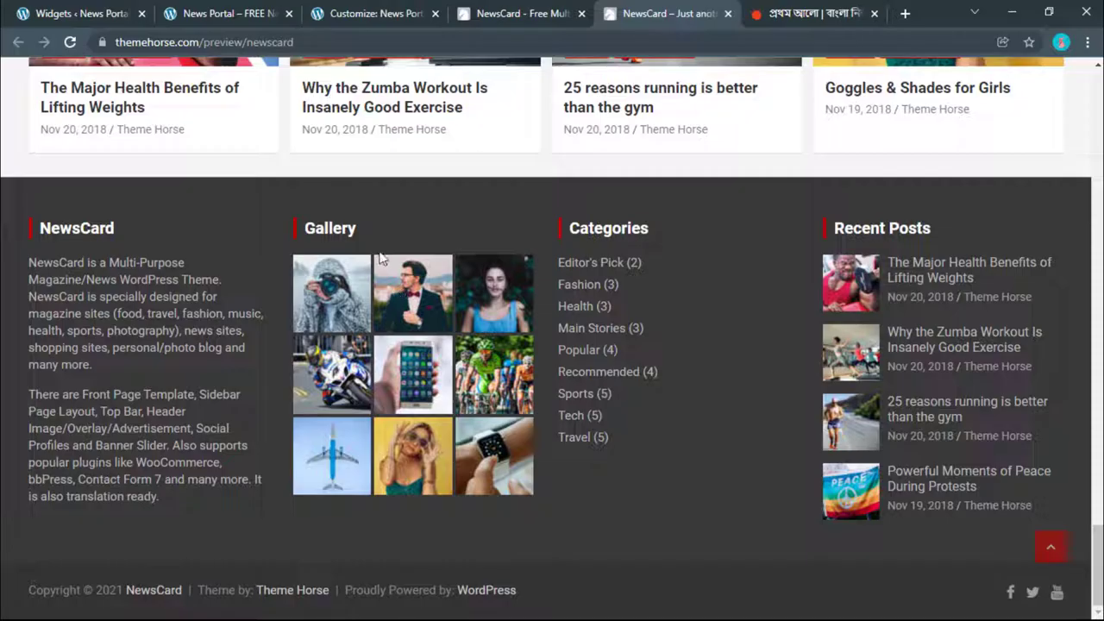
Step: Open the block list in the Widgets editor, then check the Kaler Kantho footer for reference
key("ctrl+1")
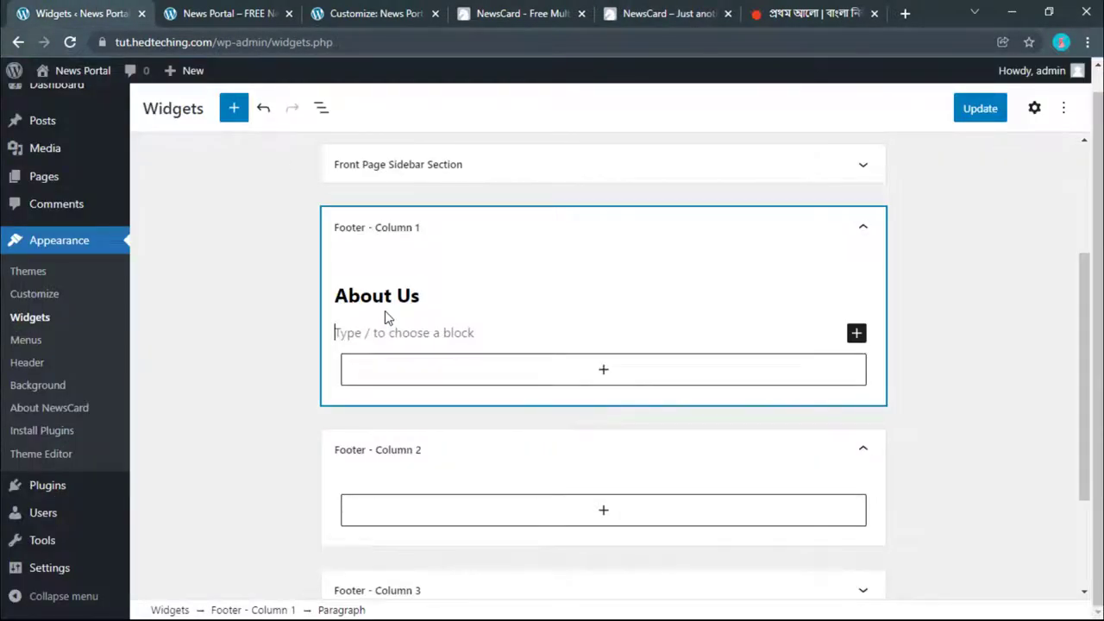
left_click(856, 334)
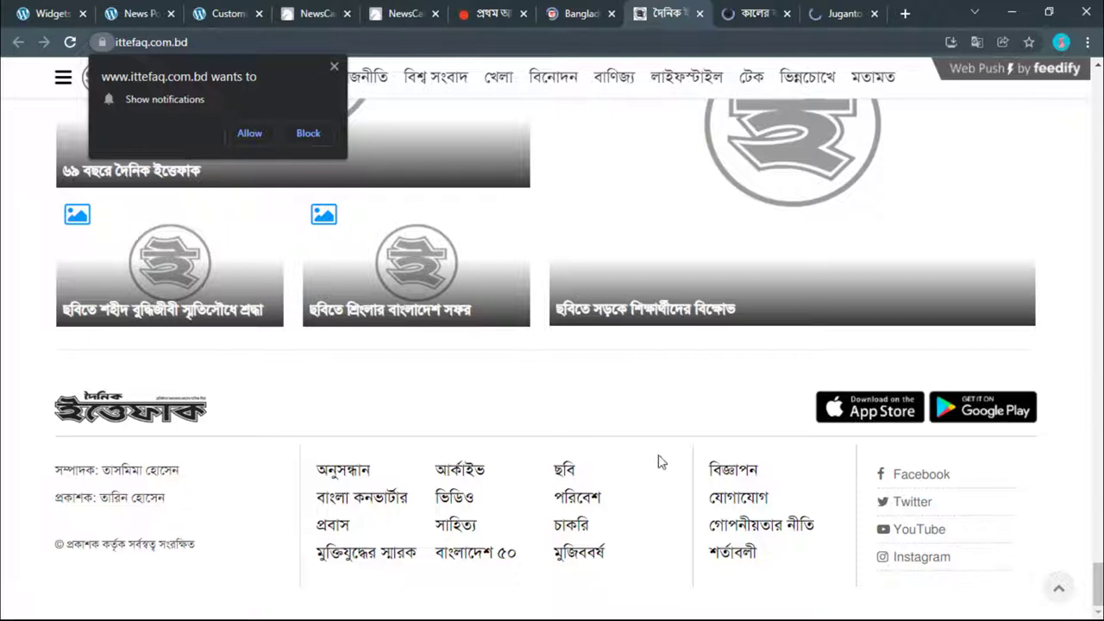
left_click(333, 67)
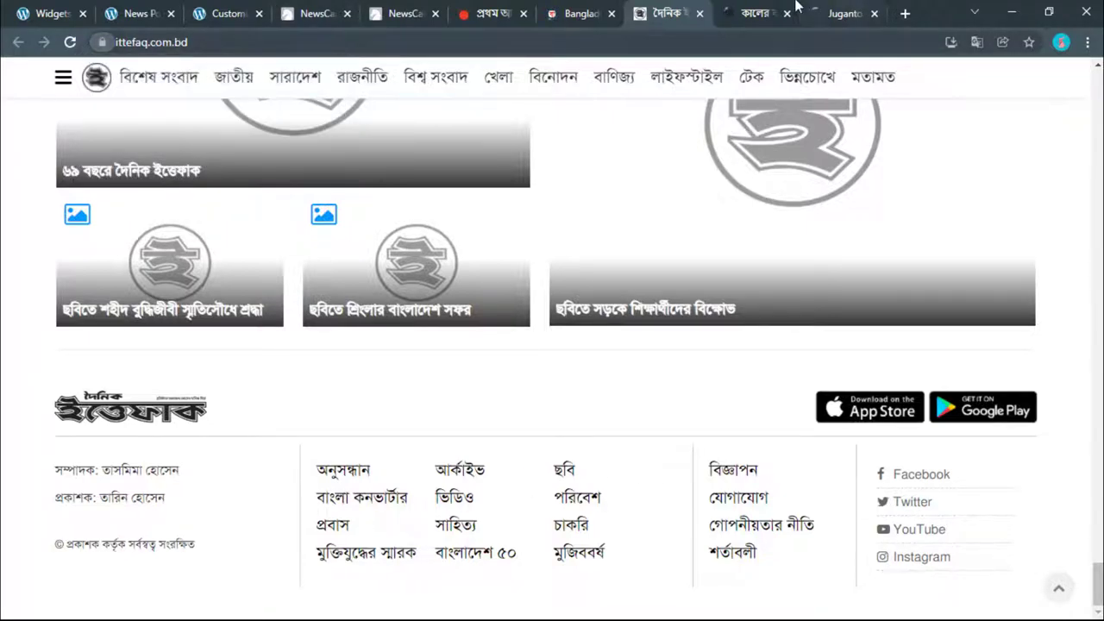
key("ctrl+Tab")
key("End")
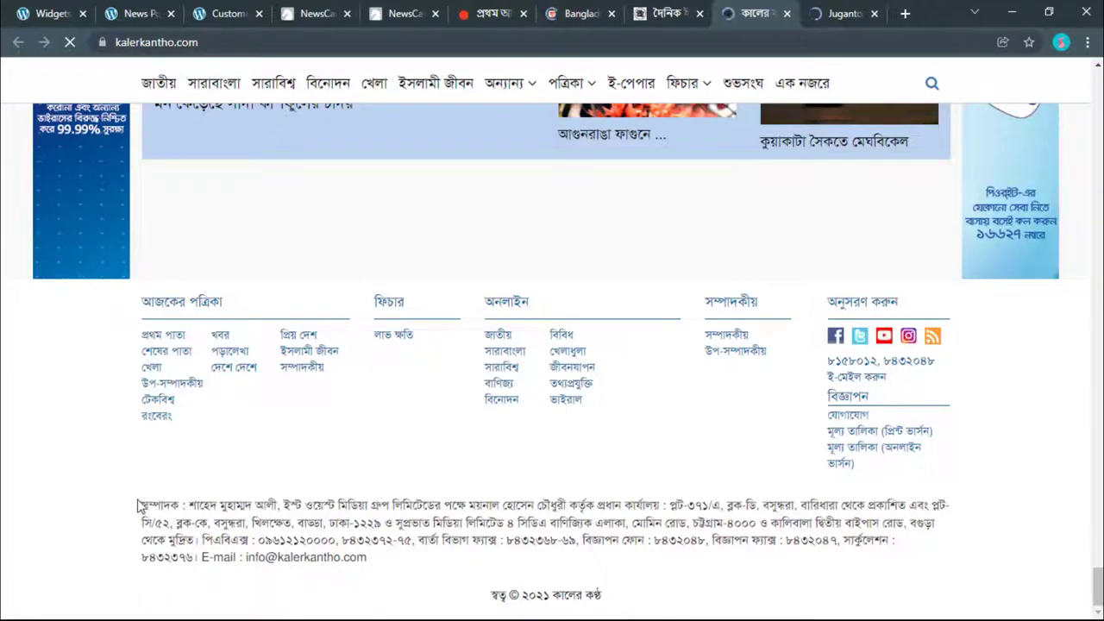
left_click_drag(141, 504, 385, 572)
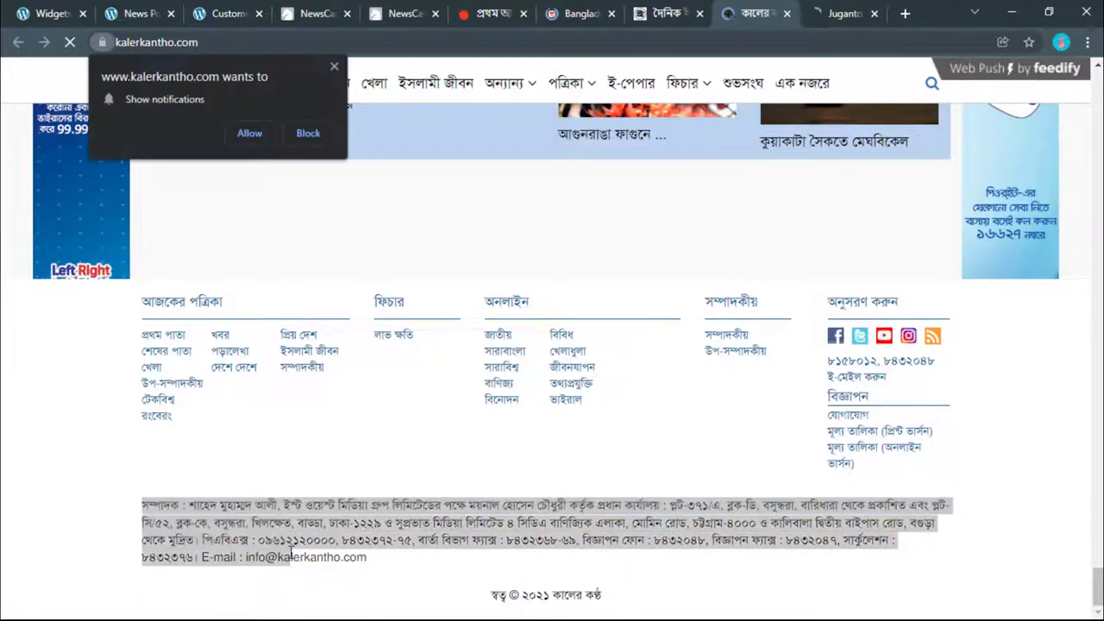
left_click(374, 577)
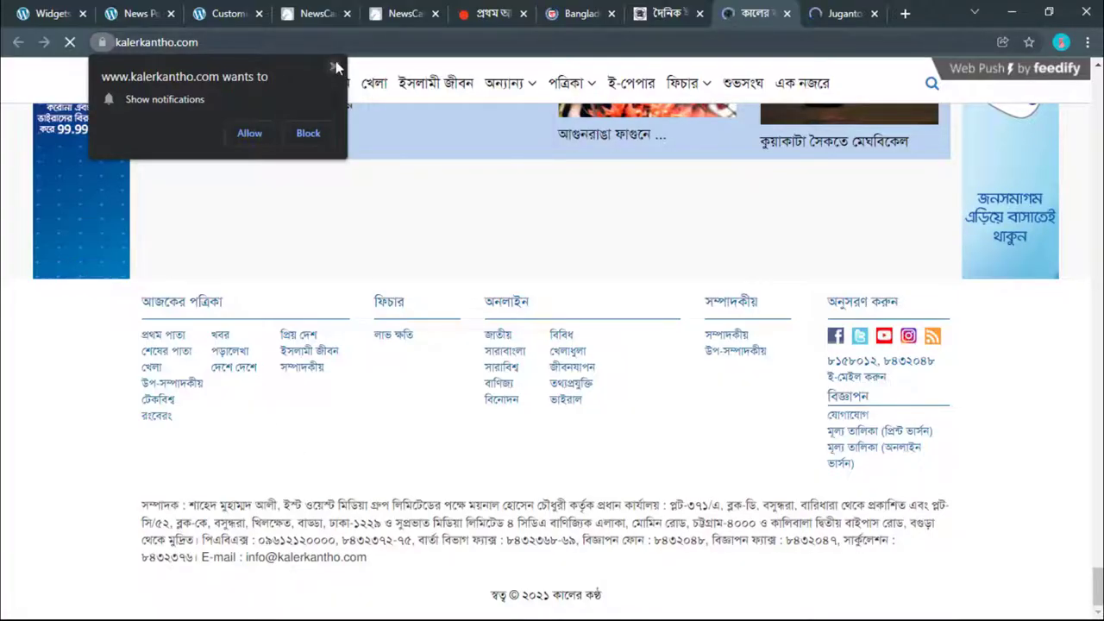
Step: Copy both NewsCard footer description paragraphs
left_click(297, 16)
left_click(402, 10)
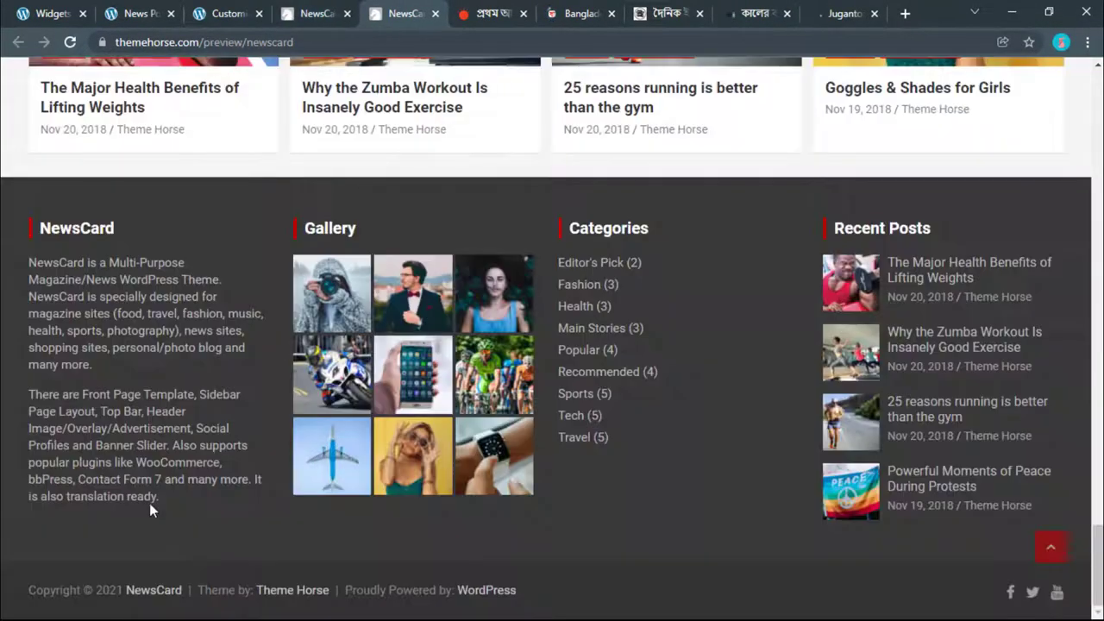
left_click_drag(157, 498, 19, 263)
right_click(69, 271)
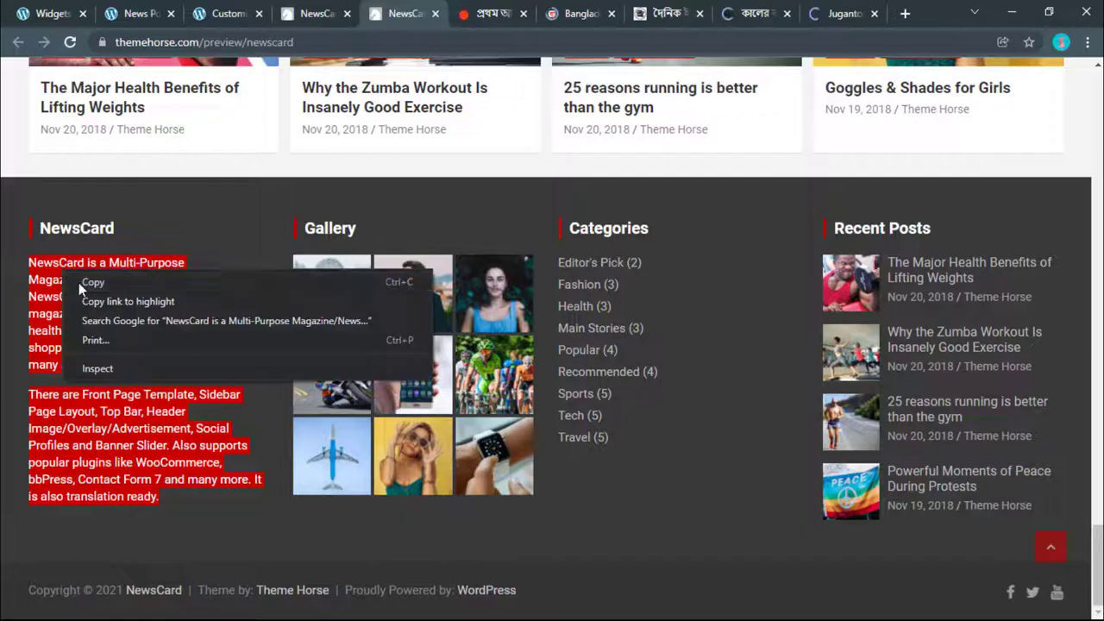
left_click(87, 283)
Step: Close the Customize tab without saving and return to the Widgets editor
left_click(138, 14)
left_click(207, 14)
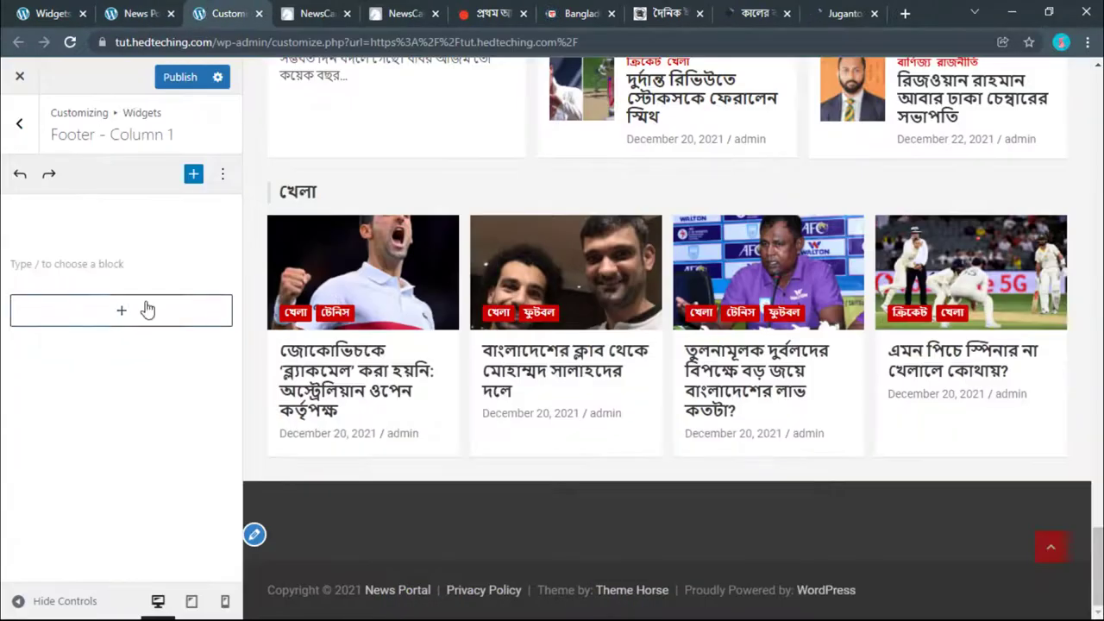
left_click(51, 13)
left_click(259, 14)
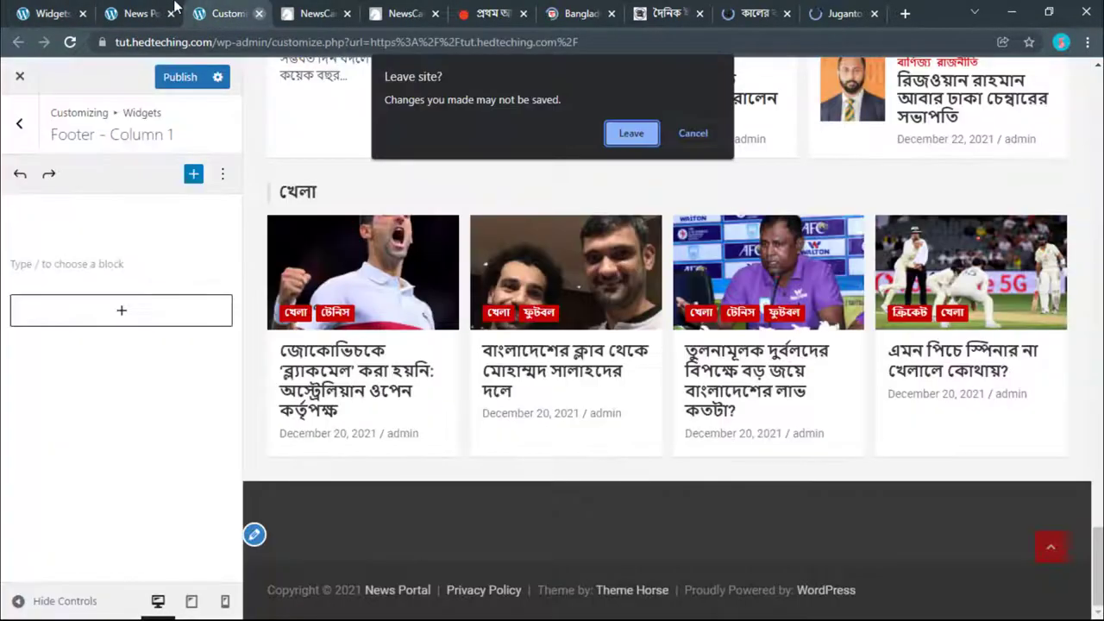
left_click(632, 132)
left_click(43, 14)
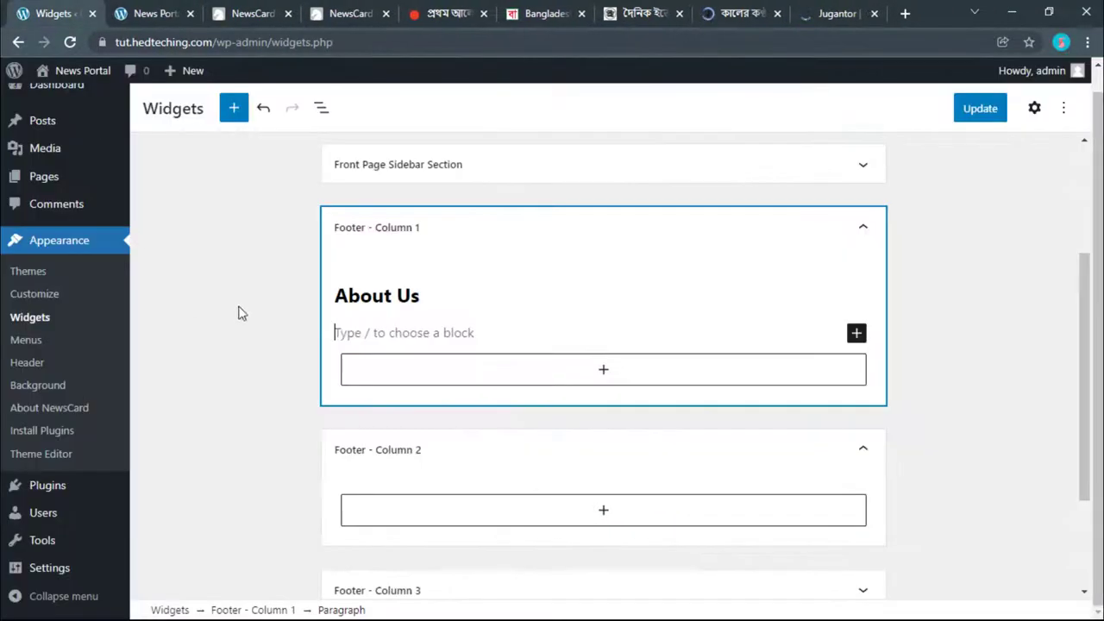
Step: Paste the NewsCard description into the About Us paragraph and Update to save the widgets
right_click(379, 335)
left_click(420, 460)
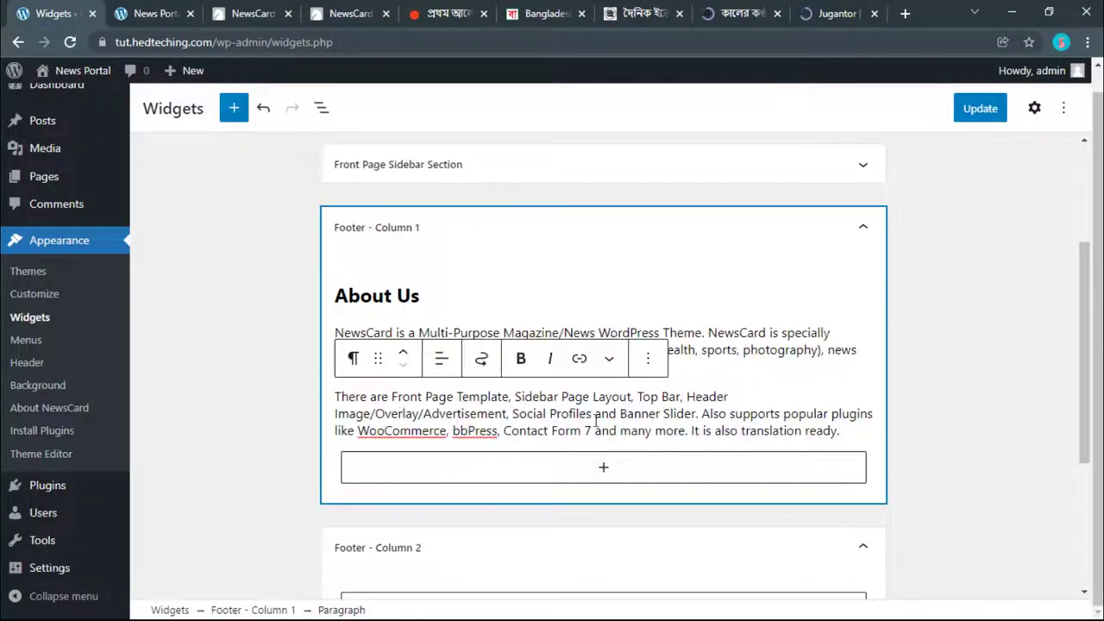
left_click(980, 108)
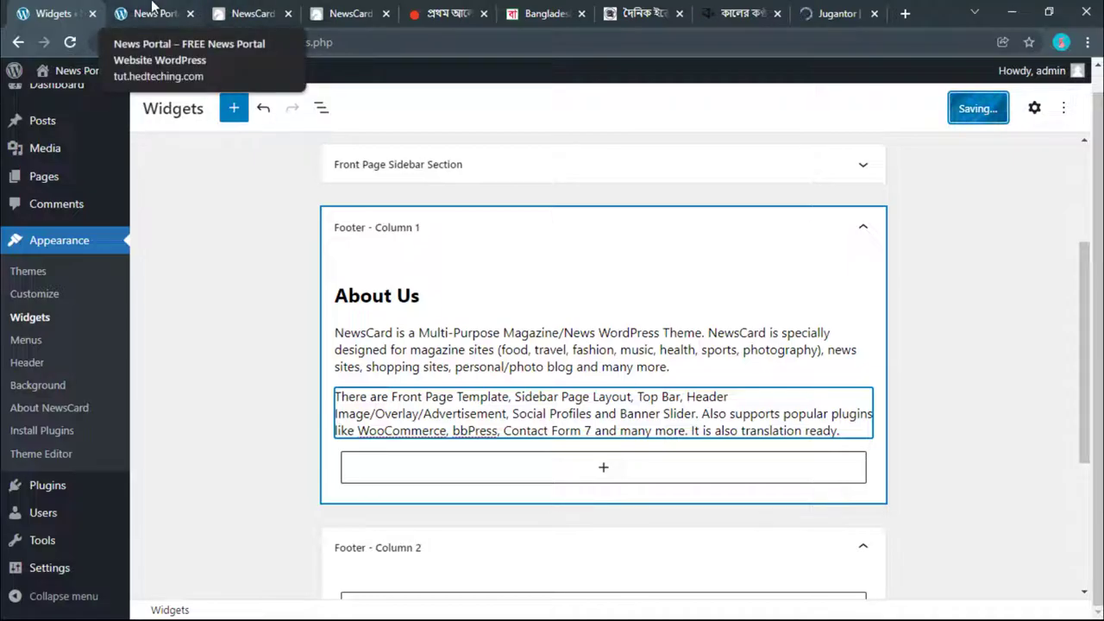
left_click(856, 235)
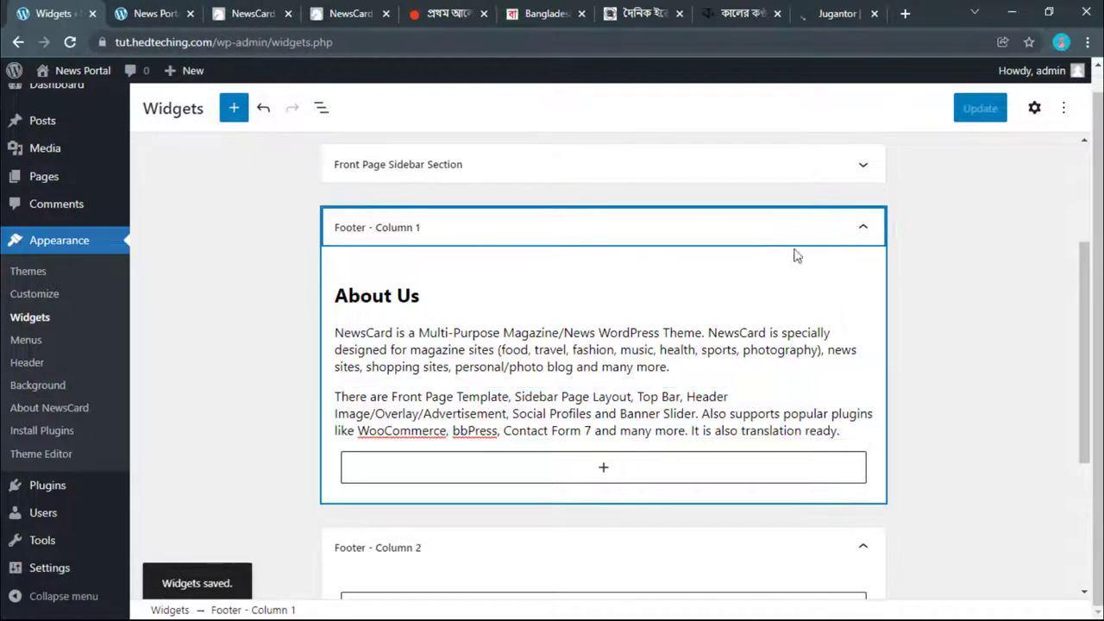
scroll(418, 422, "down", 3)
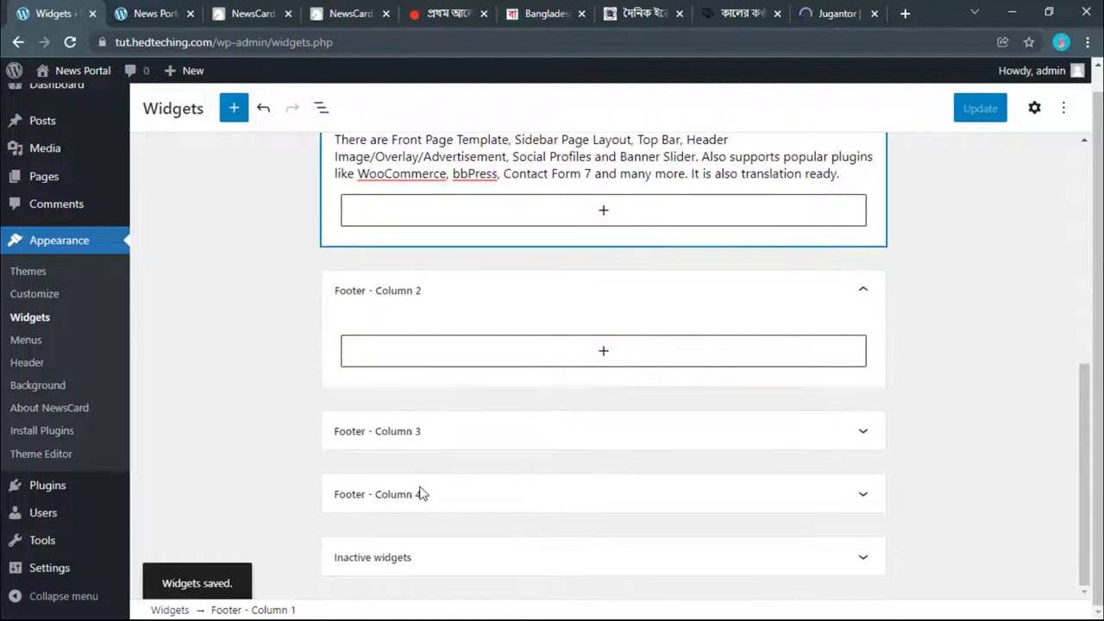
Step: Compare the live News Portal footer's two NewsCard paragraphs against the Widgets editor
left_click(191, 7)
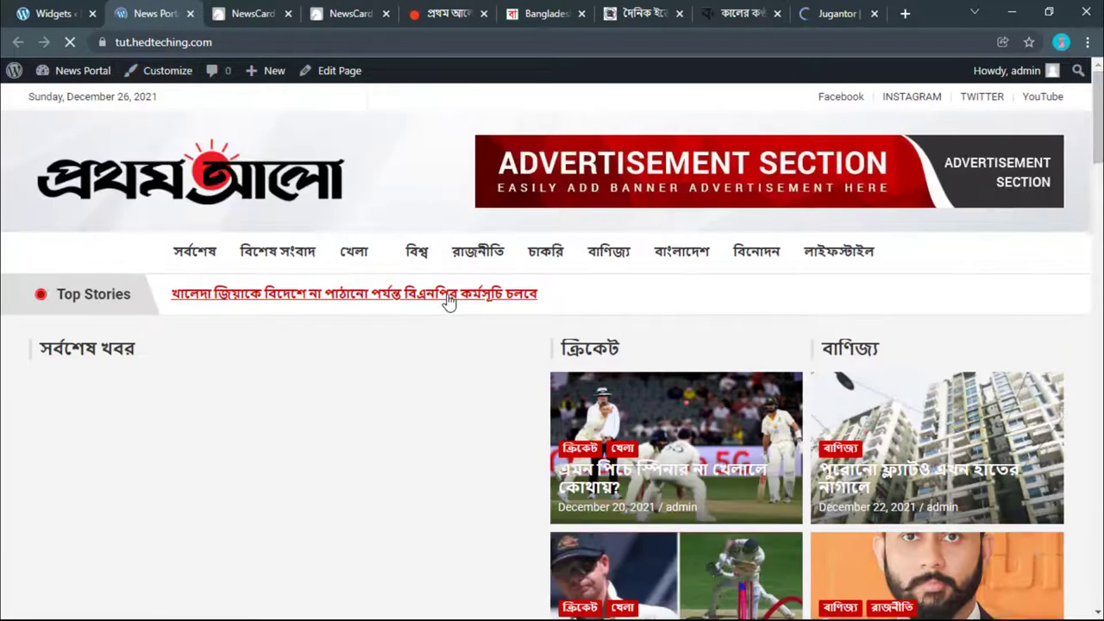
scroll(906, 506, "down", 5)
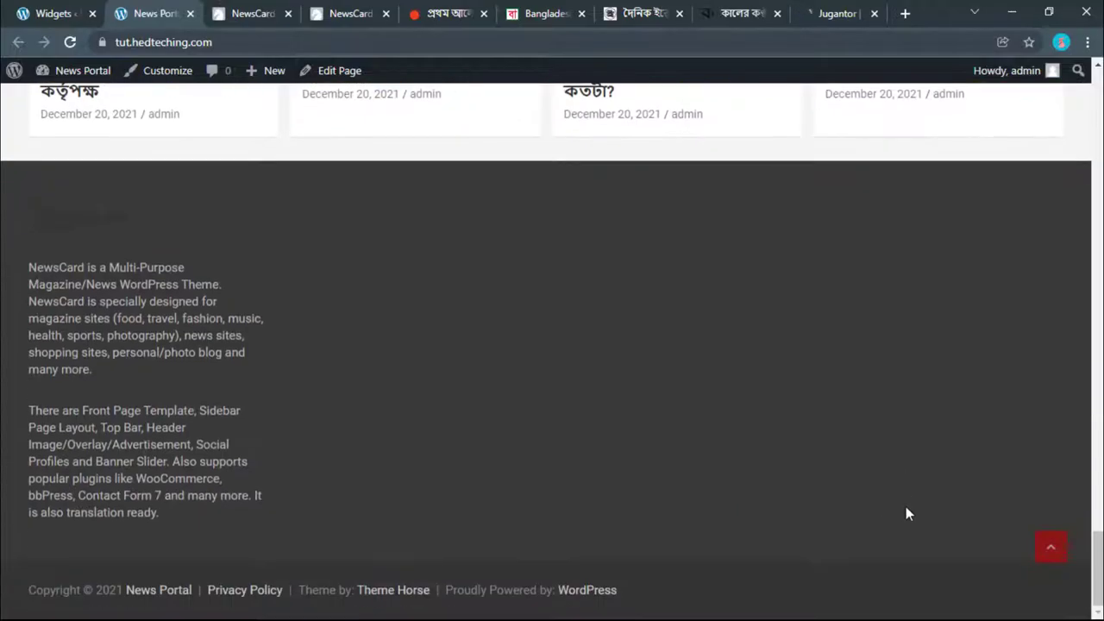
left_click_drag(32, 267, 116, 366)
key("ctrl+1")
key("ctrl+2")
left_click(50, 10)
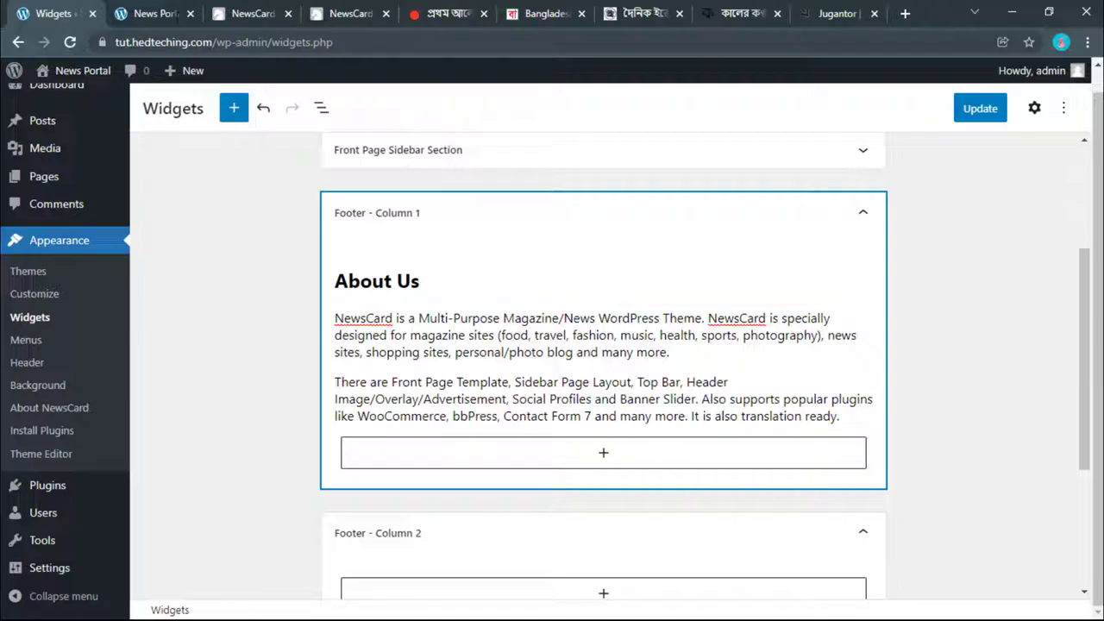
left_click(121, 10)
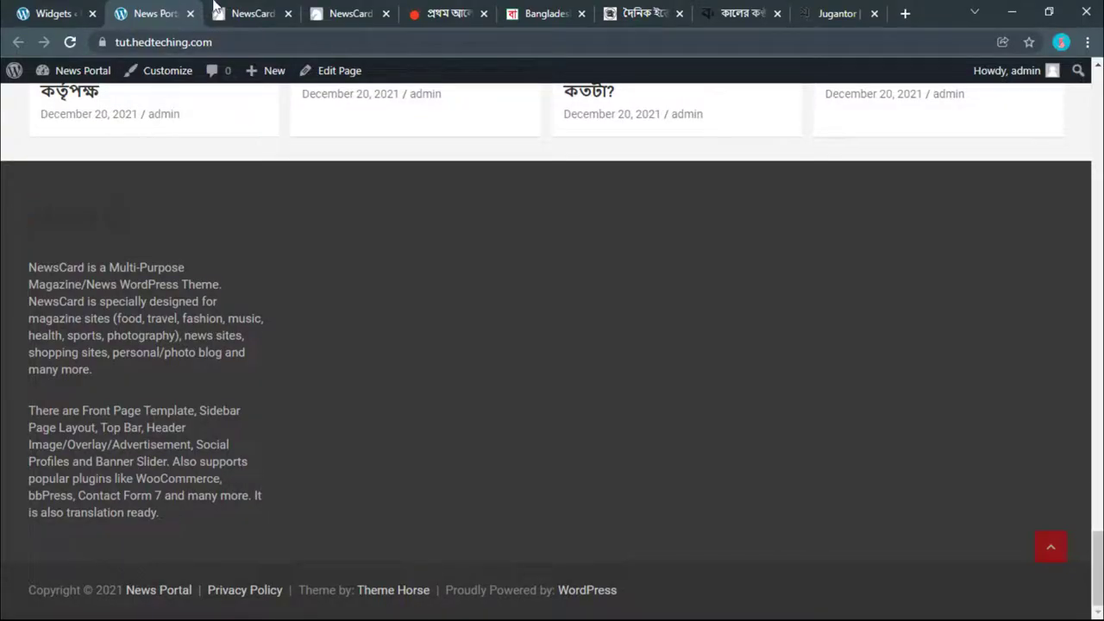
left_click(903, 11)
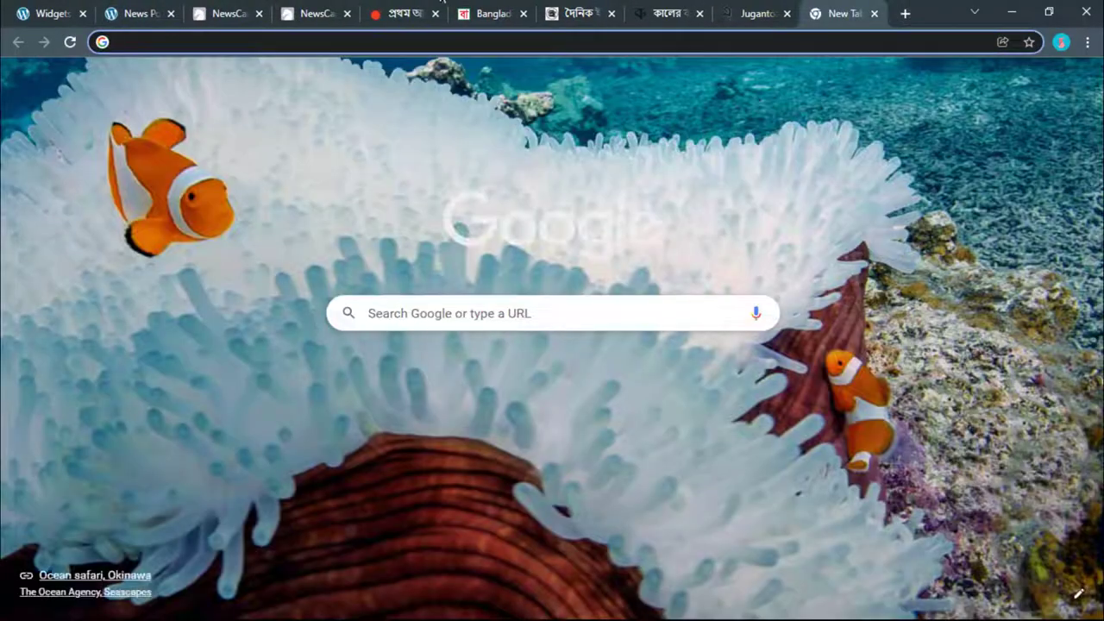
key("ctrl+2")
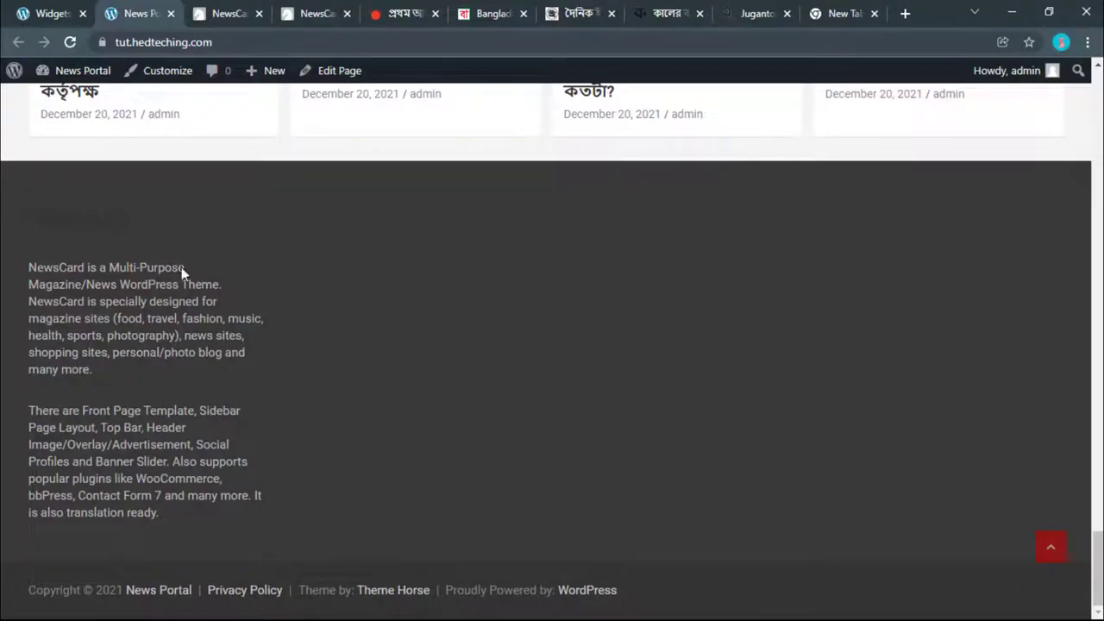
left_click_drag(89, 269, 186, 301)
left_click(183, 317)
Step: Review the About Us text in Footer - Column 1 and on the live site
key("ctrl+shift+Tab")
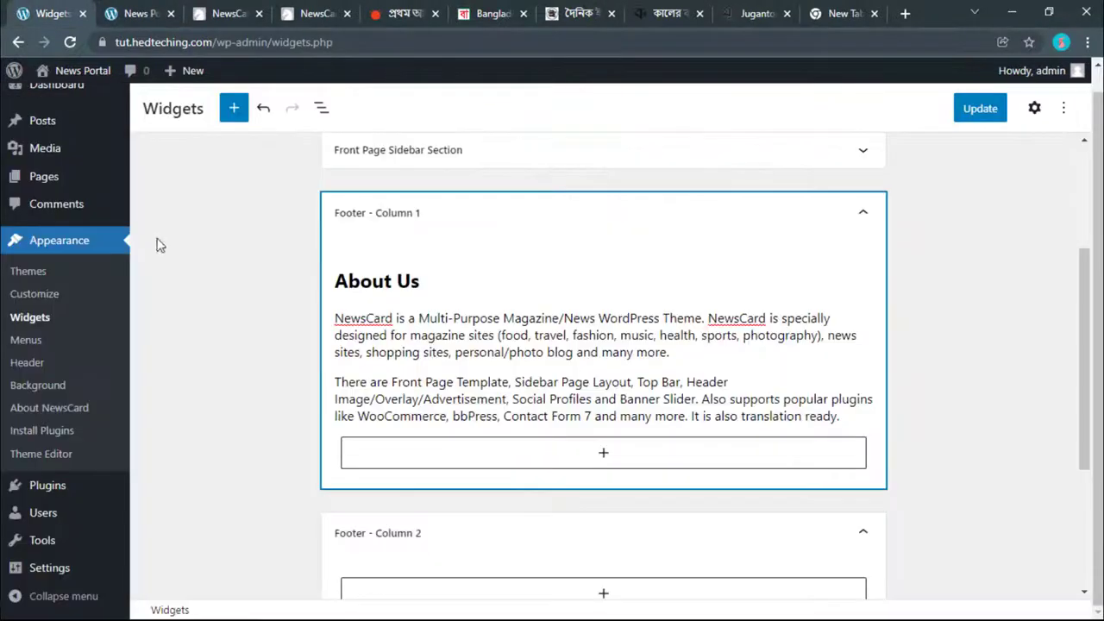
left_click(424, 282)
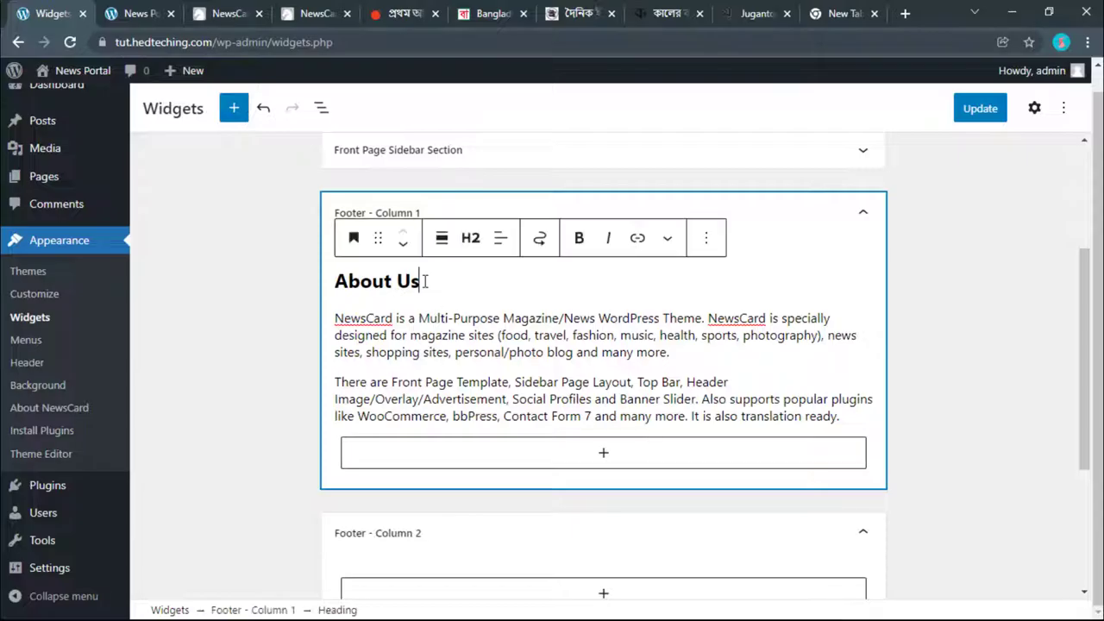
left_click(247, 335)
left_click(432, 290)
left_click(436, 369)
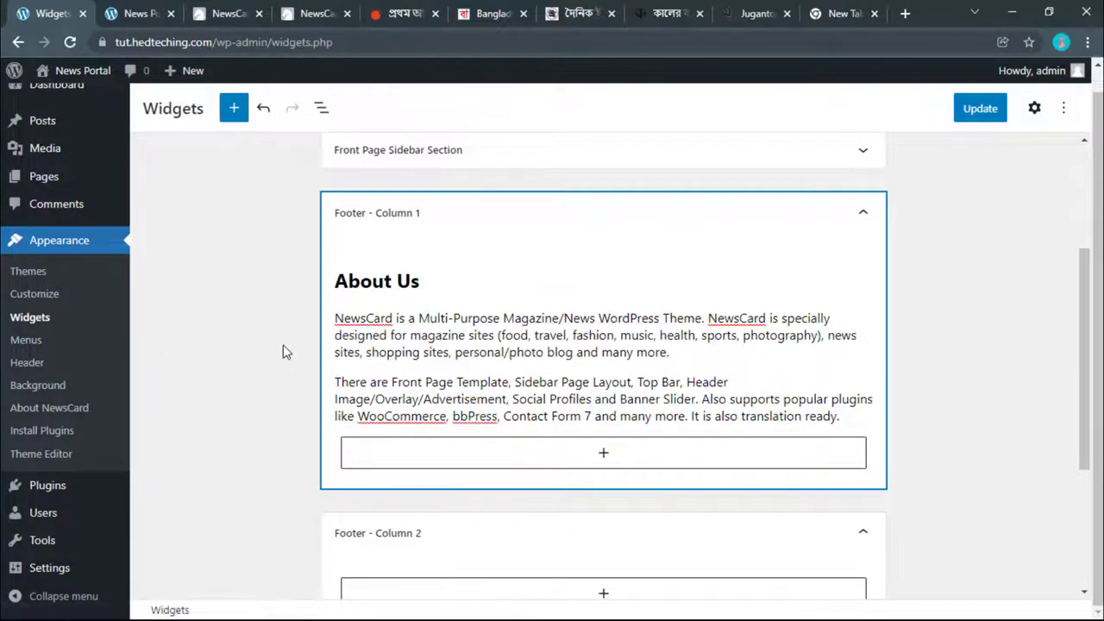
left_click(155, 12)
left_click(5, 10)
scroll(371, 388, "down", 5)
Step: Insert a List block in Footer - Column 2 with 'About Us' as the first bullet
left_click(394, 363)
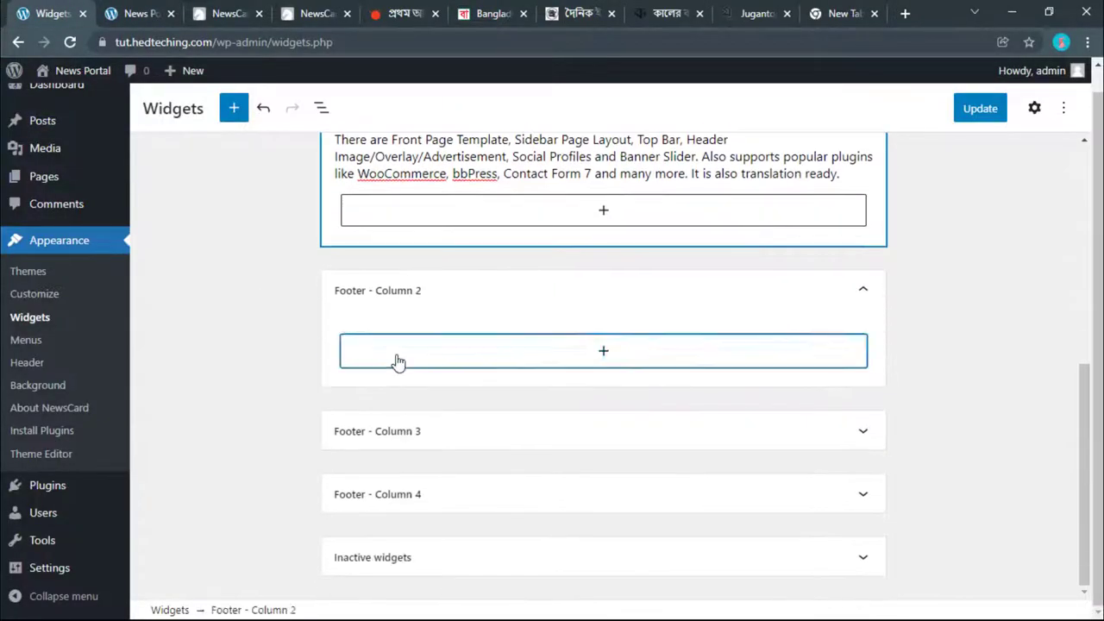
left_click(572, 312)
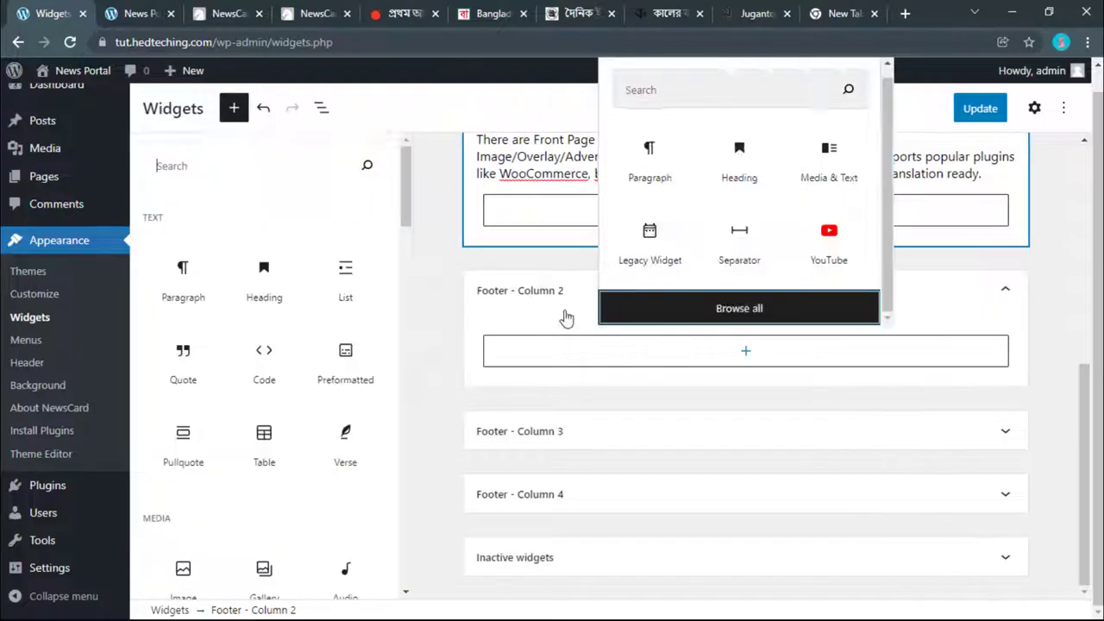
scroll(369, 389, "down", 3)
scroll(353, 320, "up", 3)
left_click(350, 297)
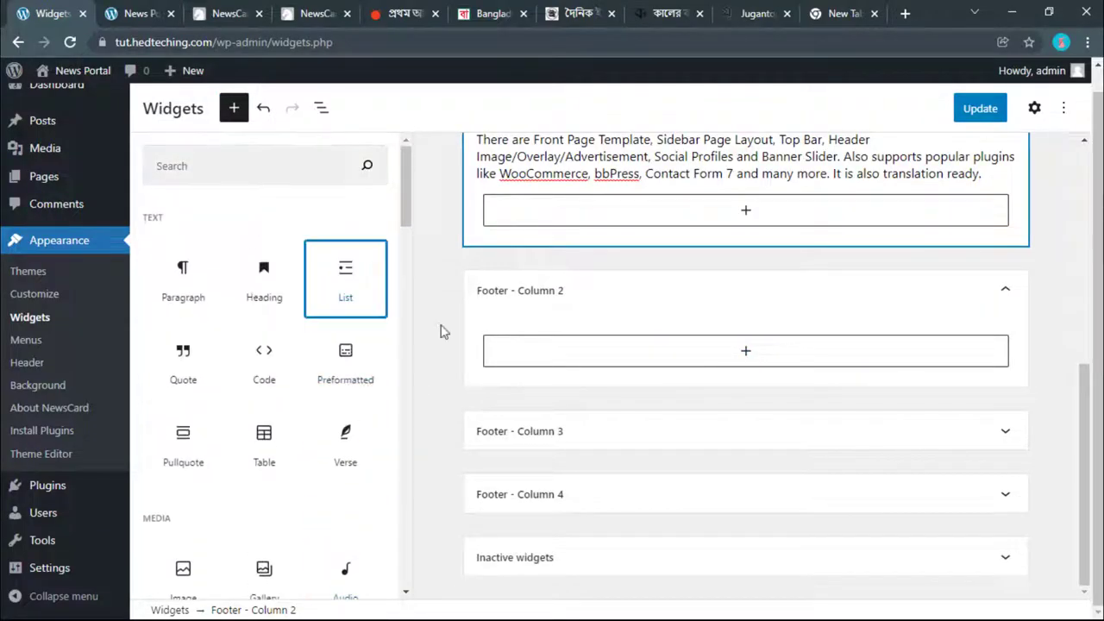
left_click(509, 351)
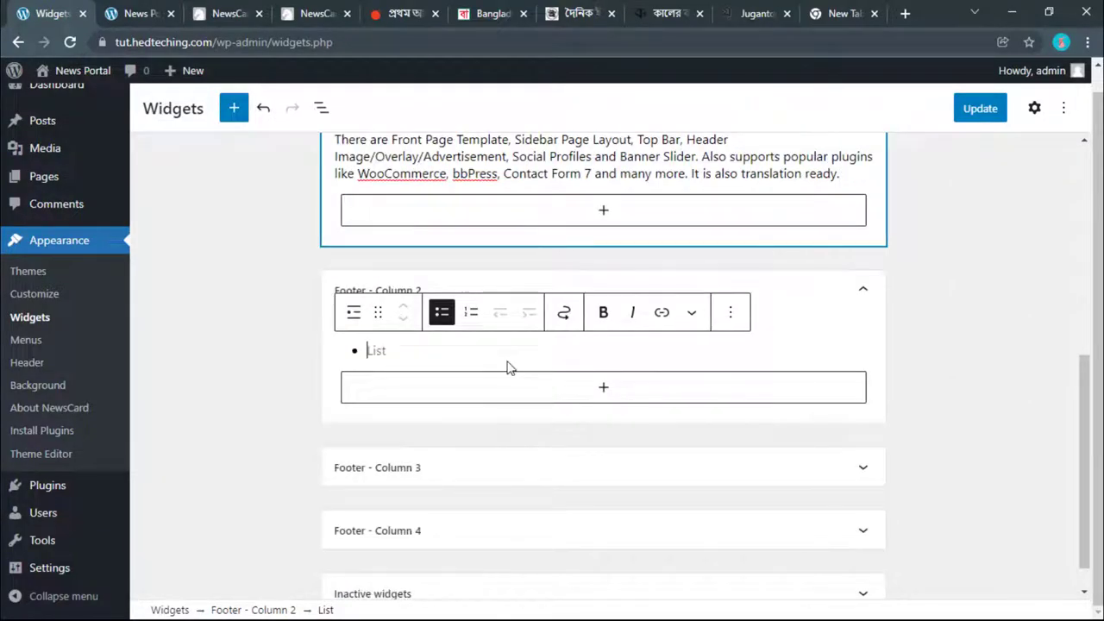
type("About Us")
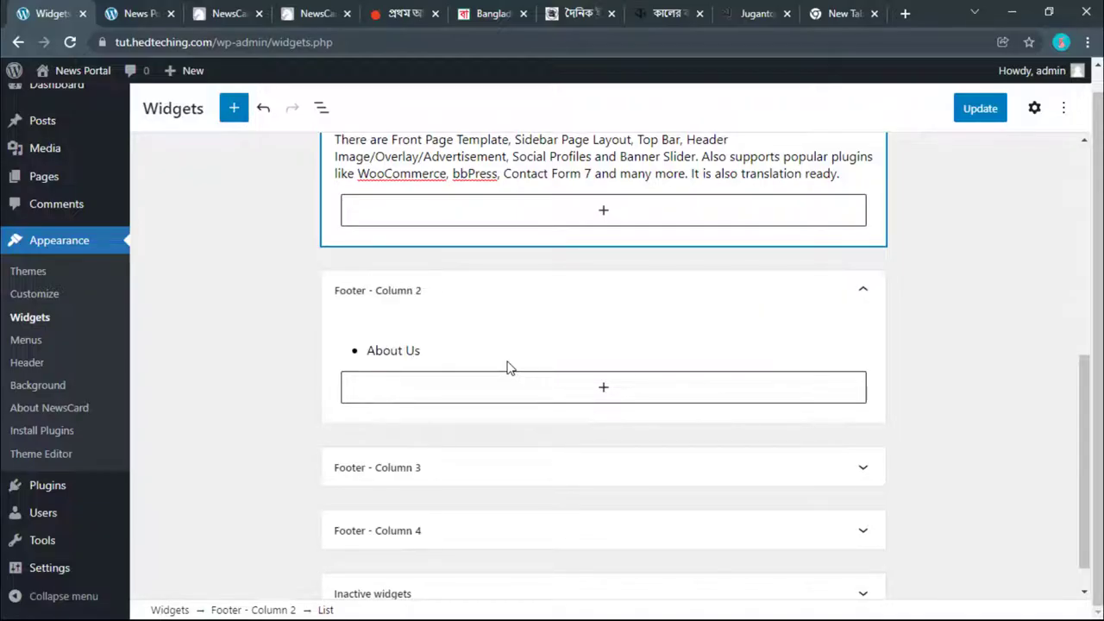
key("Return")
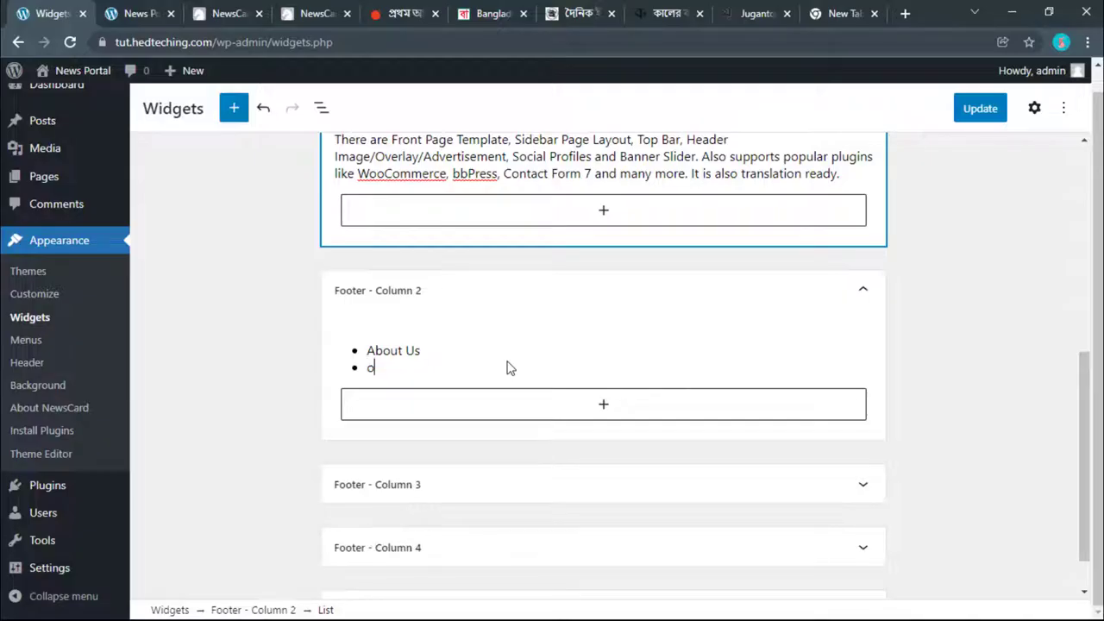
Step: Copy the অনুসন্ধান footer link from the Ittefaq site
left_click(583, 14)
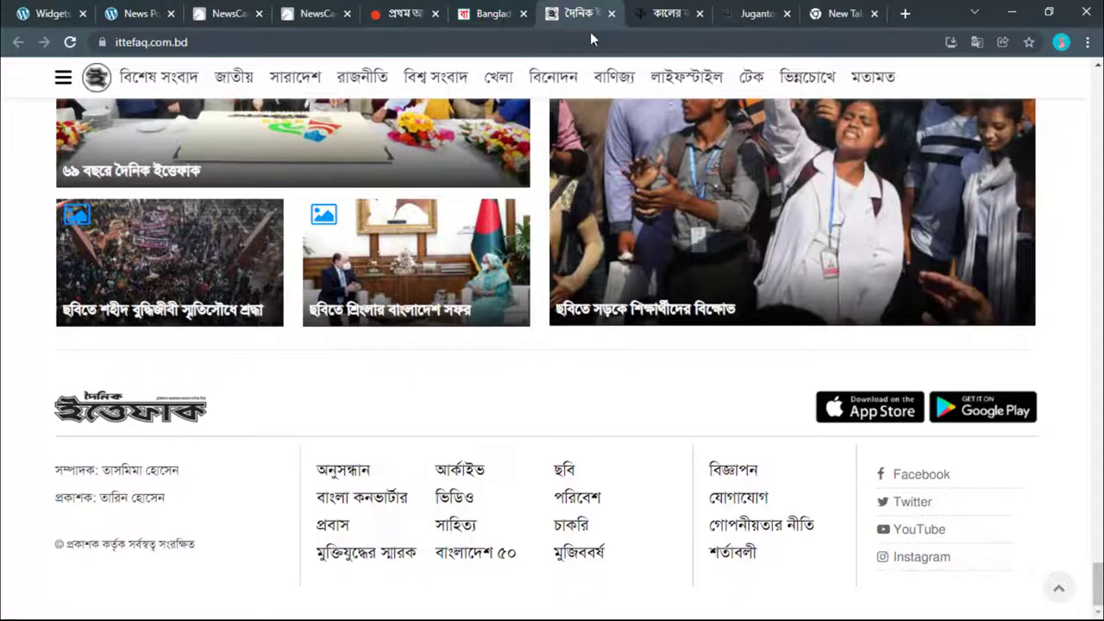
left_click_drag(376, 470, 324, 466)
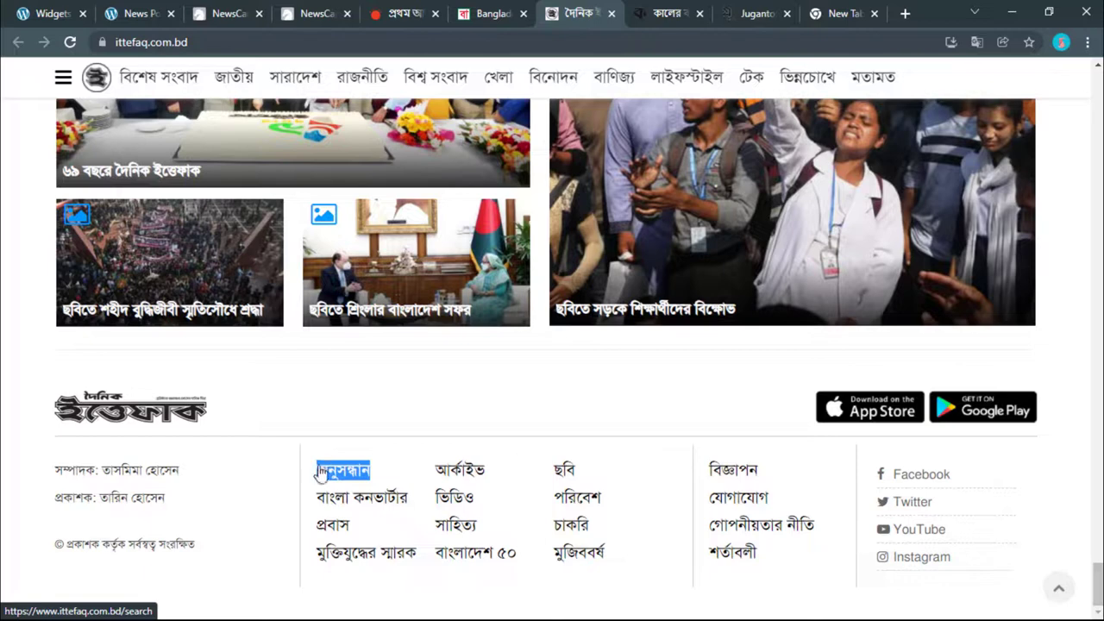
right_click(319, 473)
left_click(362, 365)
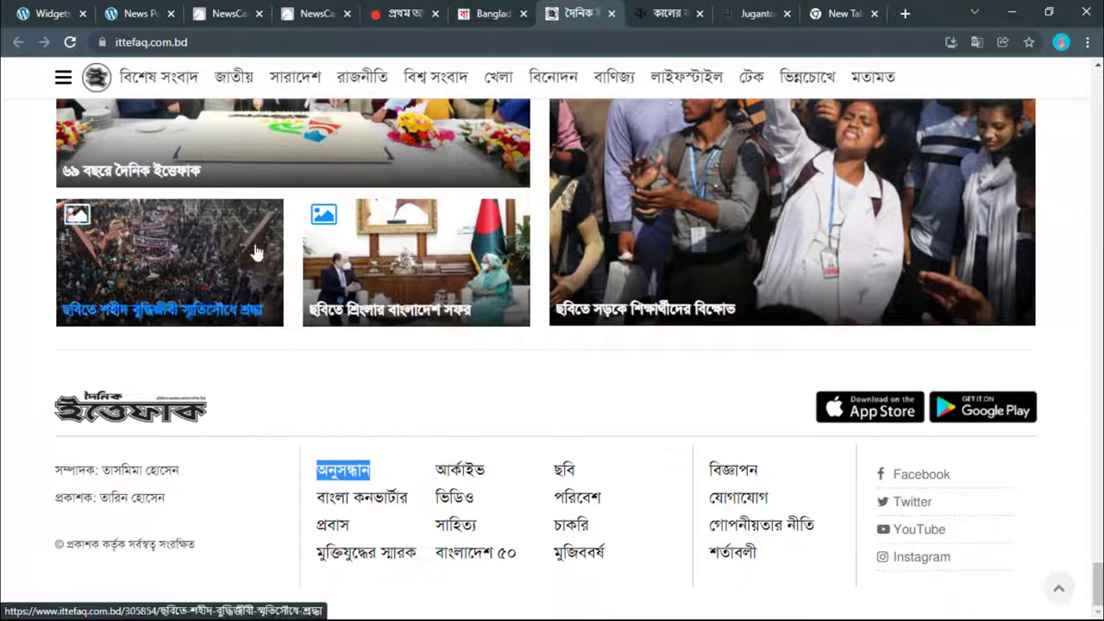
left_click(138, 14)
left_click(48, 14)
Step: Paste the অনুসন্ধান link as the second bullet, start a third, and check its URL
key("ctrl+v")
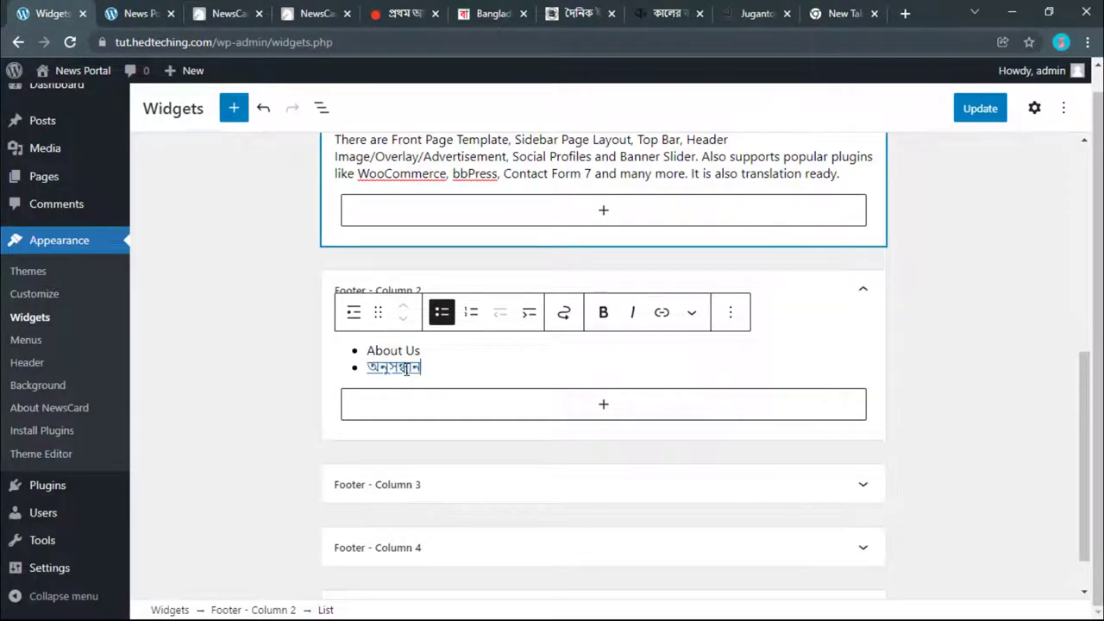
key("Return")
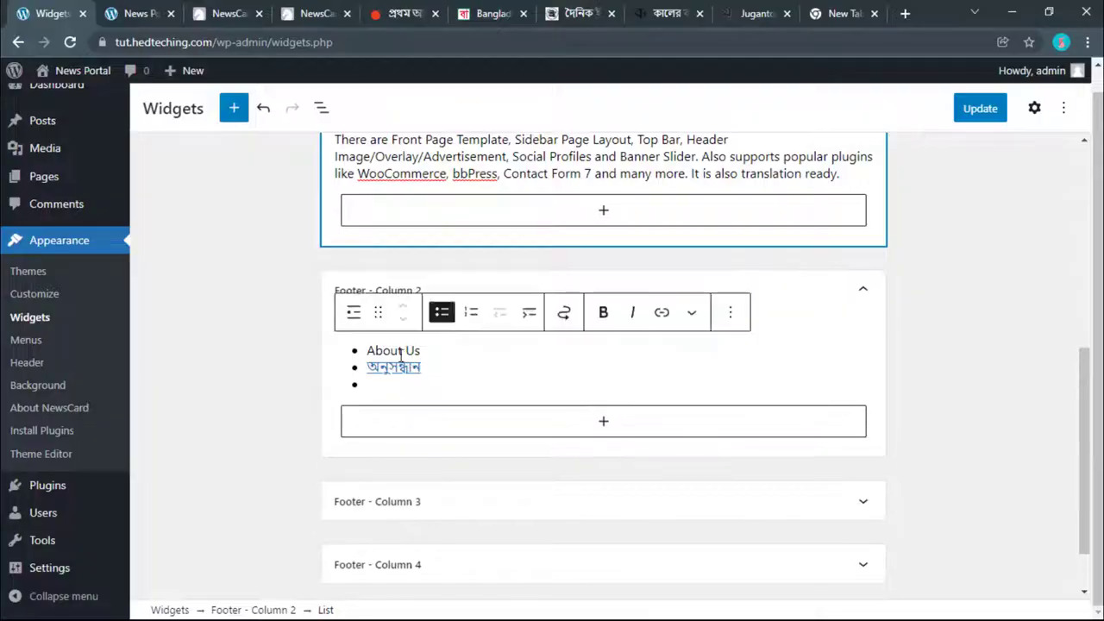
left_click(412, 367)
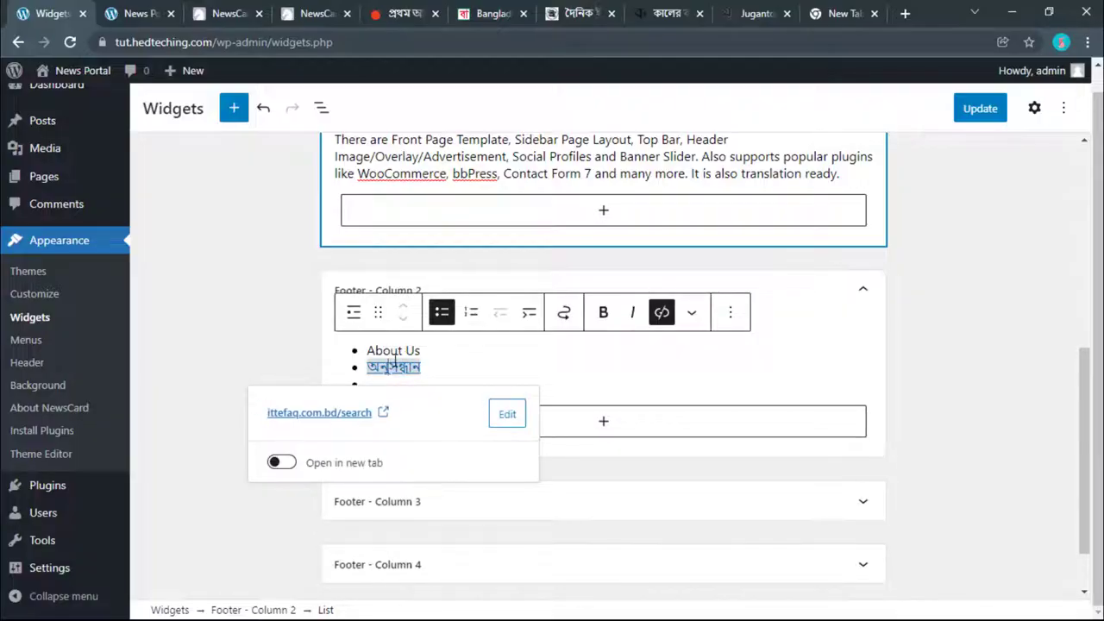
left_click(507, 423)
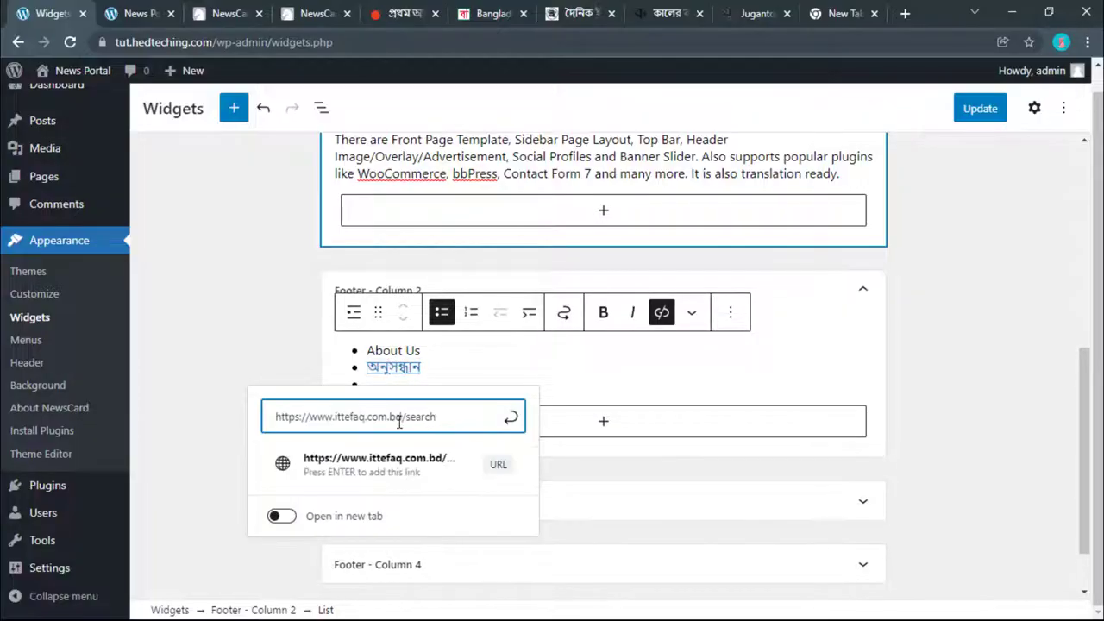
left_click(267, 369)
Step: Copy the site's domain address and paste it as the About Us link
left_click(406, 350)
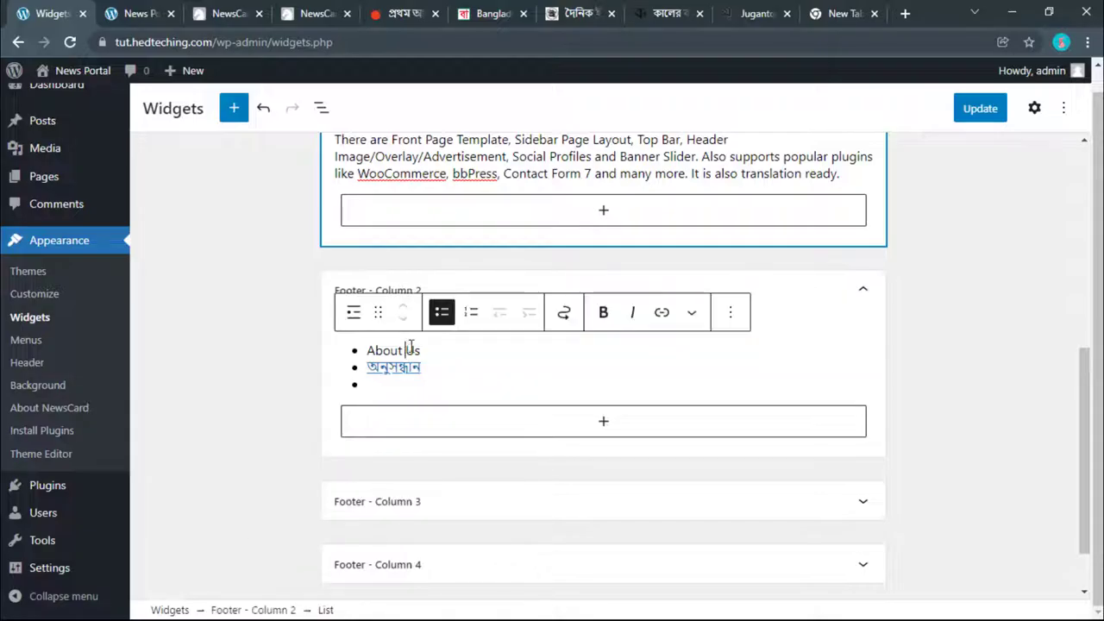
left_click(660, 314)
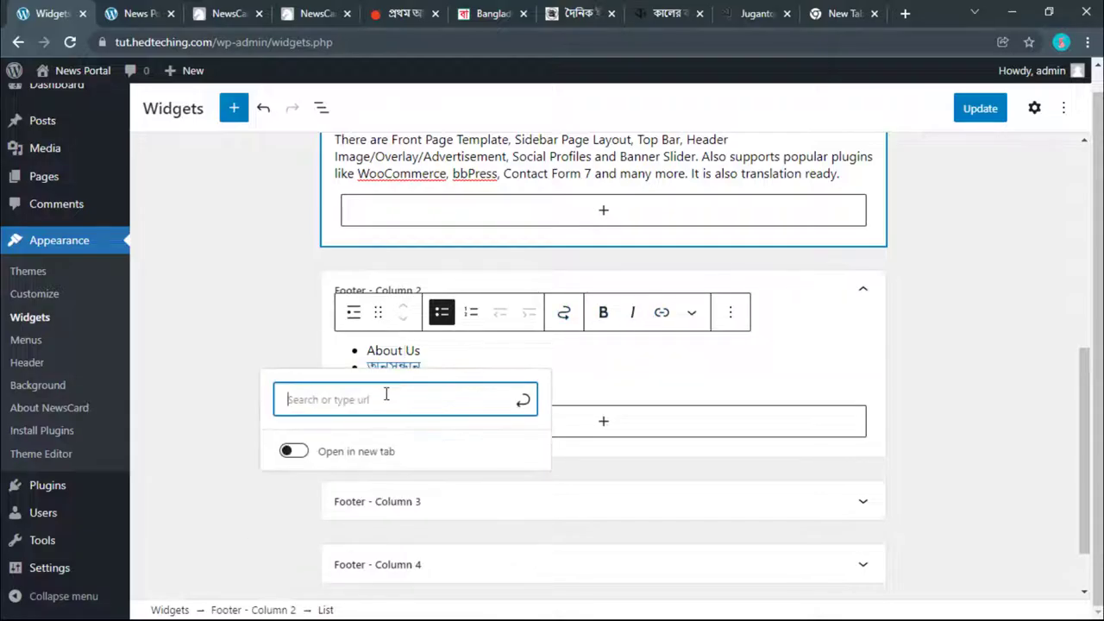
key("BackSpace")
key("BackSpace")
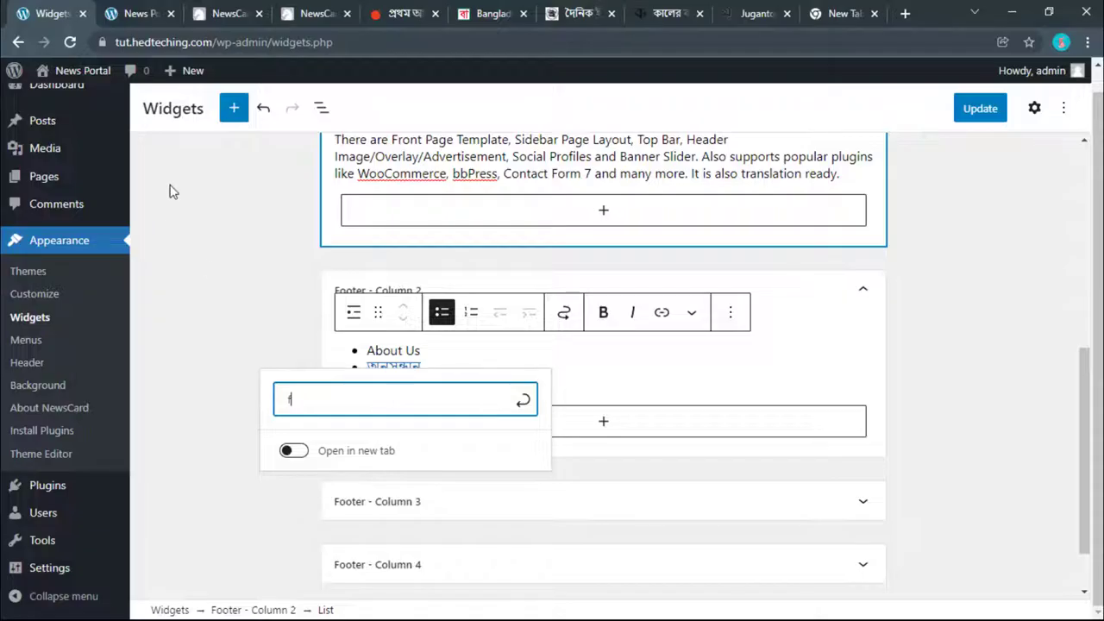
left_click_drag(213, 42, 115, 42)
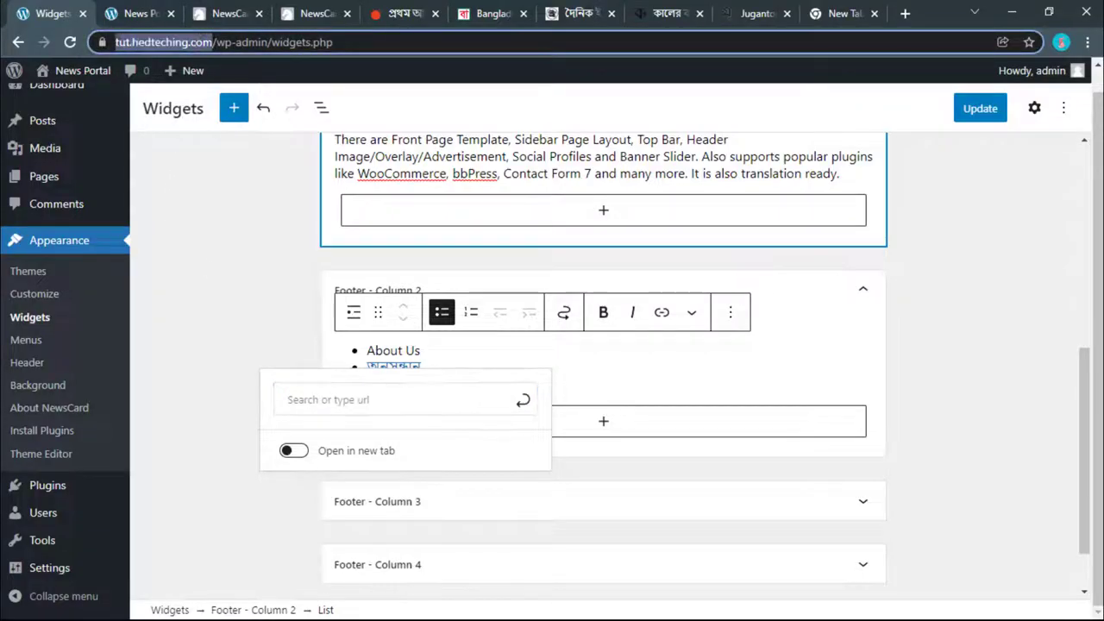
right_click(215, 42)
left_click(258, 126)
left_click(335, 403)
right_click(335, 404)
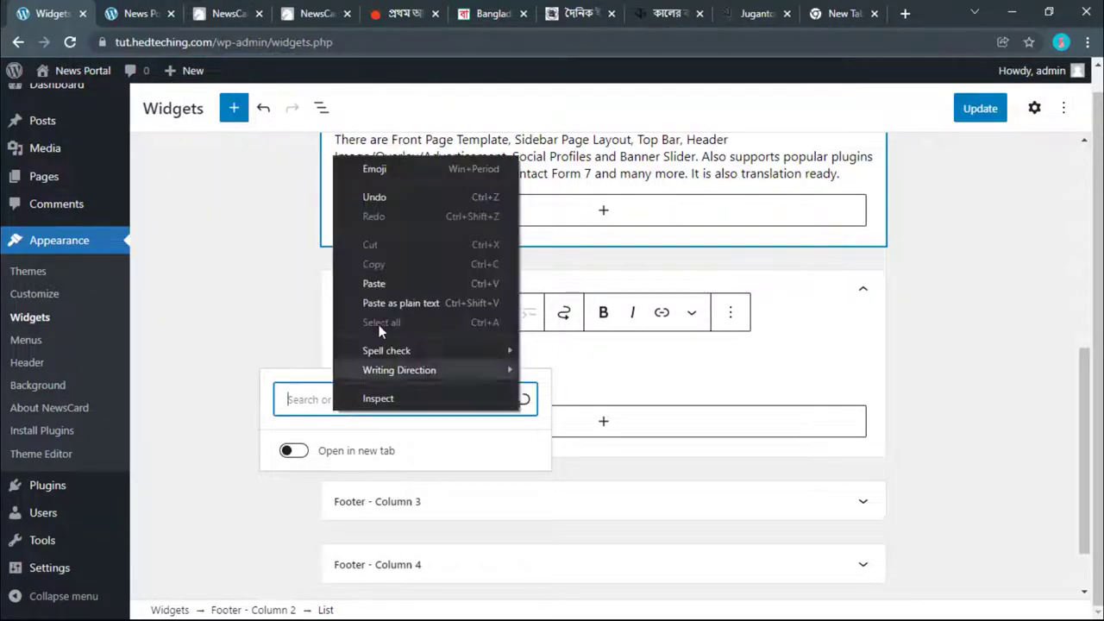
left_click(387, 284)
key("Return")
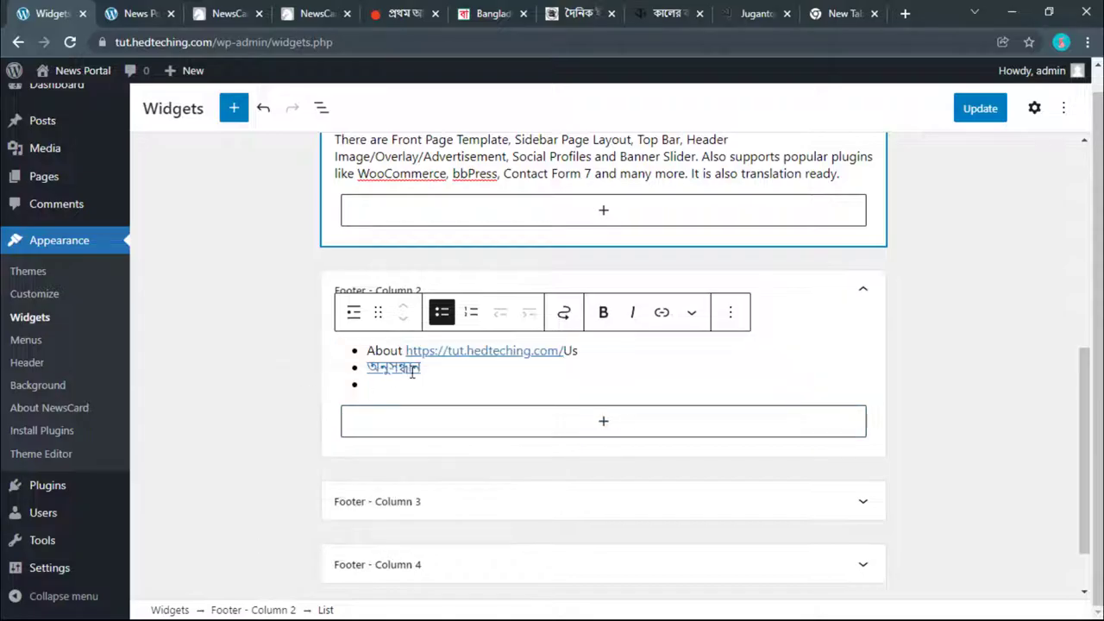
key("ctrl+z")
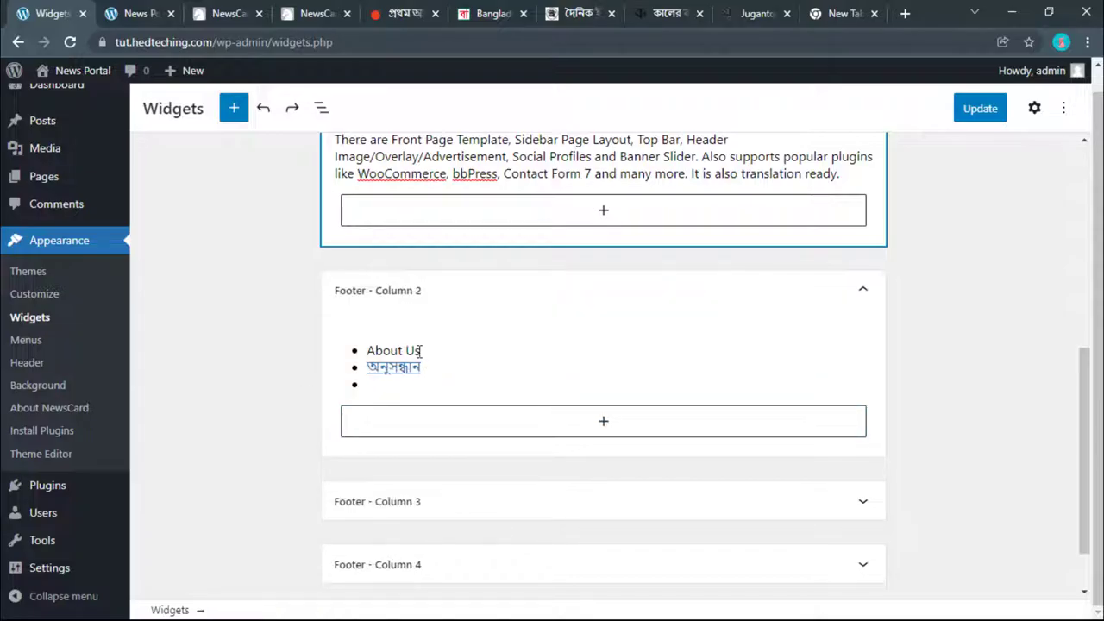
left_click_drag(420, 350, 370, 350)
left_click(661, 312)
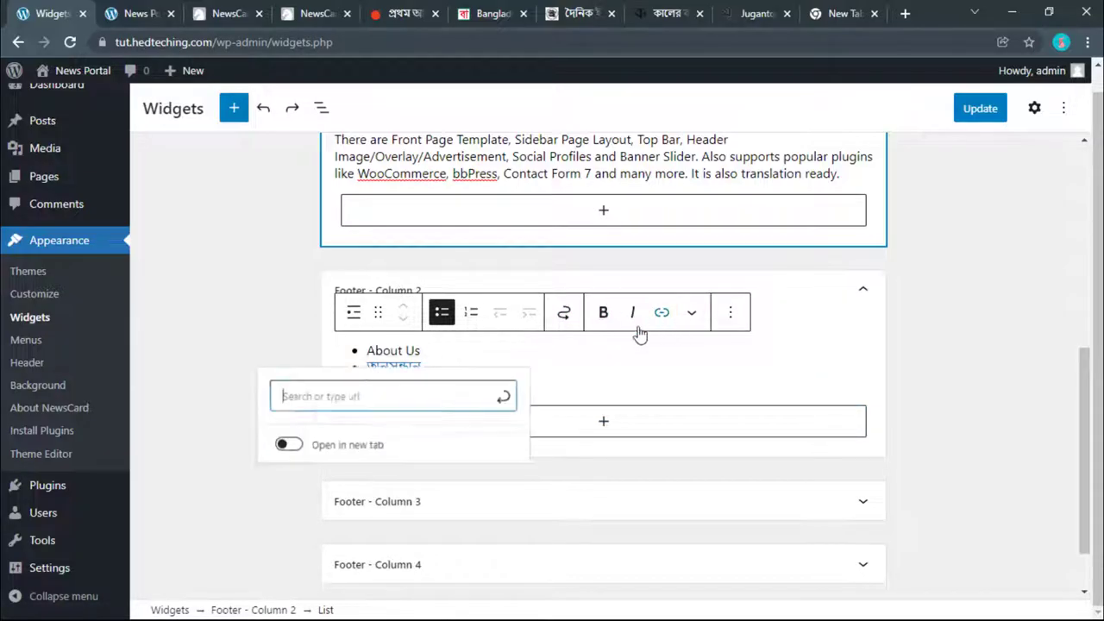
right_click(419, 399)
left_click(461, 278)
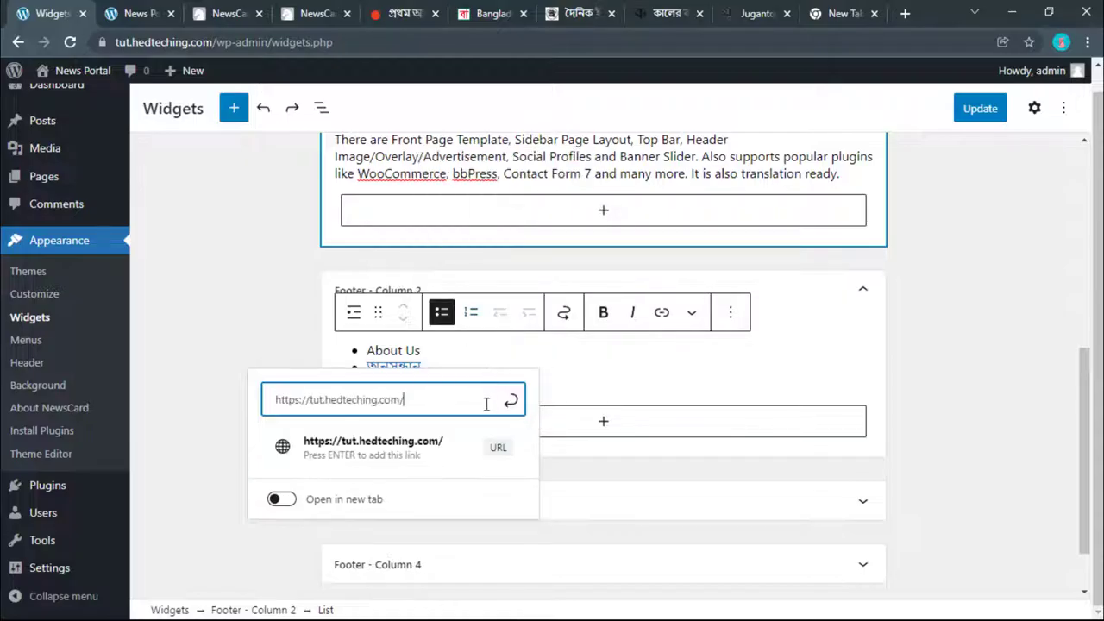
left_click(510, 399)
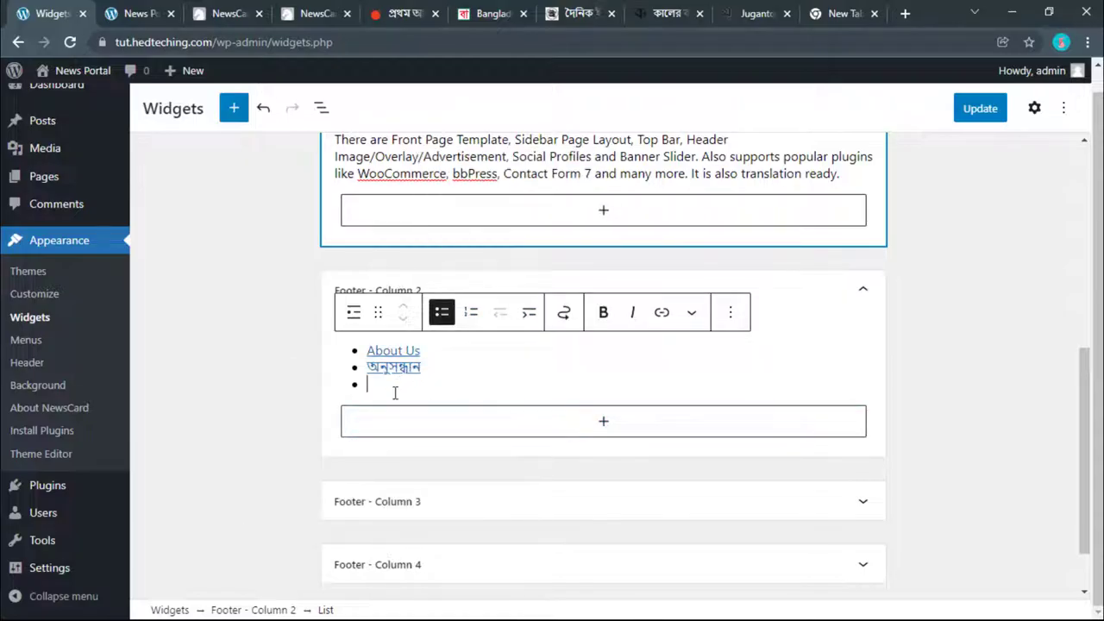
Step: Copy the প্রবাস link from the Ittefaq footer and paste it into two new bullets
left_click(576, 13)
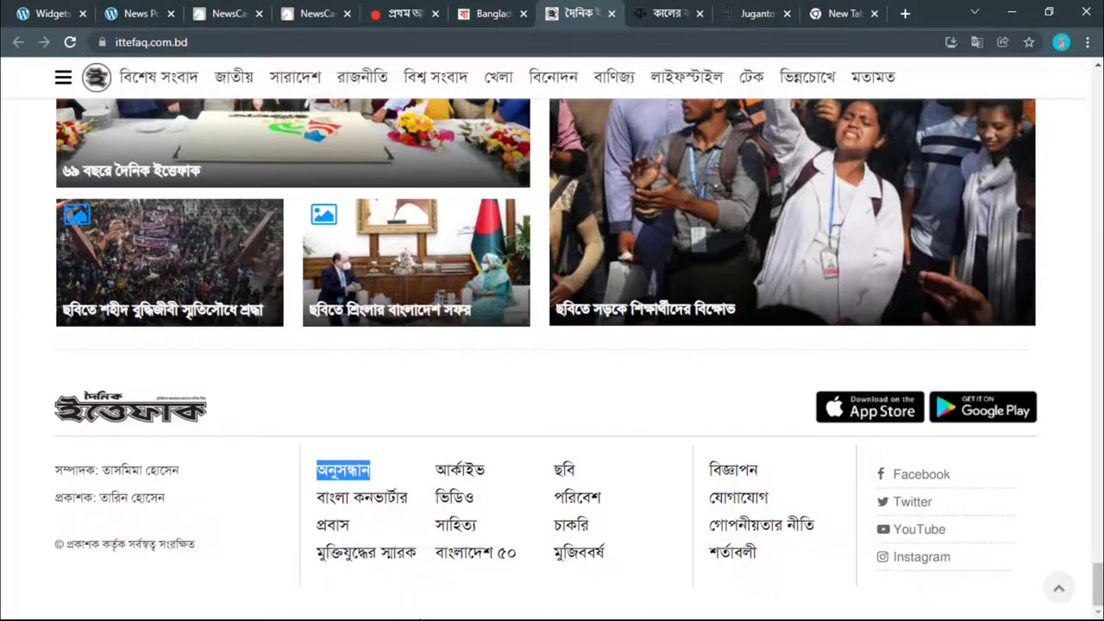
left_click_drag(366, 532, 318, 523)
right_click(325, 524)
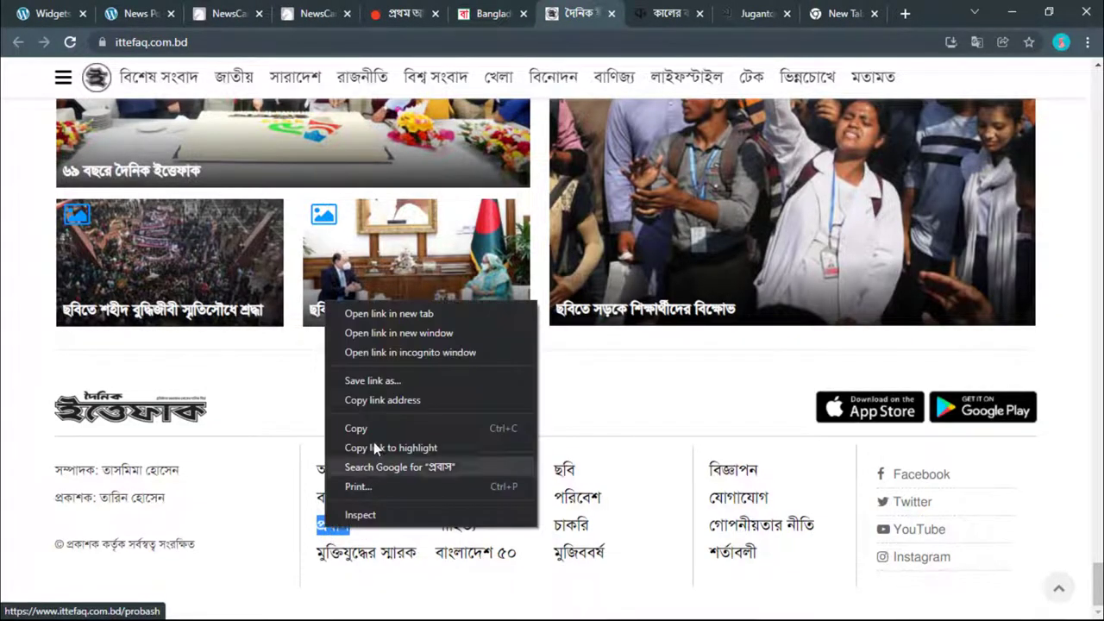
left_click(371, 428)
key("ctrl+1")
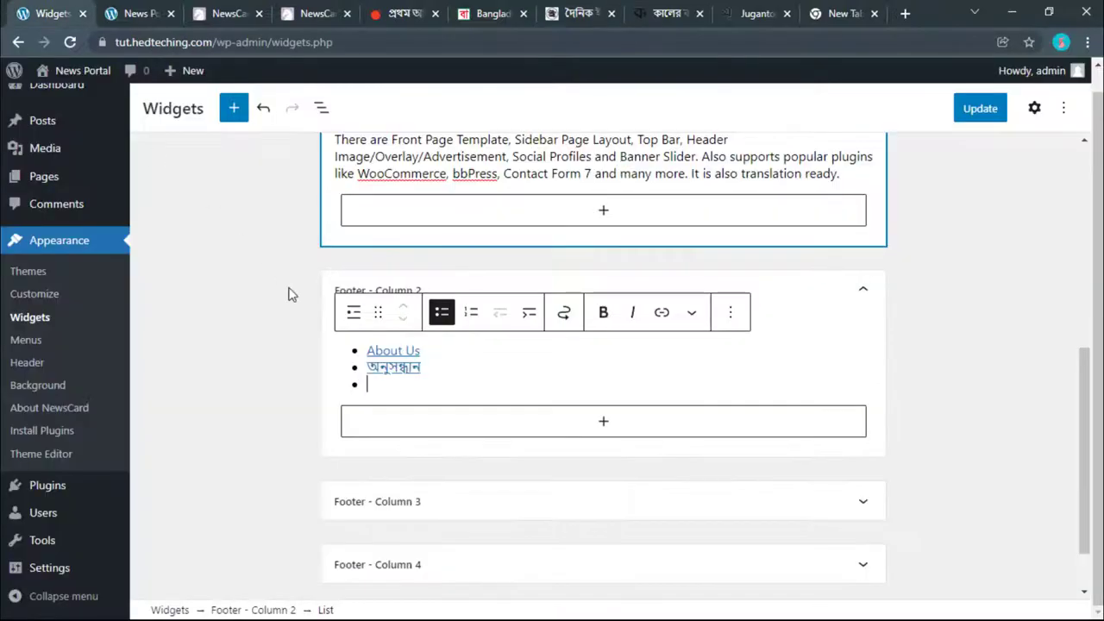
key("ctrl+v")
key("Return")
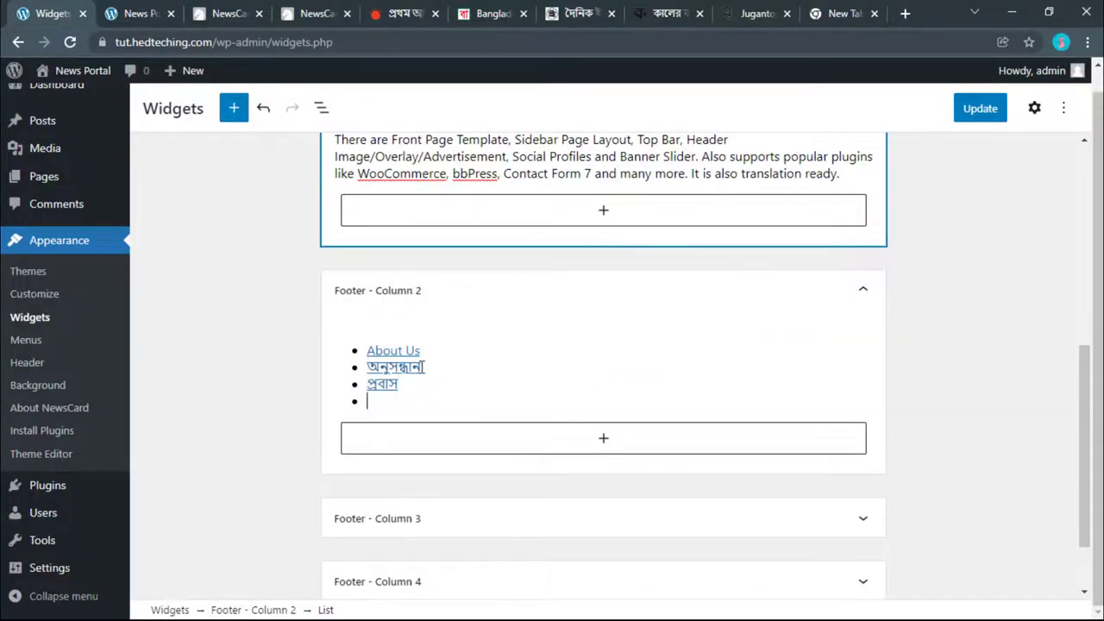
key("ctrl+v")
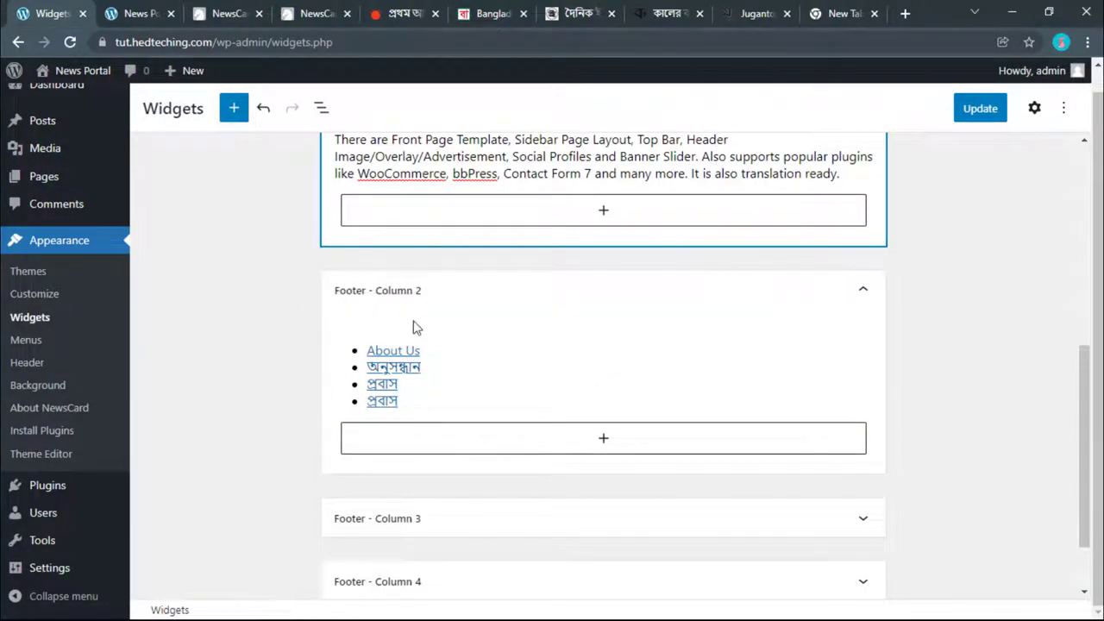
Step: Add a 'More' heading to Footer - Column 2 and move it above the list
left_click(517, 418)
left_click(538, 438)
left_click(569, 272)
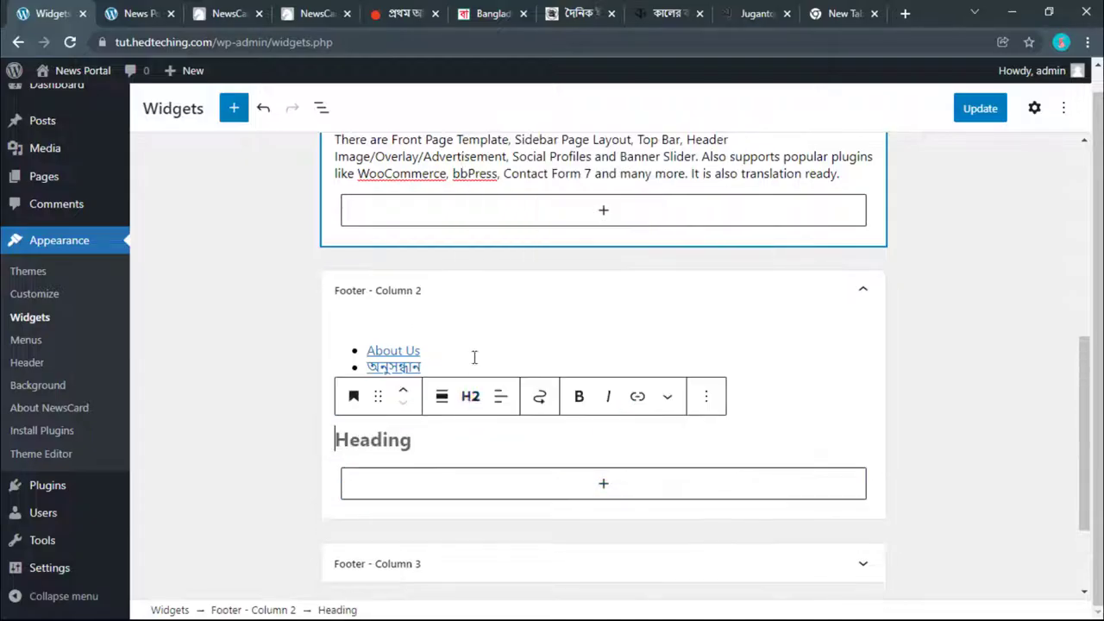
type("L")
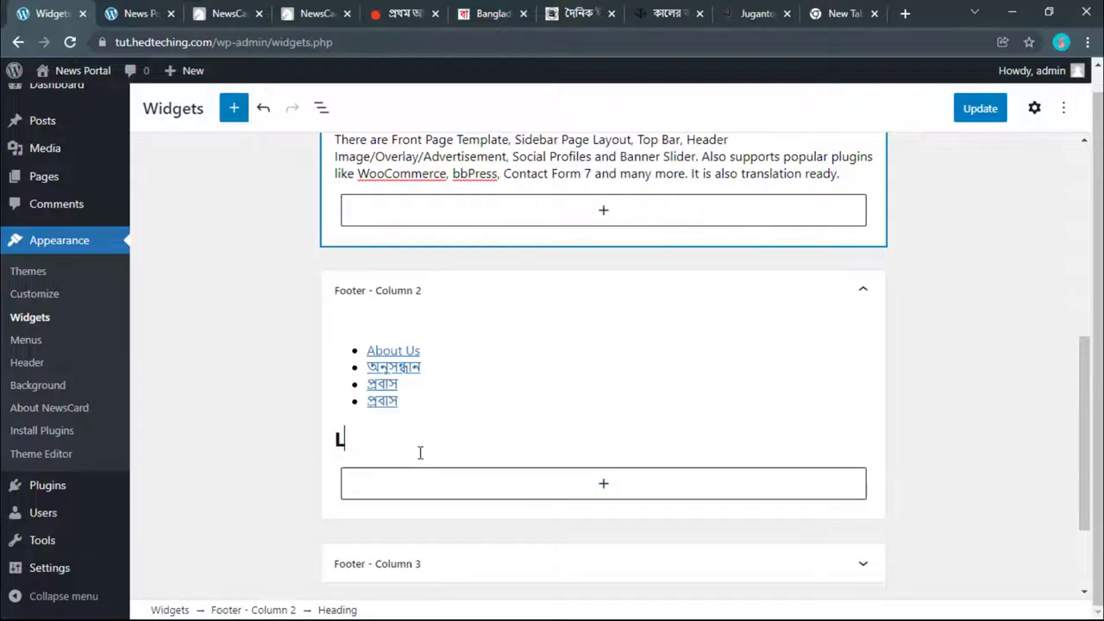
key("ctrl+7")
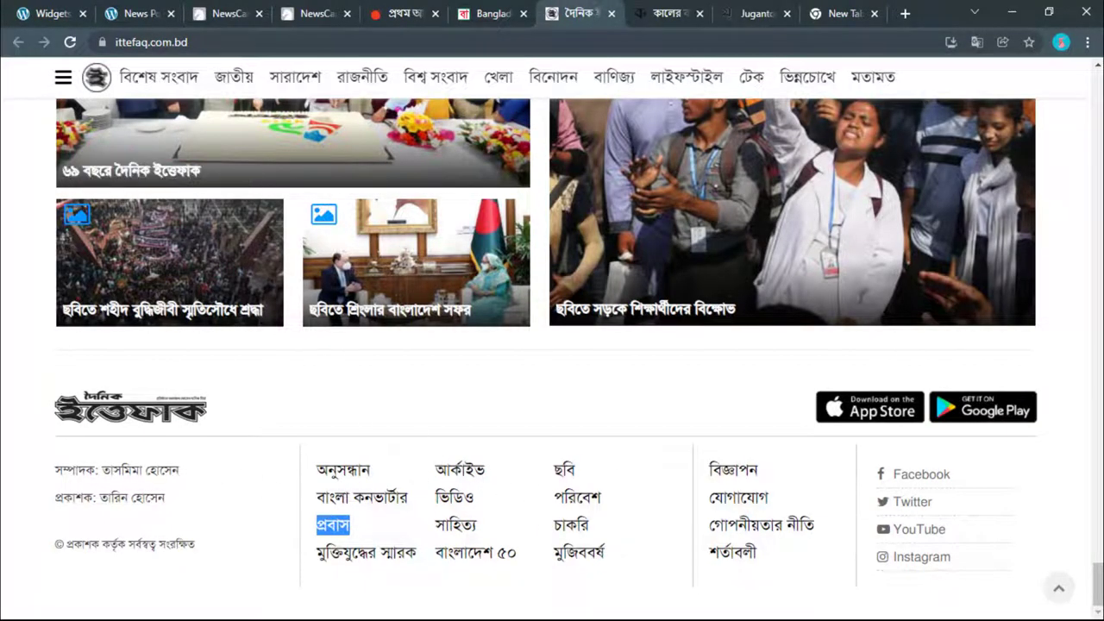
key("ctrl+1")
left_click(402, 390)
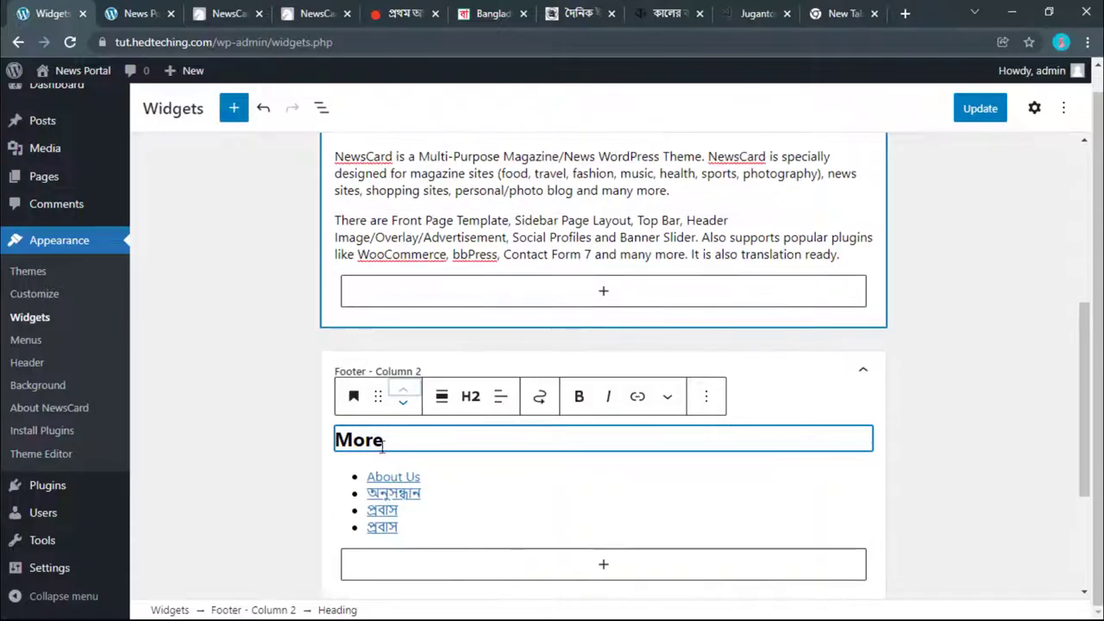
left_click(320, 493)
scroll(447, 494, "down", 3)
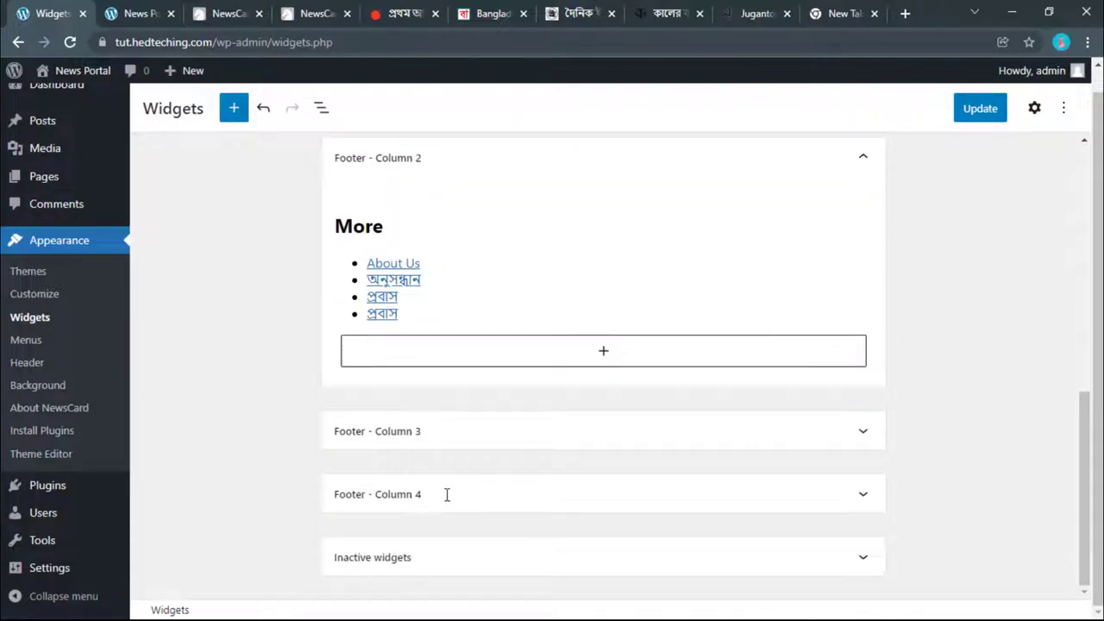
Step: Insert a Categories block into Footer - Column 3 by searching 'cat'
left_click(388, 433)
left_click(412, 420)
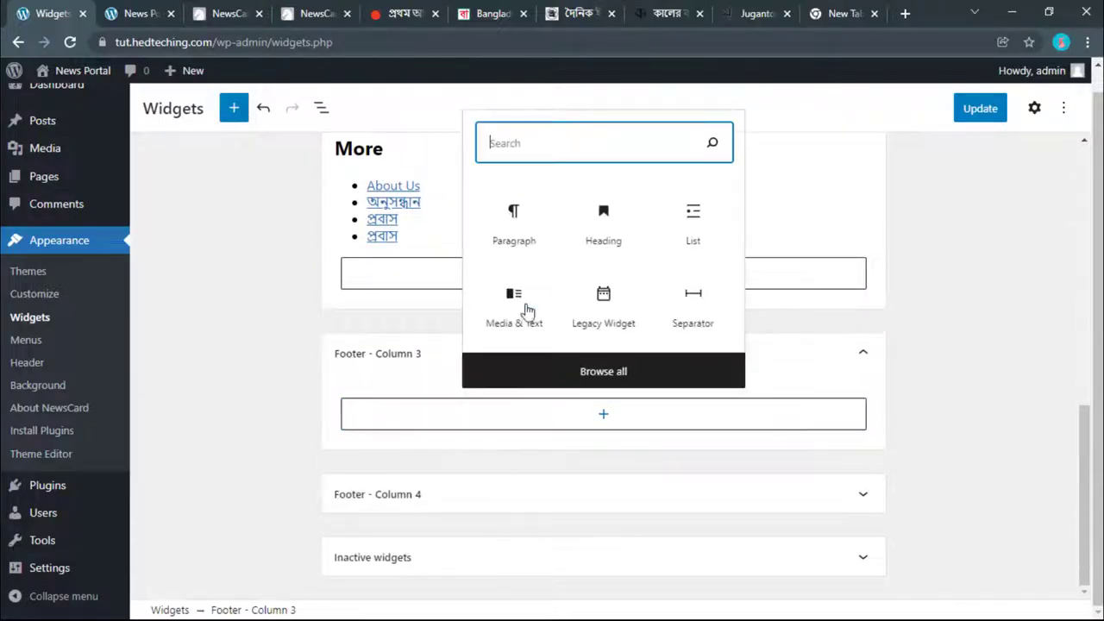
left_click(496, 372)
type("cat")
left_click(185, 259)
left_click(642, 456)
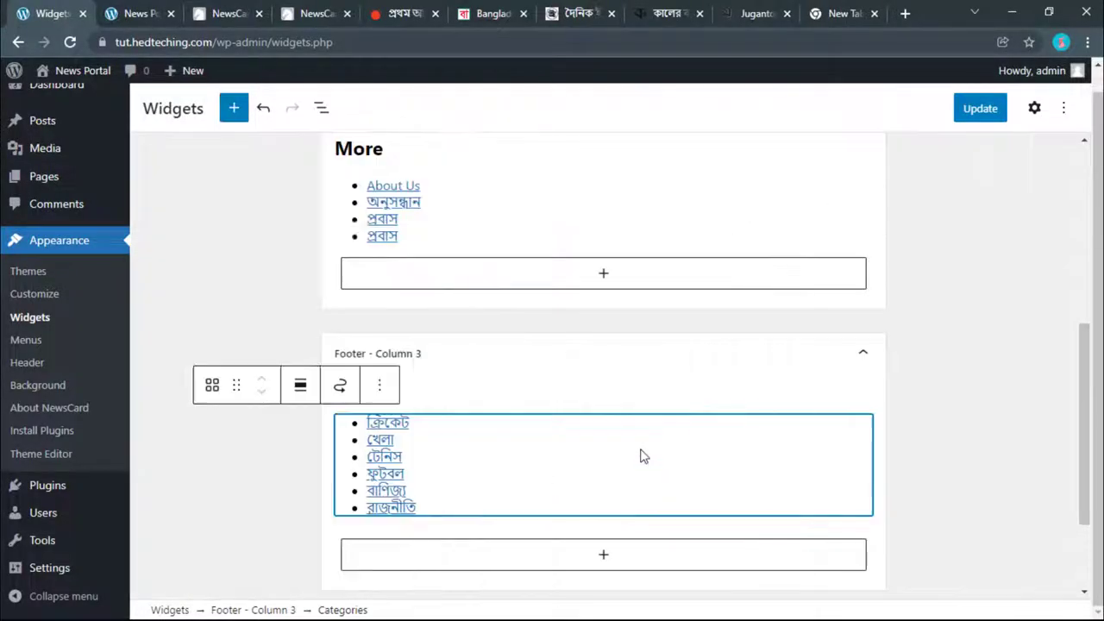
left_click(205, 425)
Step: Save the widgets with Update and reload the live site to see the footer
left_click(981, 109)
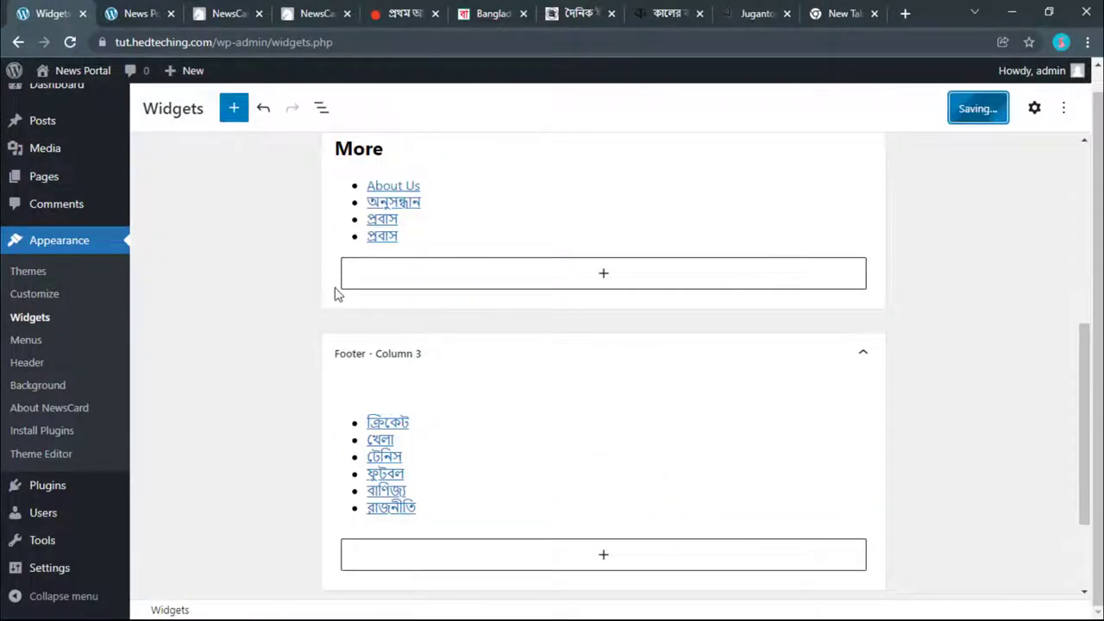
left_click(143, 8)
left_click(24, 14)
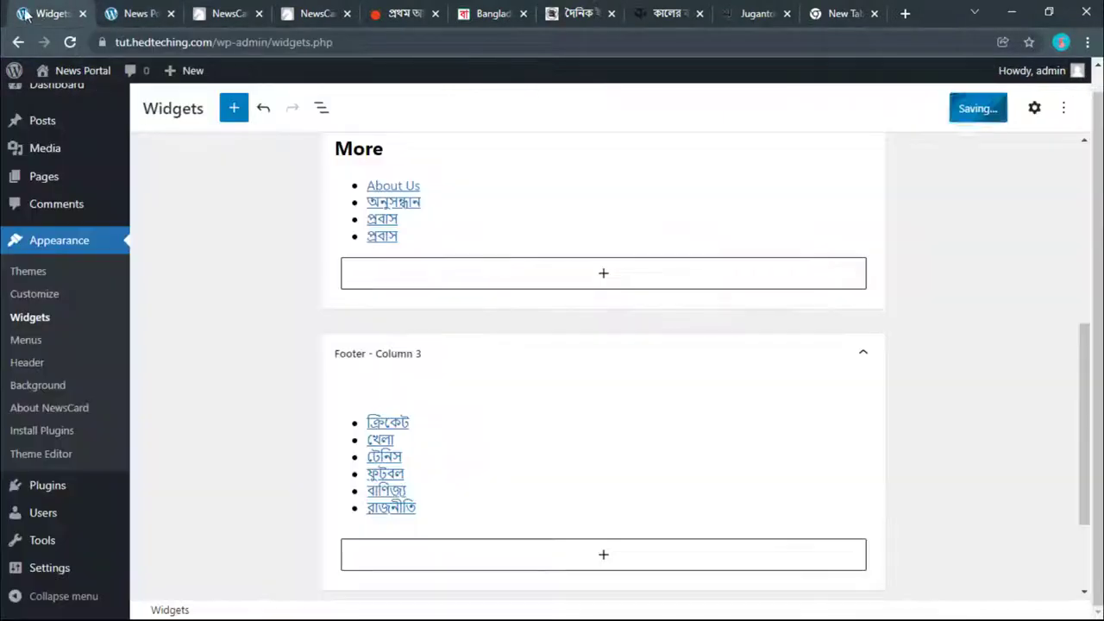
left_click(142, 12)
left_click(70, 42)
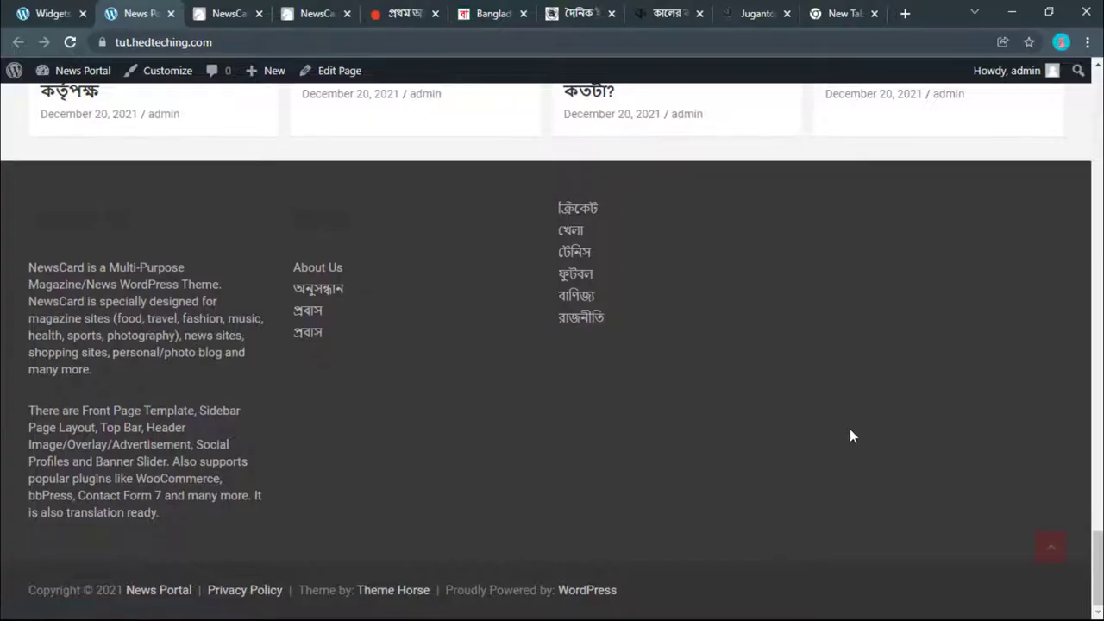
Step: Delete the second paragraph of the About Us text in Footer - Column 1
left_click(76, 9)
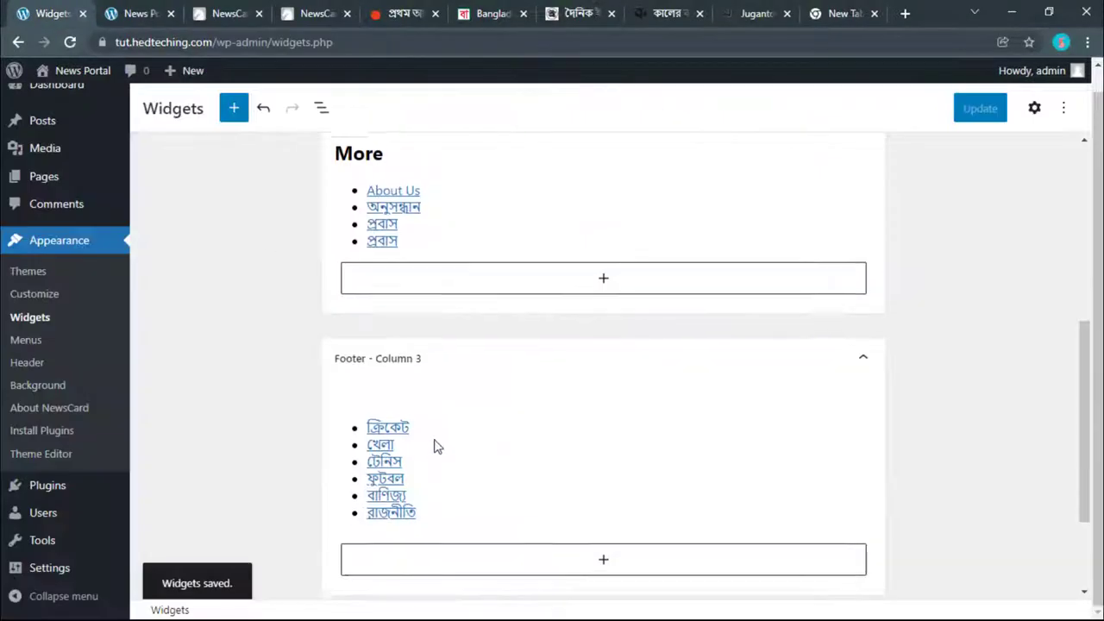
scroll(434, 446, "up", 10)
left_click(426, 437)
left_click(428, 430)
scroll(429, 299, "down", 2)
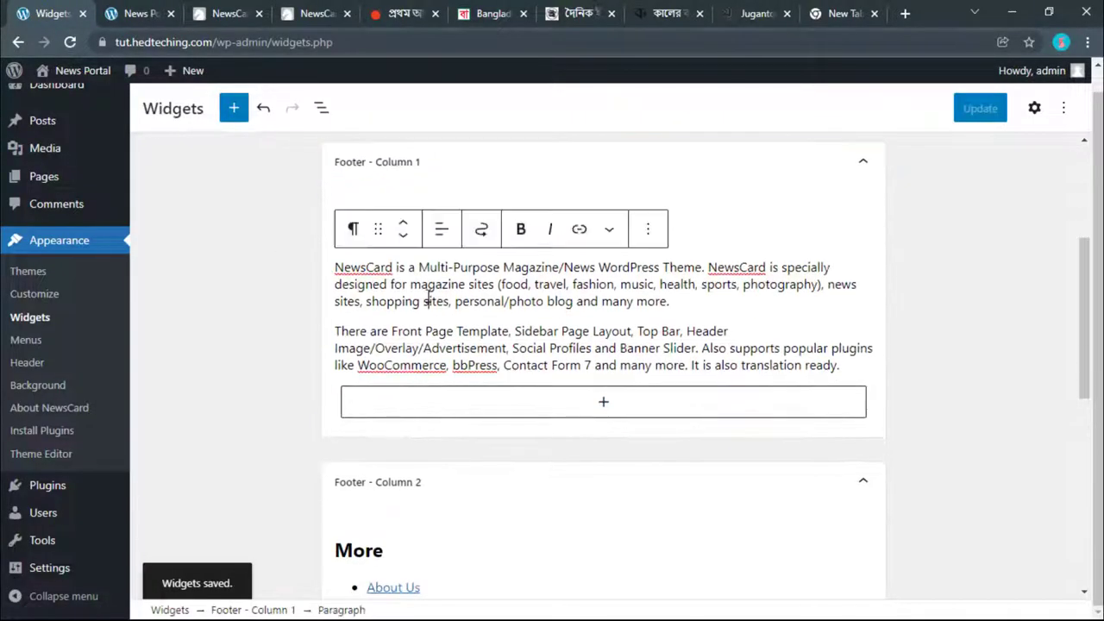
left_click_drag(841, 365, 336, 328)
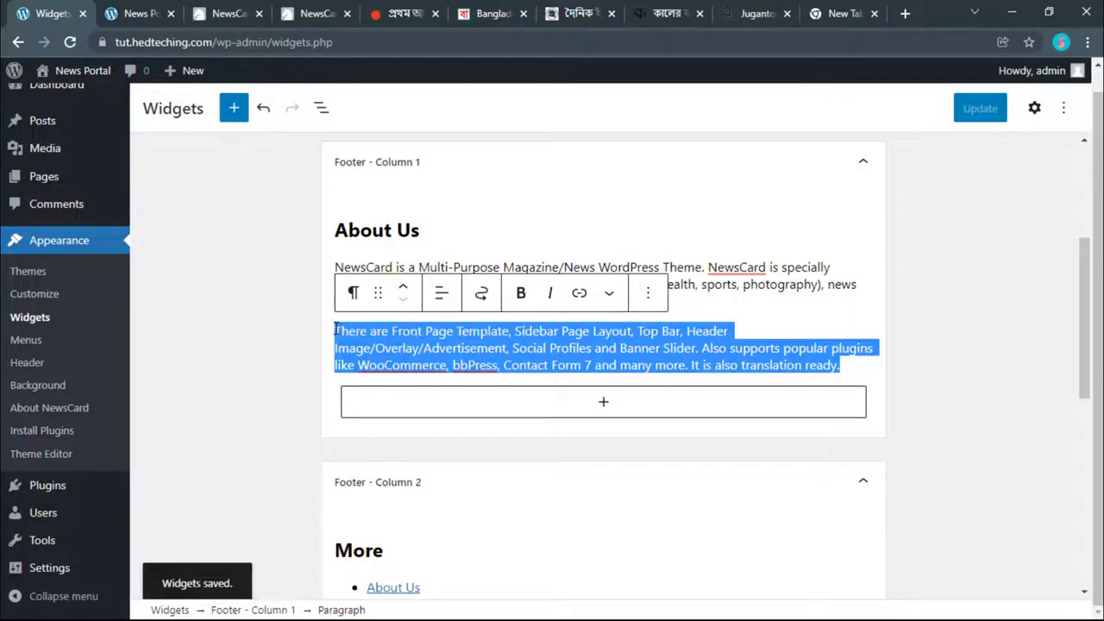
key("BackSpace")
key("BackSpace")
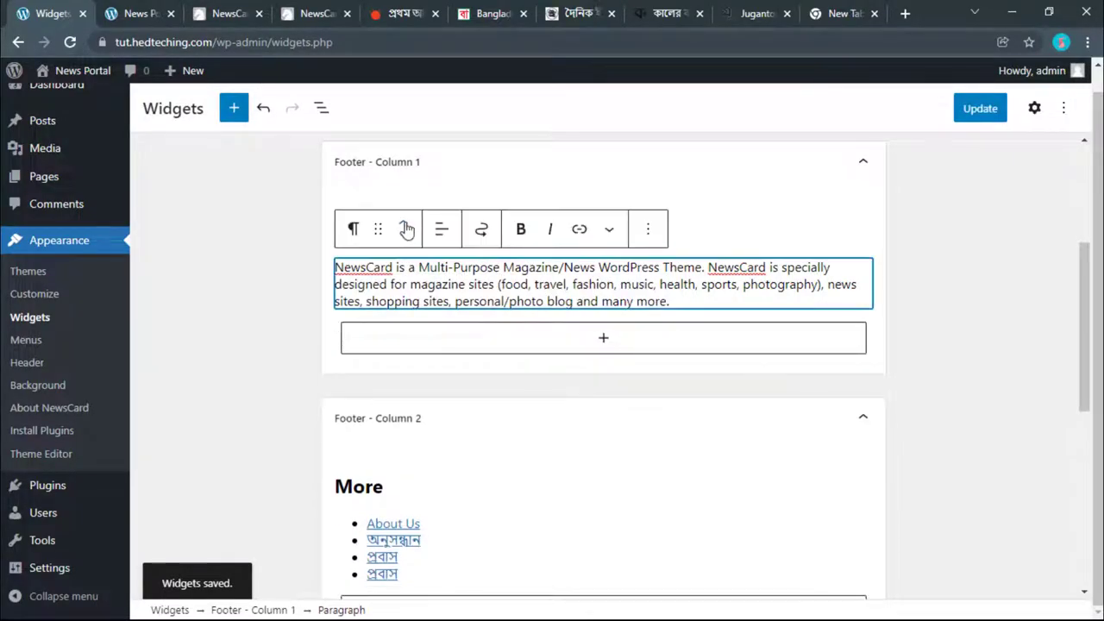
left_click(648, 229)
Step: Check the shortened footer on the live site, then return to the widgets editor
left_click(136, 8)
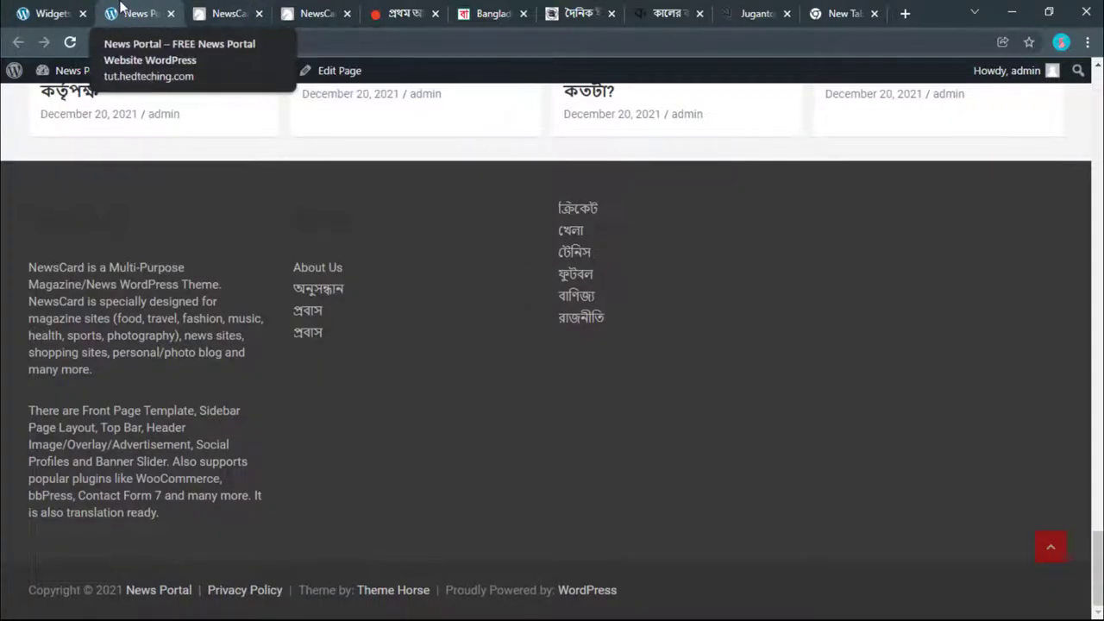
left_click(39, 6)
scroll(308, 387, "down", 4)
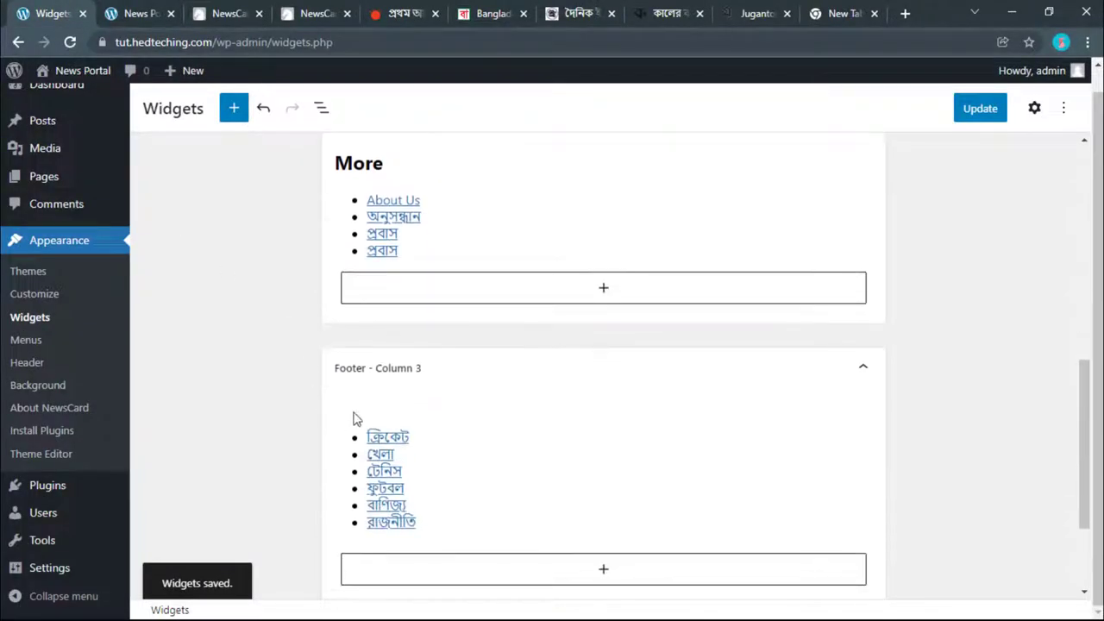
scroll(439, 207, "up", 2)
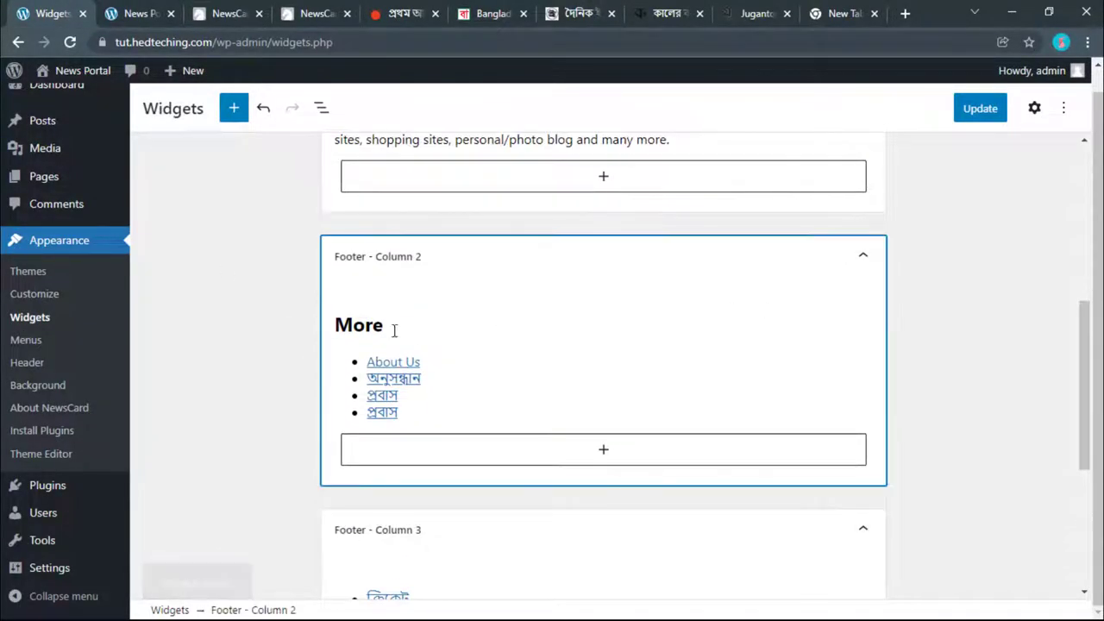
Step: Duplicate the More heading and move Column 2's link list above the copy
left_click(354, 324)
left_click(705, 281)
left_click(727, 366)
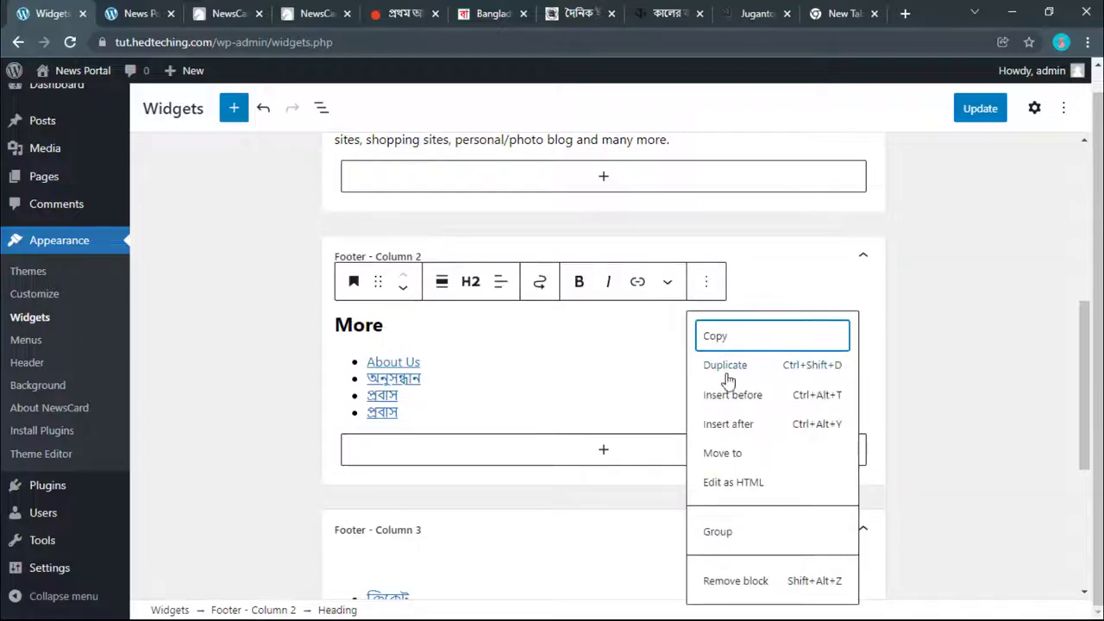
scroll(700, 258, "down", 2)
left_click(594, 246)
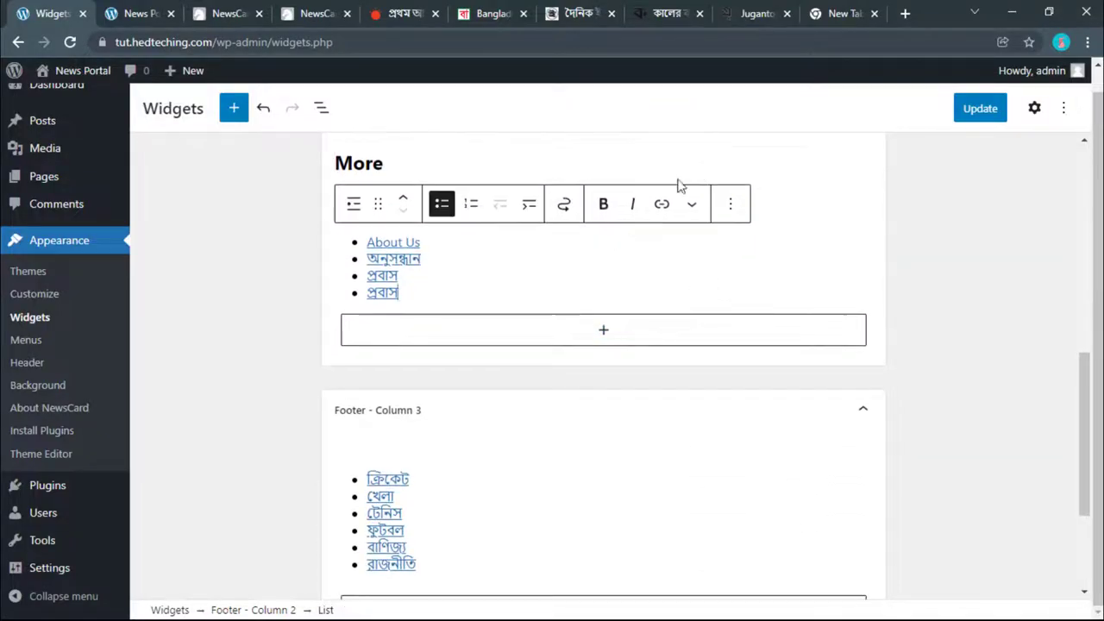
left_click(403, 194)
Step: Drag the copied More heading into Footer - Column 3 above the categories list
left_click(357, 336)
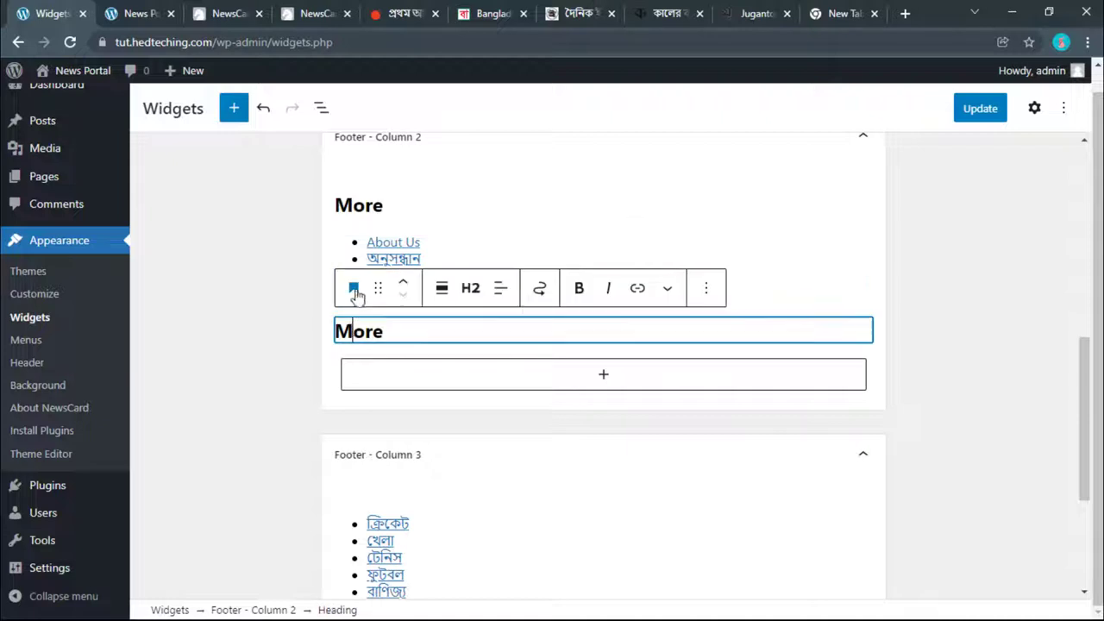
left_click_drag(376, 286, 396, 302)
left_click(337, 422)
scroll(392, 431, "down", 2)
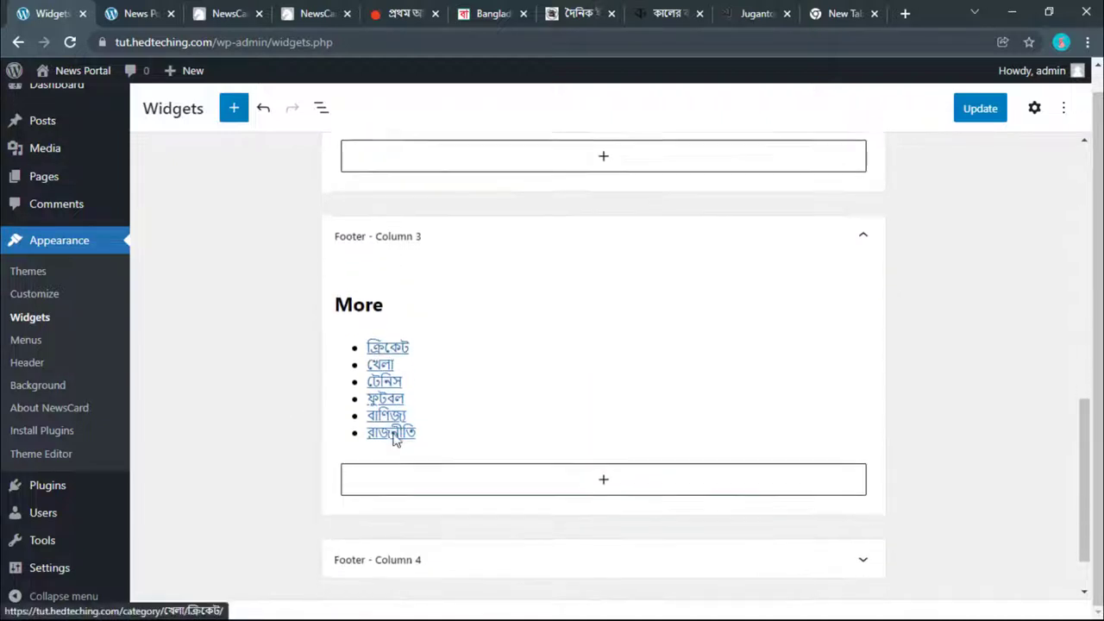
left_click(410, 500)
scroll(422, 487, "down", 1)
Step: Add the TH: Recent Posts widget to Footer - Column 4 via a 'th' search
left_click(441, 471)
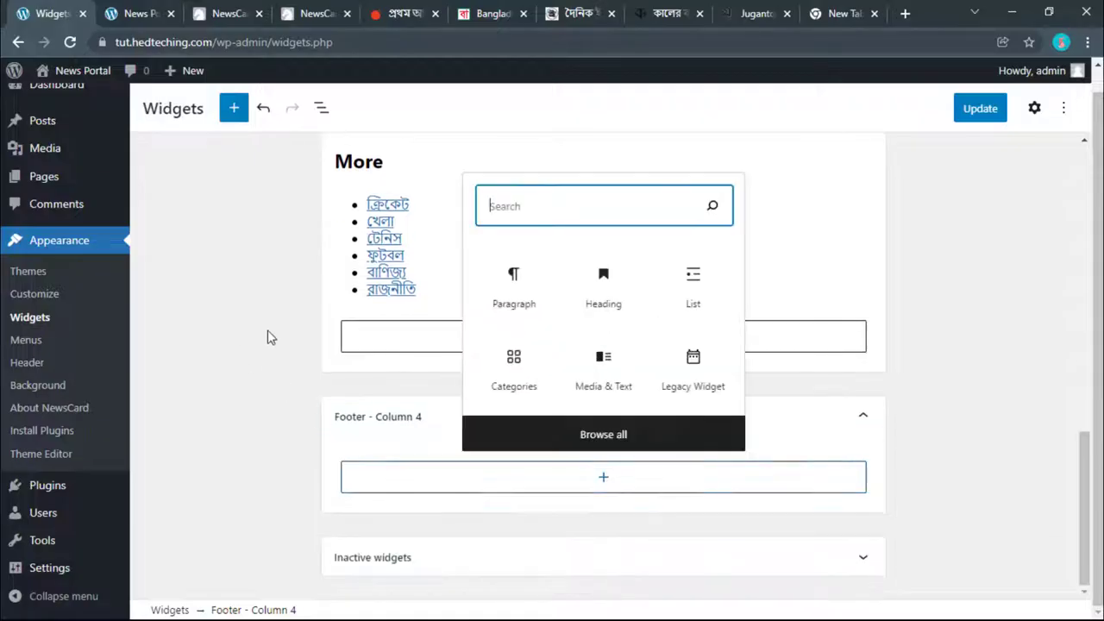
left_click(582, 440)
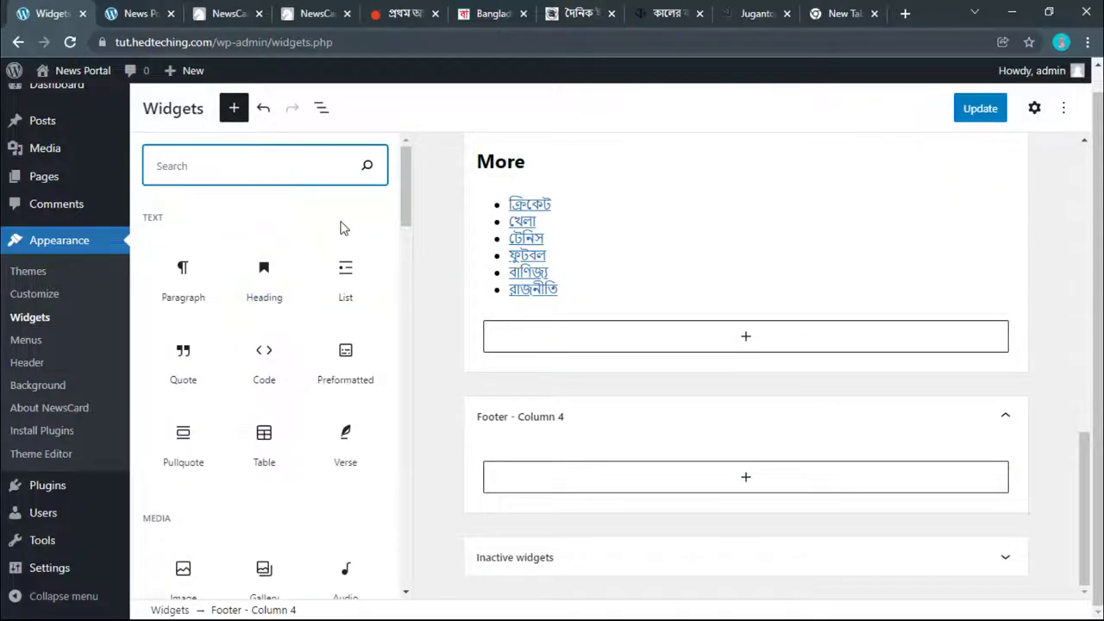
type("th")
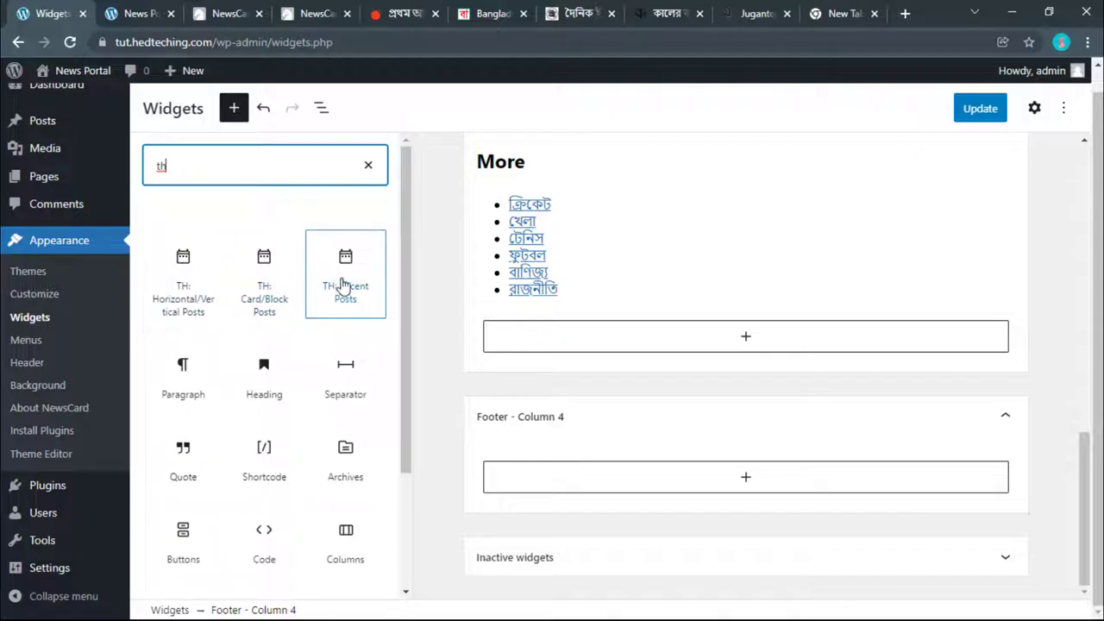
left_click_drag(342, 285, 596, 488)
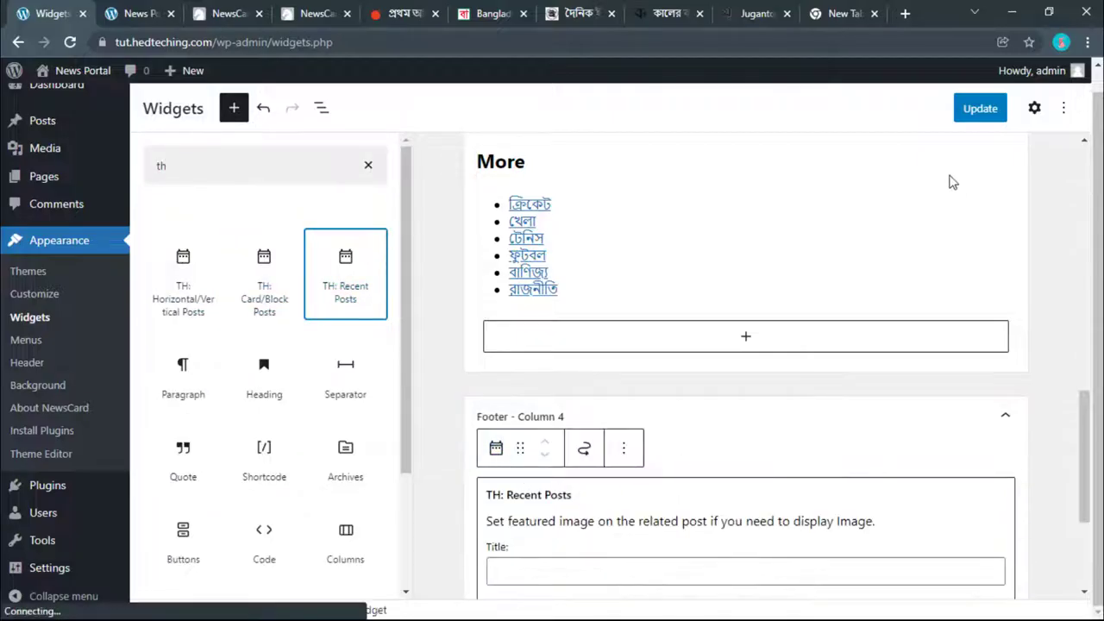
left_click(980, 108)
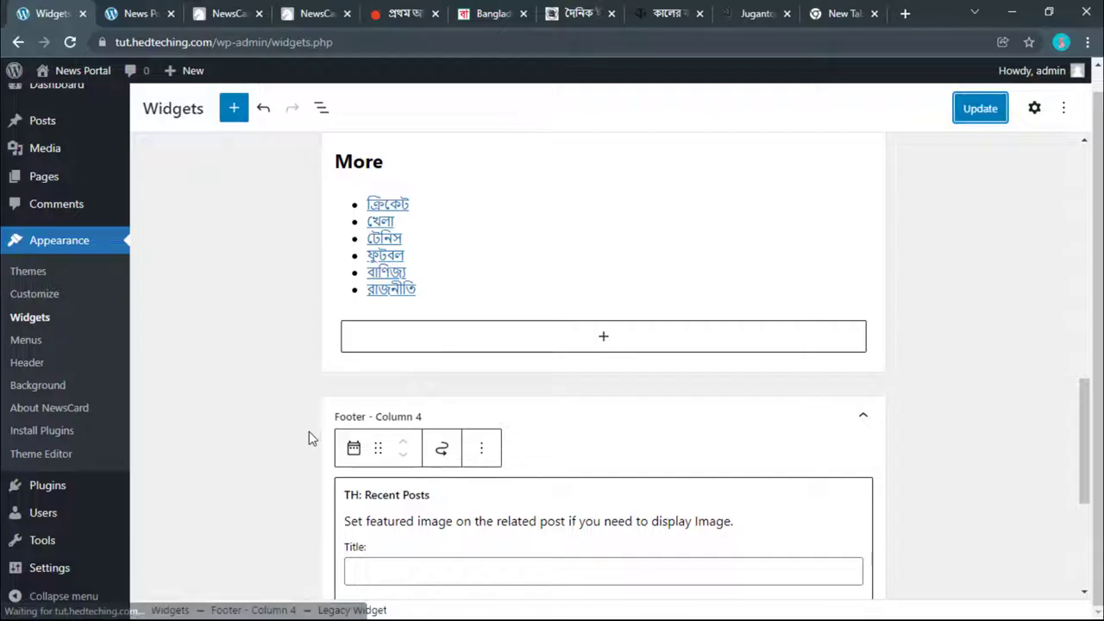
scroll(308, 439, "down", 3)
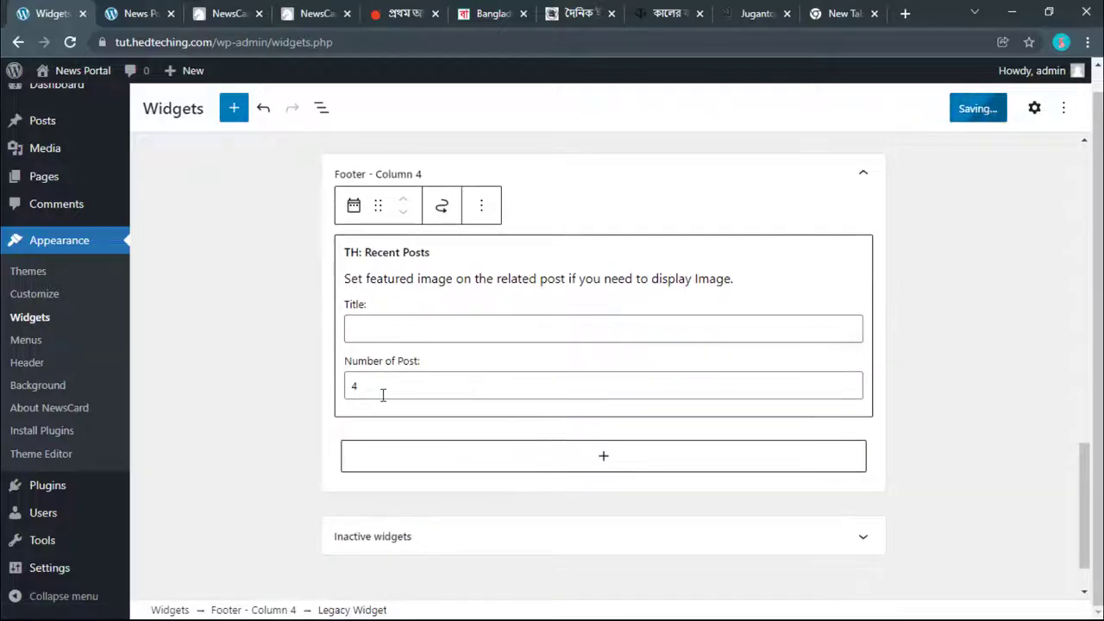
Step: Title the widget 'Recent Posts' and save the widgets with Update
left_click_drag(416, 252, 365, 253)
key("super+c")
right_click(386, 335)
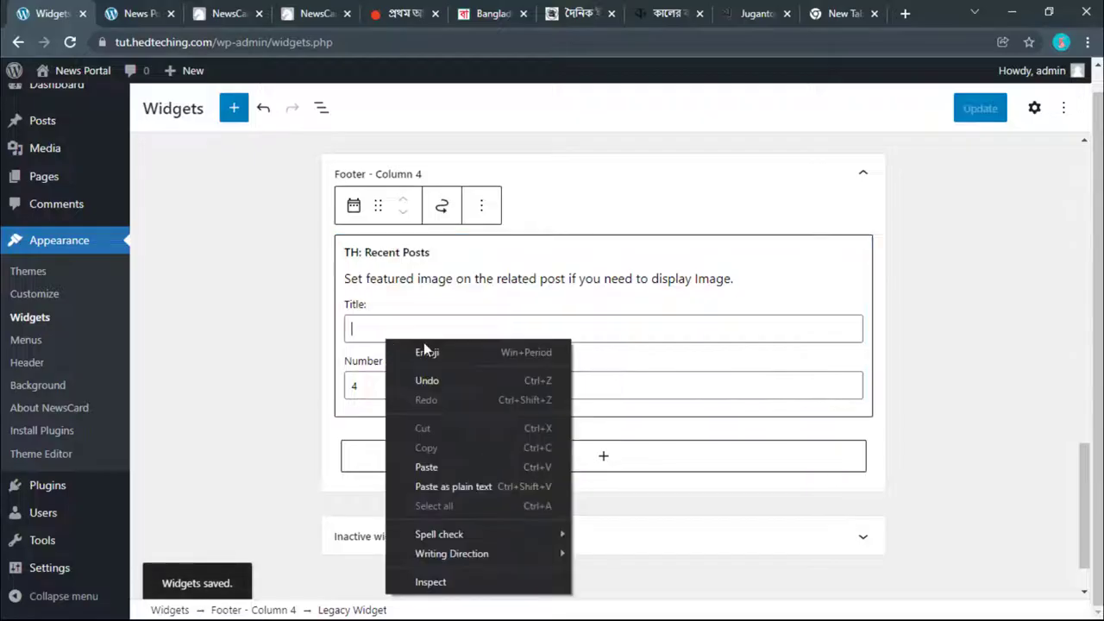
left_click(427, 467)
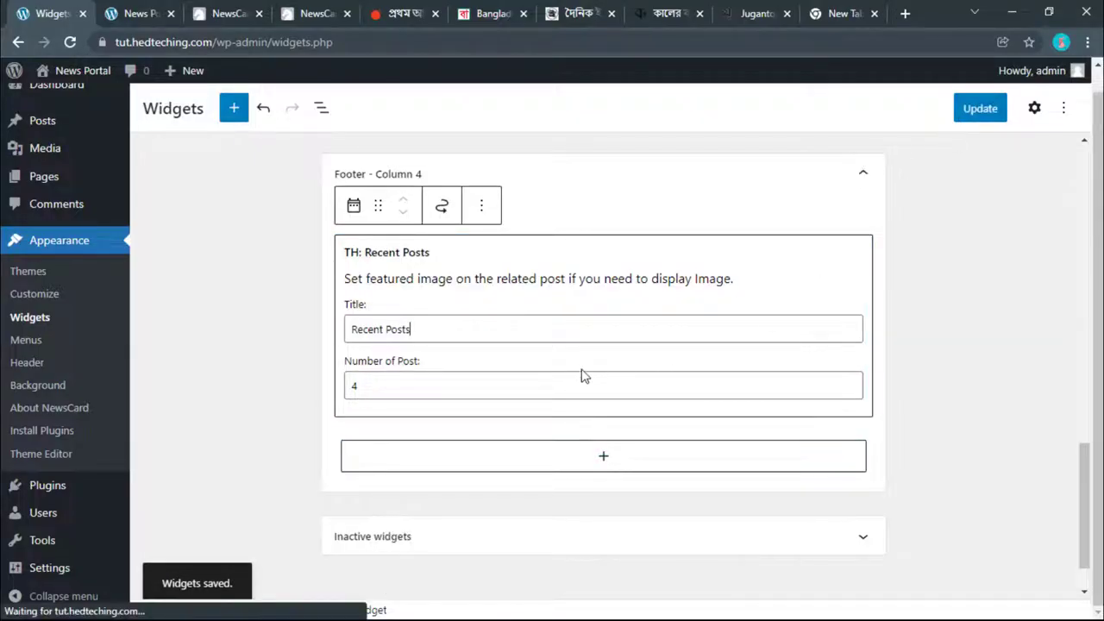
left_click(975, 108)
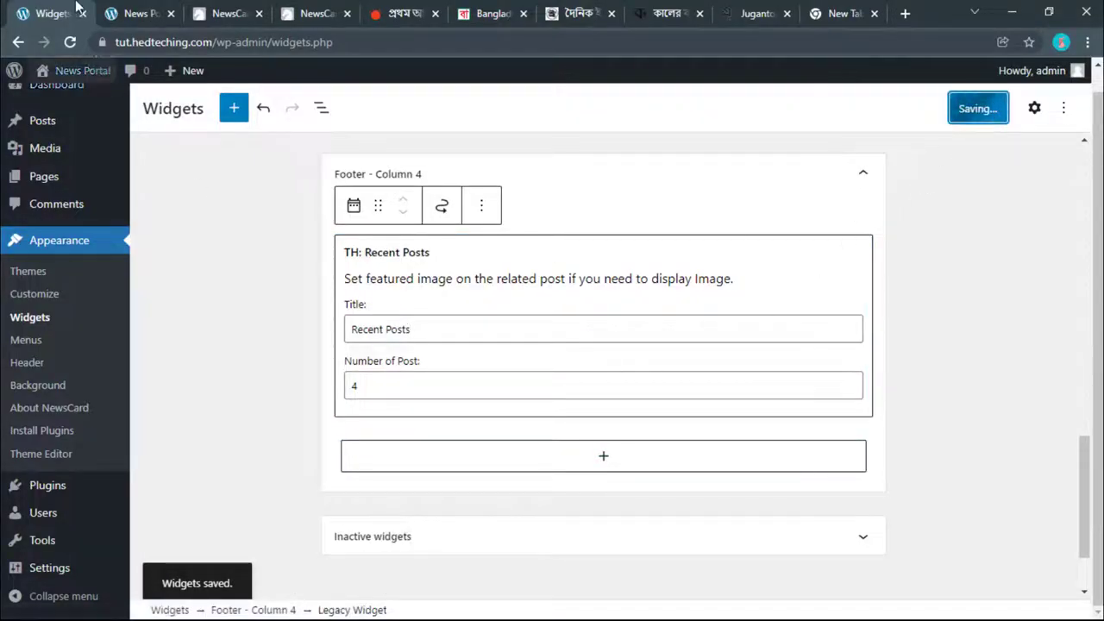
left_click(131, 13)
Step: Change the Recent Posts widget's Number of Post from 4 to 2, save, and refresh the live site
left_click(70, 42)
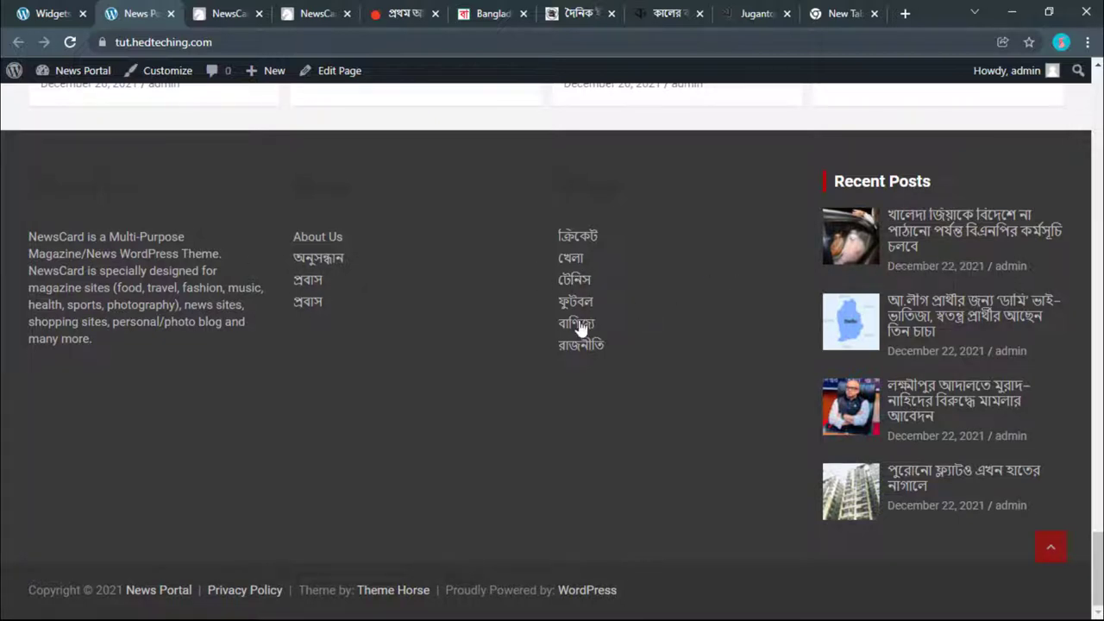
left_click(52, 13)
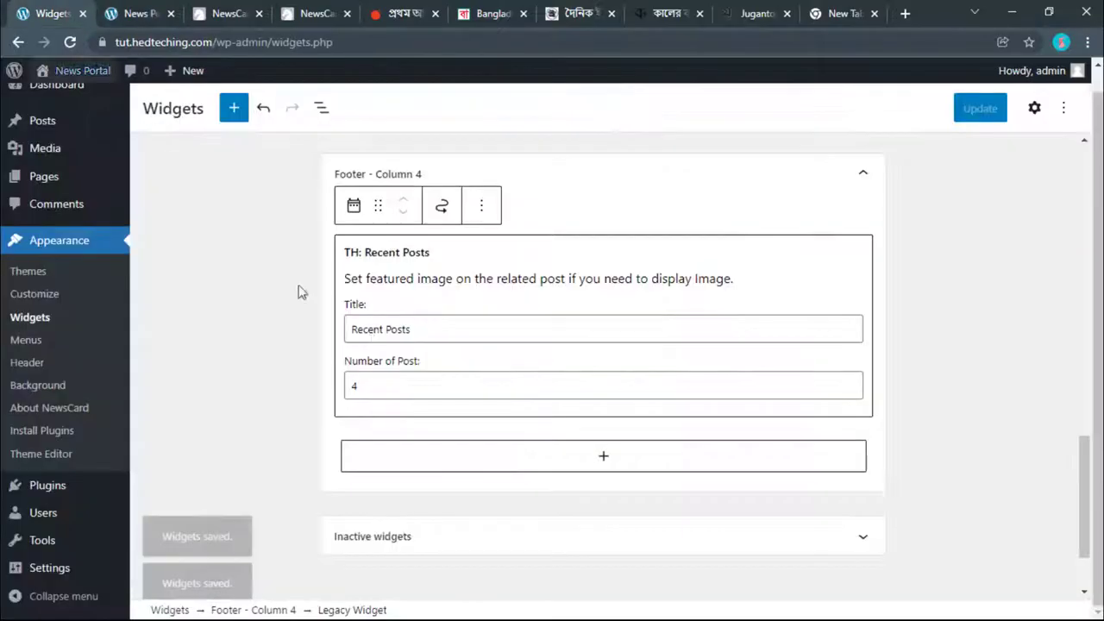
left_click_drag(370, 382, 323, 387)
type("2")
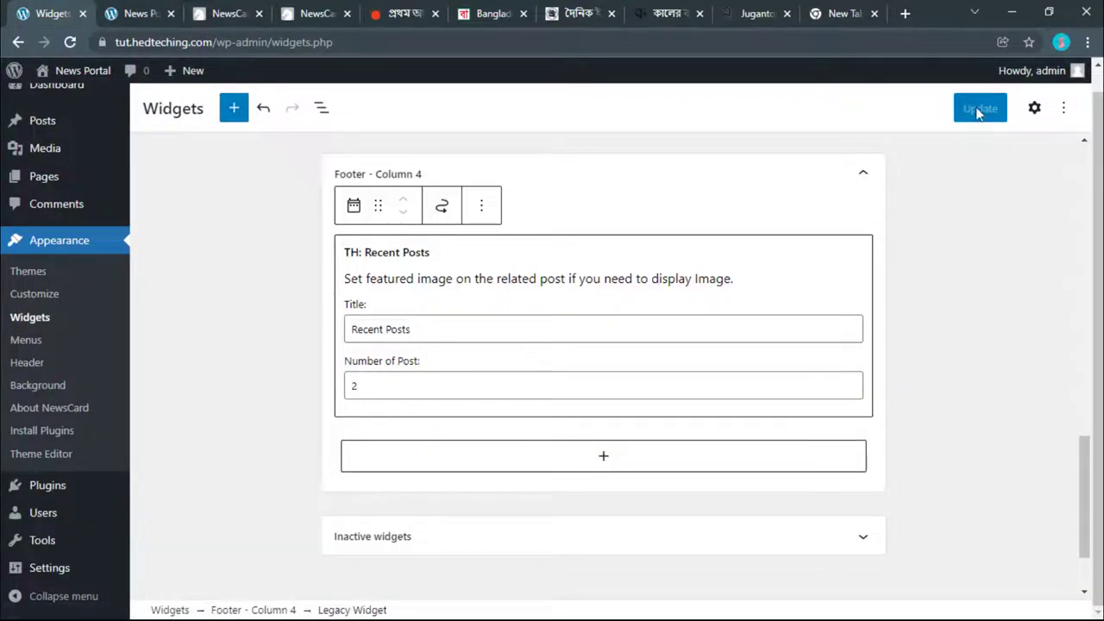
left_click(979, 110)
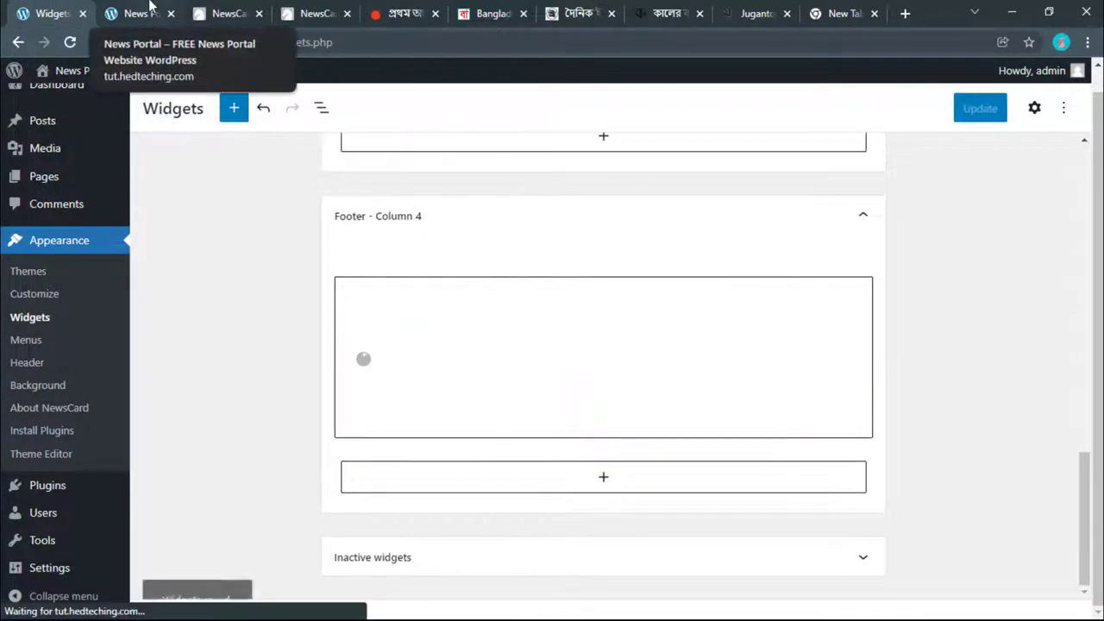
left_click(149, 7)
key("F5")
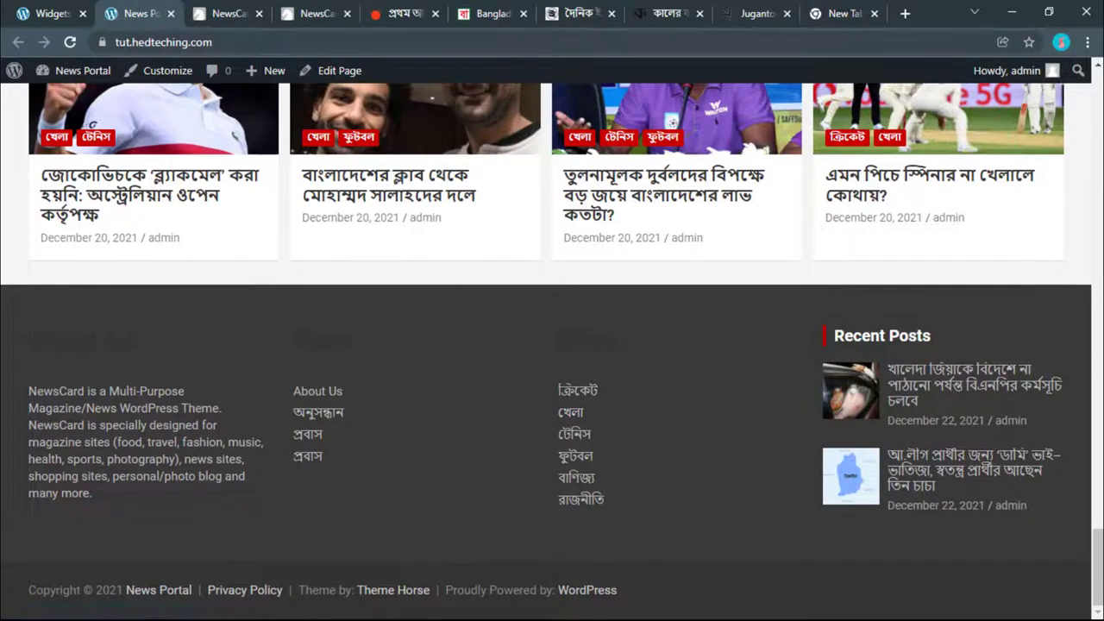
Step: Scroll through the live News Portal front page and inspect the finished four-column footer
scroll(898, 225, "up", 15)
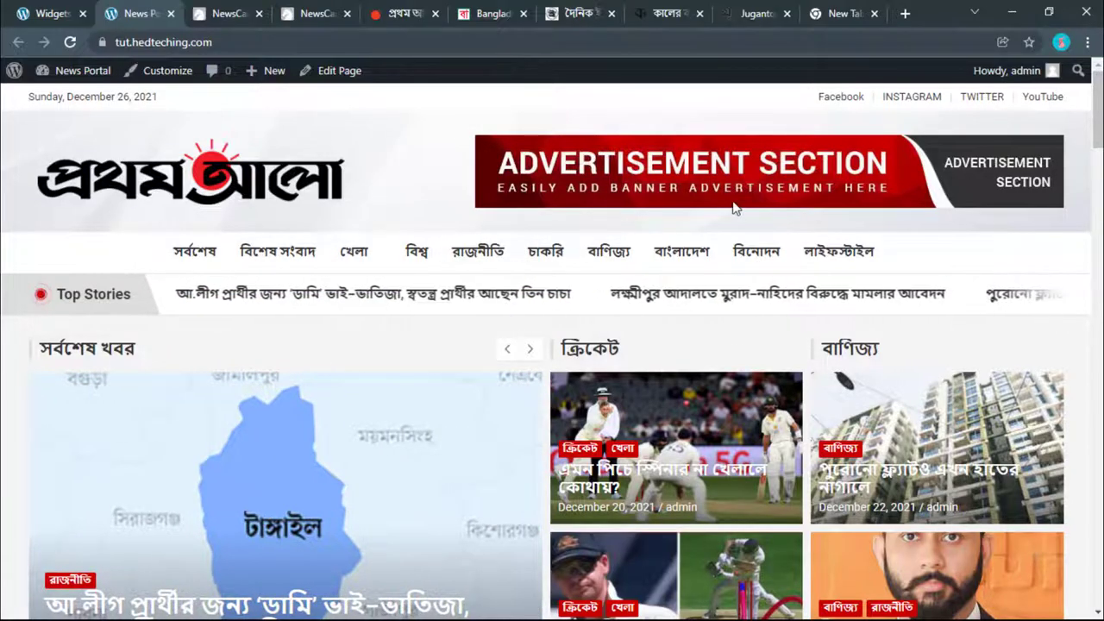
scroll(734, 208, "down", 15)
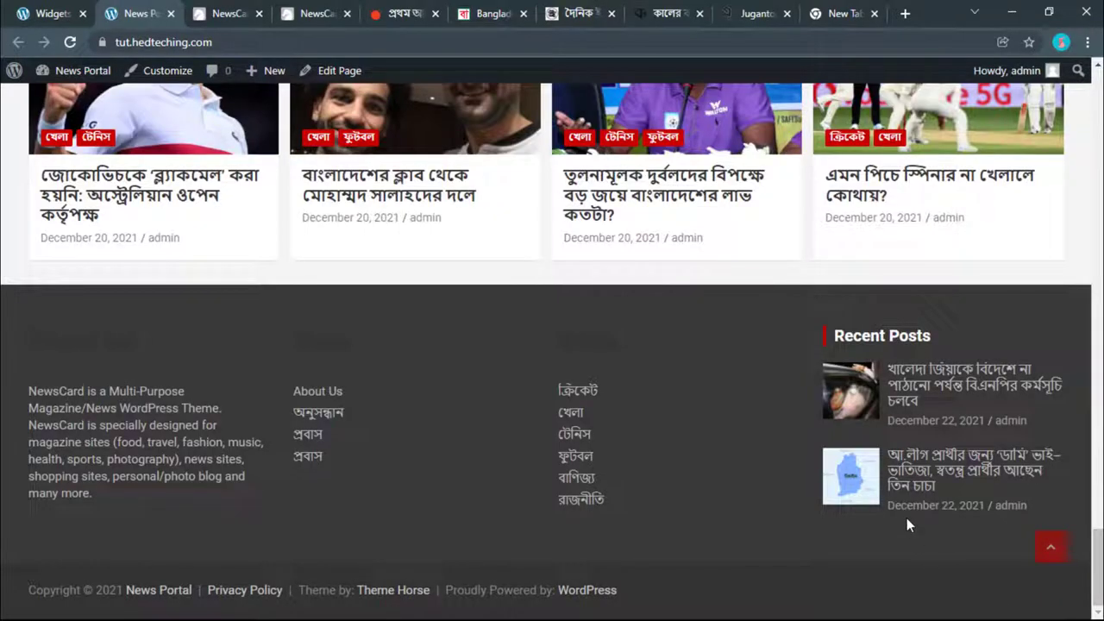
left_click_drag(634, 583, 76, 568)
left_click(76, 568)
key("Home")
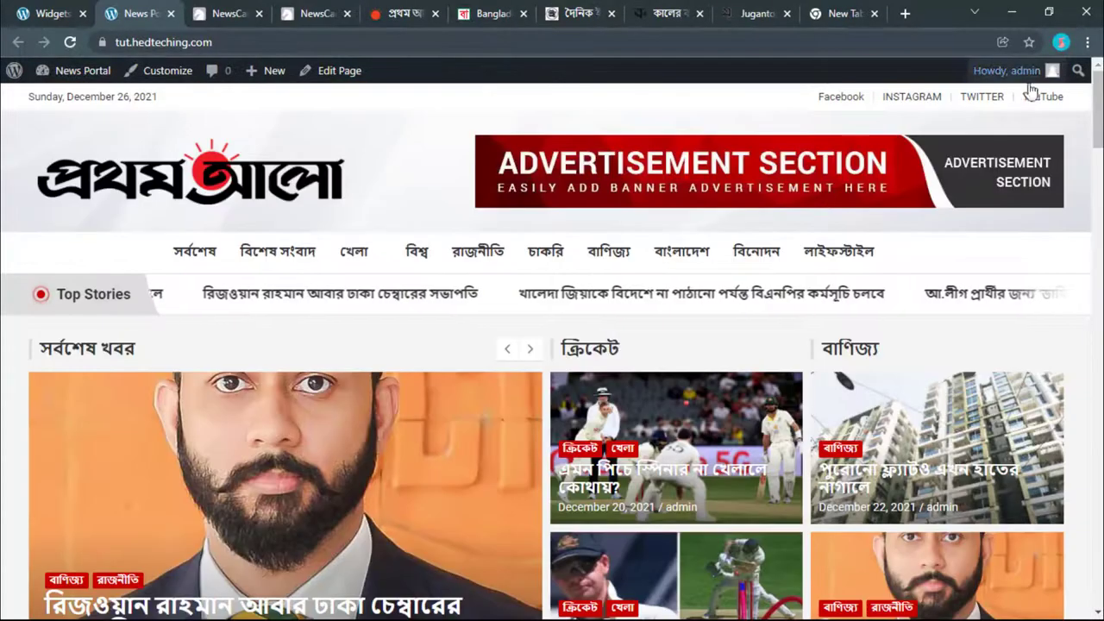
scroll(427, 193, "down", 1)
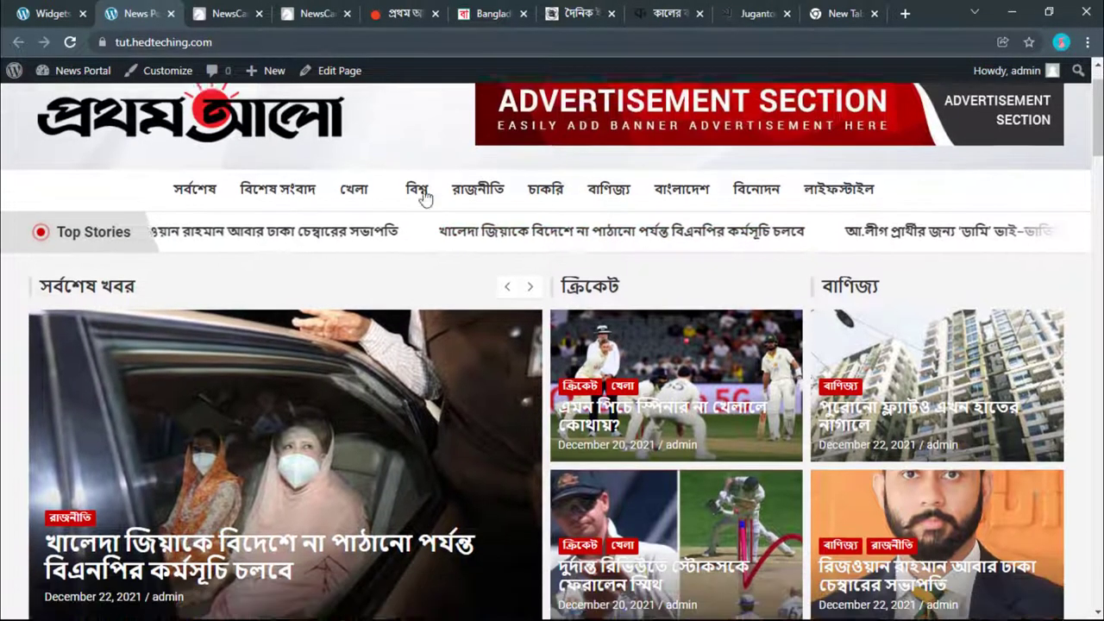
scroll(646, 197, "up", 1)
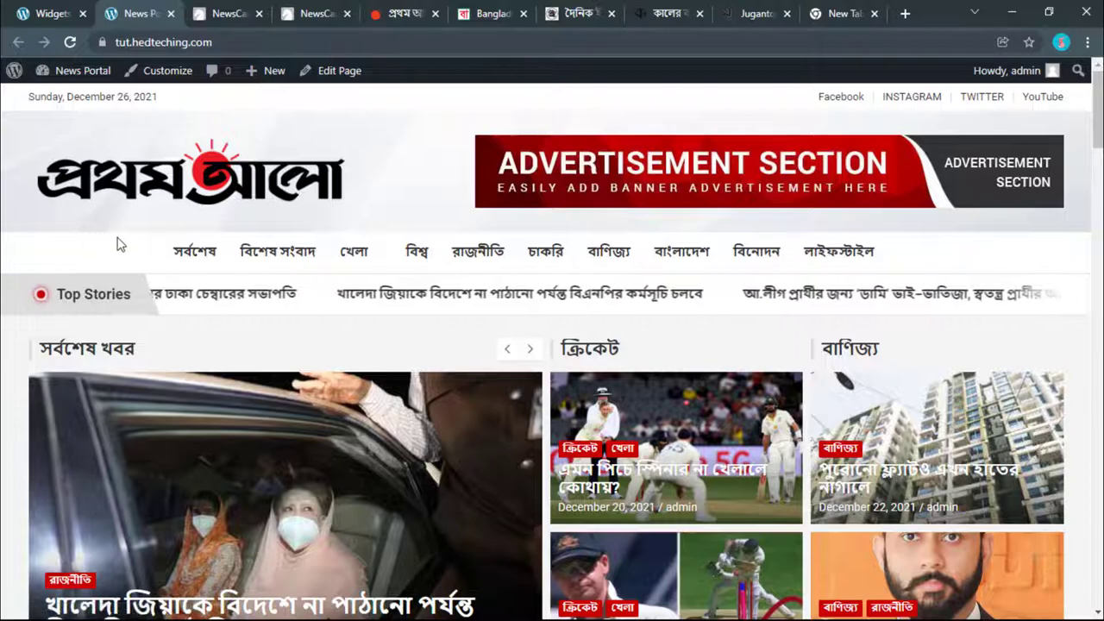
scroll(247, 256, "down", 10)
scroll(247, 328, "down", 10)
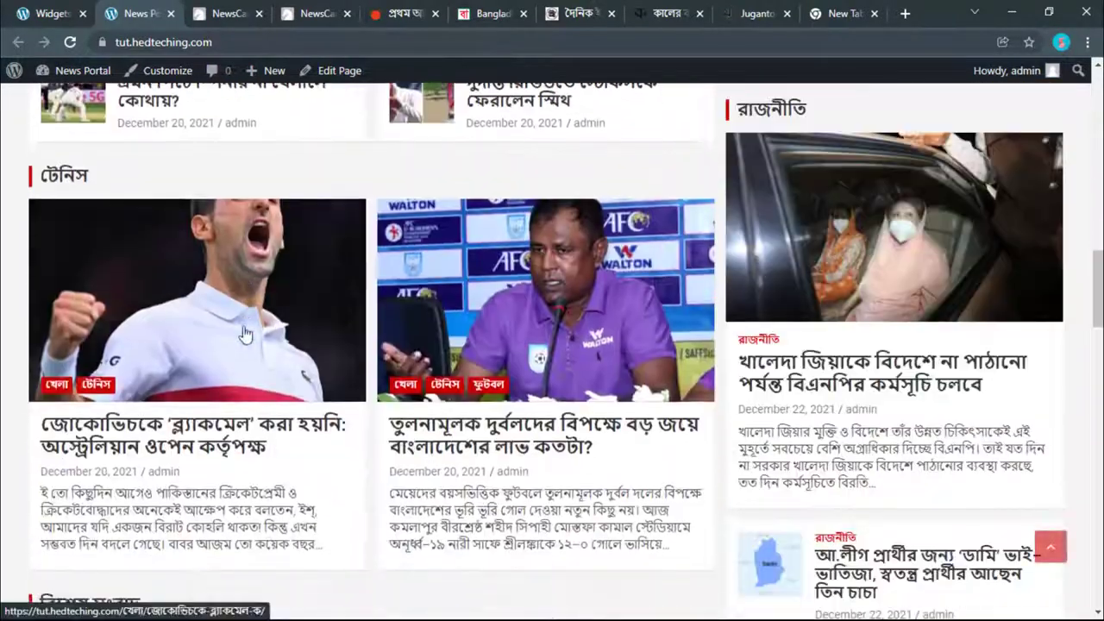
scroll(473, 287, "down", 12)
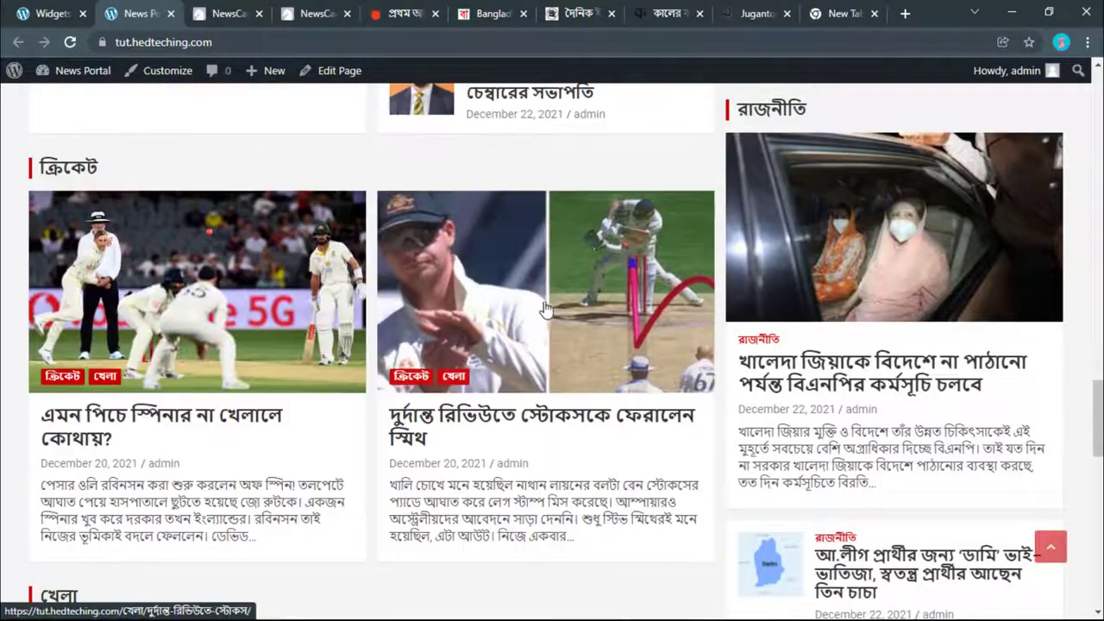
scroll(553, 313, "down", 5)
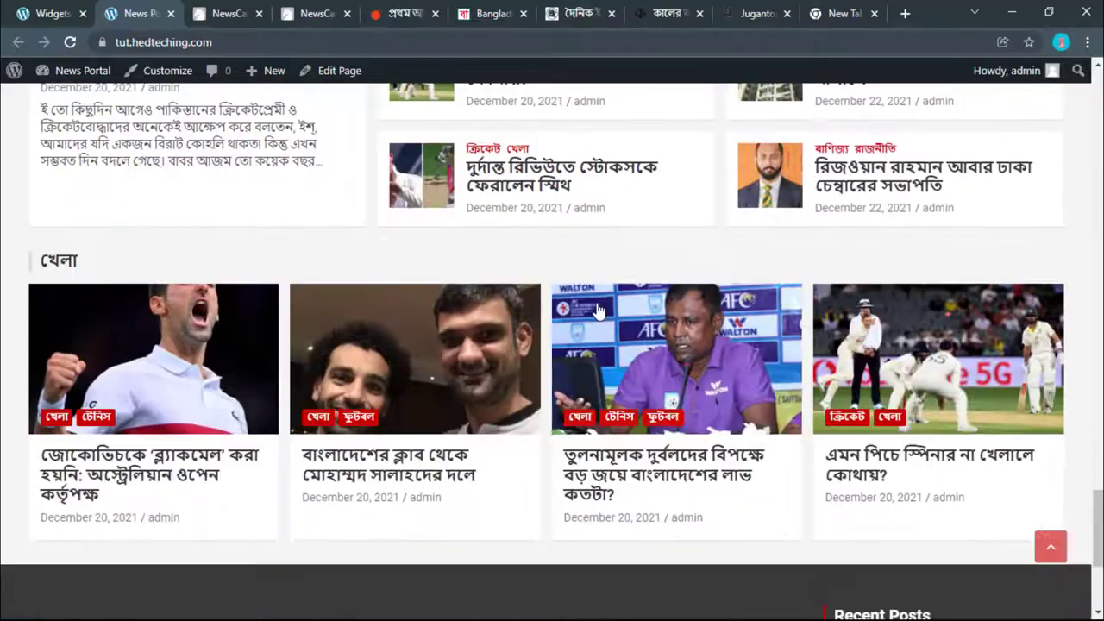
scroll(599, 307, "up", 2)
scroll(598, 312, "up", 1)
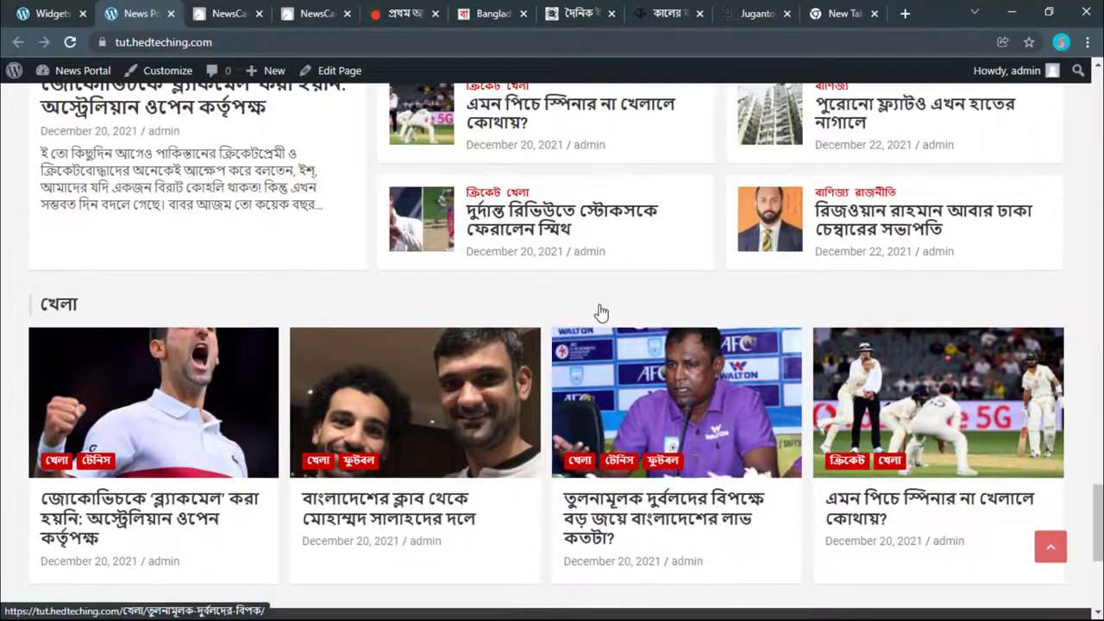
scroll(575, 269, "up", 3)
scroll(580, 285, "down", 5)
scroll(587, 298, "down", 2)
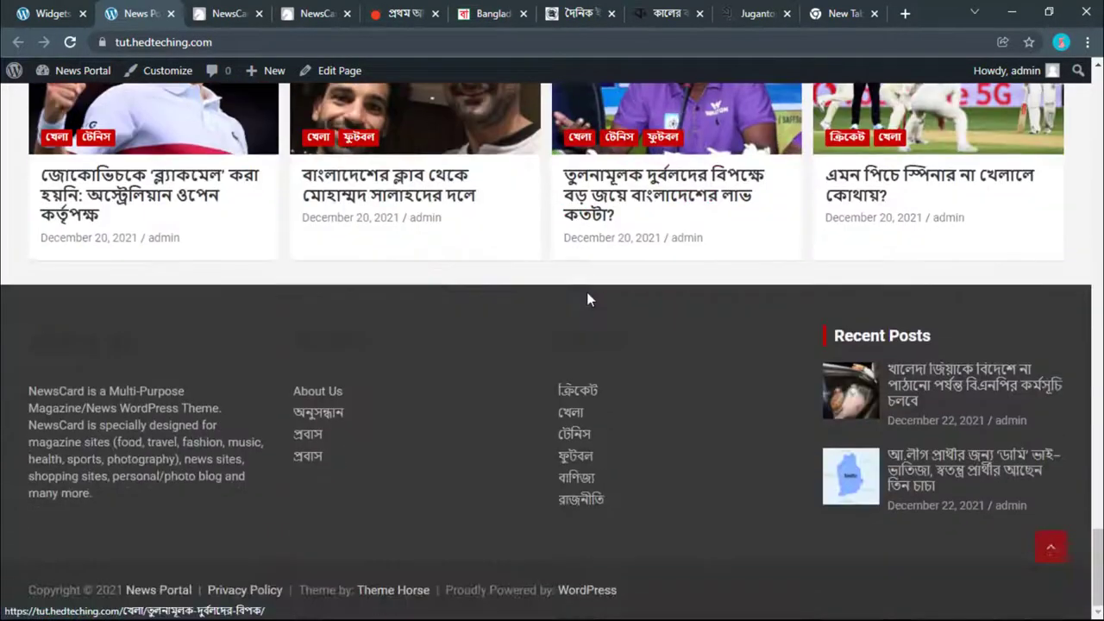
scroll(586, 293, "up", 2)
scroll(587, 310, "down", 2)
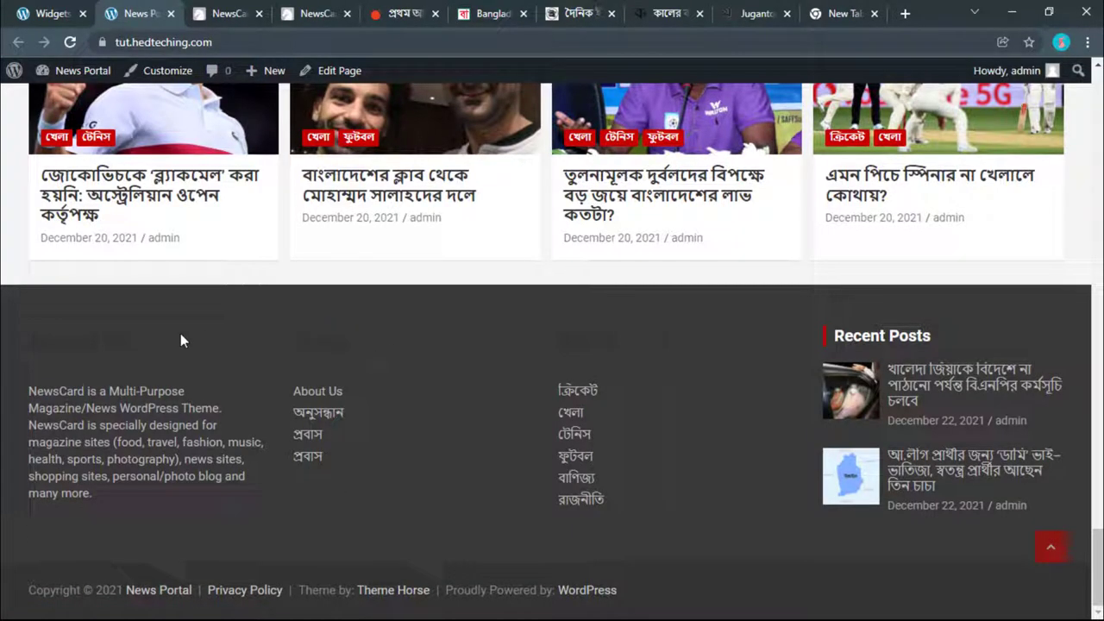
left_click_drag(277, 360, 523, 356)
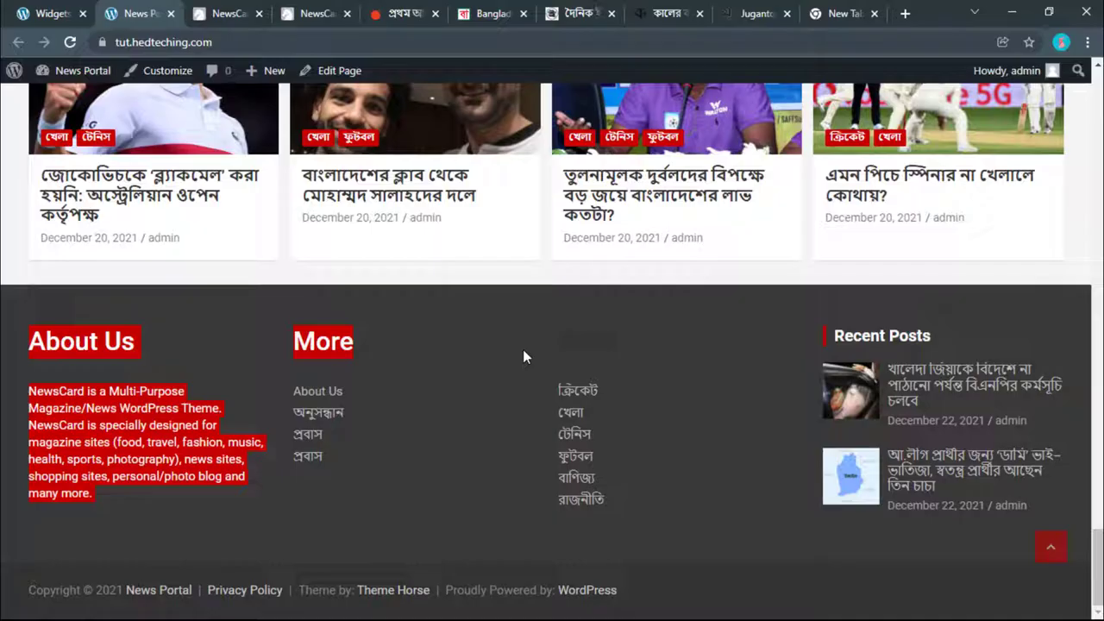
left_click(676, 353)
Step: Open the WordPress admin Dashboard from the News Portal admin-bar menu
scroll(675, 358, "up", 1)
scroll(675, 364, "down", 1)
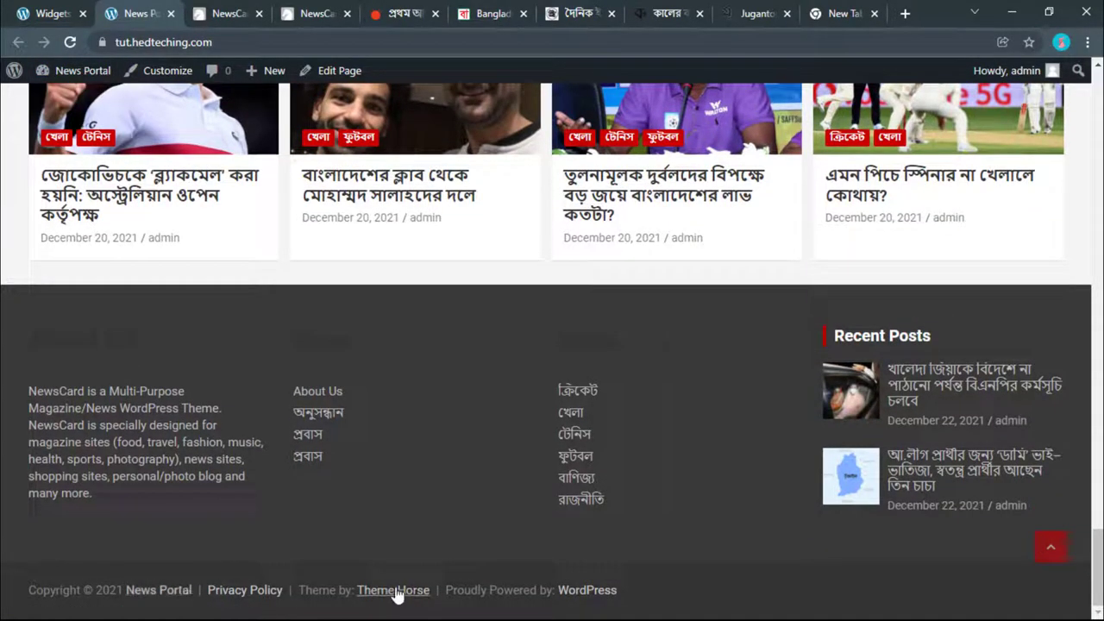
mouse_move(84, 92)
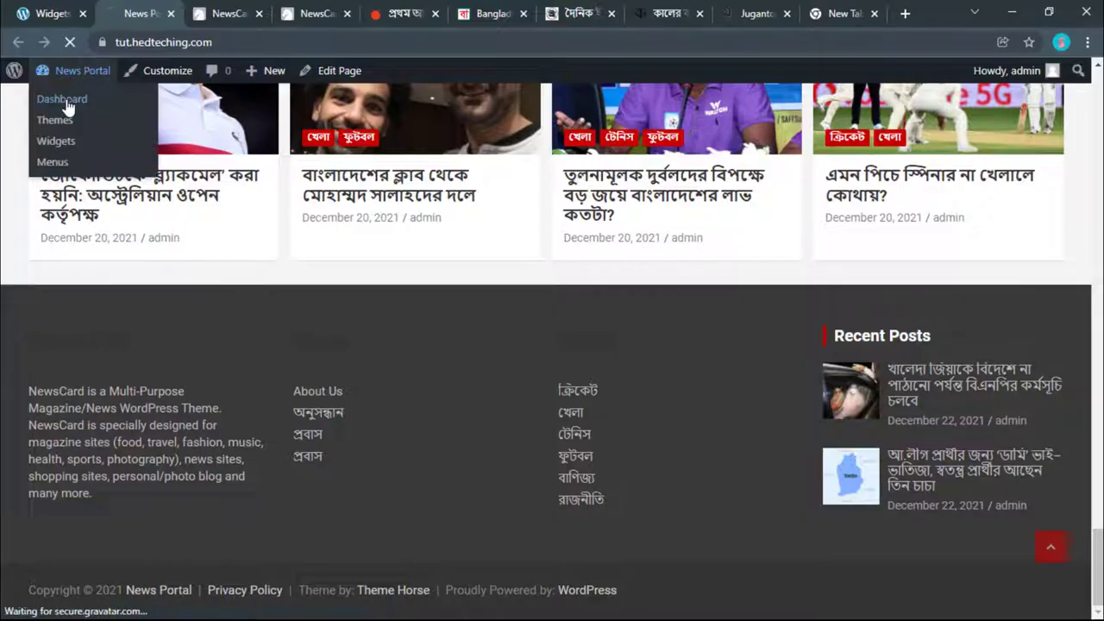
left_click(67, 107)
mouse_move(52, 333)
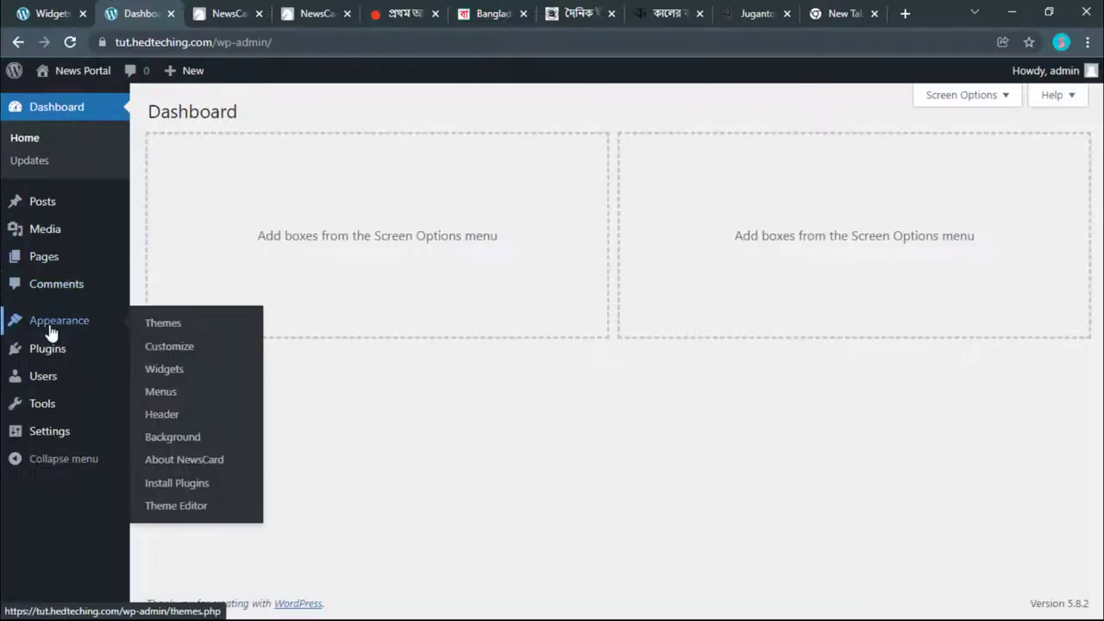